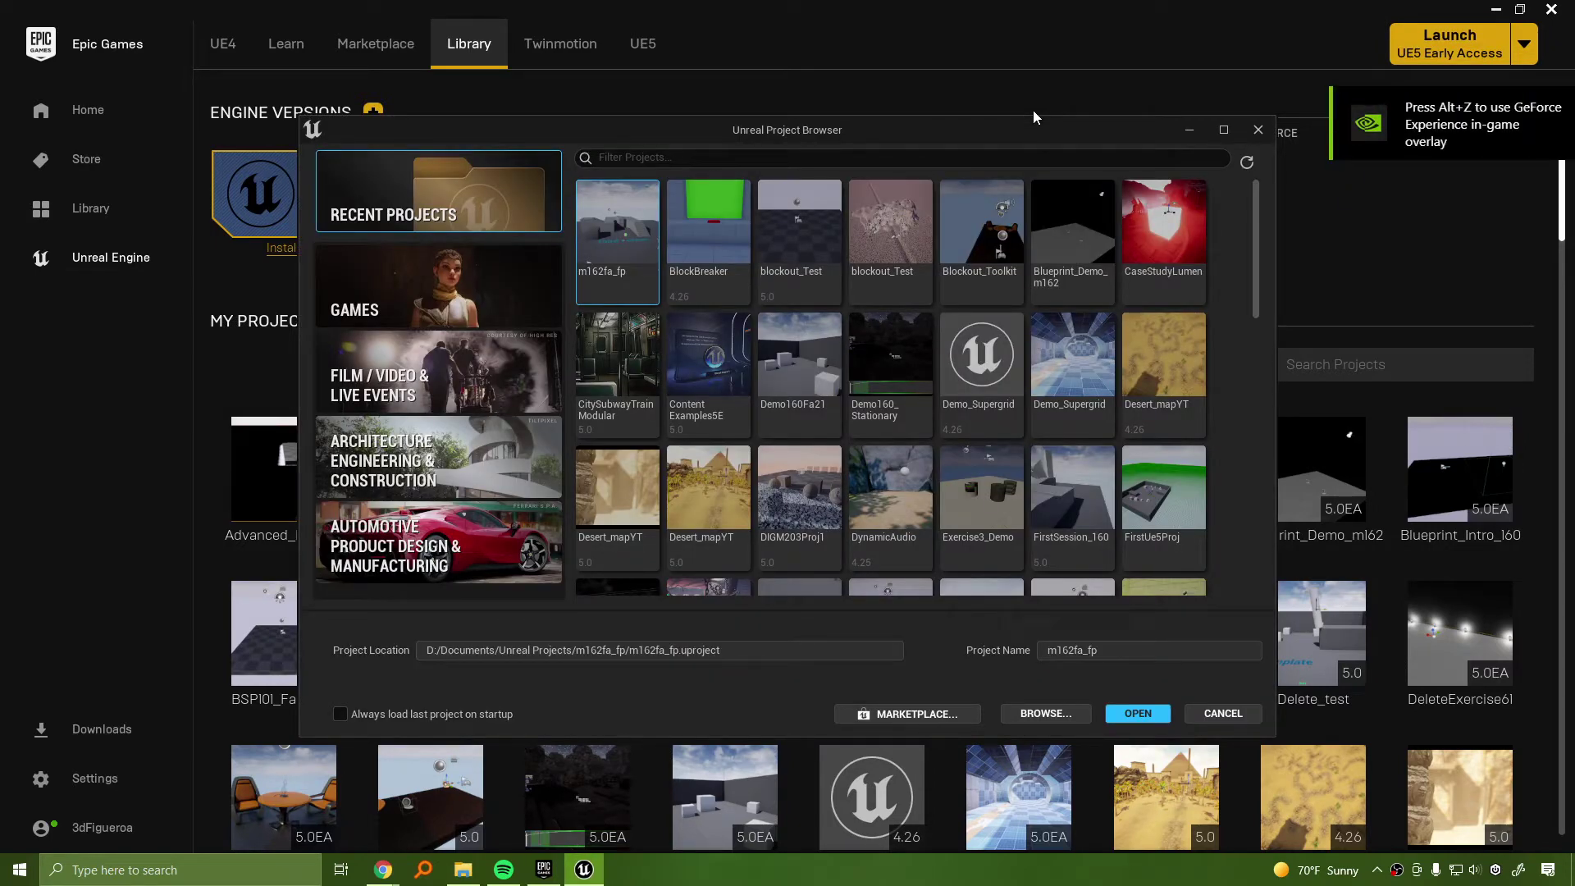
Create a new game project from the Third Person template and name it Fa21_160_Landmass
{"action": "left_click", "coordinate": [553, 282]}
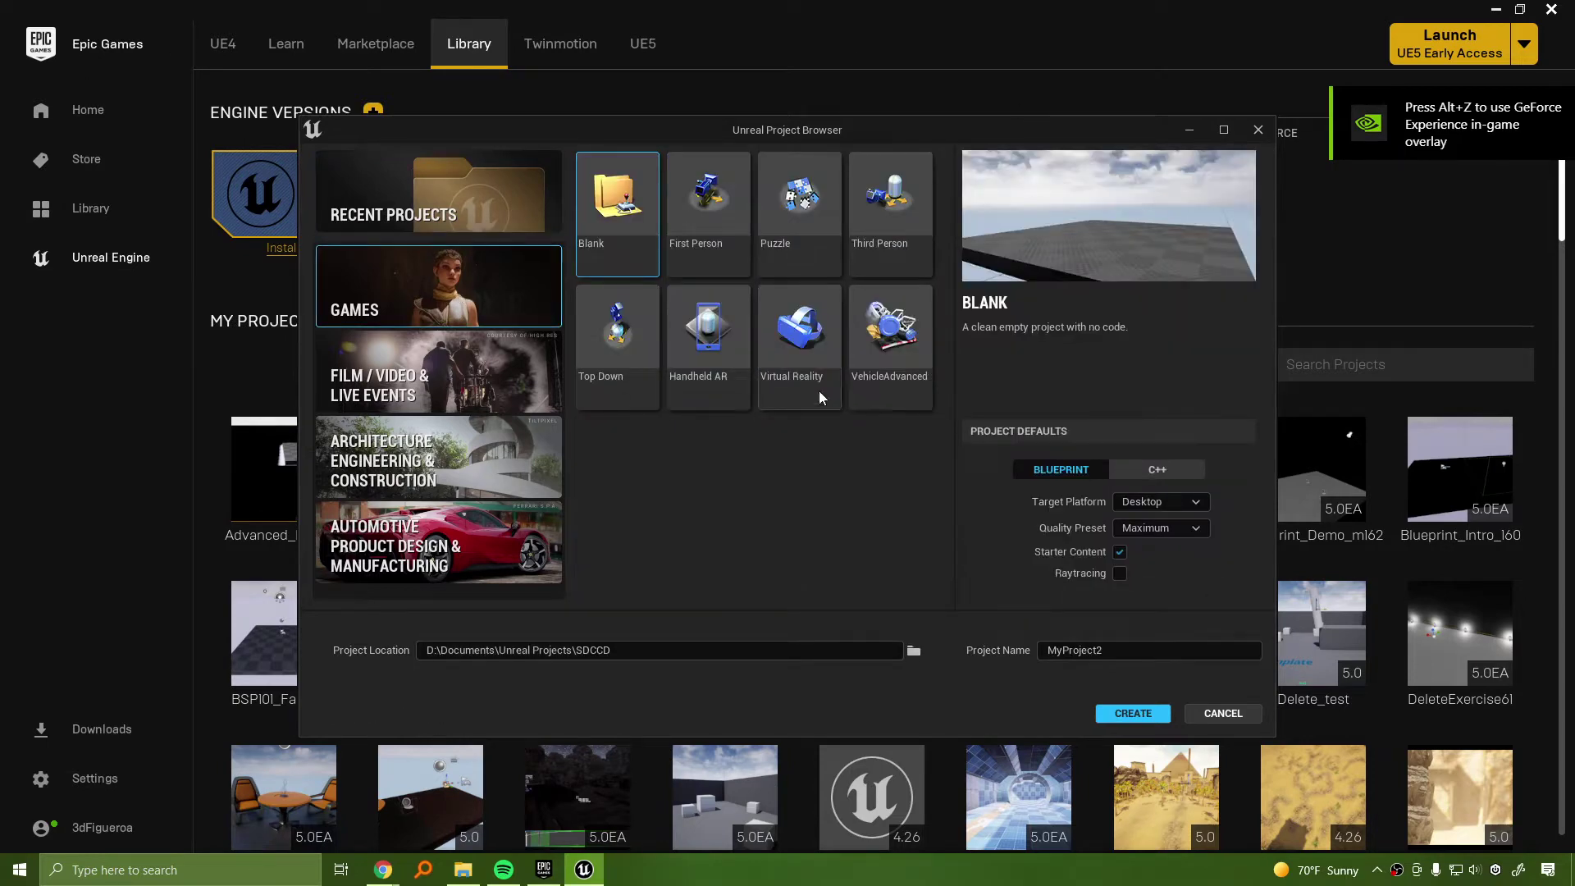
{"action": "left_click", "coordinate": [902, 187]}
{"action": "left_click_drag", "start_coordinate": [1158, 651], "coordinate": [910, 657]}
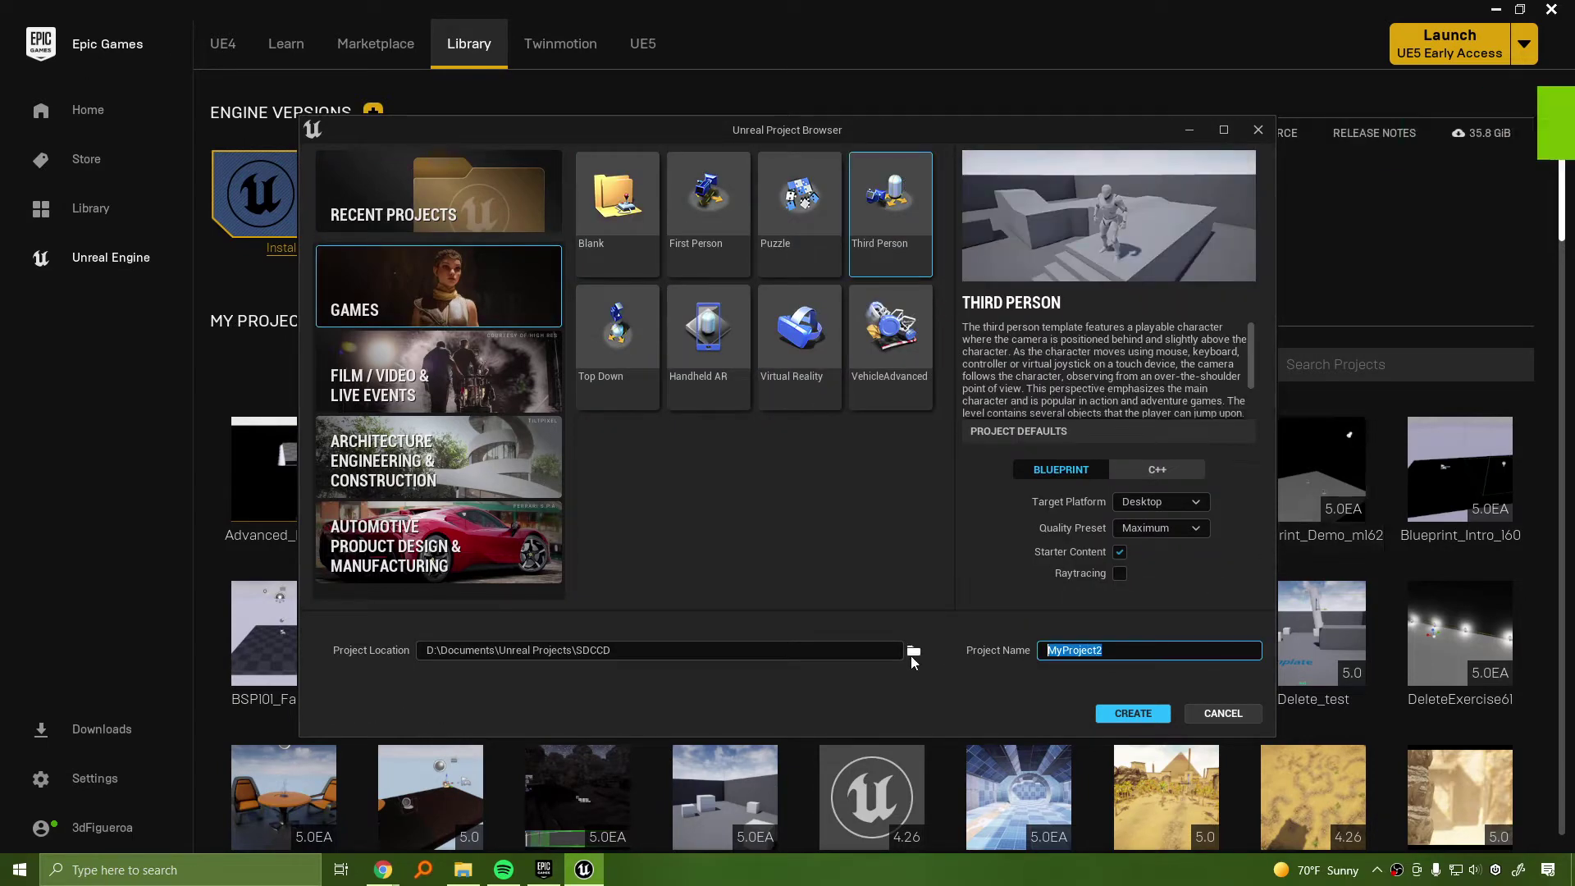
{"action": "type", "text": "Fa21"}
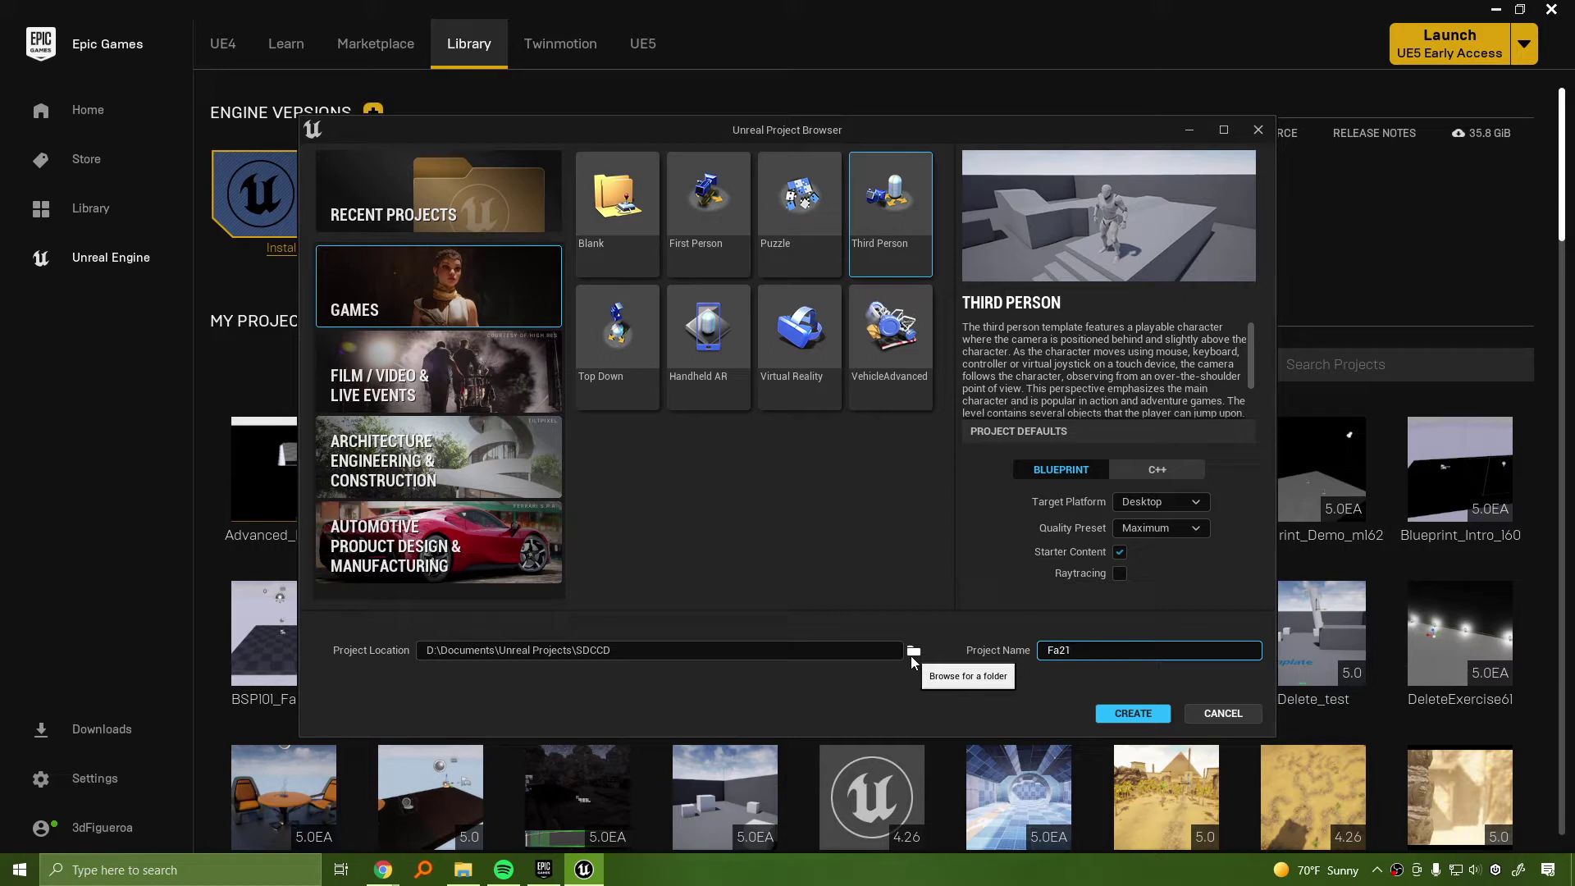
{"action": "type", "text": "_160_Landmass"}
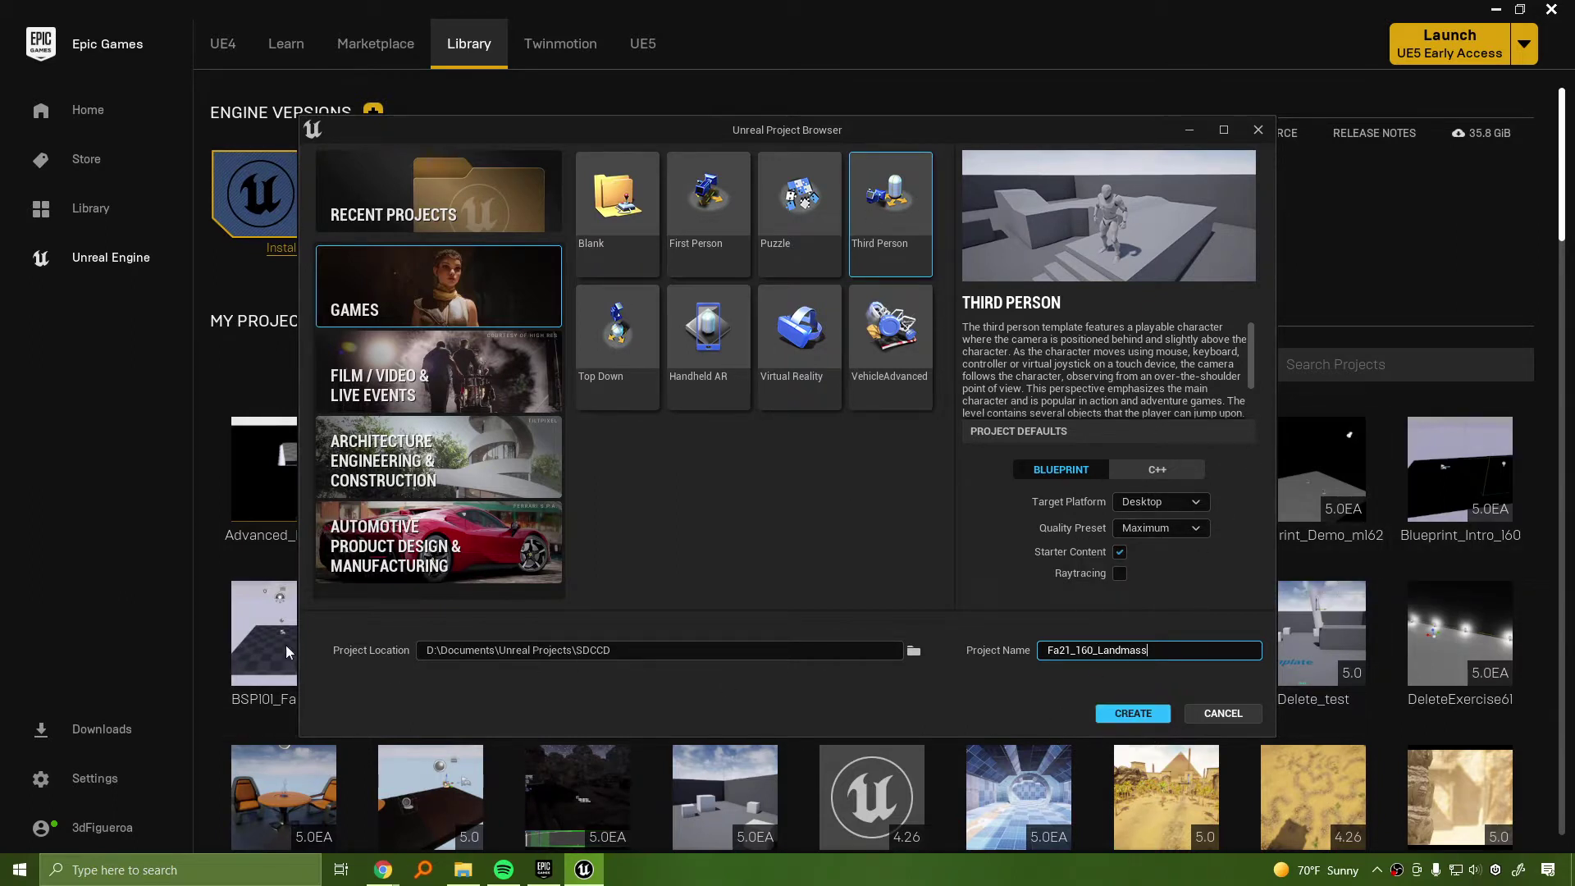
{"action": "left_click", "coordinate": [1163, 715]}
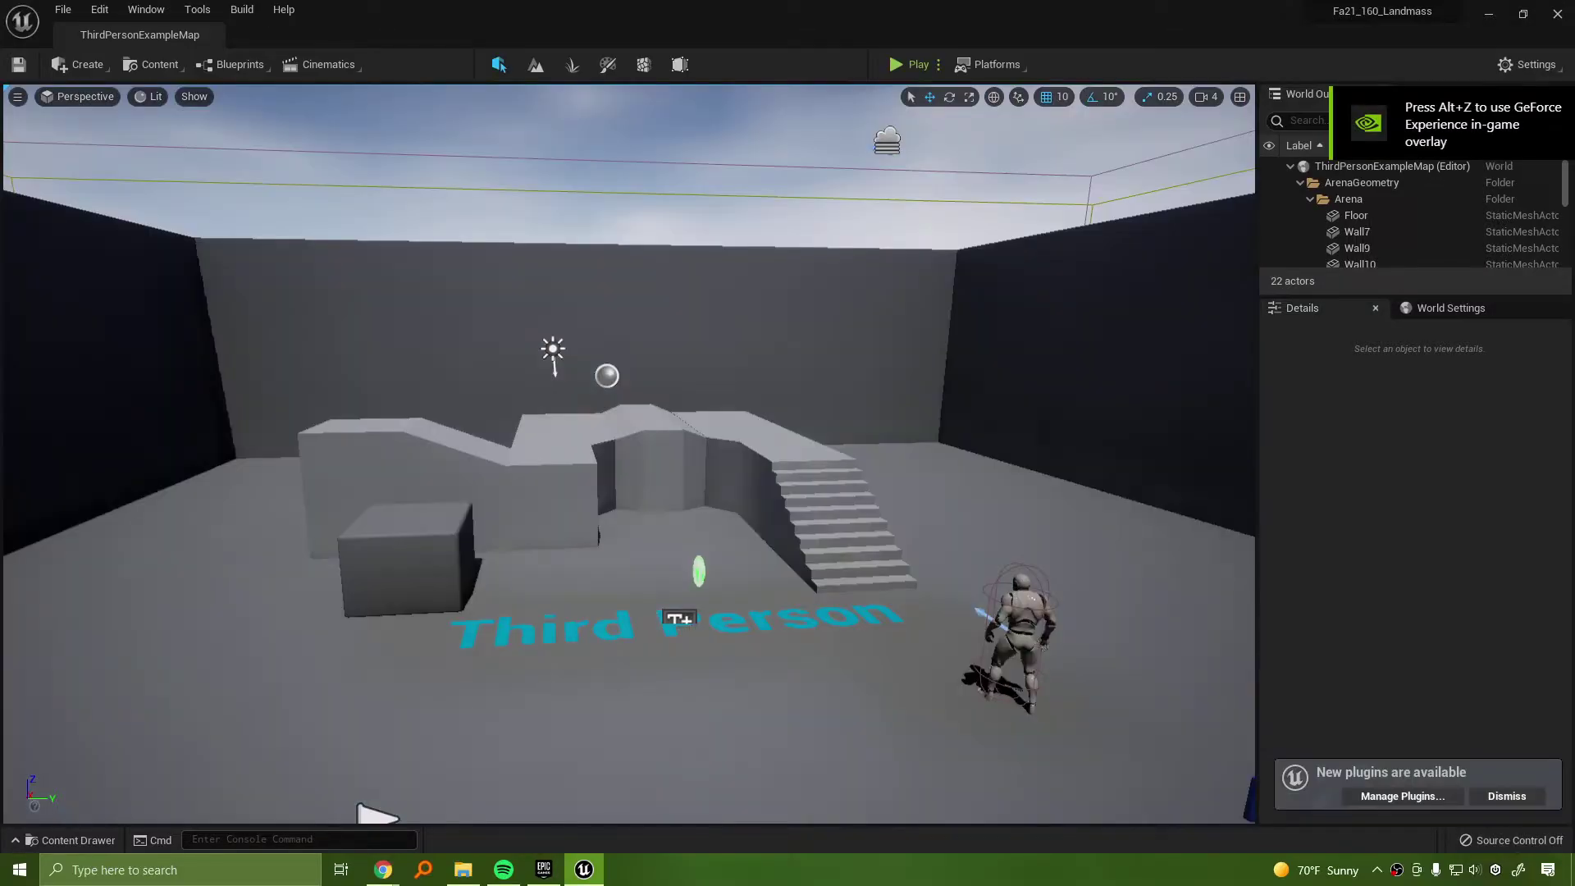
In the project's Rendering settings, set the Dynamic Global Illumination Method to None
{"action": "left_click", "coordinate": [1531, 66]}
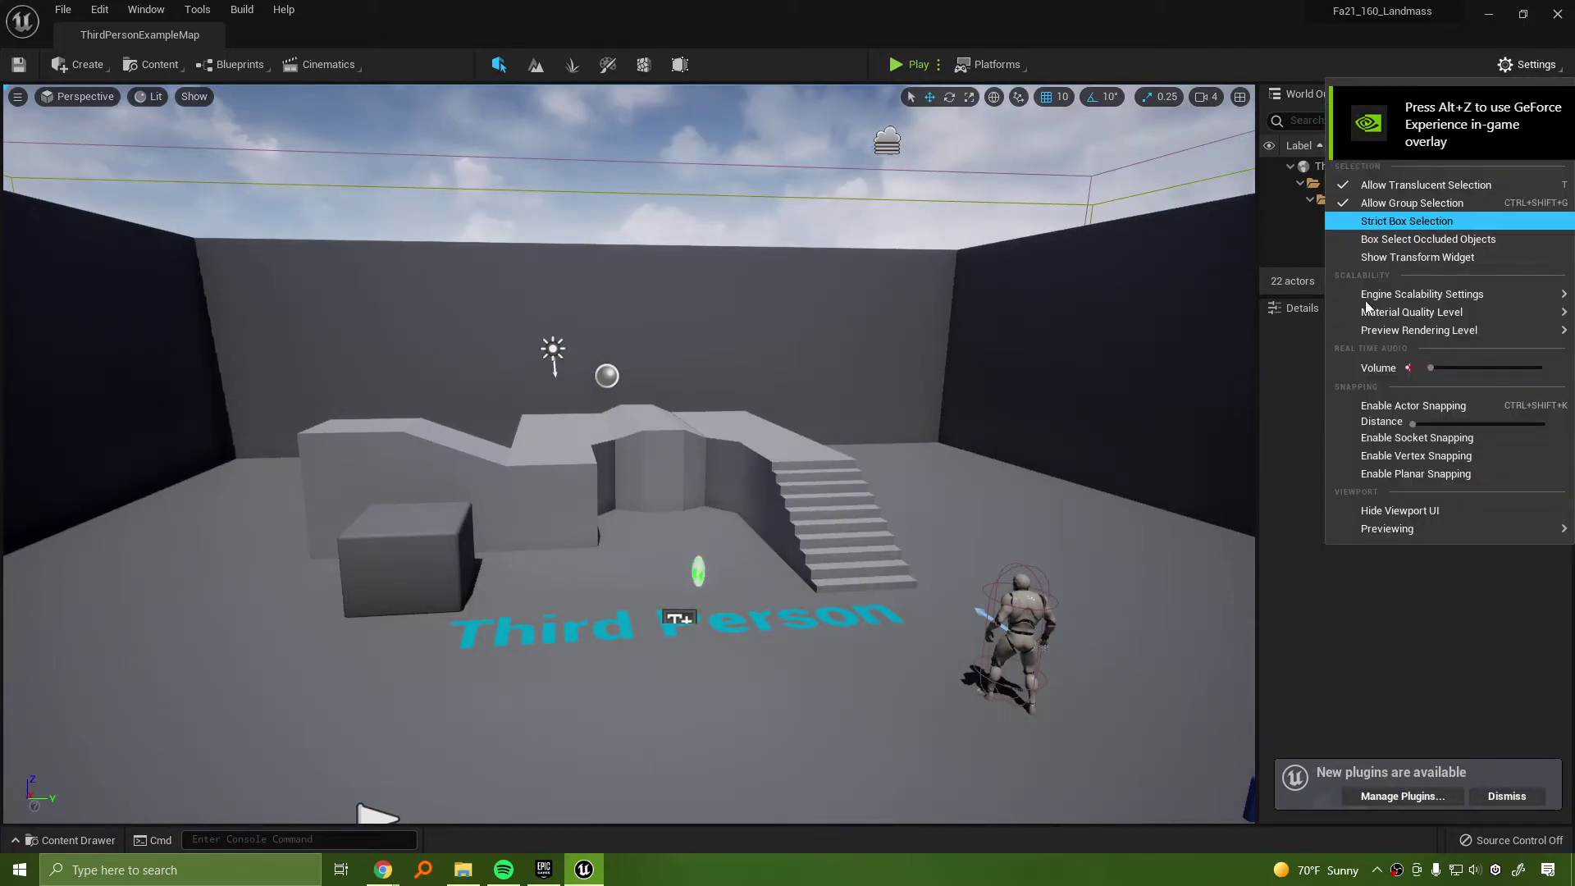
{"action": "left_click", "coordinate": [1437, 137]}
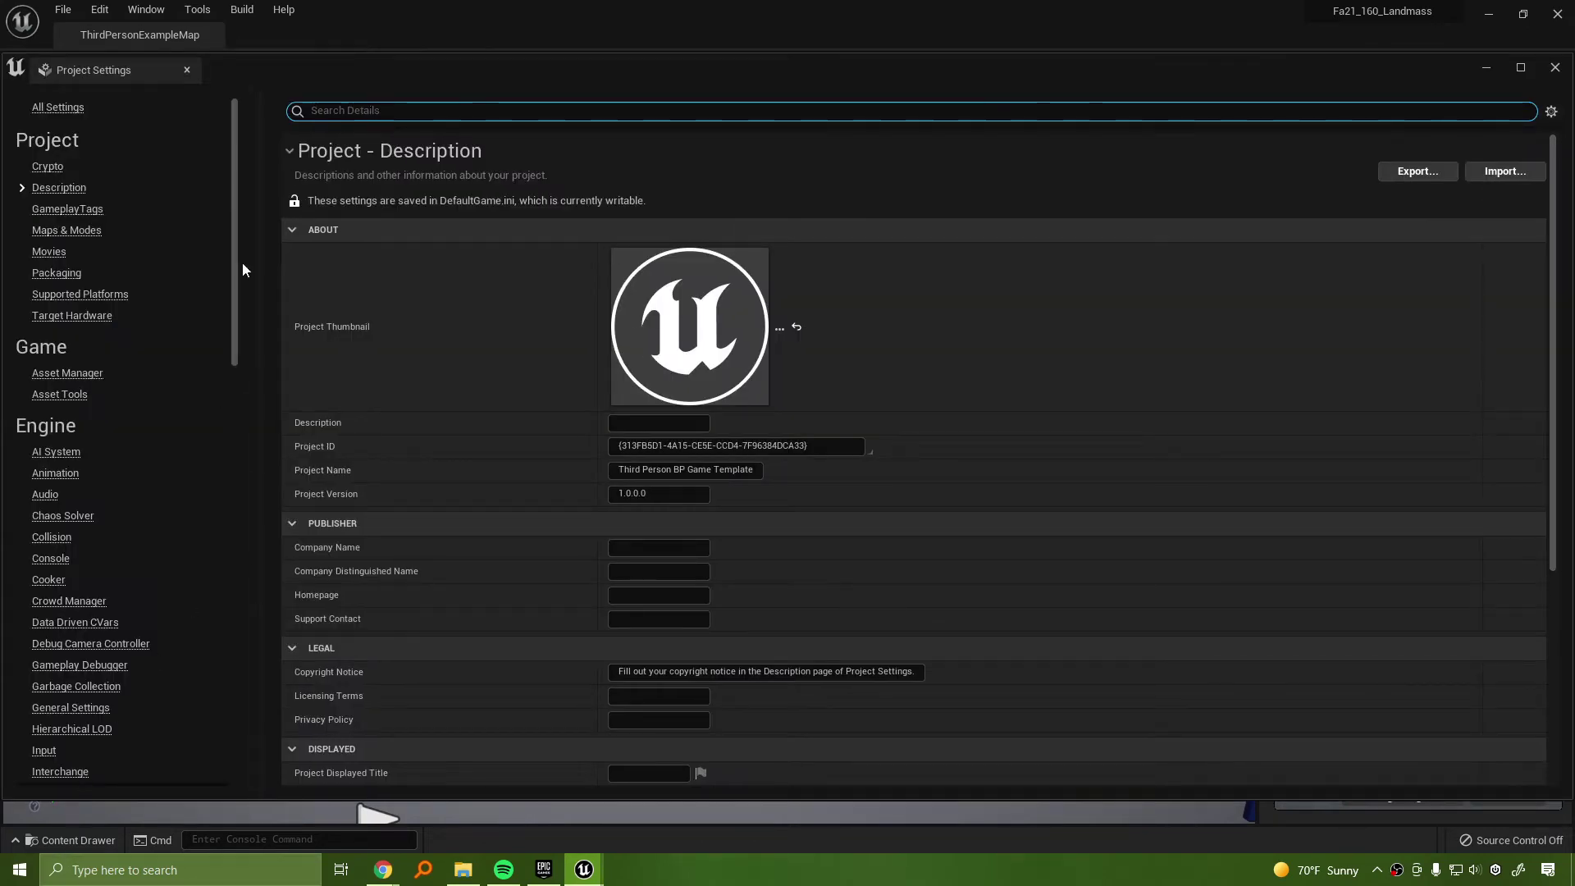
{"action": "scroll", "coordinate": [85, 435], "scroll_direction": "down", "scroll_amount": 5}
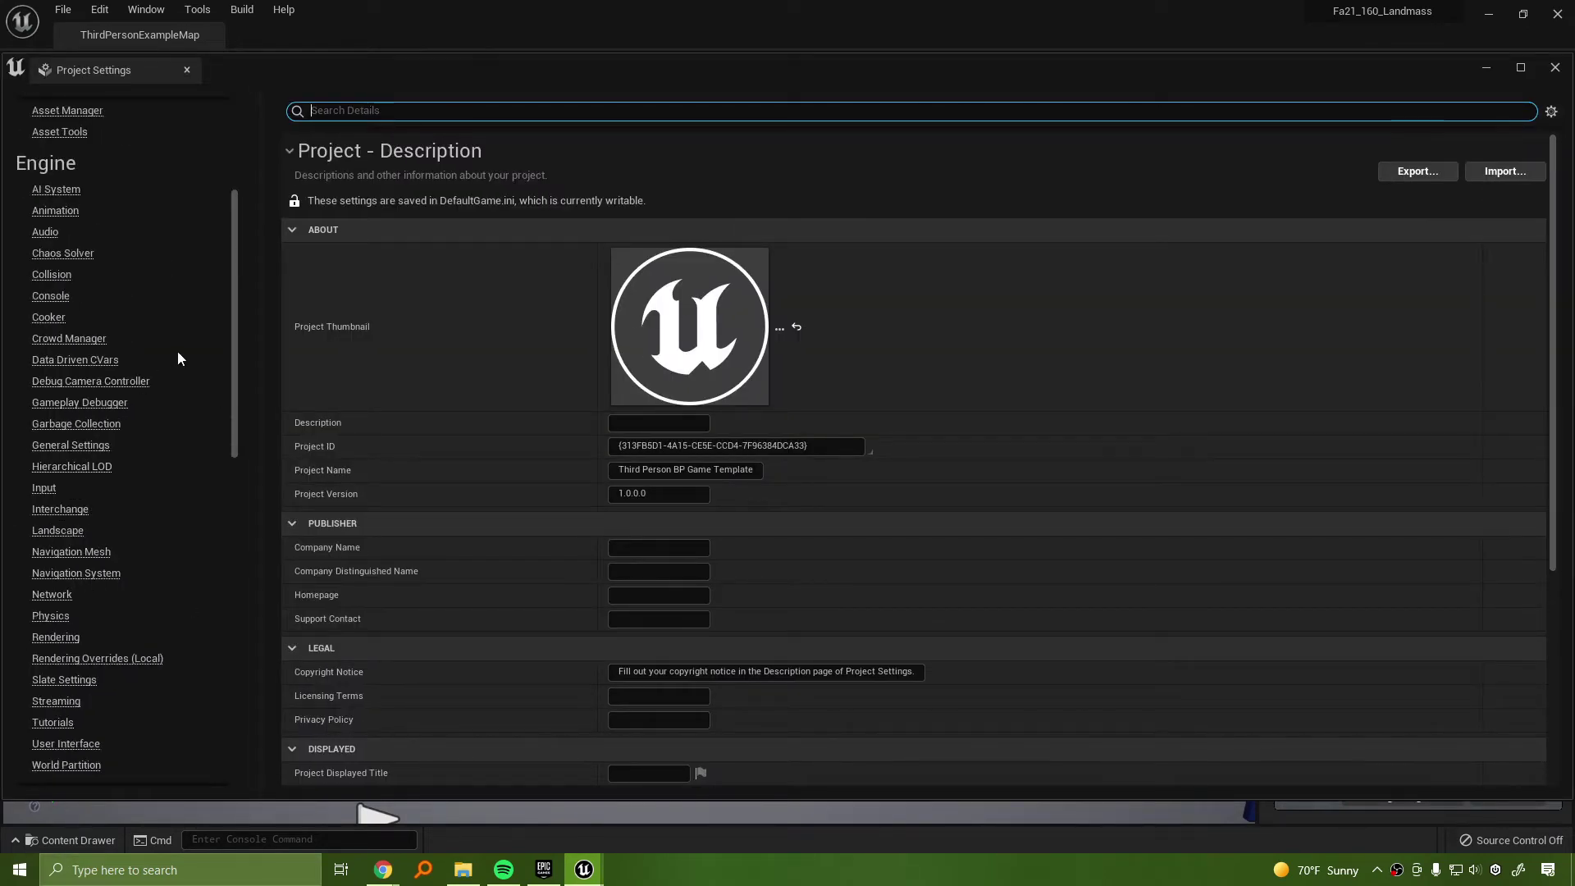
{"action": "scroll", "coordinate": [126, 416], "scroll_direction": "down", "scroll_amount": 4}
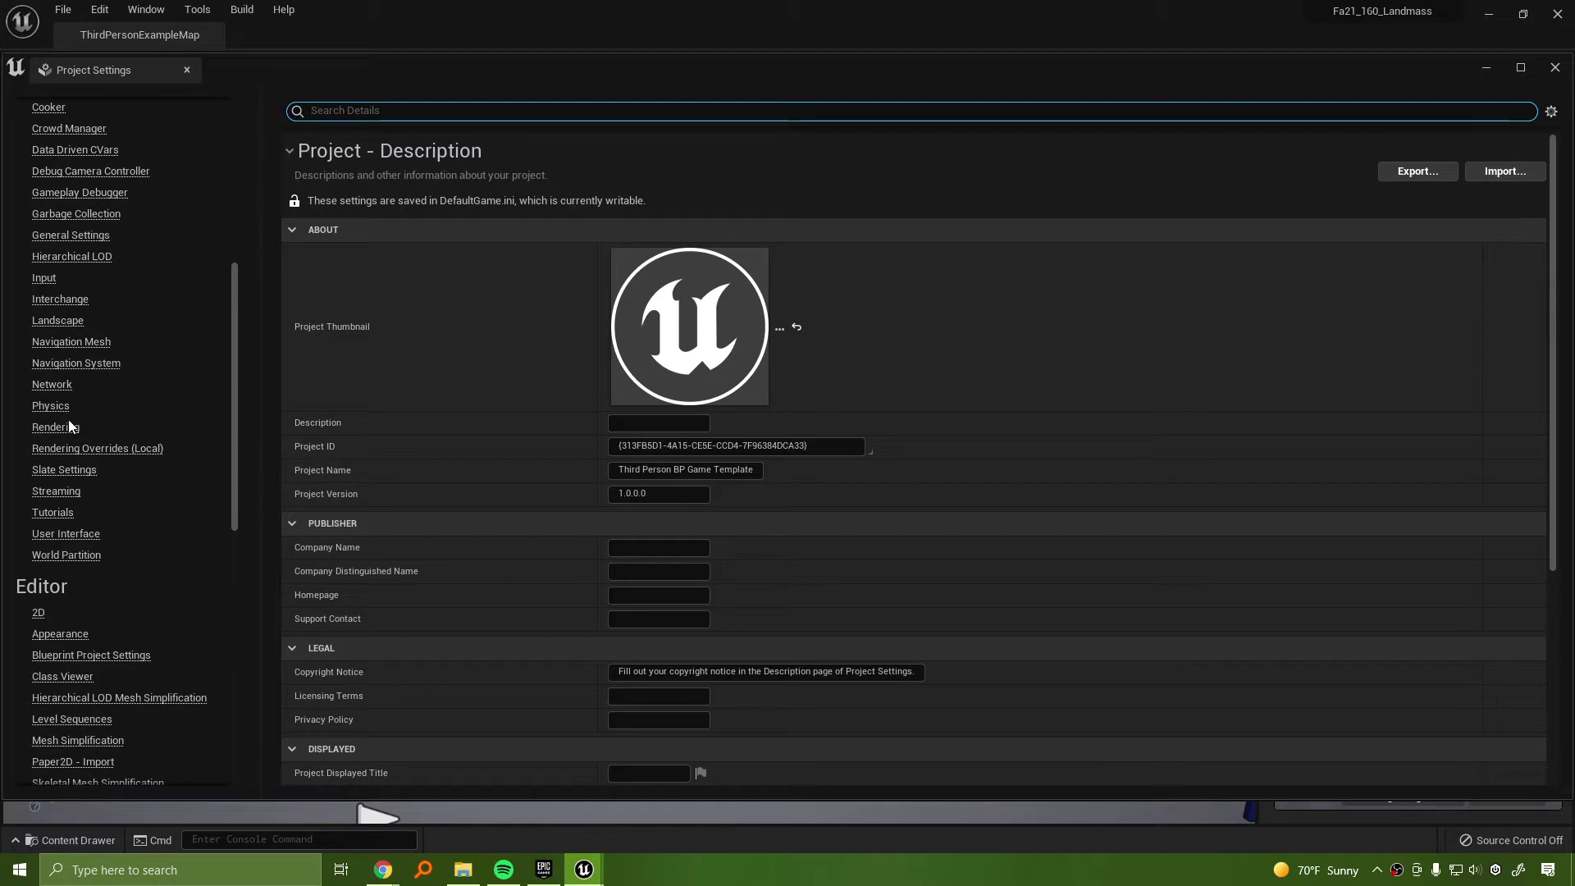
{"action": "left_click", "coordinate": [69, 425]}
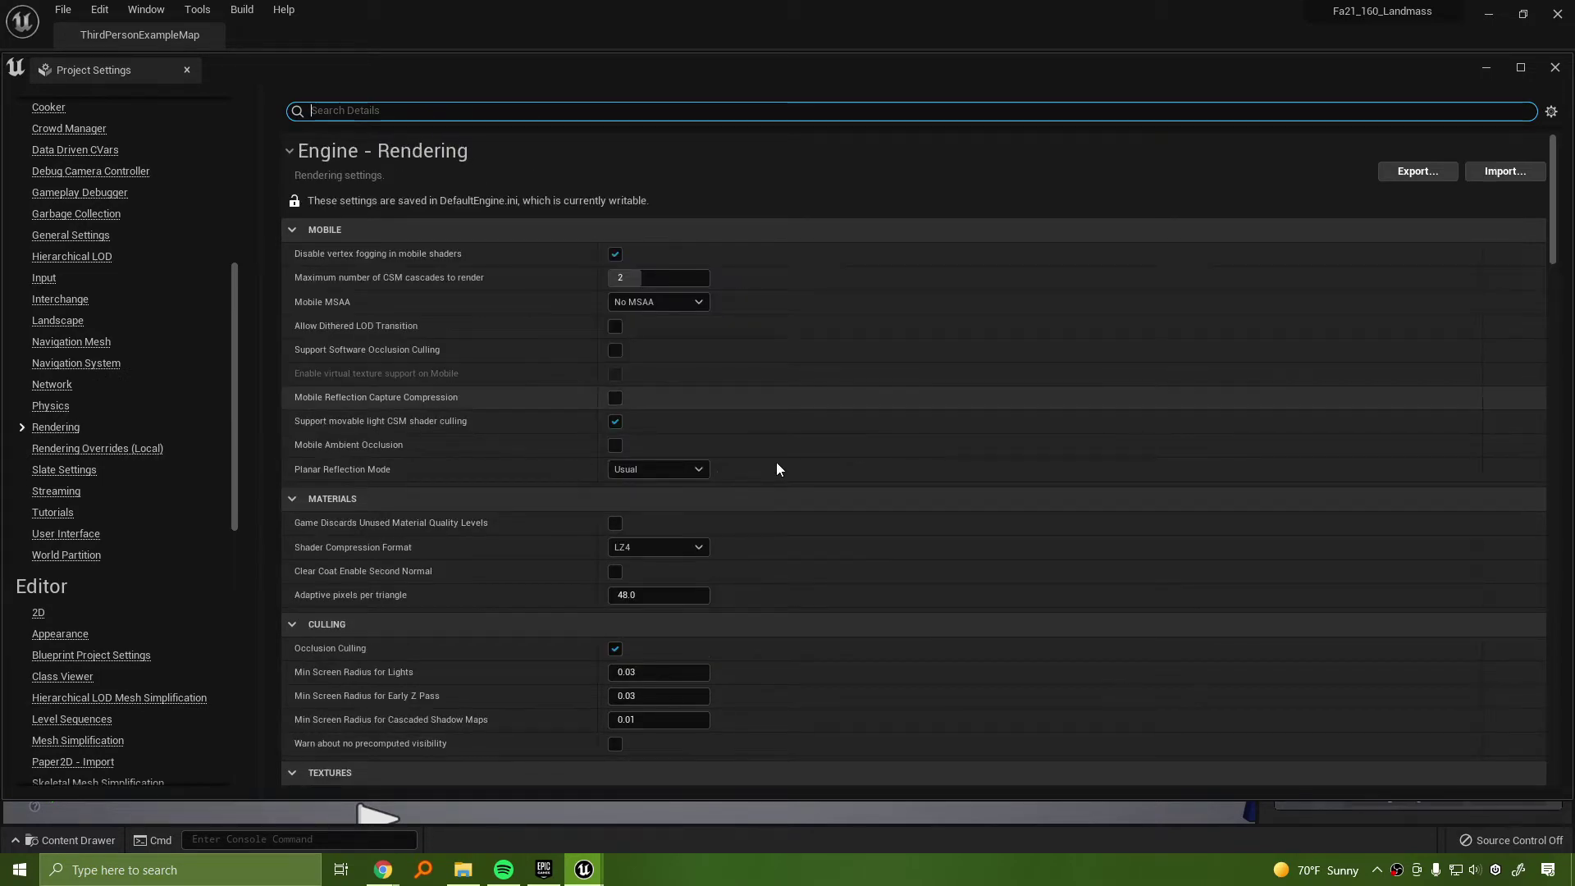
{"action": "scroll", "coordinate": [776, 469], "scroll_direction": "down", "scroll_amount": 10}
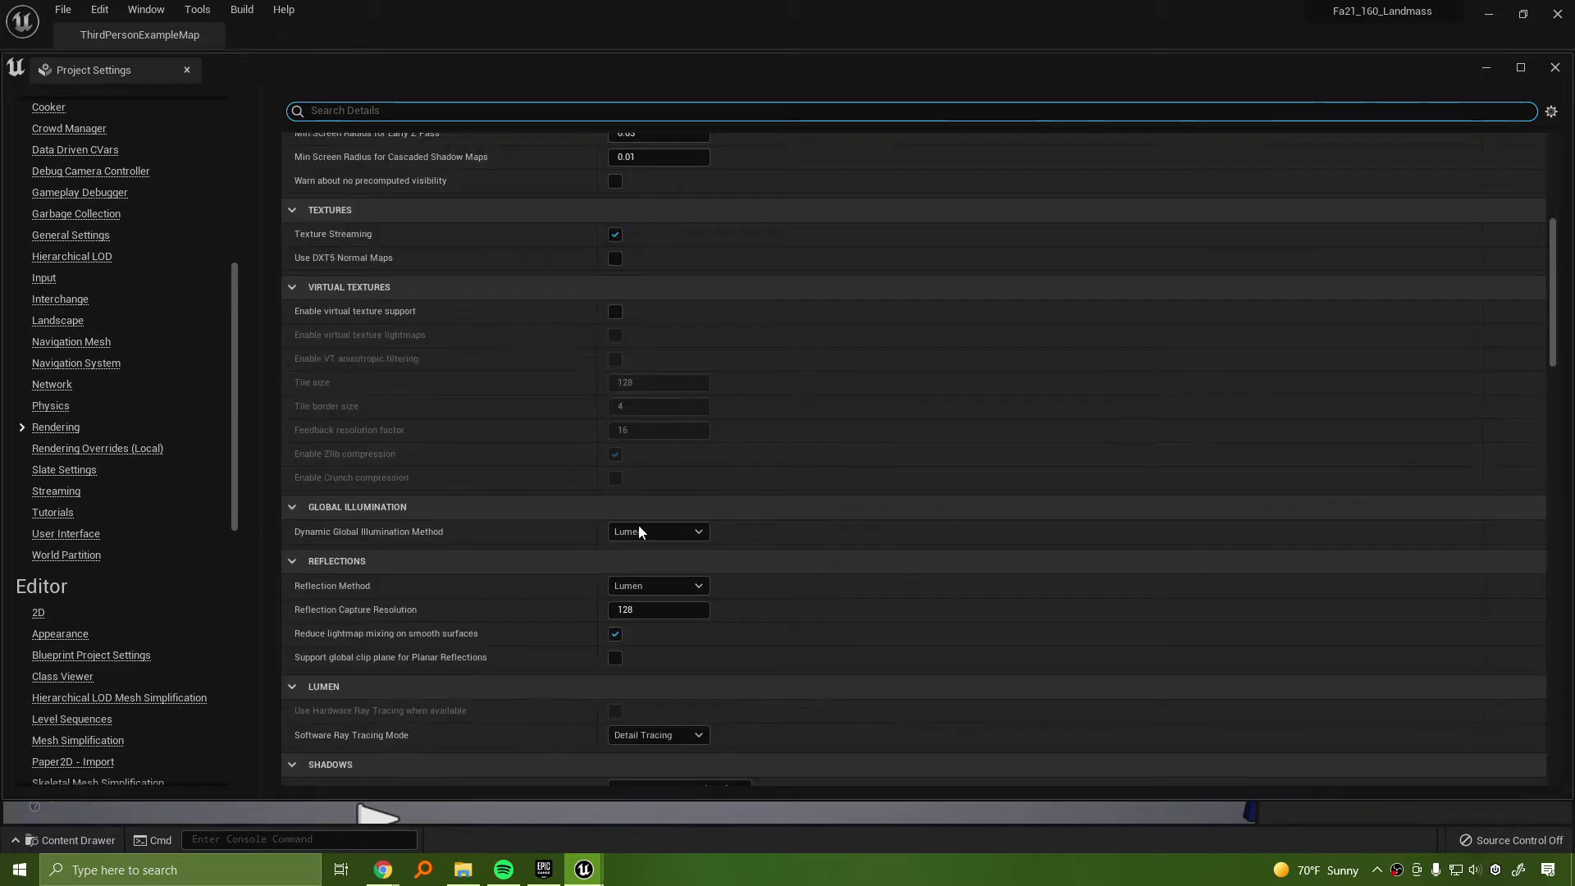
{"action": "left_click", "coordinate": [652, 532]}
{"action": "key", "text": "Escape"}
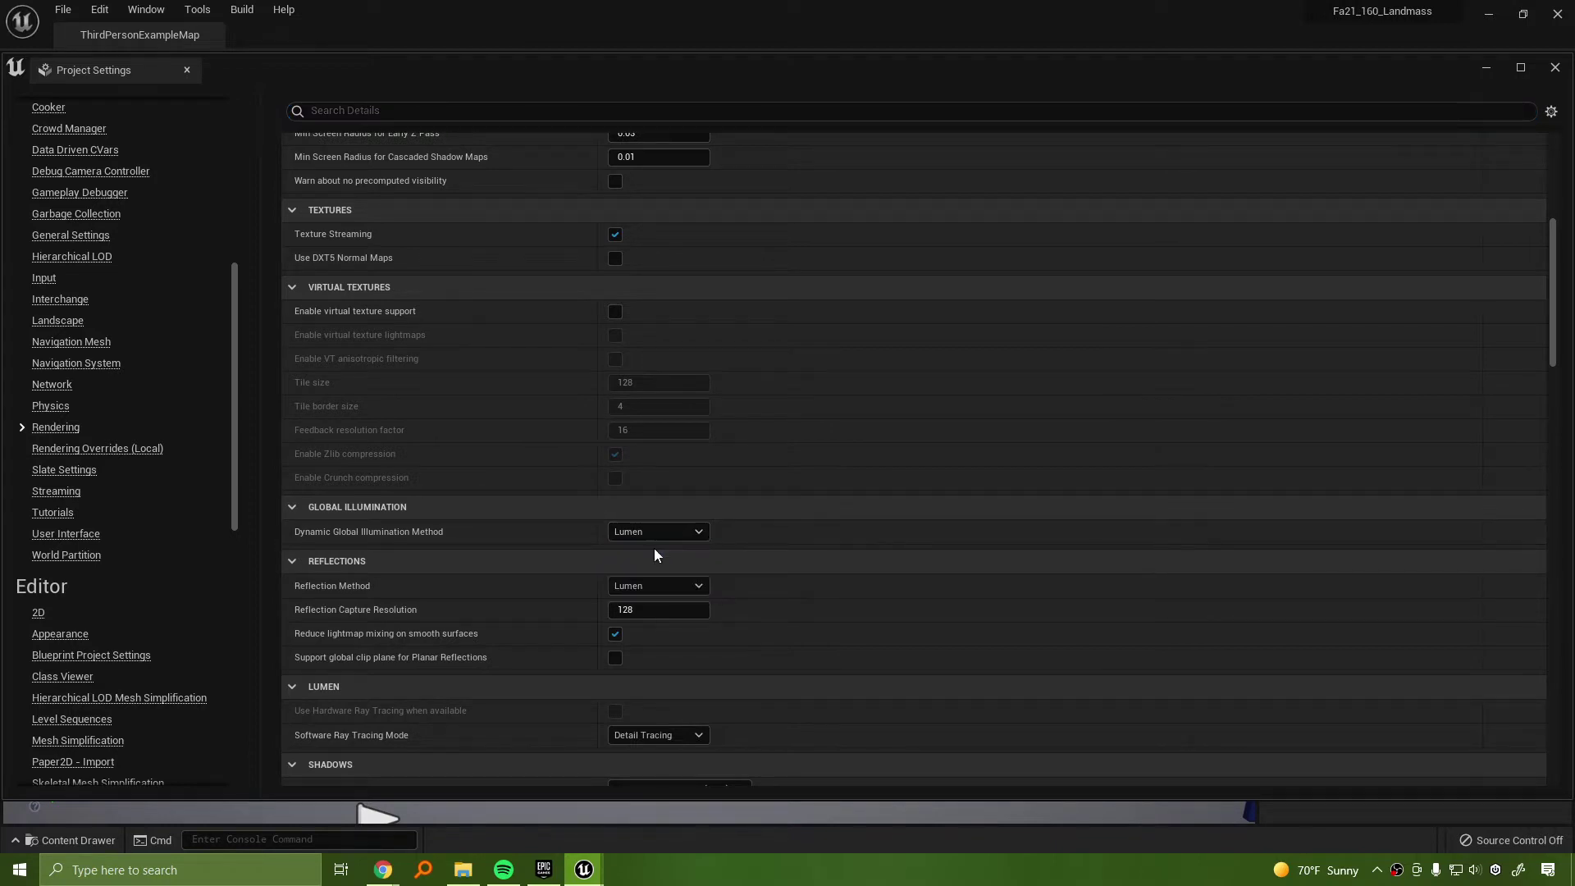
{"action": "left_click", "coordinate": [640, 533]}
{"action": "left_click", "coordinate": [641, 544]}
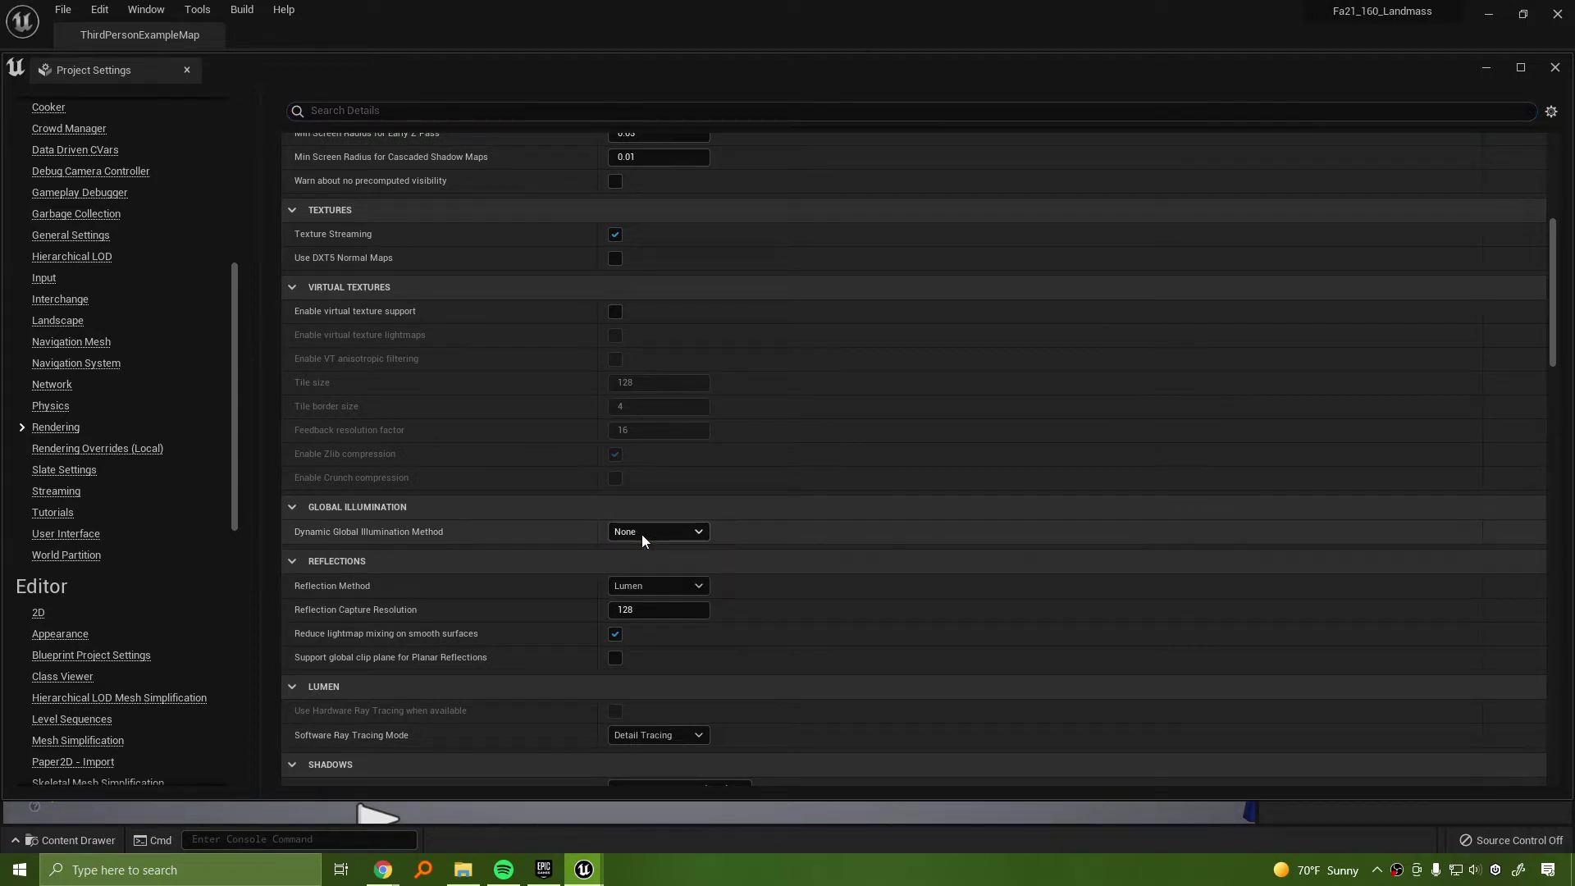
Set the Reflection Method to Screen Space
{"action": "left_click", "coordinate": [633, 587]}
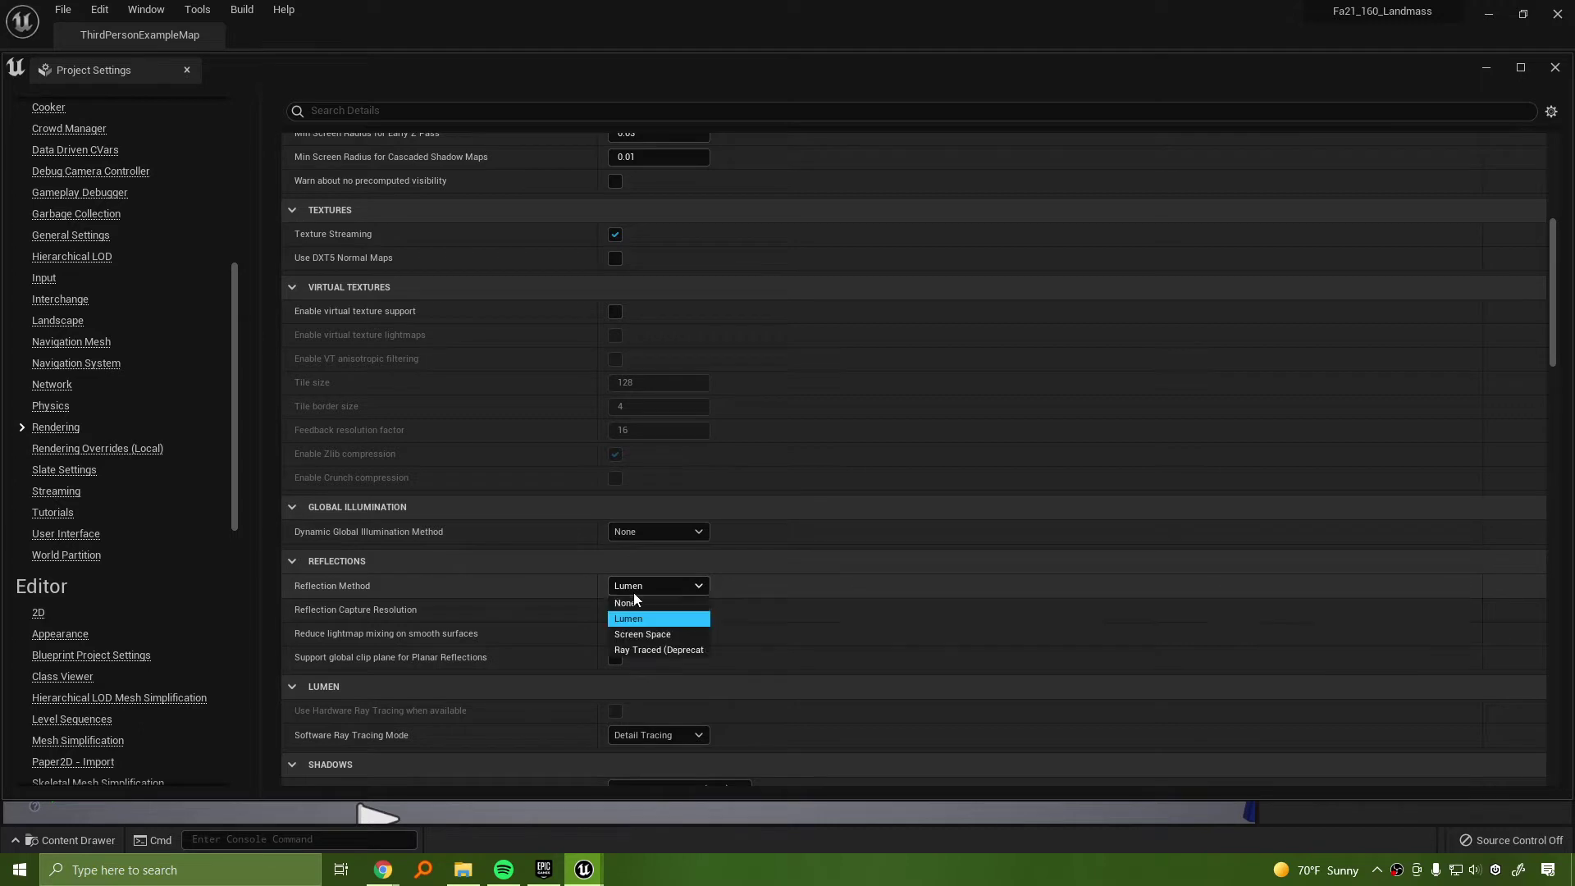
{"action": "left_click", "coordinate": [633, 603]}
{"action": "left_click", "coordinate": [647, 587]}
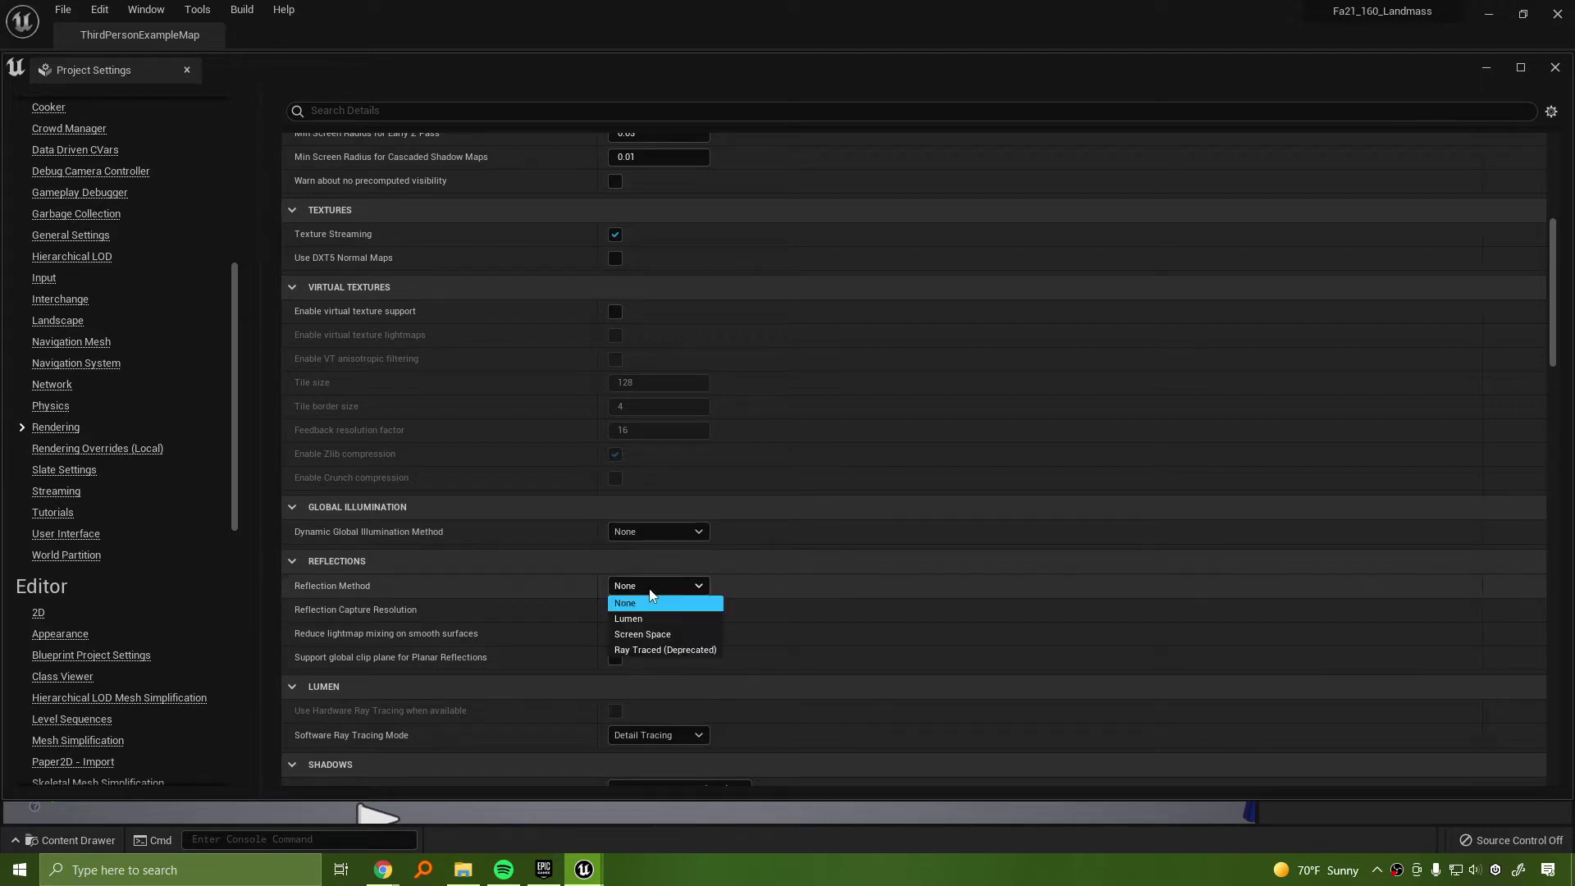
{"action": "left_click", "coordinate": [657, 636]}
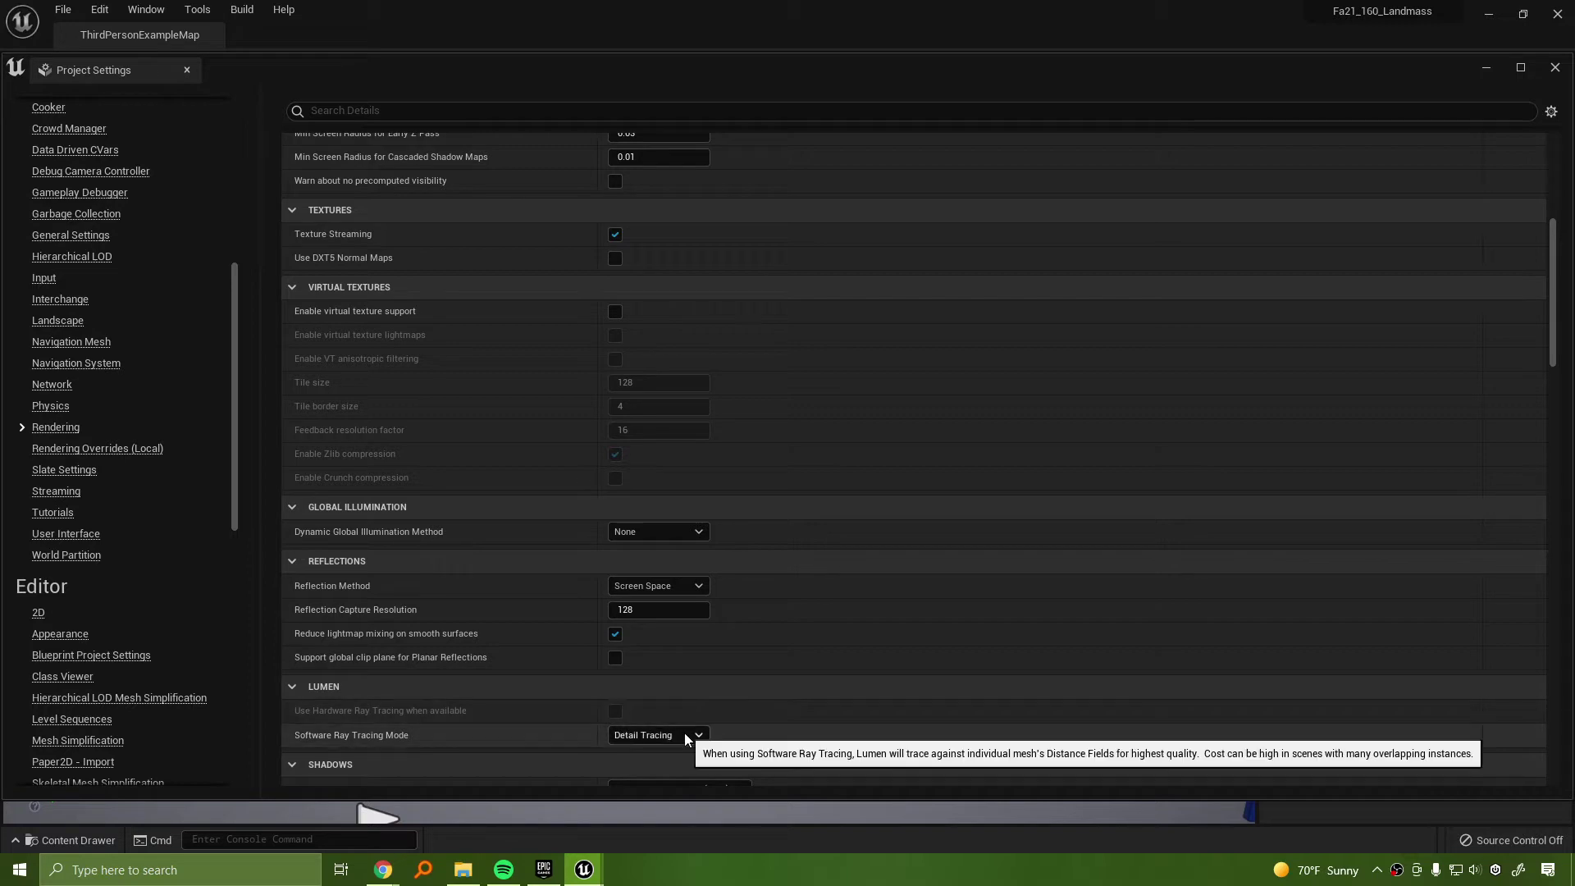
Switch the Shadow Map Method to the non-virtual shadow map option and close the Project Settings
{"action": "scroll", "coordinate": [699, 723], "scroll_direction": "down", "scroll_amount": 3}
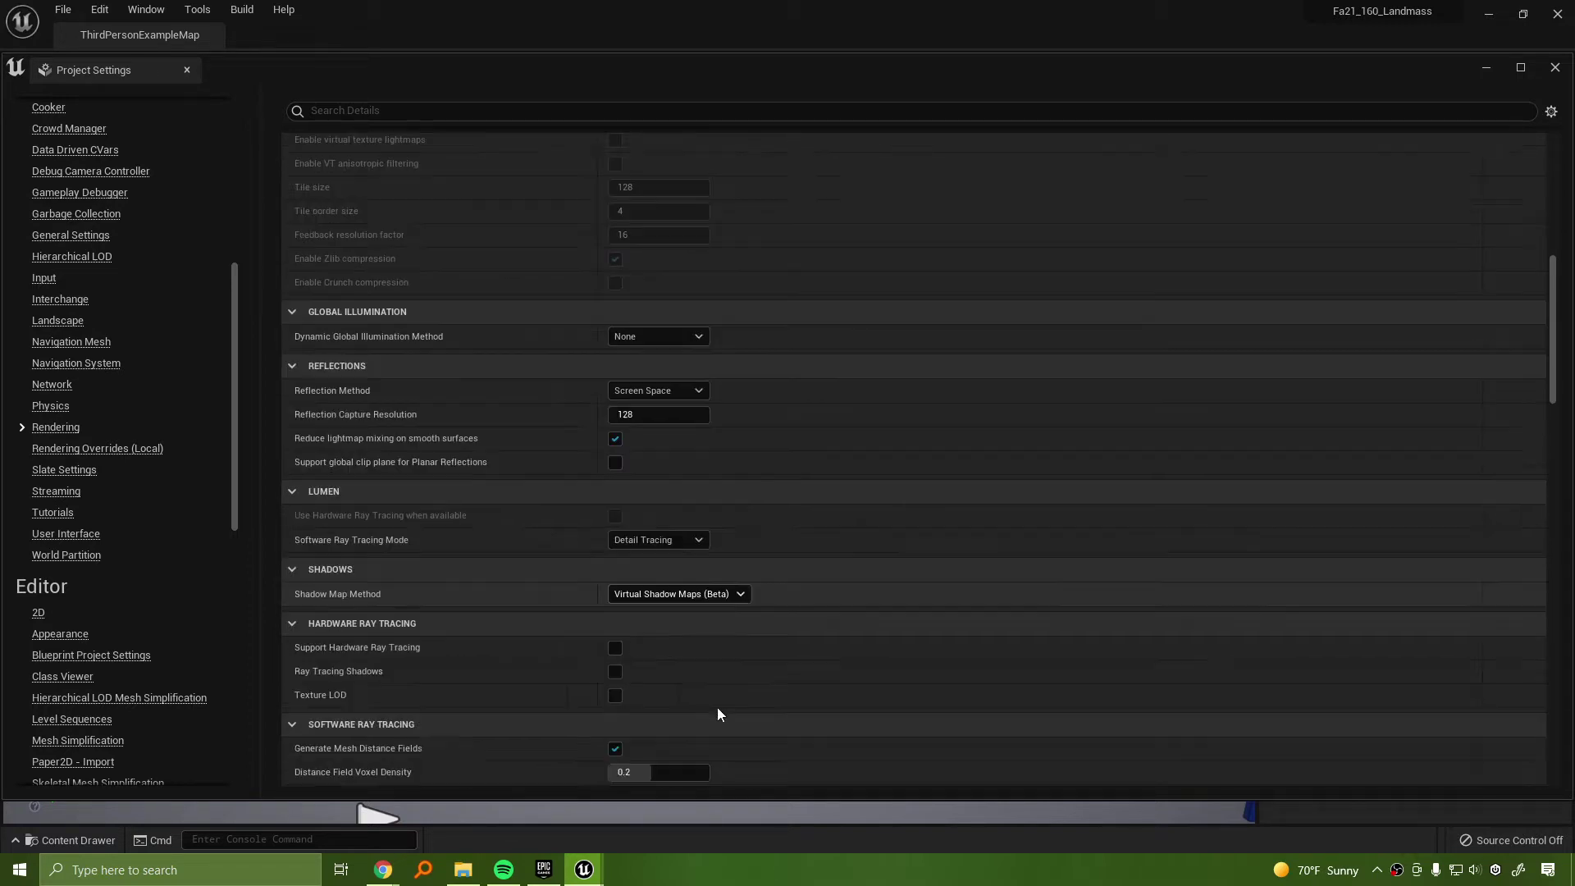
{"action": "left_click", "coordinate": [664, 594]}
{"action": "left_click", "coordinate": [676, 611]}
{"action": "left_click", "coordinate": [1555, 67]}
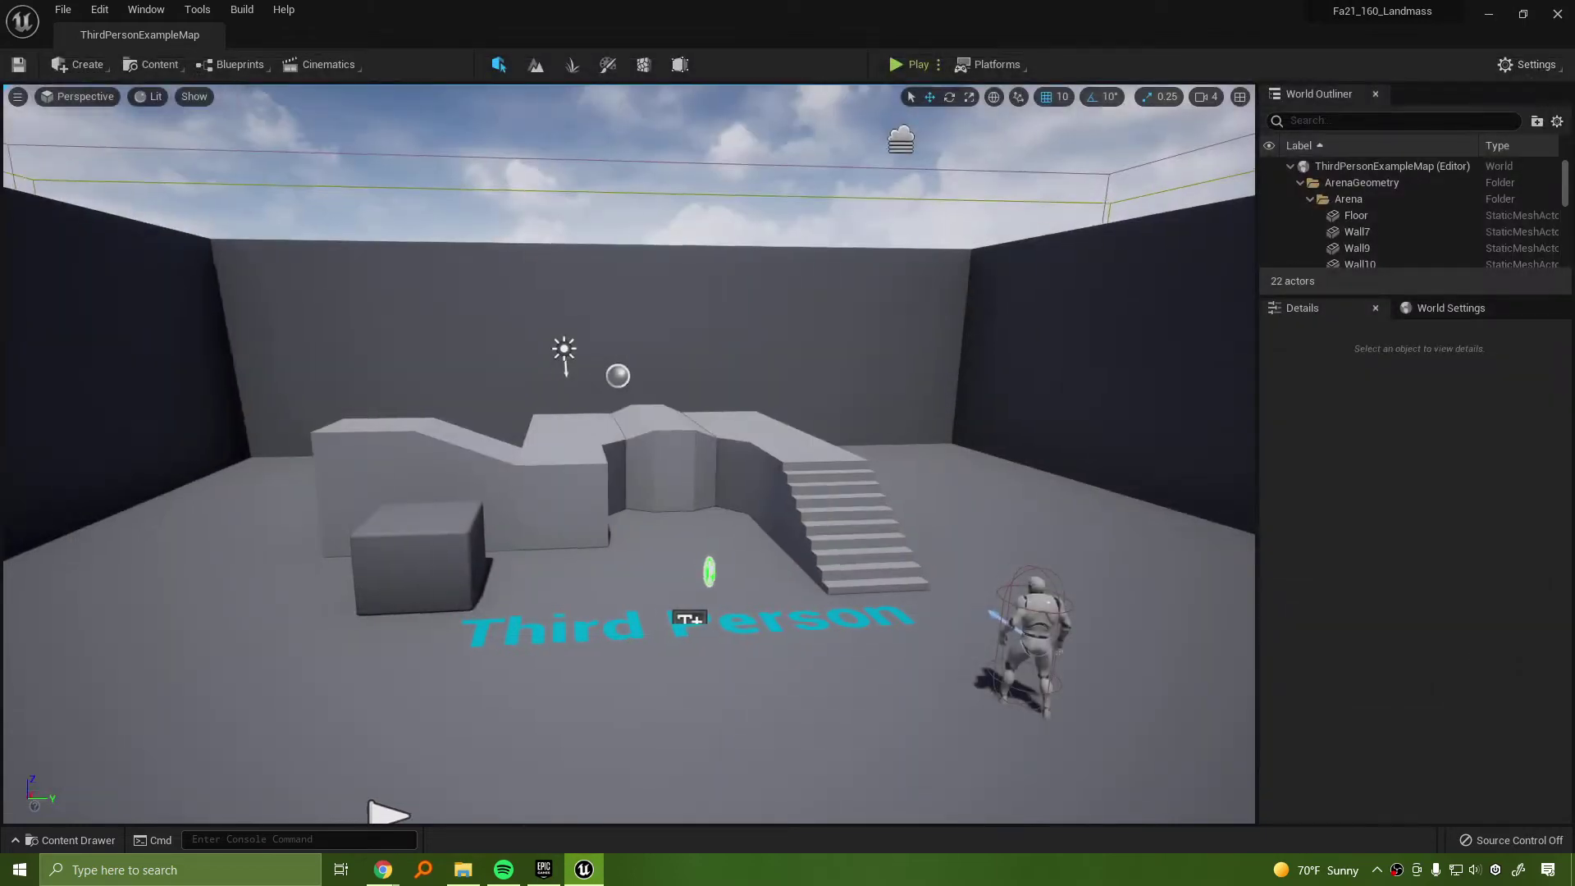
Create a new level from the Default level template
{"action": "key", "text": "s"}
{"action": "right_click_drag", "start_coordinate": [627, 454], "coordinate": [600, 427]}
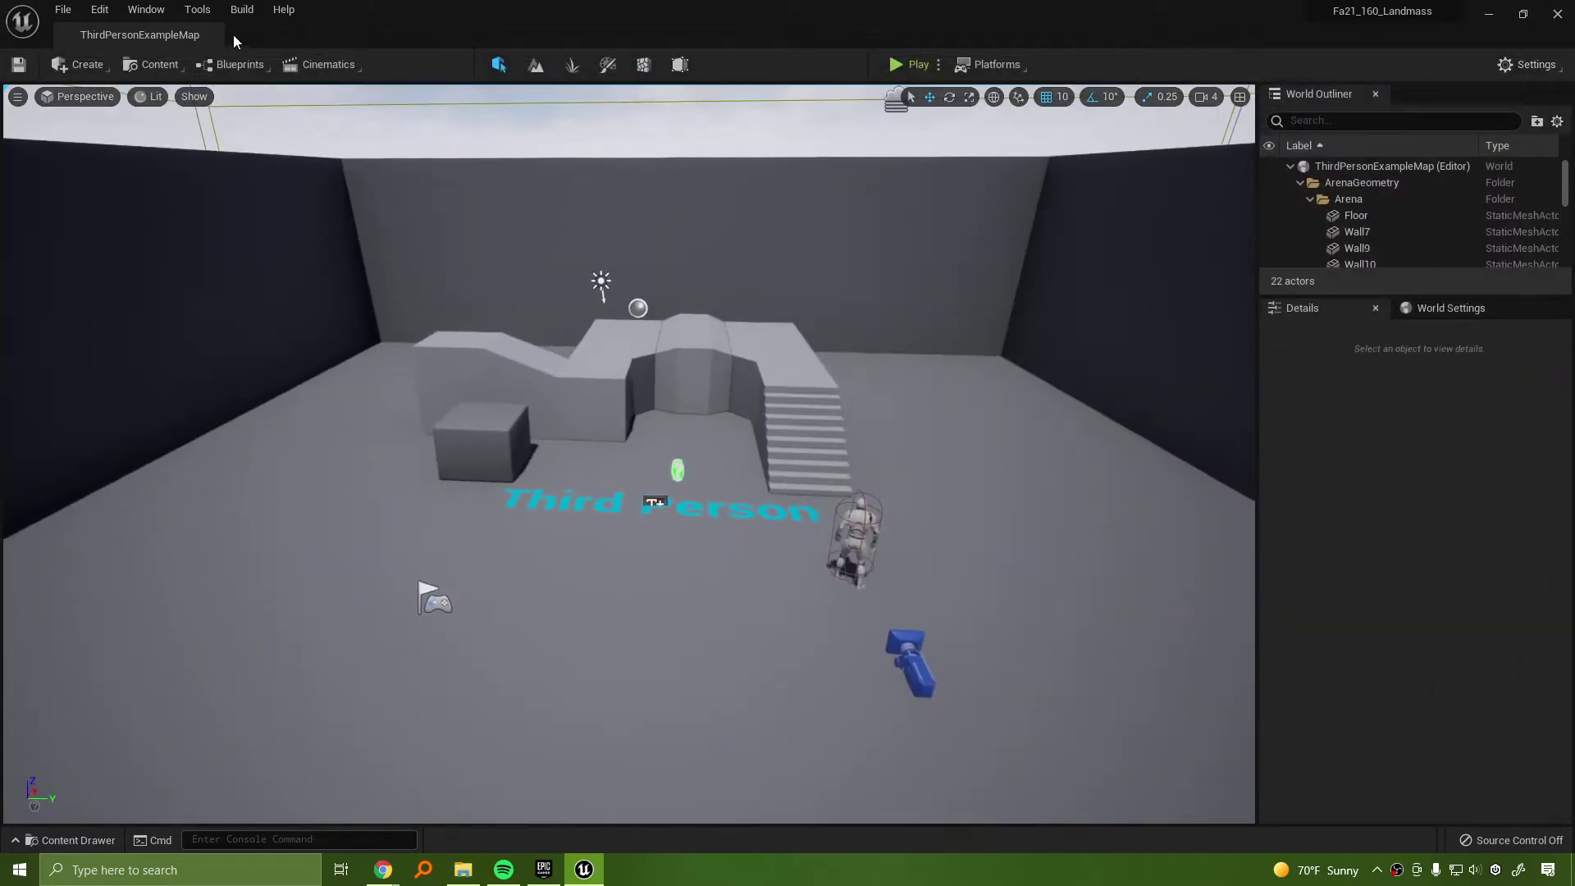
{"action": "left_click", "coordinate": [63, 9]}
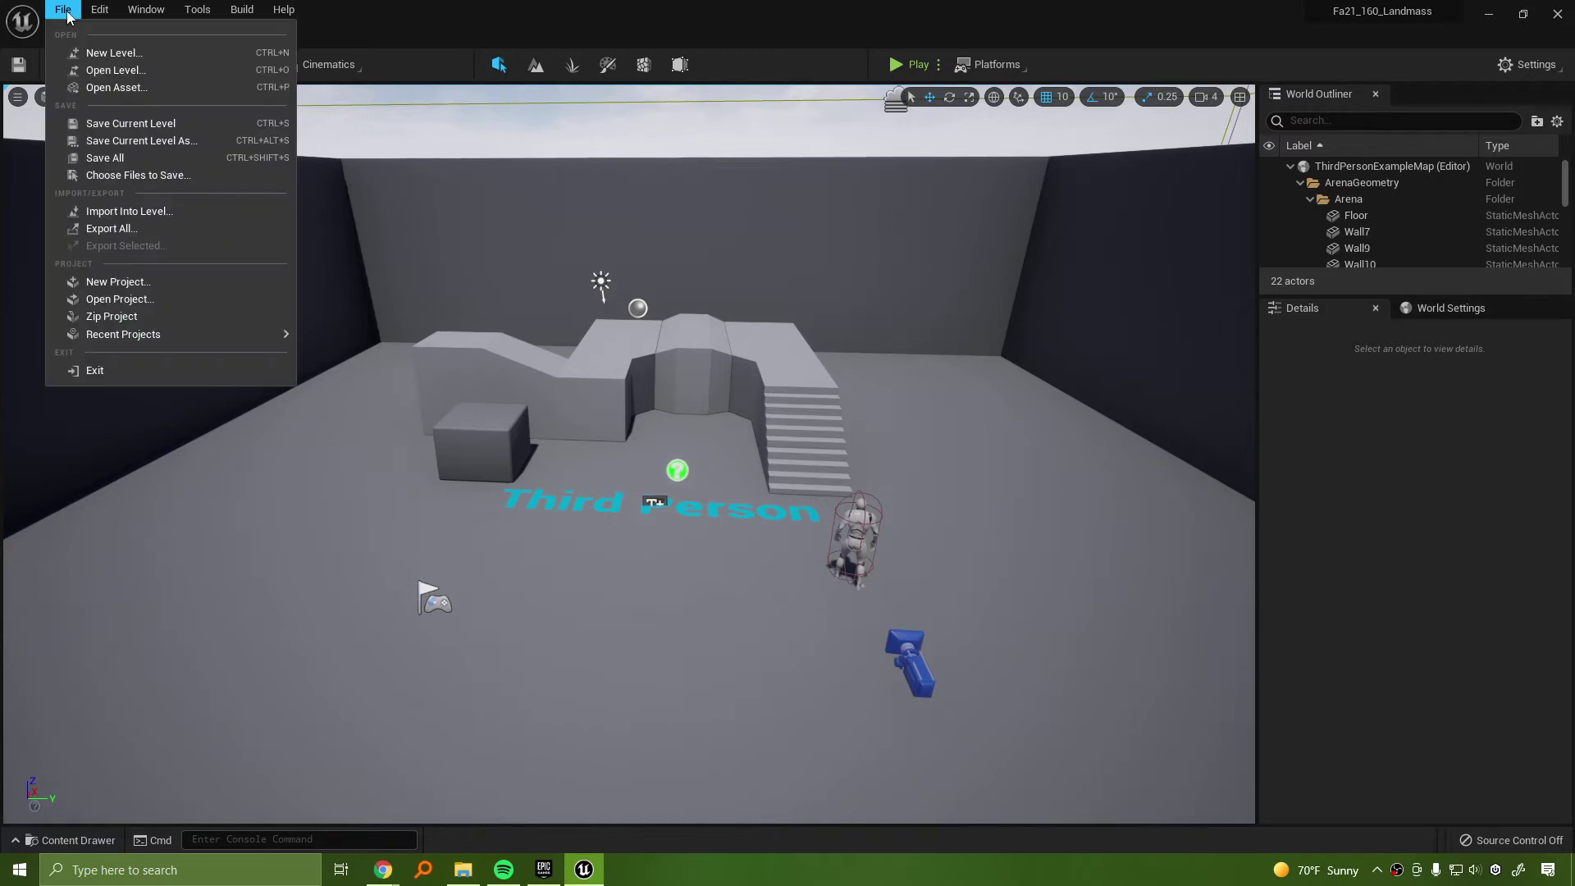
{"action": "left_click", "coordinate": [63, 9]}
{"action": "left_click", "coordinate": [63, 9]}
{"action": "left_click", "coordinate": [113, 53]}
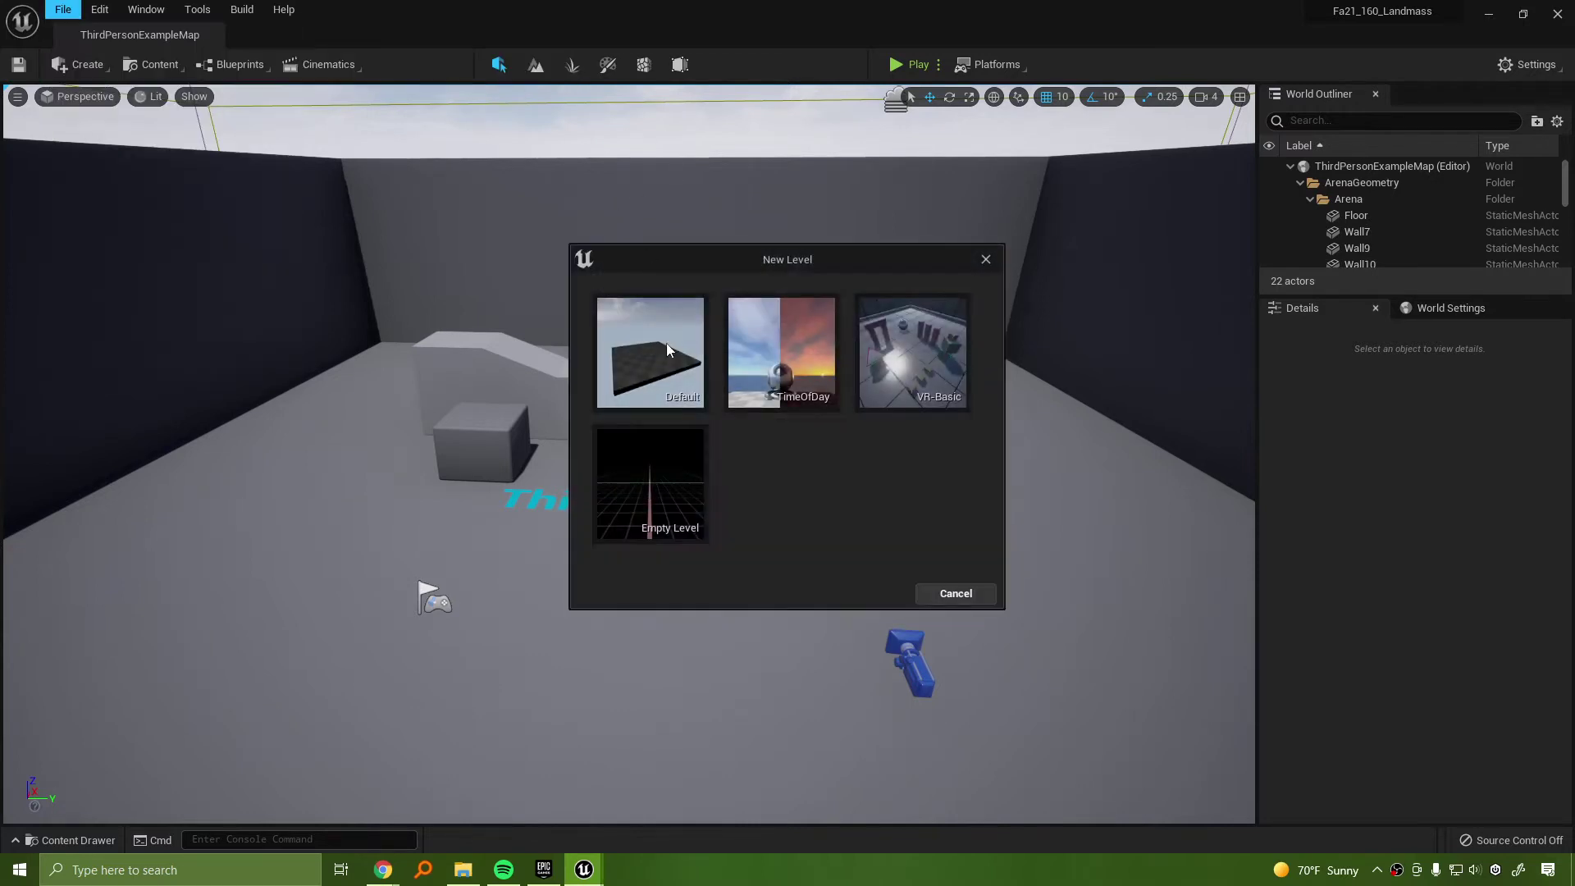
{"action": "double_click", "coordinate": [858, 373]}
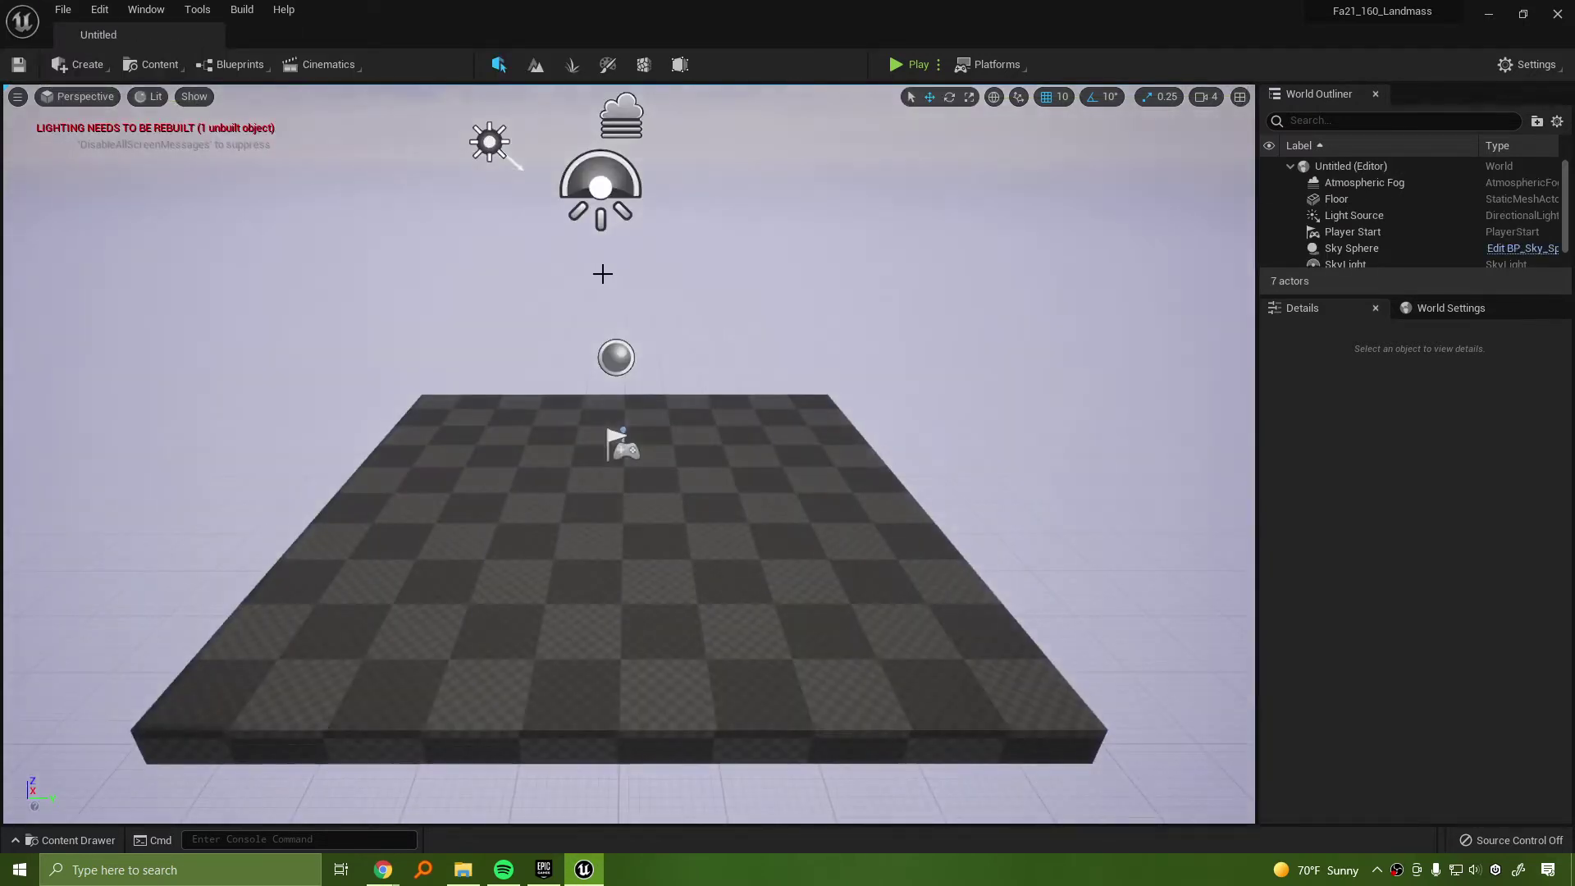
Set the SkyLight's mobility to Movable and select the directional Light Source
{"action": "left_click", "coordinate": [601, 188]}
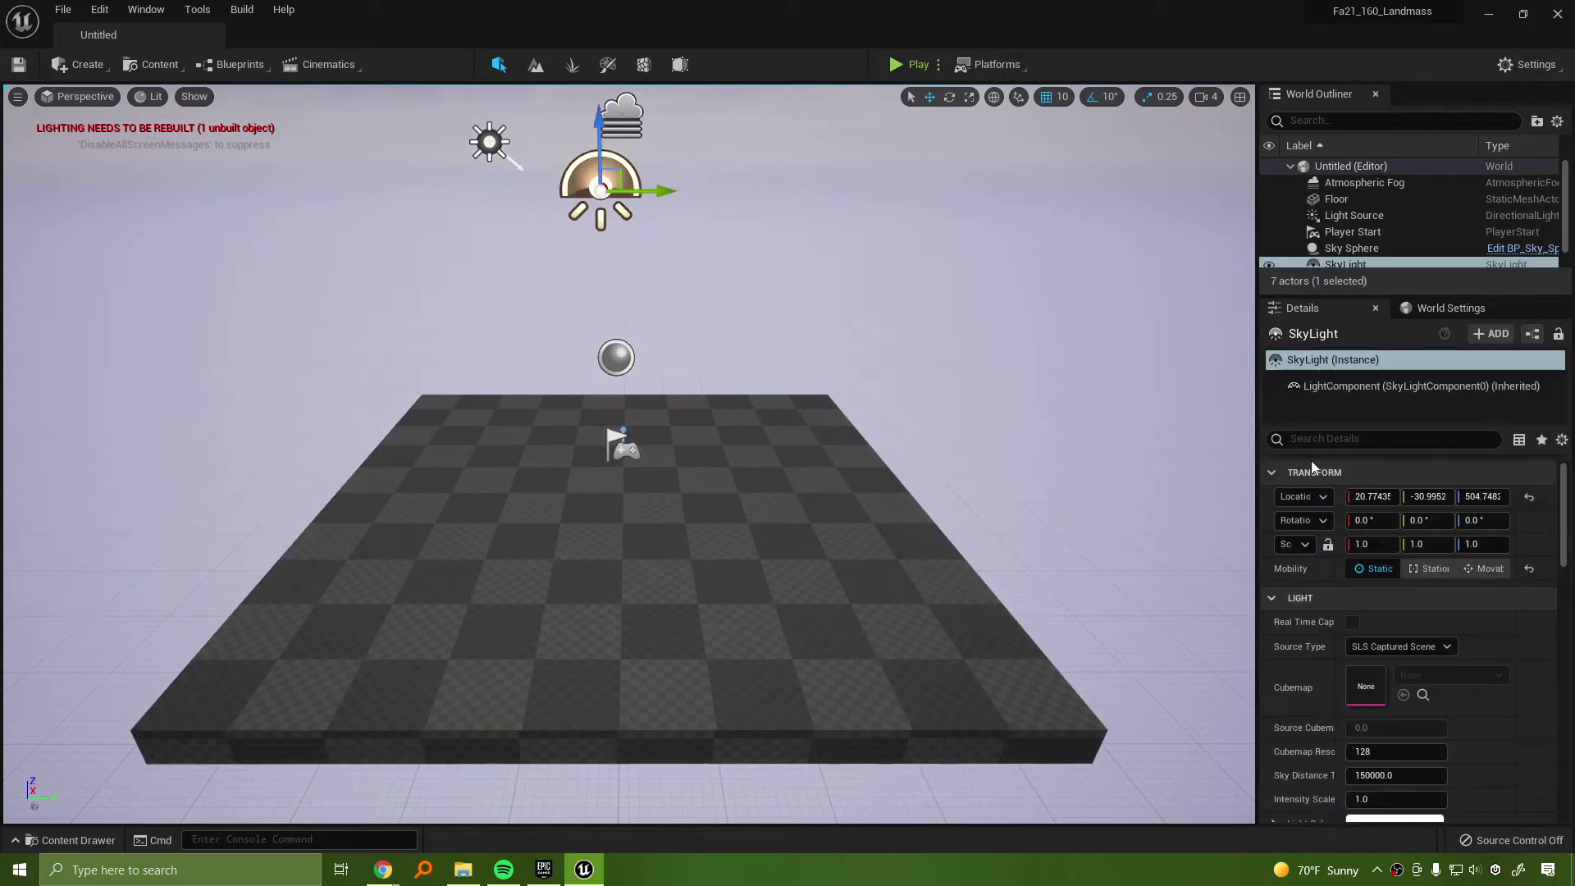
{"action": "left_click", "coordinate": [1489, 569]}
{"action": "left_click", "coordinate": [1353, 215]}
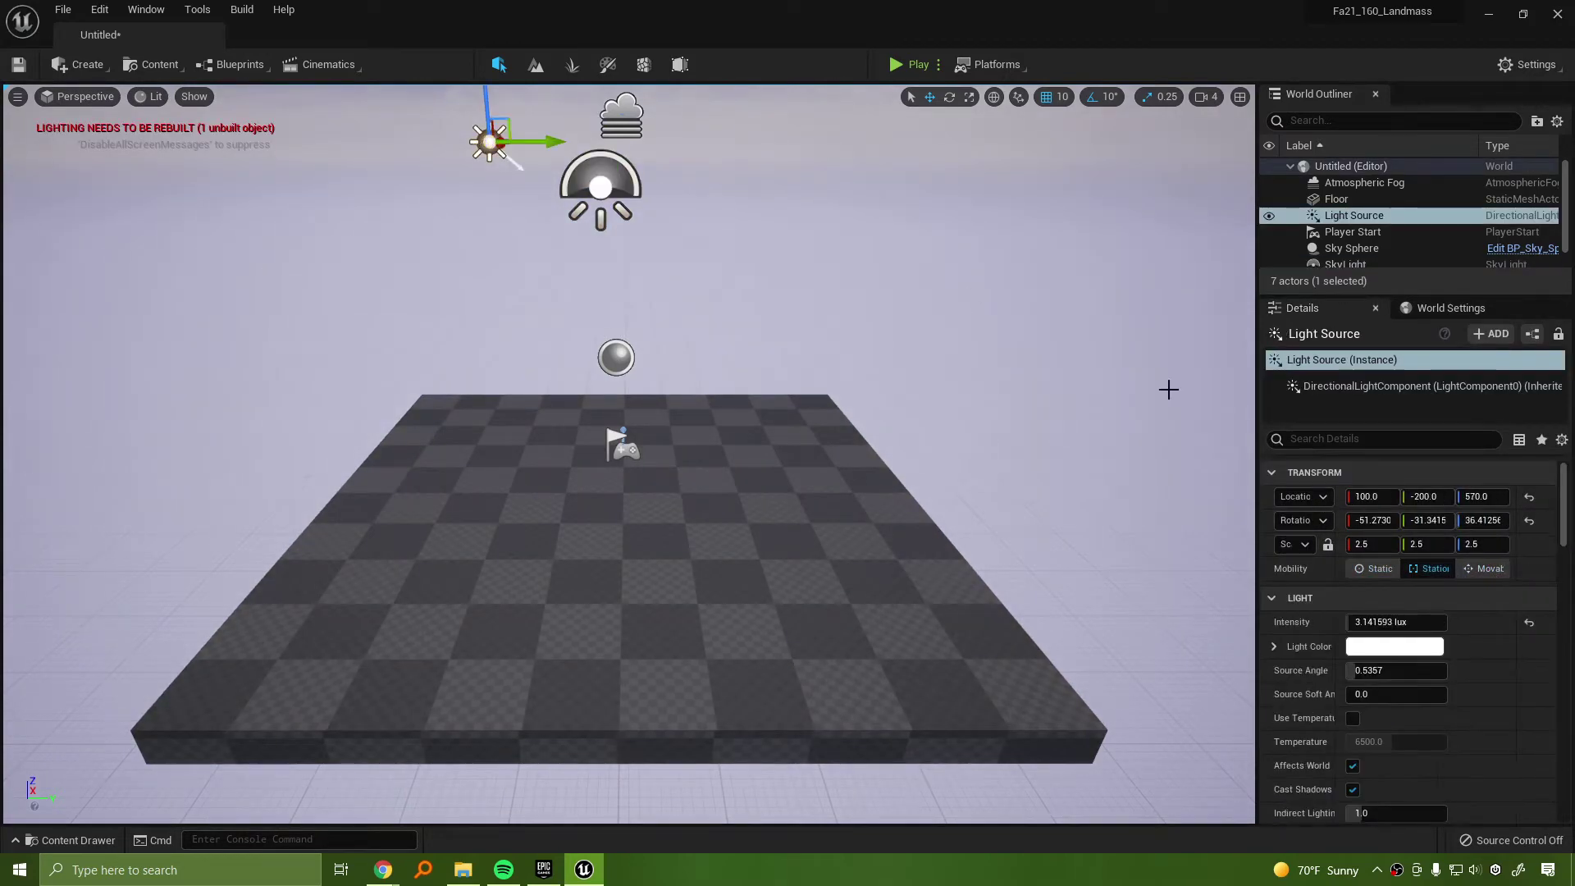
Enable Force No Precomputed Lighting in the level's World Settings, among the advanced Lightmass options
{"action": "left_click", "coordinate": [1419, 308]}
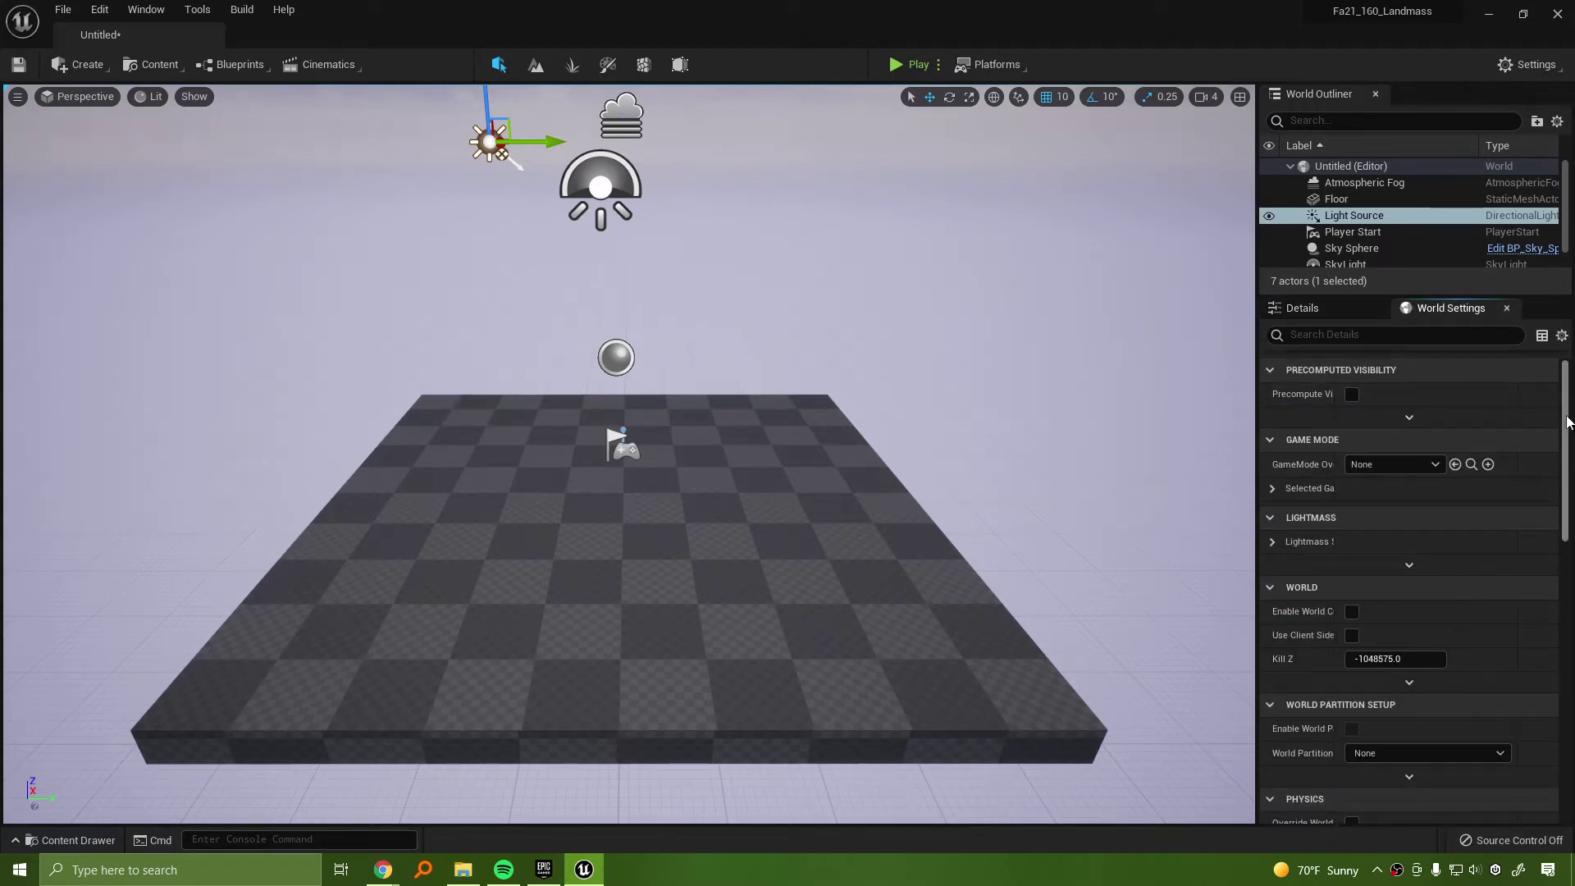
{"action": "left_click_drag", "start_coordinate": [1567, 423], "coordinate": [1566, 428]}
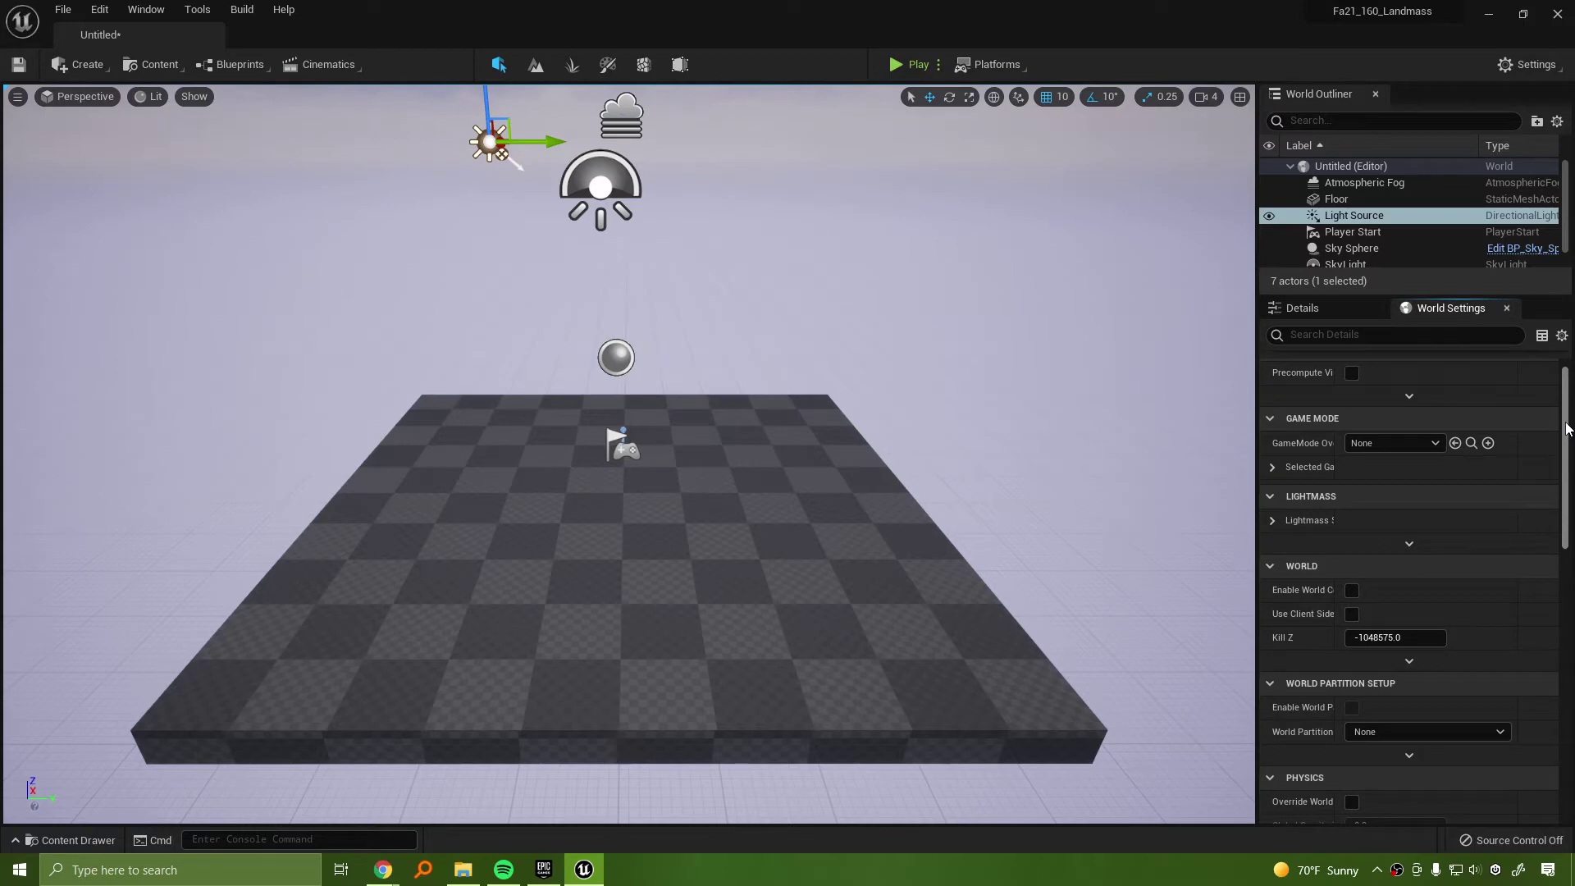
{"action": "left_click", "coordinate": [1375, 544]}
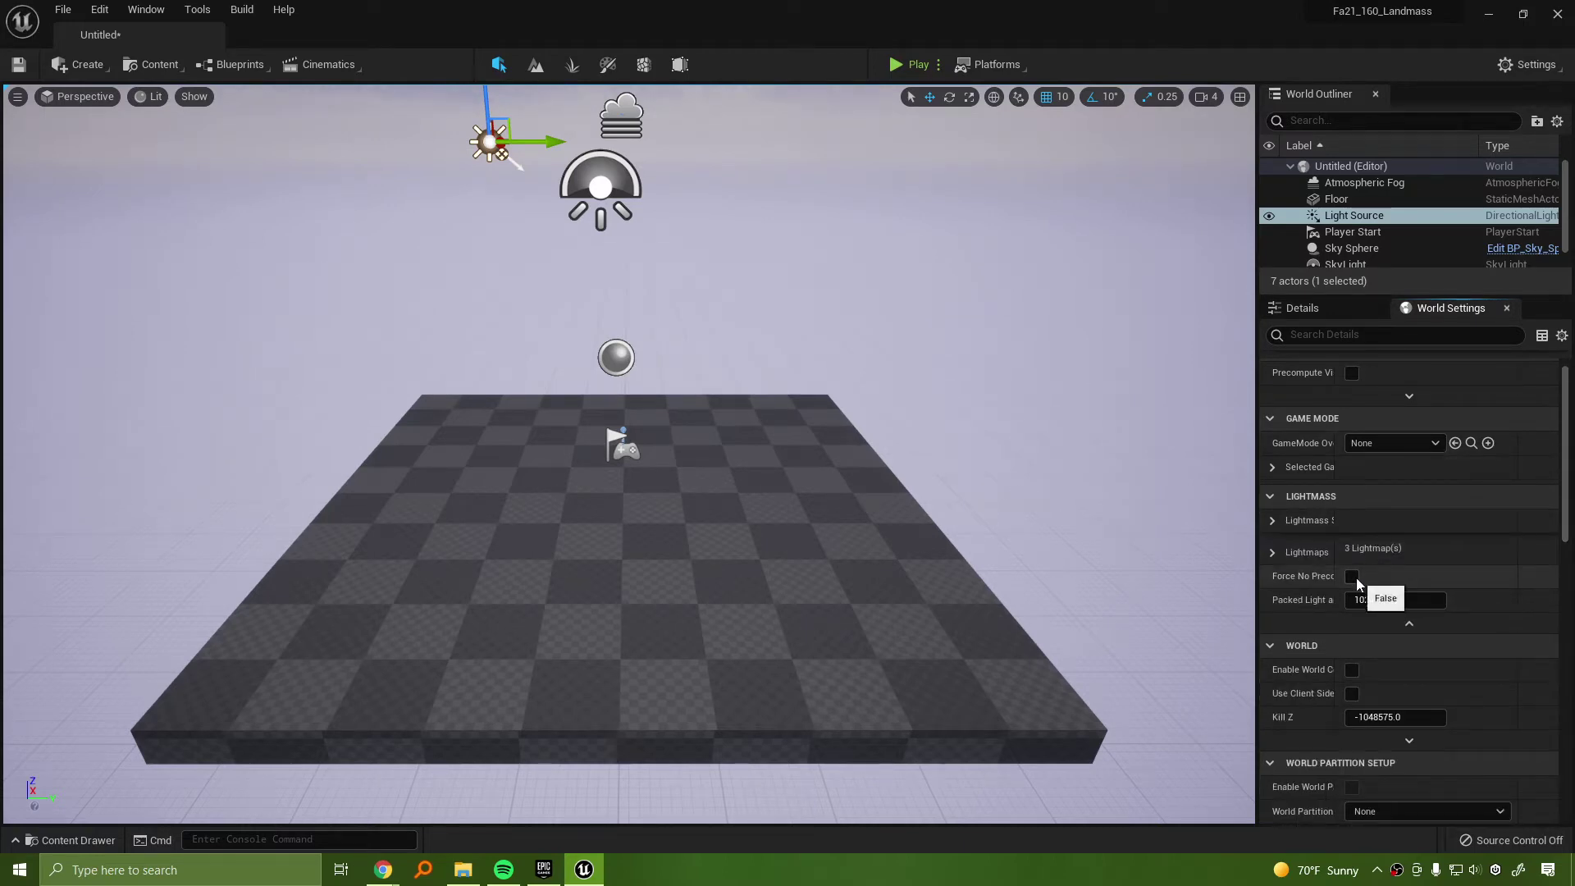
{"action": "left_click", "coordinate": [1354, 578]}
{"action": "left_click", "coordinate": [966, 479]}
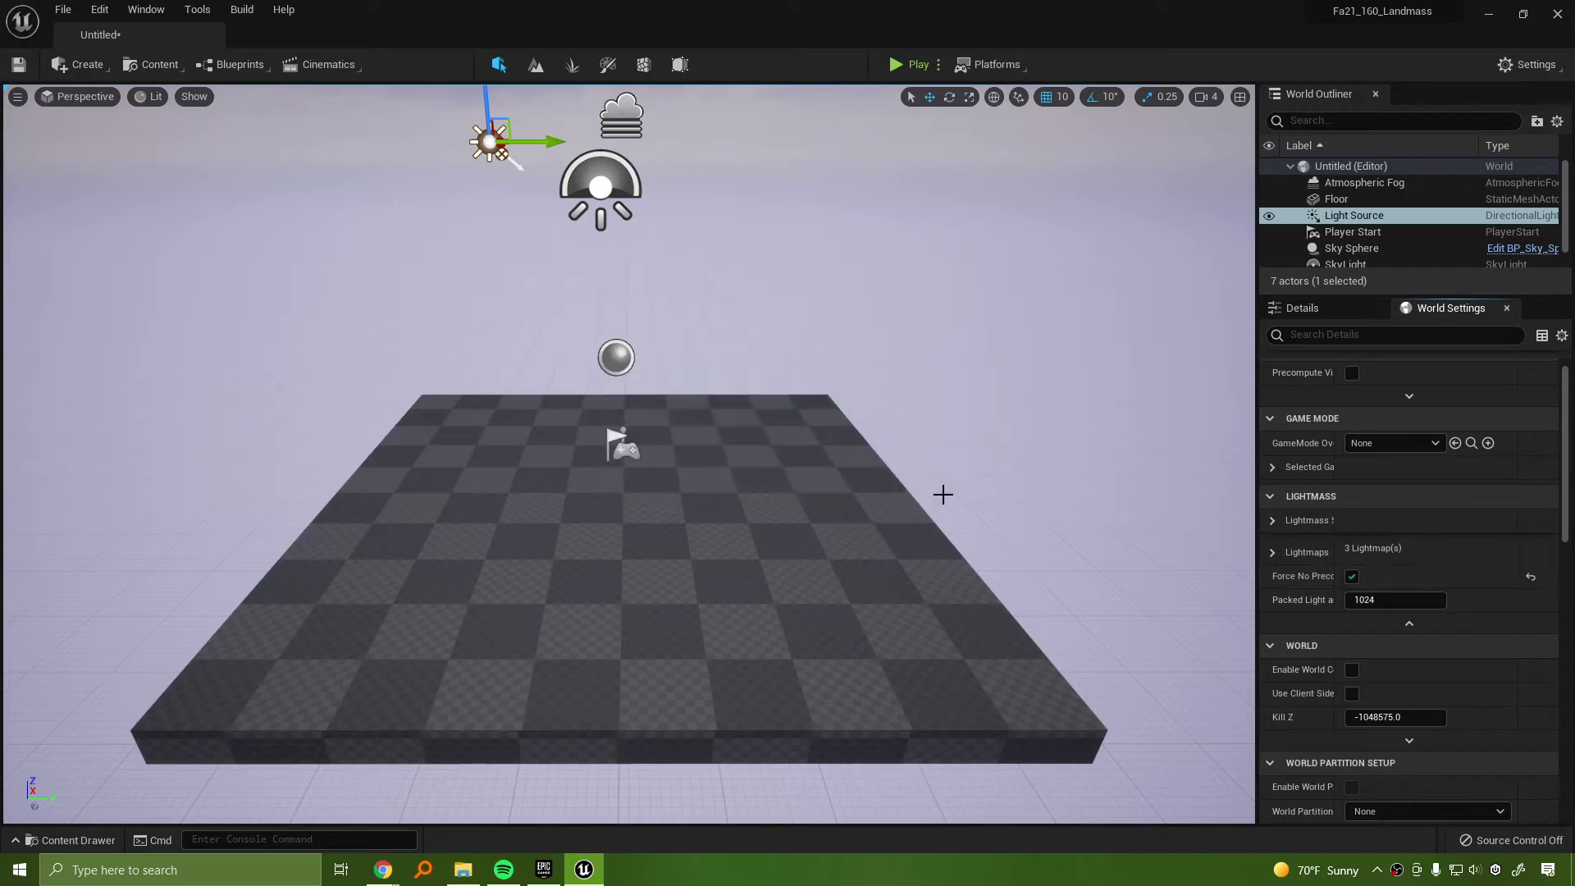
{"action": "mouse_move", "coordinate": [1083, 221]}
{"action": "right_mouse_down"}
{"action": "mouse_move", "coordinate": [902, 238]}
{"action": "mouse_move", "coordinate": [1026, 270]}
{"action": "mouse_move", "coordinate": [1083, 221]}
{"action": "right_mouse_up"}
{"action": "right_click_drag", "start_coordinate": [934, 271], "coordinate": [715, 176]}
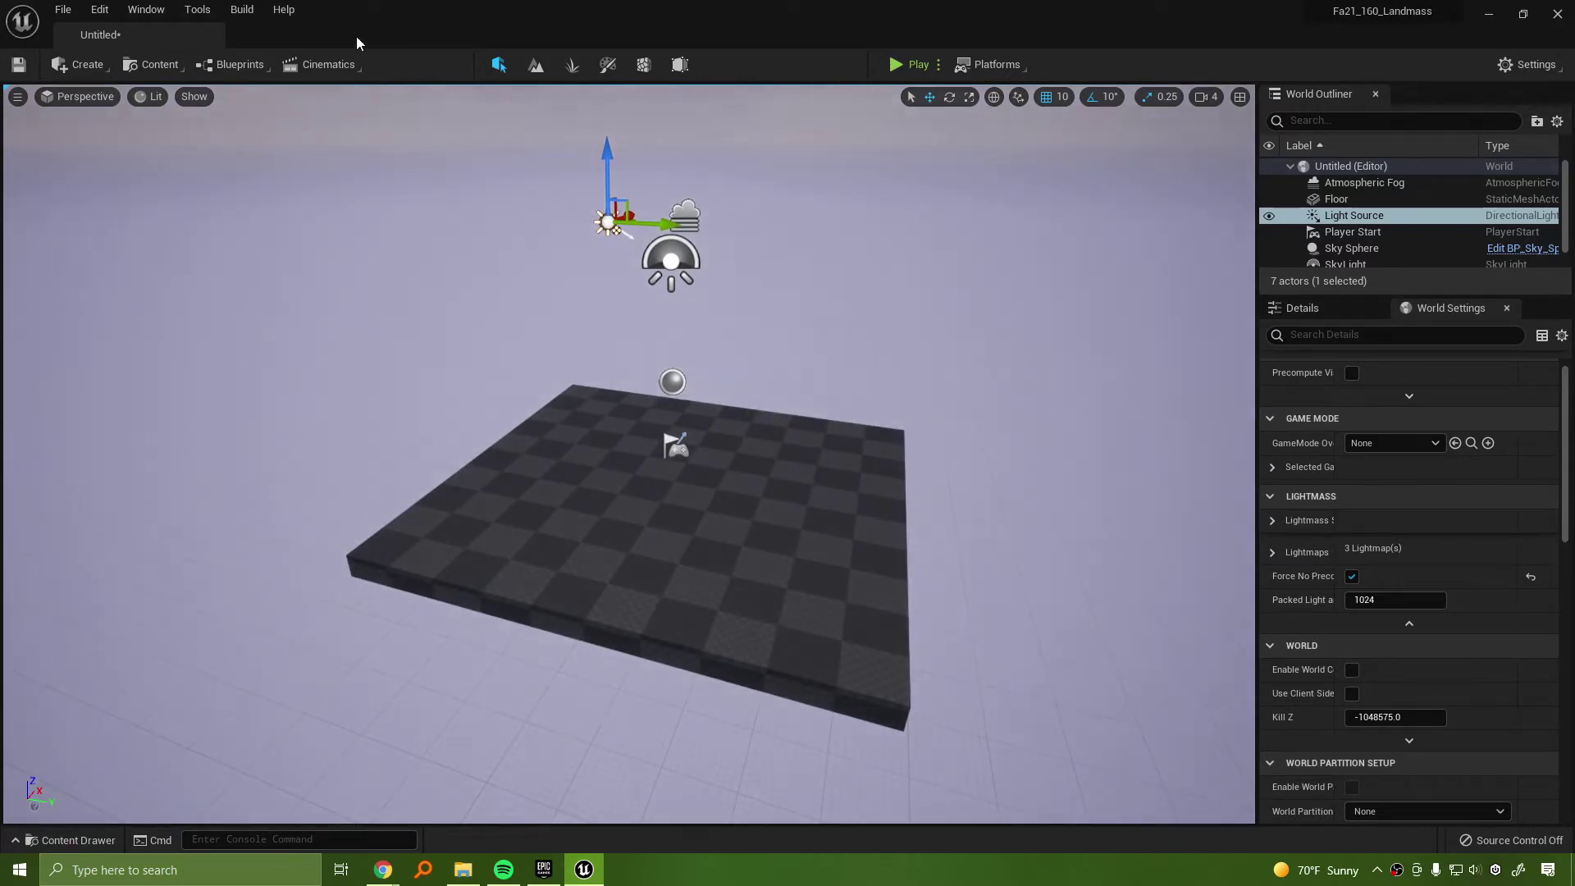
{"action": "right_click_drag", "start_coordinate": [575, 169], "coordinate": [621, 349]}
{"action": "left_click", "coordinate": [75, 837]}
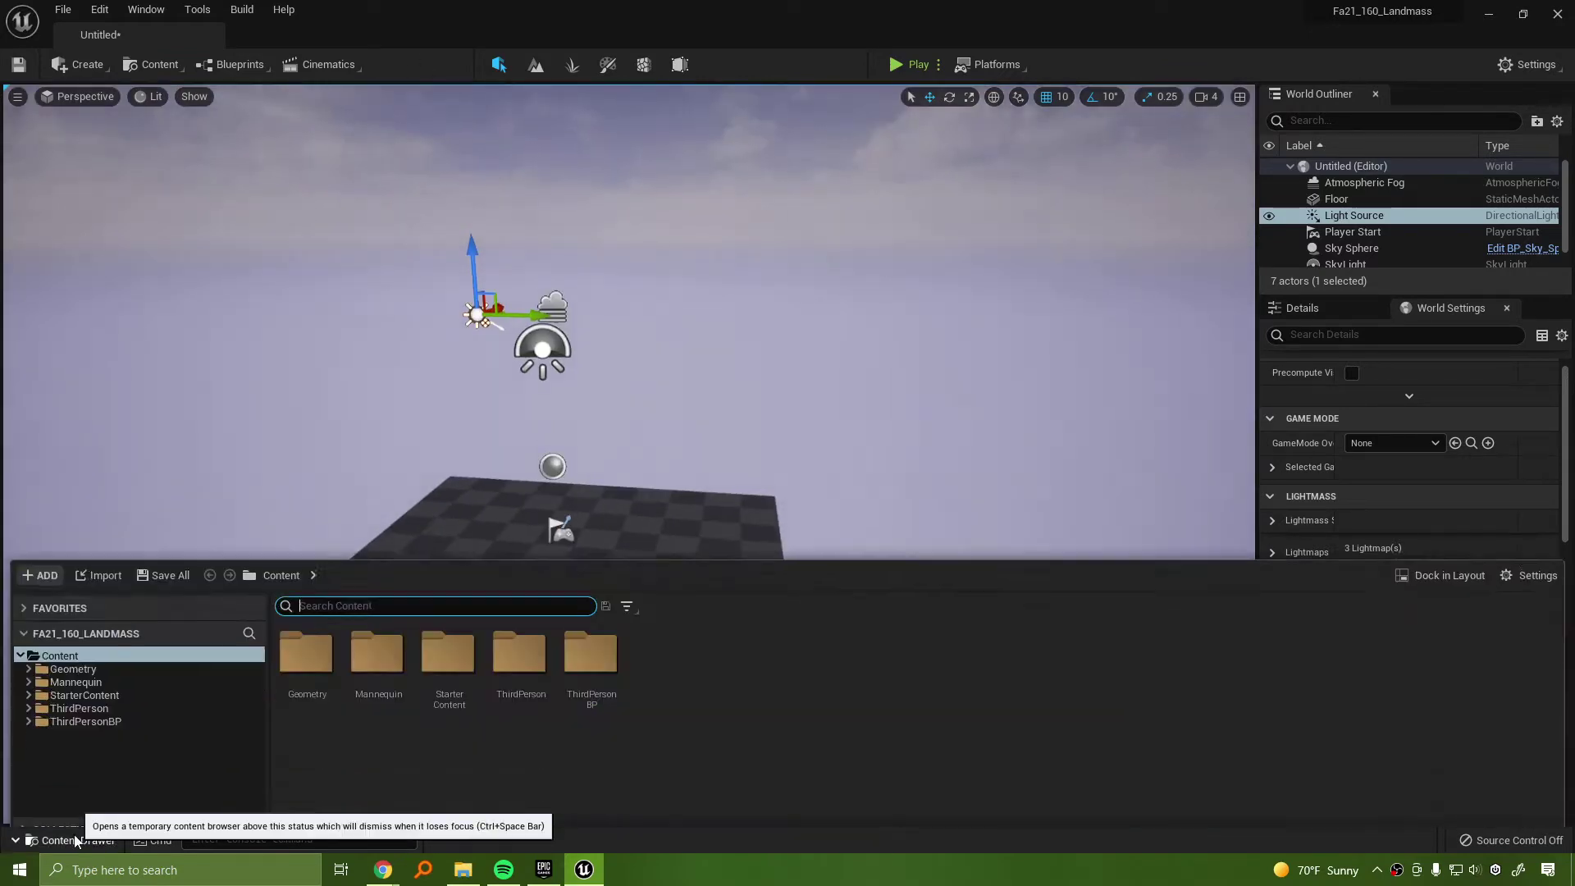
{"action": "left_click", "coordinate": [75, 835]}
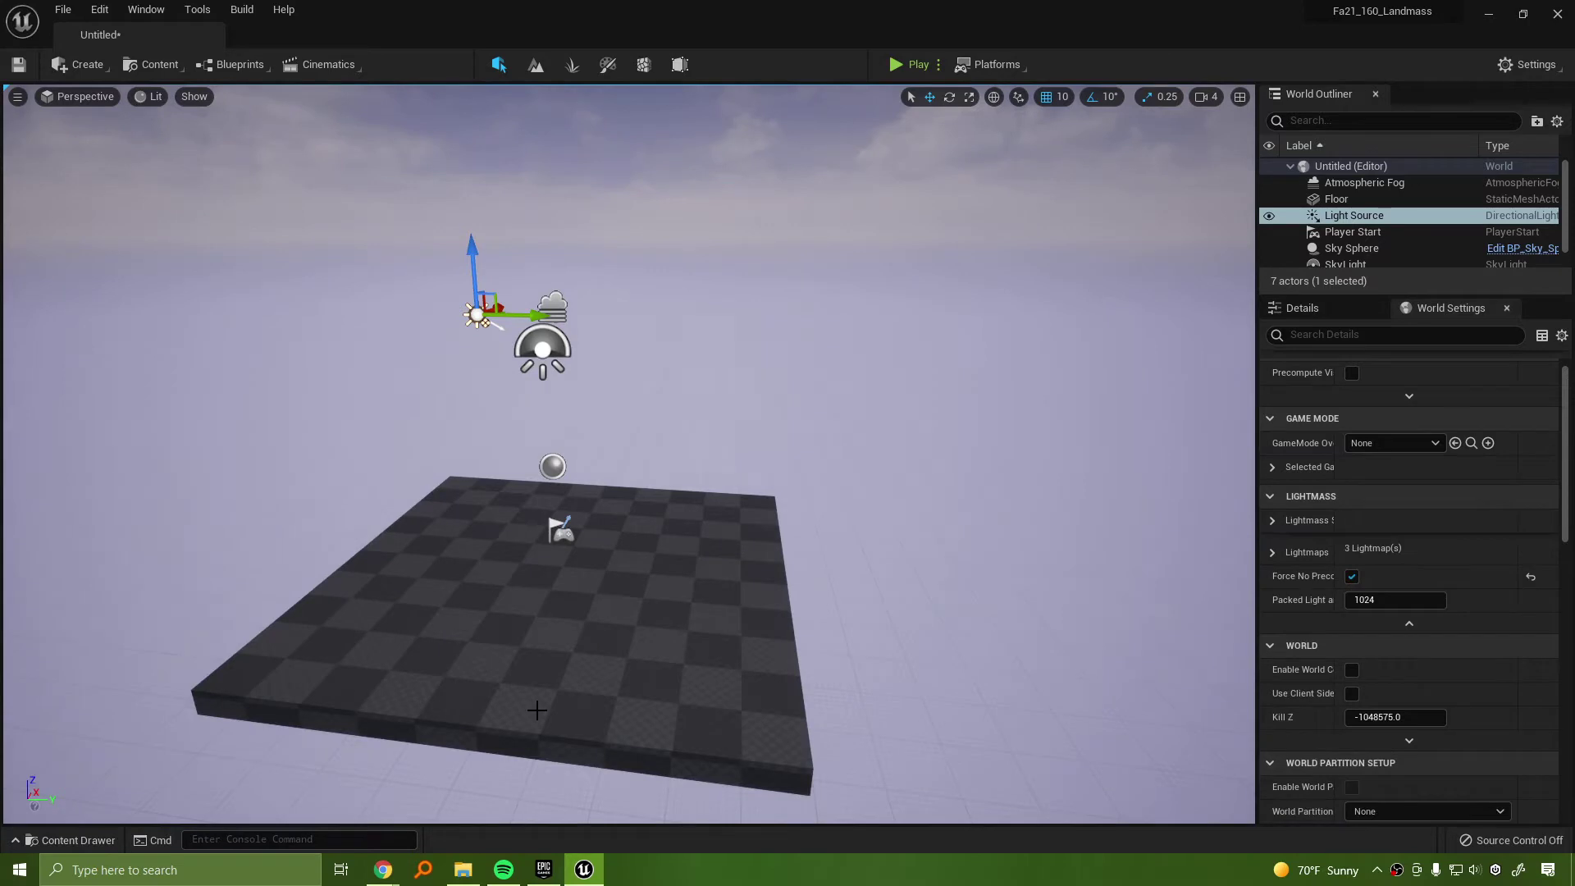
Start saving the untitled level and create a new folder named Maps under Content as its destination
{"action": "key", "text": "ctrl+s"}
{"action": "right_click", "coordinate": [338, 217]}
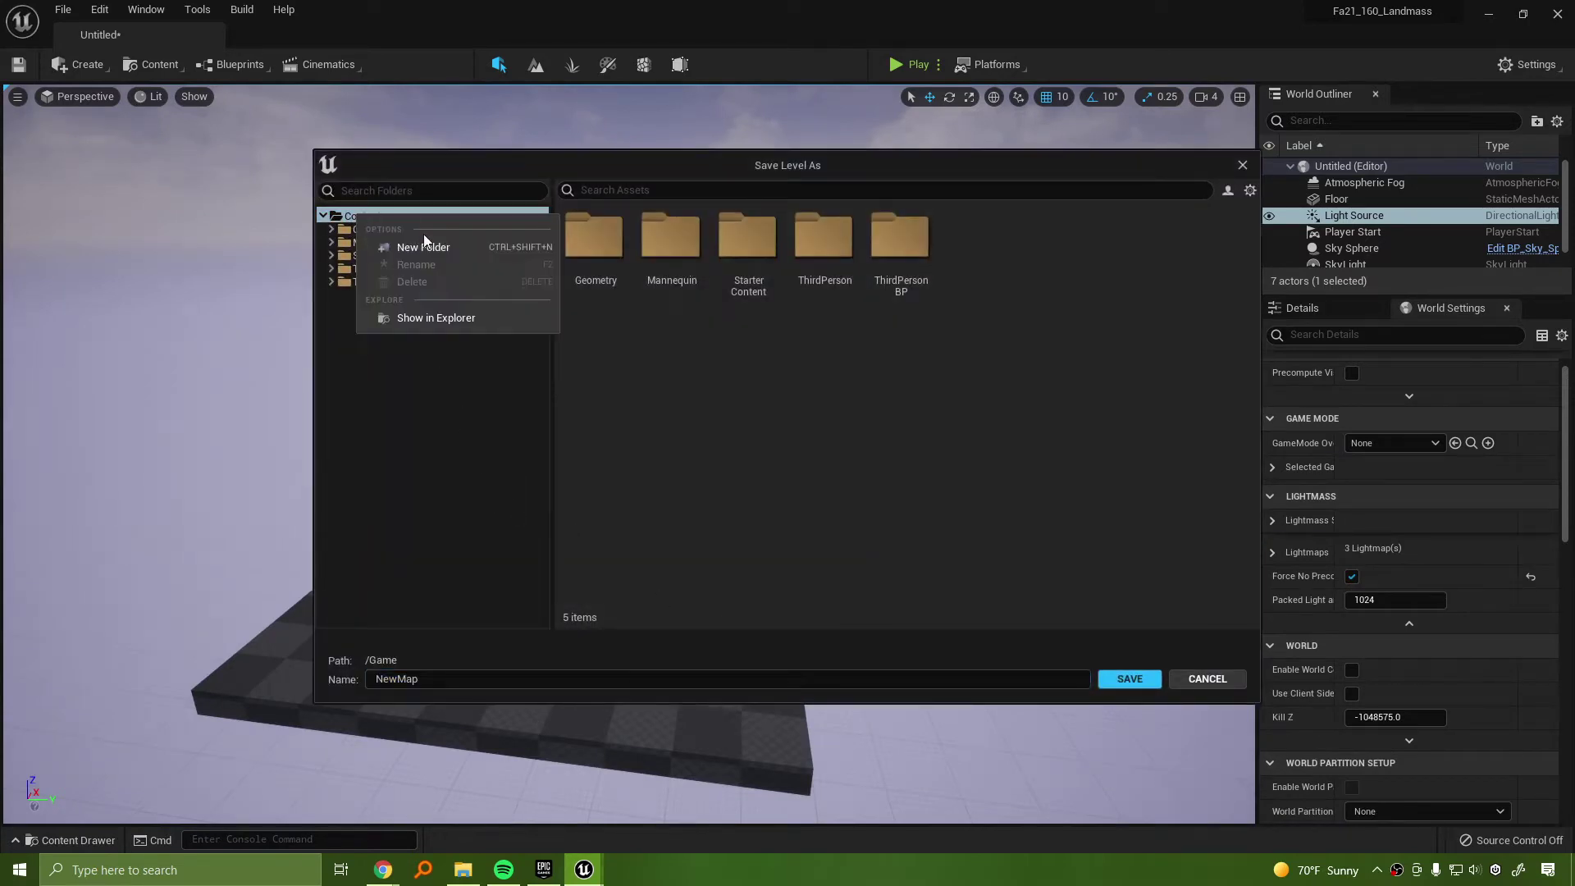
{"action": "left_click", "coordinate": [433, 244]}
{"action": "type", "text": "Maps"}
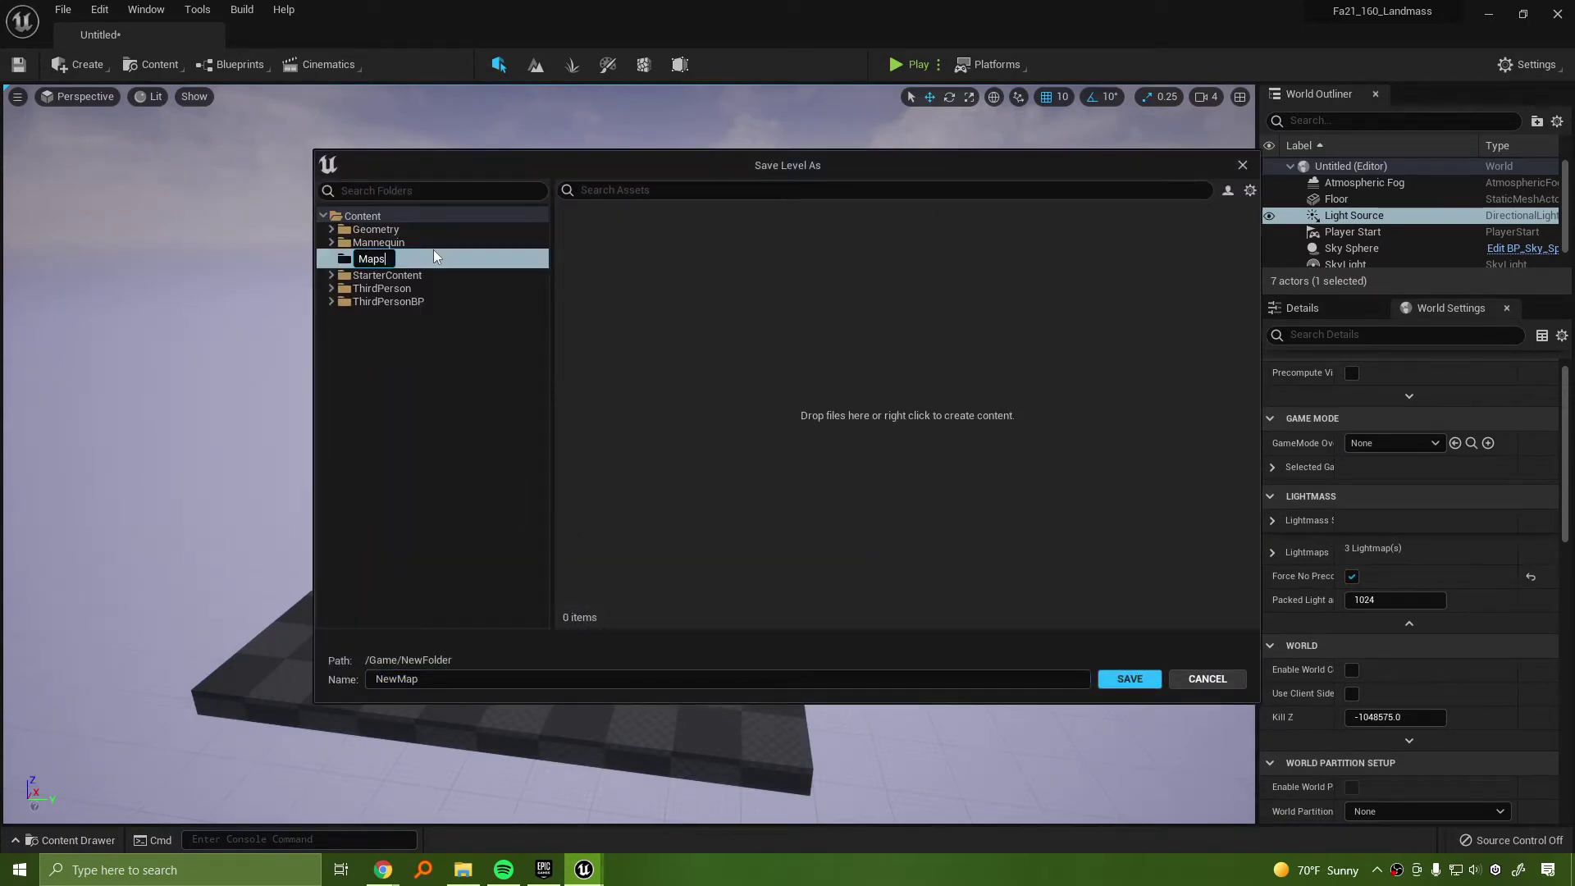
{"action": "key", "text": "Return"}
Name the level Landmass_demo and save it in the Maps folder
{"action": "left_click", "coordinate": [465, 678]}
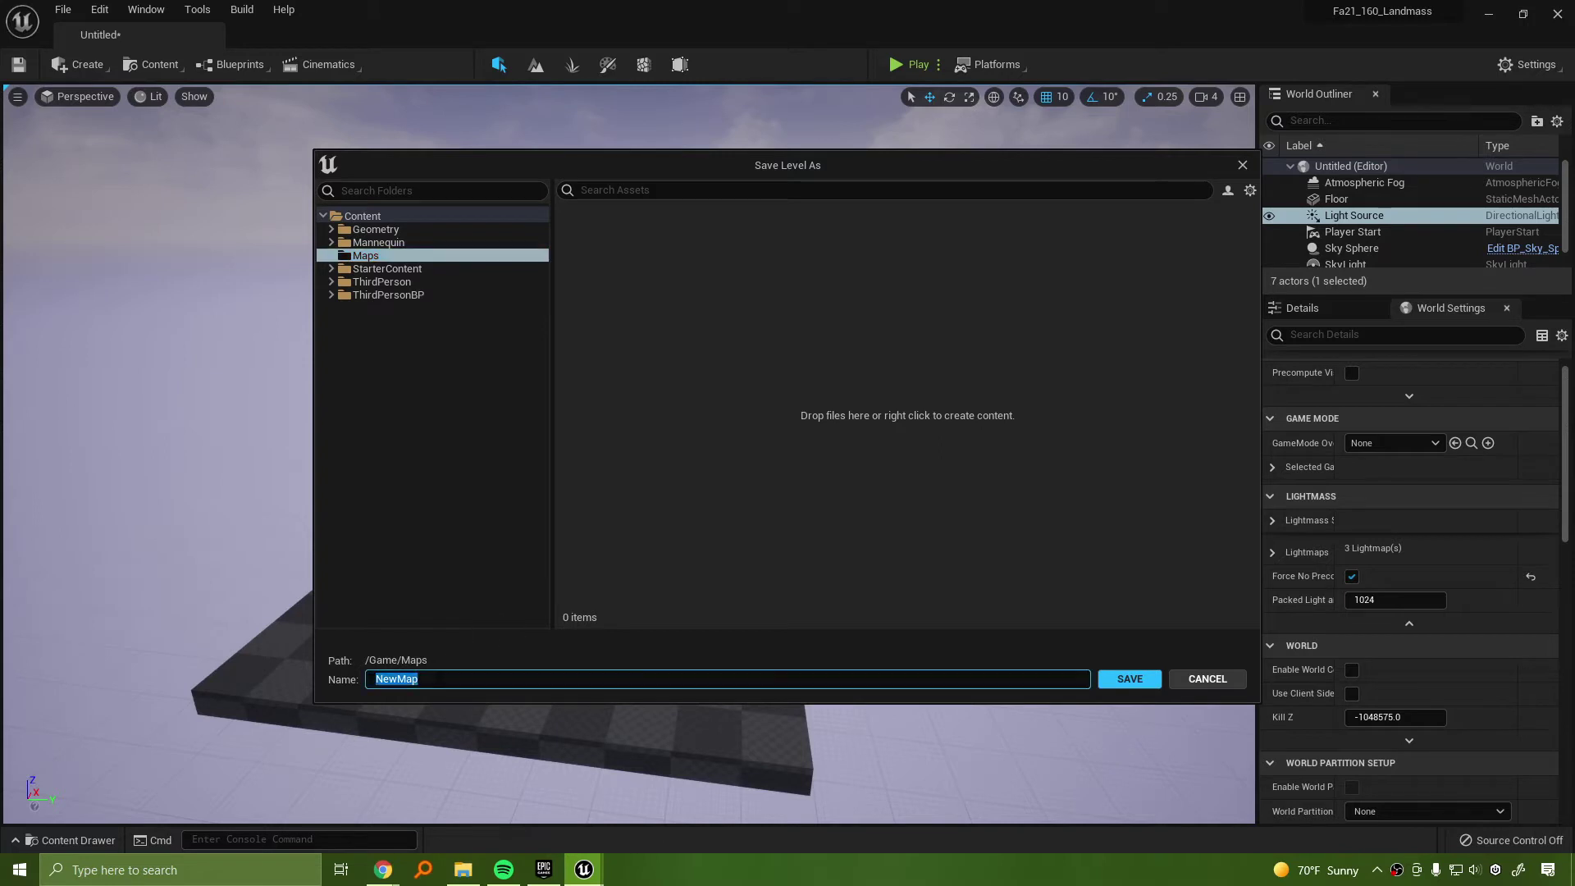
{"action": "type", "text": "Landmass_demo"}
{"action": "key", "text": "Return"}
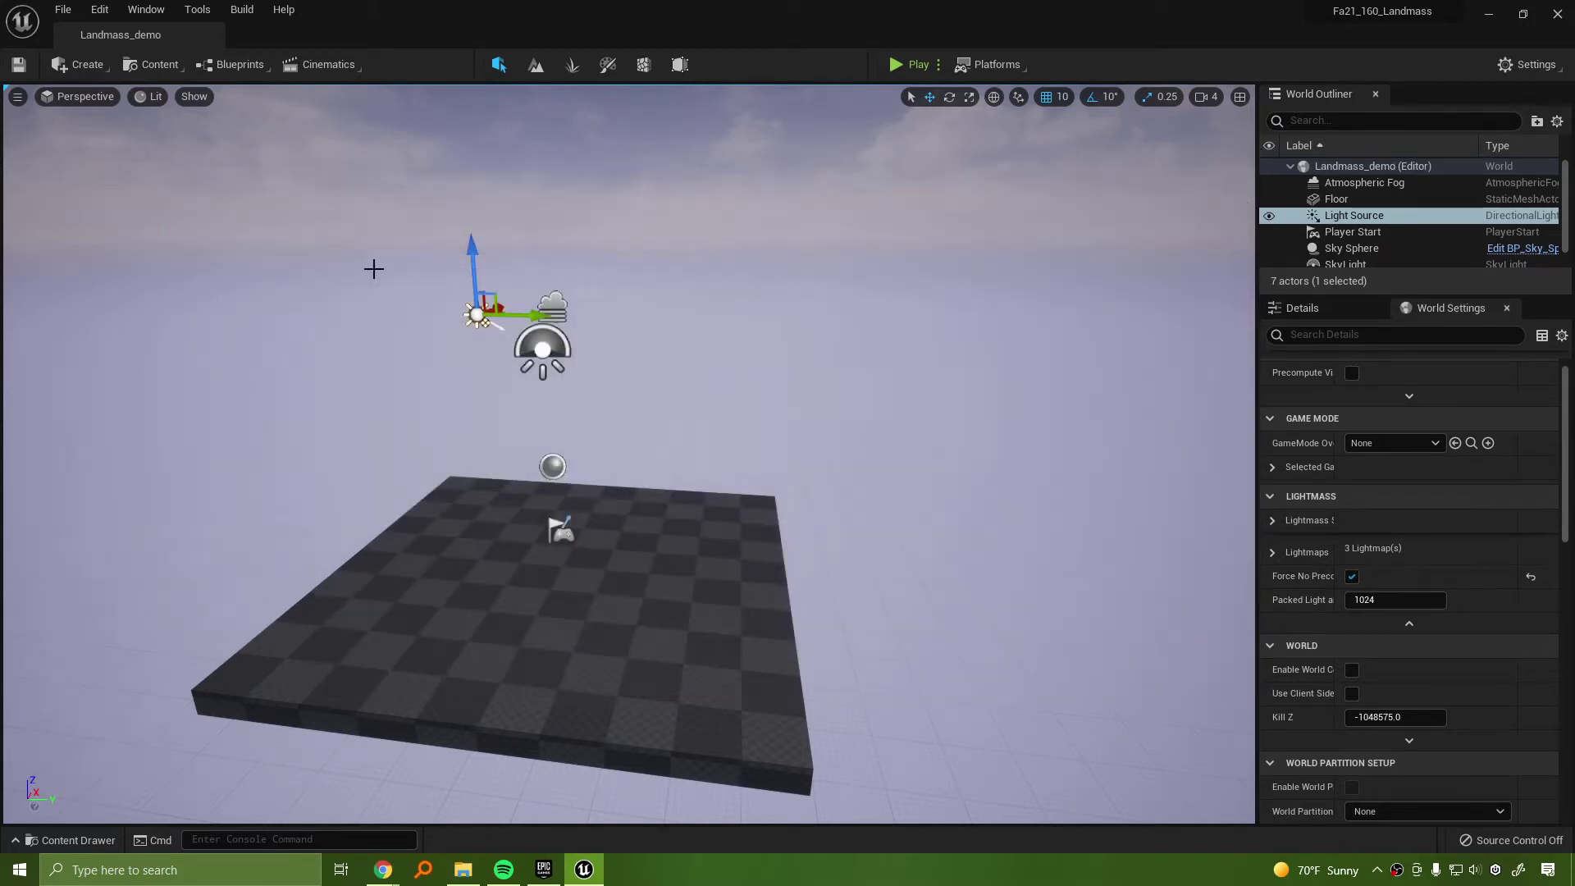
Open the Place Actors panel and dock it as a tab after the World Outliner
{"action": "right_click_drag", "start_coordinate": [602, 353], "coordinate": [513, 414]}
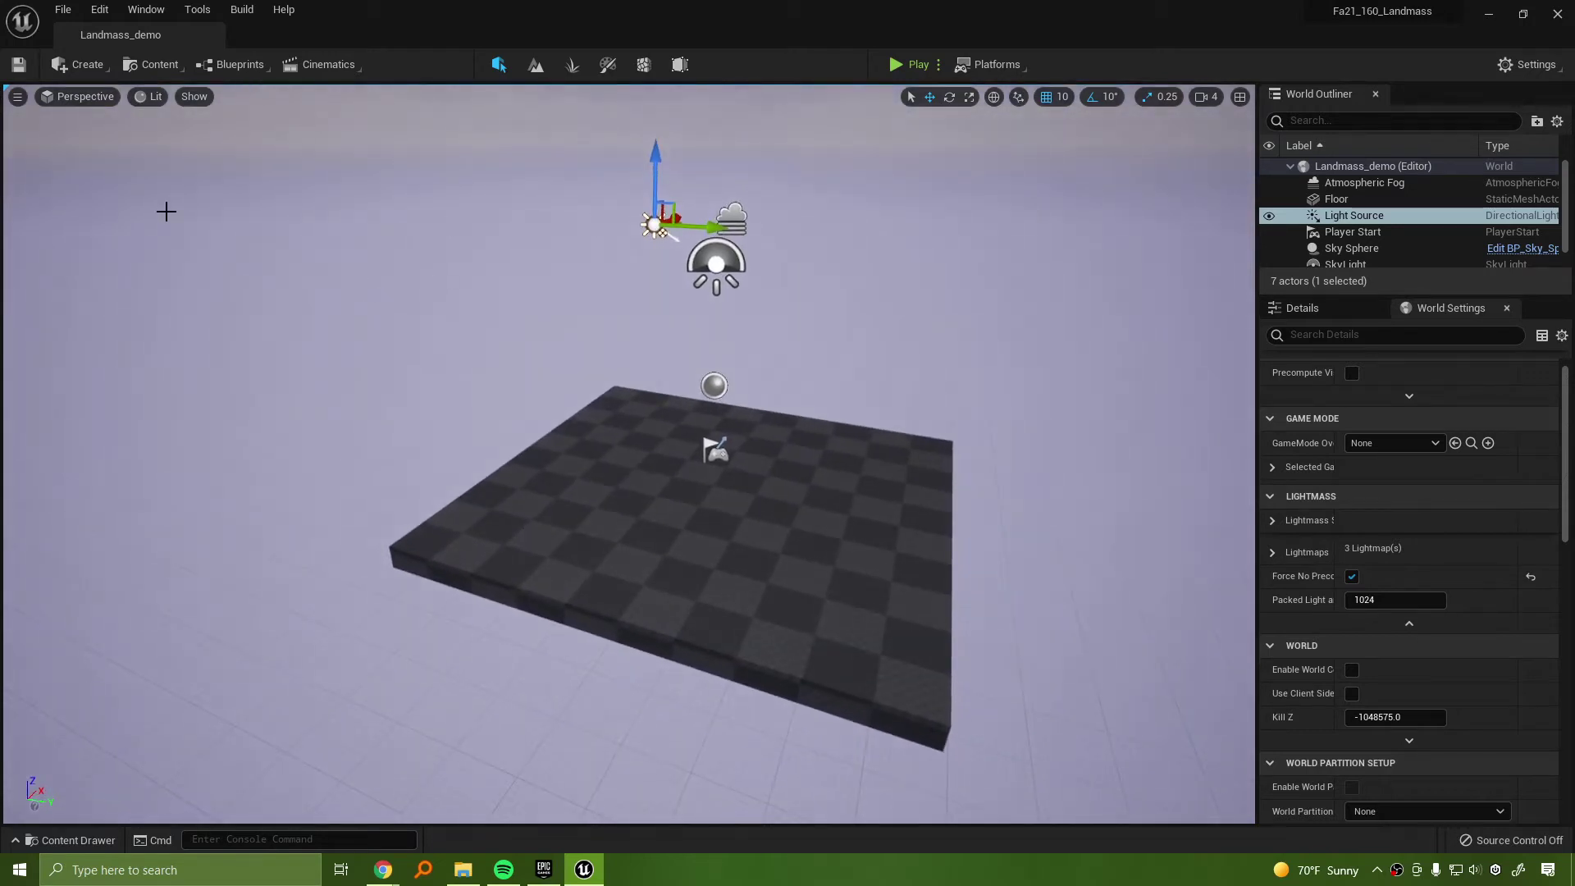
{"action": "mouse_move", "coordinate": [888, 379]}
{"action": "right_mouse_down"}
{"action": "mouse_move", "coordinate": [943, 324]}
{"action": "mouse_move", "coordinate": [904, 375]}
{"action": "right_mouse_up"}
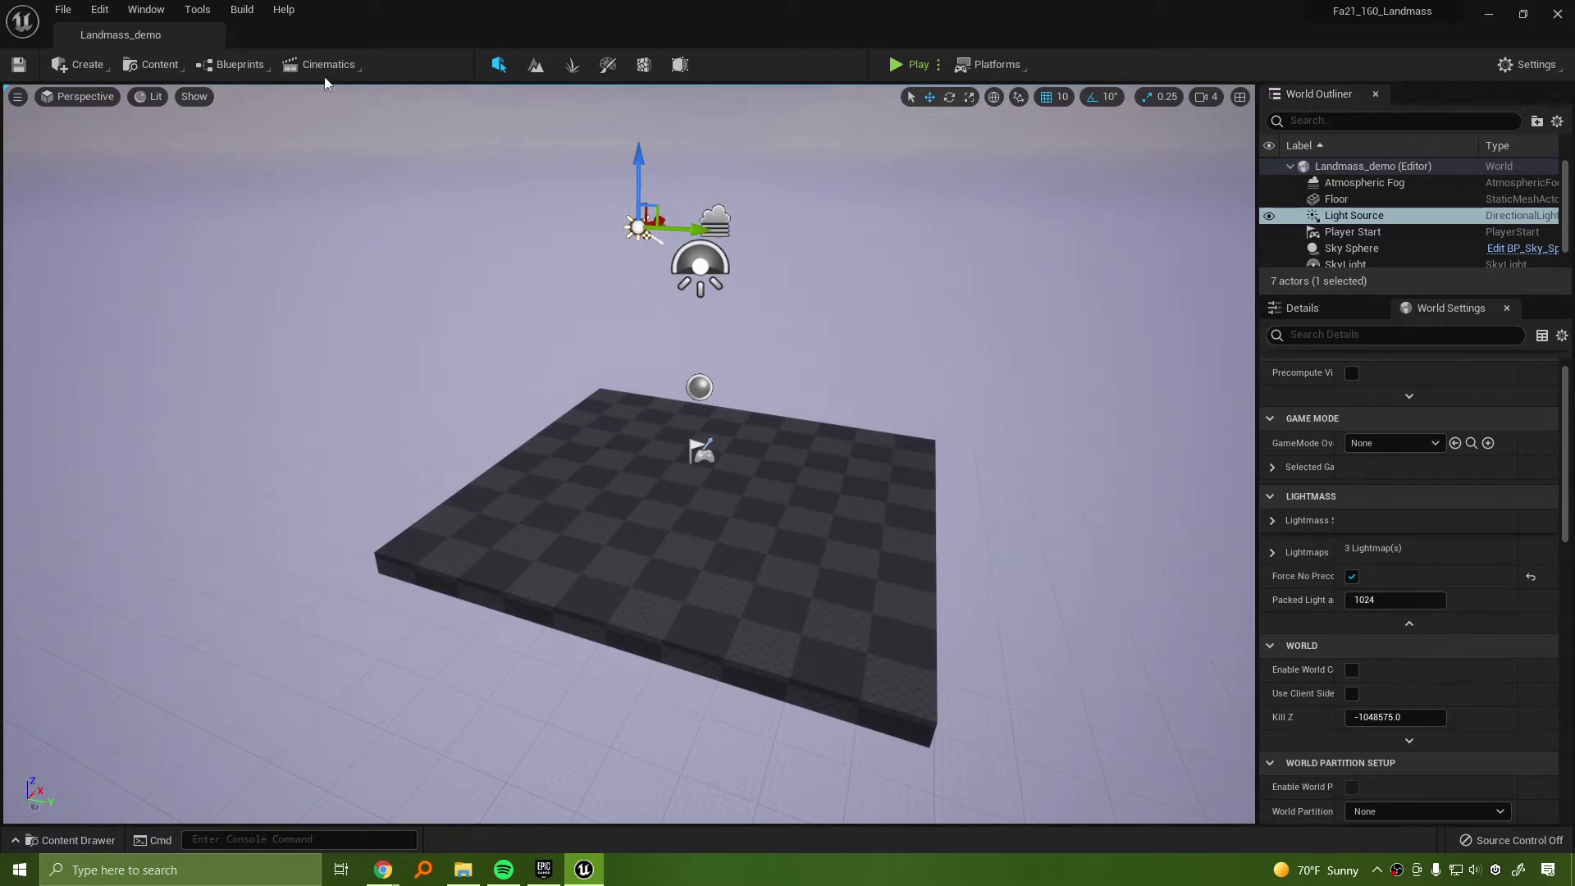
{"action": "left_click", "coordinate": [82, 64]}
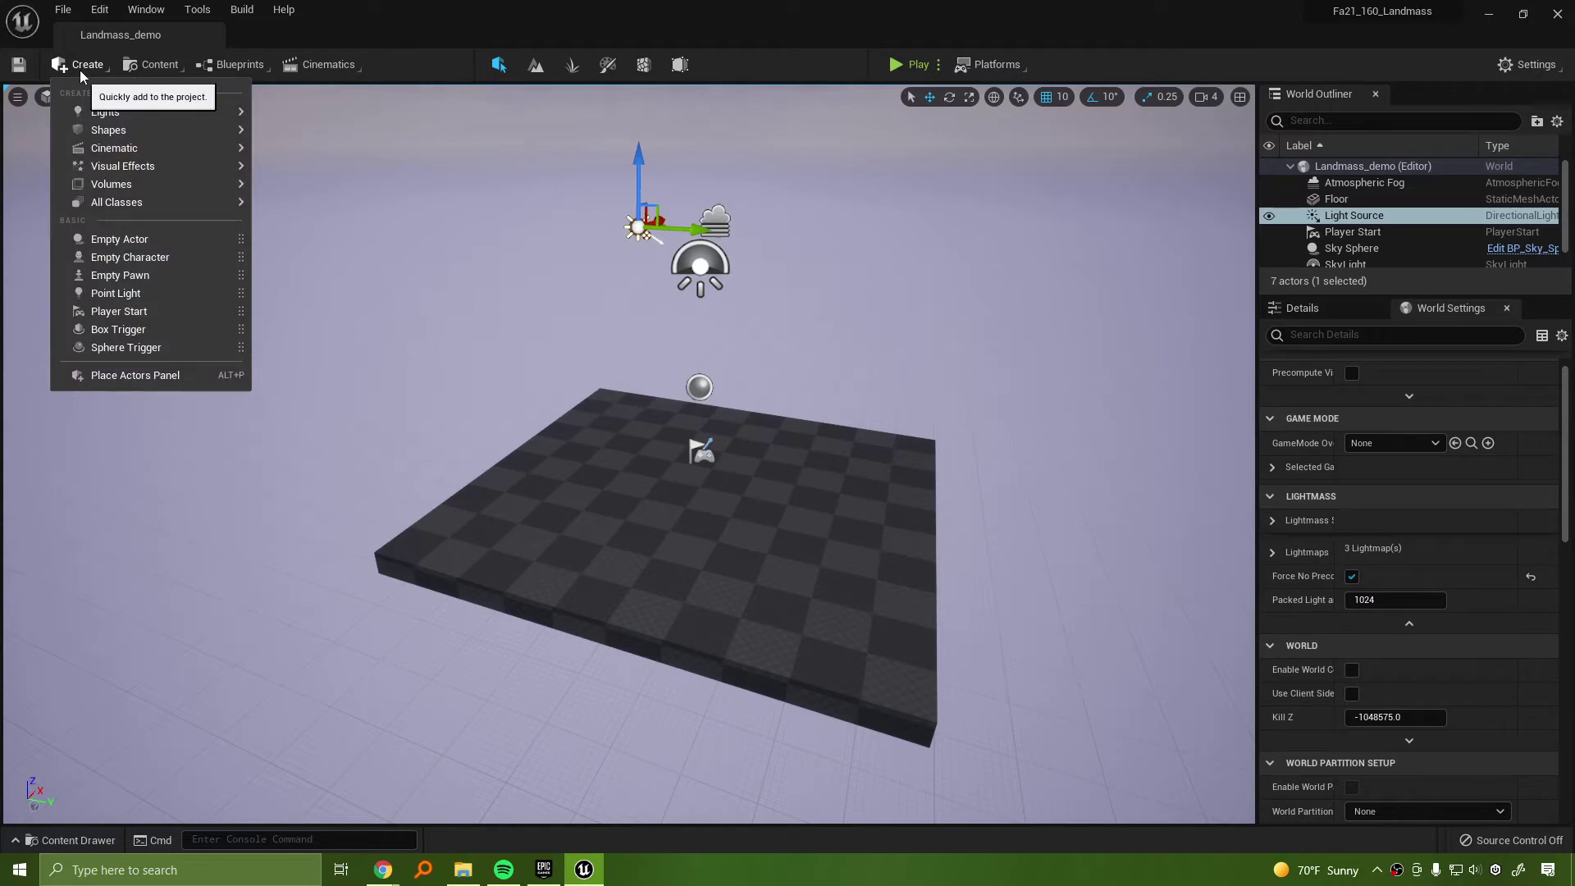
{"action": "left_click", "coordinate": [136, 374]}
{"action": "left_click_drag", "start_coordinate": [136, 100], "coordinate": [1311, 96]}
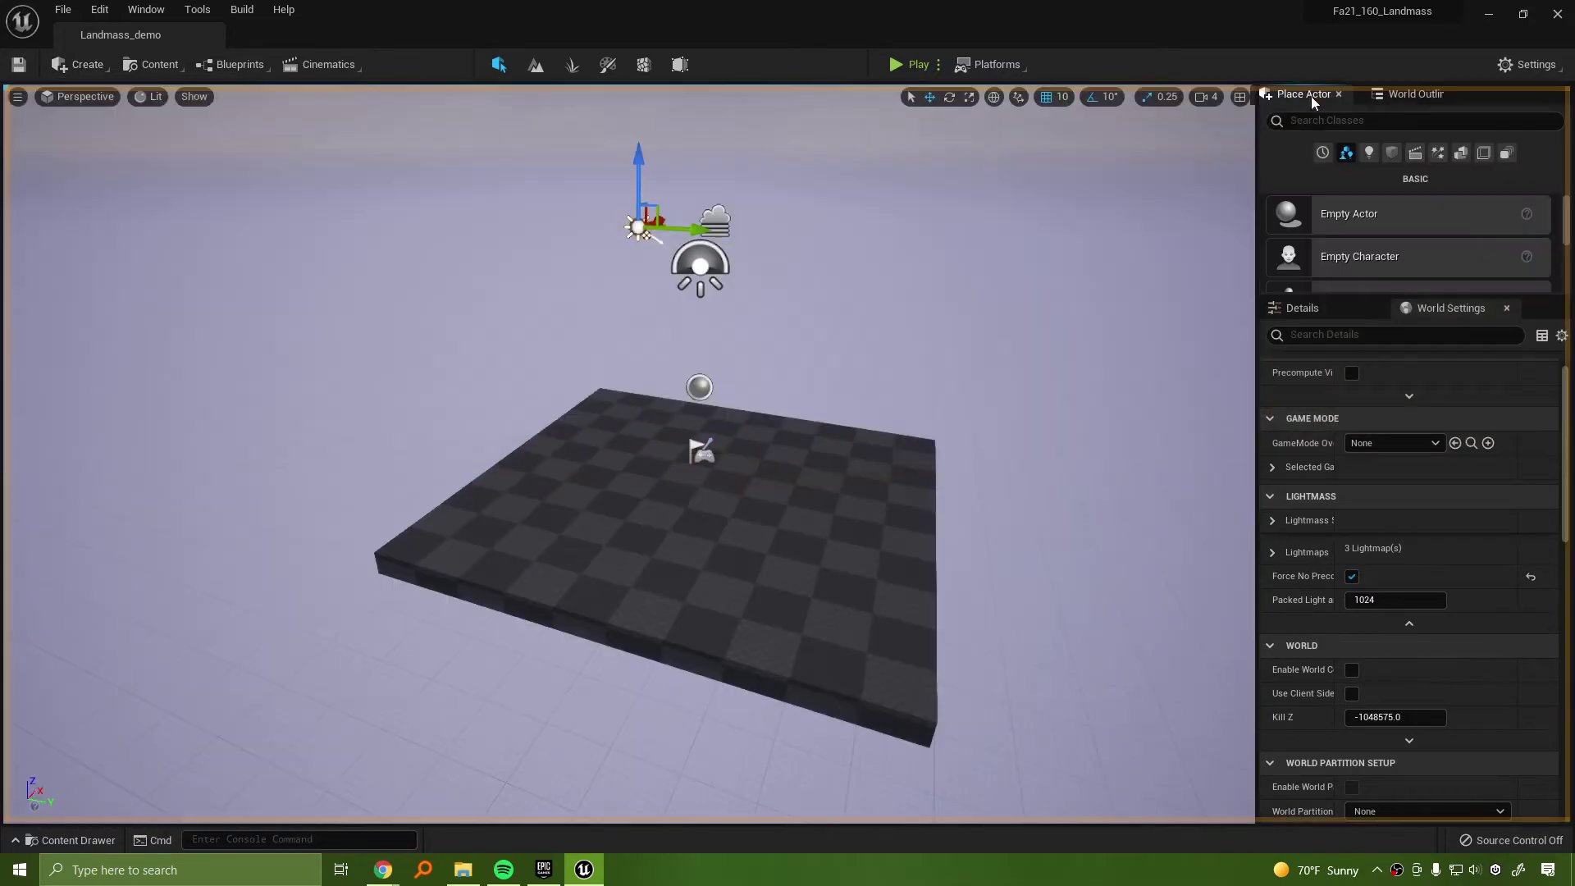
{"action": "left_click_drag", "start_coordinate": [1421, 101], "coordinate": [1448, 102]}
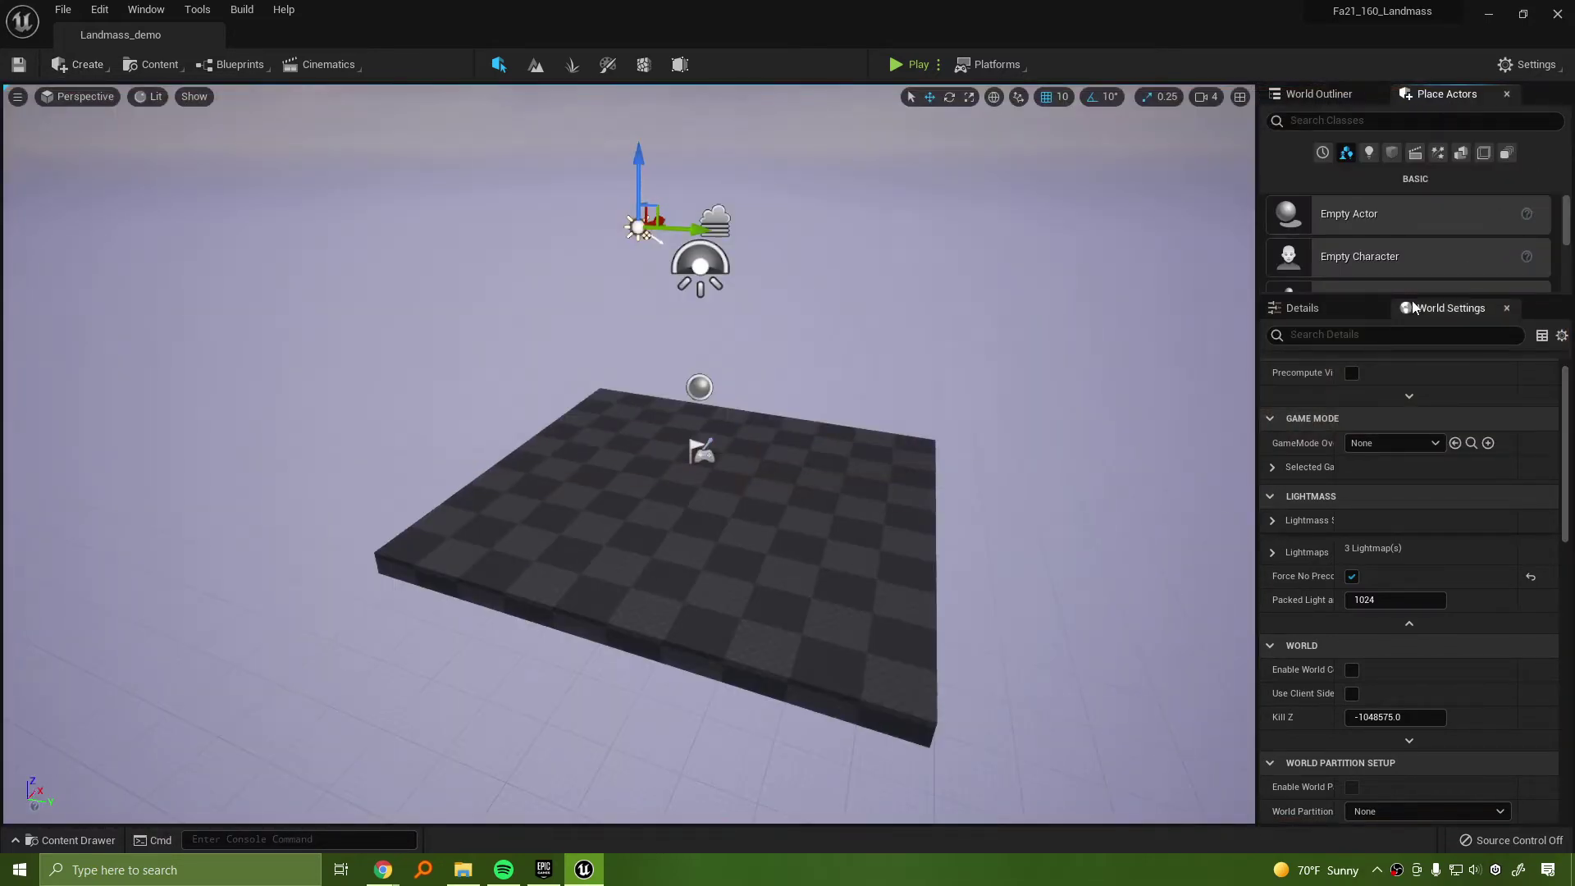
Find the Post Process Volume by searching for "post" and place it in the level on the floor, then return to the World Outliner
{"action": "left_click", "coordinate": [1383, 122]}
{"action": "type", "text": "post"}
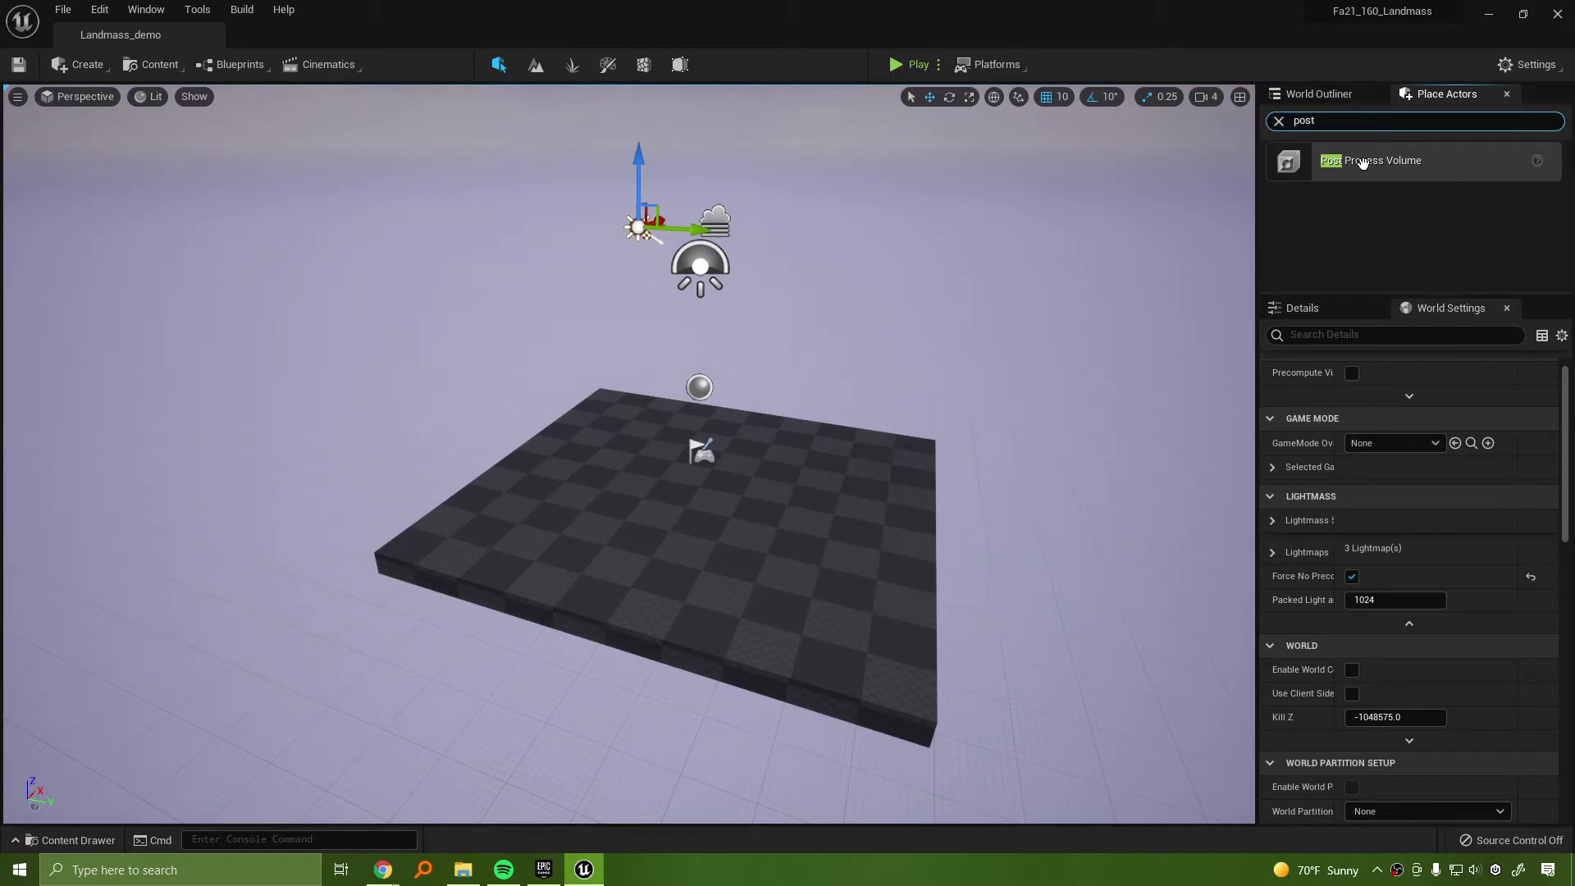
{"action": "left_click_drag", "start_coordinate": [1363, 163], "coordinate": [902, 443]}
{"action": "left_click", "coordinate": [1279, 121]}
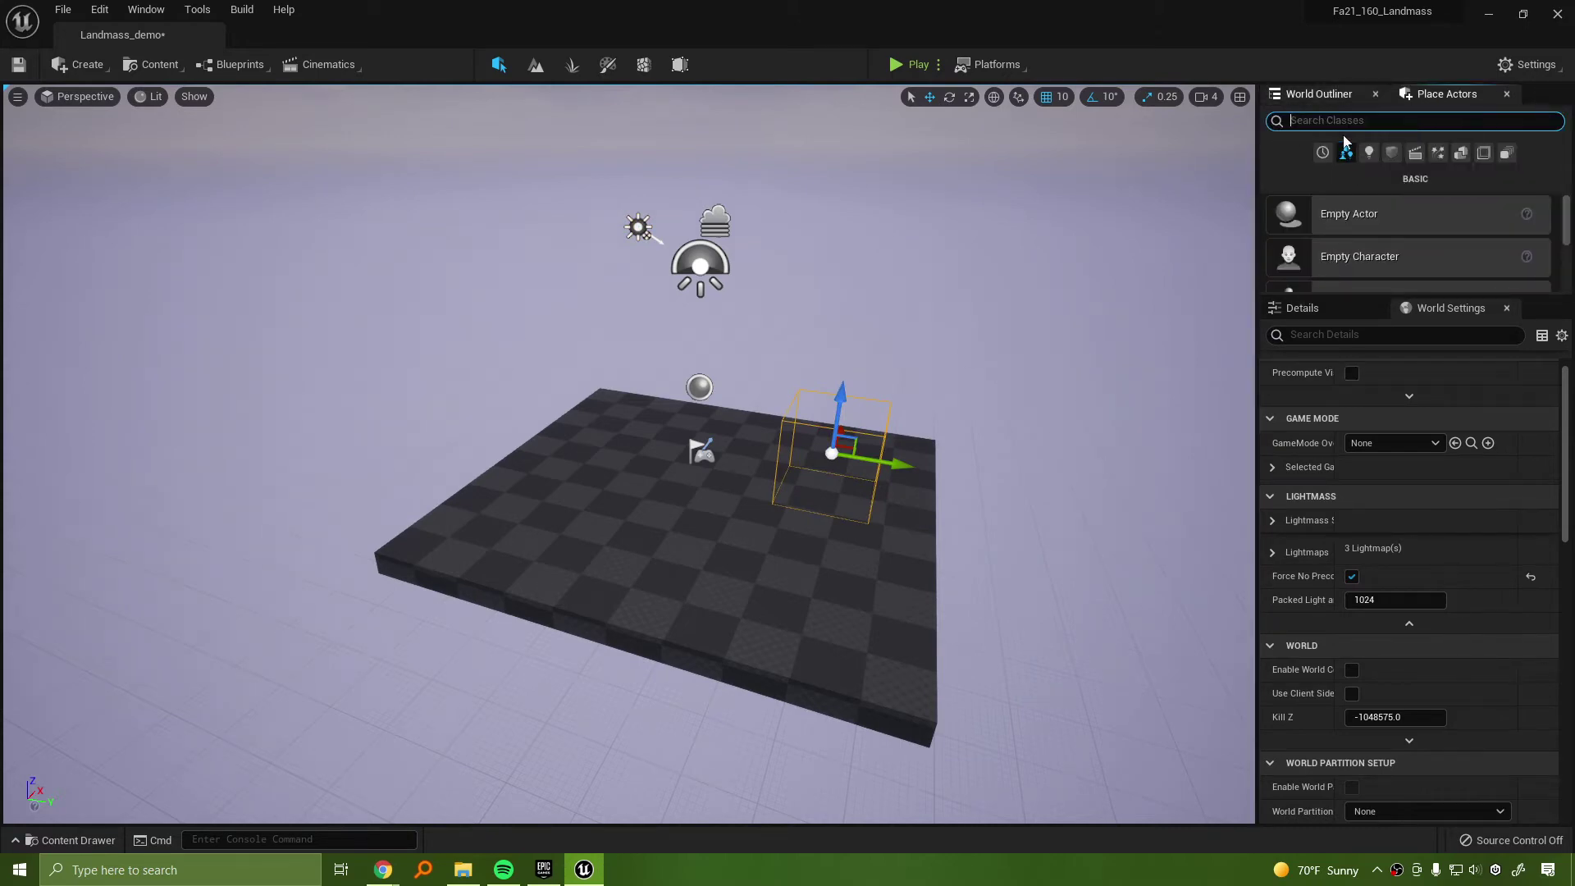
{"action": "left_click", "coordinate": [1327, 98]}
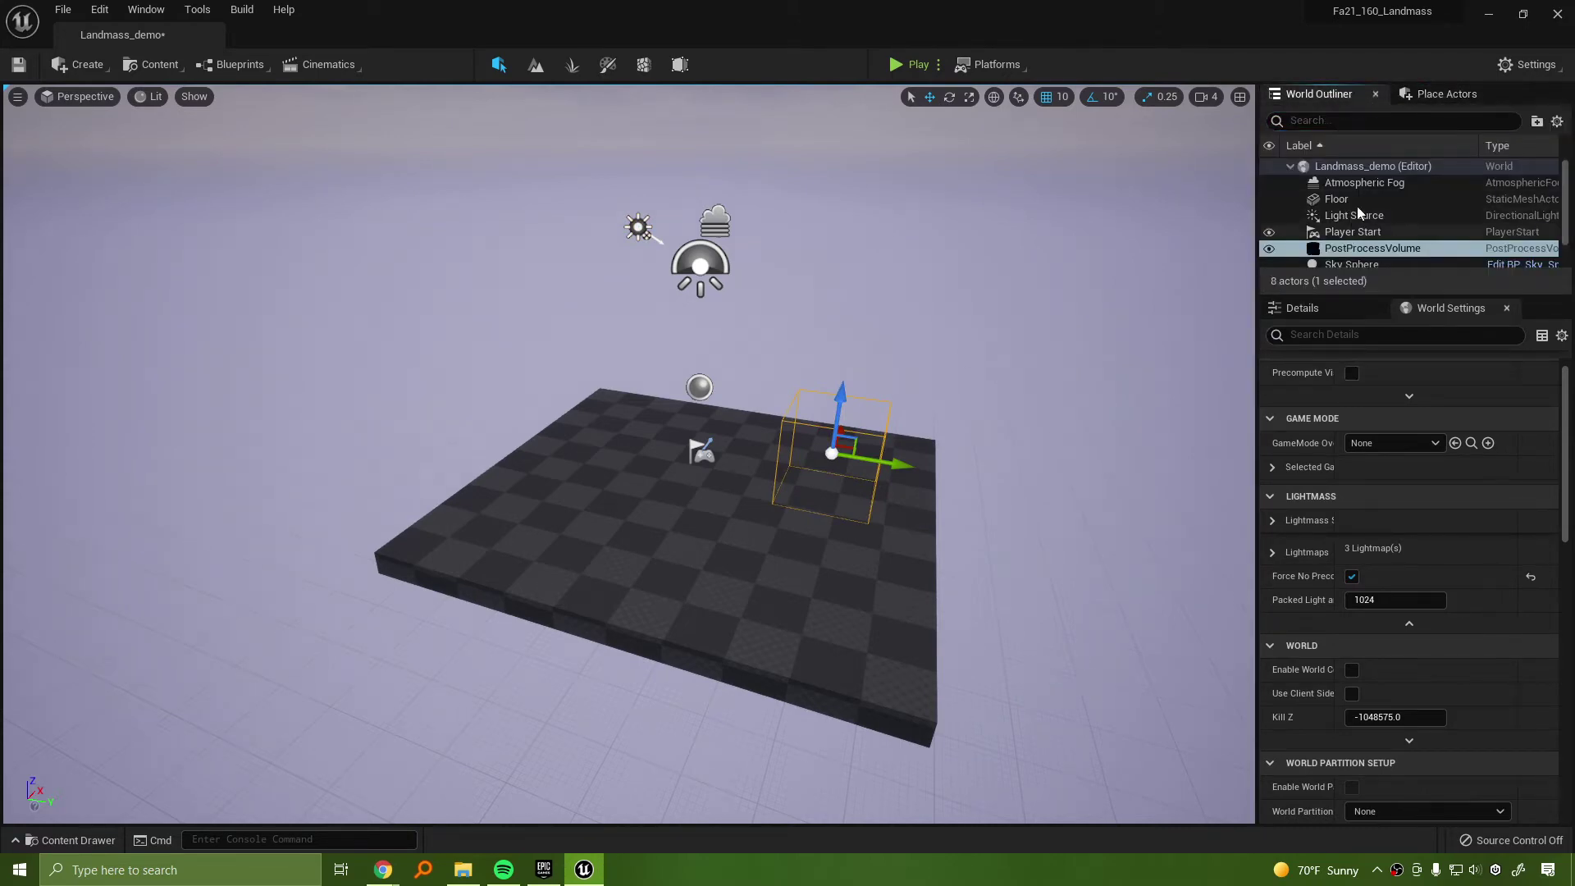
Override the PostProcessVolume's exposure Min Brightness and Max Brightness, setting both to 1.0
{"action": "left_click", "coordinate": [1326, 310]}
{"action": "scroll", "coordinate": [1429, 562], "scroll_direction": "down", "scroll_amount": 2}
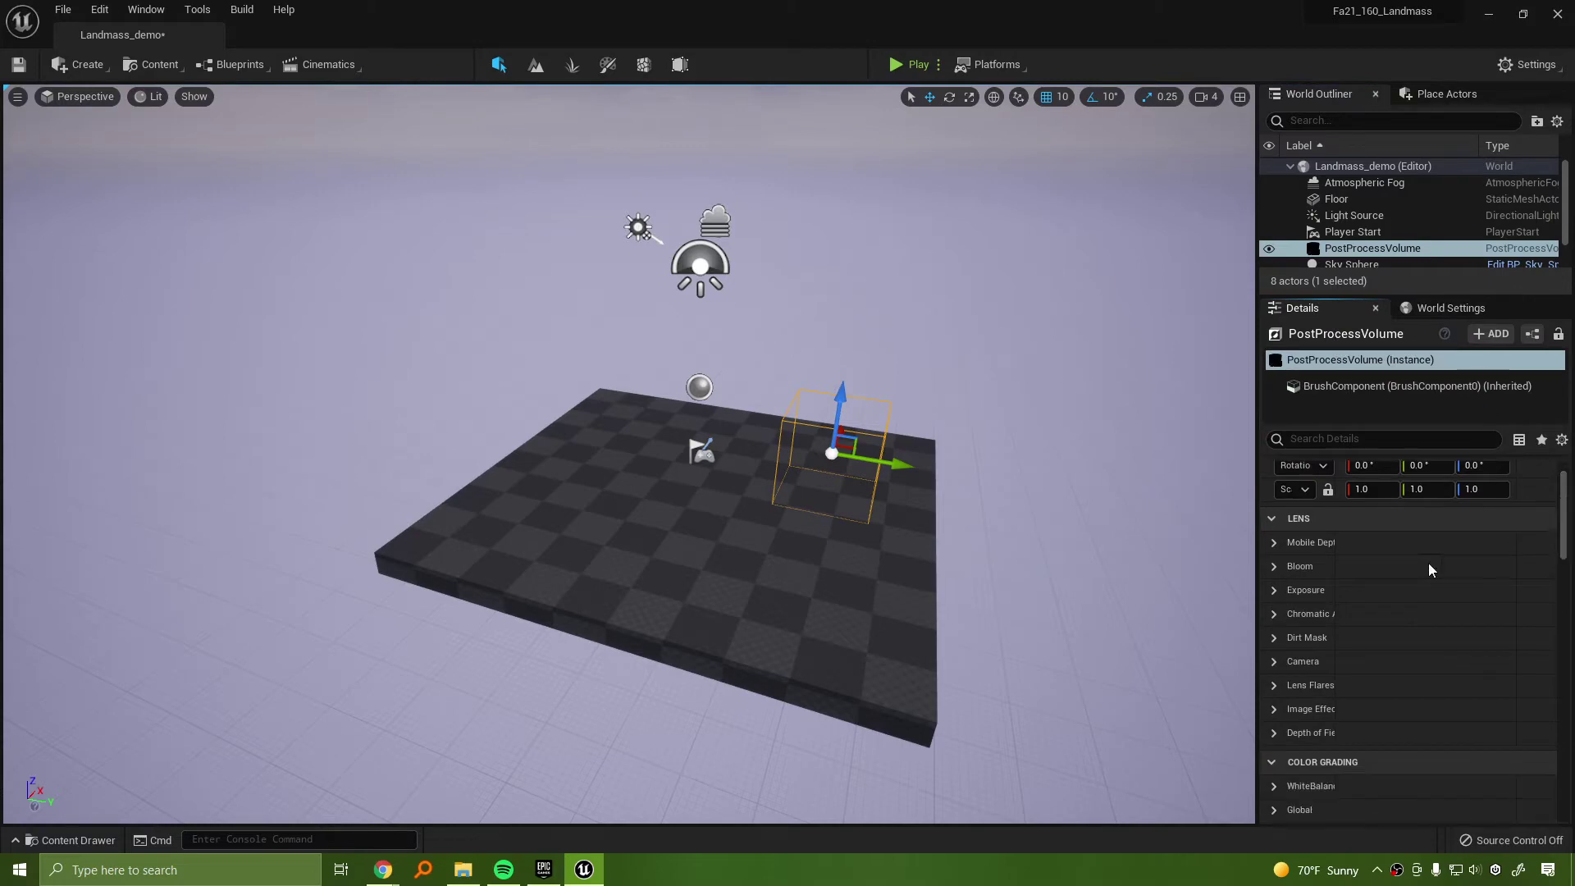
{"action": "left_click", "coordinate": [1289, 589]}
{"action": "scroll", "coordinate": [1518, 574], "scroll_direction": "down", "scroll_amount": 6}
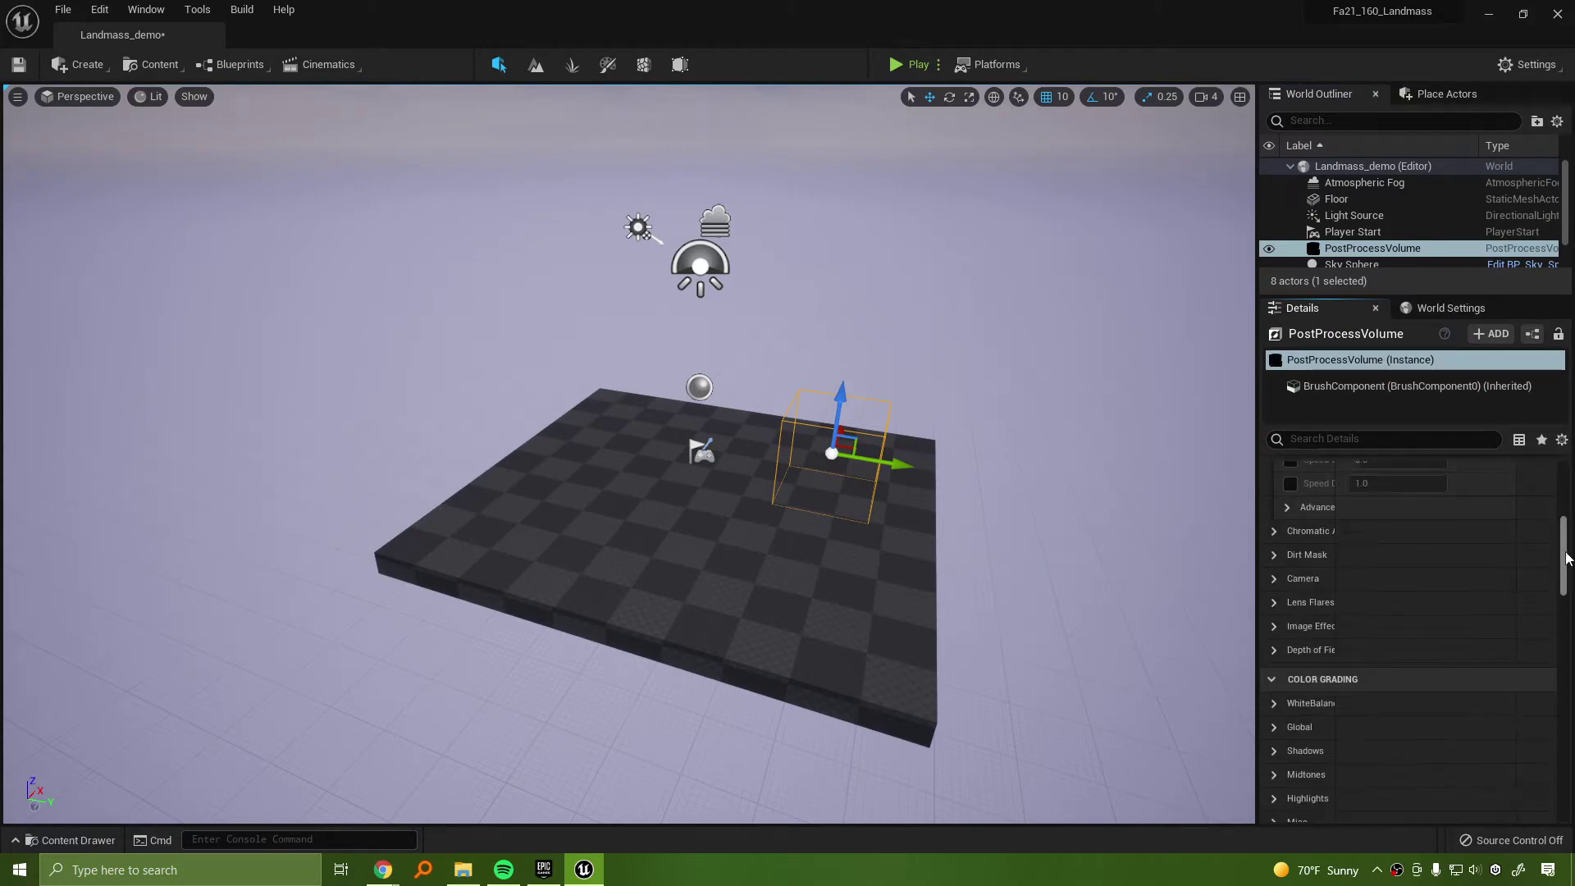
{"action": "left_click", "coordinate": [1290, 561]}
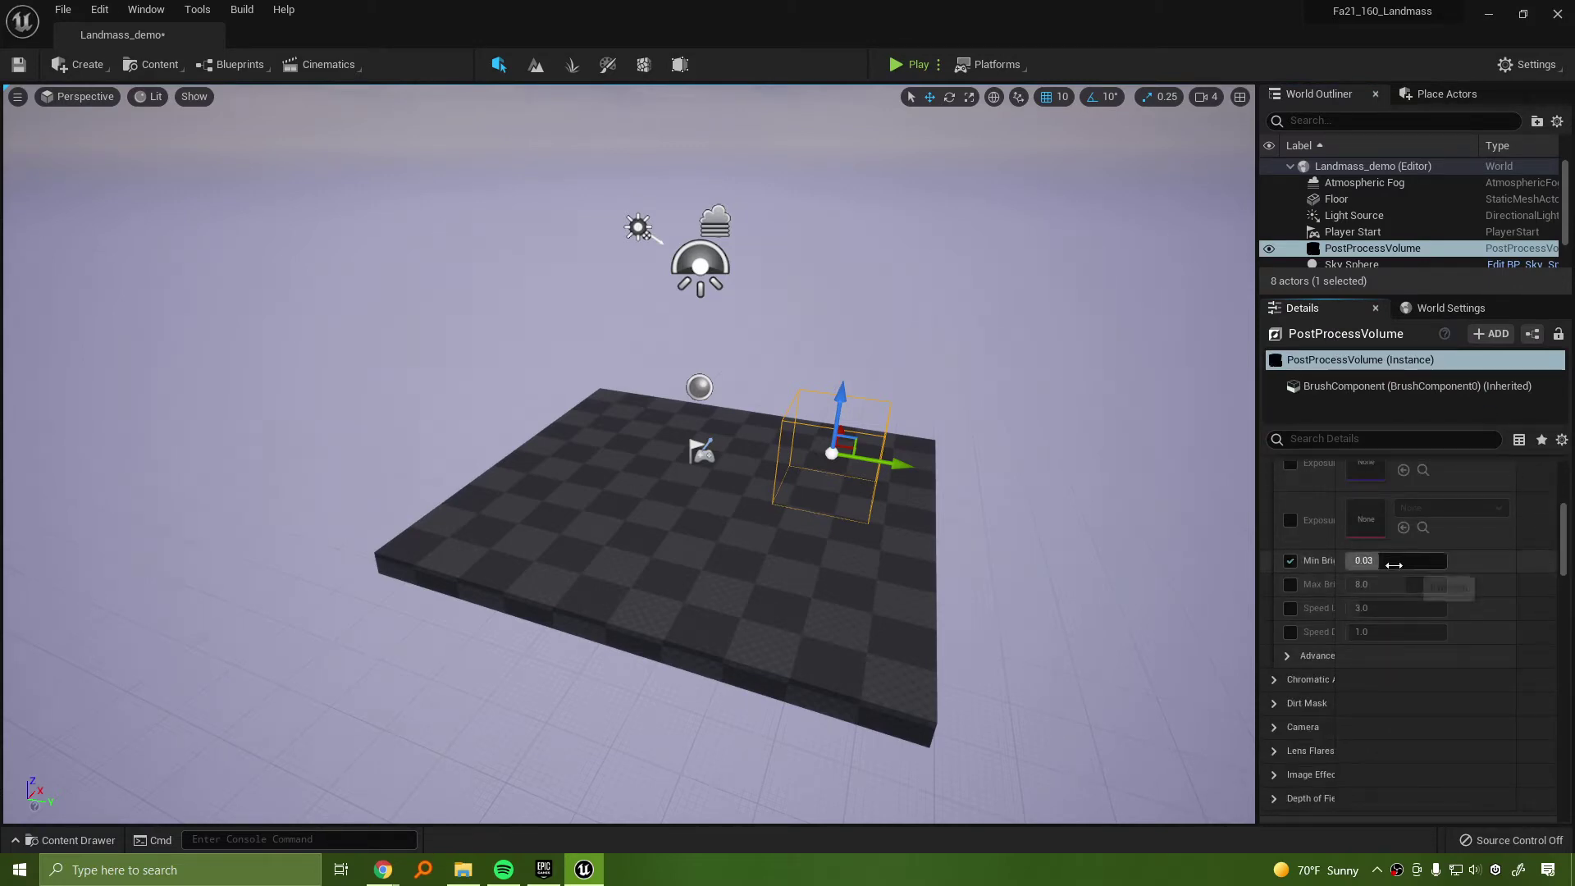
{"action": "left_click", "coordinate": [1291, 584]}
{"action": "left_click", "coordinate": [1392, 561]}
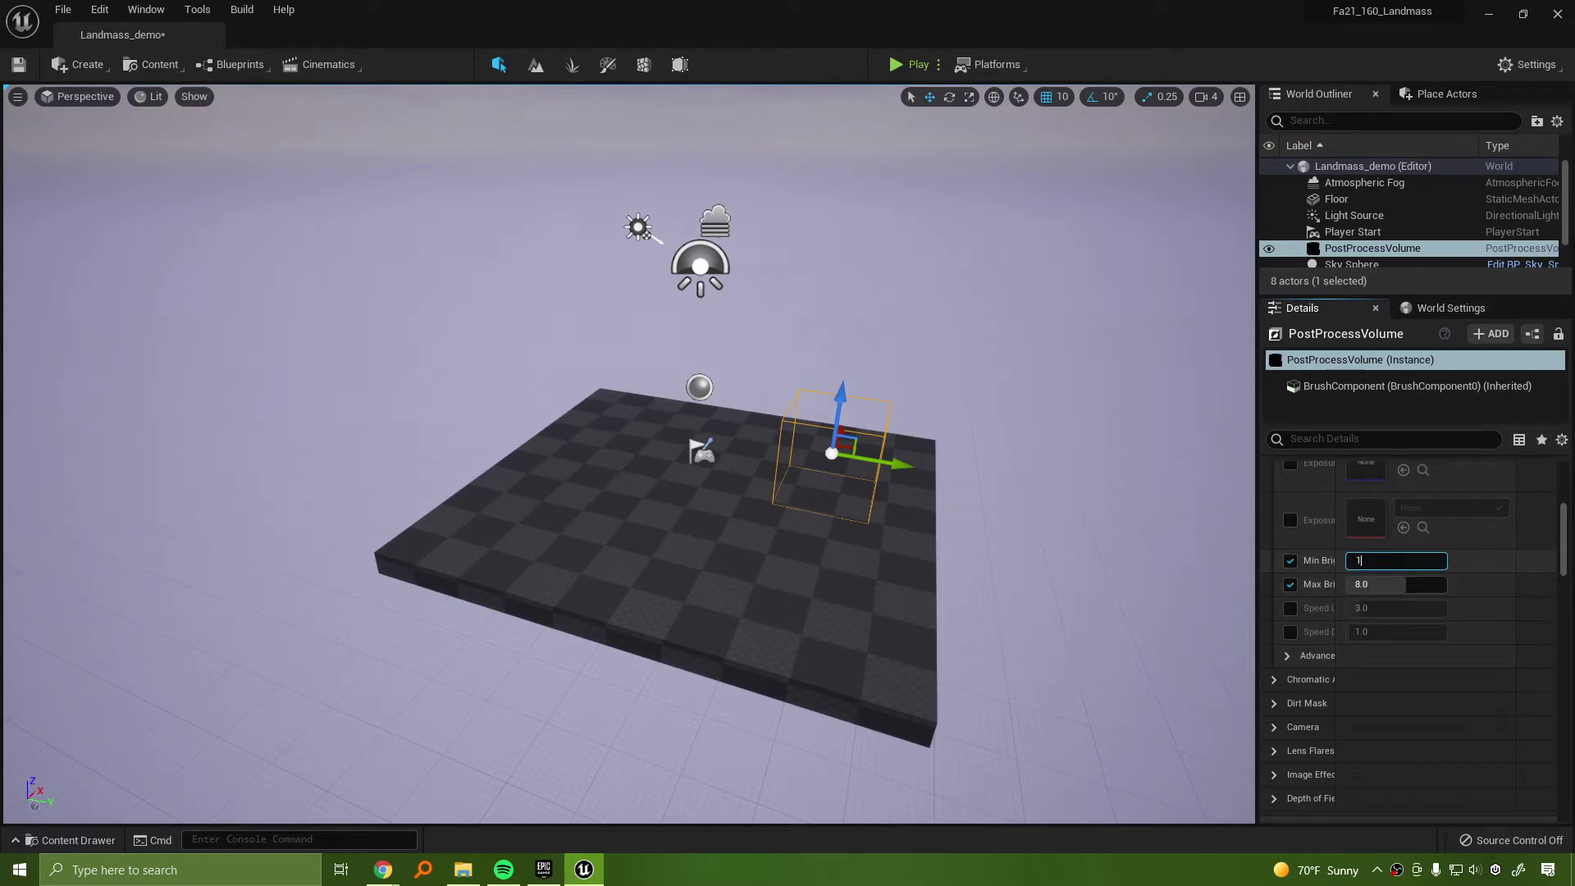
{"action": "key", "text": "Tab"}
{"action": "key", "text": "Tab"}
{"action": "type", "text": "1"}
{"action": "key", "text": "Return"}
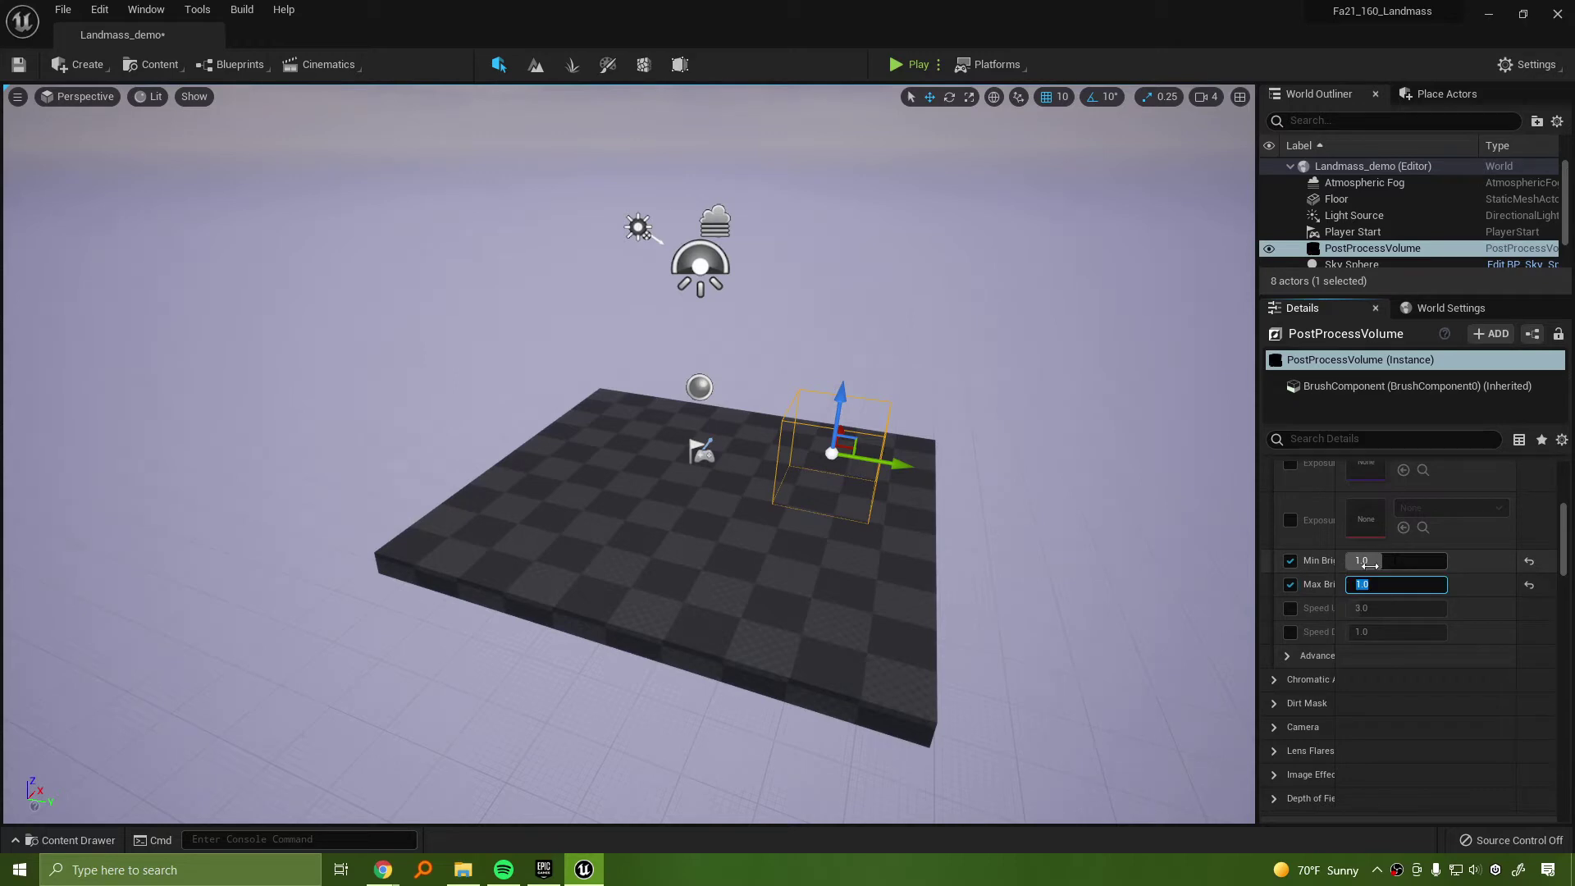
{"action": "double_click", "coordinate": [1291, 588]}
{"action": "mouse_move", "coordinate": [1096, 522]}
{"action": "right_mouse_down"}
{"action": "mouse_move", "coordinate": [936, 484]}
{"action": "mouse_move", "coordinate": [1067, 509]}
{"action": "right_mouse_up"}
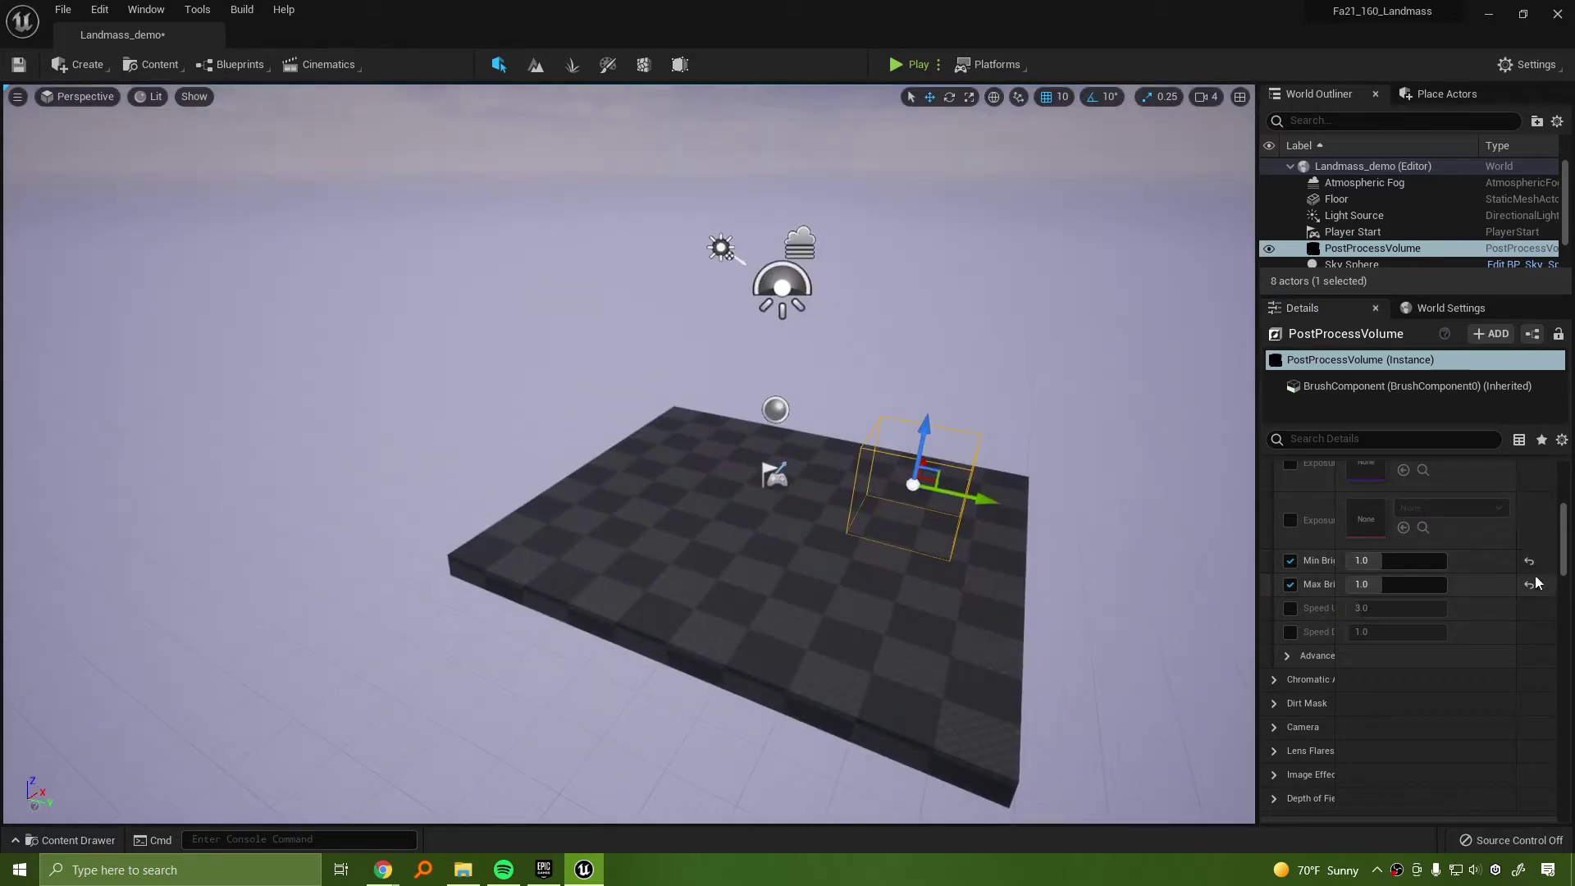
Enable Infinite Extent (Unbound) in the PostProcessVolume's Post Process Volume Settings
{"action": "mouse_move", "coordinate": [1565, 537]}
{"action": "left_mouse_down"}
{"action": "mouse_move", "coordinate": [1559, 759]}
{"action": "mouse_move", "coordinate": [1558, 689]}
{"action": "mouse_move", "coordinate": [1556, 705]}
{"action": "left_mouse_up"}
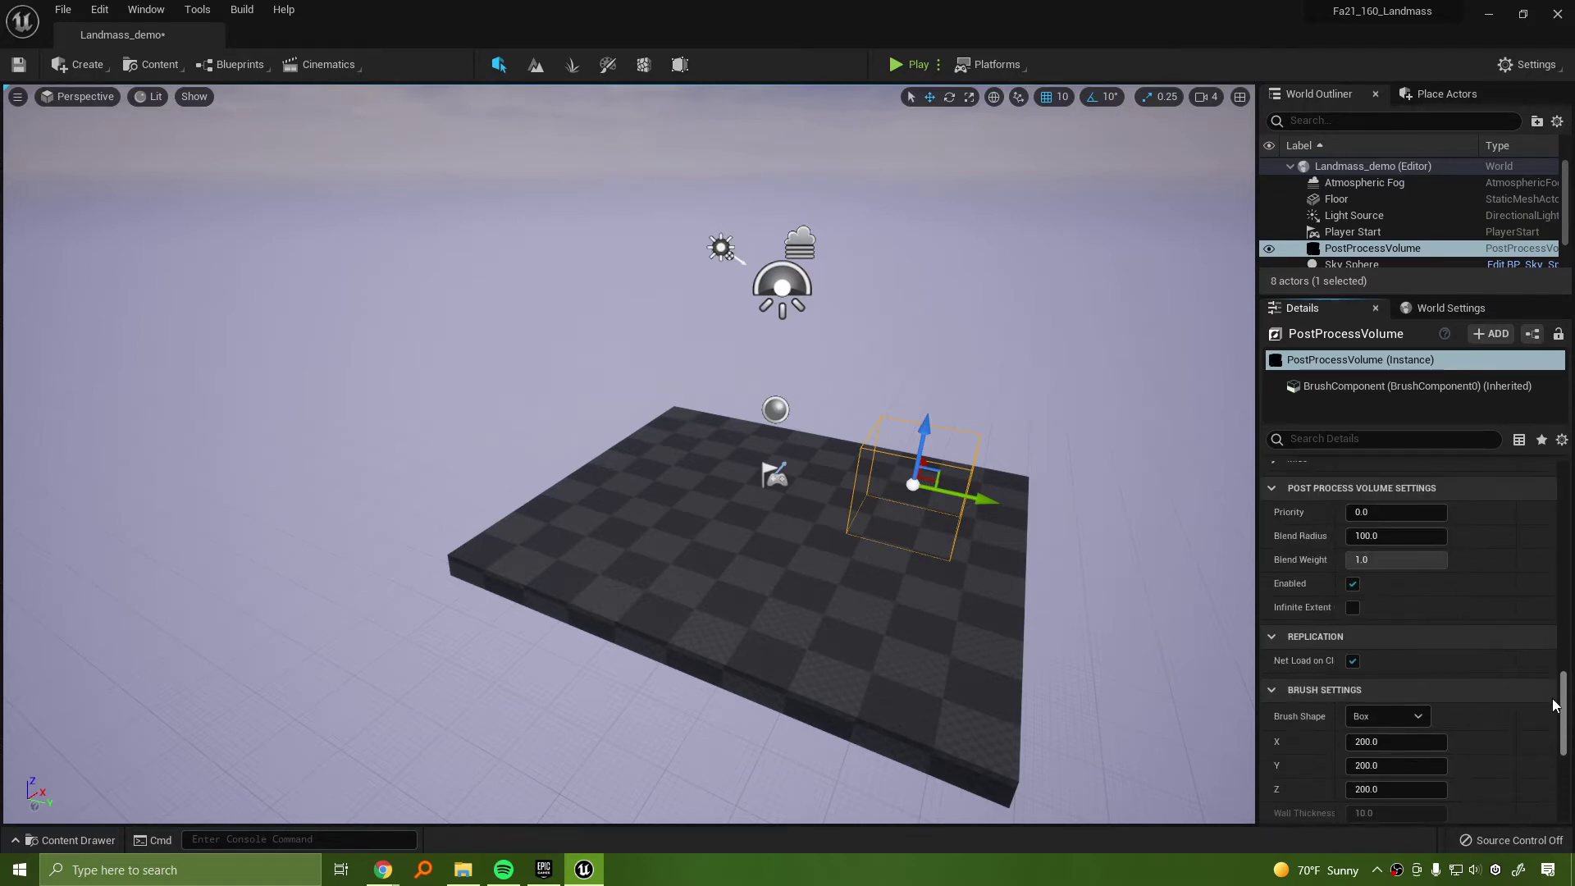
{"action": "left_click", "coordinate": [1353, 607]}
{"action": "right_click_drag", "start_coordinate": [766, 386], "coordinate": [766, 386]}
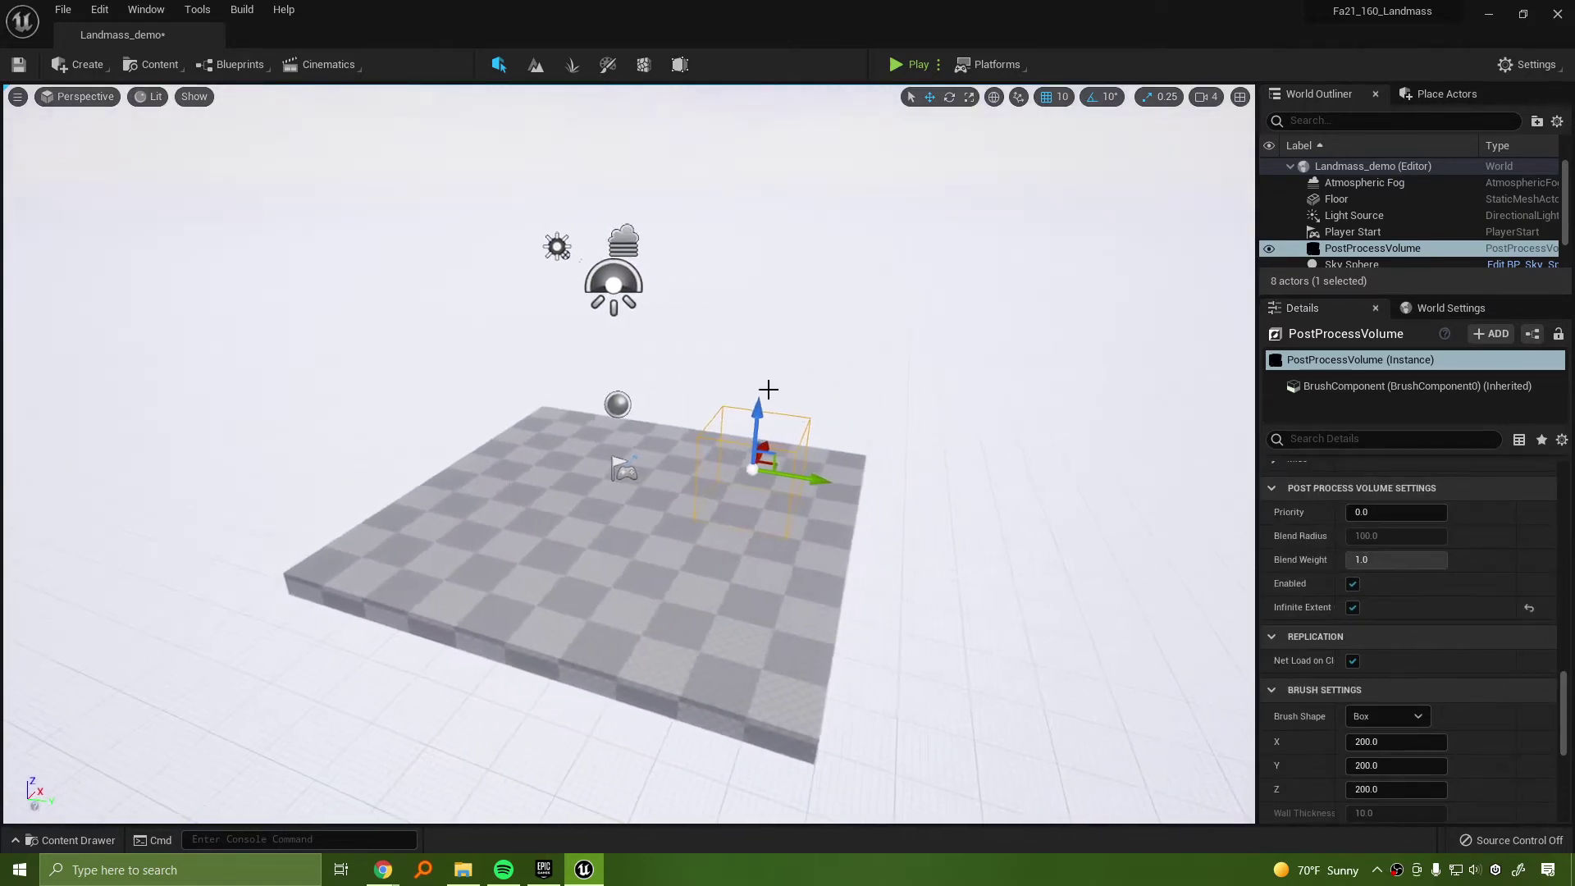
Review the SkyLight's Intensity Scale and the directional Light Source's Intensity under the new exposure
{"action": "left_click", "coordinate": [628, 297]}
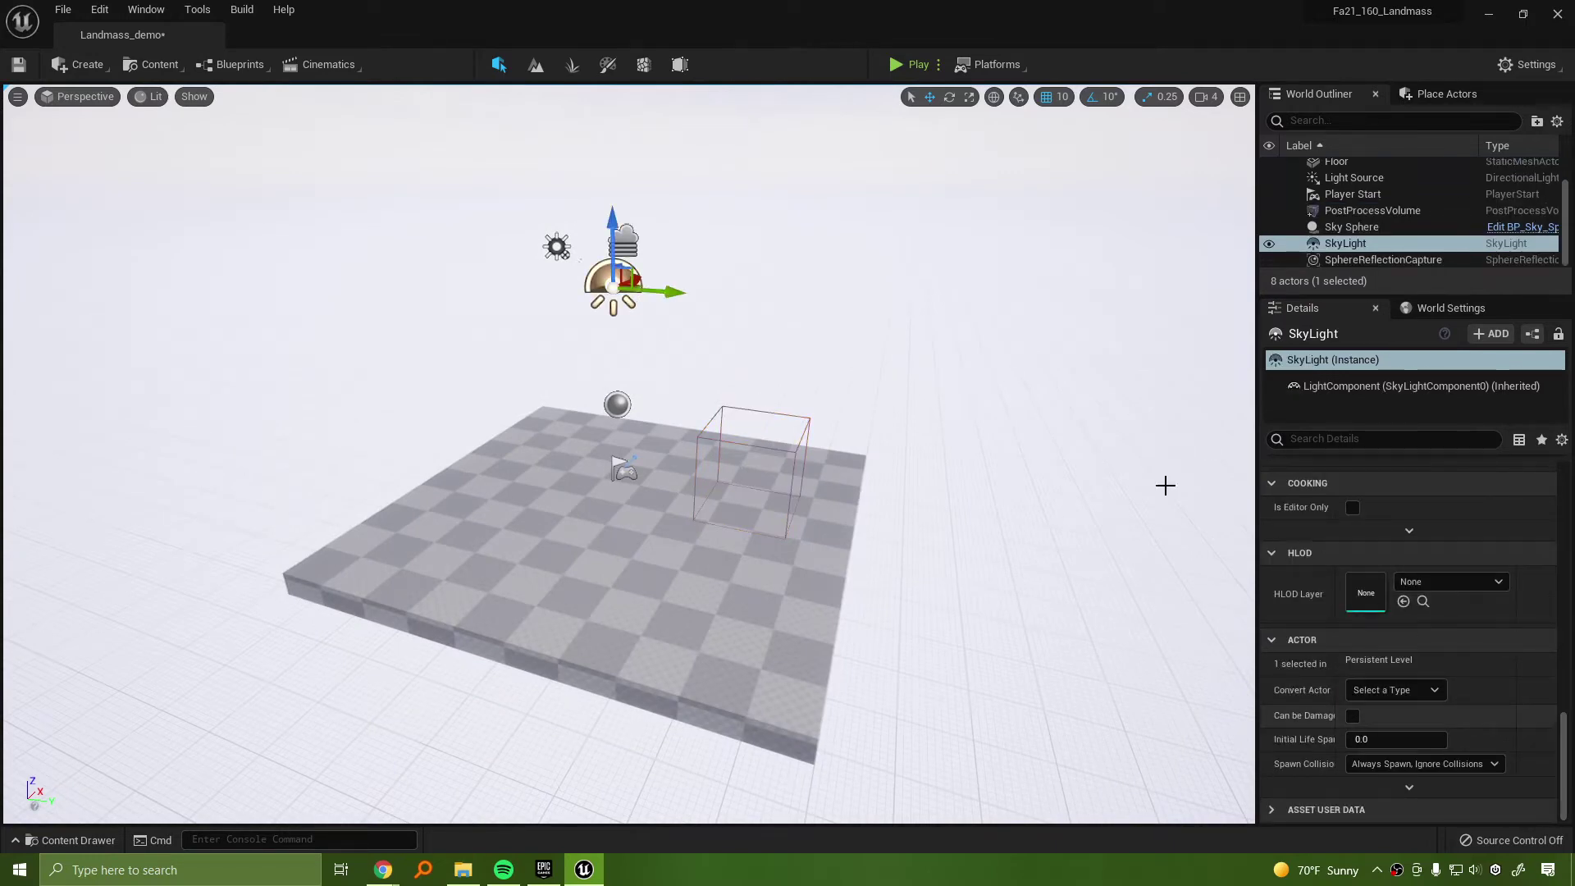
{"action": "left_click", "coordinate": [557, 246]}
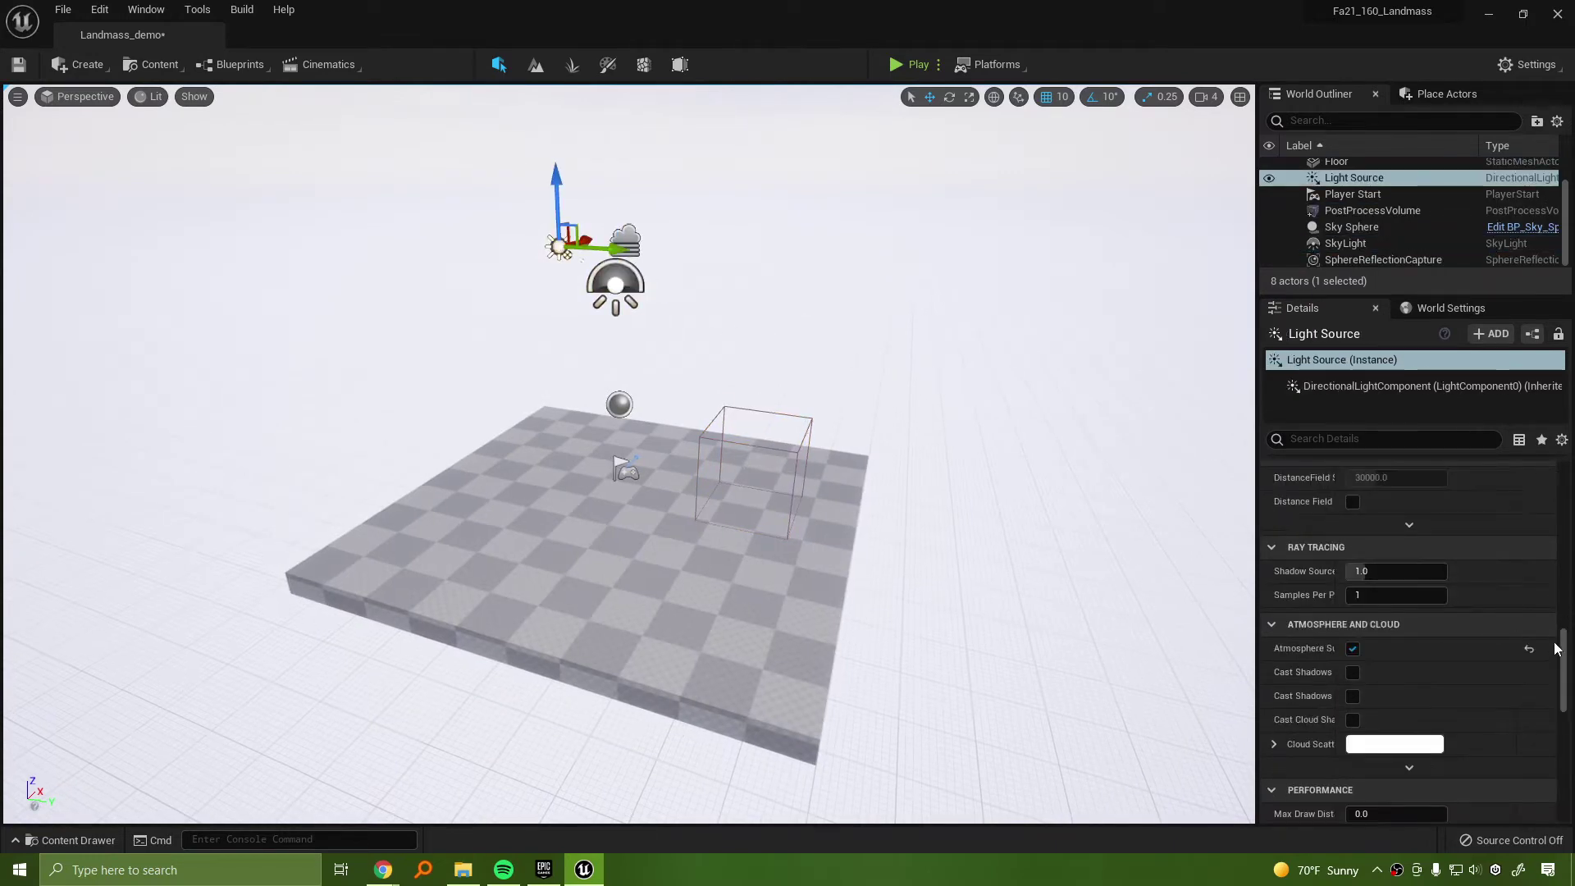
{"action": "left_click_drag", "start_coordinate": [1561, 646], "coordinate": [1560, 451]}
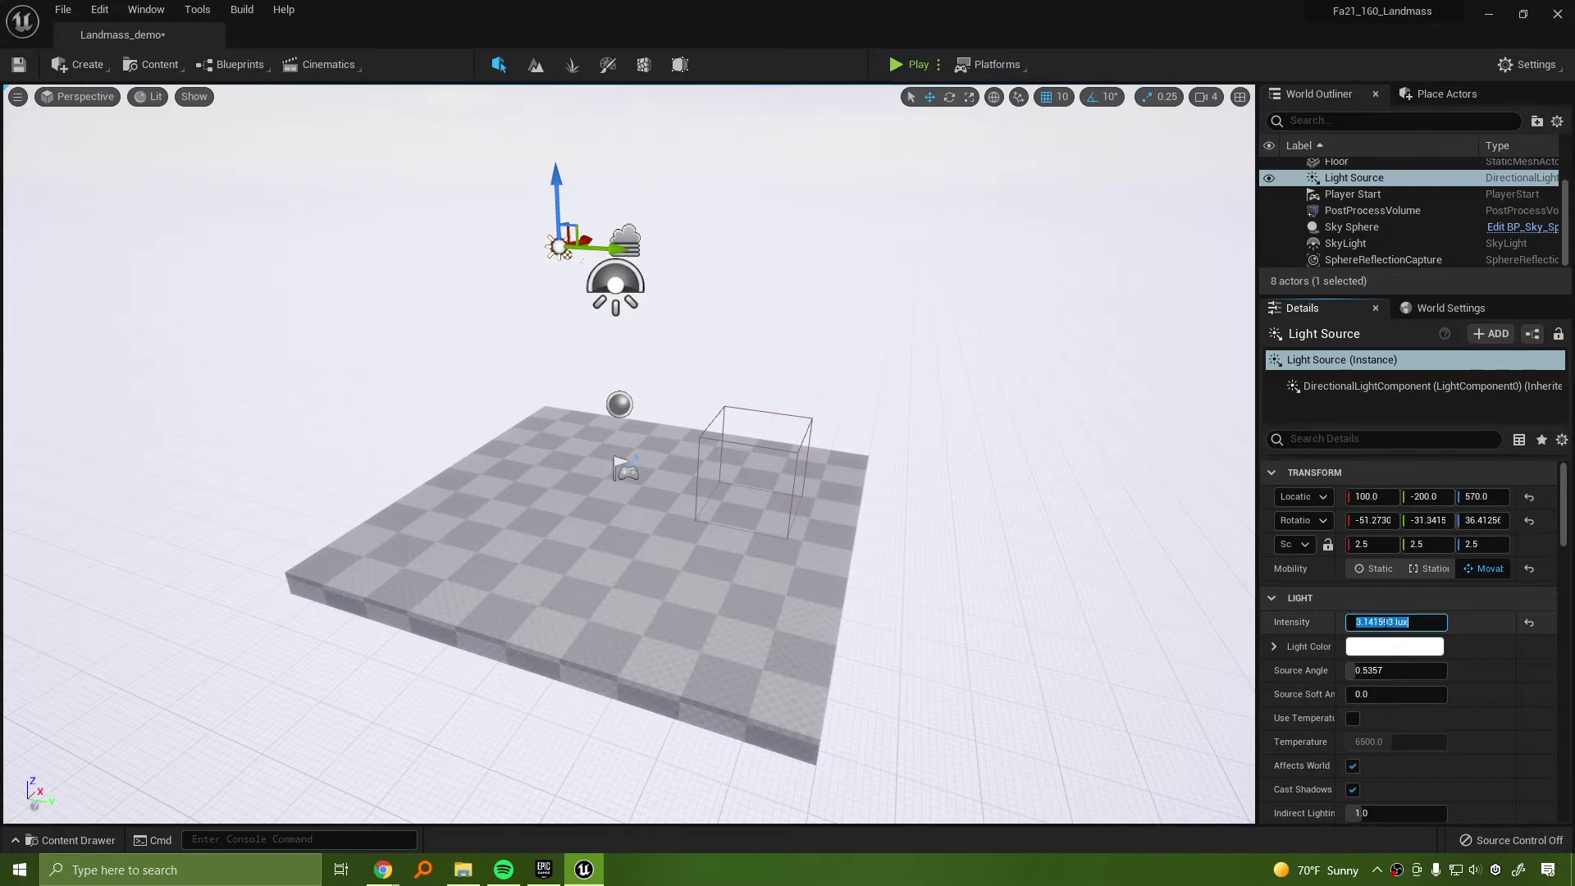
{"action": "key", "text": "f"}
{"action": "right_click_drag", "start_coordinate": [629, 453], "coordinate": [648, 416]}
{"action": "left_click", "coordinate": [623, 406]}
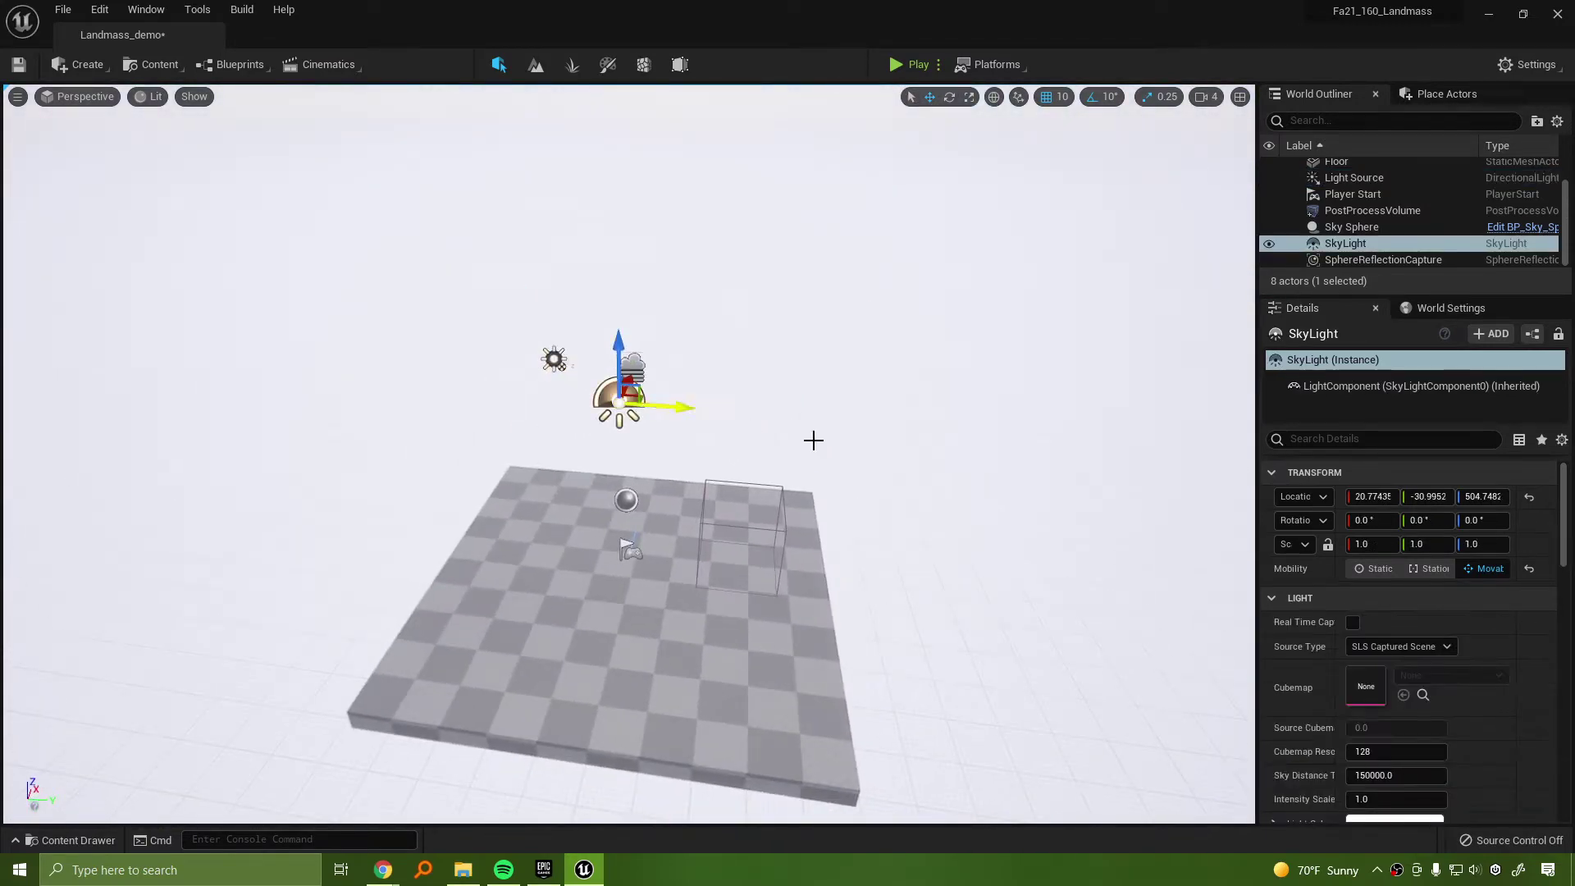
{"action": "right_click_drag", "start_coordinate": [812, 440], "coordinate": [697, 435]}
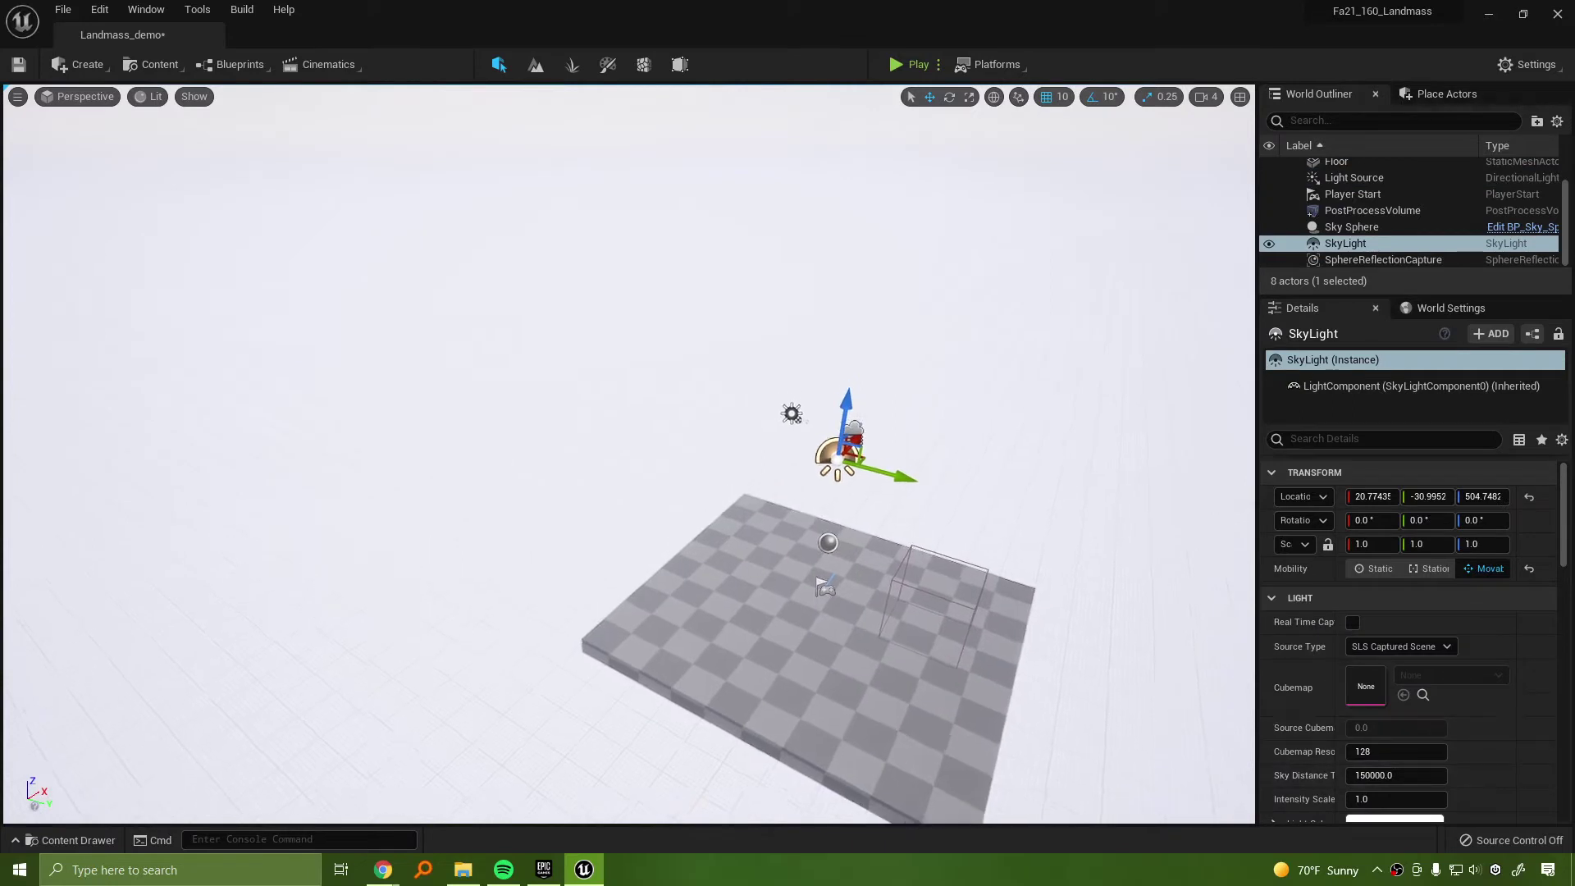
{"action": "left_click", "coordinate": [1395, 799]}
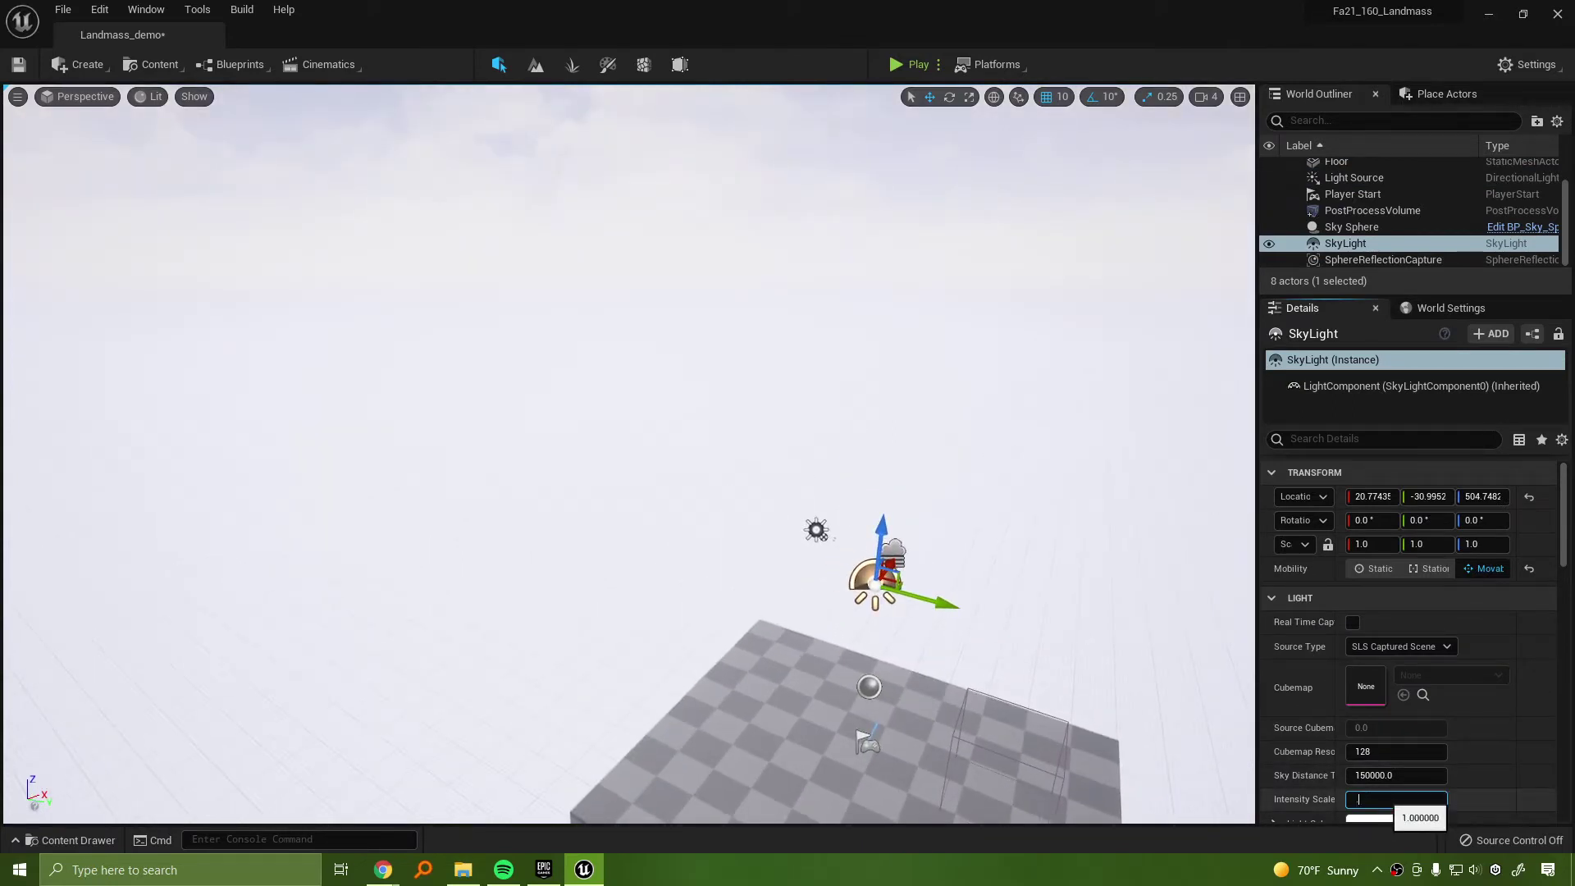
{"action": "key", "text": "Return"}
{"action": "right_click_drag", "start_coordinate": [1157, 681], "coordinate": [1148, 800]}
{"action": "left_click", "coordinate": [745, 196]}
{"action": "right_click_drag", "start_coordinate": [745, 196], "coordinate": [607, 201]}
{"action": "key", "text": "s"}
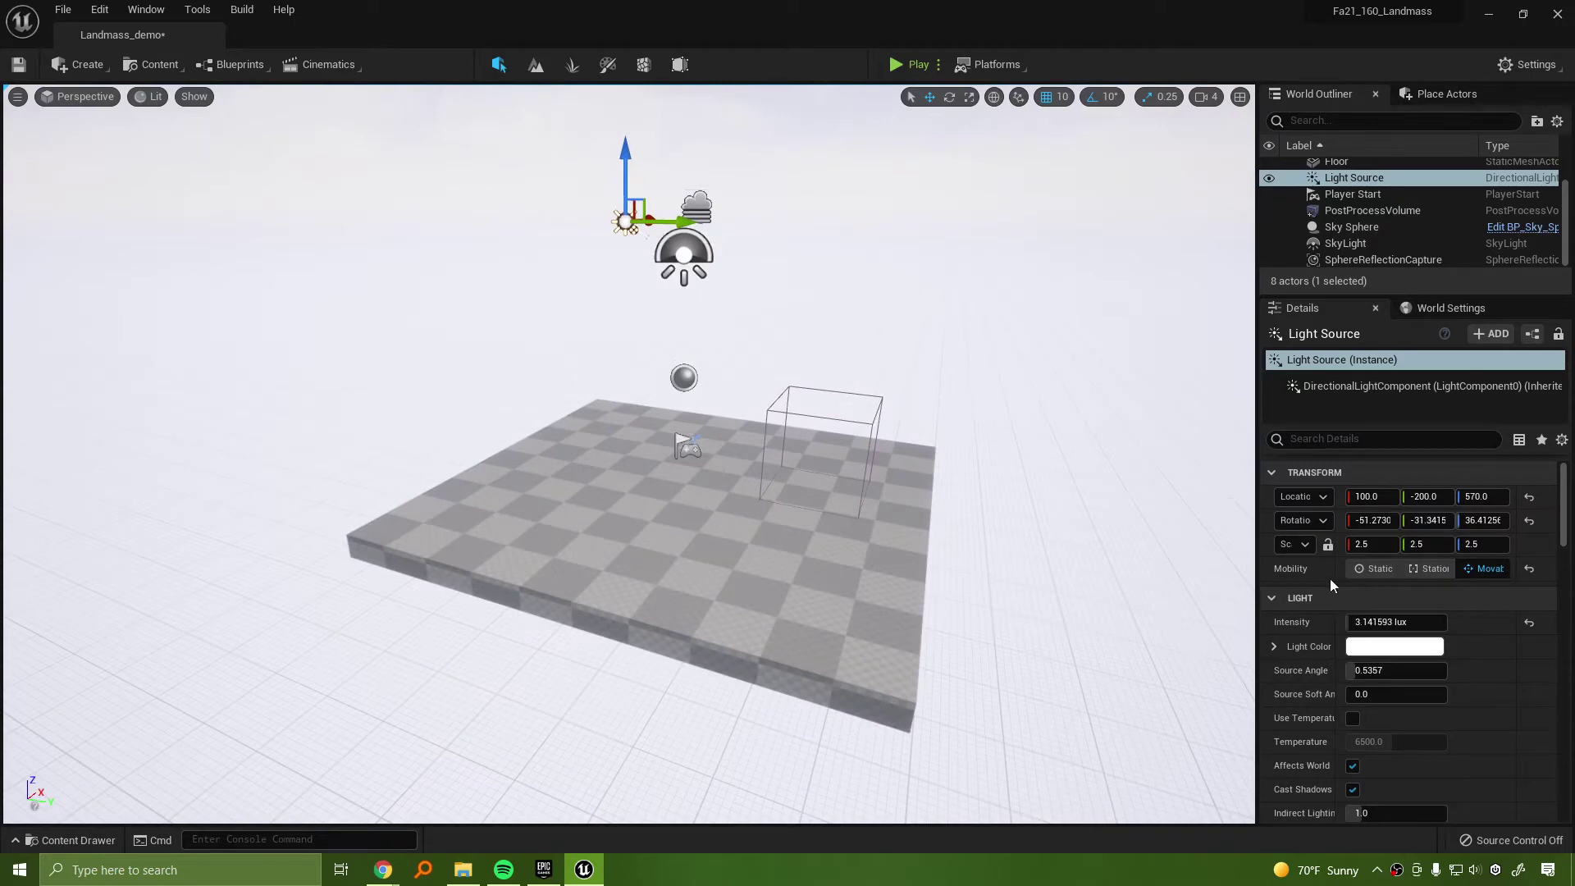
Reframe the whole floor and its lights in the viewport and save the Landmass_demo level
{"action": "mouse_move", "coordinate": [998, 465]}
{"action": "right_mouse_down"}
{"action": "mouse_move", "coordinate": [1025, 425]}
{"action": "mouse_move", "coordinate": [927, 452]}
{"action": "mouse_move", "coordinate": [997, 410]}
{"action": "mouse_move", "coordinate": [987, 427]}
{"action": "right_mouse_up"}
{"action": "key", "text": "s"}
{"action": "key", "text": "w"}
{"action": "right_click_drag", "start_coordinate": [908, 394], "coordinate": [896, 428]}
{"action": "key", "text": "s"}
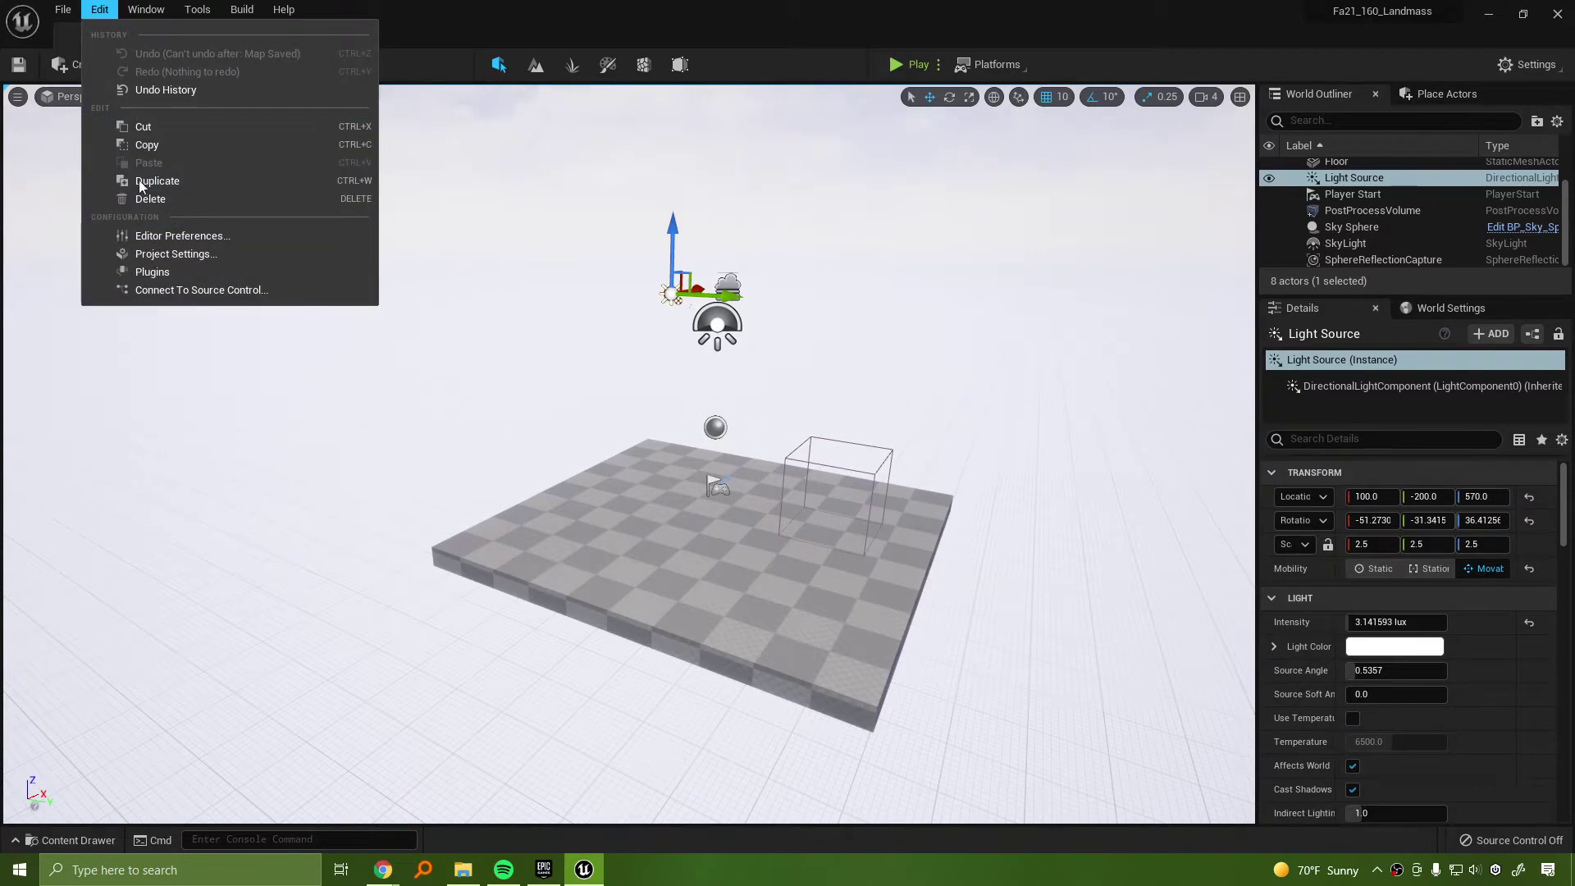
Enable the Landmass plugin, accepting its beta status, restart the editor and close the Plugins window
{"action": "left_click", "coordinate": [152, 271]}
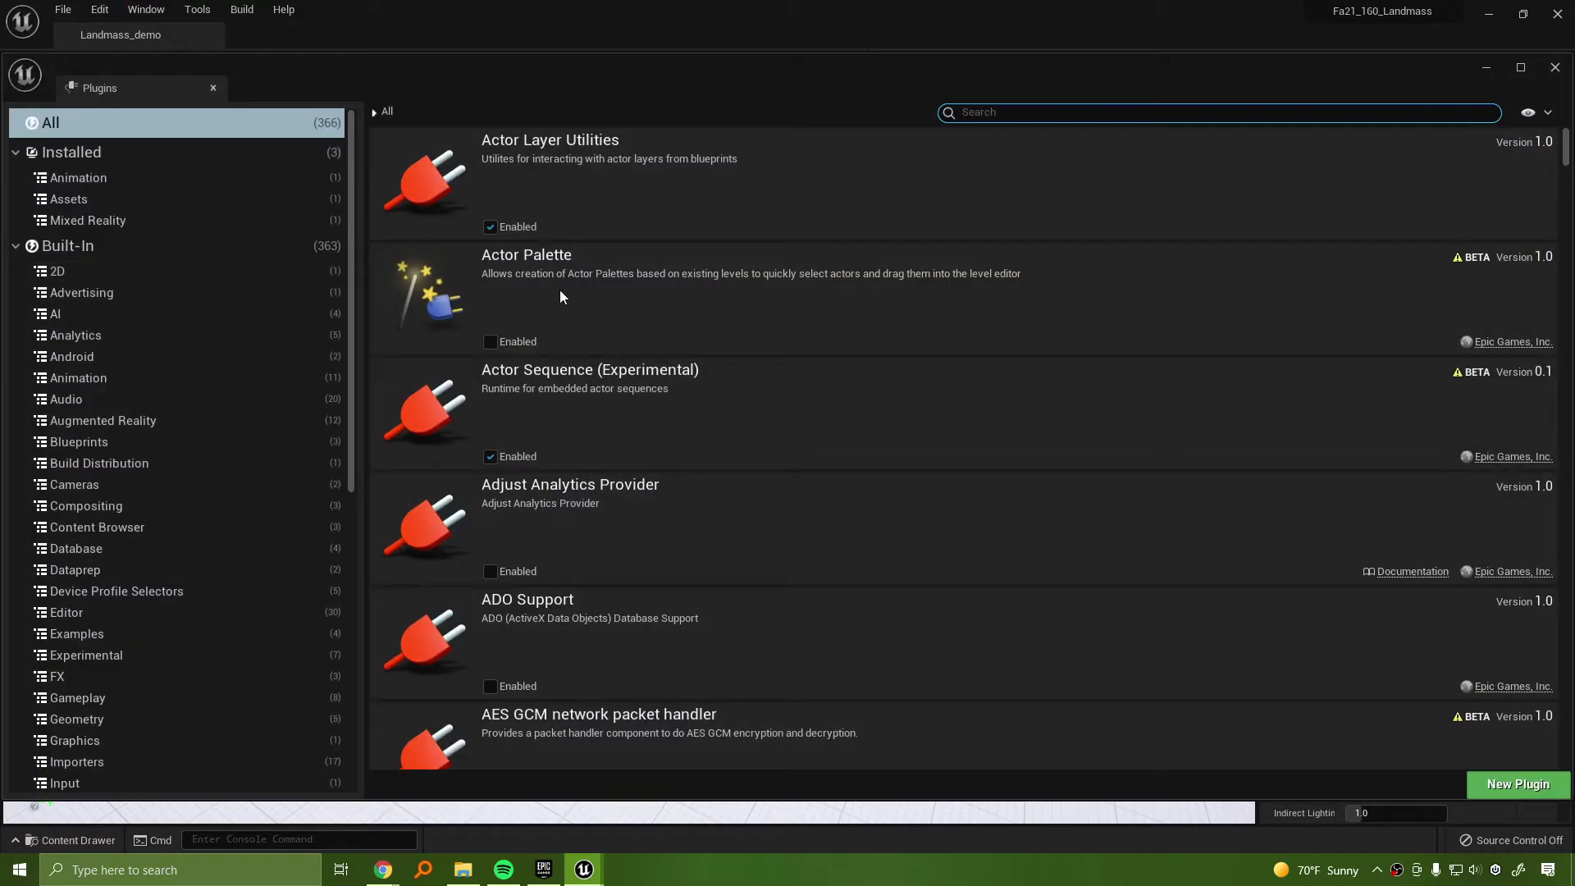
{"action": "type", "text": "la"}
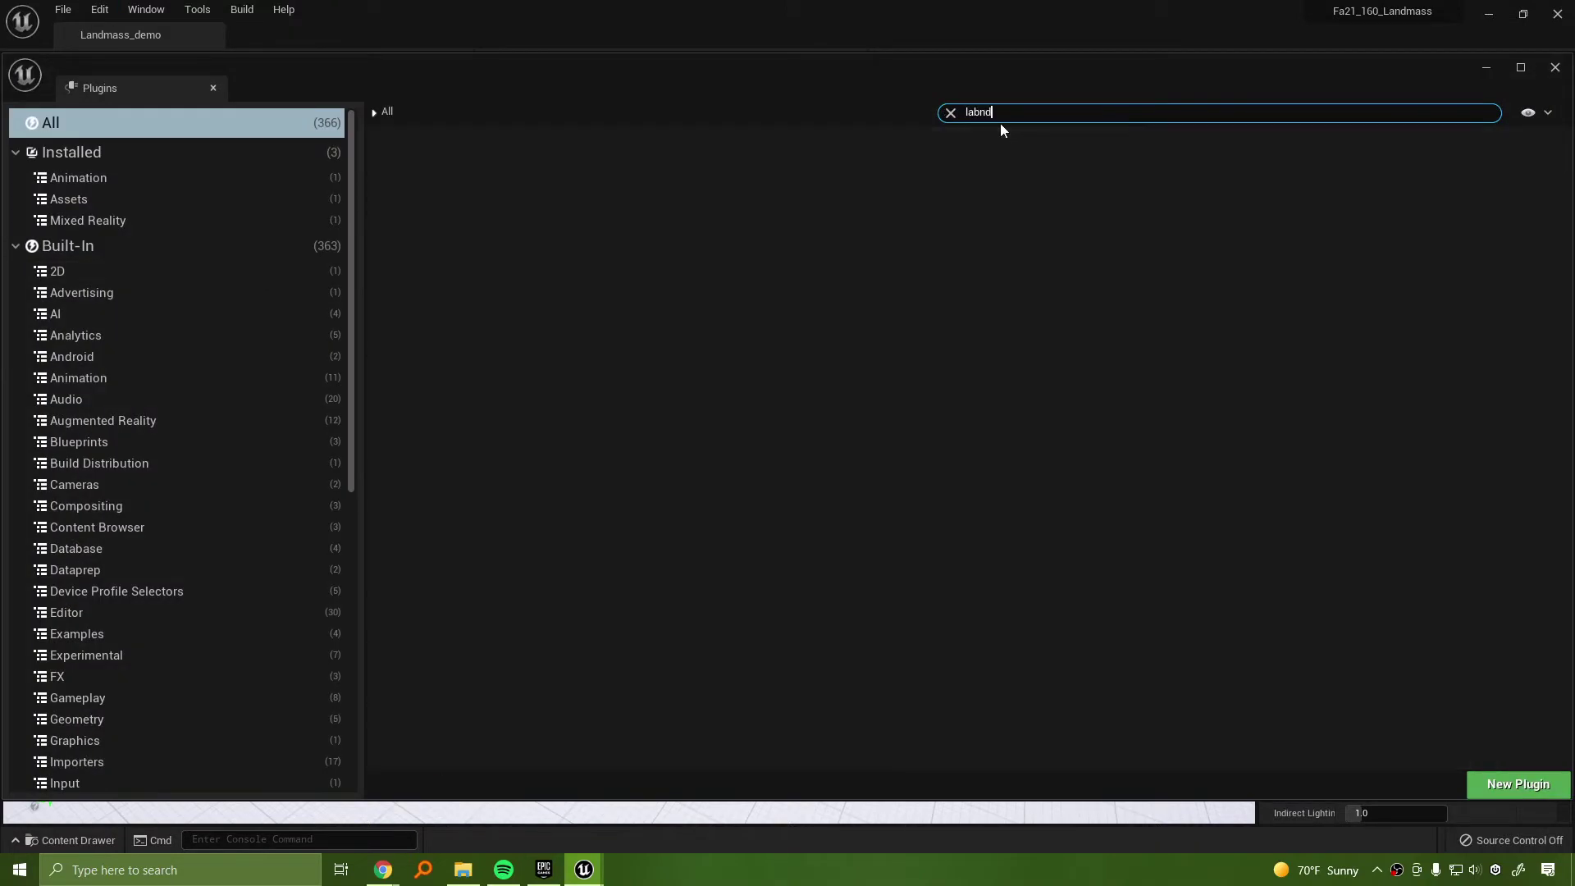
{"action": "type", "text": "ndmass"}
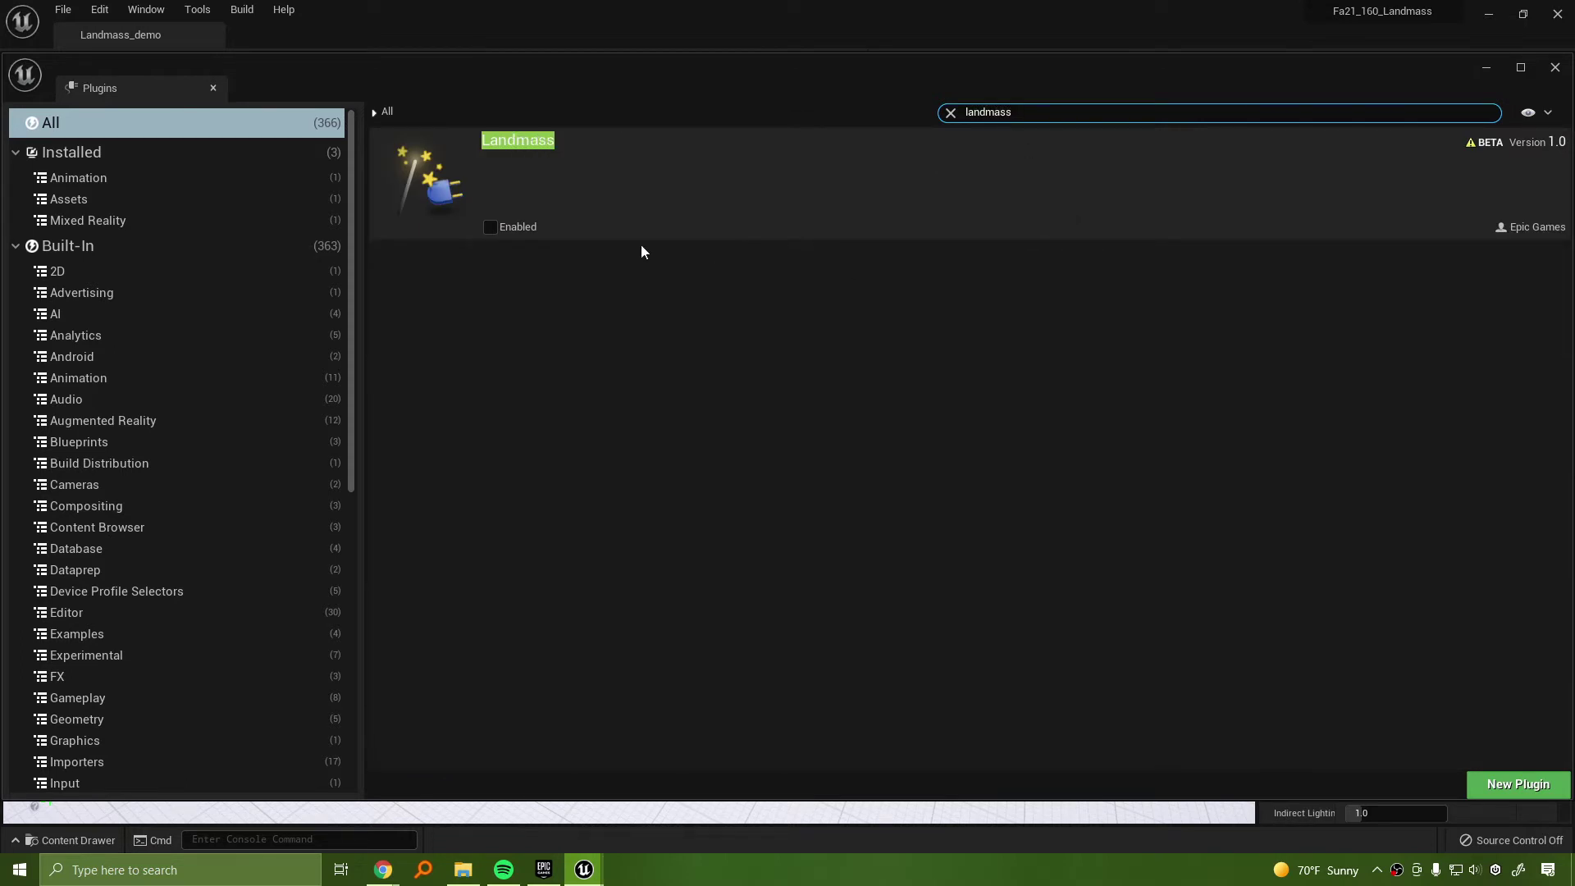
{"action": "left_click", "coordinate": [500, 227]}
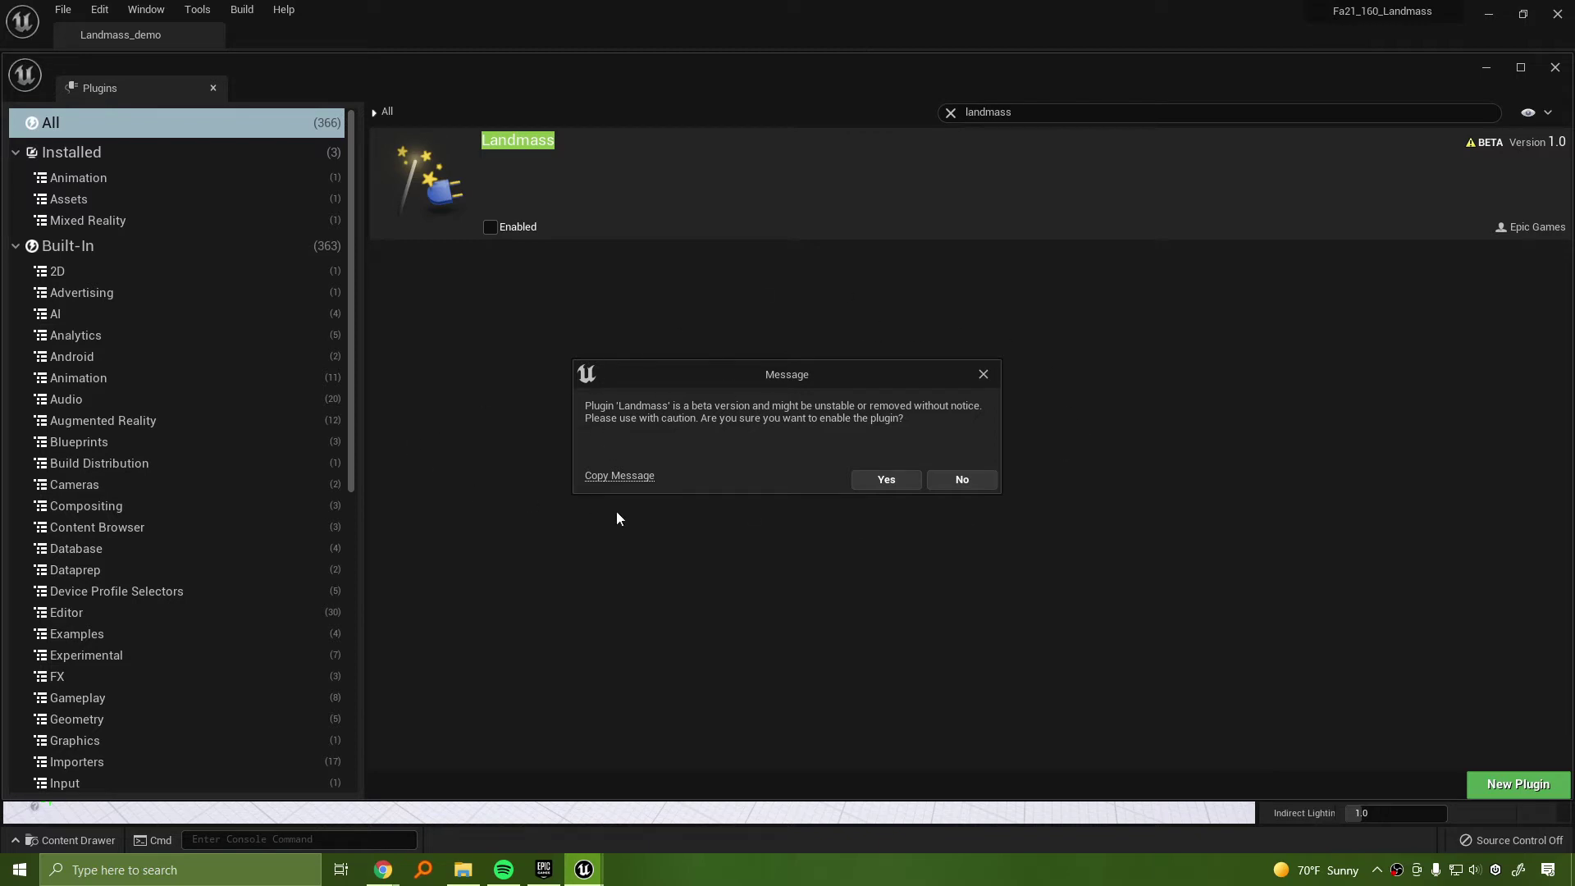
{"action": "left_click", "coordinate": [887, 483]}
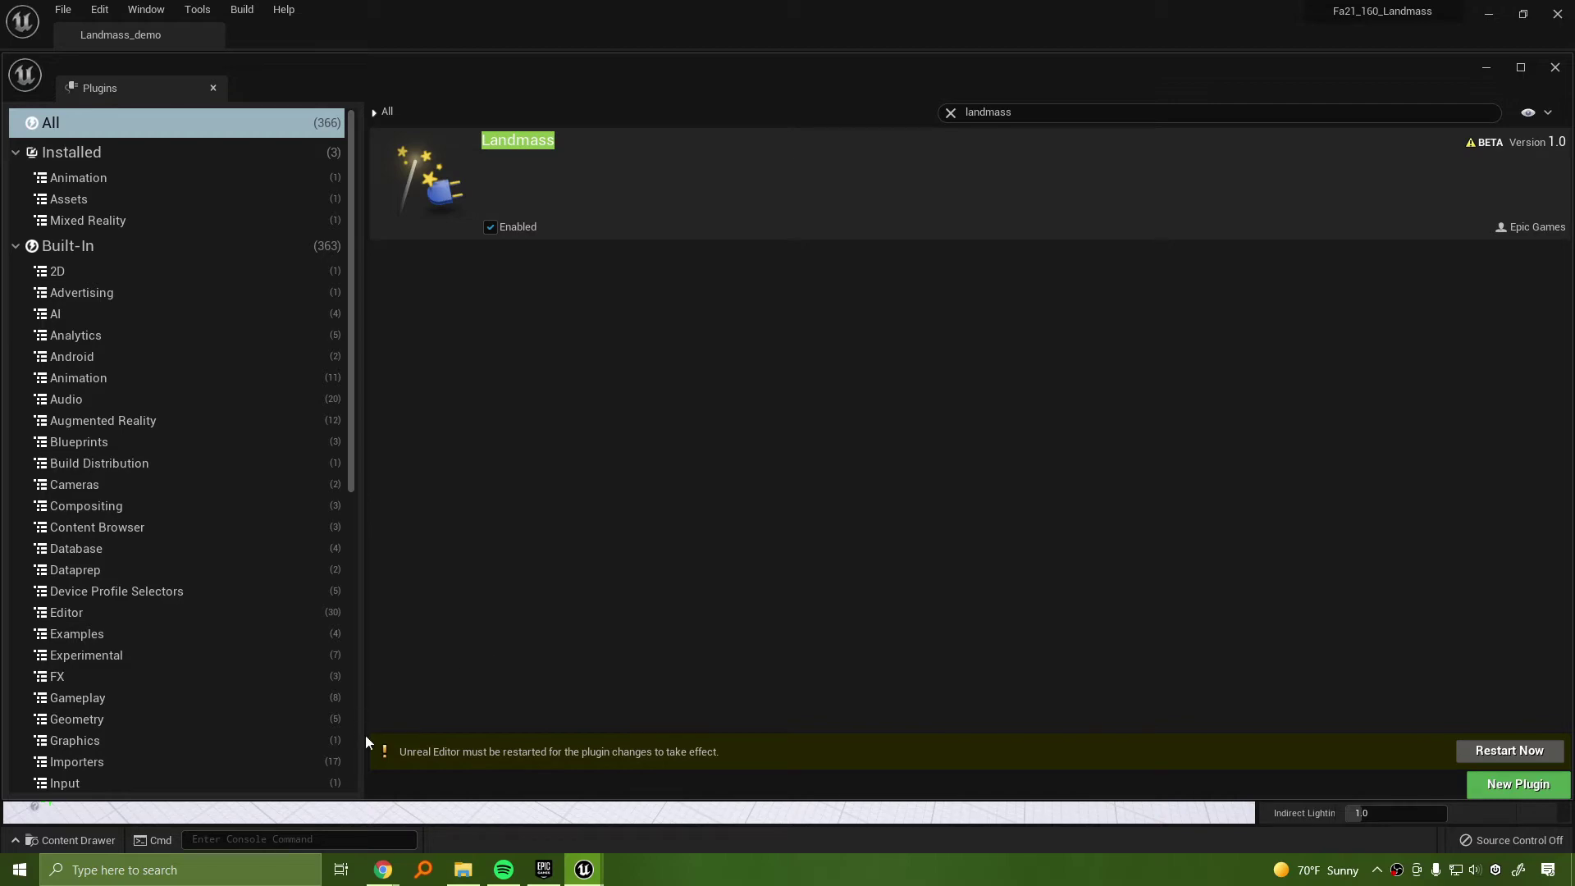
{"action": "left_click", "coordinate": [1509, 750]}
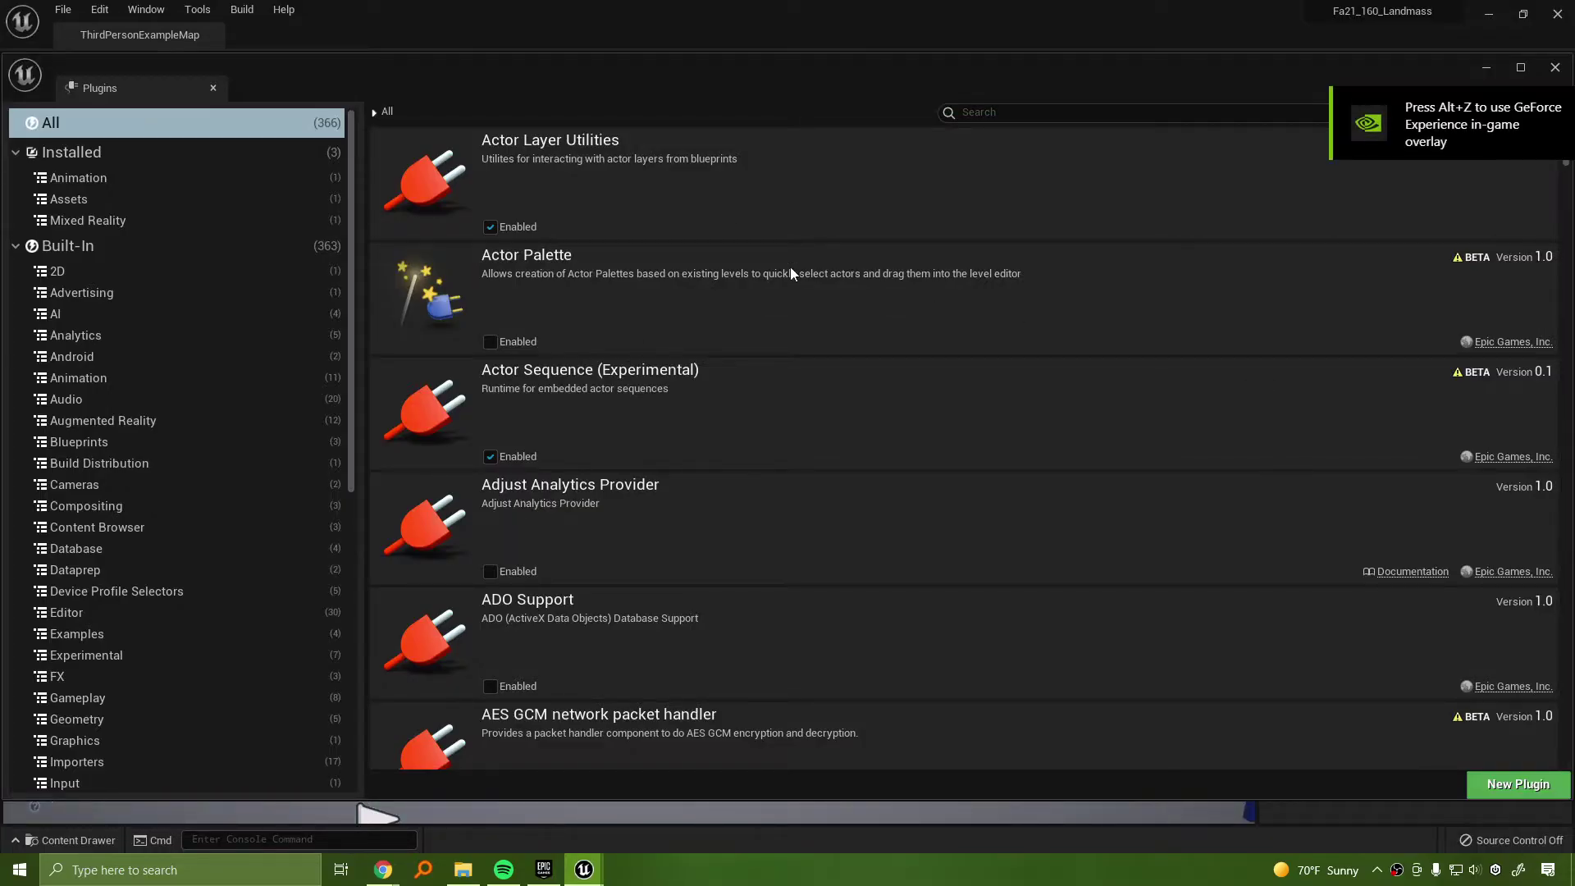
{"action": "left_click", "coordinate": [1556, 67]}
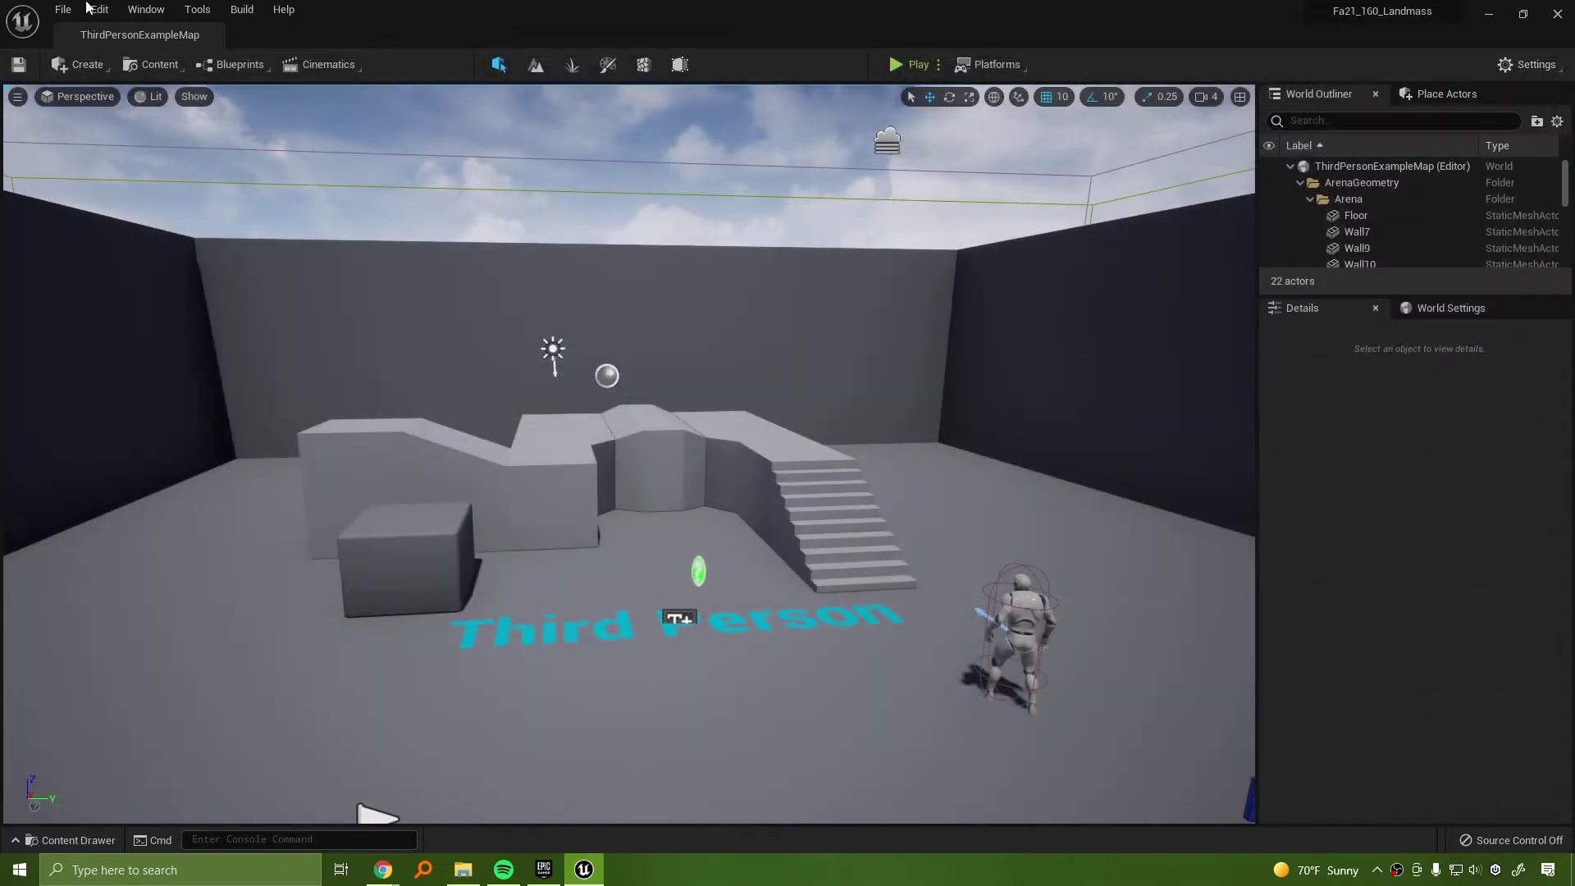
Set both the Editor Startup Map and the Game Default Map to Landmass_demo in the project's Maps & Modes settings
{"action": "left_click", "coordinate": [64, 10]}
{"action": "mouse_move", "coordinate": [104, 8]}
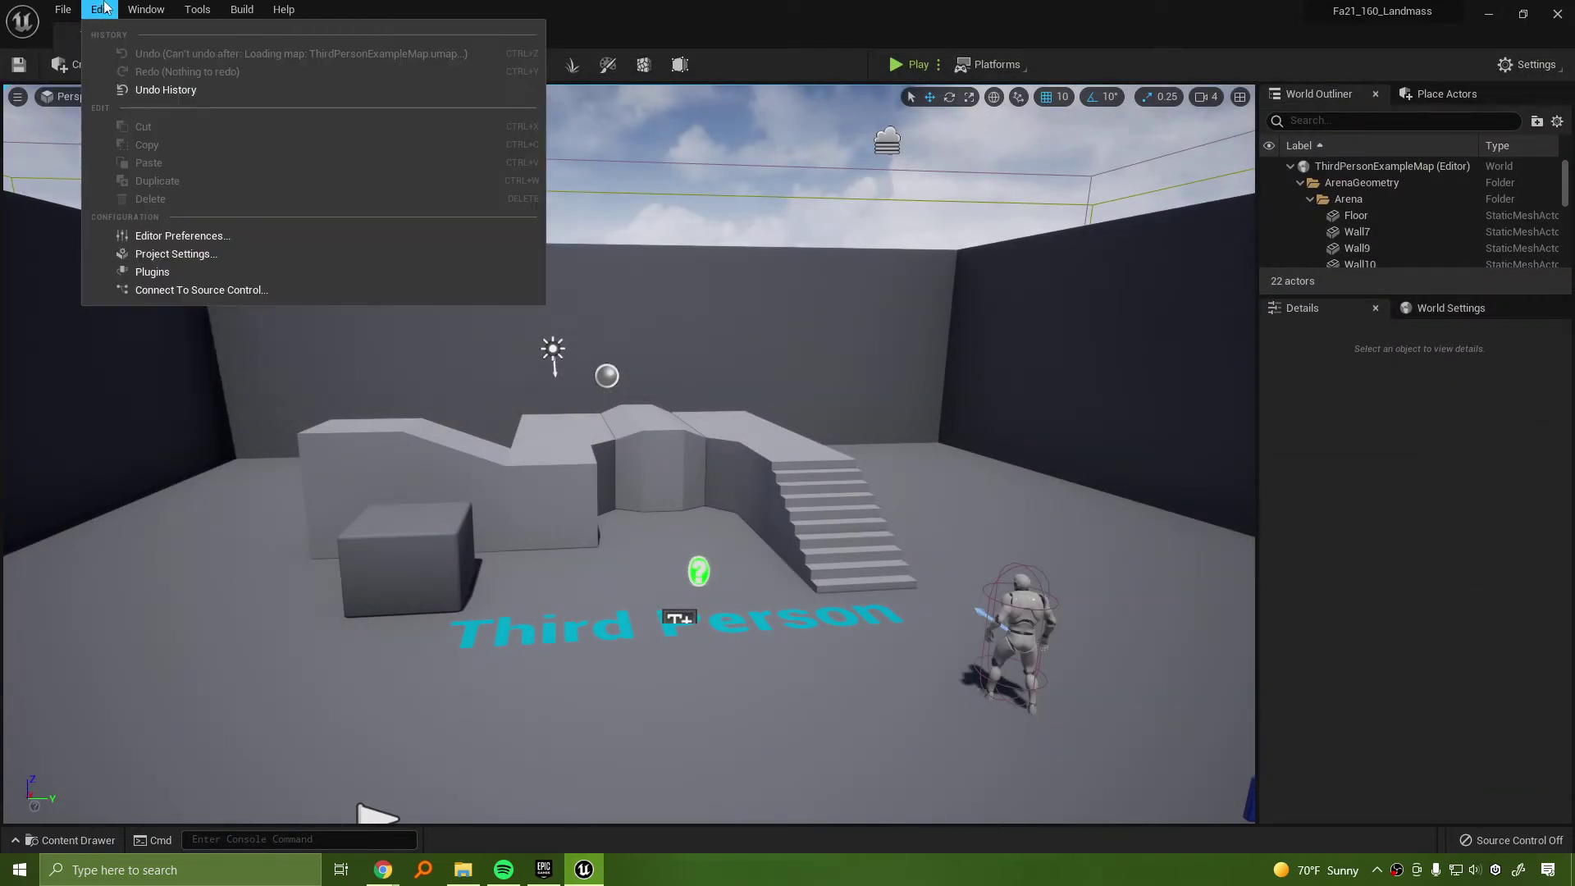
{"action": "left_click", "coordinate": [176, 253]}
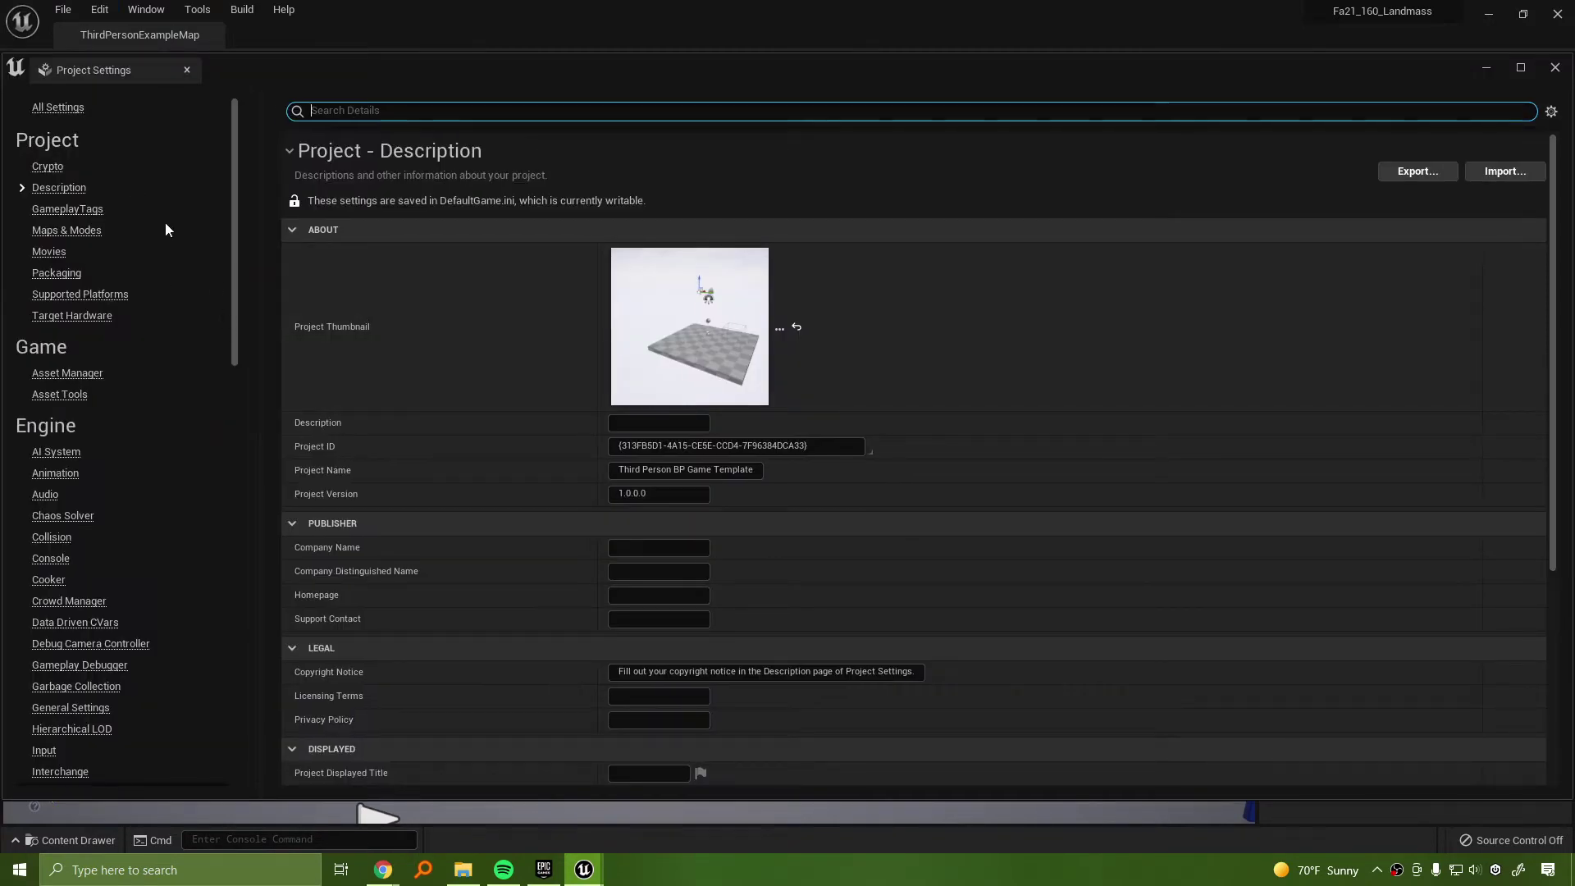
{"action": "left_click", "coordinate": [67, 229]}
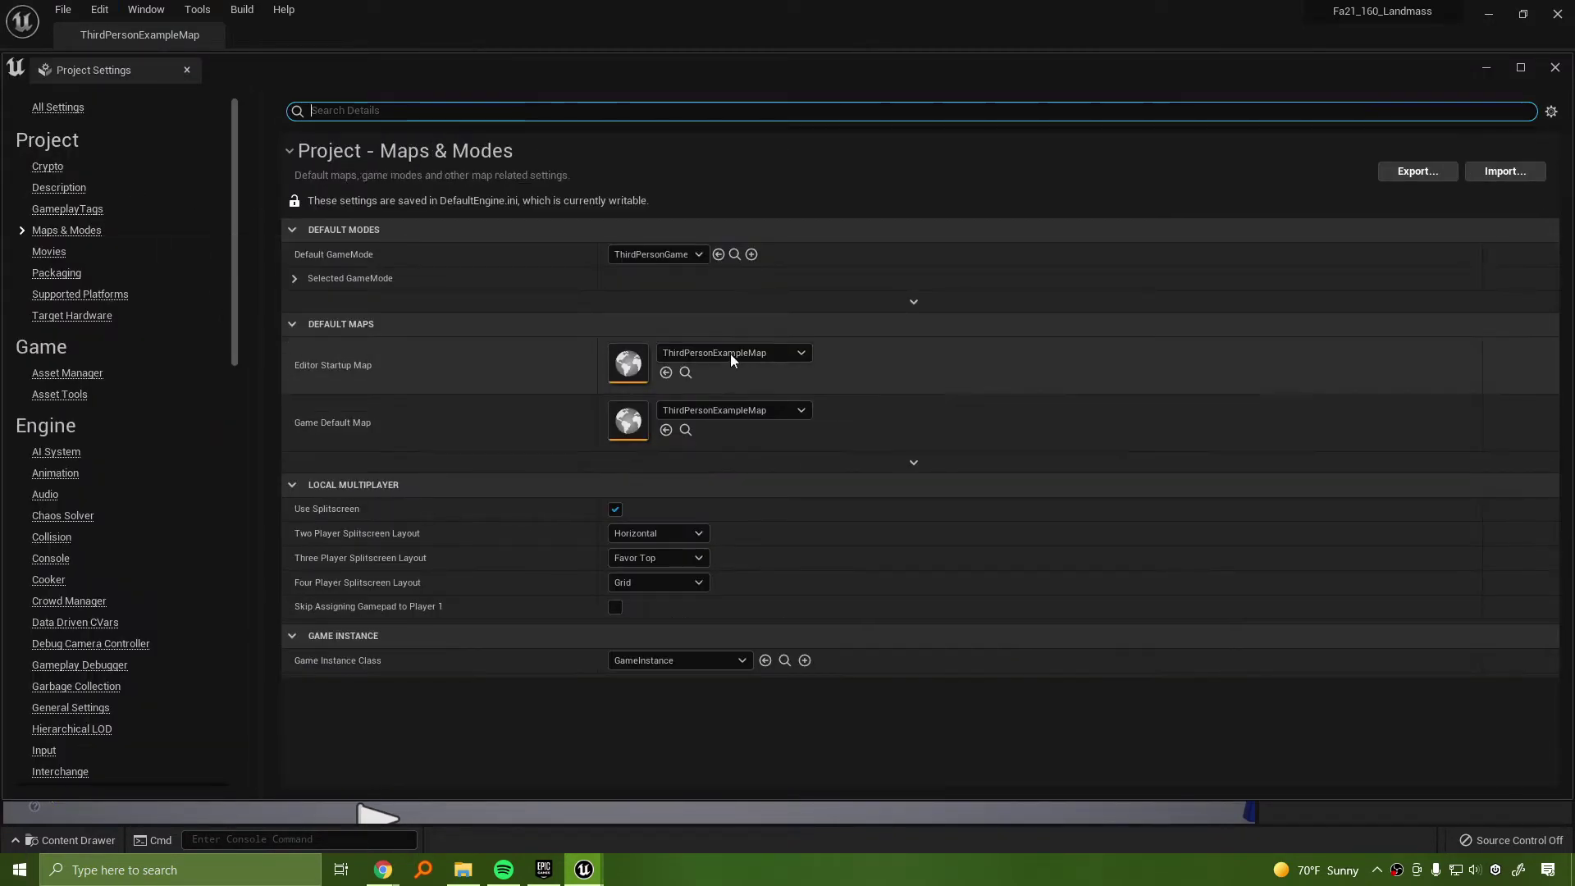
{"action": "left_click", "coordinate": [730, 352]}
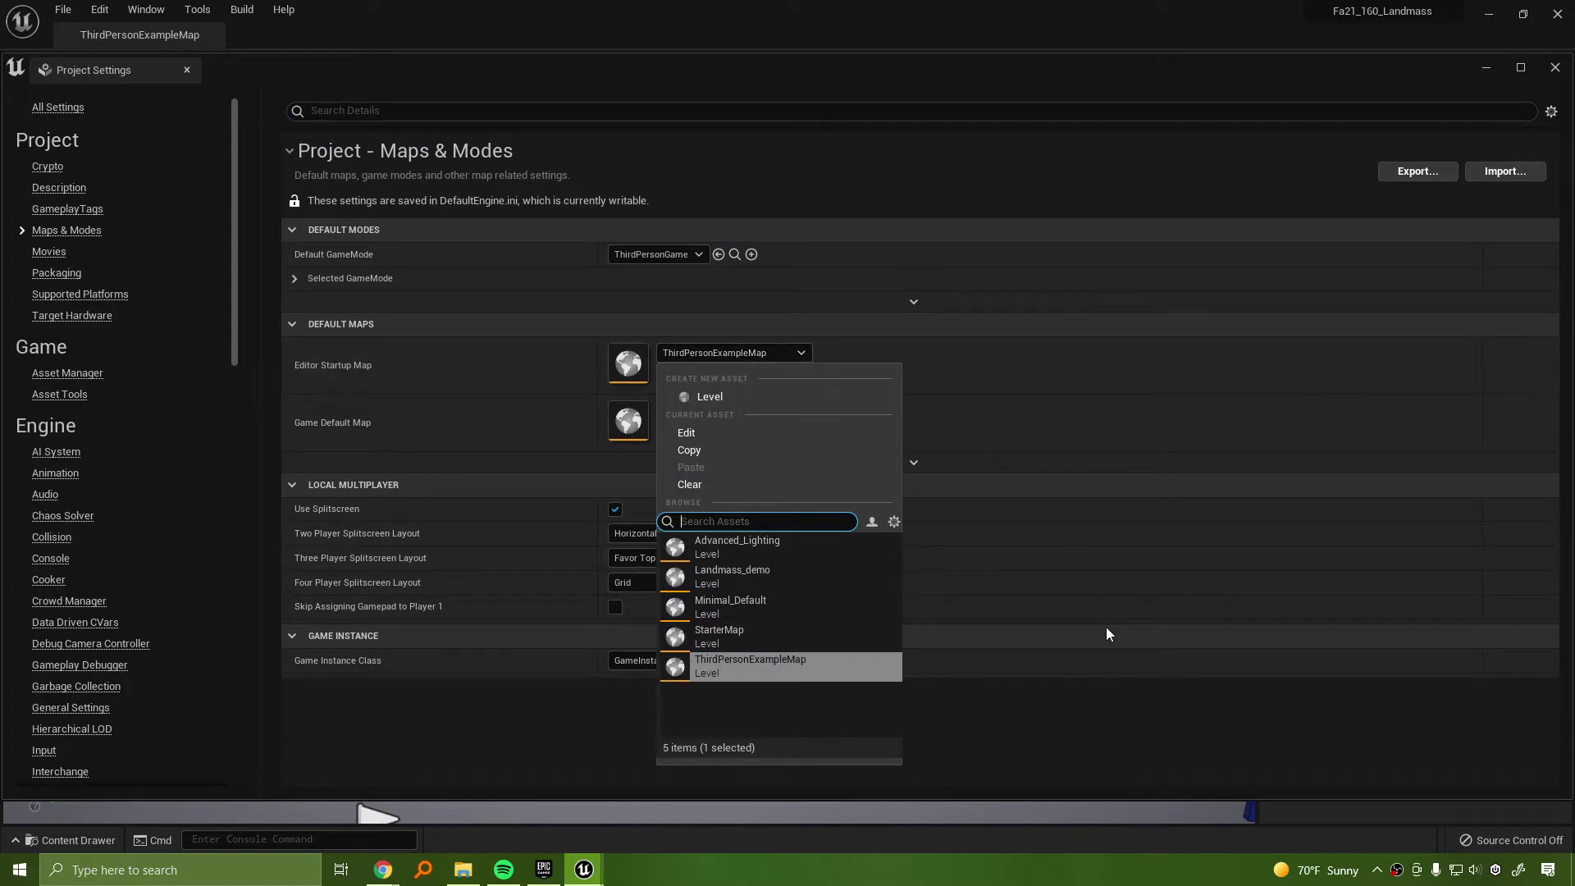
{"action": "left_click", "coordinate": [738, 576]}
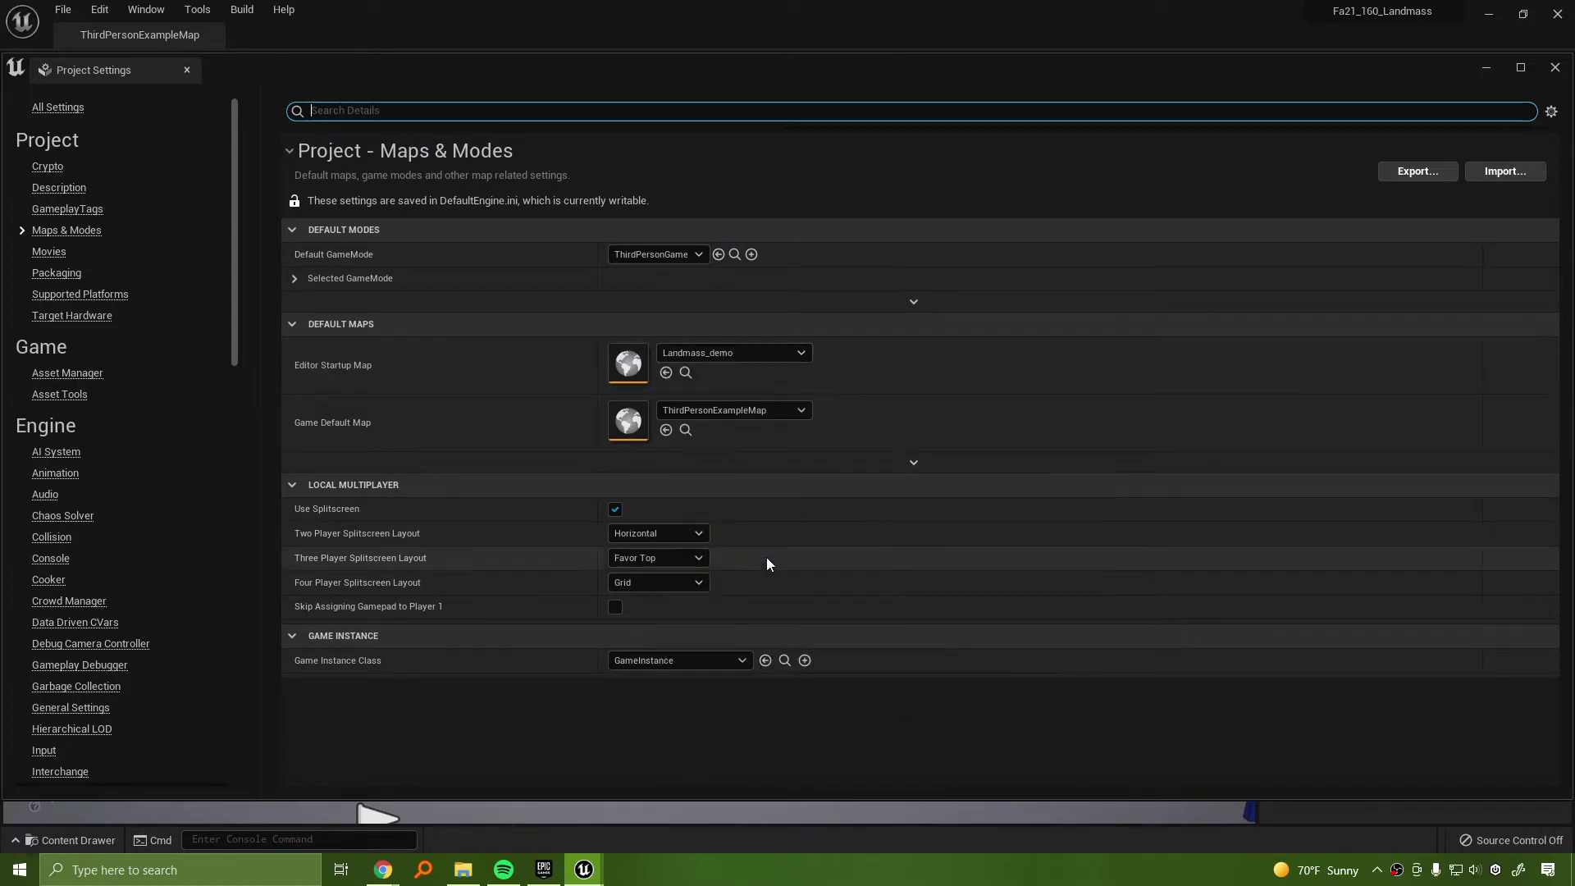
{"action": "left_click", "coordinate": [725, 410]}
{"action": "left_click", "coordinate": [740, 628]}
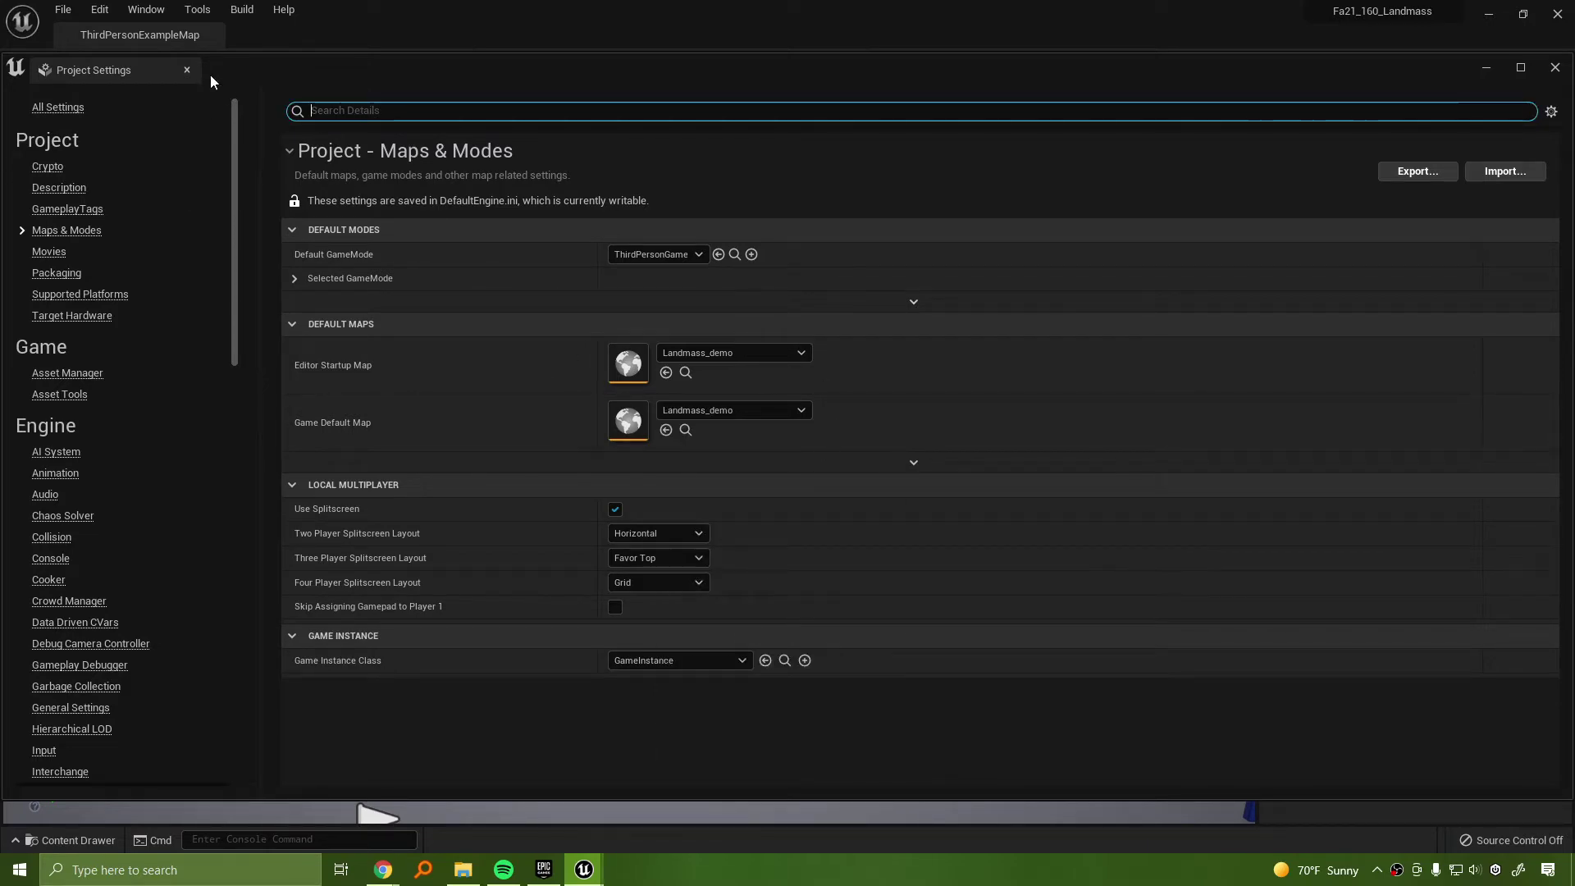
{"action": "left_click", "coordinate": [187, 70]}
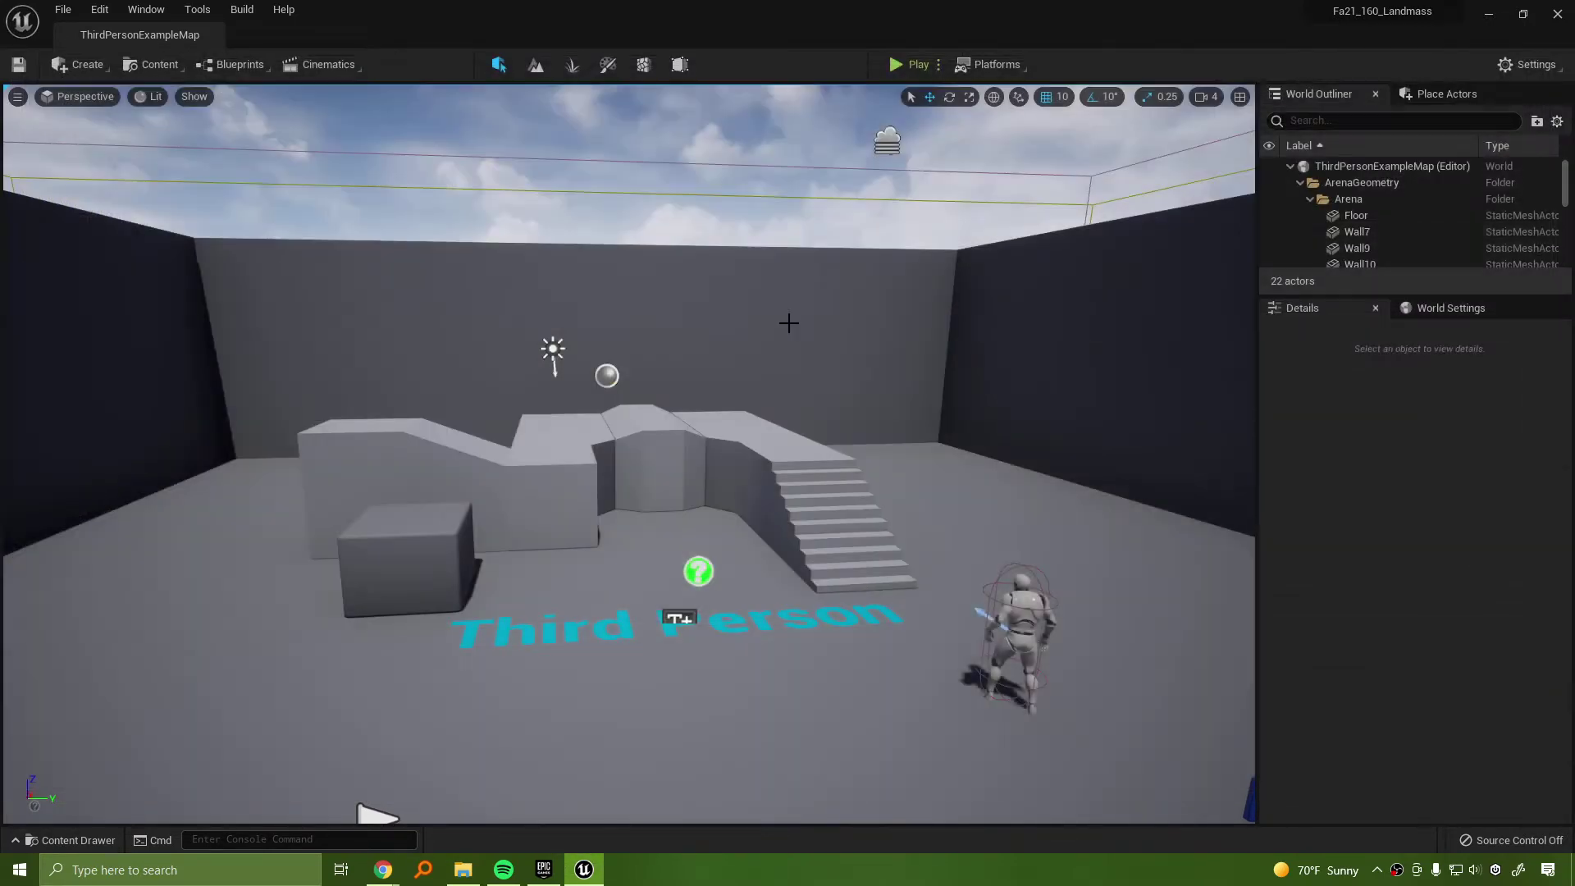
Open the Landmass_demo level from the Maps folder and frame its floor and lights in the viewport
{"action": "left_click", "coordinate": [72, 840]}
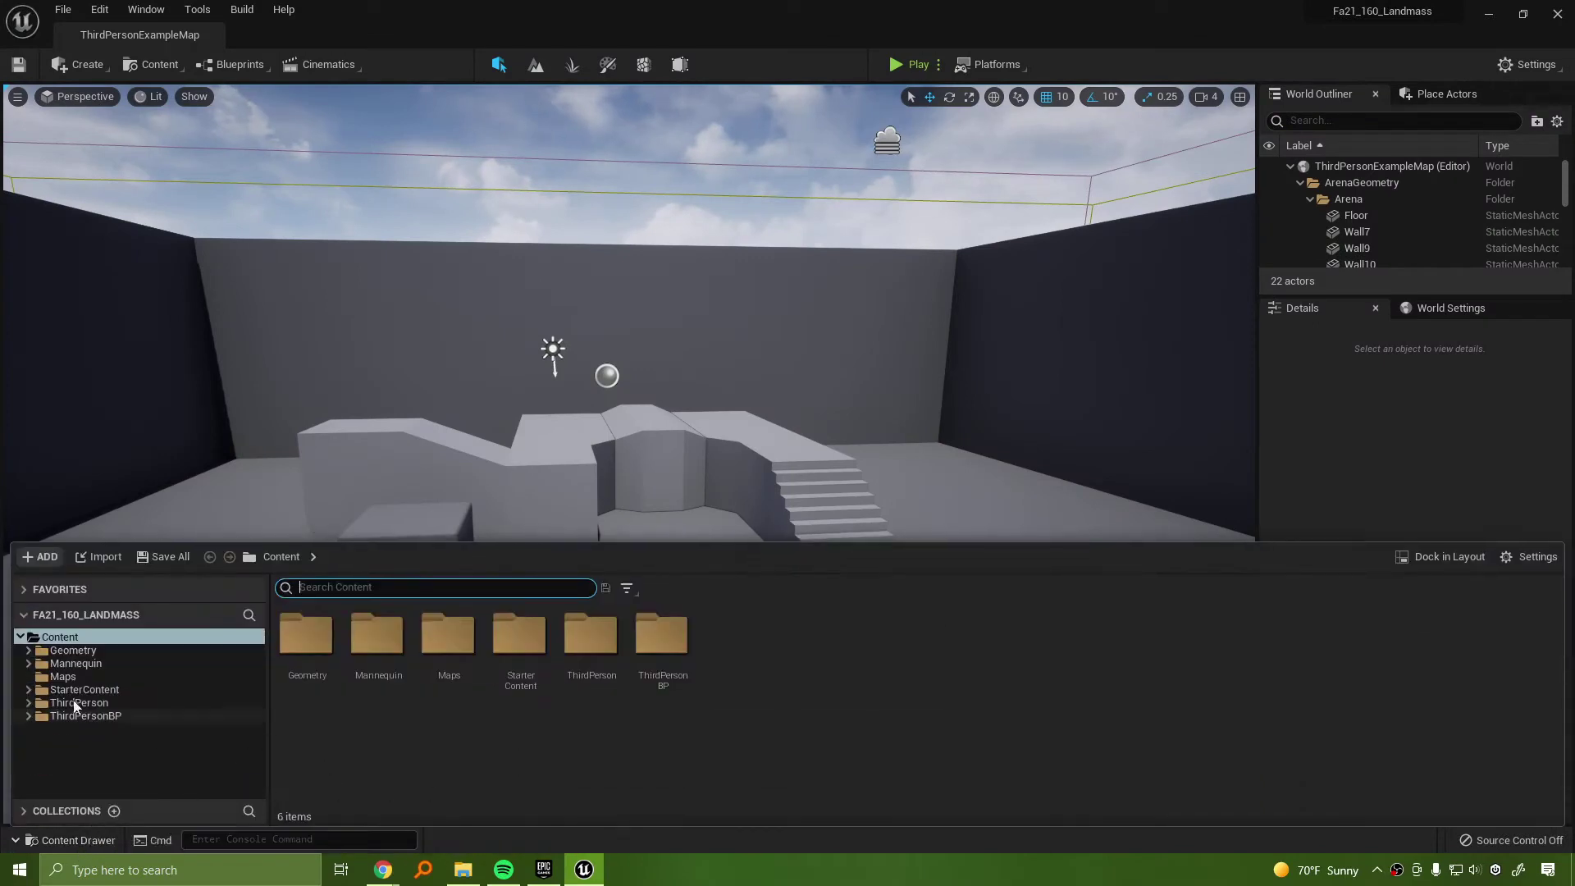
{"action": "left_click", "coordinate": [64, 676]}
{"action": "left_click", "coordinate": [314, 640]}
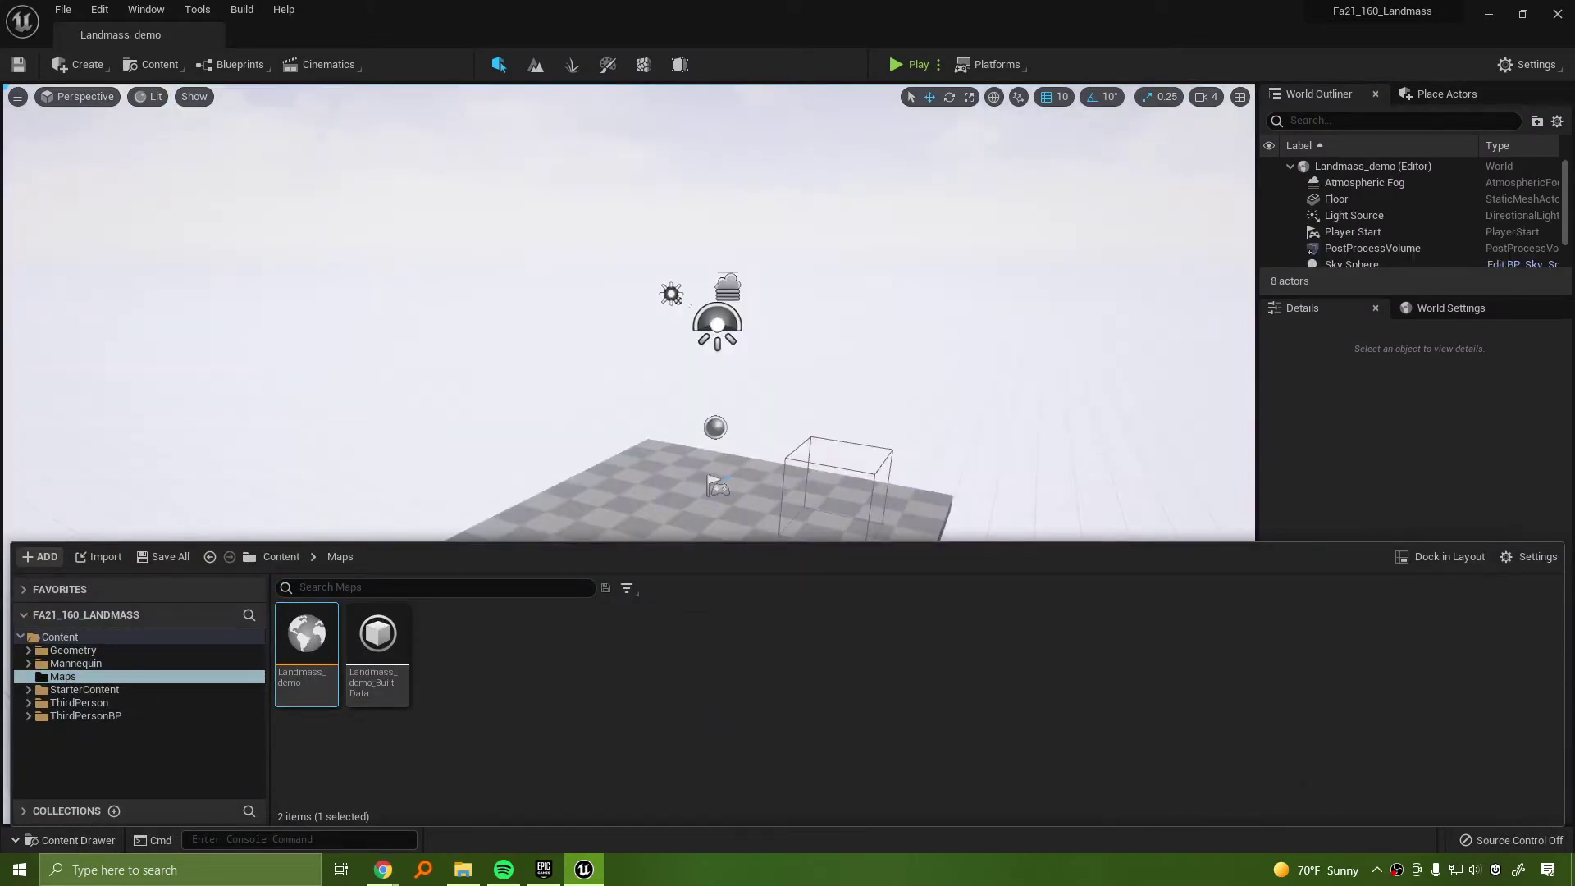
{"action": "right_click_drag", "start_coordinate": [795, 431], "coordinate": [762, 473]}
{"action": "right_click_drag", "start_coordinate": [1076, 351], "coordinate": [1128, 406]}
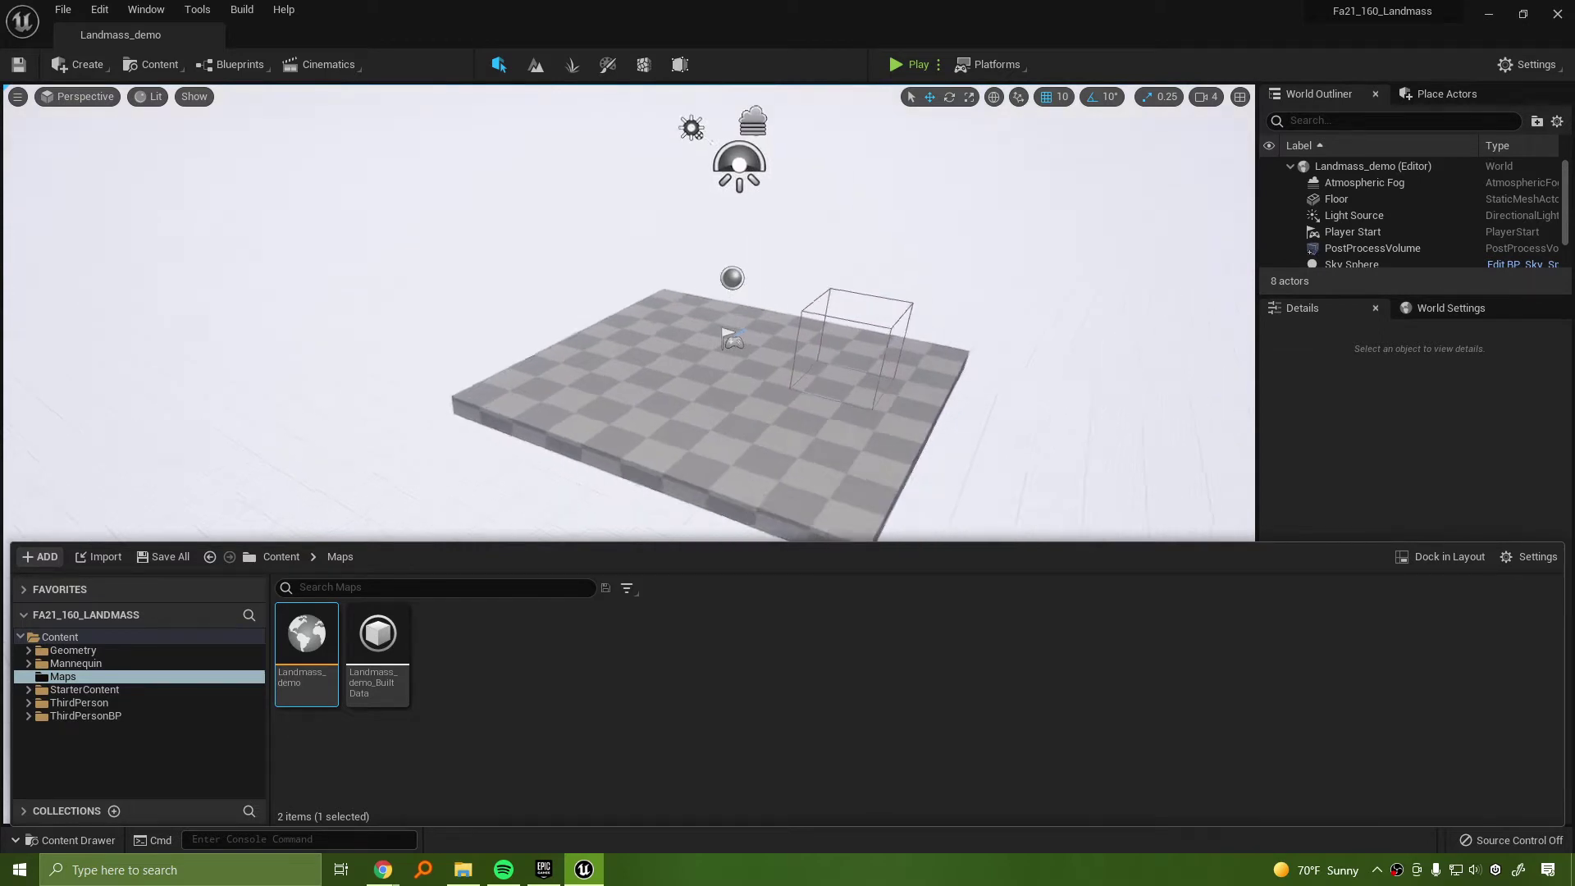
{"action": "scroll", "coordinate": [1075, 351], "scroll_direction": "down", "scroll_amount": 1}
{"action": "right_click_drag", "start_coordinate": [929, 427], "coordinate": [978, 375]}
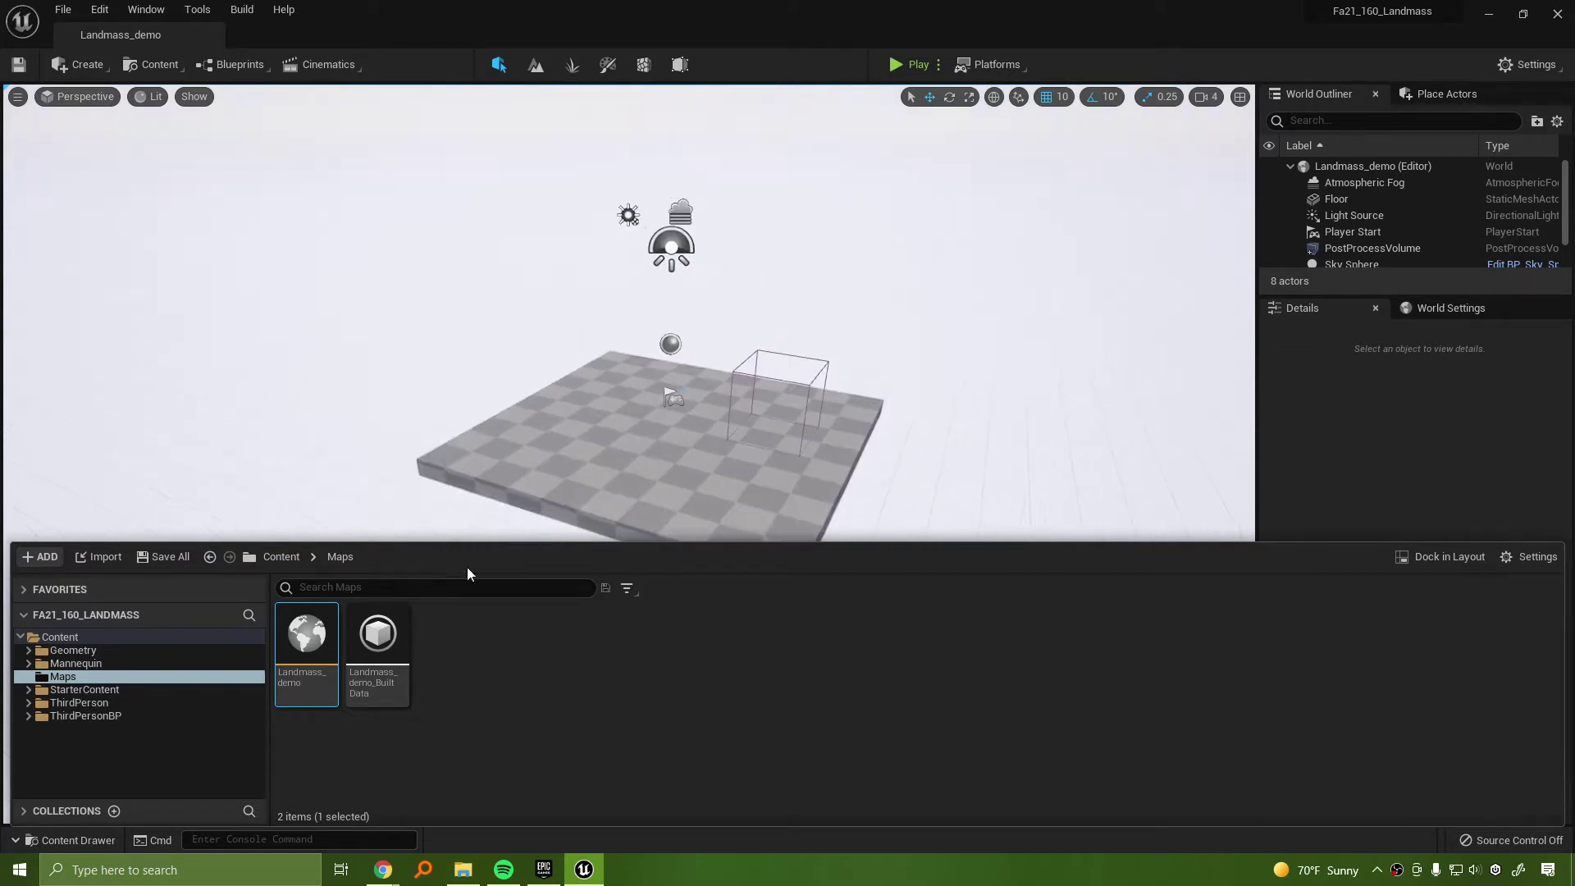
{"action": "left_click", "coordinate": [85, 844]}
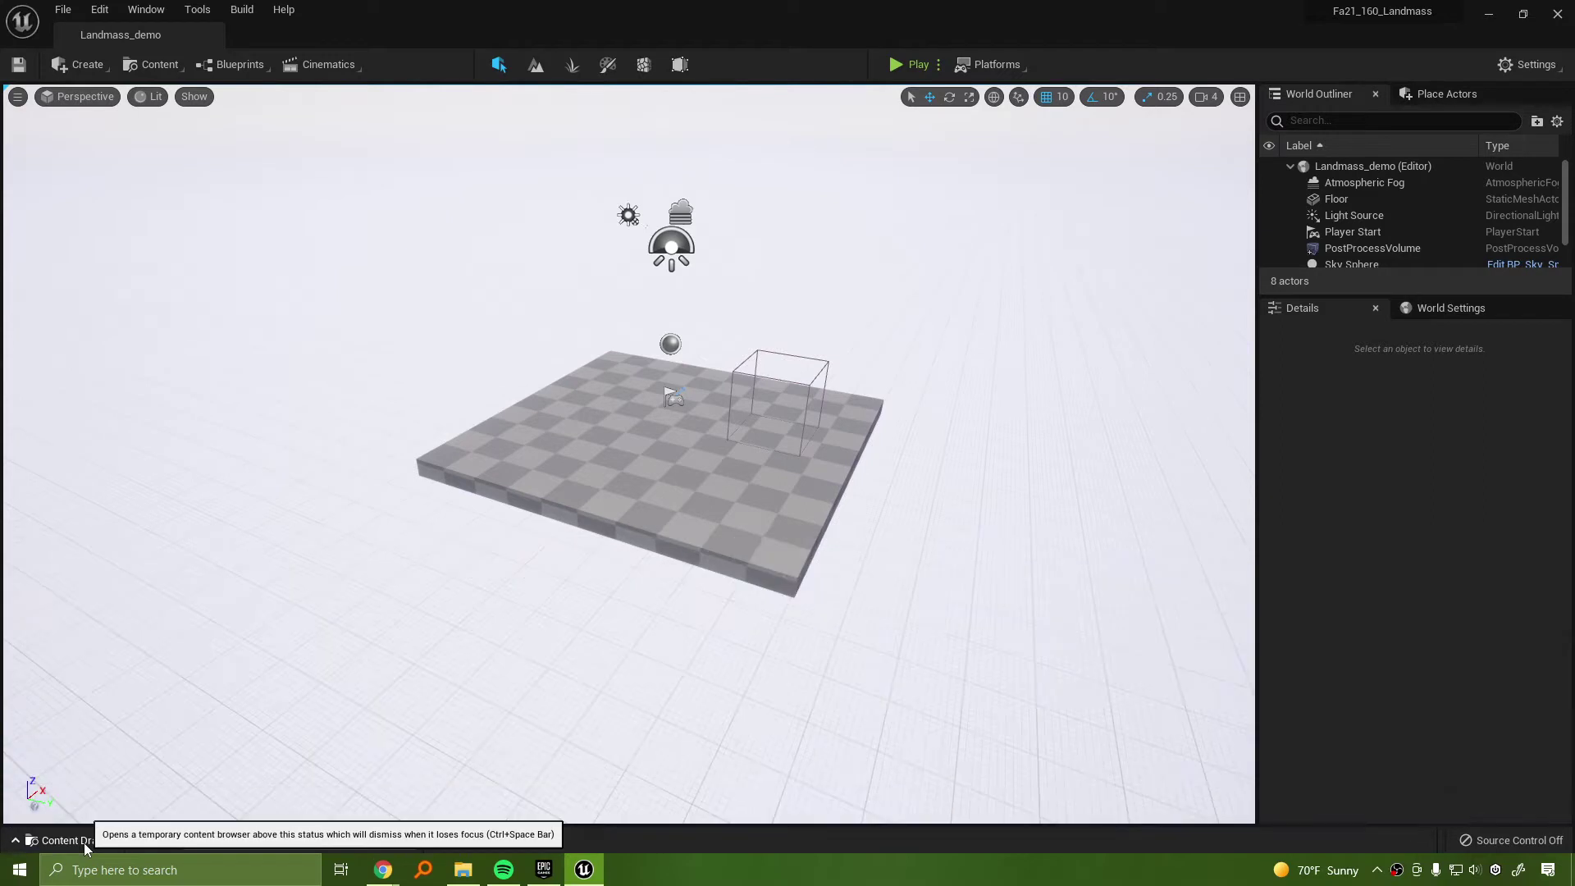
{"action": "left_click", "coordinate": [84, 844]}
{"action": "left_click", "coordinate": [84, 844]}
{"action": "right_click_drag", "start_coordinate": [628, 454], "coordinate": [626, 415]}
{"action": "mouse_move", "coordinate": [877, 333]}
{"action": "right_mouse_down"}
{"action": "mouse_move", "coordinate": [833, 387]}
{"action": "mouse_move", "coordinate": [868, 348]}
{"action": "right_mouse_up"}
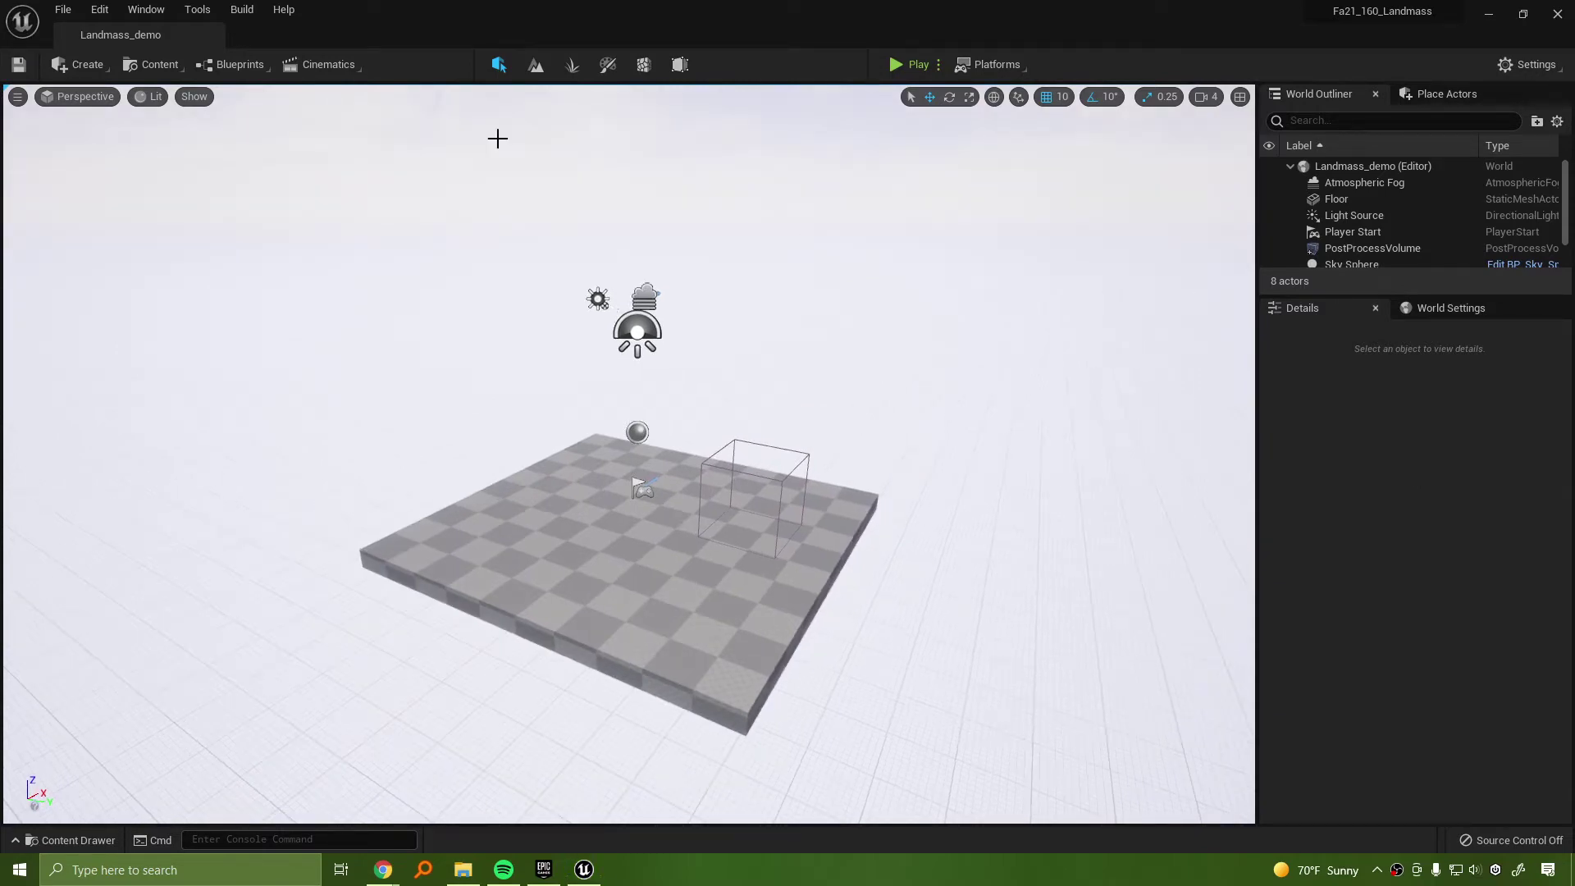
Create a new landscape with Enable Edit Layers switched on, keeping the default size and no material
{"action": "left_click", "coordinate": [535, 66]}
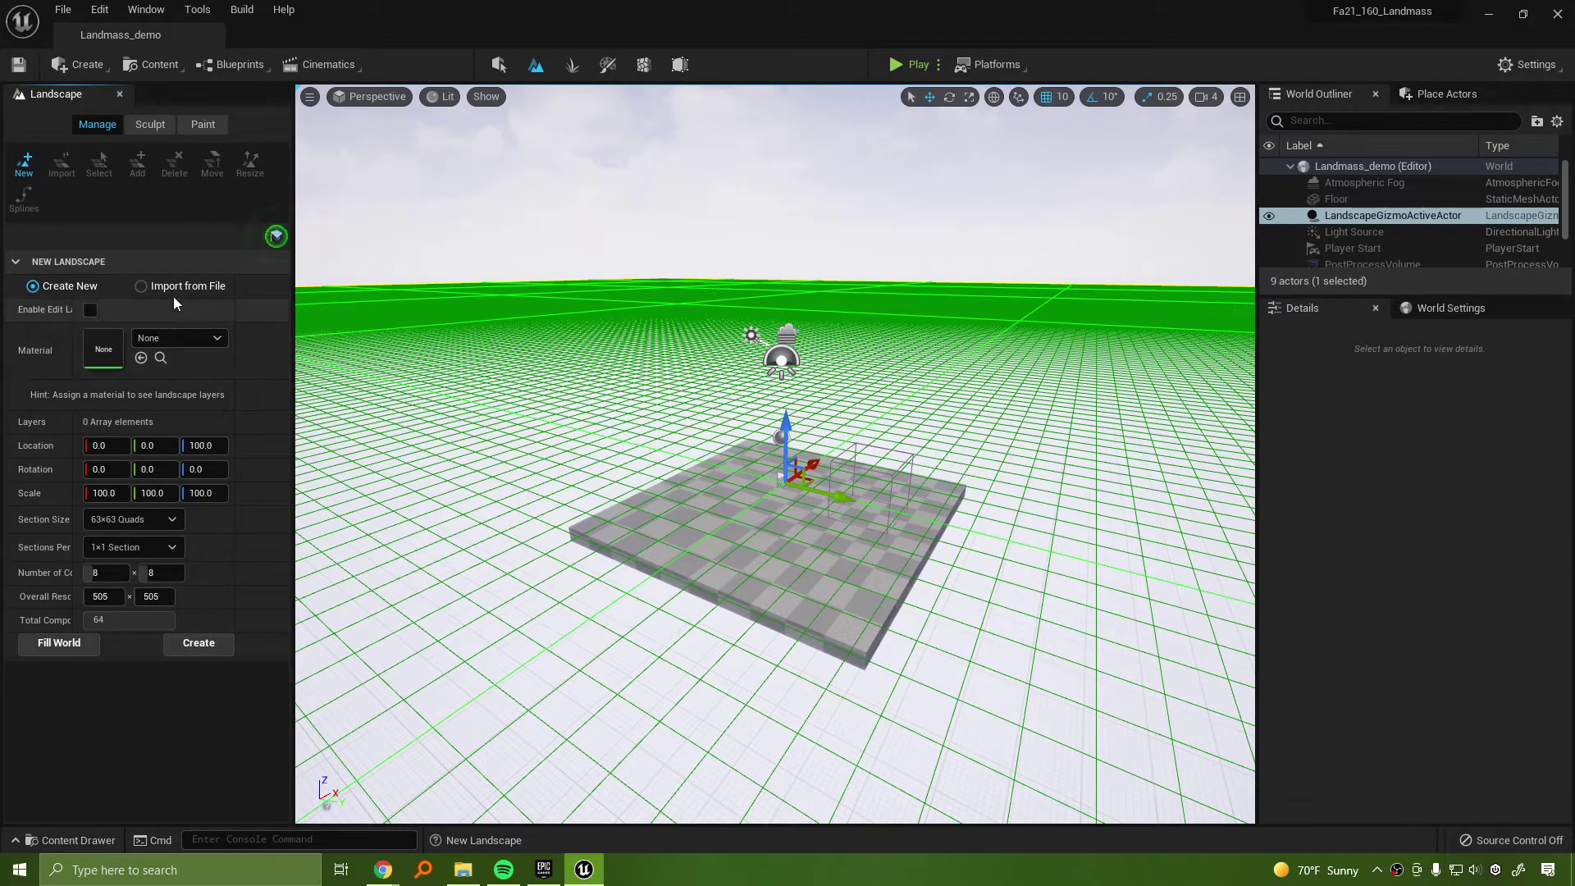
{"action": "left_click_drag", "start_coordinate": [73, 319], "coordinate": [102, 319]}
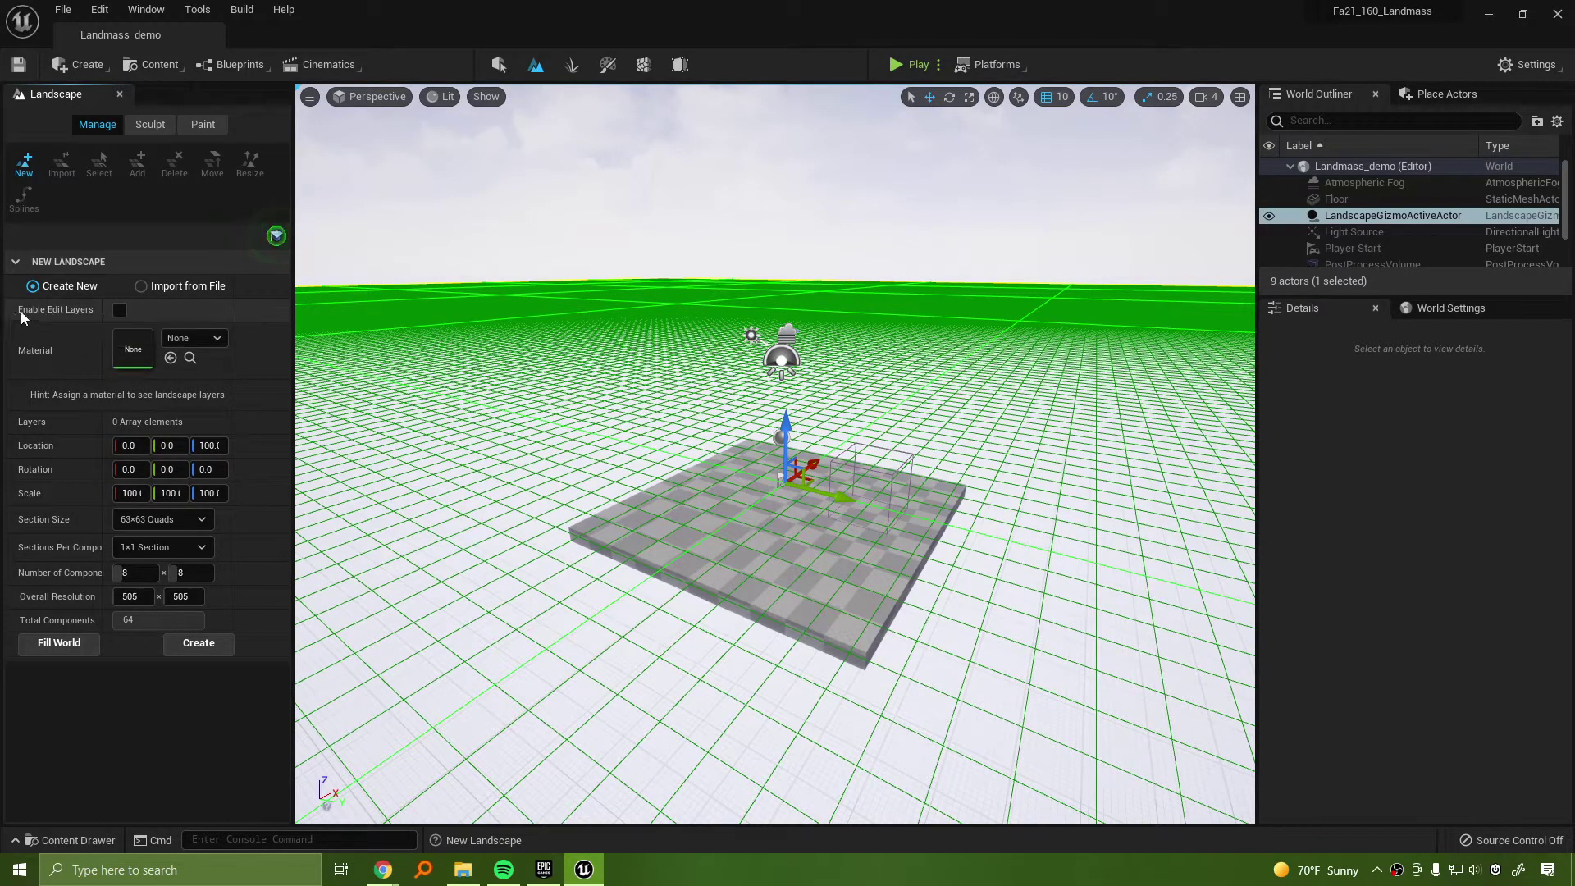
{"action": "left_click", "coordinate": [119, 311]}
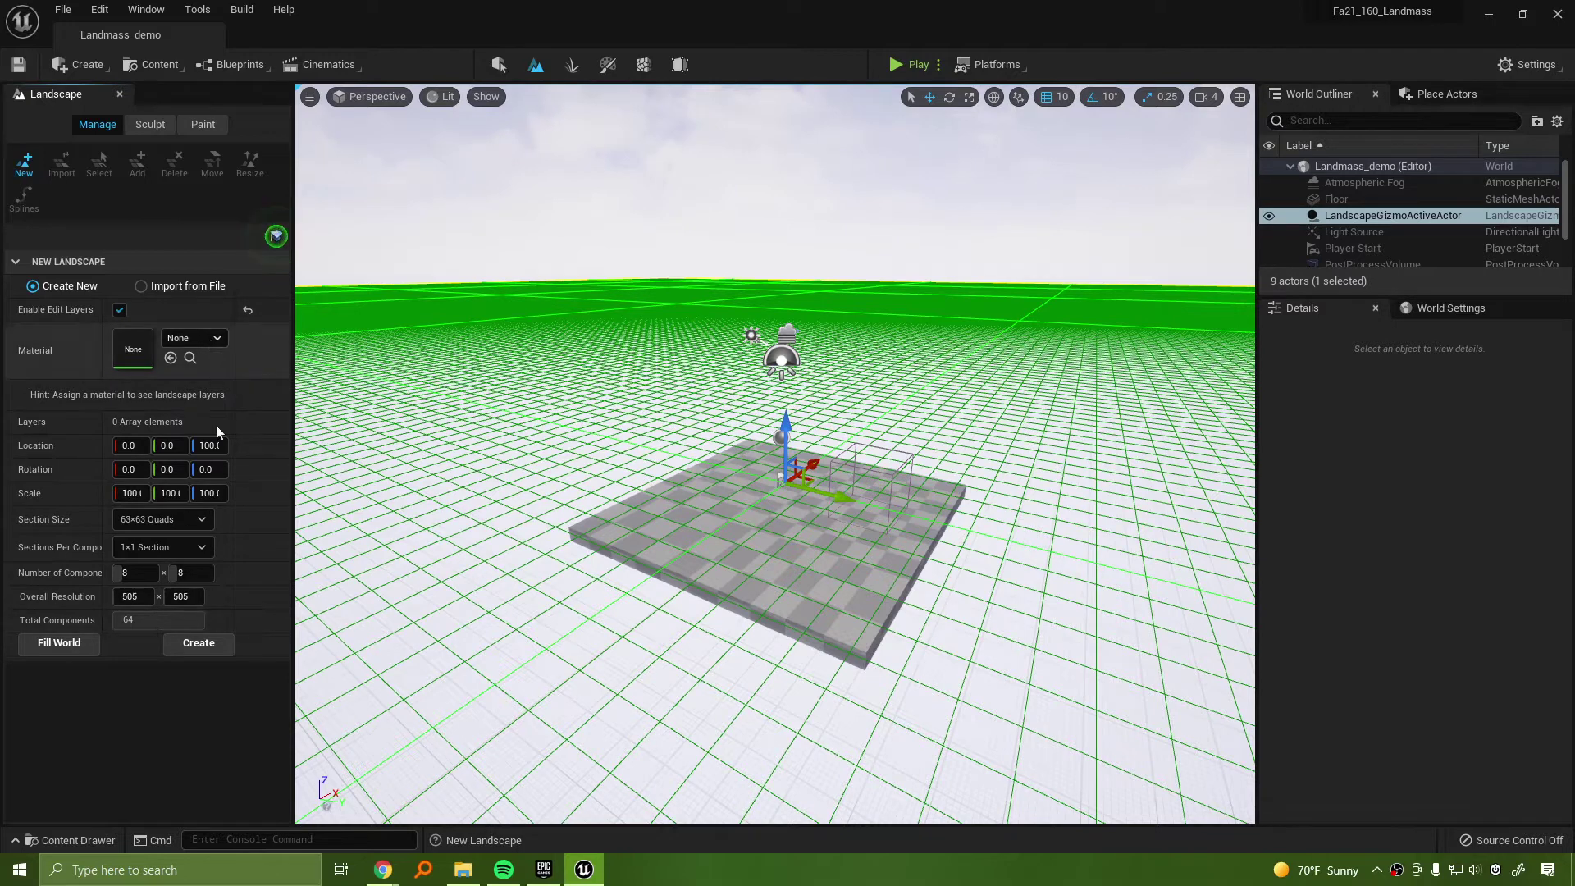
{"action": "left_click", "coordinate": [199, 643]}
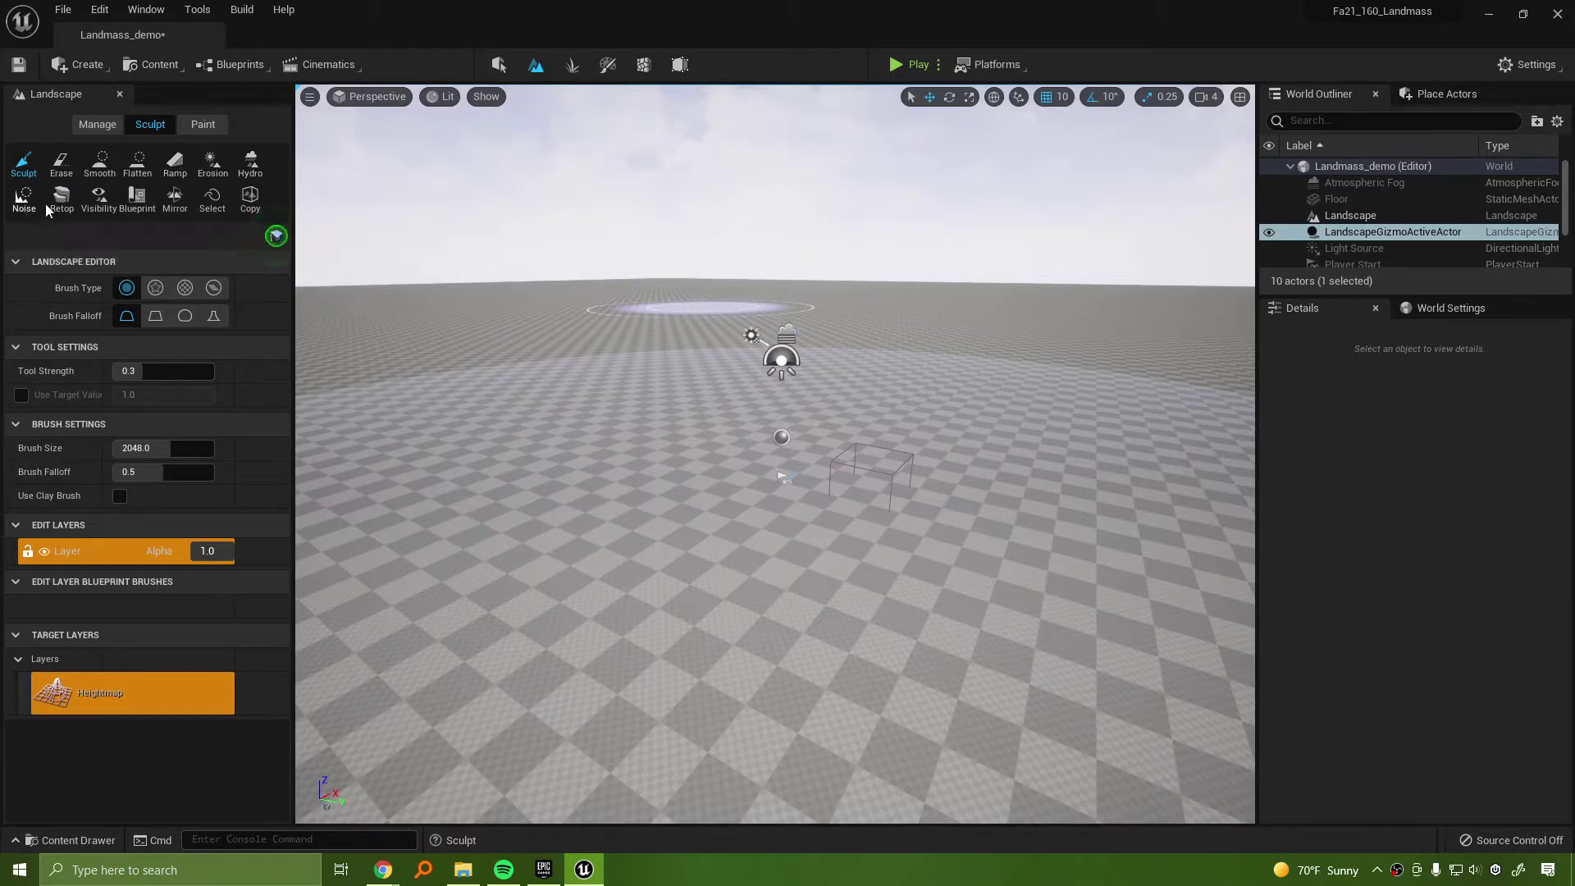
Activate the landscape's Blueprint sculpt tool, widen the Landscape panel and look through the available Blueprint brushes without choosing one
{"action": "left_click", "coordinate": [137, 201]}
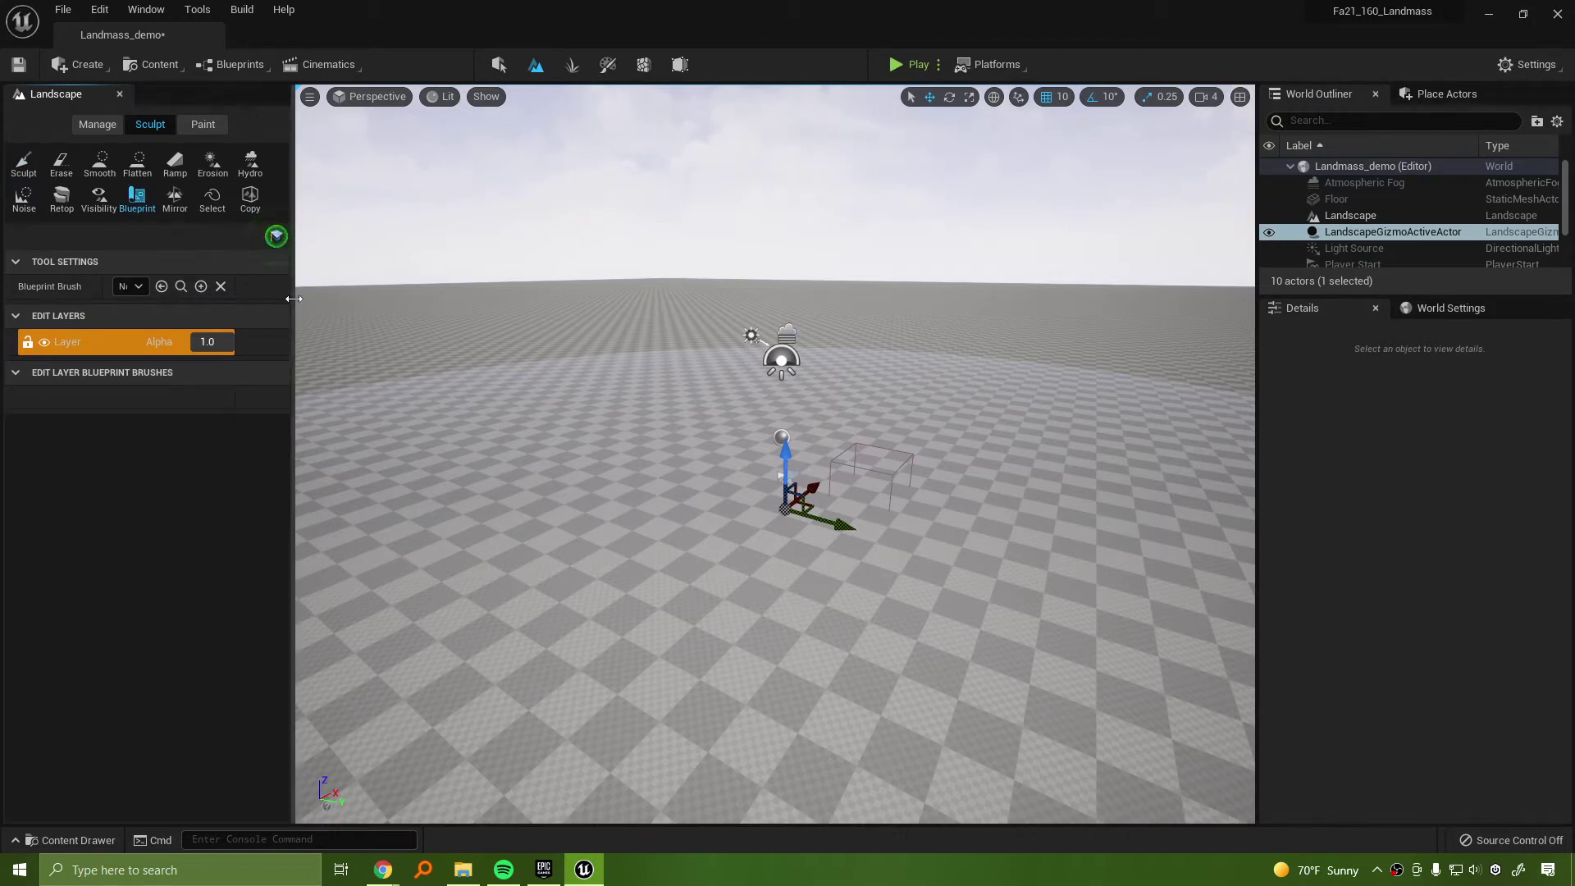
{"action": "left_click_drag", "start_coordinate": [294, 296], "coordinate": [388, 296]}
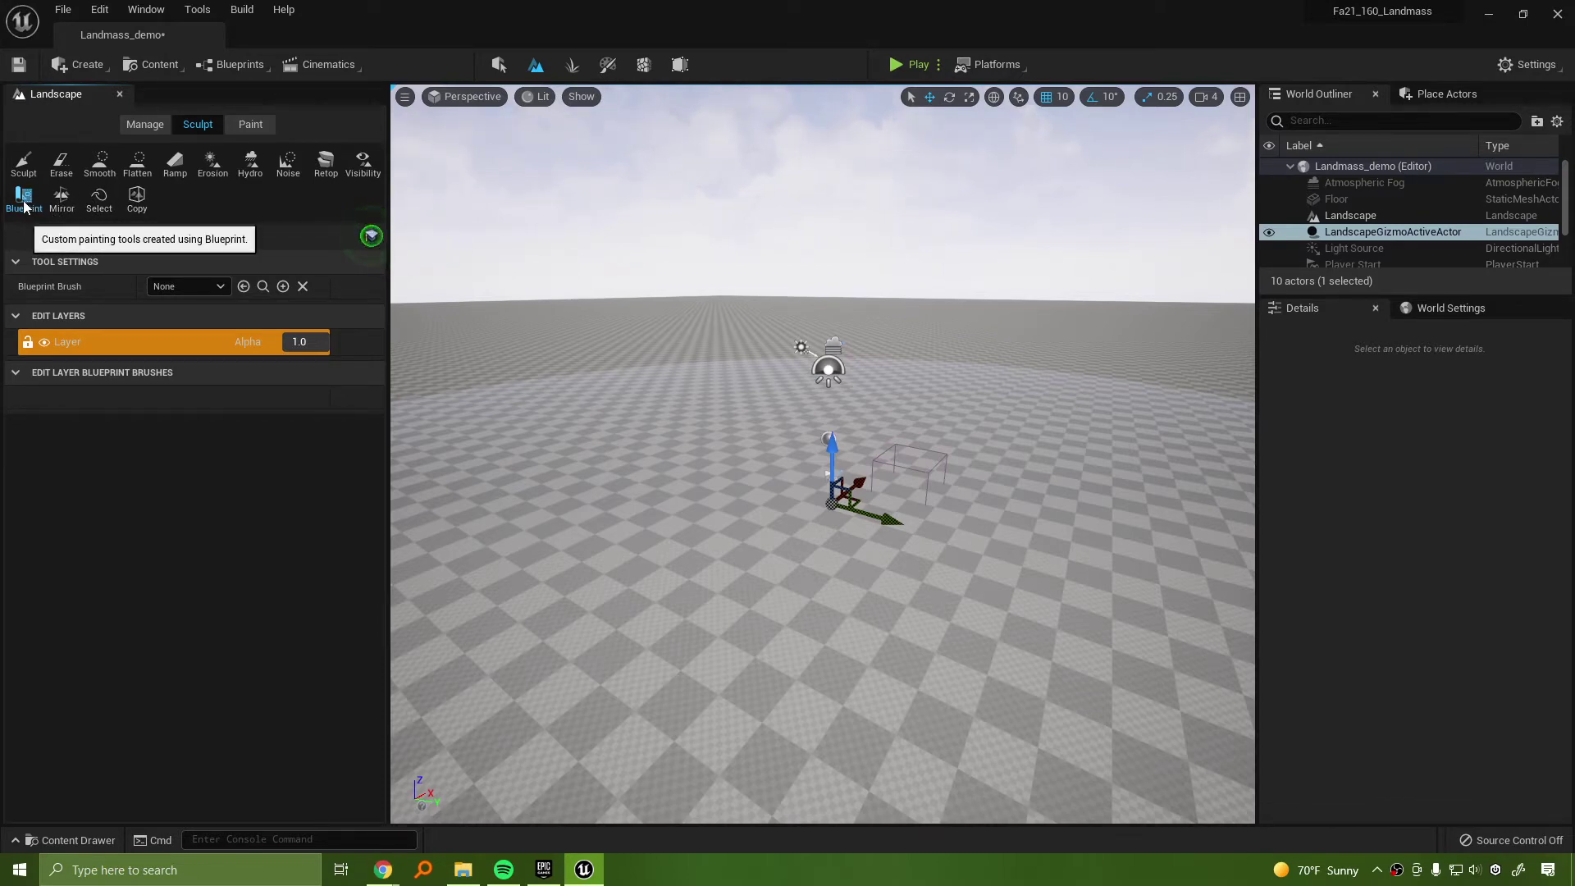
{"action": "left_click", "coordinate": [200, 286]}
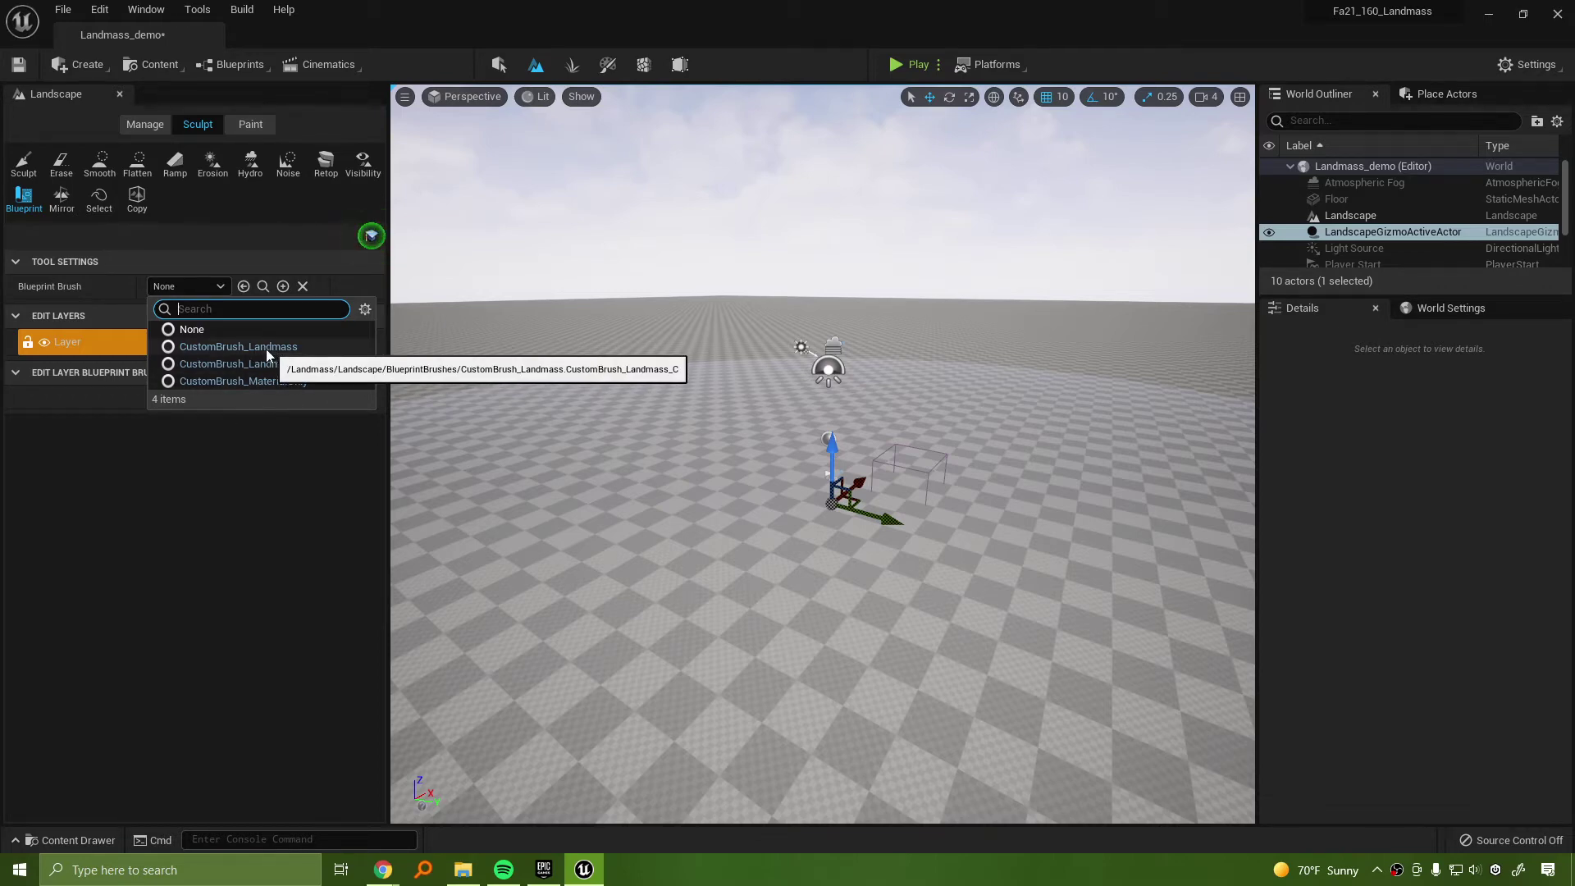
{"action": "left_click", "coordinate": [267, 558]}
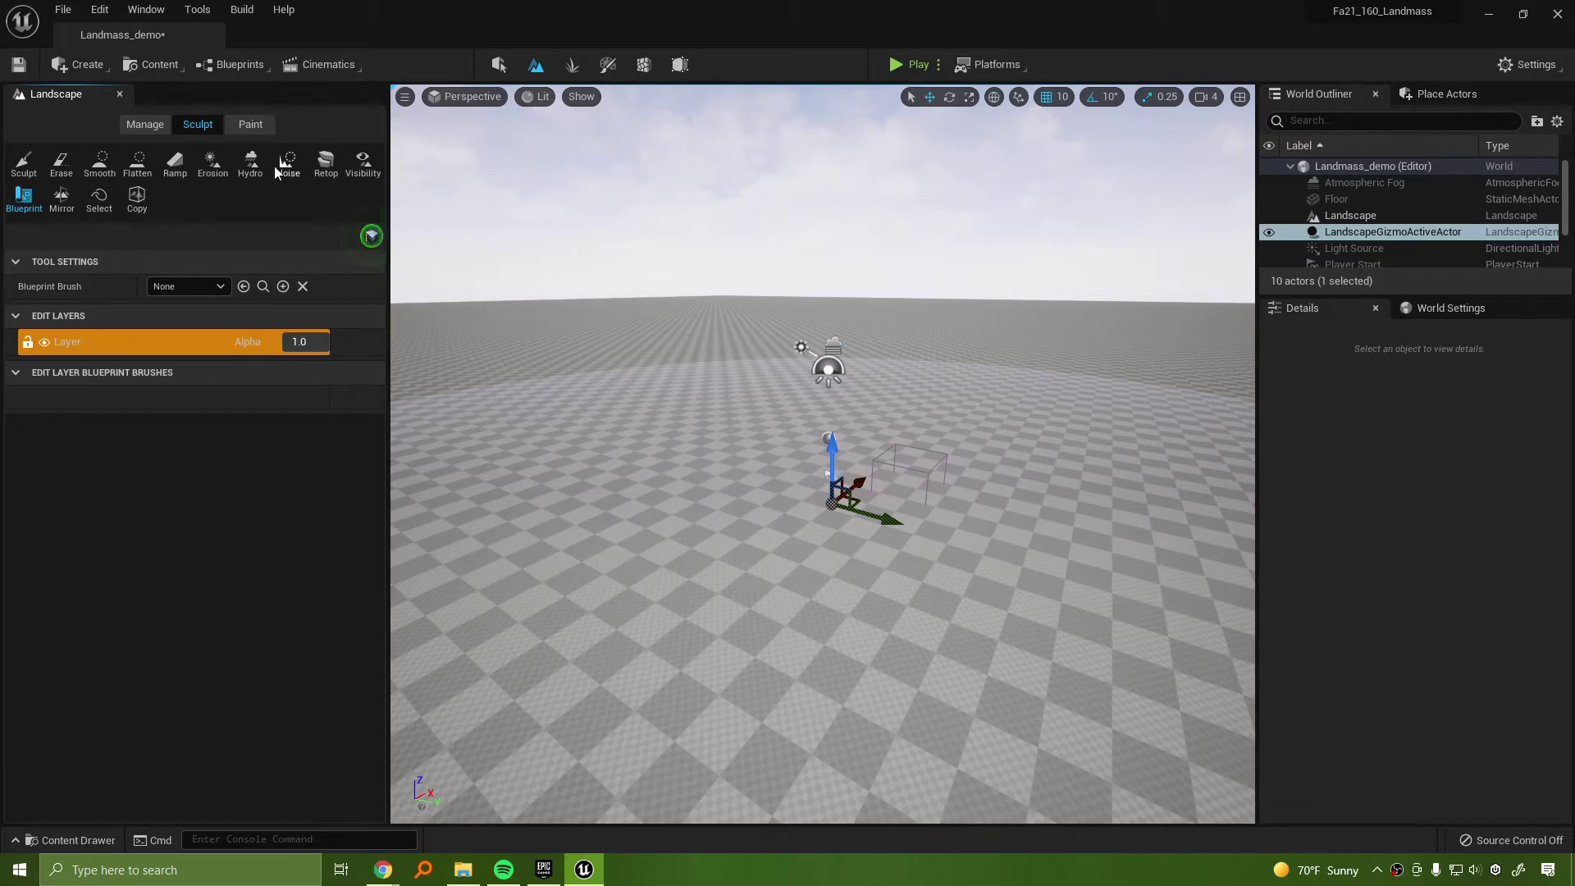
Leave landscape editing for selection mode and delete the SphereReflectionCapture actor from the level
{"action": "left_click", "coordinate": [151, 126]}
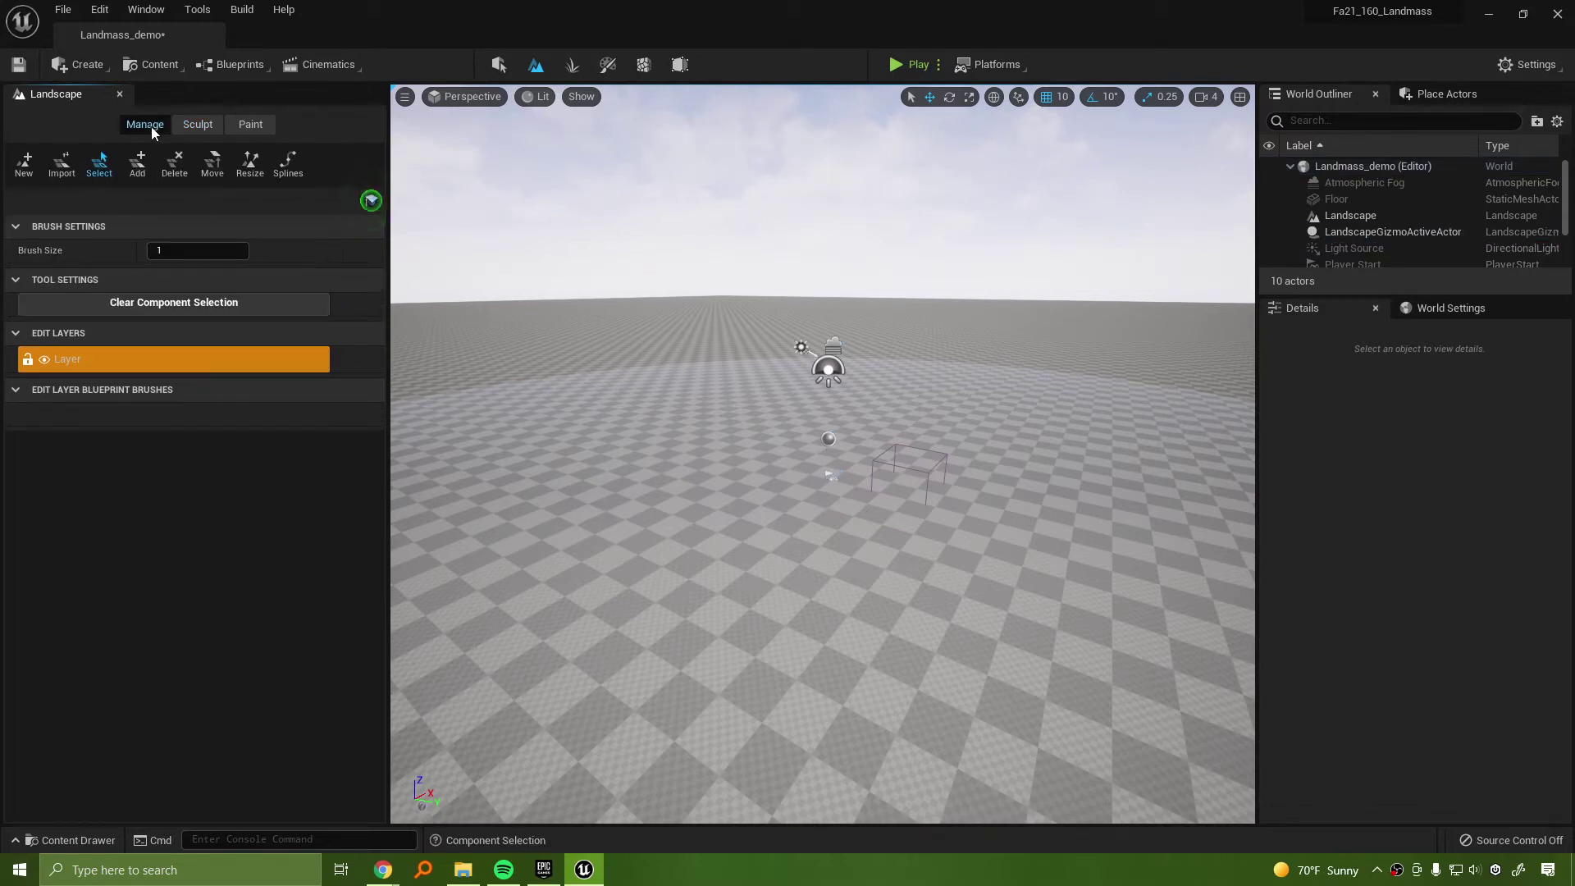
{"action": "right_click_drag", "start_coordinate": [441, 215], "coordinate": [500, 438]}
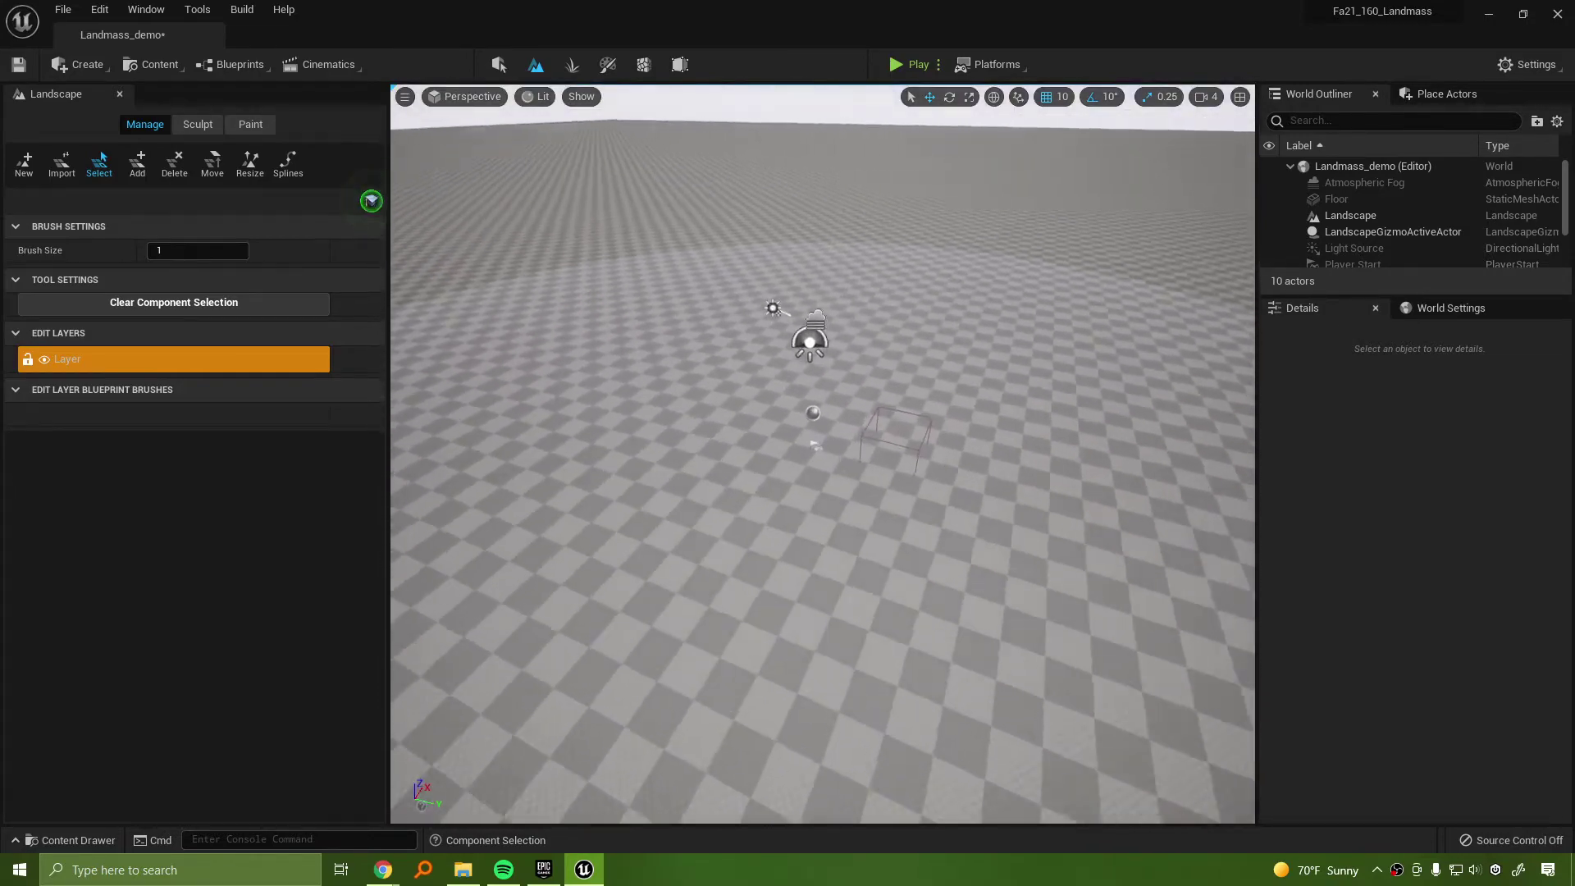
{"action": "right_click_drag", "start_coordinate": [703, 306], "coordinate": [703, 316]}
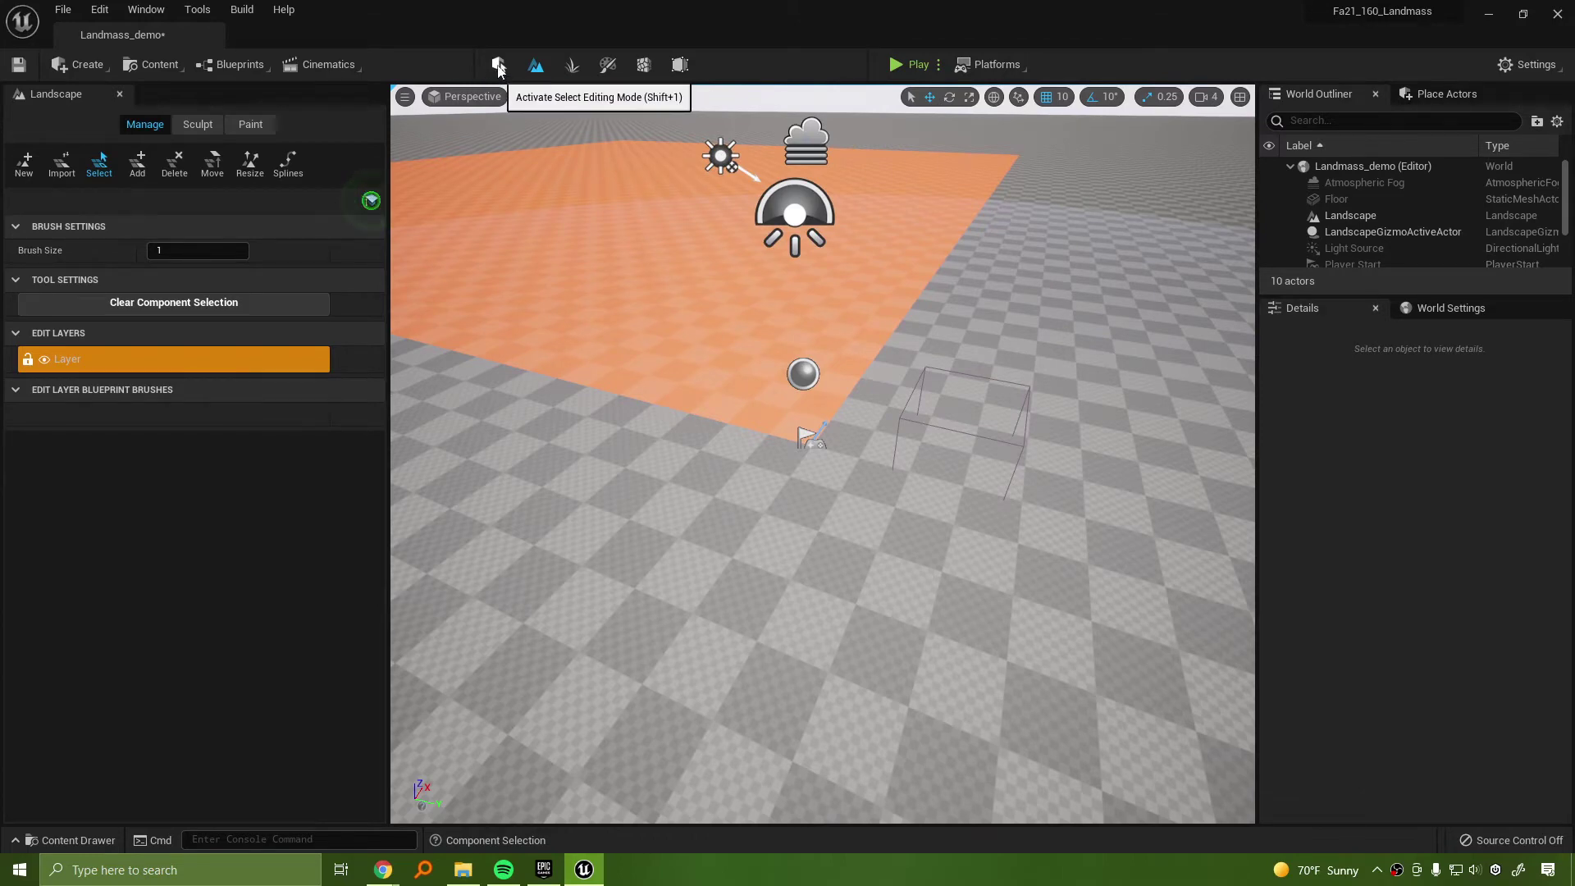
{"action": "left_click", "coordinate": [498, 65]}
{"action": "left_click", "coordinate": [617, 349]}
{"action": "right_click_drag", "start_coordinate": [900, 348], "coordinate": [851, 299]}
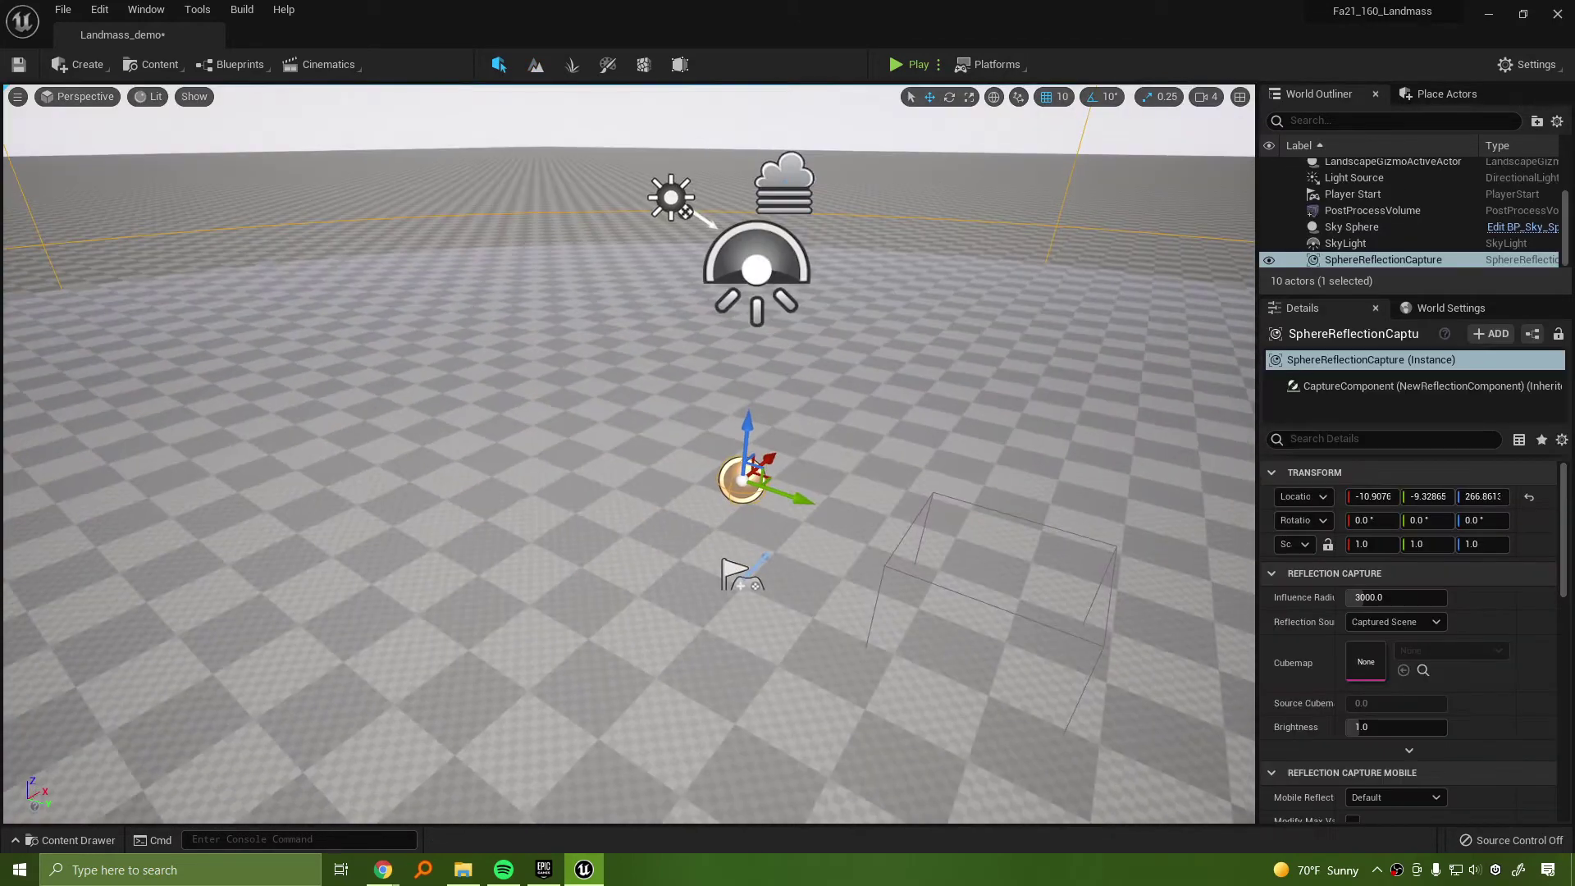
{"action": "key", "text": "Delete"}
{"action": "right_click_drag", "start_coordinate": [937, 363], "coordinate": [962, 347]}
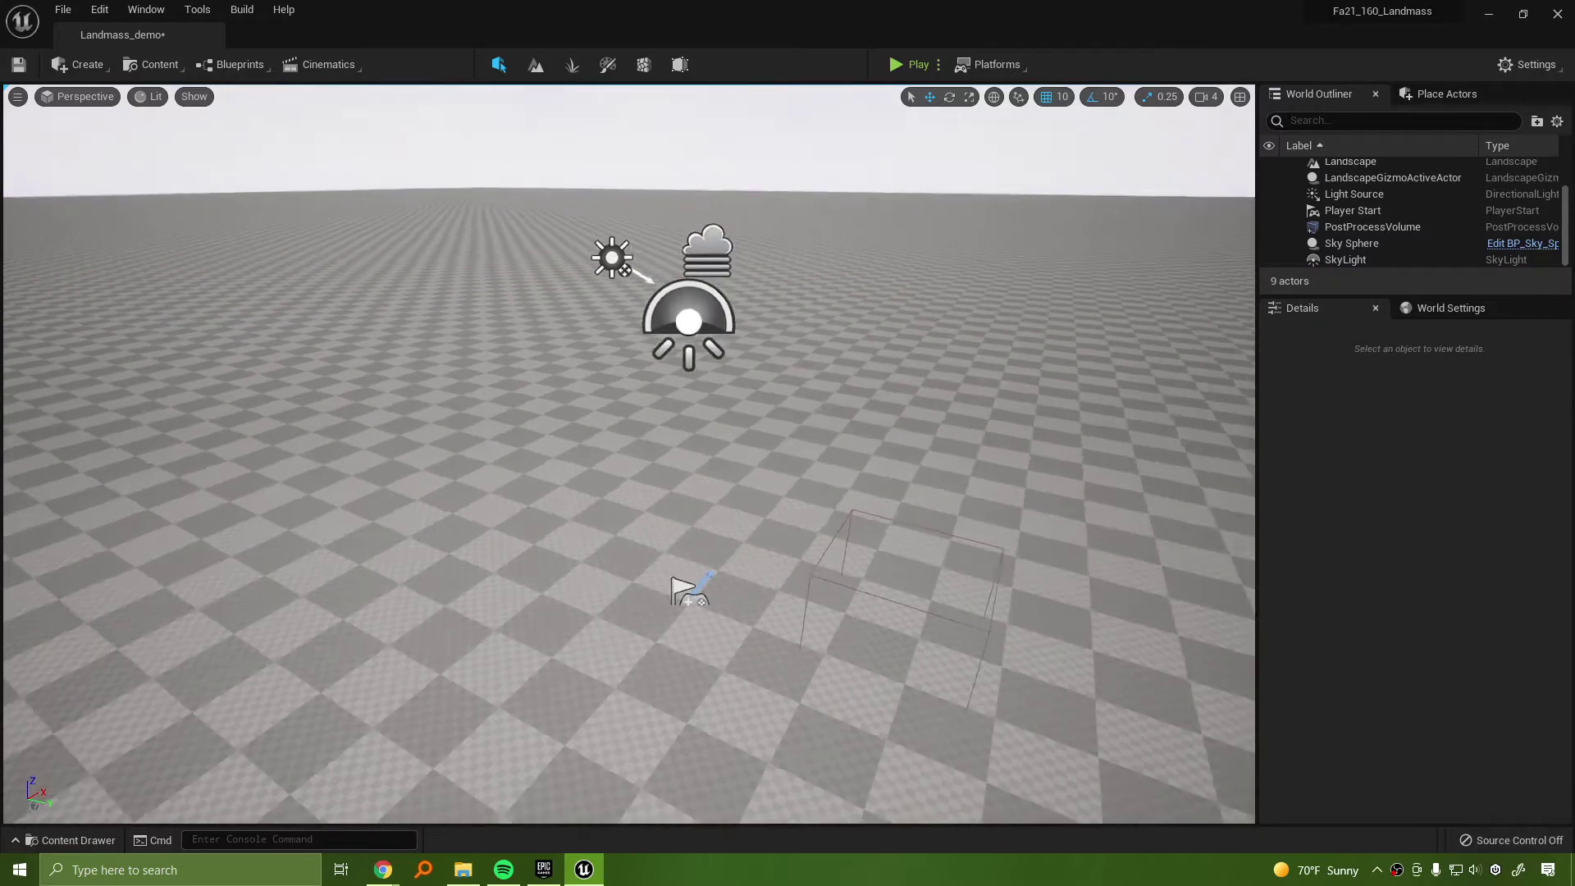
{"action": "scroll", "coordinate": [936, 362], "scroll_direction": "down", "scroll_amount": 3}
Return to landscape sculpting with the Blueprint tool and frame a wide view of the landscape out to its far edge
{"action": "key", "text": "shift+2"}
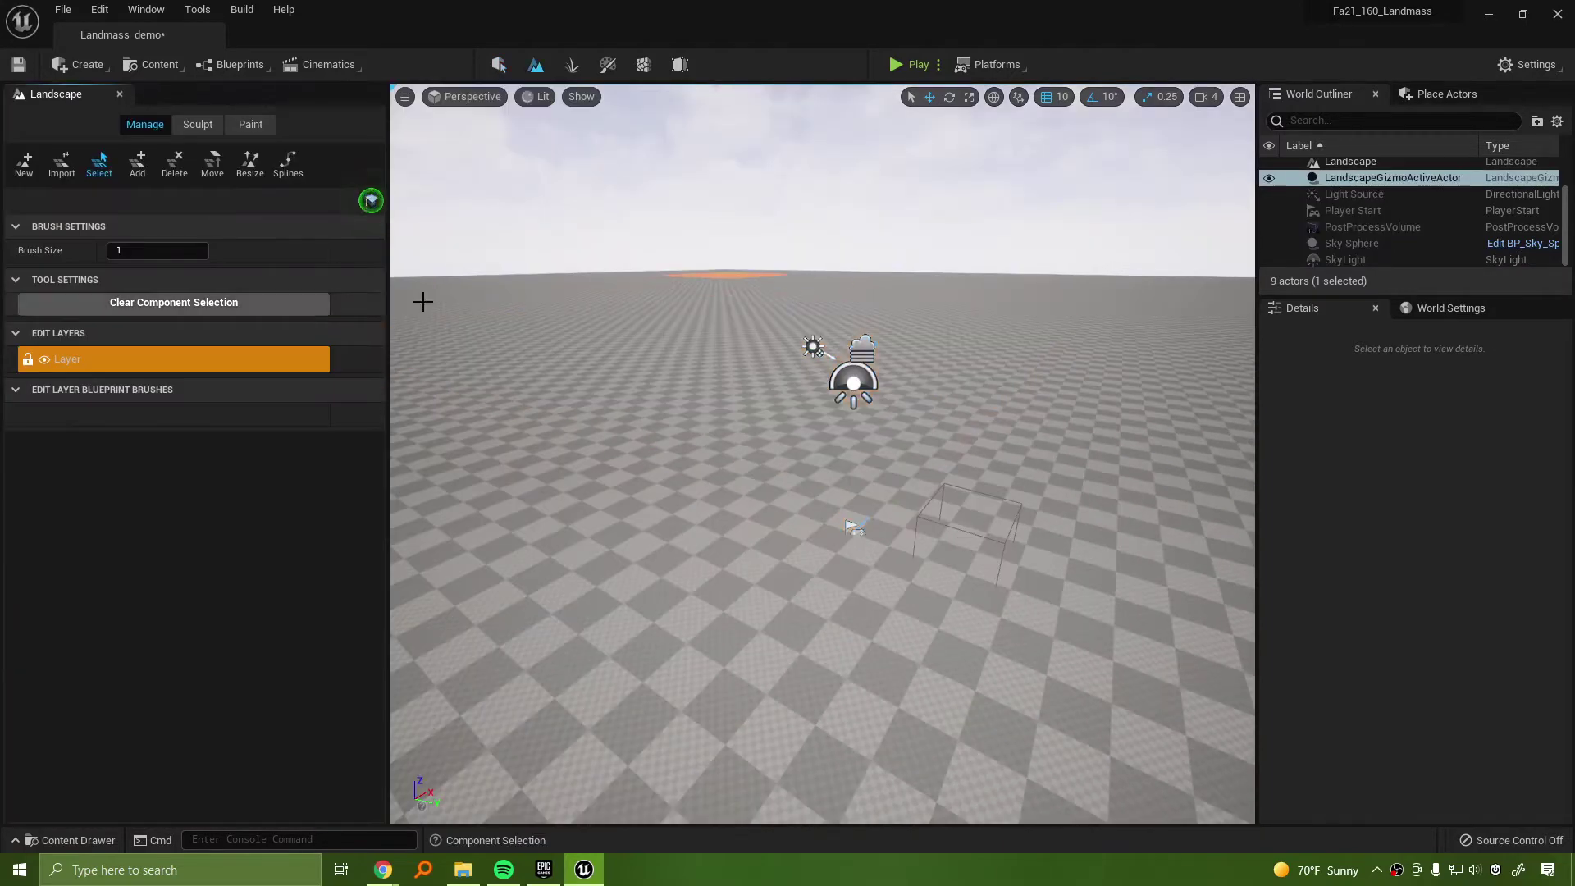
{"action": "left_click", "coordinate": [190, 130]}
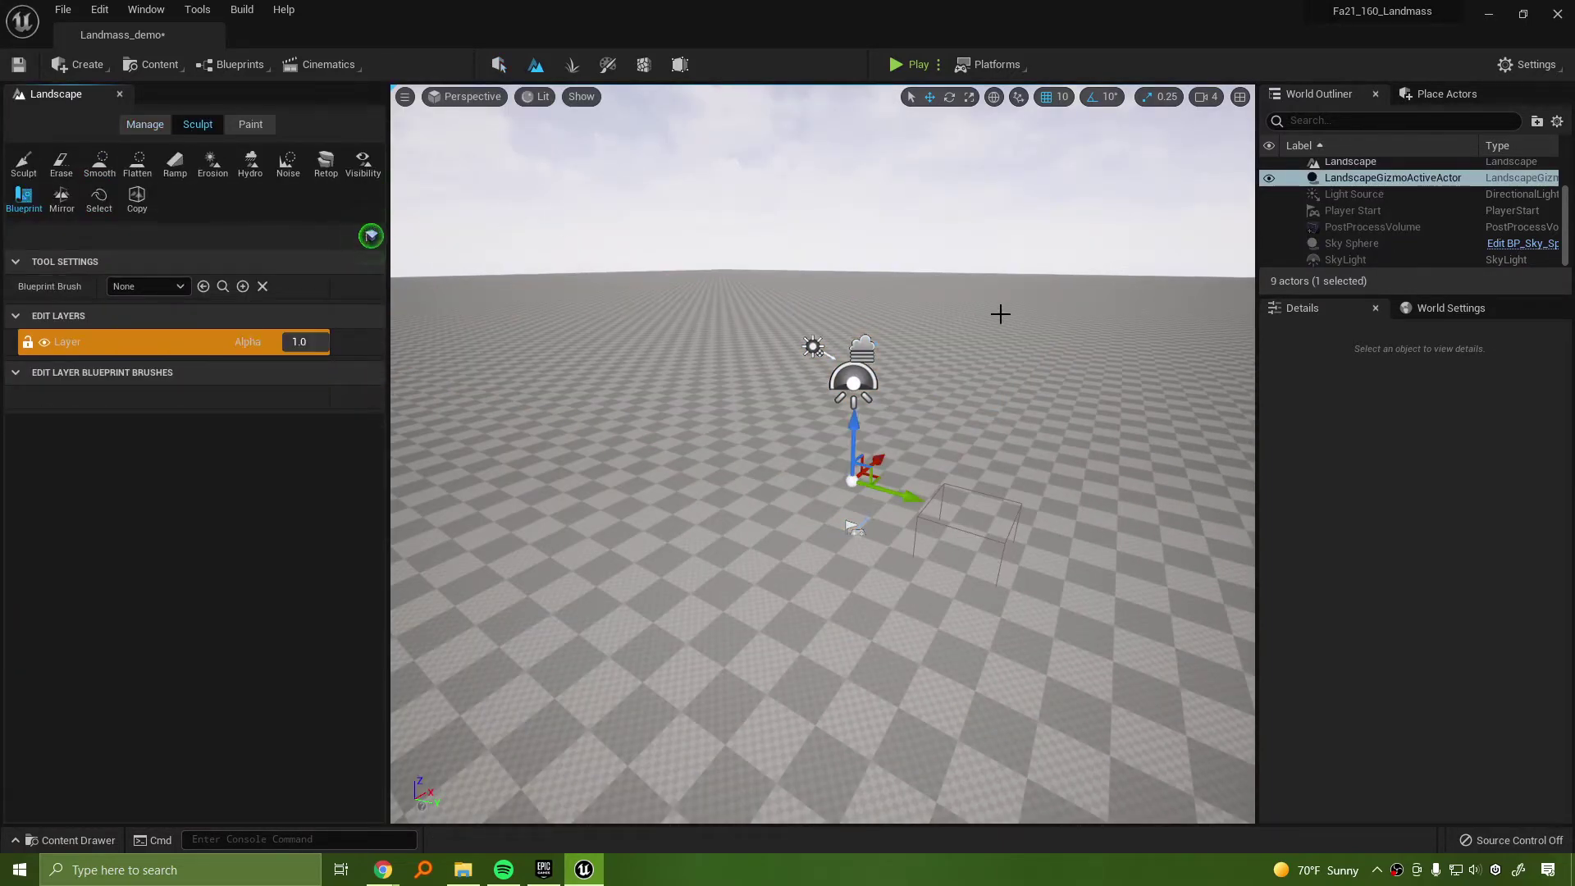
{"action": "mouse_move", "coordinate": [833, 313]}
{"action": "right_mouse_down"}
{"action": "mouse_move", "coordinate": [833, 361]}
{"action": "mouse_move", "coordinate": [833, 300]}
{"action": "mouse_move", "coordinate": [931, 291]}
{"action": "mouse_move", "coordinate": [876, 274]}
{"action": "mouse_move", "coordinate": [837, 305]}
{"action": "right_mouse_up"}
{"action": "key", "text": "s"}
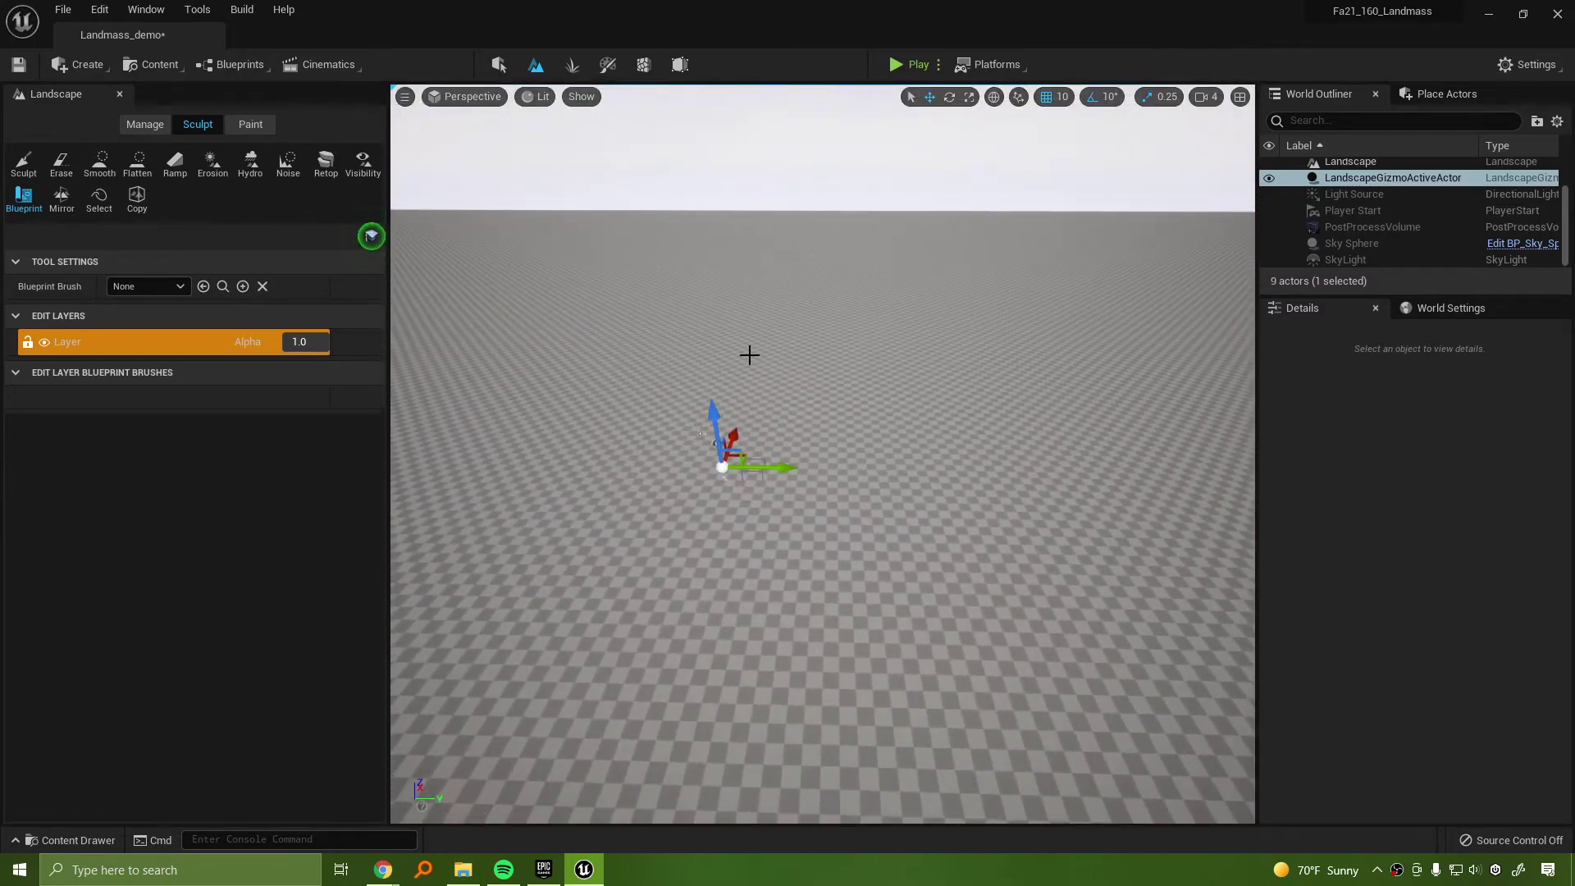
{"action": "mouse_move", "coordinate": [888, 366]}
{"action": "right_mouse_down"}
{"action": "mouse_move", "coordinate": [837, 389]}
{"action": "mouse_move", "coordinate": [840, 344]}
{"action": "mouse_move", "coordinate": [862, 369]}
{"action": "mouse_move", "coordinate": [886, 366]}
{"action": "right_mouse_up"}
{"action": "key", "text": "s"}
{"action": "left_click", "coordinate": [1017, 344]}
{"action": "right_click_drag", "start_coordinate": [956, 438], "coordinate": [961, 365]}
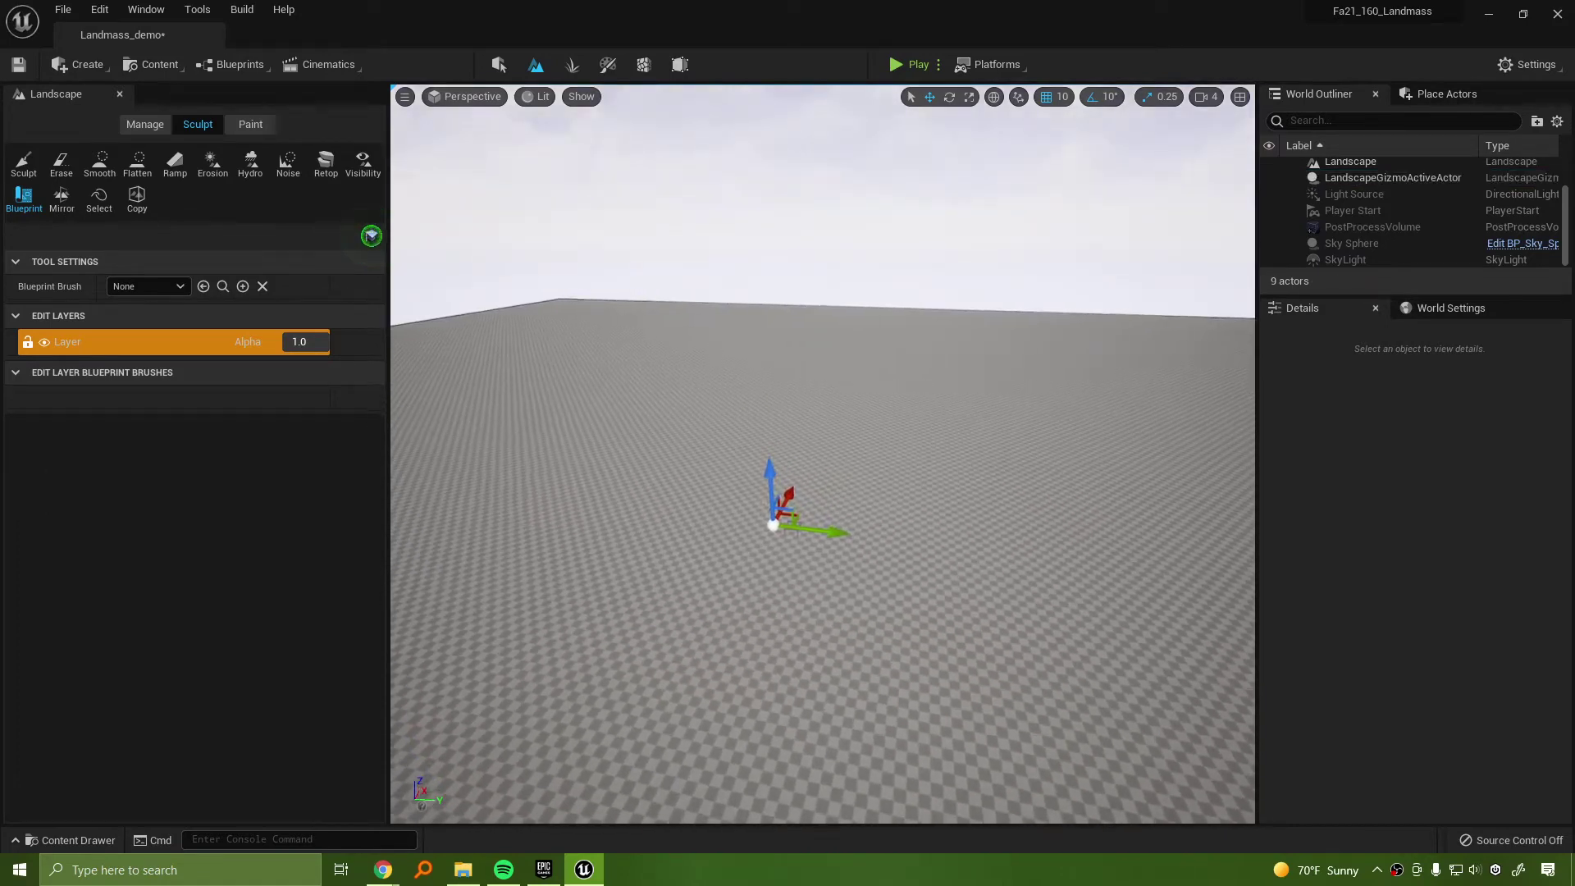
{"action": "right_click_drag", "start_coordinate": [890, 414], "coordinate": [890, 417]}
Open Quixel Bridge and show its Surfaces categories
{"action": "left_click", "coordinate": [230, 70]}
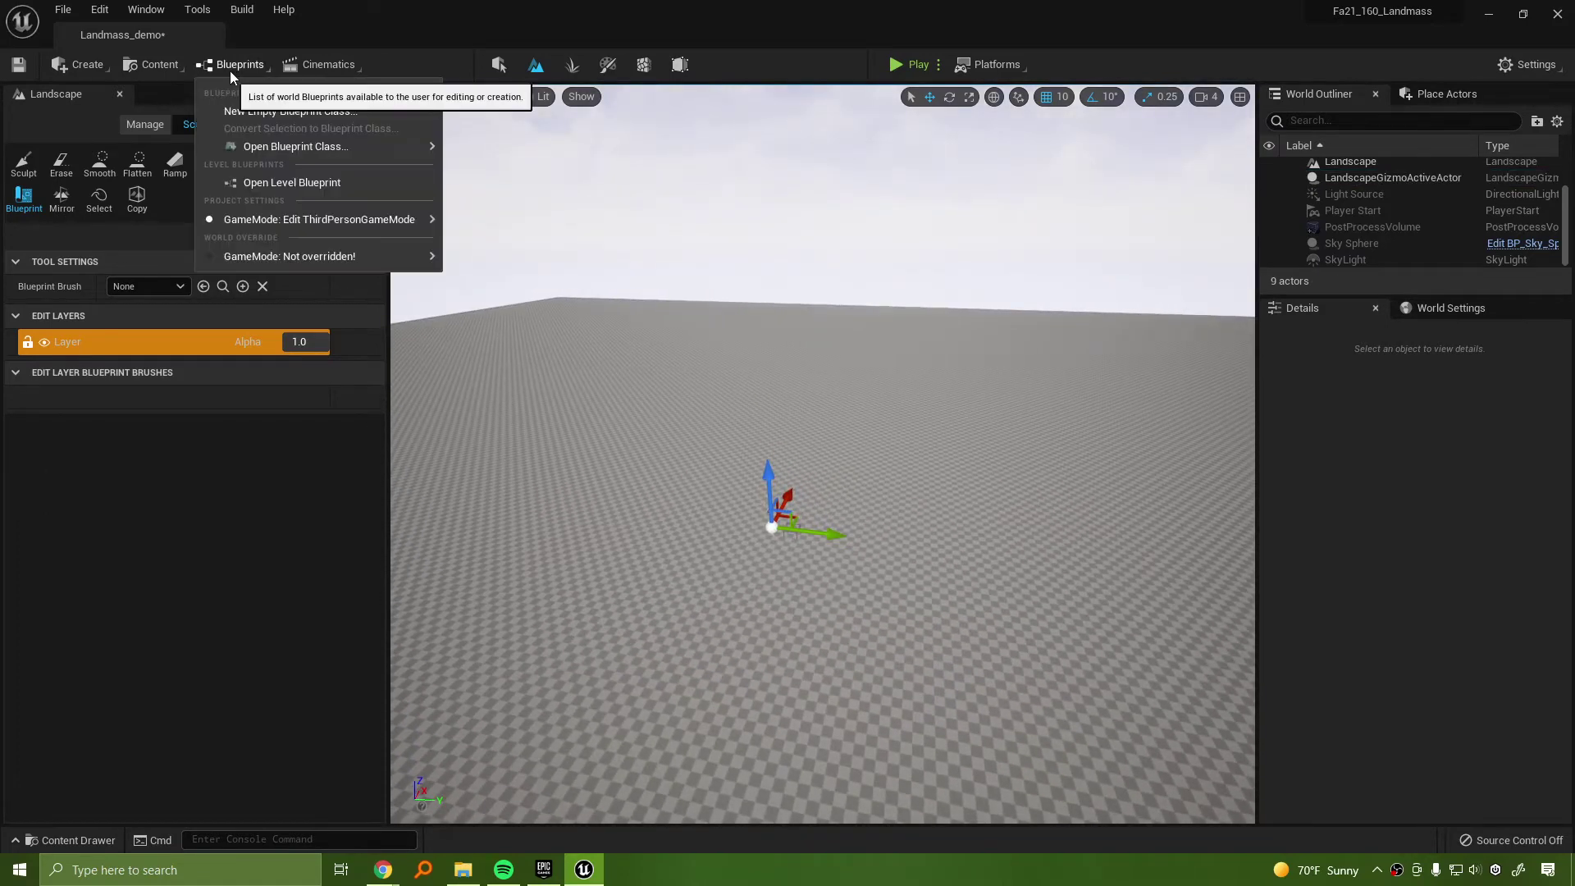
{"action": "left_click", "coordinate": [78, 73]}
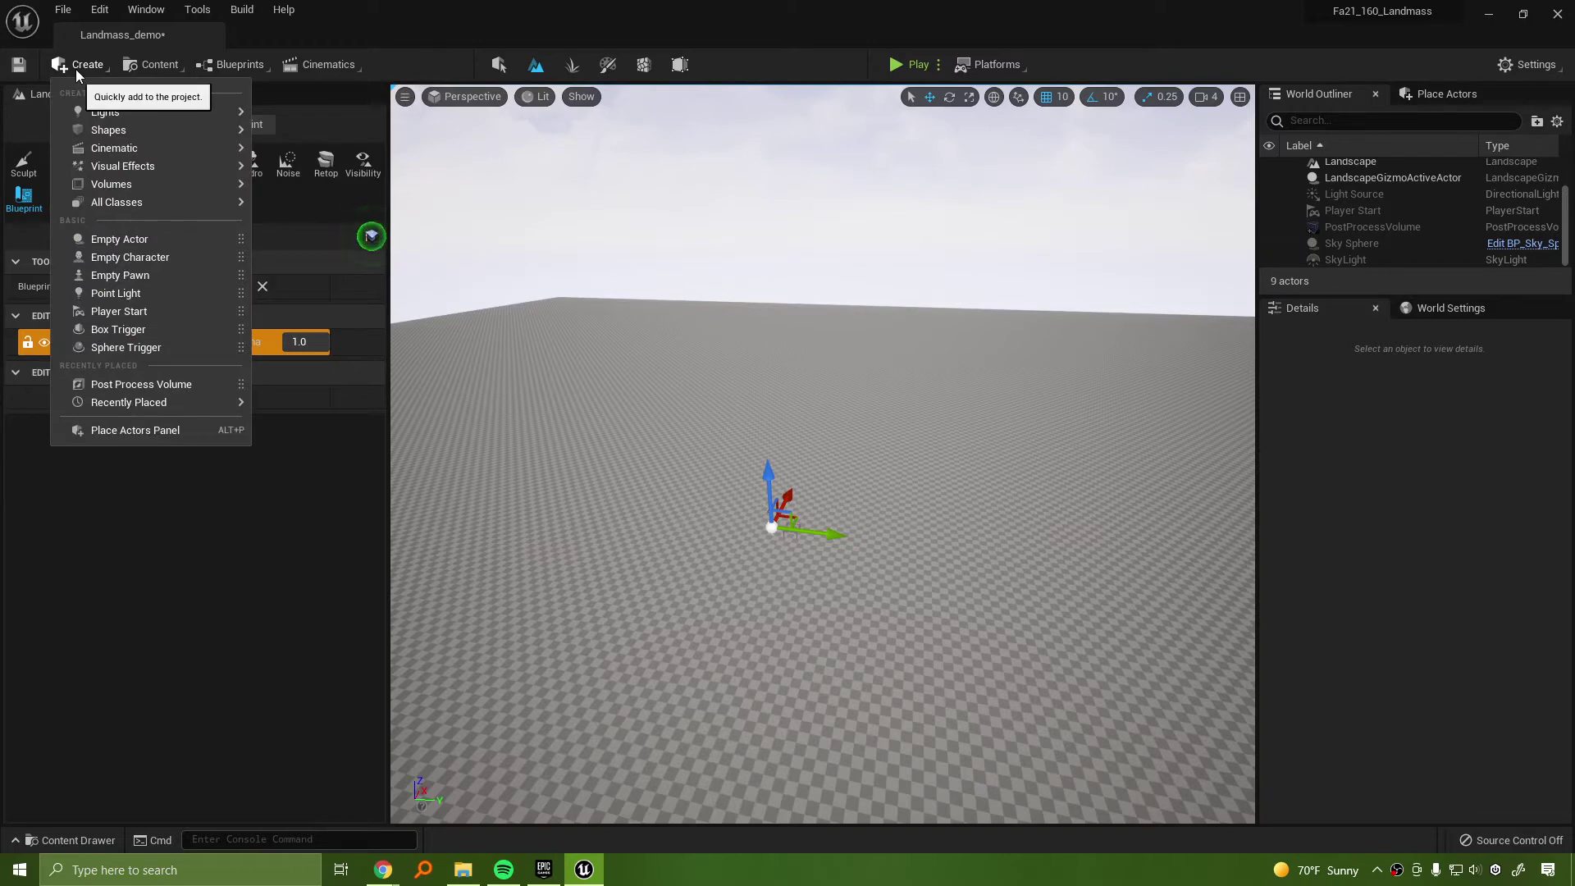
{"action": "left_click", "coordinate": [152, 65]}
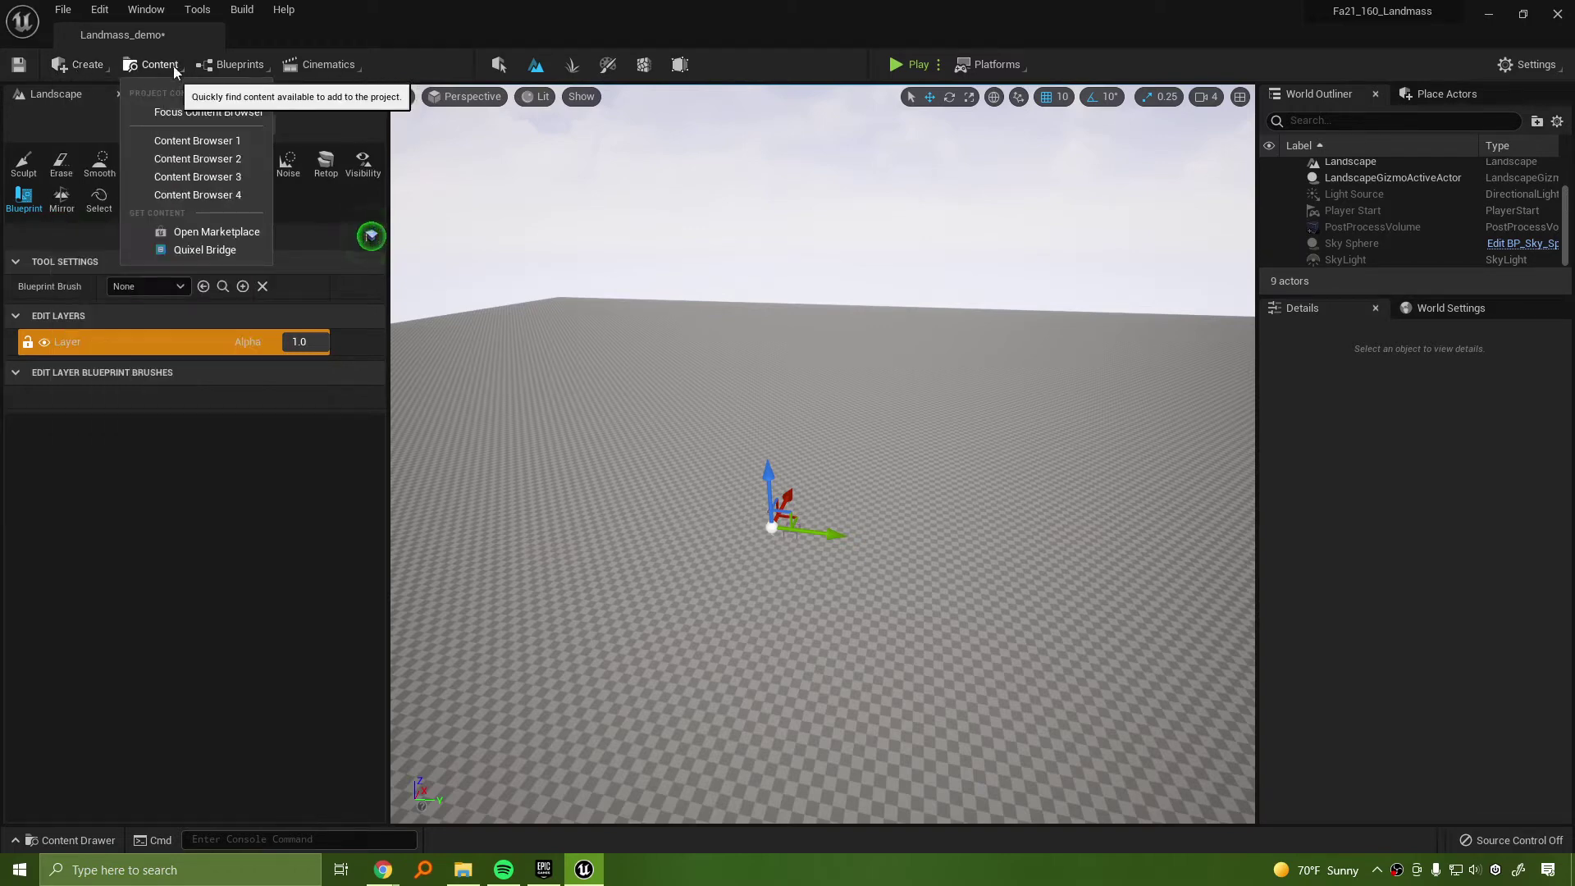
{"action": "left_click", "coordinate": [199, 250]}
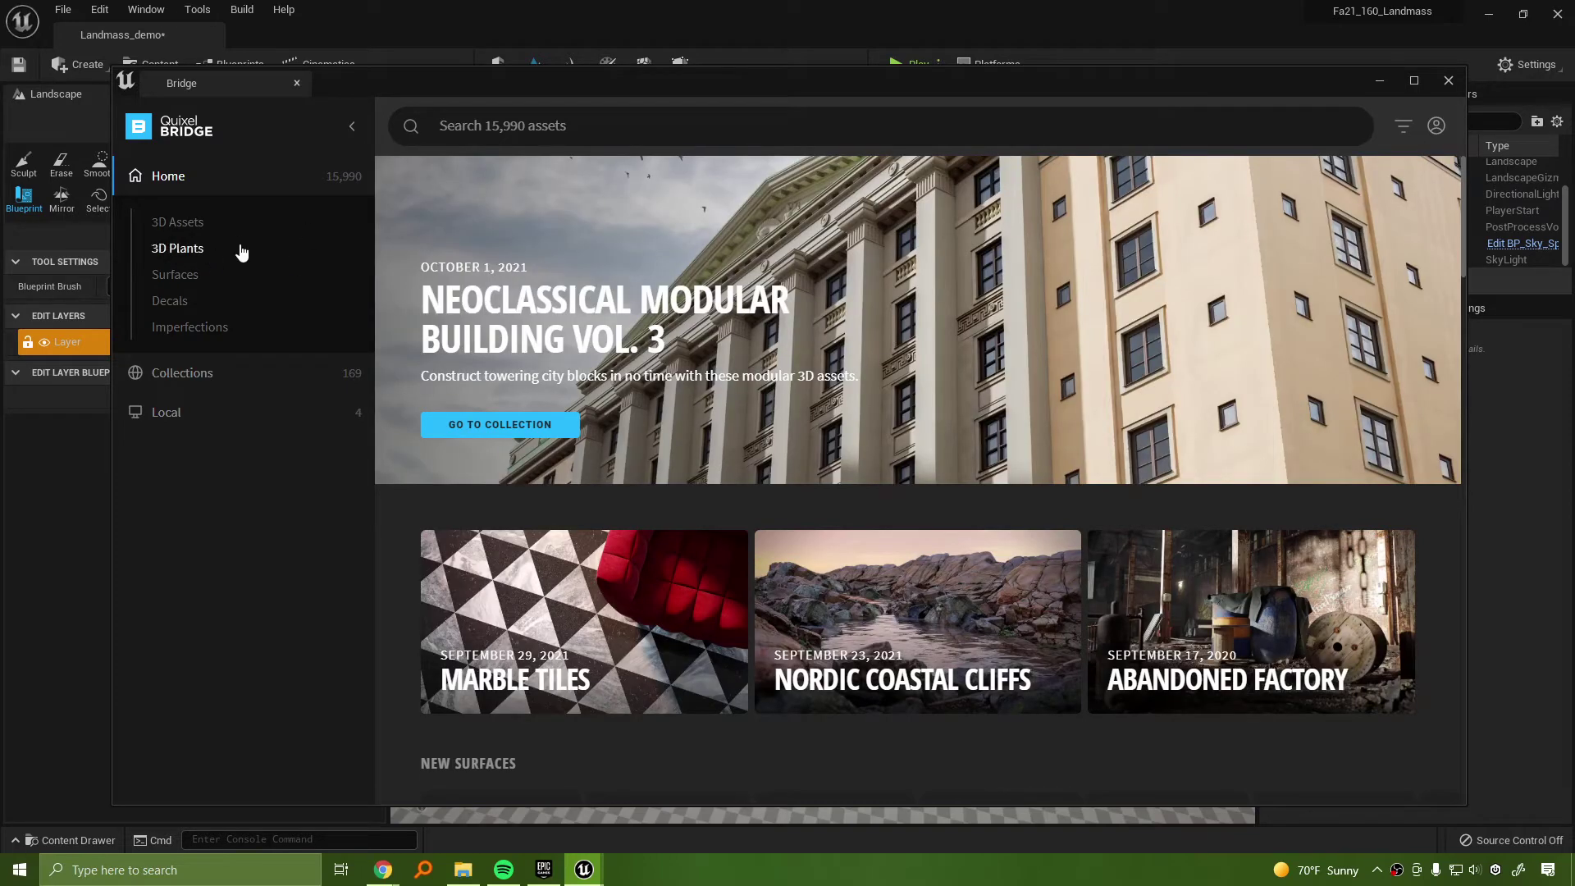
{"action": "left_click", "coordinate": [194, 282]}
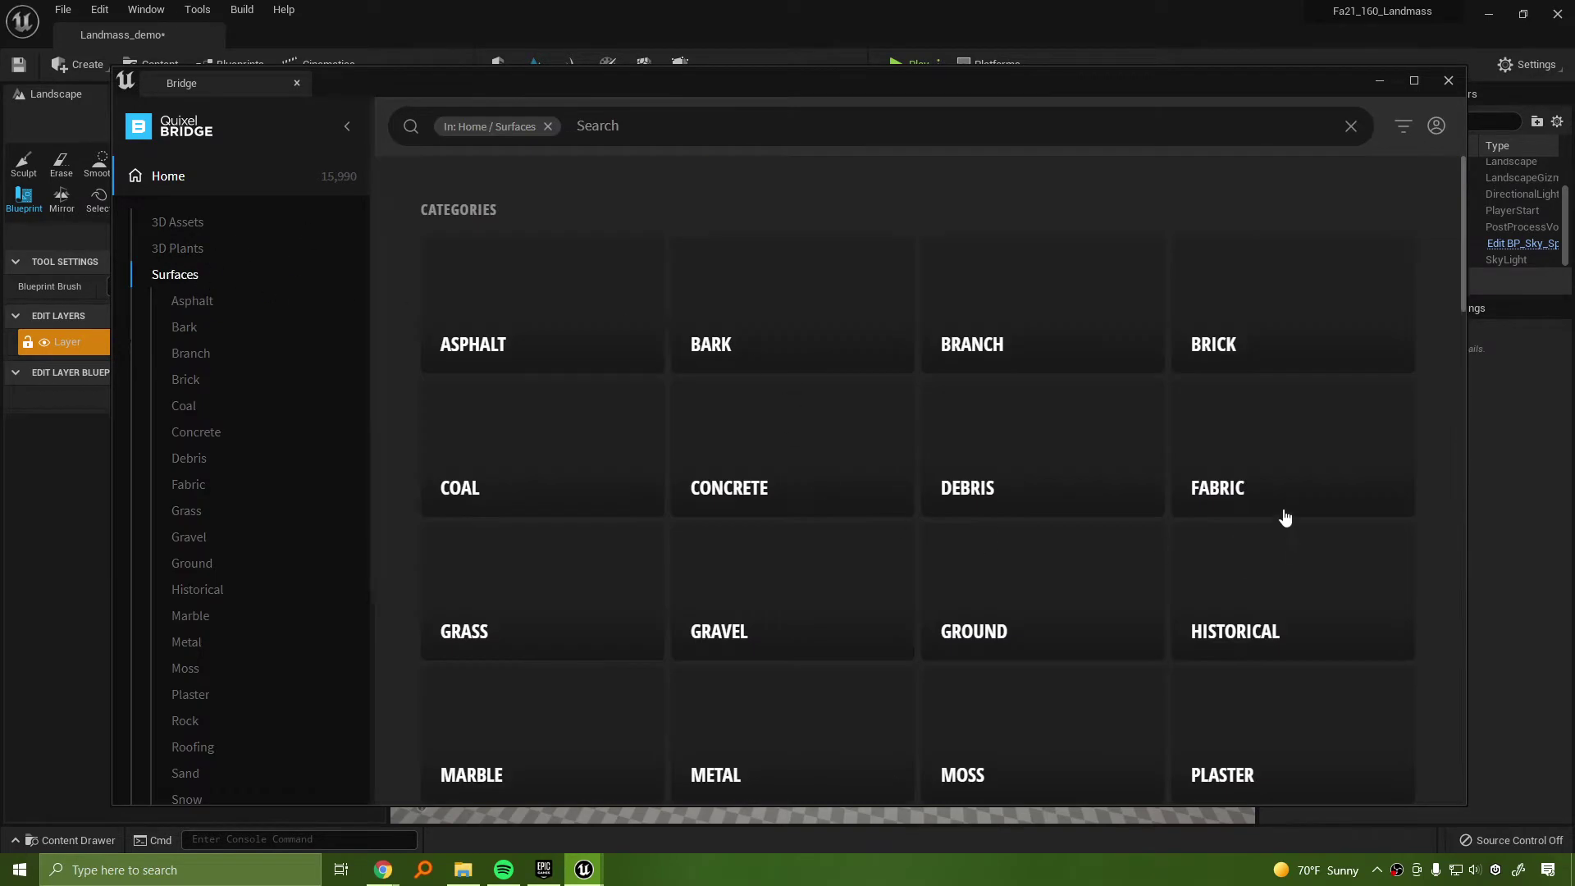
Browse the Grass category of the Quixel surfaces and open the details of the Mossy Grass surface
{"action": "scroll", "coordinate": [1144, 545], "scroll_direction": "down", "scroll_amount": 2}
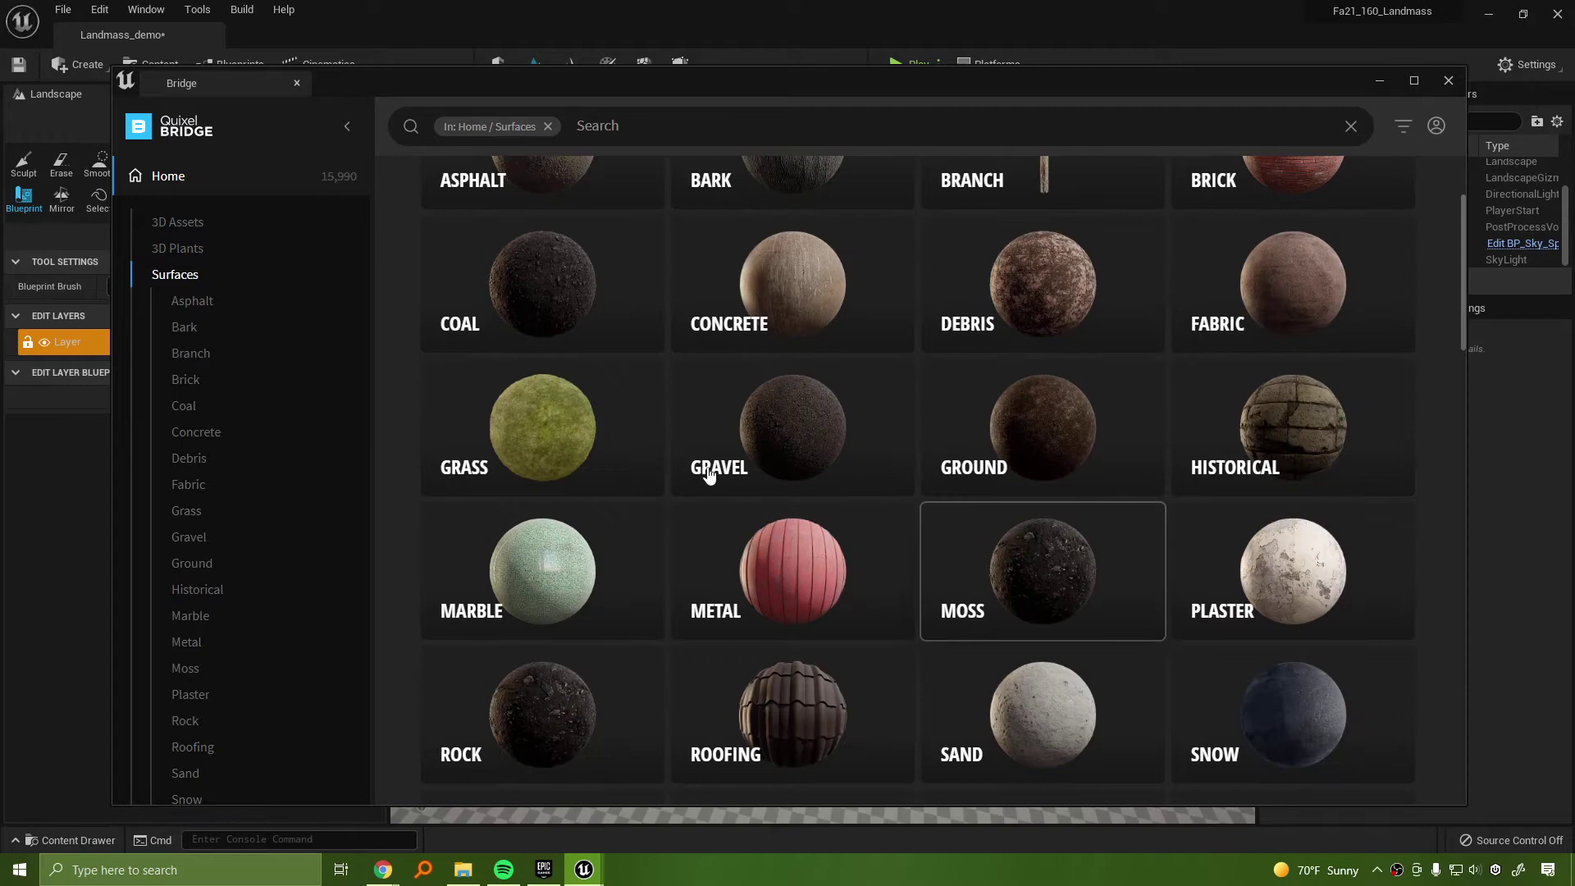
{"action": "left_click", "coordinate": [561, 430]}
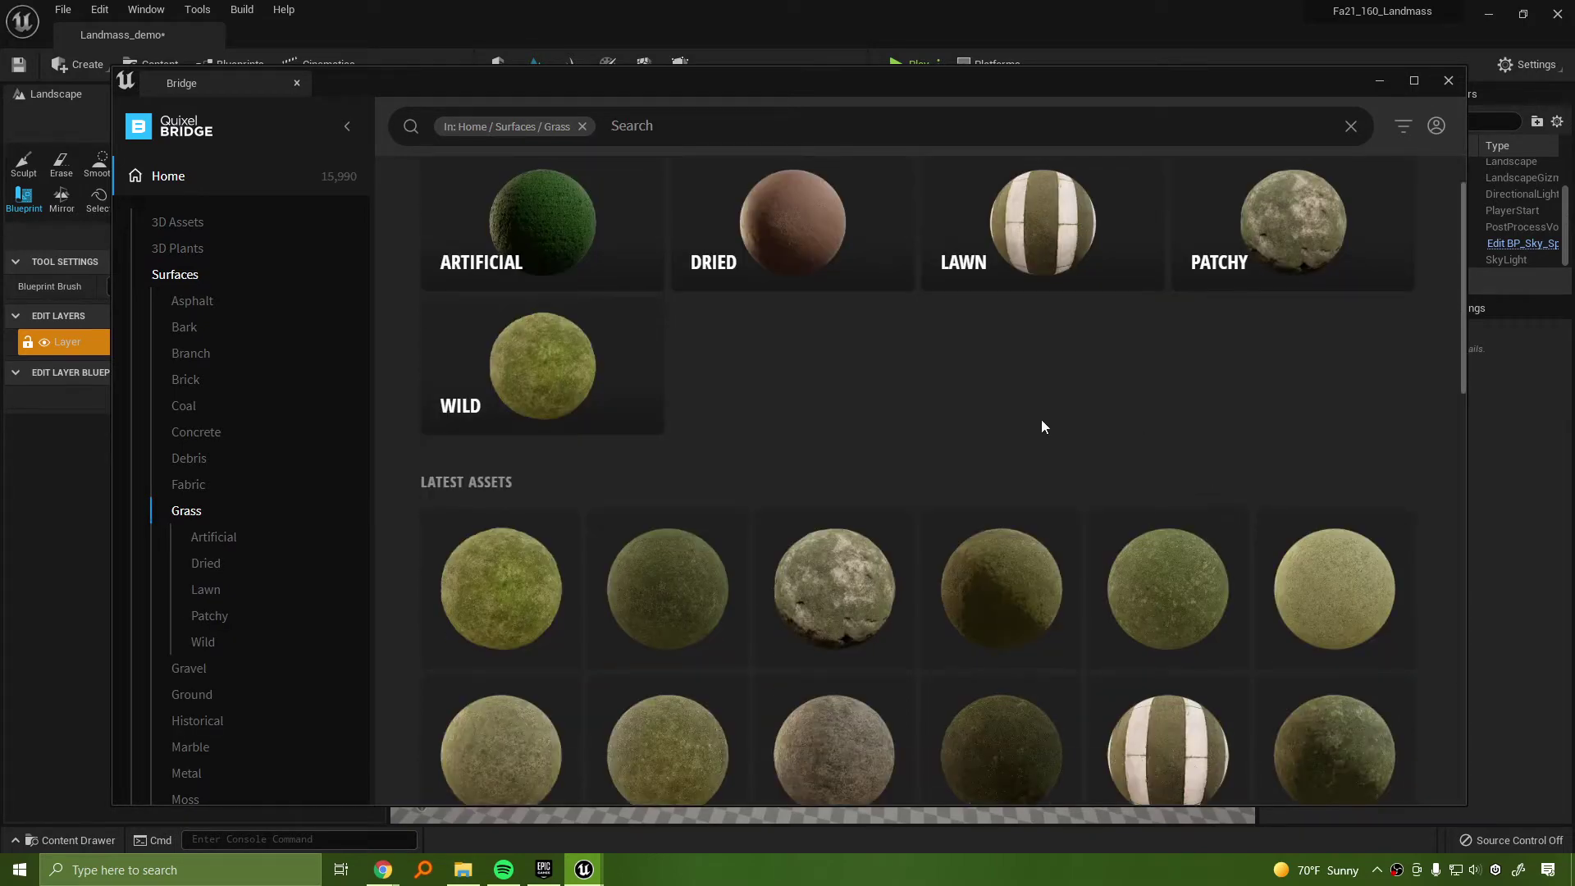
{"action": "scroll", "coordinate": [1041, 422], "scroll_direction": "down", "scroll_amount": 3}
{"action": "left_click", "coordinate": [514, 425]}
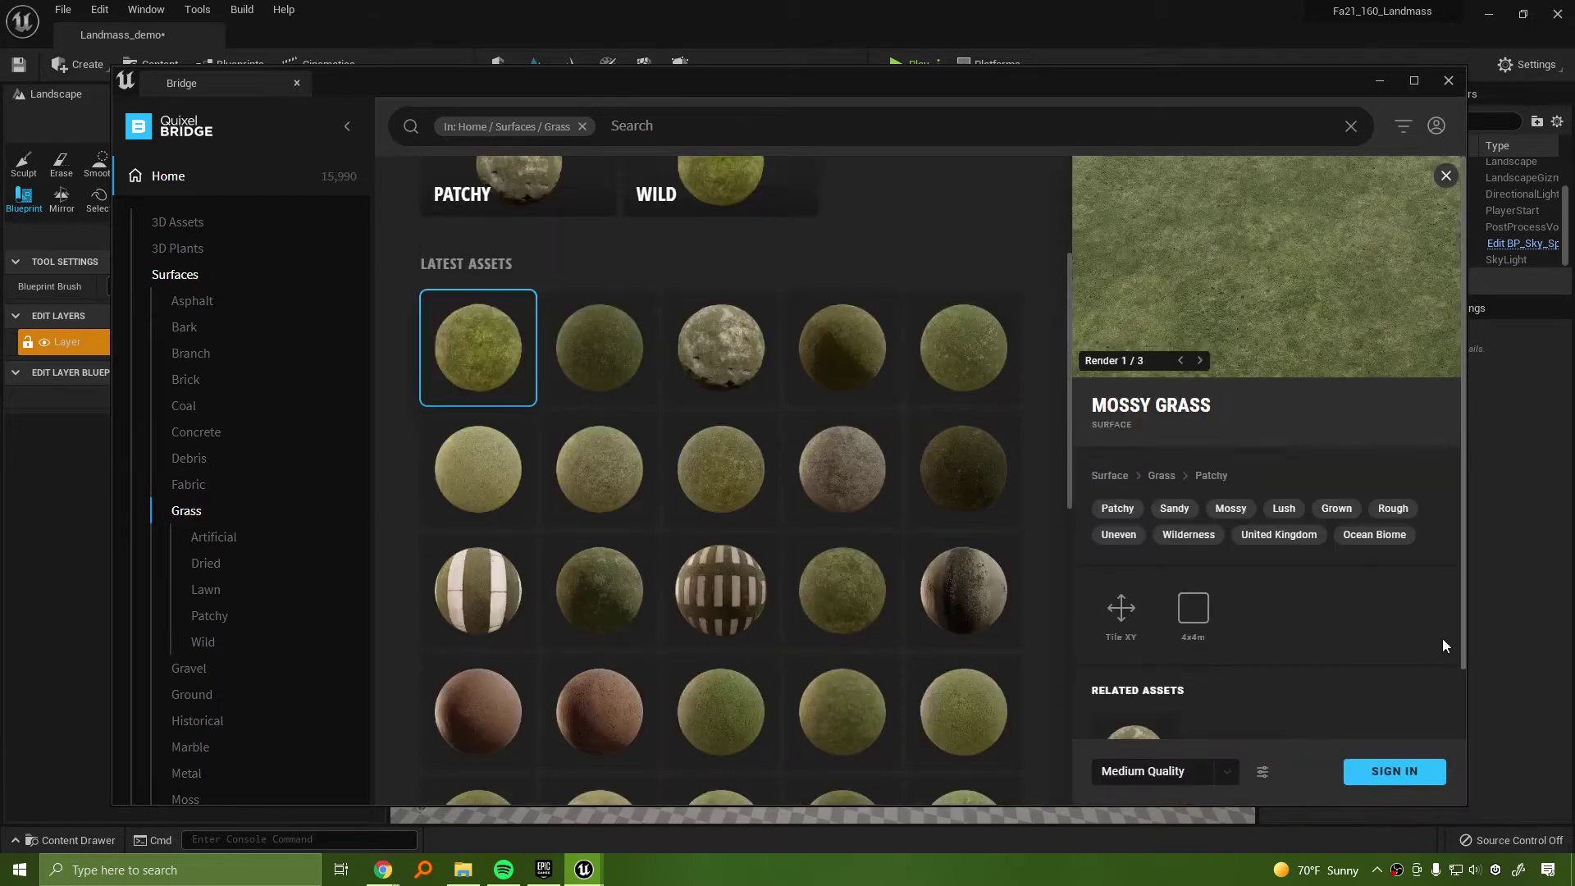
Set the Mossy Grass download to Low Quality and look over the Megascans import settings without changing them
{"action": "scroll", "coordinate": [1372, 623], "scroll_direction": "down", "scroll_amount": 1}
{"action": "left_click", "coordinate": [1234, 776]}
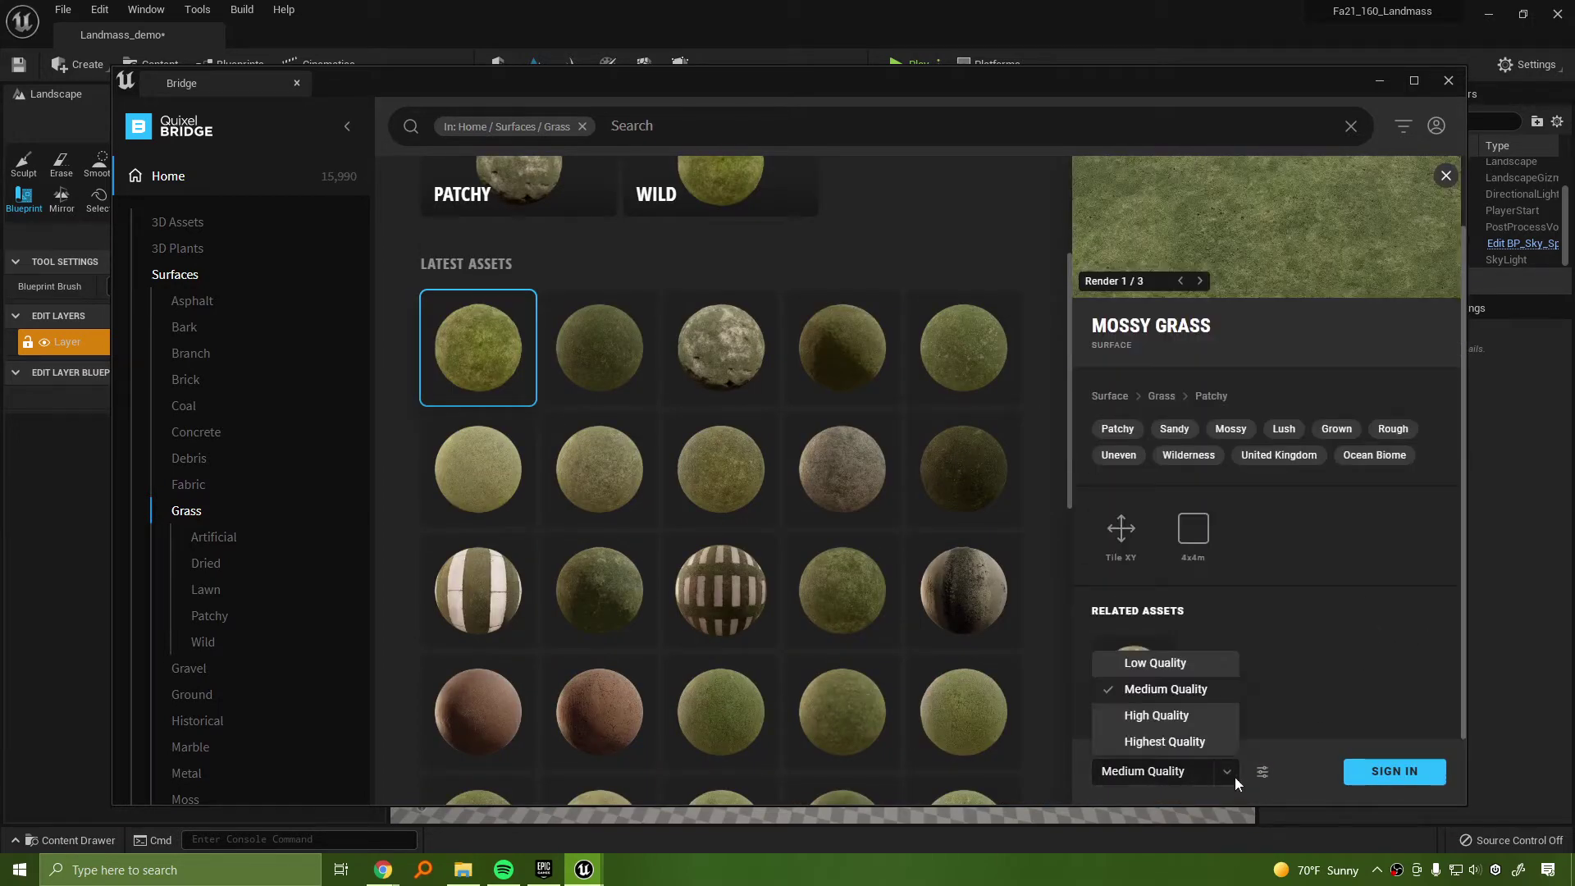
{"action": "left_click", "coordinate": [1181, 665]}
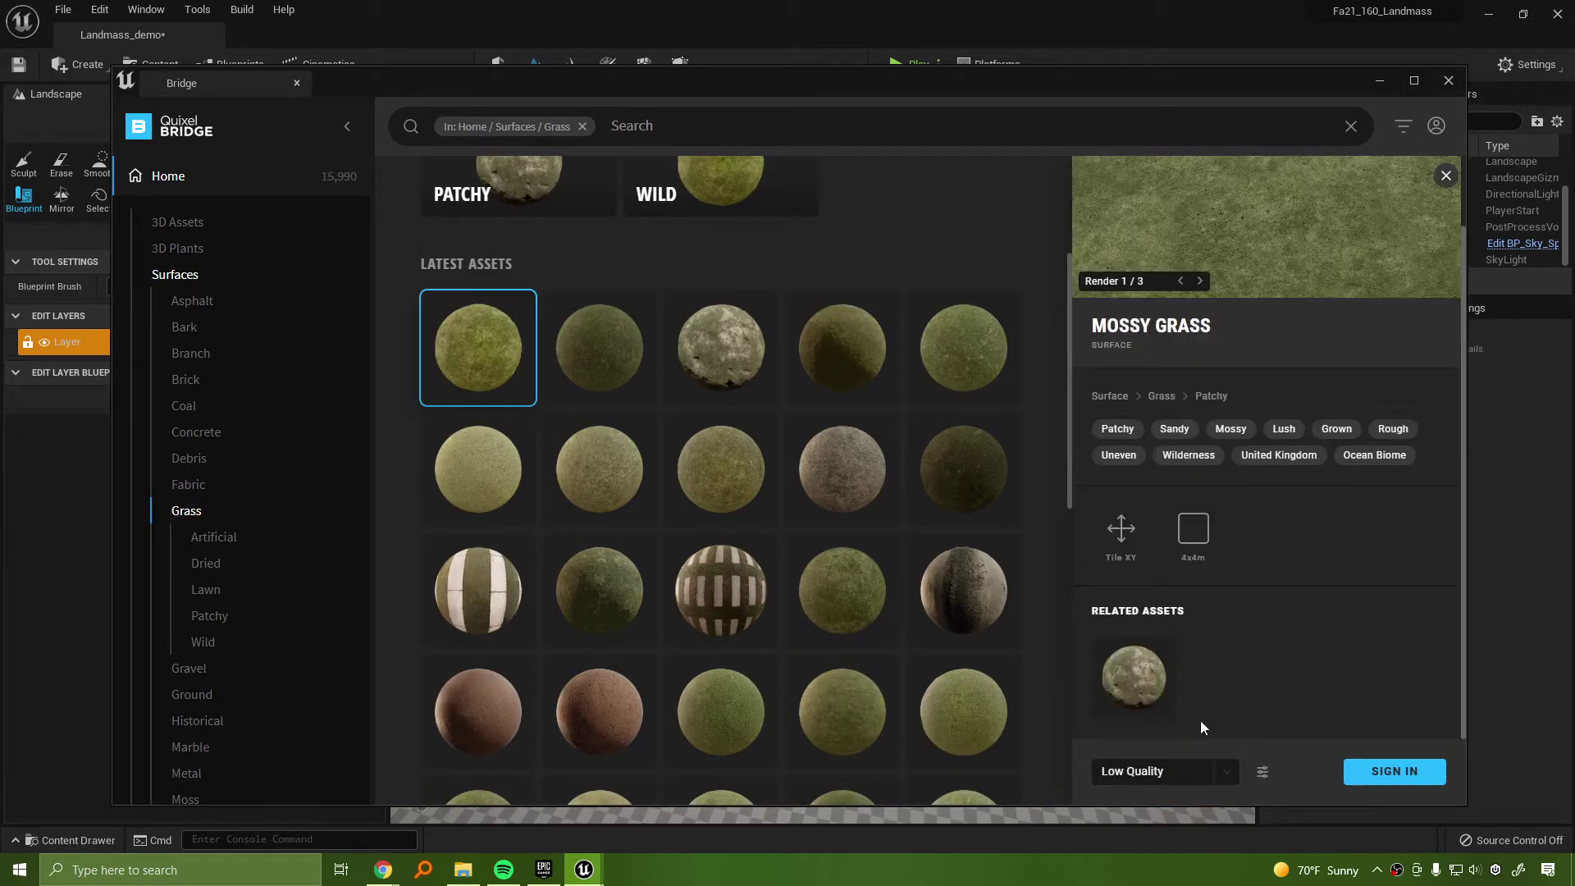
{"action": "scroll", "coordinate": [1296, 590], "scroll_direction": "up", "scroll_amount": 1}
{"action": "scroll", "coordinate": [1280, 648], "scroll_direction": "down", "scroll_amount": 1}
{"action": "left_click", "coordinate": [1262, 772]}
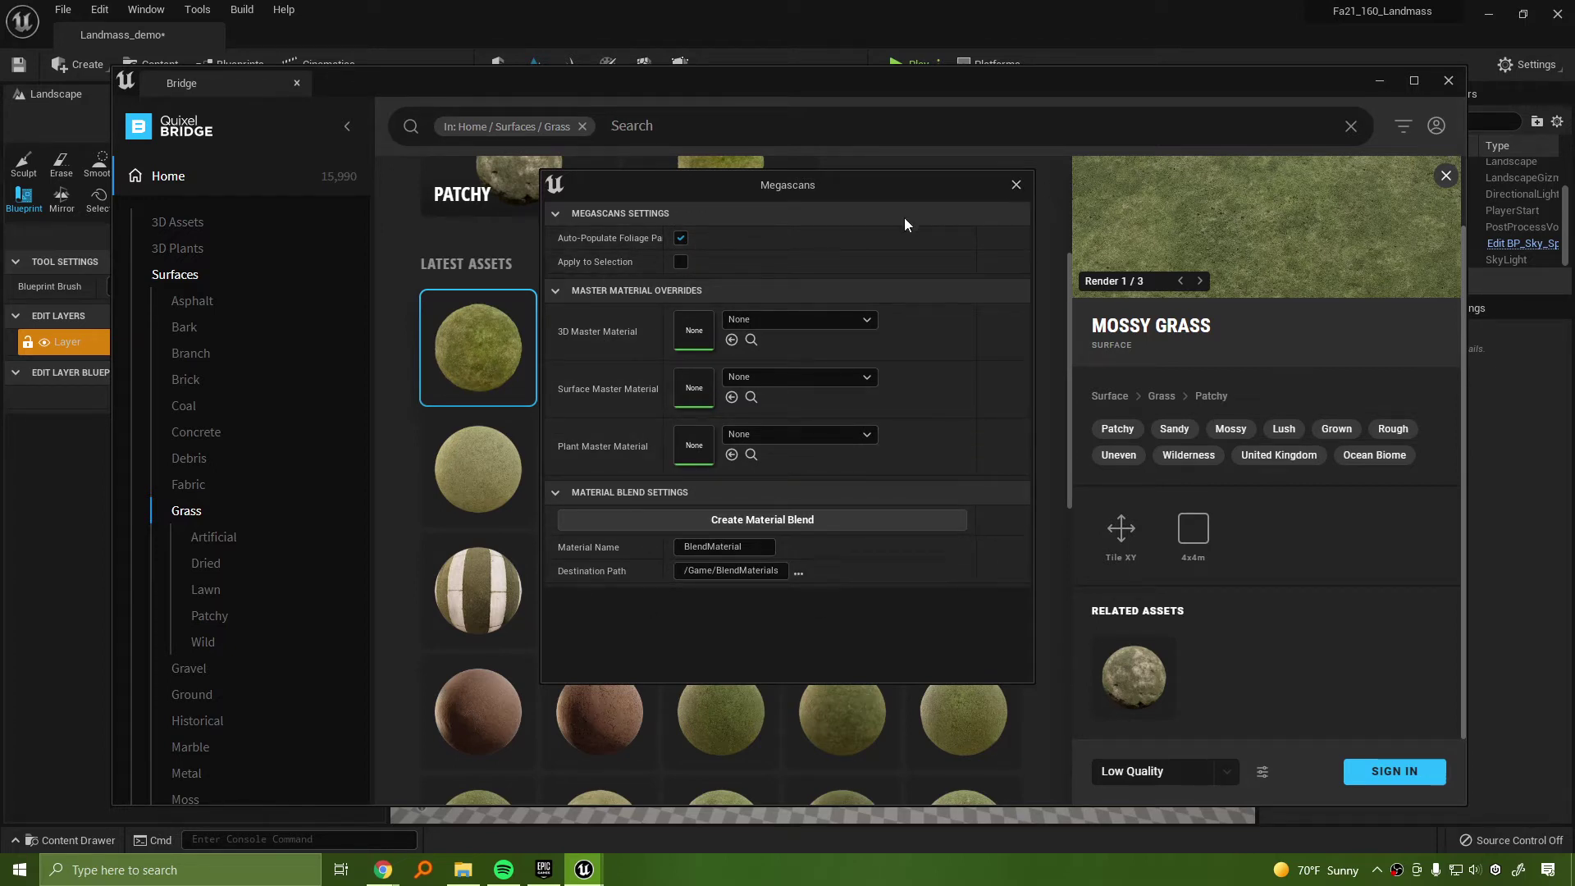
{"action": "left_click", "coordinate": [1017, 186]}
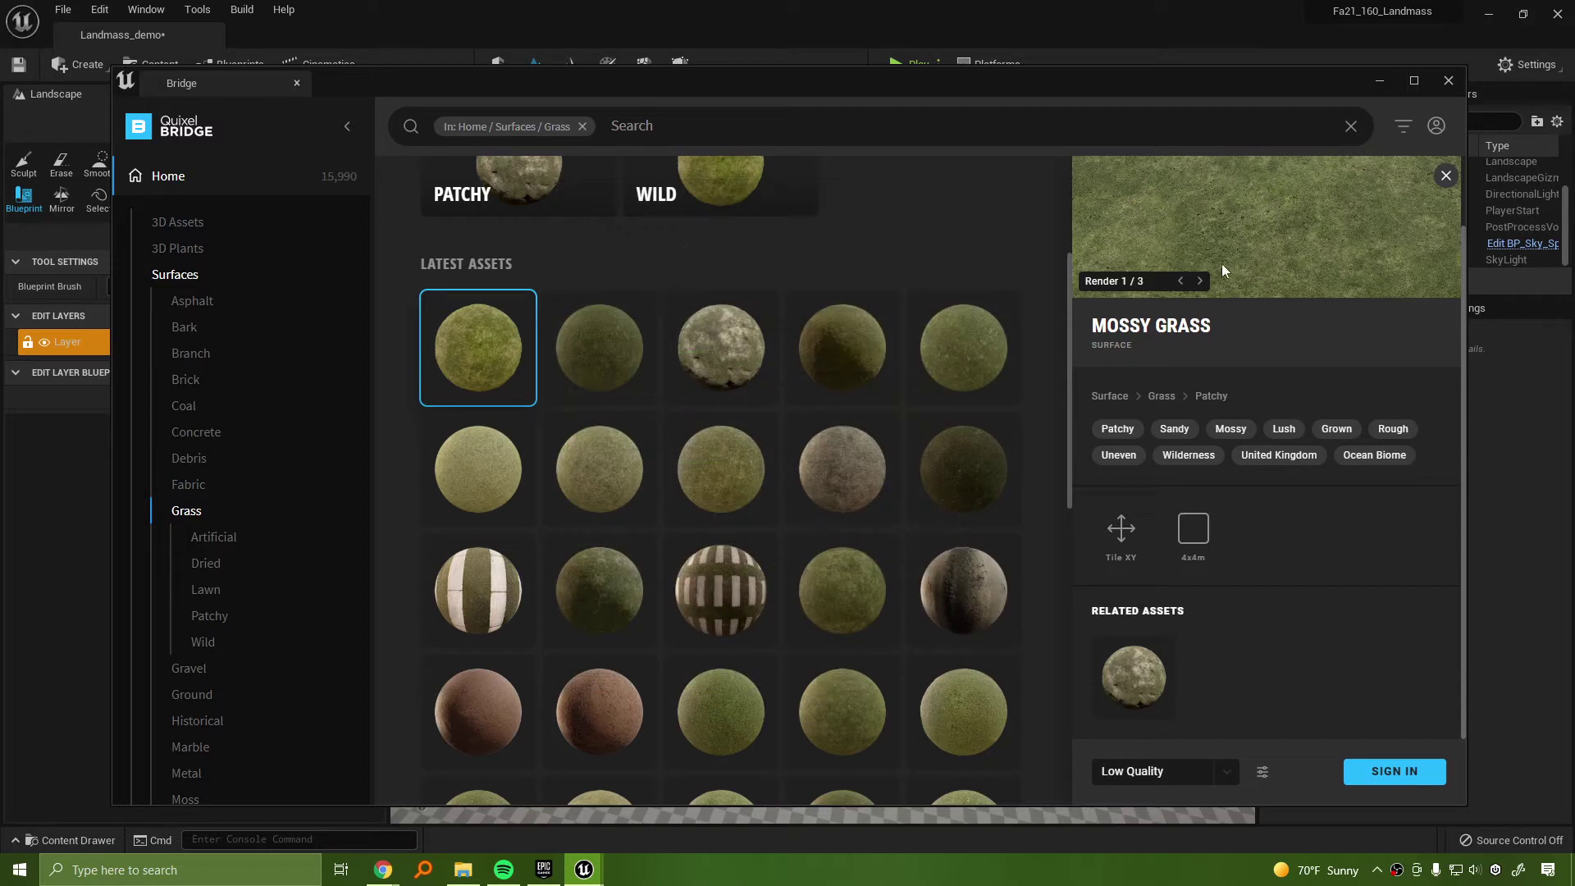
Sign in to Bridge and download the Mossy Grass surface at Medium Quality
{"action": "left_click", "coordinate": [1390, 771]}
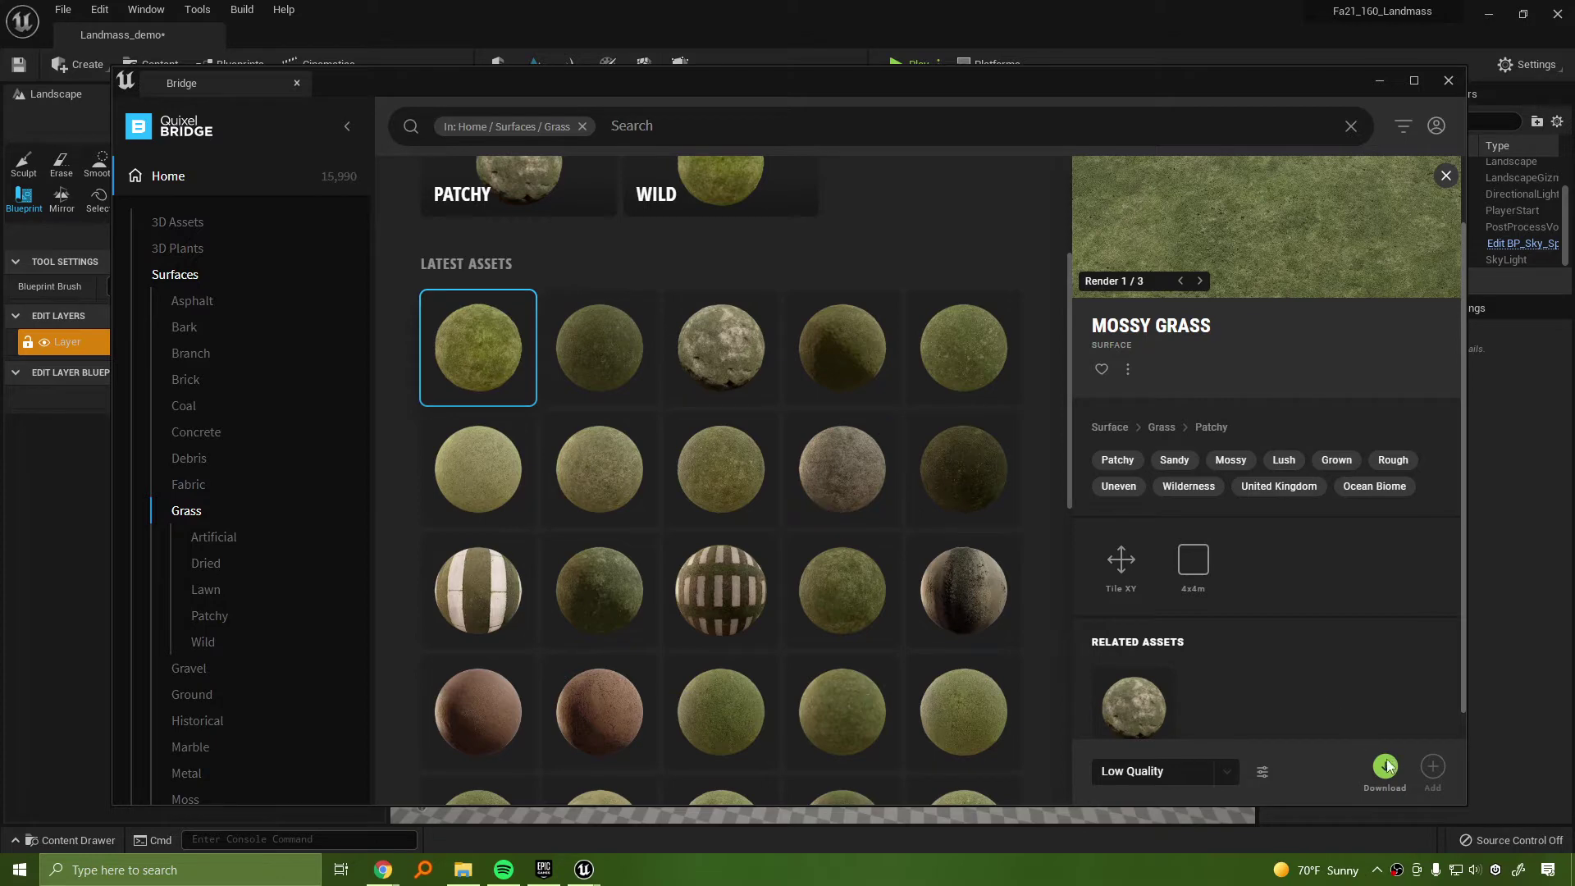
{"action": "left_click", "coordinate": [1190, 770]}
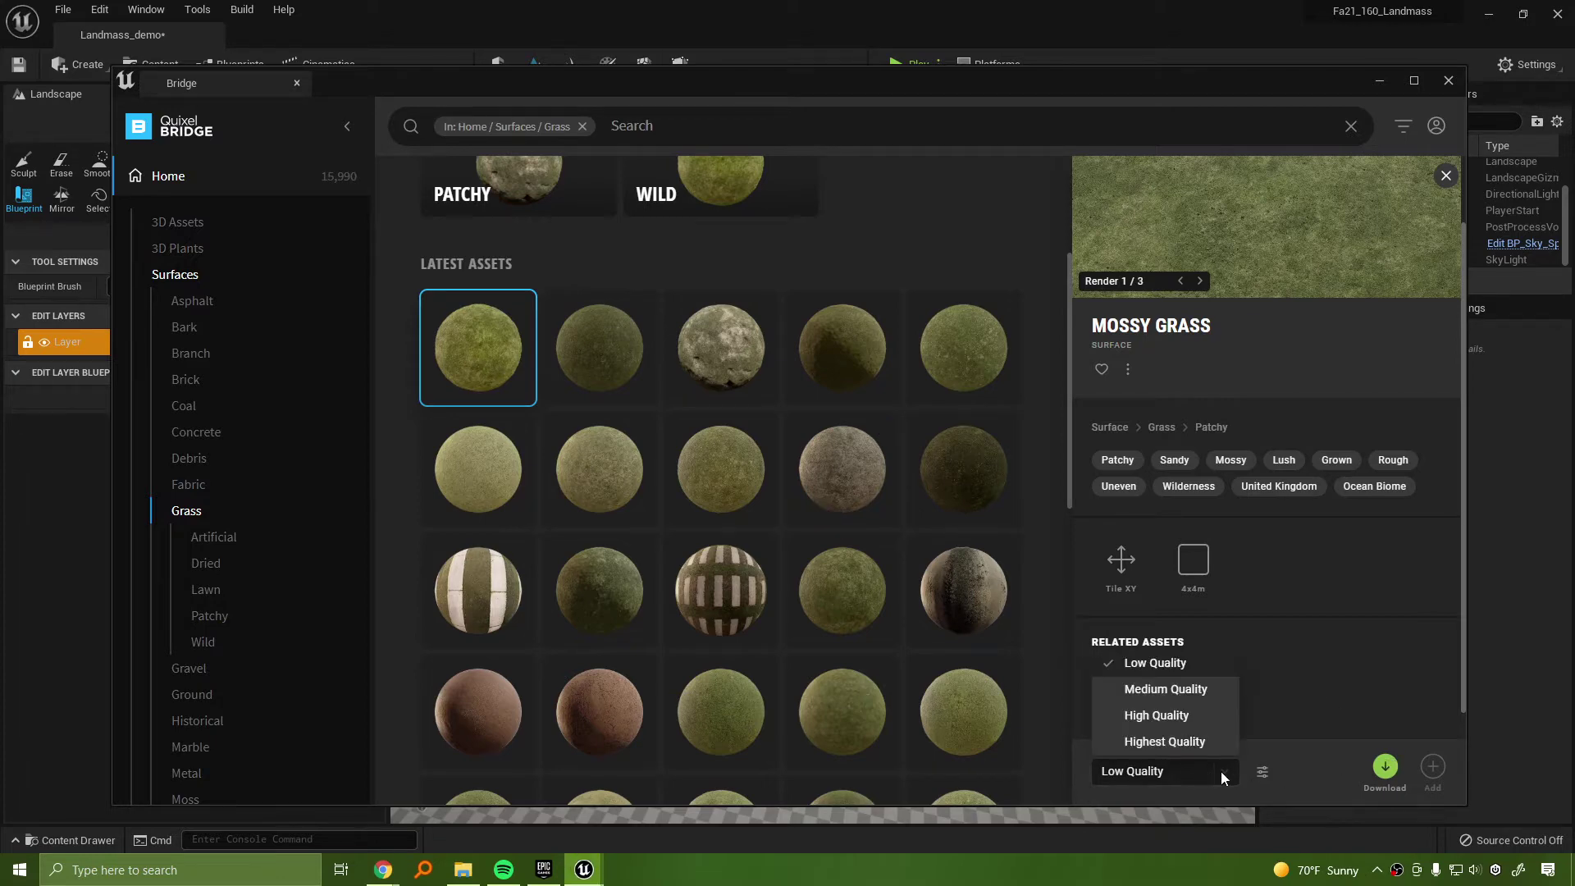
{"action": "left_click", "coordinate": [1156, 716]}
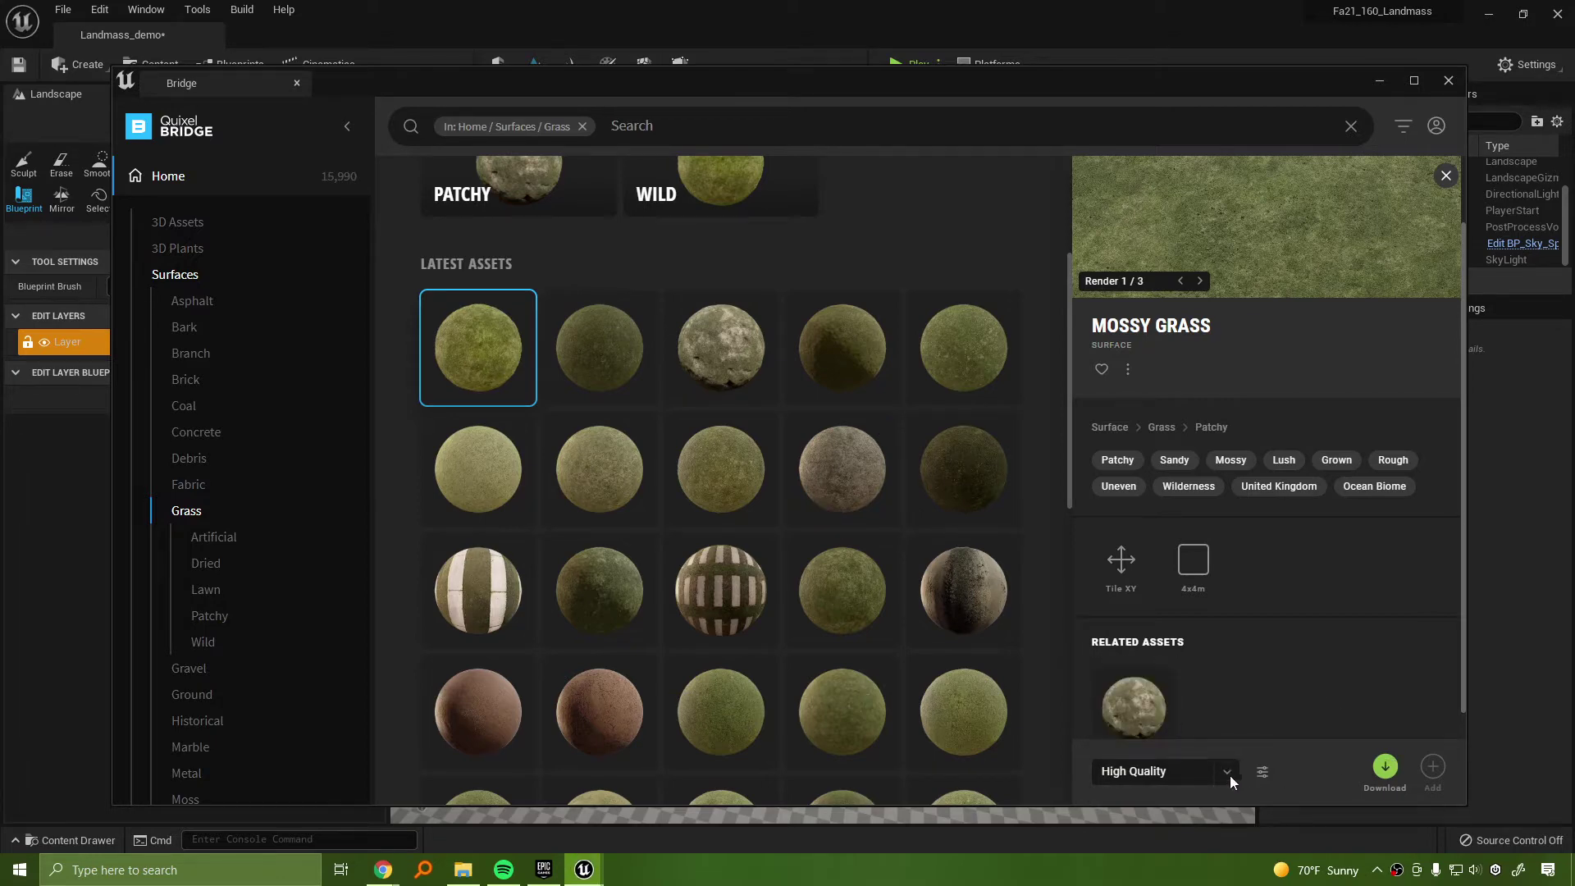
{"action": "left_click", "coordinate": [1228, 774]}
{"action": "left_click", "coordinate": [1149, 690]}
{"action": "left_click", "coordinate": [1383, 767]}
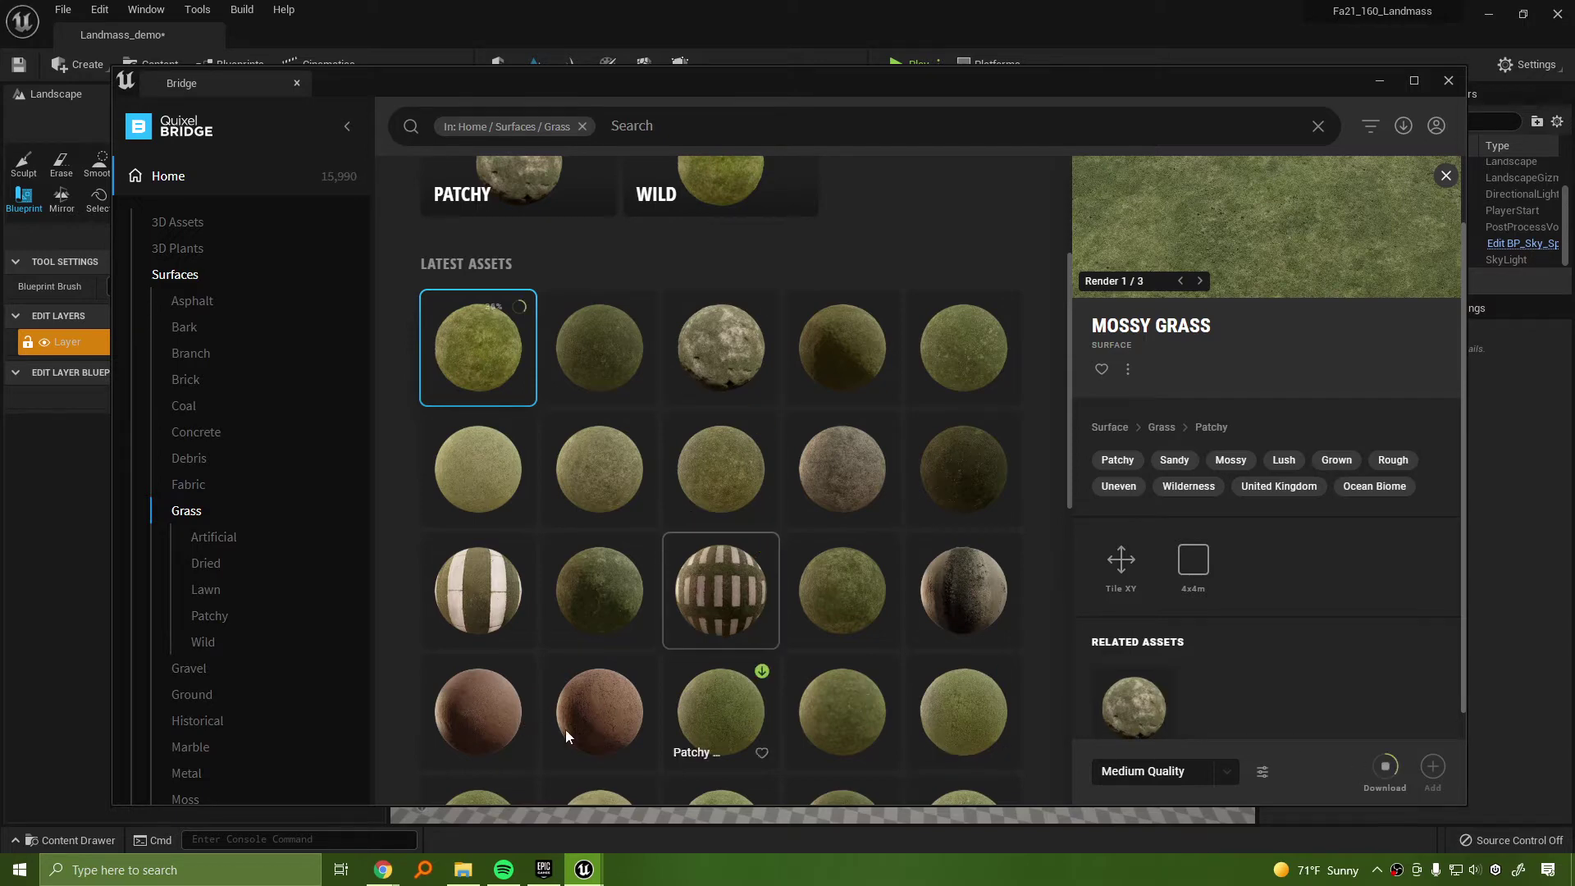
Browse the Ground surfaces and download Pine Forest Floor at Medium Quality
{"action": "left_click", "coordinate": [603, 721]}
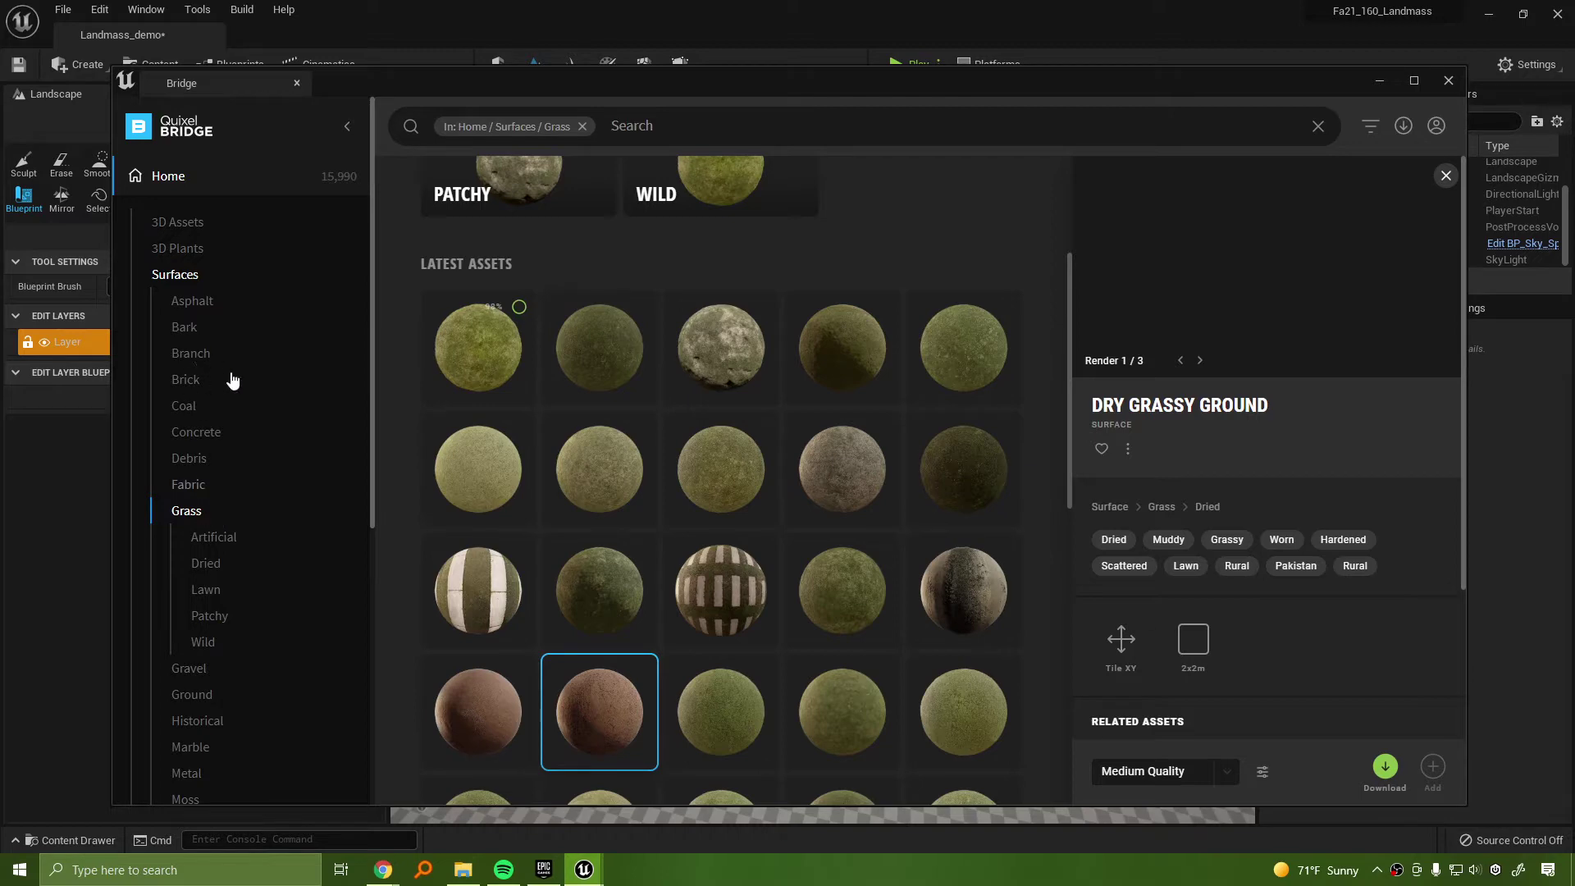
{"action": "left_click", "coordinate": [195, 694]}
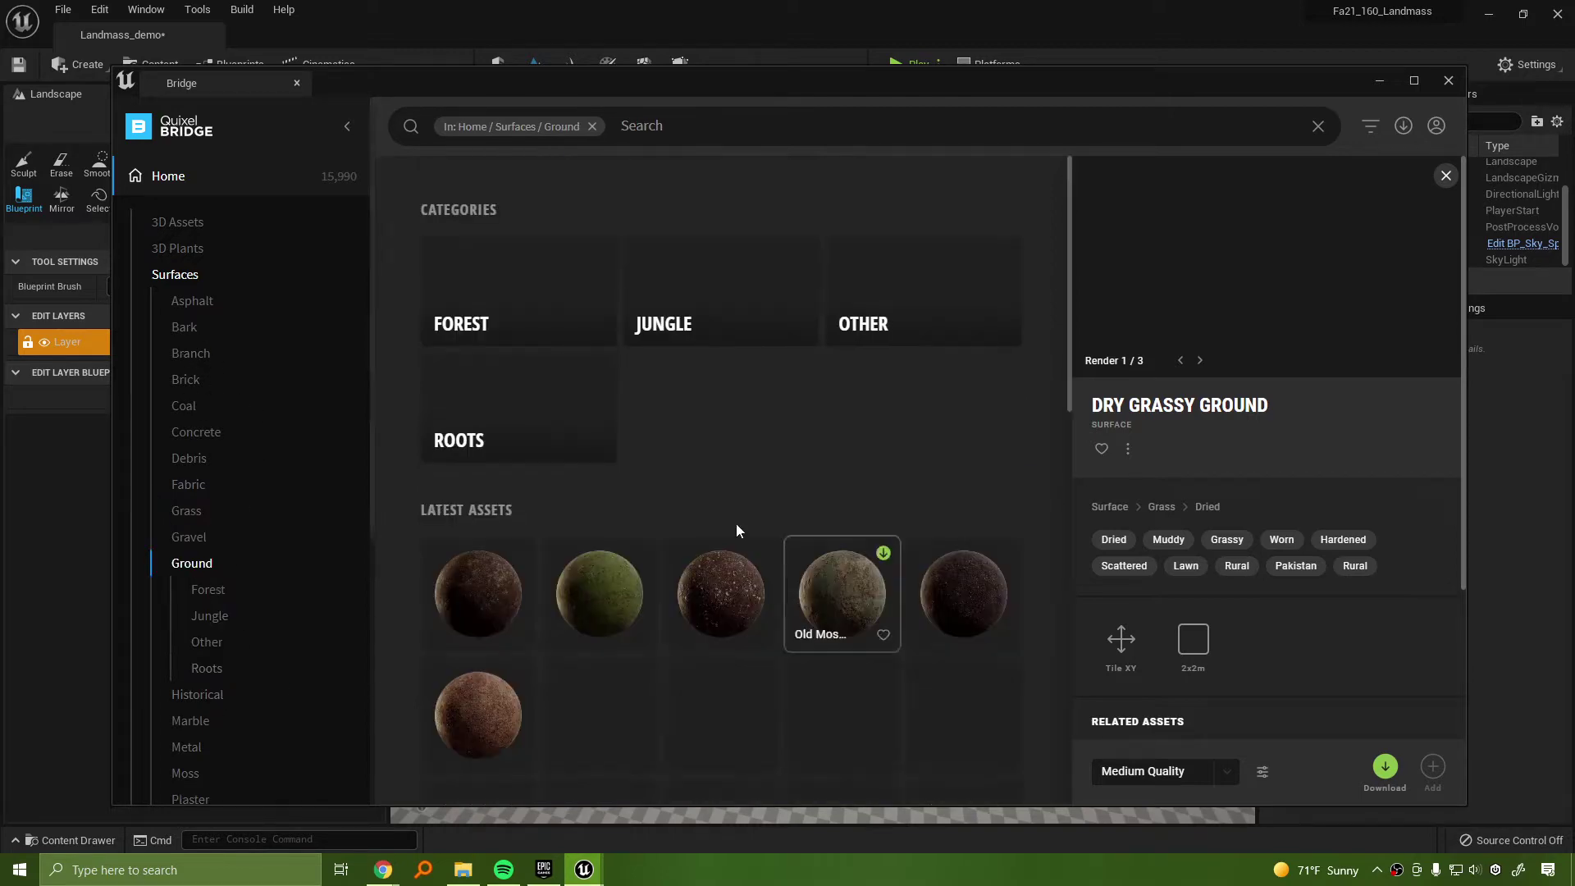
{"action": "scroll", "coordinate": [906, 734], "scroll_direction": "down", "scroll_amount": 3}
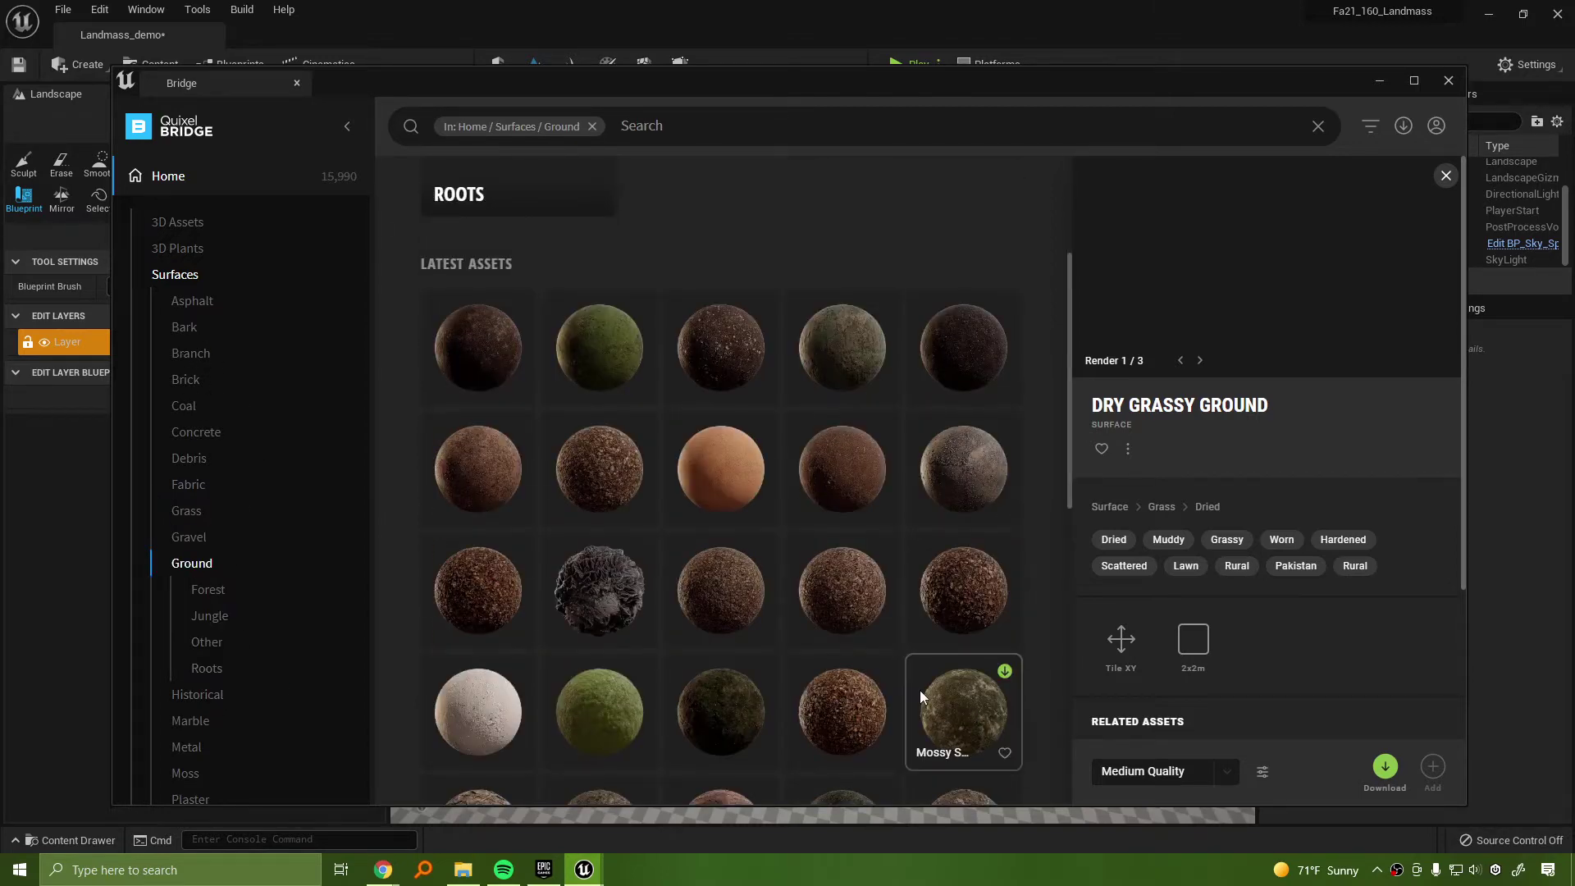
{"action": "scroll", "coordinate": [919, 695], "scroll_direction": "down", "scroll_amount": 2}
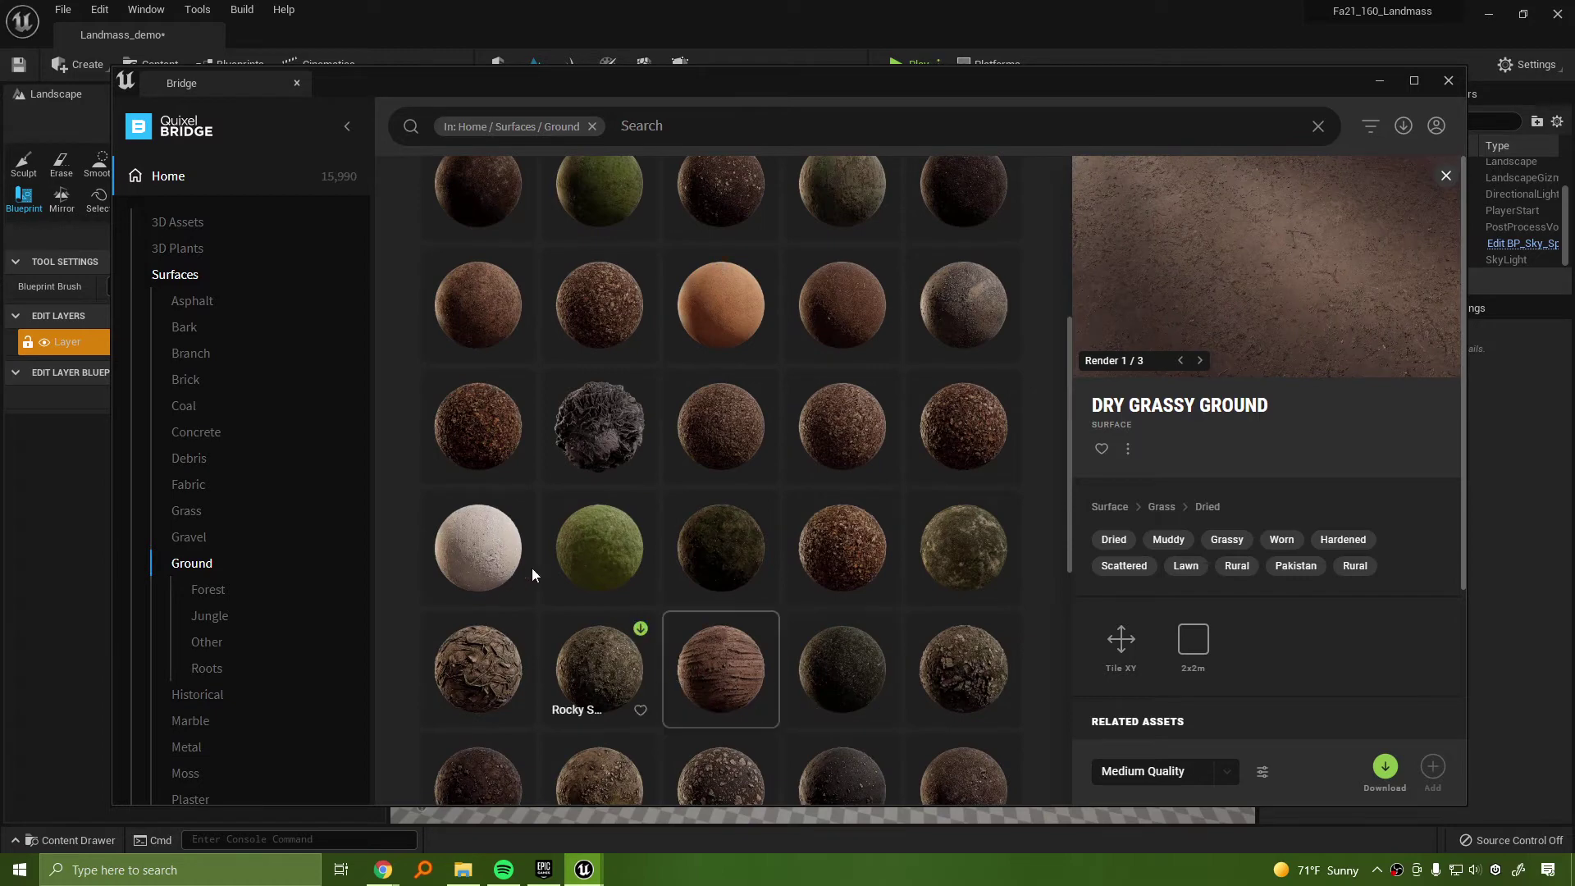
{"action": "left_click", "coordinate": [472, 554]}
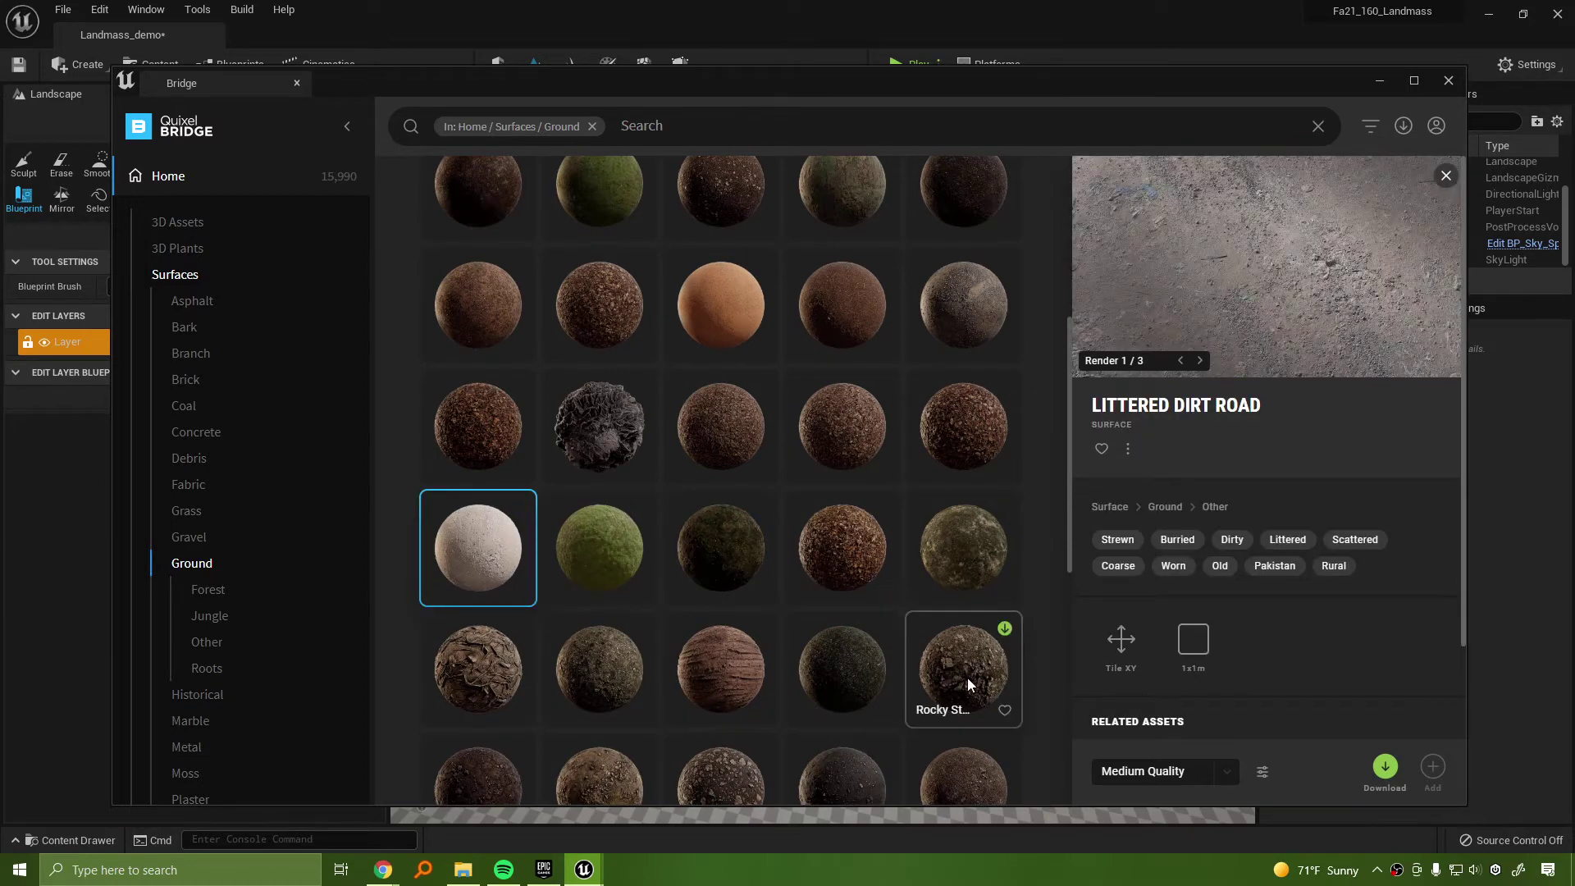
{"action": "scroll", "coordinate": [967, 678], "scroll_direction": "down", "scroll_amount": 2}
{"action": "left_click", "coordinate": [981, 638]}
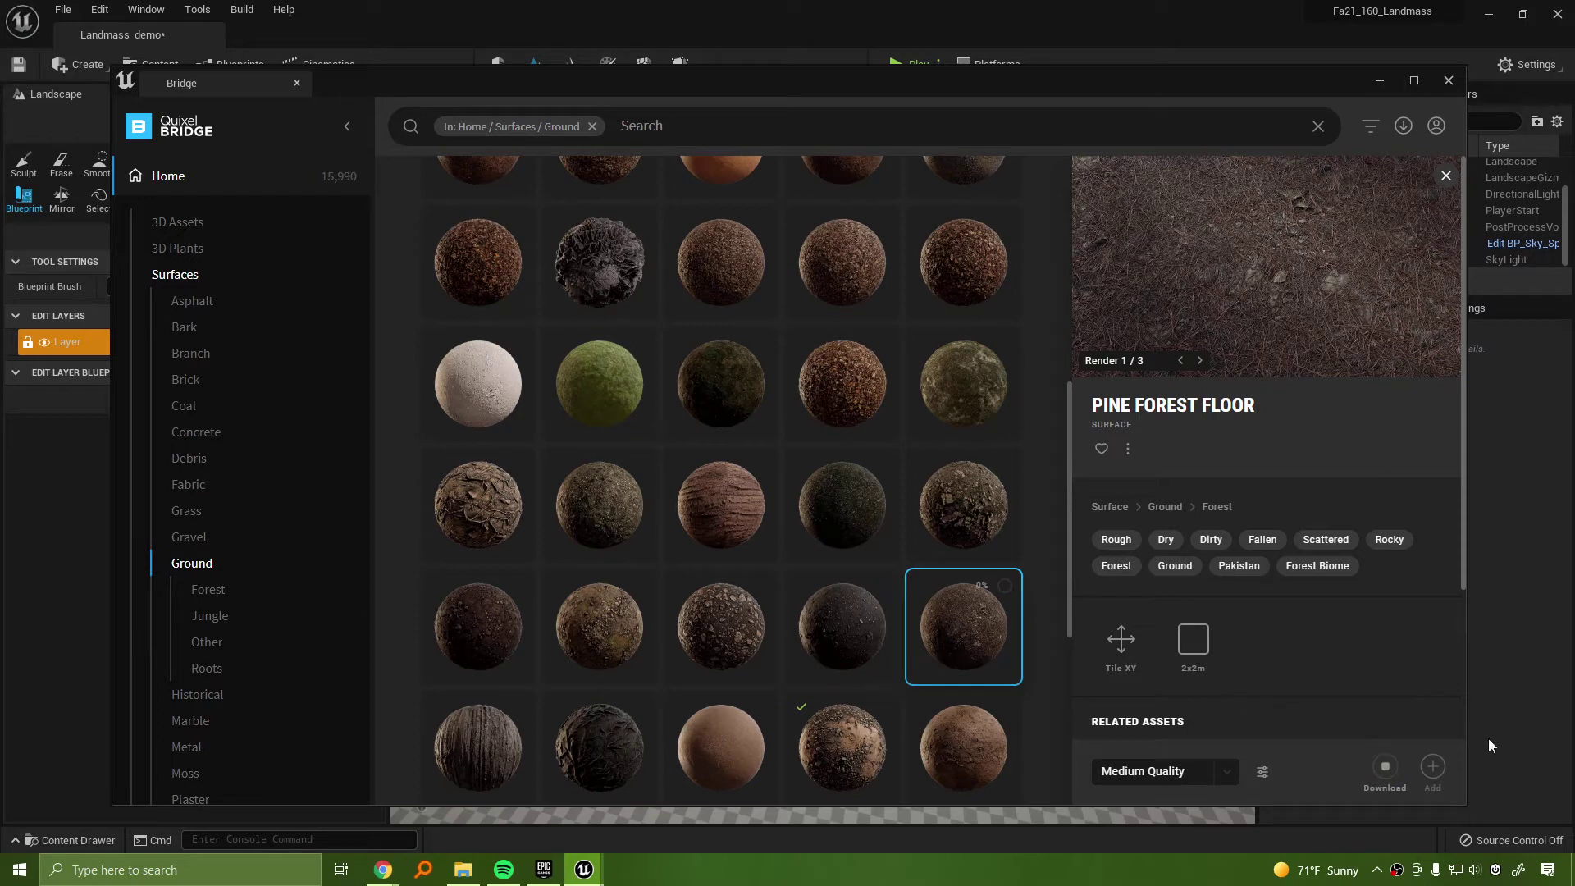
Find the Weedy Mud Ground surface further down the Ground assets and download it at Medium Quality
{"action": "scroll", "coordinate": [922, 717], "scroll_direction": "down", "scroll_amount": 5}
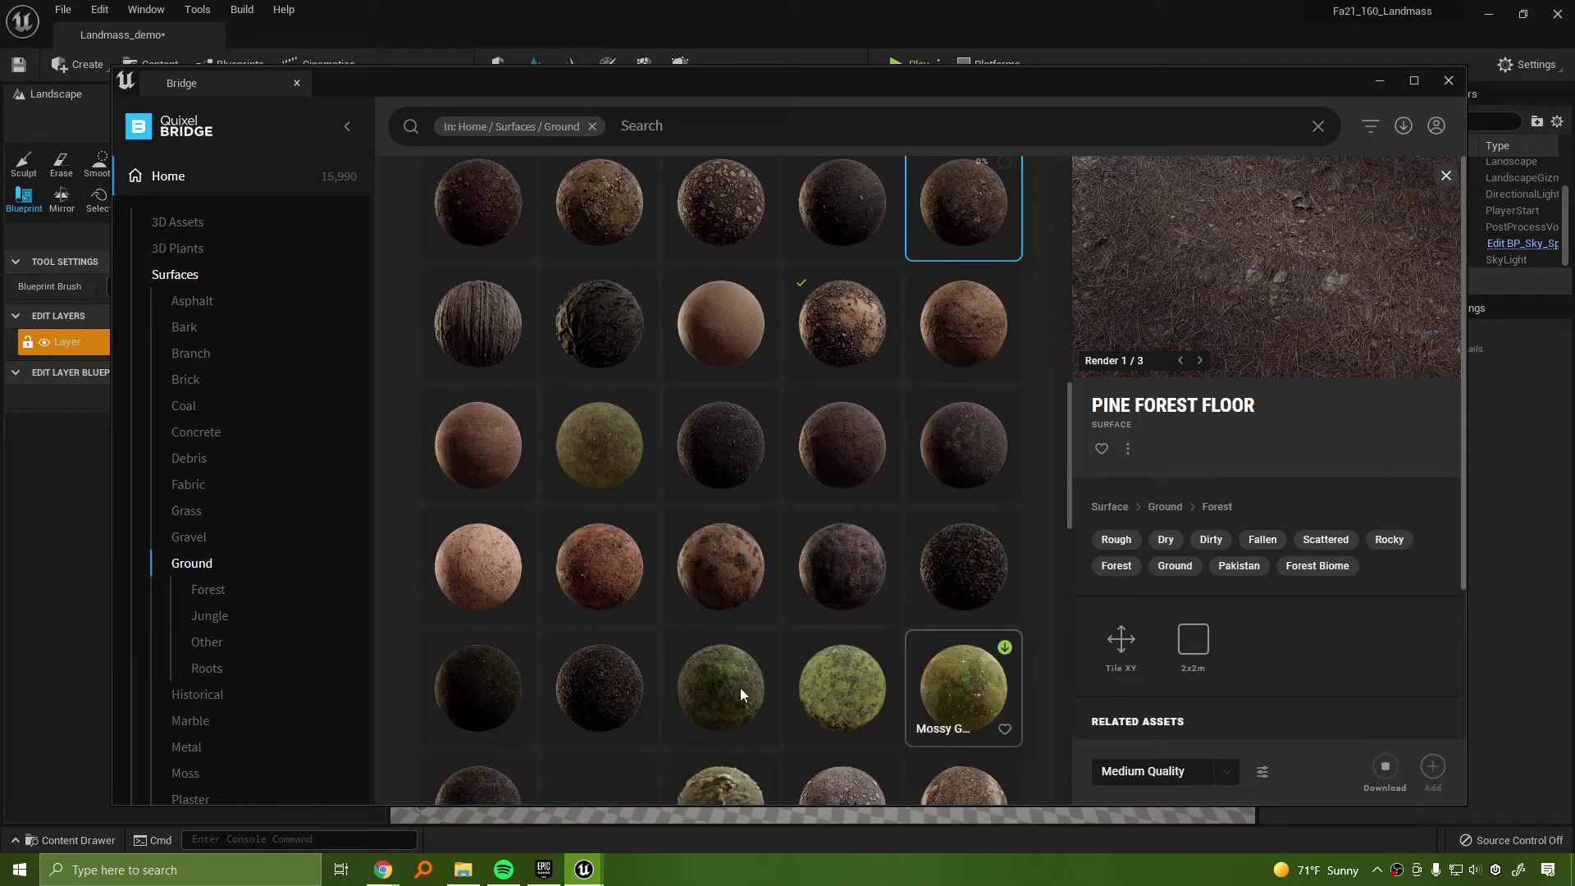
{"action": "left_click", "coordinate": [723, 549]}
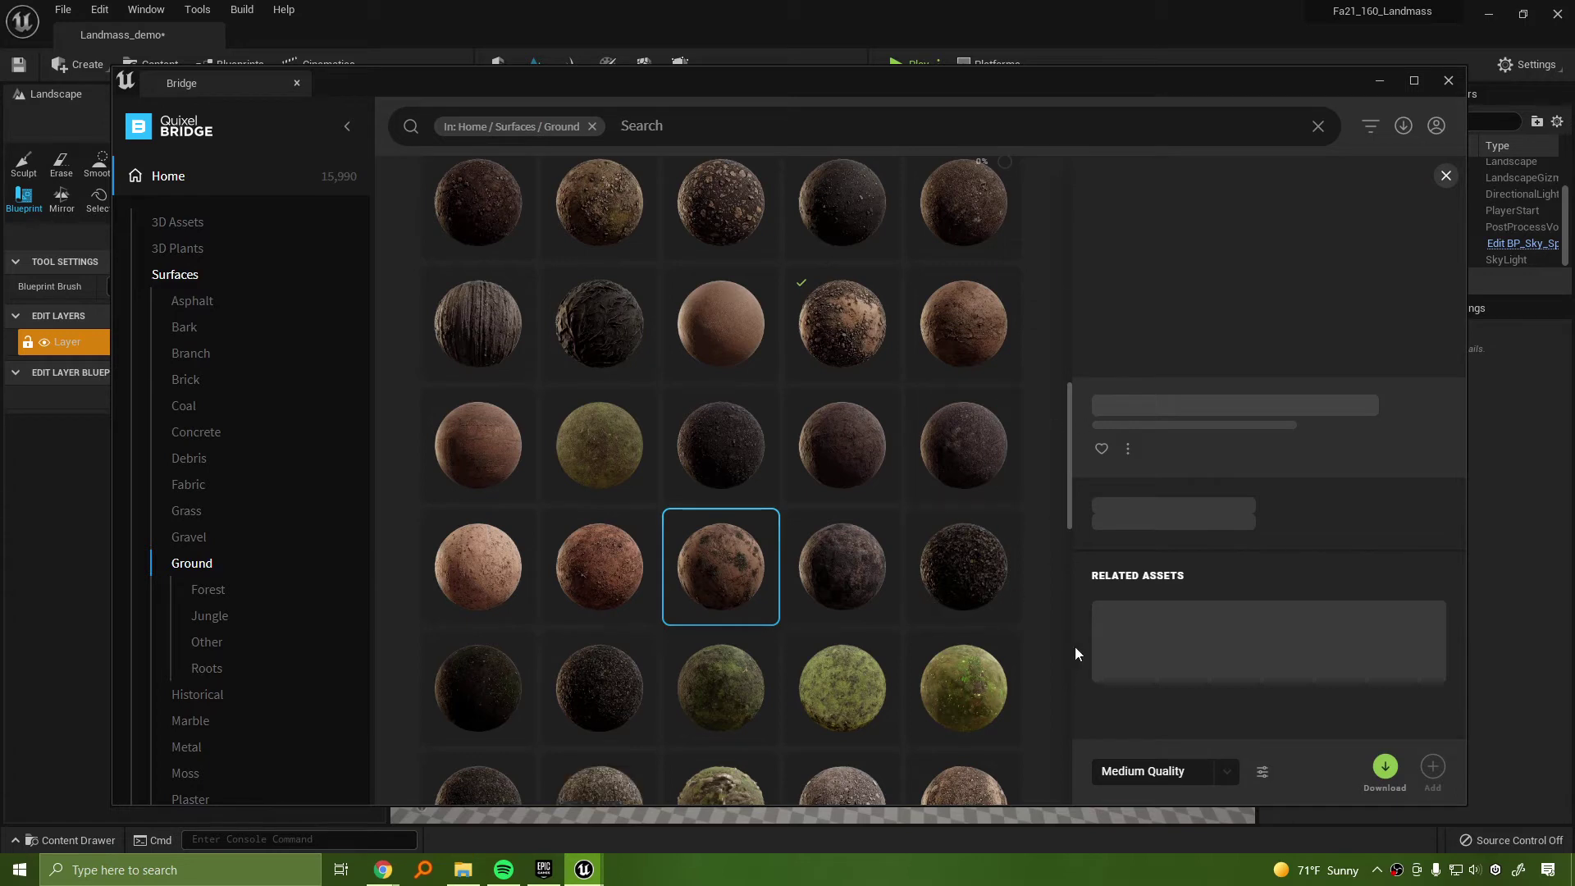
{"action": "mouse_move", "coordinate": [726, 583]}
{"action": "left_click", "coordinate": [886, 564]}
{"action": "left_click", "coordinate": [736, 574]}
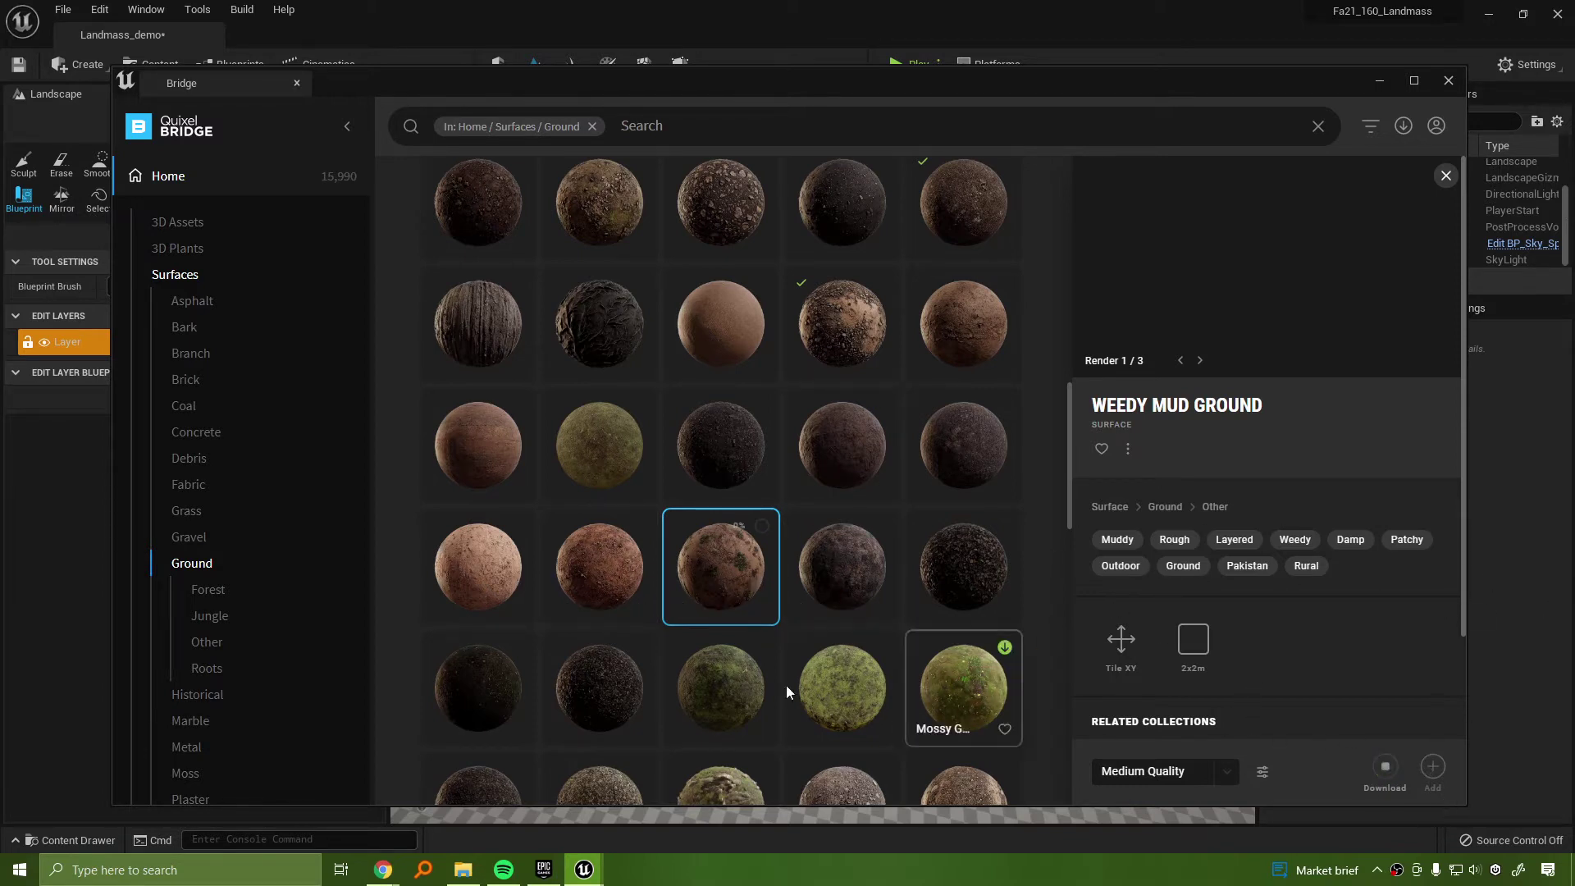
Find the red Fallen Oak Leaves surface among the Ground assets and download it at Medium Quality
{"action": "scroll", "coordinate": [786, 686], "scroll_direction": "down", "scroll_amount": 6}
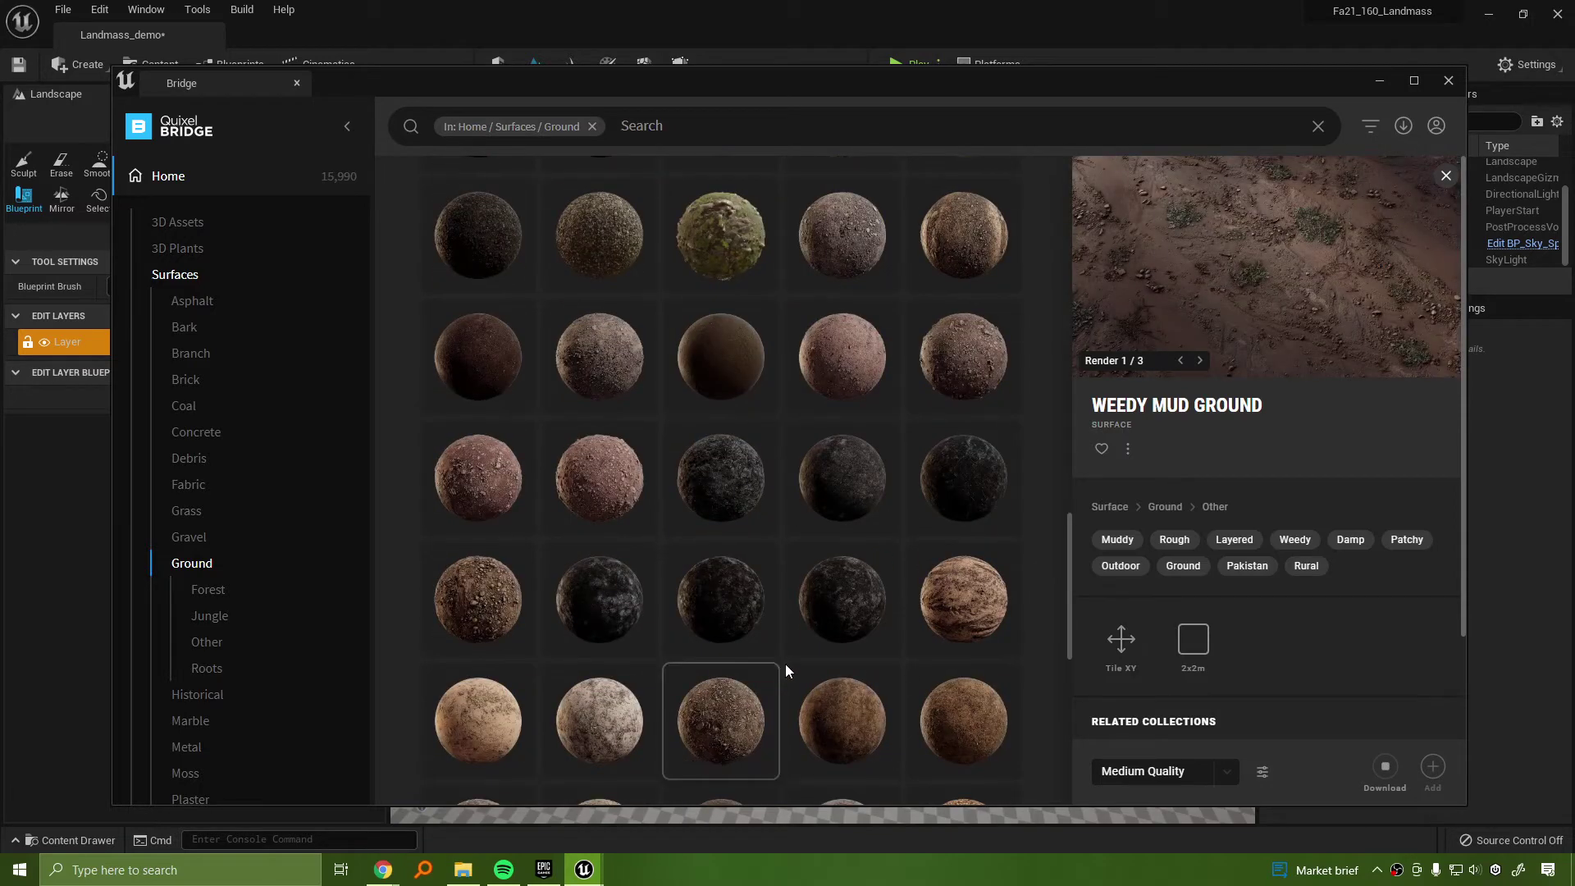
{"action": "scroll", "coordinate": [894, 648], "scroll_direction": "down", "scroll_amount": 4}
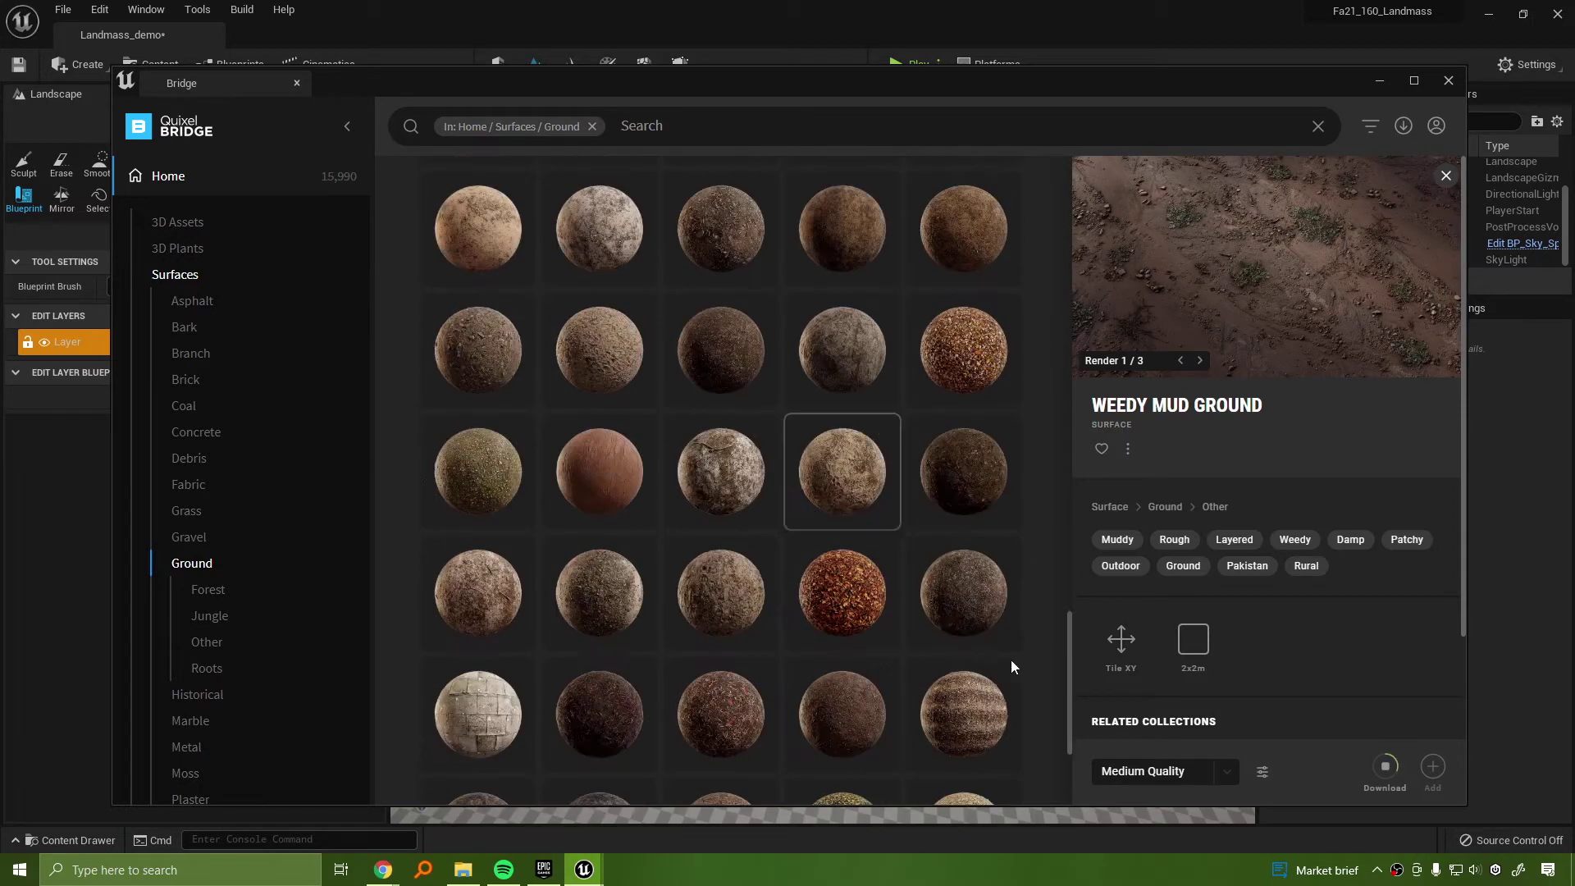
{"action": "left_click", "coordinate": [832, 582]}
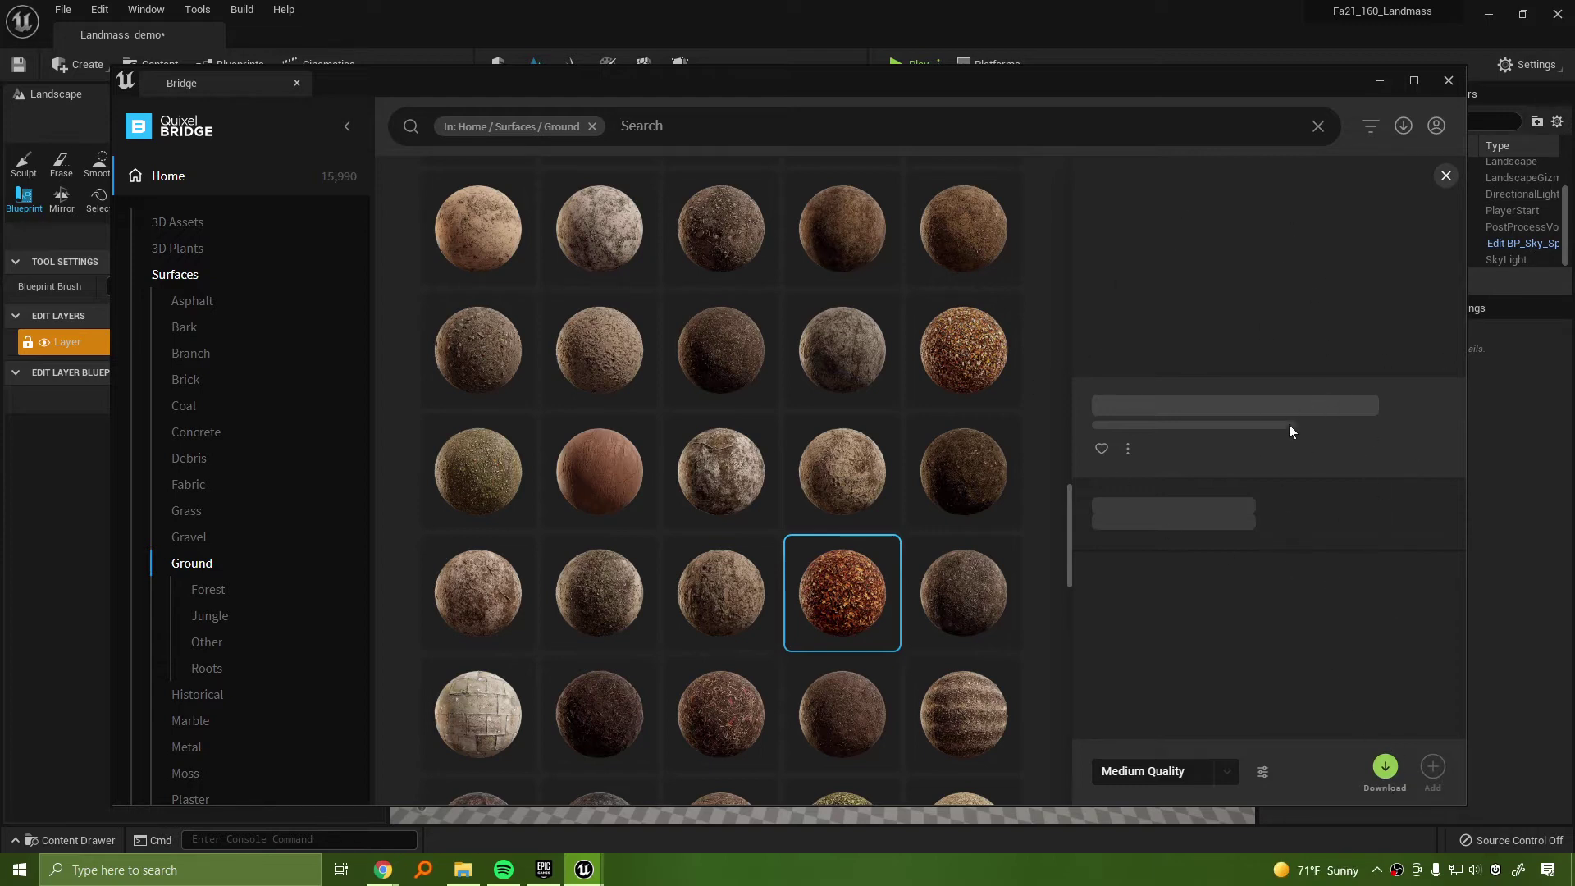
{"action": "left_click_drag", "start_coordinate": [1179, 80], "coordinate": [1160, 63]}
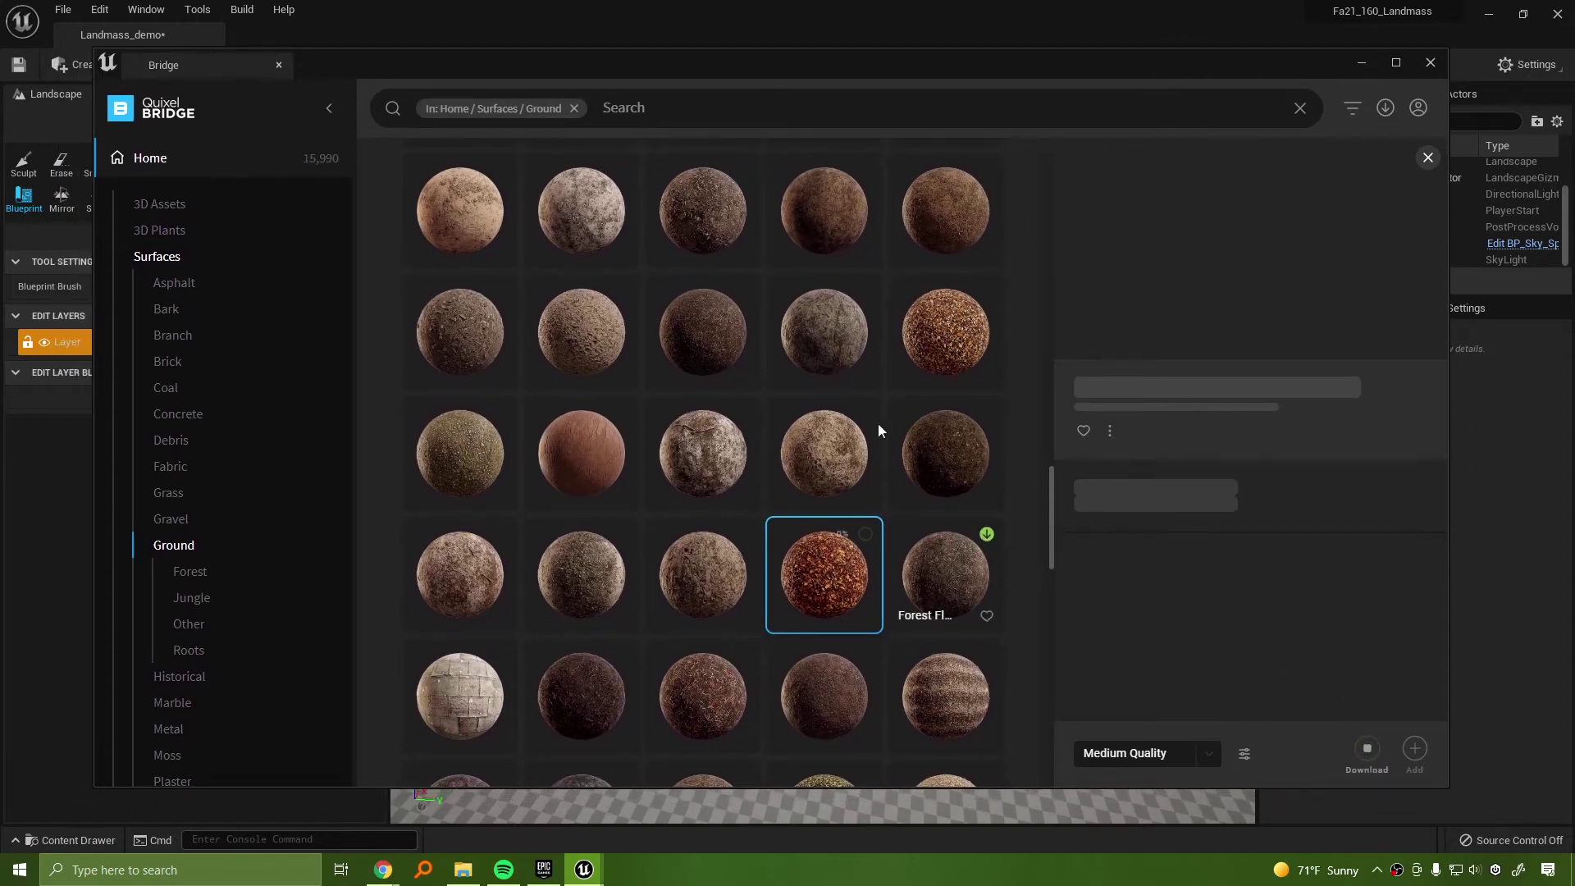
Show the locally downloaded Megascans assets and close Bridge
{"action": "scroll", "coordinate": [828, 523], "scroll_direction": "up", "scroll_amount": 8}
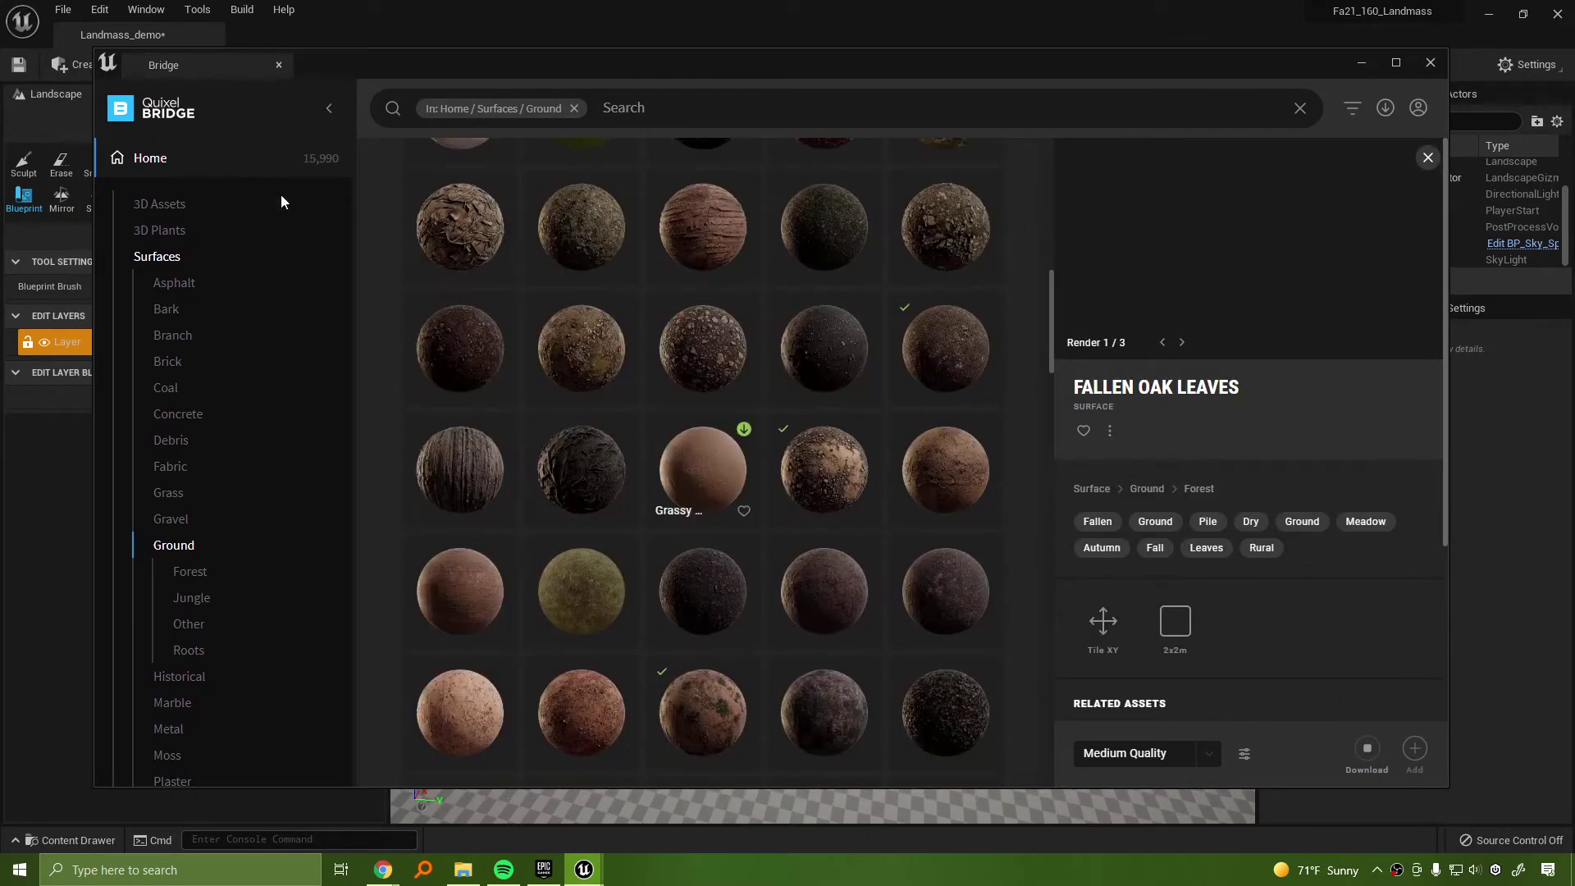
{"action": "left_click", "coordinate": [197, 160]}
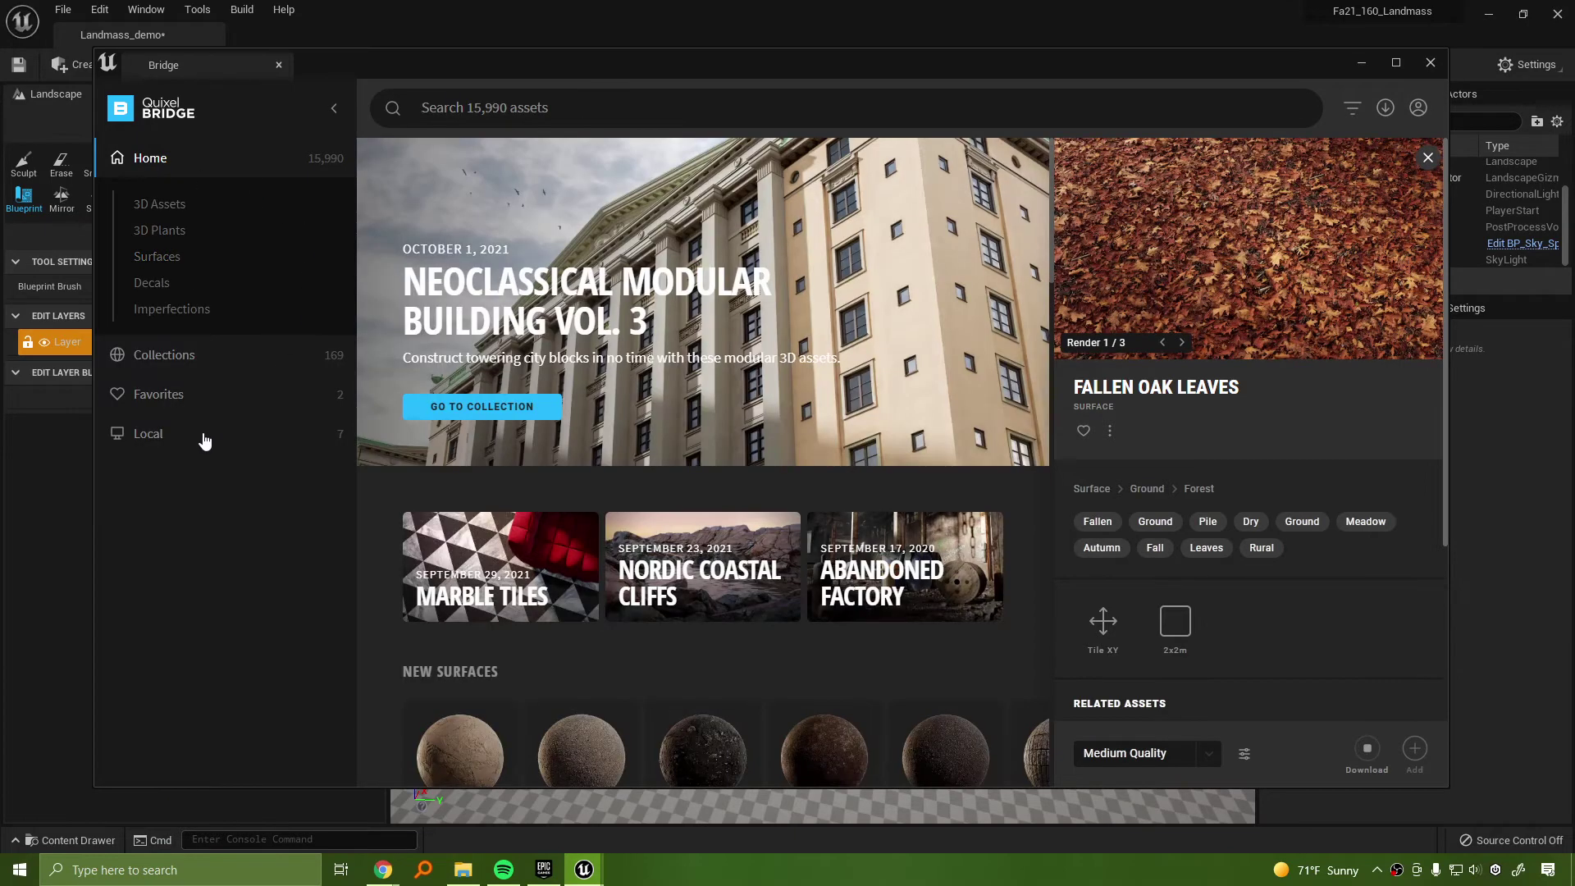
{"action": "left_click", "coordinate": [148, 436]}
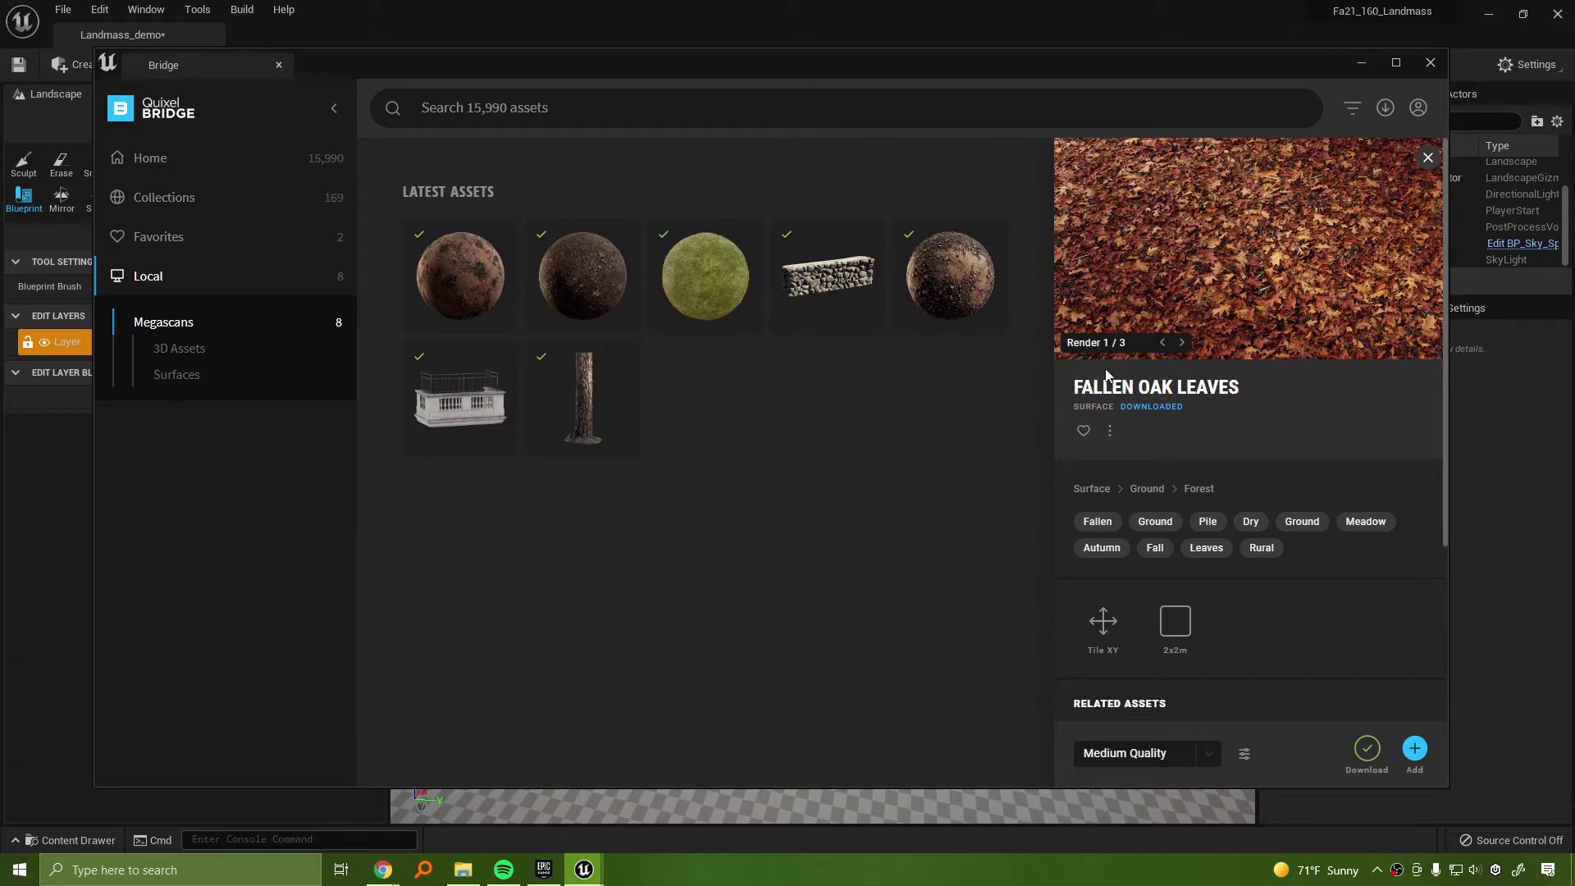
{"action": "left_click", "coordinate": [1429, 64]}
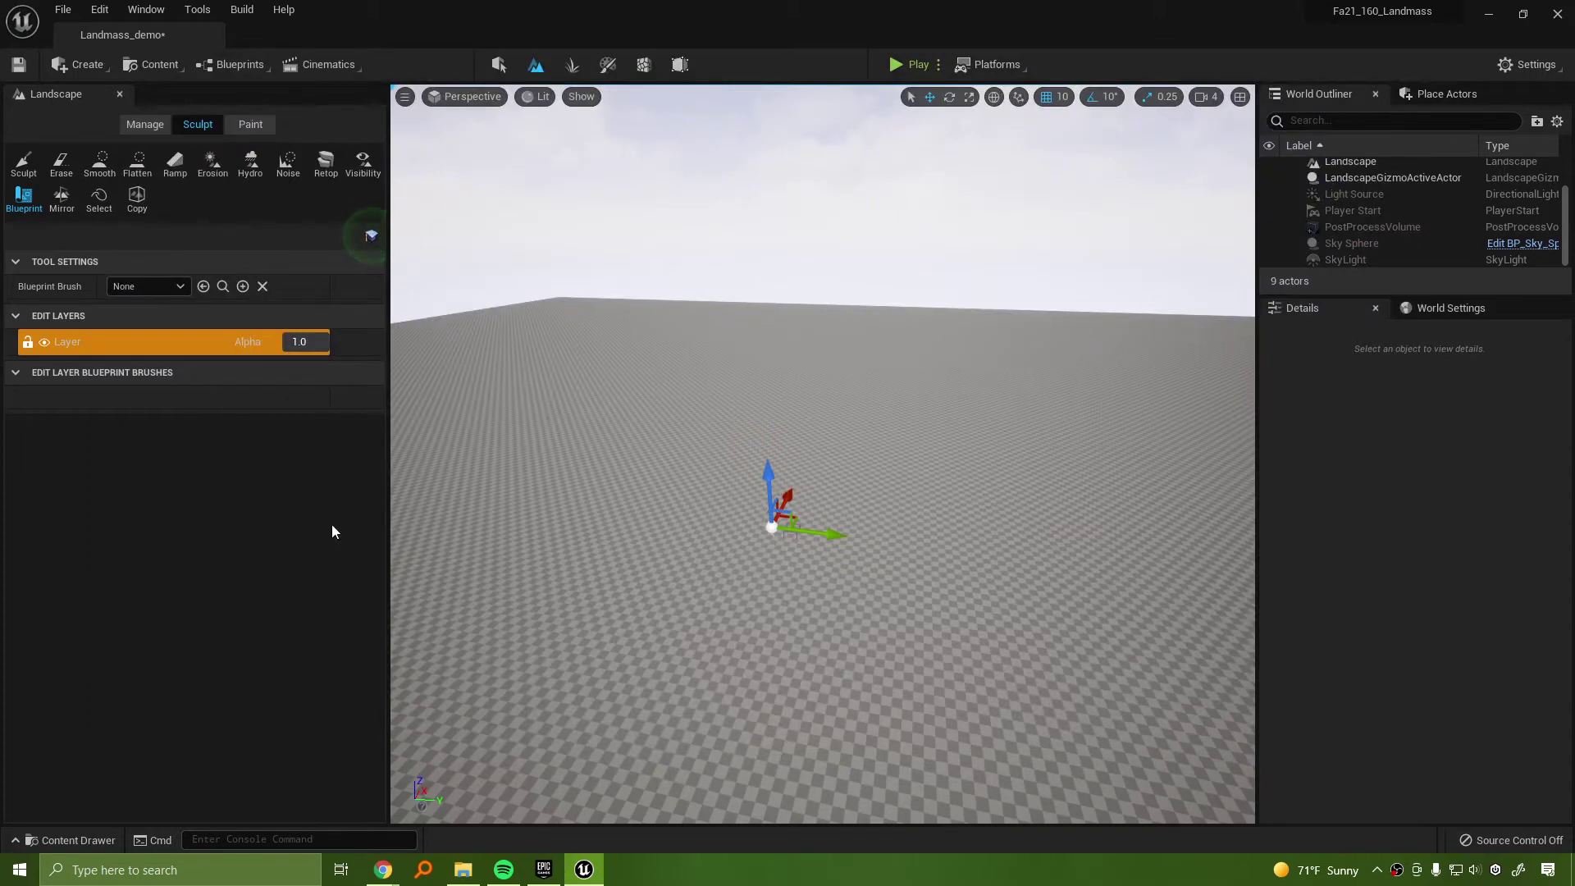
{"action": "left_click", "coordinate": [80, 839]}
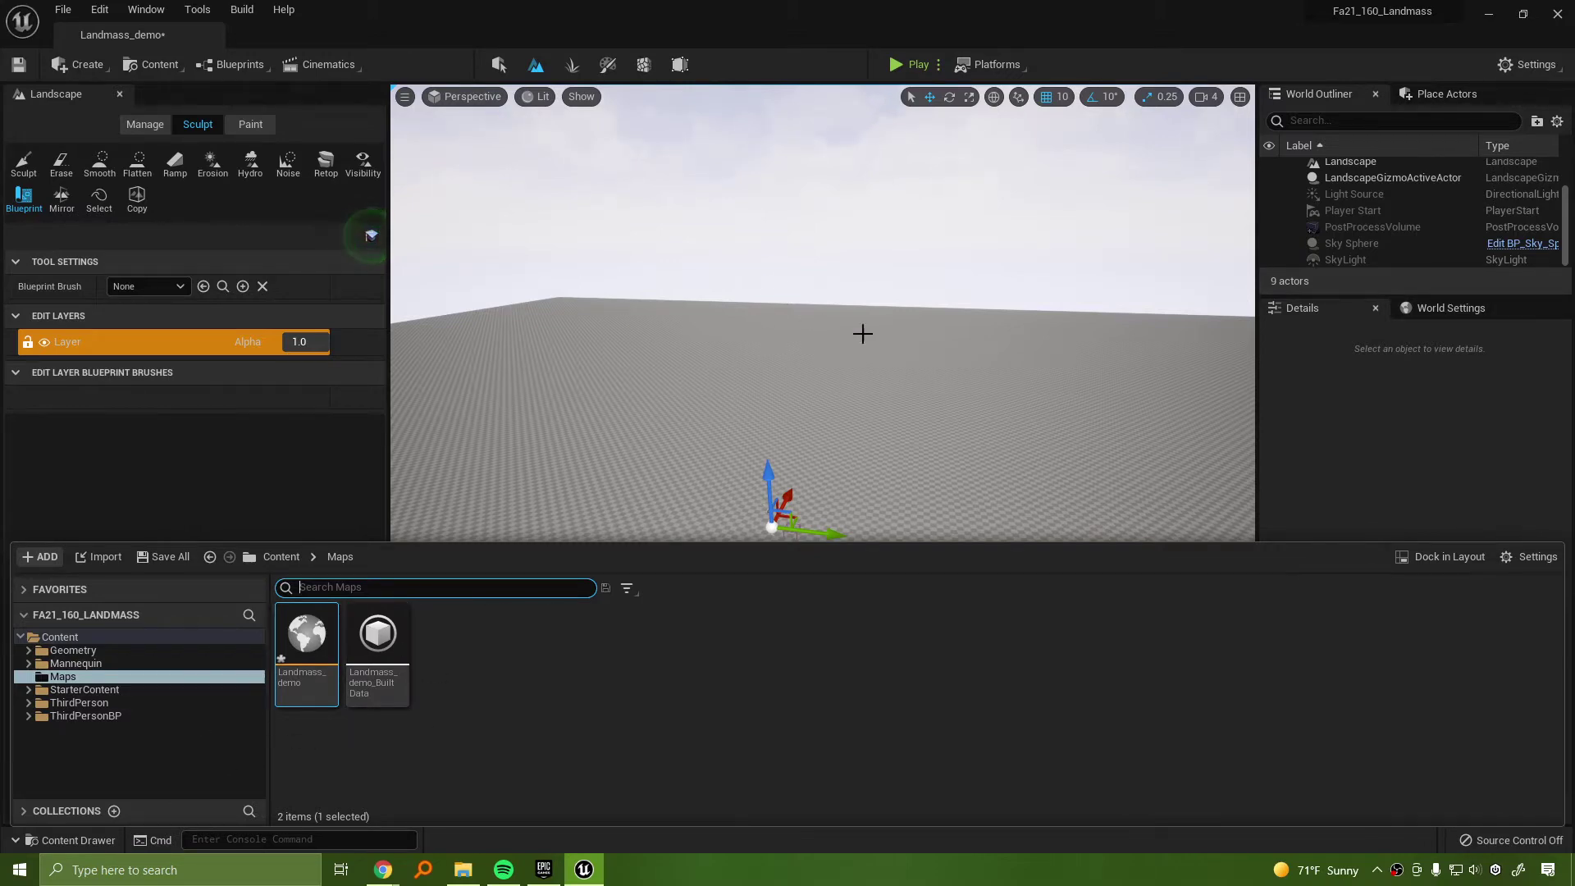
{"action": "right_click_drag", "start_coordinate": [861, 332], "coordinate": [854, 356]}
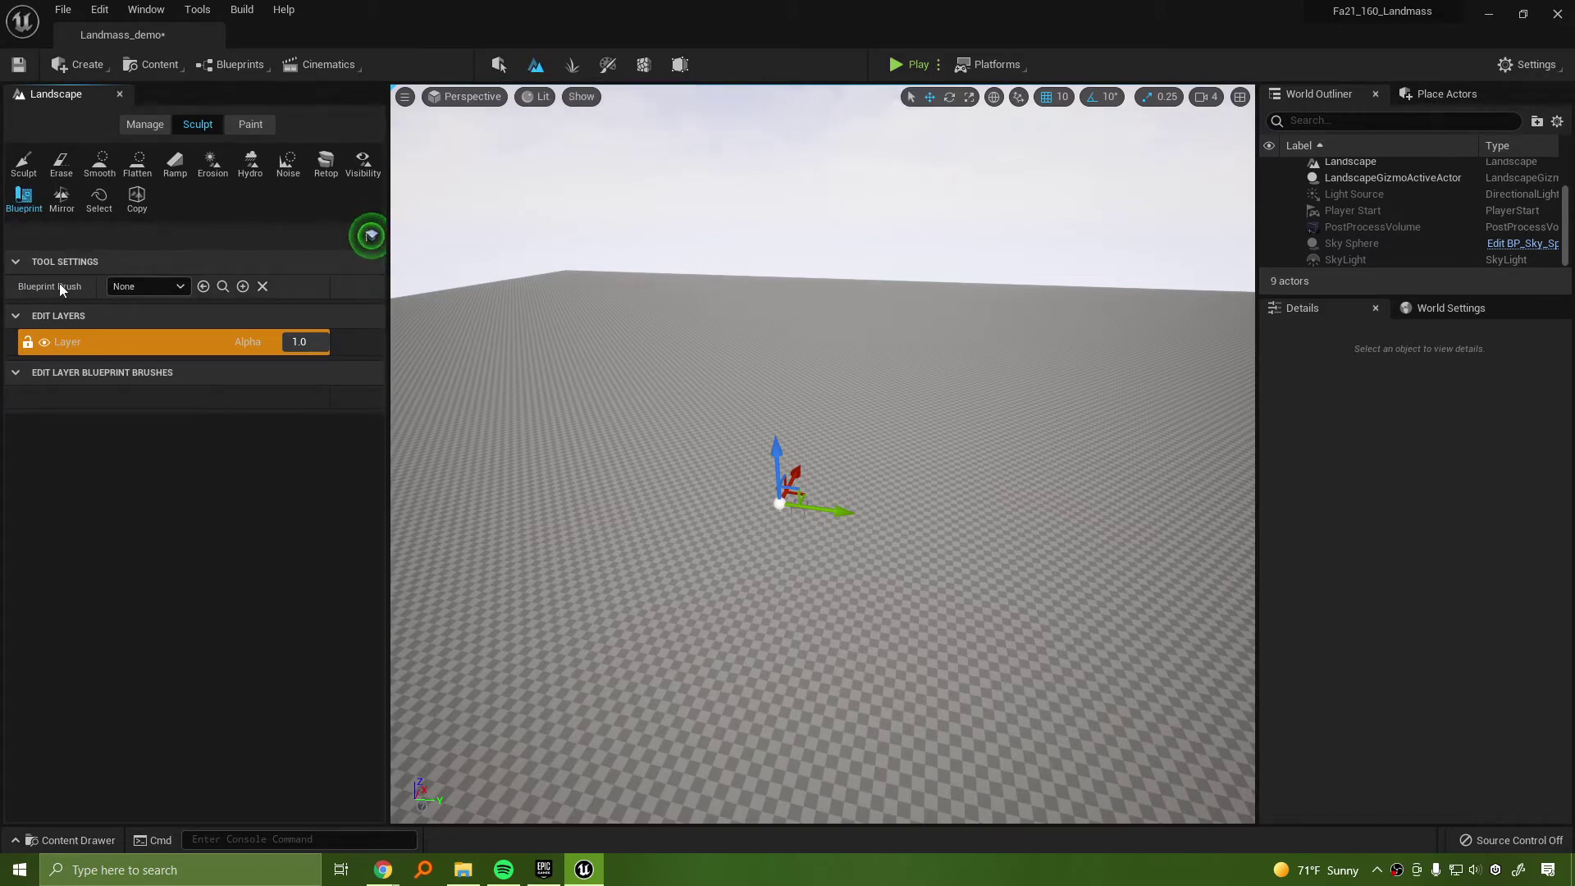
Choose CustomBrush_Landmass as the Blueprint brush, place one on the landscape and undo its creation
{"action": "left_click", "coordinate": [161, 283]}
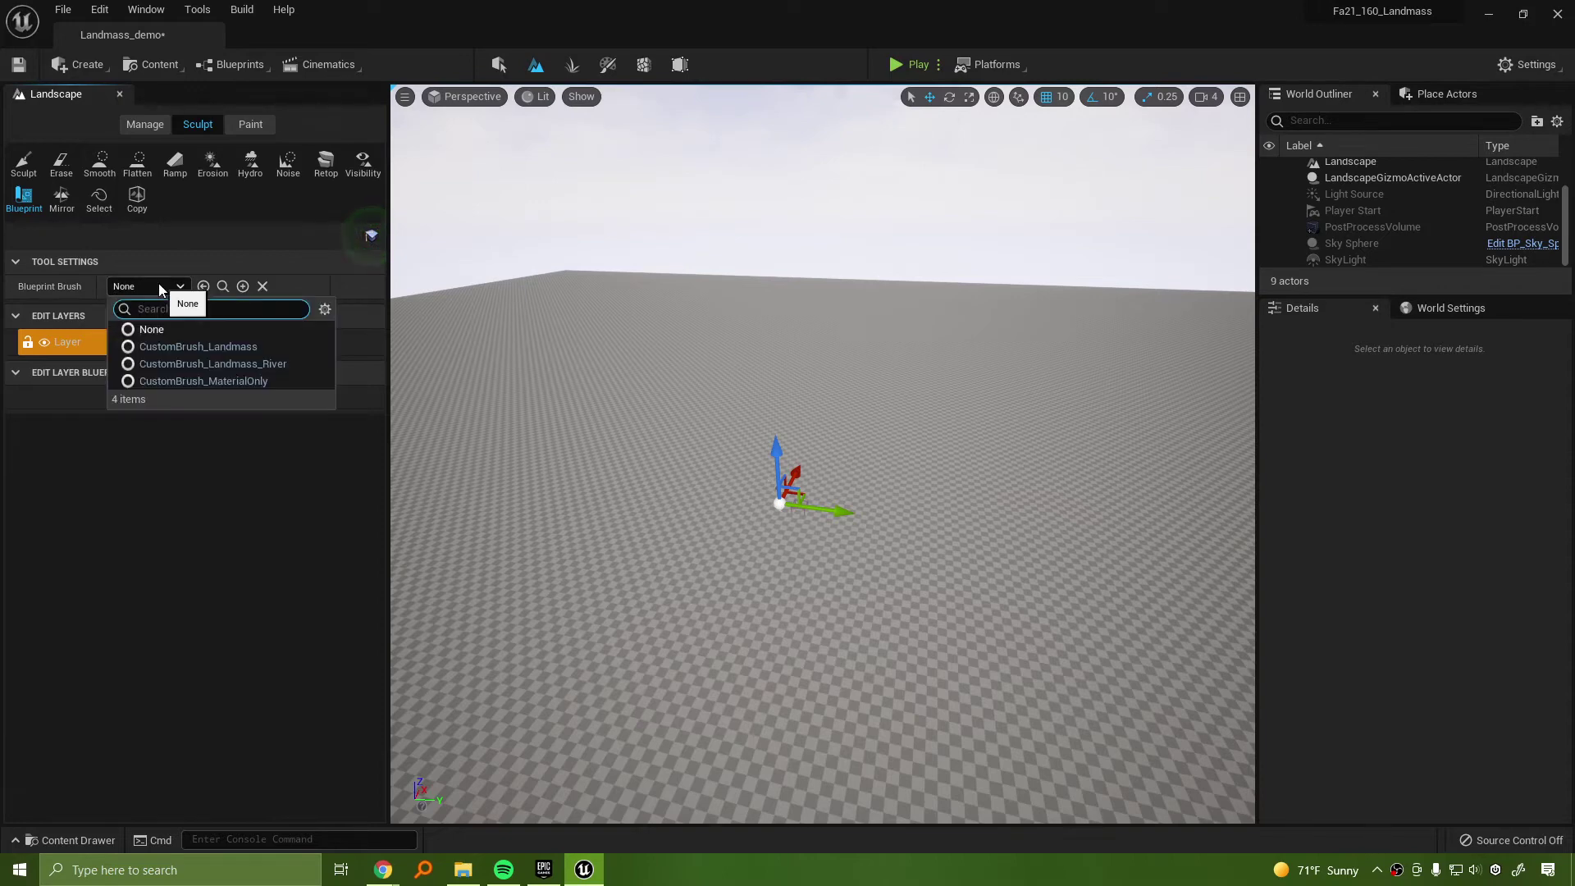
{"action": "left_click", "coordinate": [204, 348]}
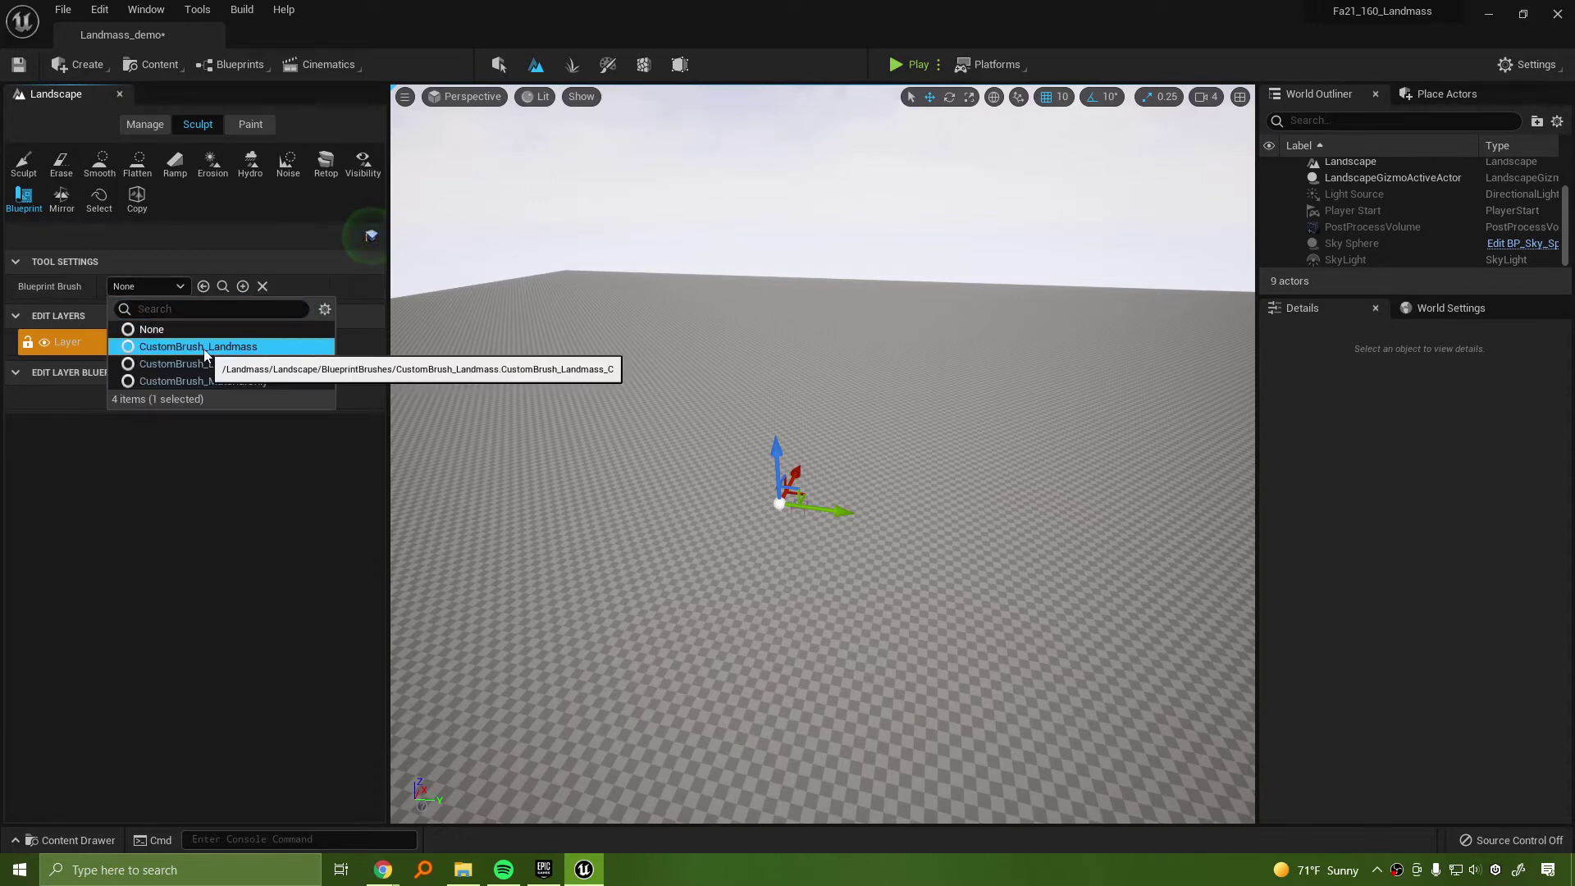
{"action": "mouse_move", "coordinate": [872, 598]}
{"action": "right_mouse_down"}
{"action": "mouse_move", "coordinate": [780, 640]}
{"action": "mouse_move", "coordinate": [872, 598]}
{"action": "right_mouse_up"}
{"action": "left_click", "coordinate": [665, 502]}
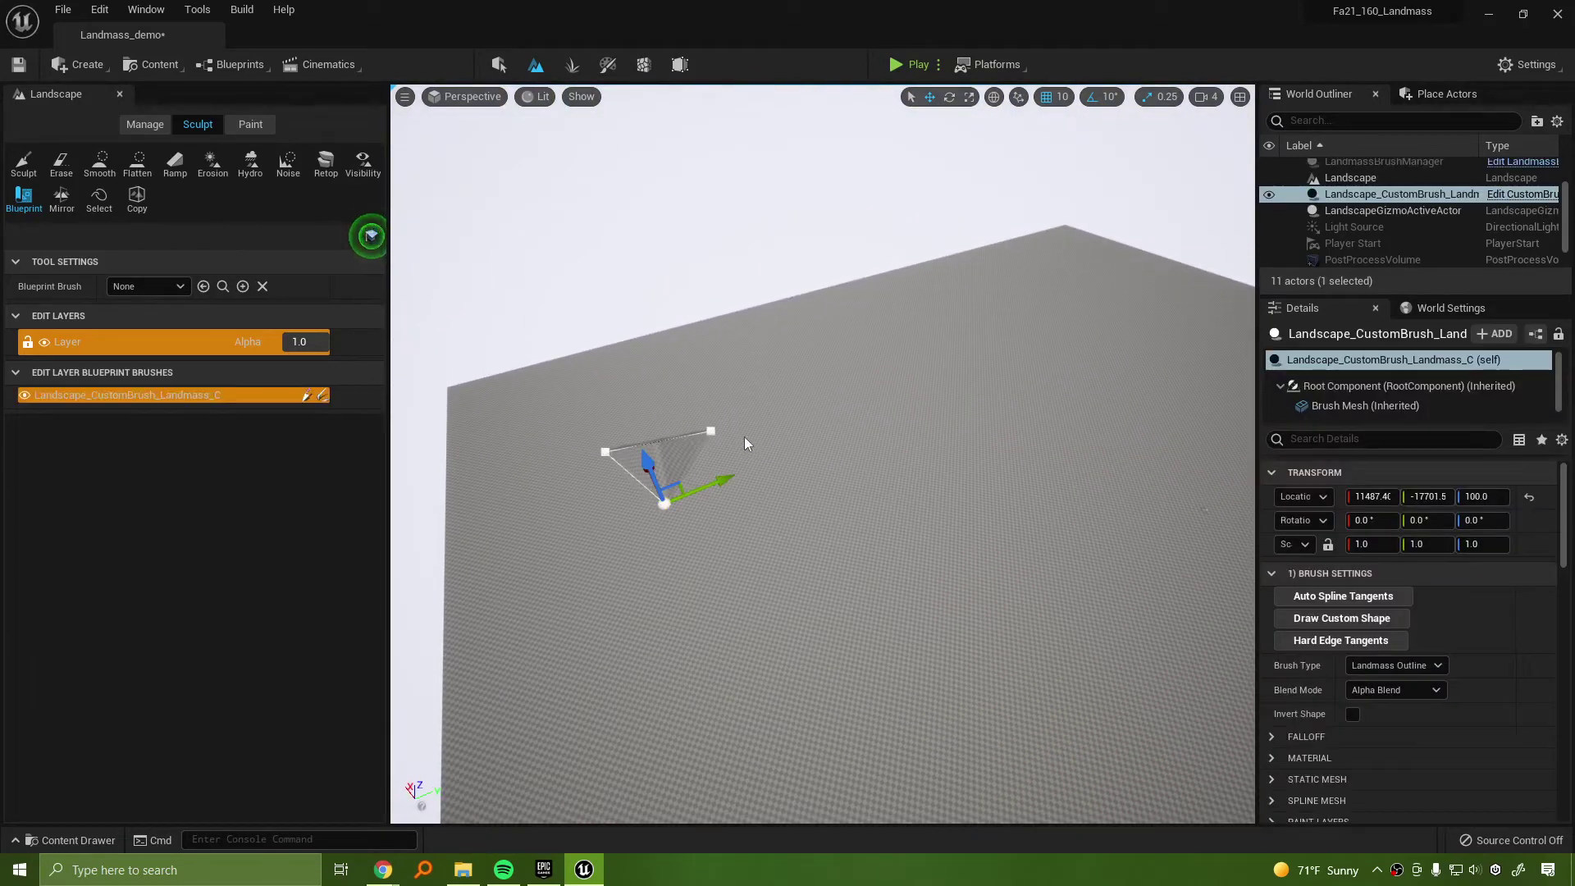
{"action": "right_click_drag", "start_coordinate": [779, 412], "coordinate": [854, 401]}
{"action": "right_click_drag", "start_coordinate": [864, 319], "coordinate": [910, 345]}
{"action": "right_click_drag", "start_coordinate": [692, 456], "coordinate": [692, 455]}
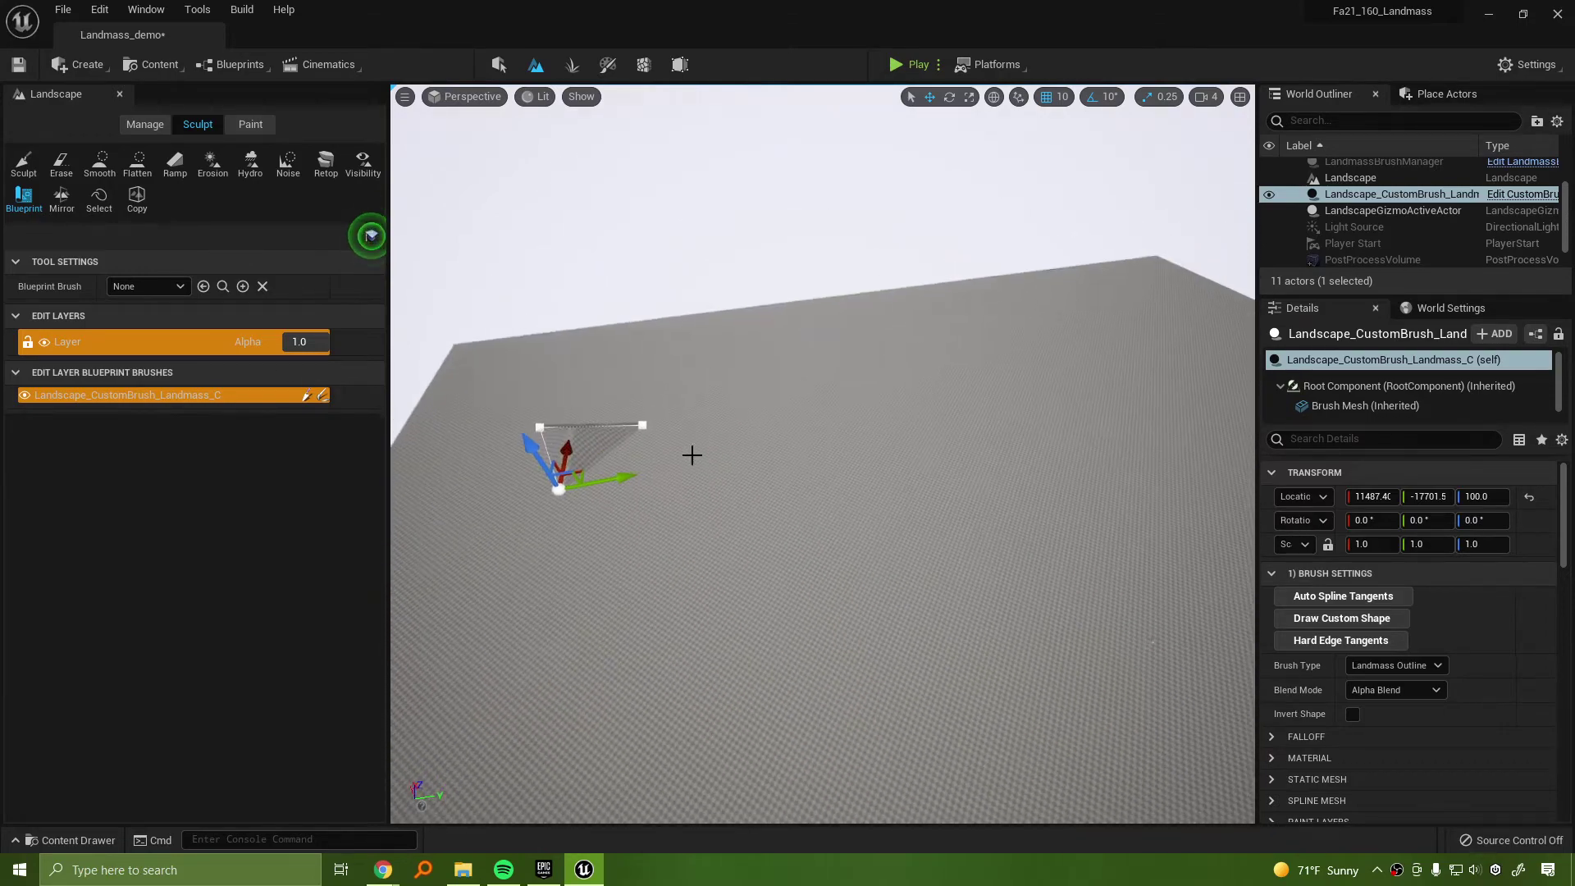
{"action": "key", "text": "ctrl+z"}
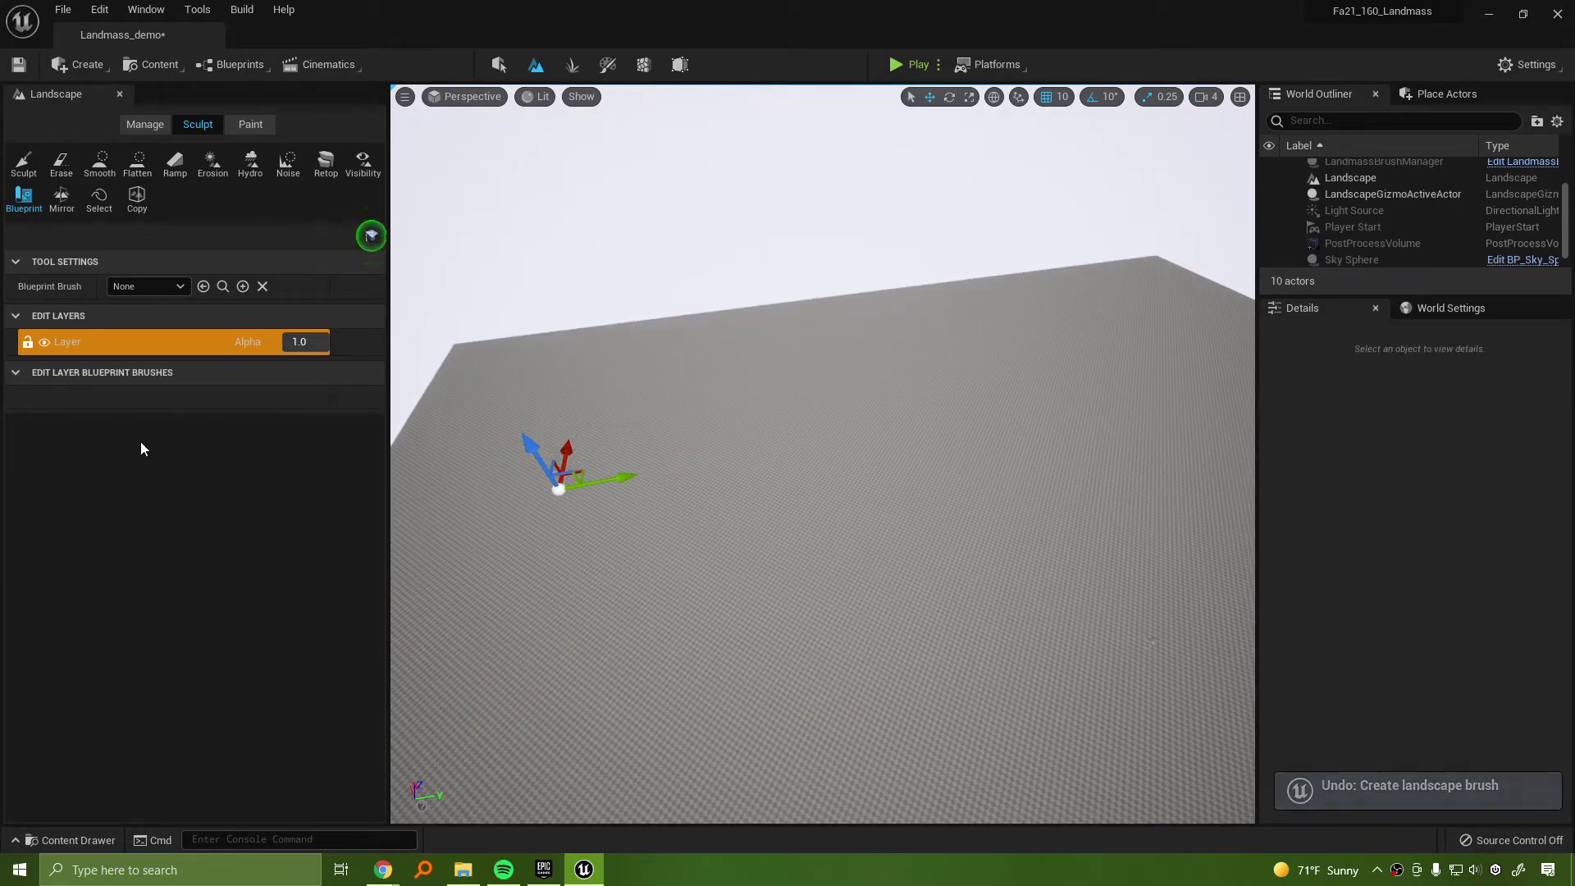
Rename the existing edit layer as BaseLayer
{"action": "left_click", "coordinate": [72, 343]}
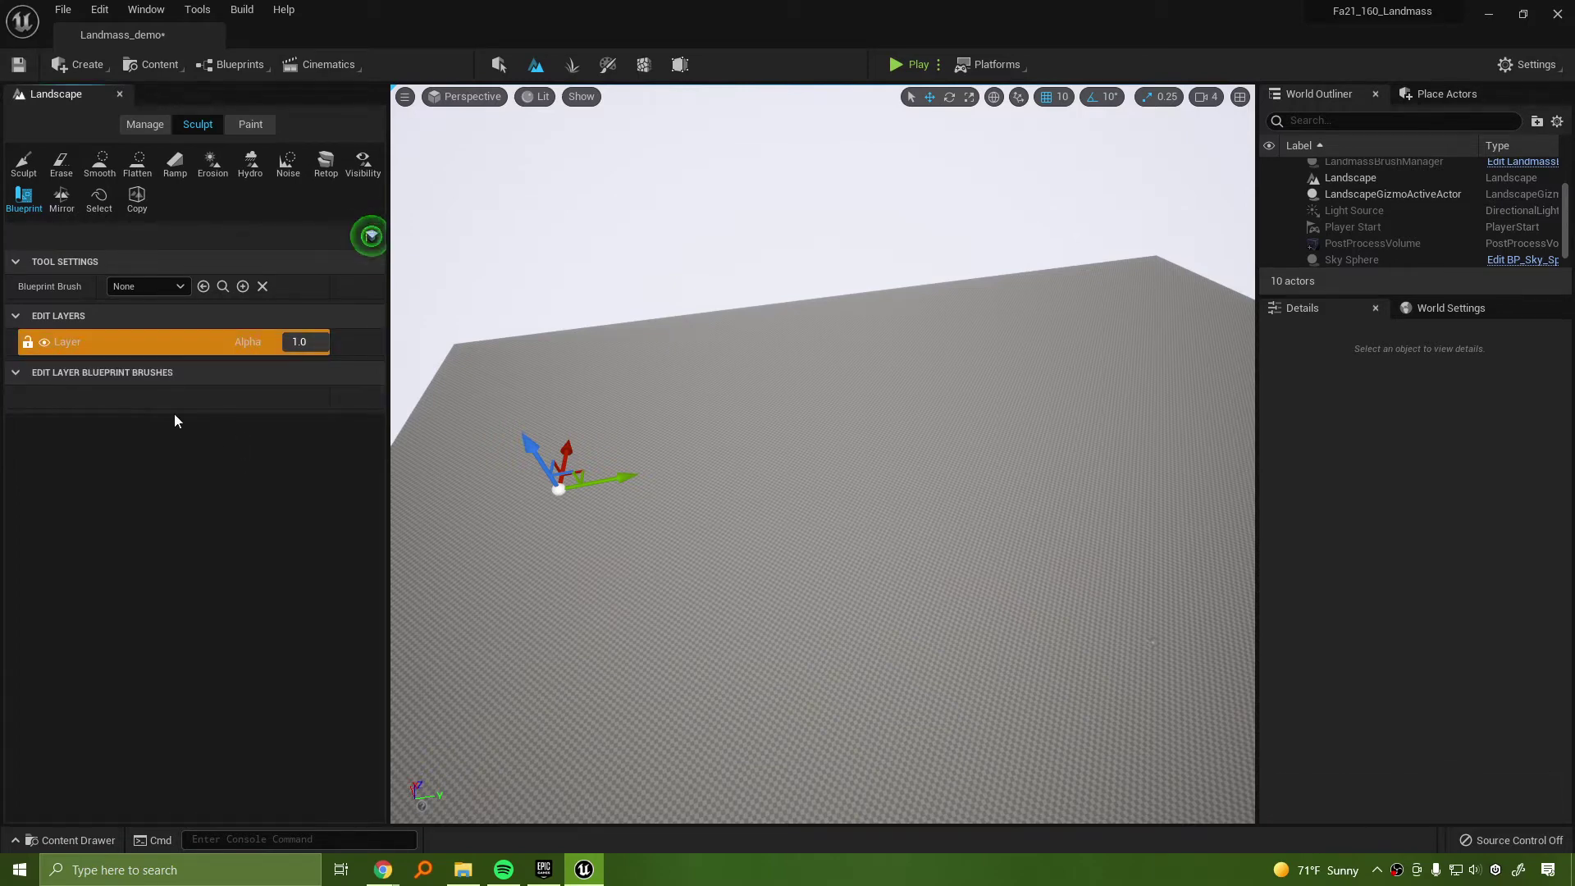
{"action": "double_click", "coordinate": [82, 343]}
{"action": "type", "text": "Ba"}
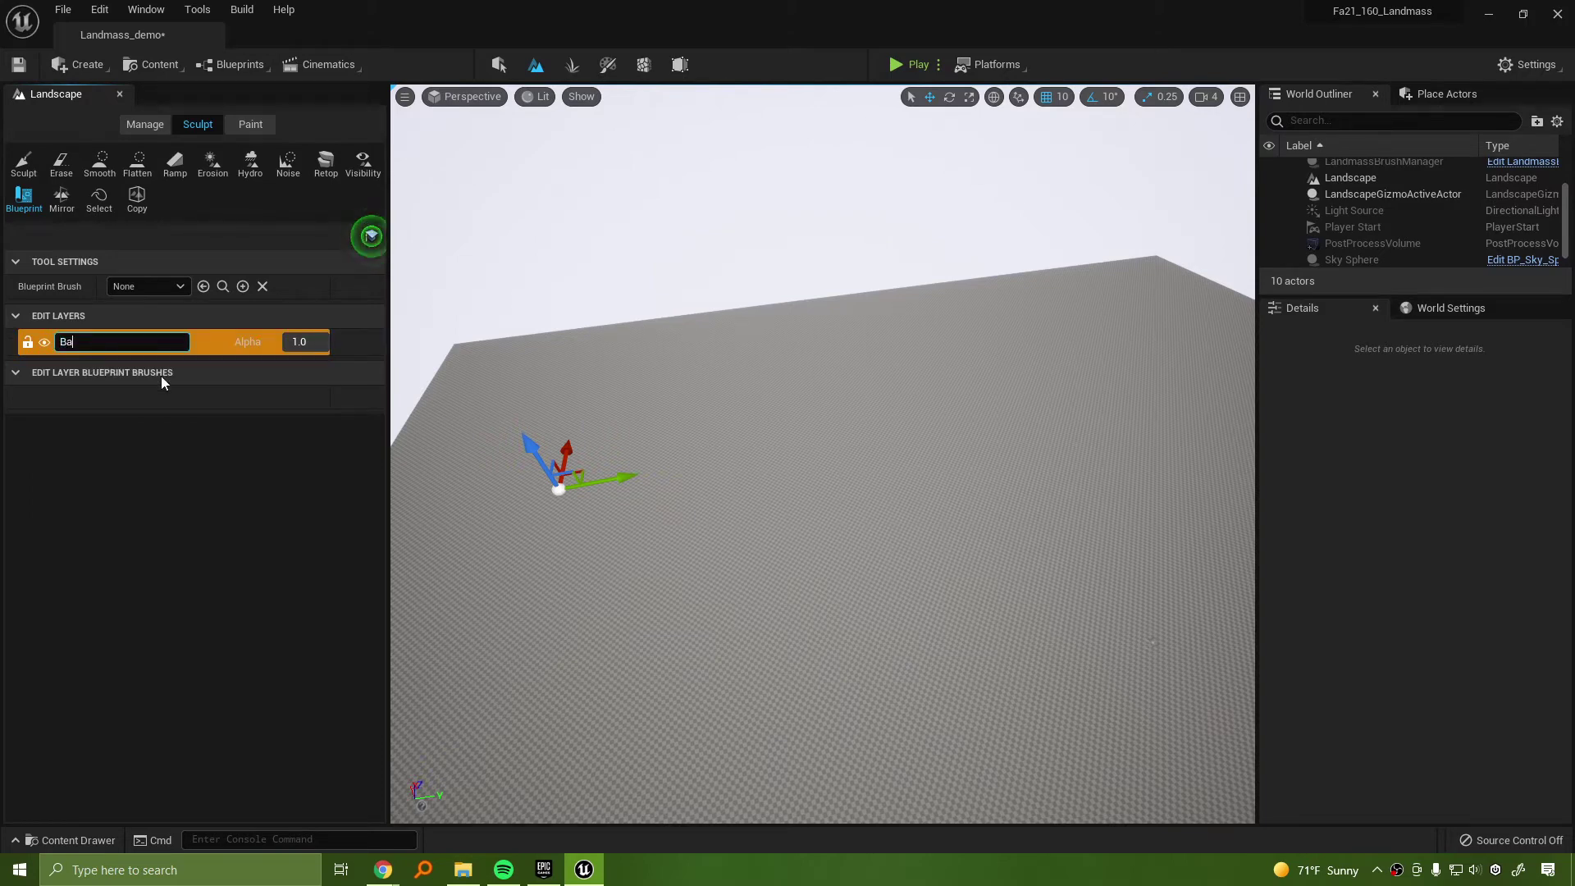
{"action": "type", "text": "seLayer"}
{"action": "key", "text": "Return"}
Create a new edit layer above BaseLayer and rename it as LandMass1
{"action": "left_click", "coordinate": [146, 341]}
{"action": "right_click", "coordinate": [148, 344]}
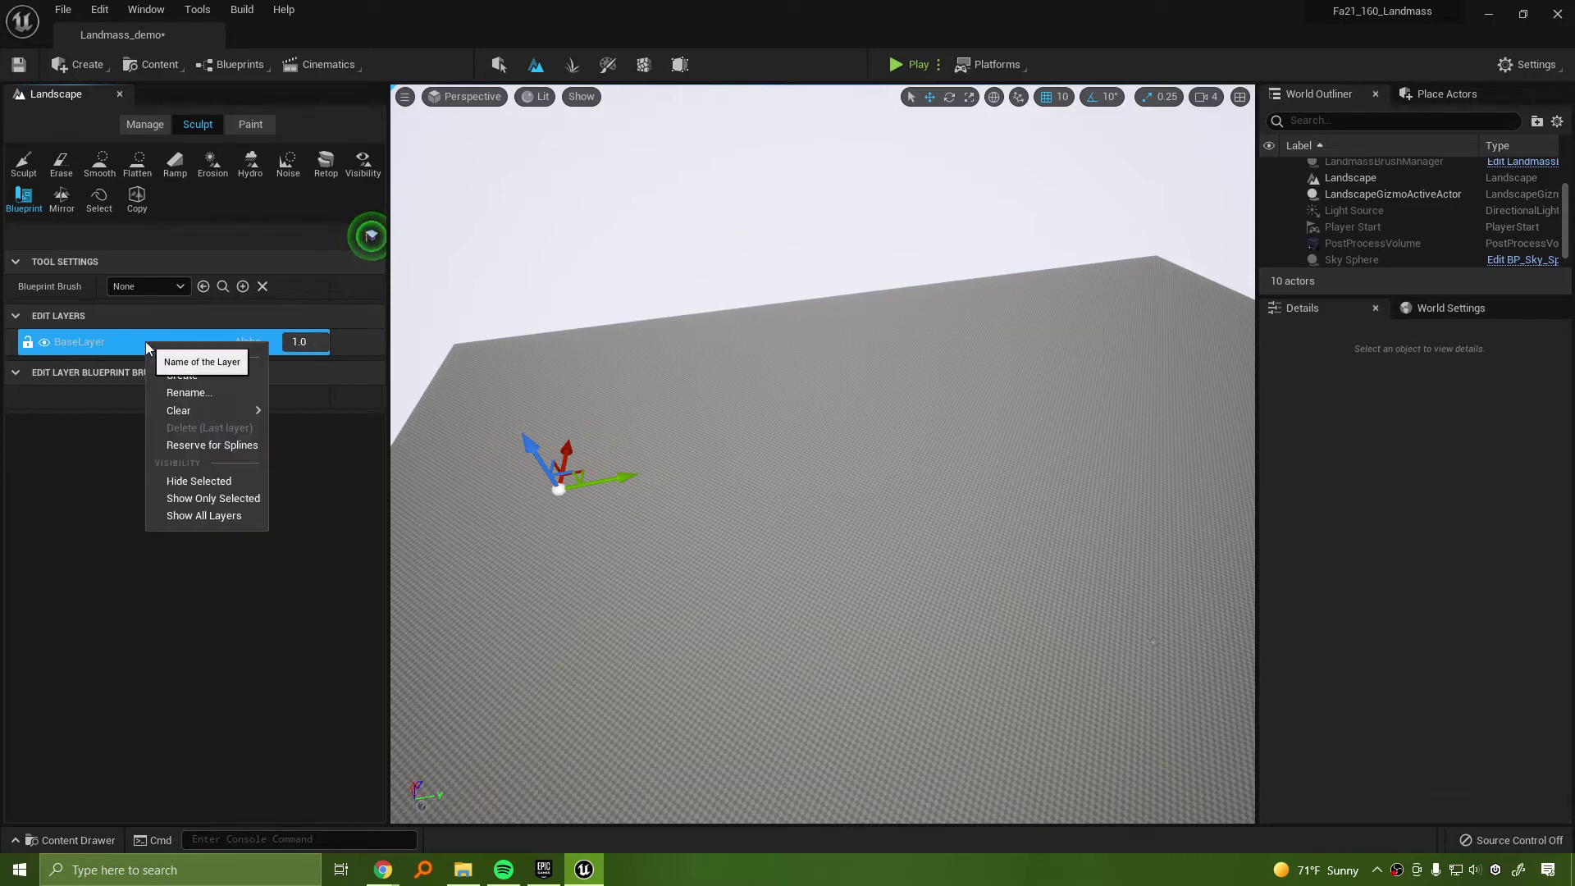
{"action": "left_click", "coordinate": [215, 375]}
{"action": "left_click", "coordinate": [77, 341]}
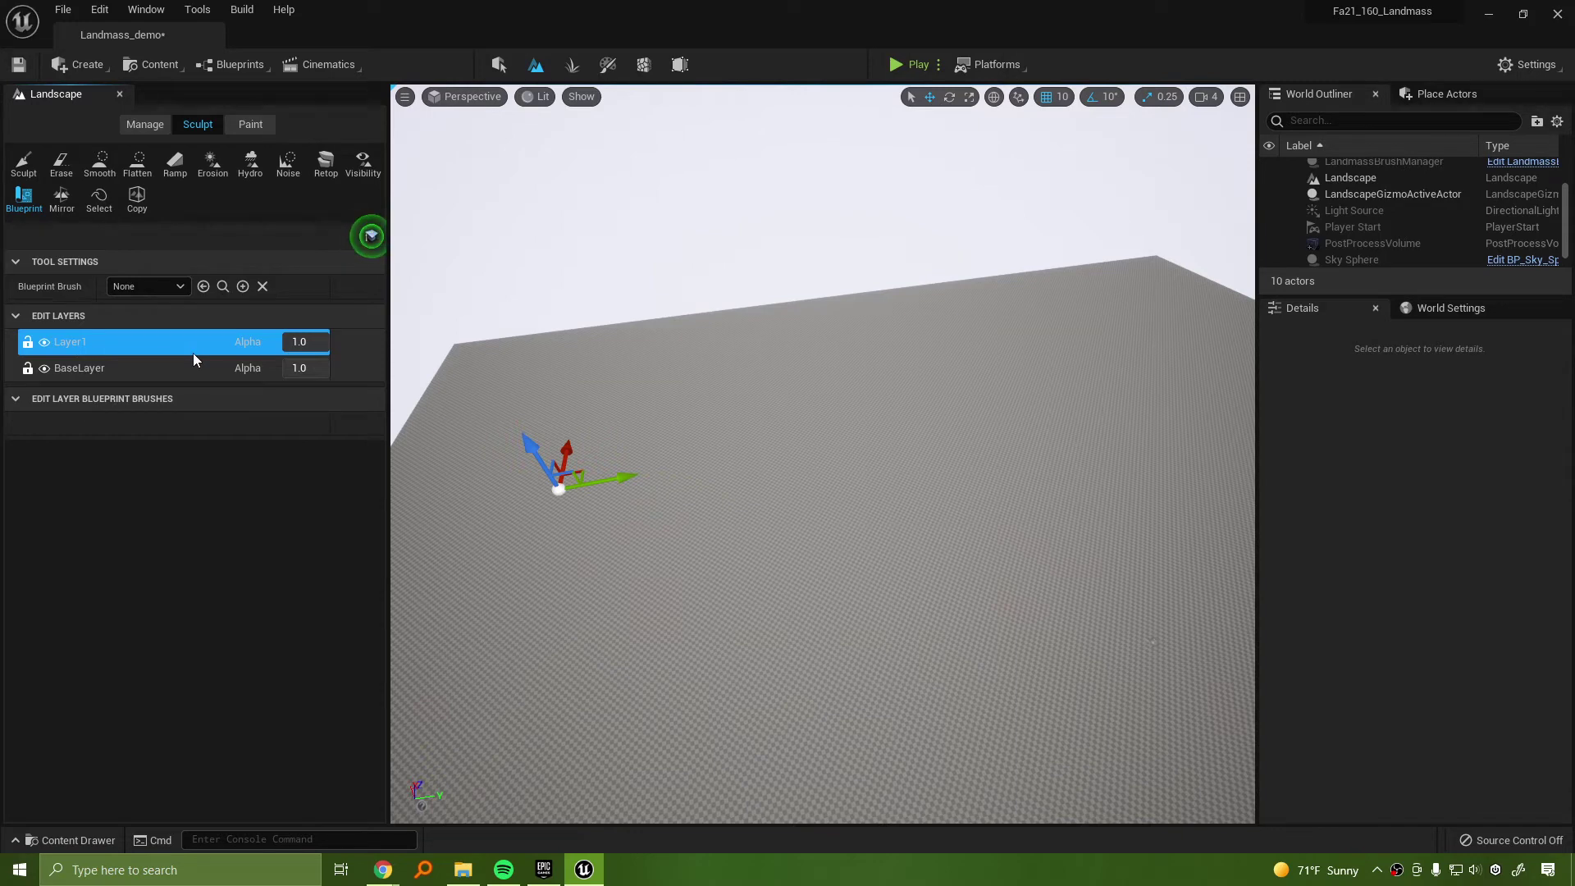
{"action": "left_click", "coordinate": [79, 343]}
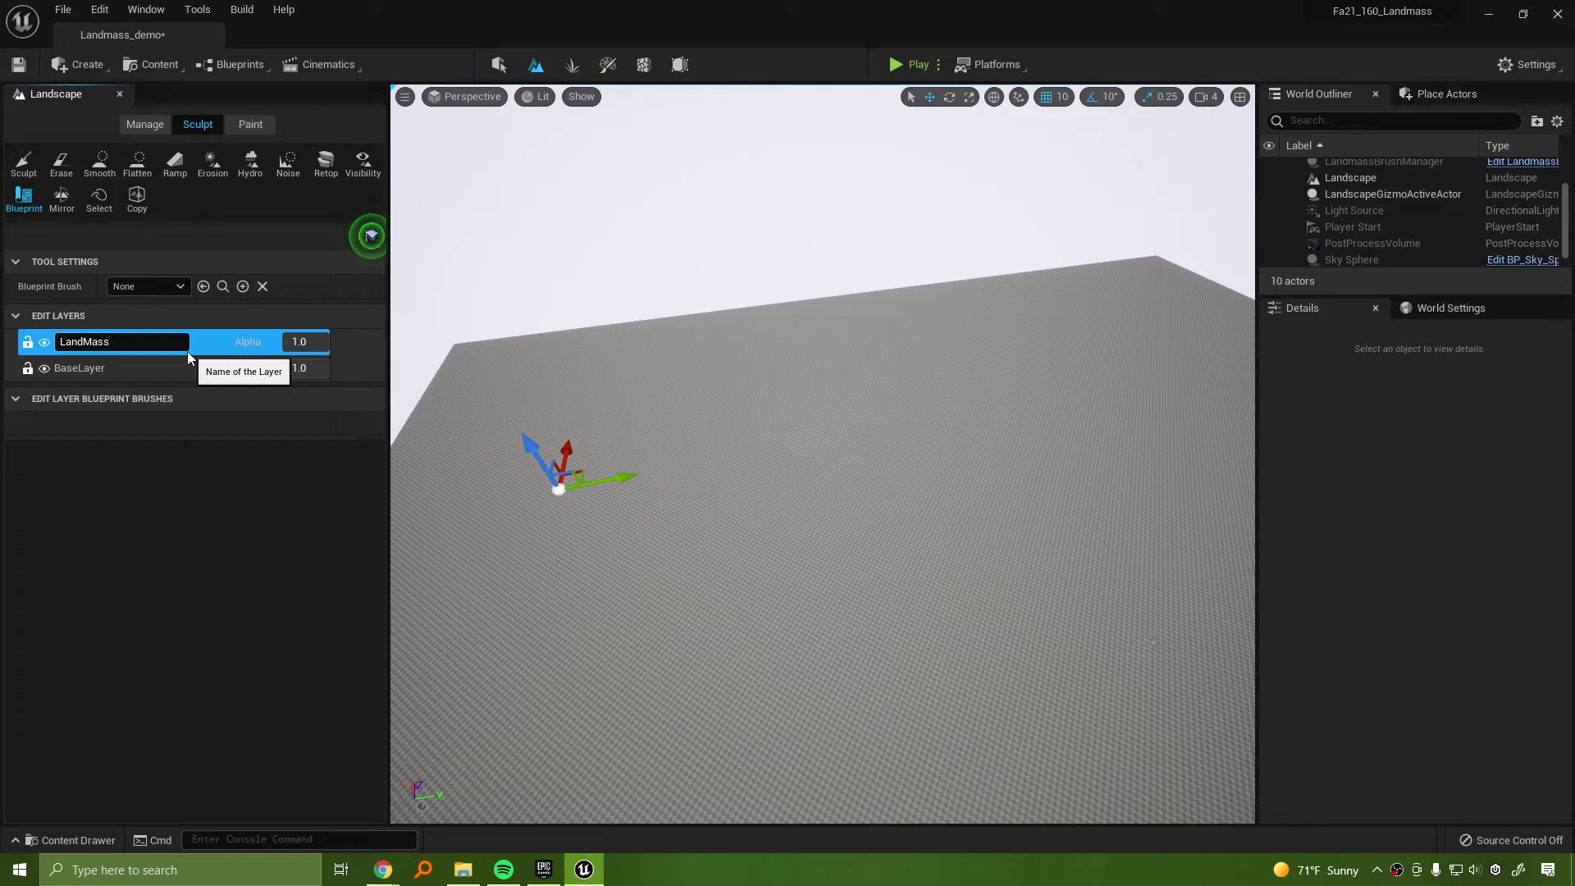
{"action": "type", "text": "1"}
{"action": "key", "text": "Return"}
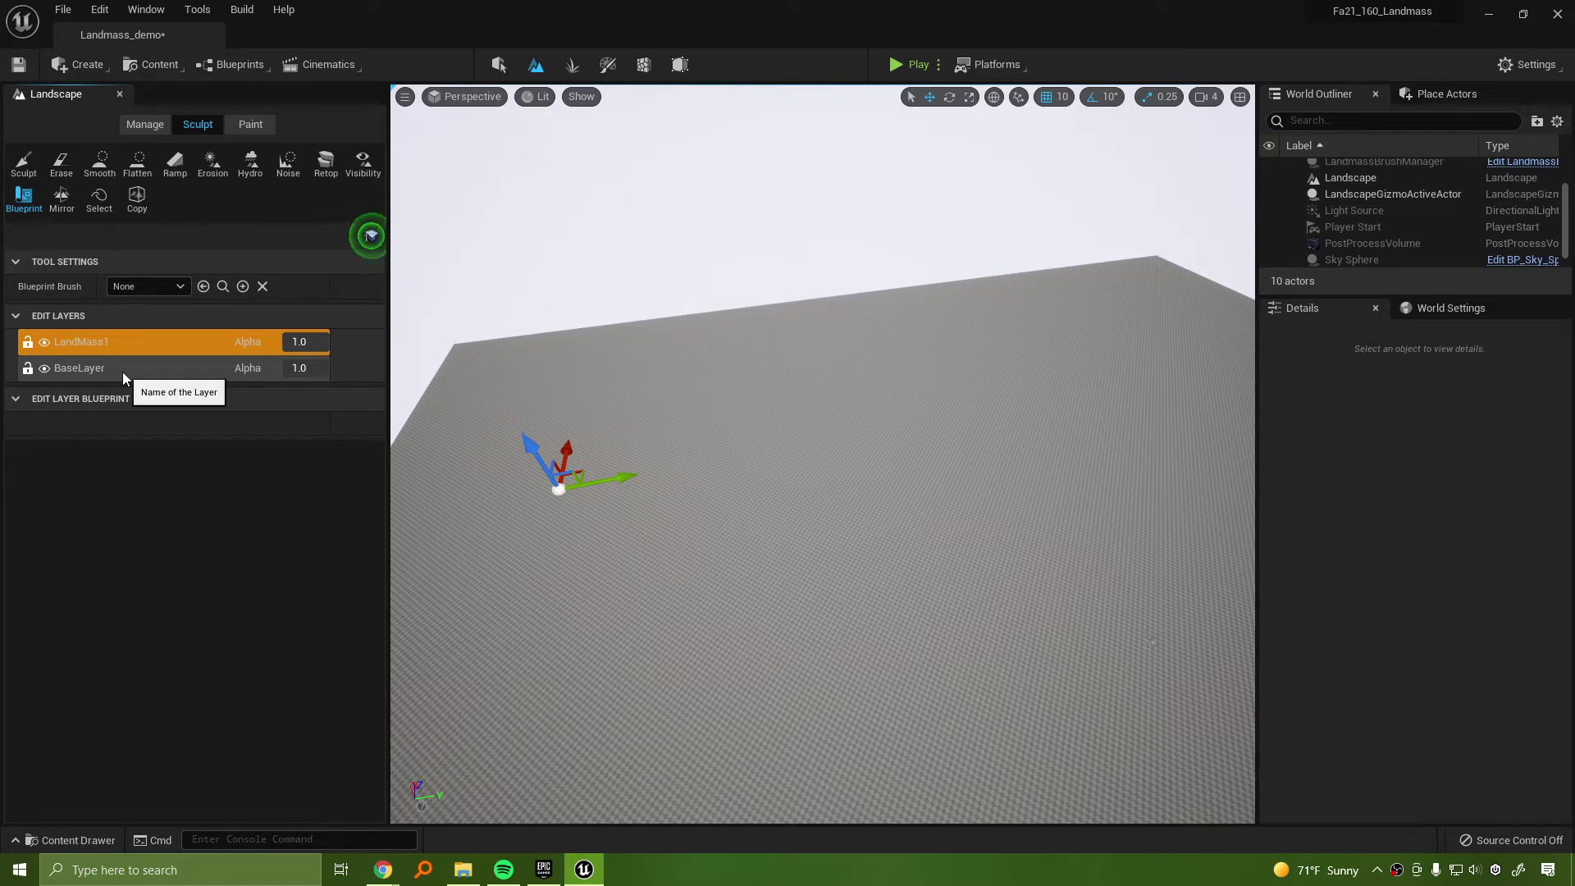
{"action": "double_click", "coordinate": [74, 347]}
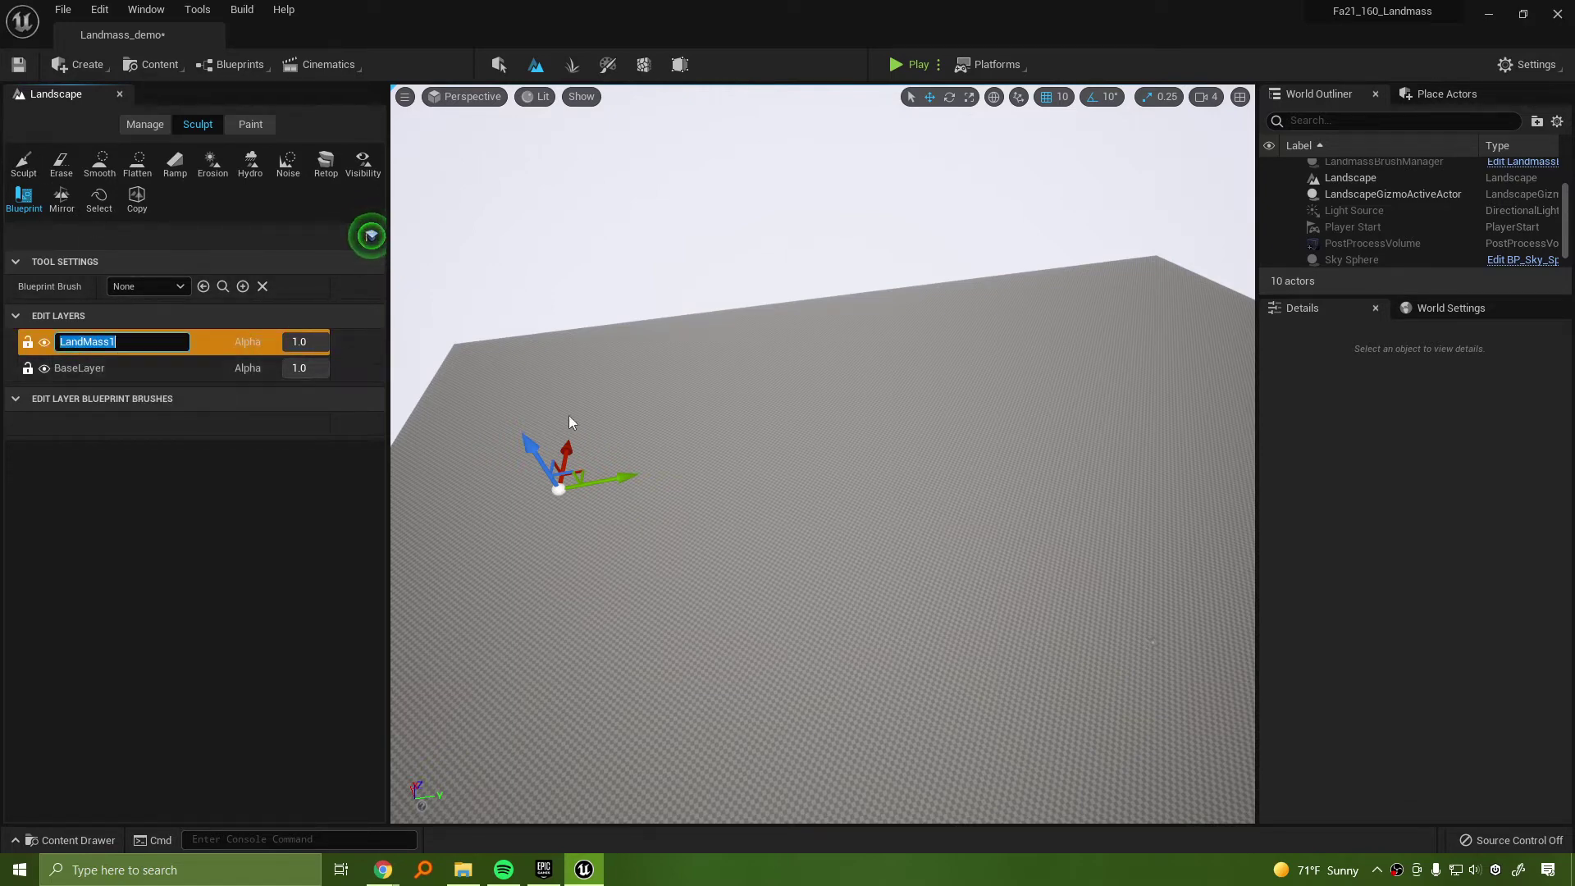
{"action": "left_click", "coordinate": [624, 410]}
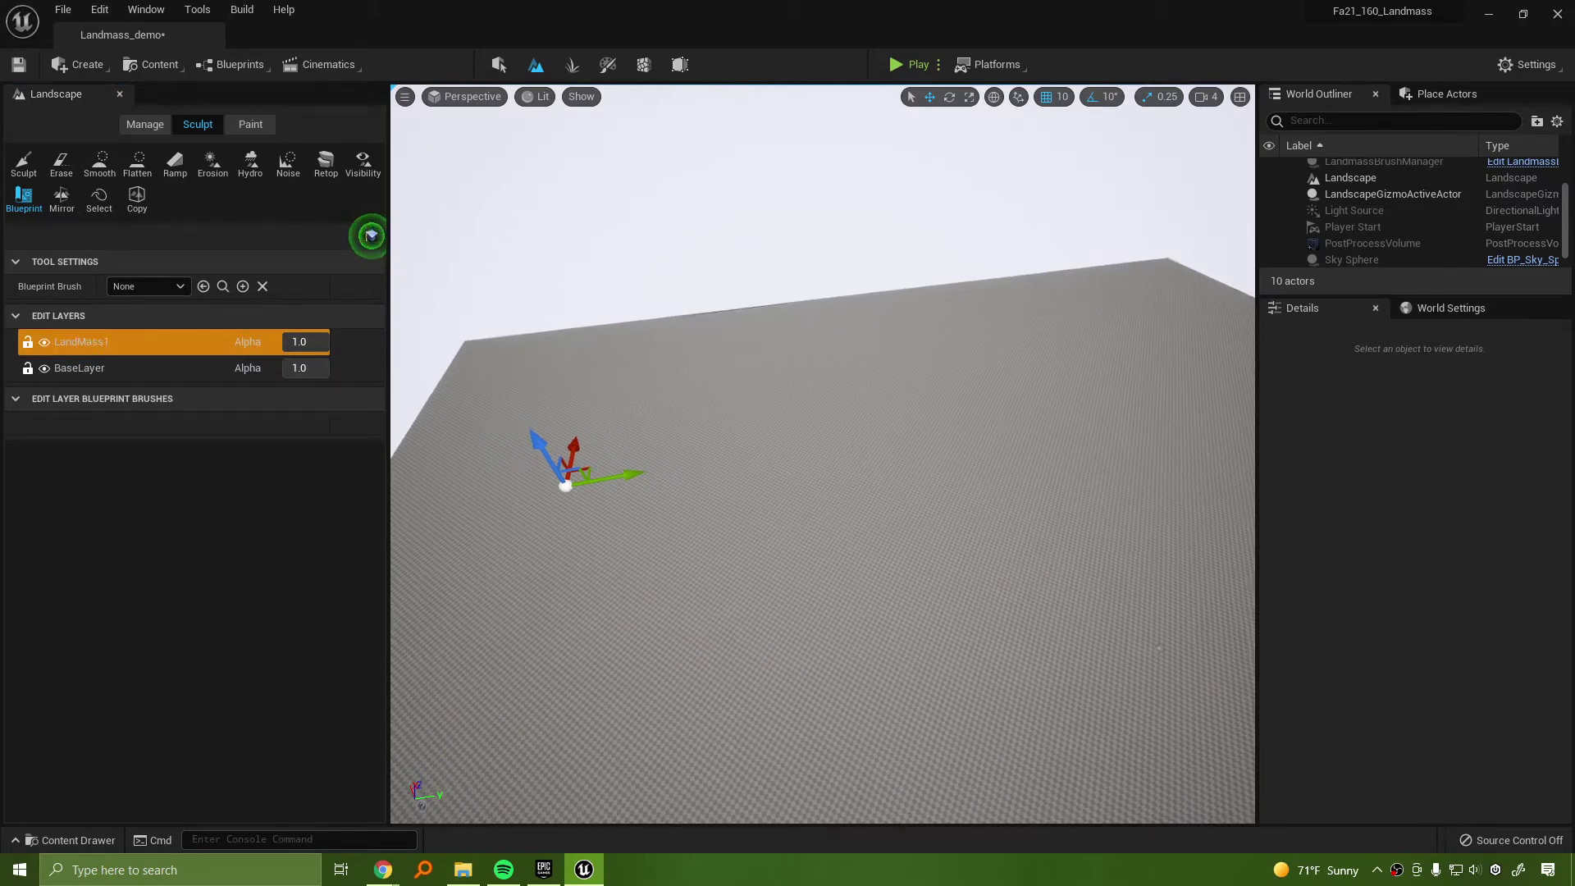
{"action": "left_click", "coordinate": [921, 405]}
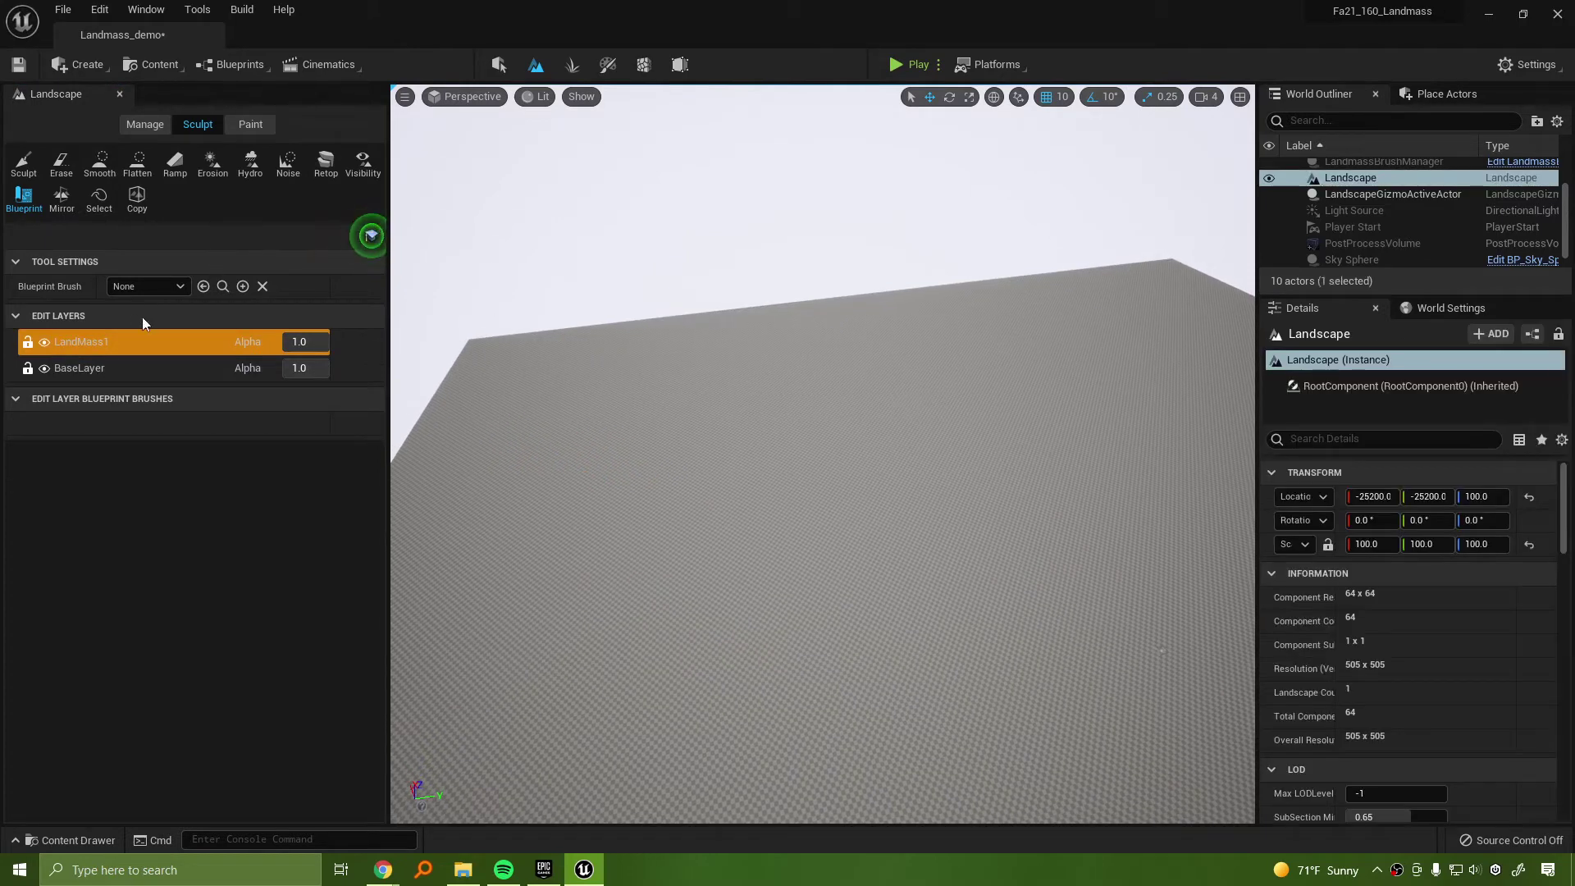
Choose CustomBrush_Landmass as the Blueprint brush, make LandMass1 the active edit layer and place the brush on the landscape
{"action": "left_click", "coordinate": [141, 287]}
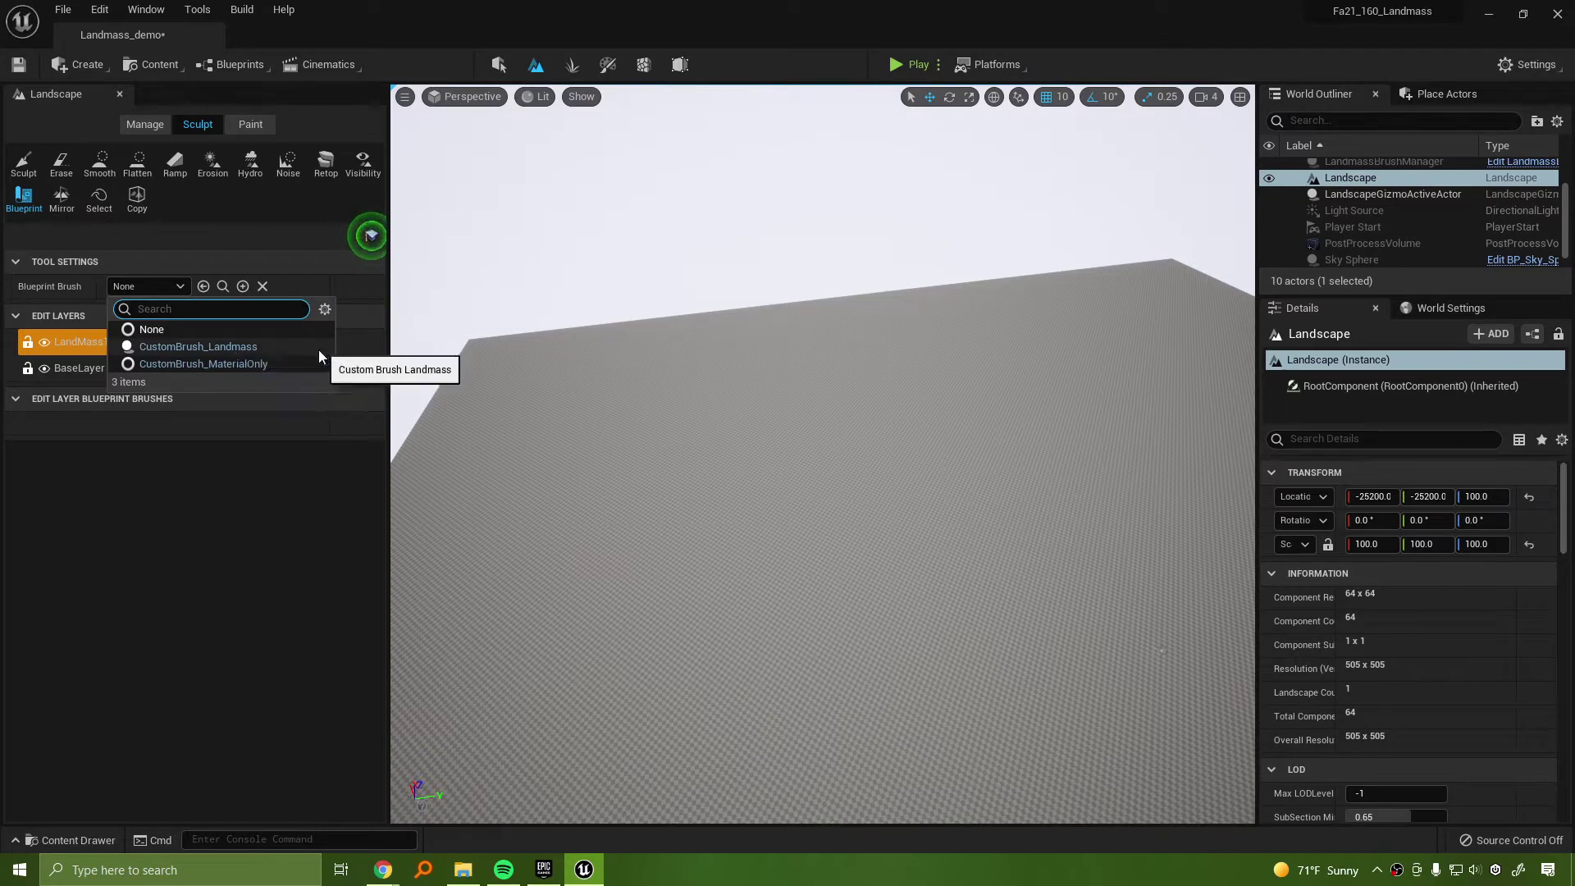
{"action": "left_click", "coordinate": [218, 347]}
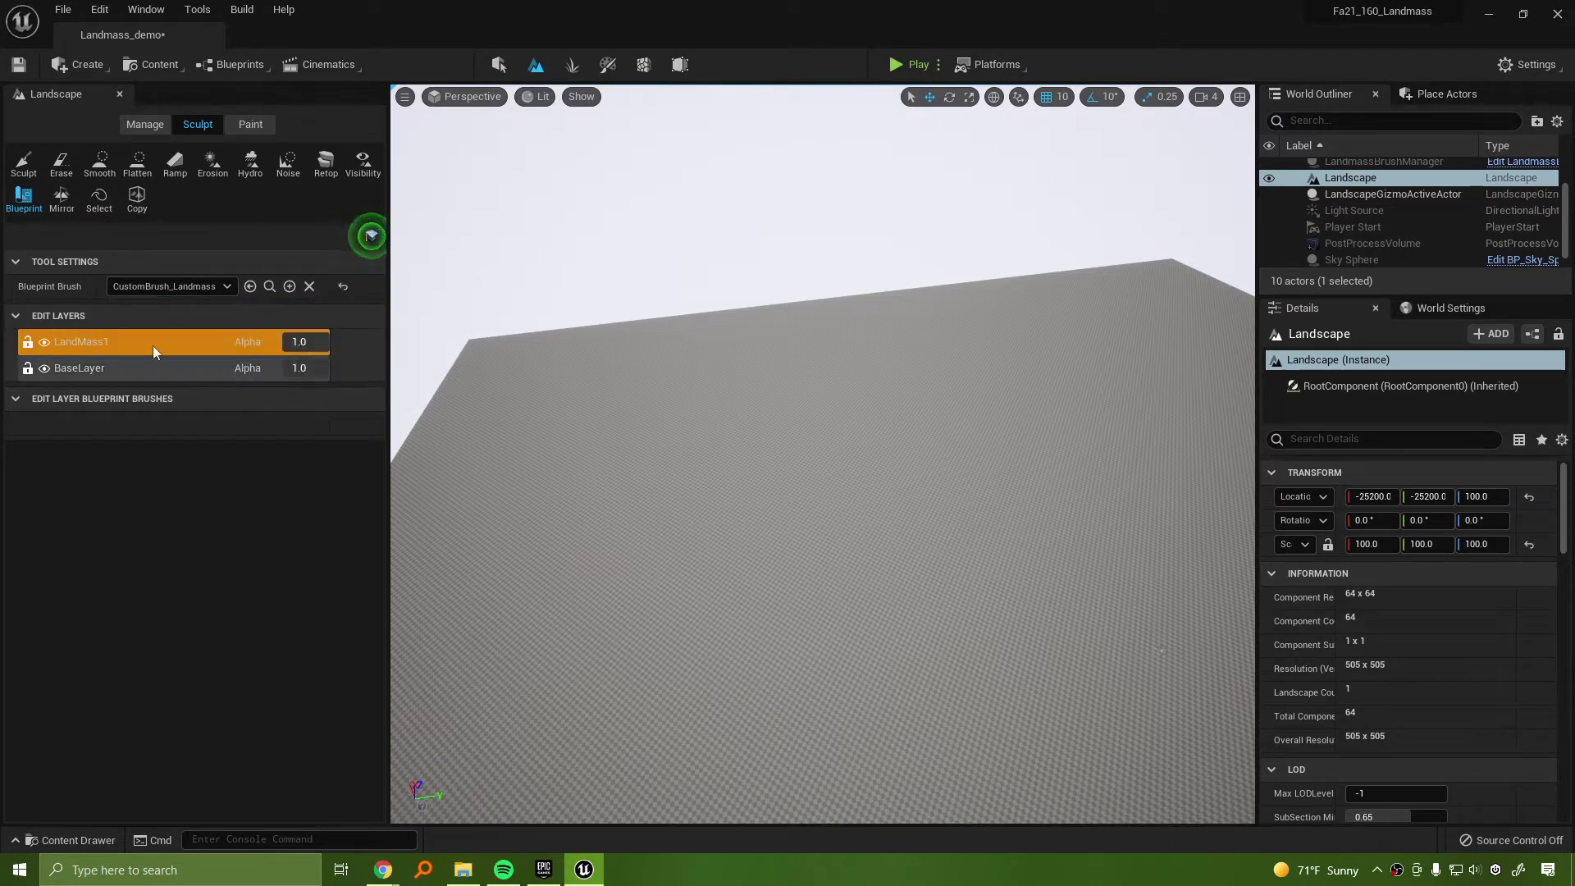
{"action": "left_click", "coordinate": [152, 369]}
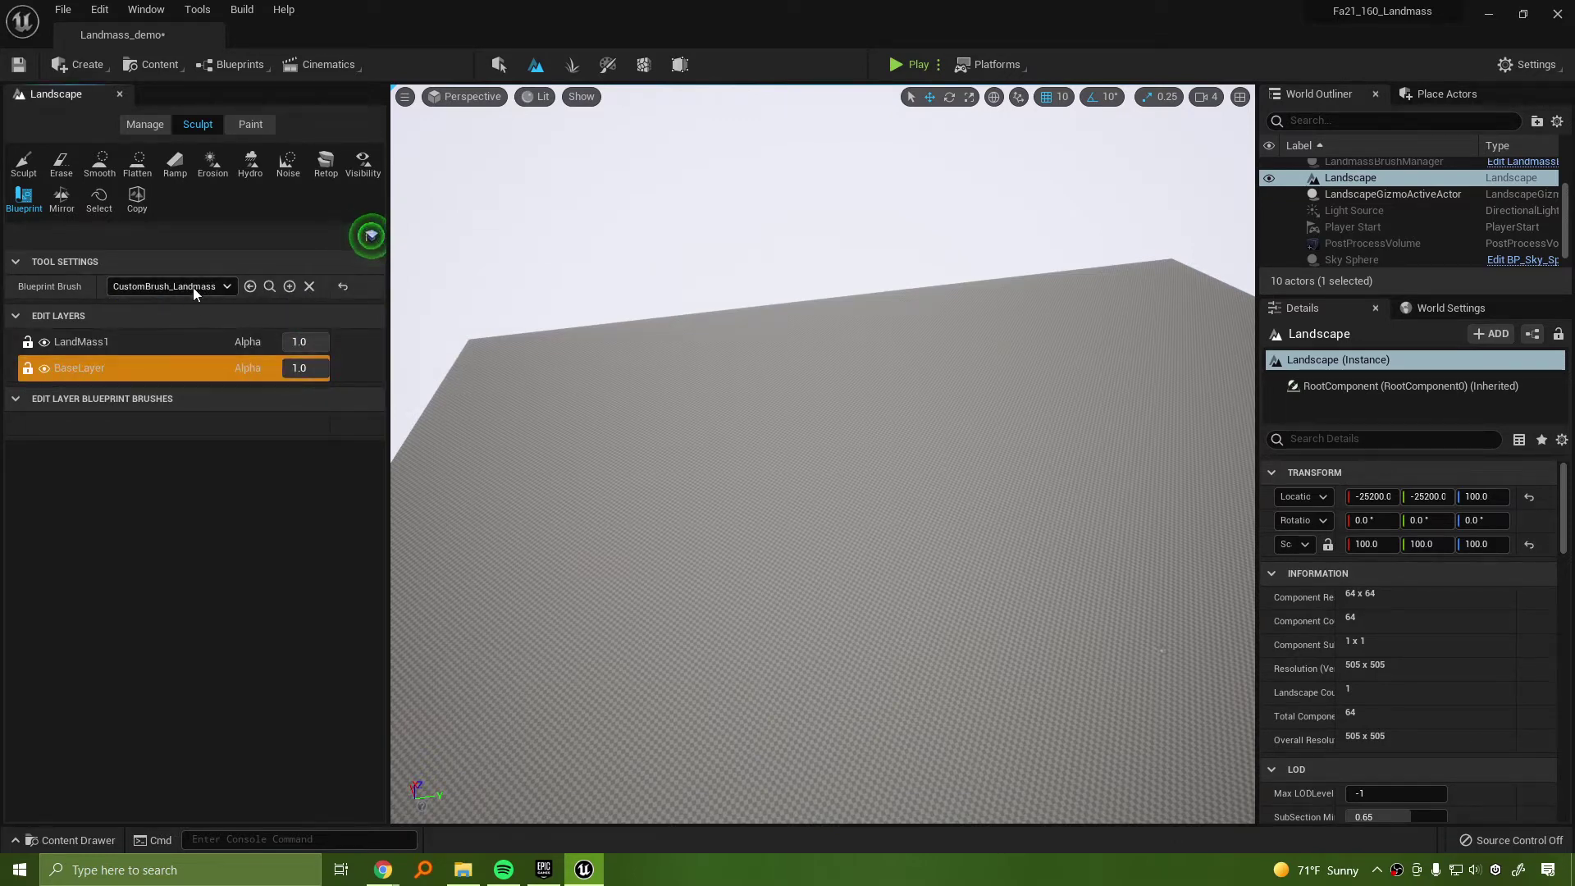
{"action": "left_click", "coordinate": [194, 287]}
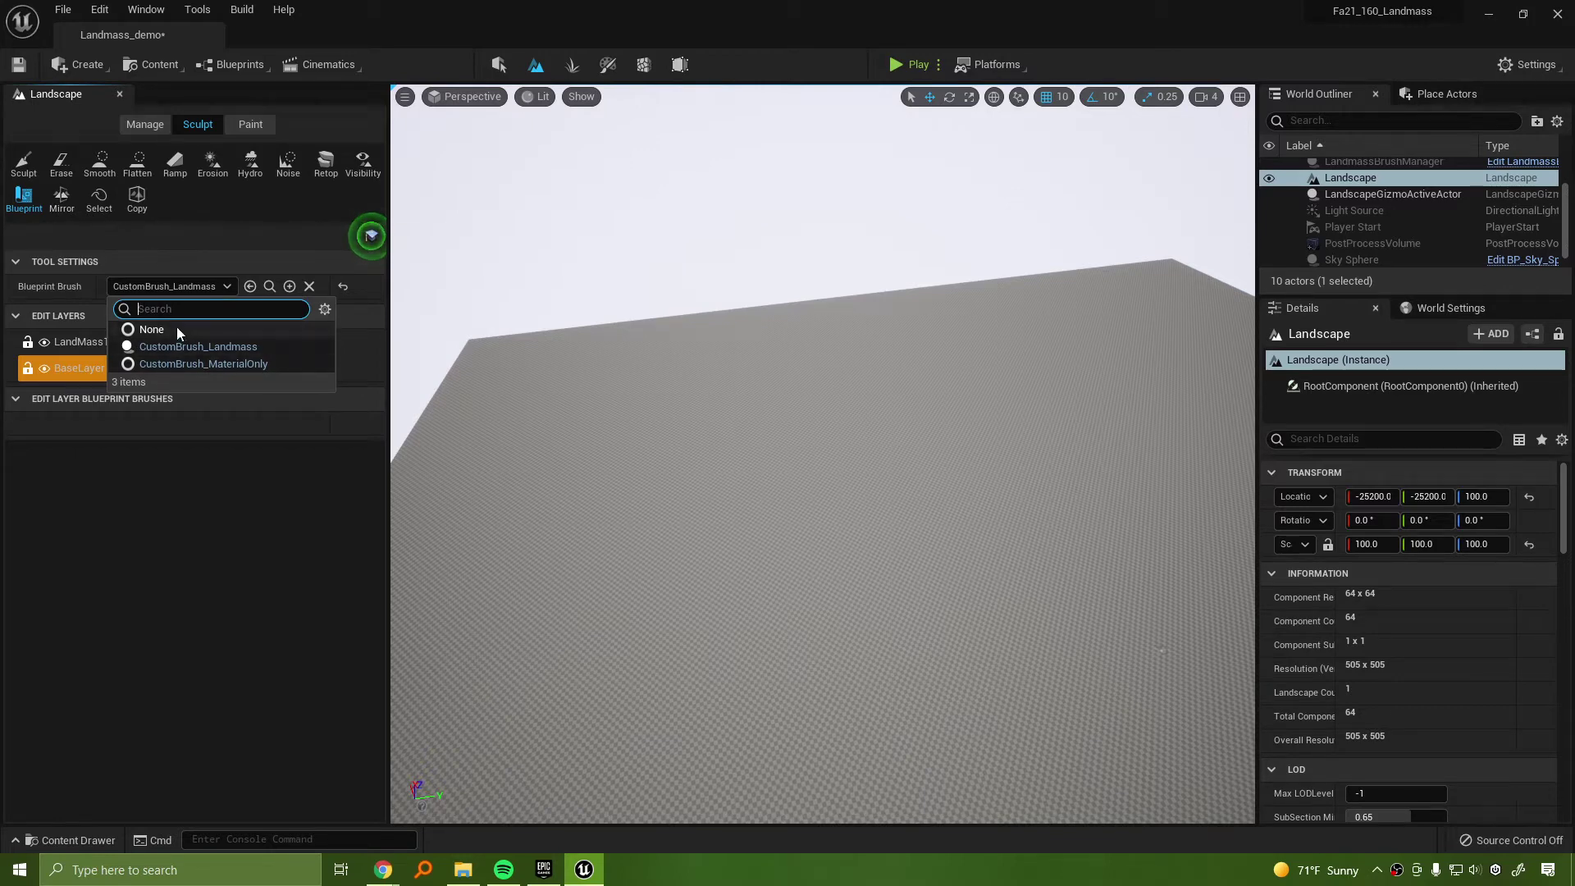
{"action": "left_click", "coordinate": [213, 348]}
{"action": "left_click", "coordinate": [105, 344]}
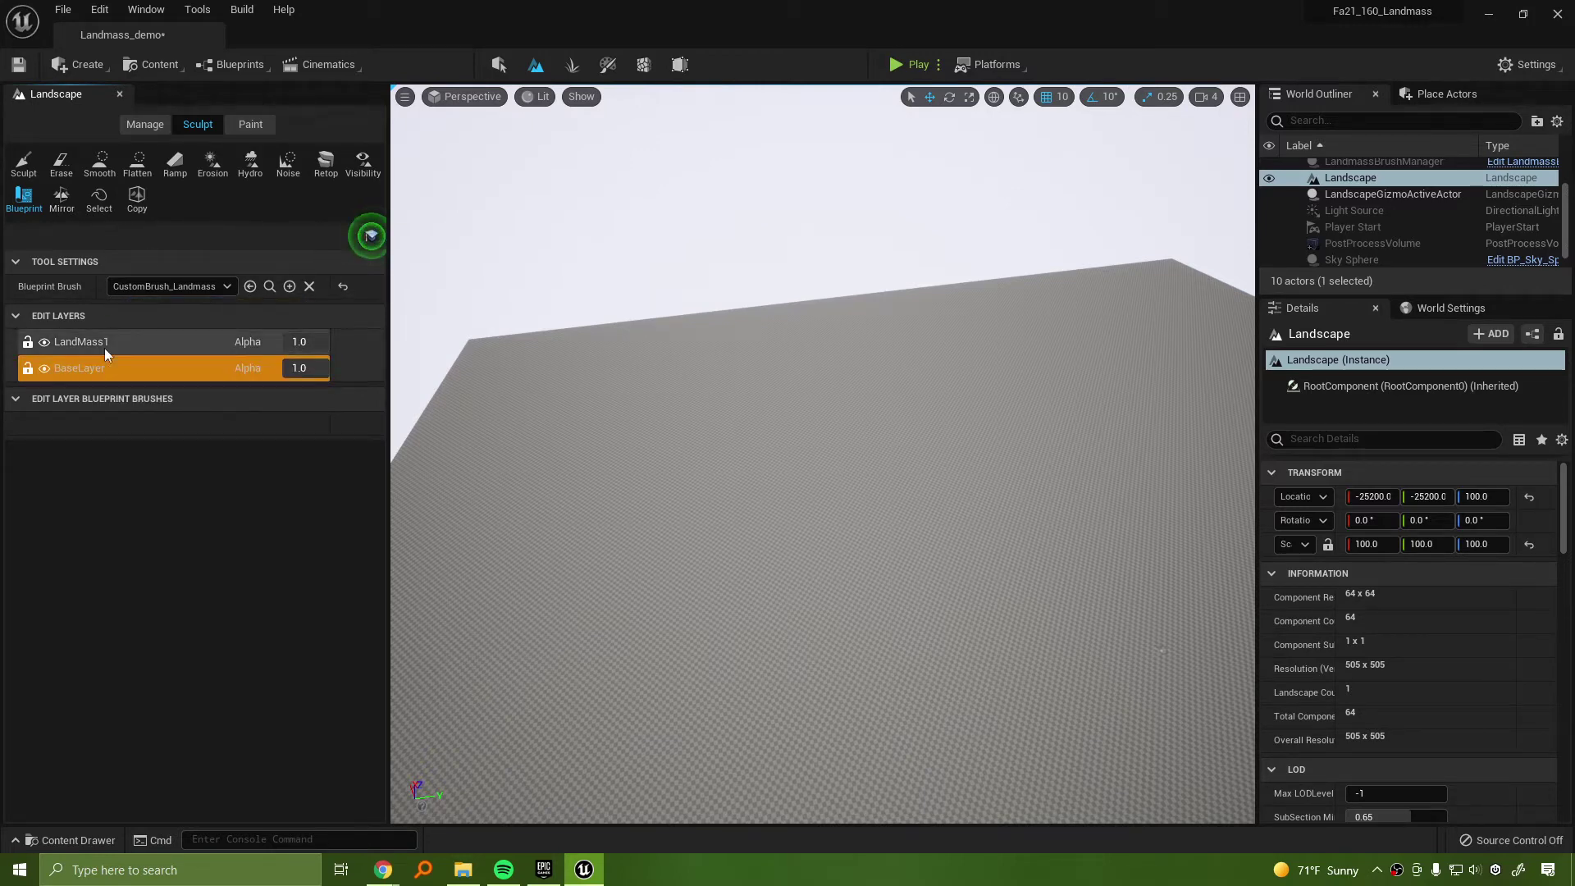
{"action": "scroll", "coordinate": [657, 436], "scroll_direction": "down", "scroll_amount": 3}
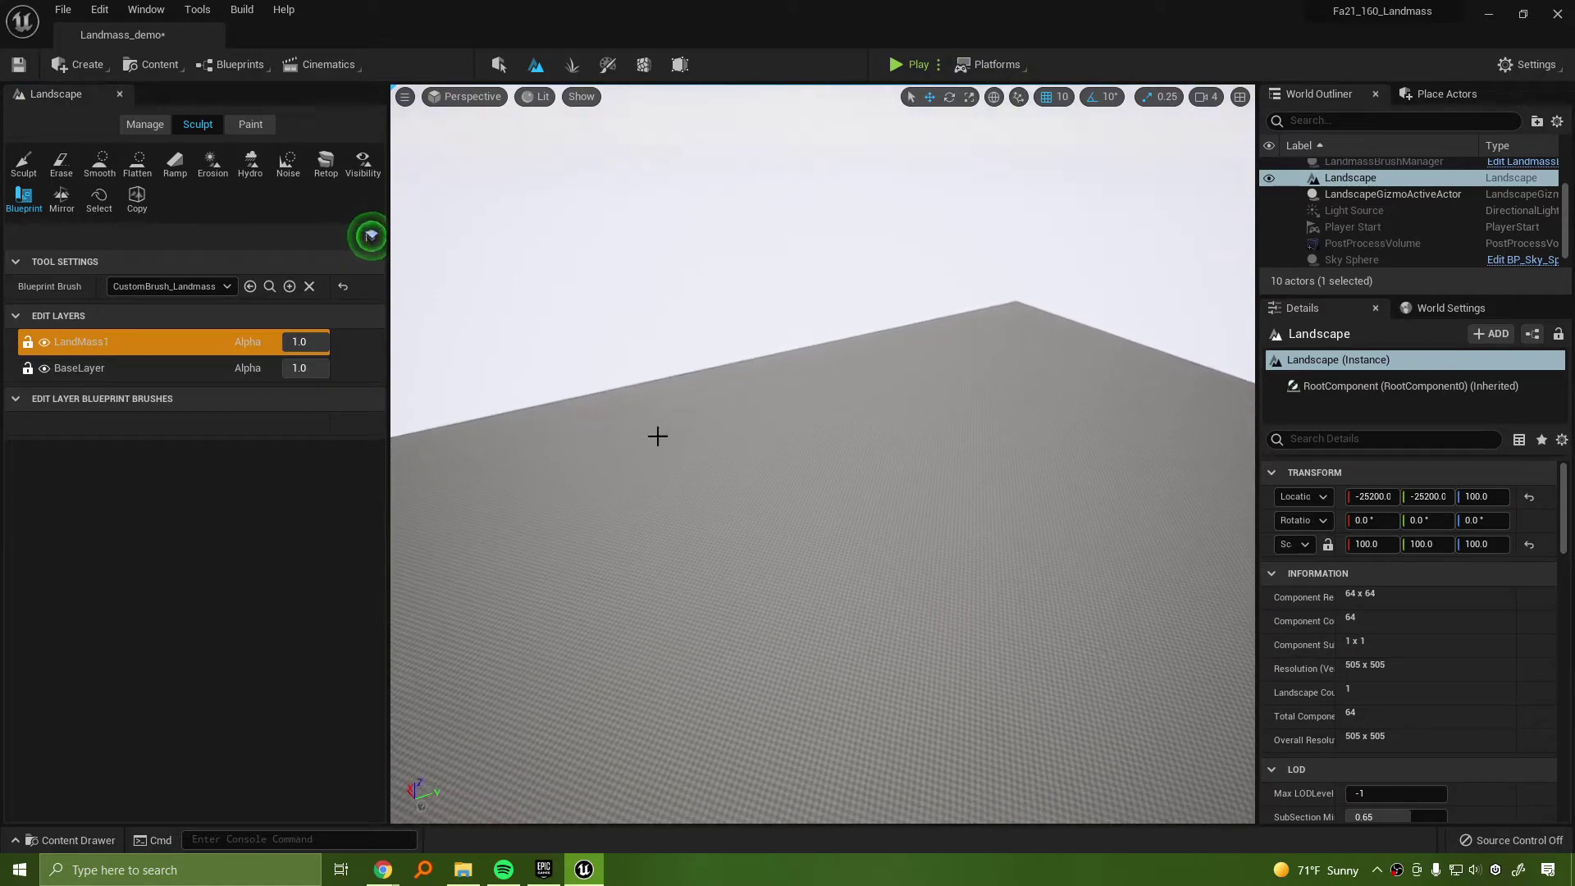
{"action": "left_click", "coordinate": [787, 451]}
Move the Landmass brush along X to about 12451 and stretch one of its spline points far outward along Y
{"action": "mouse_move", "coordinate": [884, 539]}
{"action": "right_mouse_down"}
{"action": "mouse_move", "coordinate": [771, 517]}
{"action": "mouse_move", "coordinate": [722, 451]}
{"action": "mouse_move", "coordinate": [722, 575]}
{"action": "mouse_move", "coordinate": [692, 270]}
{"action": "right_mouse_up"}
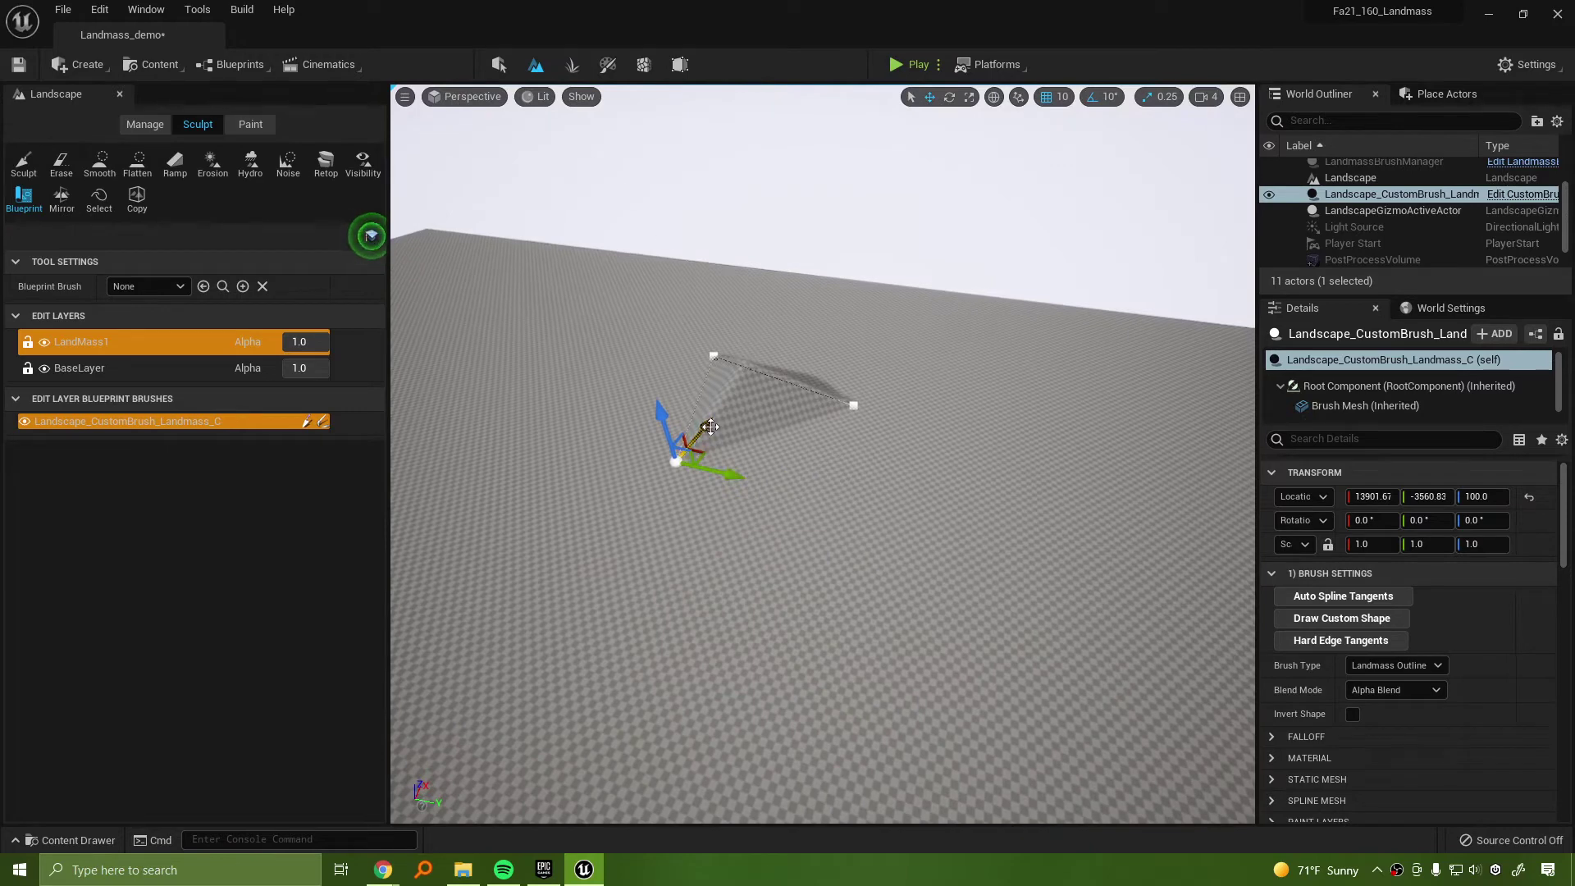
{"action": "mouse_move", "coordinate": [707, 426]}
{"action": "left_mouse_down"}
{"action": "mouse_move", "coordinate": [576, 571]}
{"action": "mouse_move", "coordinate": [667, 476]}
{"action": "left_mouse_up"}
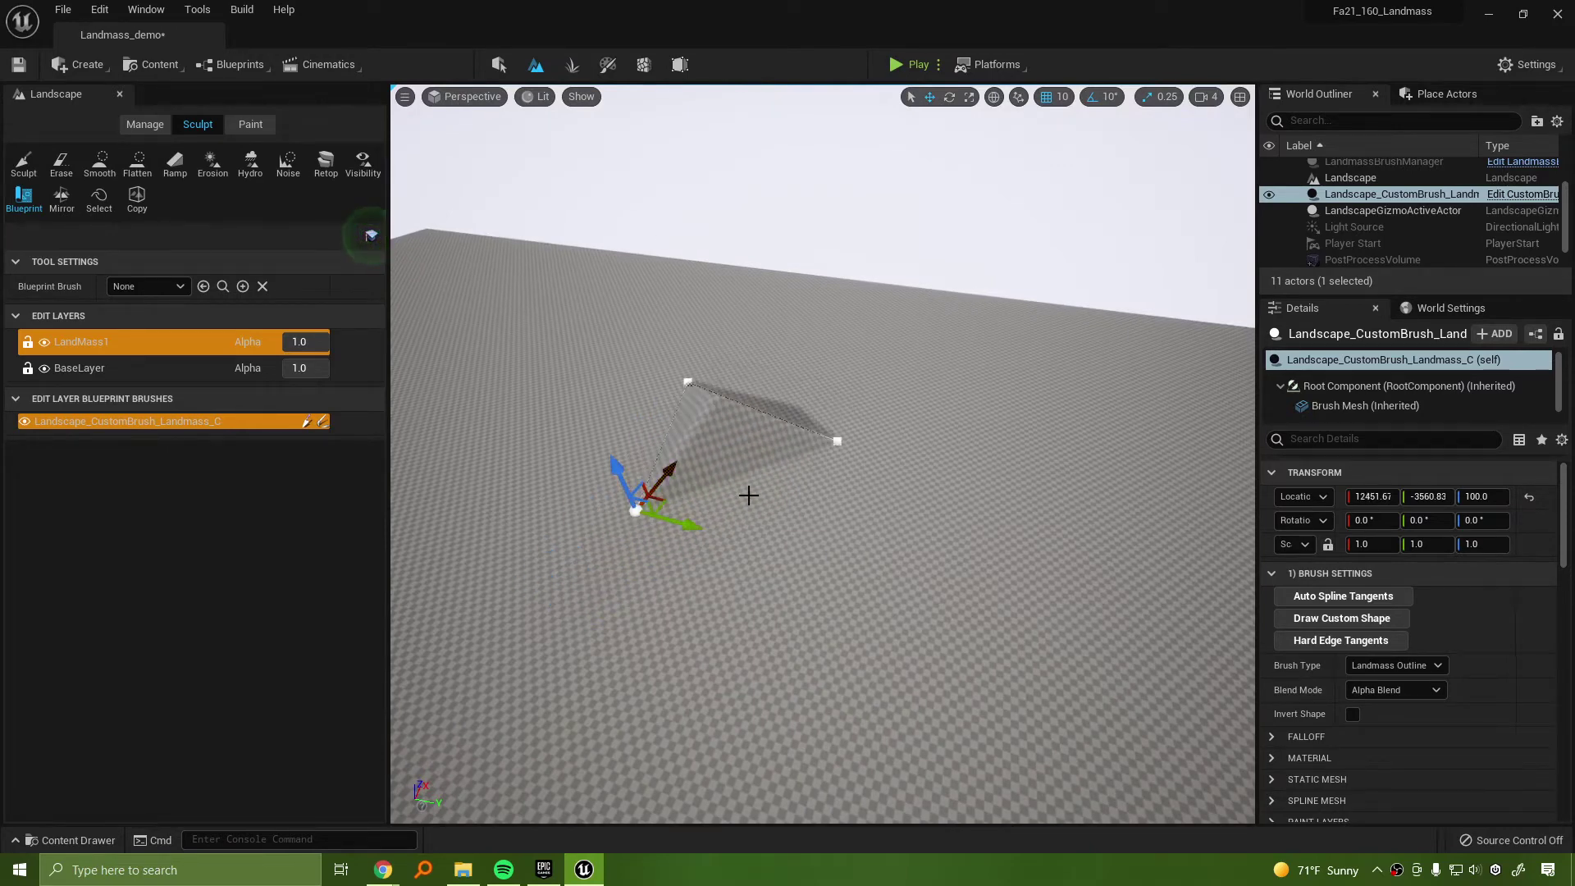
{"action": "left_click", "coordinate": [842, 440]}
{"action": "left_click_drag", "start_coordinate": [894, 450], "coordinate": [1217, 520]}
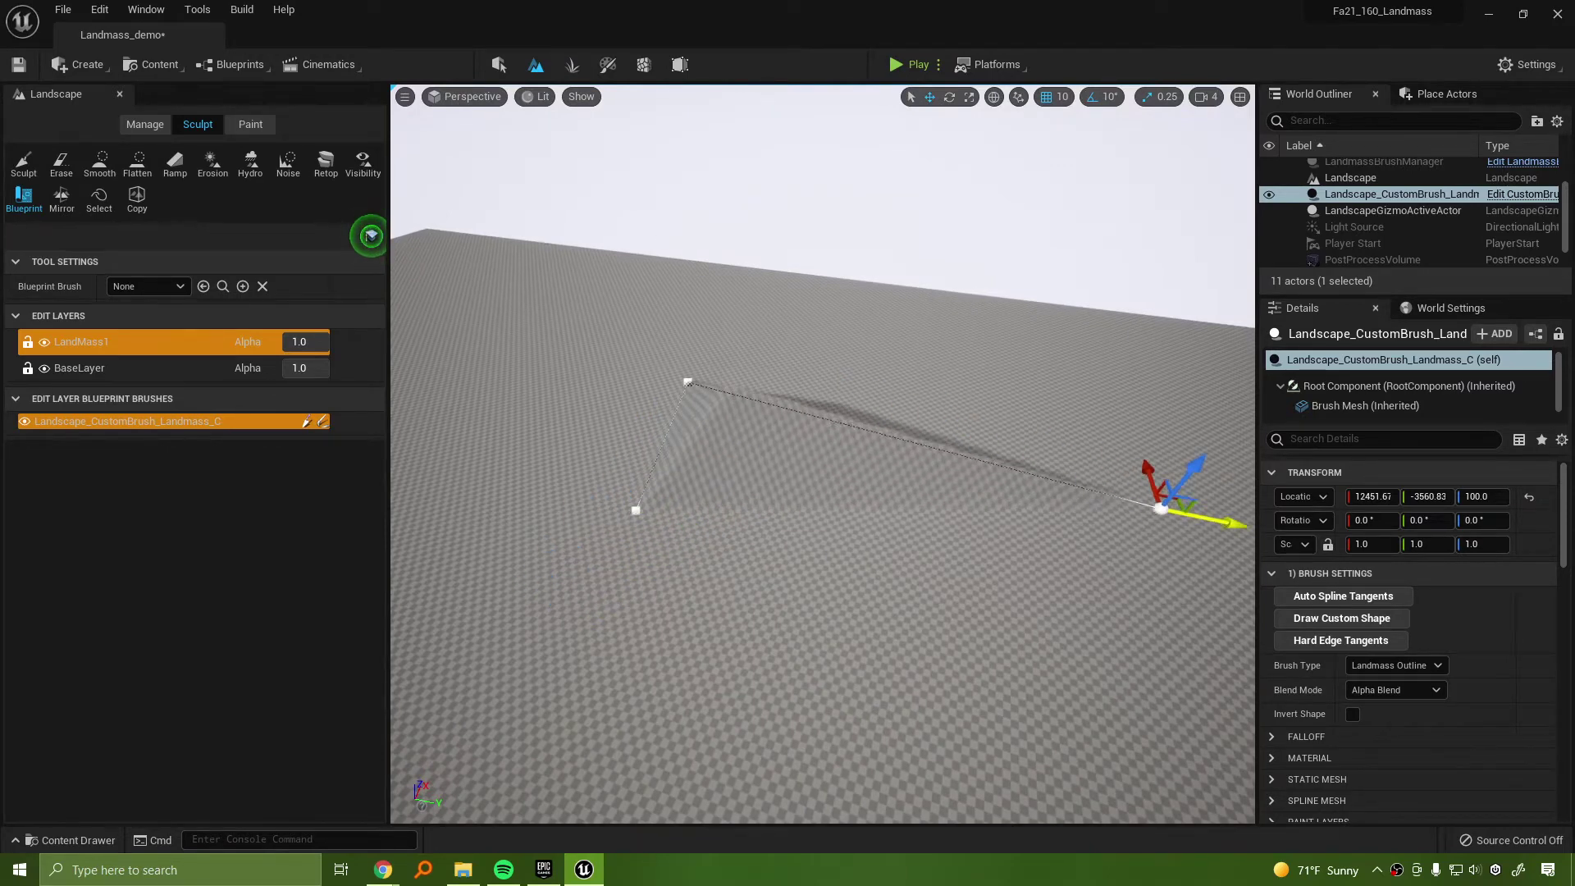
{"action": "mouse_move", "coordinate": [1164, 513]}
{"action": "right_mouse_down"}
{"action": "mouse_move", "coordinate": [1247, 513]}
{"action": "mouse_move", "coordinate": [1017, 513]}
{"action": "right_mouse_up"}
Pull the rear corner spline point of the Landmass brush outward along X to widen the shape
{"action": "left_click", "coordinate": [690, 484]}
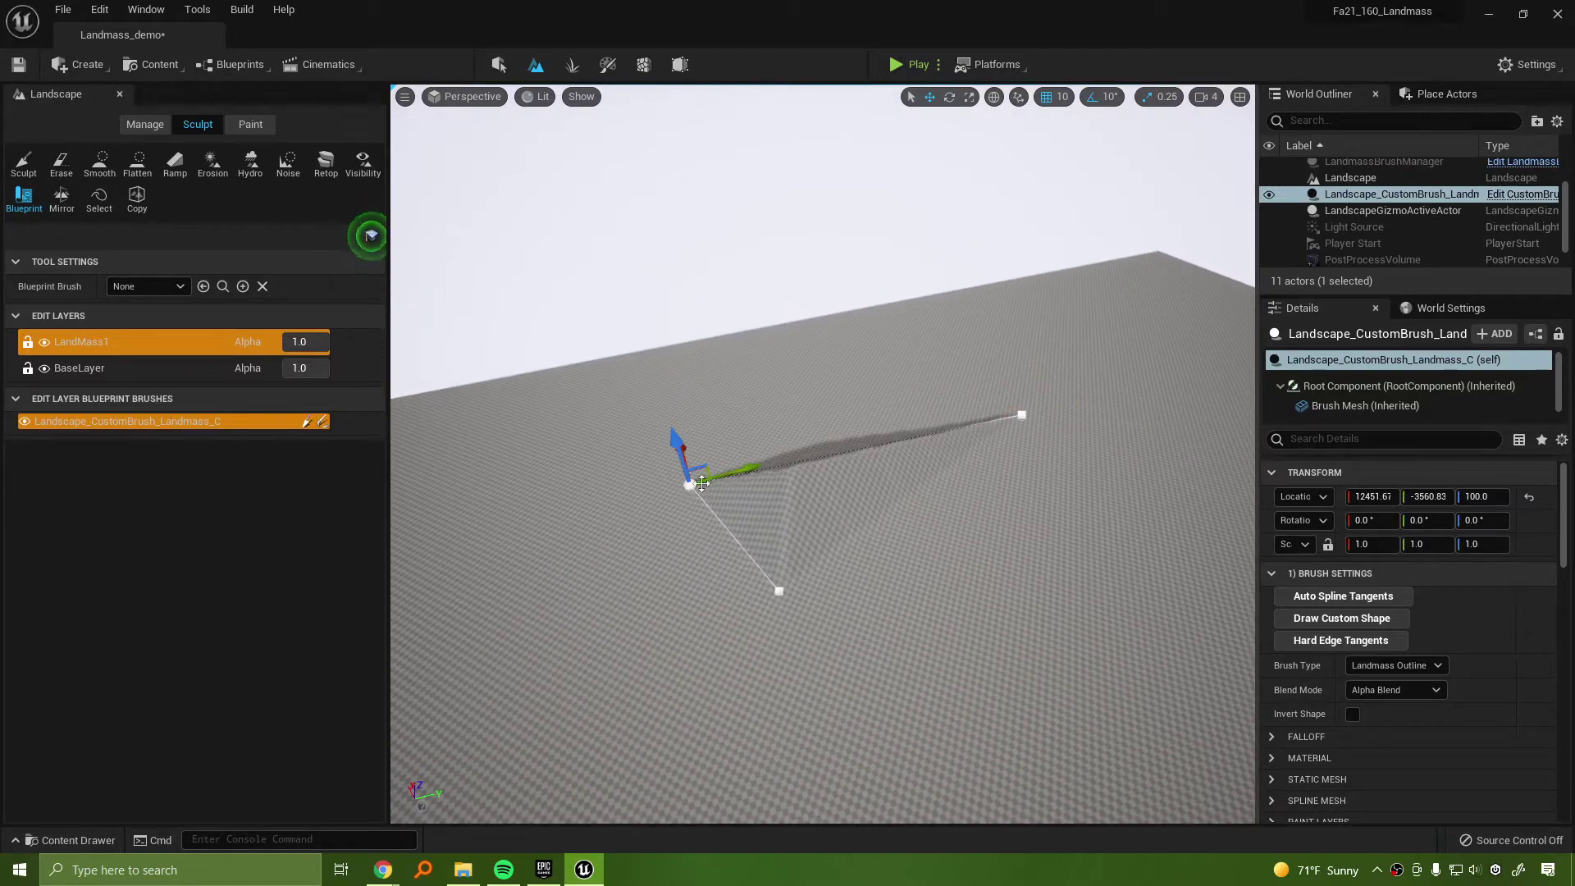
{"action": "right_click_drag", "start_coordinate": [694, 466], "coordinate": [755, 419]}
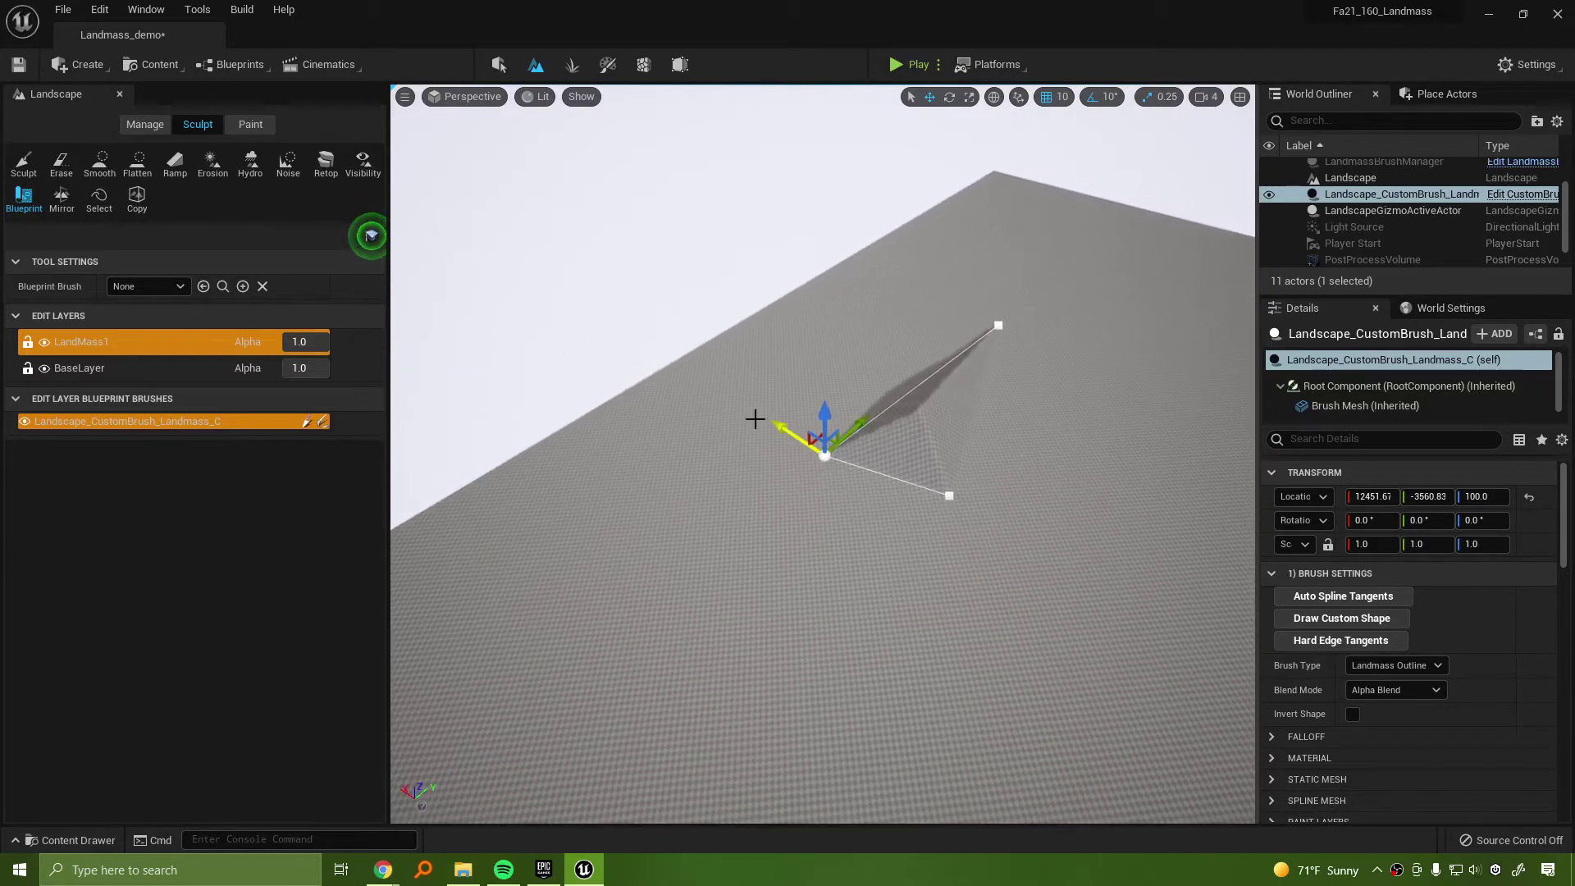
{"action": "left_click_drag", "start_coordinate": [784, 427], "coordinate": [703, 377]}
Try to move another corner spline point of the Landmass brush outward and undo the move
{"action": "mouse_move", "coordinate": [853, 436]}
{"action": "right_mouse_down"}
{"action": "mouse_move", "coordinate": [722, 459]}
{"action": "mouse_move", "coordinate": [854, 436]}
{"action": "mouse_move", "coordinate": [908, 450]}
{"action": "mouse_move", "coordinate": [826, 436]}
{"action": "right_mouse_up"}
{"action": "left_click", "coordinate": [819, 447]}
{"action": "left_click_drag", "start_coordinate": [826, 435], "coordinate": [662, 482]}
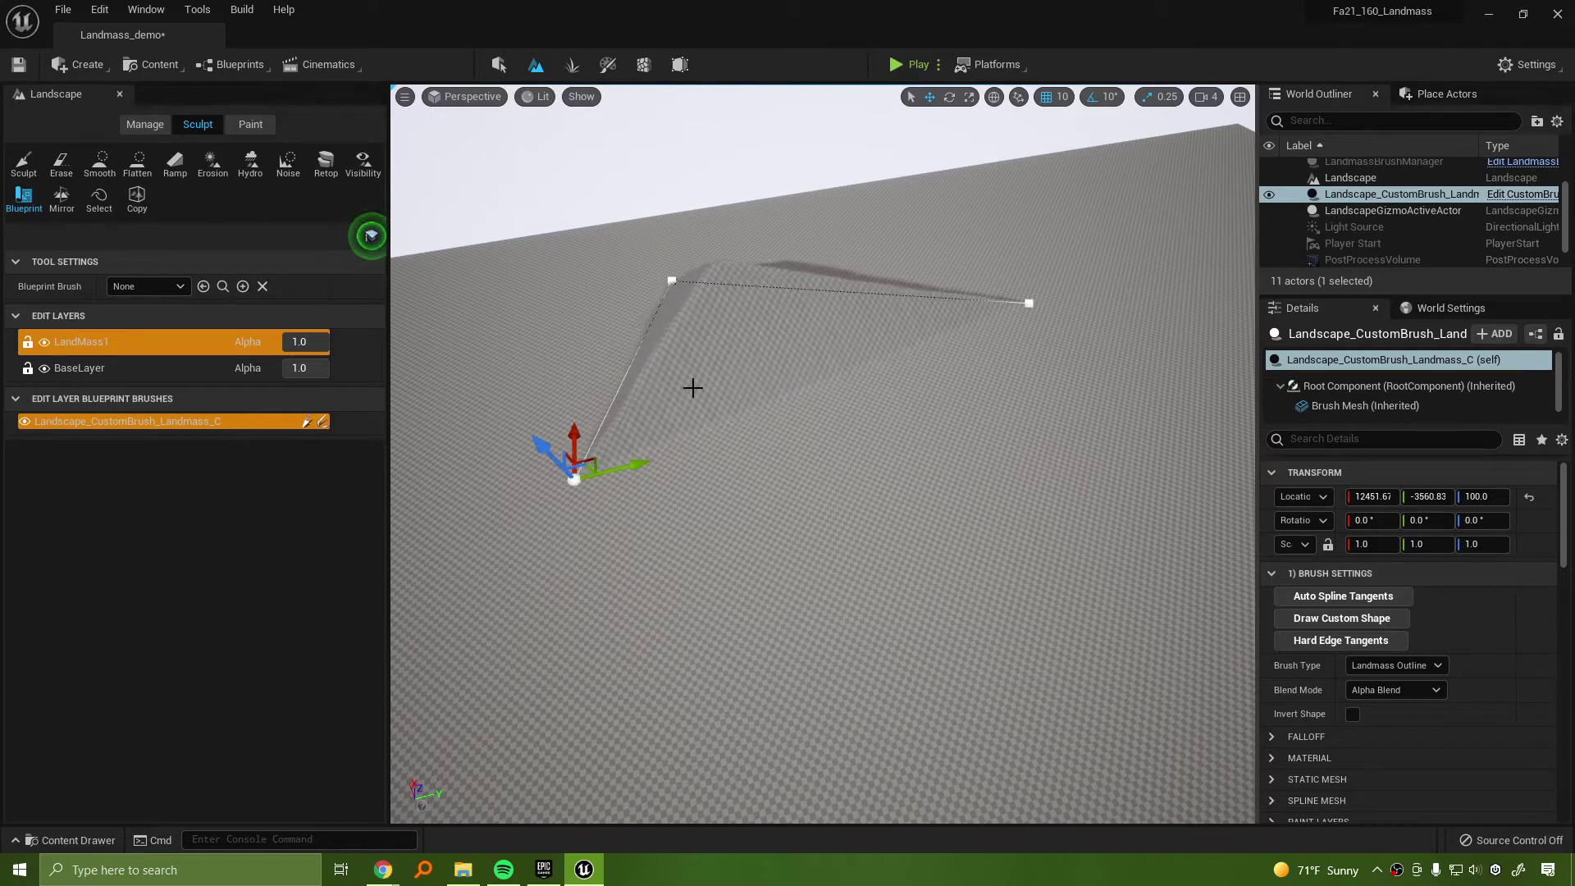
{"action": "key", "text": "ctrl+z"}
Select the whole Landscape_CustomBrush_Landmass actor and raise it to about 1780 on Z
{"action": "right_click_drag", "start_coordinate": [836, 334], "coordinate": [885, 307]}
{"action": "right_click_drag", "start_coordinate": [719, 348], "coordinate": [699, 346]}
{"action": "left_click", "coordinate": [551, 389]}
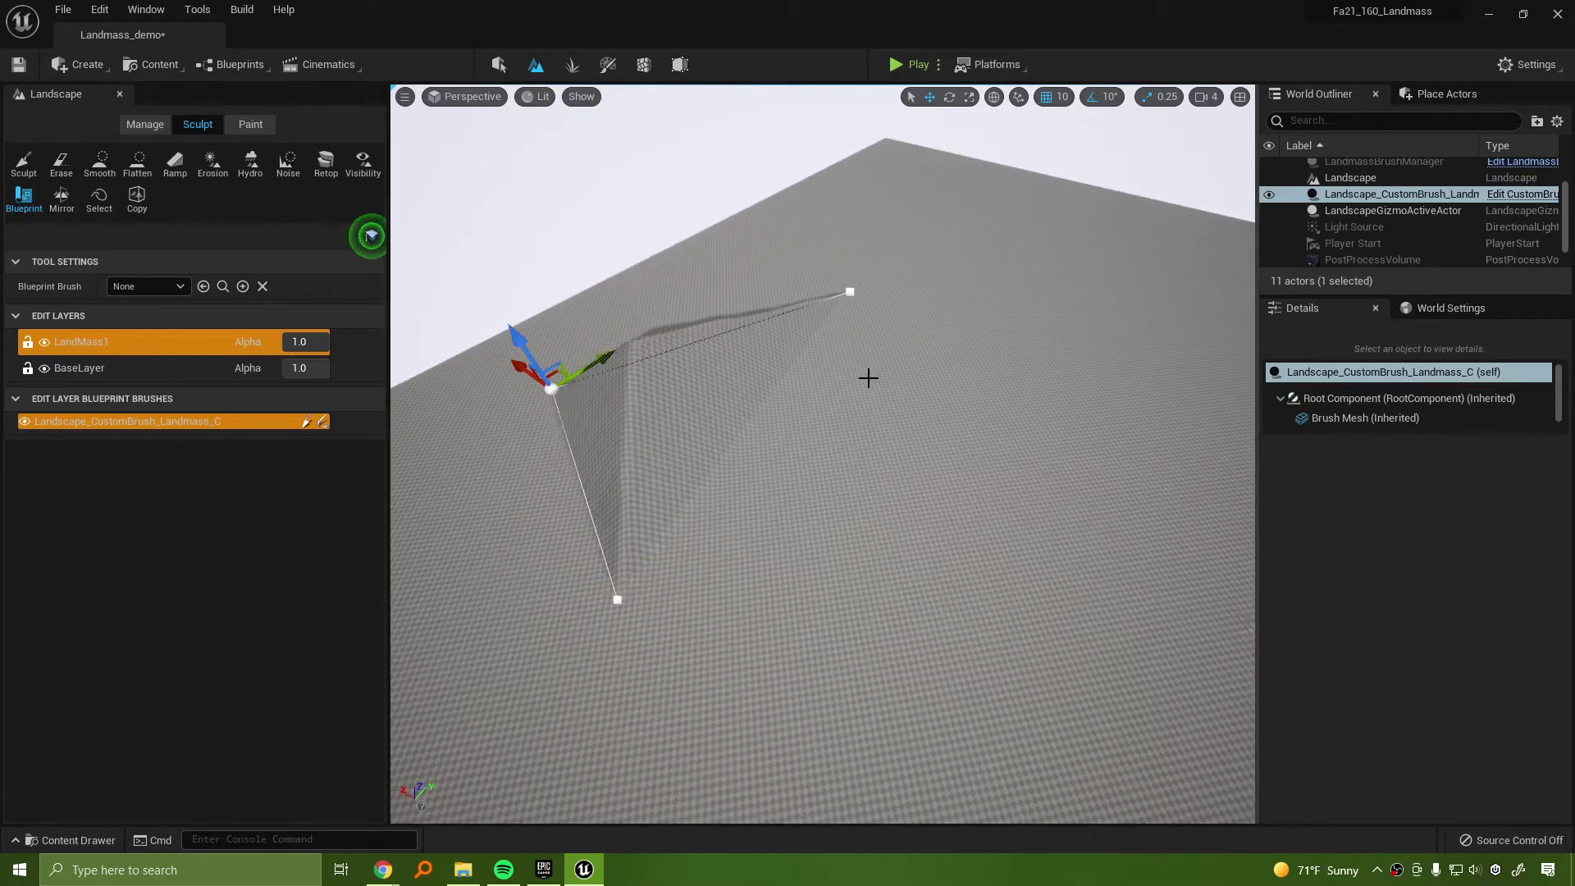
{"action": "right_click_drag", "start_coordinate": [869, 378], "coordinate": [734, 309]}
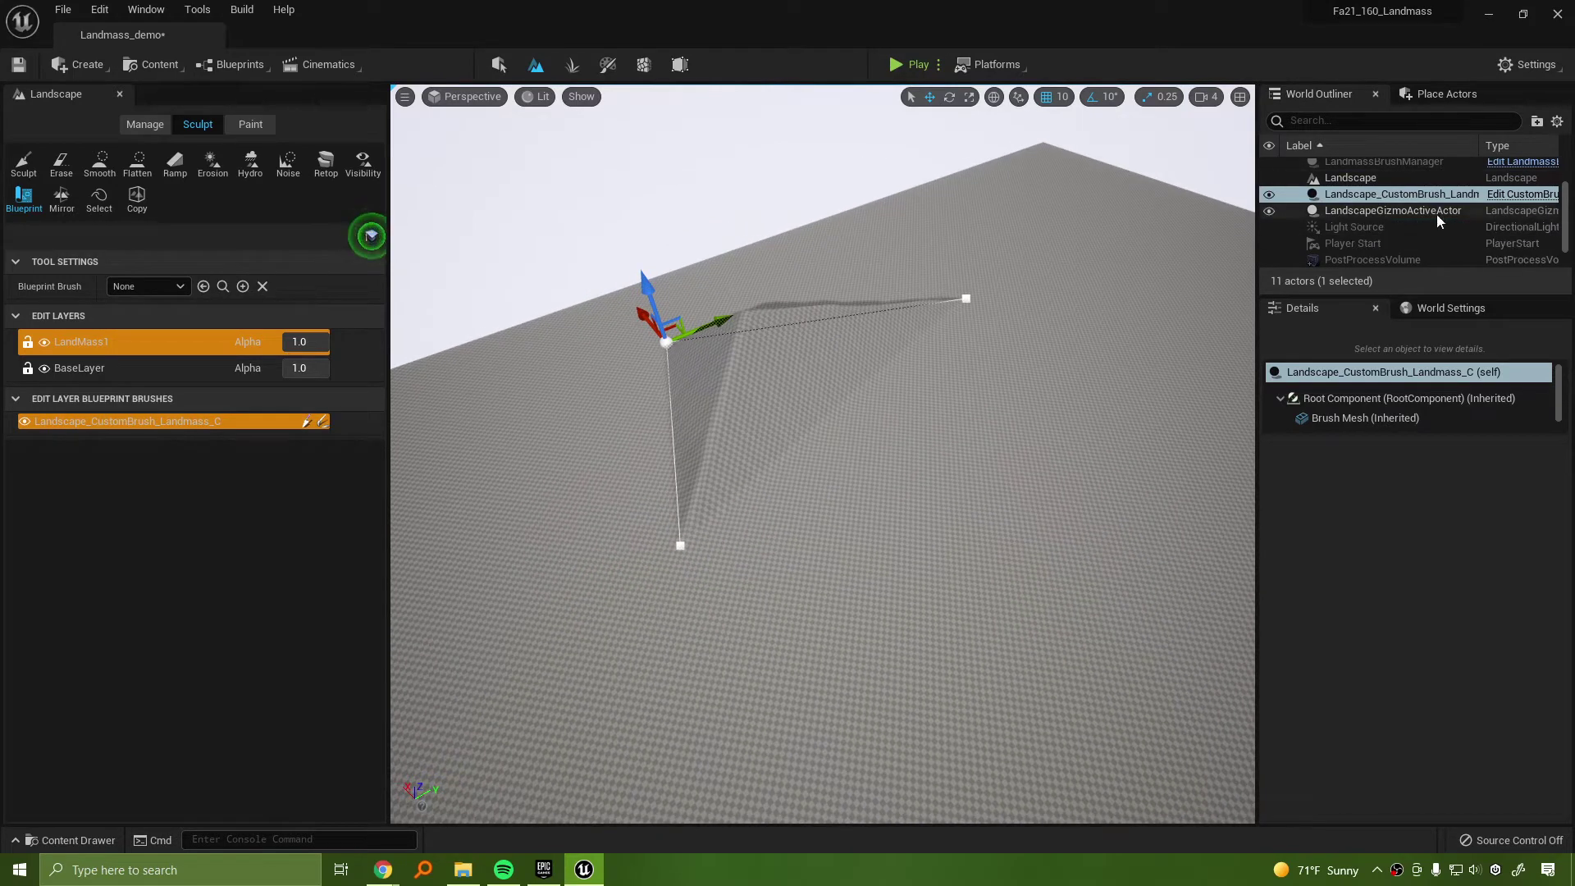
{"action": "scroll", "coordinate": [1406, 217], "scroll_direction": "up", "scroll_amount": 2}
{"action": "scroll", "coordinate": [1408, 215], "scroll_direction": "down", "scroll_amount": 4}
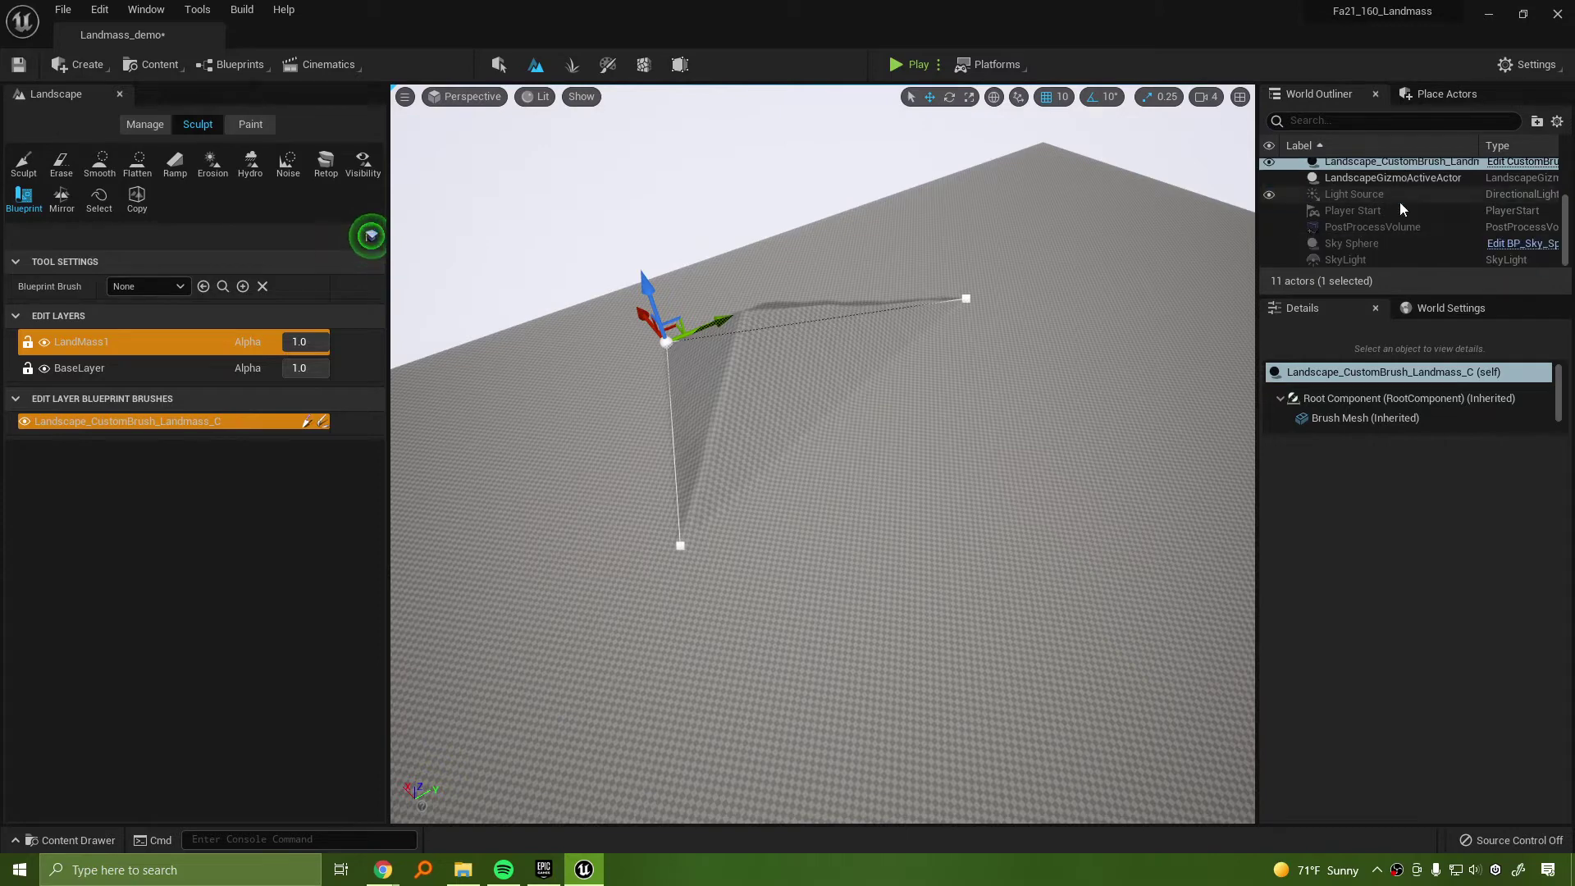
{"action": "scroll", "coordinate": [1437, 235], "scroll_direction": "up", "scroll_amount": 4}
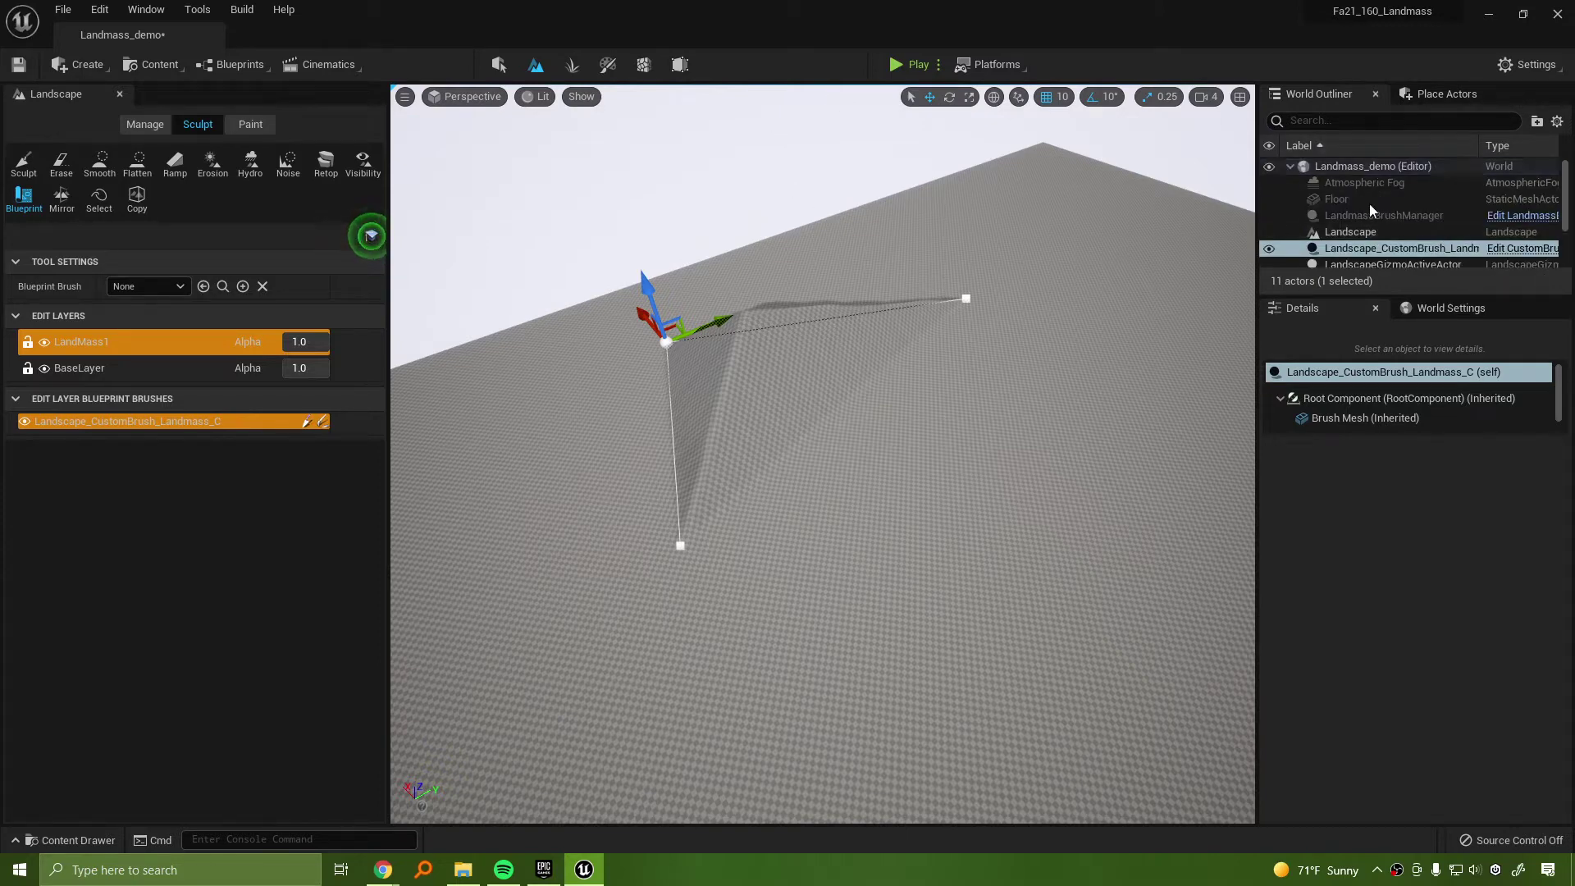
{"action": "scroll", "coordinate": [1376, 205], "scroll_direction": "down", "scroll_amount": 2}
{"action": "scroll", "coordinate": [1411, 180], "scroll_direction": "up", "scroll_amount": 2}
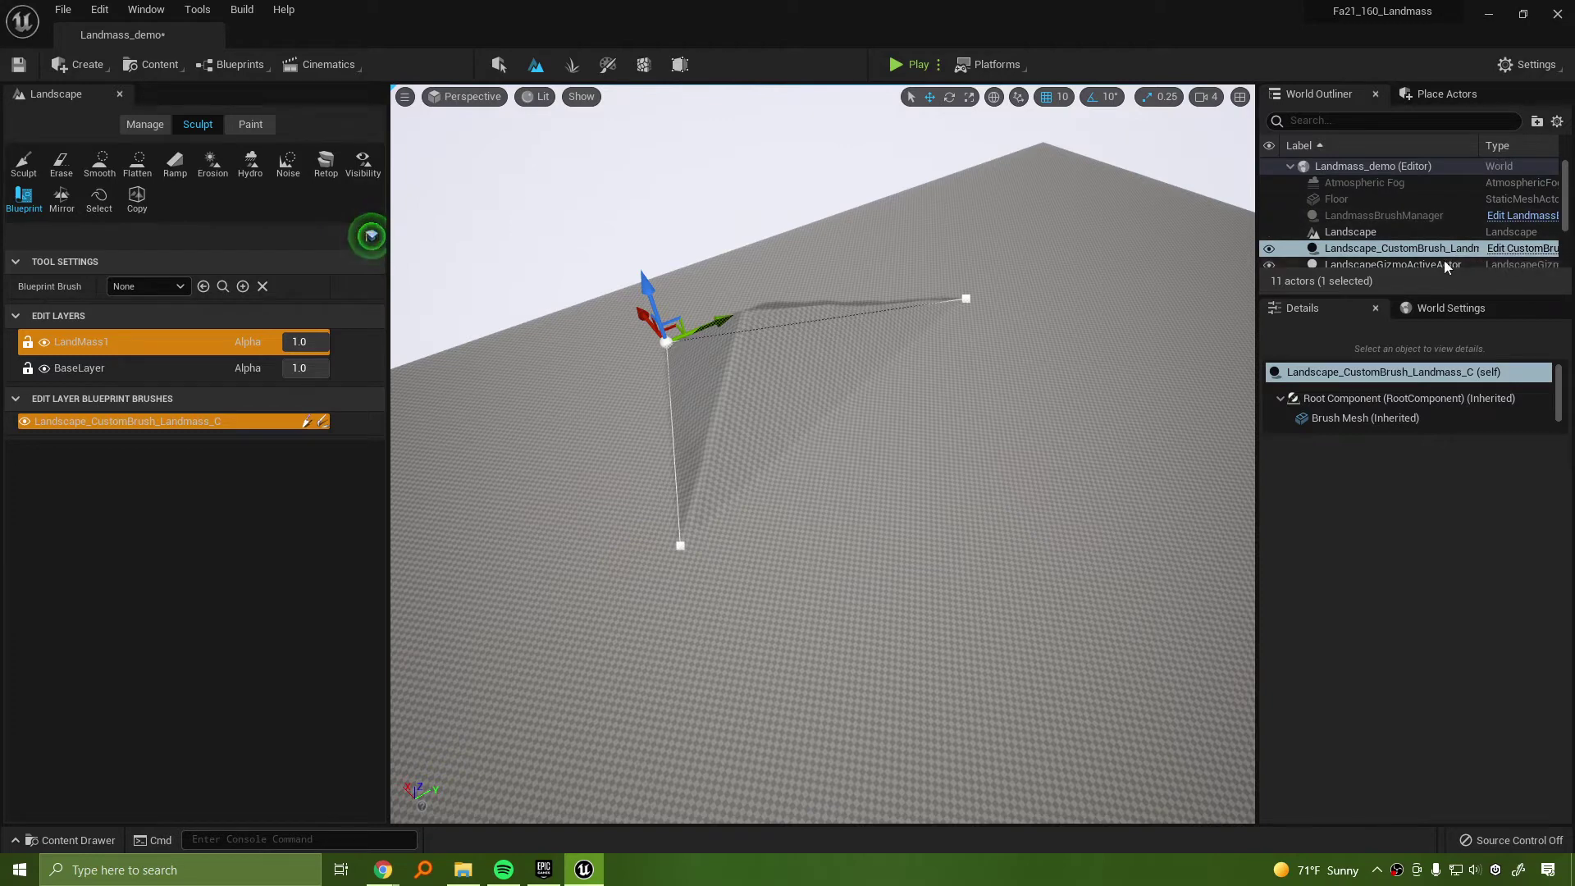
{"action": "left_click", "coordinate": [1383, 245]}
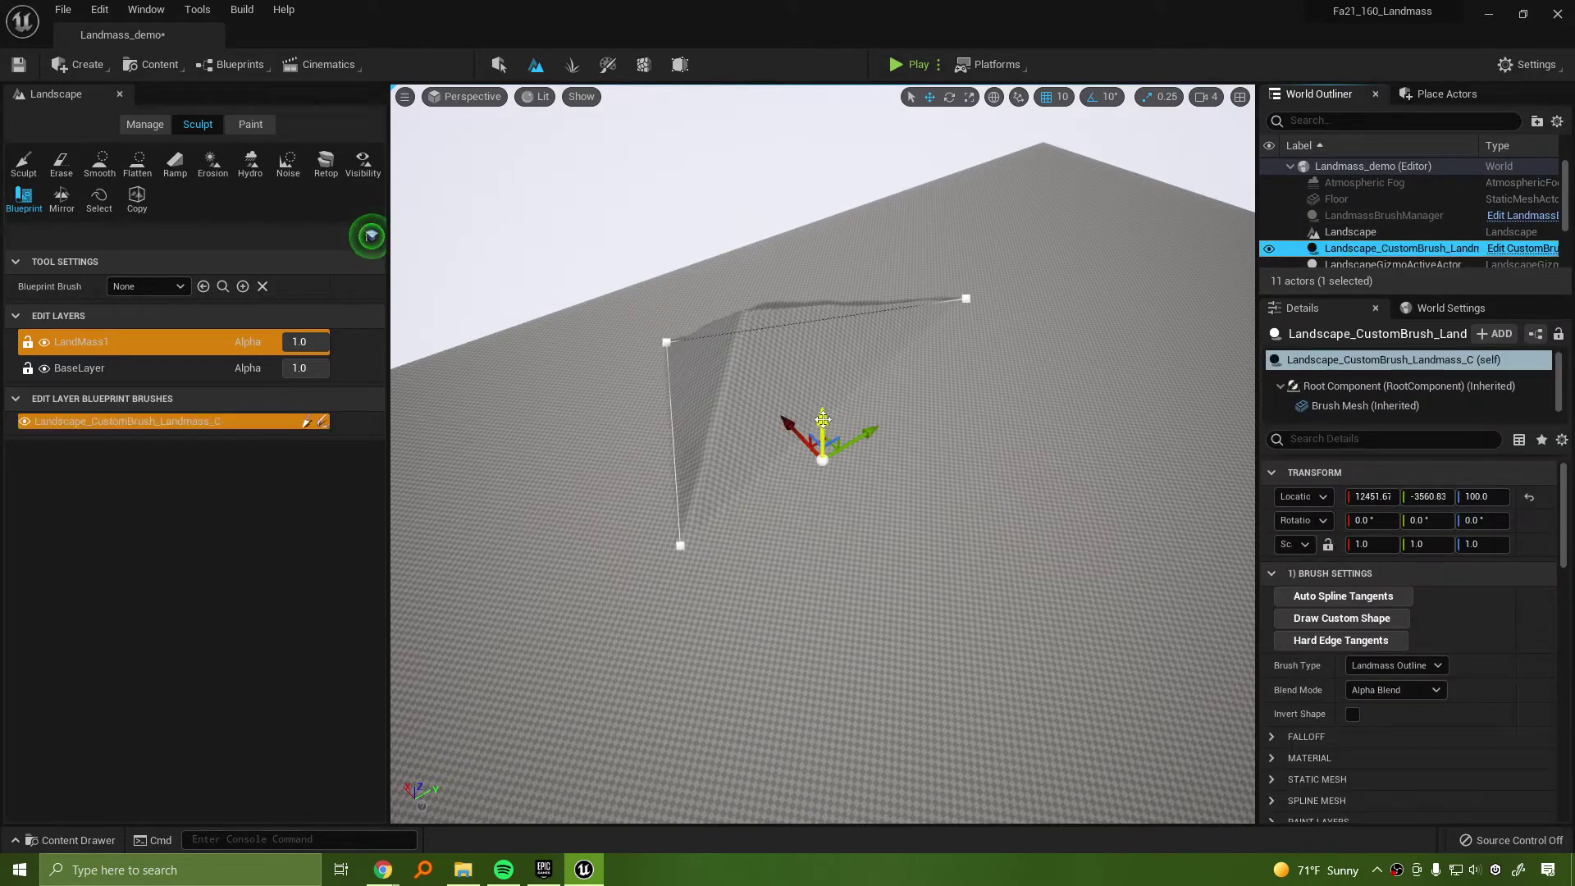
{"action": "mouse_move", "coordinate": [823, 420]}
{"action": "left_mouse_down"}
{"action": "mouse_move", "coordinate": [823, 336]}
{"action": "mouse_move", "coordinate": [844, 443]}
{"action": "mouse_move", "coordinate": [857, 328]}
{"action": "mouse_move", "coordinate": [845, 459]}
{"action": "mouse_move", "coordinate": [862, 299]}
{"action": "mouse_move", "coordinate": [869, 441]}
{"action": "mouse_move", "coordinate": [868, 283]}
{"action": "mouse_move", "coordinate": [868, 362]}
{"action": "mouse_move", "coordinate": [869, 349]}
{"action": "left_mouse_up"}
Shift the raised Landmass brush along Y to about -2320
{"action": "mouse_move", "coordinate": [1040, 446]}
{"action": "right_mouse_down"}
{"action": "mouse_move", "coordinate": [984, 385]}
{"action": "mouse_move", "coordinate": [1058, 397]}
{"action": "mouse_move", "coordinate": [960, 471]}
{"action": "mouse_move", "coordinate": [976, 480]}
{"action": "mouse_move", "coordinate": [1031, 448]}
{"action": "right_mouse_up"}
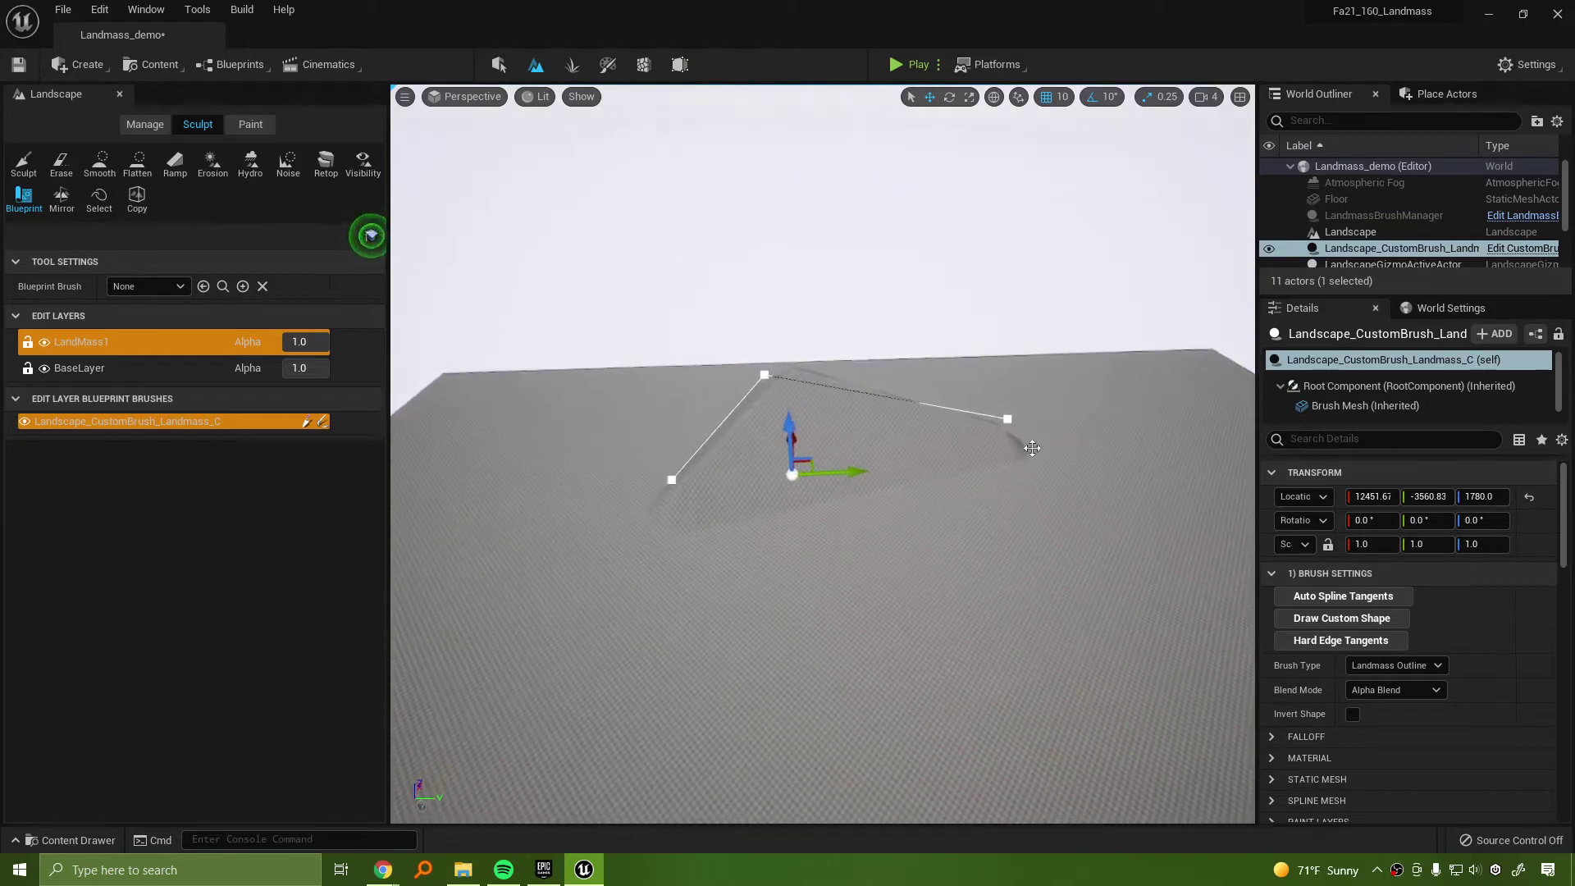
{"action": "mouse_move", "coordinate": [927, 489]}
{"action": "right_mouse_down"}
{"action": "mouse_move", "coordinate": [906, 476]}
{"action": "mouse_move", "coordinate": [927, 489]}
{"action": "right_mouse_up"}
{"action": "mouse_move", "coordinate": [838, 496]}
{"action": "left_mouse_down"}
{"action": "mouse_move", "coordinate": [982, 474]}
{"action": "mouse_move", "coordinate": [888, 490]}
{"action": "left_mouse_up"}
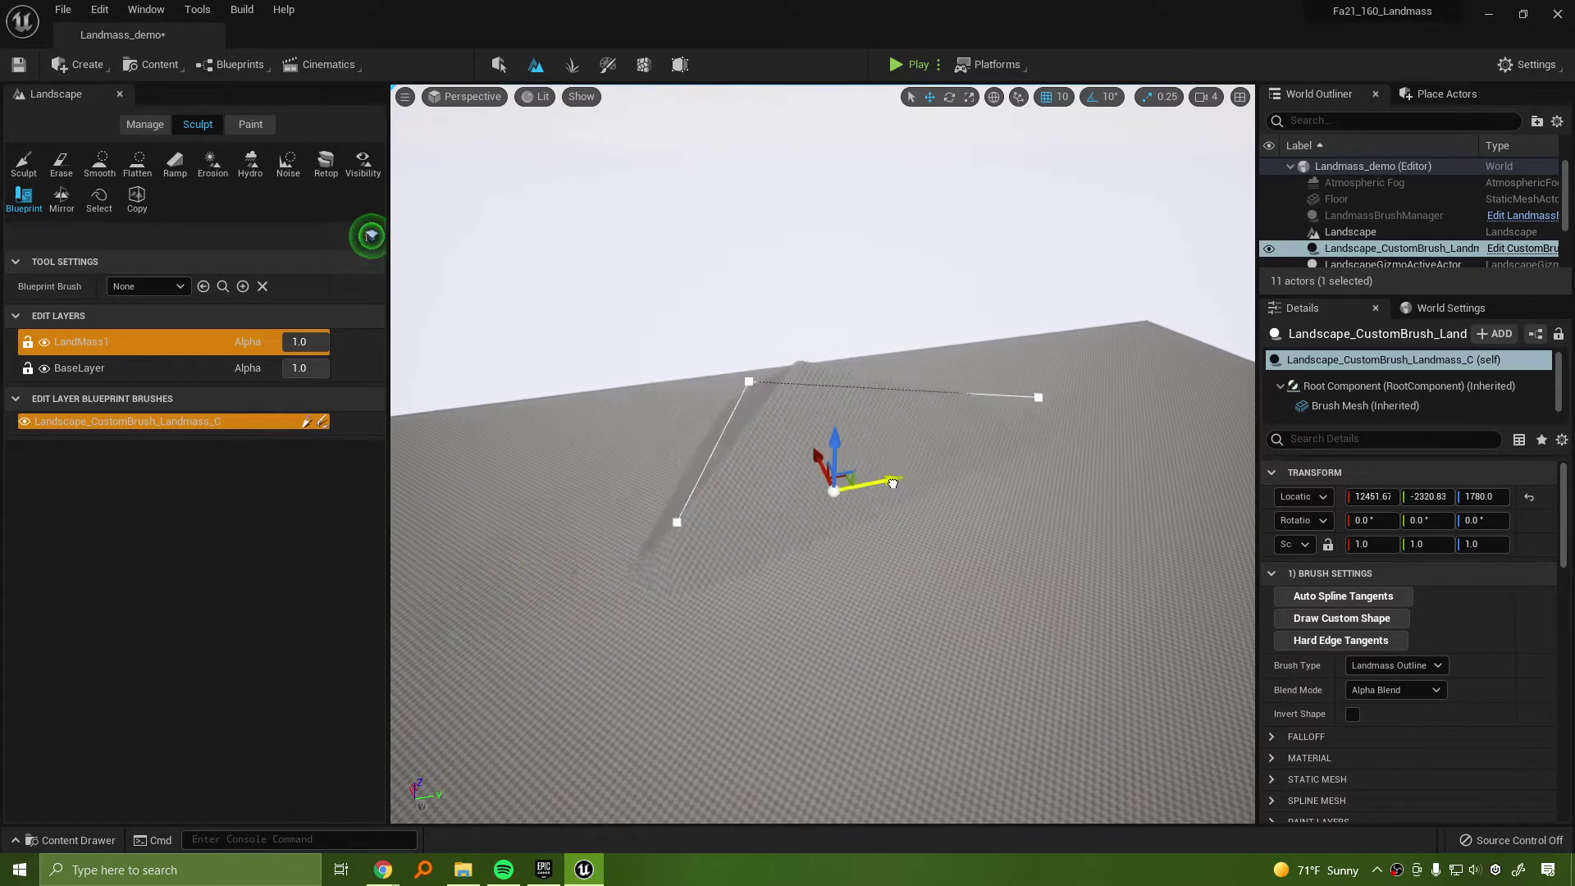
Play the level in the editor to view the hill from the player's viewpoint and stop the preview
{"action": "mouse_move", "coordinate": [887, 491]}
{"action": "right_mouse_down"}
{"action": "mouse_move", "coordinate": [985, 500]}
{"action": "mouse_move", "coordinate": [1023, 526]}
{"action": "right_mouse_up"}
{"action": "right_click_drag", "start_coordinate": [915, 140], "coordinate": [884, 149]}
{"action": "left_click", "coordinate": [910, 67]}
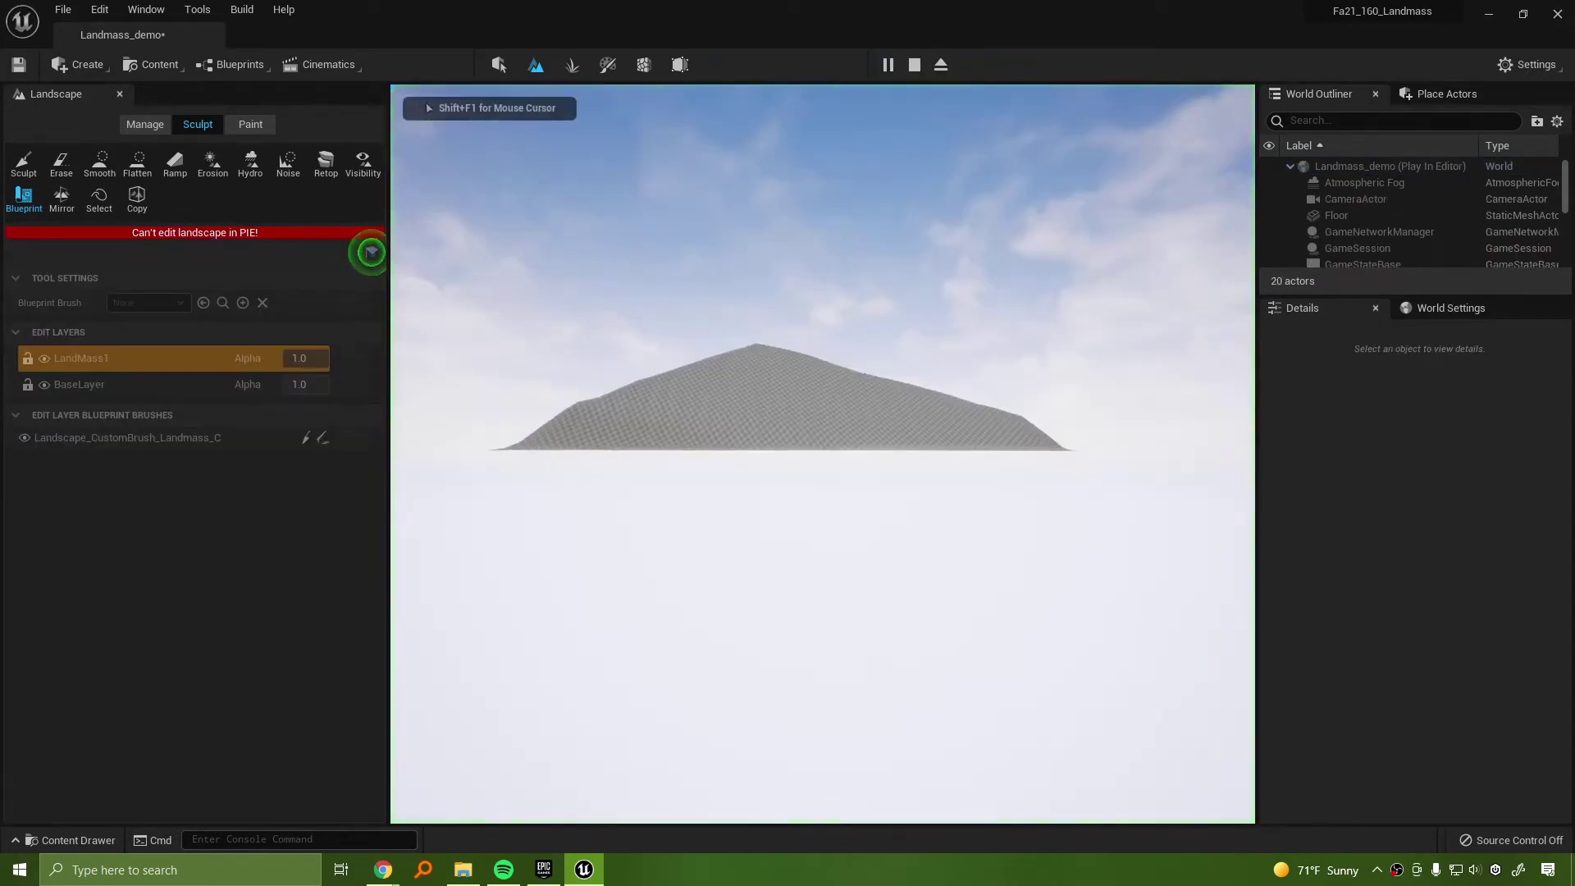
{"action": "key", "text": "Escape"}
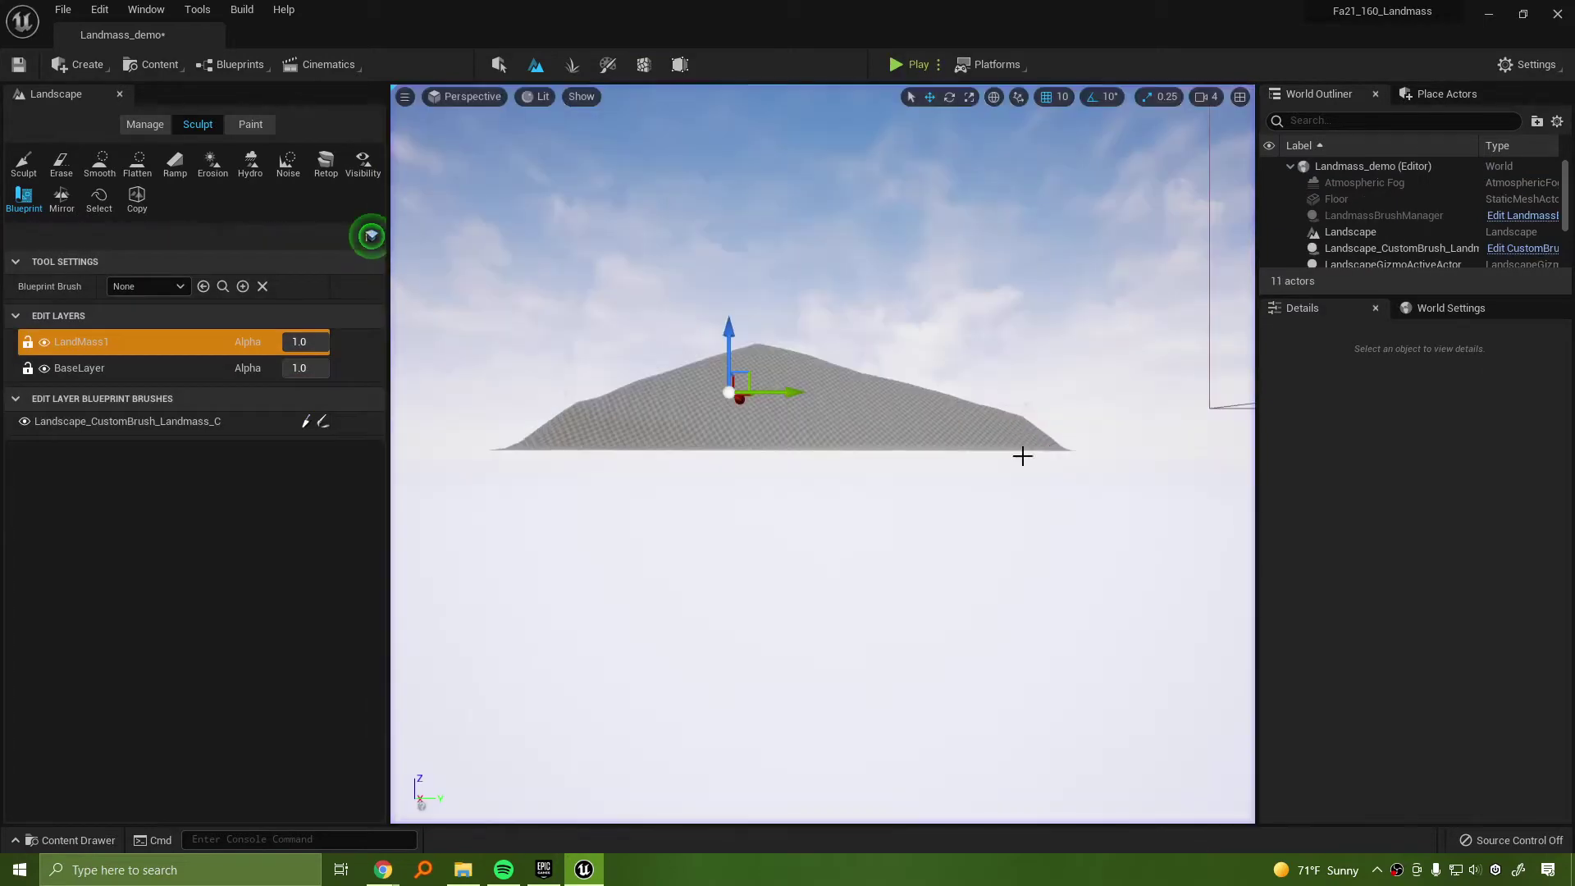
Switch to Selection mode, select the Player Start together with the Floor, and raise both along Z
{"action": "right_click_drag", "start_coordinate": [1023, 455], "coordinate": [1059, 394]}
{"action": "right_click_drag", "start_coordinate": [902, 399], "coordinate": [902, 400]}
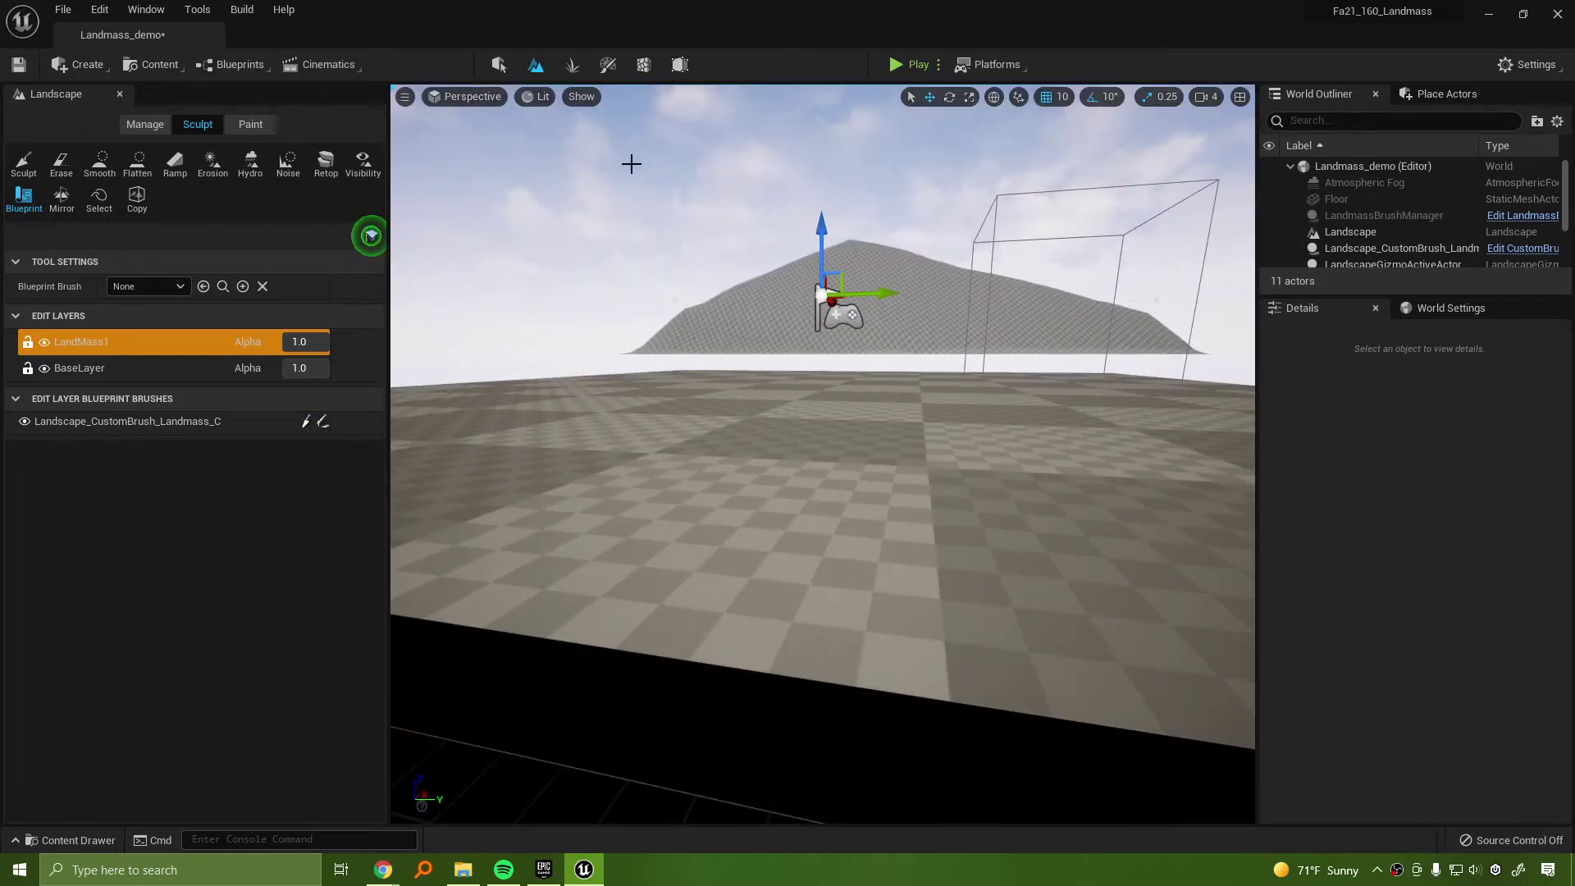
{"action": "key", "text": "shift+1"}
{"action": "right_click_drag", "start_coordinate": [769, 331], "coordinate": [768, 336]}
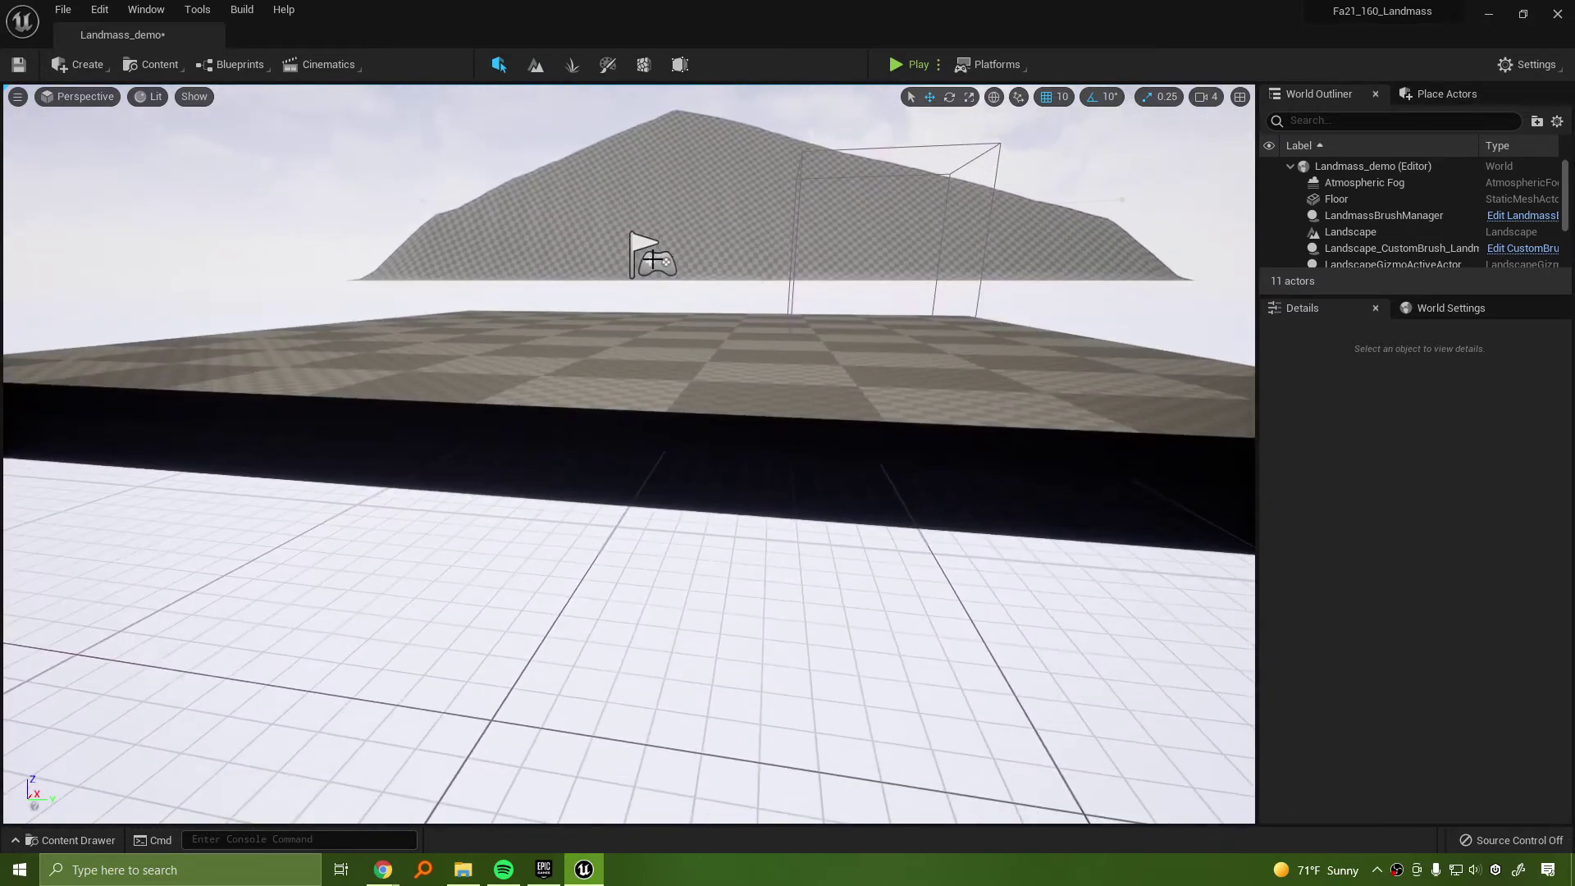
{"action": "left_click", "coordinate": [654, 261]}
{"action": "left_click", "coordinate": [693, 360], "text": "shift"}
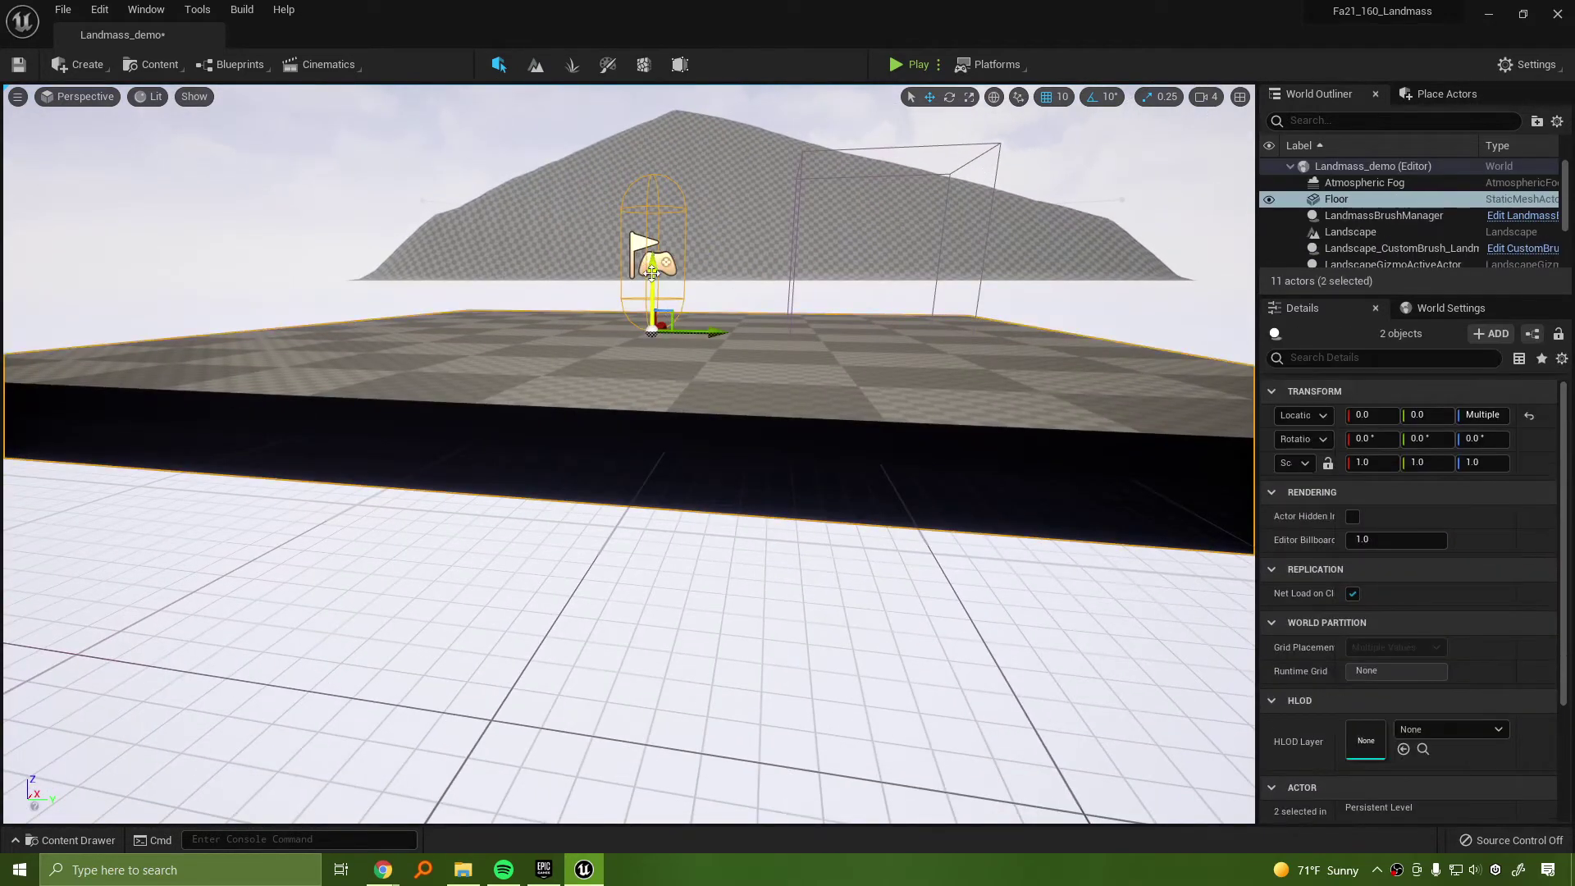
{"action": "left_click_drag", "start_coordinate": [652, 270], "coordinate": [661, 221]}
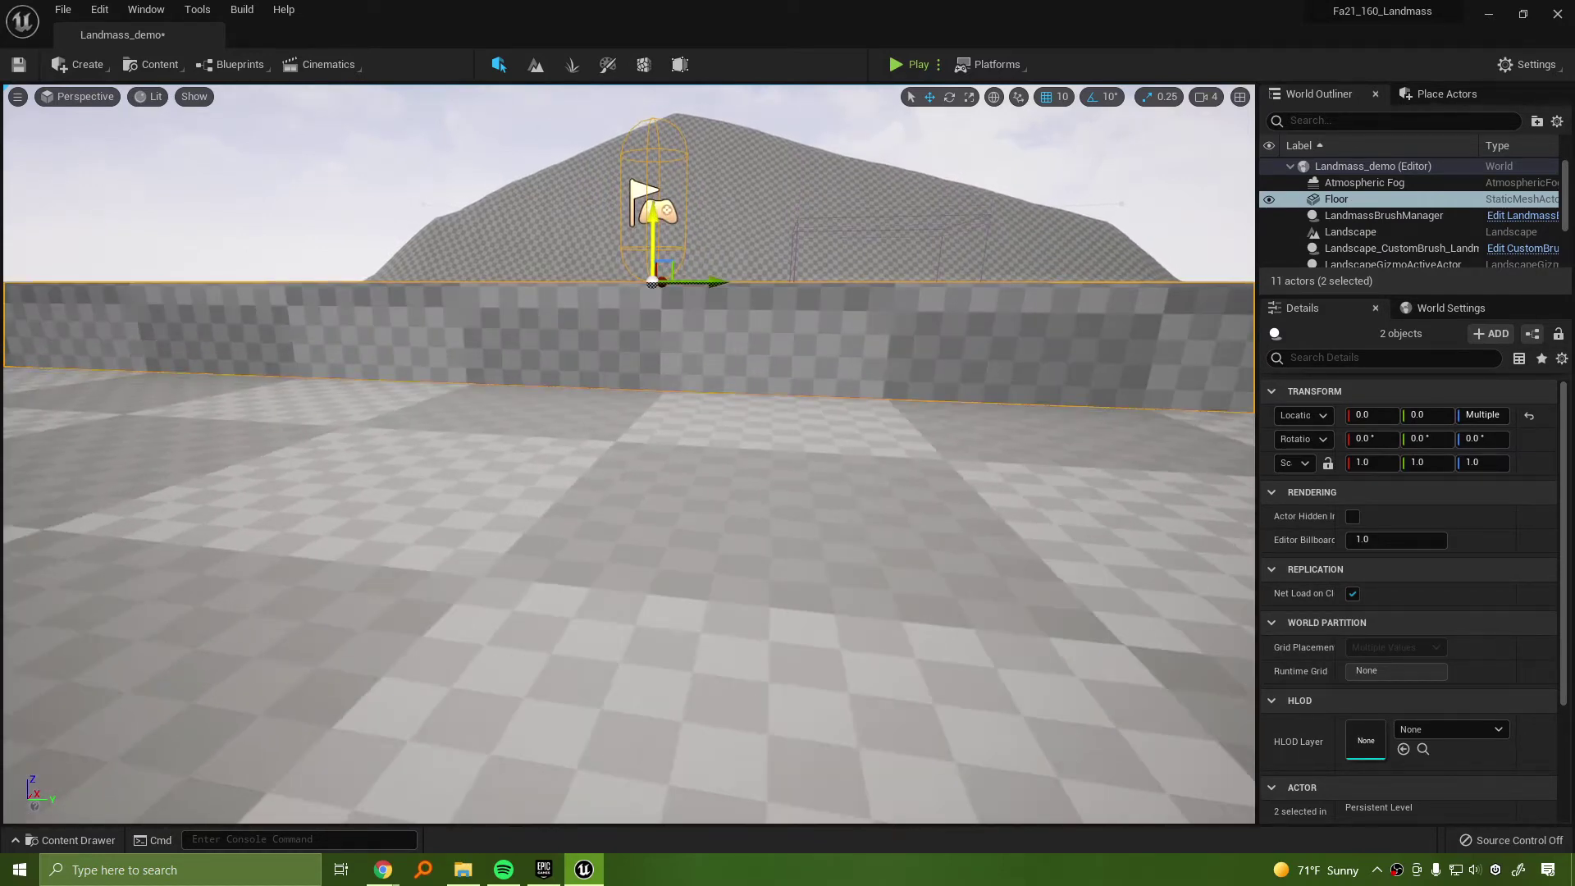
Play the level in the editor, run the character toward the hill and stop the preview
{"action": "left_click", "coordinate": [905, 65]}
{"action": "key", "text": "w"}
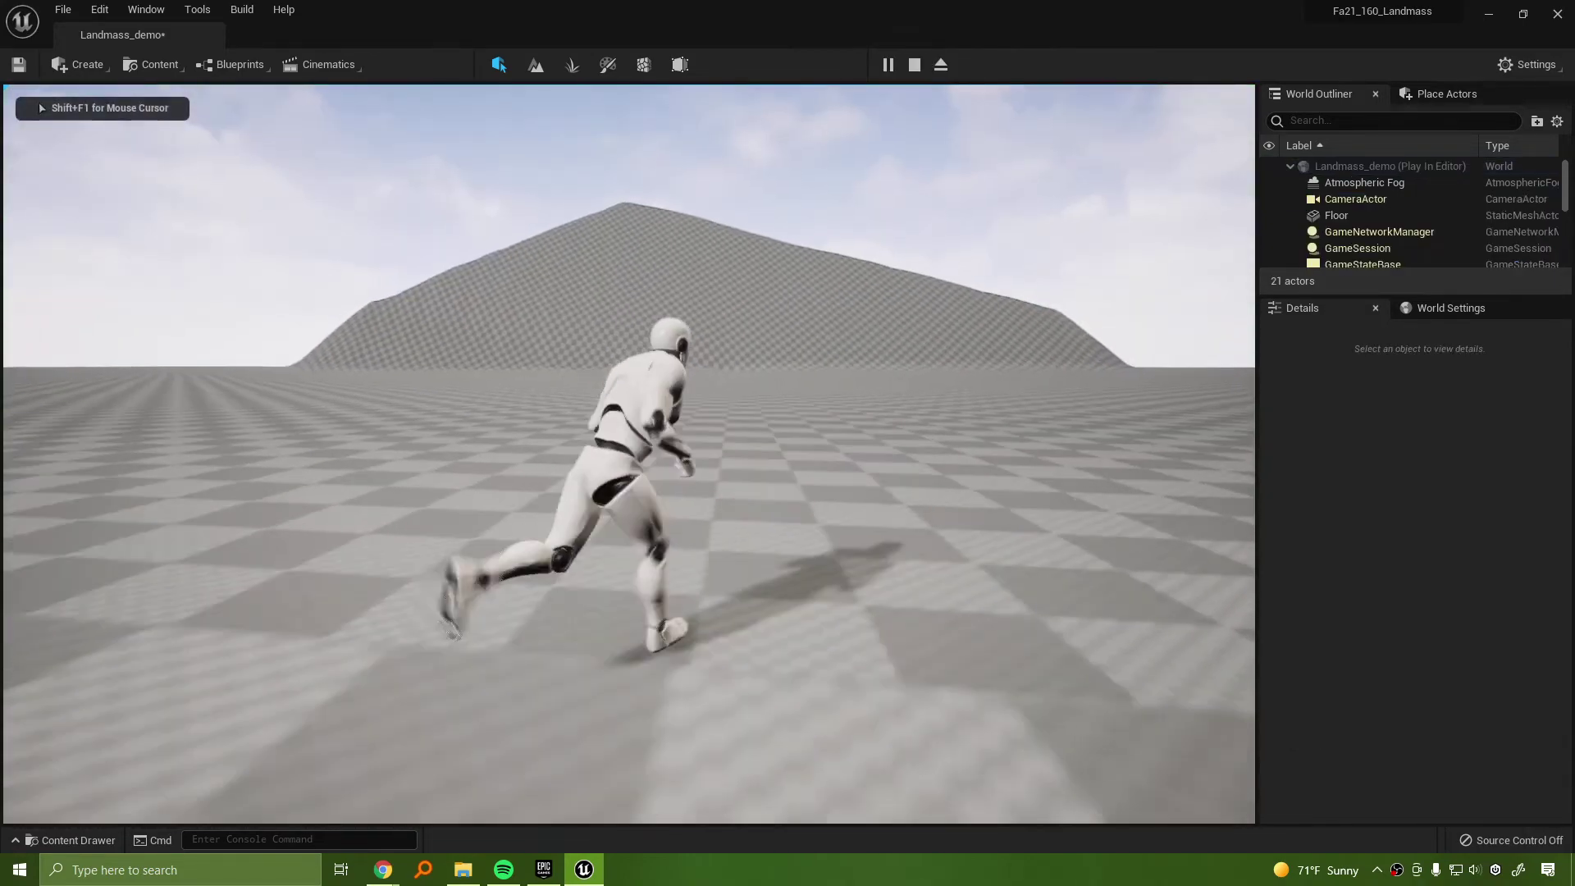
{"action": "key", "text": "d"}
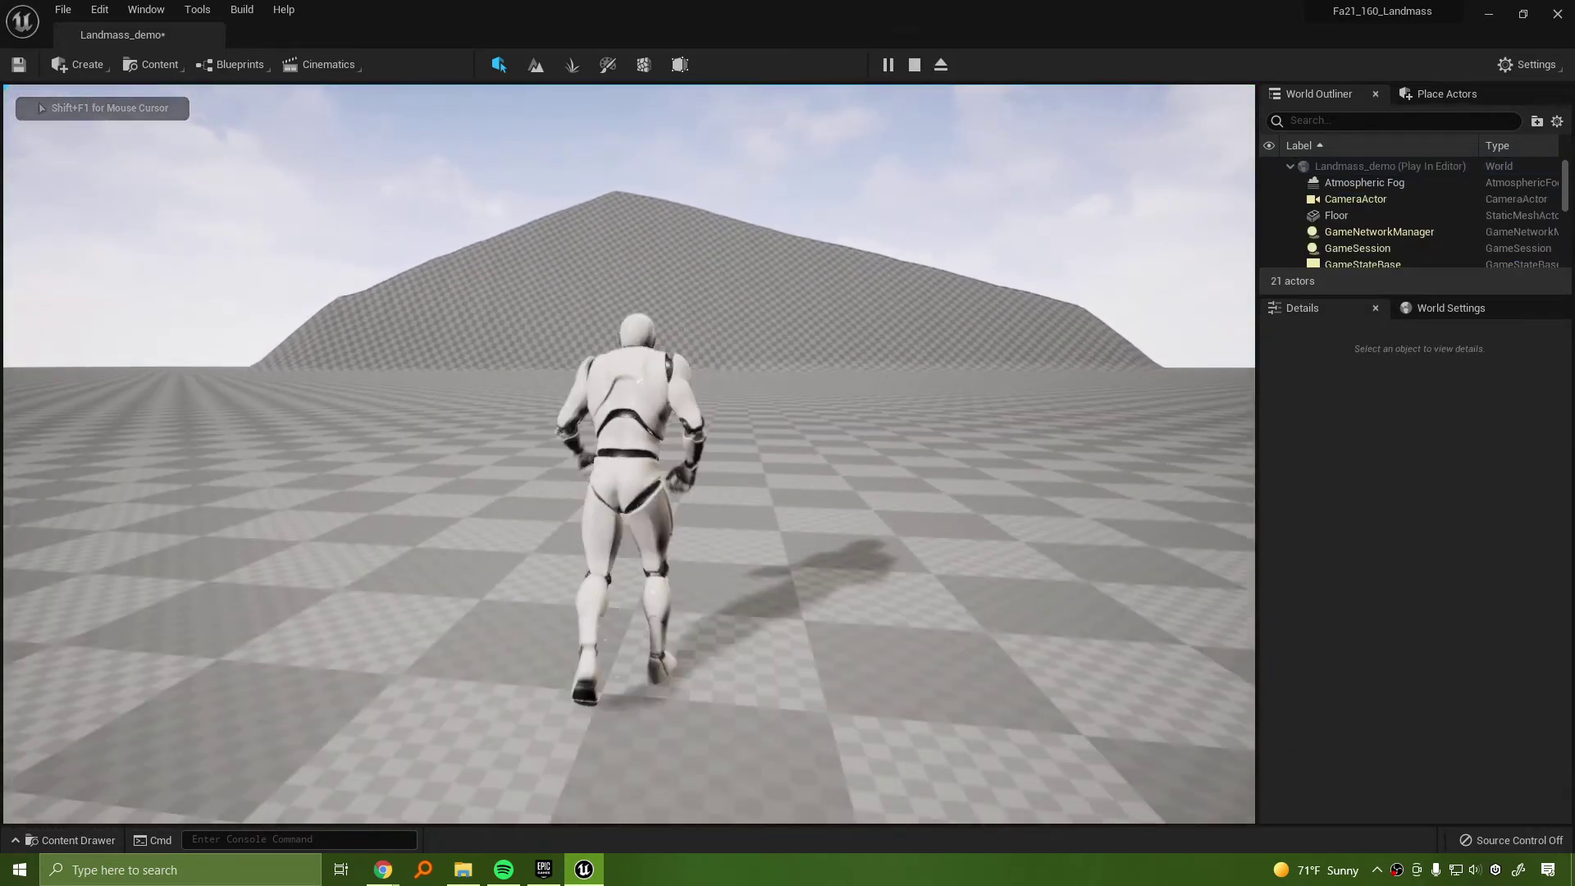
{"action": "key", "text": "Escape"}
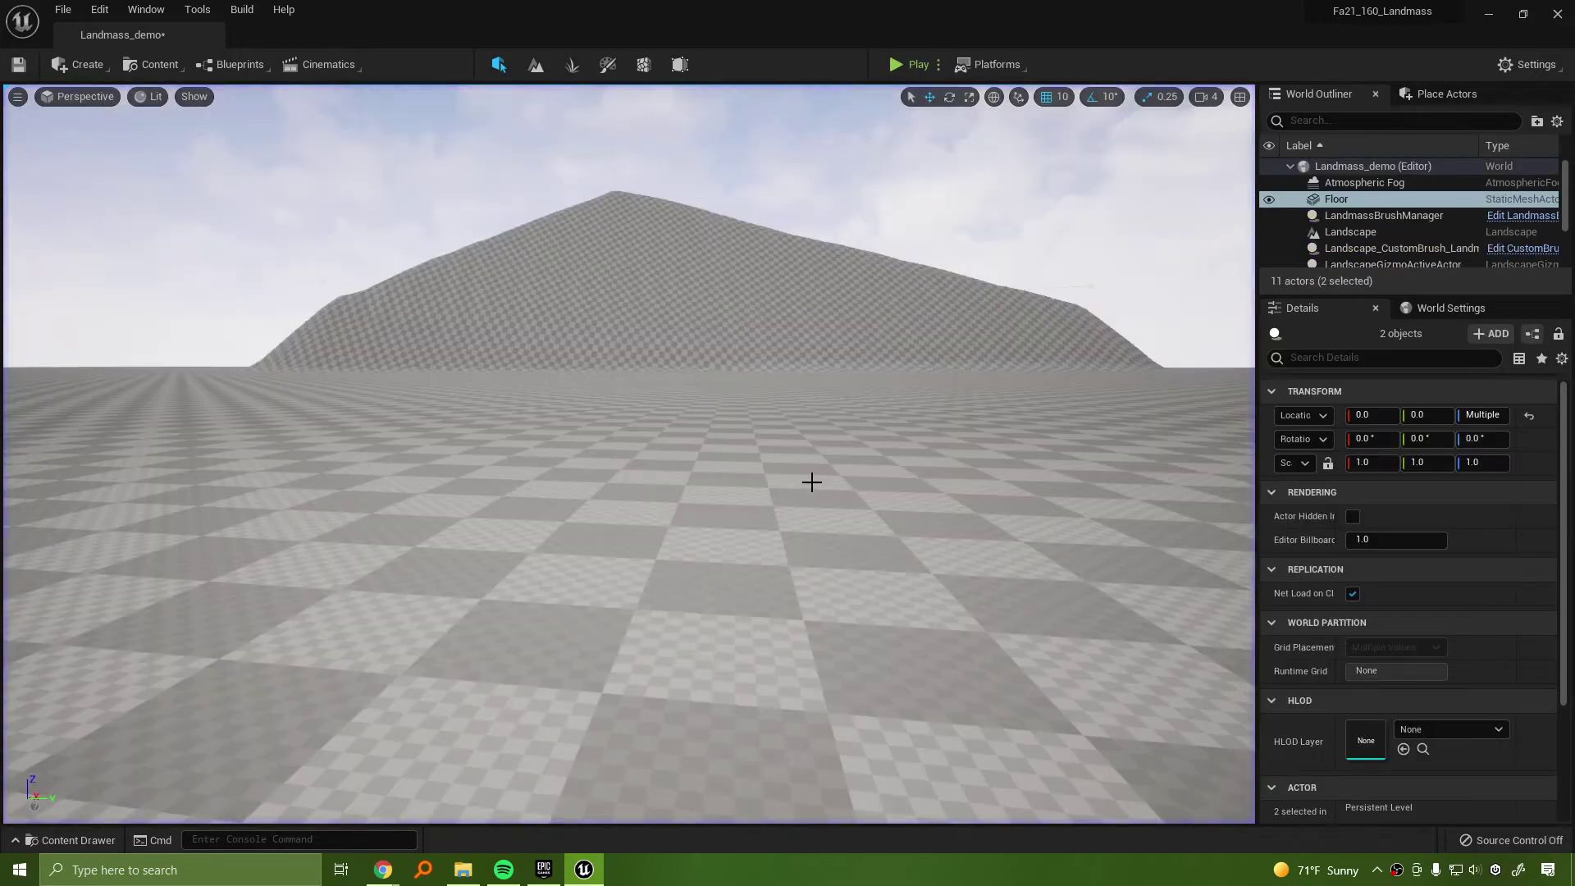
Select the Landscape_CustomBrush_Landmass actor and lower it to a Z location of 0
{"action": "right_click_drag", "start_coordinate": [812, 481], "coordinate": [886, 525]}
{"action": "key", "text": "s"}
{"action": "key", "text": "a"}
{"action": "right_click_drag", "start_coordinate": [783, 508], "coordinate": [583, 351]}
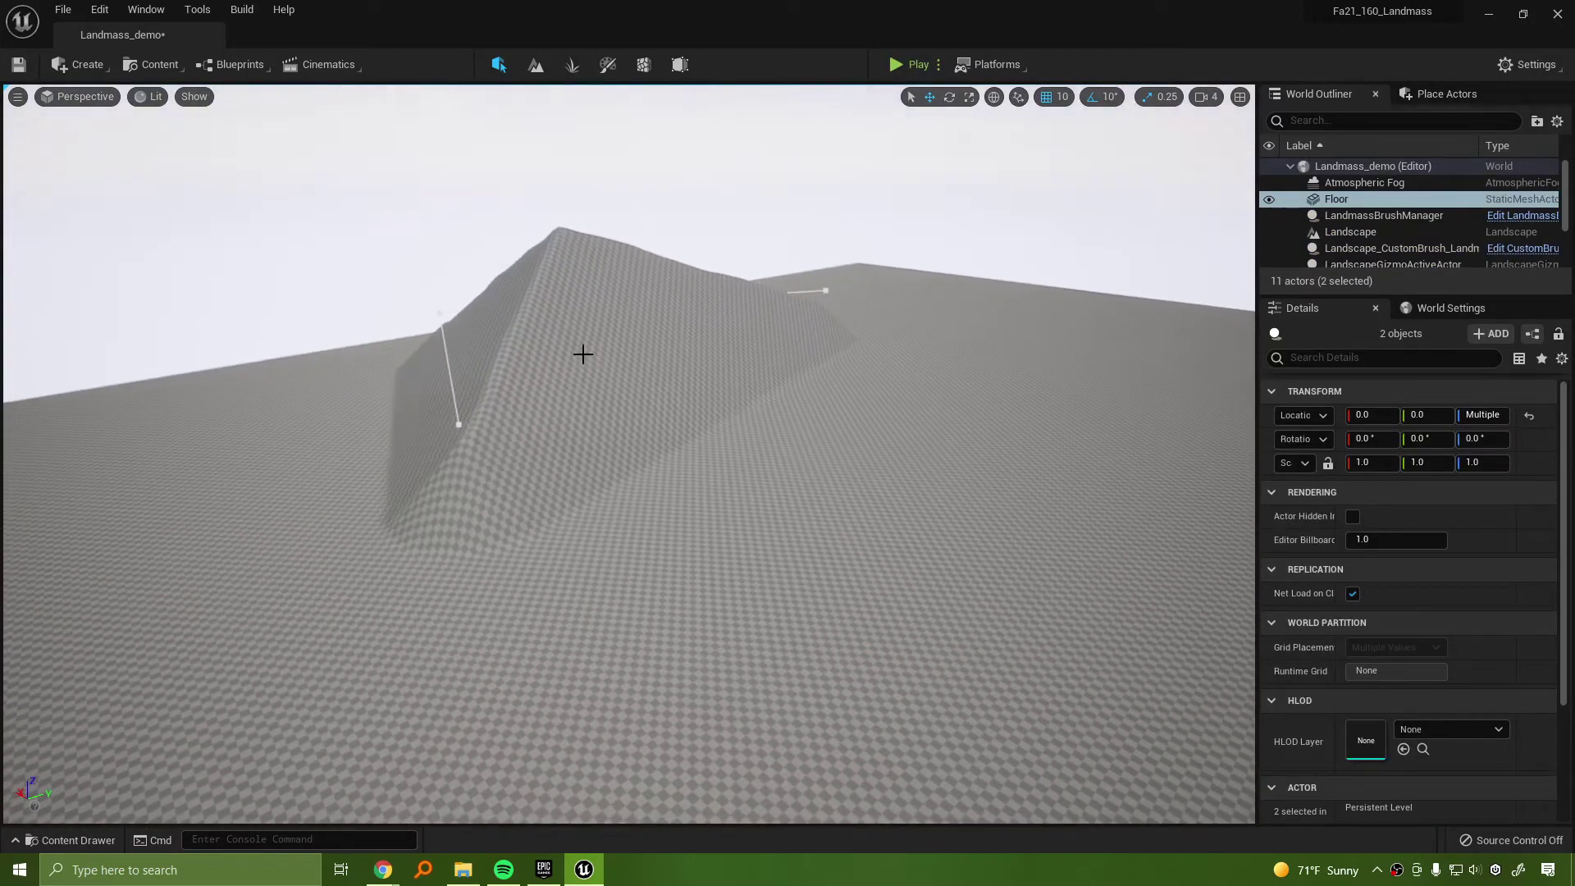
{"action": "left_click", "coordinate": [1390, 215]}
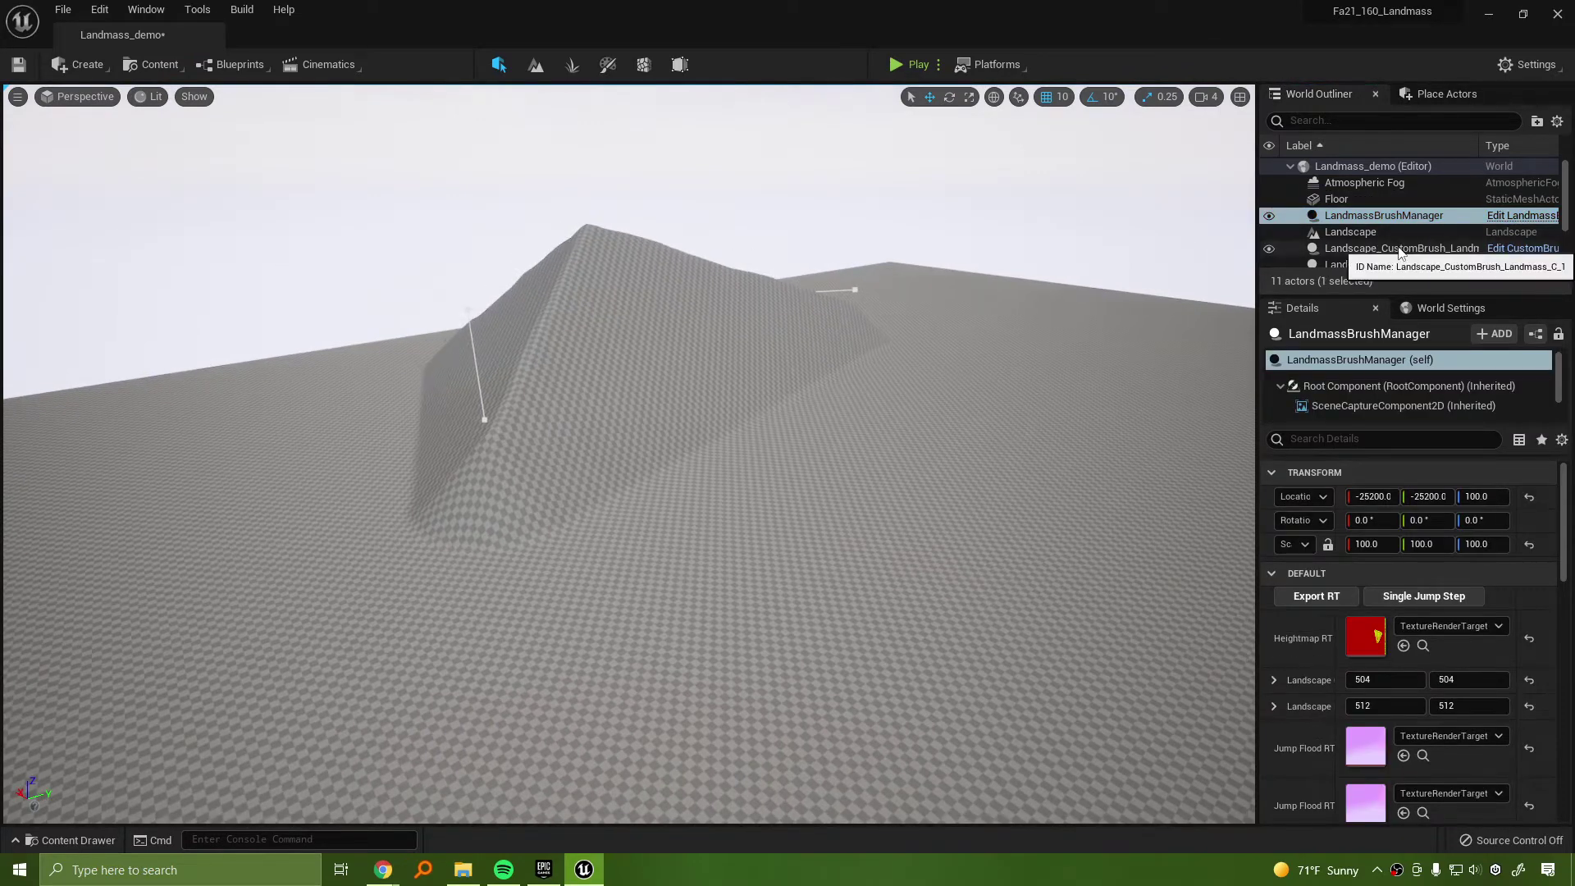
{"action": "left_click", "coordinate": [1399, 249]}
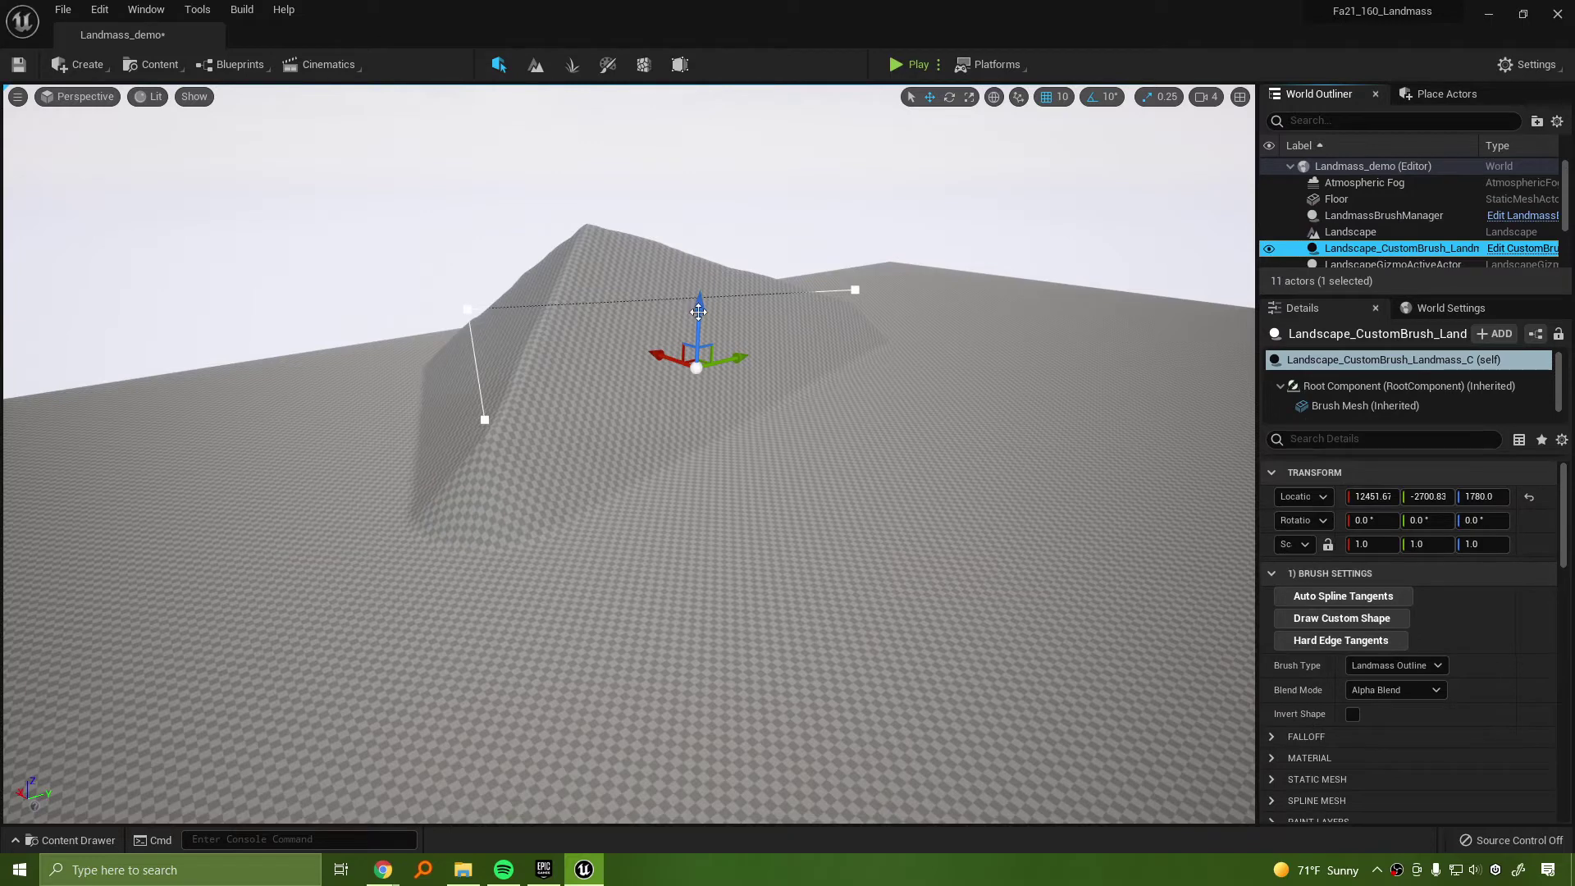
{"action": "mouse_move", "coordinate": [696, 331]}
{"action": "left_mouse_down"}
{"action": "mouse_move", "coordinate": [690, 432]}
{"action": "mouse_move", "coordinate": [694, 353]}
{"action": "mouse_move", "coordinate": [693, 381]}
{"action": "left_mouse_up"}
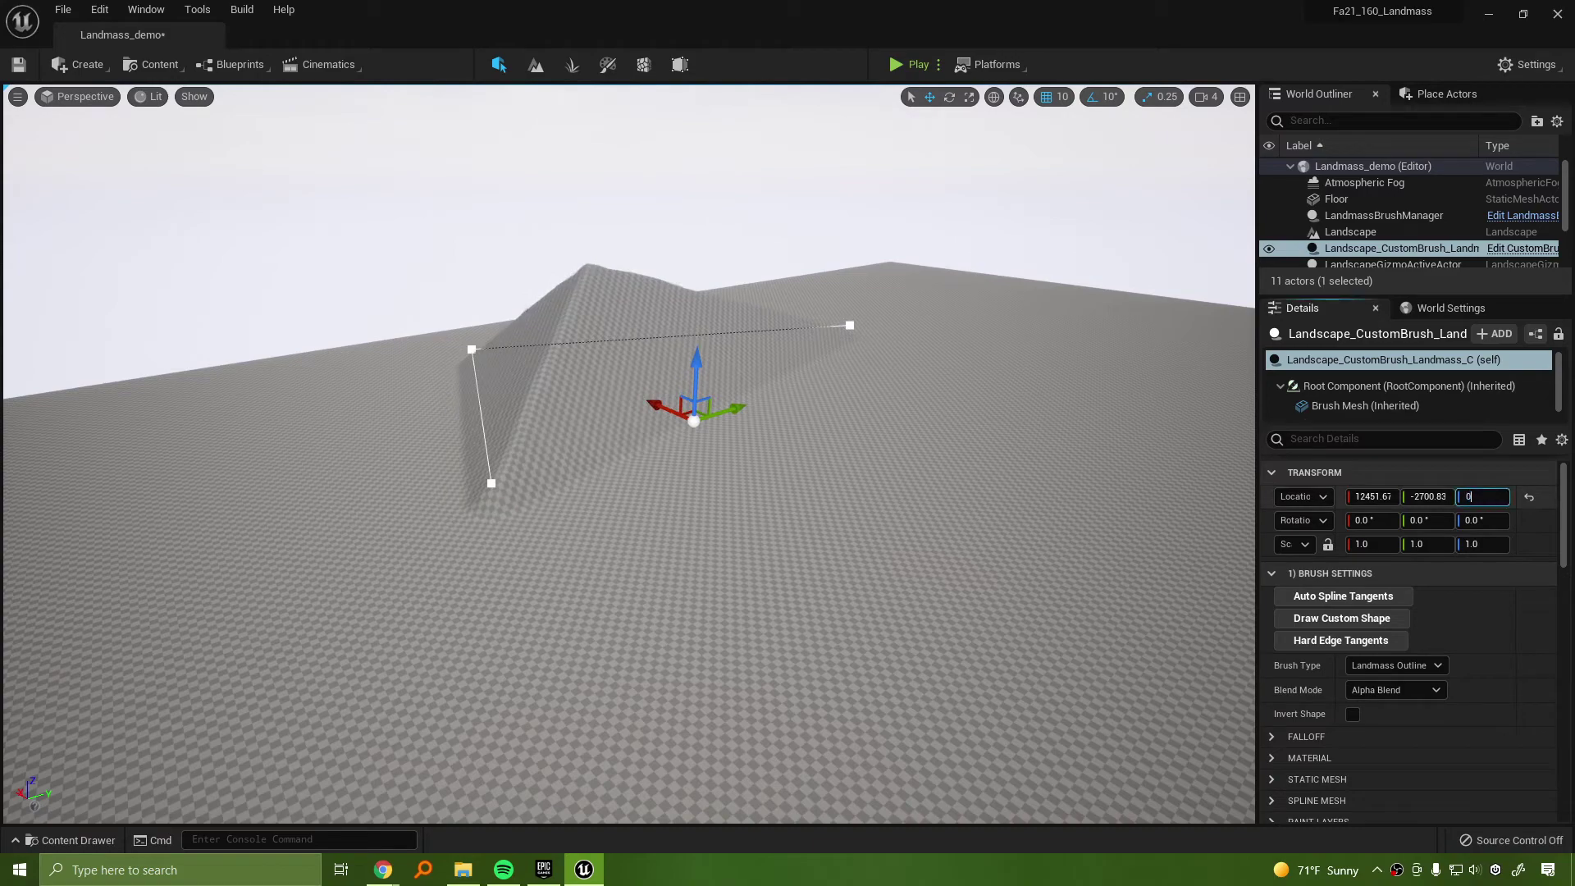
{"action": "key", "text": "Return"}
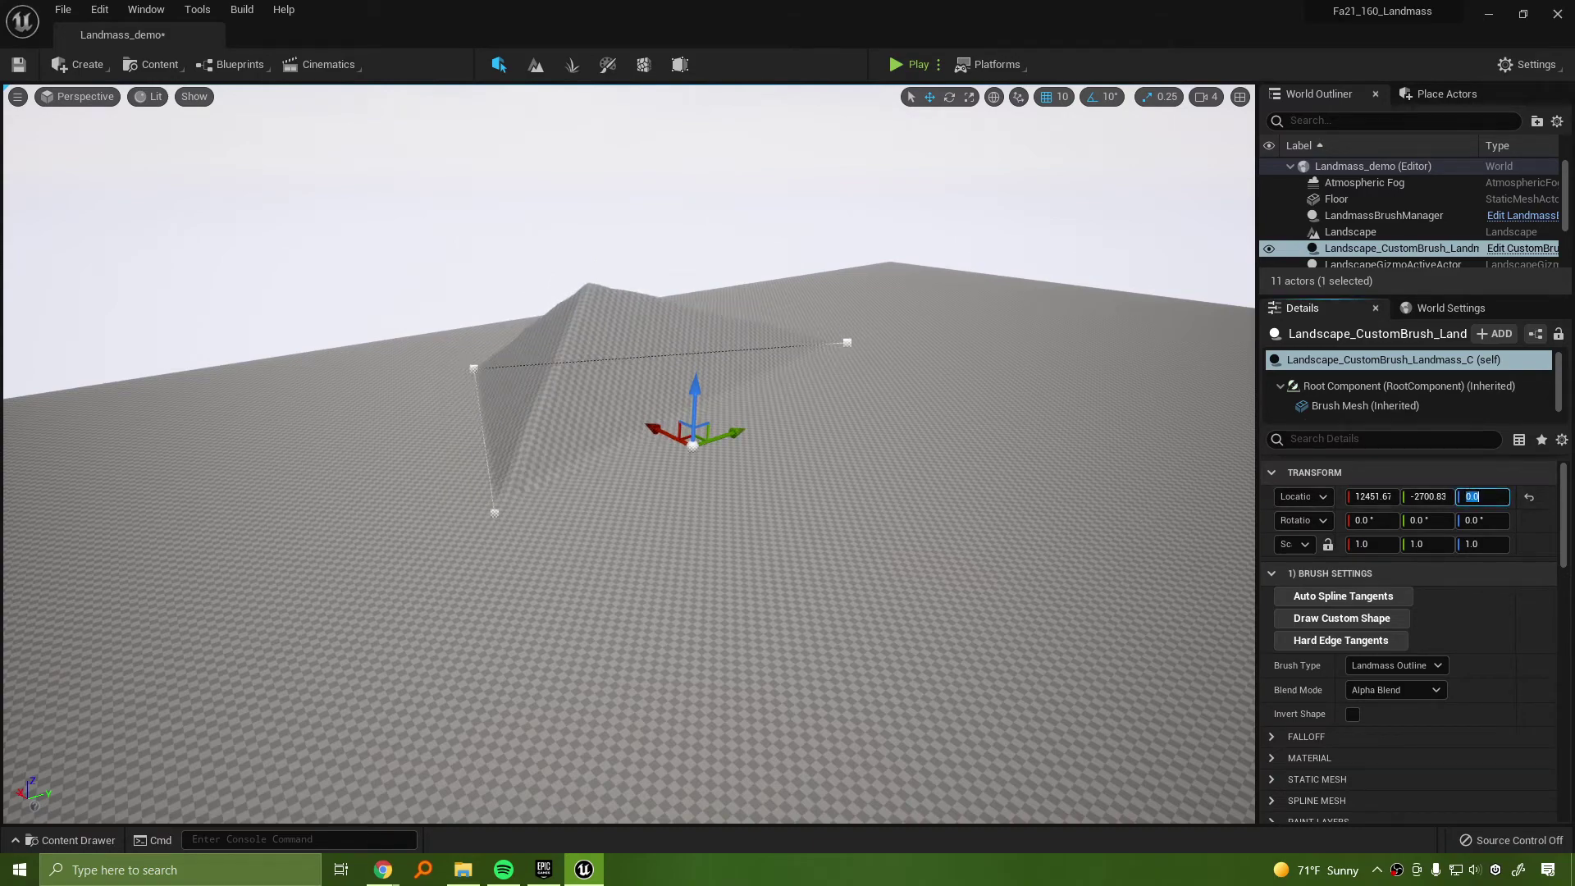
{"action": "key", "text": "w"}
{"action": "mouse_move", "coordinate": [629, 453]}
{"action": "right_mouse_down"}
{"action": "mouse_move", "coordinate": [531, 439]}
{"action": "mouse_move", "coordinate": [501, 402]}
{"action": "mouse_move", "coordinate": [525, 435]}
{"action": "mouse_move", "coordinate": [516, 484]}
{"action": "mouse_move", "coordinate": [615, 534]}
{"action": "mouse_move", "coordinate": [723, 555]}
{"action": "right_mouse_up"}
{"action": "key", "text": "s"}
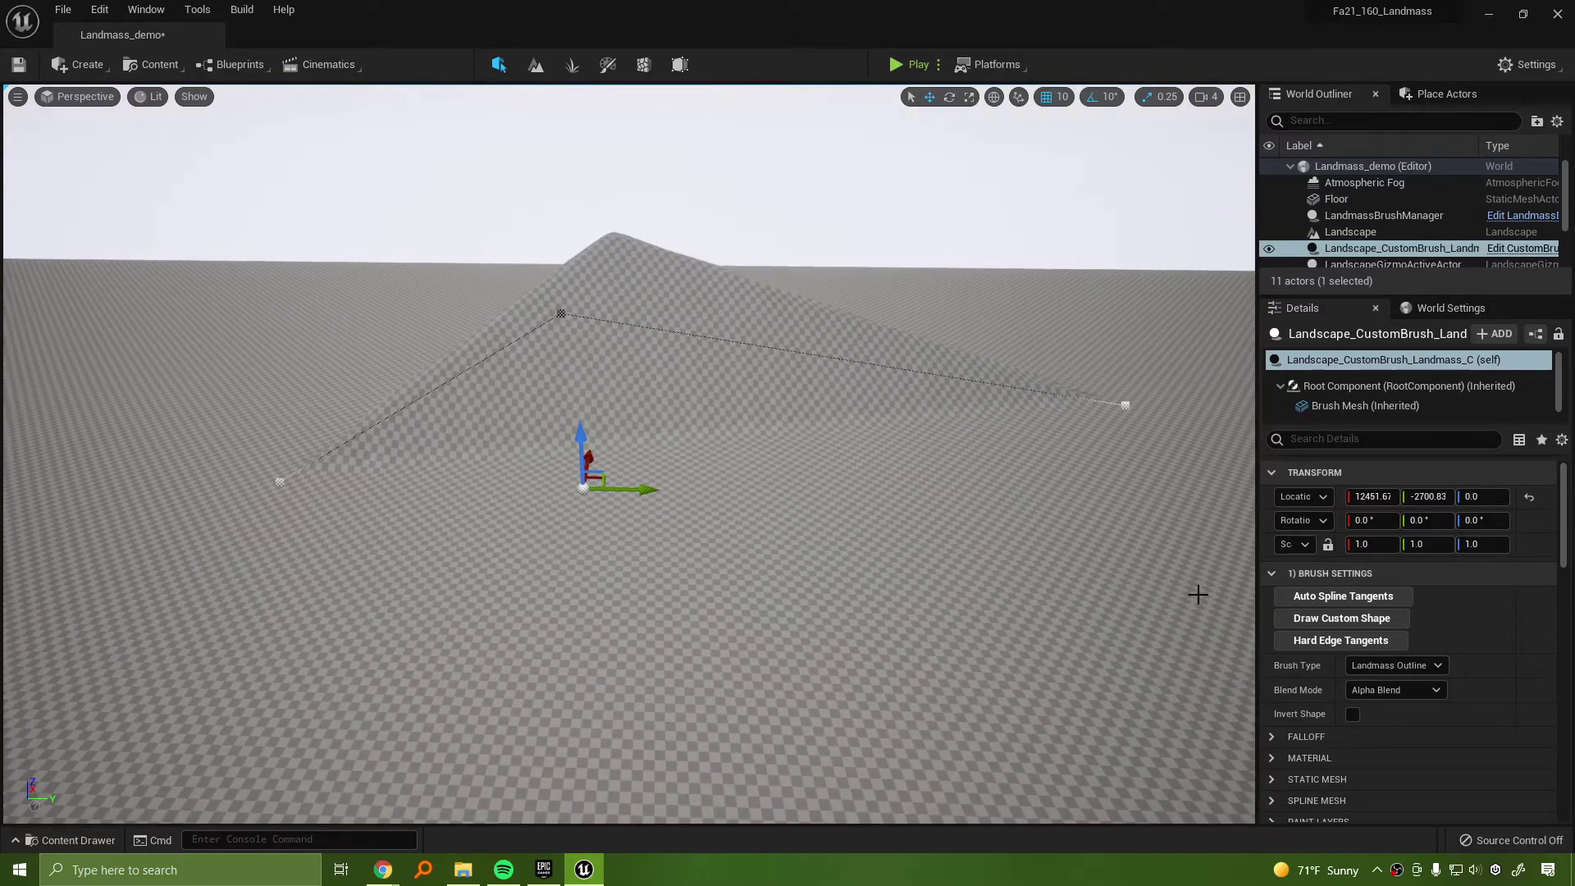
{"action": "left_click", "coordinate": [1359, 622]}
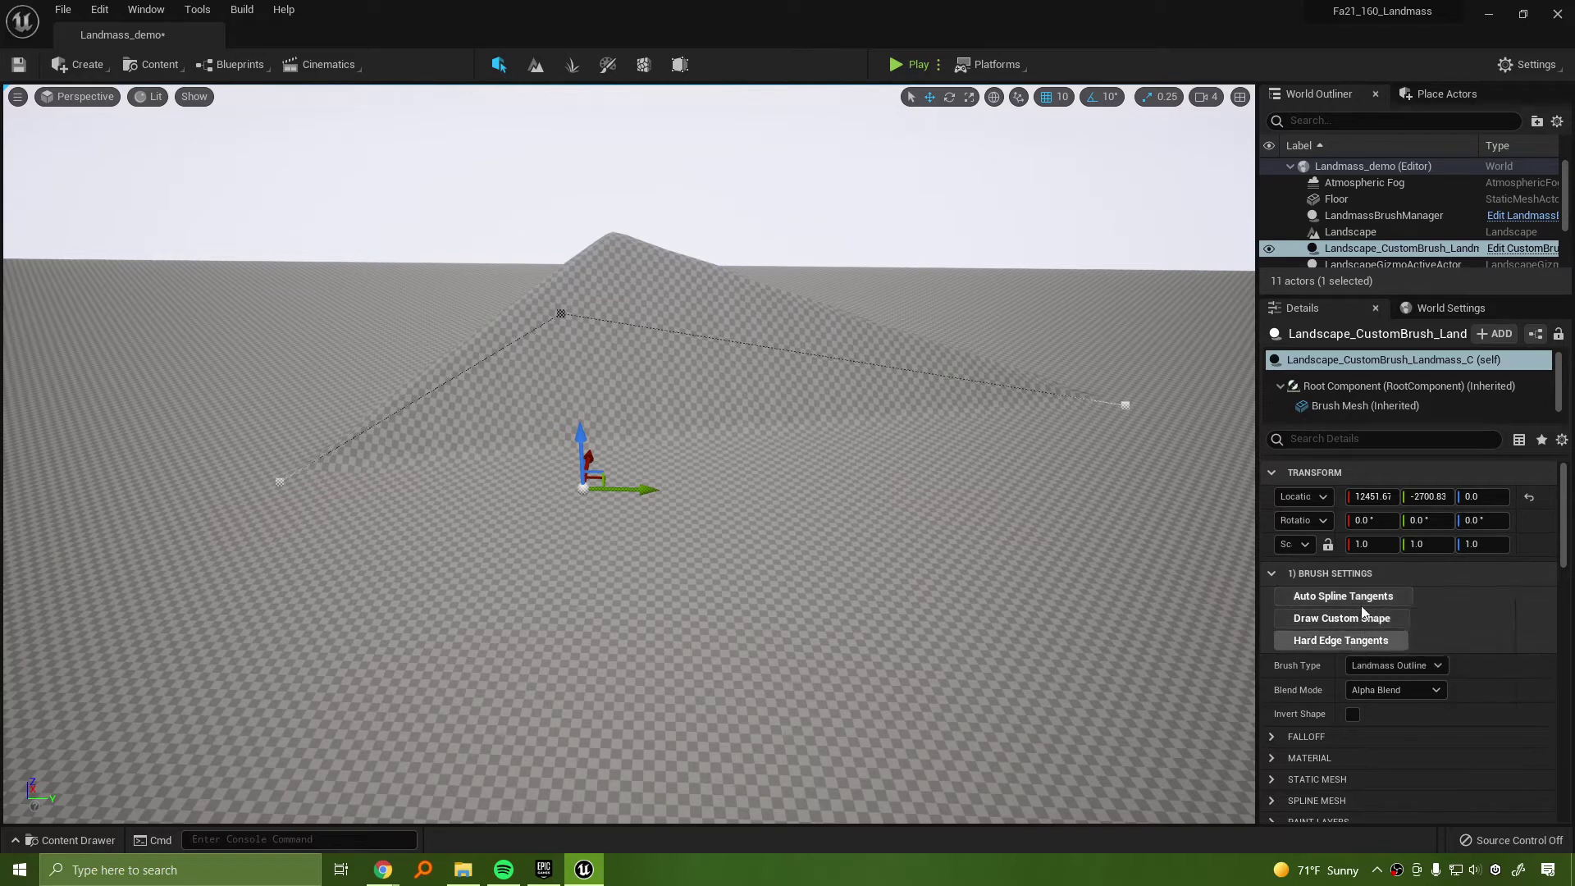
{"action": "left_click", "coordinate": [1316, 598]}
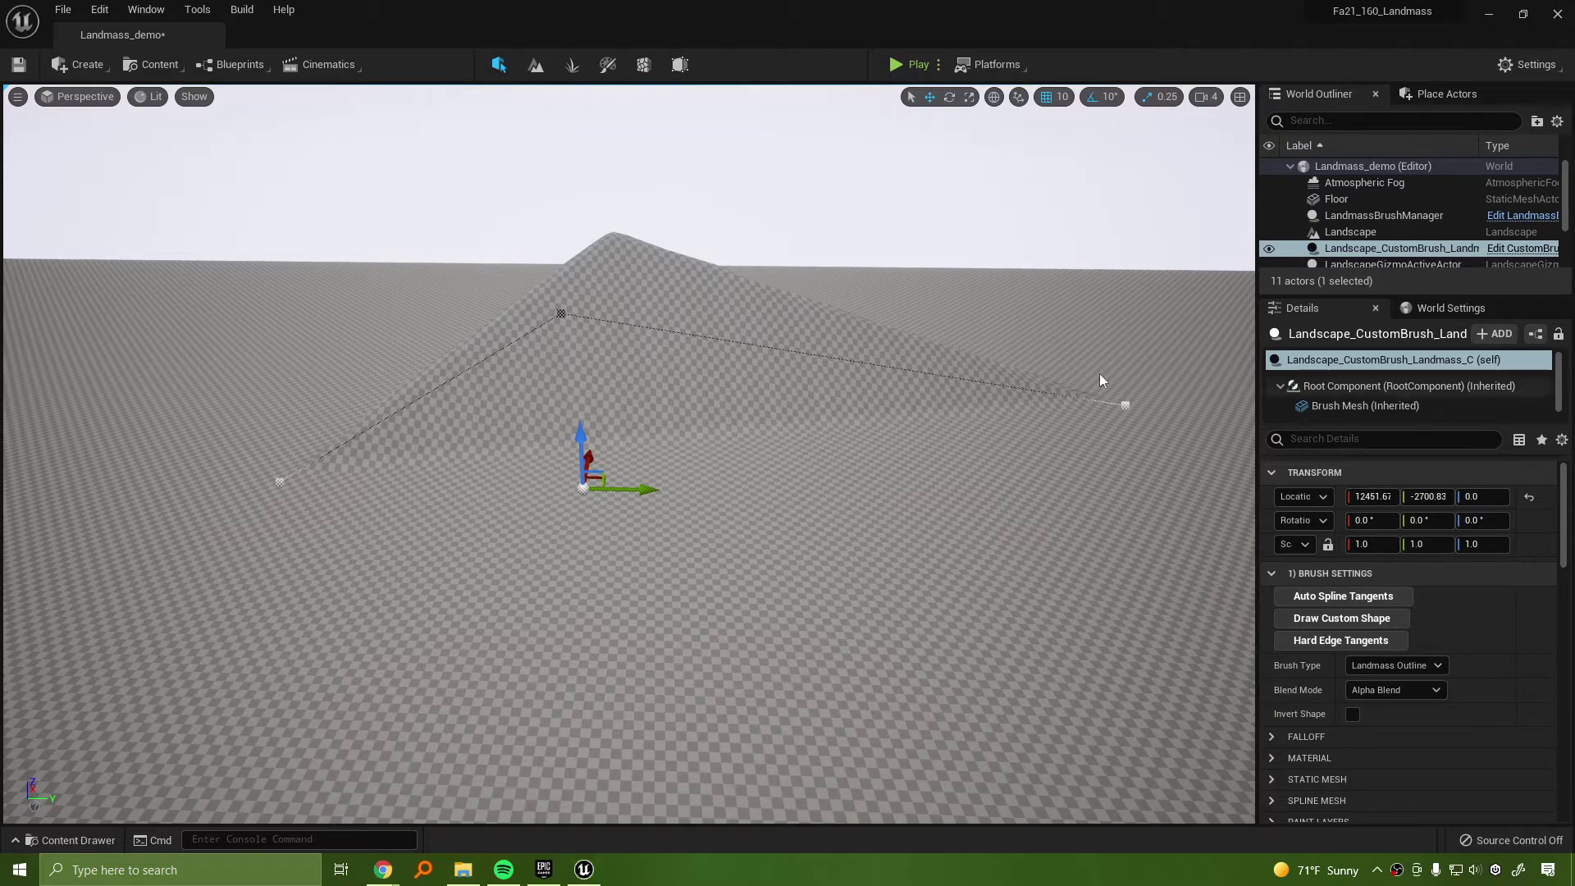
{"action": "right_click_drag", "start_coordinate": [954, 563], "coordinate": [777, 520]}
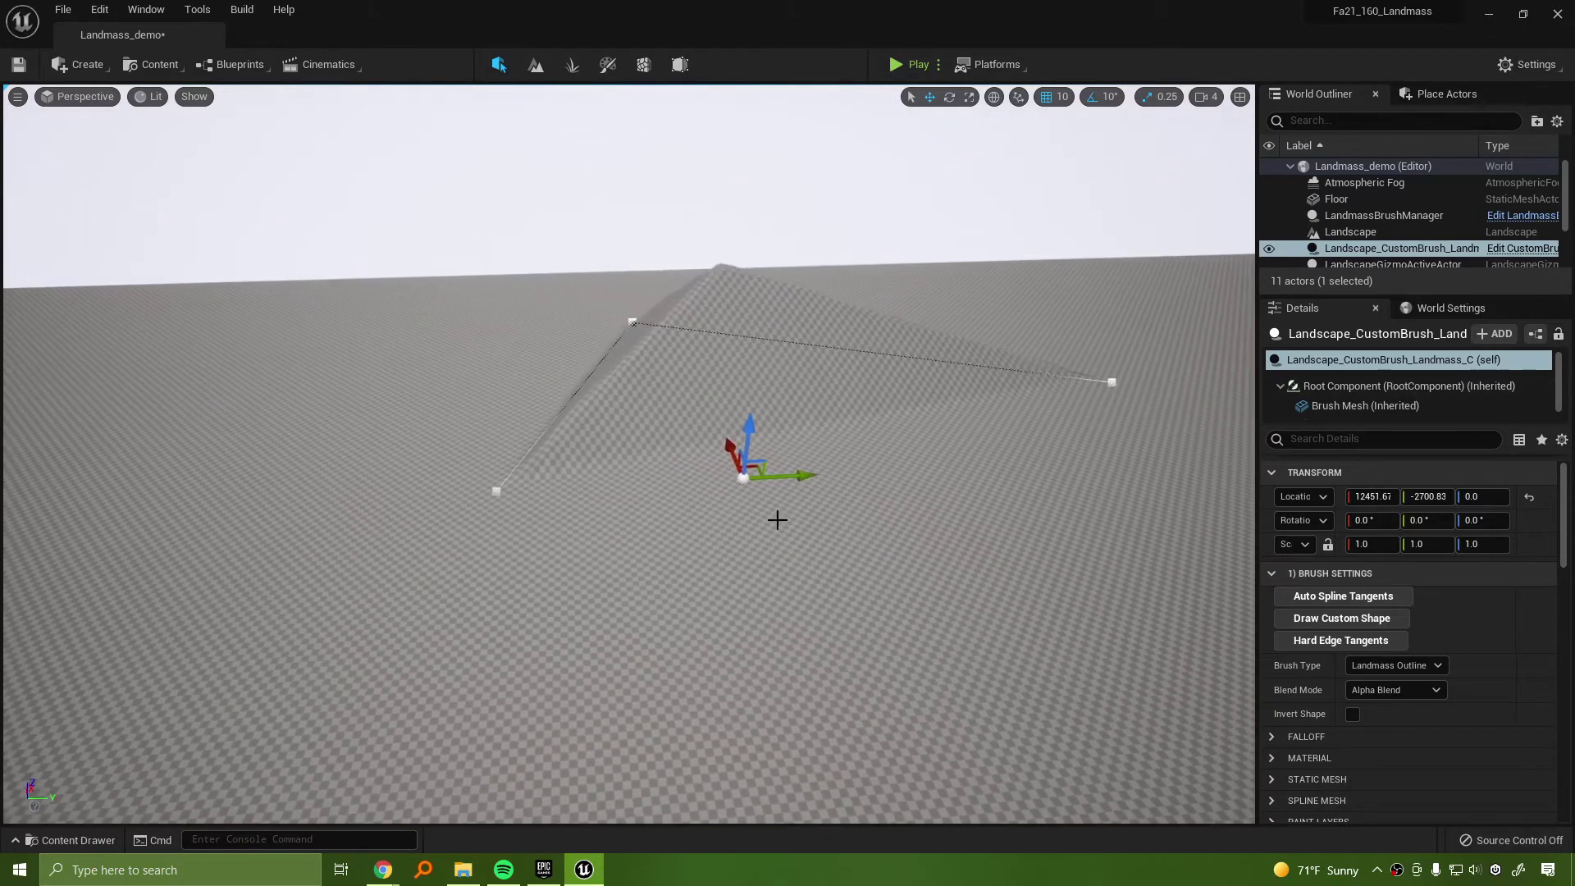
{"action": "left_click", "coordinate": [496, 489]}
{"action": "right_click_drag", "start_coordinate": [530, 487], "coordinate": [666, 475]}
{"action": "key", "text": "r"}
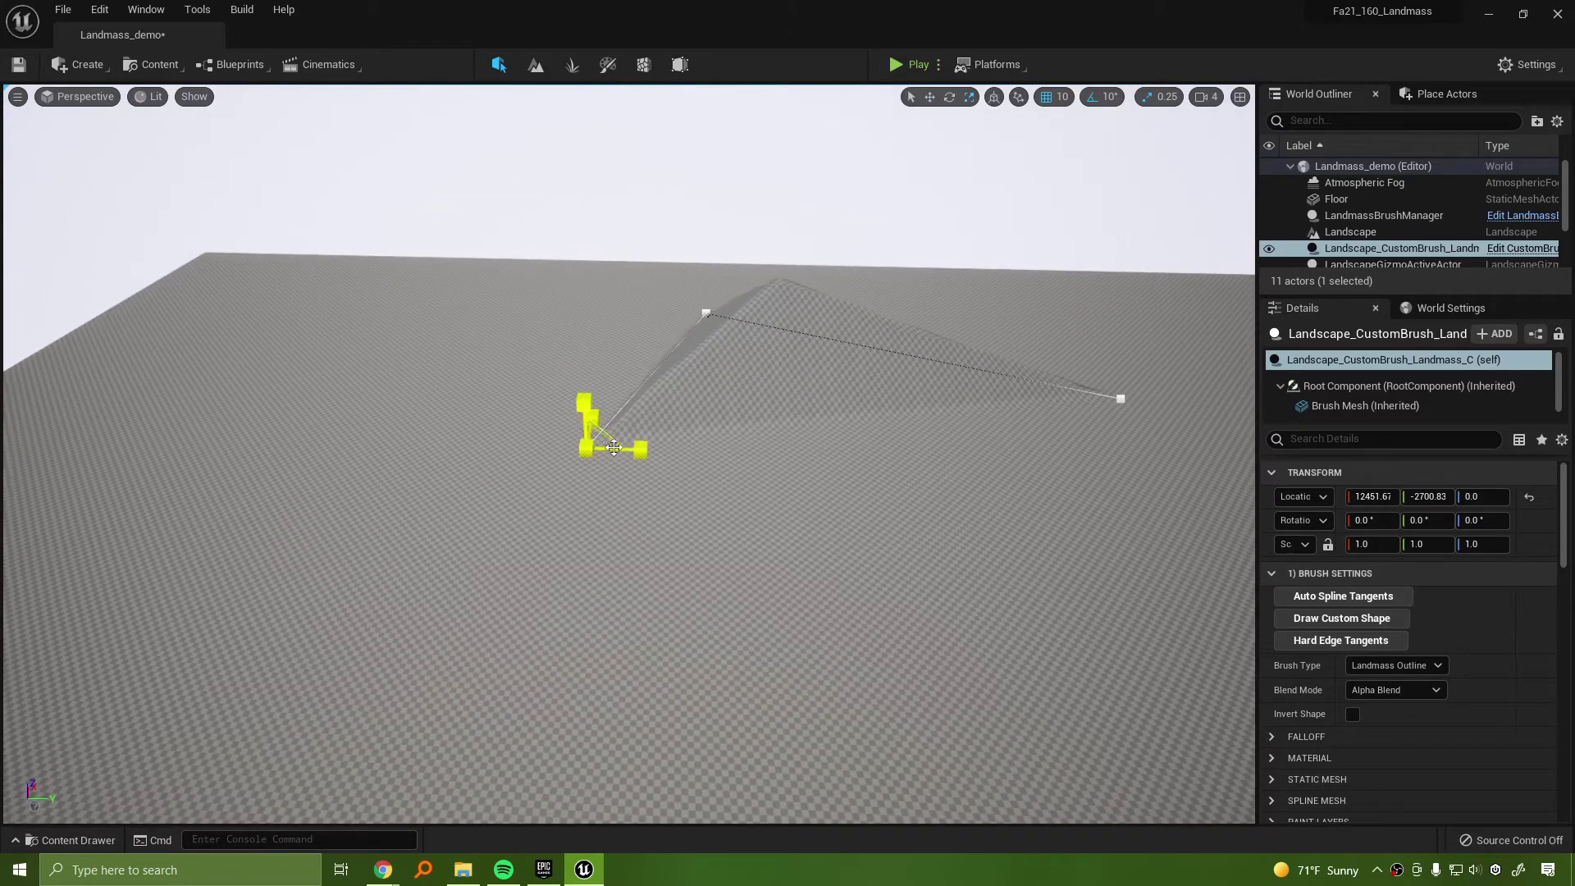
{"action": "right_click_drag", "start_coordinate": [672, 473], "coordinate": [460, 565]}
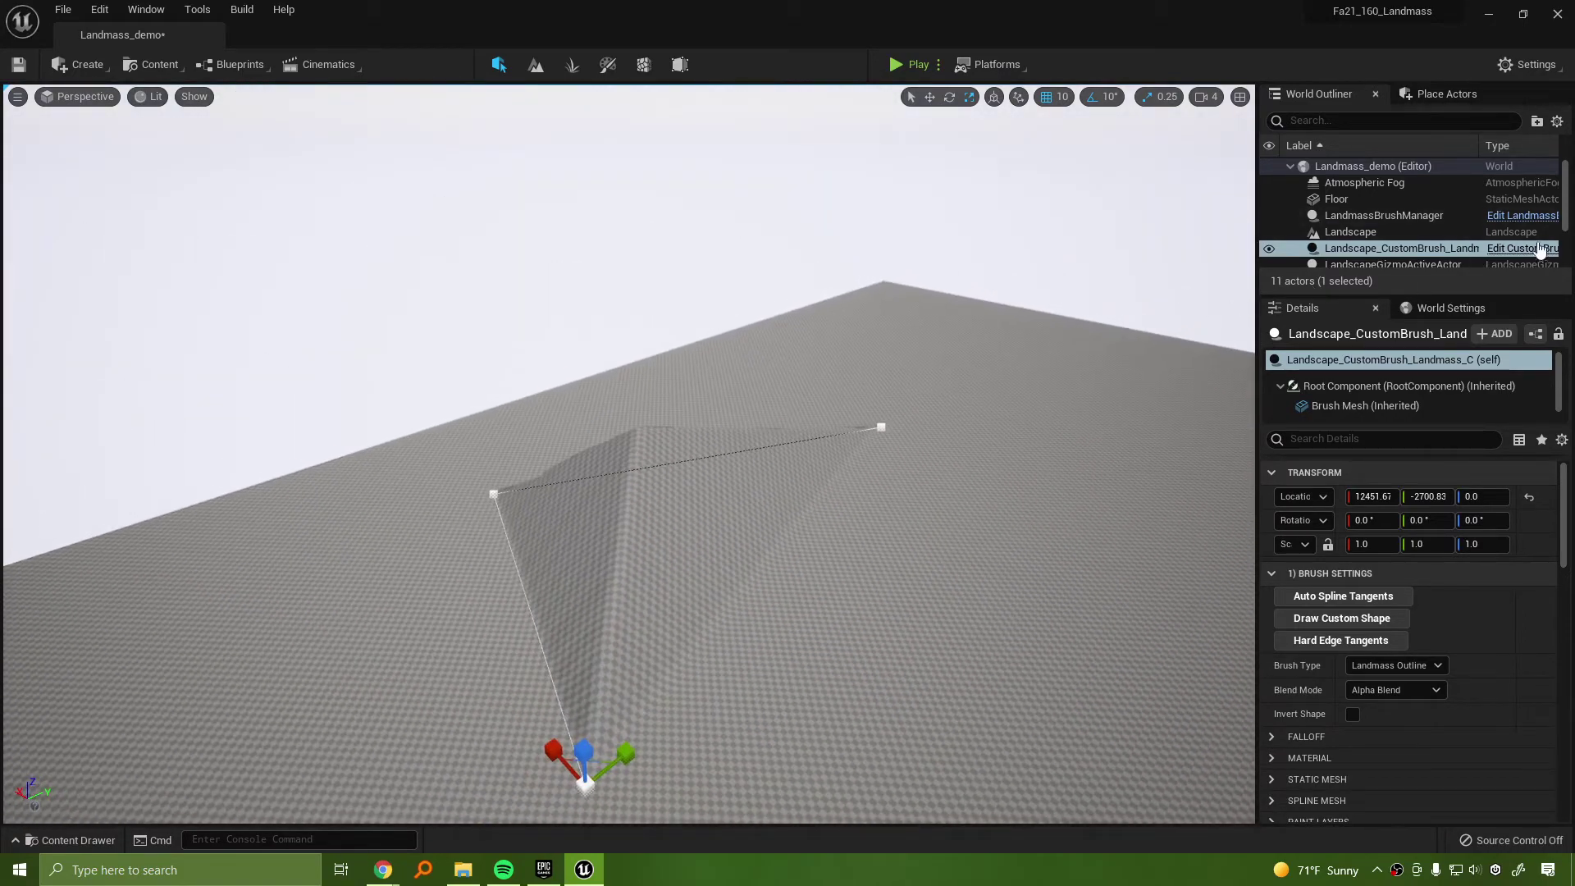
Reselect the whole Landmass brush actor and scale it uniformly to 2.75
{"action": "left_click", "coordinate": [1386, 233]}
{"action": "left_click", "coordinate": [1386, 248]}
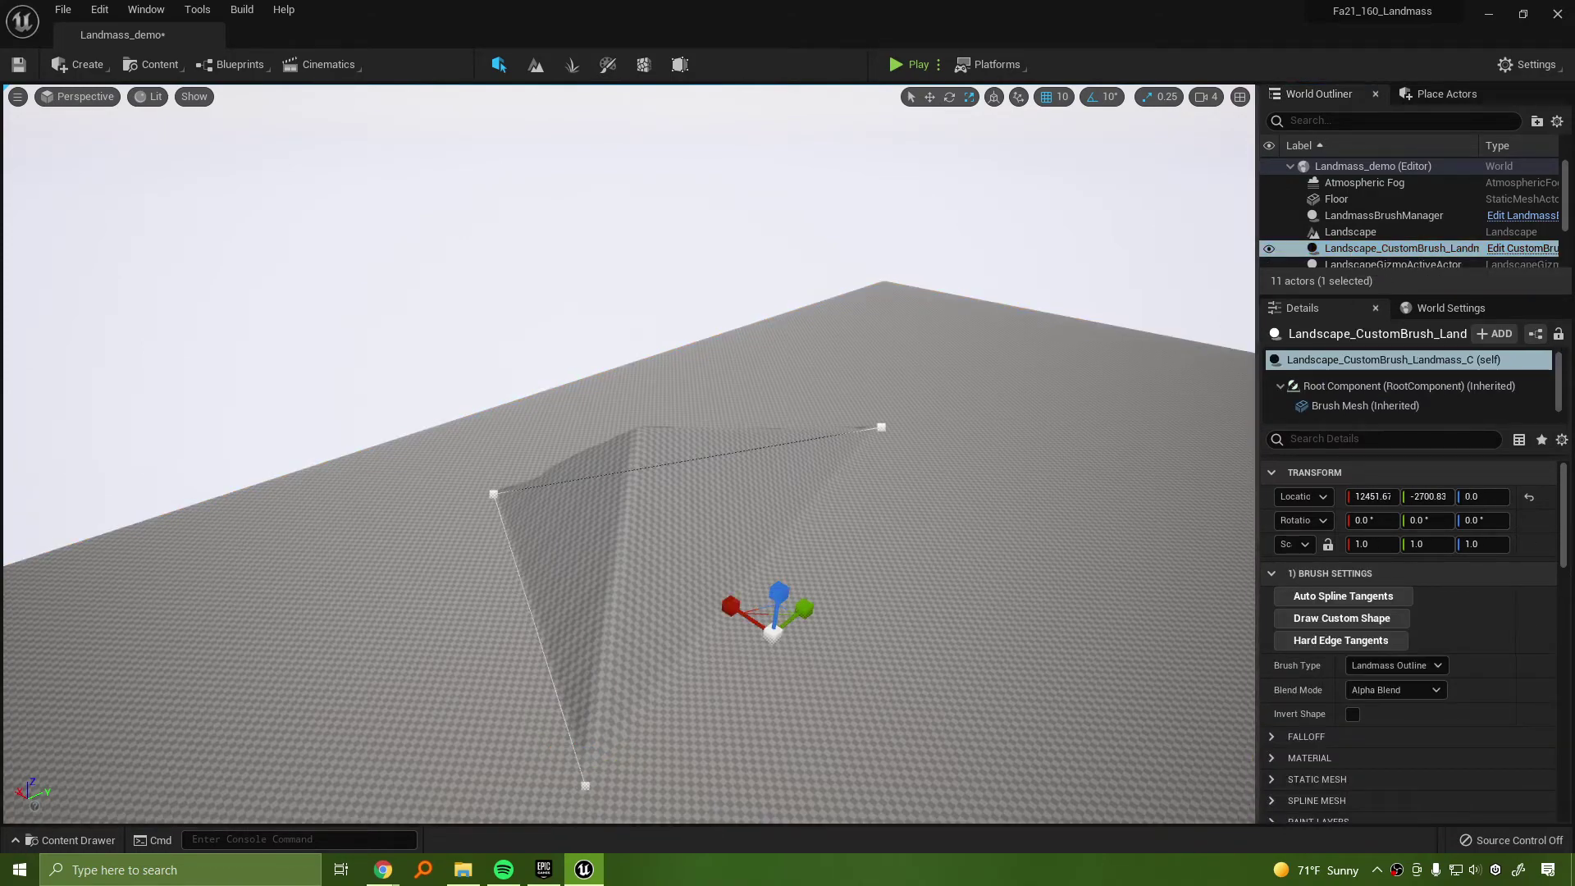
{"action": "right_click_drag", "start_coordinate": [993, 434], "coordinate": [876, 460]}
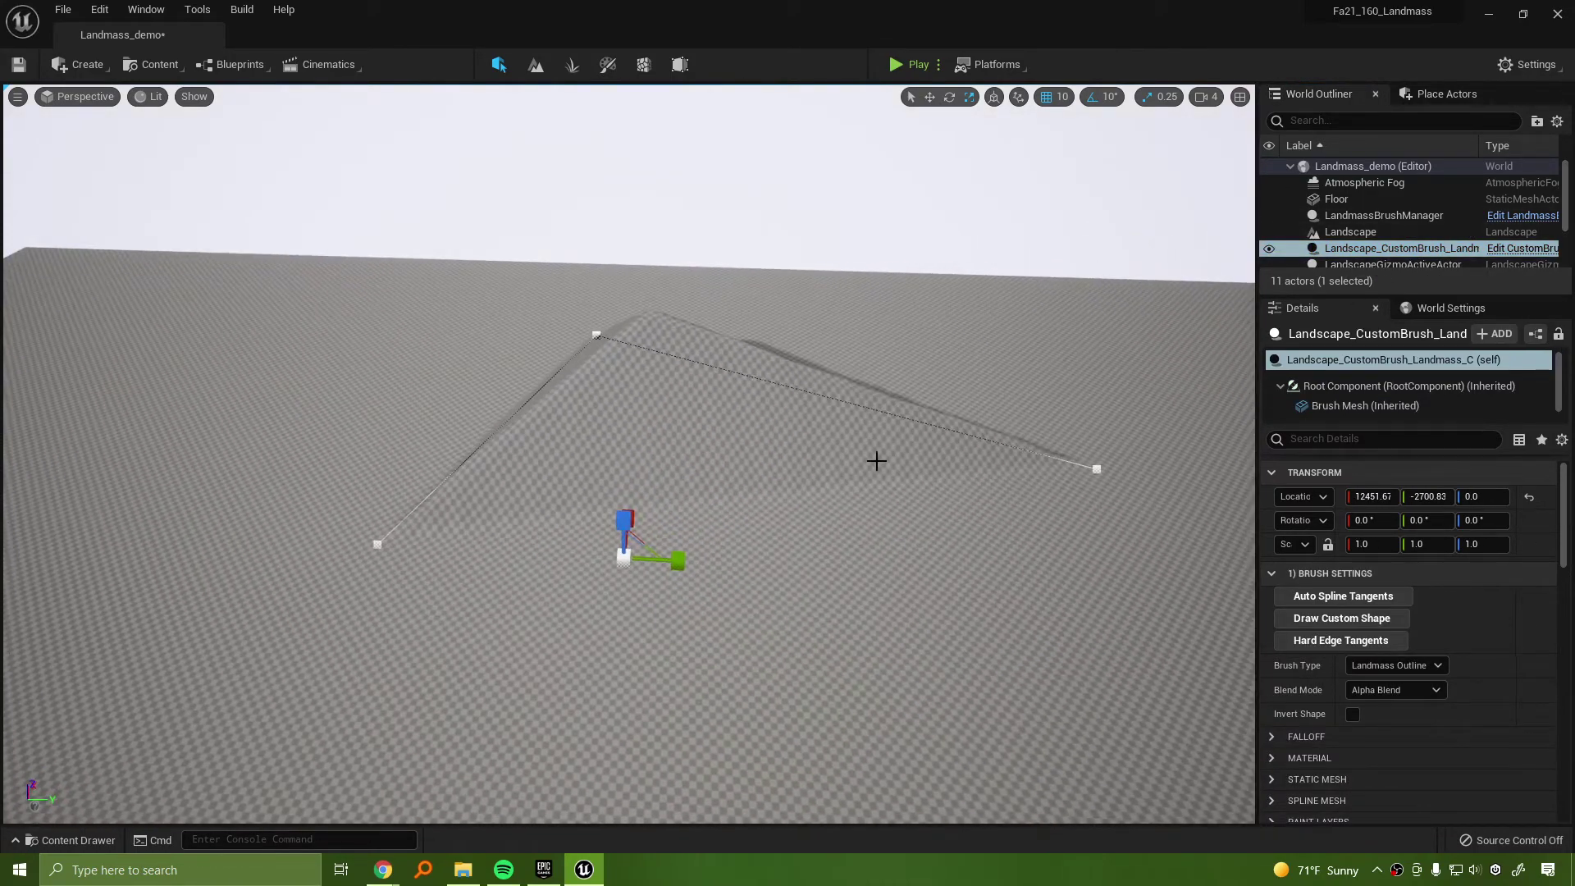
{"action": "mouse_move", "coordinate": [625, 566]}
{"action": "left_mouse_down"}
{"action": "mouse_move", "coordinate": [706, 566]}
{"action": "mouse_move", "coordinate": [604, 566]}
{"action": "mouse_move", "coordinate": [706, 541]}
{"action": "left_mouse_up"}
{"action": "right_click_drag", "start_coordinate": [706, 541], "coordinate": [643, 461]}
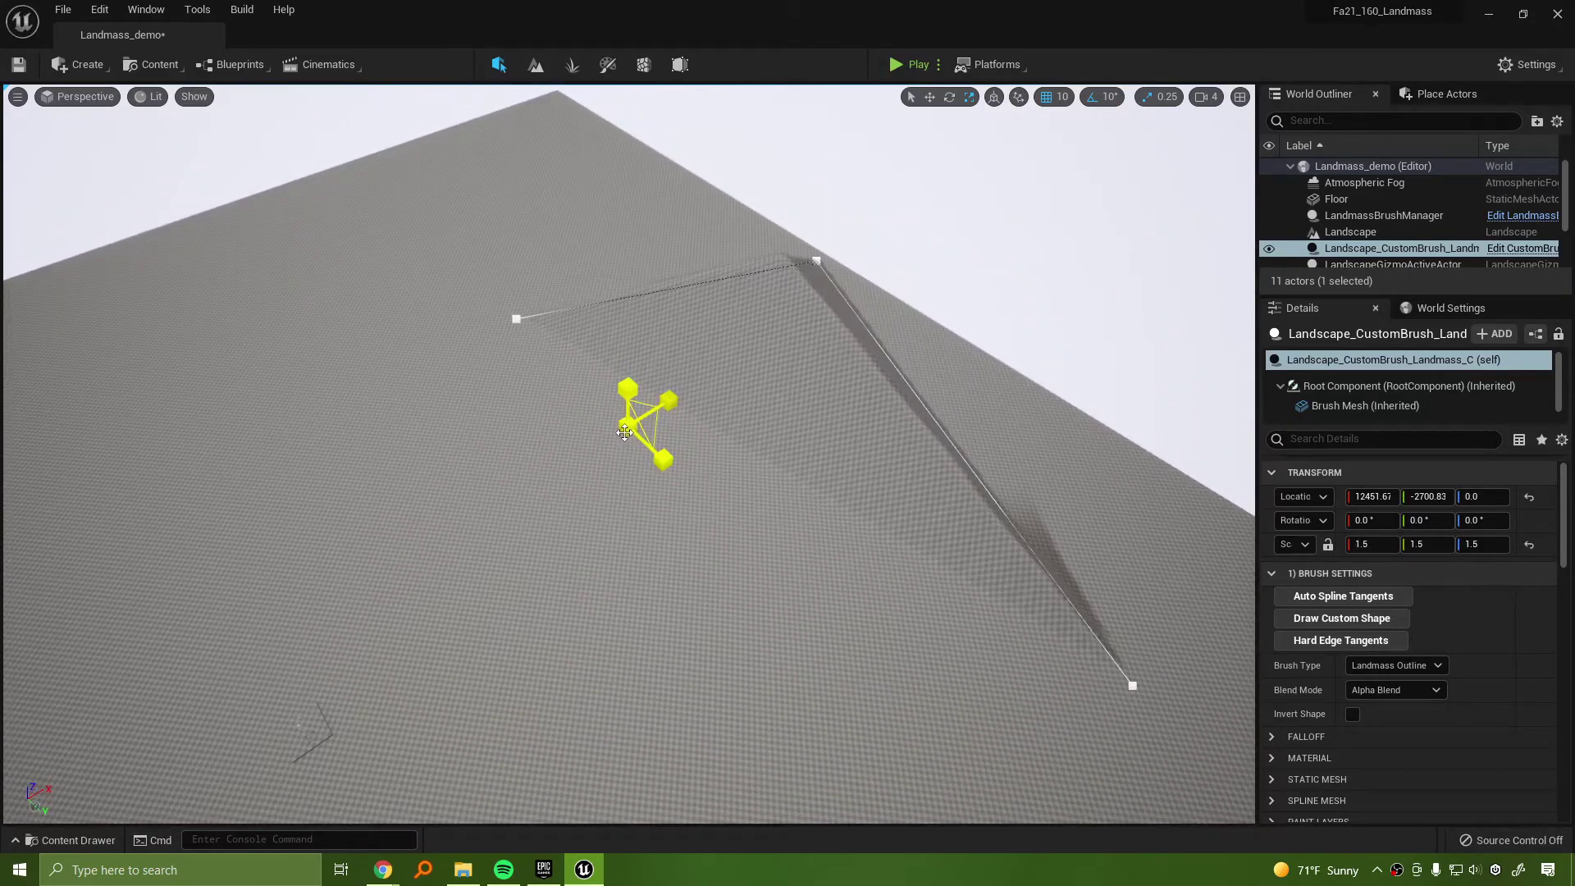
{"action": "mouse_move", "coordinate": [625, 433]}
{"action": "left_mouse_down"}
{"action": "mouse_move", "coordinate": [667, 430]}
{"action": "mouse_move", "coordinate": [197, 591]}
{"action": "mouse_move", "coordinate": [422, 580]}
{"action": "mouse_move", "coordinate": [361, 599]}
{"action": "left_mouse_up"}
Rotate the enlarged brush to -20° on Z and move it to about X 4971, Y -5510
{"action": "key", "text": "w"}
{"action": "mouse_move", "coordinate": [748, 303]}
{"action": "right_mouse_down"}
{"action": "mouse_move", "coordinate": [927, 291]}
{"action": "mouse_move", "coordinate": [989, 322]}
{"action": "right_mouse_up"}
{"action": "key", "text": "e"}
{"action": "mouse_move", "coordinate": [414, 605]}
{"action": "left_mouse_down"}
{"action": "mouse_move", "coordinate": [365, 611]}
{"action": "mouse_move", "coordinate": [383, 601]}
{"action": "left_mouse_up"}
{"action": "key", "text": "w"}
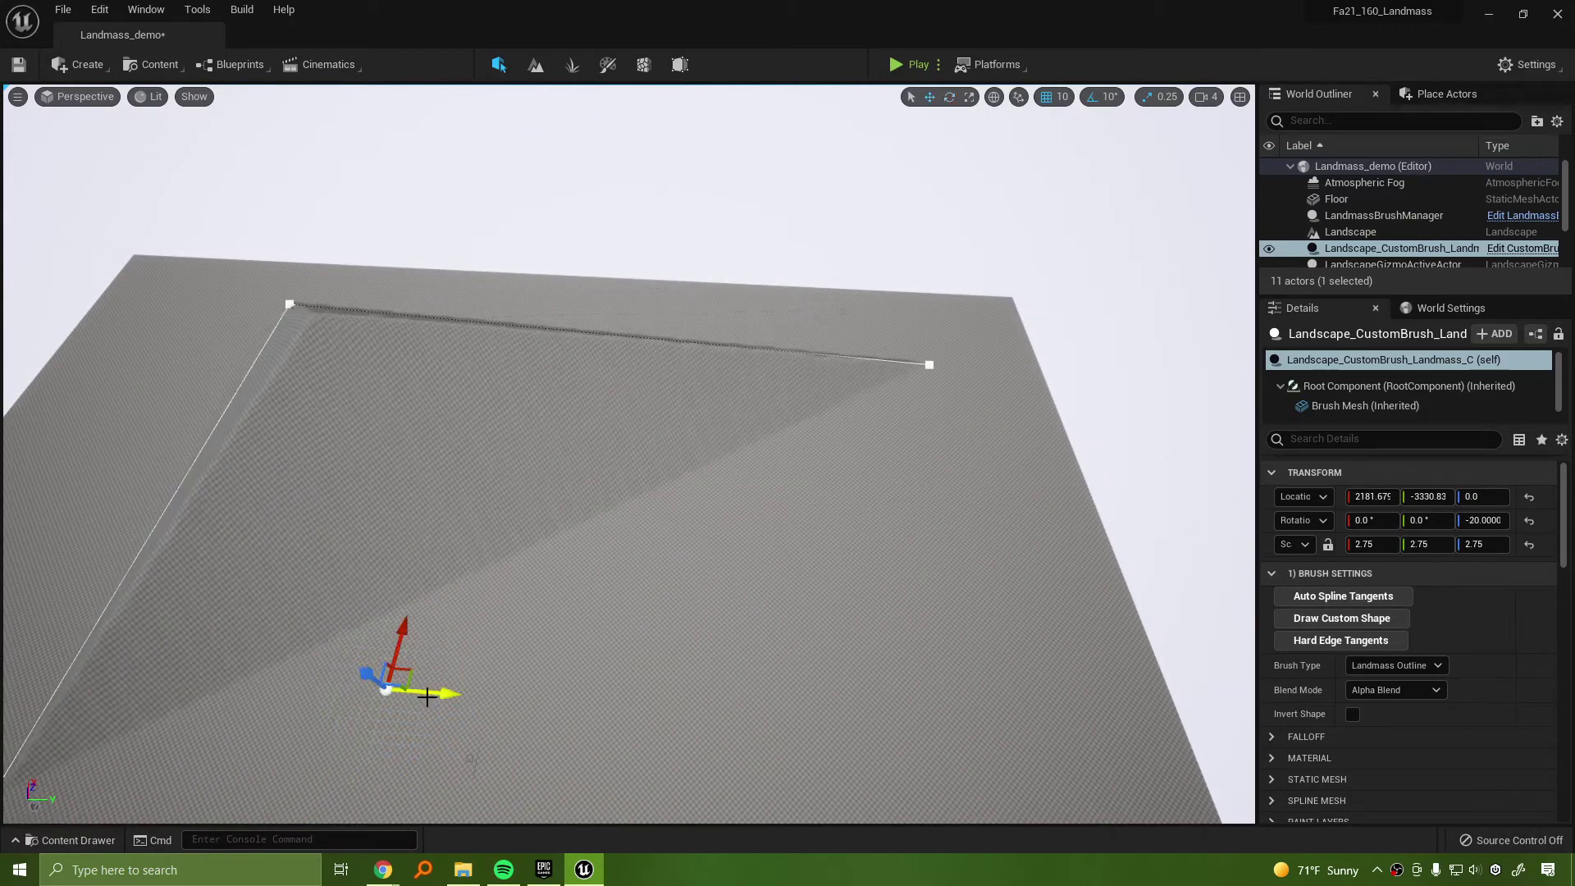
{"action": "left_click_drag", "start_coordinate": [440, 697], "coordinate": [409, 656]}
{"action": "mouse_move", "coordinate": [355, 617]}
{"action": "left_mouse_down"}
{"action": "mouse_move", "coordinate": [436, 356]}
{"action": "mouse_move", "coordinate": [436, 443]}
{"action": "mouse_move", "coordinate": [390, 604]}
{"action": "mouse_move", "coordinate": [411, 573]}
{"action": "mouse_move", "coordinate": [457, 570]}
{"action": "left_mouse_up"}
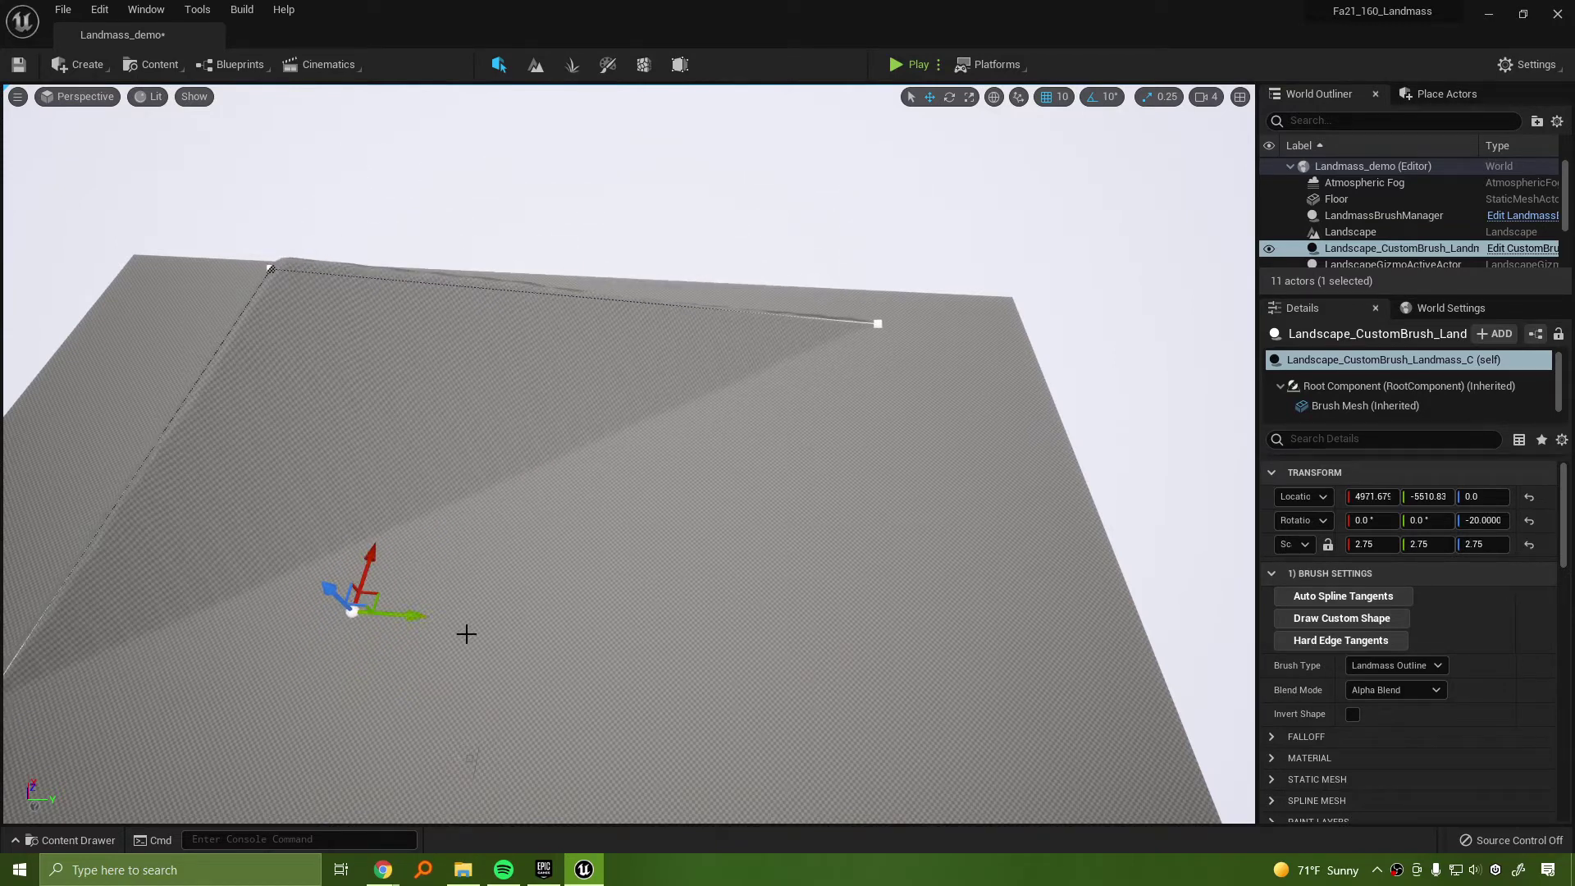
Rotate the brush to about 0° on Z and move it to about X 3231, Y -4050
{"action": "key", "text": "e"}
{"action": "left_click_drag", "start_coordinate": [435, 656], "coordinate": [513, 632]}
{"action": "key", "text": "w"}
{"action": "mouse_move", "coordinate": [378, 594]}
{"action": "left_mouse_down"}
{"action": "mouse_move", "coordinate": [398, 549]}
{"action": "mouse_move", "coordinate": [404, 633]}
{"action": "left_mouse_up"}
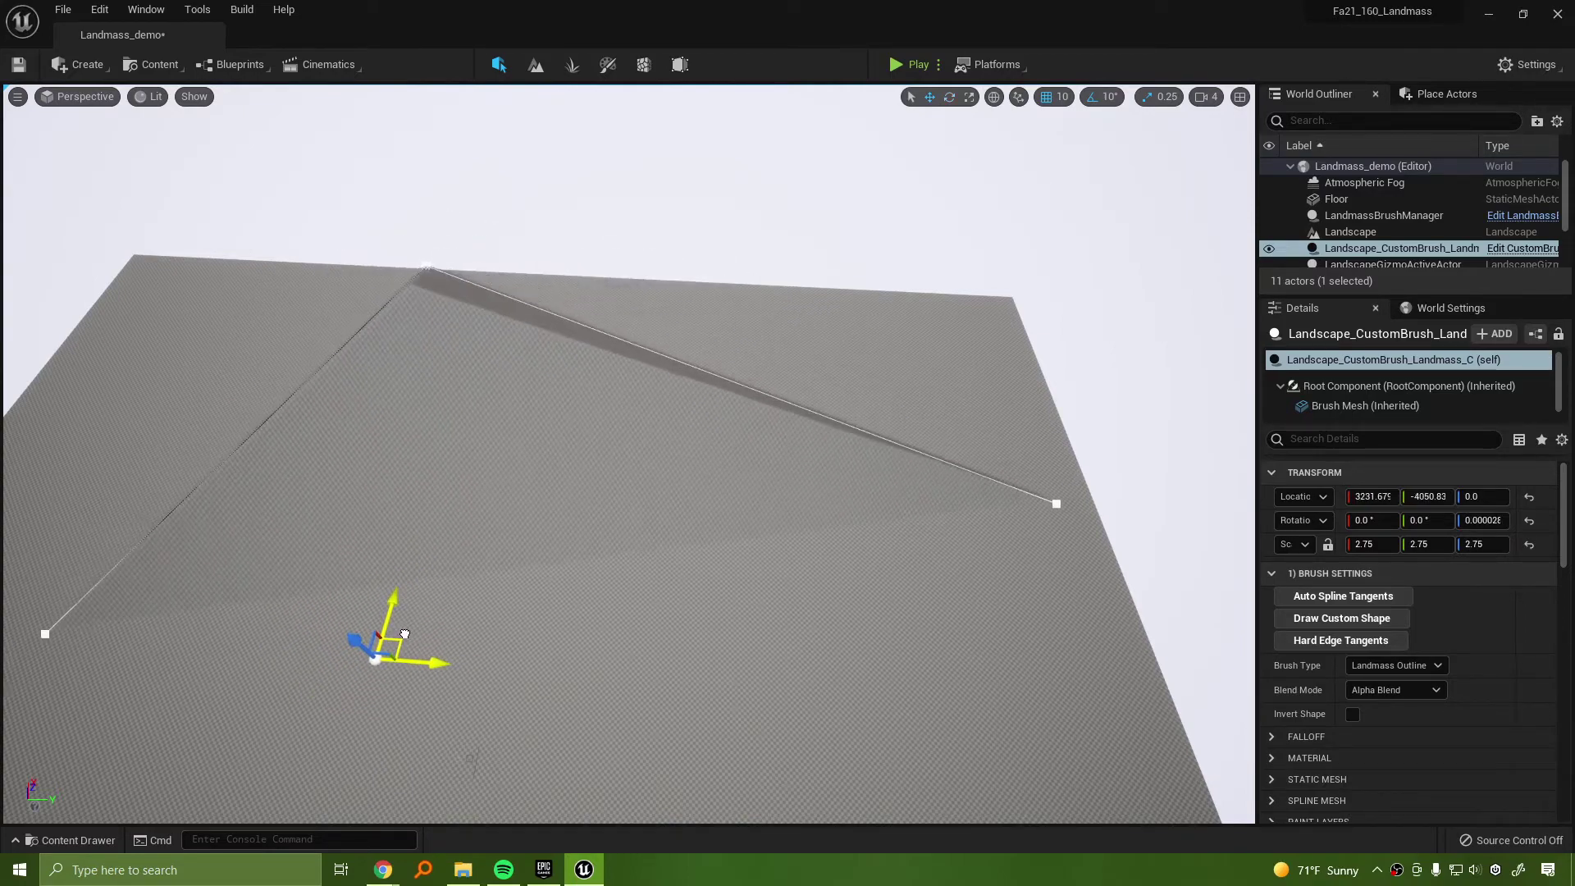
Nudge one end point of the brush's spline along X and pull the opposite end point toward the landscape's far edge
{"action": "mouse_move", "coordinate": [403, 633]}
{"action": "right_mouse_down"}
{"action": "mouse_move", "coordinate": [403, 574]}
{"action": "mouse_move", "coordinate": [279, 619]}
{"action": "right_mouse_up"}
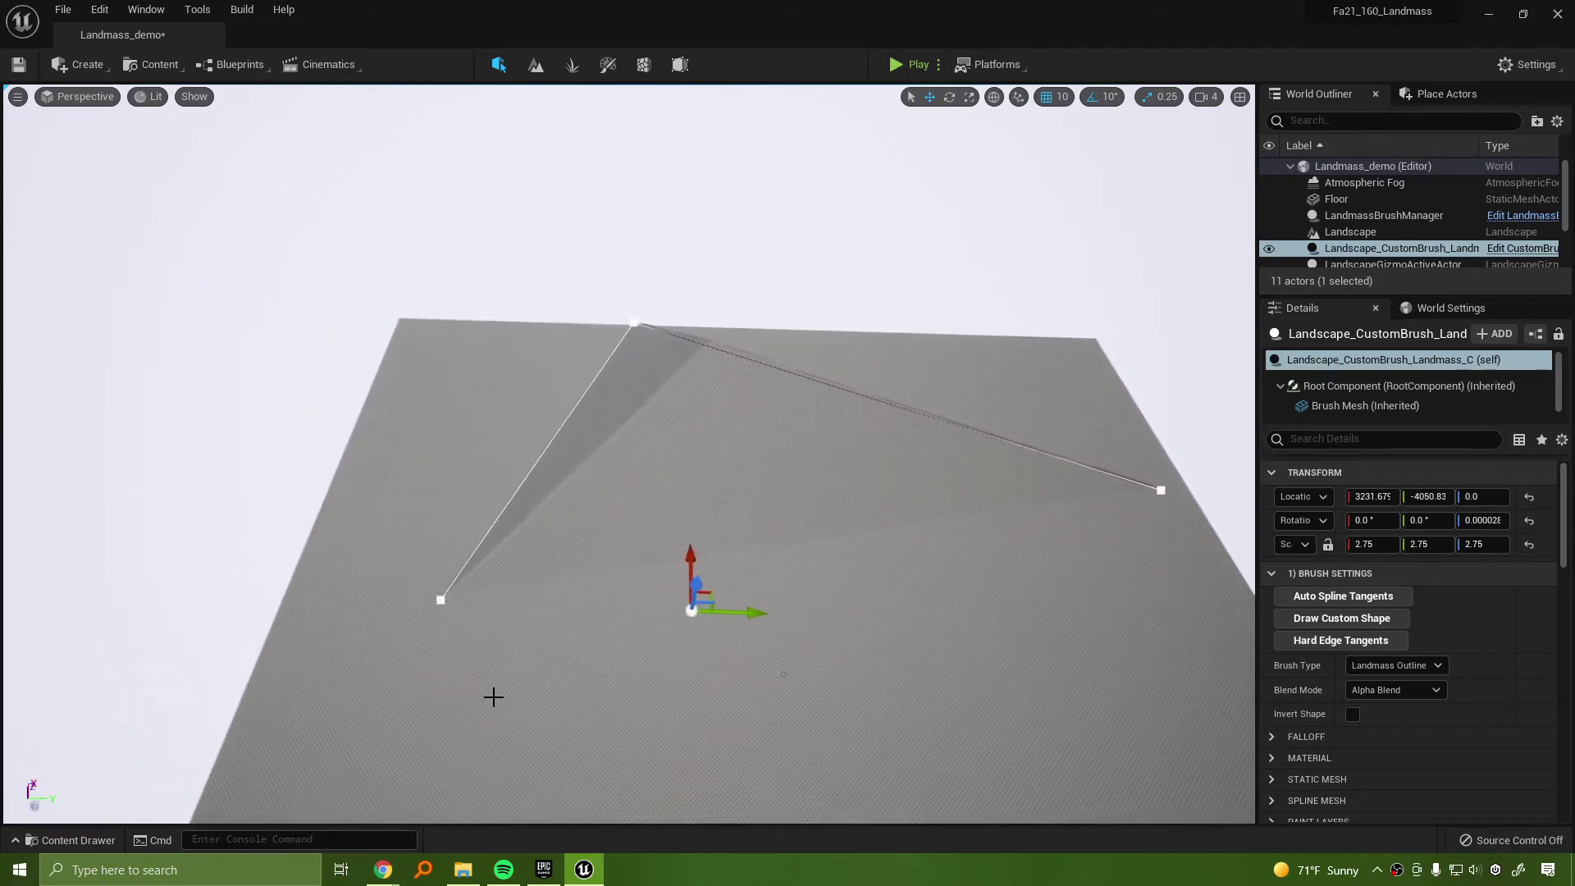
{"action": "left_click", "coordinate": [450, 603]}
{"action": "mouse_move", "coordinate": [459, 558]}
{"action": "left_mouse_down"}
{"action": "mouse_move", "coordinate": [499, 399]}
{"action": "mouse_move", "coordinate": [463, 538]}
{"action": "left_mouse_up"}
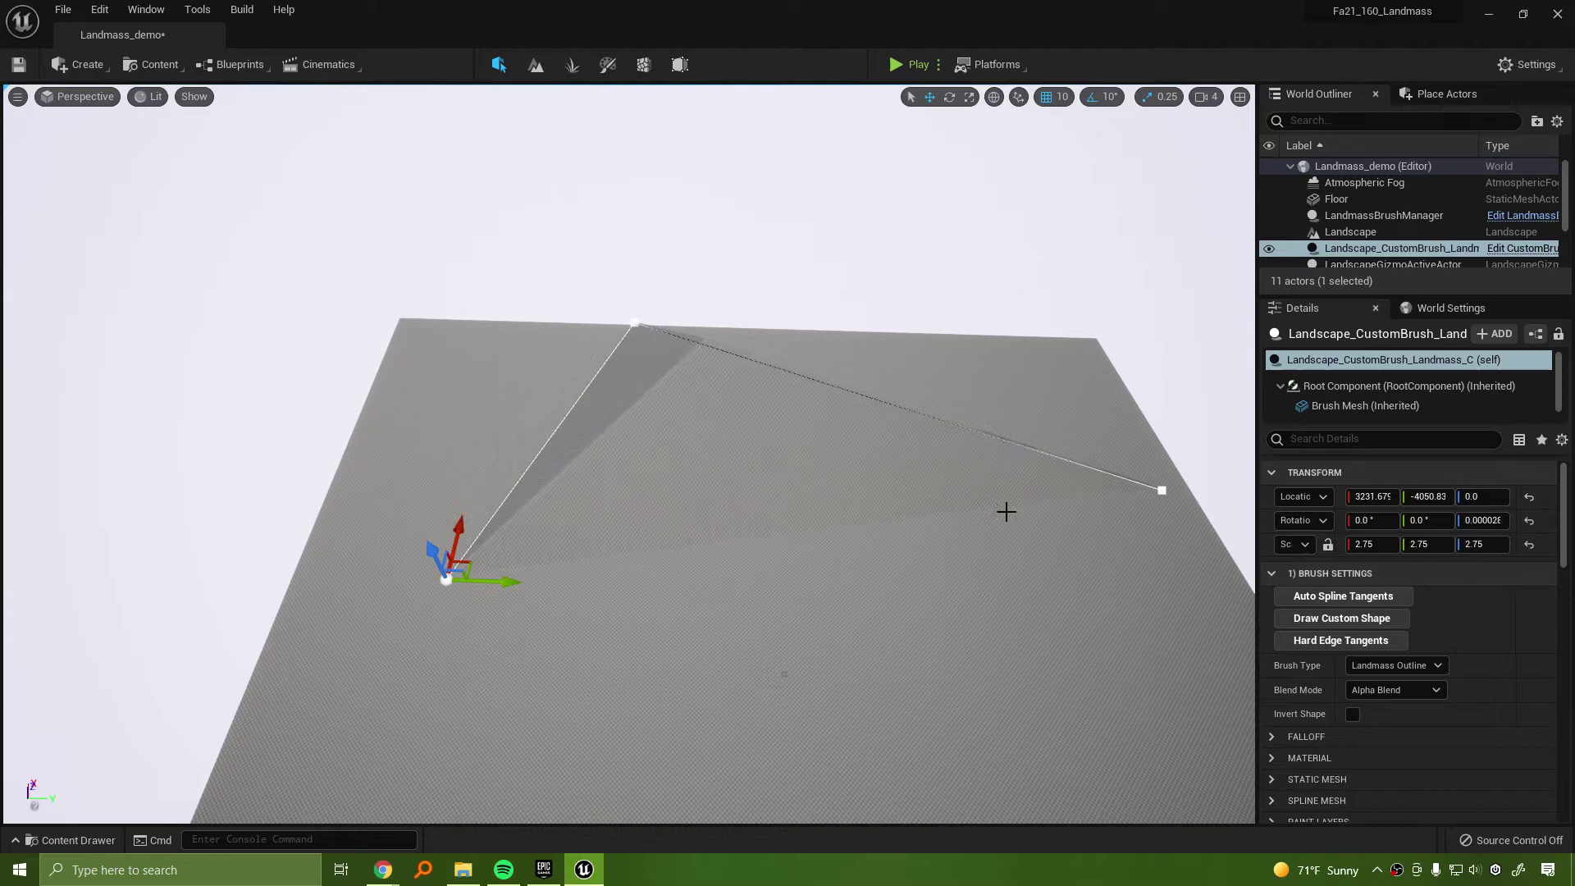
{"action": "left_click", "coordinate": [1162, 493]}
{"action": "mouse_move", "coordinate": [1130, 442]}
{"action": "left_mouse_down"}
{"action": "mouse_move", "coordinate": [1179, 392]}
{"action": "mouse_move", "coordinate": [976, 400]}
{"action": "mouse_move", "coordinate": [788, 373]}
{"action": "mouse_move", "coordinate": [861, 342]}
{"action": "mouse_move", "coordinate": [1077, 367]}
{"action": "left_mouse_up"}
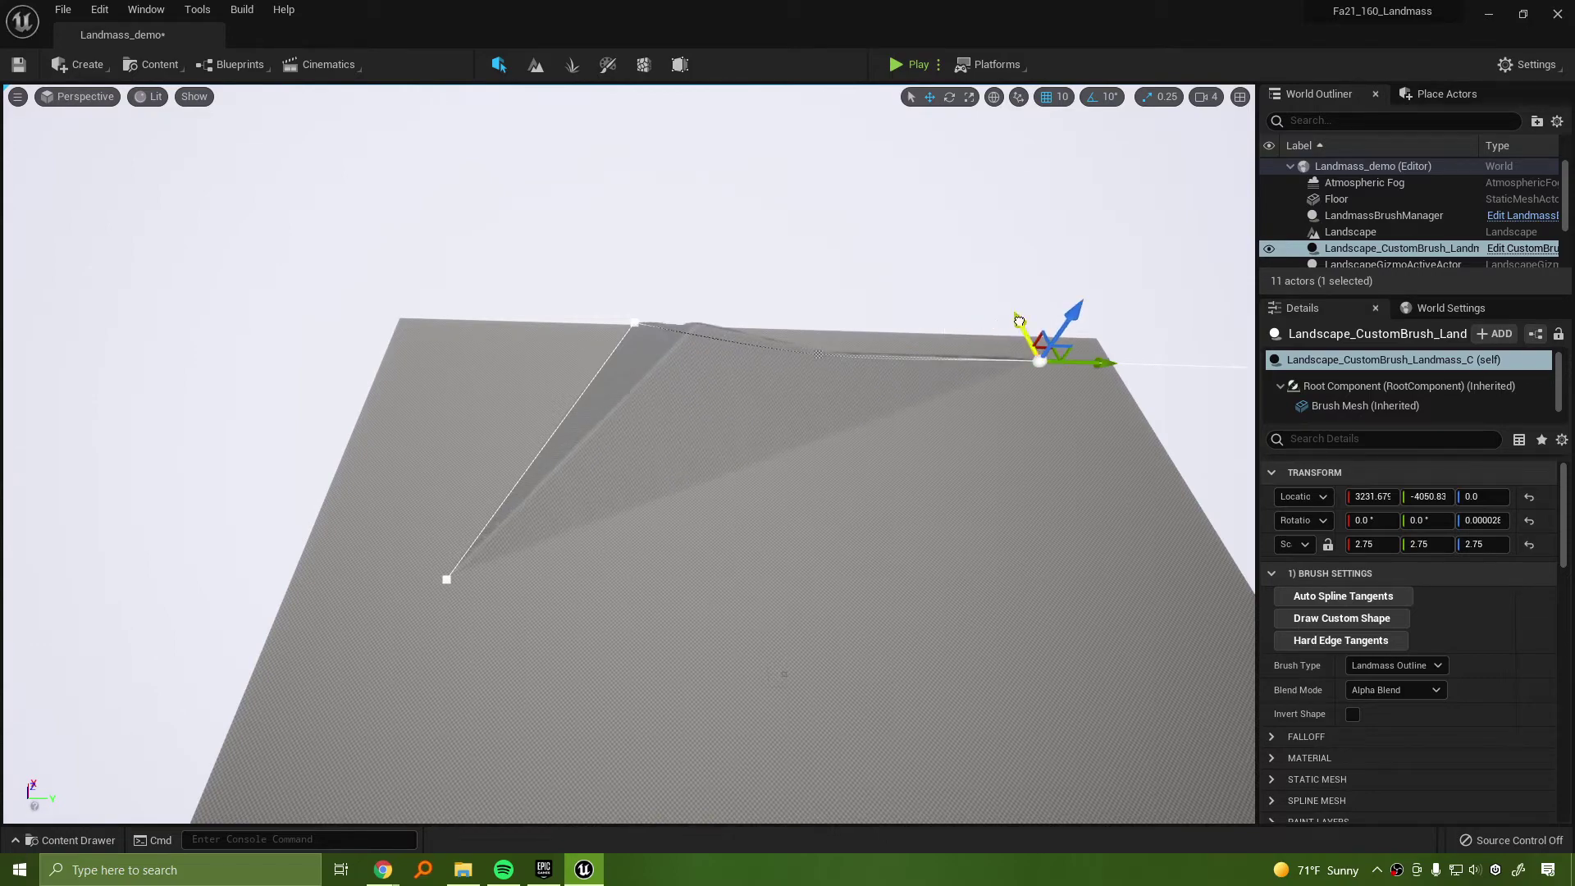
Extend the spline from its far end point with two additional points, placing them along the landscape's outer edge
{"action": "mouse_move", "coordinate": [1019, 320]}
{"action": "left_mouse_down"}
{"action": "mouse_move", "coordinate": [1111, 503]}
{"action": "mouse_move", "coordinate": [1181, 587]}
{"action": "left_mouse_up"}
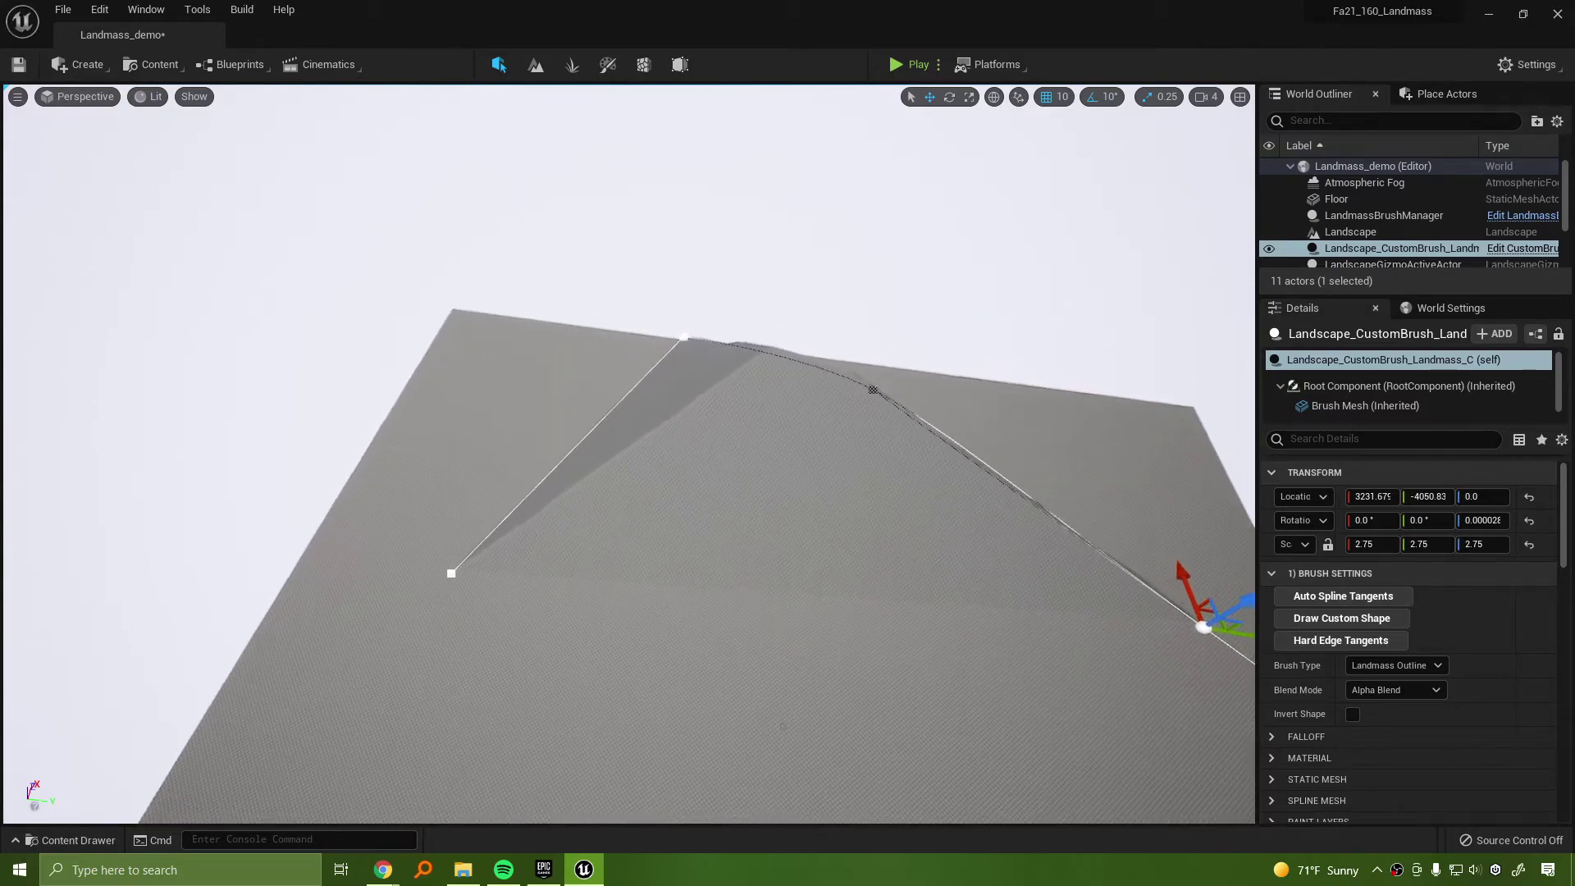
{"action": "right_click_drag", "start_coordinate": [629, 454], "coordinate": [435, 467]}
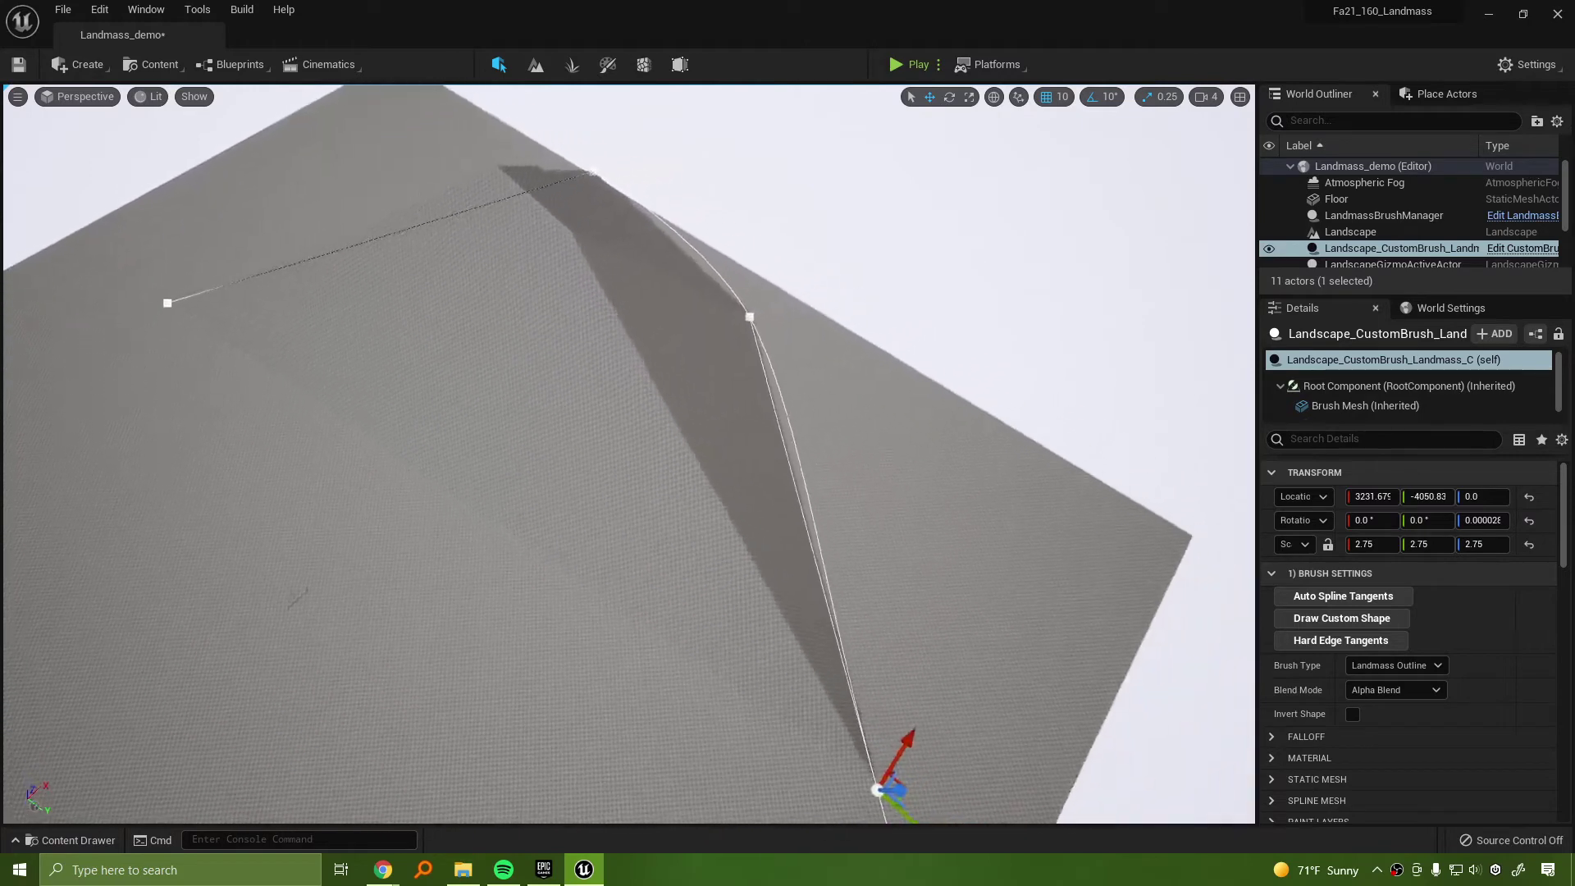
{"action": "right_click_drag", "start_coordinate": [829, 542], "coordinate": [952, 548]}
{"action": "left_click_drag", "start_coordinate": [775, 679], "coordinate": [979, 565]}
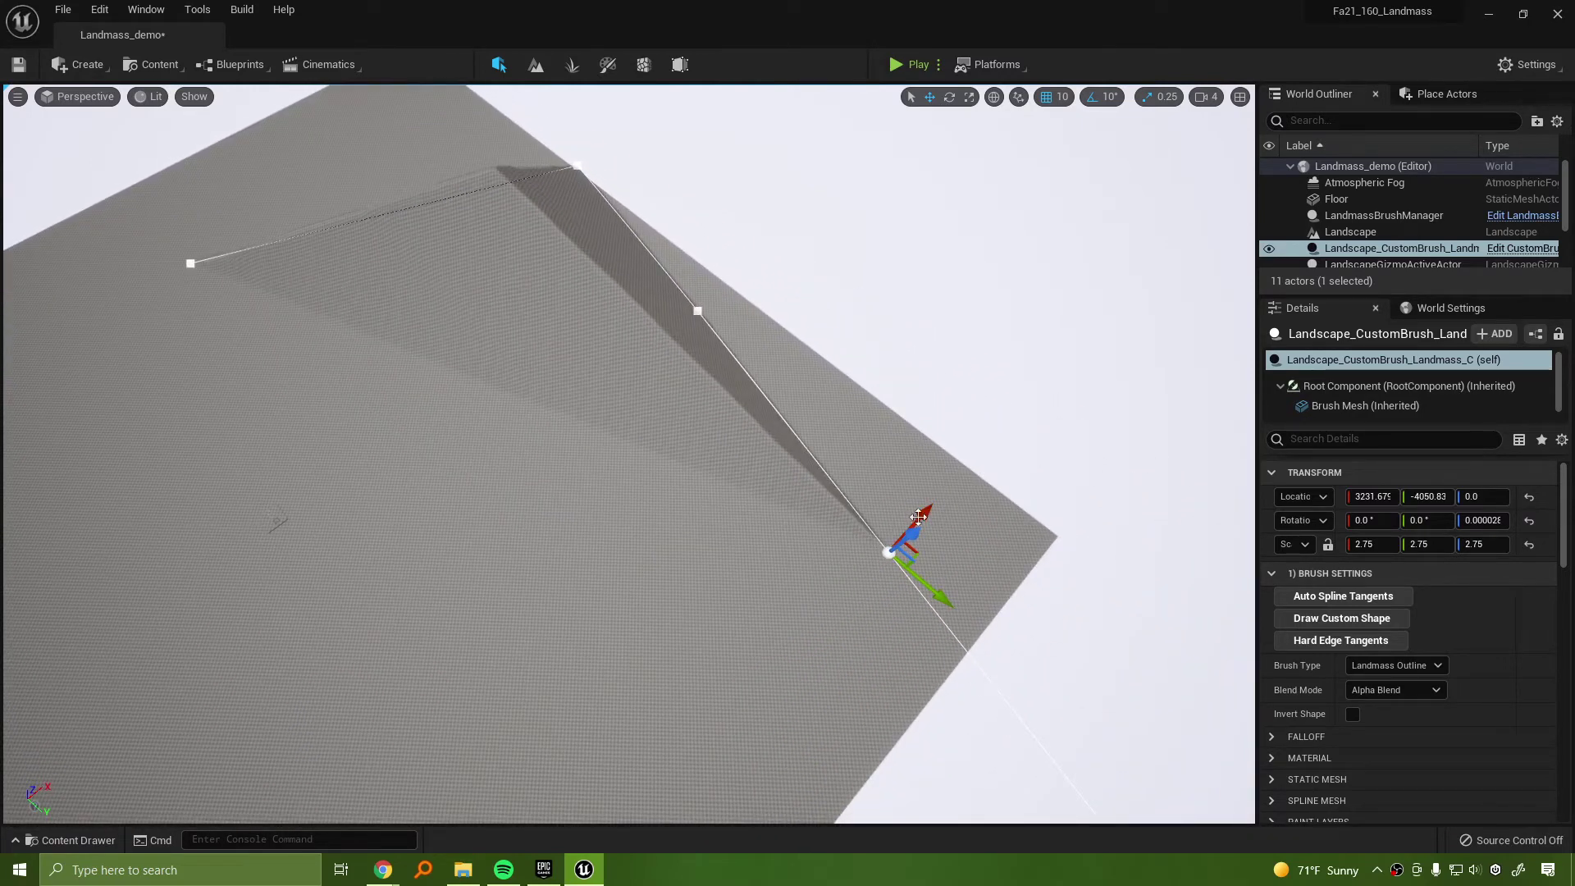
{"action": "left_click_drag", "start_coordinate": [916, 517], "coordinate": [565, 679], "text": "alt"}
{"action": "right_click_drag", "start_coordinate": [565, 679], "coordinate": [656, 680]}
{"action": "right_click_drag", "start_coordinate": [460, 441], "coordinate": [461, 441]}
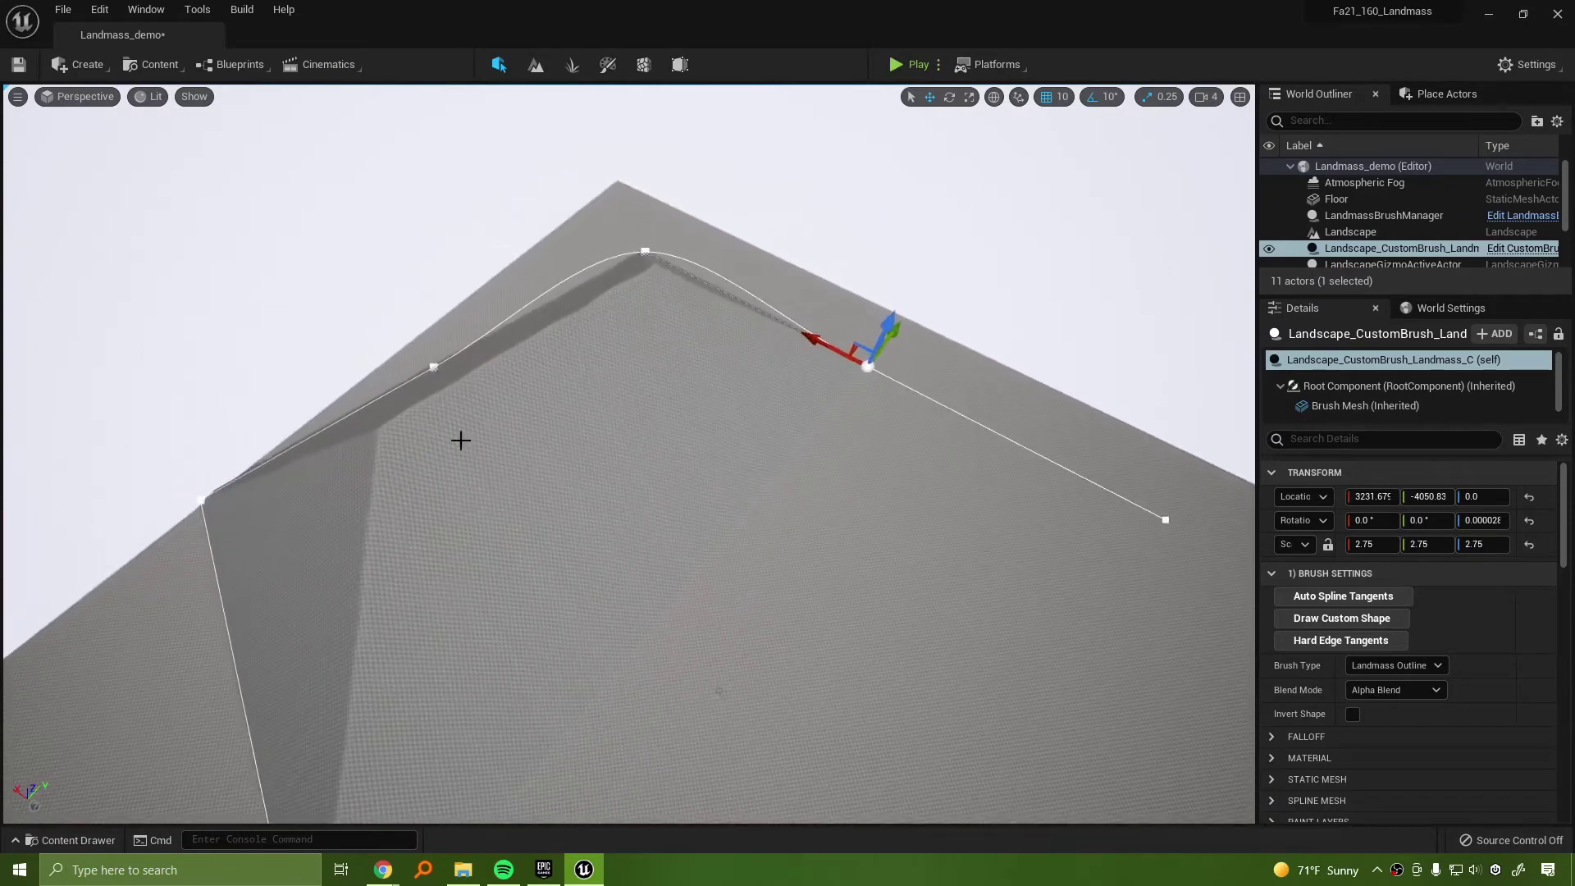
Select the first added spline point, reposition it near the landscape's corner and adjust its tangent
{"action": "left_click", "coordinate": [648, 249]}
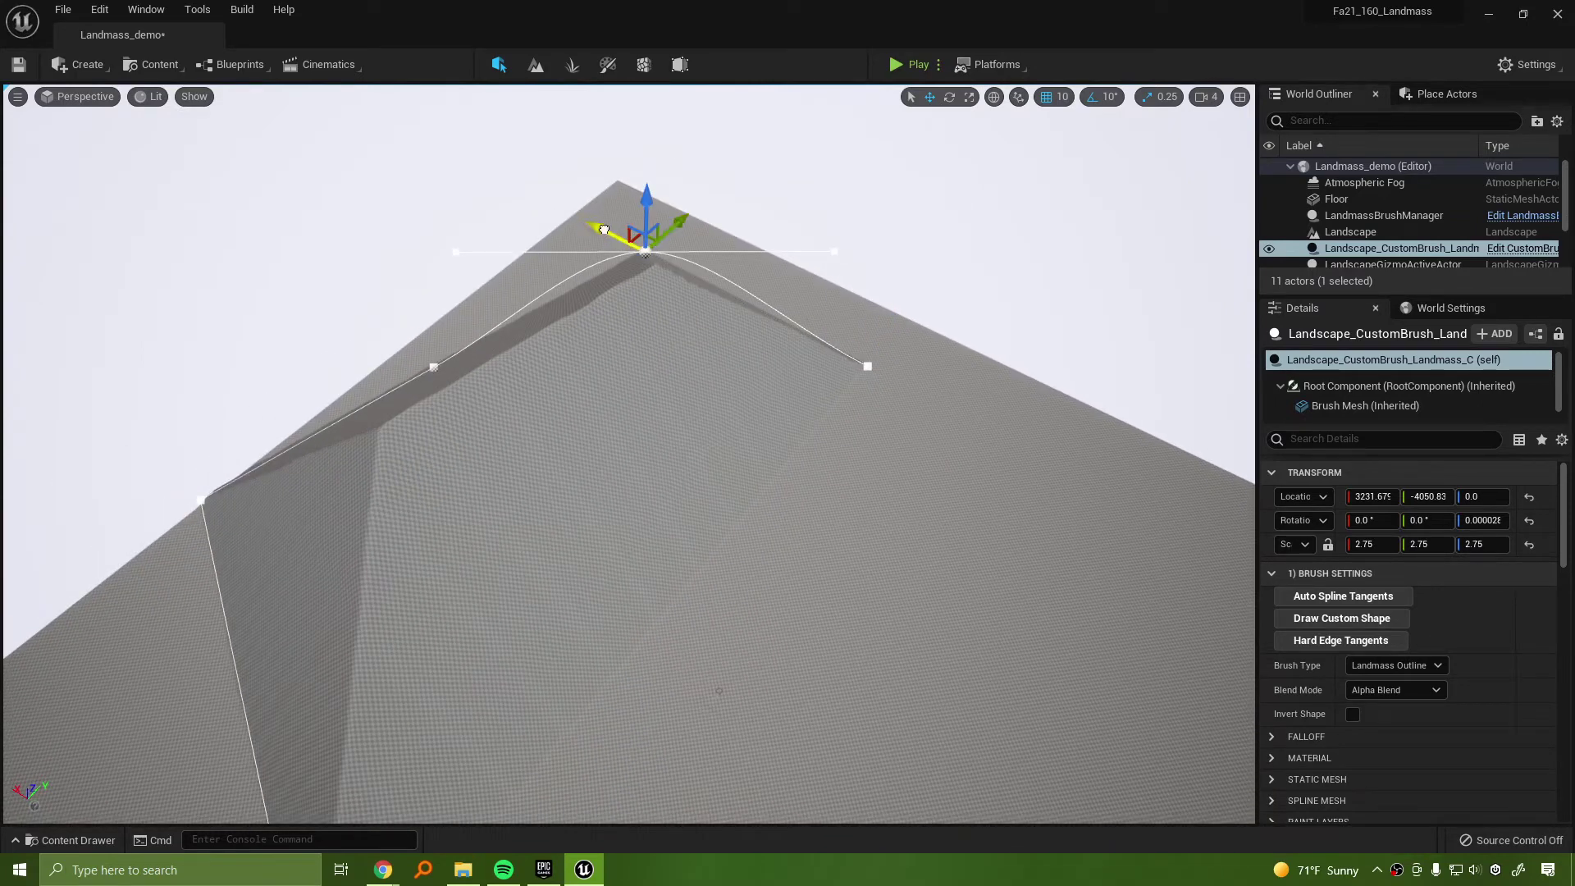
{"action": "left_click_drag", "start_coordinate": [603, 230], "coordinate": [573, 253]}
{"action": "left_click_drag", "start_coordinate": [671, 220], "coordinate": [716, 257]}
{"action": "left_click", "coordinate": [820, 246]}
Change the spline point near the landscape's corner to the Linear type and move it slightly
{"action": "right_click", "coordinate": [642, 246]}
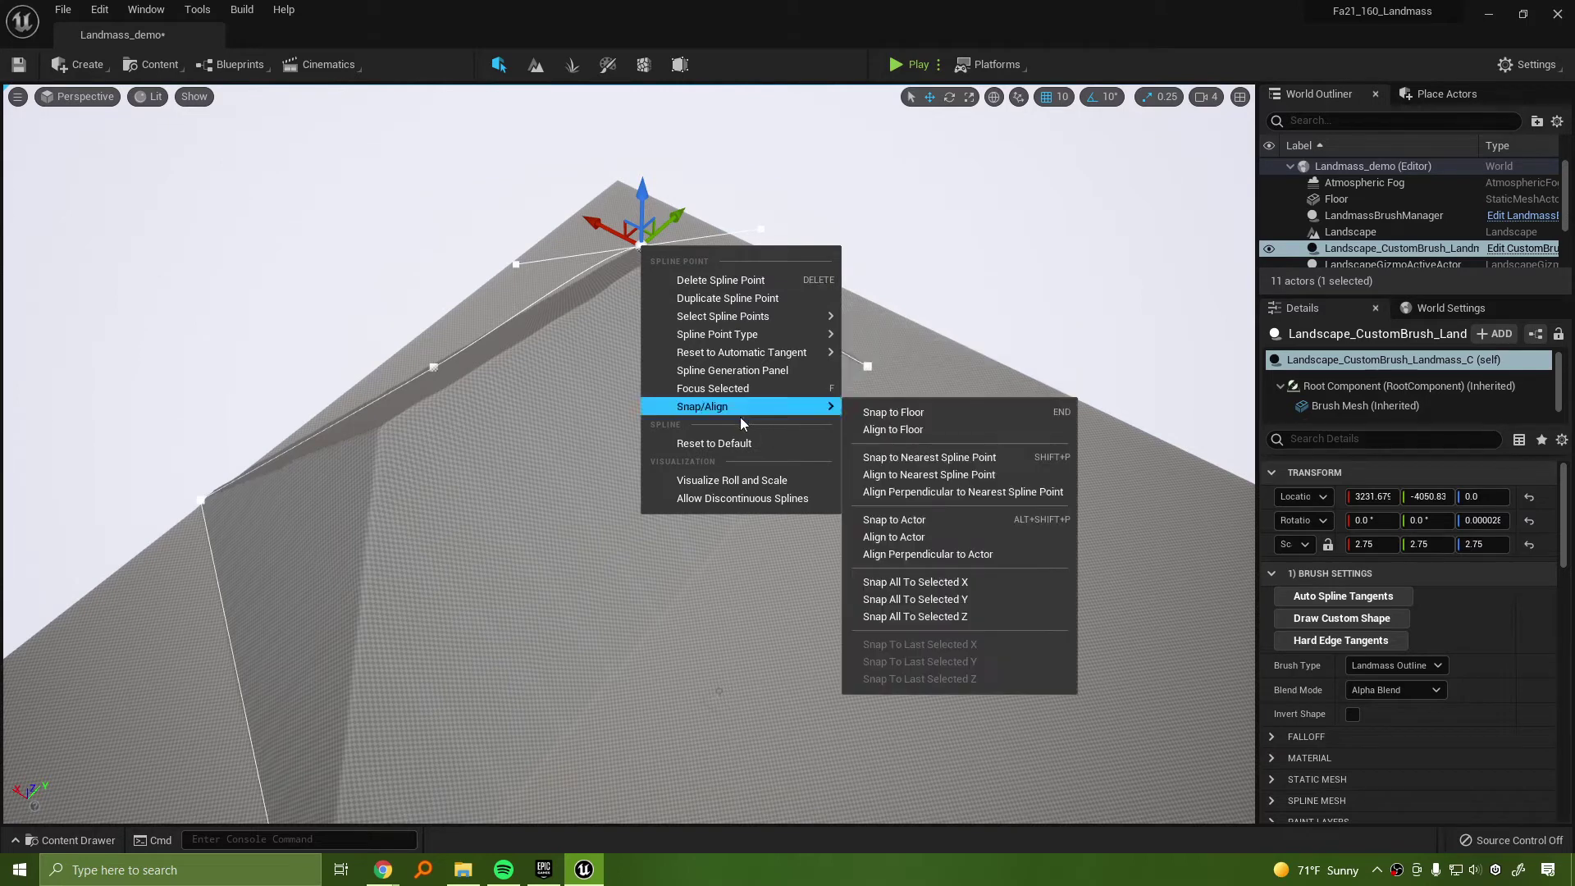
{"action": "mouse_move", "coordinate": [792, 336]}
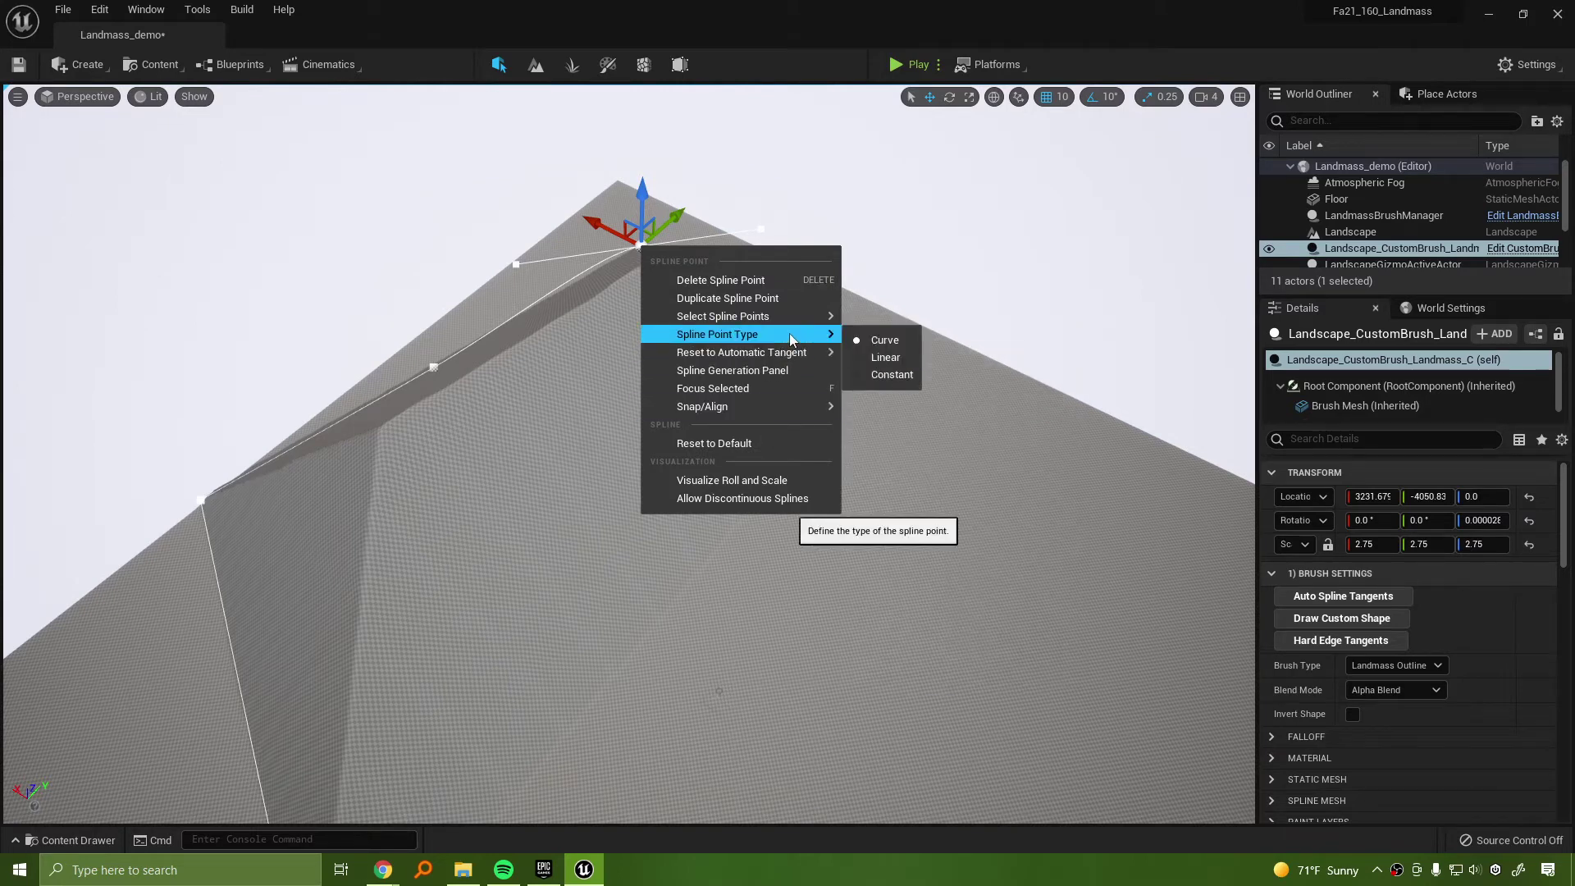
{"action": "left_click", "coordinate": [911, 361]}
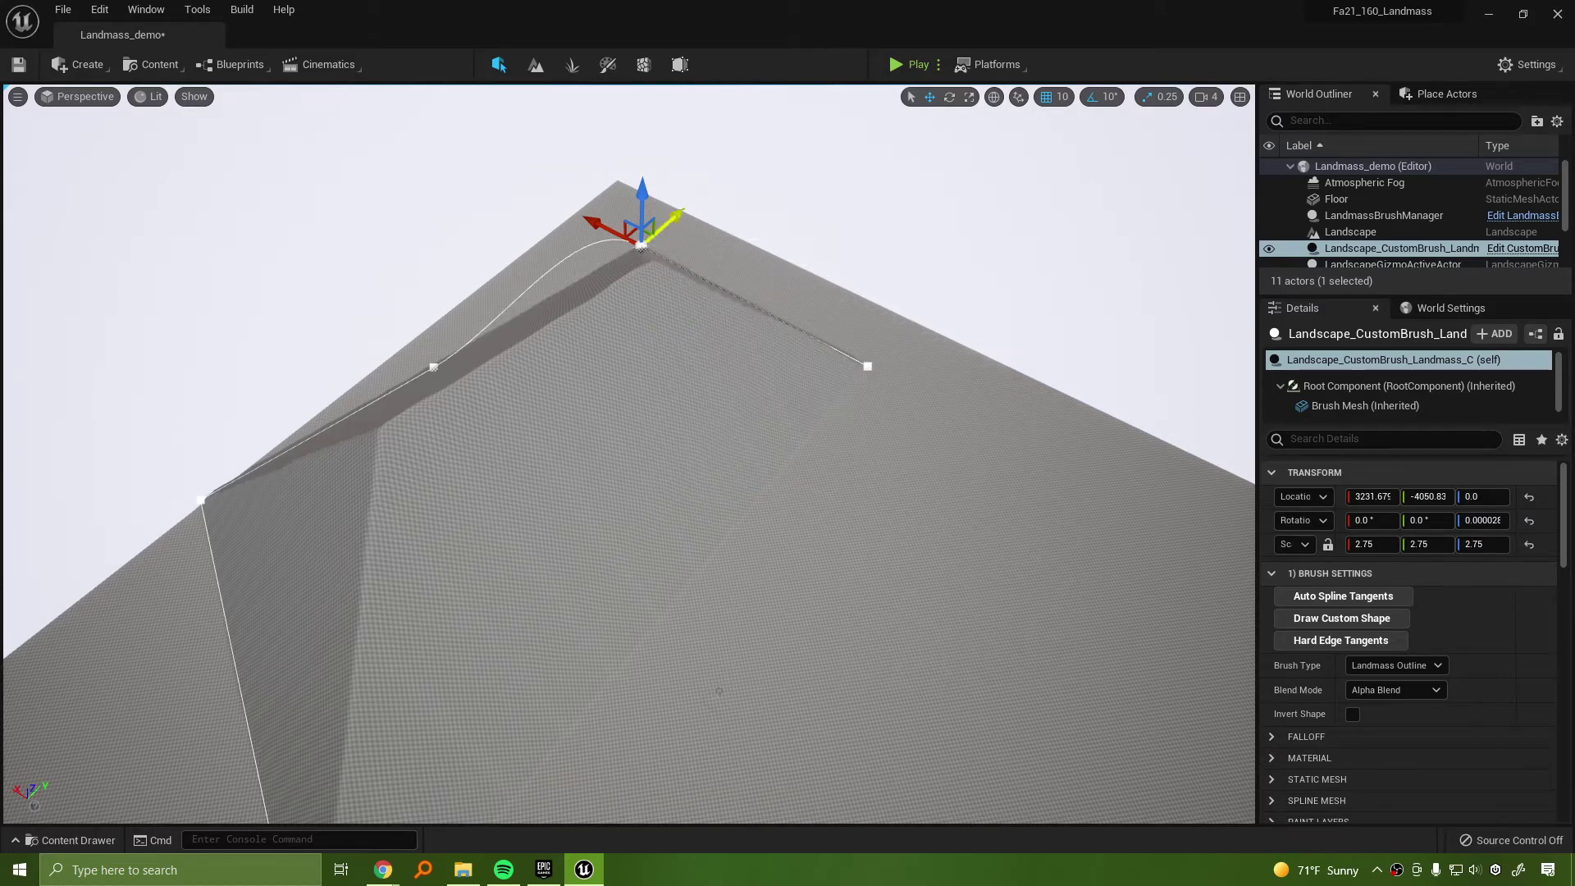
{"action": "left_click_drag", "start_coordinate": [755, 239], "coordinate": [716, 216]}
Undo the Linear type change, the point moves and both added spline points
{"action": "key", "text": "ctrl+z"}
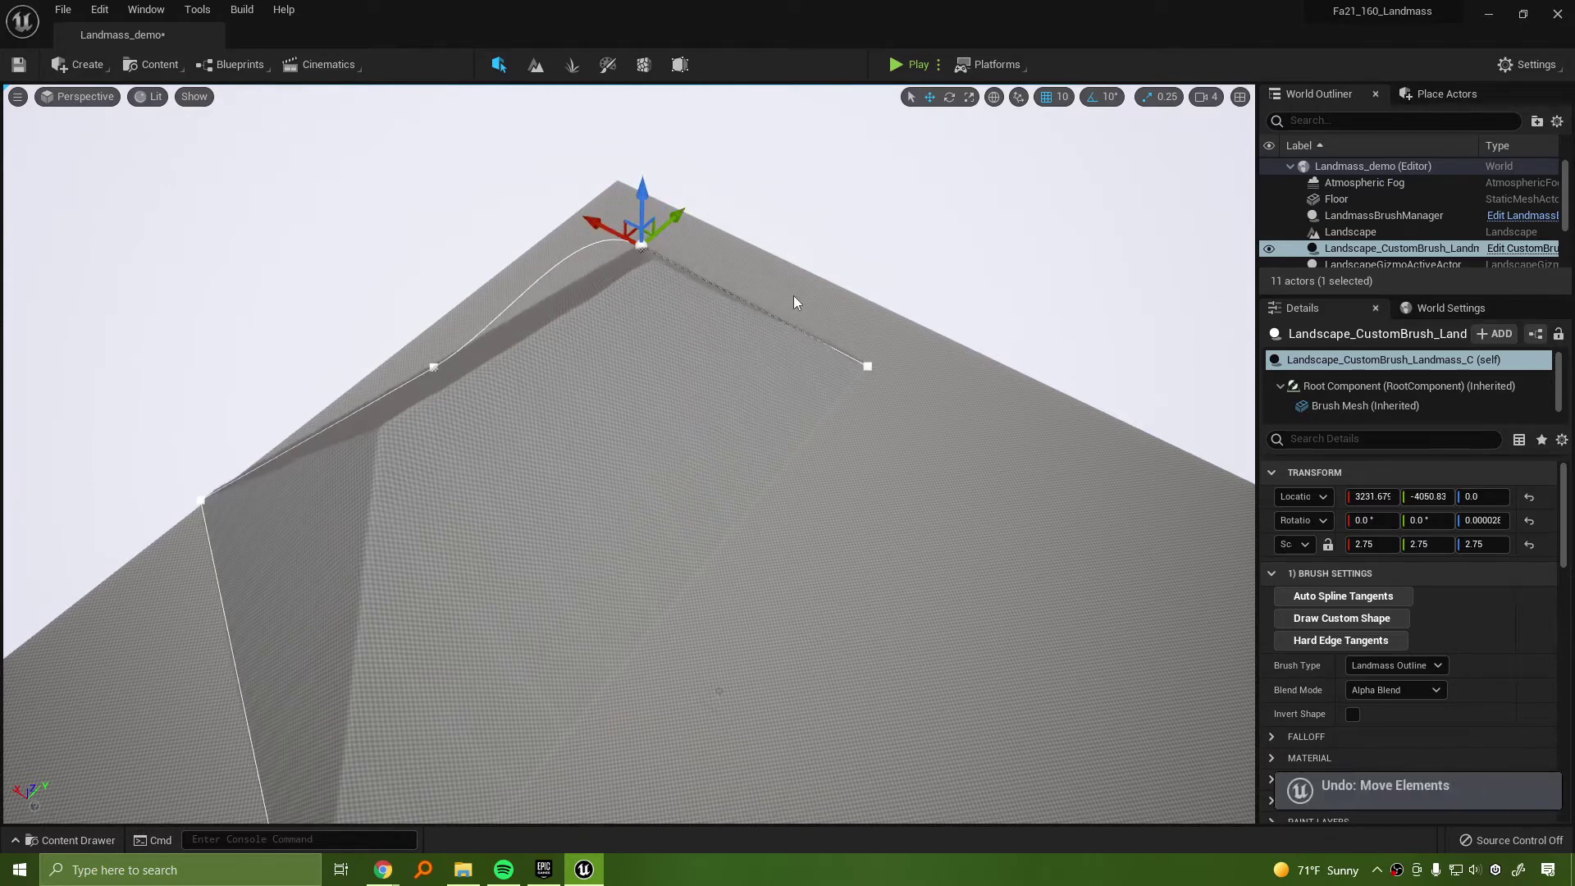
{"action": "key", "text": "ctrl+z"}
{"action": "mouse_move", "coordinate": [942, 377]}
{"action": "right_mouse_down"}
{"action": "mouse_move", "coordinate": [738, 377]}
{"action": "mouse_move", "coordinate": [795, 418]}
{"action": "mouse_move", "coordinate": [738, 451]}
{"action": "mouse_move", "coordinate": [950, 379]}
{"action": "right_mouse_up"}
{"action": "key", "text": "ctrl+z"}
{"action": "key", "text": "ctrl+z"}
{"action": "key", "text": "ctrl+z"}
{"action": "key", "text": "ctrl+z"}
{"action": "key", "text": "ctrl+z"}
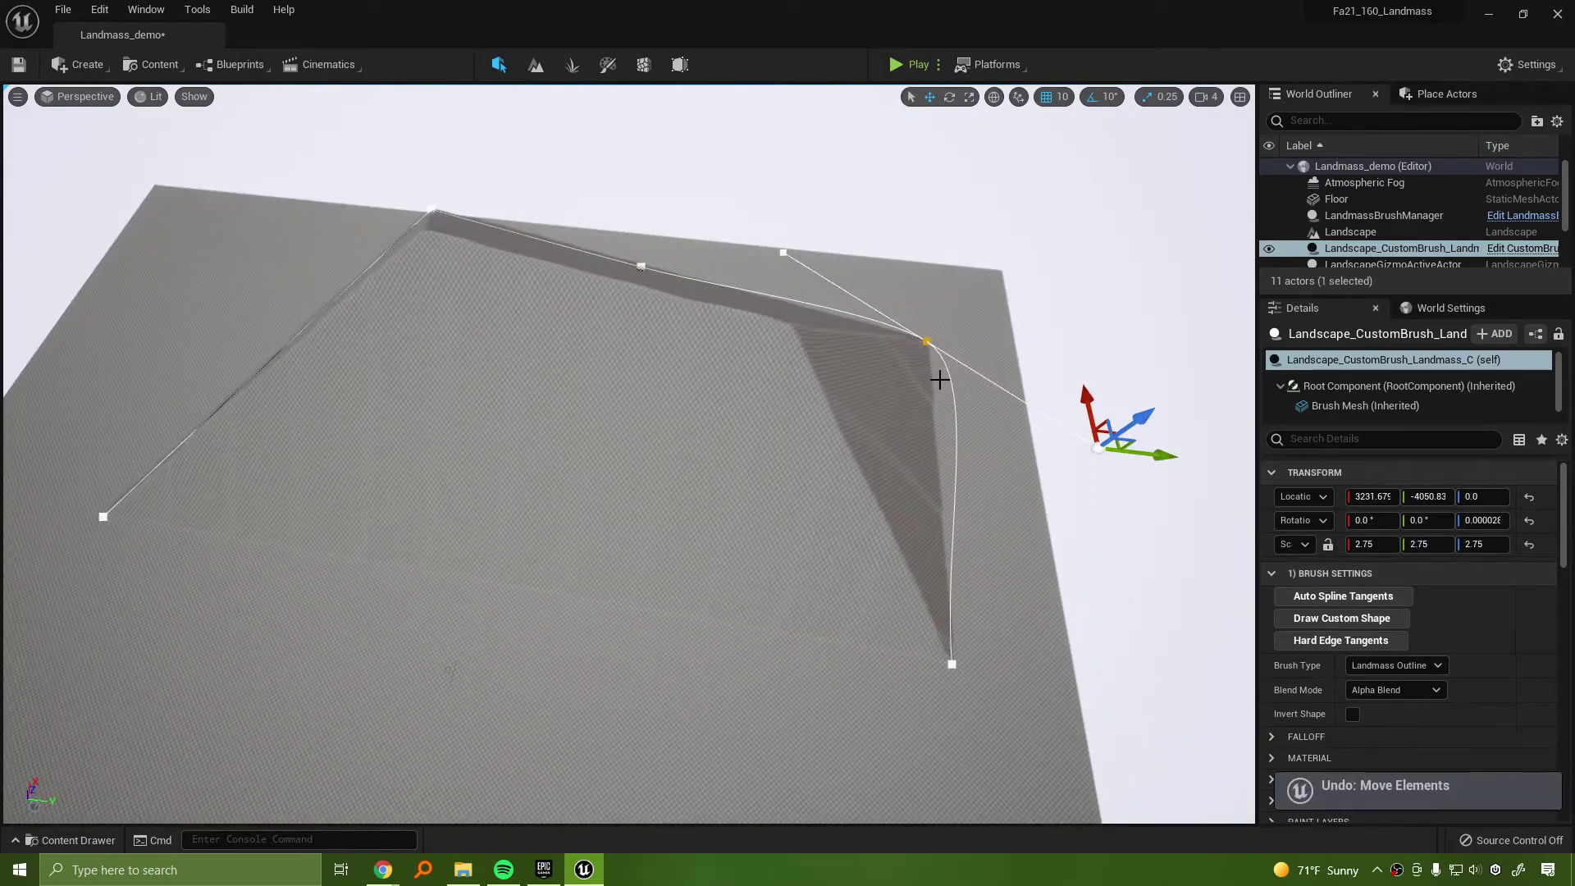
{"action": "key", "text": "ctrl+z"}
{"action": "key", "text": "ctrl+z"}
{"action": "key", "text": "ctrl+z"}
{"action": "key", "text": "ctrl+z"}
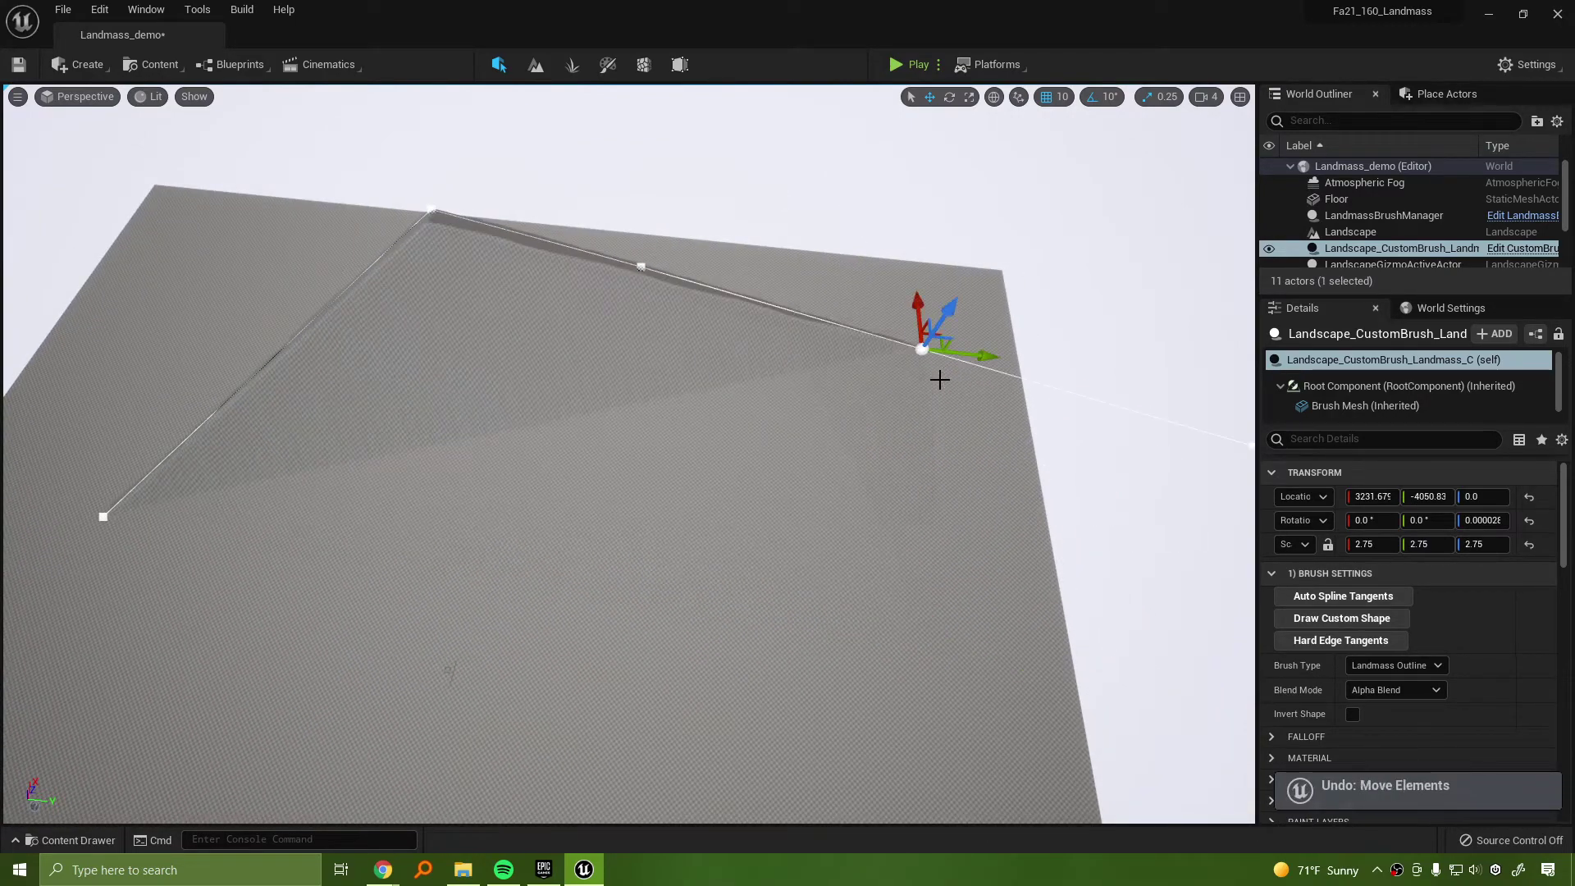
{"action": "key", "text": "ctrl+z"}
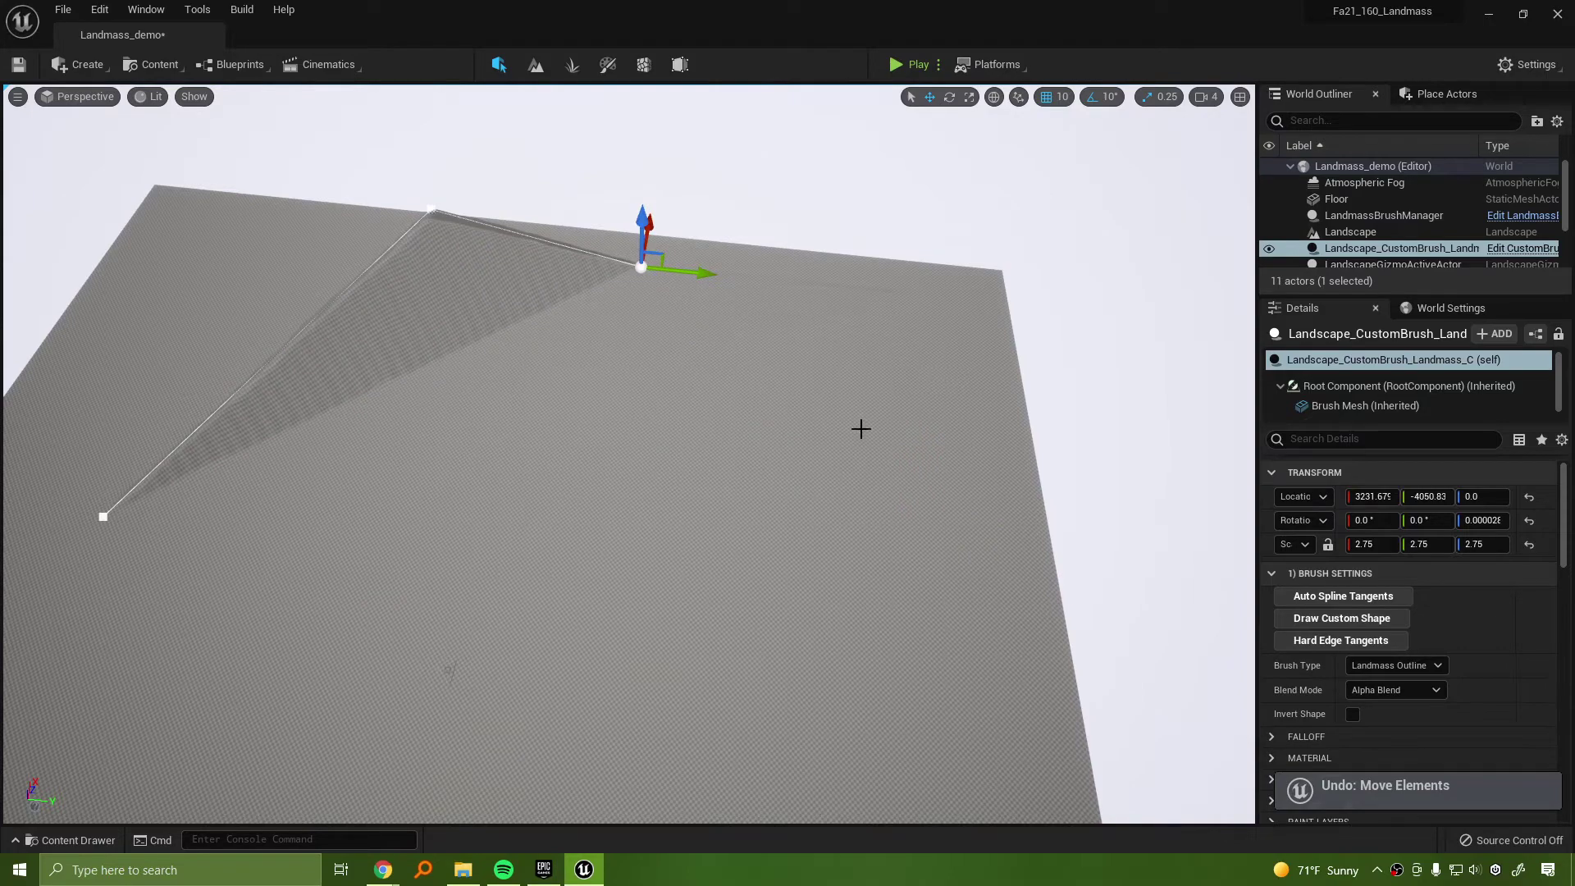
Rename the Landmass brush actor as LS_Spline
{"action": "right_click_drag", "start_coordinate": [675, 306], "coordinate": [613, 293]}
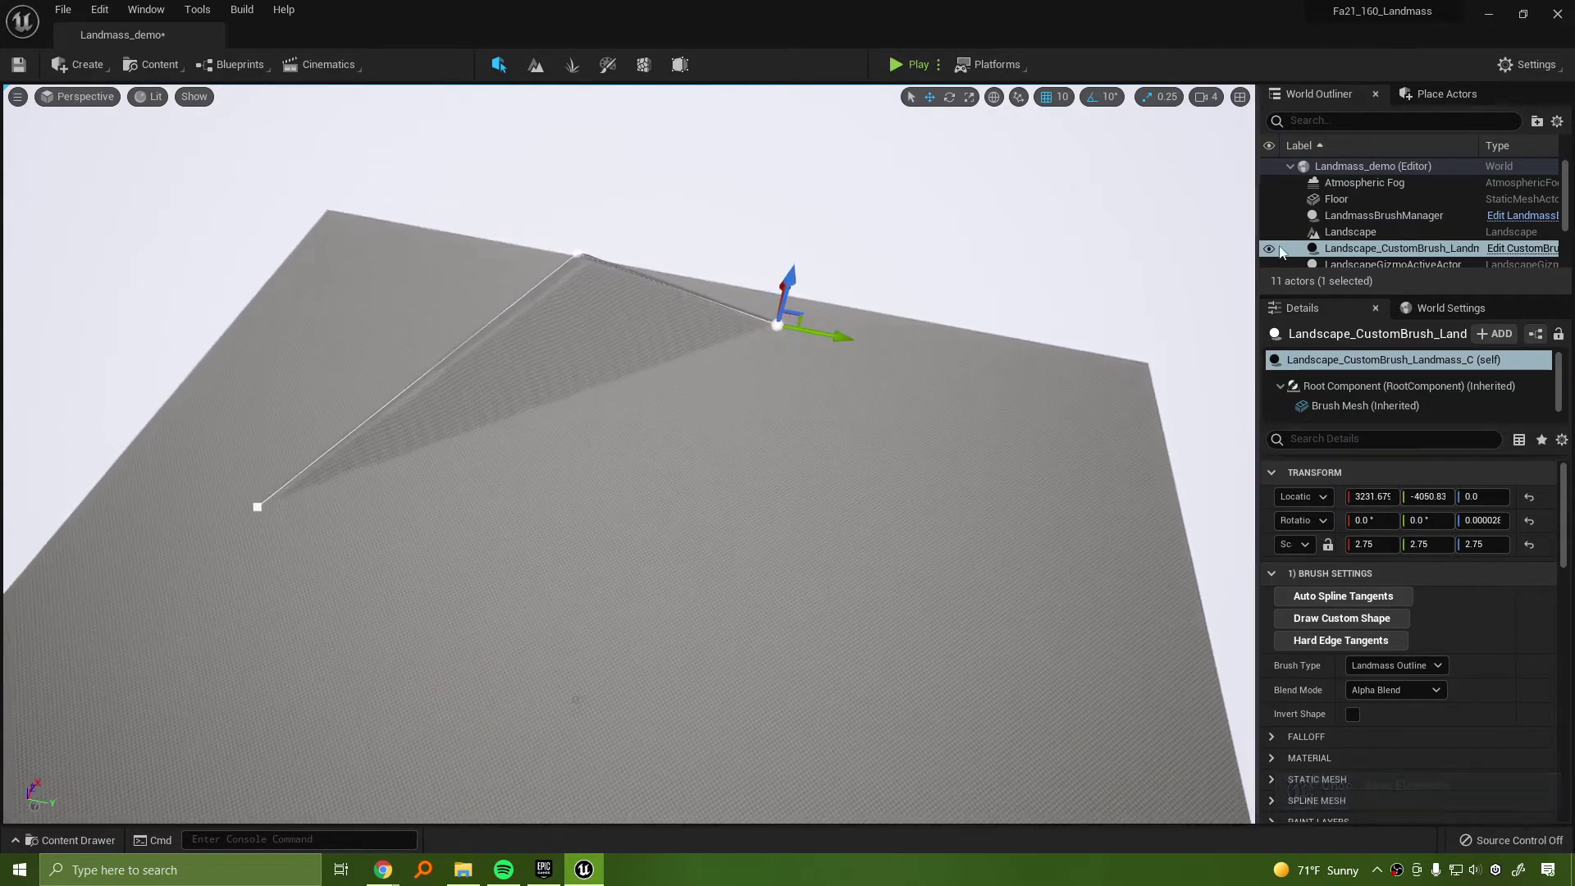
{"action": "left_click", "coordinate": [1405, 248]}
{"action": "left_click", "coordinate": [1404, 231]}
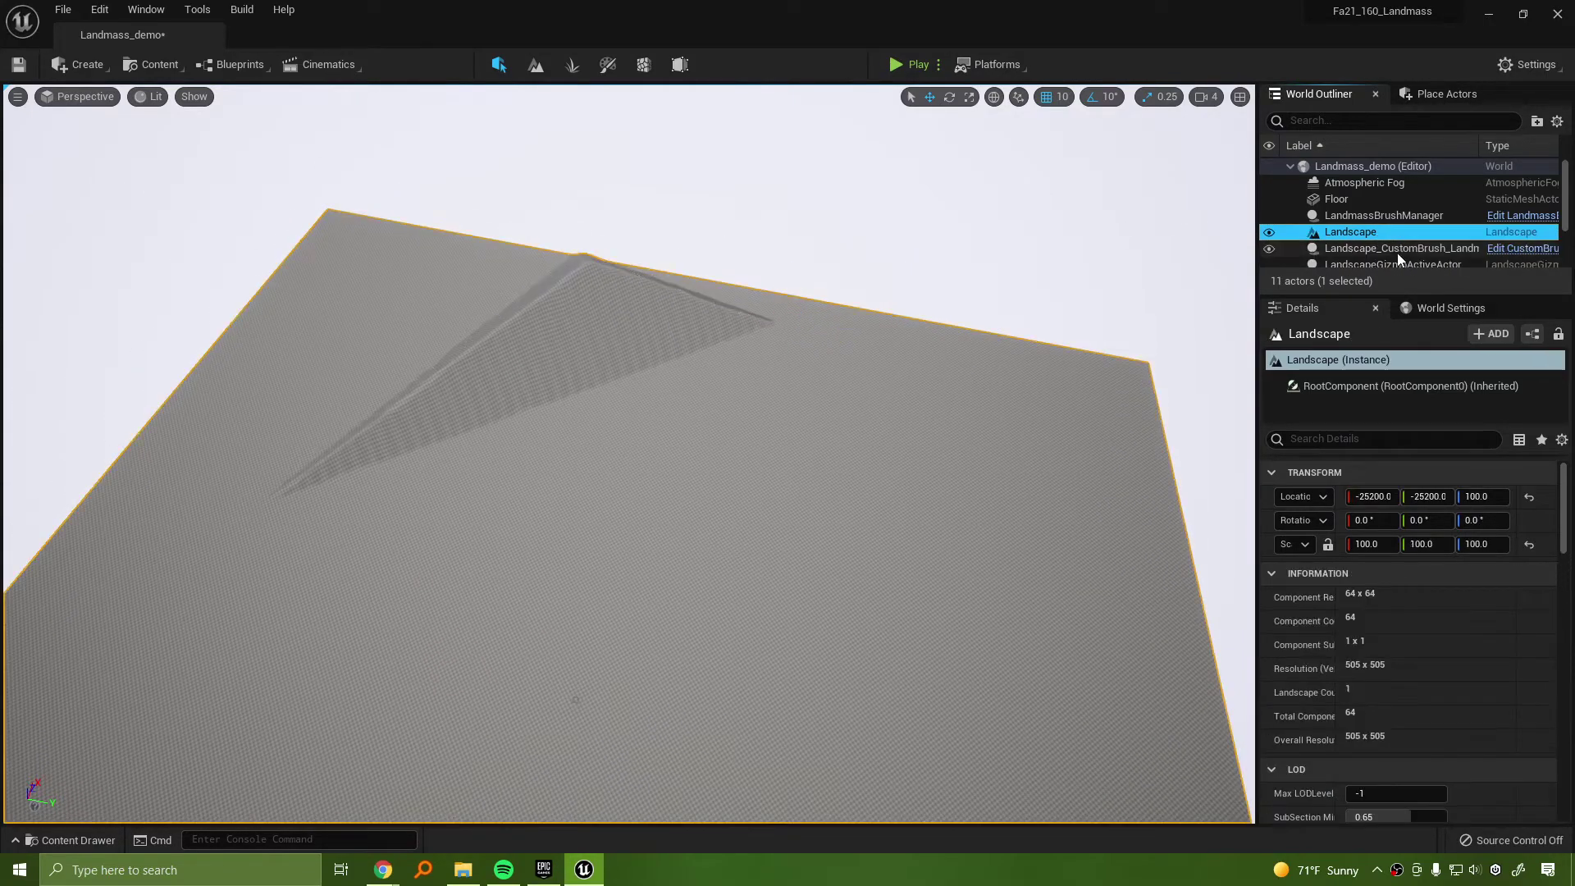
{"action": "left_click", "coordinate": [1399, 250]}
{"action": "left_click", "coordinate": [1399, 250]}
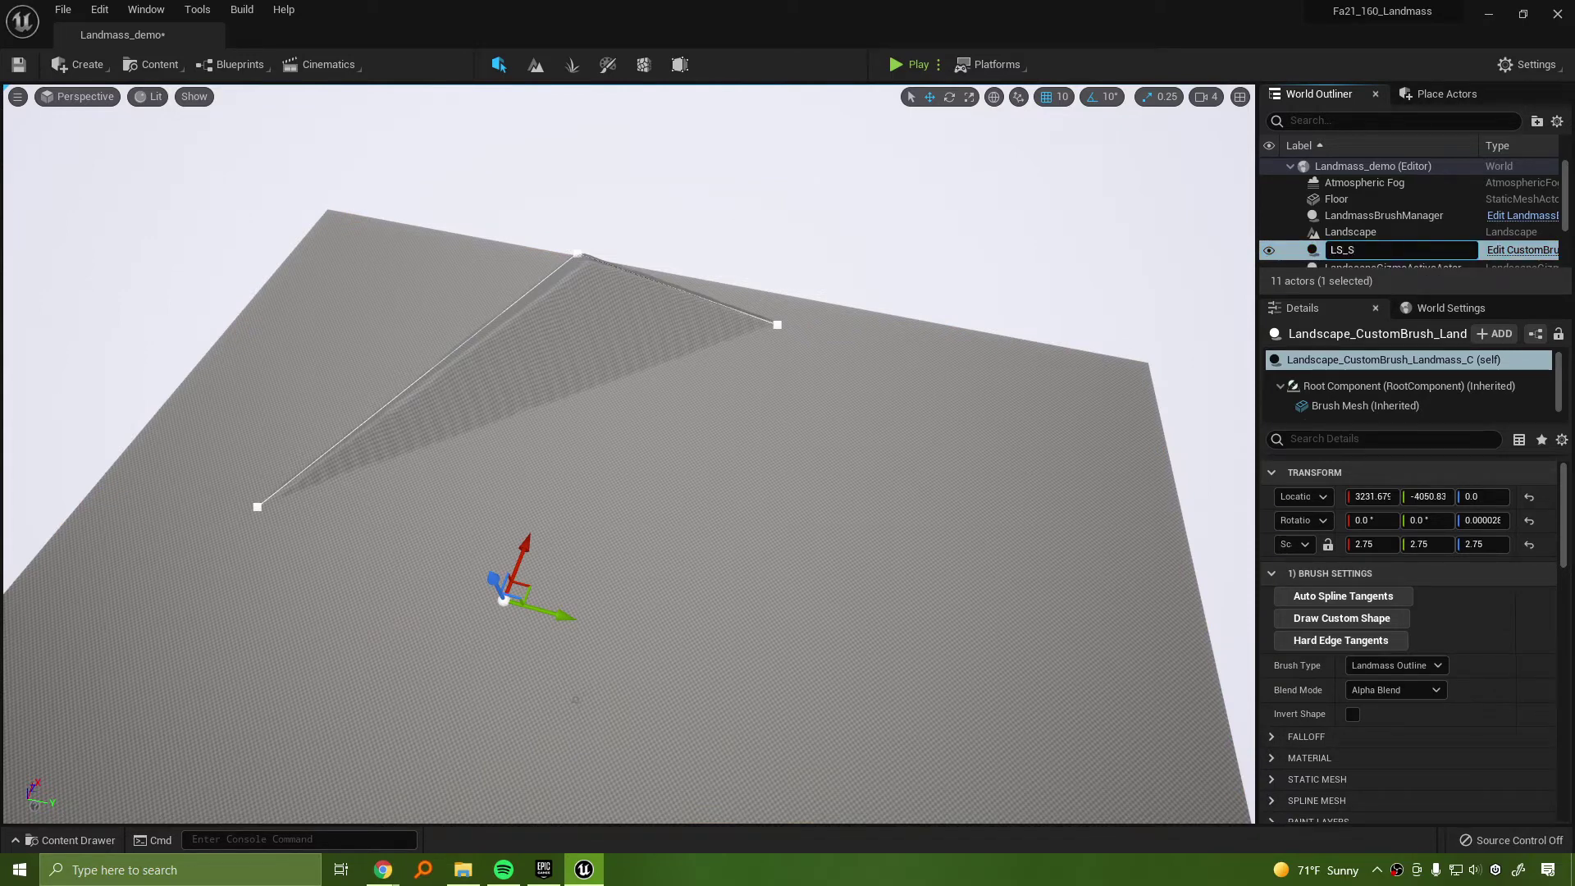
{"action": "type", "text": "LS_Spline"}
{"action": "key", "text": "Return"}
{"action": "scroll", "coordinate": [1404, 234], "scroll_direction": "down", "scroll_amount": 2}
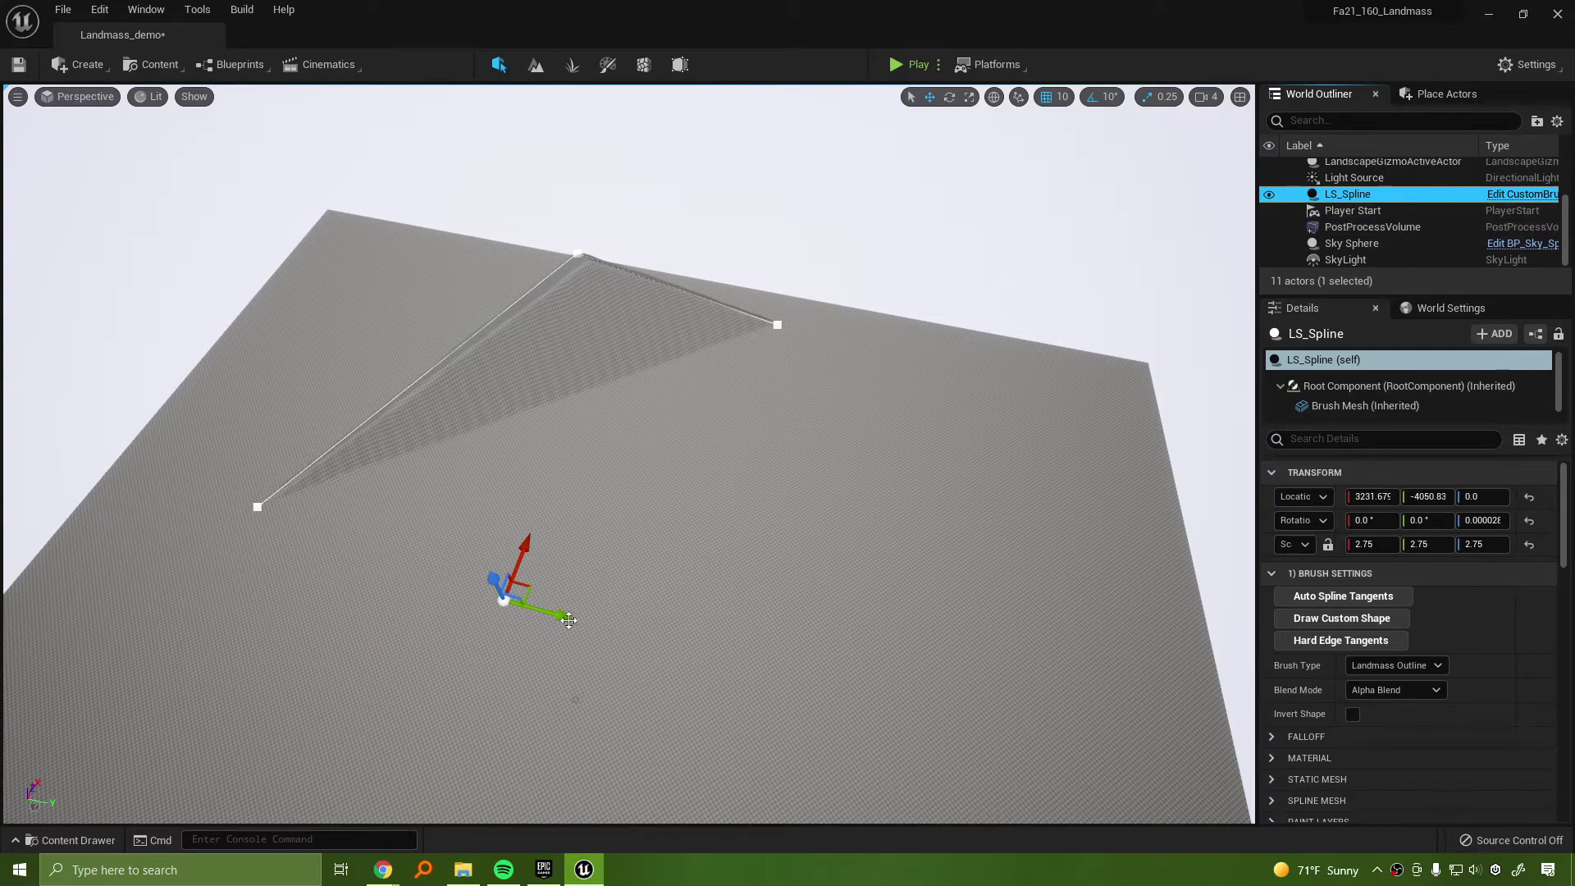
Reposition the LS_Spline brush on the landscape and rotate it to about 40° around the Z axis
{"action": "left_click_drag", "start_coordinate": [568, 619], "coordinate": [743, 655]}
{"action": "key", "text": "e"}
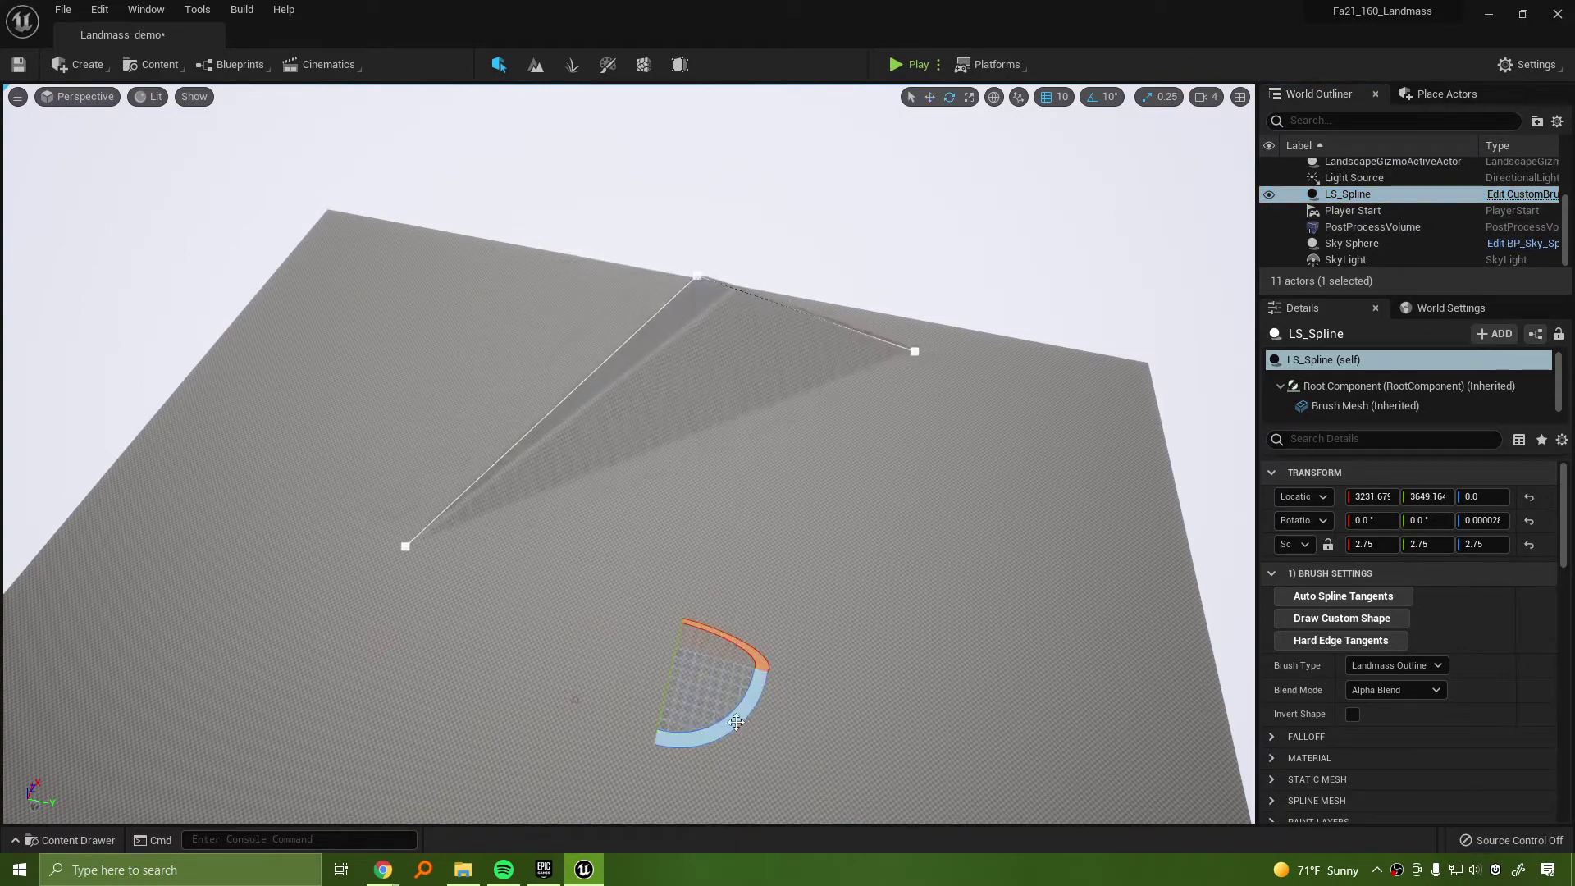
{"action": "left_click_drag", "start_coordinate": [737, 722], "coordinate": [489, 505]}
{"action": "key", "text": "w"}
{"action": "right_click_drag", "start_coordinate": [851, 450], "coordinate": [935, 492]}
{"action": "right_click_drag", "start_coordinate": [706, 454], "coordinate": [699, 376]}
{"action": "key", "text": "Escape"}
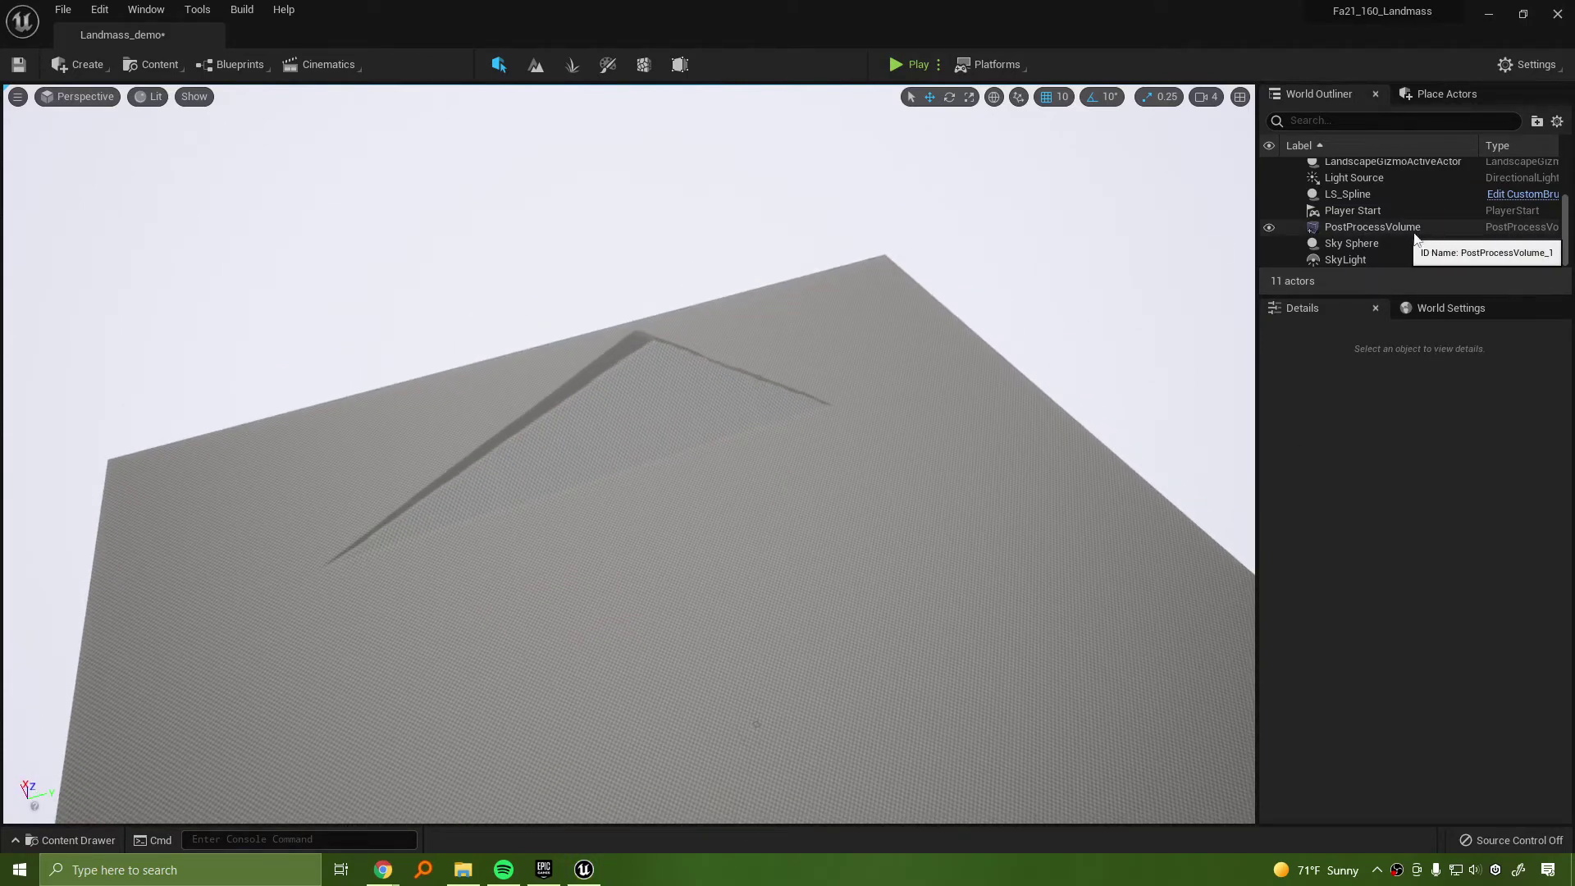
Examine LS_Spline's Falloff, Material, Static Mesh, Spline Mesh and Paint Layers settings
{"action": "left_click", "coordinate": [1349, 194]}
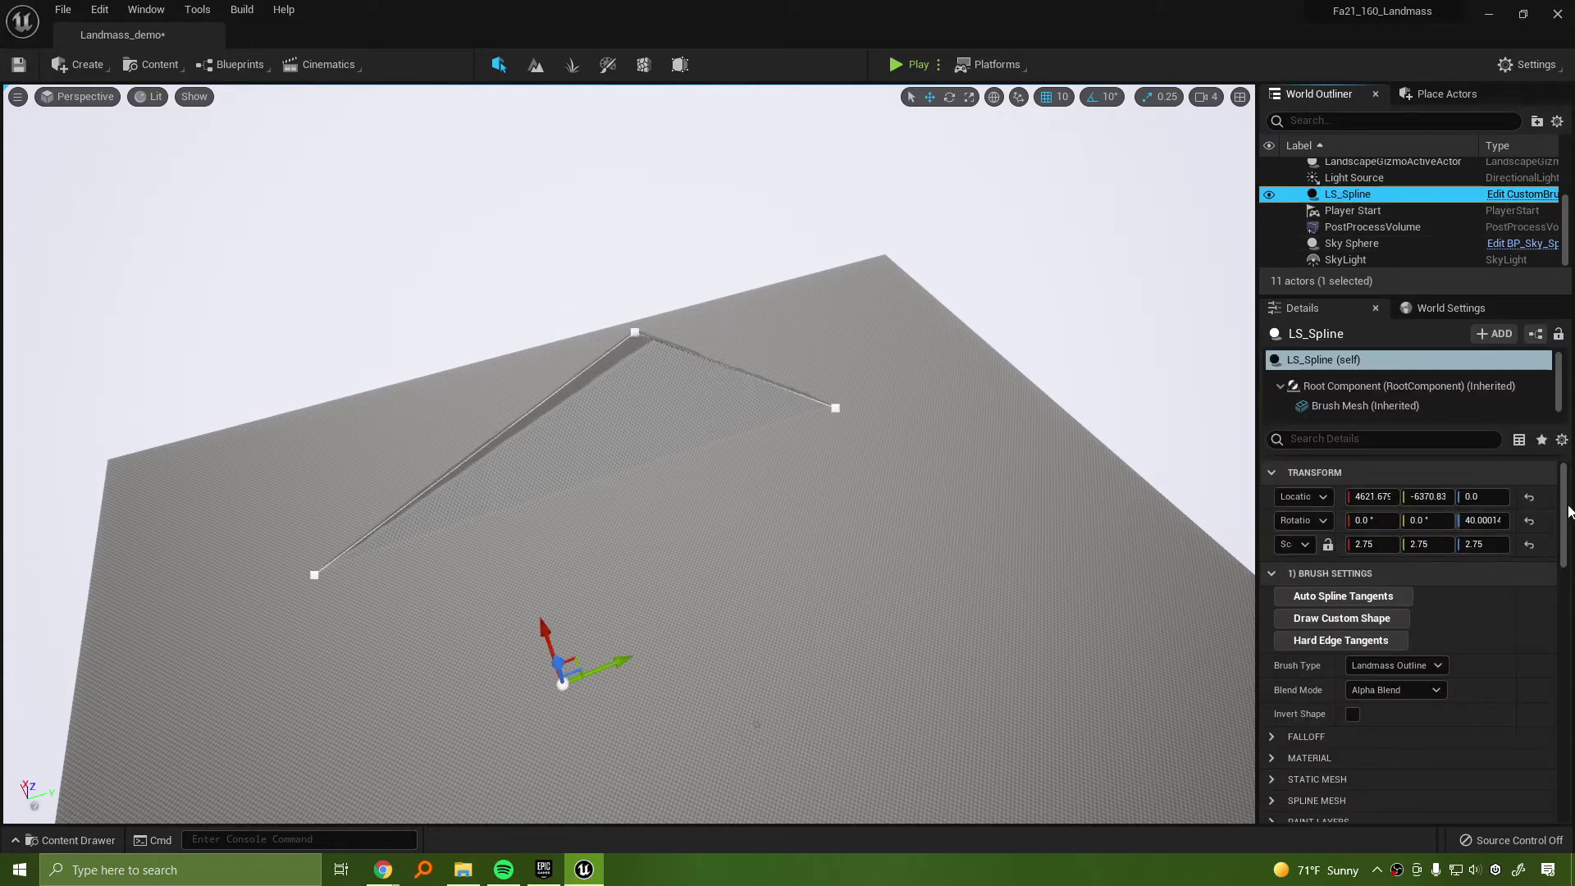
{"action": "left_click_drag", "start_coordinate": [1566, 514], "coordinate": [1566, 556]}
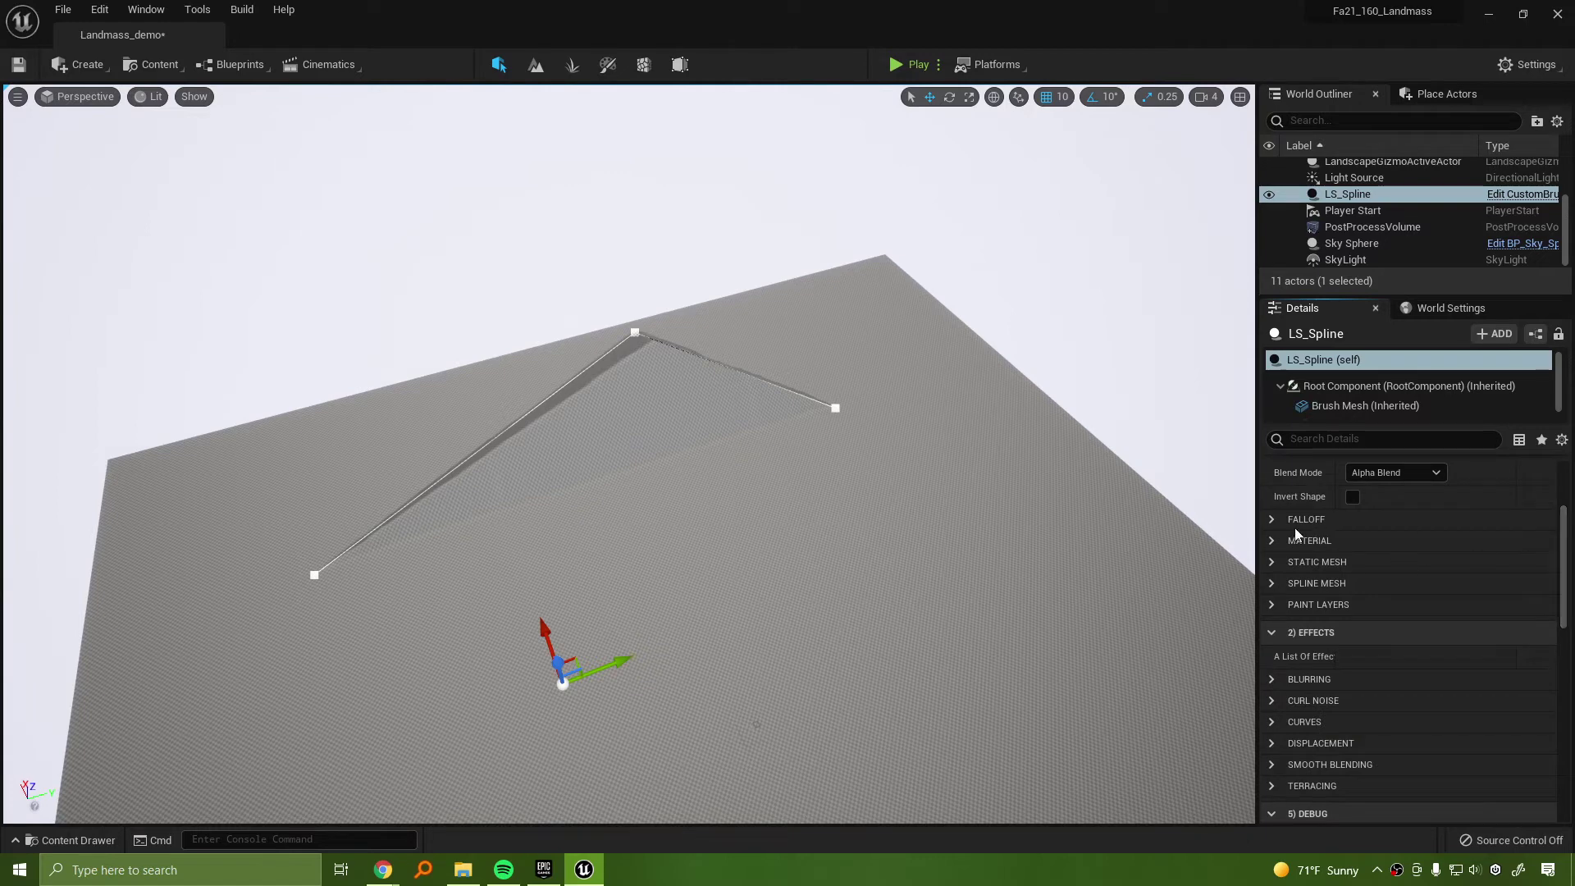
{"action": "left_click", "coordinate": [1273, 520]}
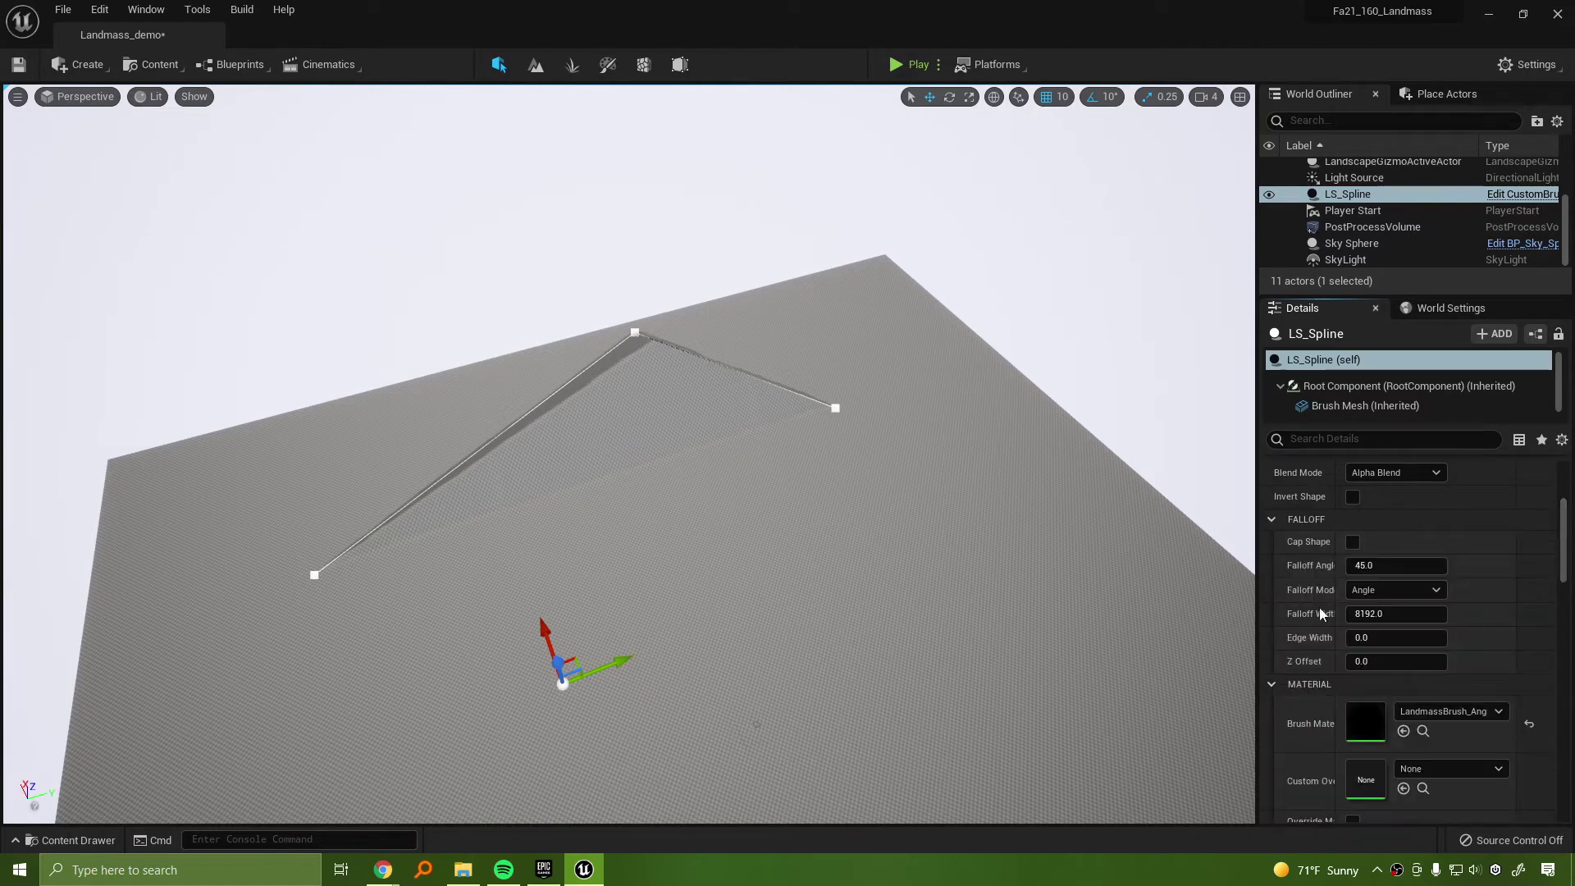
{"action": "scroll", "coordinate": [1319, 607], "scroll_direction": "down", "scroll_amount": 5}
{"action": "left_click", "coordinate": [1288, 685]}
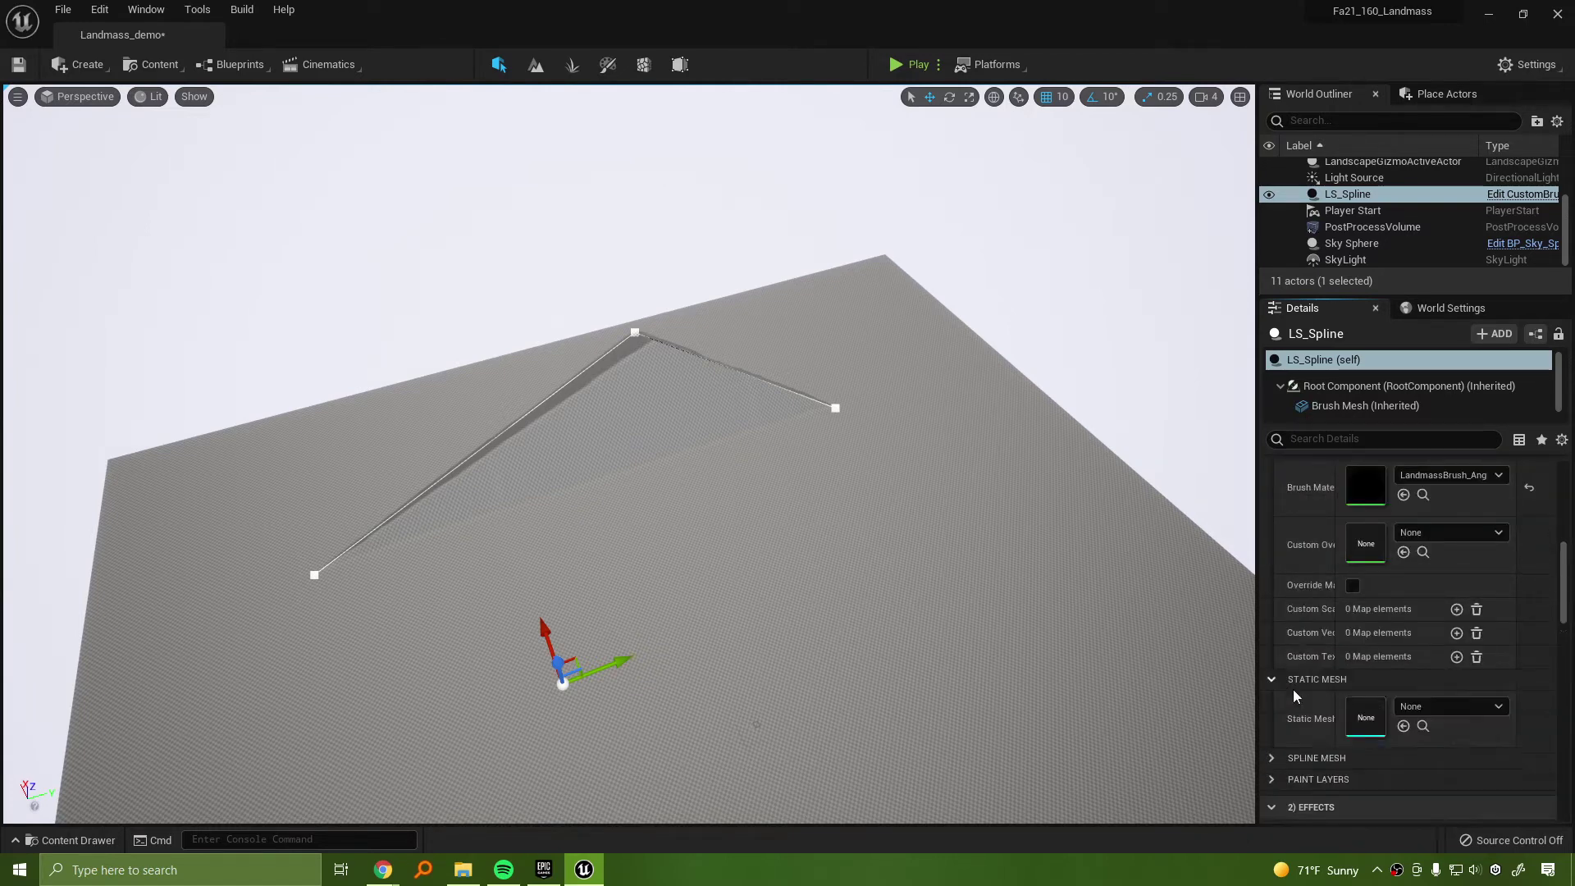
{"action": "scroll", "coordinate": [1298, 693], "scroll_direction": "down", "scroll_amount": 1}
{"action": "left_click", "coordinate": [1277, 651]}
{"action": "scroll", "coordinate": [1310, 759], "scroll_direction": "down", "scroll_amount": 2}
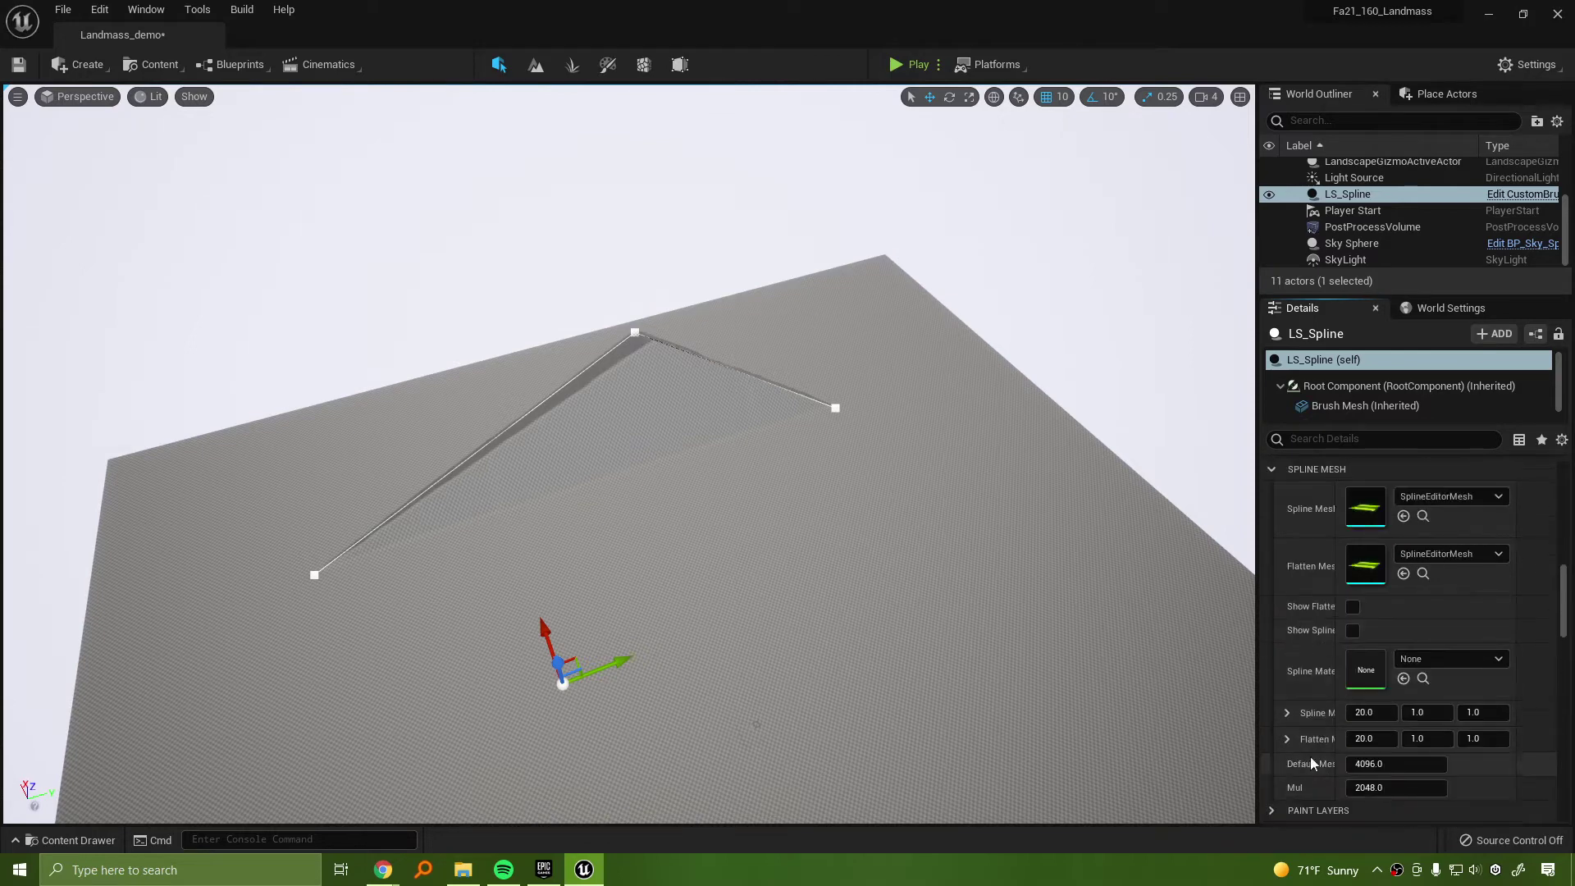
{"action": "scroll", "coordinate": [1311, 758], "scroll_direction": "down", "scroll_amount": 4}
{"action": "left_click", "coordinate": [1273, 629]}
{"action": "left_click", "coordinate": [1273, 601]}
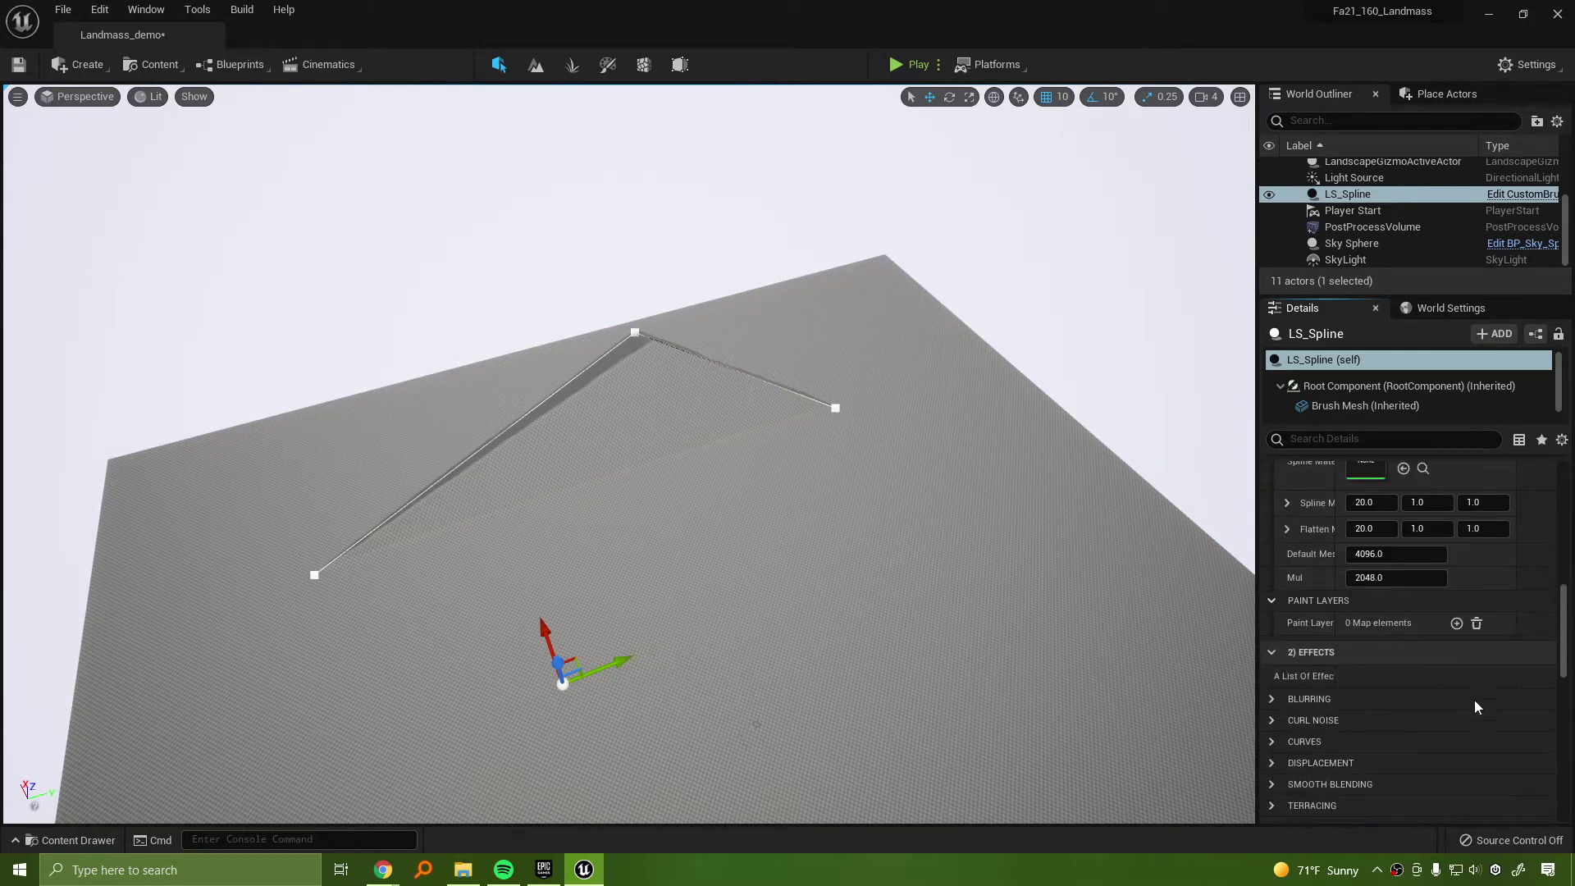
{"action": "mouse_move", "coordinate": [1564, 639]}
{"action": "left_mouse_down"}
{"action": "mouse_move", "coordinate": [1563, 687]}
{"action": "mouse_move", "coordinate": [1564, 518]}
{"action": "left_mouse_up"}
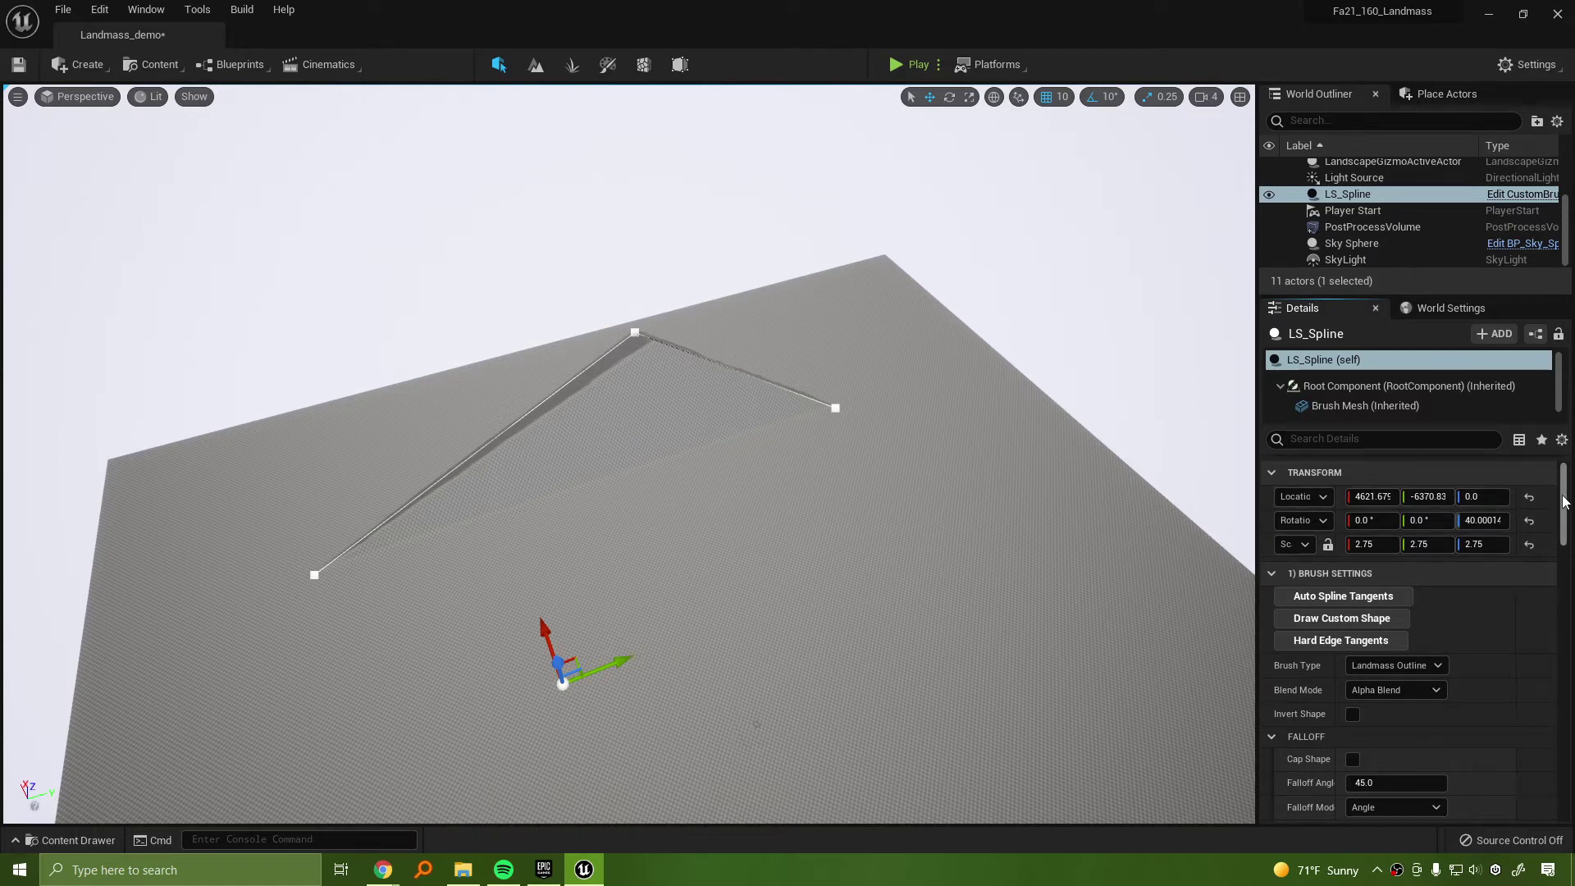
Widen the details area and its property name column so LS_Spline's falloff settings are fully readable
{"action": "scroll", "coordinate": [1364, 662], "scroll_direction": "down", "scroll_amount": 3}
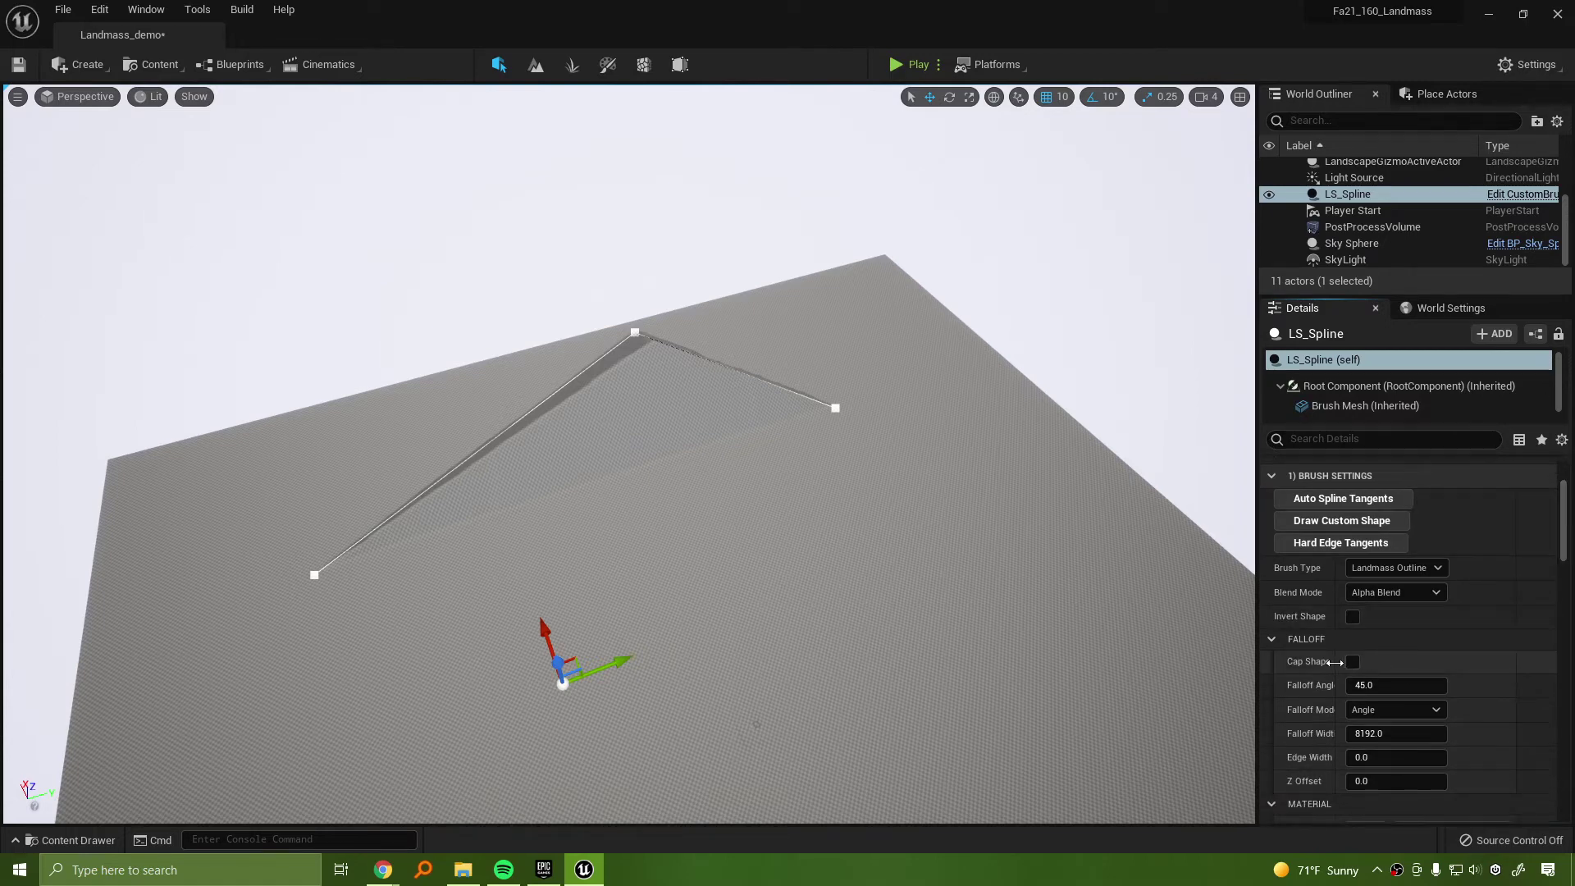
{"action": "left_click_drag", "start_coordinate": [1335, 662], "coordinate": [1363, 640]}
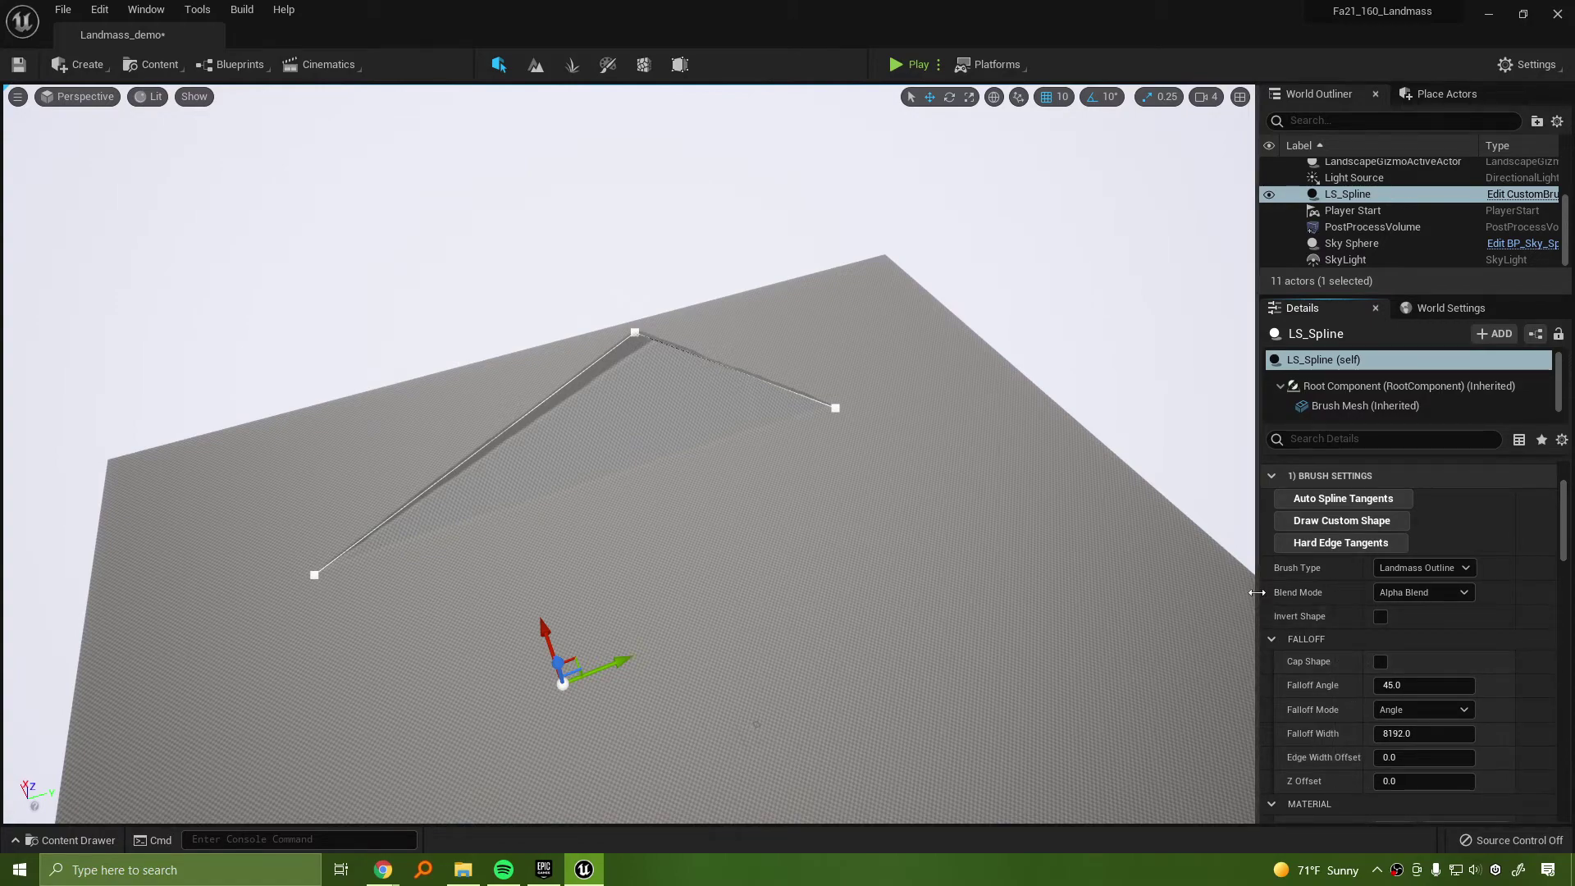
{"action": "left_click_drag", "start_coordinate": [1237, 592], "coordinate": [1209, 591]}
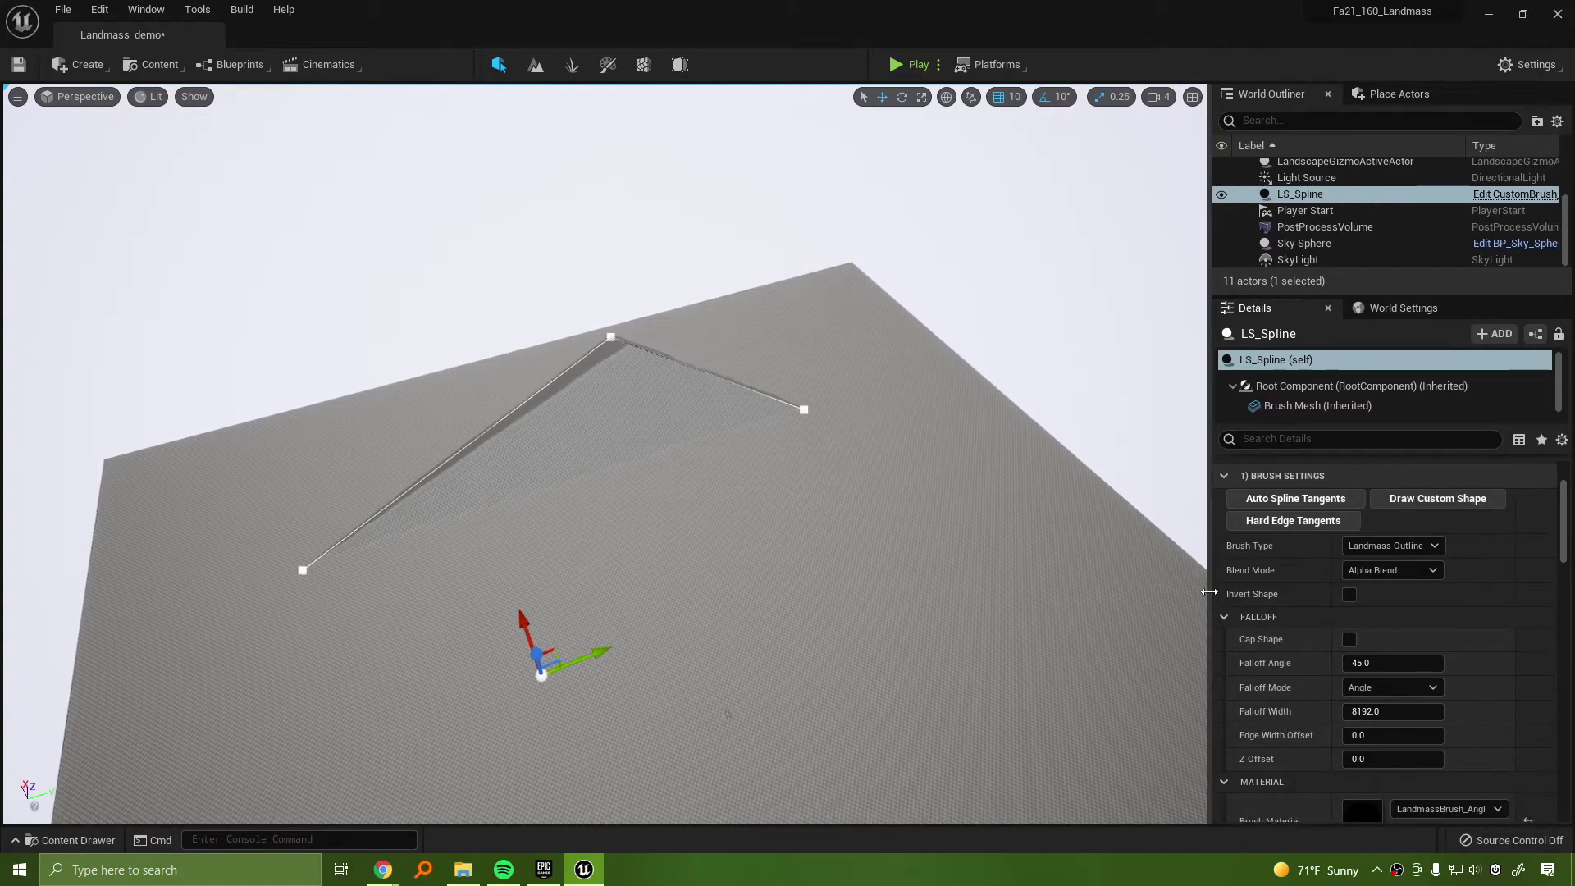
Enable Cap Shape for LS_Spline and try lowering the brush slightly, undoing that move
{"action": "left_click", "coordinate": [1349, 640]}
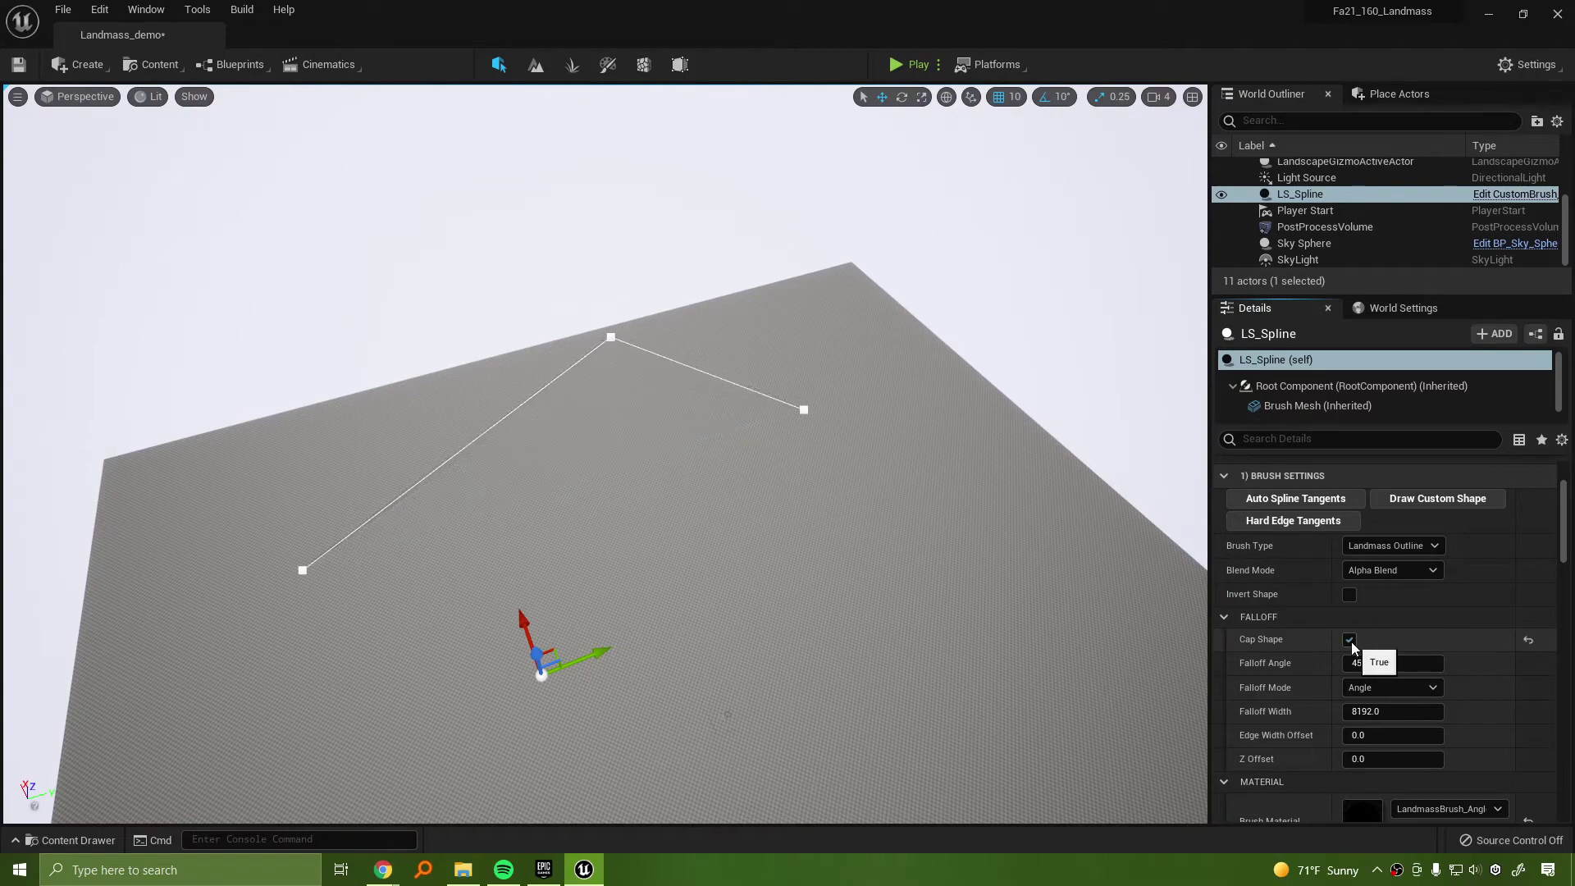
{"action": "right_click_drag", "start_coordinate": [972, 463], "coordinate": [1009, 450]}
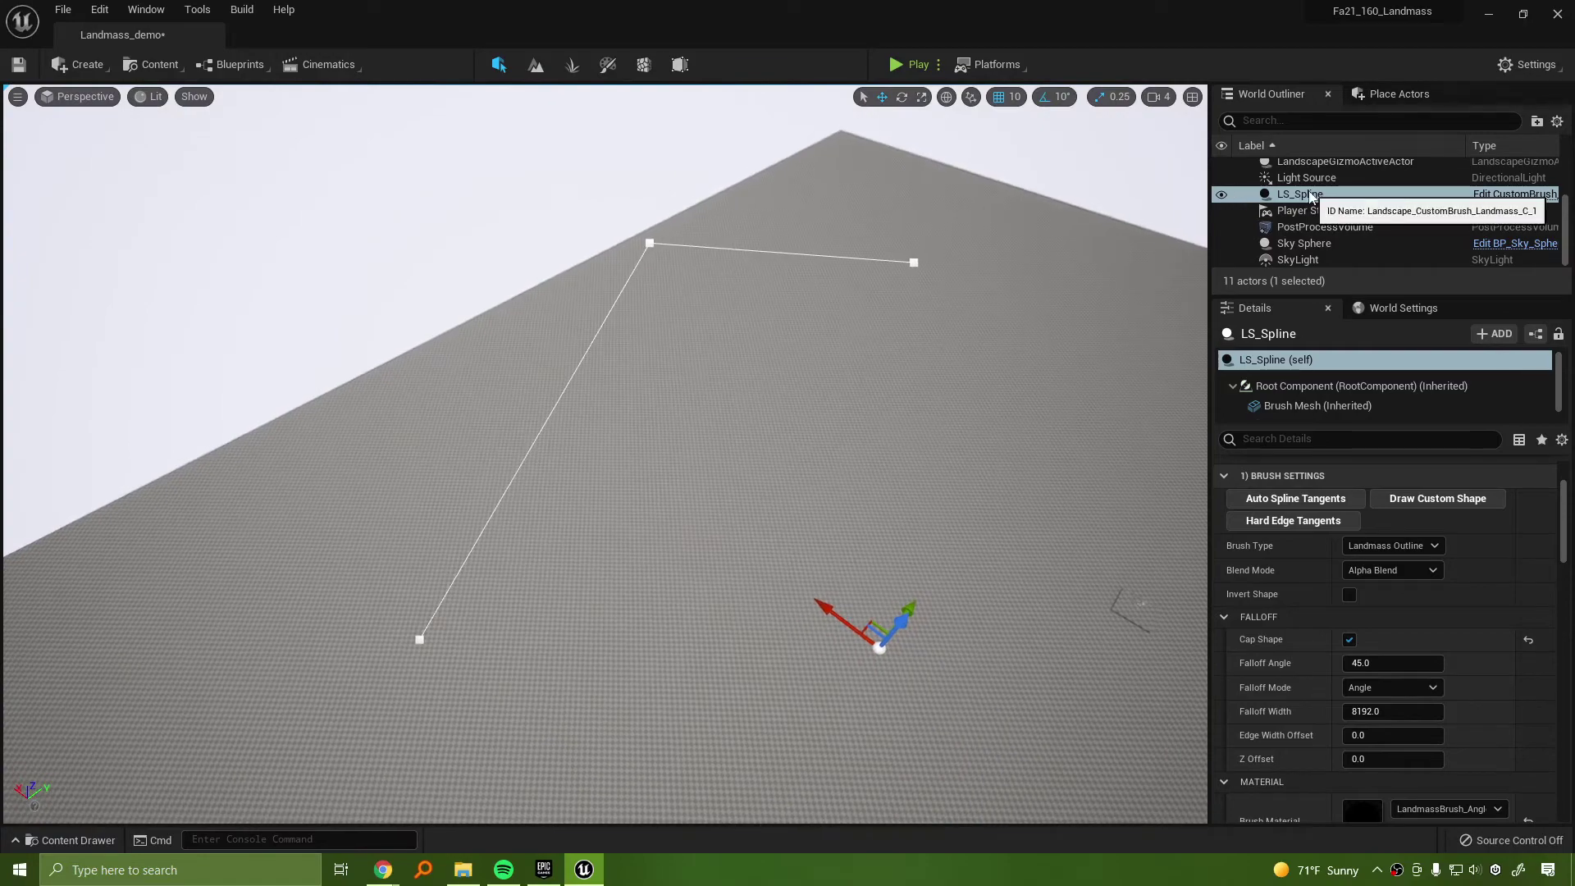
{"action": "left_click", "coordinate": [1240, 196]}
{"action": "mouse_move", "coordinate": [900, 624]}
{"action": "left_mouse_down"}
{"action": "mouse_move", "coordinate": [896, 640]}
{"action": "mouse_move", "coordinate": [901, 588]}
{"action": "mouse_move", "coordinate": [900, 622]}
{"action": "left_mouse_up"}
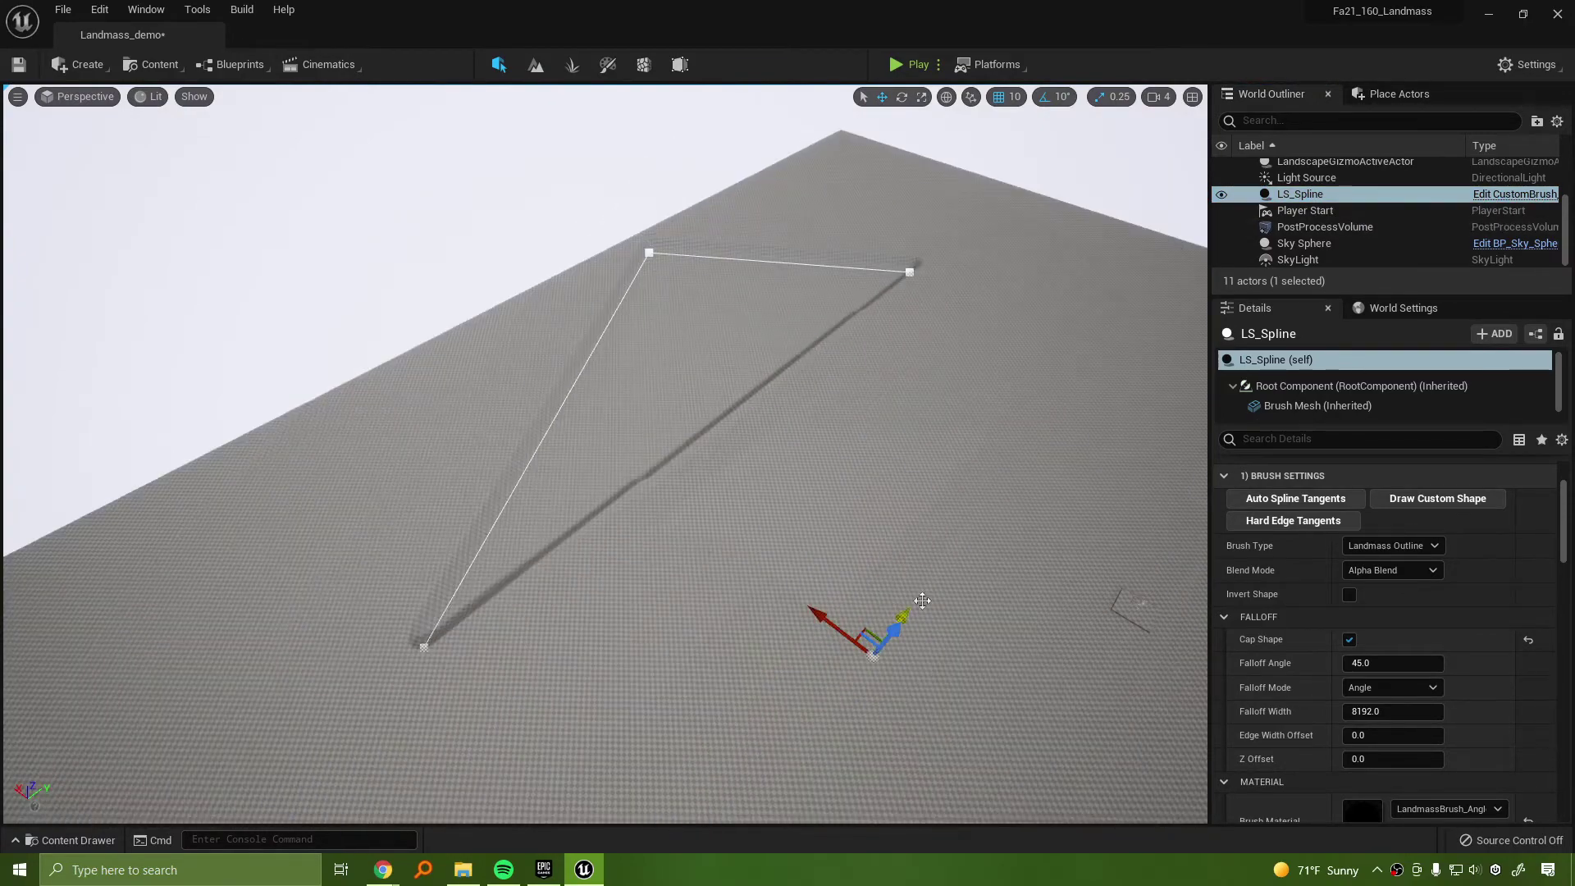
{"action": "key", "text": "ctrl+z"}
Lower the LS_Spline brush along Z to sink its capped shape below the landscape surface
{"action": "right_click_drag", "start_coordinate": [1026, 517], "coordinate": [727, 541]}
{"action": "key", "text": "w"}
{"action": "key", "text": "d"}
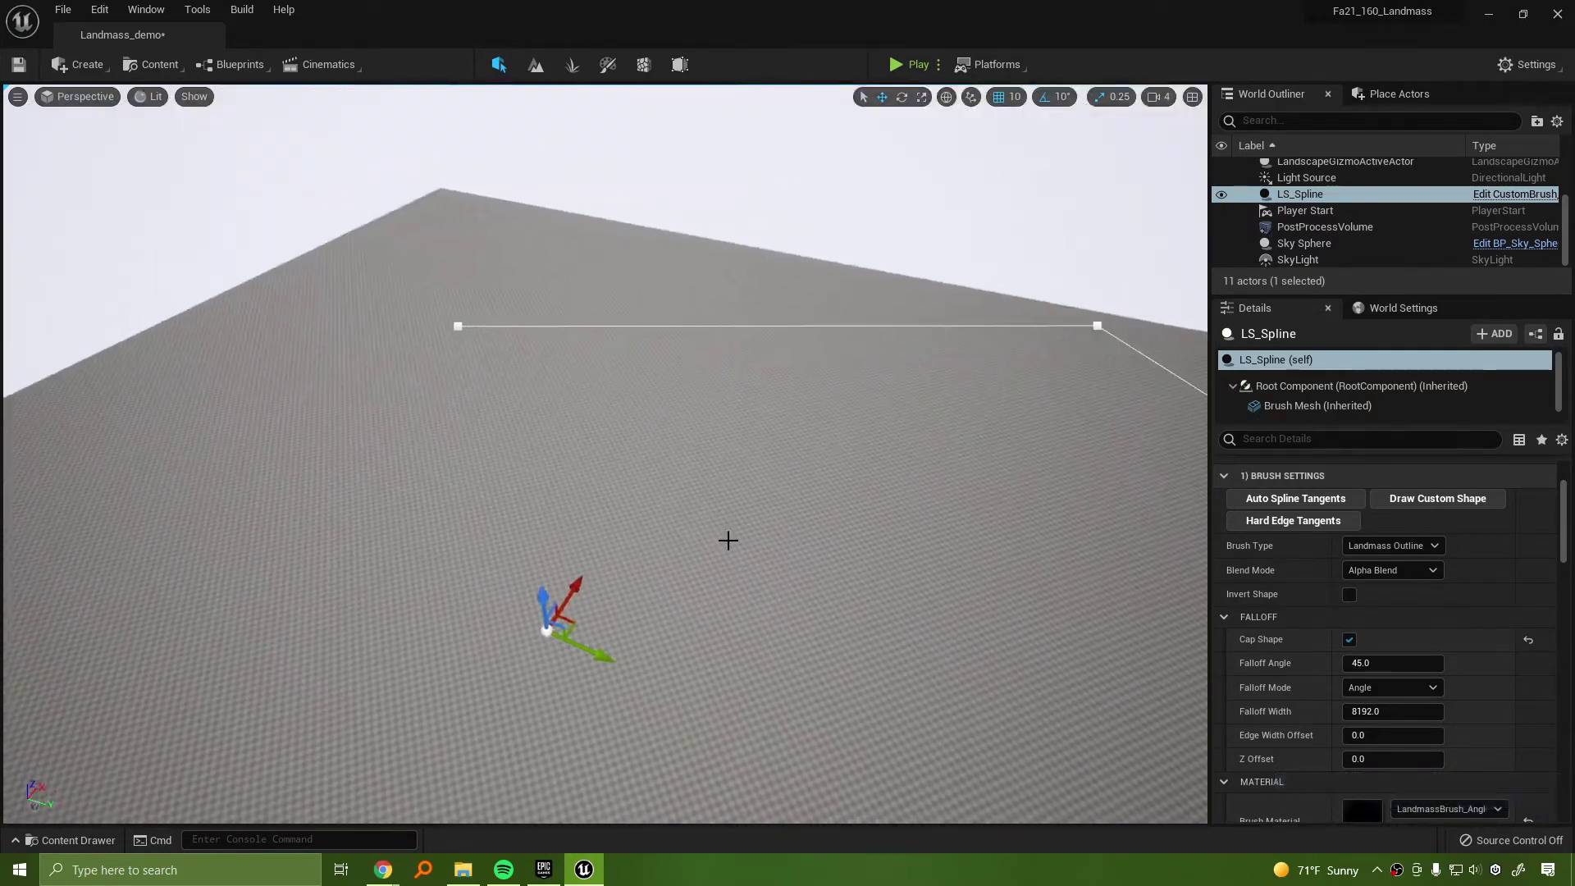
{"action": "mouse_move", "coordinate": [546, 602]}
{"action": "left_mouse_down"}
{"action": "mouse_move", "coordinate": [564, 551]}
{"action": "mouse_move", "coordinate": [571, 653]}
{"action": "left_mouse_up"}
{"action": "right_click_drag", "start_coordinate": [572, 654], "coordinate": [328, 721]}
{"action": "key", "text": "d"}
{"action": "key", "text": "d"}
{"action": "right_click_drag", "start_coordinate": [607, 697], "coordinate": [599, 706]}
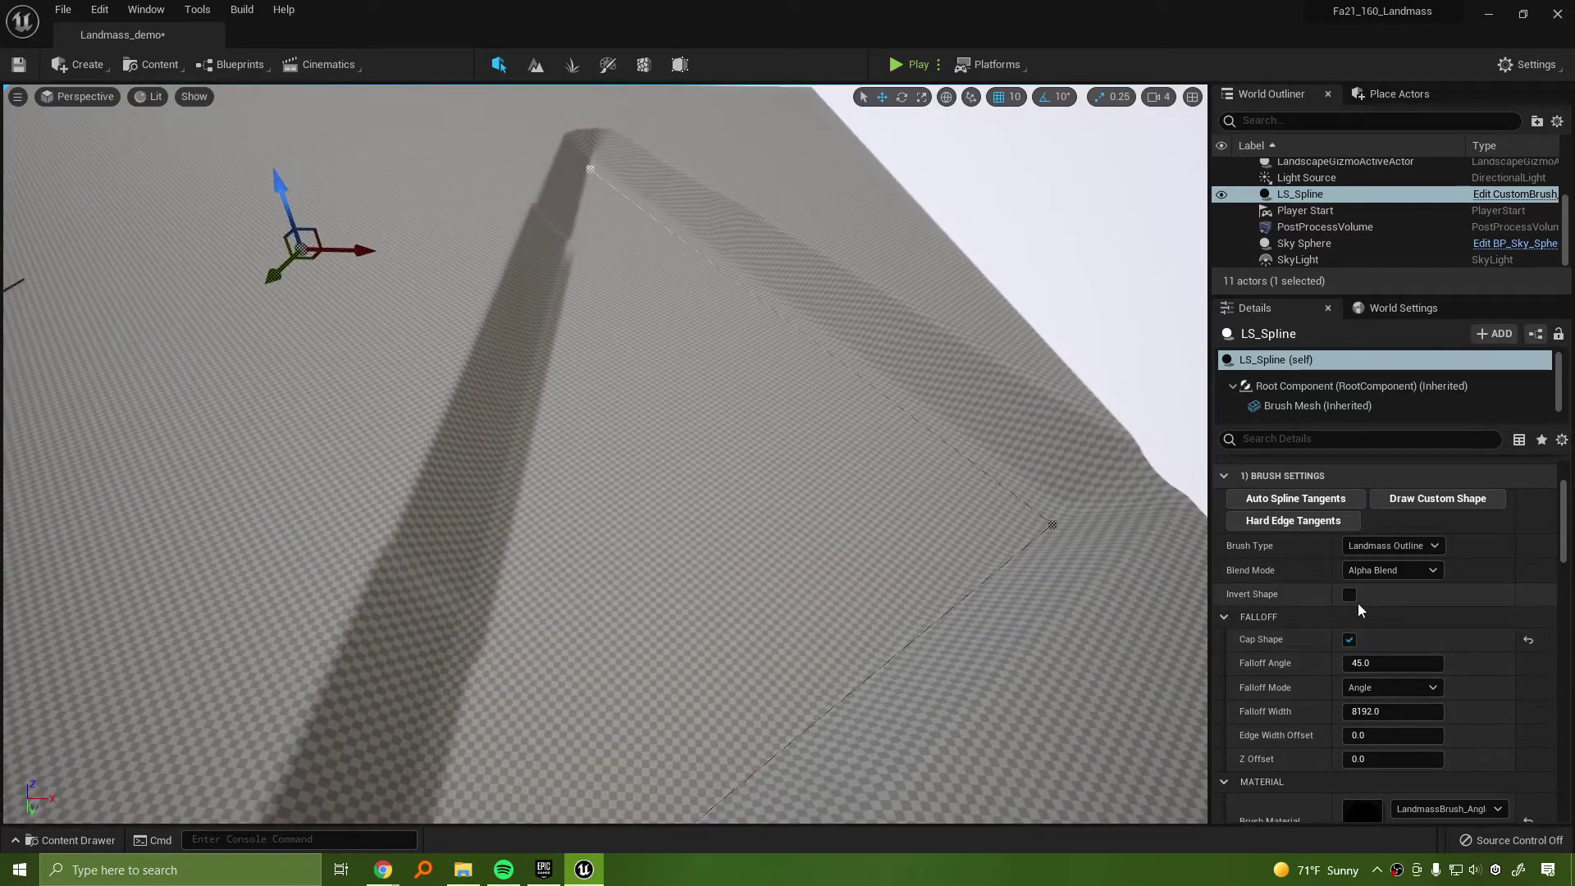
Toggle Cap Shape off and on for the lowered LS_Spline brush to compare both shapes, finishing with it off
{"action": "left_click", "coordinate": [1349, 641]}
{"action": "left_click", "coordinate": [1350, 642]}
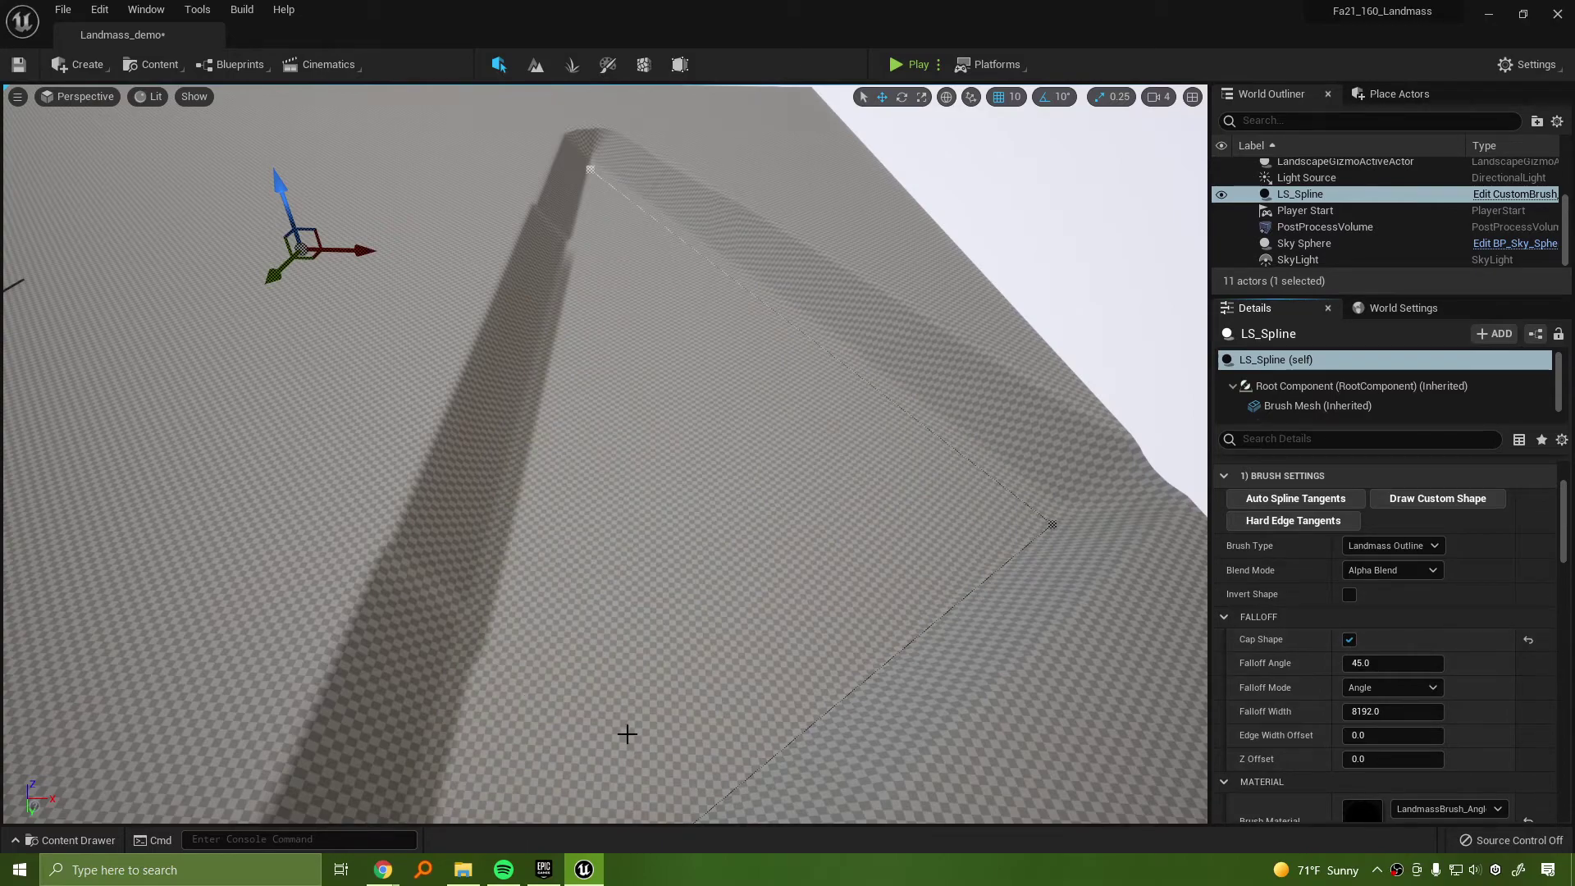
{"action": "right_click_drag", "start_coordinate": [902, 574], "coordinate": [578, 624]}
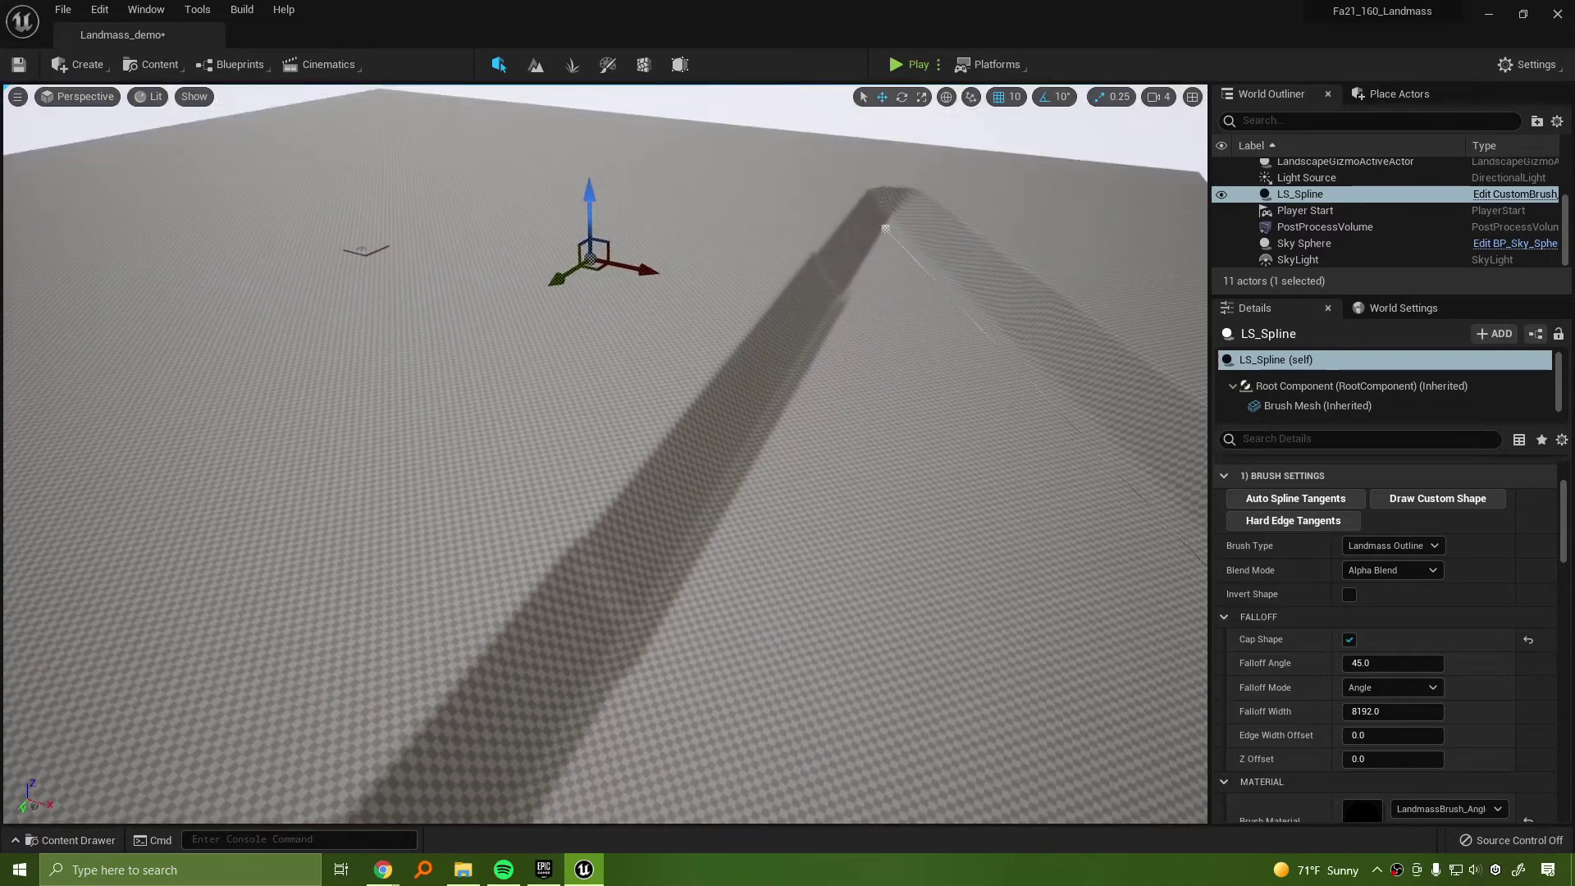
{"action": "left_click", "coordinate": [1350, 639]}
{"action": "right_click_drag", "start_coordinate": [966, 553], "coordinate": [906, 534]}
Undo the Cap Shape changes and the downward move of the LS_Spline brush
{"action": "key", "text": "ctrl+z"}
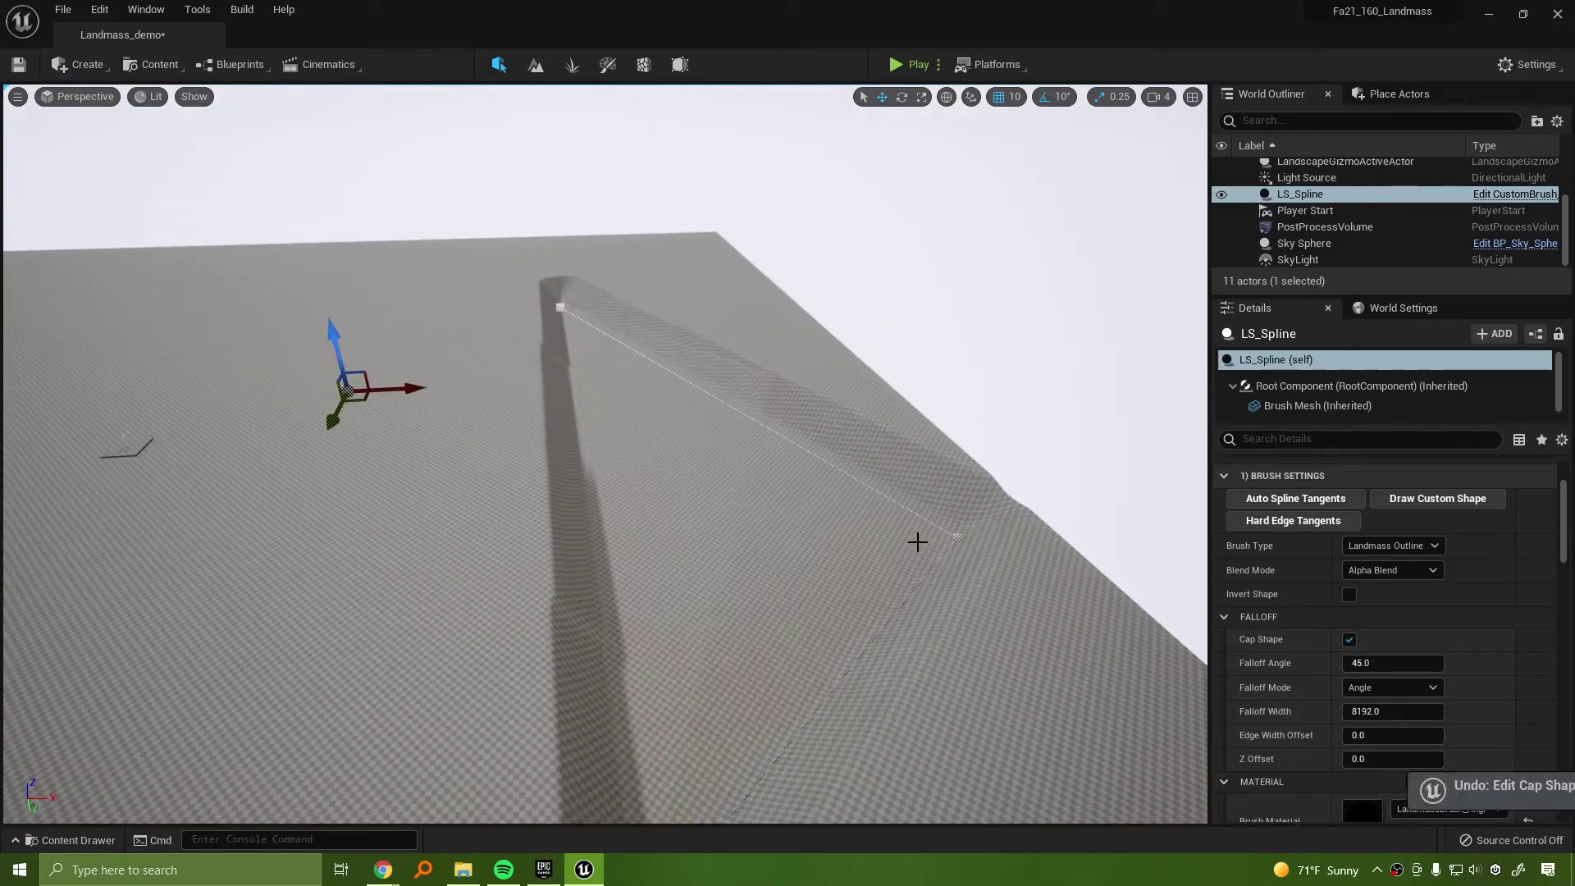
{"action": "key", "text": "ctrl+z"}
{"action": "key", "text": "ctrl+z"}
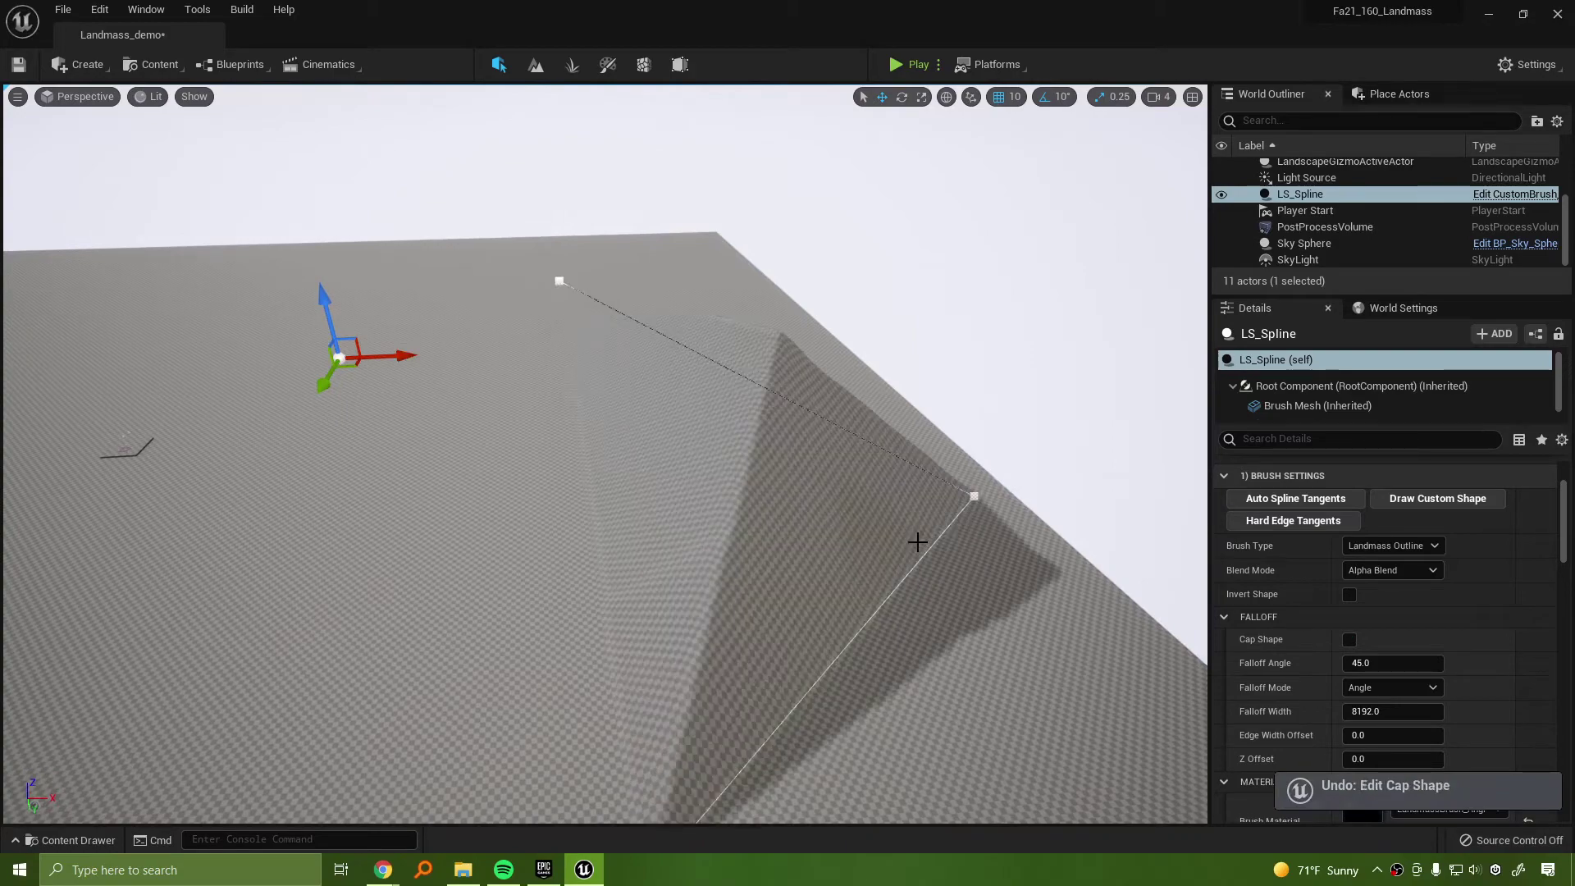
{"action": "right_click_drag", "start_coordinate": [859, 529], "coordinate": [802, 478]}
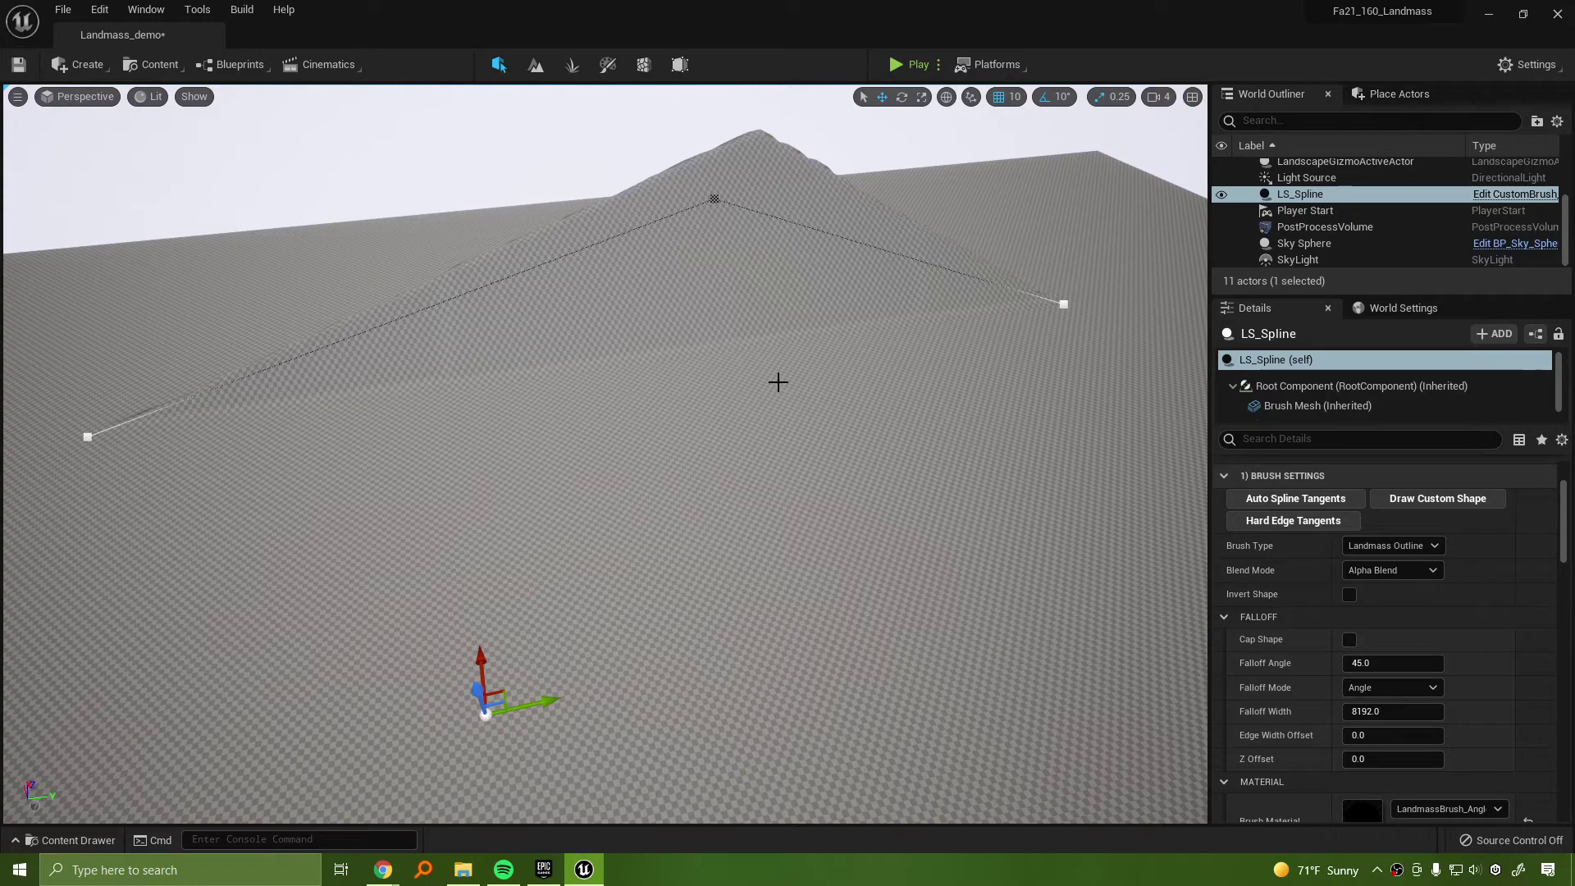
Delete the LS_Spline brush from the level despite its reference from the Landscape
{"action": "right_click_drag", "start_coordinate": [778, 382], "coordinate": [1066, 320]}
{"action": "left_click", "coordinate": [1308, 210]}
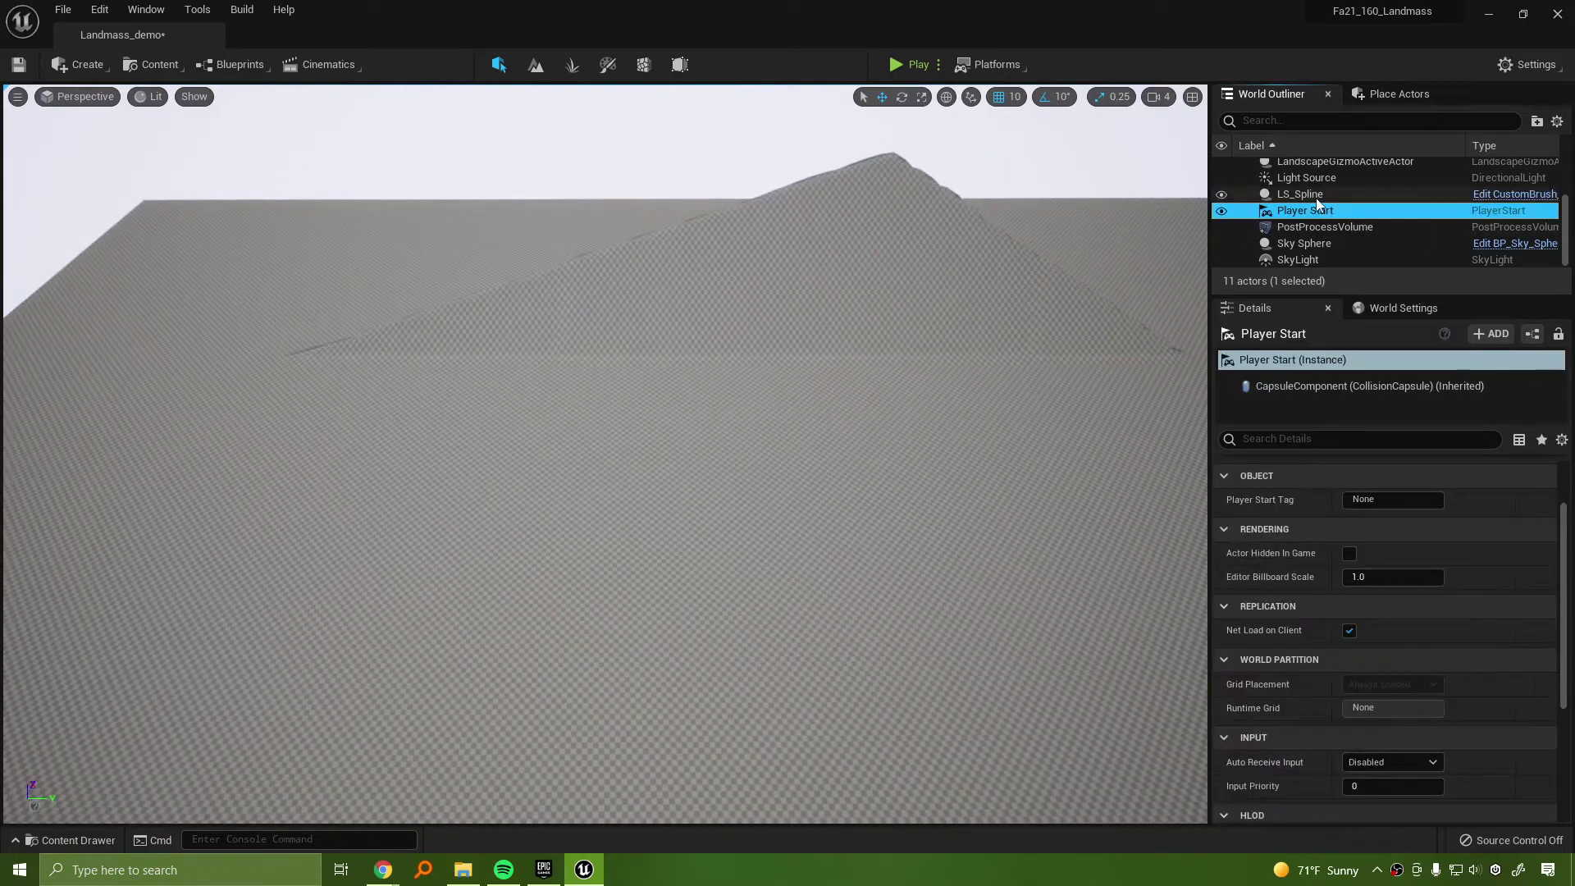
{"action": "left_click", "coordinate": [1312, 195]}
{"action": "key", "text": "Delete"}
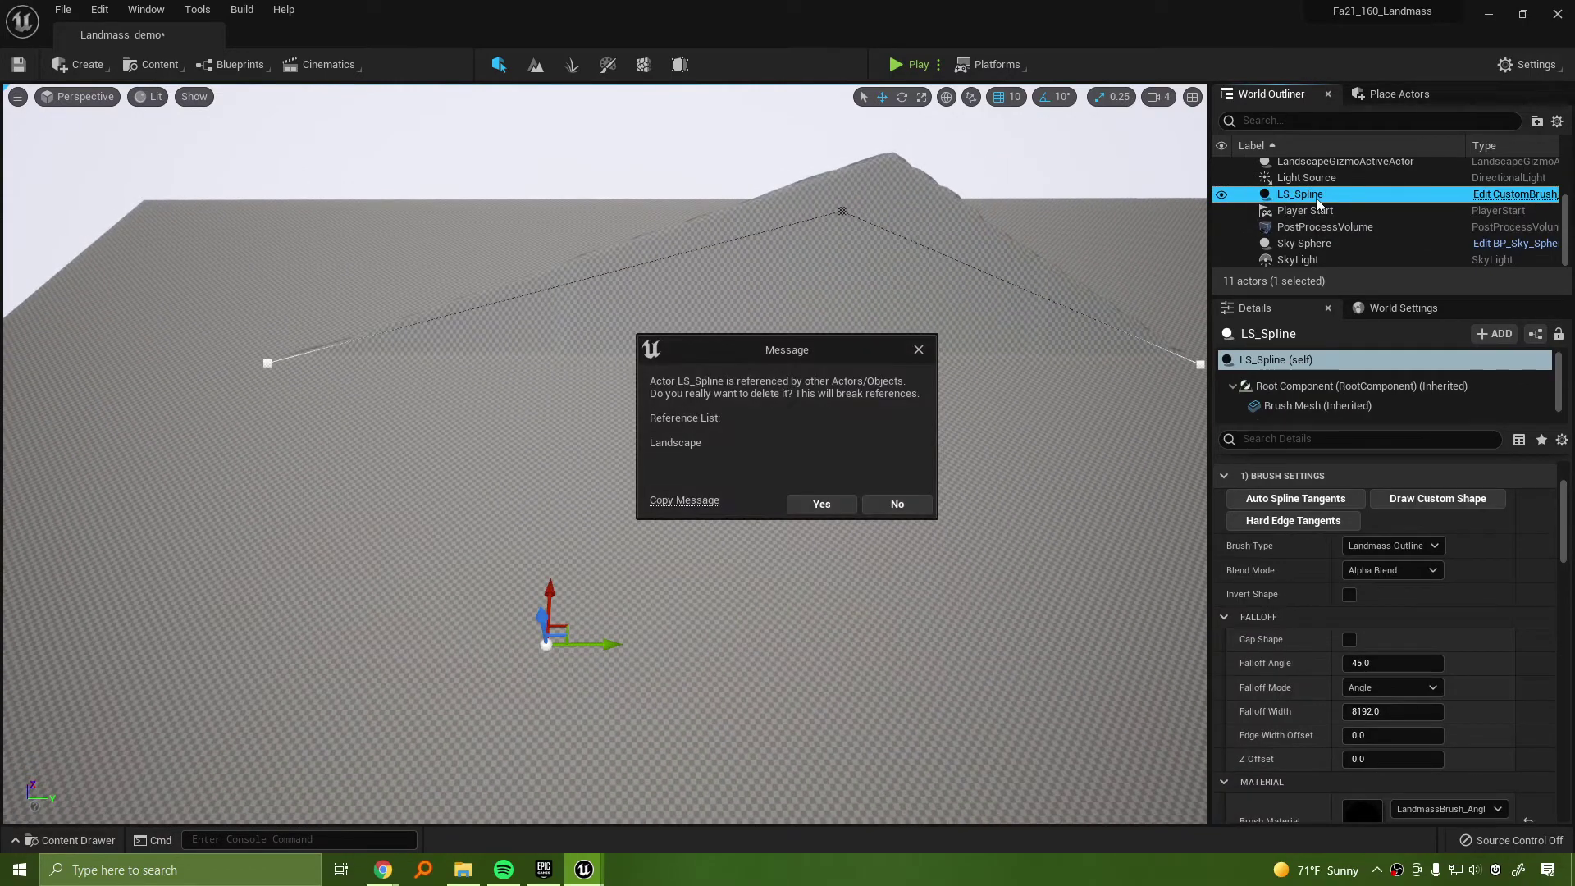
{"action": "left_click", "coordinate": [822, 502]}
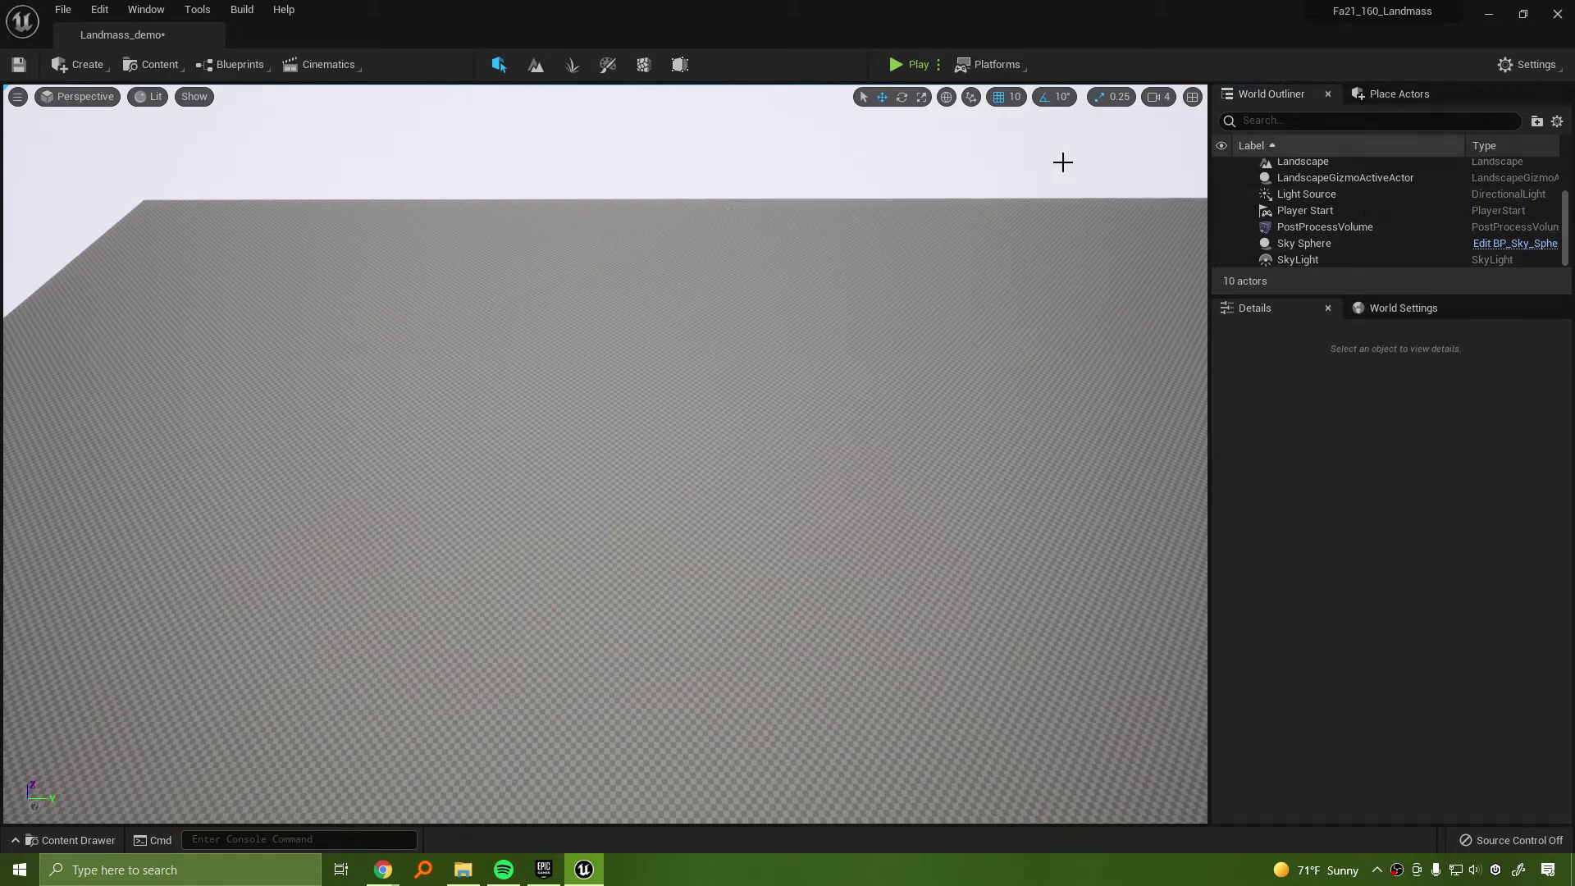
Place a new CustomBrush_Landmass blueprint brush on the LandMass1 edit layer and scale it up uniformly
{"action": "key", "text": "shift+2"}
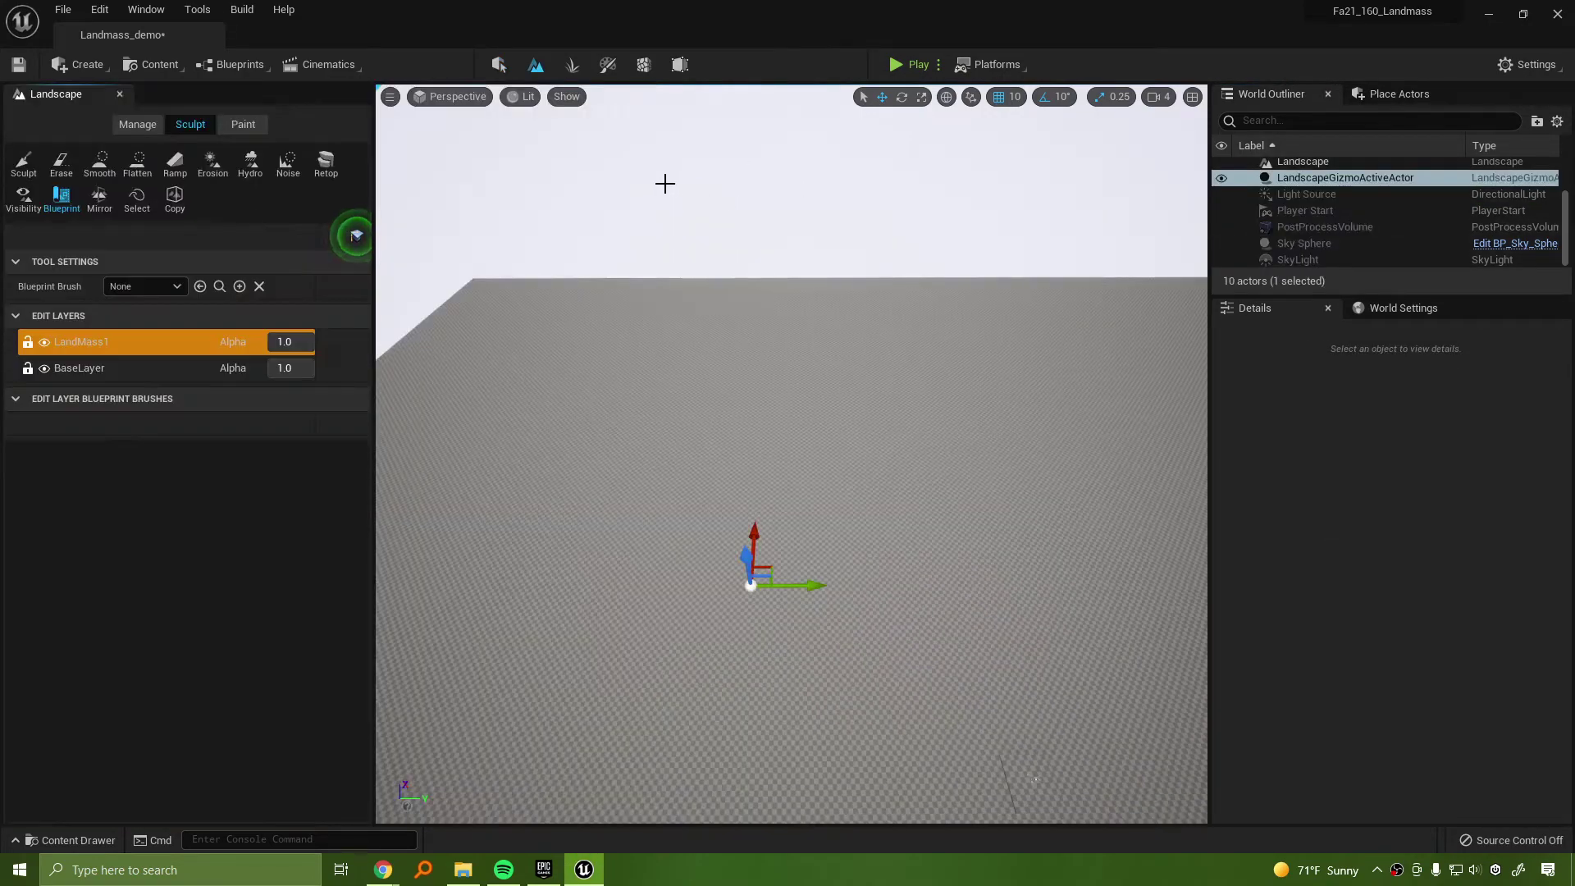
{"action": "left_click", "coordinate": [144, 286]}
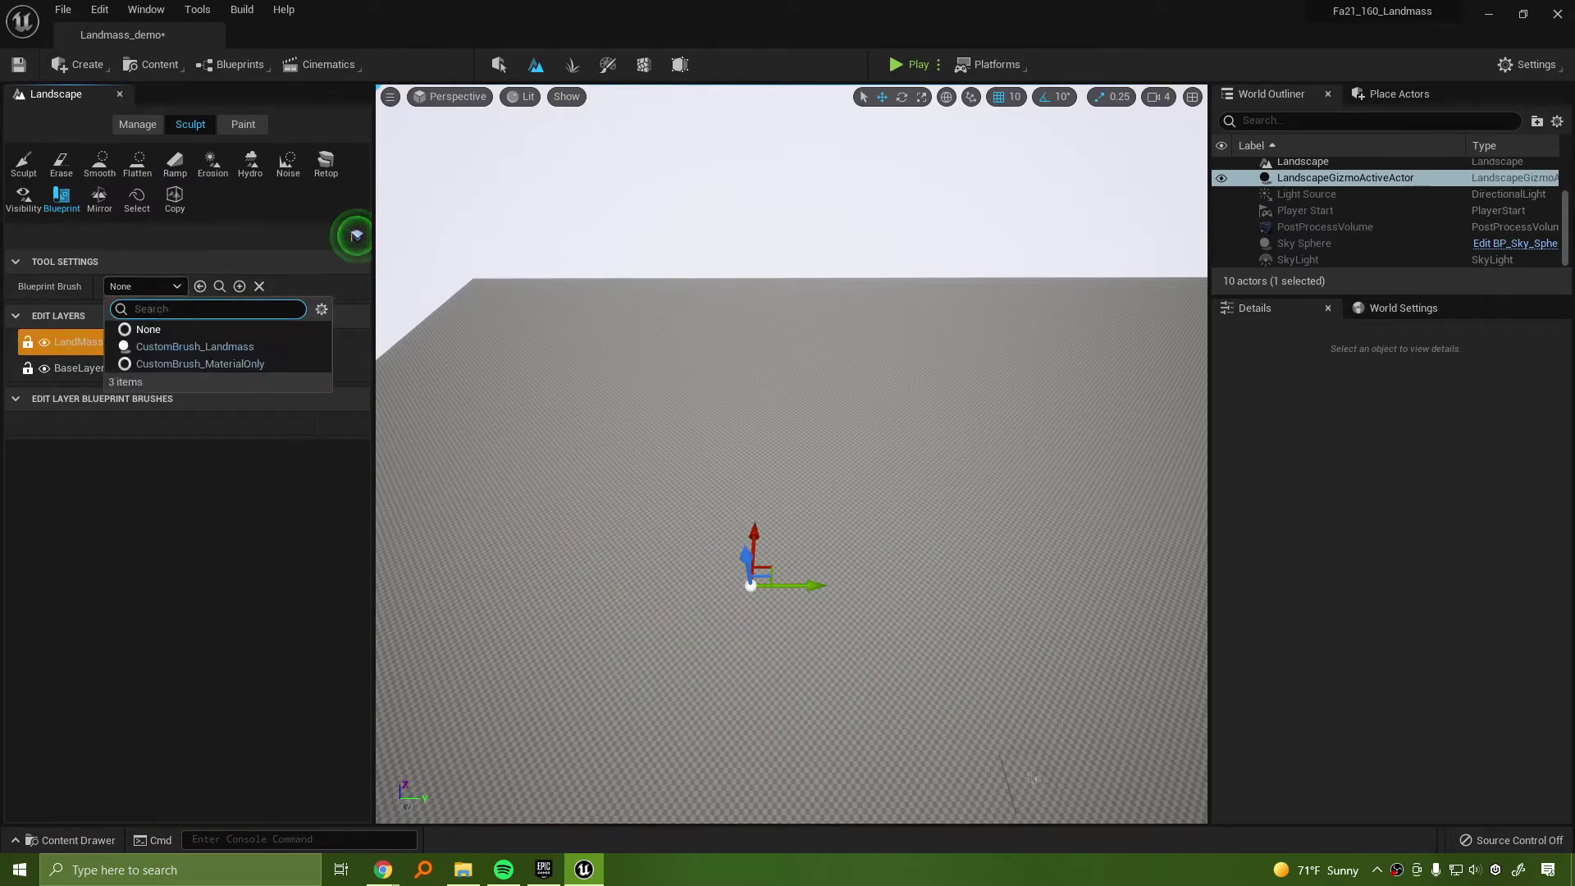
{"action": "left_click", "coordinate": [205, 347]}
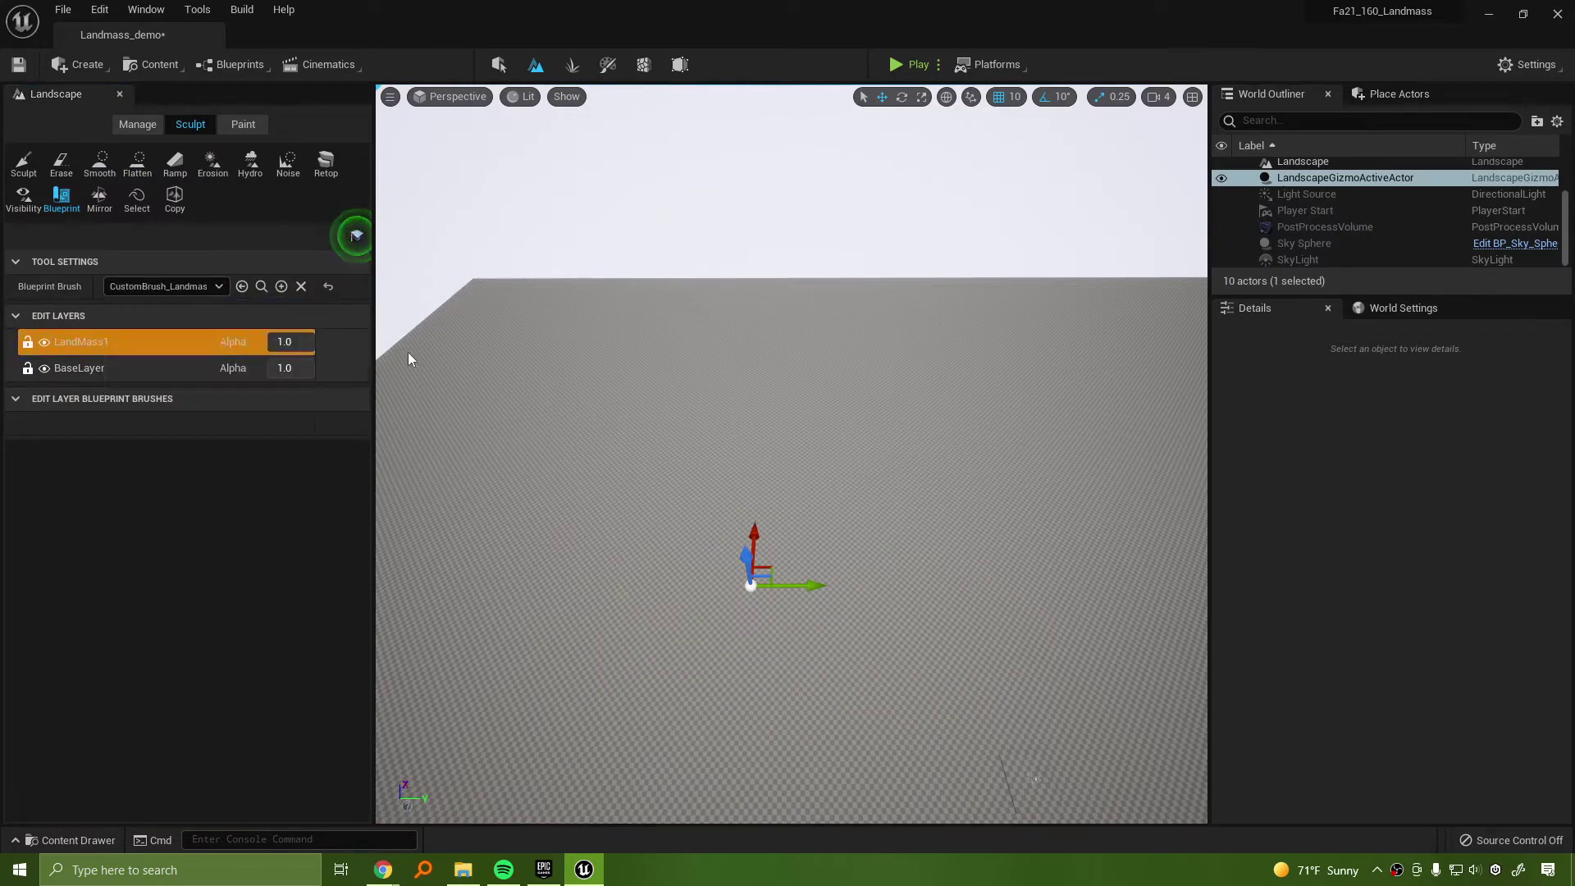
{"action": "mouse_move", "coordinate": [783, 380]}
{"action": "right_mouse_down"}
{"action": "mouse_move", "coordinate": [702, 379]}
{"action": "mouse_move", "coordinate": [784, 380]}
{"action": "right_mouse_up"}
{"action": "left_click", "coordinate": [701, 441]}
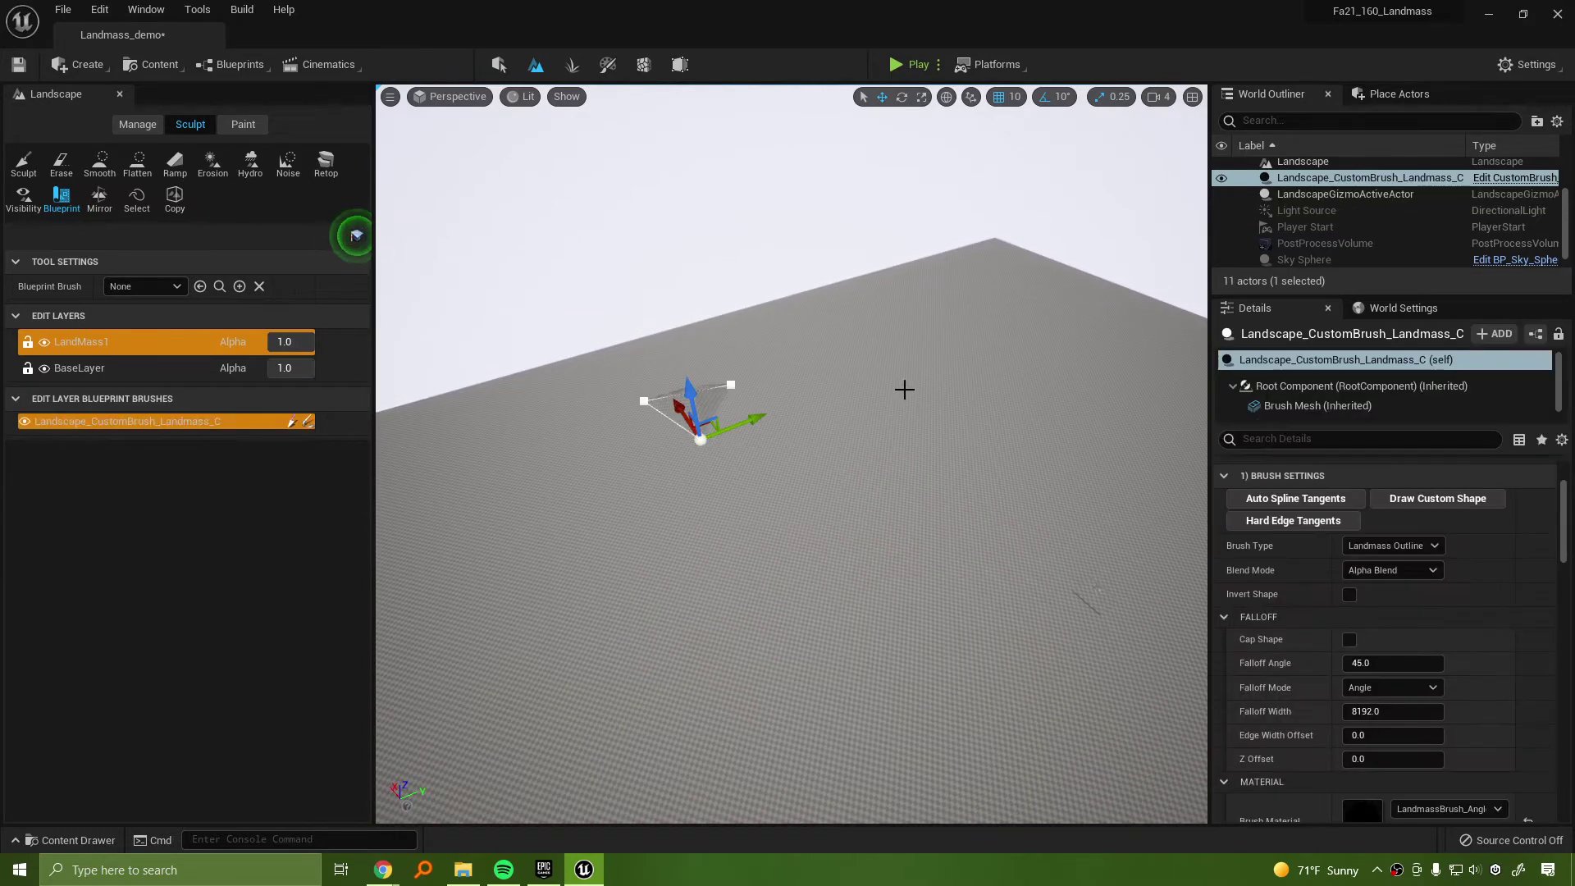
{"action": "mouse_move", "coordinate": [903, 386]}
{"action": "right_mouse_down"}
{"action": "mouse_move", "coordinate": [812, 387]}
{"action": "mouse_move", "coordinate": [833, 401]}
{"action": "right_mouse_up"}
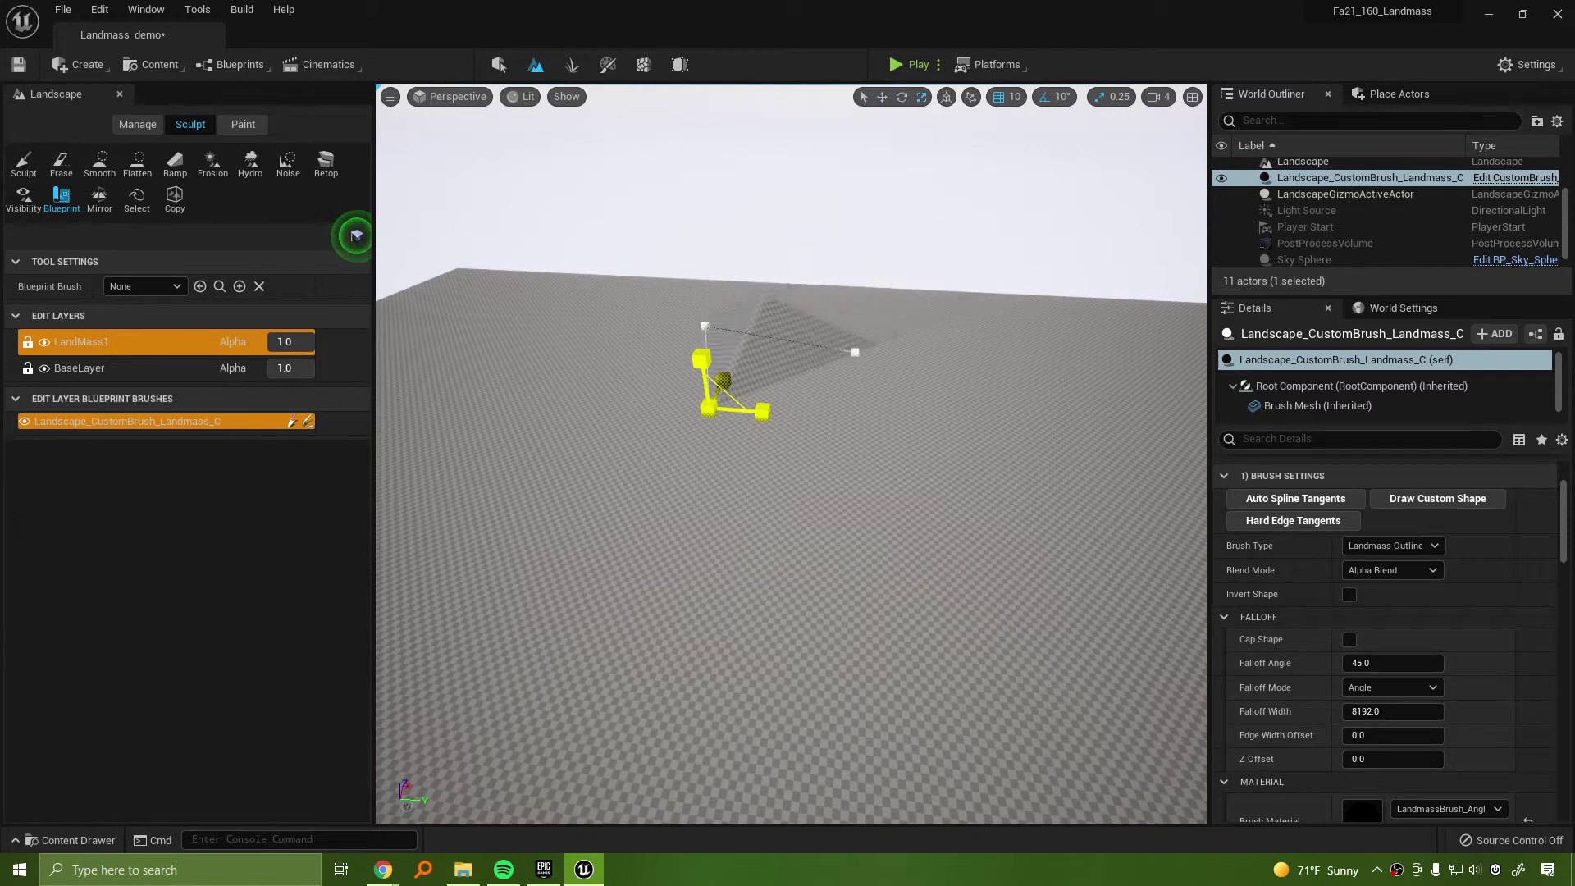
{"action": "key", "text": "w"}
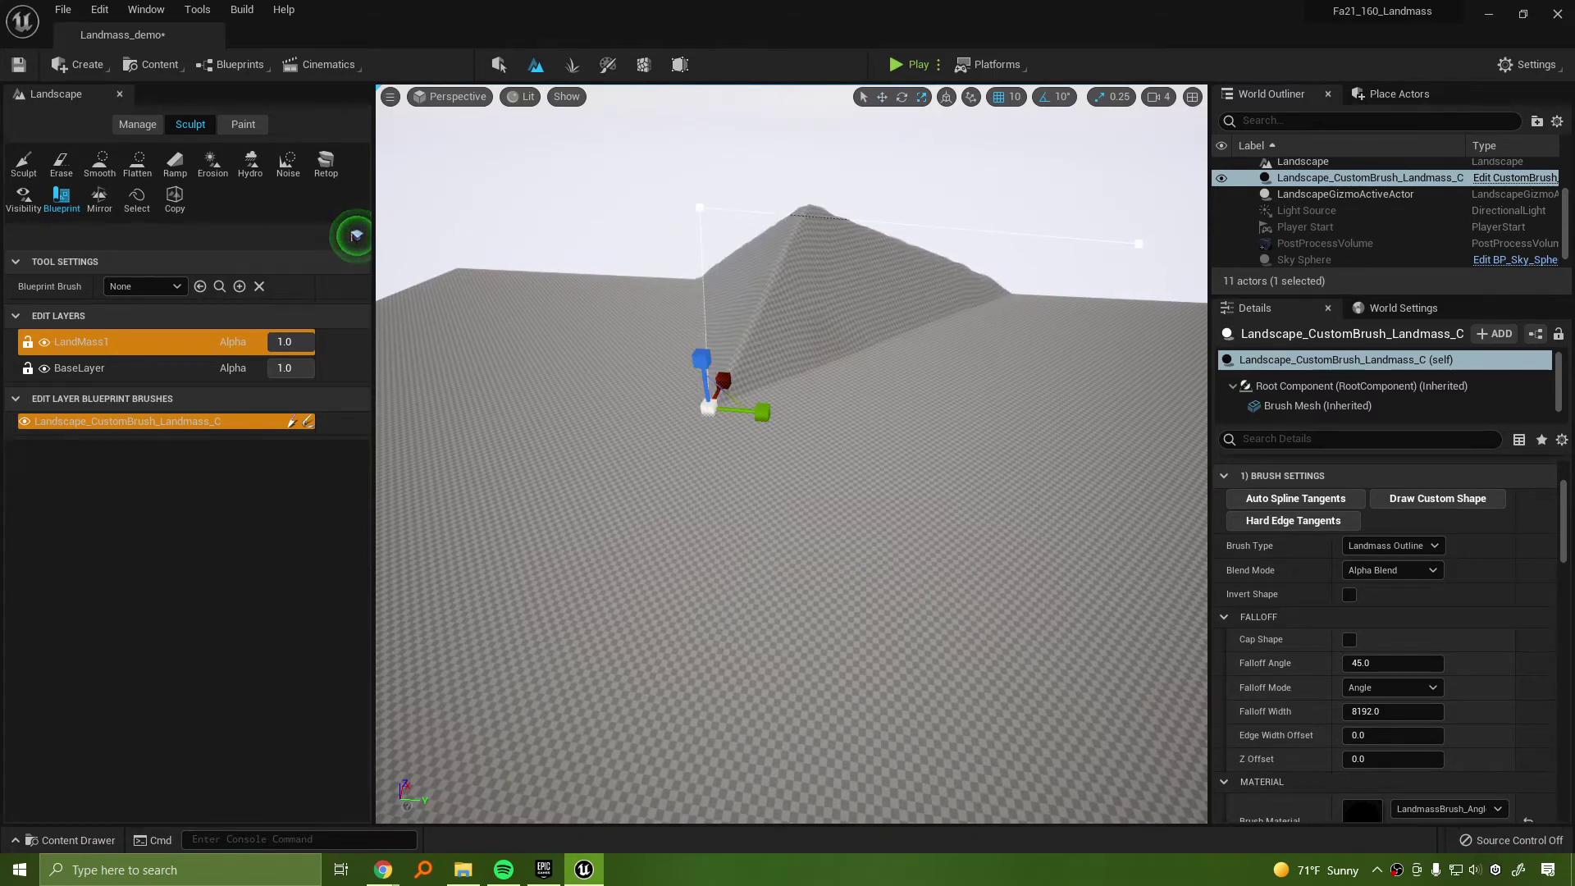
Rotate the new Landmass brush to about 40 degrees around its vertical axis and reposition it on the landscape
{"action": "right_click_drag", "start_coordinate": [648, 499], "coordinate": [749, 446]}
{"action": "left_click_drag", "start_coordinate": [699, 369], "coordinate": [655, 672]}
{"action": "right_click_drag", "start_coordinate": [766, 605], "coordinate": [869, 582]}
{"action": "key", "text": "e"}
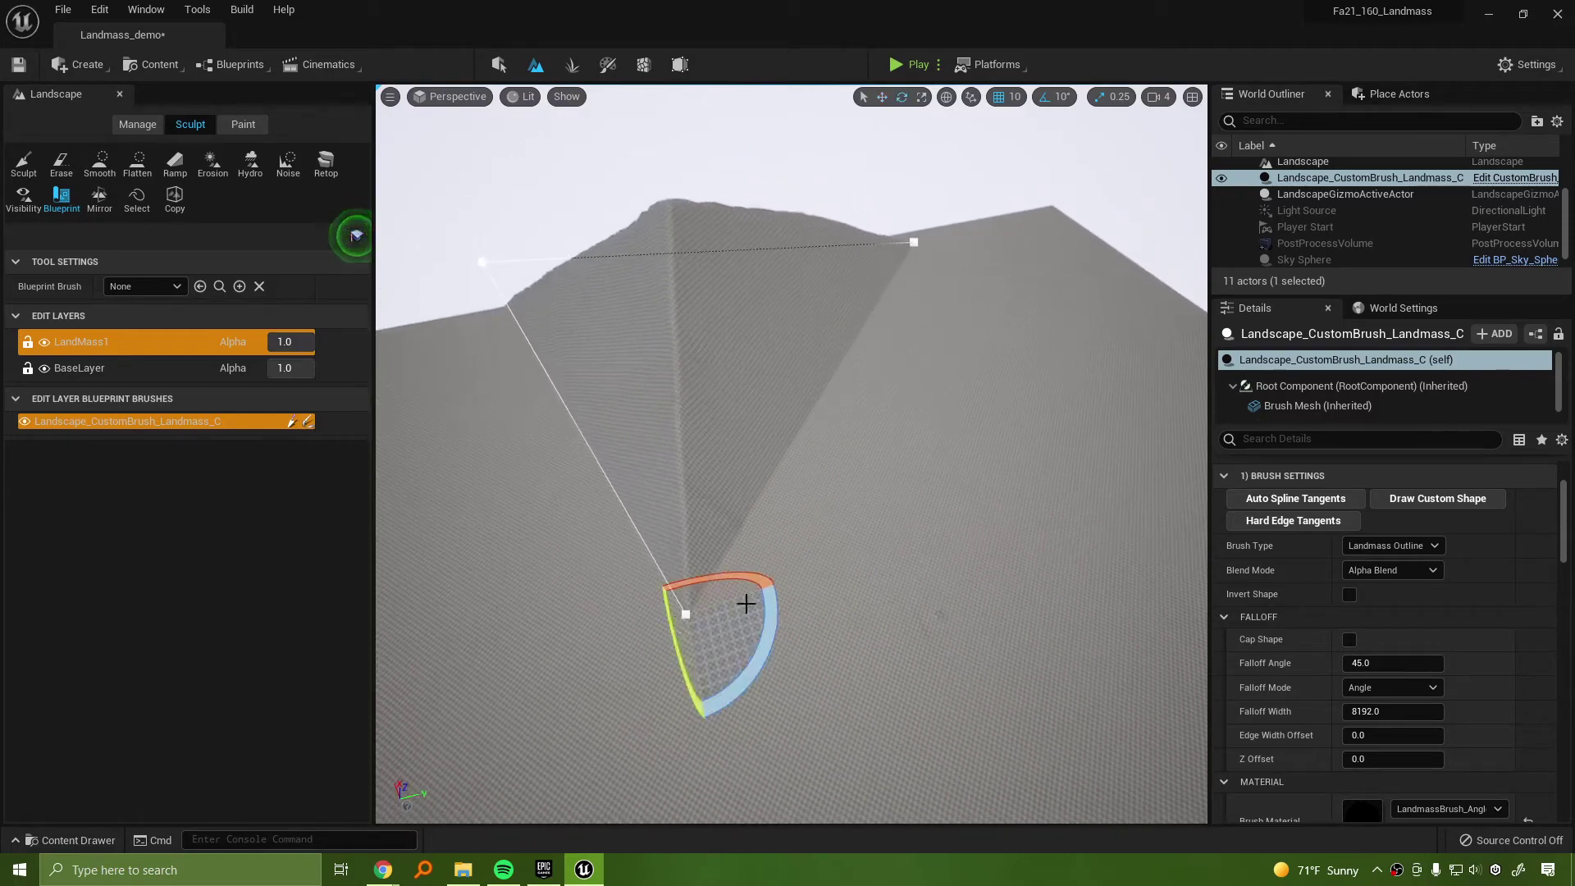
{"action": "left_click_drag", "start_coordinate": [746, 604], "coordinate": [728, 535]}
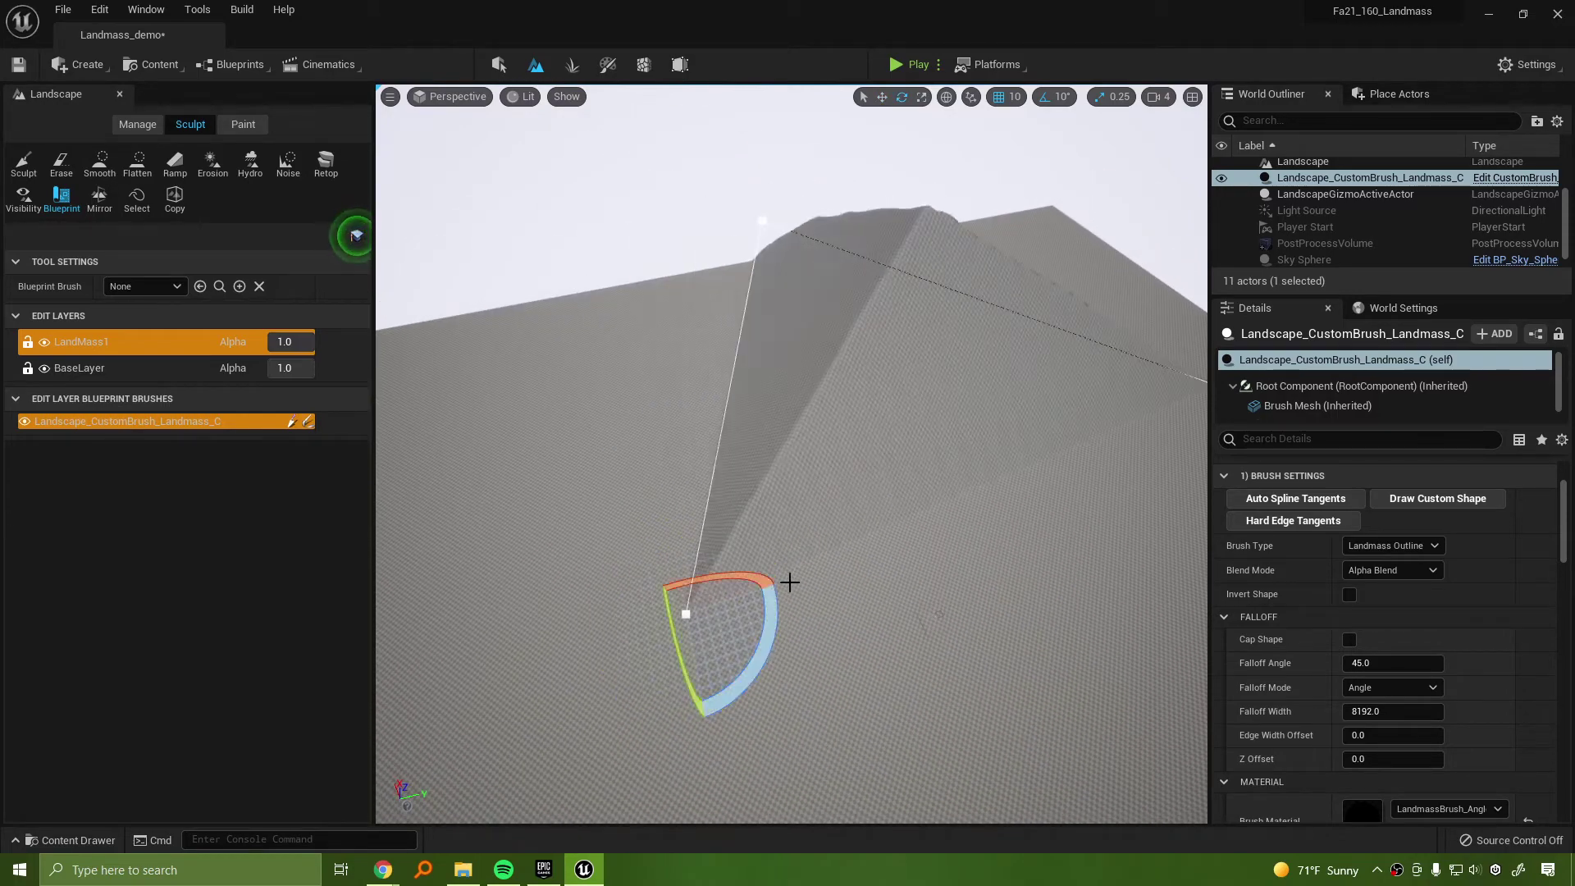
{"action": "key", "text": "w"}
{"action": "mouse_move", "coordinate": [686, 613]}
{"action": "left_mouse_down"}
{"action": "mouse_move", "coordinate": [750, 584]}
{"action": "mouse_move", "coordinate": [583, 565]}
{"action": "mouse_move", "coordinate": [659, 530]}
{"action": "mouse_move", "coordinate": [617, 572]}
{"action": "mouse_move", "coordinate": [648, 587]}
{"action": "left_mouse_up"}
{"action": "key", "text": "w"}
{"action": "key", "text": "d"}
{"action": "mouse_move", "coordinate": [648, 588]}
{"action": "right_mouse_down"}
{"action": "mouse_move", "coordinate": [410, 574]}
{"action": "mouse_move", "coordinate": [574, 533]}
{"action": "mouse_move", "coordinate": [1193, 462]}
{"action": "right_mouse_up"}
{"action": "key", "text": "w"}
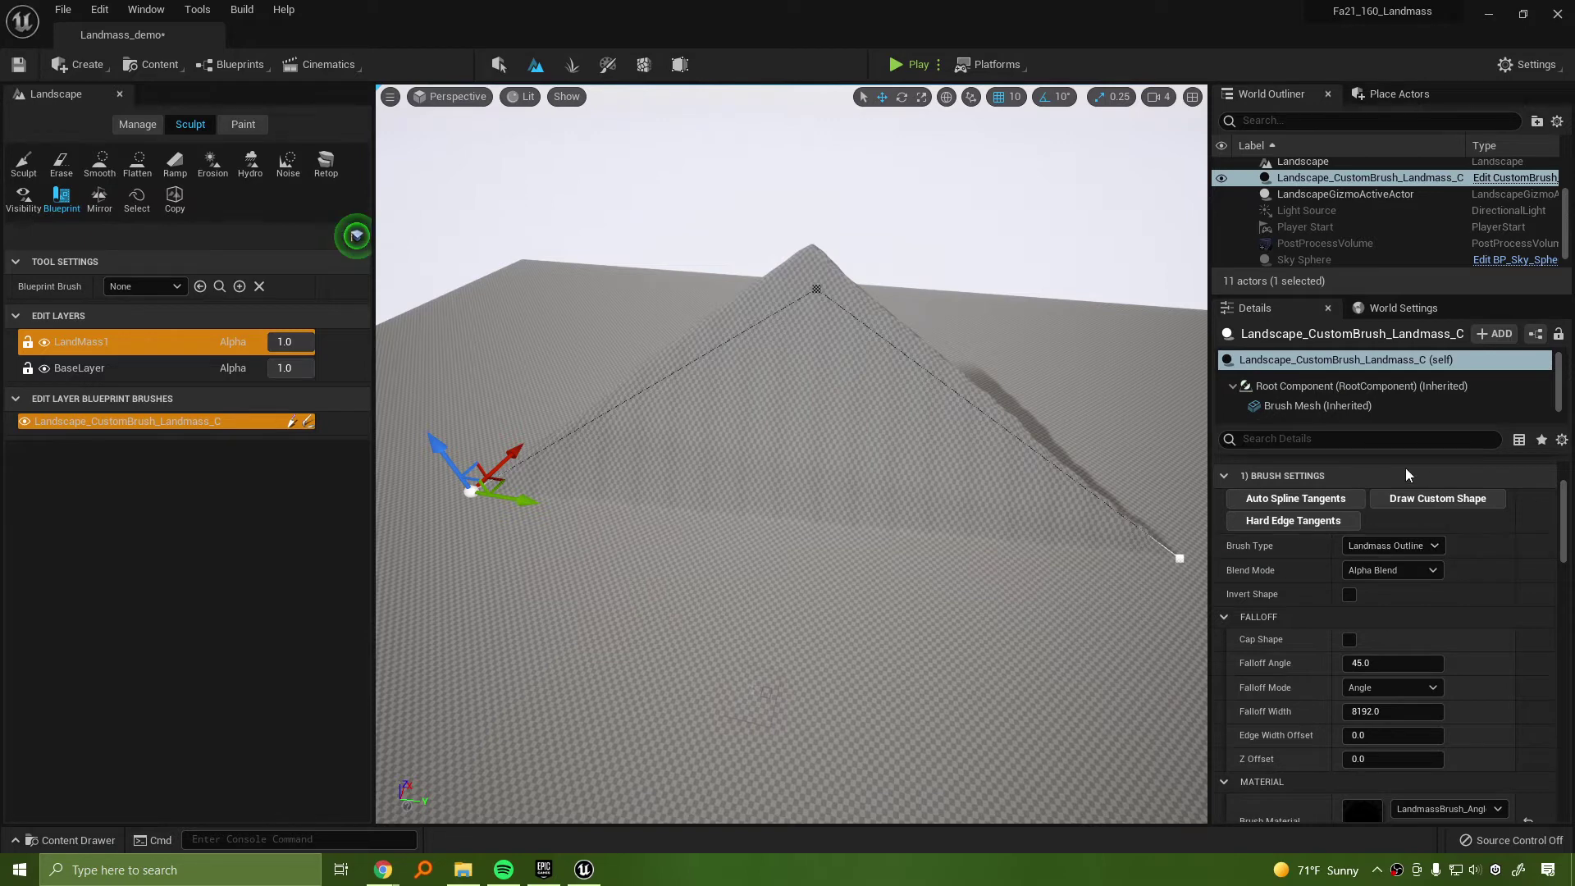
Raise Curl 1 Strength in the brush's Curl Noise effects to about 0.94 and inspect the eroded slopes
{"action": "left_click_drag", "start_coordinate": [1560, 517], "coordinate": [1563, 492]}
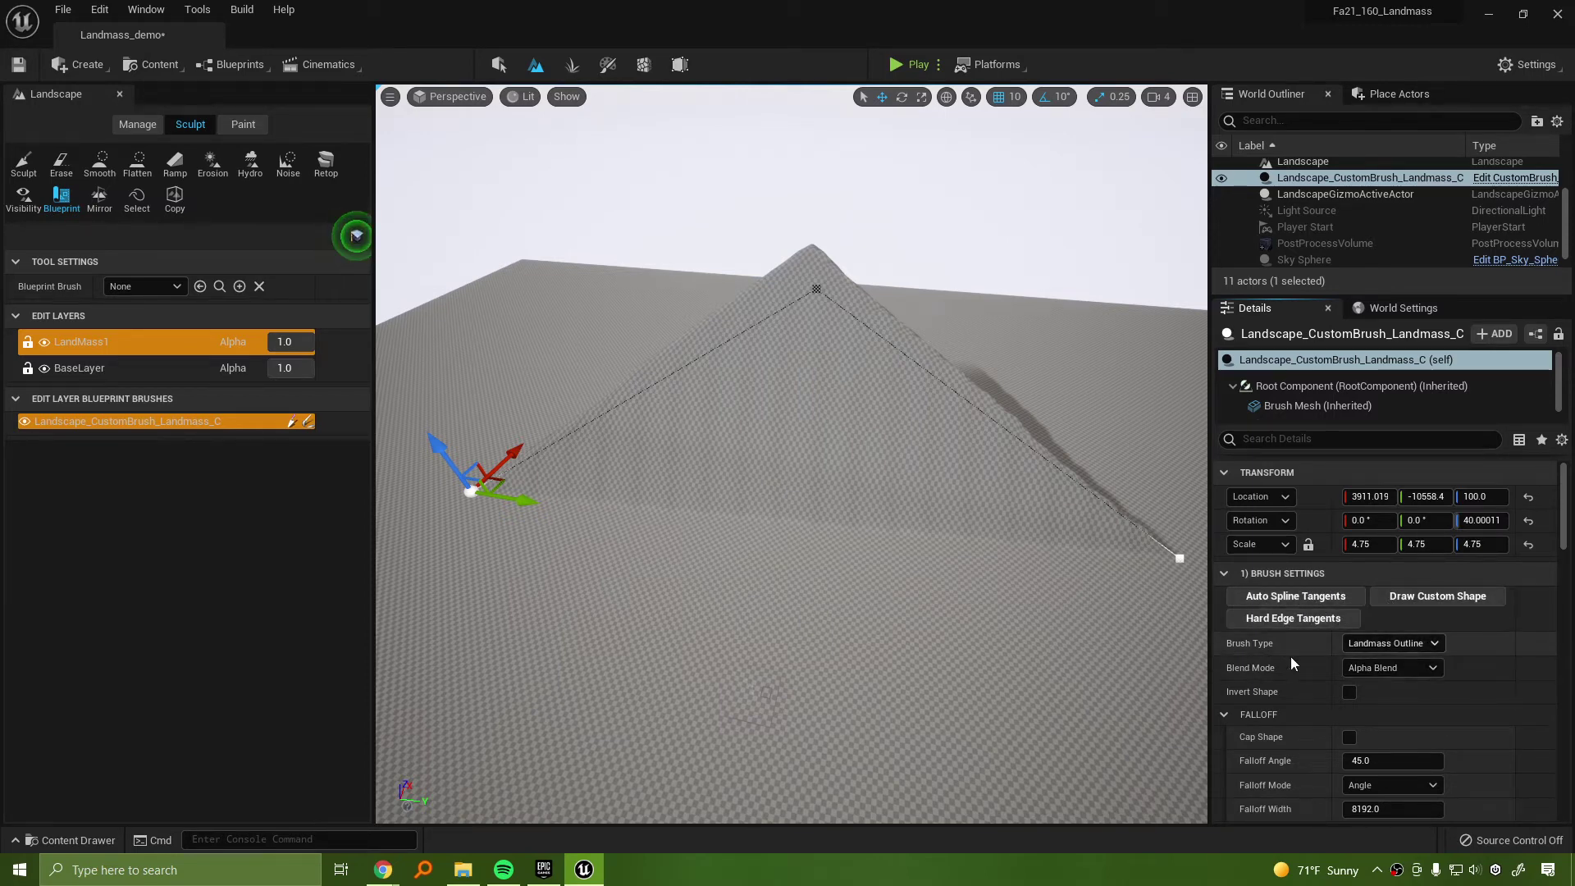
{"action": "left_click", "coordinate": [1434, 644]}
{"action": "left_click", "coordinate": [1436, 648]}
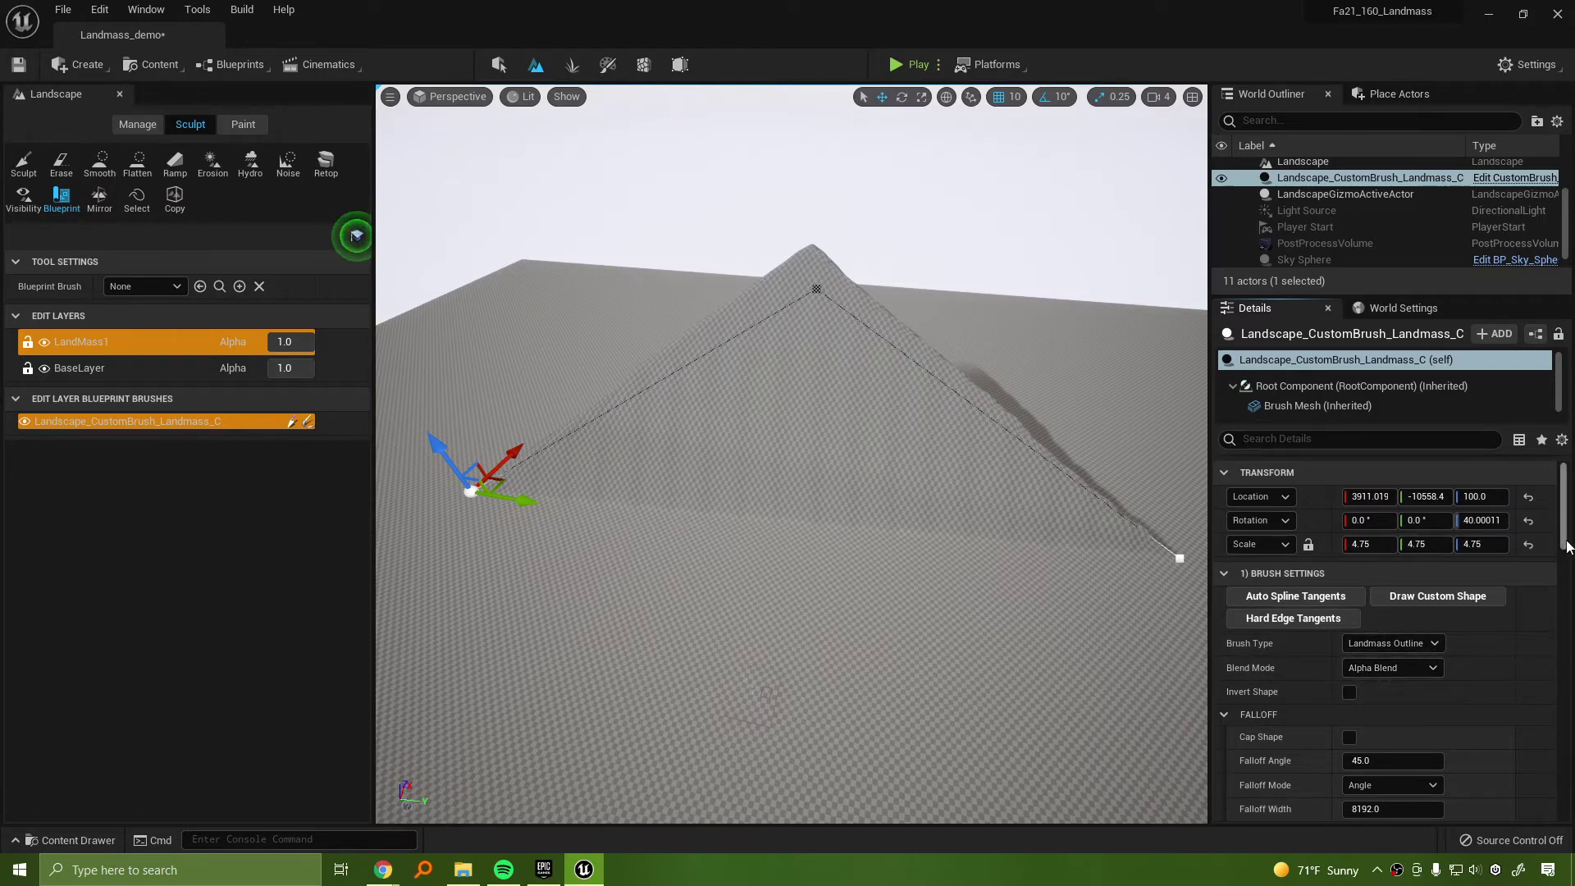
{"action": "left_click_drag", "start_coordinate": [1566, 547], "coordinate": [1565, 679]}
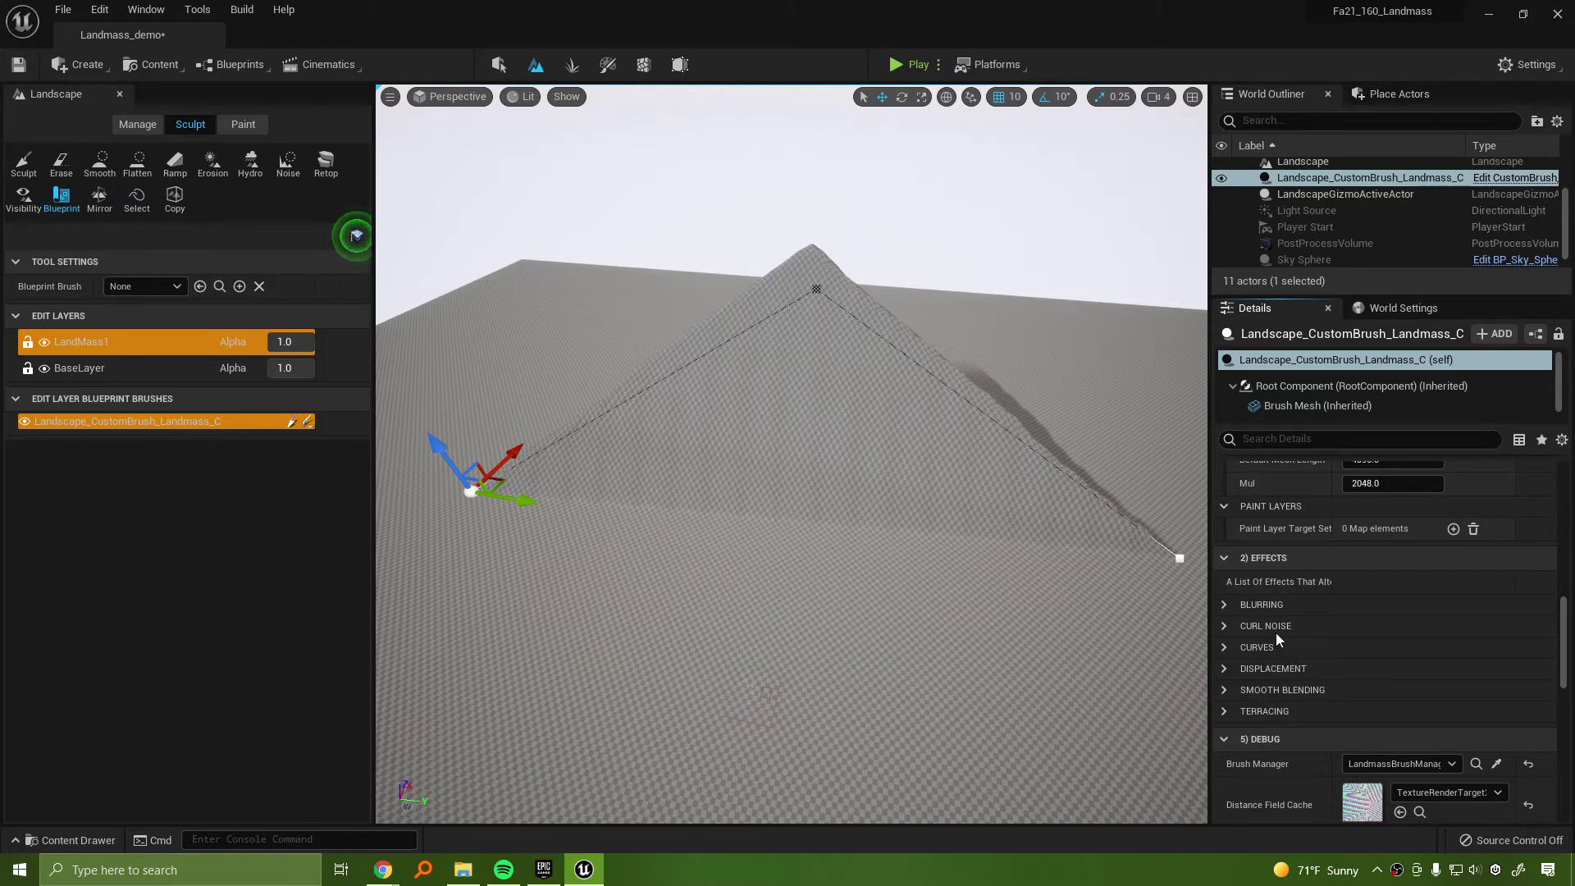
{"action": "left_click", "coordinate": [1224, 627]}
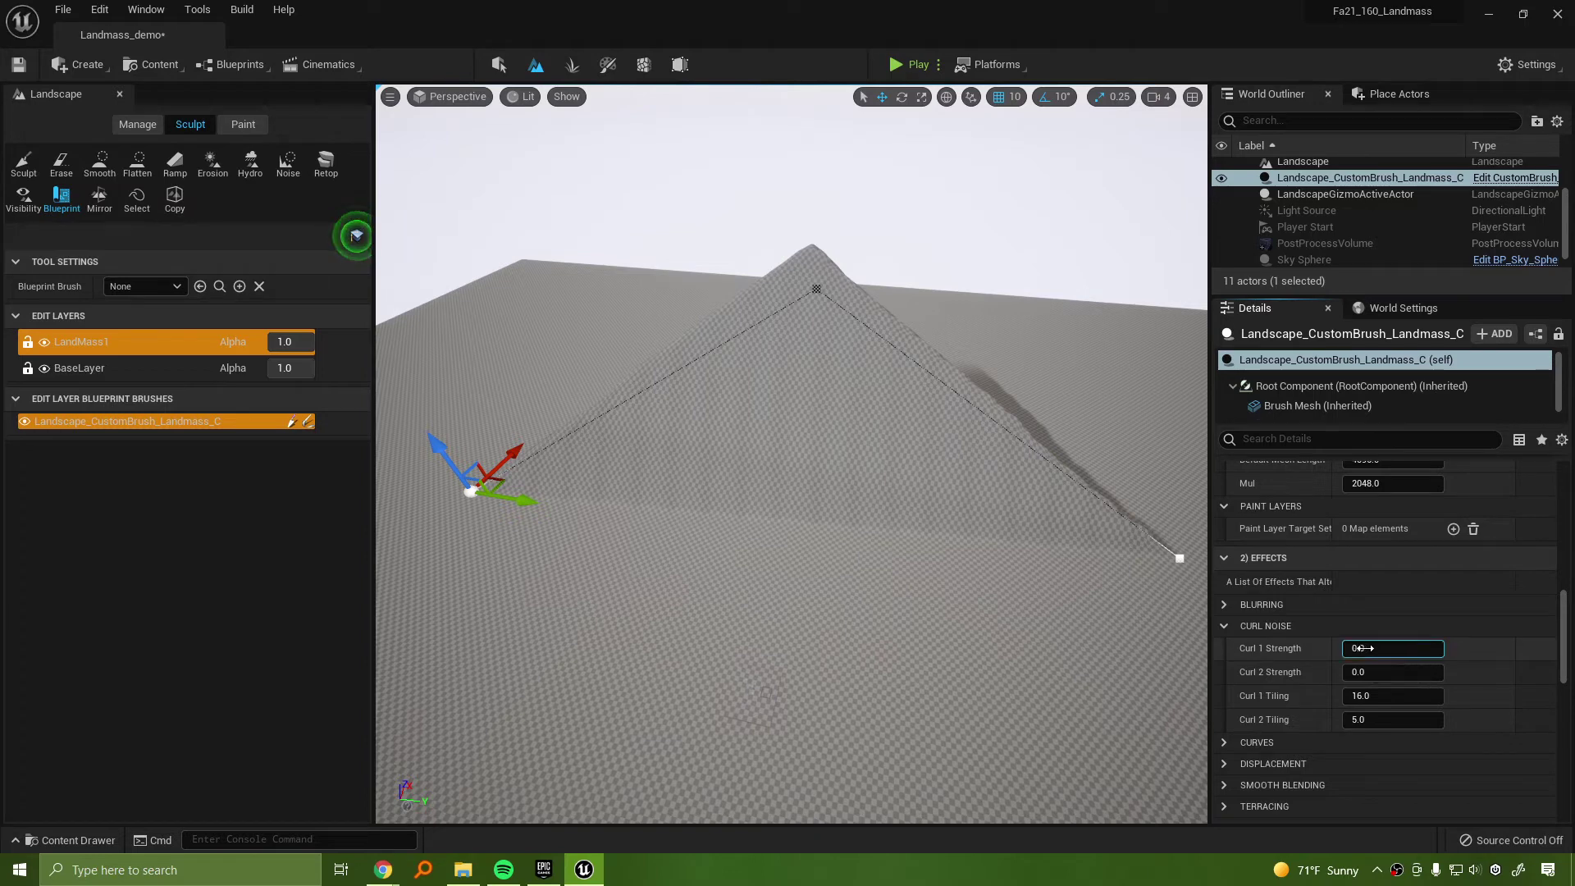
{"action": "left_click_drag", "start_coordinate": [1361, 648], "coordinate": [1450, 648]}
{"action": "right_click_drag", "start_coordinate": [850, 451], "coordinate": [903, 534]}
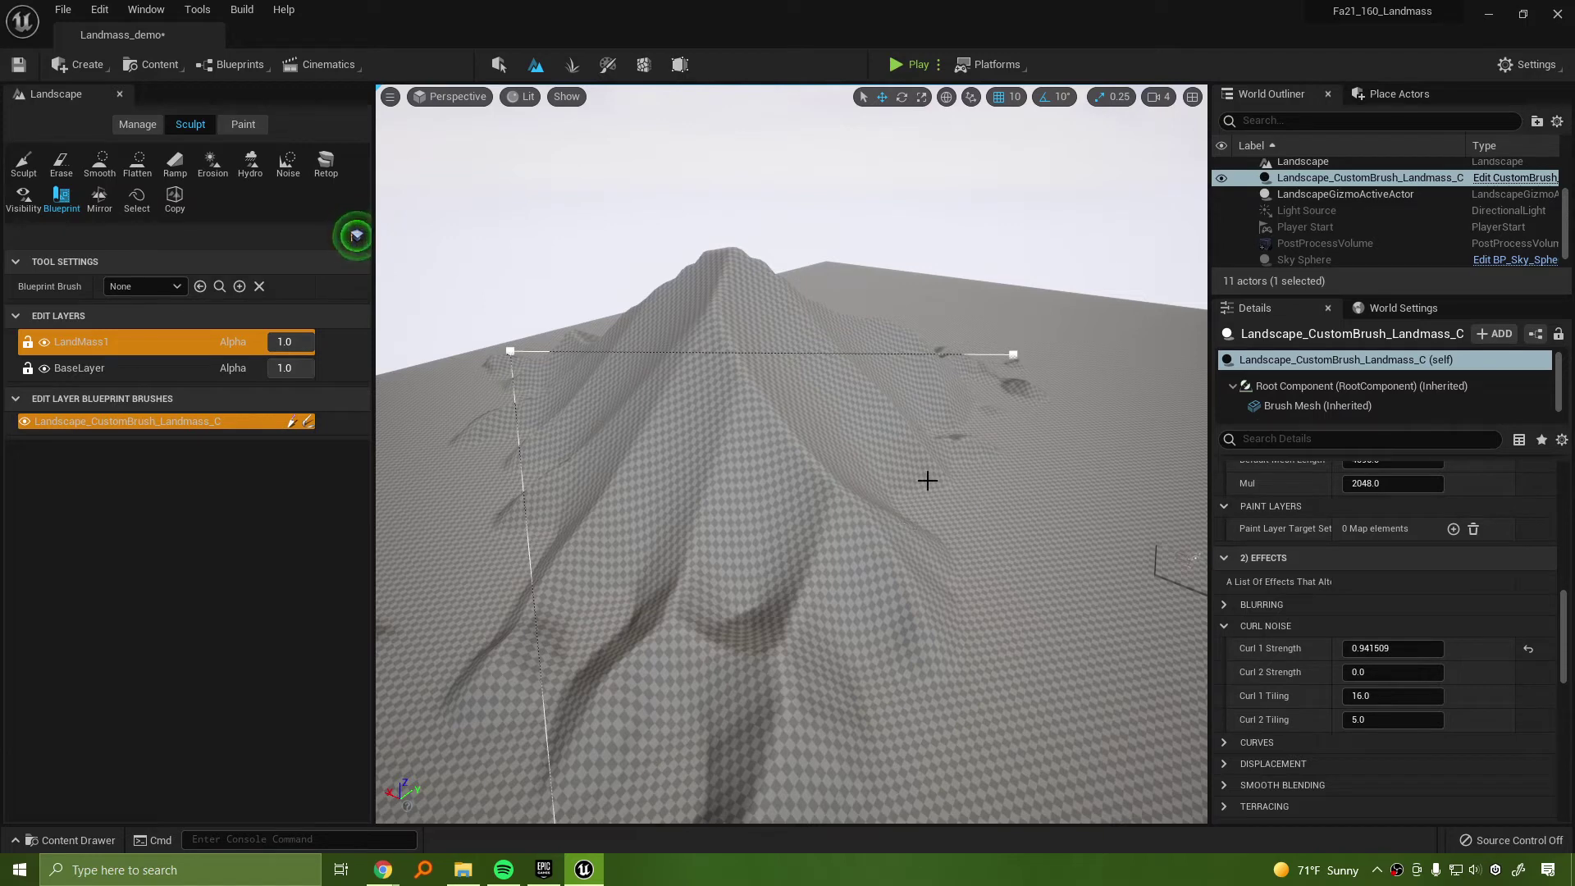
{"action": "left_click_drag", "start_coordinate": [1567, 641], "coordinate": [1568, 703]}
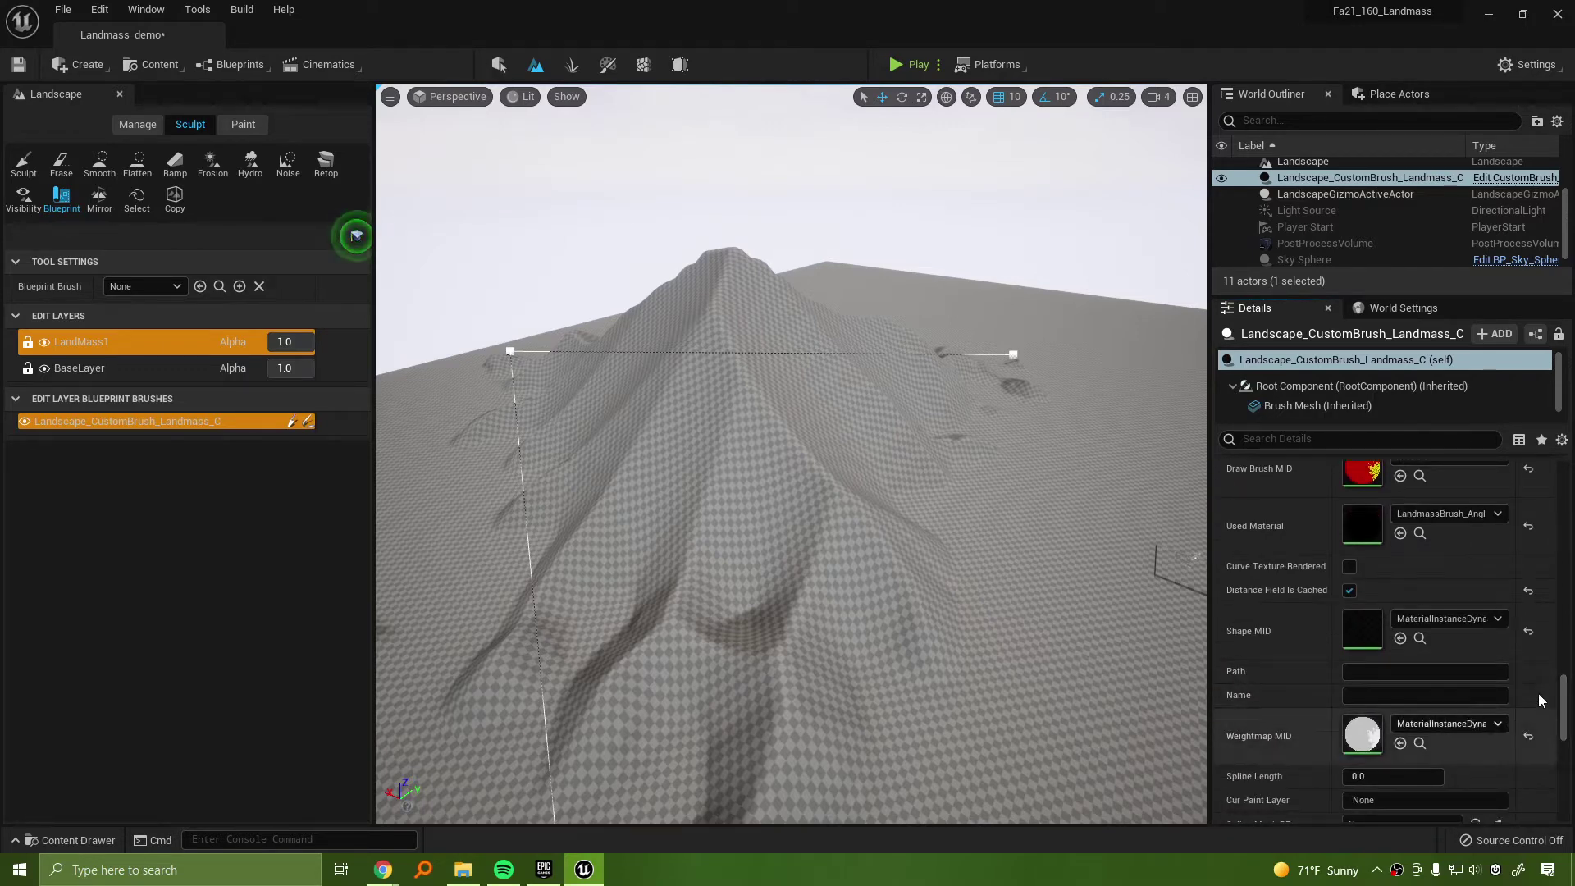
{"action": "mouse_move", "coordinate": [1567, 699]}
{"action": "left_mouse_down"}
{"action": "mouse_move", "coordinate": [1567, 743]}
{"action": "mouse_move", "coordinate": [1534, 617]}
{"action": "left_mouse_up"}
{"action": "right_click_drag", "start_coordinate": [1009, 545], "coordinate": [890, 539]}
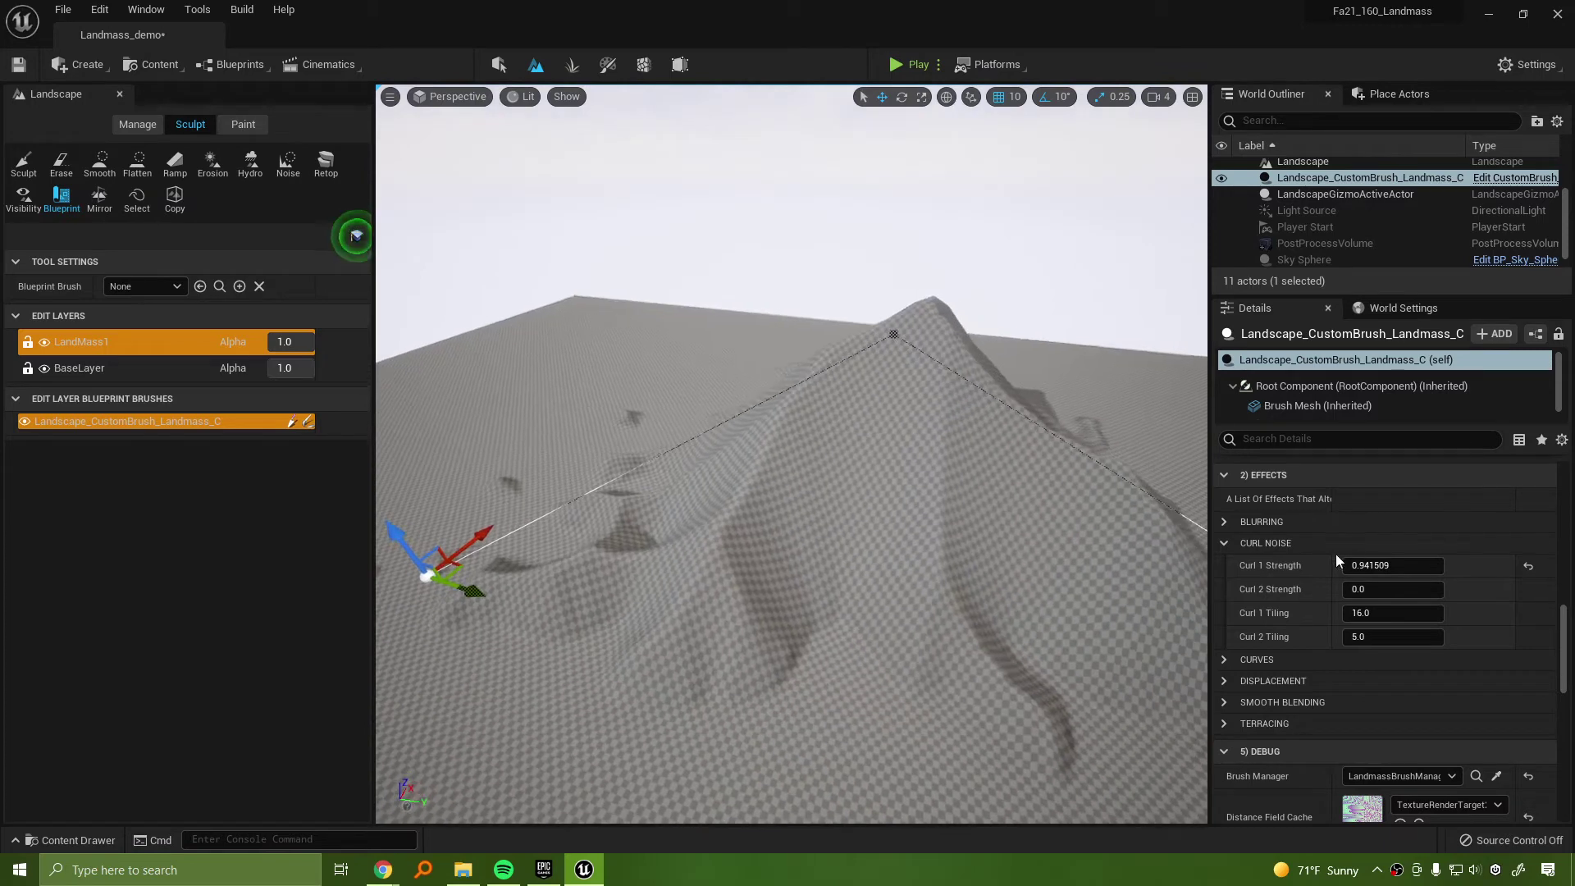
Try a Curl 1 Strength of about 0.9 on the brush and settle on 0.5
{"action": "mouse_move", "coordinate": [1393, 566]}
{"action": "left_mouse_down"}
{"action": "mouse_move", "coordinate": [1304, 566]}
{"action": "mouse_move", "coordinate": [1389, 565]}
{"action": "left_mouse_up"}
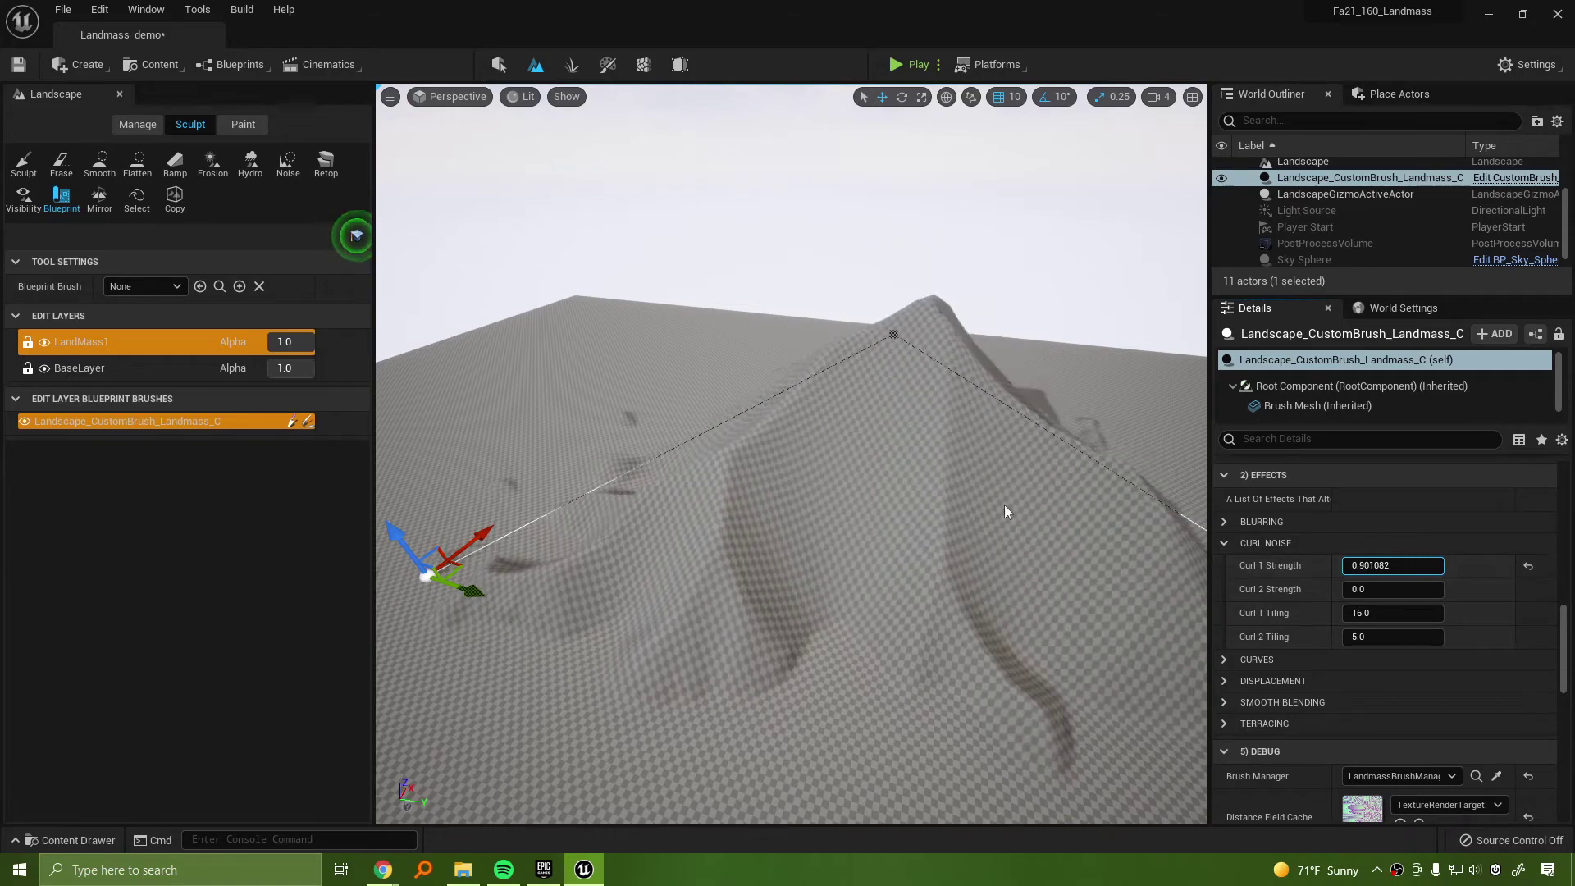
{"action": "mouse_move", "coordinate": [995, 489]}
{"action": "right_mouse_down"}
{"action": "mouse_move", "coordinate": [1026, 588]}
{"action": "mouse_move", "coordinate": [1017, 533]}
{"action": "mouse_move", "coordinate": [997, 517]}
{"action": "right_mouse_up"}
{"action": "key", "text": "s"}
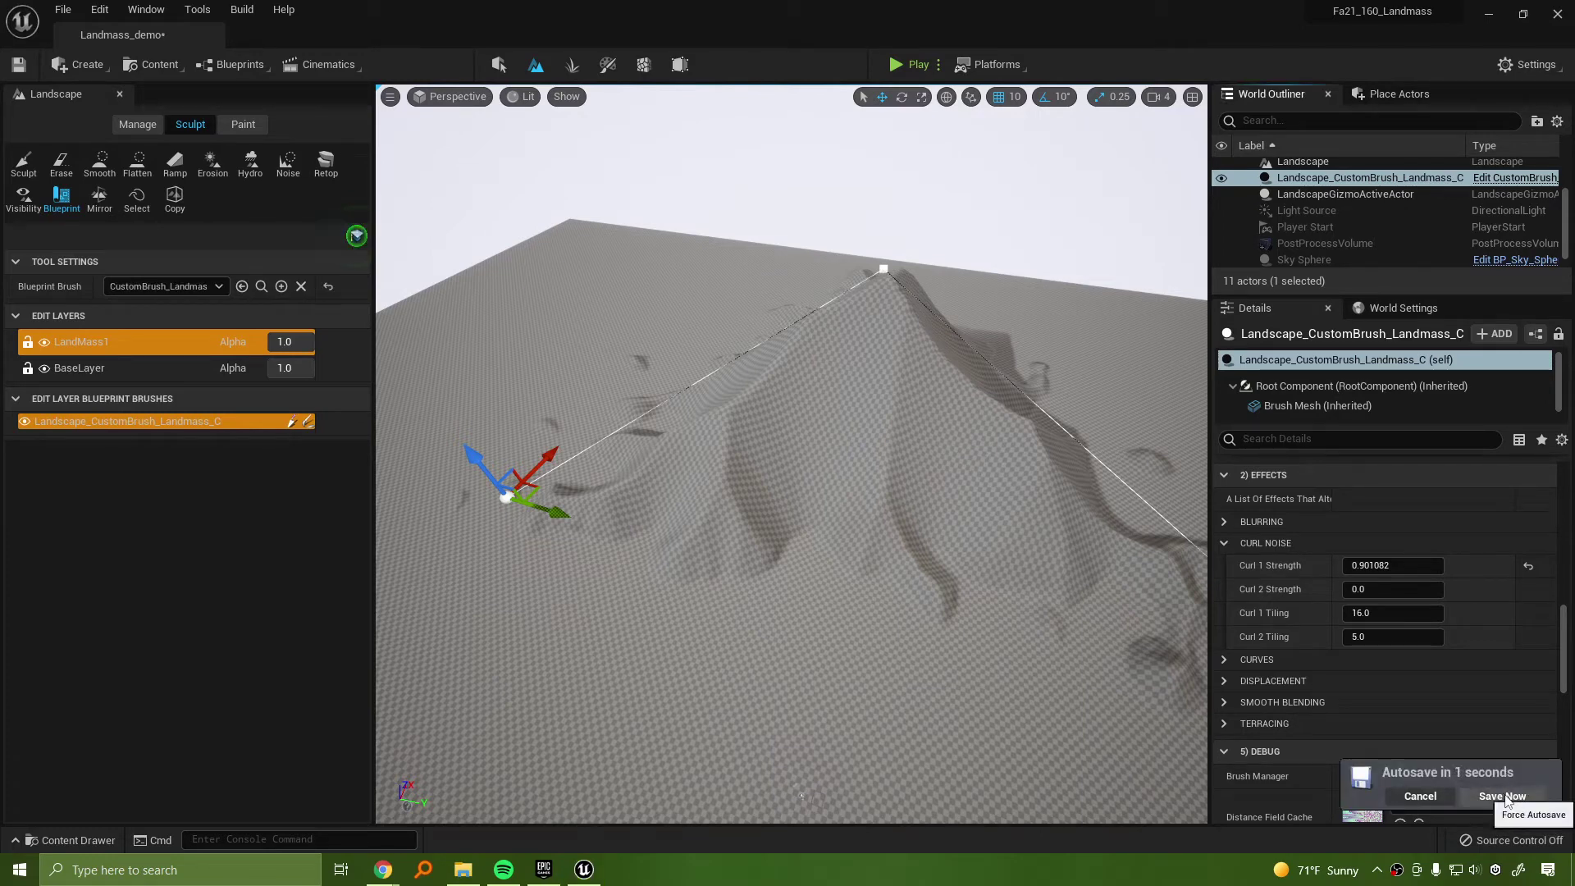
{"action": "left_click_drag", "start_coordinate": [1147, 566], "coordinate": [1184, 567], "text": "alt"}
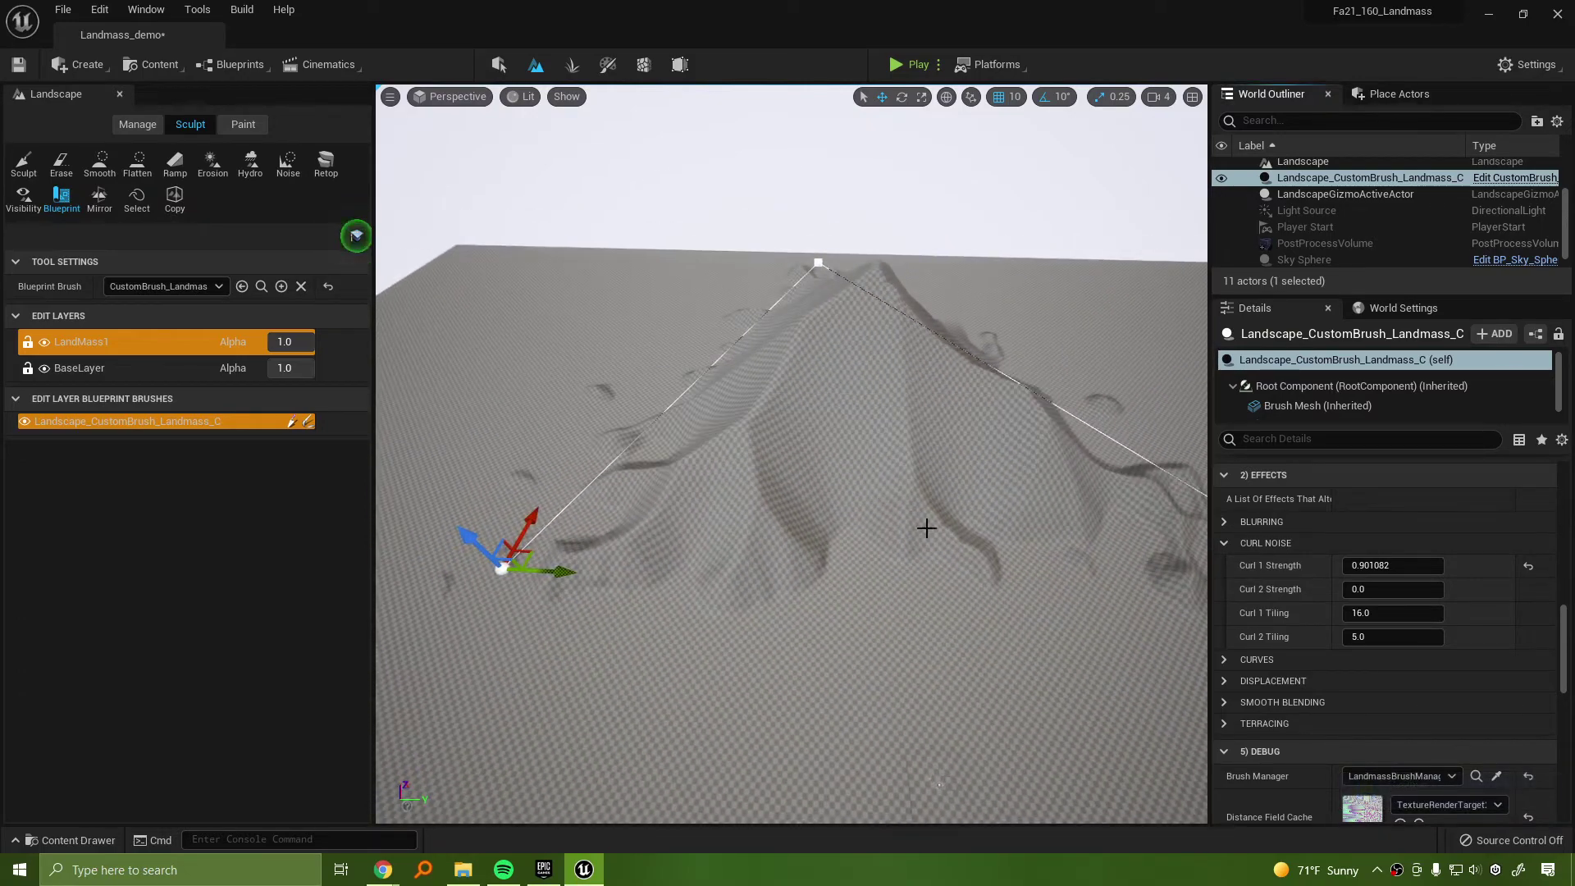
{"action": "left_click", "coordinate": [1389, 566]}
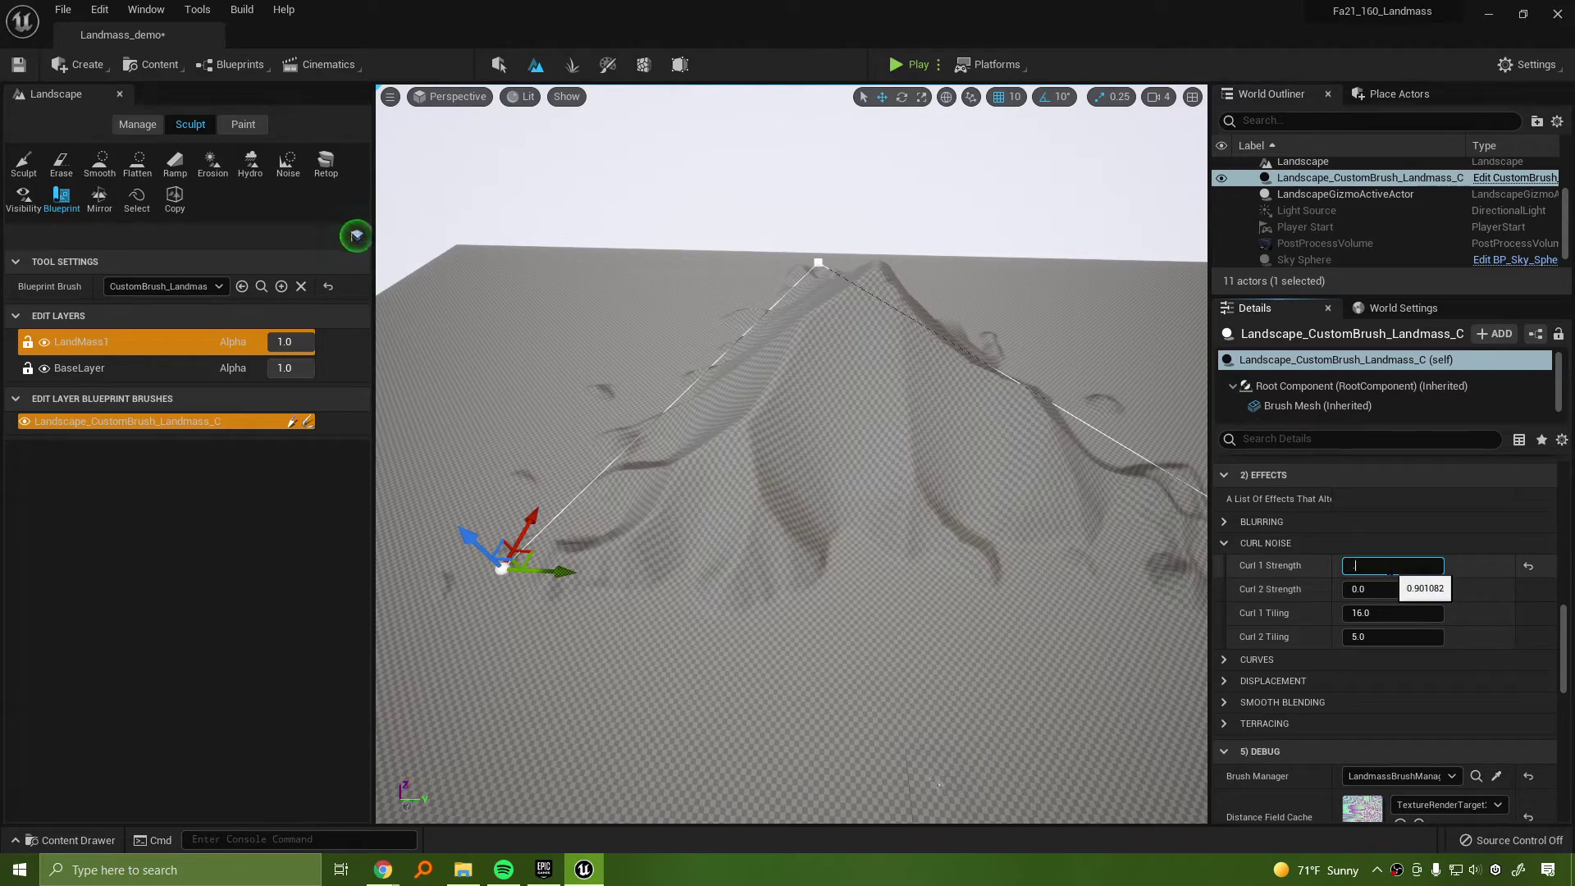
{"action": "key", "text": "Return"}
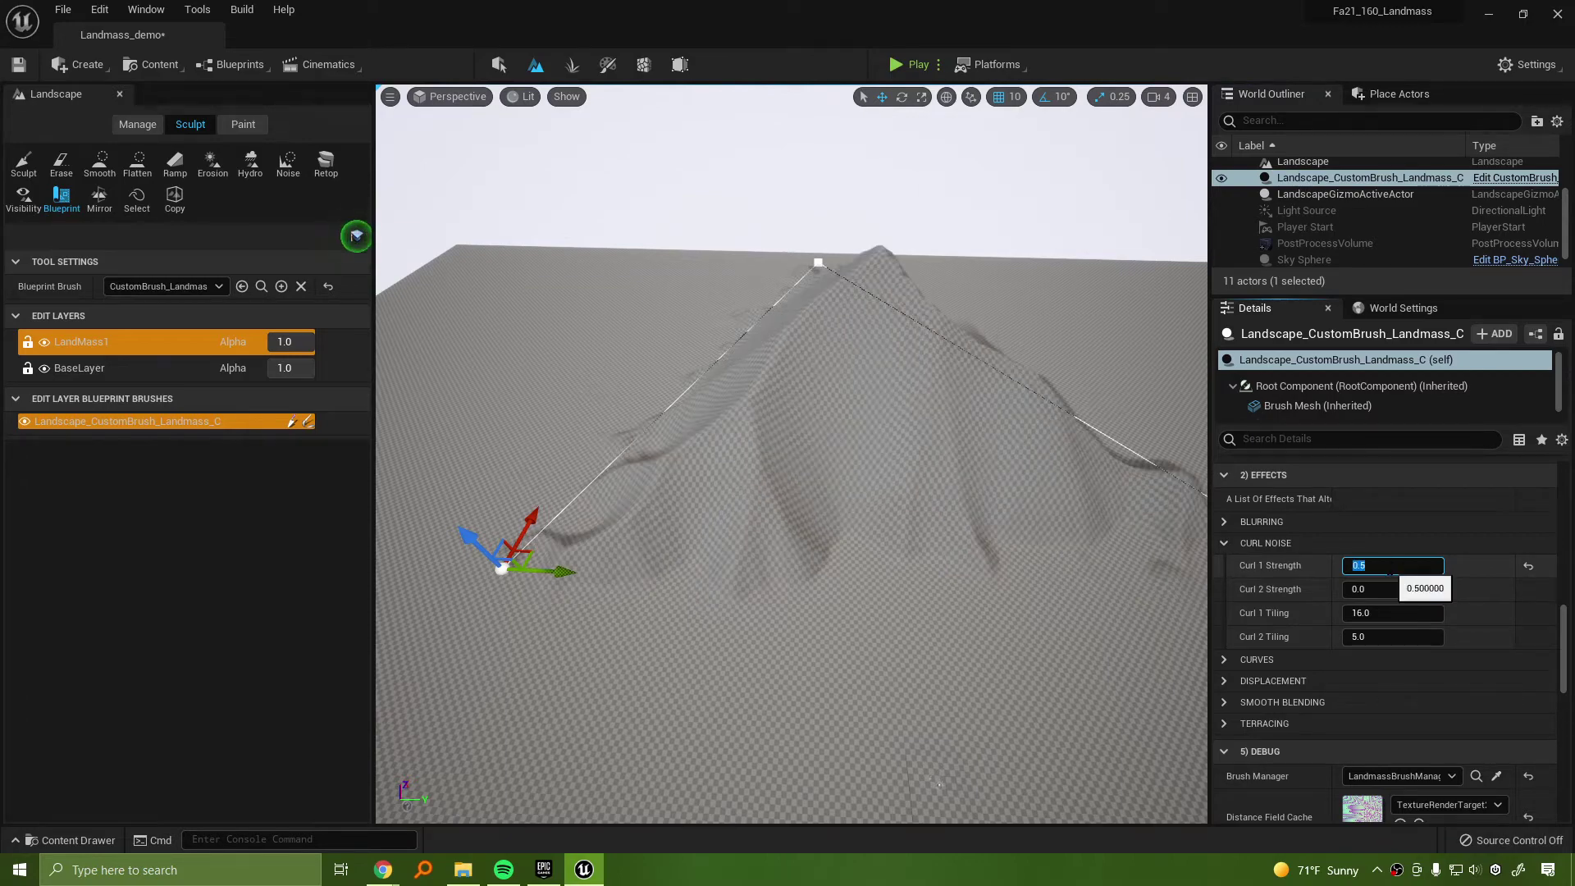
{"action": "right_click_drag", "start_coordinate": [995, 461], "coordinate": [853, 468]}
{"action": "scroll", "coordinate": [671, 605], "scroll_direction": "down", "scroll_amount": 5}
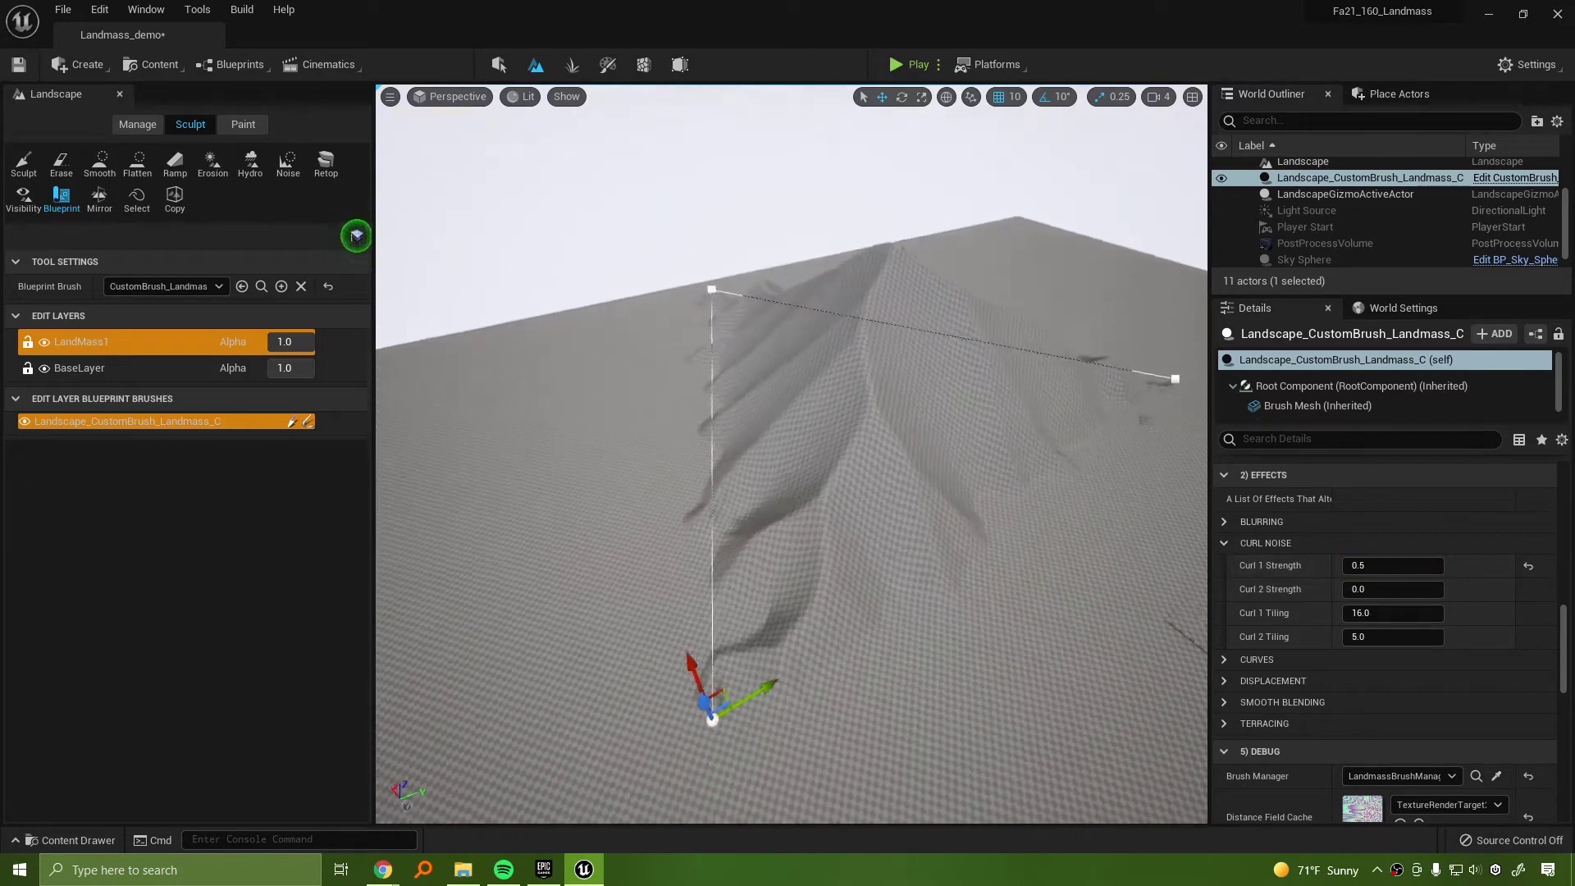
{"action": "mouse_move", "coordinate": [704, 607]}
{"action": "left_mouse_down"}
{"action": "mouse_move", "coordinate": [672, 603]}
{"action": "mouse_move", "coordinate": [874, 529]}
{"action": "mouse_move", "coordinate": [605, 608]}
{"action": "mouse_move", "coordinate": [447, 676]}
{"action": "mouse_move", "coordinate": [878, 518]}
{"action": "mouse_move", "coordinate": [613, 607]}
{"action": "mouse_move", "coordinate": [845, 521]}
{"action": "mouse_move", "coordinate": [797, 536]}
{"action": "left_mouse_up"}
{"action": "right_click_drag", "start_coordinate": [772, 292], "coordinate": [870, 321]}
{"action": "left_click_drag", "start_coordinate": [737, 288], "coordinate": [732, 274], "text": "alt"}
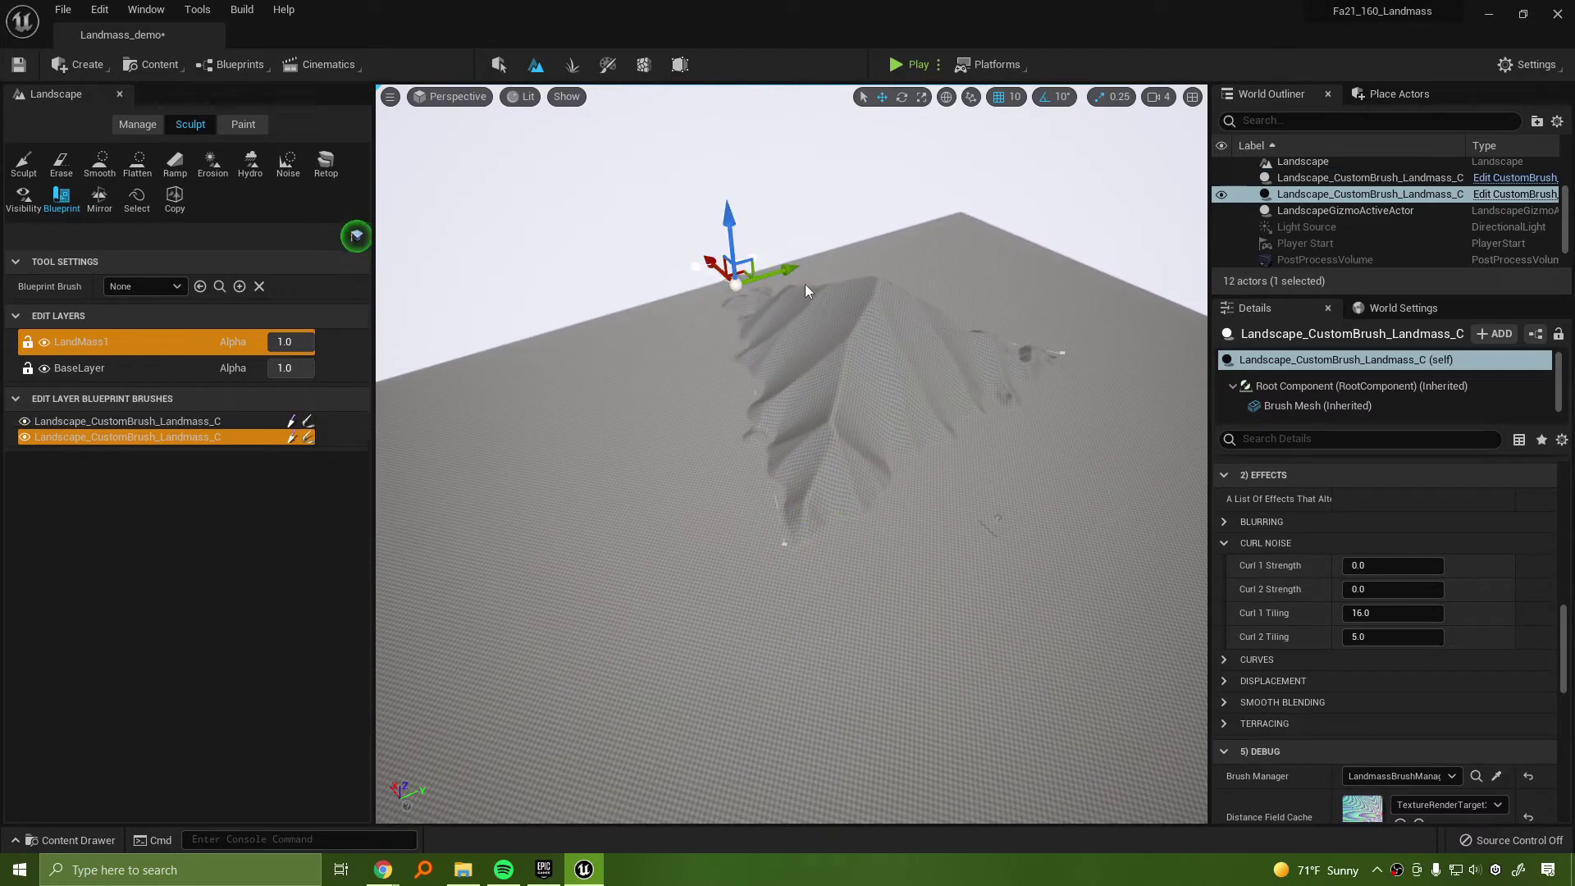
{"action": "mouse_move", "coordinate": [790, 270]}
{"action": "right_mouse_down"}
{"action": "mouse_move", "coordinate": [861, 272]}
{"action": "mouse_move", "coordinate": [871, 242]}
{"action": "mouse_move", "coordinate": [775, 279]}
{"action": "mouse_move", "coordinate": [833, 365]}
{"action": "right_mouse_up"}
{"action": "key", "text": "ctrl+z"}
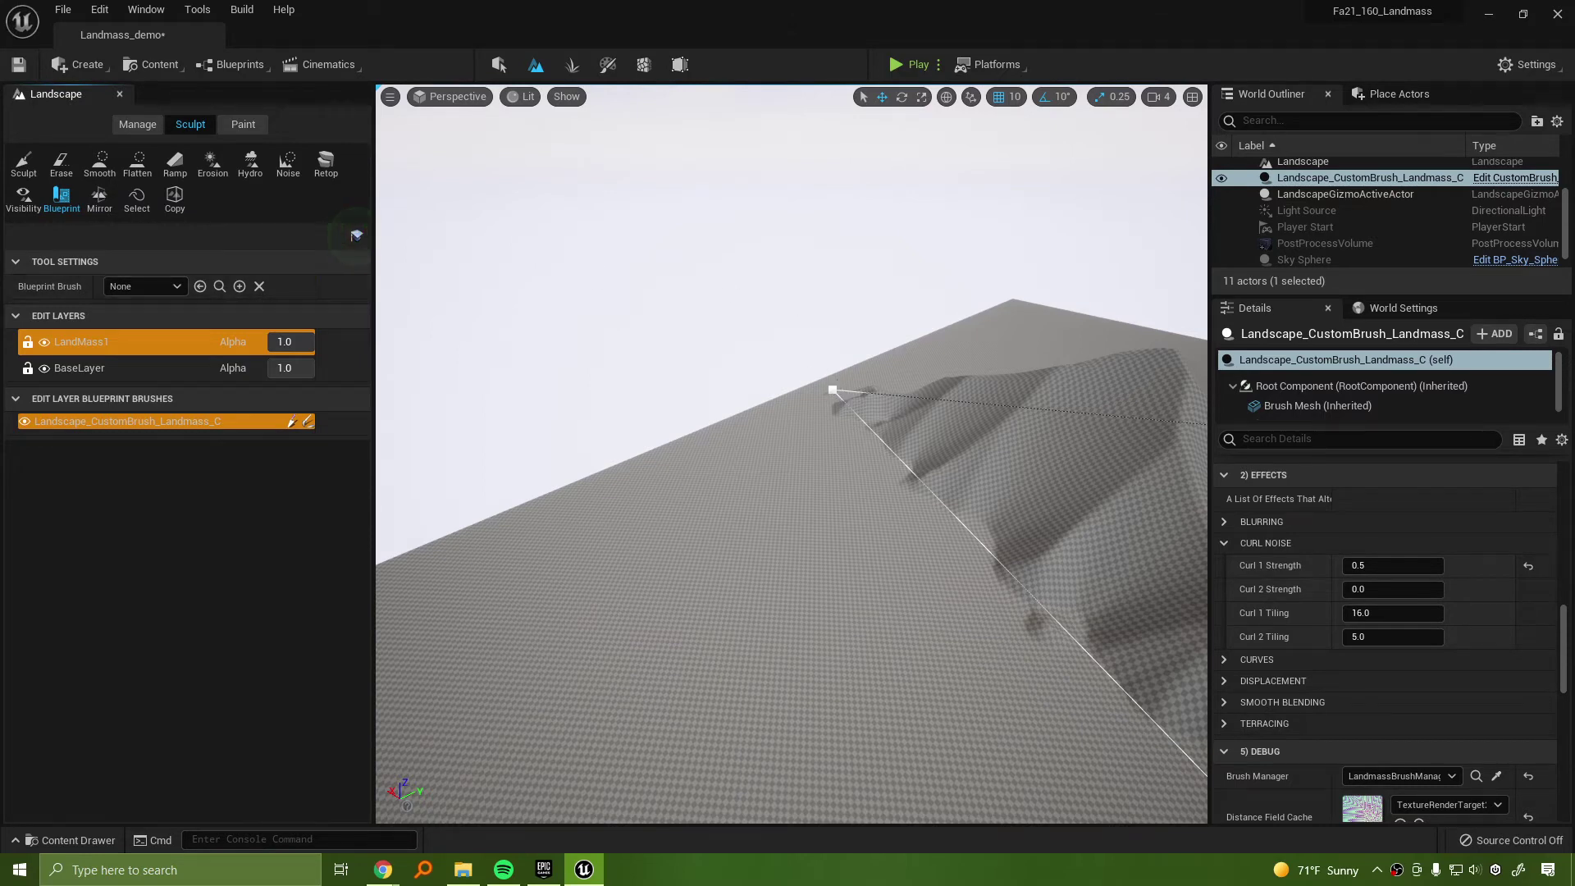
Reshape the mountain's footprint by moving the brush spline's far corner point and its near corner point along the ground
{"action": "mouse_move", "coordinate": [833, 391]}
{"action": "left_mouse_down"}
{"action": "mouse_move", "coordinate": [681, 365]}
{"action": "mouse_move", "coordinate": [714, 346]}
{"action": "mouse_move", "coordinate": [777, 377]}
{"action": "mouse_move", "coordinate": [763, 357]}
{"action": "mouse_move", "coordinate": [730, 364]}
{"action": "left_mouse_up"}
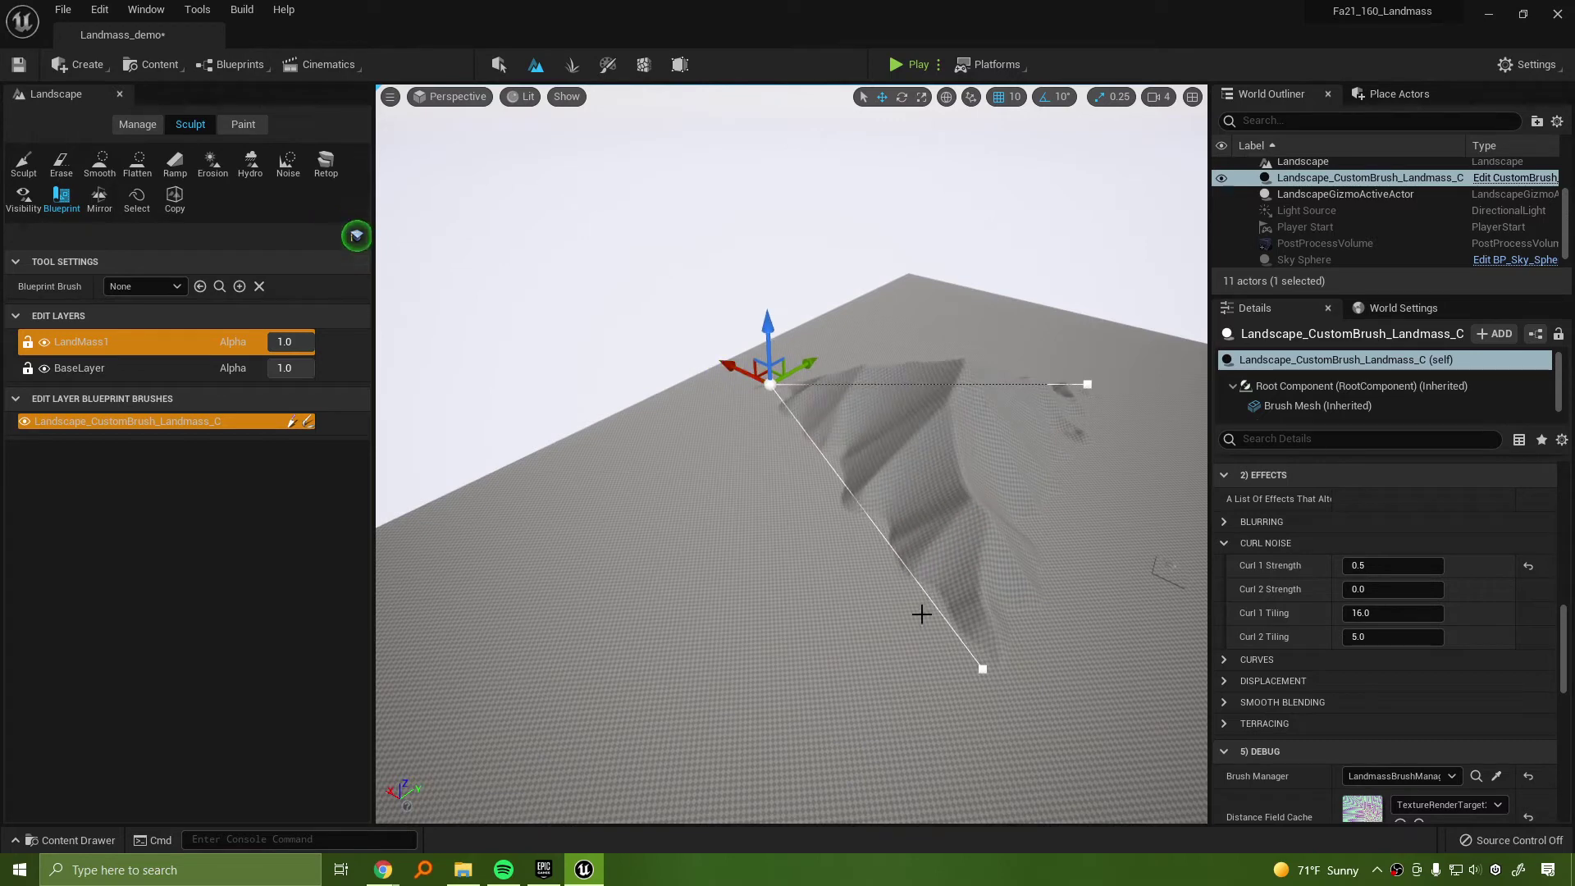
{"action": "left_click", "coordinate": [980, 663]}
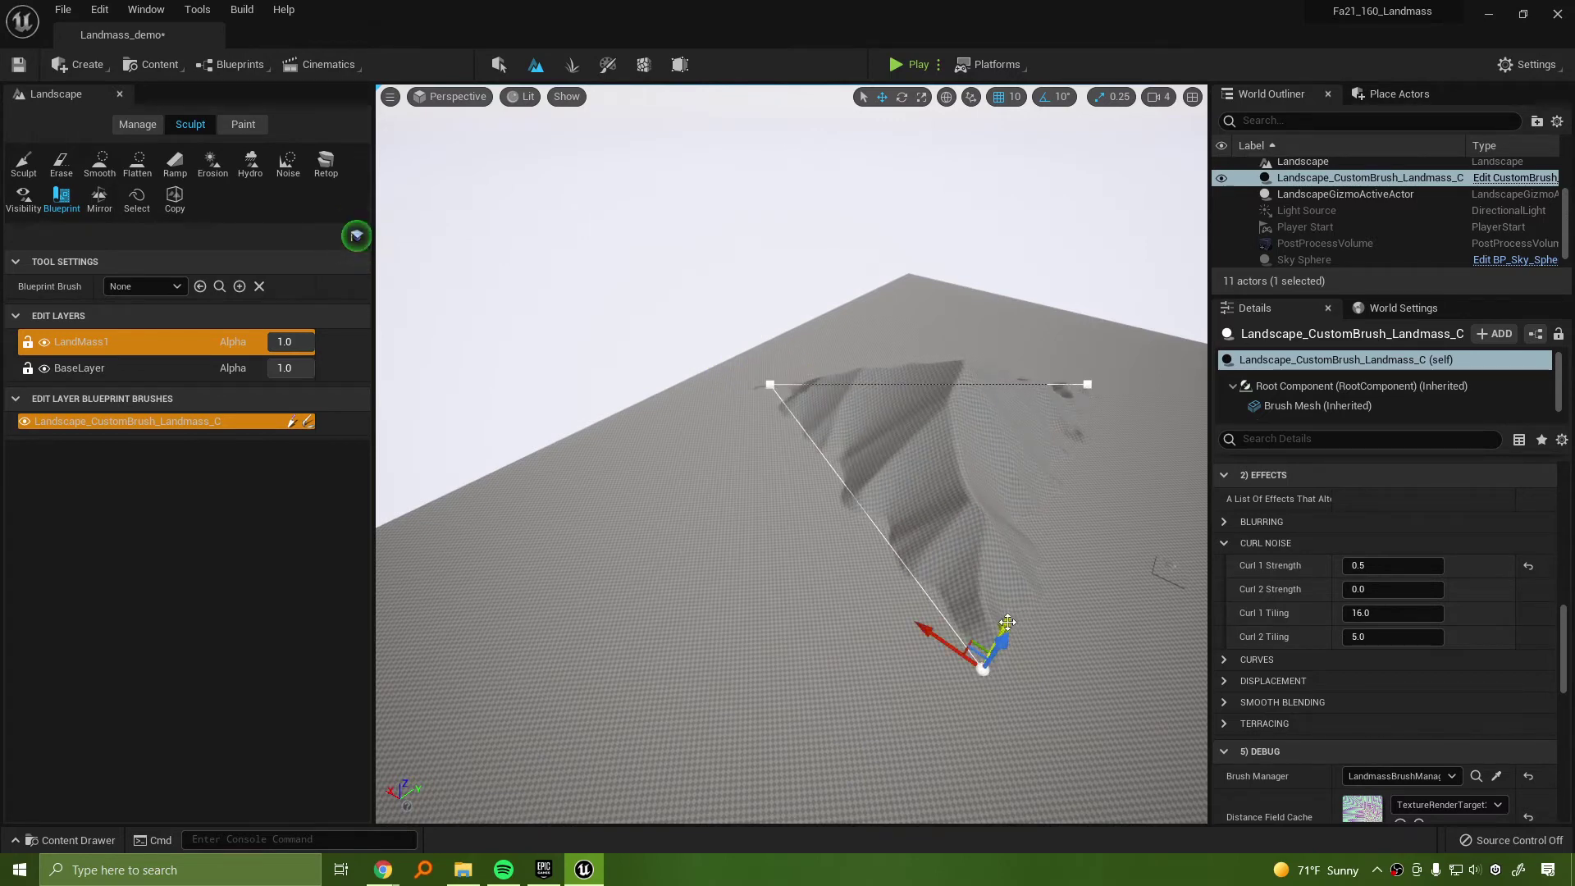
{"action": "left_click_drag", "start_coordinate": [1007, 622], "coordinate": [903, 815]}
{"action": "right_click_drag", "start_coordinate": [711, 666], "coordinate": [747, 695]}
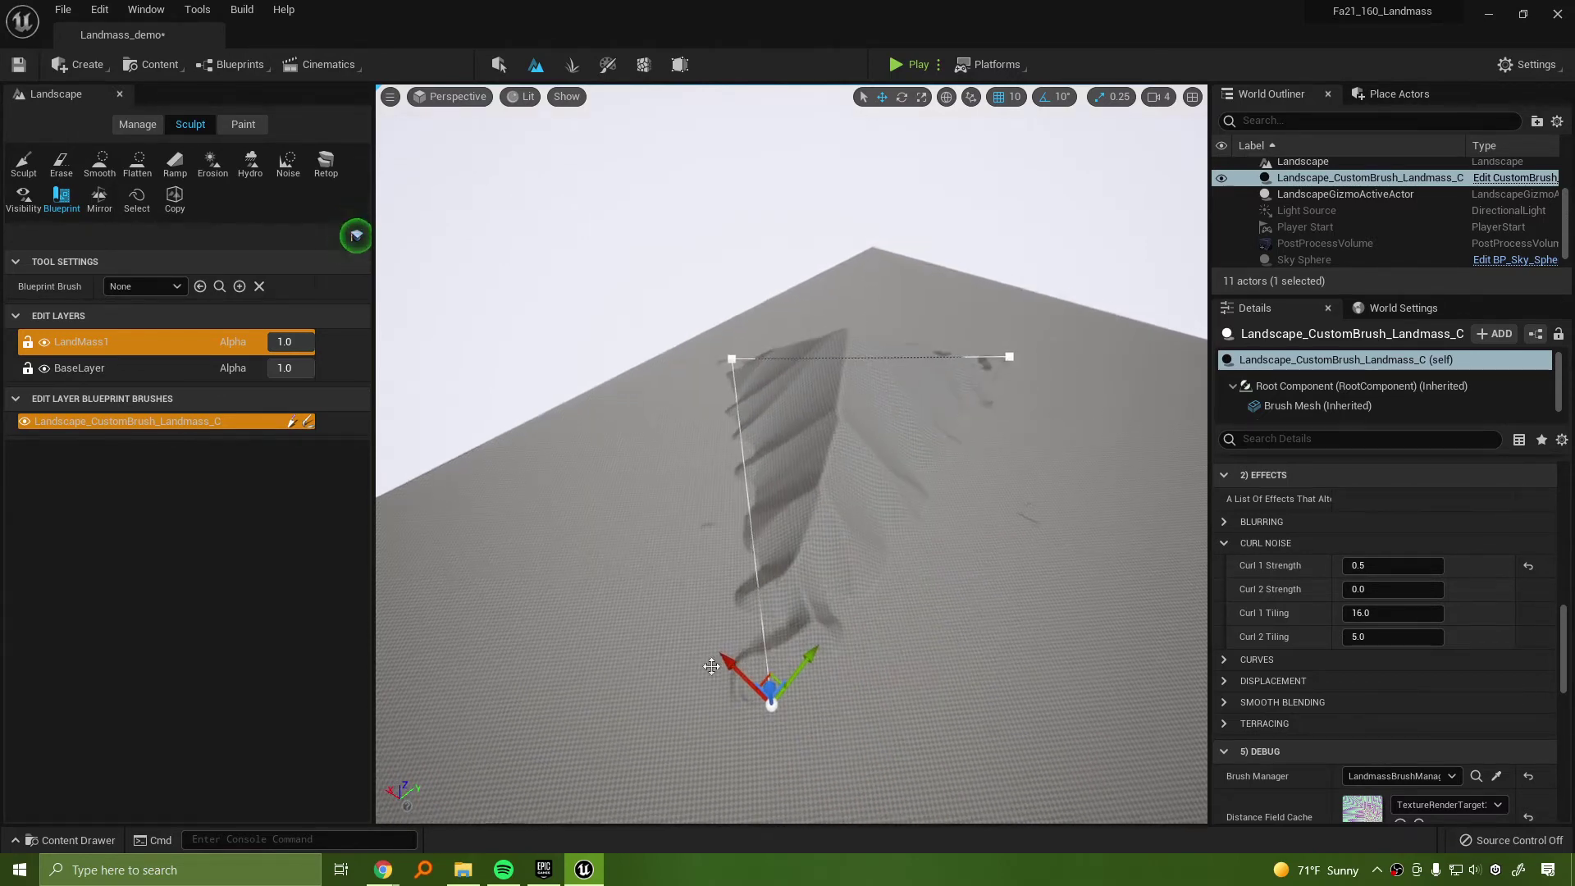
{"action": "left_click_drag", "start_coordinate": [711, 666], "coordinate": [661, 633]}
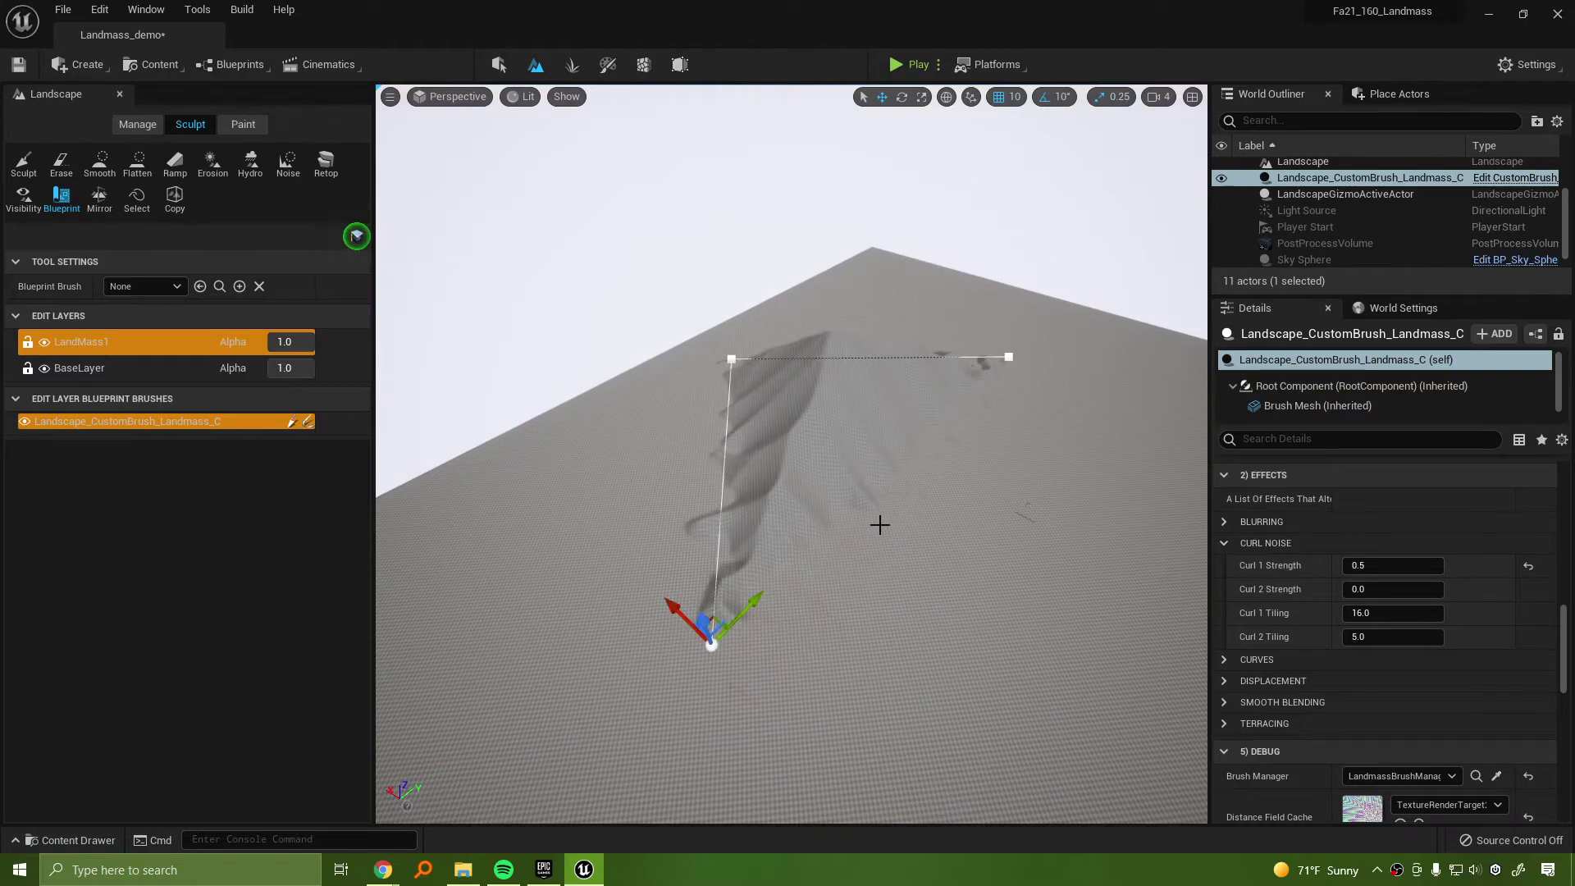
Set the brush's Curl 2 Strength to about 0.72 to add a second layer of curl noise to the mountain
{"action": "right_click_drag", "start_coordinate": [879, 524], "coordinate": [734, 488]}
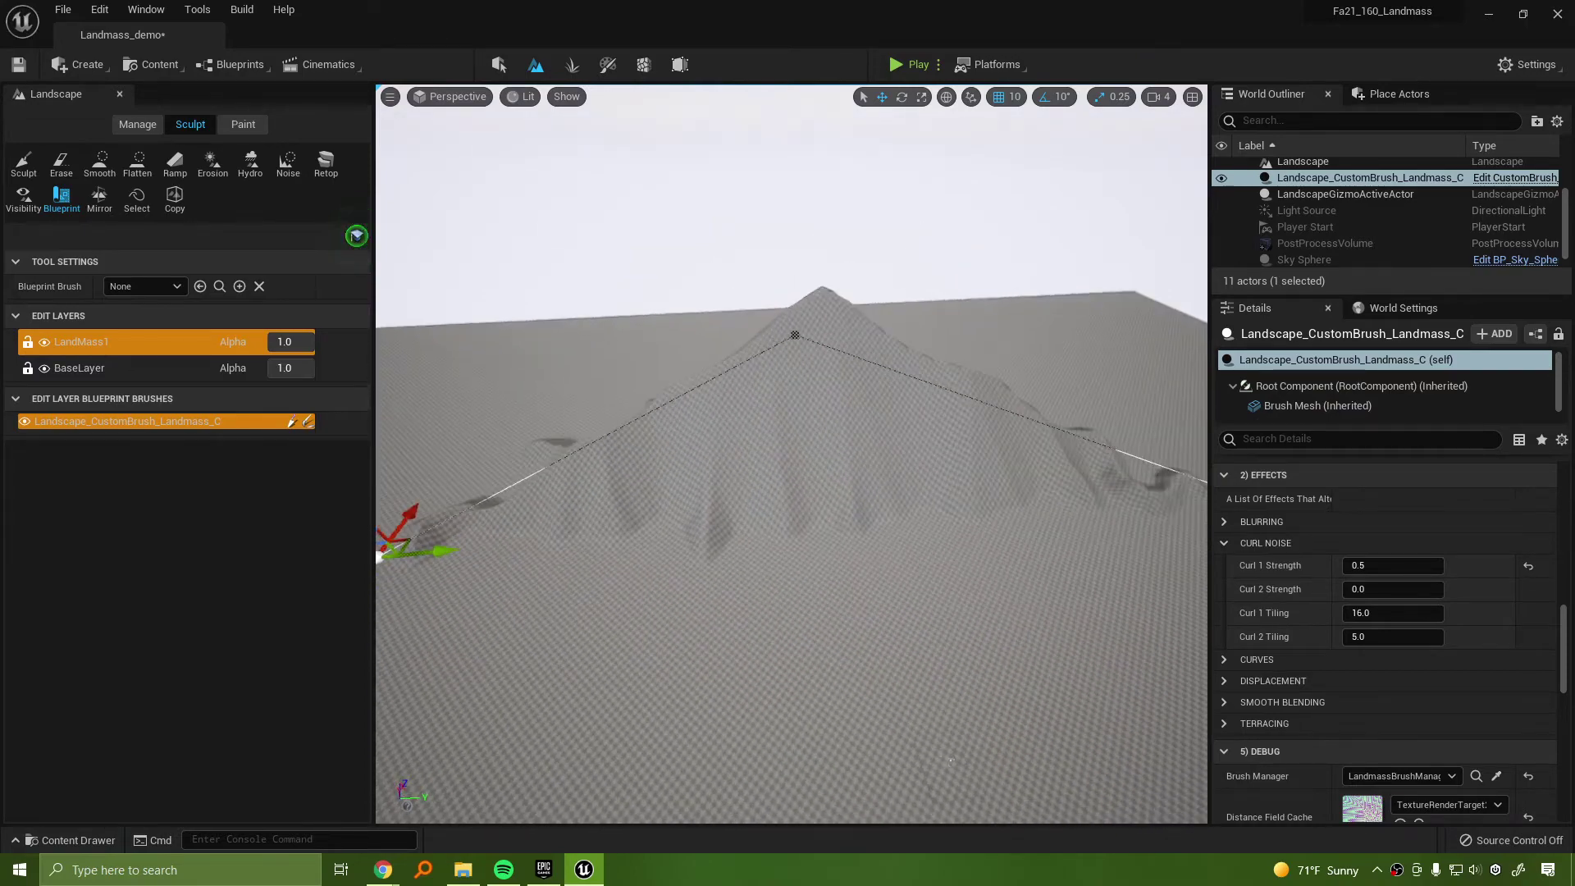
{"action": "right_click_drag", "start_coordinate": [952, 761], "coordinate": [902, 761]}
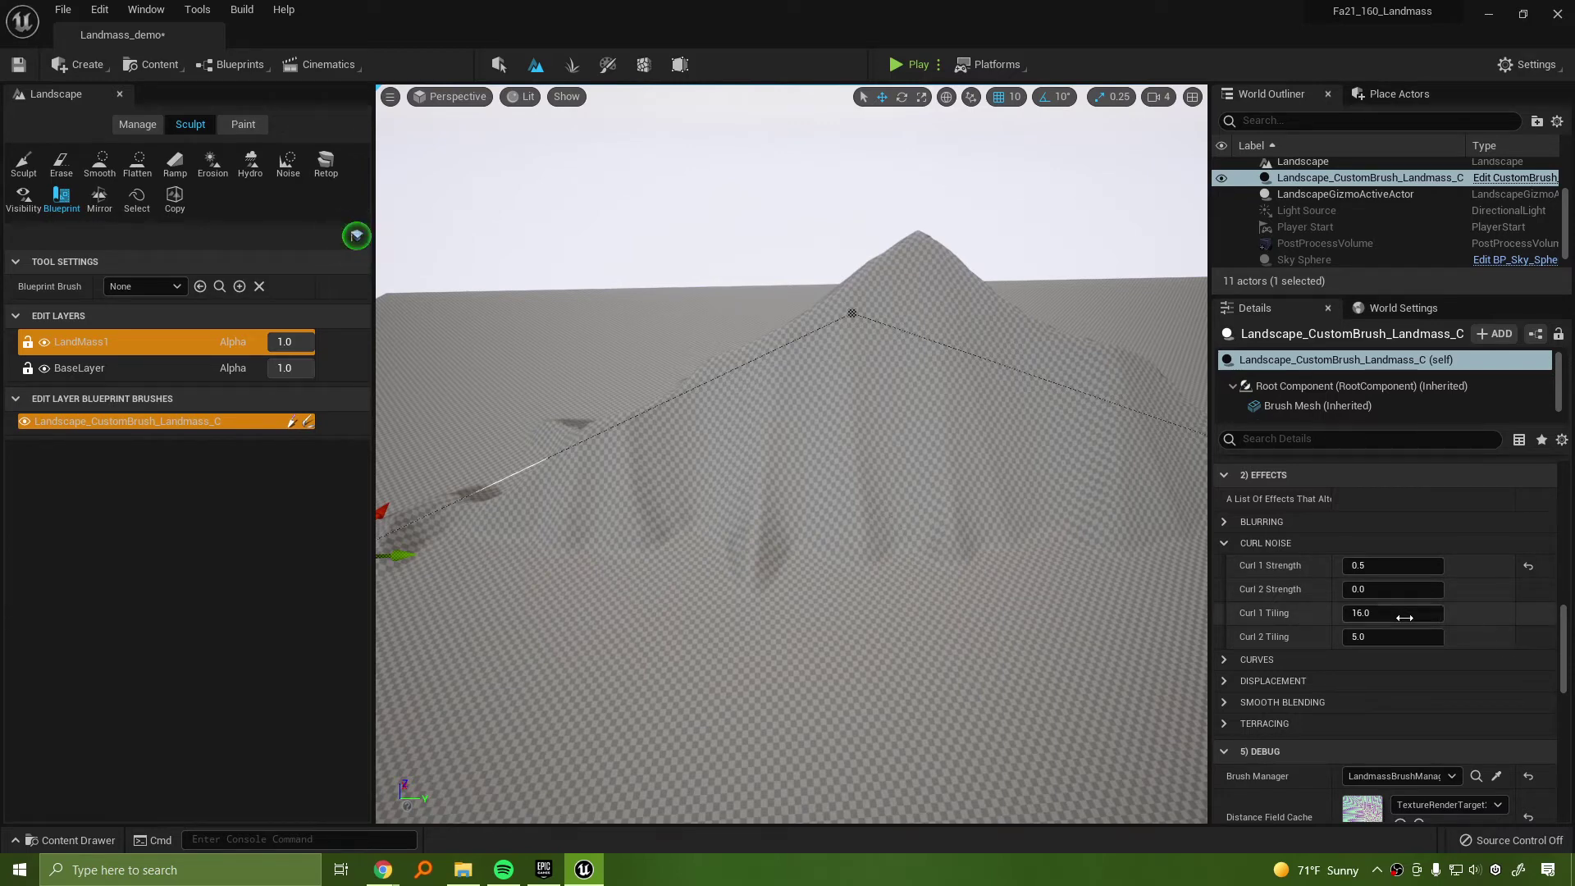
{"action": "left_click", "coordinate": [1355, 590]}
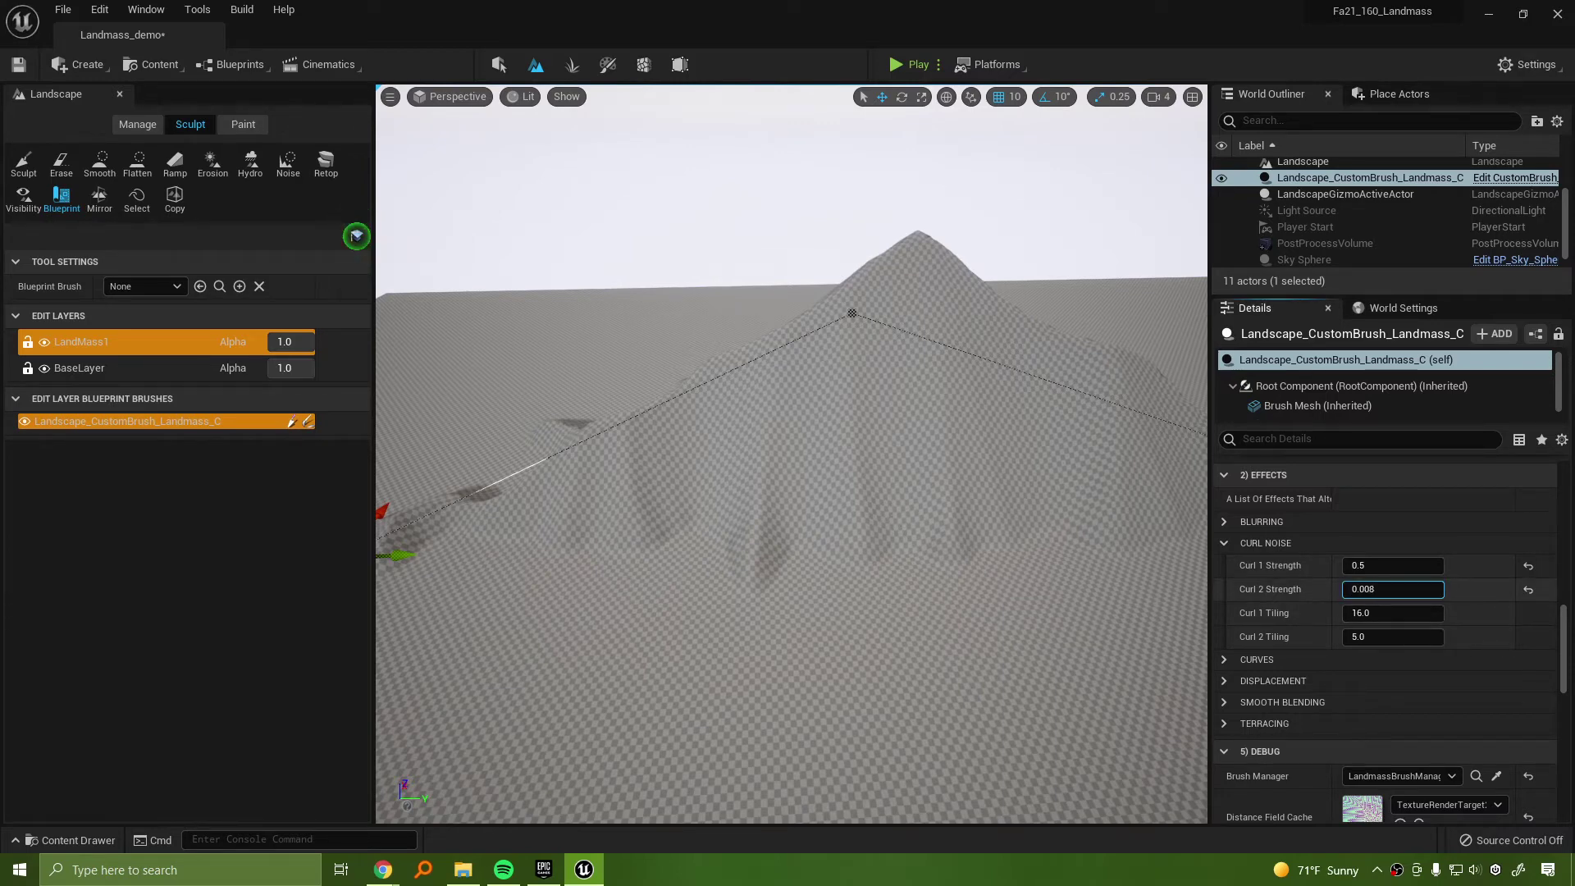
{"action": "left_click_drag", "start_coordinate": [1355, 589], "coordinate": [1394, 589]}
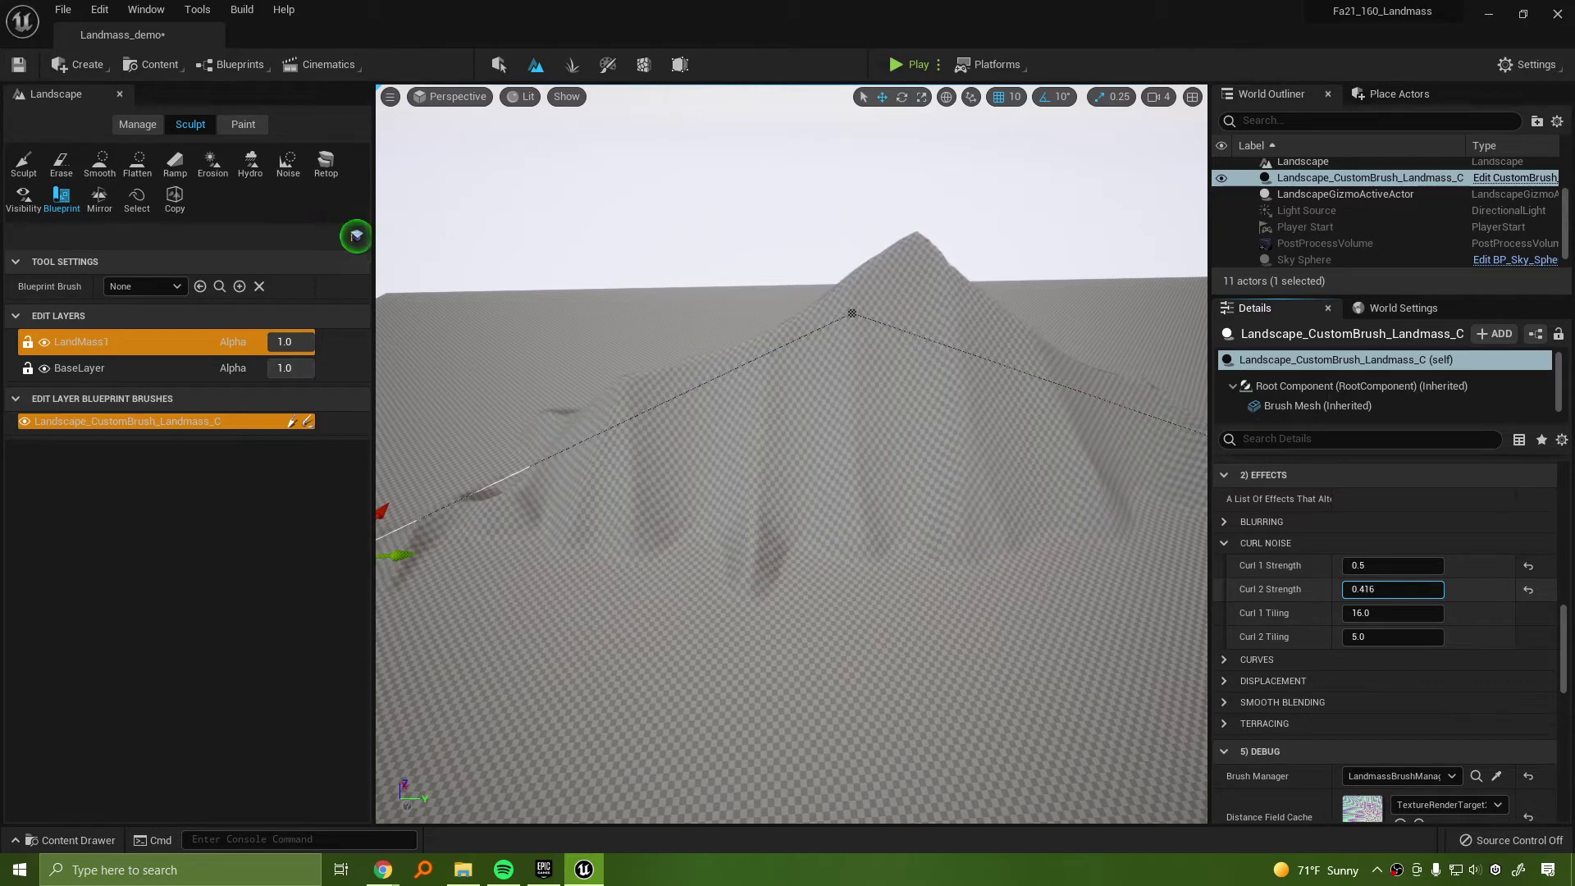
{"action": "mouse_move", "coordinate": [1394, 590]}
{"action": "left_mouse_down"}
{"action": "mouse_move", "coordinate": [1352, 590]}
{"action": "mouse_move", "coordinate": [1409, 591]}
{"action": "left_mouse_up"}
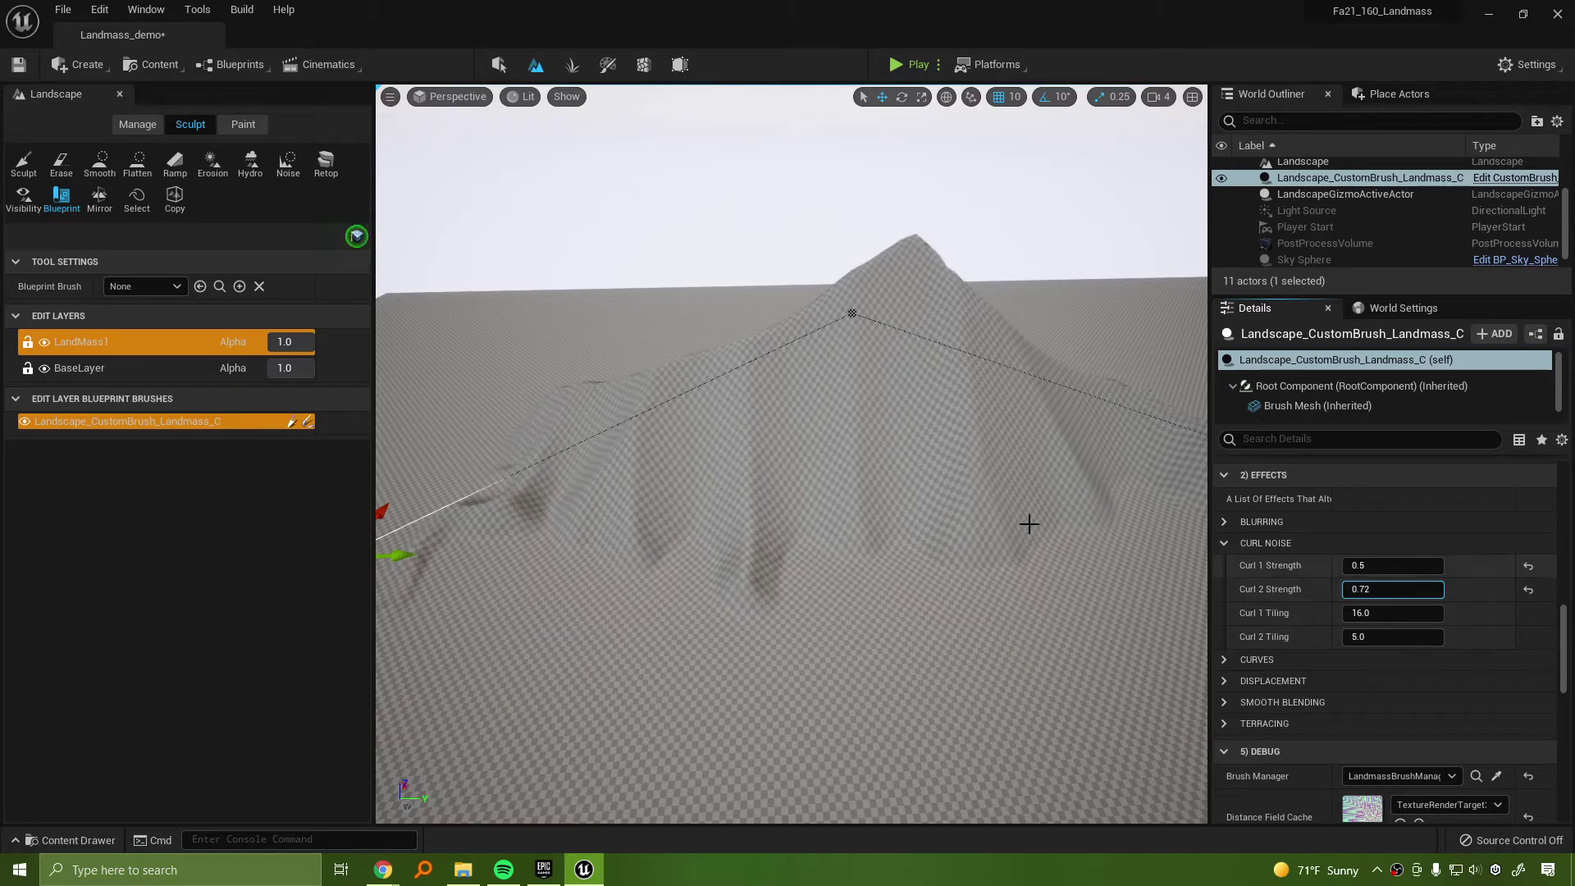
{"action": "mouse_move", "coordinate": [1027, 524]}
{"action": "right_mouse_down"}
{"action": "mouse_move", "coordinate": [1085, 563]}
{"action": "mouse_move", "coordinate": [898, 623]}
{"action": "mouse_move", "coordinate": [1013, 564]}
{"action": "mouse_move", "coordinate": [869, 578]}
{"action": "mouse_move", "coordinate": [837, 558]}
{"action": "mouse_move", "coordinate": [1027, 520]}
{"action": "right_mouse_up"}
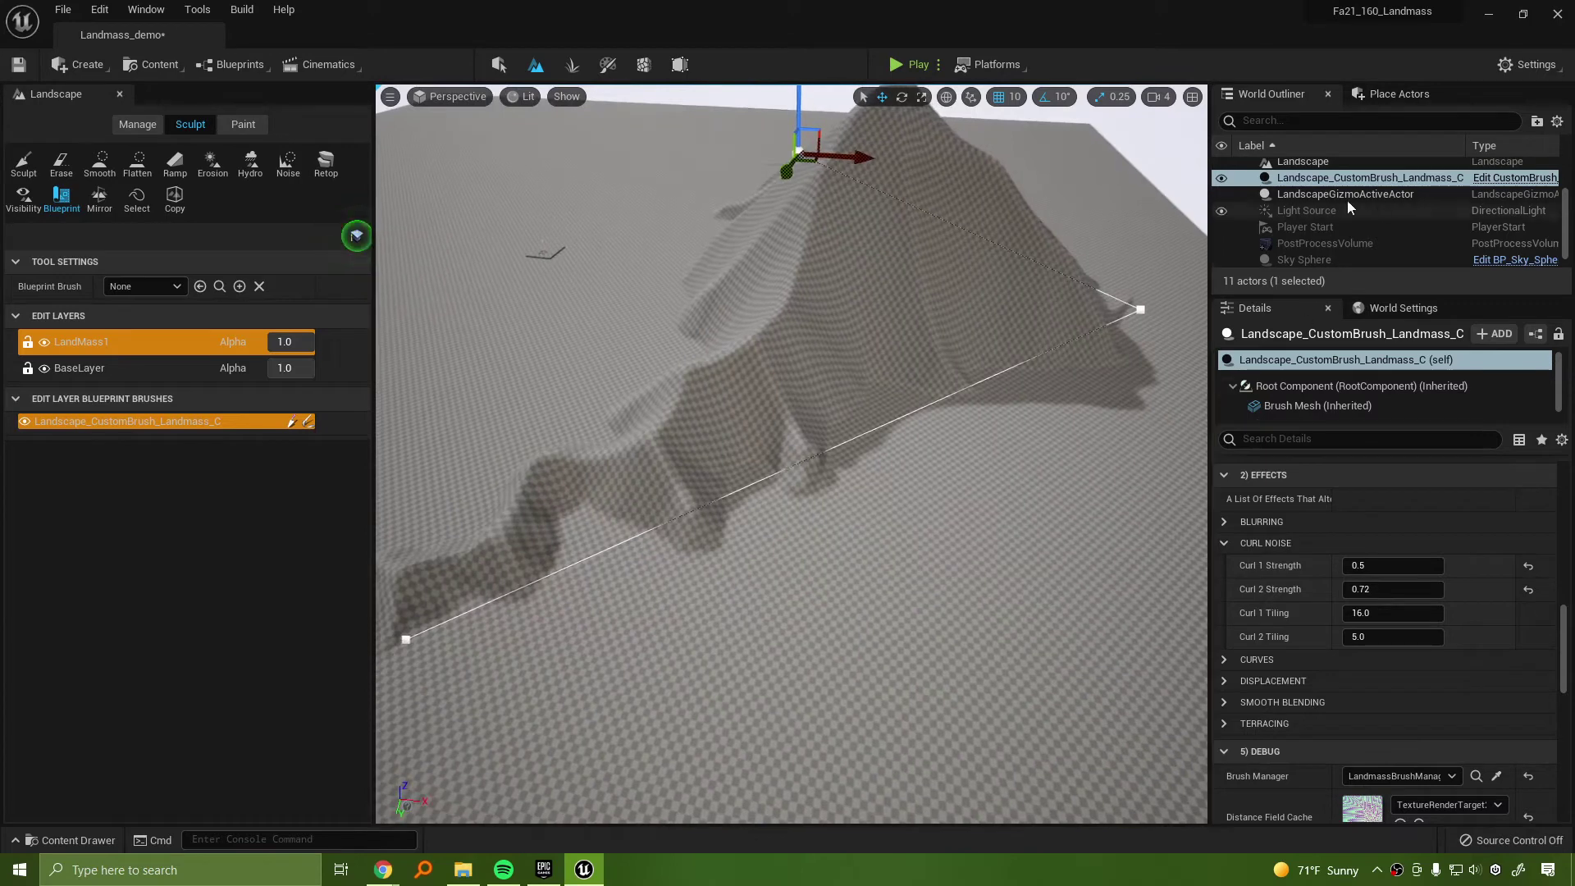
Rename the Landscape_CustomBrush_Landmass_C brush actor to MainMountain_BP
{"action": "right_click_drag", "start_coordinate": [1049, 292], "coordinate": [1048, 292]}
{"action": "left_click", "coordinate": [1352, 179]}
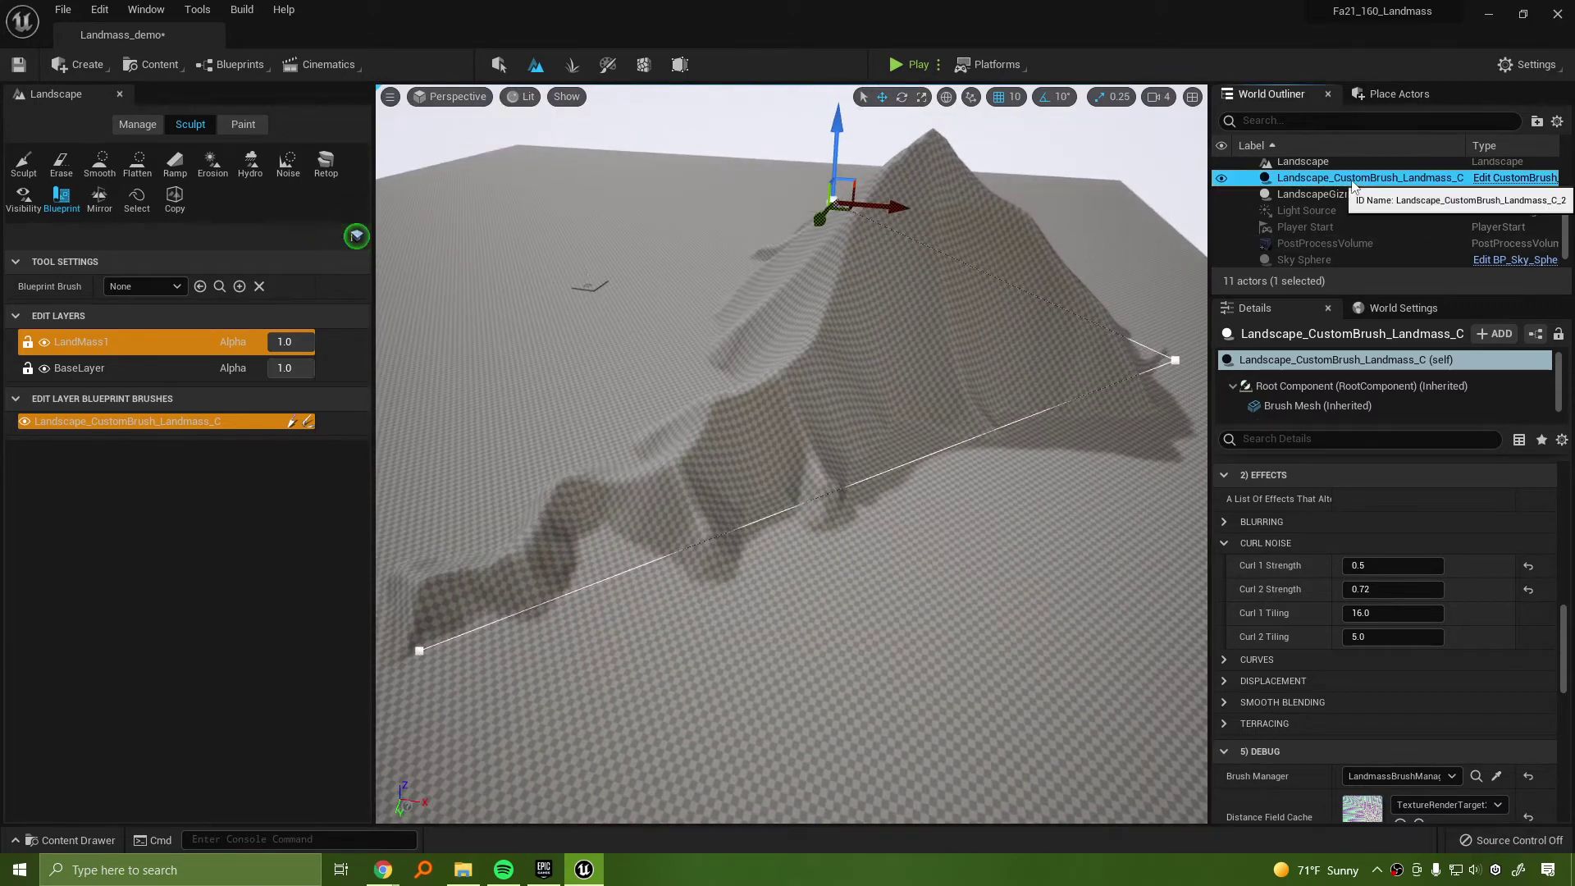
{"action": "left_click", "coordinate": [1352, 180]}
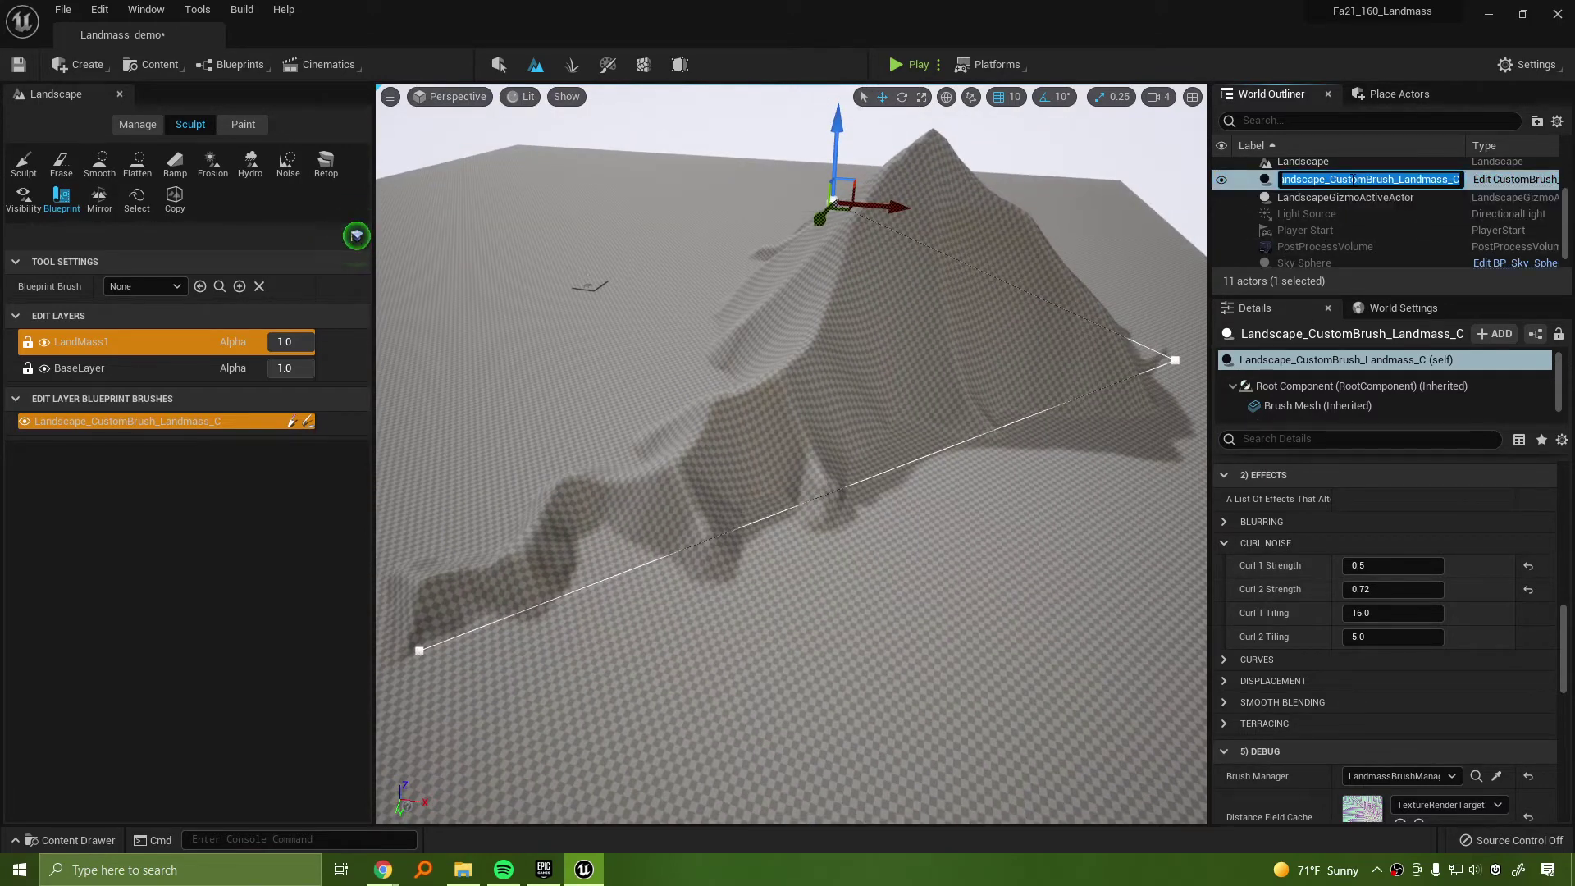
{"action": "type", "text": "MainMountain_BP"}
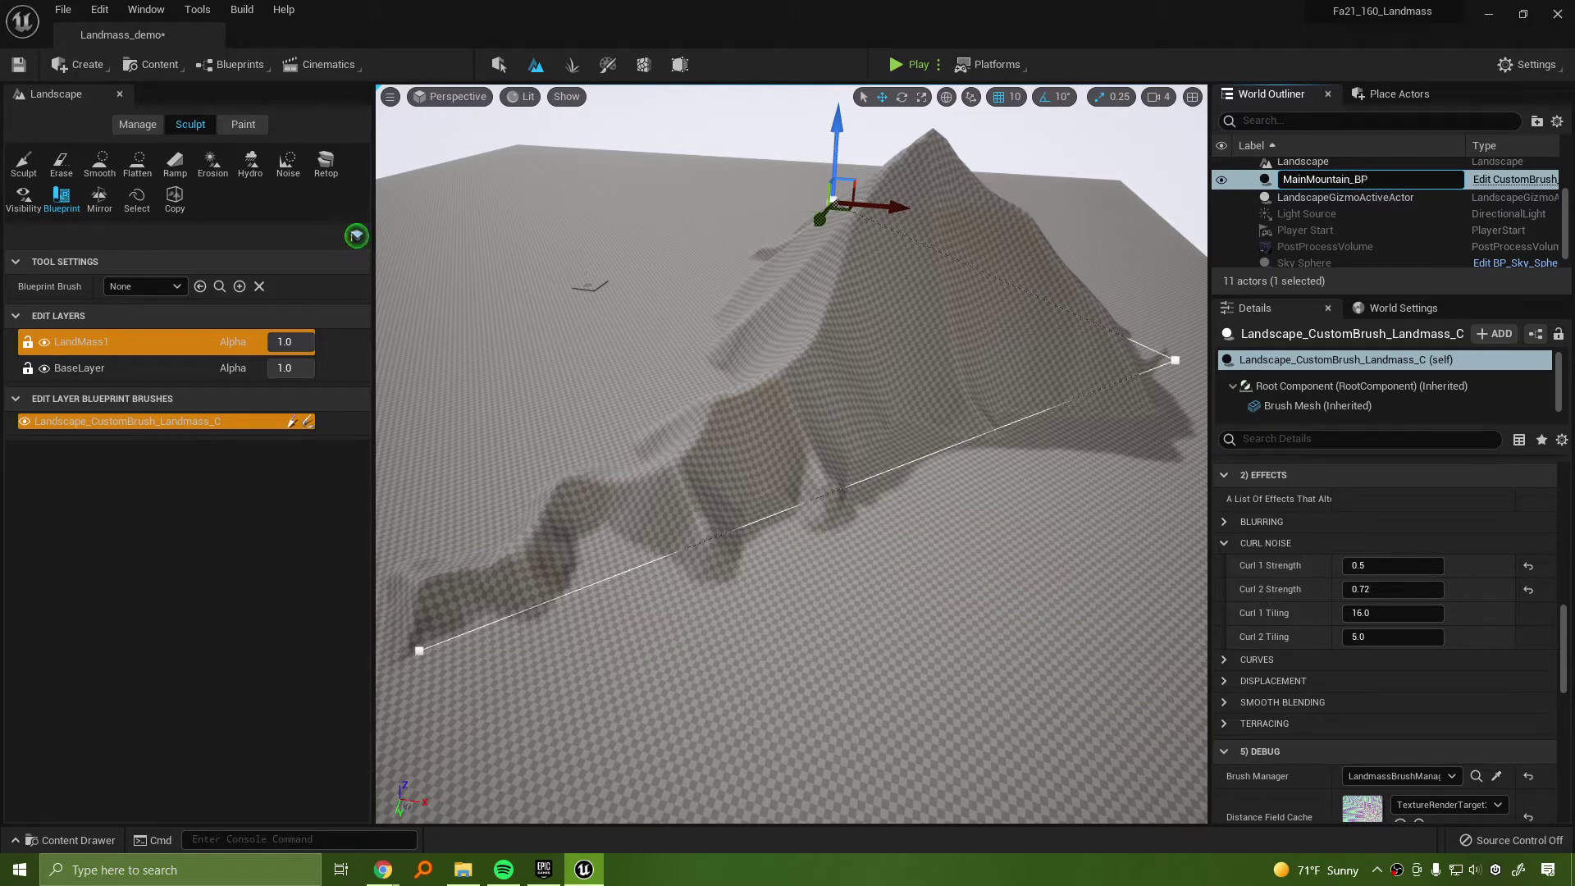
{"action": "key", "text": "Return"}
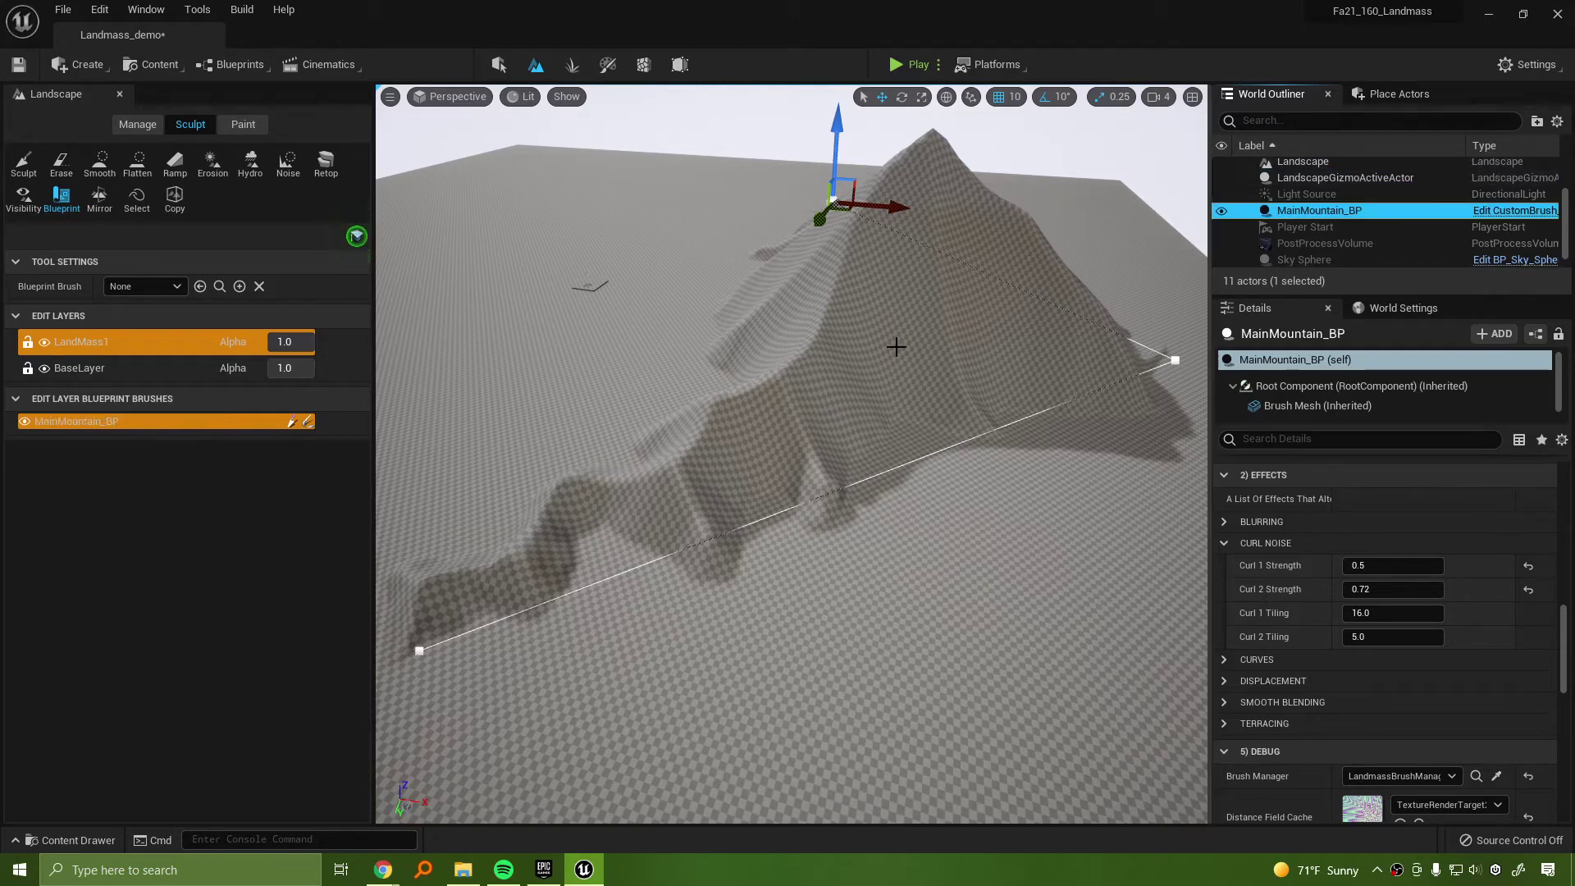
Hide the LandMass1 edit layer and show it again to compare the landscape with and without the mountain
{"action": "mouse_move", "coordinate": [897, 348]}
{"action": "right_mouse_down"}
{"action": "mouse_move", "coordinate": [1082, 347]}
{"action": "mouse_move", "coordinate": [881, 354]}
{"action": "right_mouse_up"}
{"action": "left_click", "coordinate": [45, 342]}
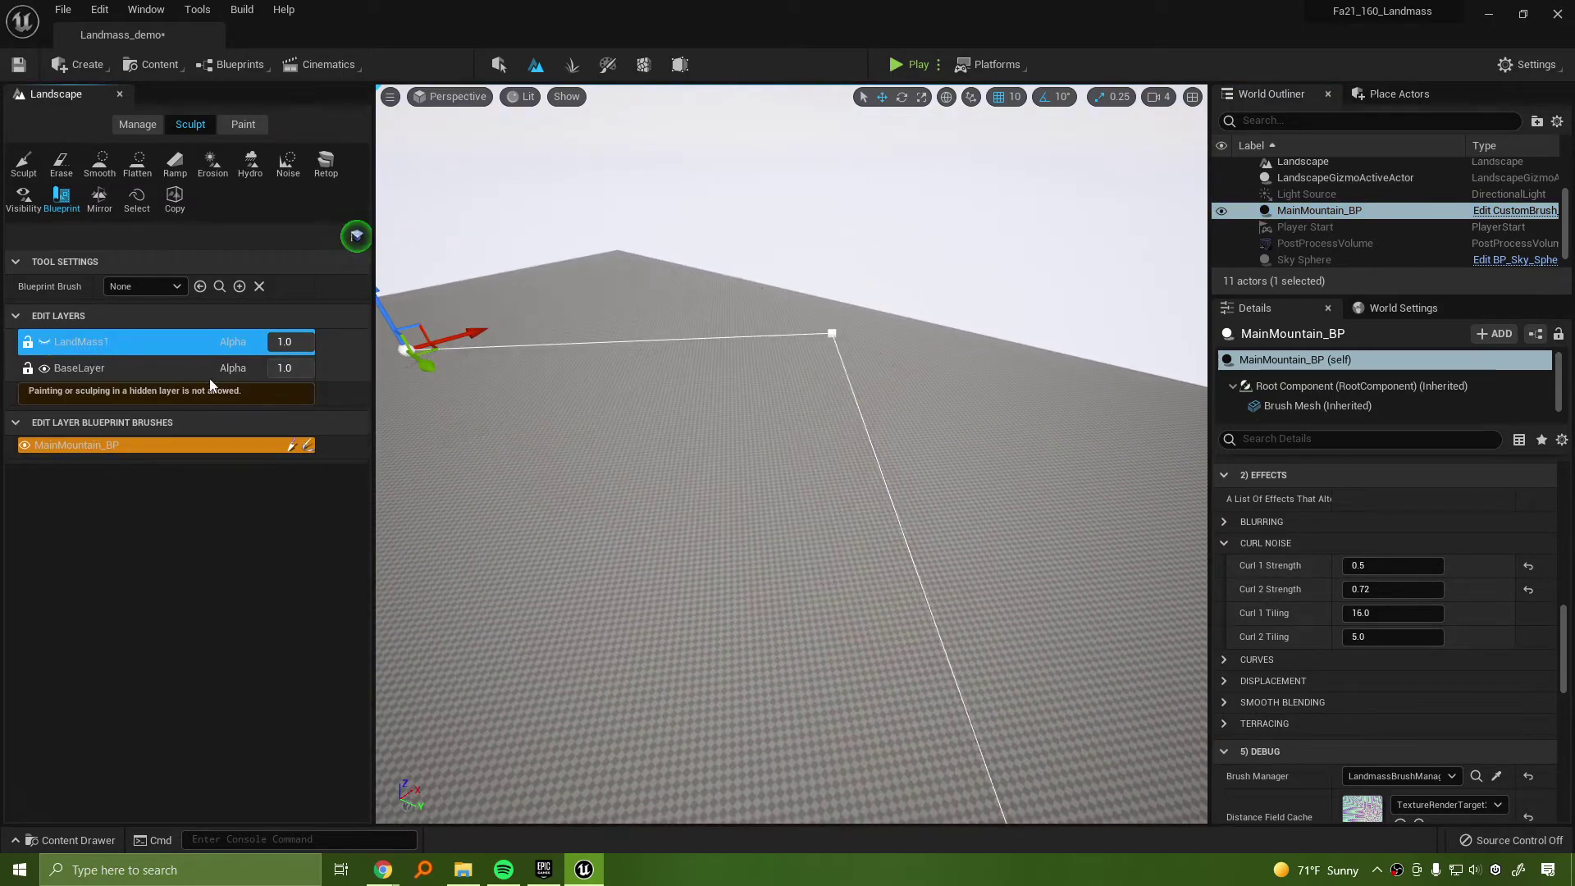
{"action": "left_click", "coordinate": [45, 342]}
{"action": "right_click_drag", "start_coordinate": [736, 409], "coordinate": [863, 385]}
{"action": "key", "text": "a"}
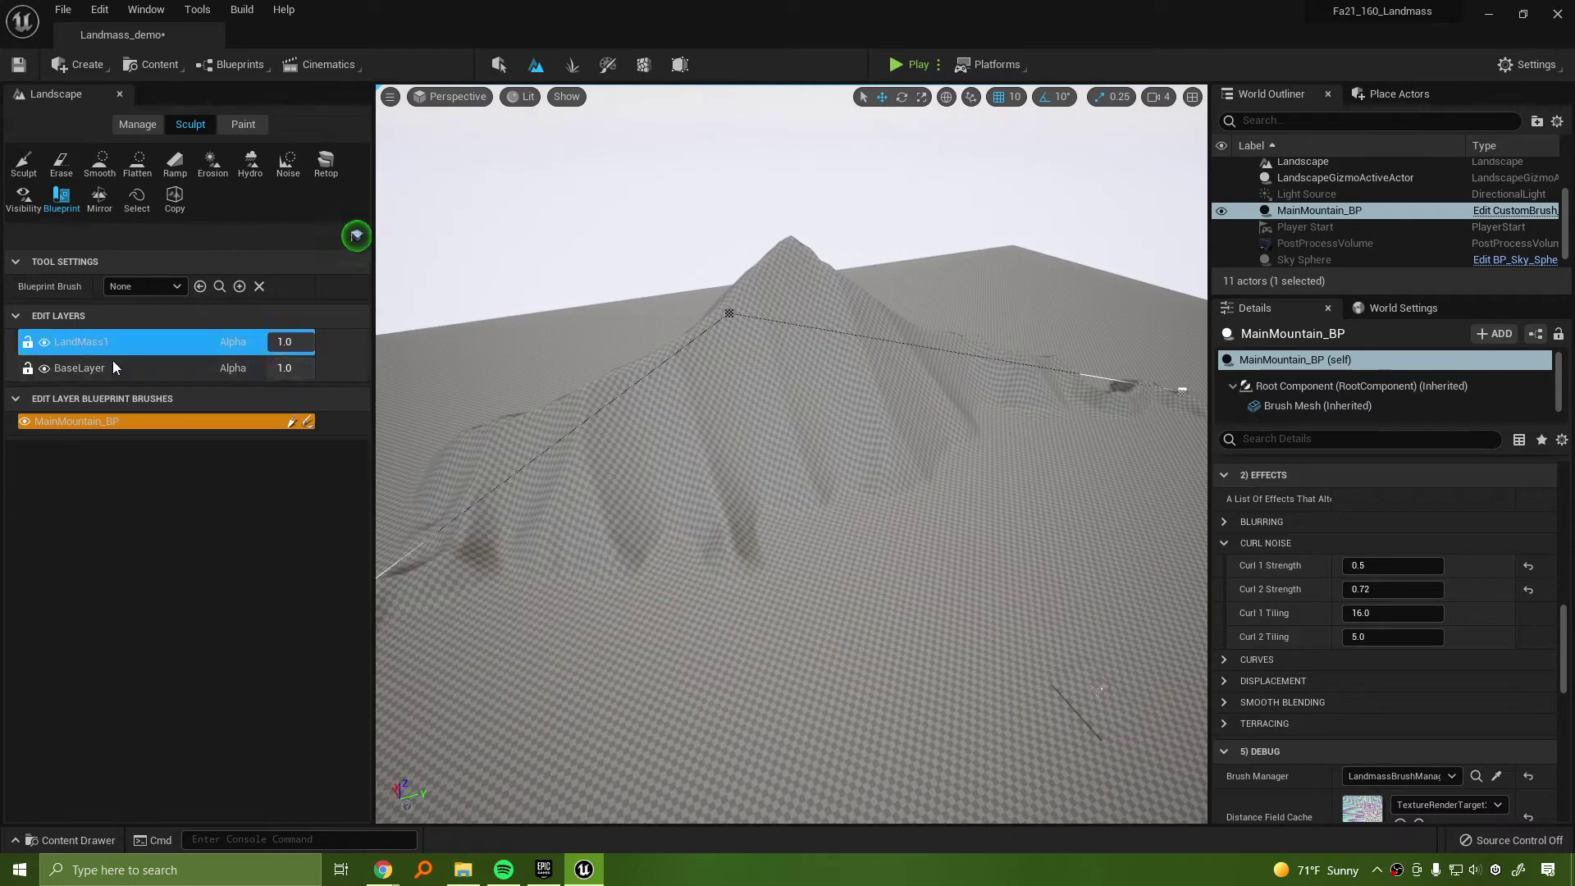
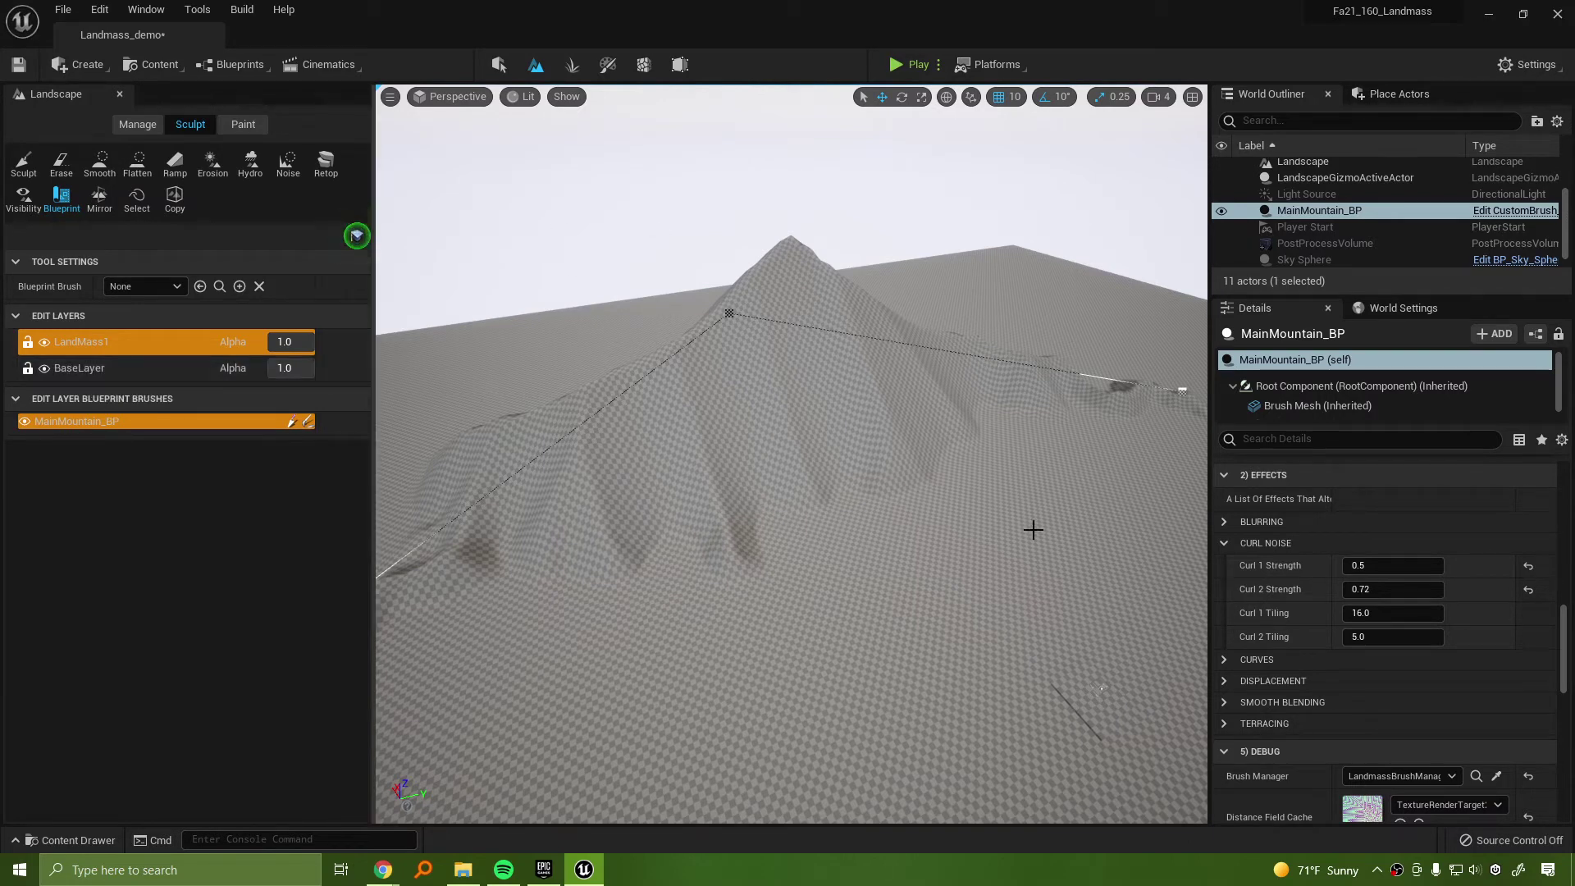
Set the MainMountain_BP brush's Curl 1 Tiling to 32 for a finer first layer of curl noise
{"action": "right_click_drag", "start_coordinate": [942, 471], "coordinate": [879, 471]}
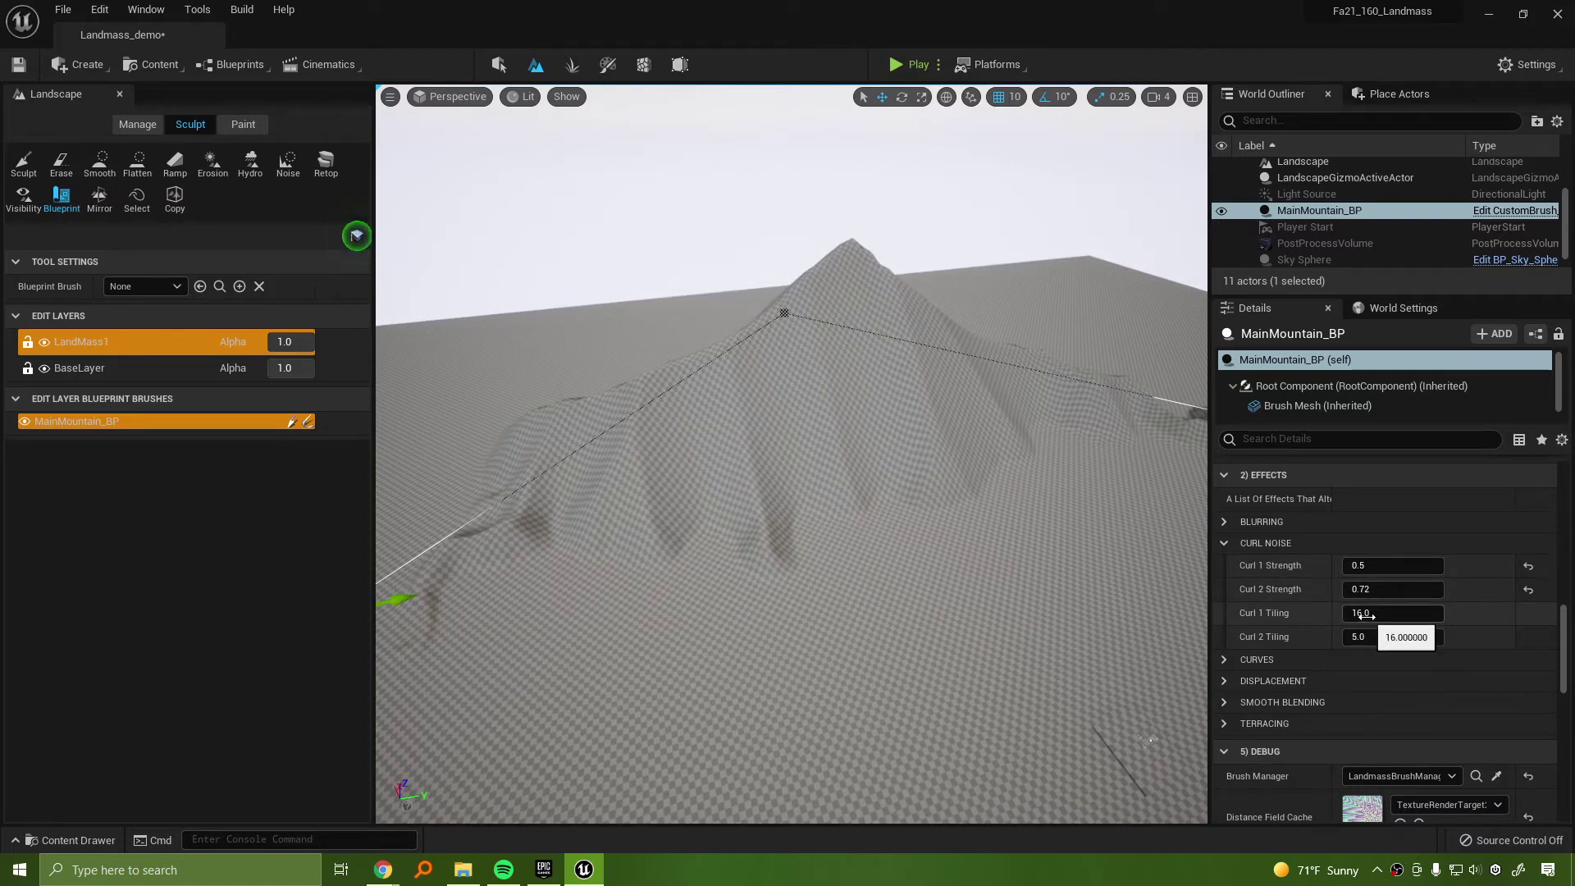
{"action": "mouse_move", "coordinate": [1361, 615]}
{"action": "left_mouse_down"}
{"action": "mouse_move", "coordinate": [1492, 615]}
{"action": "mouse_move", "coordinate": [1333, 615]}
{"action": "left_mouse_up"}
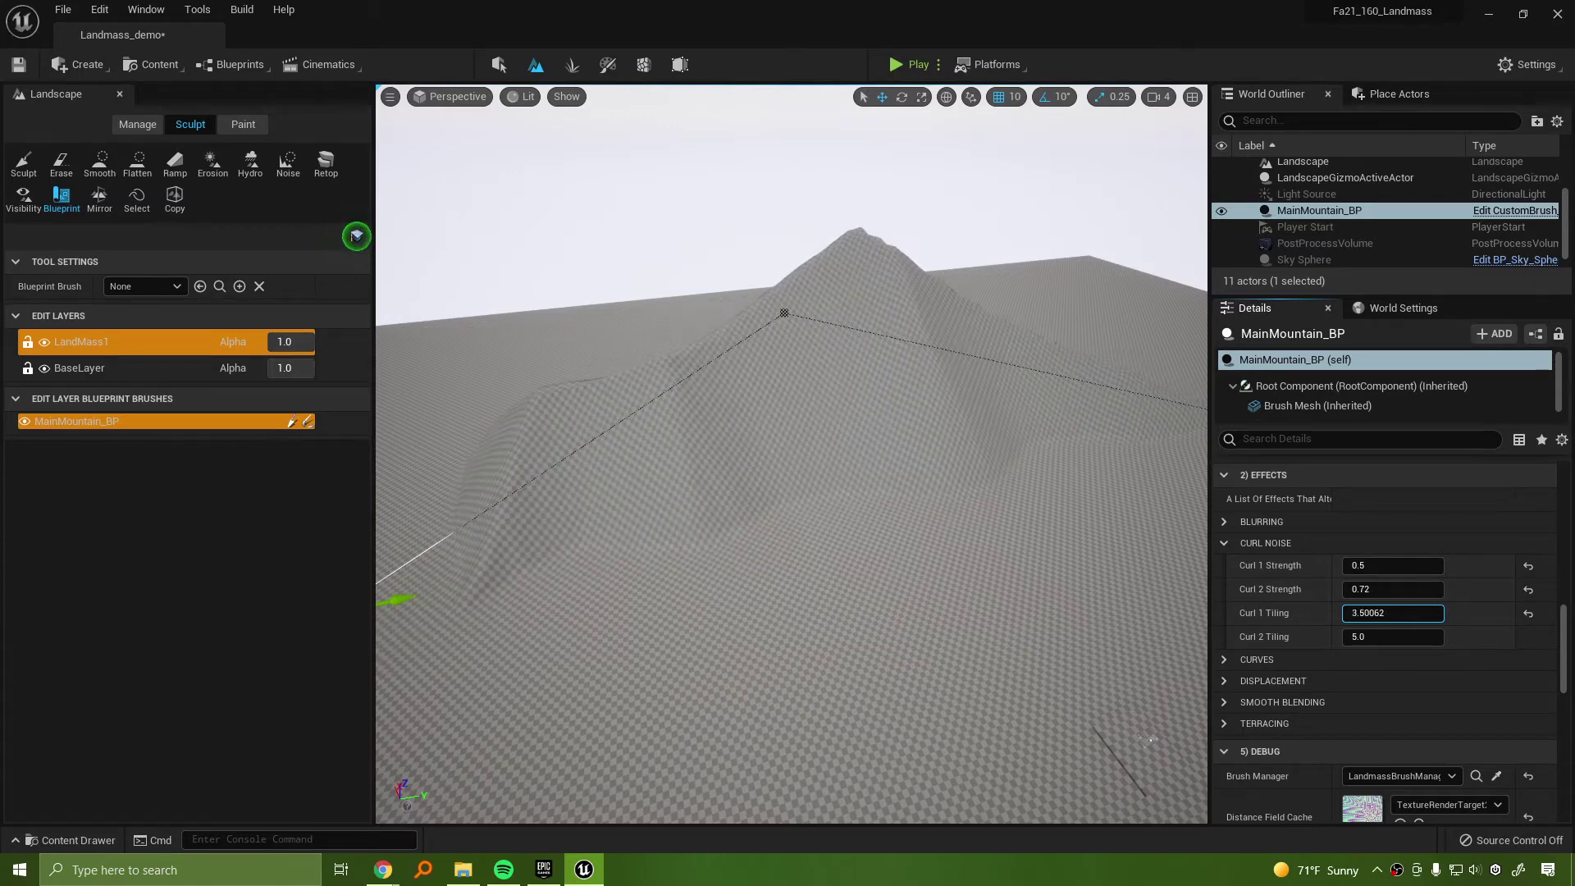
{"action": "left_click", "coordinate": [1398, 615]}
{"action": "type", "text": "32"}
{"action": "key", "text": "Return"}
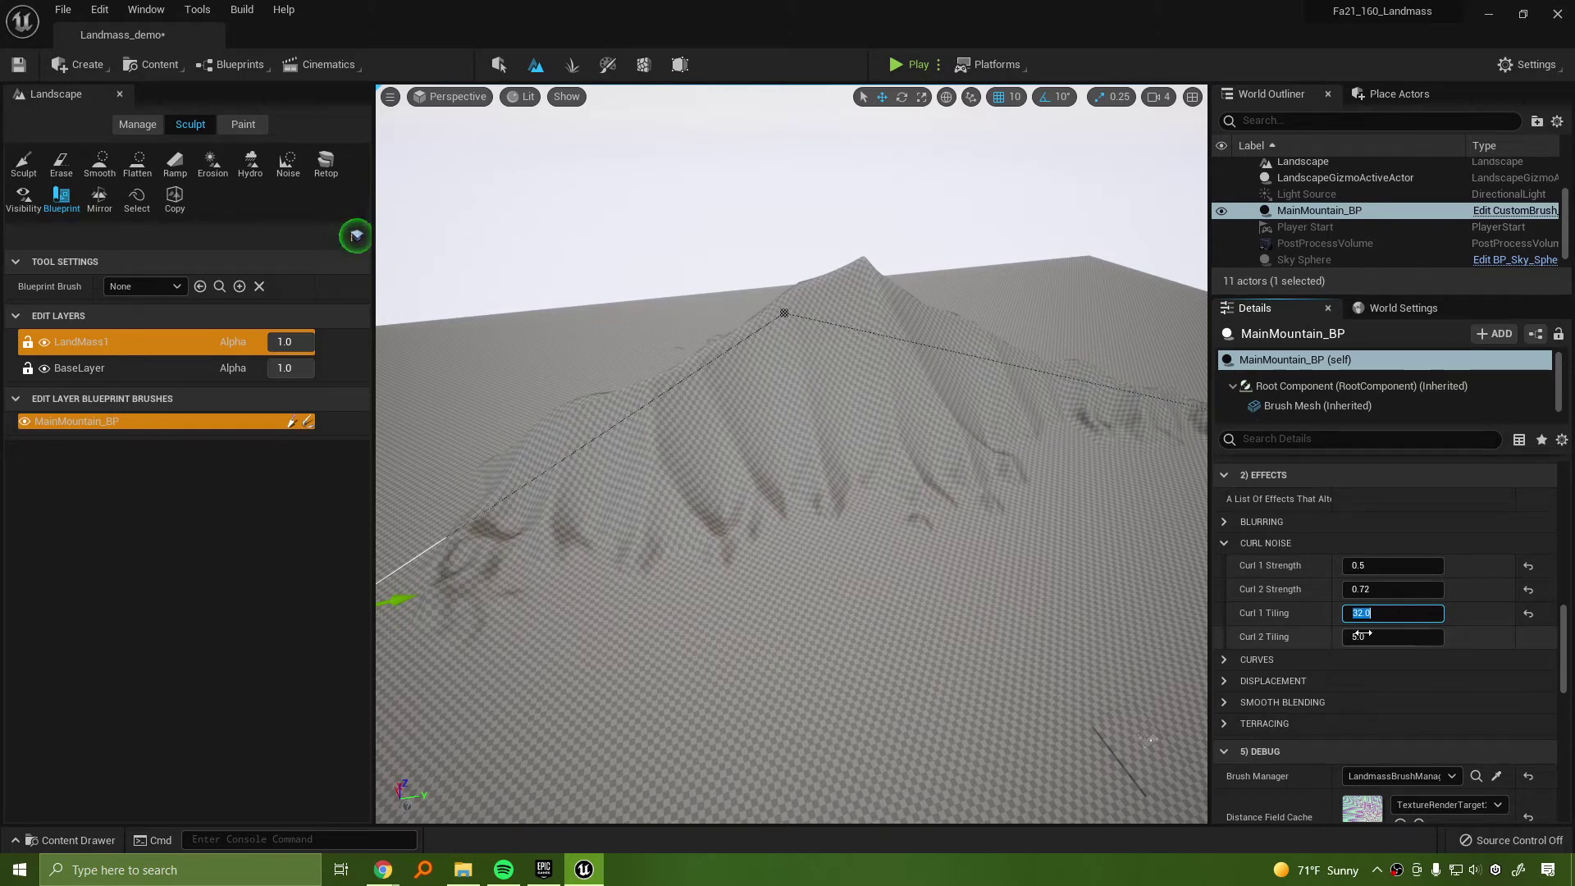
Set the mountain brush's Curl 2 Tiling to 16 to tighten the second layer of curl noise
{"action": "left_click_drag", "start_coordinate": [1394, 638], "coordinate": [1420, 638]}
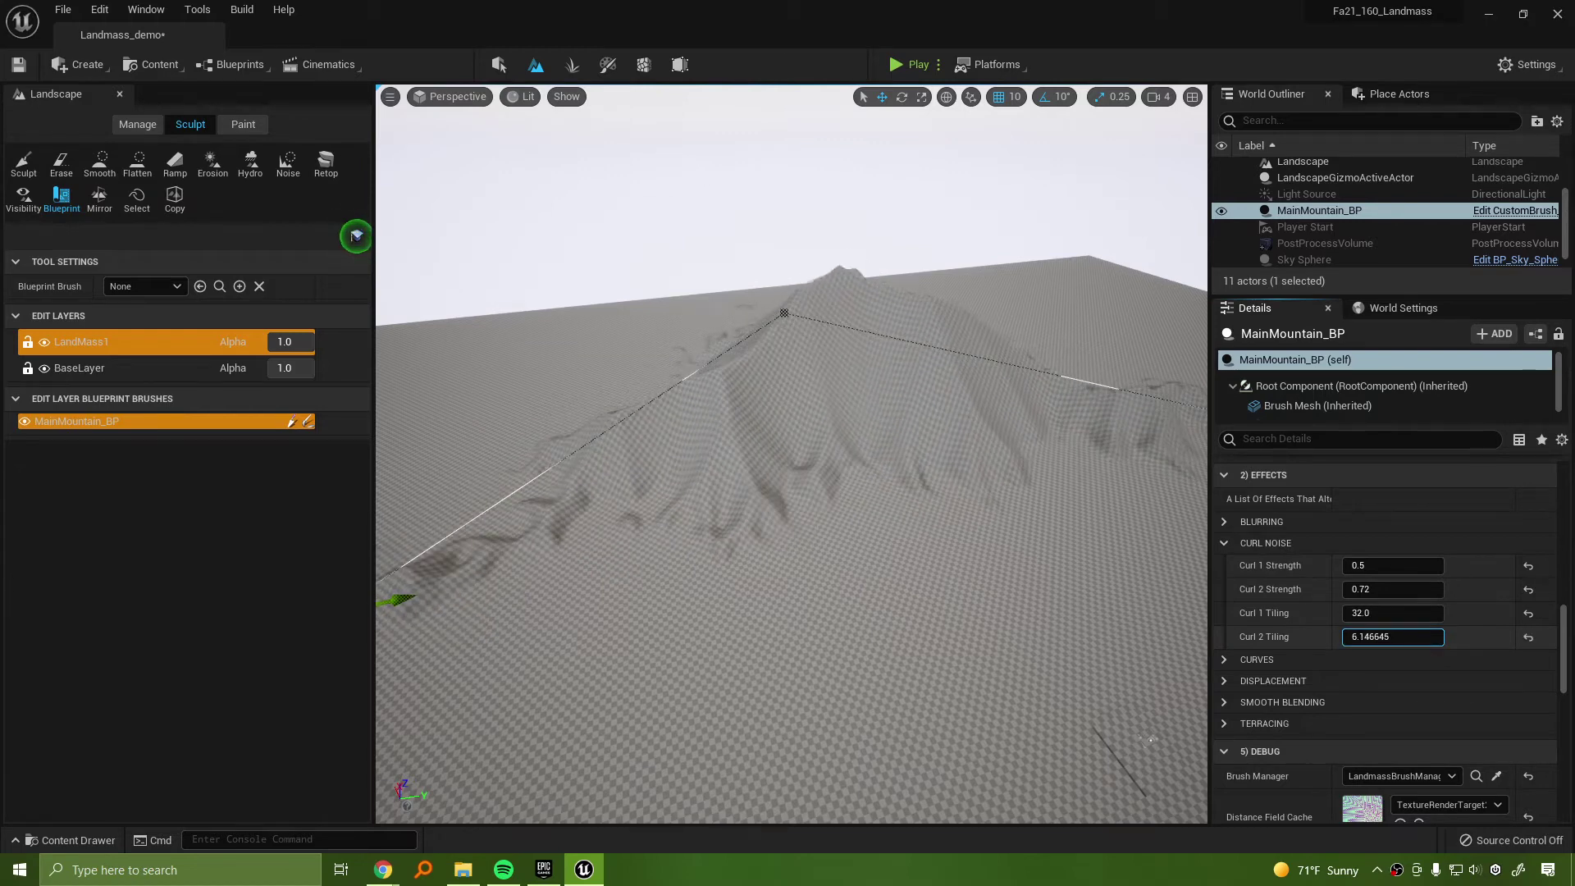
{"action": "left_click", "coordinate": [1392, 636]}
{"action": "type", "text": "16"}
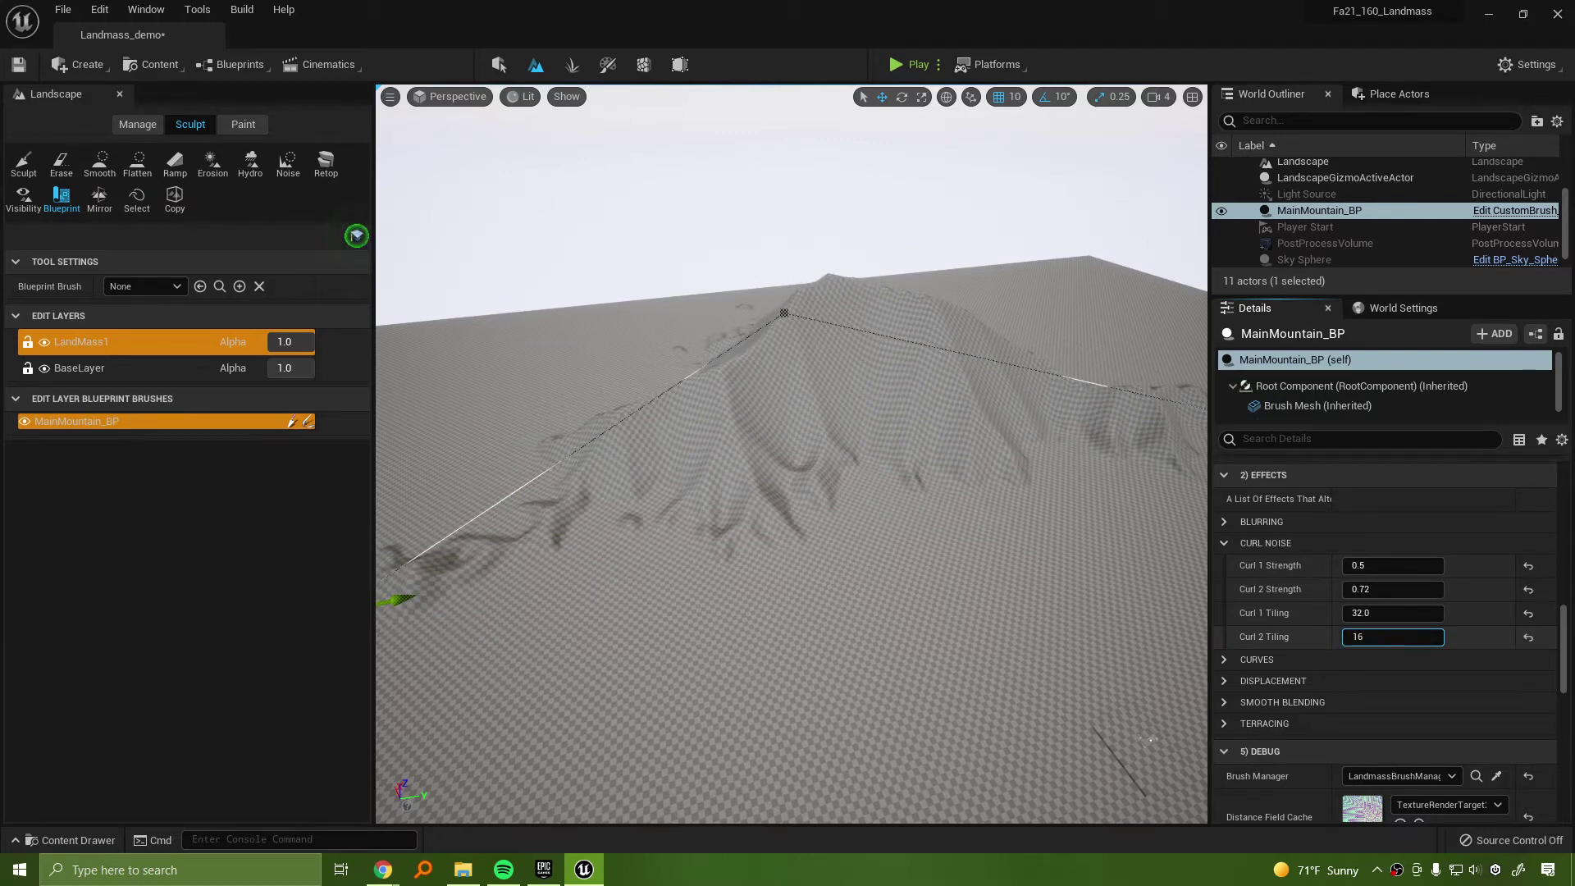
{"action": "key", "text": "Return"}
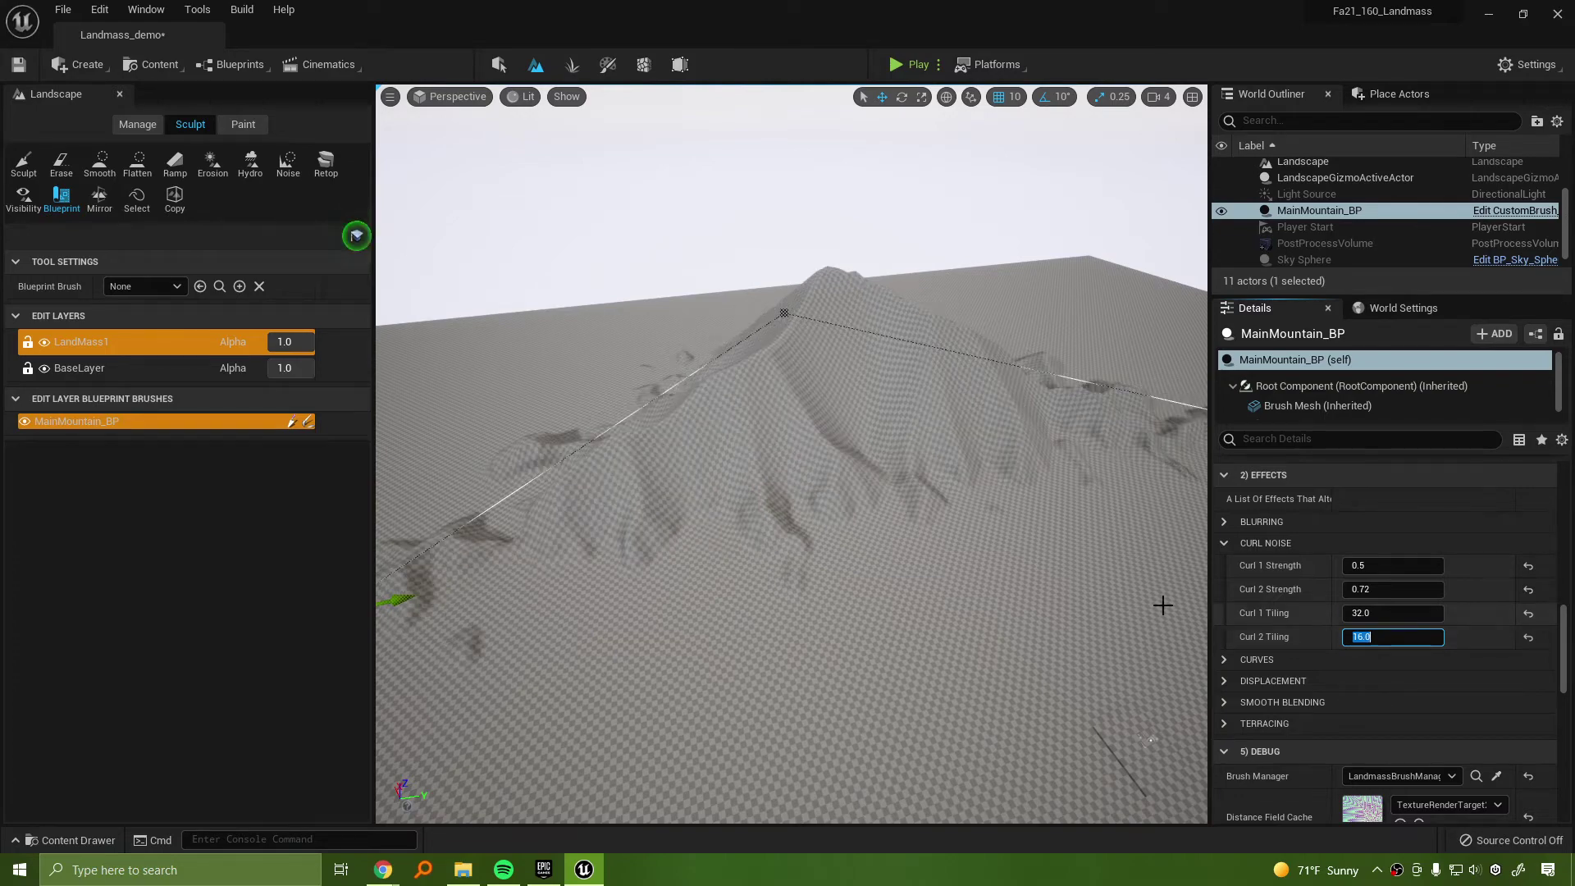
Try lowering the MainMountain_BP brush slightly along its vertical axis and inspect the mountain's base
{"action": "right_click_drag", "start_coordinate": [1159, 605], "coordinate": [1263, 605]}
{"action": "right_click_drag", "start_coordinate": [999, 593], "coordinate": [972, 619]}
{"action": "left_click", "coordinate": [1327, 210]}
{"action": "left_click", "coordinate": [1342, 178]}
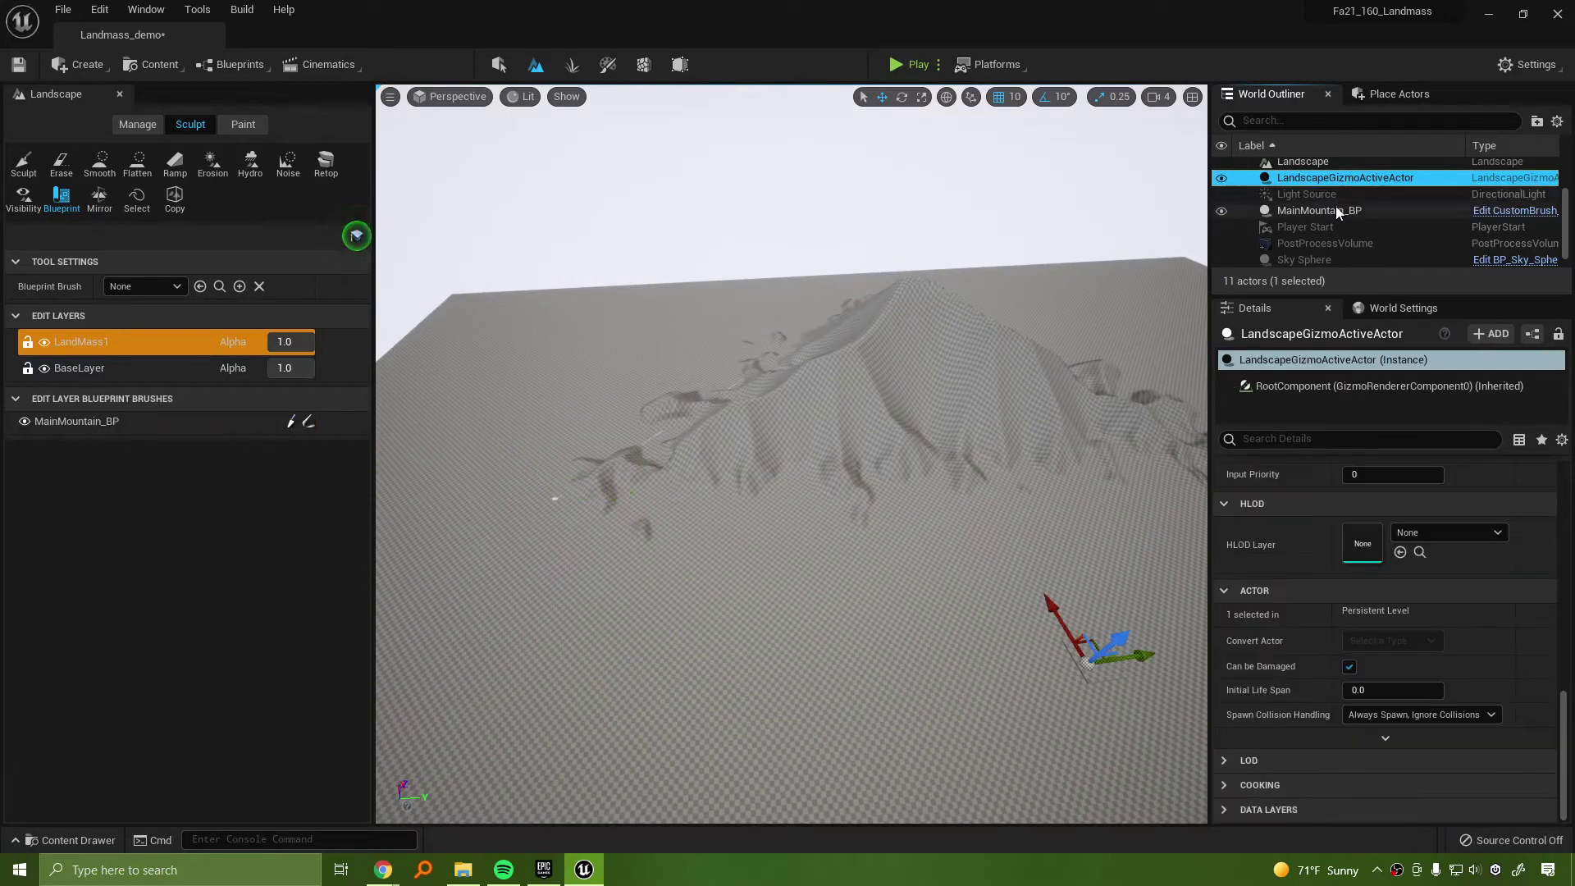
{"action": "left_click", "coordinate": [1335, 210]}
{"action": "mouse_move", "coordinate": [744, 524]}
{"action": "left_mouse_down"}
{"action": "mouse_move", "coordinate": [738, 460]}
{"action": "mouse_move", "coordinate": [729, 561]}
{"action": "mouse_move", "coordinate": [726, 506]}
{"action": "mouse_move", "coordinate": [737, 548]}
{"action": "left_mouse_up"}
{"action": "mouse_move", "coordinate": [734, 460]}
{"action": "right_mouse_down"}
{"action": "mouse_move", "coordinate": [808, 475]}
{"action": "mouse_move", "coordinate": [759, 484]}
{"action": "mouse_move", "coordinate": [660, 454]}
{"action": "right_mouse_up"}
{"action": "key", "text": "w"}
{"action": "key", "text": "a"}
{"action": "right_click_drag", "start_coordinate": [812, 501], "coordinate": [812, 501]}
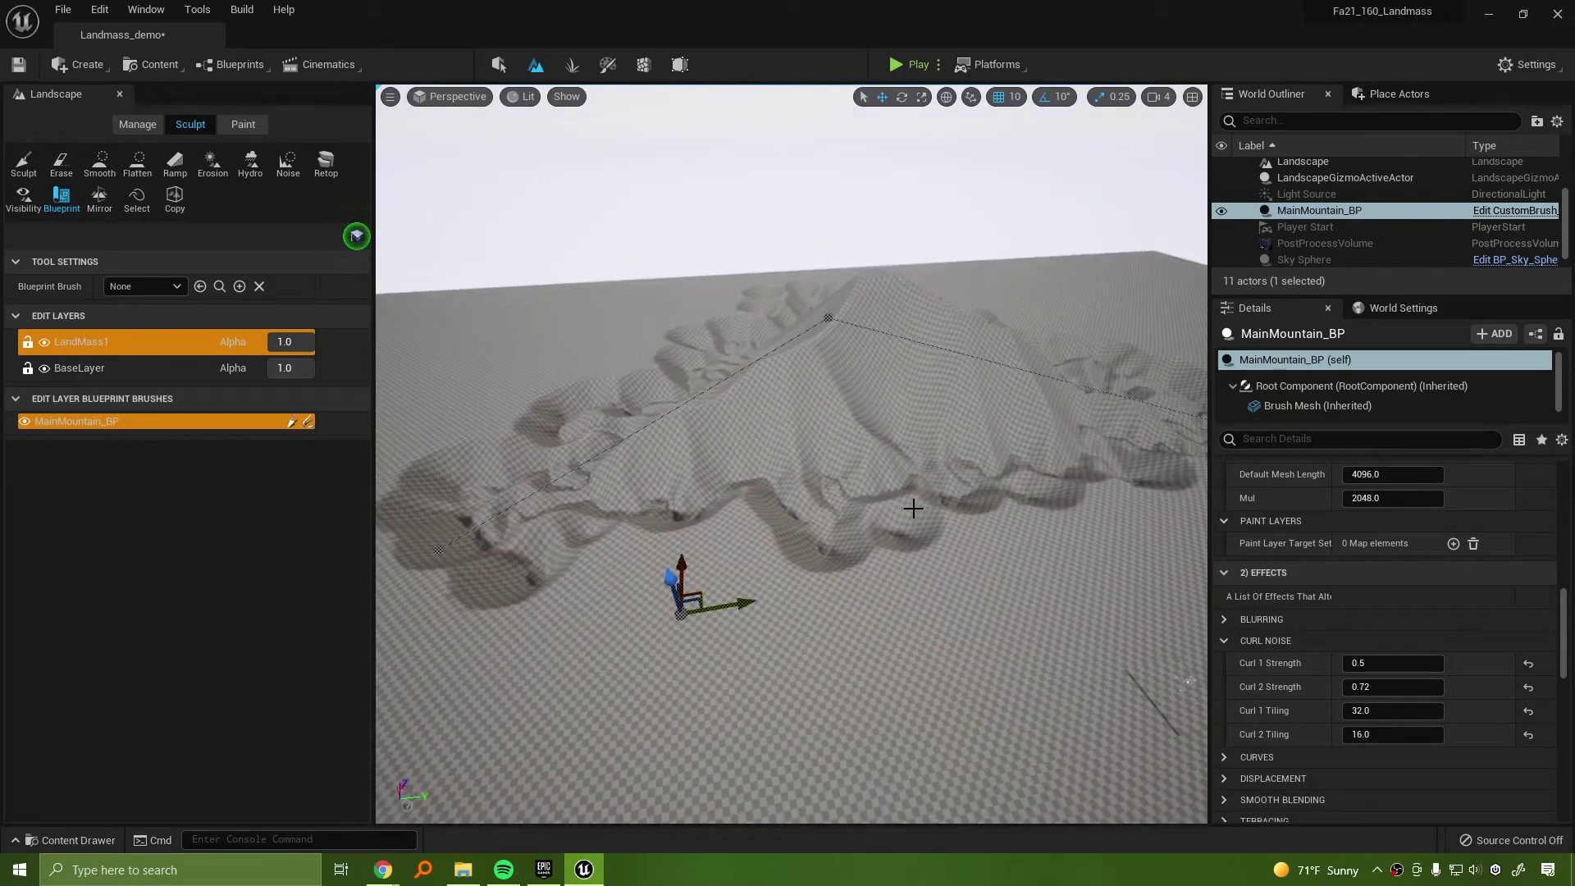
Undo the last move of the mountain brush and reselect MainMountain_BP to show its properties
{"action": "key", "text": "ctrl+z"}
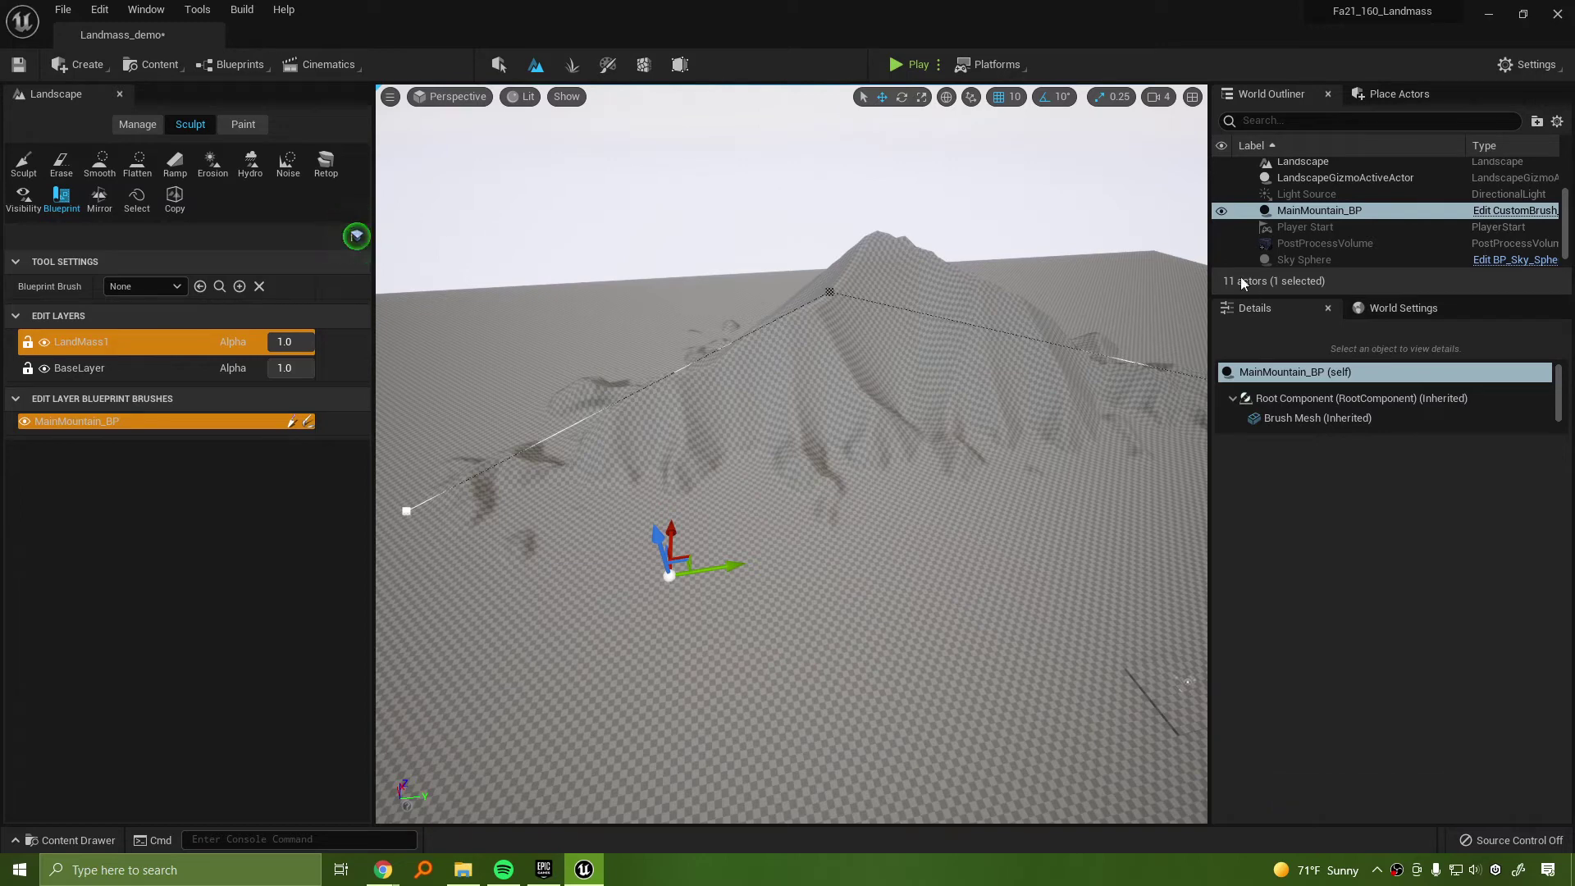
{"action": "left_click", "coordinate": [1318, 212]}
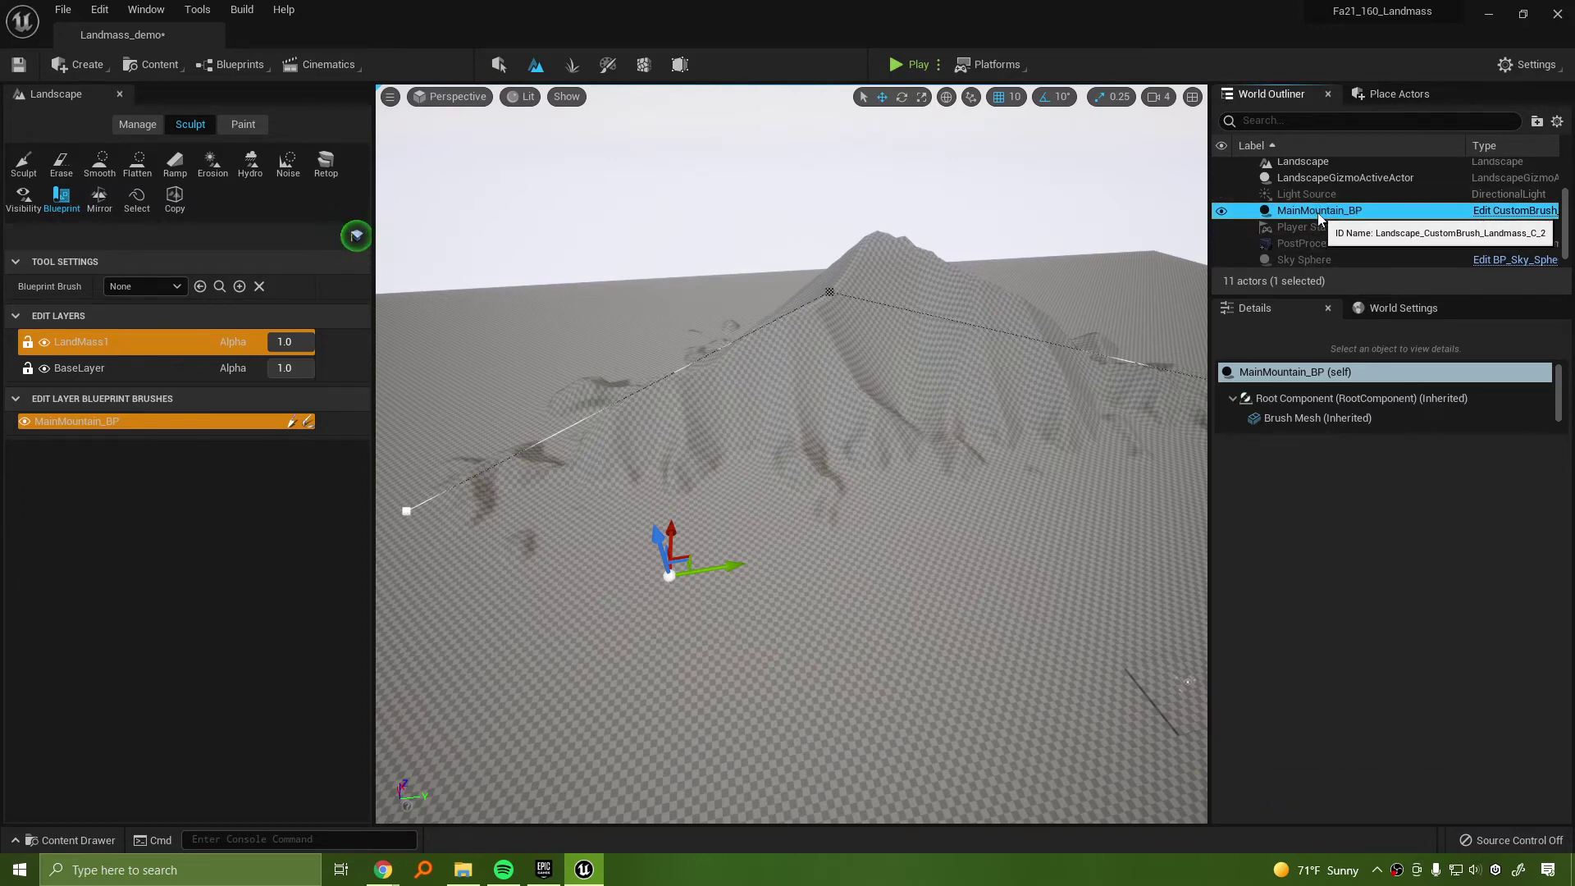
{"action": "left_click", "coordinate": [1324, 180]}
{"action": "left_click", "coordinate": [1318, 208]}
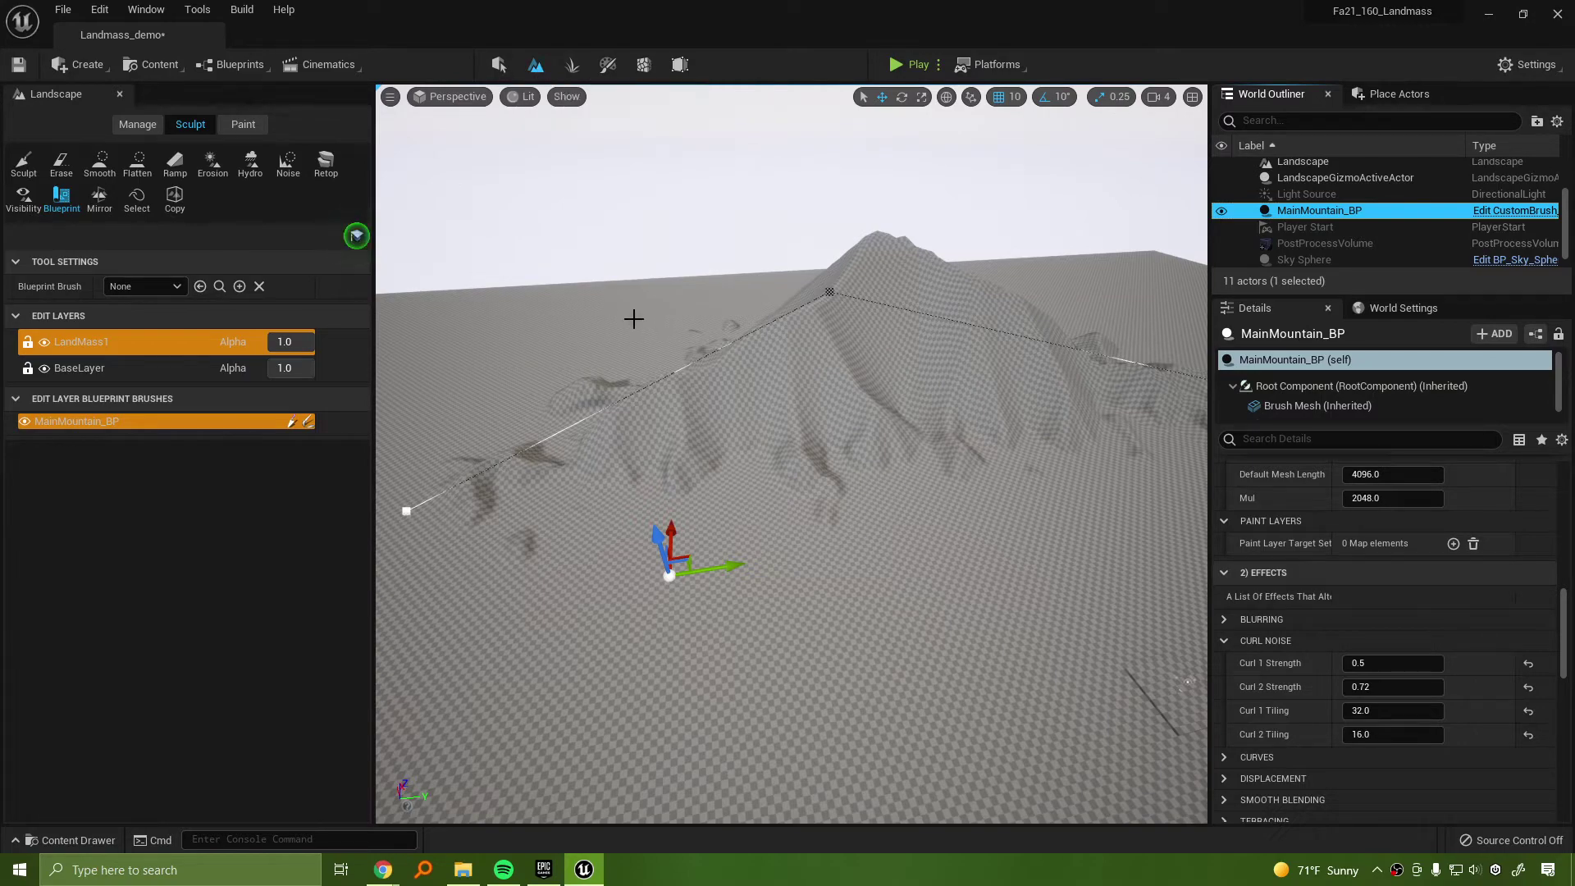
Expand the Smooth Blending effect settings of the MainMountain_BP brush
{"action": "right_click_drag", "start_coordinate": [909, 469], "coordinate": [1035, 464]}
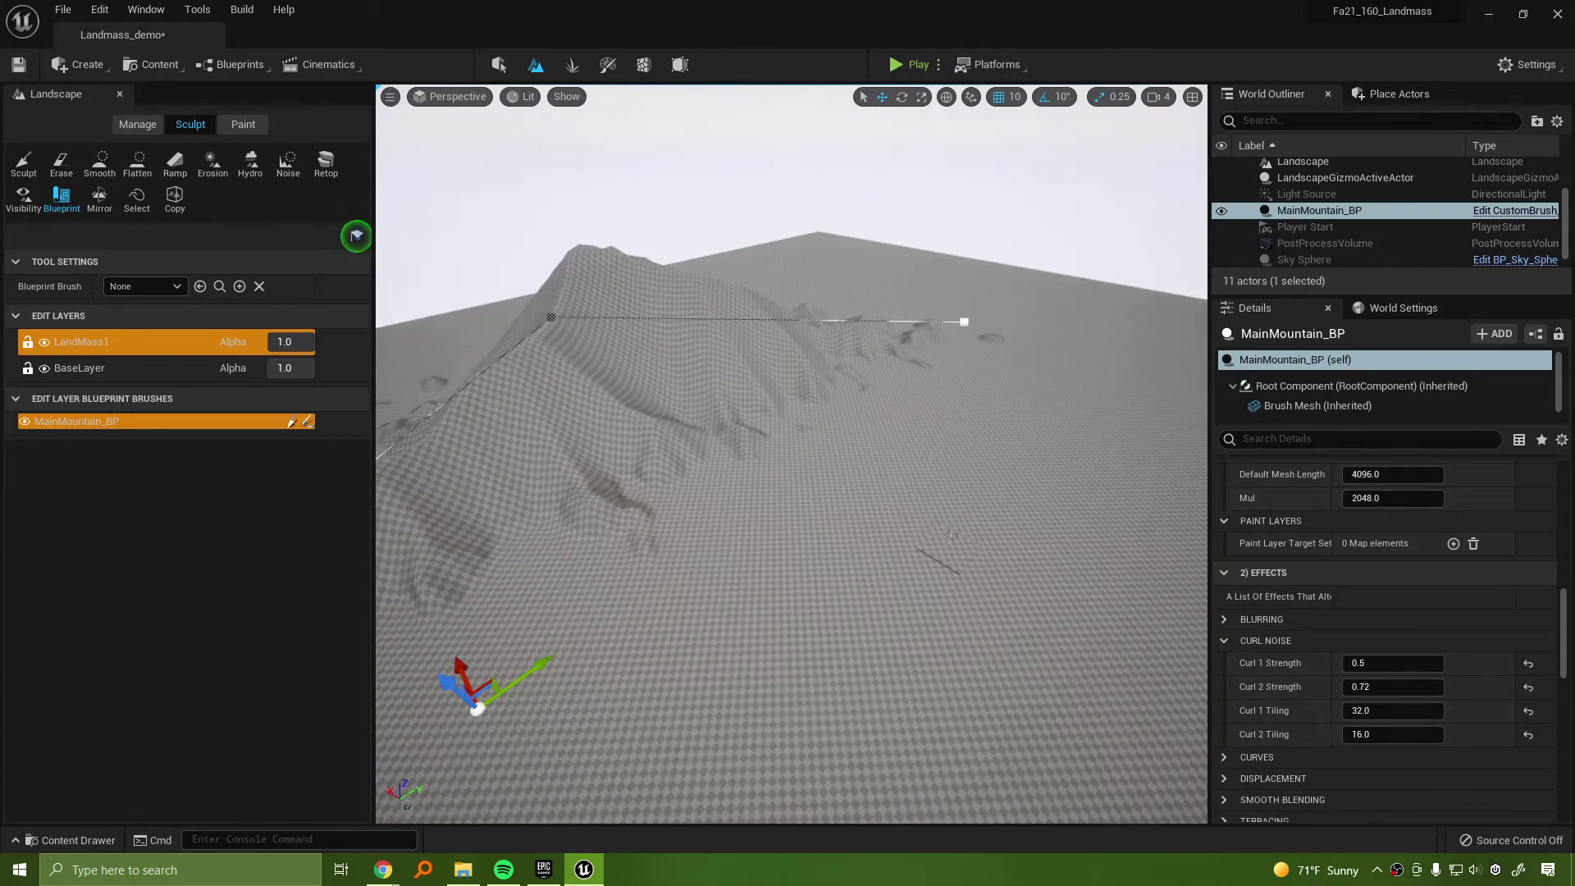
{"action": "right_click_drag", "start_coordinate": [951, 536], "coordinate": [1155, 498]}
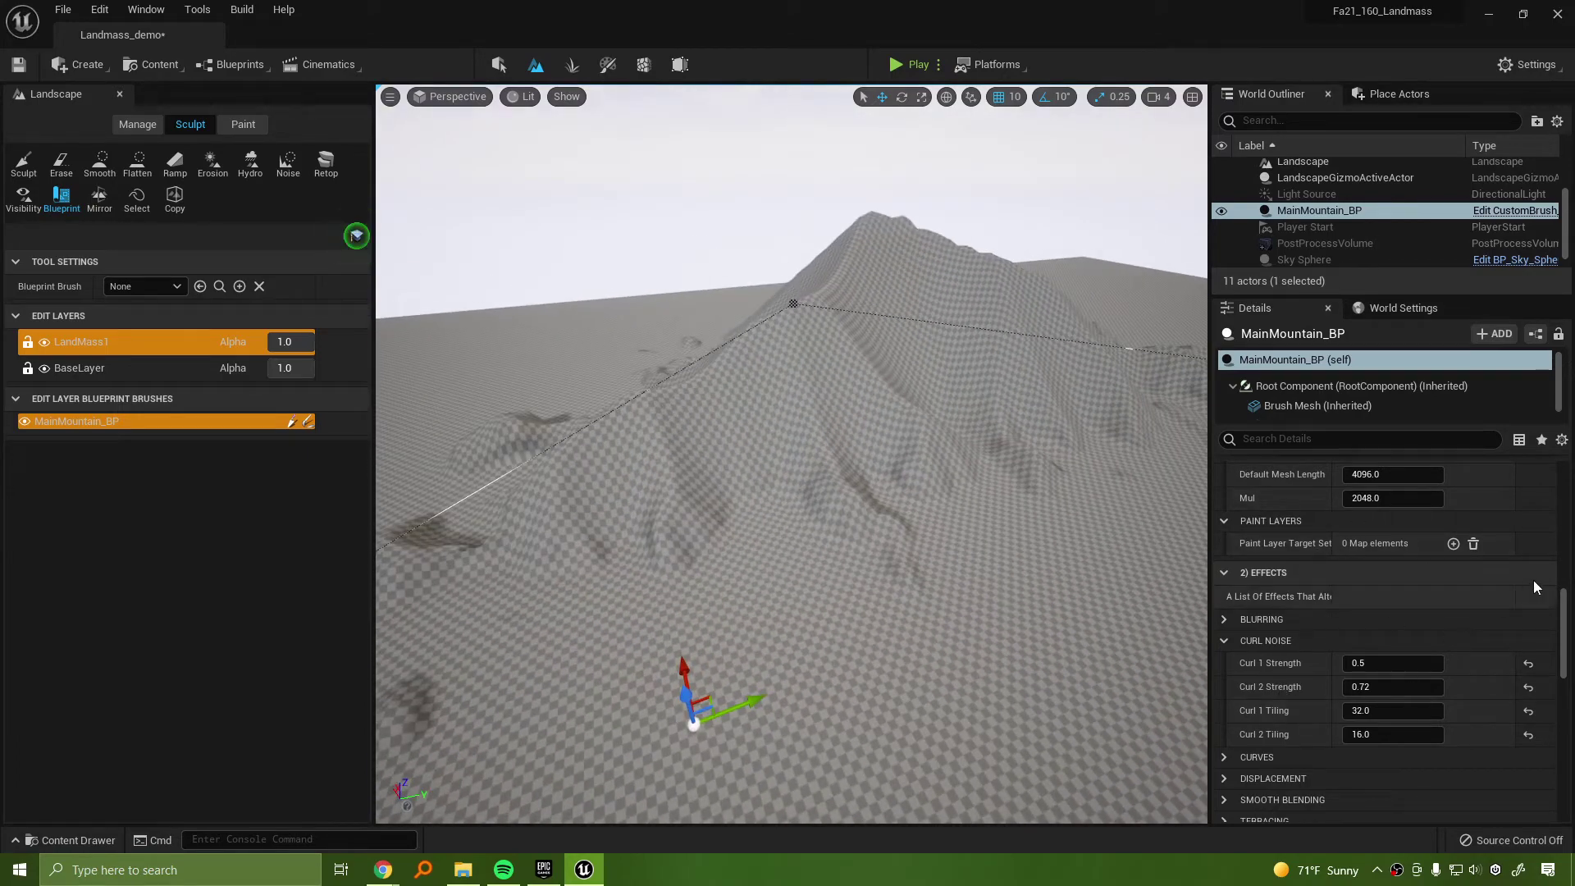
{"action": "scroll", "coordinate": [1567, 607], "scroll_direction": "down", "scroll_amount": 3}
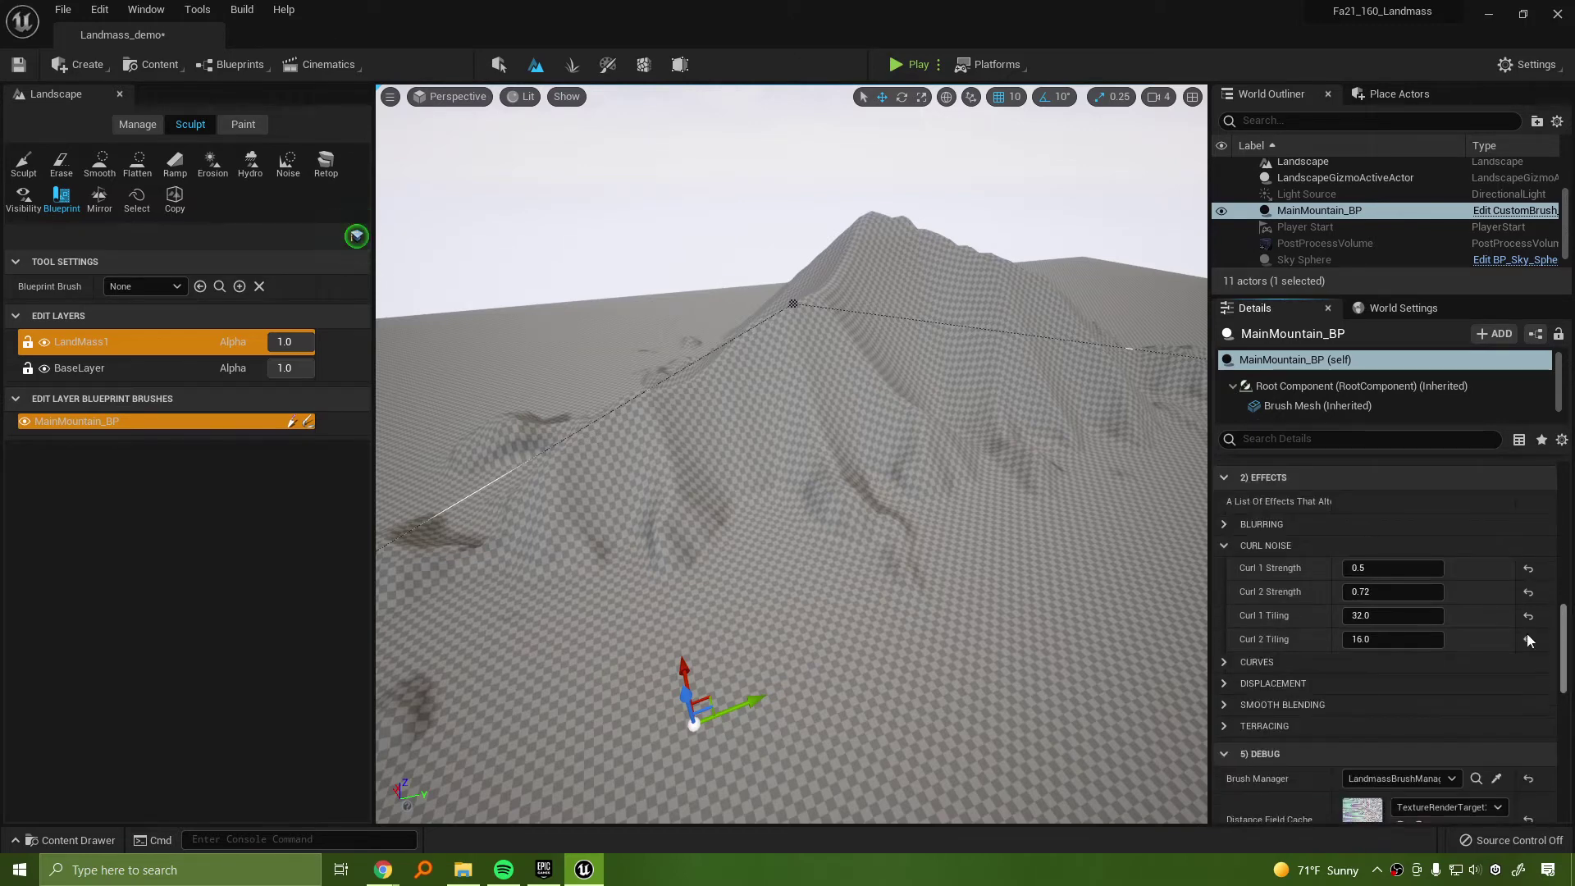
{"action": "left_click", "coordinate": [1224, 705]}
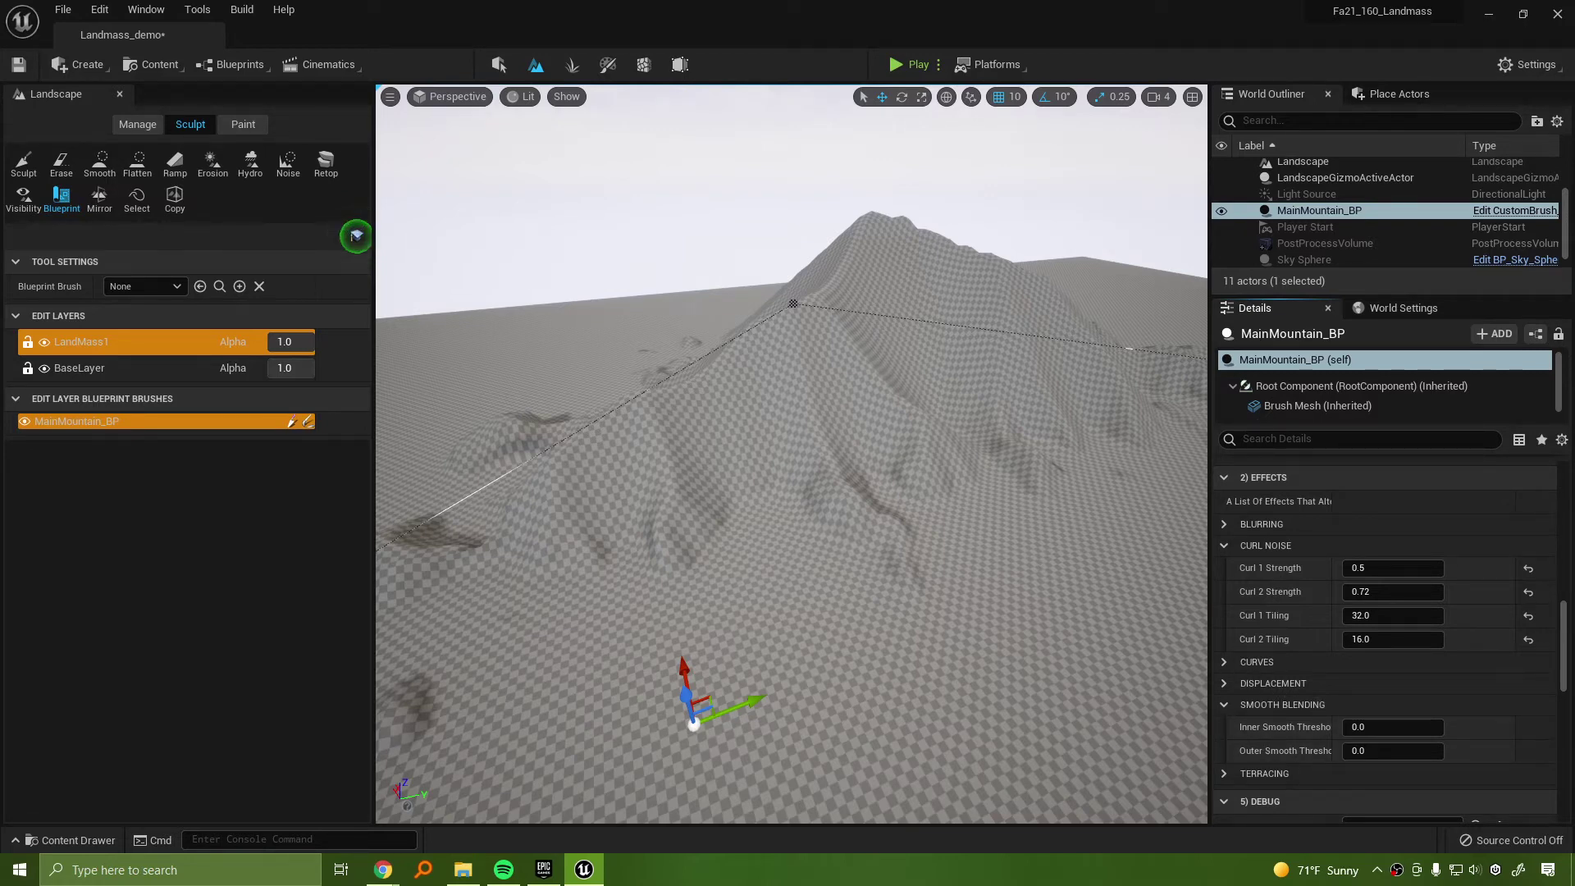
{"action": "mouse_move", "coordinate": [1128, 610]}
{"action": "right_mouse_down"}
{"action": "mouse_move", "coordinate": [1181, 615]}
{"action": "mouse_move", "coordinate": [1181, 586]}
{"action": "mouse_move", "coordinate": [1128, 609]}
{"action": "right_mouse_up"}
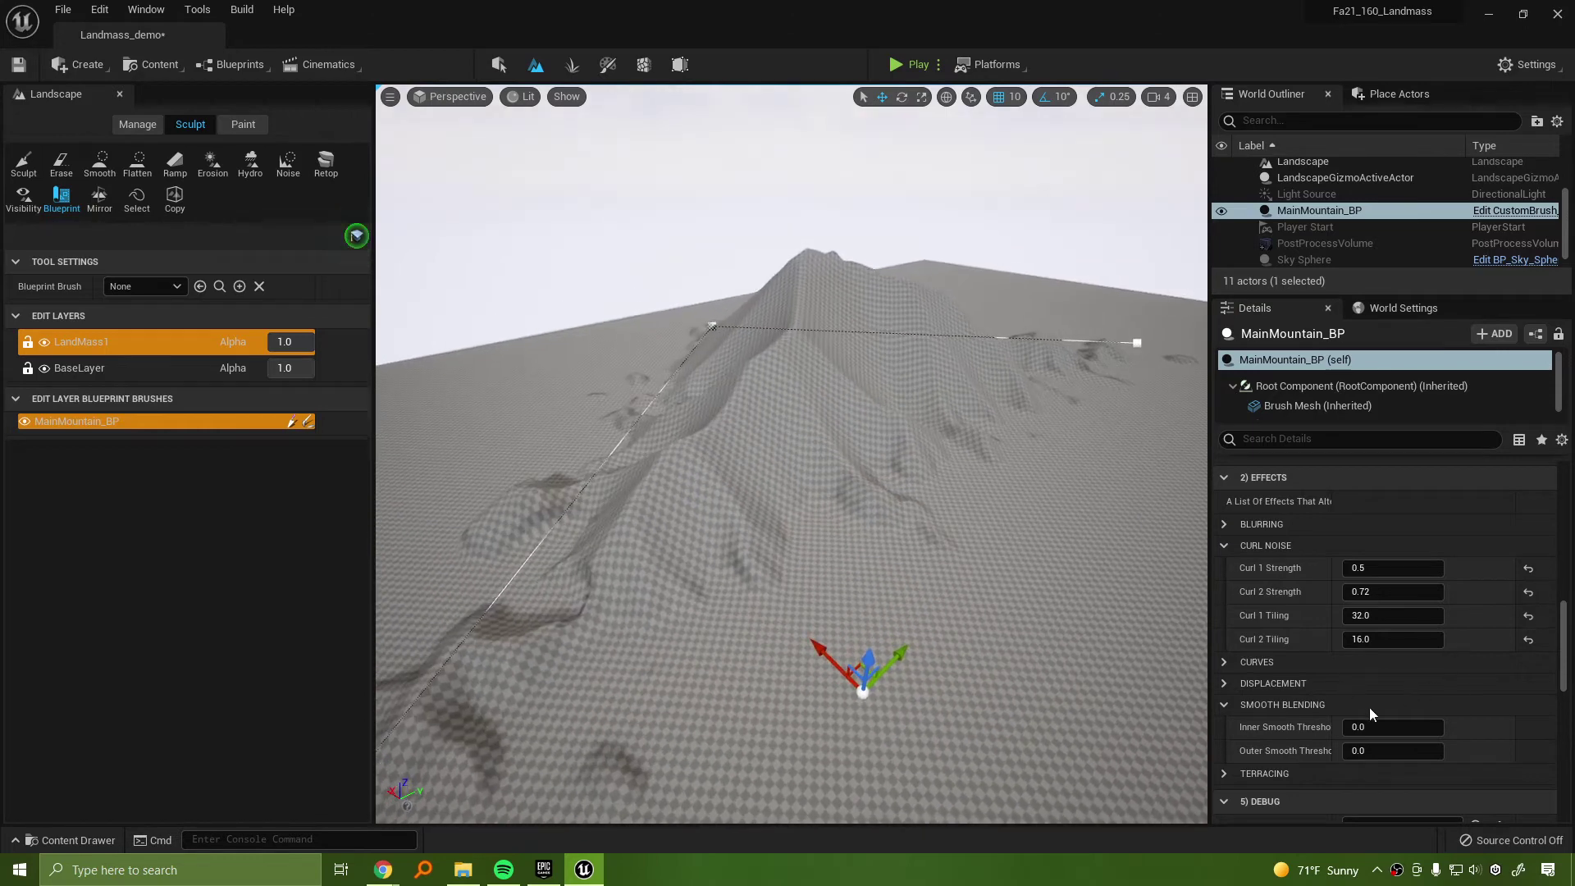
Set the mountain brush's Inner Smooth Threshold to 5000 and inspect its effect on the slopes
{"action": "left_click_drag", "start_coordinate": [1370, 727], "coordinate": [1395, 727]}
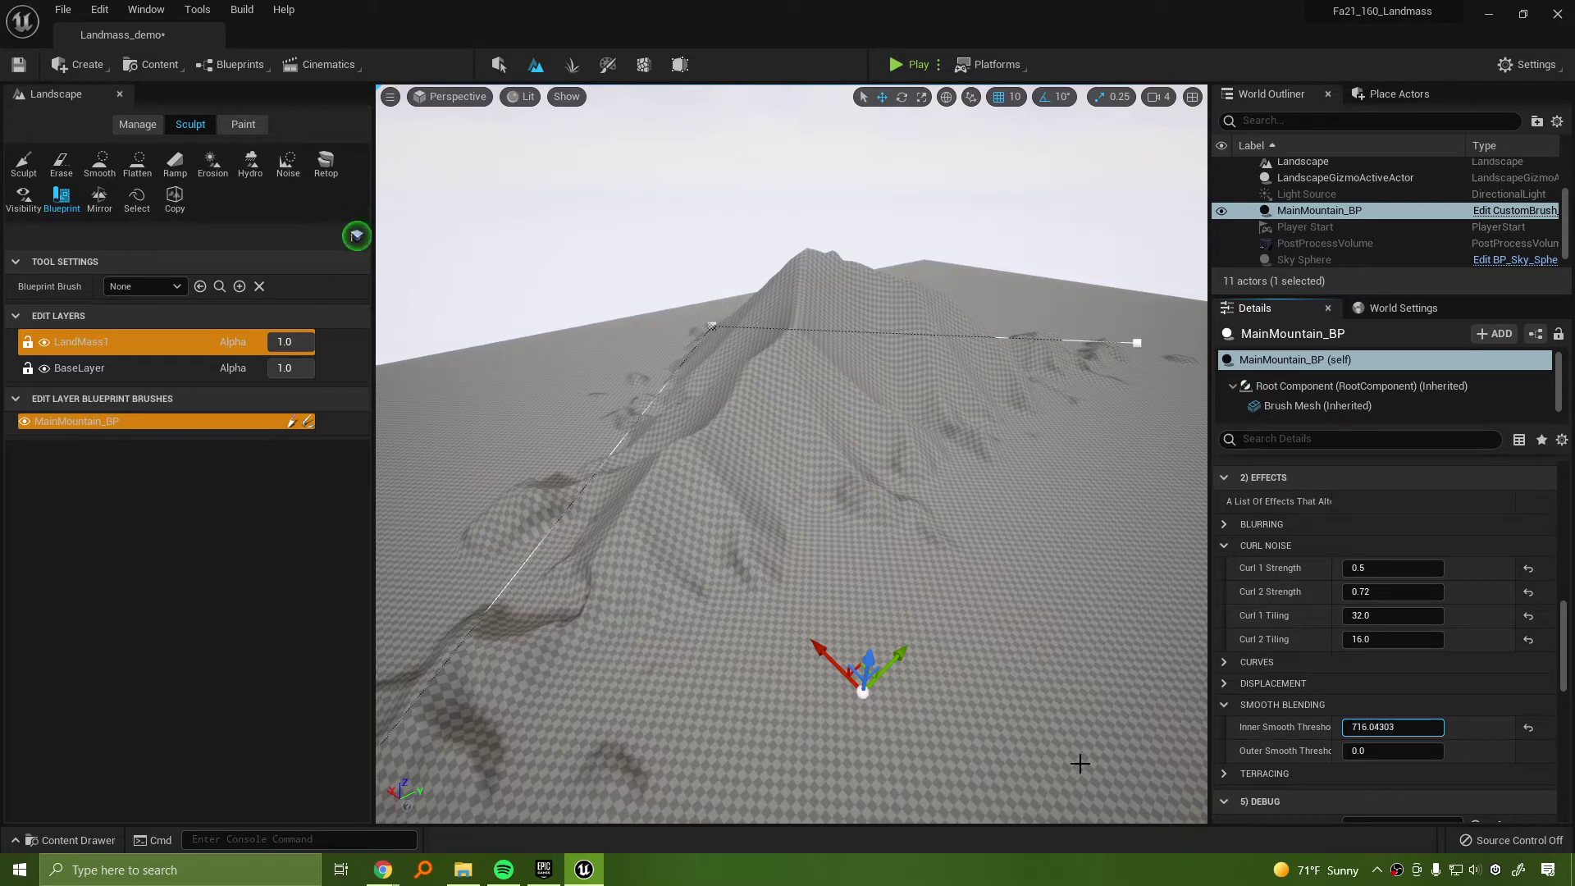
{"action": "left_click", "coordinate": [1386, 724]}
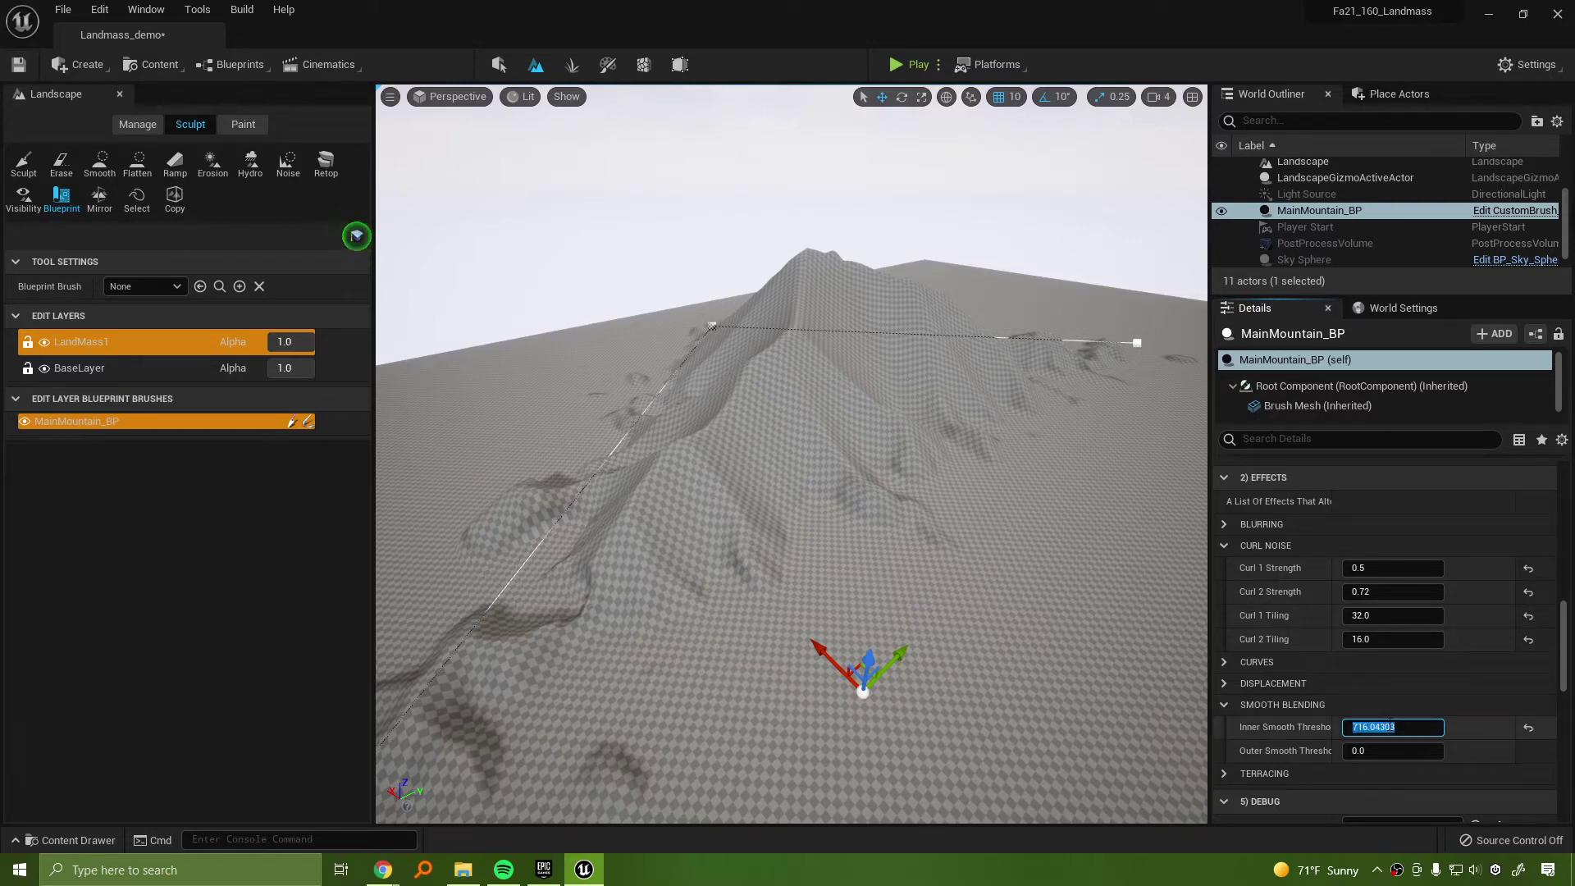
{"action": "type", "text": "5000"}
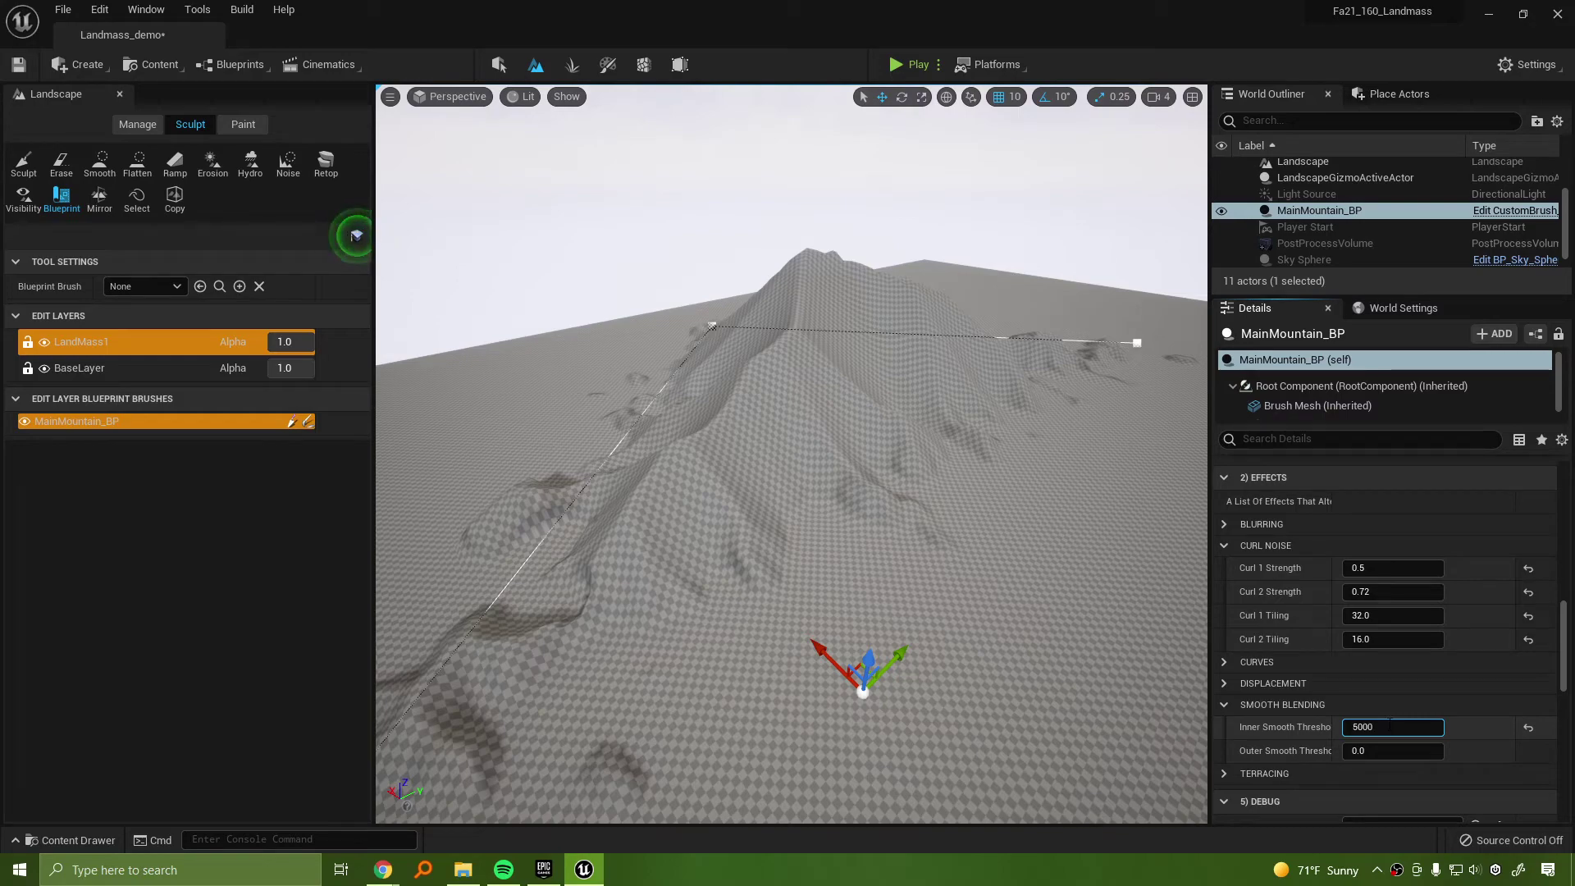
{"action": "key", "text": "Return"}
{"action": "mouse_move", "coordinate": [967, 513]}
{"action": "right_mouse_down"}
{"action": "mouse_move", "coordinate": [910, 500]}
{"action": "mouse_move", "coordinate": [902, 468]}
{"action": "mouse_move", "coordinate": [944, 512]}
{"action": "right_mouse_up"}
{"action": "key", "text": "w"}
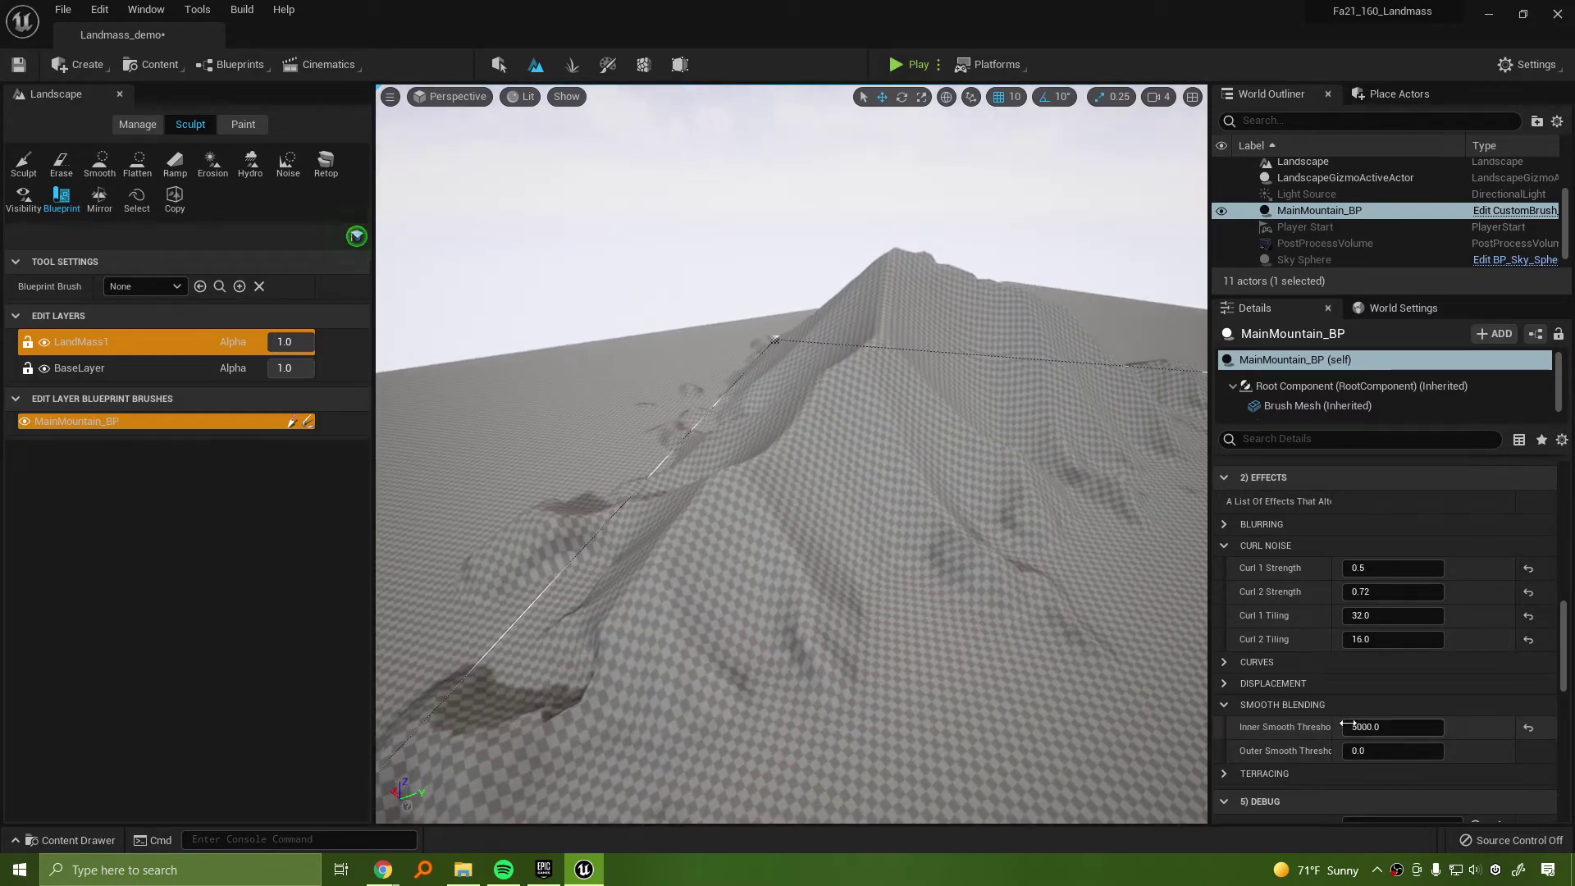
{"action": "key", "text": "s"}
{"action": "right_click_drag", "start_coordinate": [986, 613], "coordinate": [917, 515]}
{"action": "key", "text": "a"}
{"action": "key", "text": "w"}
Set the mountain brush's Inner Smooth Threshold to 1000
{"action": "left_click", "coordinate": [1369, 727]}
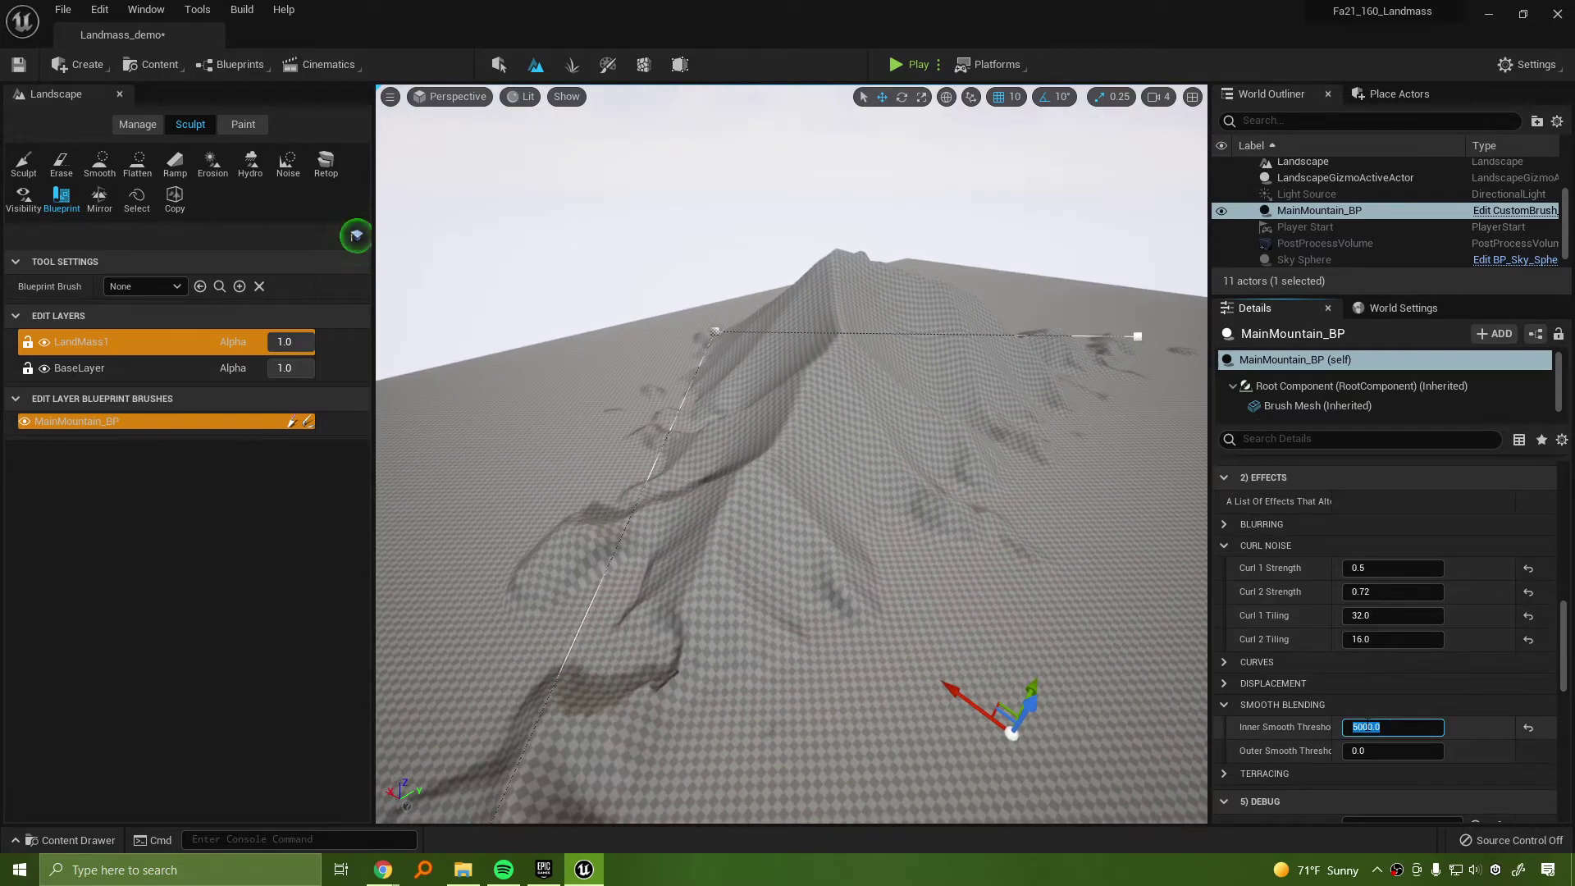
{"action": "type", "text": "1"}
{"action": "right_click_drag", "start_coordinate": [999, 435], "coordinate": [974, 398]}
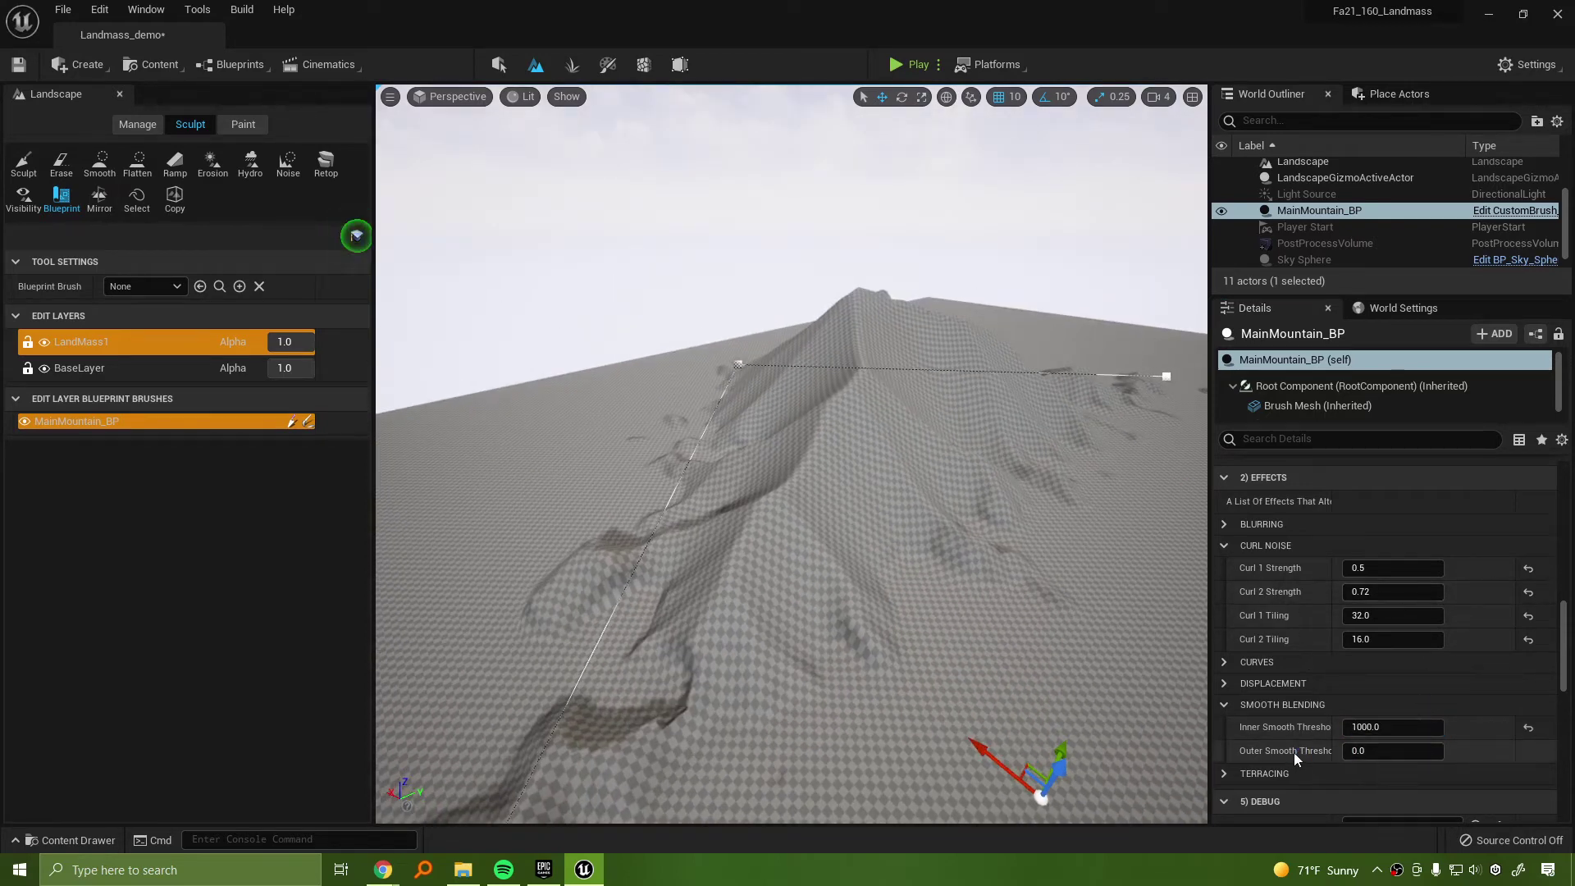
Try an Outer Smooth Threshold of about 153 on the mountain brush, and reset it to its default
{"action": "mouse_move", "coordinate": [1361, 750]}
{"action": "left_mouse_down"}
{"action": "mouse_move", "coordinate": [1419, 750]}
{"action": "mouse_move", "coordinate": [1392, 751]}
{"action": "left_mouse_up"}
{"action": "left_click_drag", "start_coordinate": [1501, 751], "coordinate": [1534, 751]}
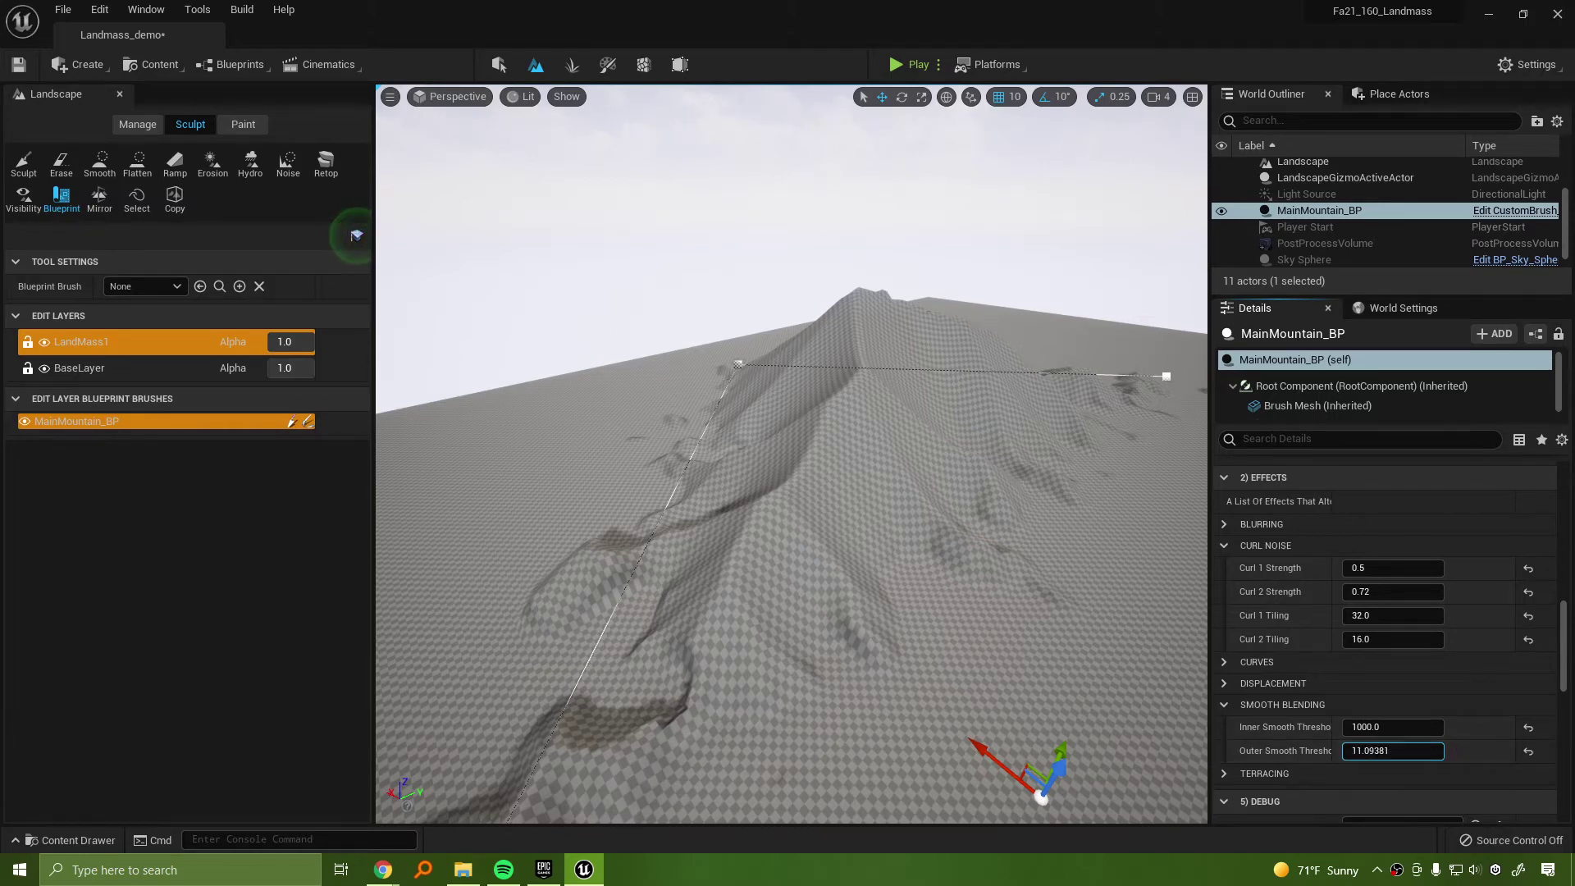
{"action": "right_click_drag", "start_coordinate": [1038, 520], "coordinate": [988, 525]}
{"action": "left_click_drag", "start_coordinate": [1372, 752], "coordinate": [1377, 753]}
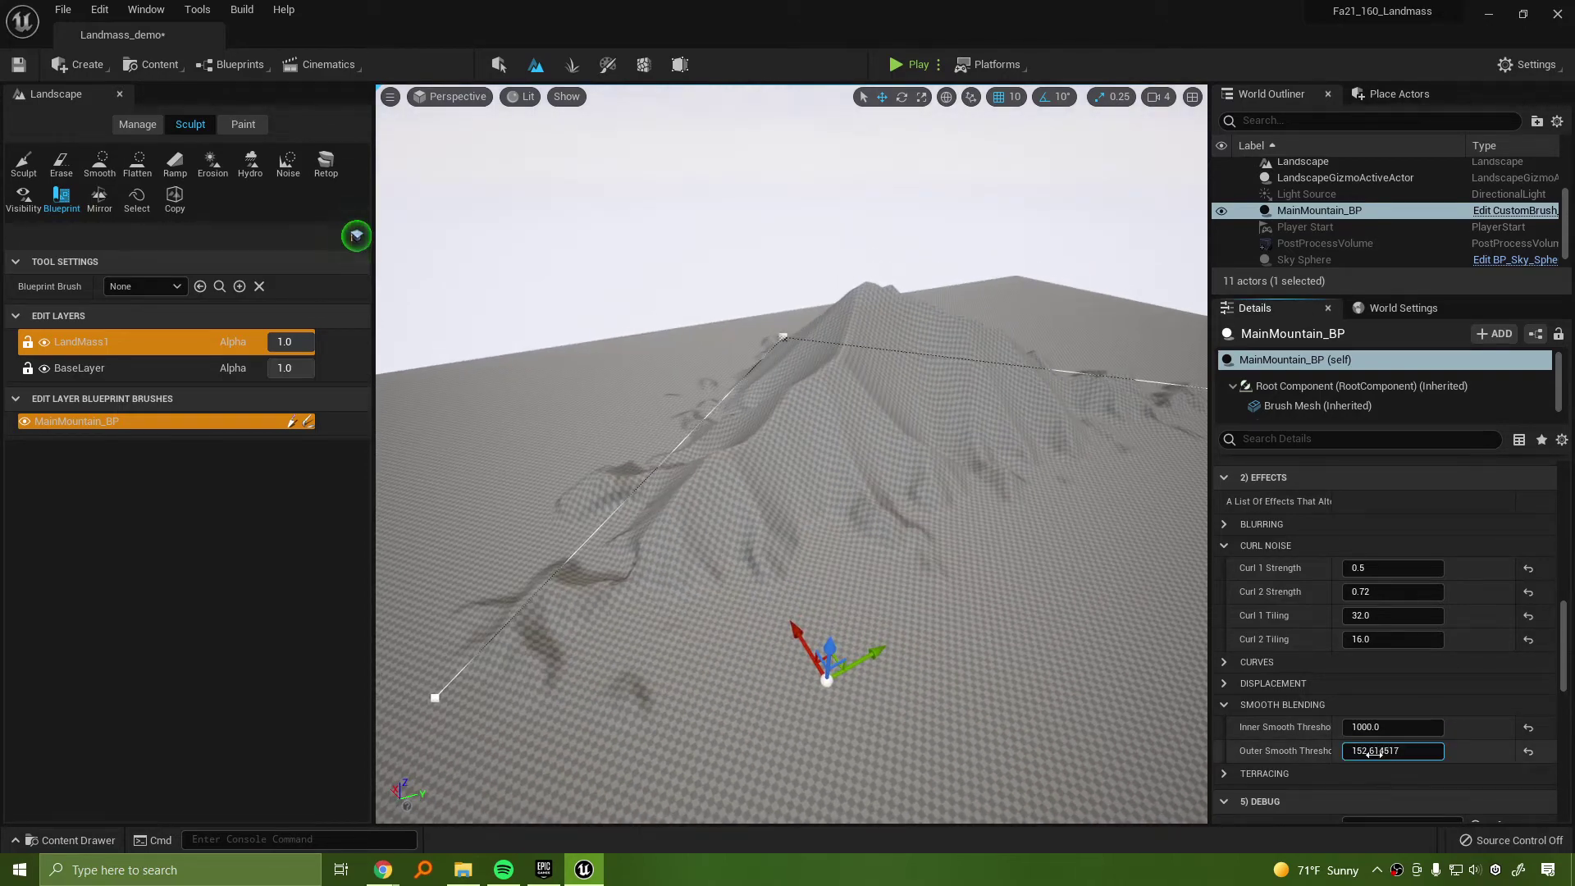
{"action": "right_click_drag", "start_coordinate": [986, 515], "coordinate": [808, 534]}
{"action": "left_click", "coordinate": [1532, 754]}
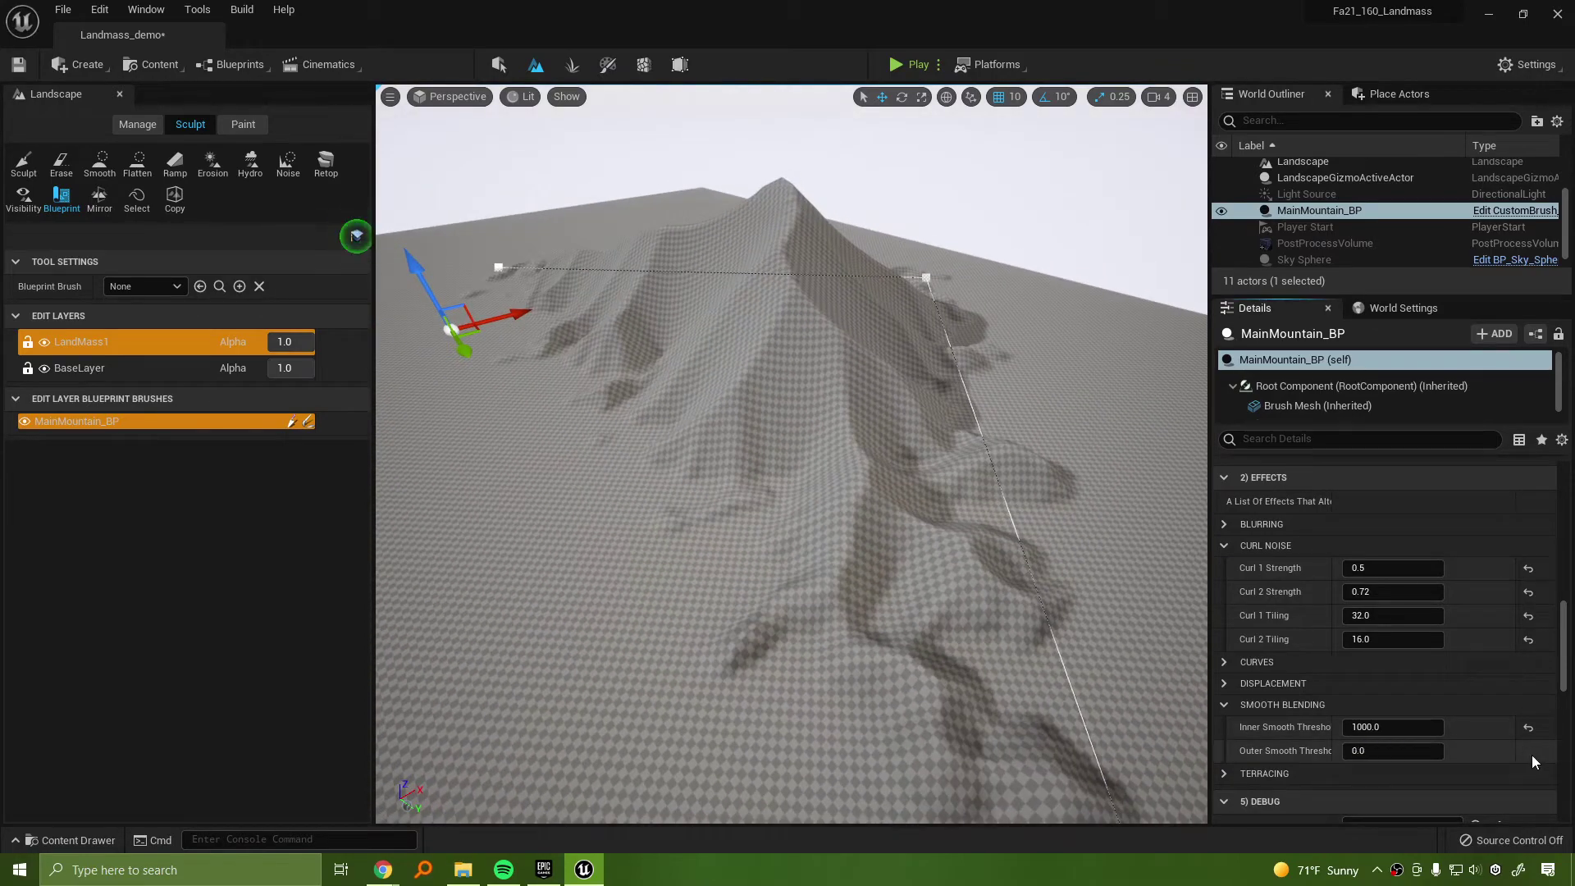
{"action": "right_click_drag", "start_coordinate": [1009, 533], "coordinate": [935, 513]}
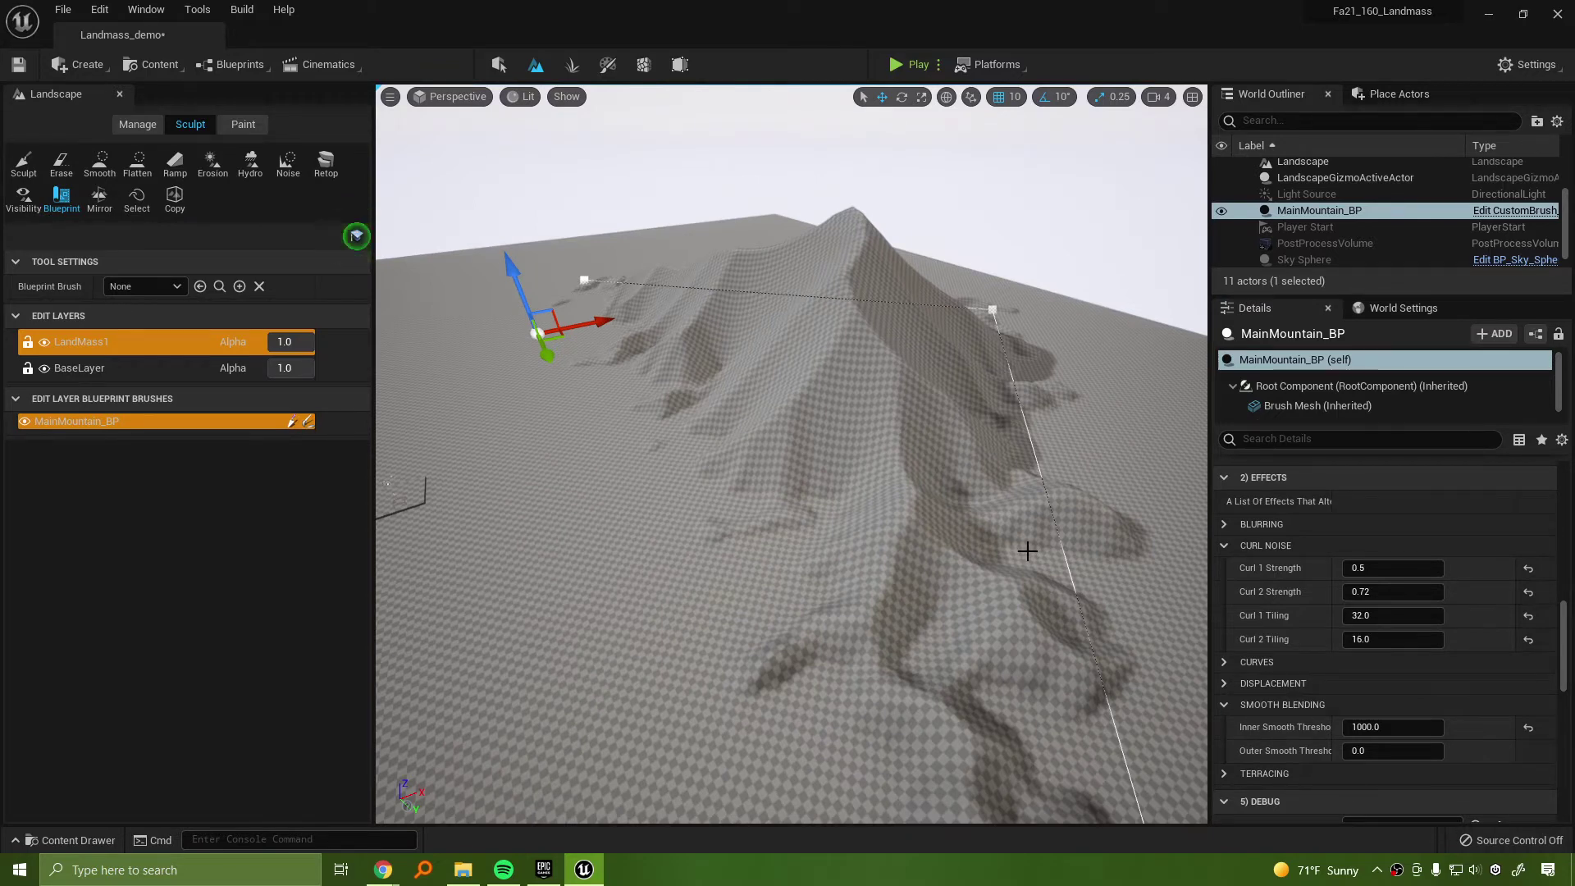
Set the mountain brush's Inner Smooth Threshold to 2000 and its Outer Smooth Threshold to 1000
{"action": "left_click", "coordinate": [1435, 750]}
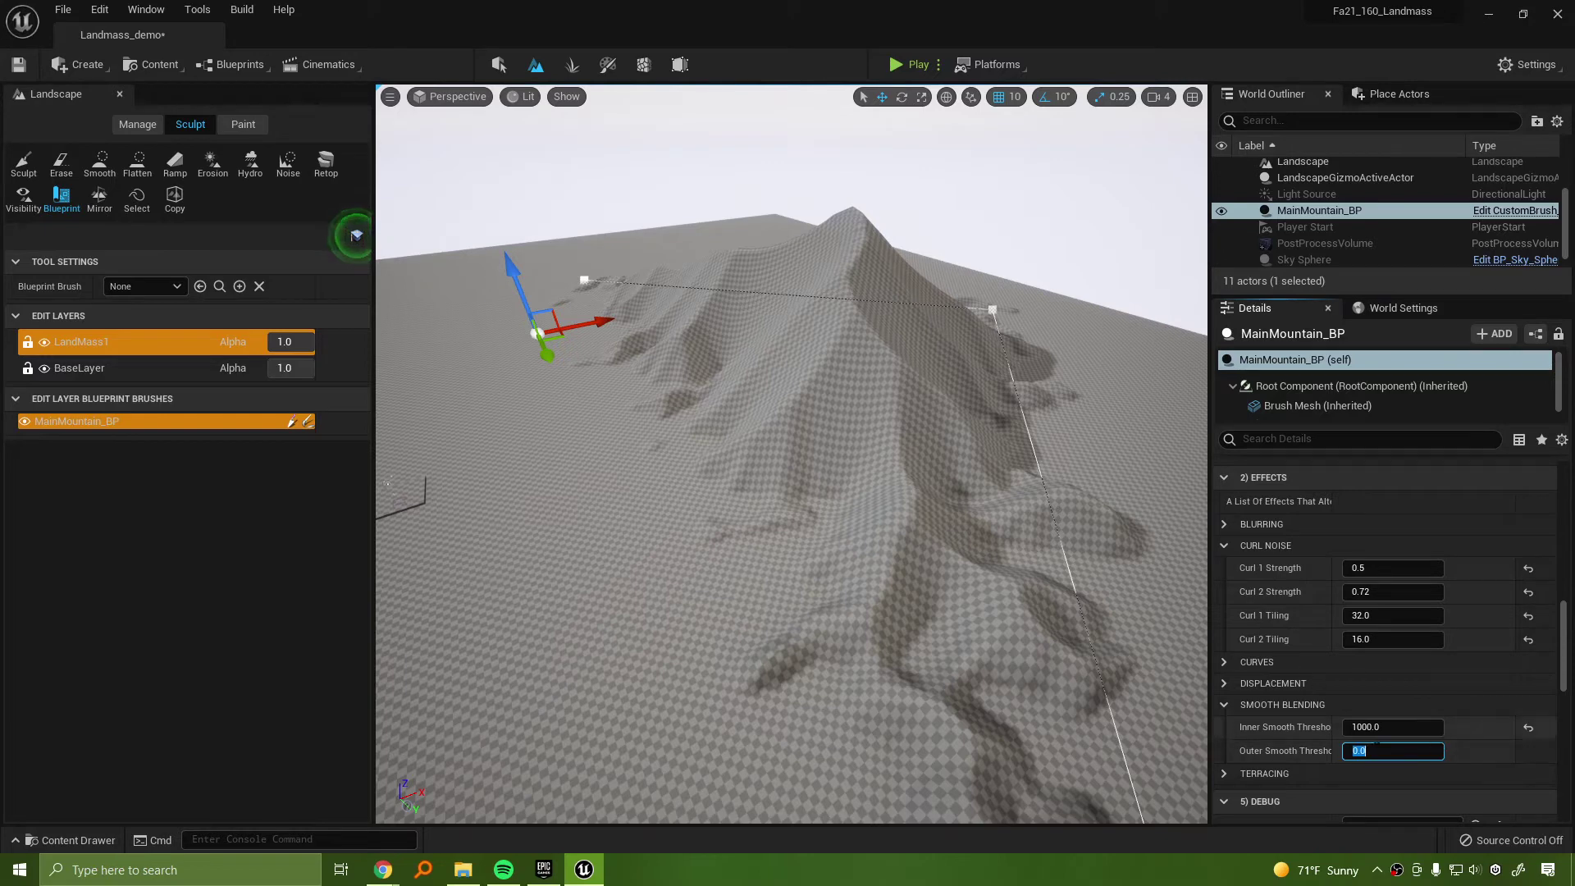
{"action": "left_click", "coordinate": [1381, 751]}
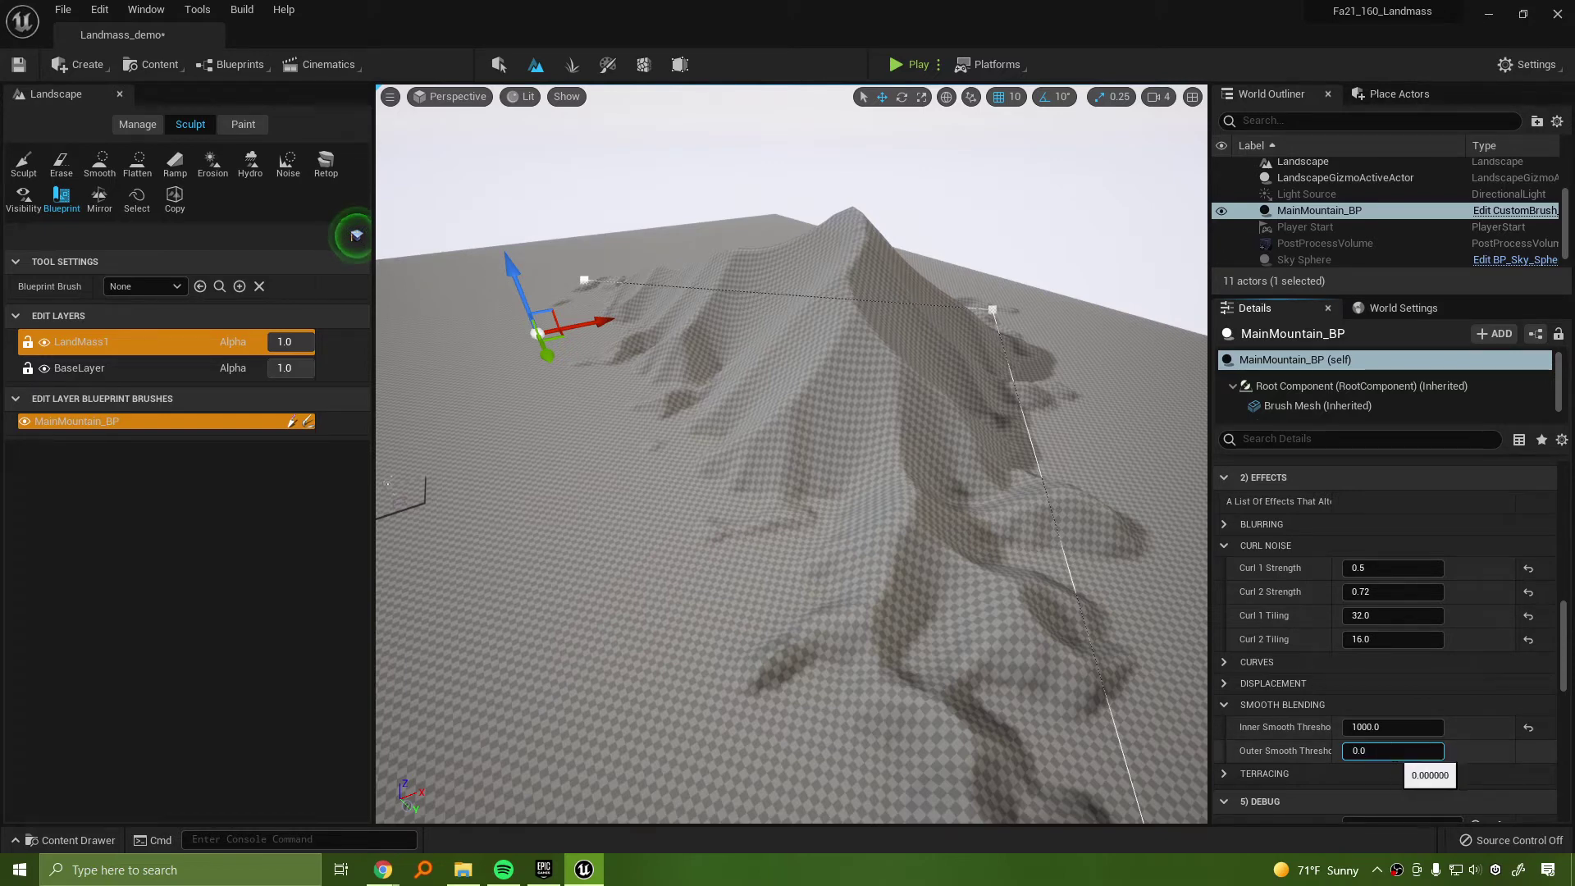
{"action": "left_click", "coordinate": [1394, 730]}
{"action": "type", "text": "2000"}
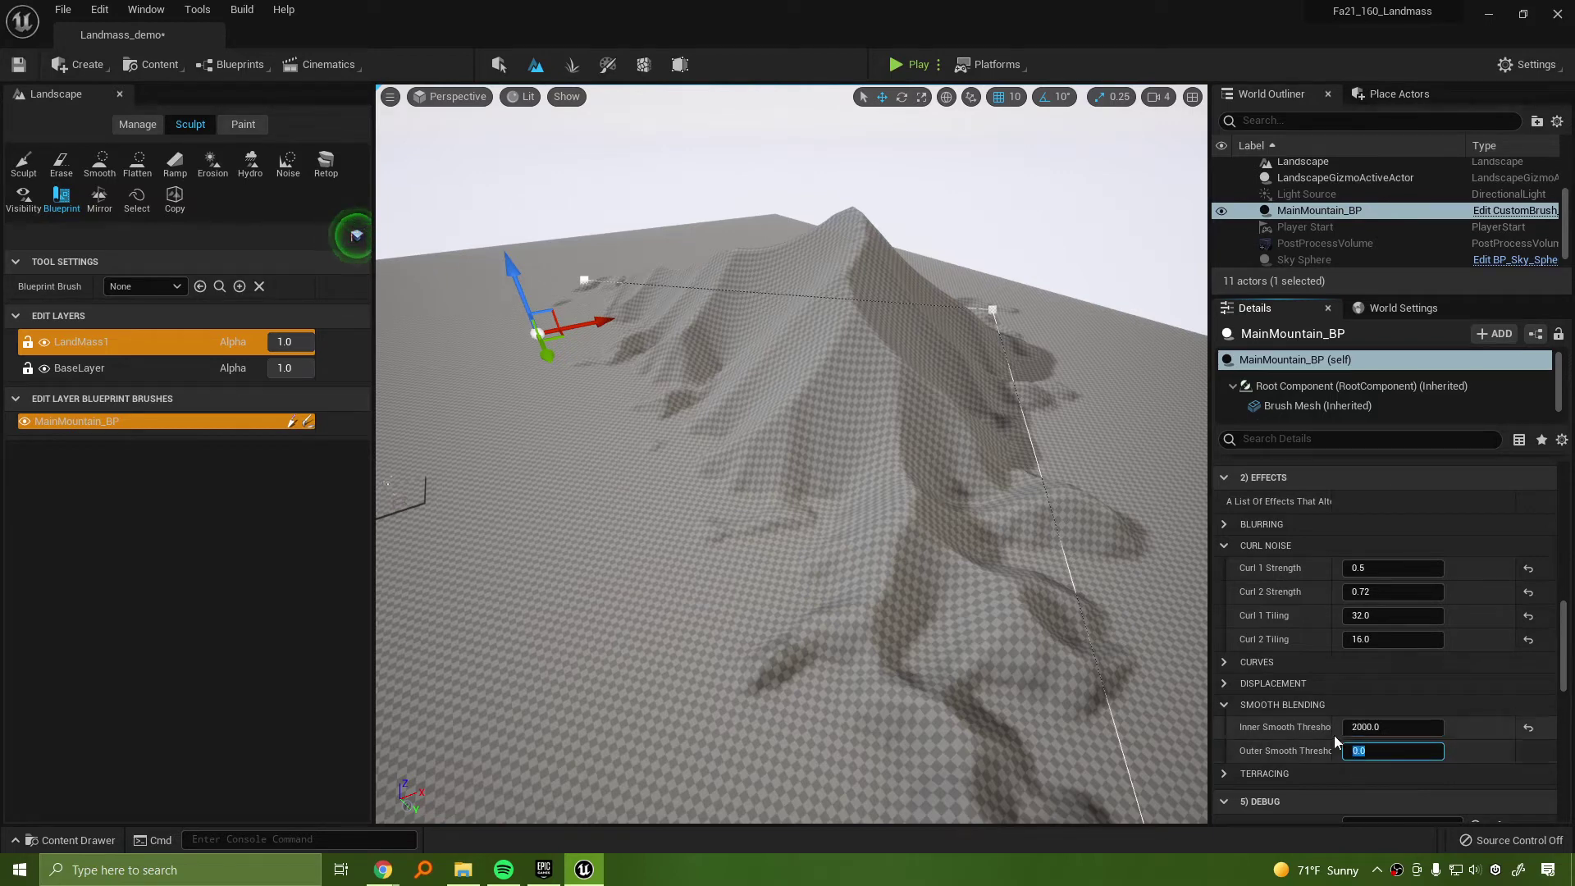
{"action": "left_click_drag", "start_coordinate": [1334, 745], "coordinate": [1353, 748]}
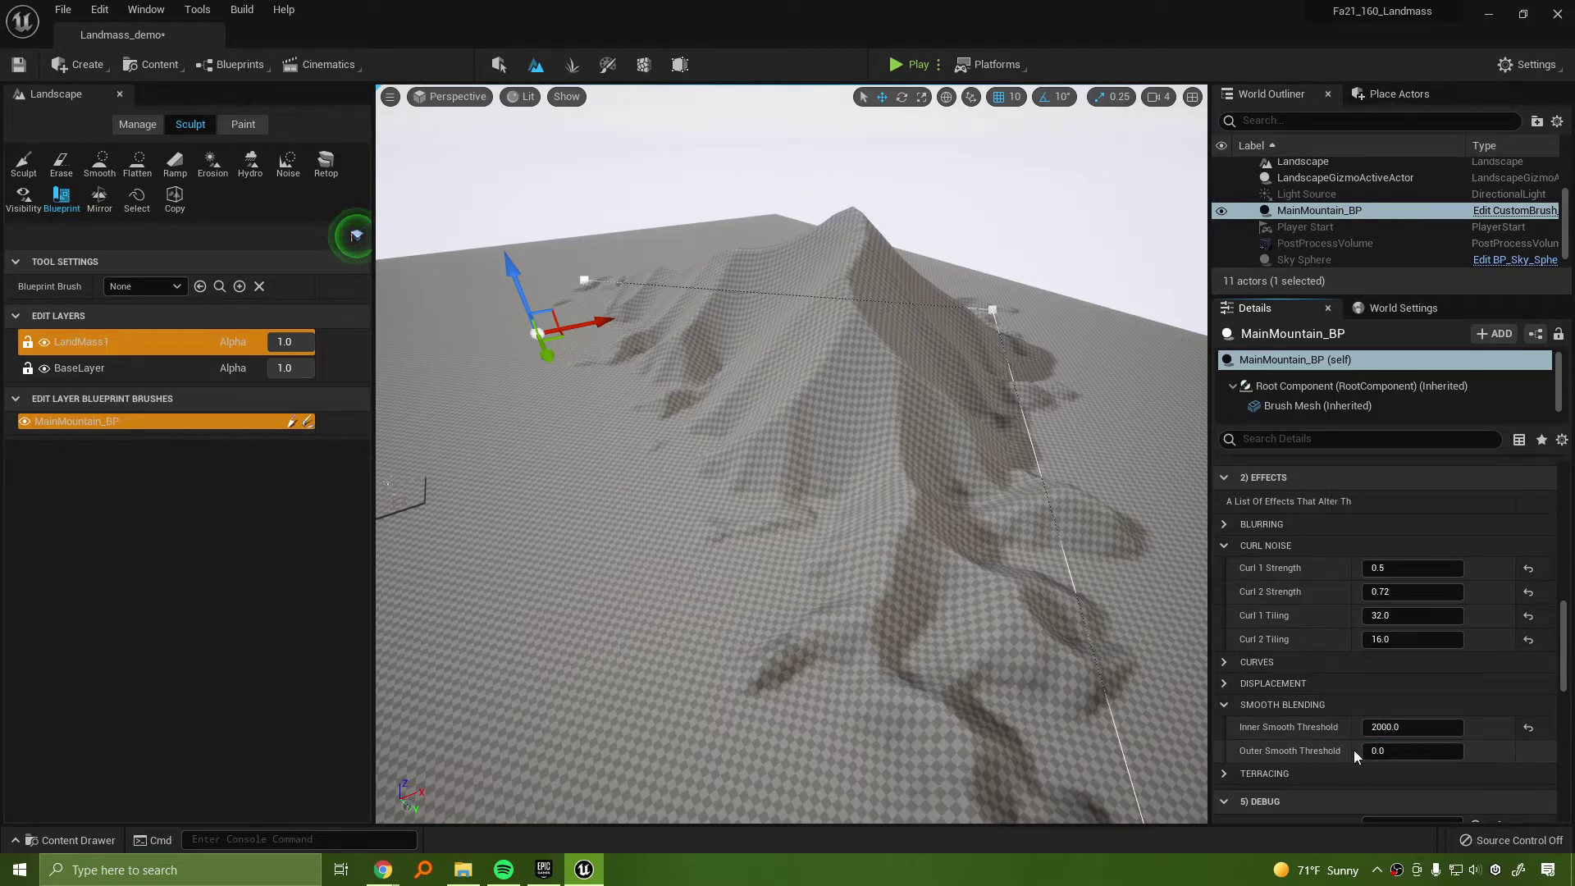
{"action": "left_click", "coordinate": [1386, 751]}
{"action": "key", "text": "Return"}
{"action": "right_click_drag", "start_coordinate": [961, 543], "coordinate": [1033, 574]}
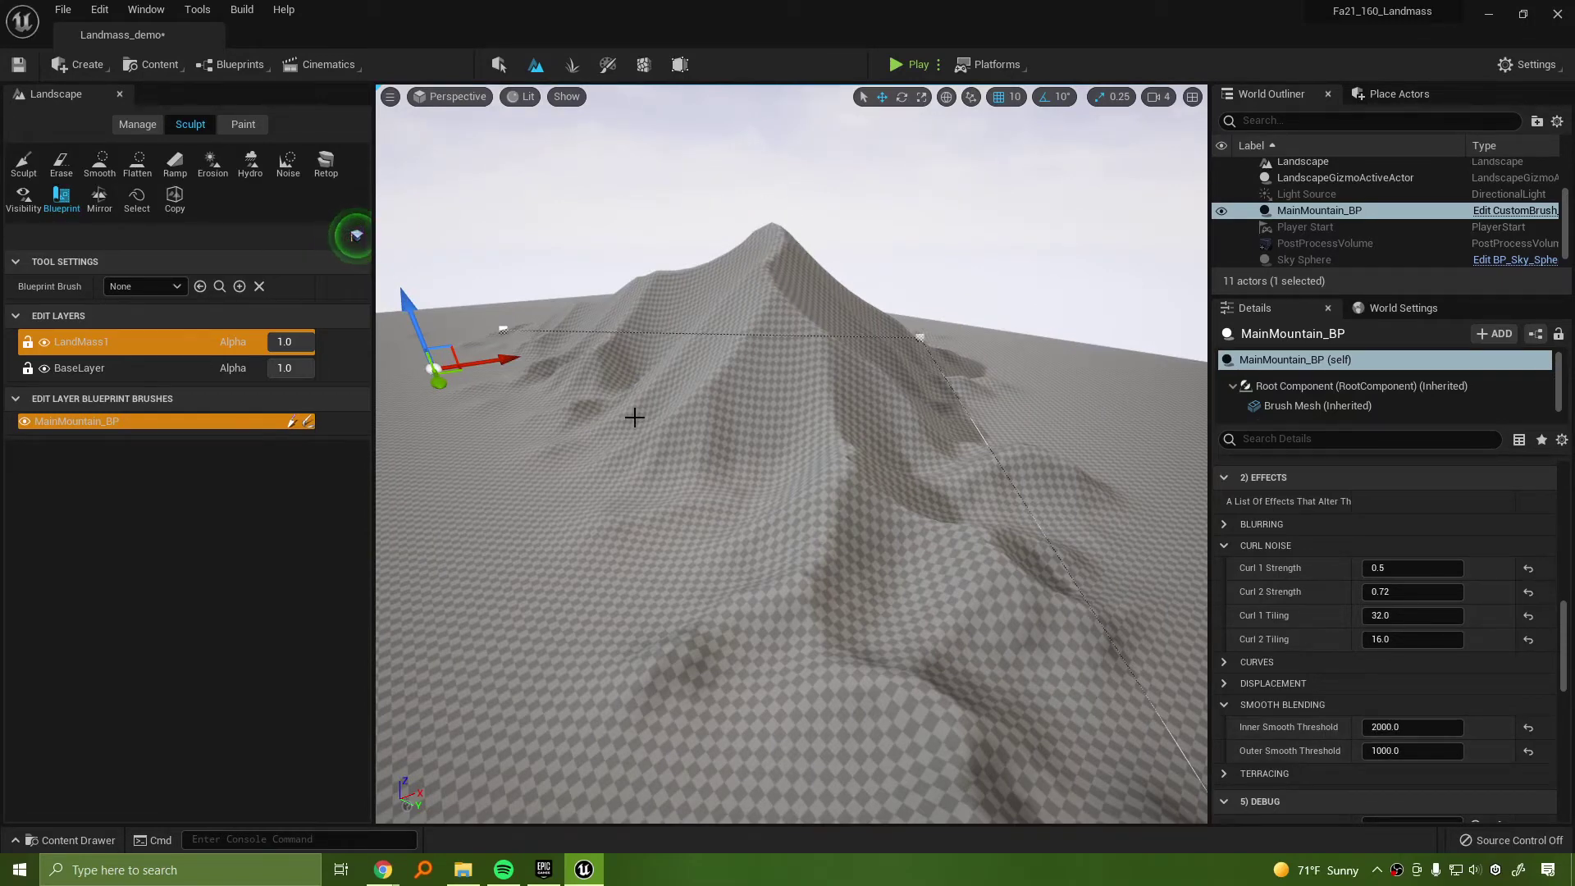
Raise the Outer Smooth Threshold to about 10921, inspect the blended mountain from several sides, and reselect MainMountain_BP
{"action": "left_click", "coordinate": [1387, 751]}
{"action": "left_click_drag", "start_coordinate": [1387, 752], "coordinate": [1571, 752]}
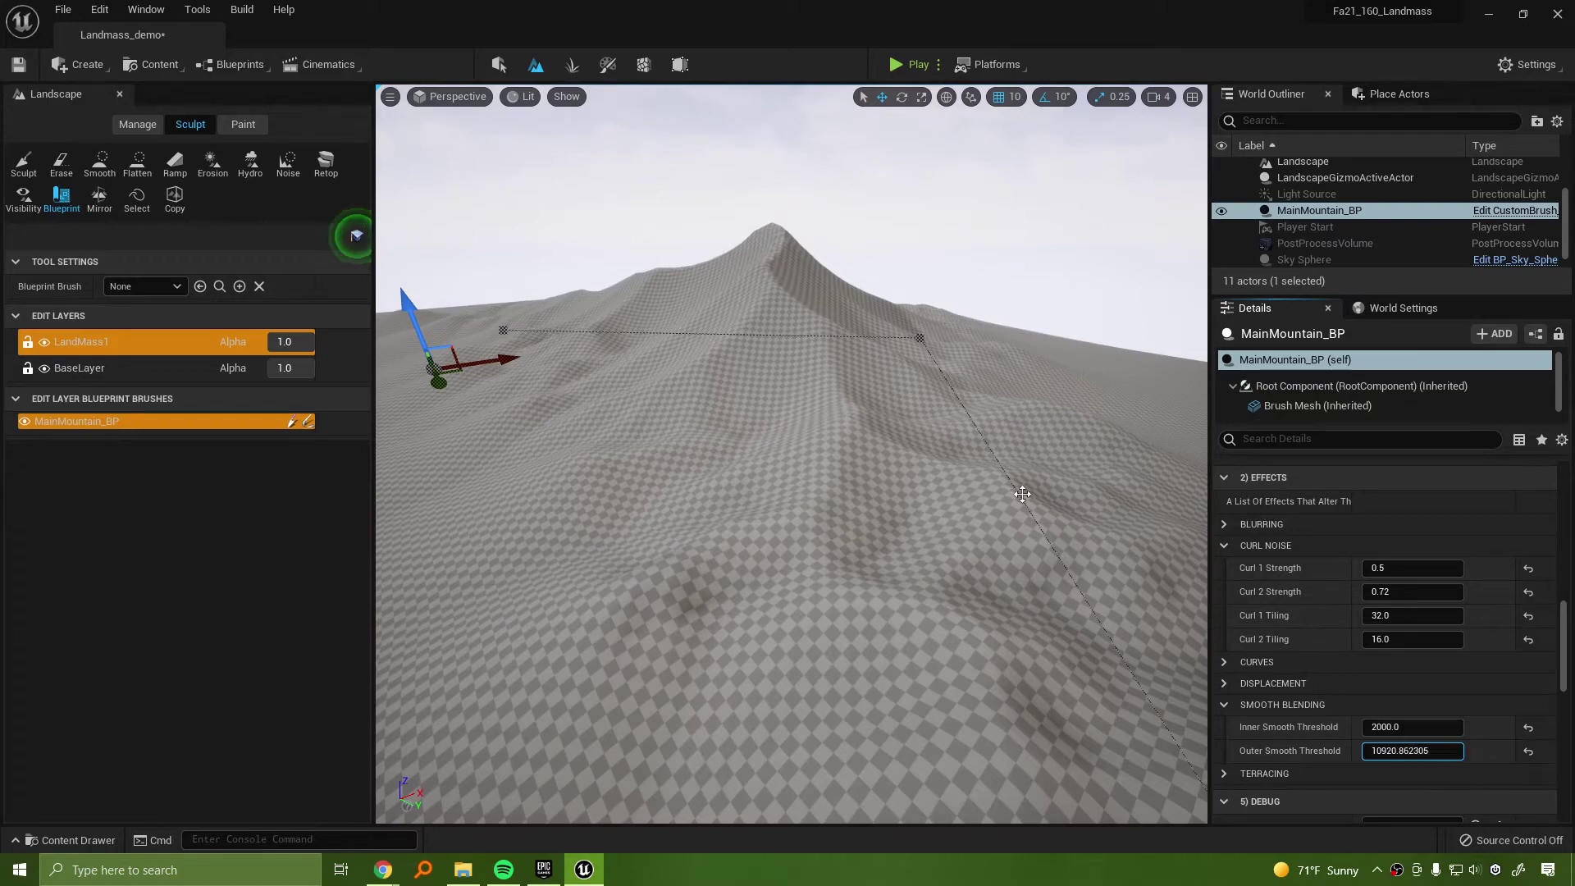
{"action": "mouse_move", "coordinate": [1022, 494]}
{"action": "right_mouse_down"}
{"action": "mouse_move", "coordinate": [801, 549]}
{"action": "mouse_move", "coordinate": [1014, 522]}
{"action": "right_mouse_up"}
{"action": "right_click_drag", "start_coordinate": [791, 453], "coordinate": [1066, 454]}
{"action": "right_click_drag", "start_coordinate": [896, 647], "coordinate": [945, 492]}
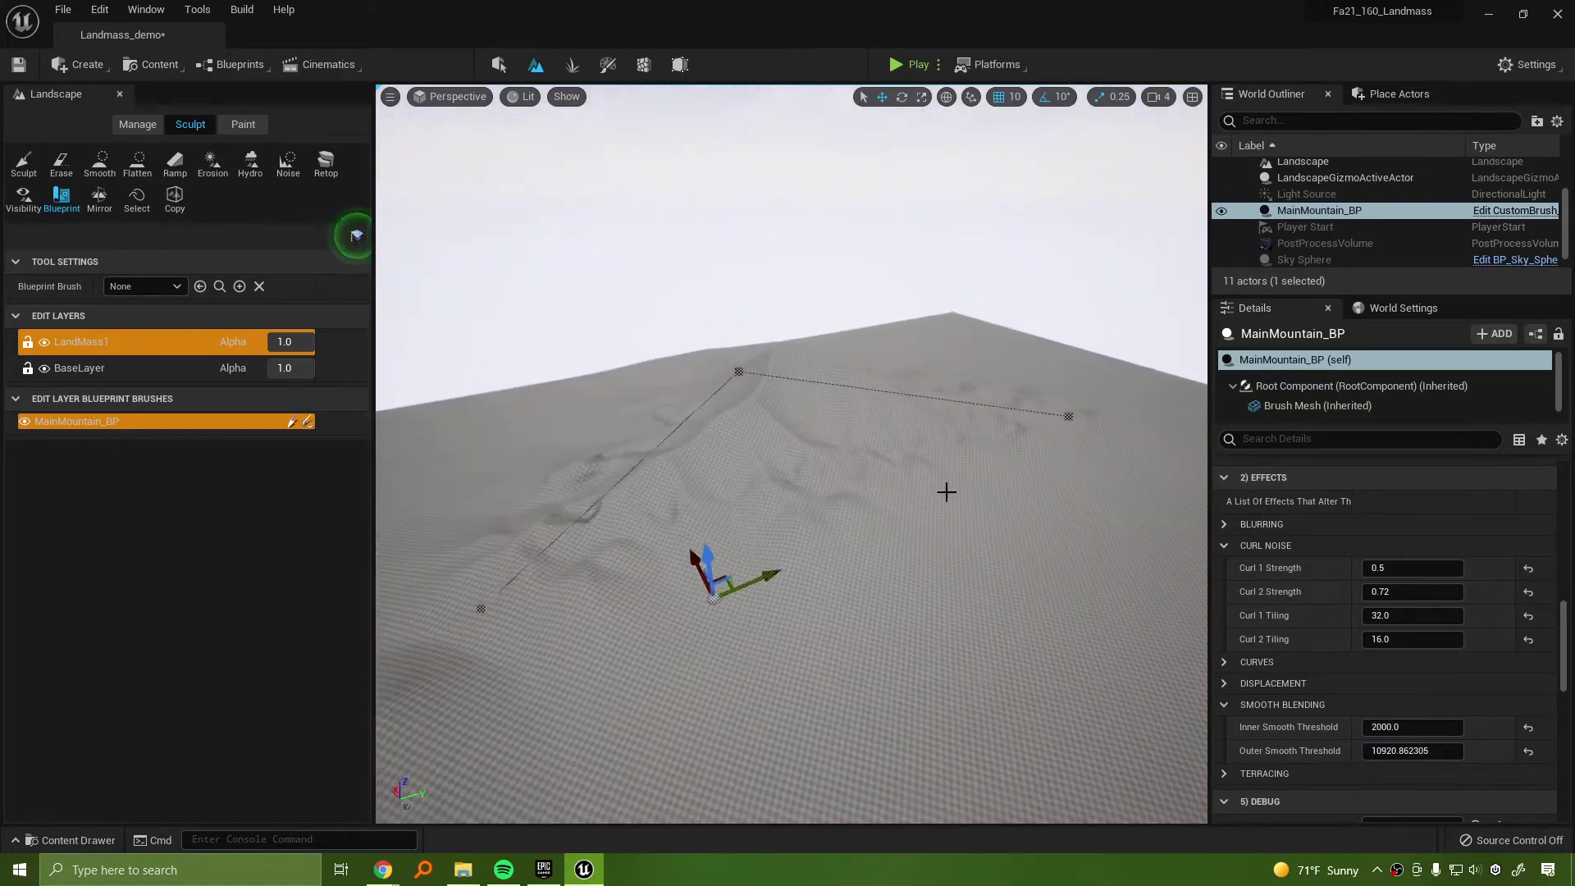
{"action": "right_click_drag", "start_coordinate": [834, 483], "coordinate": [1198, 427]}
{"action": "right_click_drag", "start_coordinate": [911, 479], "coordinate": [910, 478]}
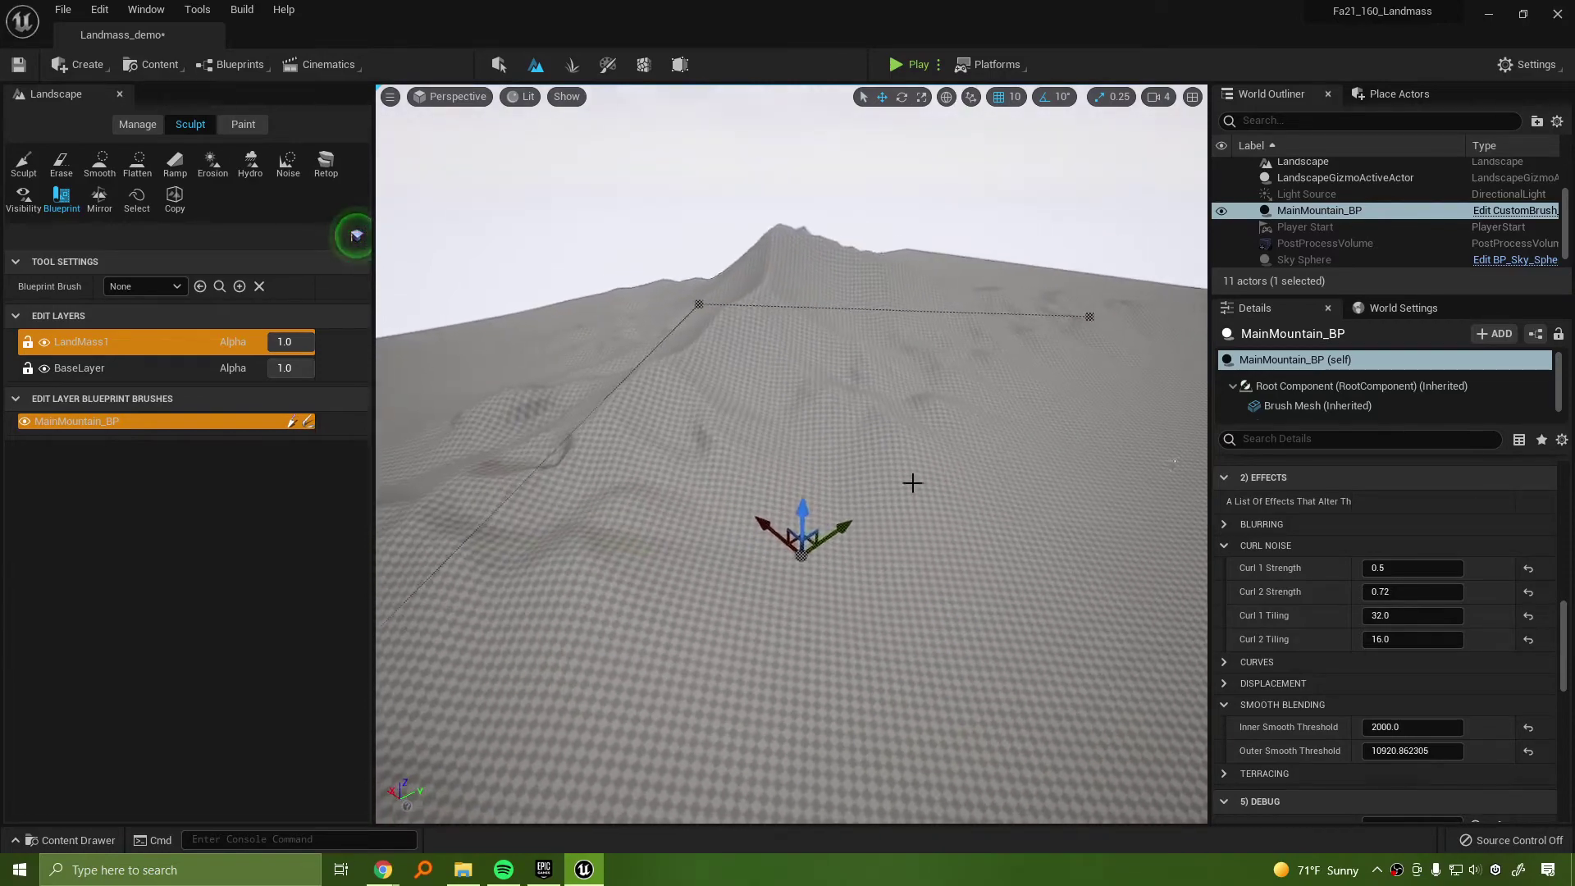
{"action": "left_click", "coordinate": [1345, 177]}
{"action": "left_click", "coordinate": [1320, 211]}
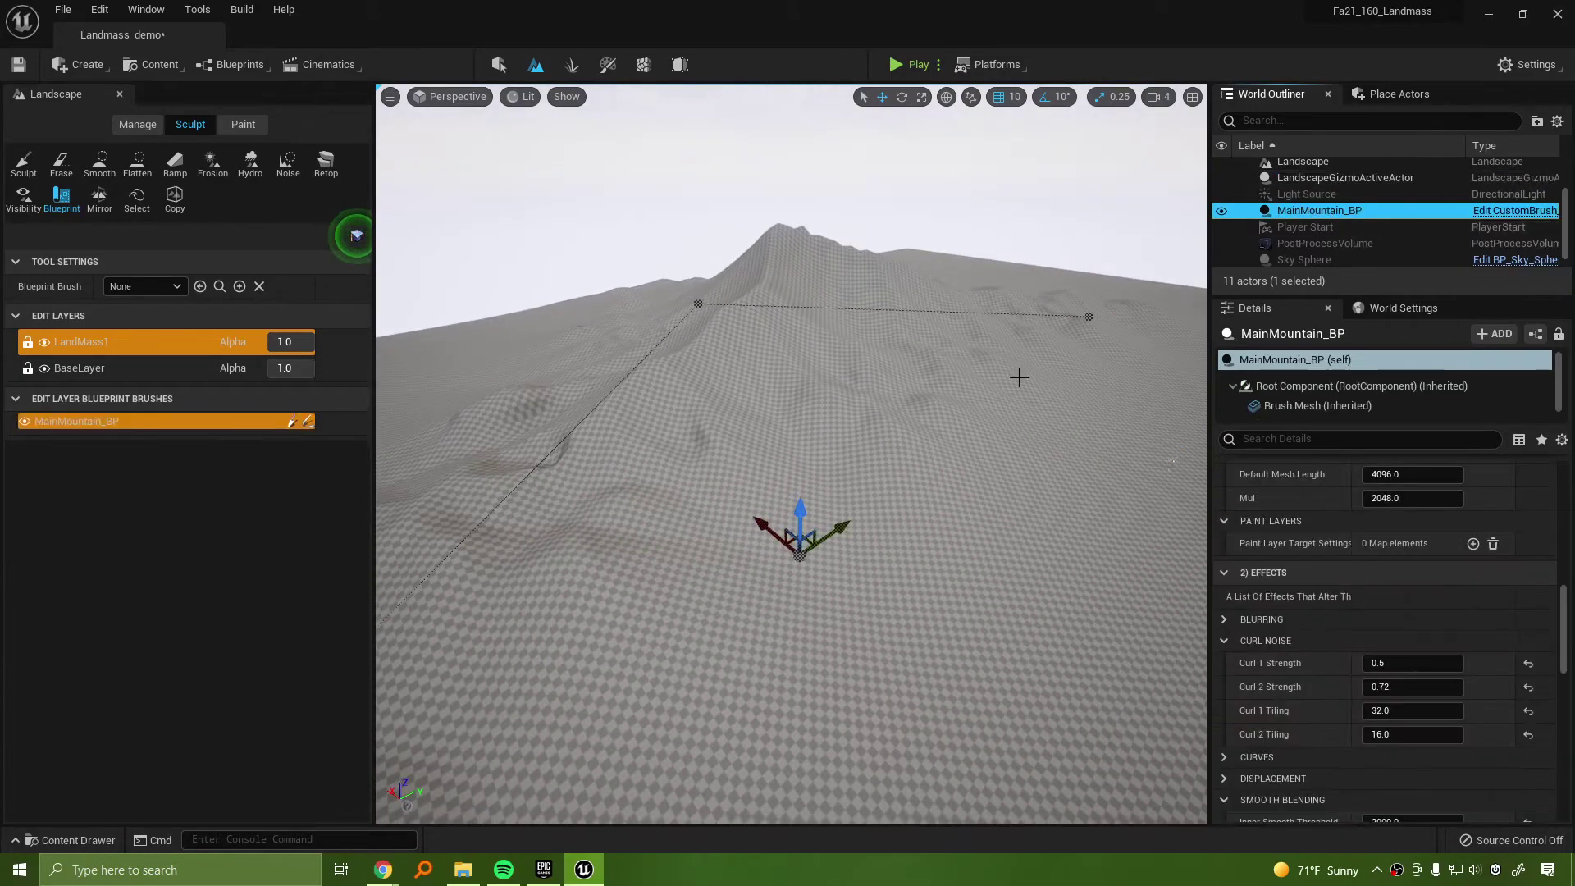
Try raising the mountain brush slightly, undo the move, and reselect MainMountain_BP
{"action": "mouse_move", "coordinate": [812, 507]}
{"action": "left_mouse_down"}
{"action": "mouse_move", "coordinate": [825, 295]}
{"action": "mouse_move", "coordinate": [808, 517]}
{"action": "mouse_move", "coordinate": [792, 499]}
{"action": "left_mouse_up"}
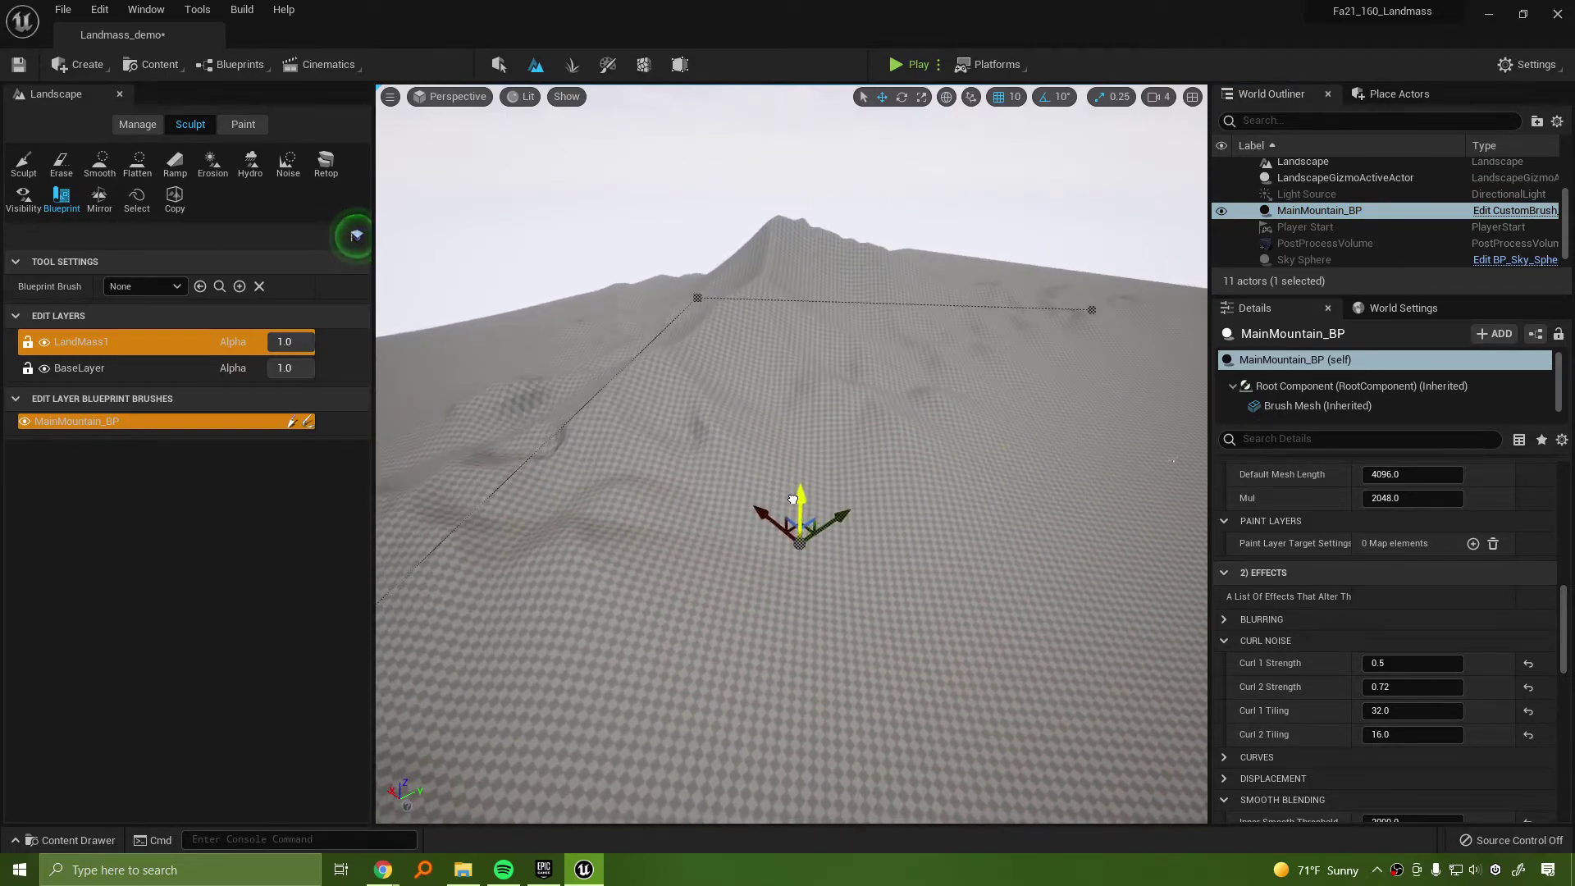
{"action": "key", "text": "ctrl+z"}
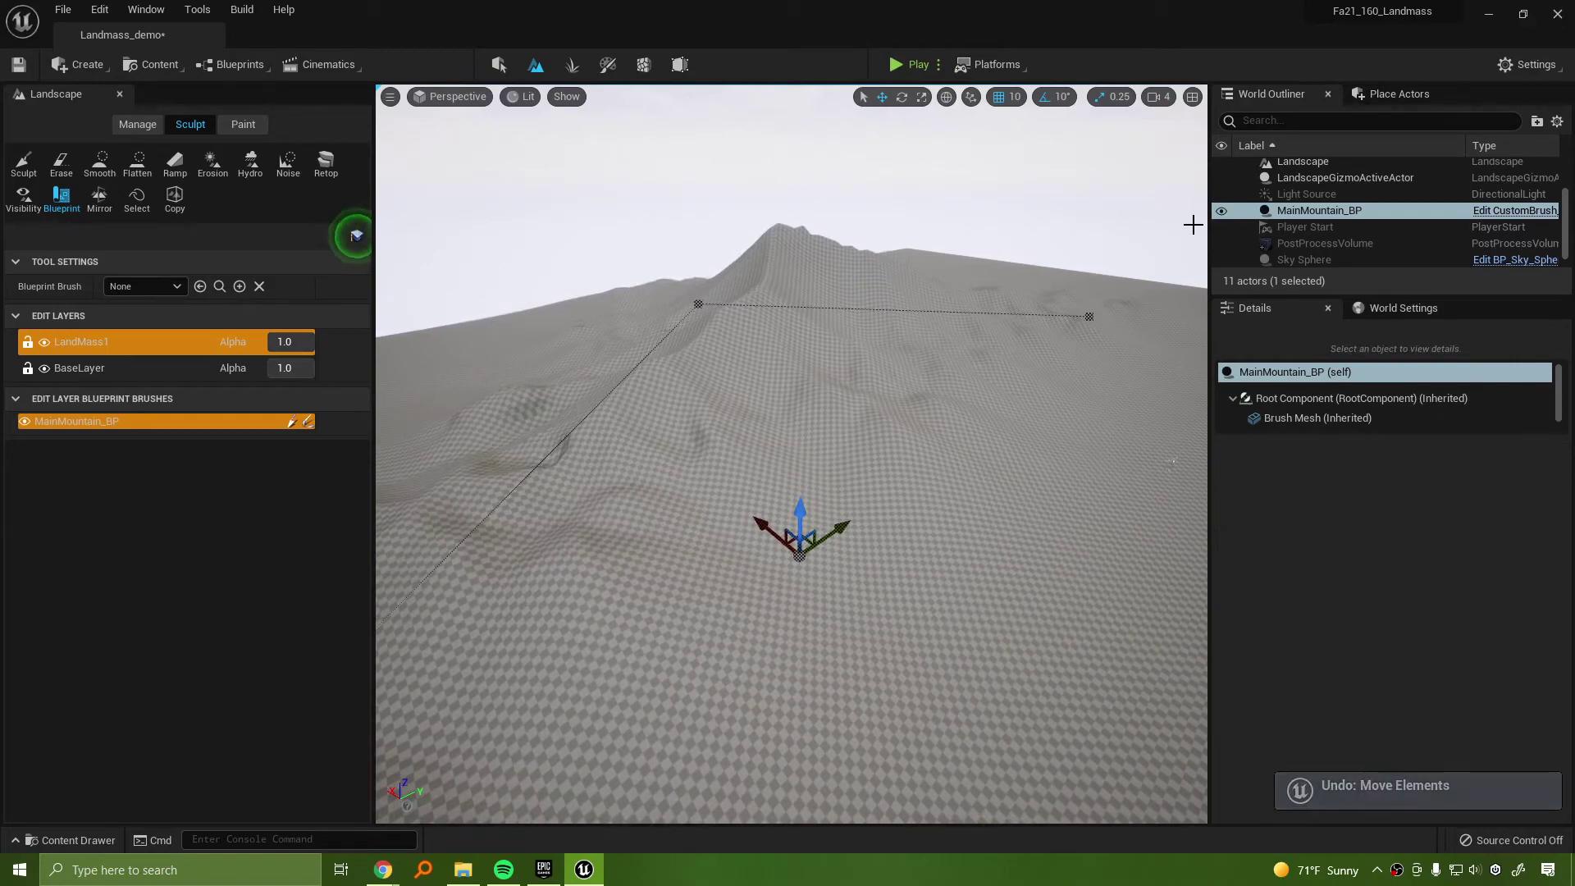
{"action": "left_click", "coordinate": [1321, 183]}
{"action": "left_click", "coordinate": [1321, 208]}
{"action": "right_click_drag", "start_coordinate": [1066, 312], "coordinate": [910, 305]}
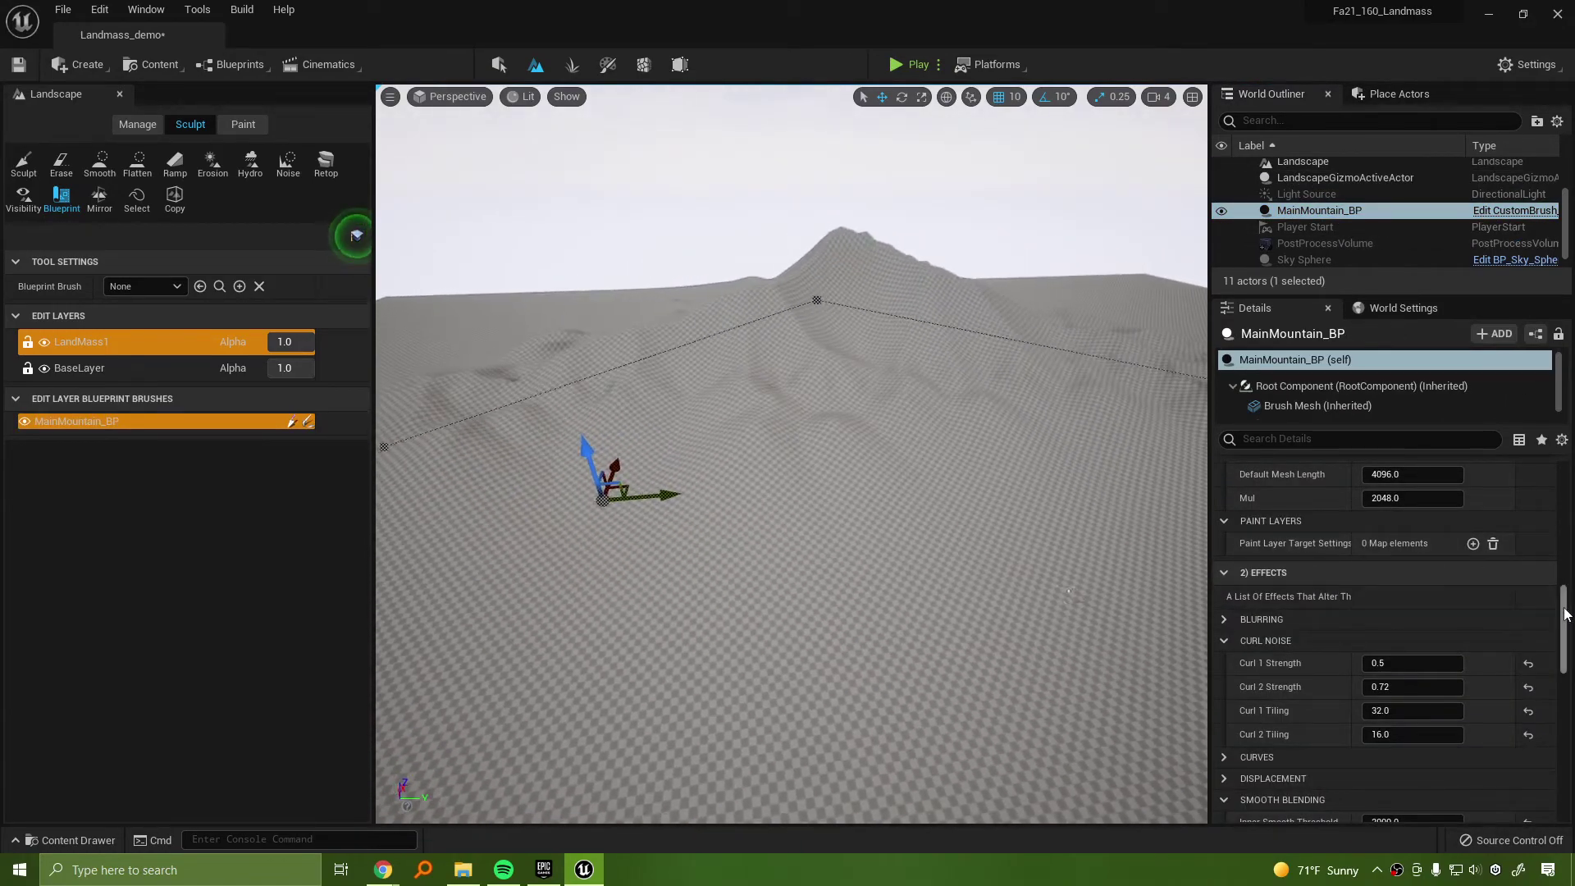
Inspect the mountain's blended slopes from several sides and set the brush's Inner Smooth Threshold to 1000
{"action": "left_click_drag", "start_coordinate": [1563, 617], "coordinate": [1562, 637]}
{"action": "scroll", "coordinate": [1563, 636], "scroll_direction": "down", "scroll_amount": 2}
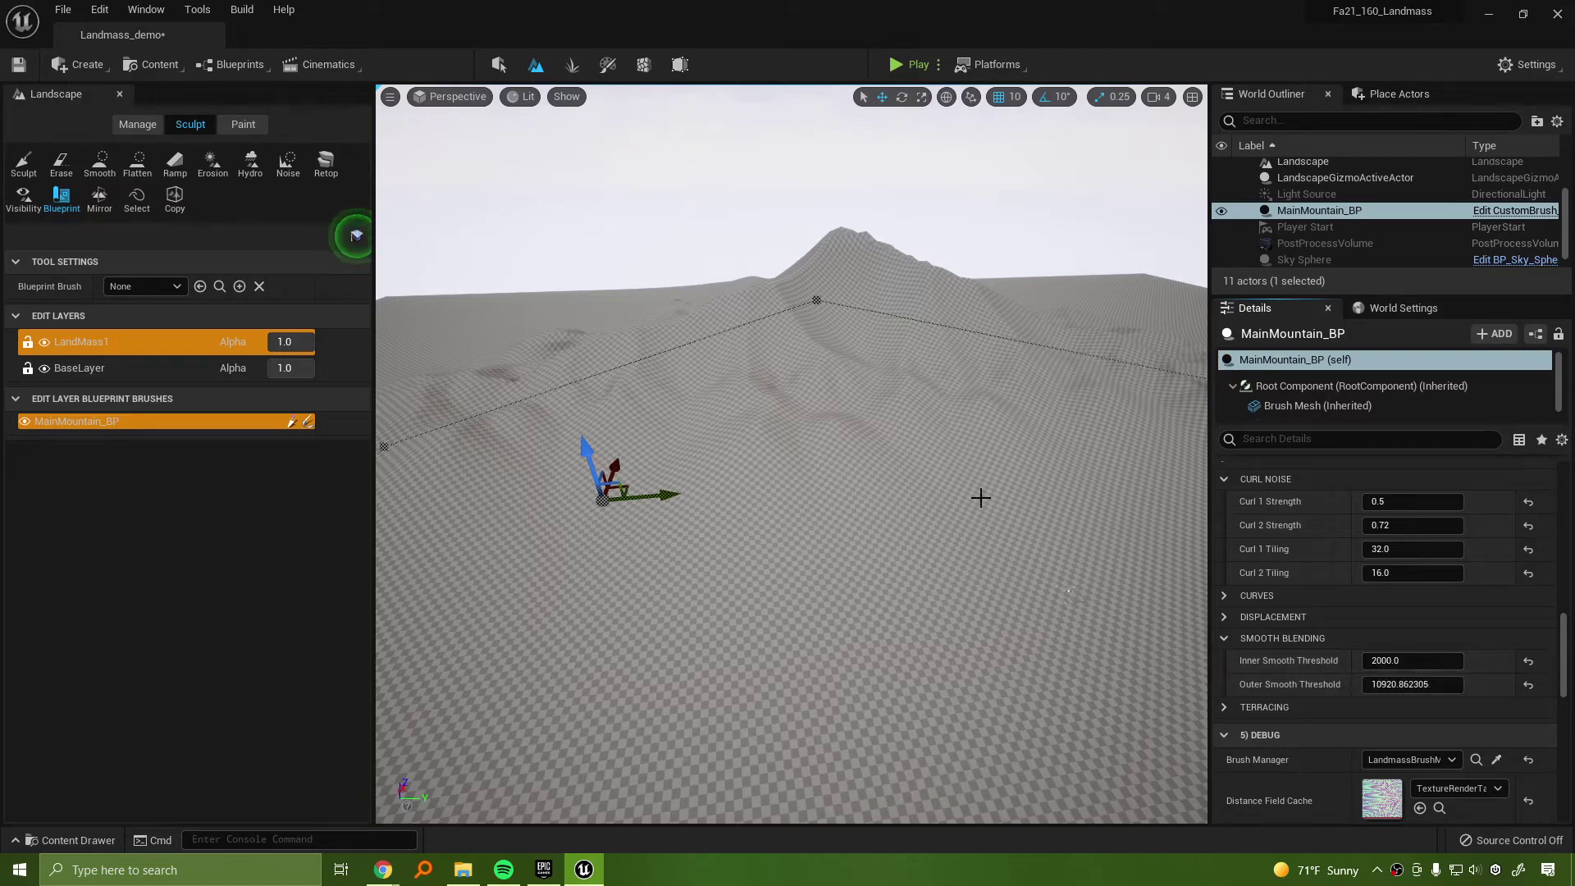
{"action": "mouse_move", "coordinate": [981, 498]}
{"action": "right_mouse_down"}
{"action": "mouse_move", "coordinate": [890, 484]}
{"action": "mouse_move", "coordinate": [952, 422]}
{"action": "mouse_move", "coordinate": [1005, 431]}
{"action": "mouse_move", "coordinate": [1181, 525]}
{"action": "mouse_move", "coordinate": [927, 484]}
{"action": "mouse_move", "coordinate": [697, 492]}
{"action": "mouse_move", "coordinate": [443, 546]}
{"action": "mouse_move", "coordinate": [980, 498]}
{"action": "right_mouse_up"}
{"action": "key", "text": "w"}
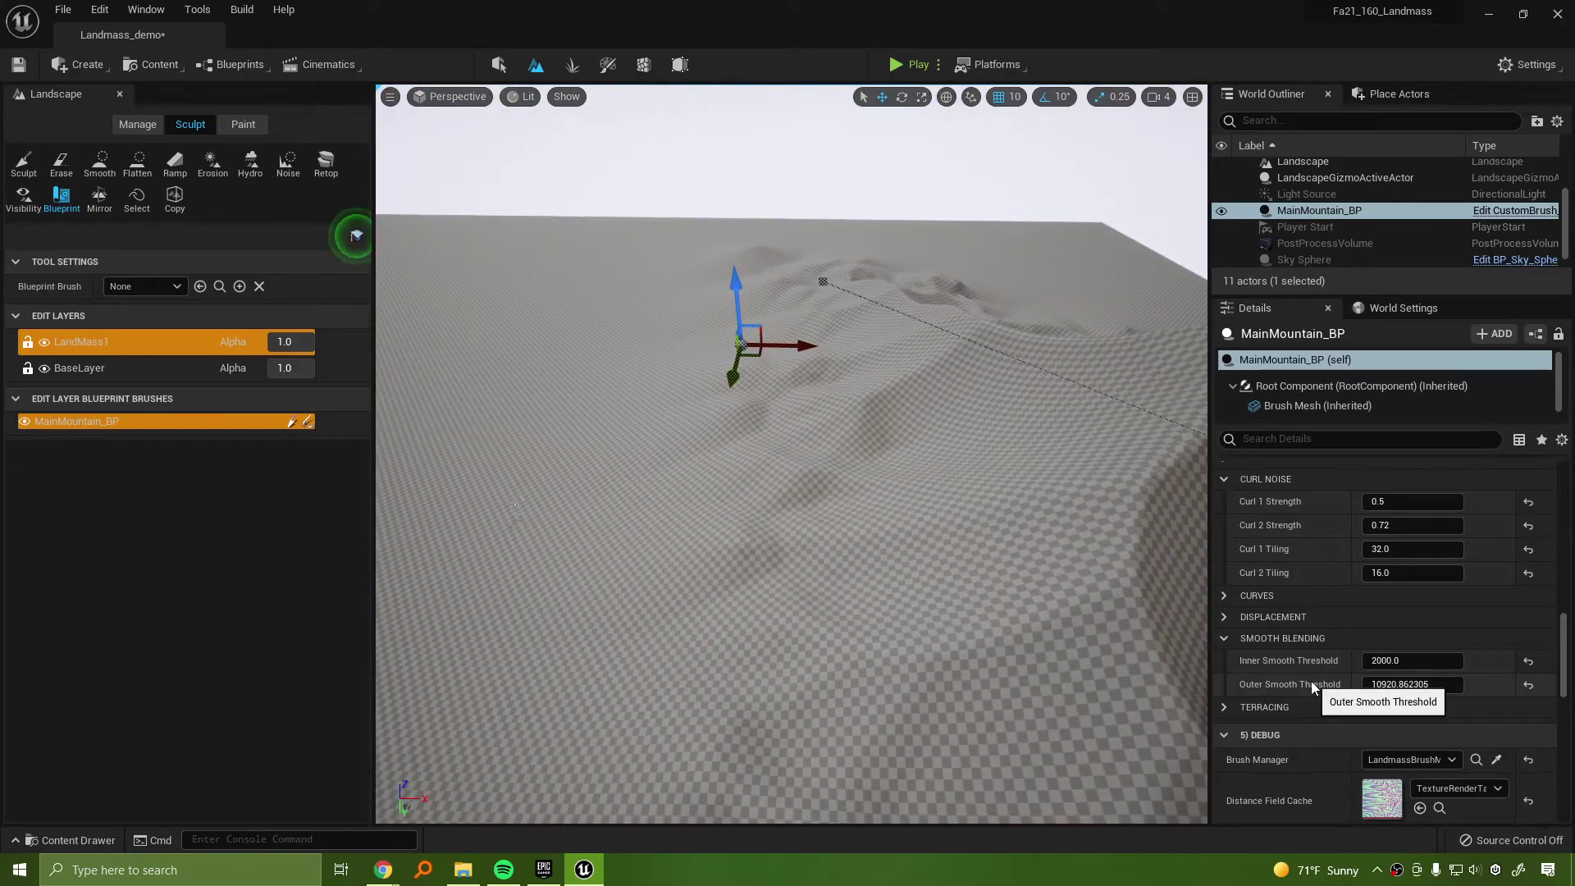
{"action": "right_click_drag", "start_coordinate": [1052, 499], "coordinate": [1052, 498]}
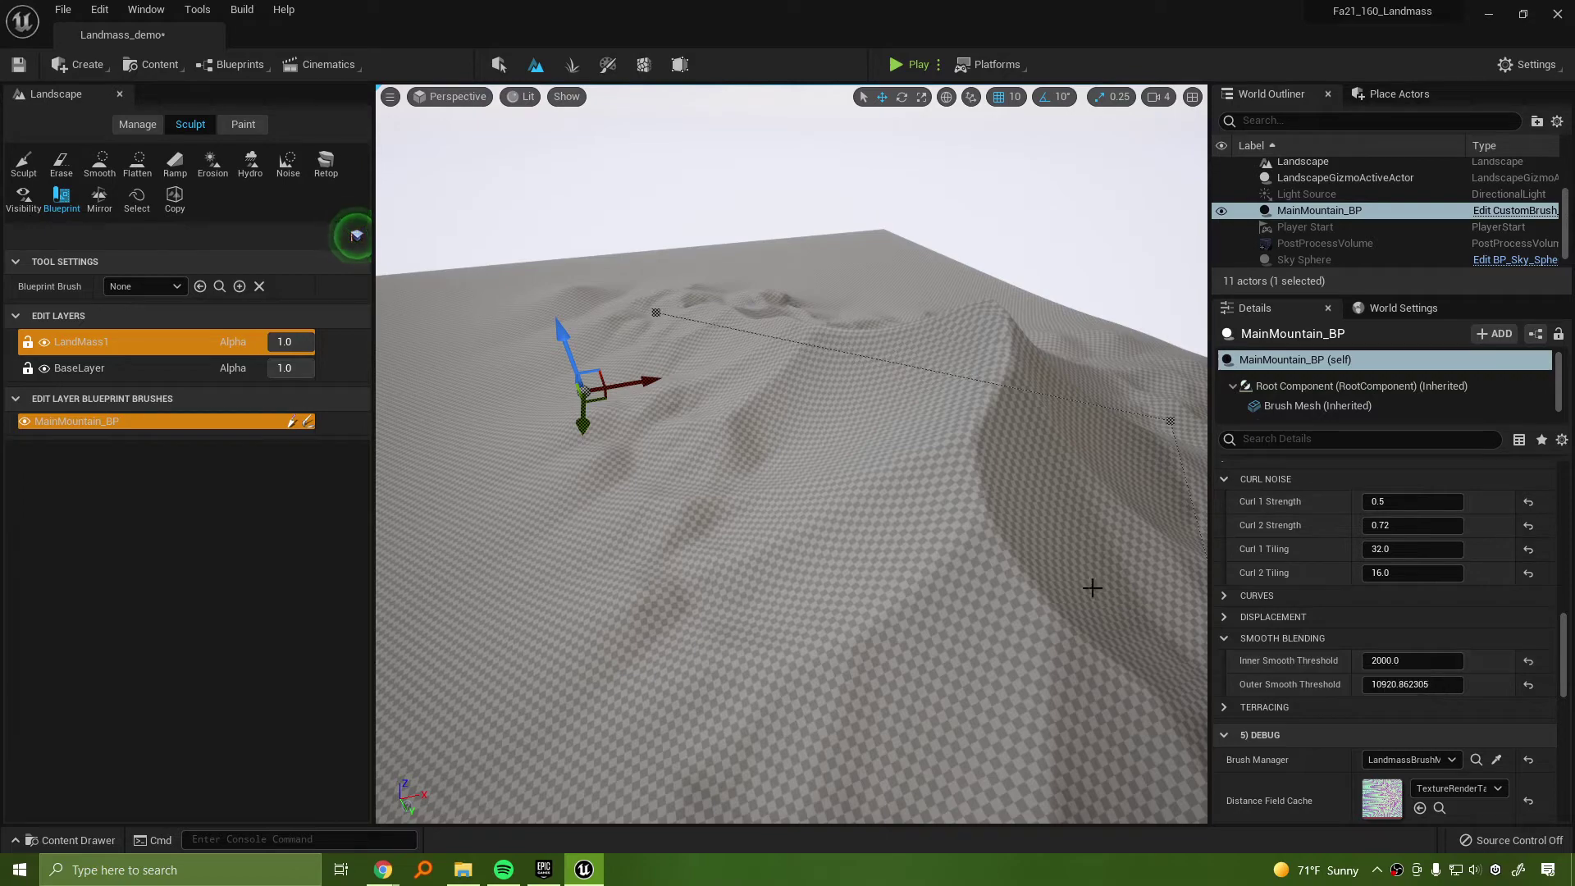
{"action": "right_click_drag", "start_coordinate": [1090, 588], "coordinate": [1090, 587]}
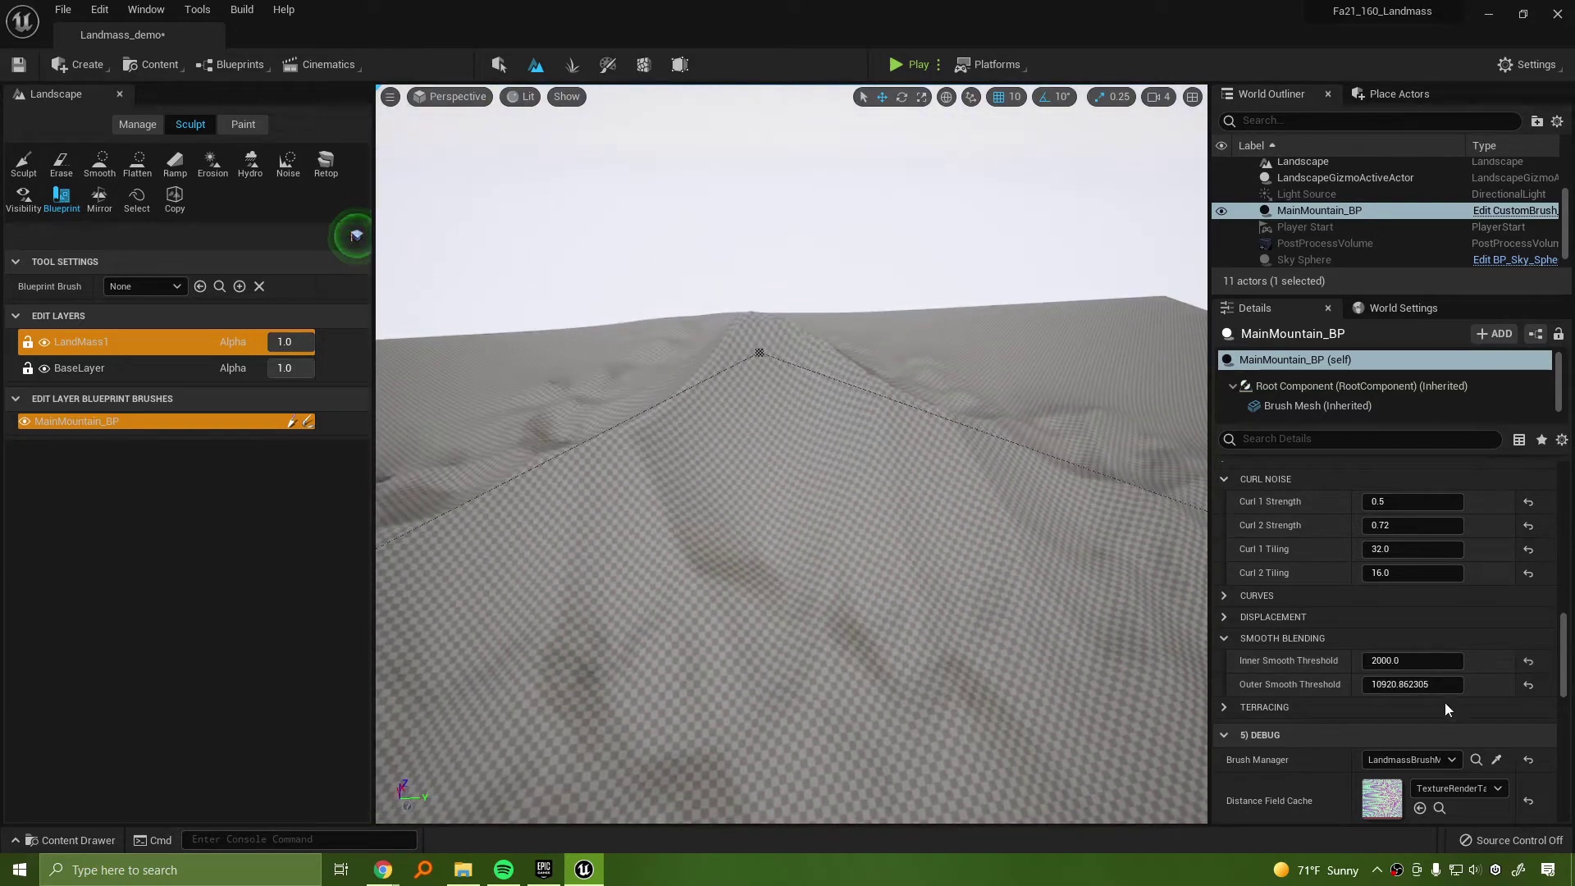
{"action": "left_click", "coordinate": [1411, 660]}
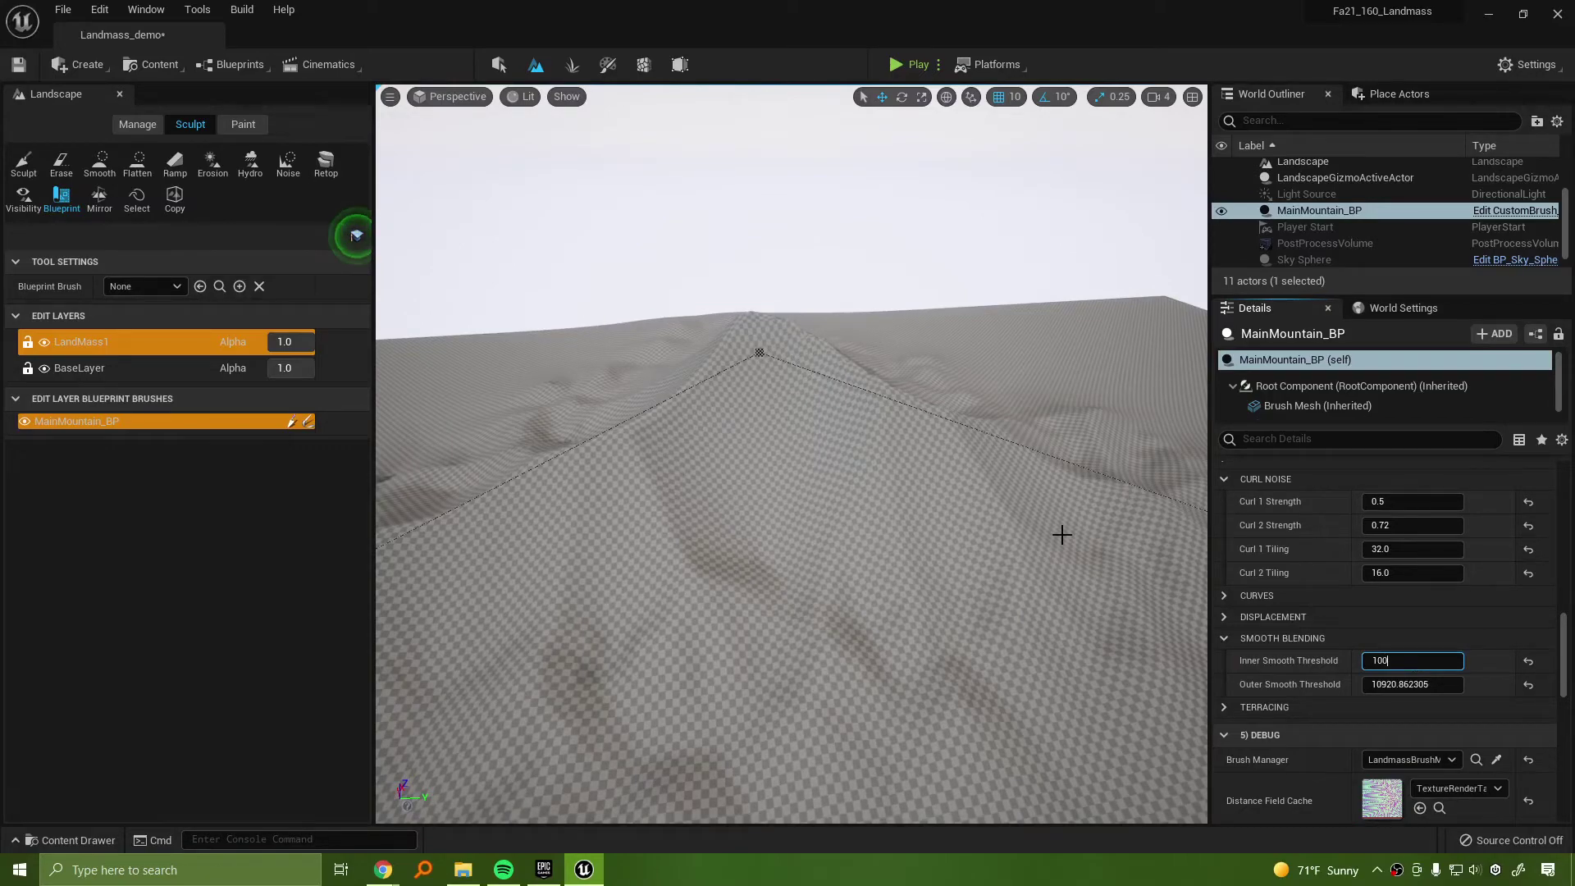
{"action": "right_click_drag", "start_coordinate": [861, 431], "coordinate": [861, 431]}
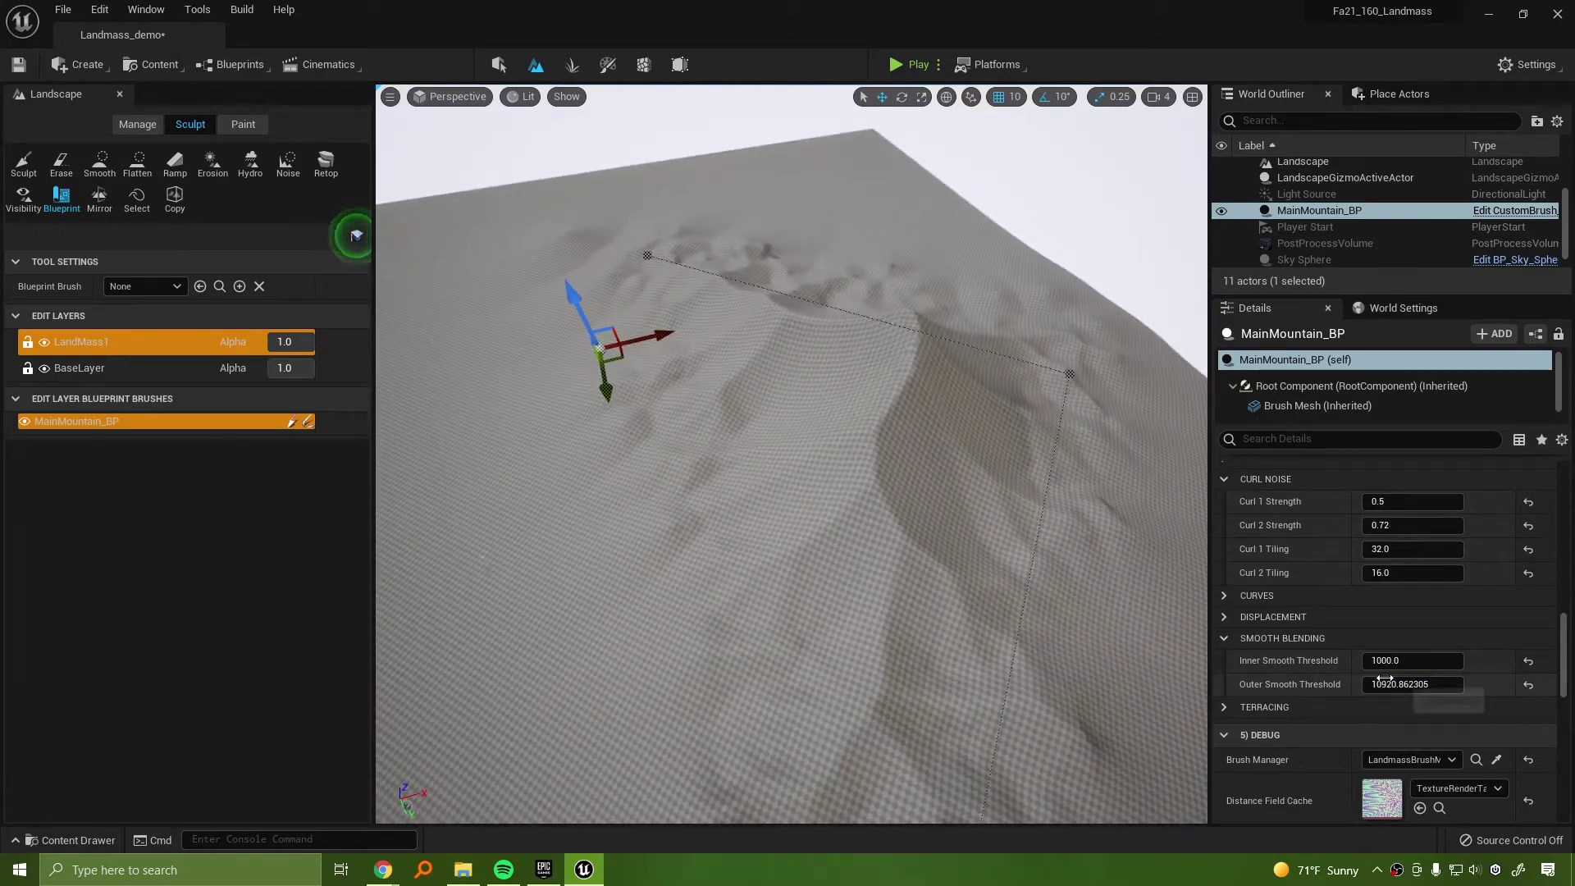
Set the mountain brush's Outer Smooth Threshold to 700 and inspect the ridges up close and from a distance
{"action": "left_click", "coordinate": [1388, 681]}
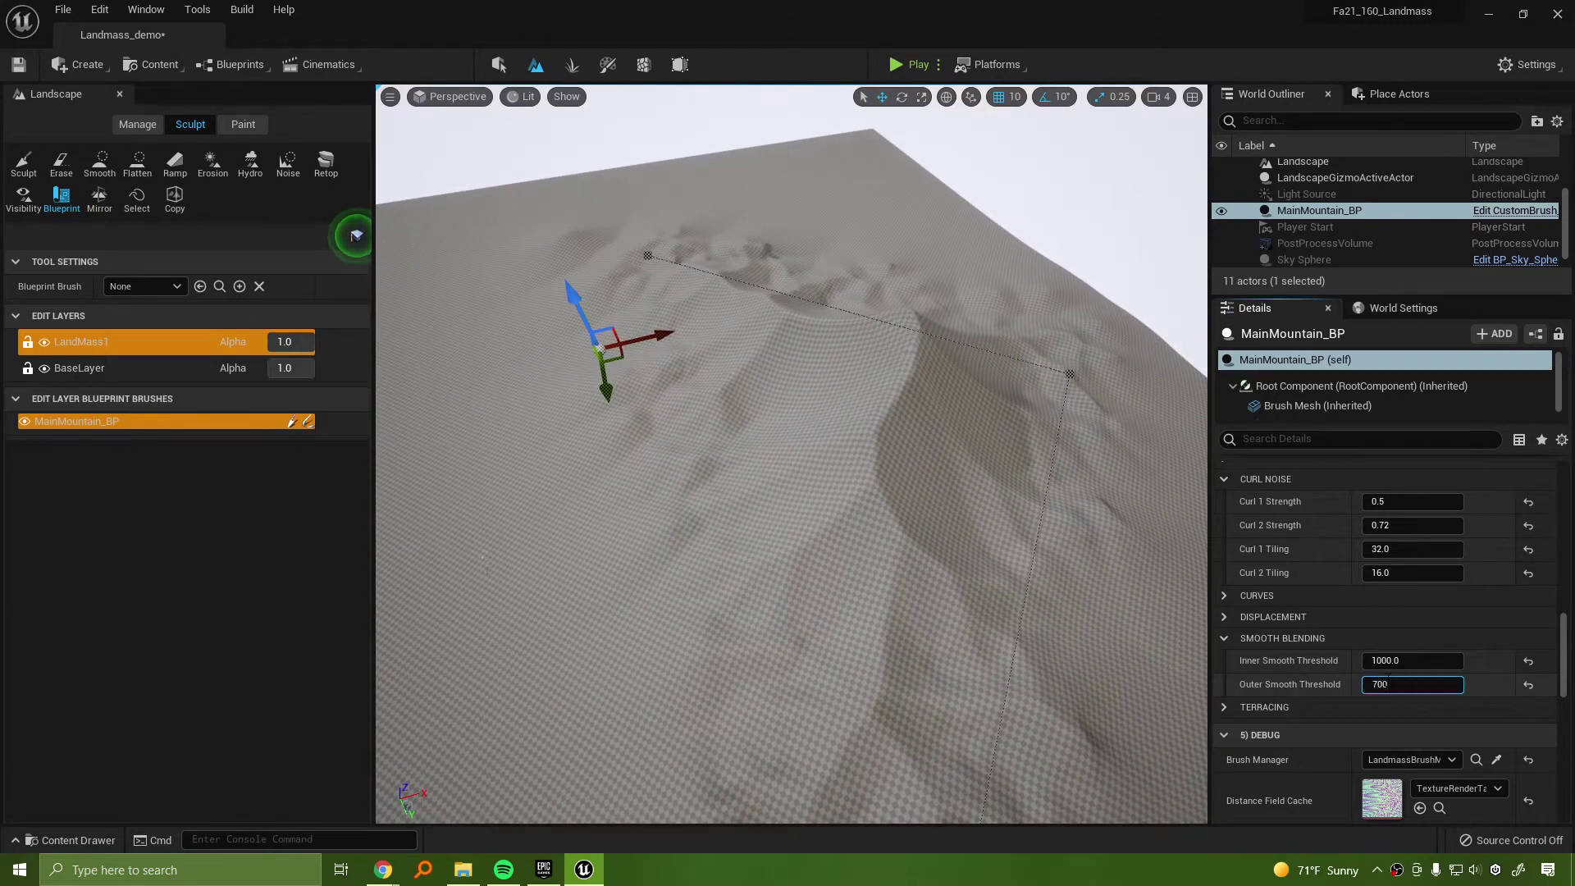
{"action": "key", "text": "Return"}
{"action": "left_click", "coordinate": [1528, 685]}
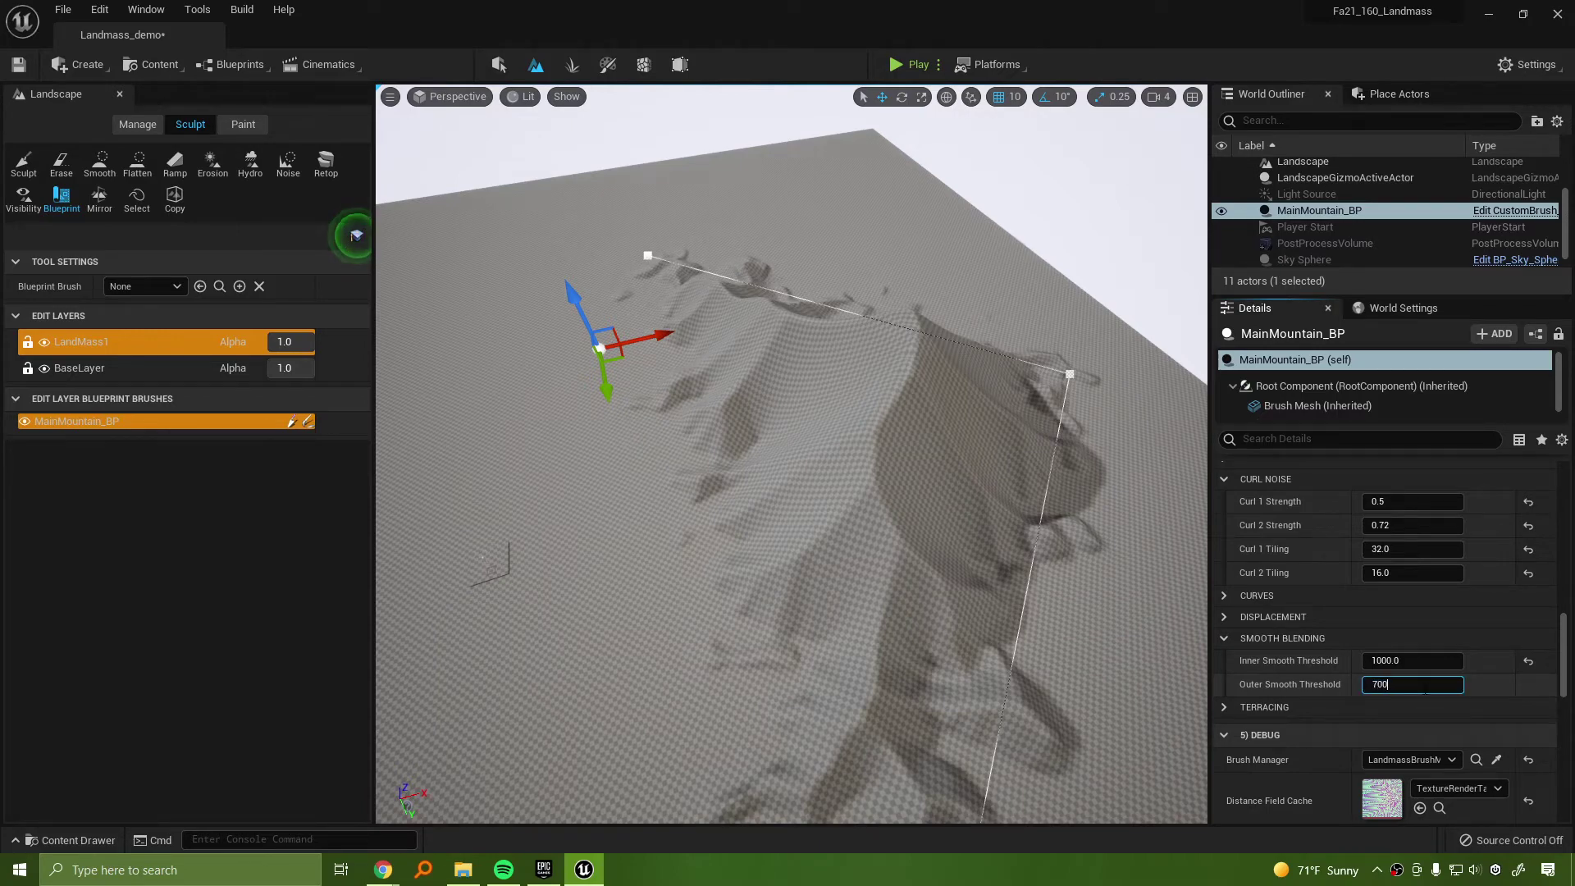
{"action": "key", "text": "Return"}
{"action": "right_click_drag", "start_coordinate": [878, 615], "coordinate": [1165, 615]}
{"action": "right_click_drag", "start_coordinate": [791, 453], "coordinate": [1165, 583]}
{"action": "right_click_drag", "start_coordinate": [828, 705], "coordinate": [824, 714]}
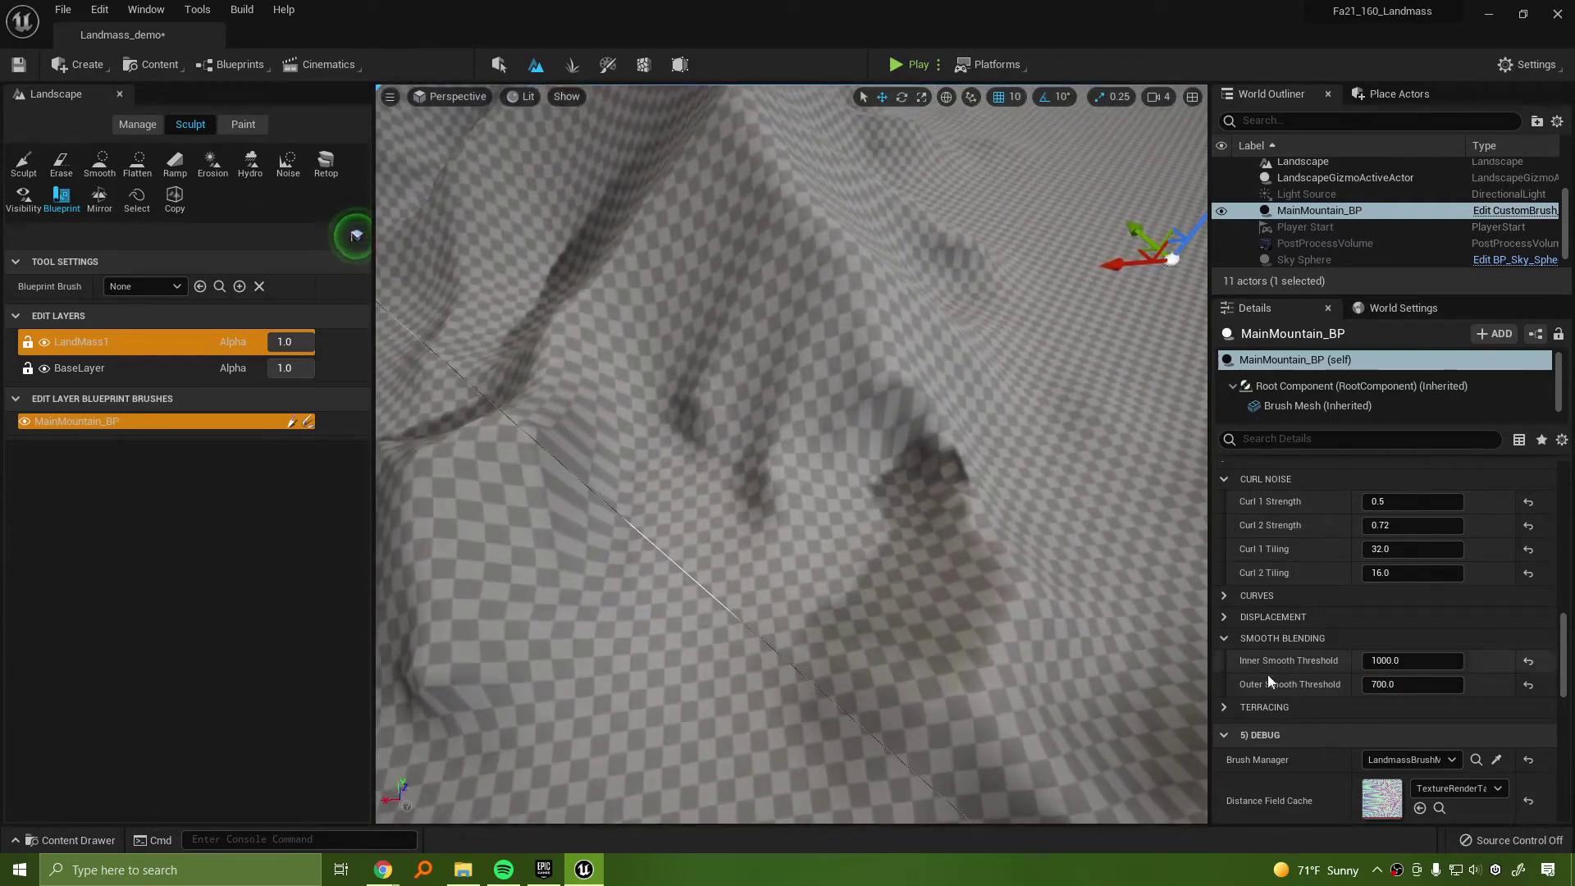
{"action": "right_click_drag", "start_coordinate": [792, 453], "coordinate": [755, 386]}
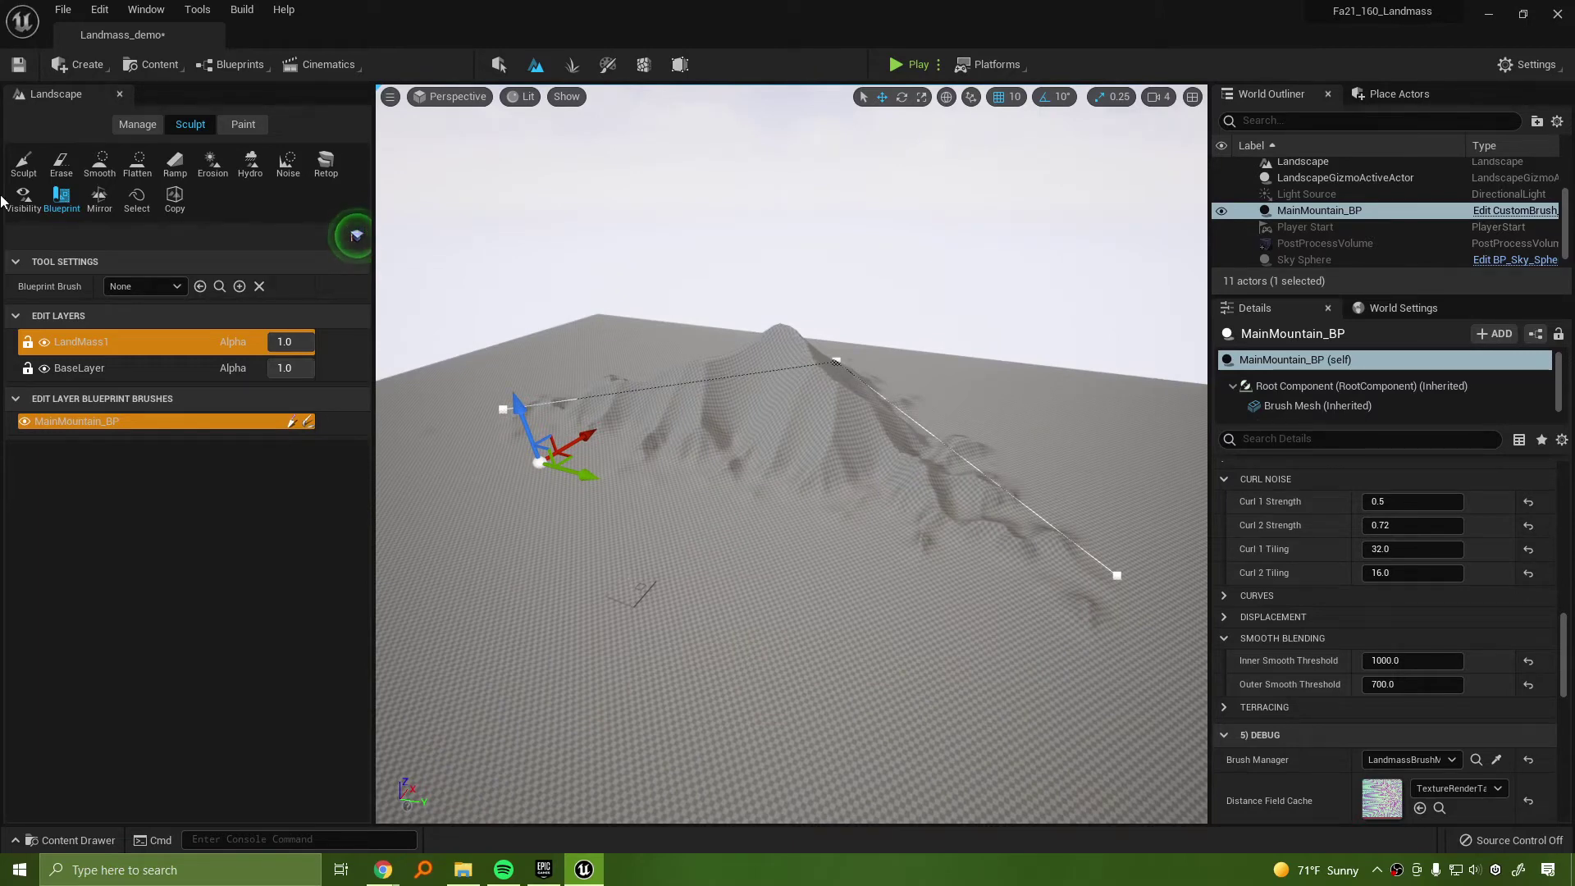
Open Quixel Bridge and show the locally downloaded Megascans surfaces
{"action": "left_click", "coordinate": [78, 64]}
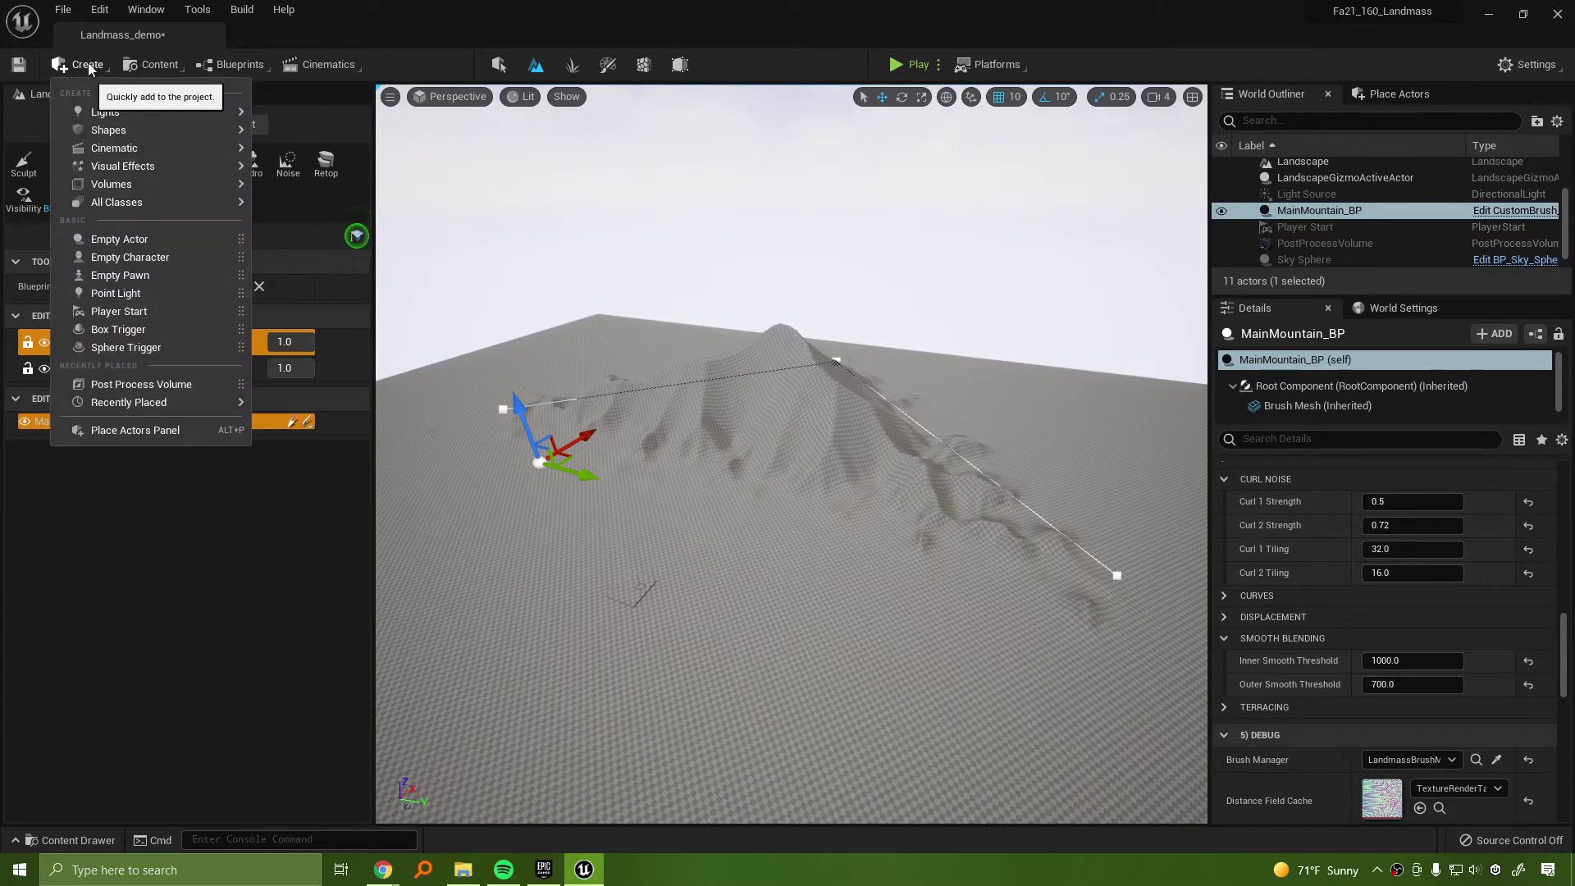
{"action": "left_click", "coordinate": [148, 66]}
{"action": "left_click", "coordinate": [194, 248]}
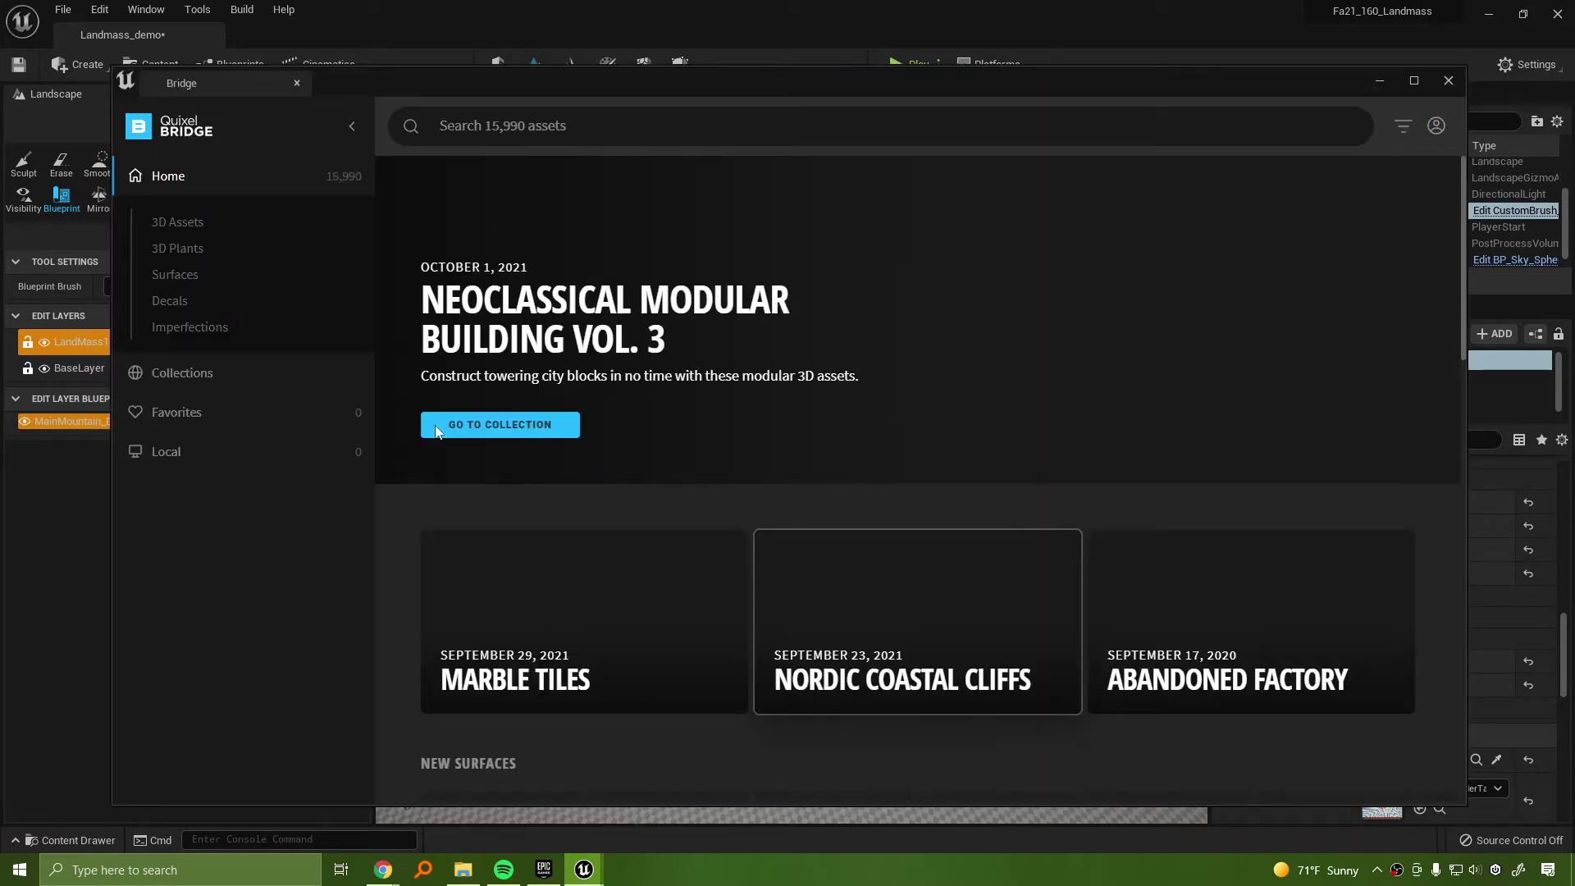
{"action": "left_click", "coordinate": [190, 451]}
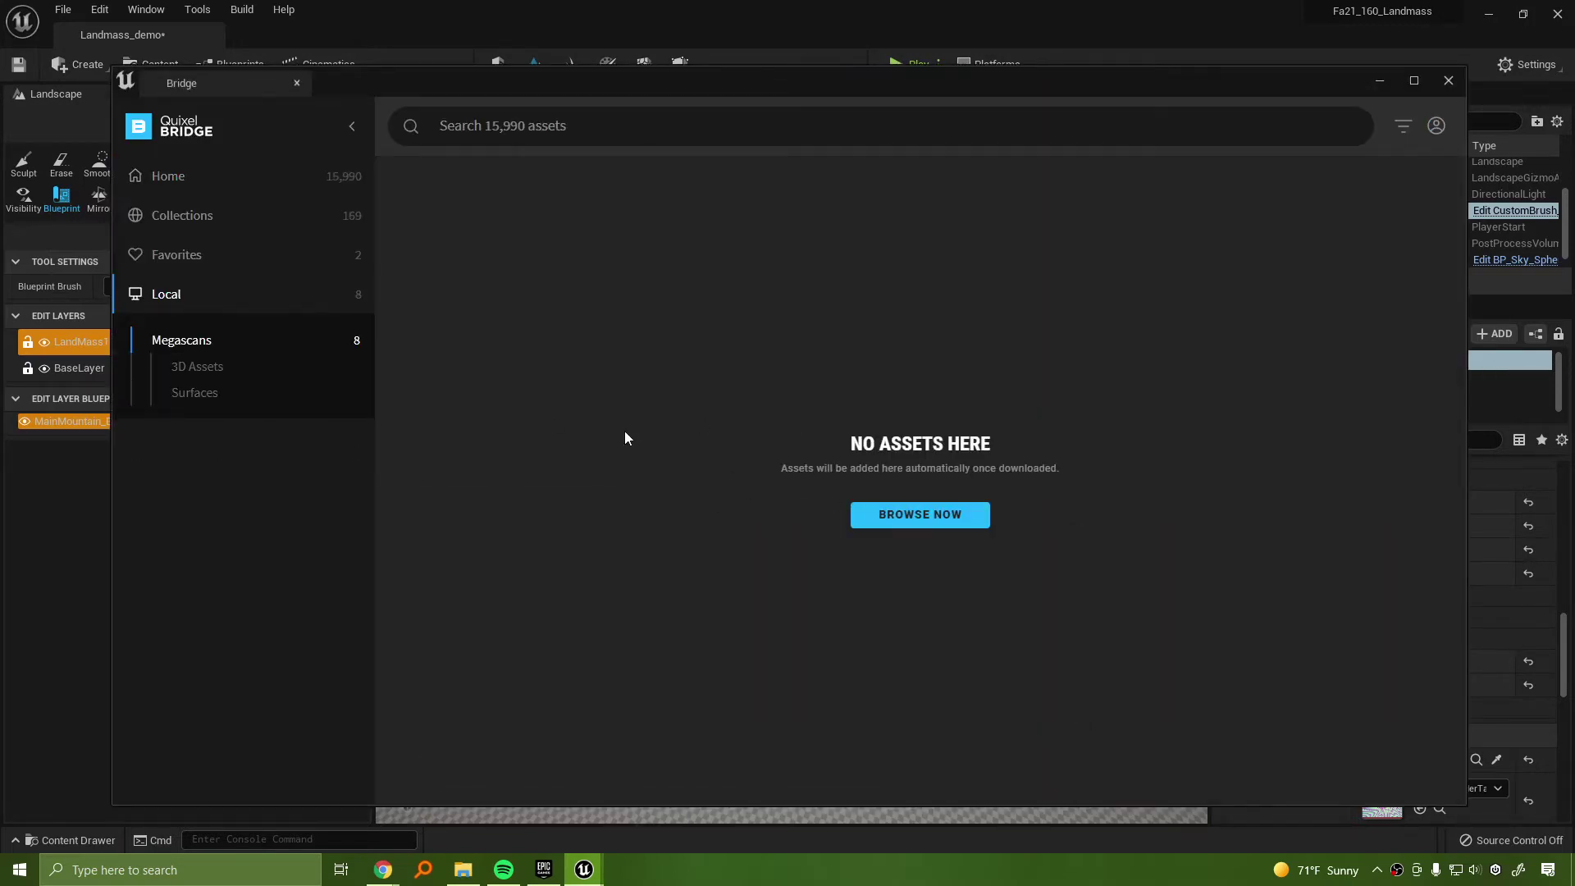
{"action": "left_click", "coordinate": [249, 403]}
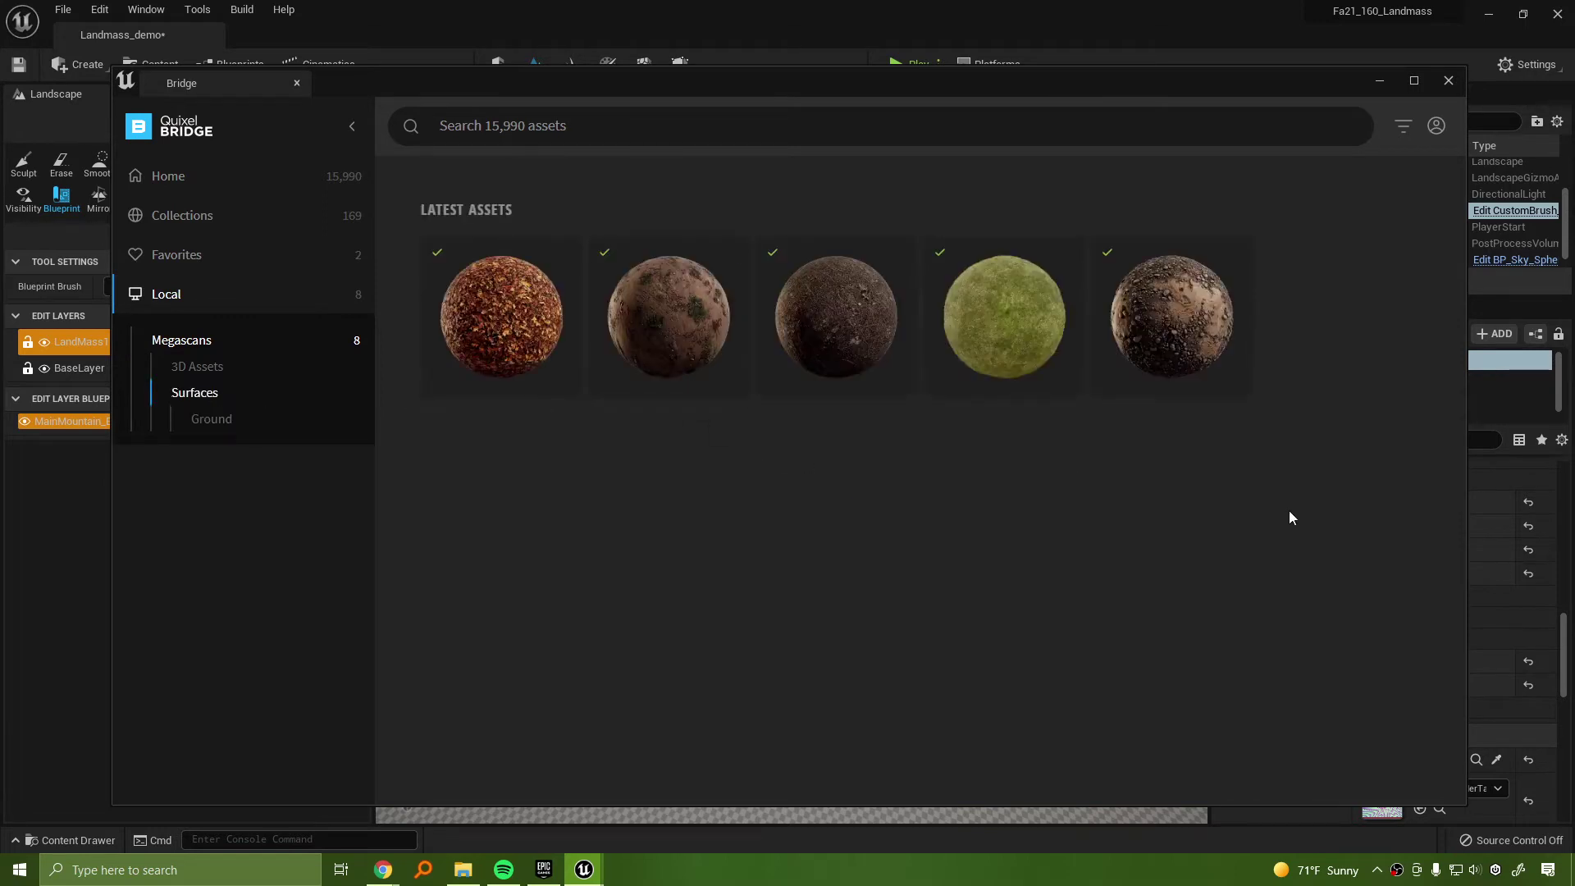
Add Pine Forest Floor, Fallen Oak Leaves, Weedy Mud Ground, Mossy Grass and Rocky Soil Ground 4x4 M to the project at Medium Quality
{"action": "left_click", "coordinate": [1230, 346]}
{"action": "left_click", "coordinate": [849, 297]}
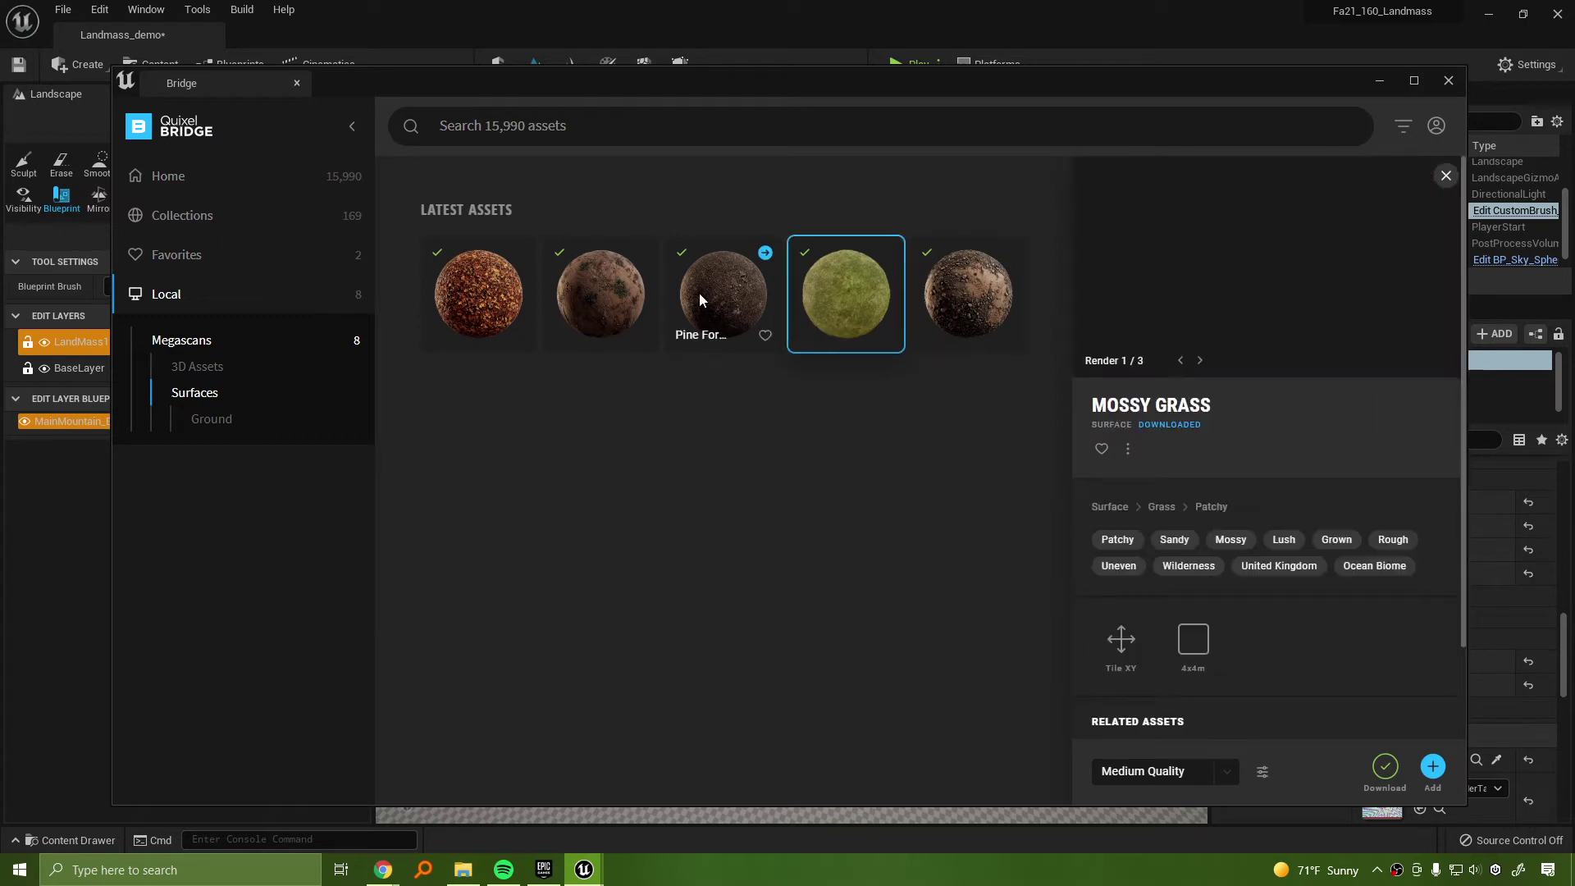
{"action": "left_click", "coordinate": [462, 298], "text": "ctrl"}
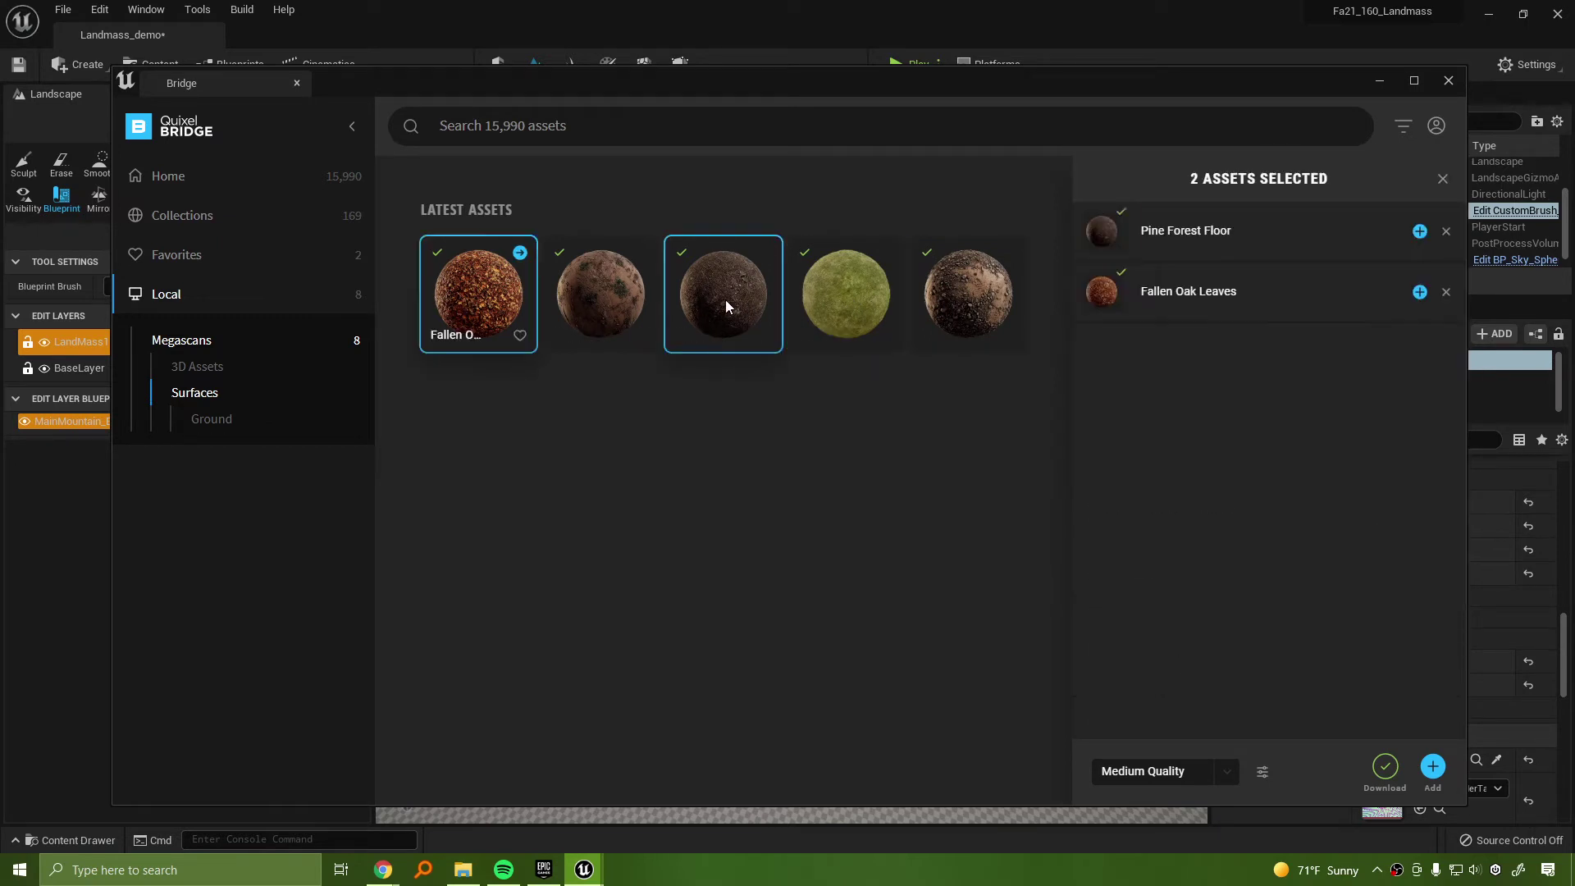
{"action": "left_click", "coordinate": [596, 297], "text": "ctrl"}
{"action": "left_click", "coordinate": [852, 300], "text": "ctrl"}
{"action": "left_click", "coordinate": [953, 298], "text": "ctrl"}
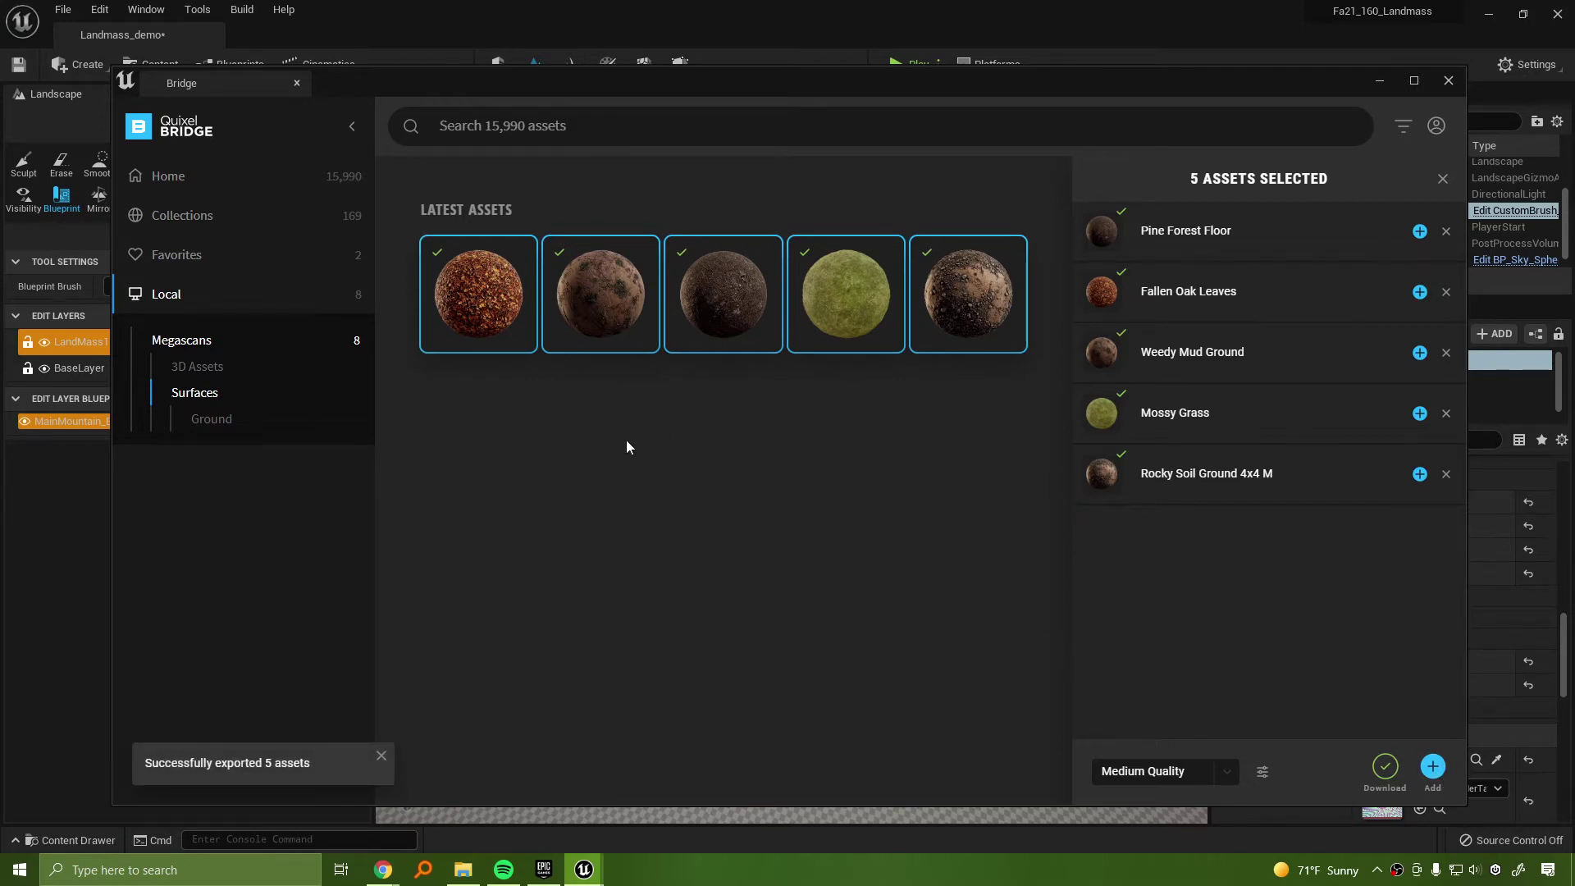
Check the project content for the exported surfaces and close the Bridge window
{"action": "left_click", "coordinate": [89, 839]}
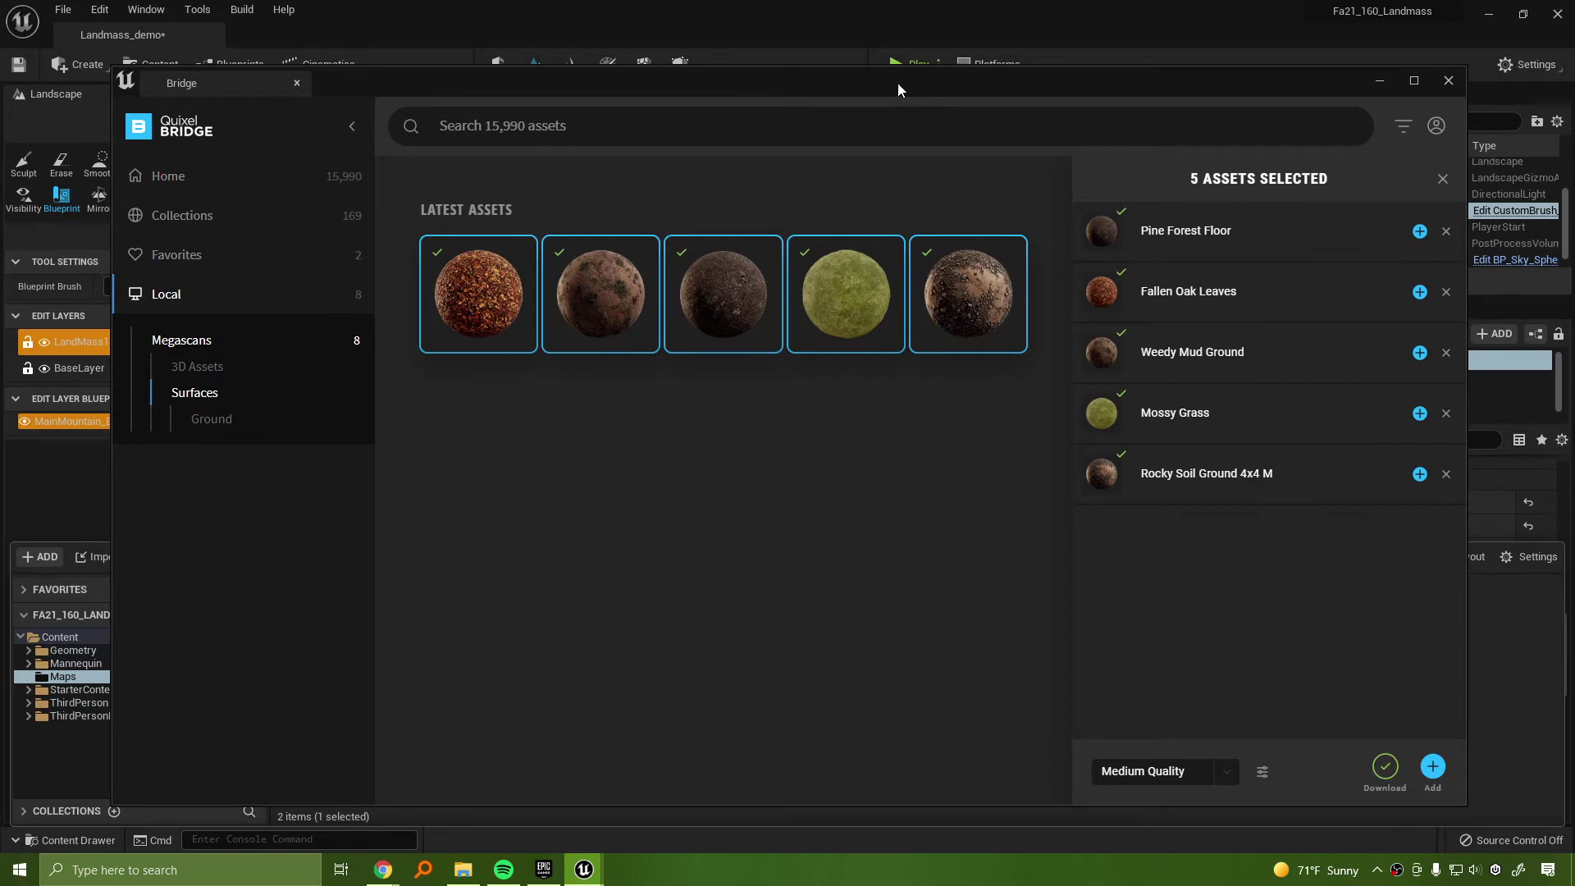
{"action": "left_click_drag", "start_coordinate": [897, 82], "coordinate": [933, 79]}
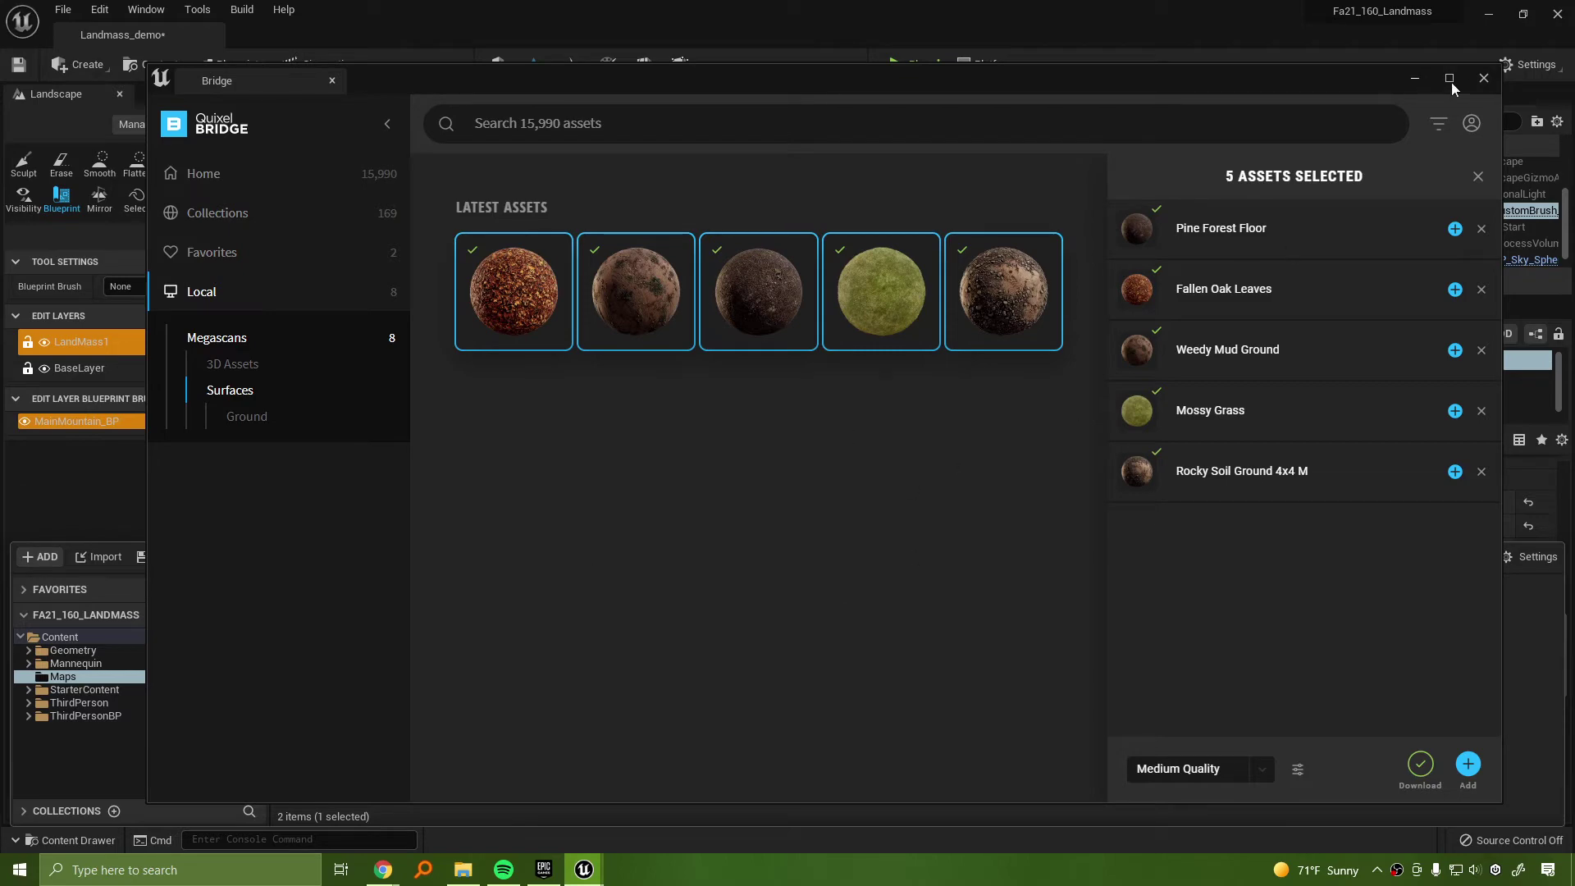
{"action": "left_click", "coordinate": [1483, 79]}
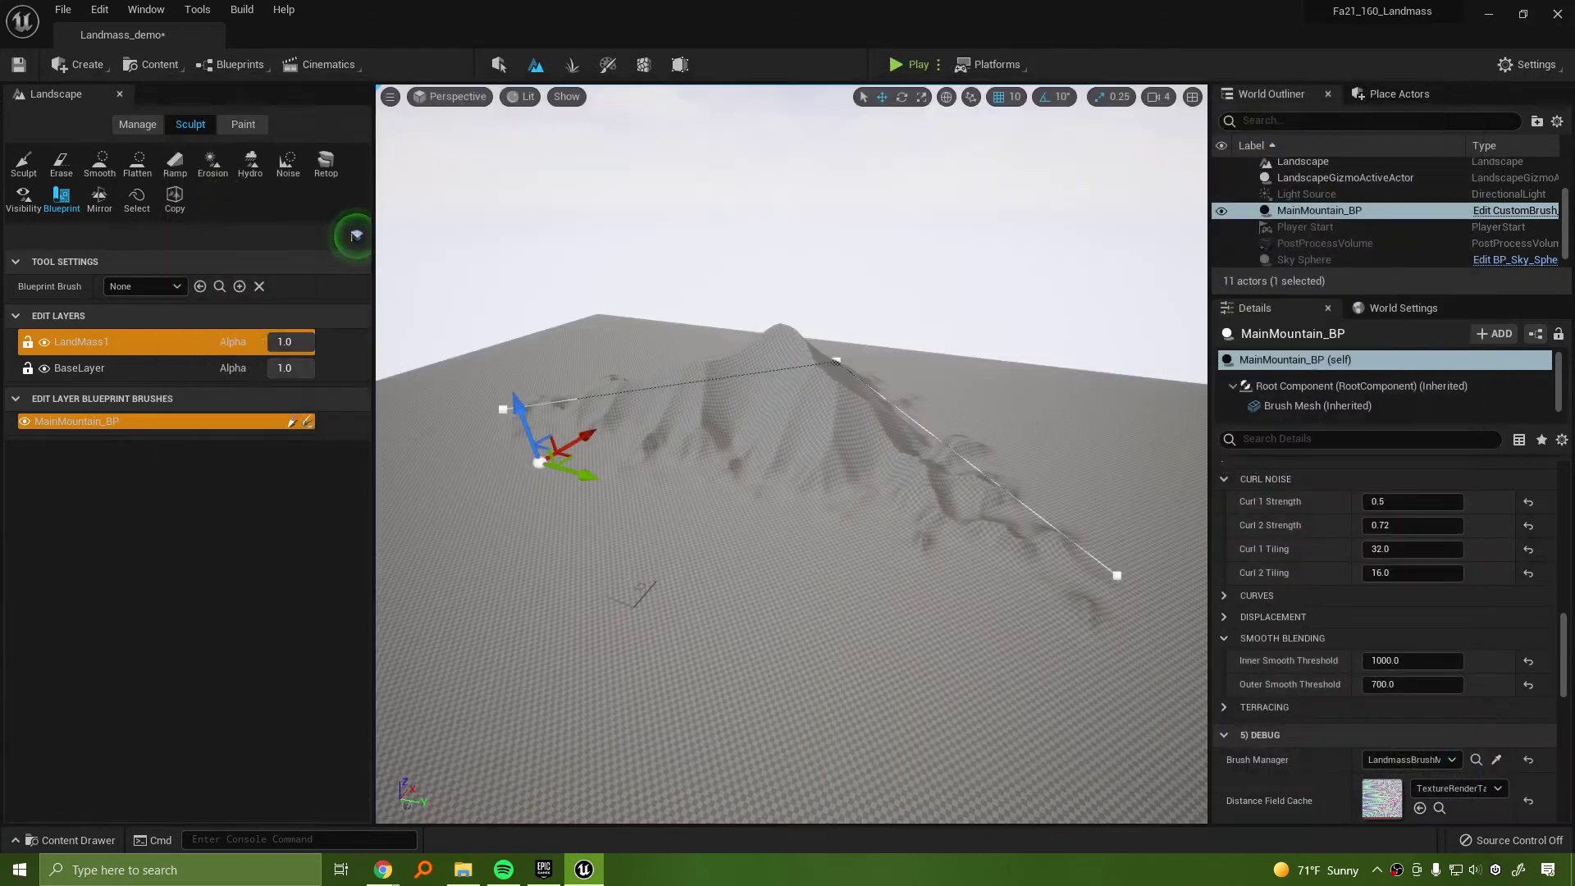
{"action": "left_click", "coordinate": [99, 838]}
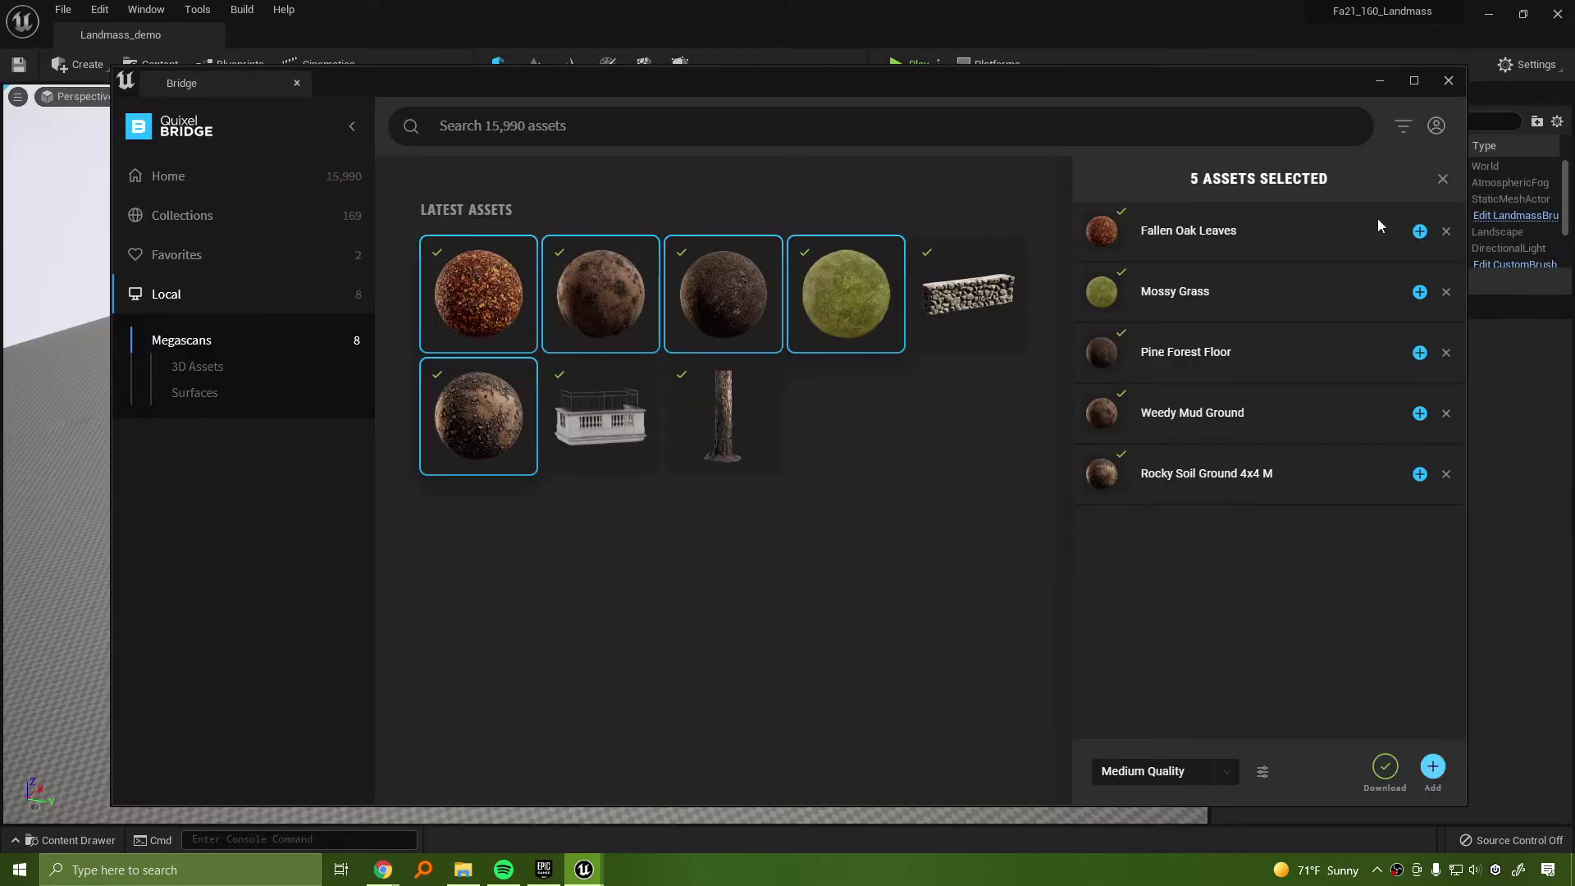
{"action": "left_click", "coordinate": [1449, 81]}
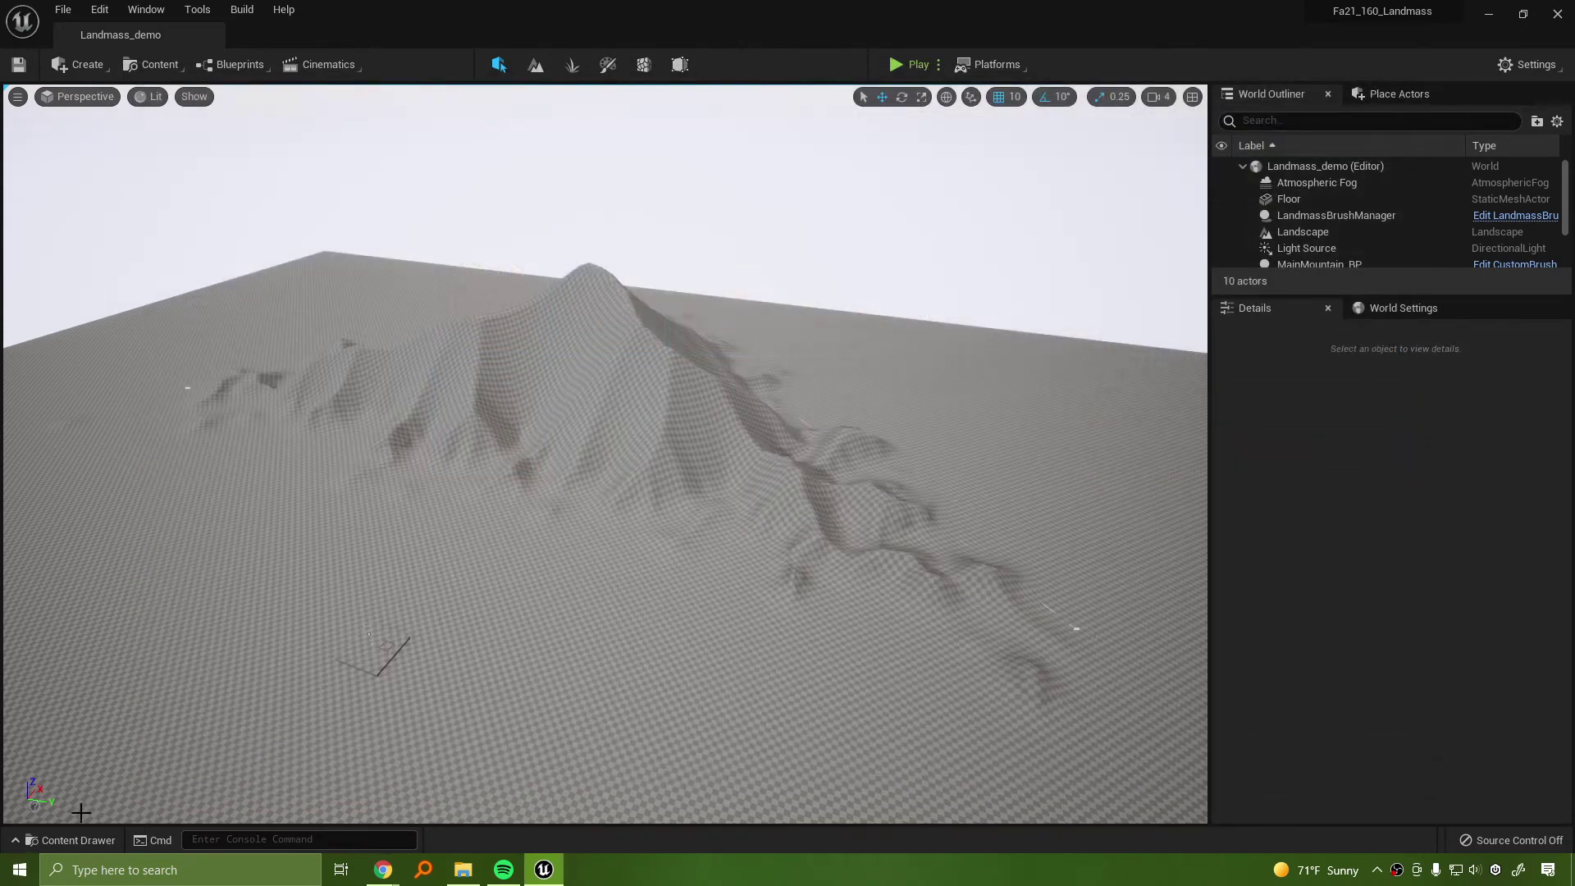
Examine the Megascans Surfaces folders in the project content, looking through the materials and textures of each imported surface
{"action": "left_click", "coordinate": [67, 840]}
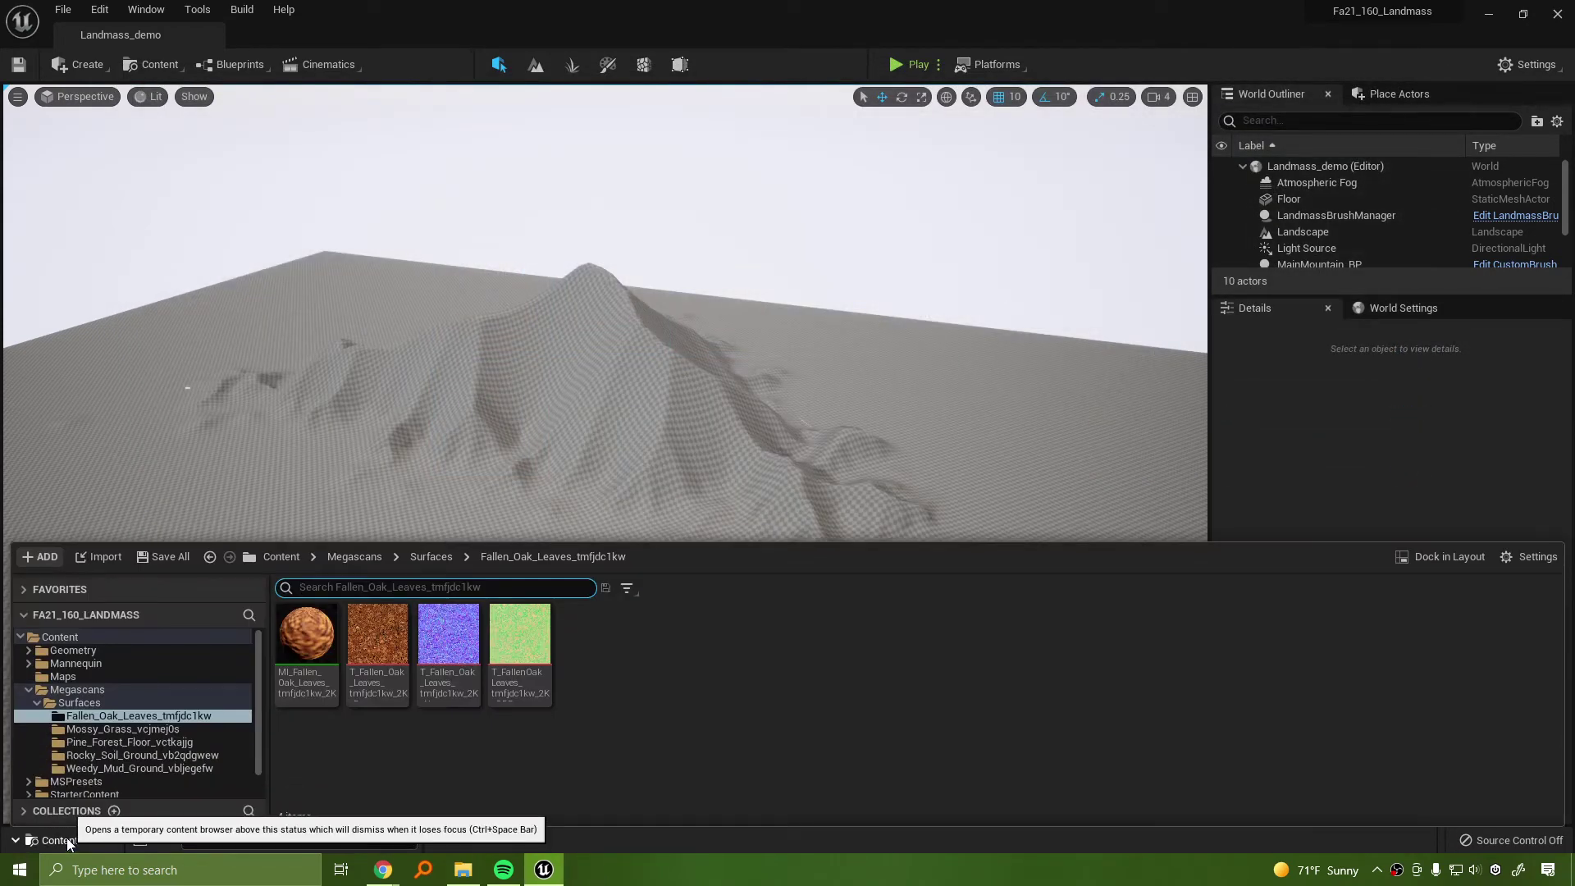
{"action": "left_click", "coordinate": [29, 689]}
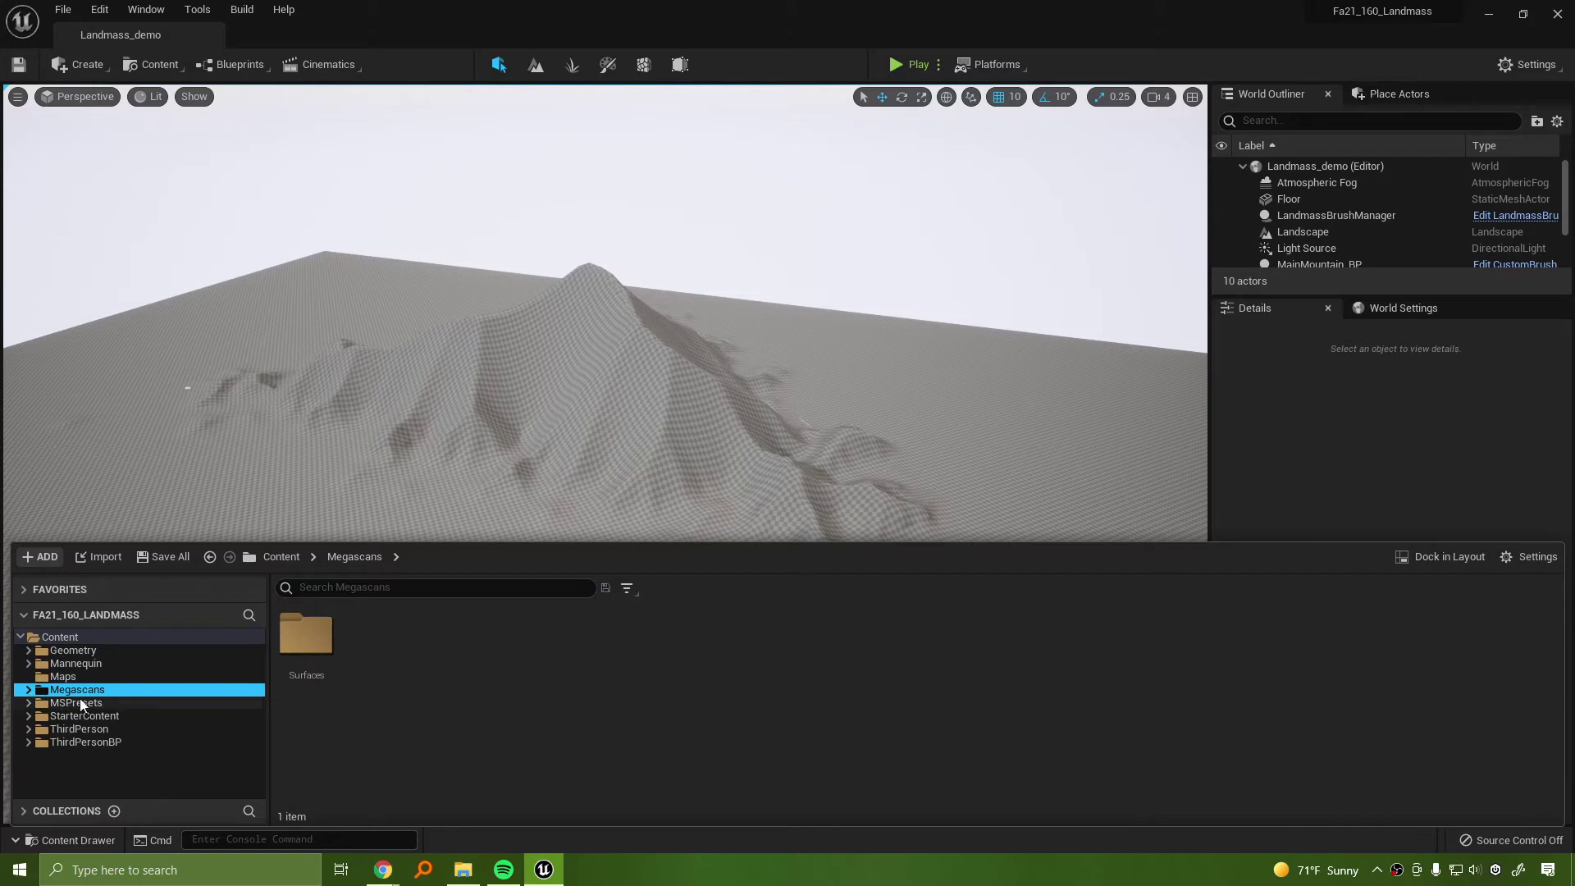
{"action": "left_click", "coordinate": [29, 690]}
{"action": "left_click", "coordinate": [30, 690]}
{"action": "left_click", "coordinate": [29, 690]}
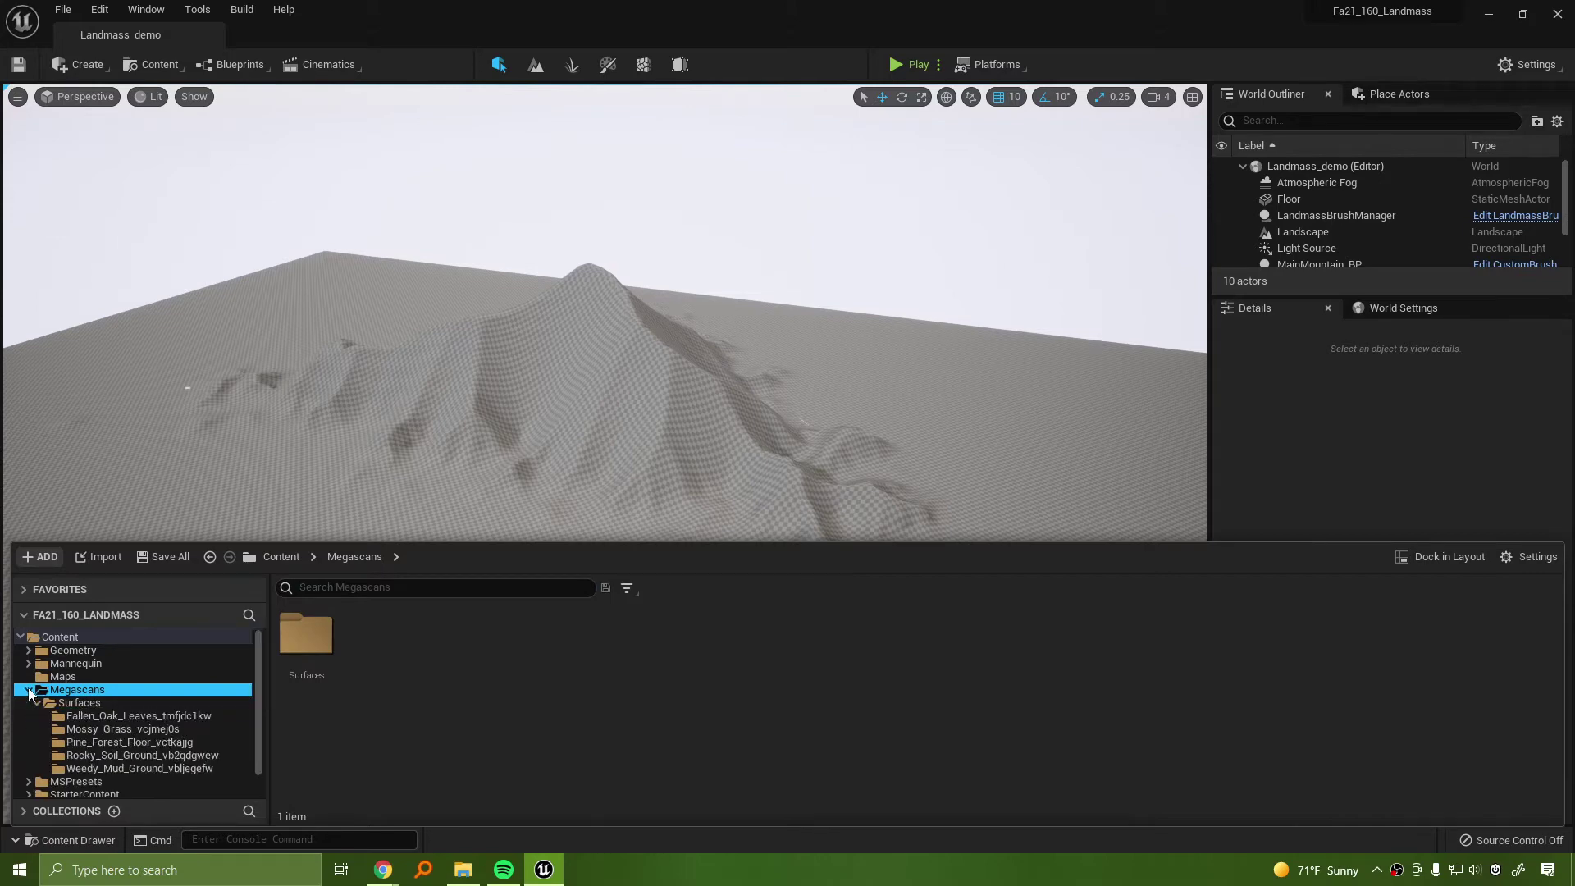
{"action": "left_click", "coordinate": [82, 703]}
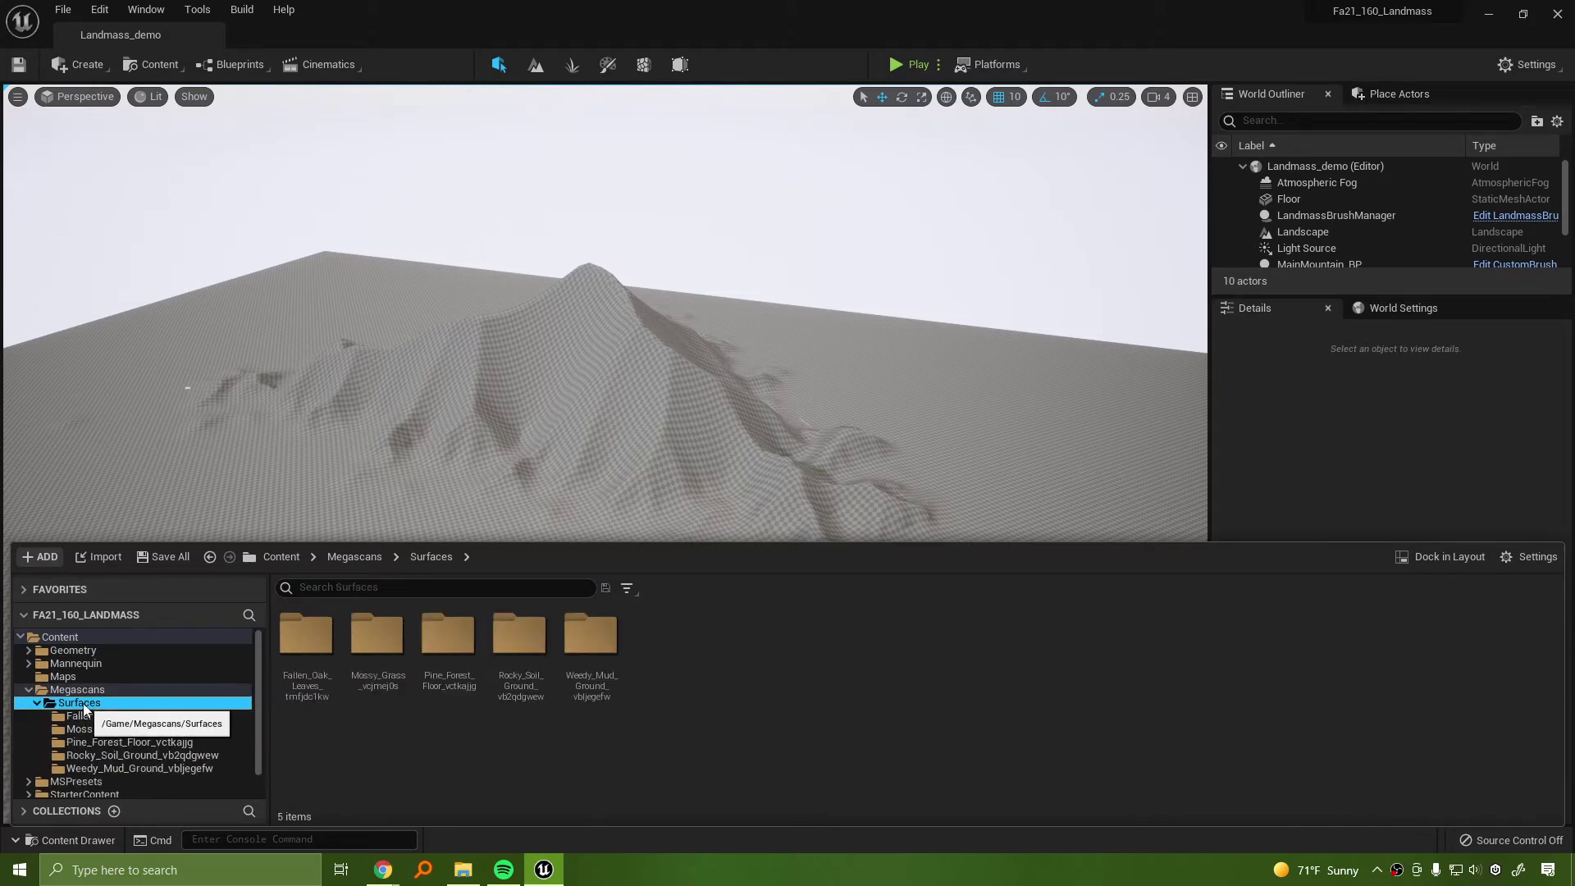
{"action": "left_click", "coordinate": [90, 716]}
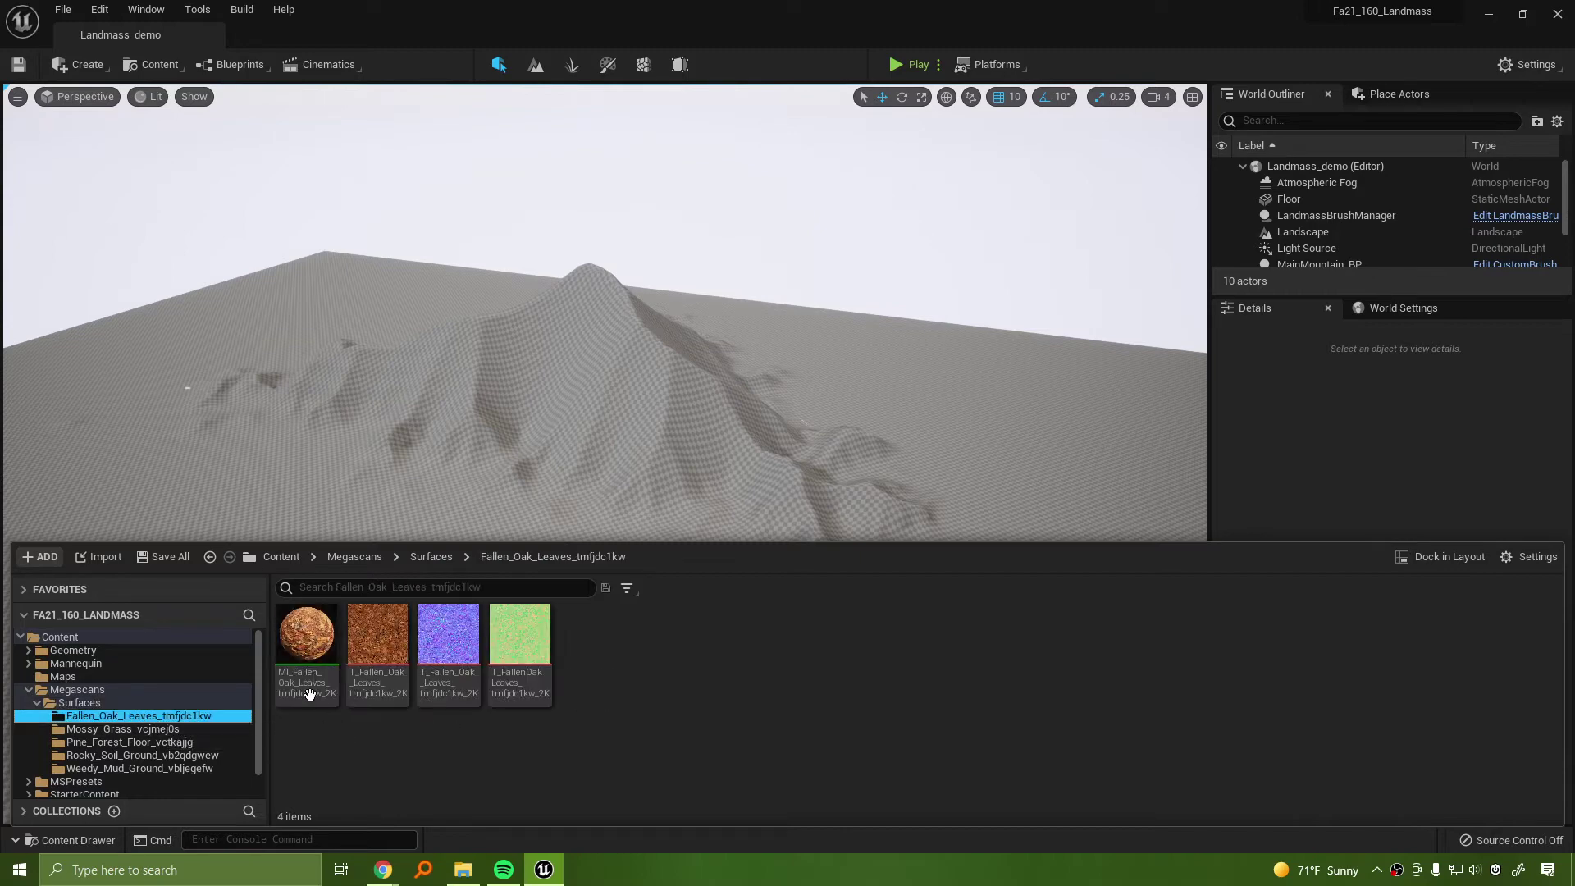
{"action": "left_click", "coordinate": [115, 732]}
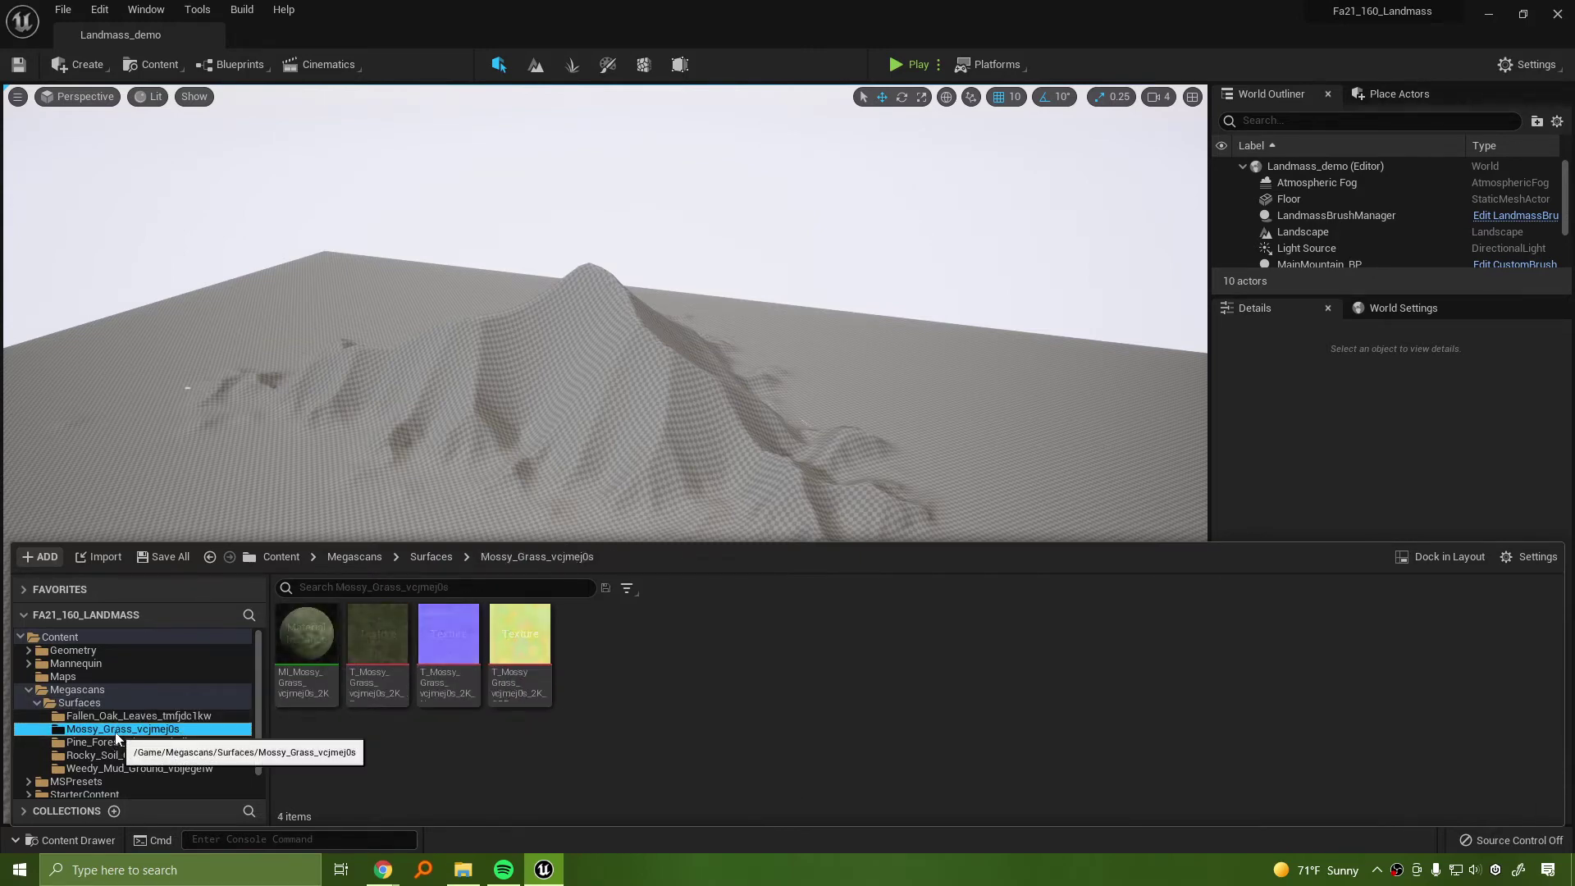
{"action": "left_click", "coordinate": [130, 745]}
{"action": "left_click", "coordinate": [145, 756]}
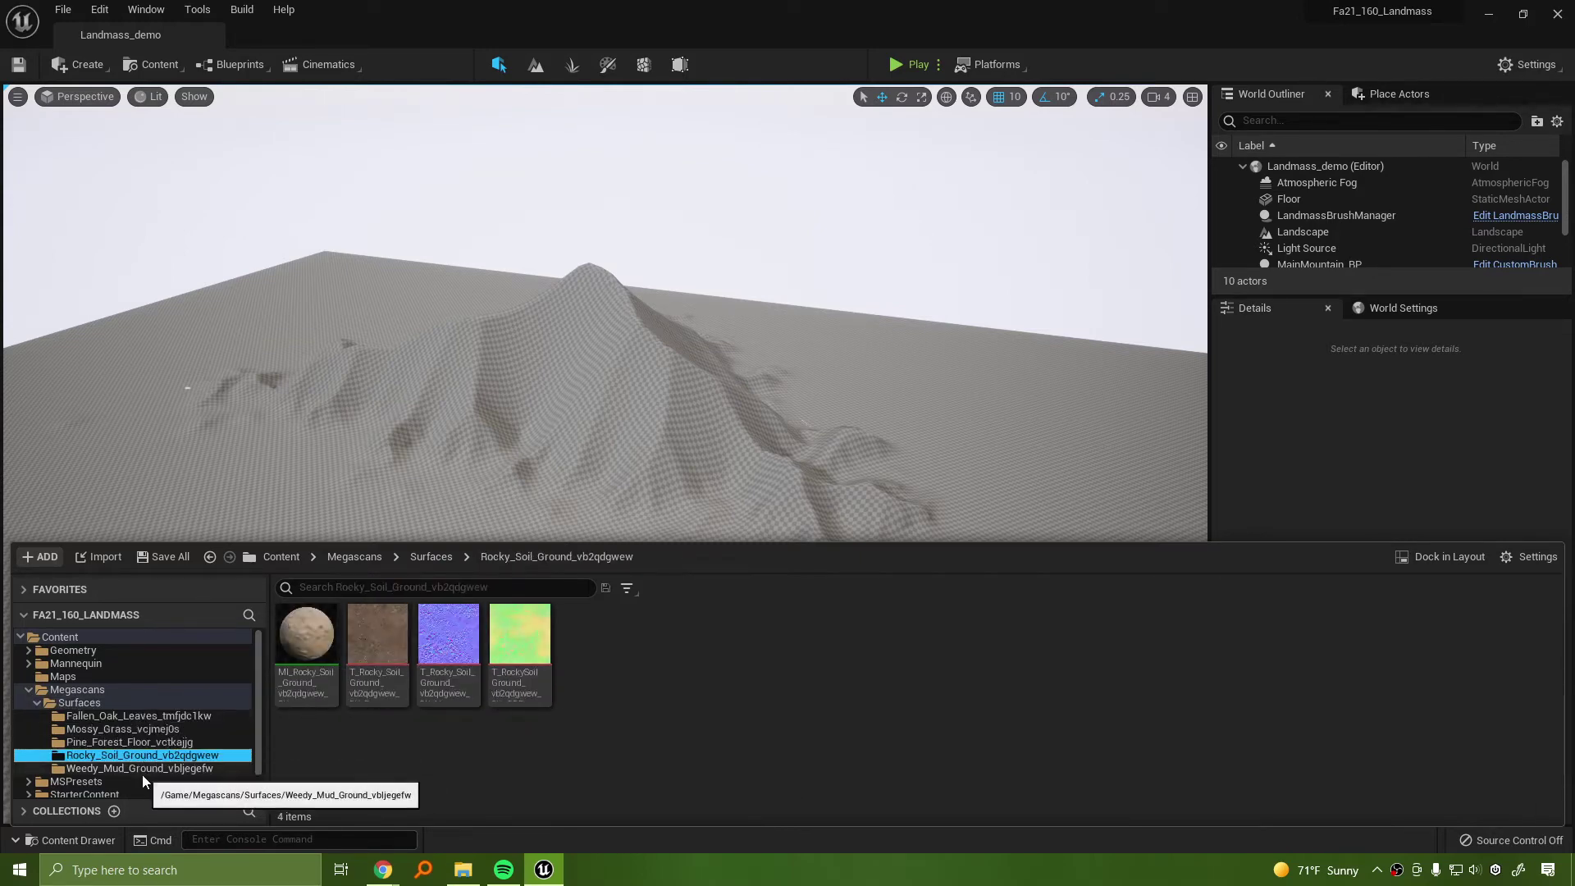
{"action": "left_click", "coordinate": [141, 769]}
Reopen Quixel Bridge and browse the Surfaces categories of its online library
{"action": "left_click", "coordinate": [160, 65]}
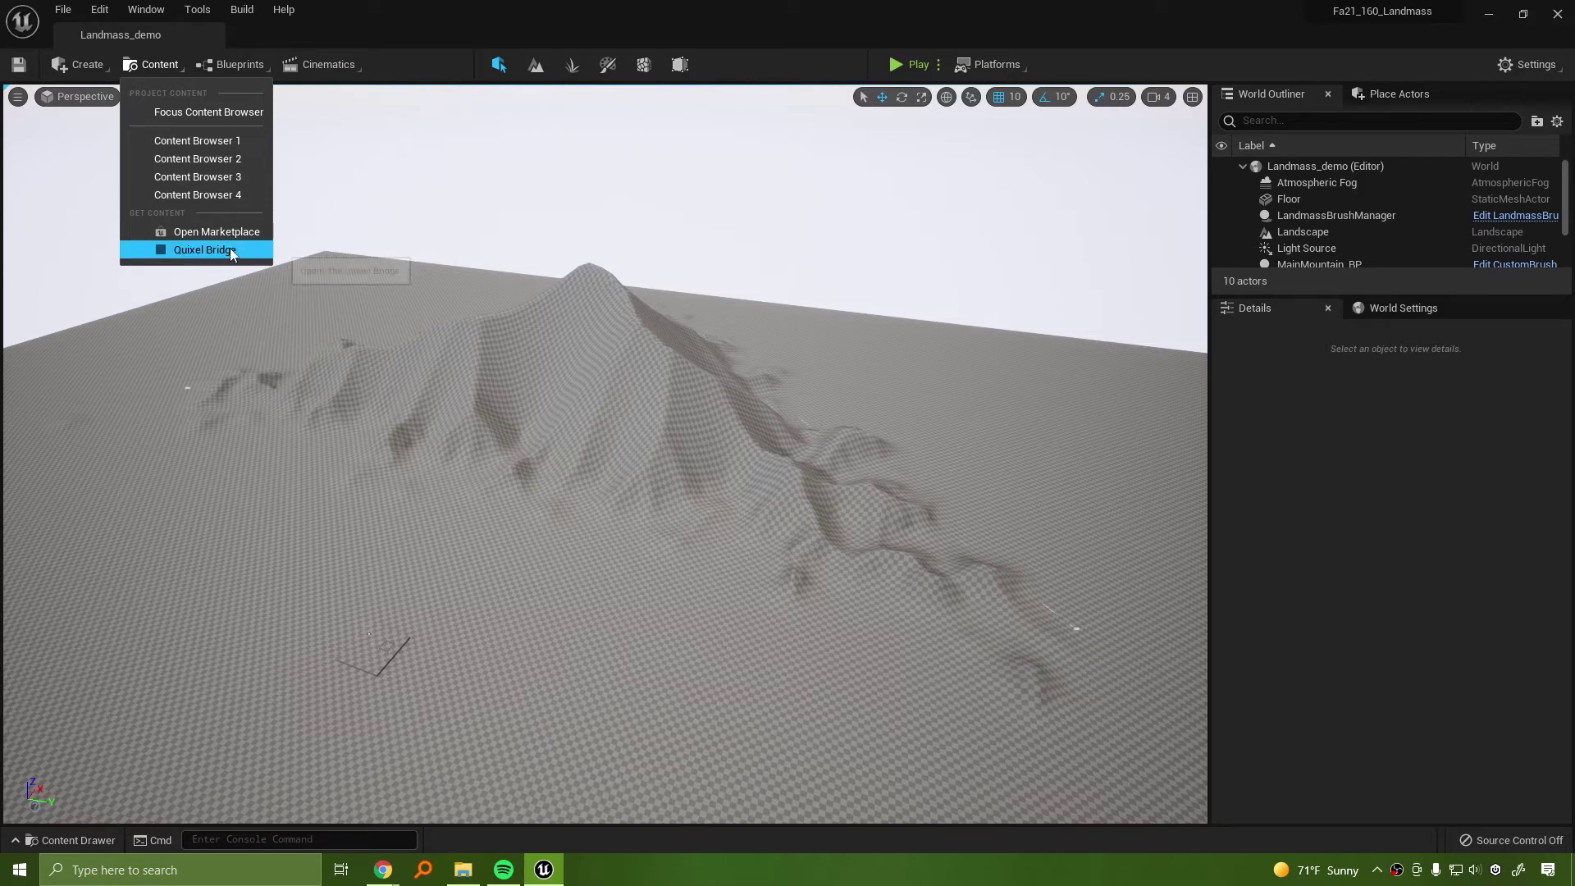
{"action": "left_click", "coordinate": [201, 249]}
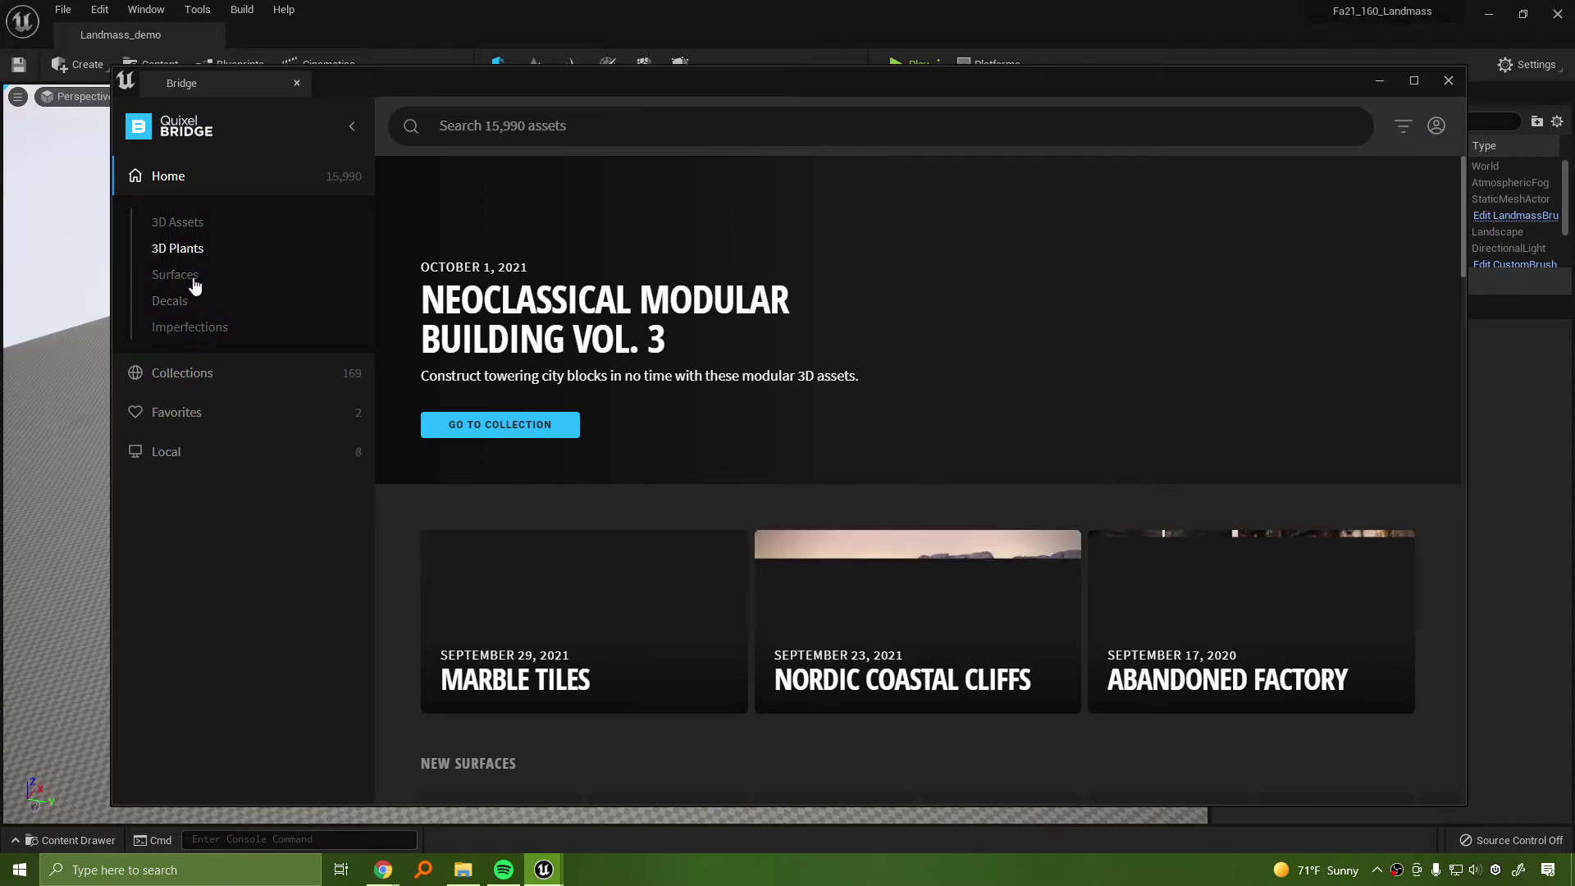
{"action": "left_click", "coordinate": [195, 279]}
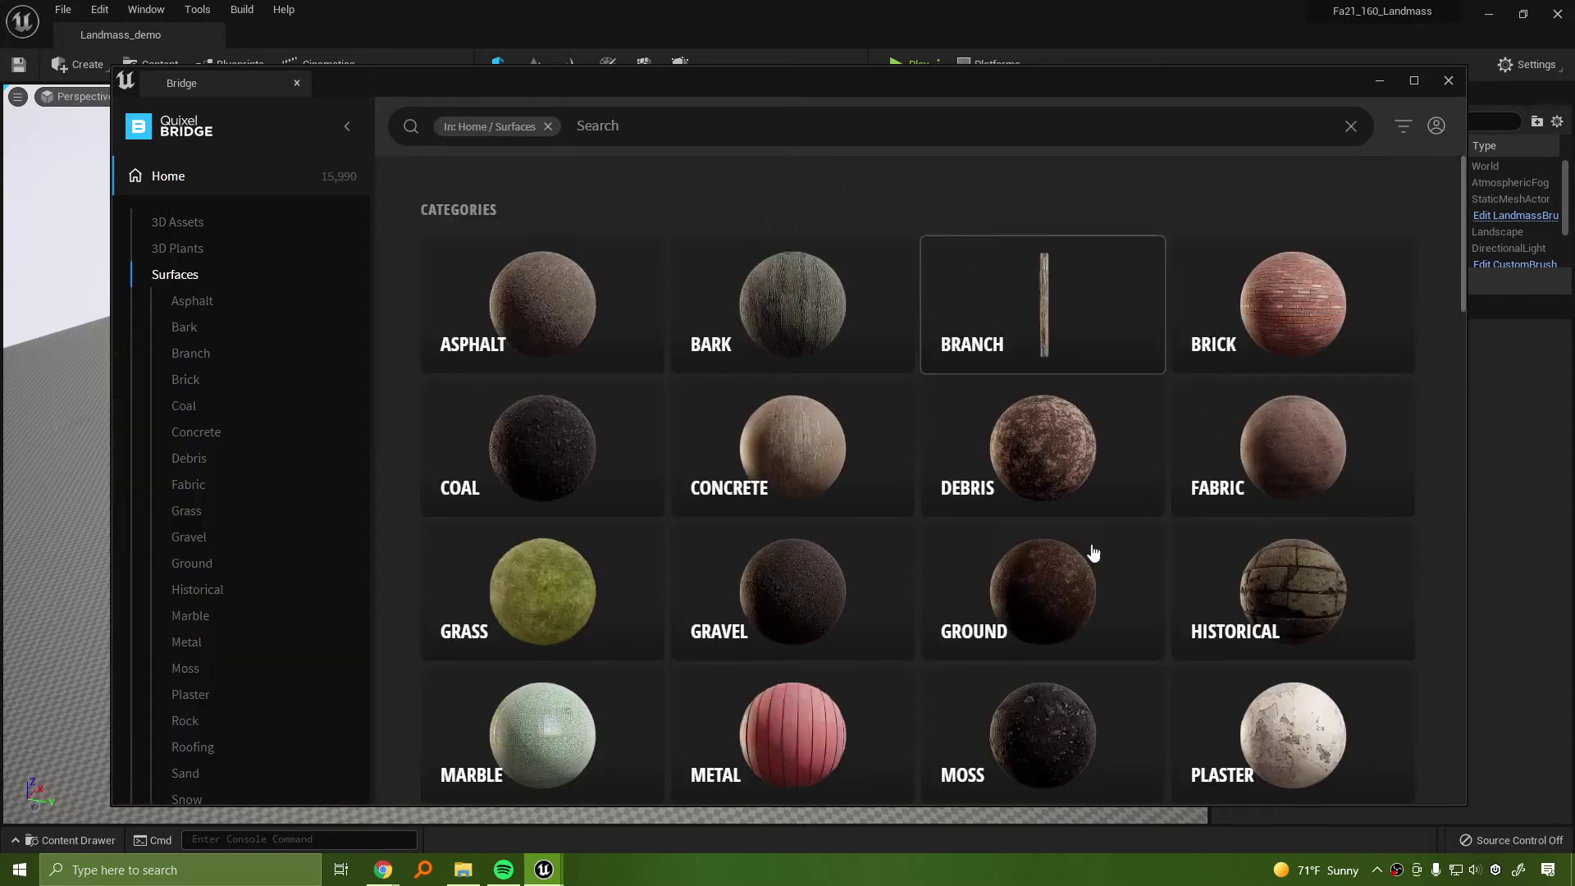
Download the Lichen Covered Rock surface from the Rock category at Medium Quality, add it to the project, and minimize Bridge
{"action": "scroll", "coordinate": [1277, 587], "scroll_direction": "down", "scroll_amount": 3}
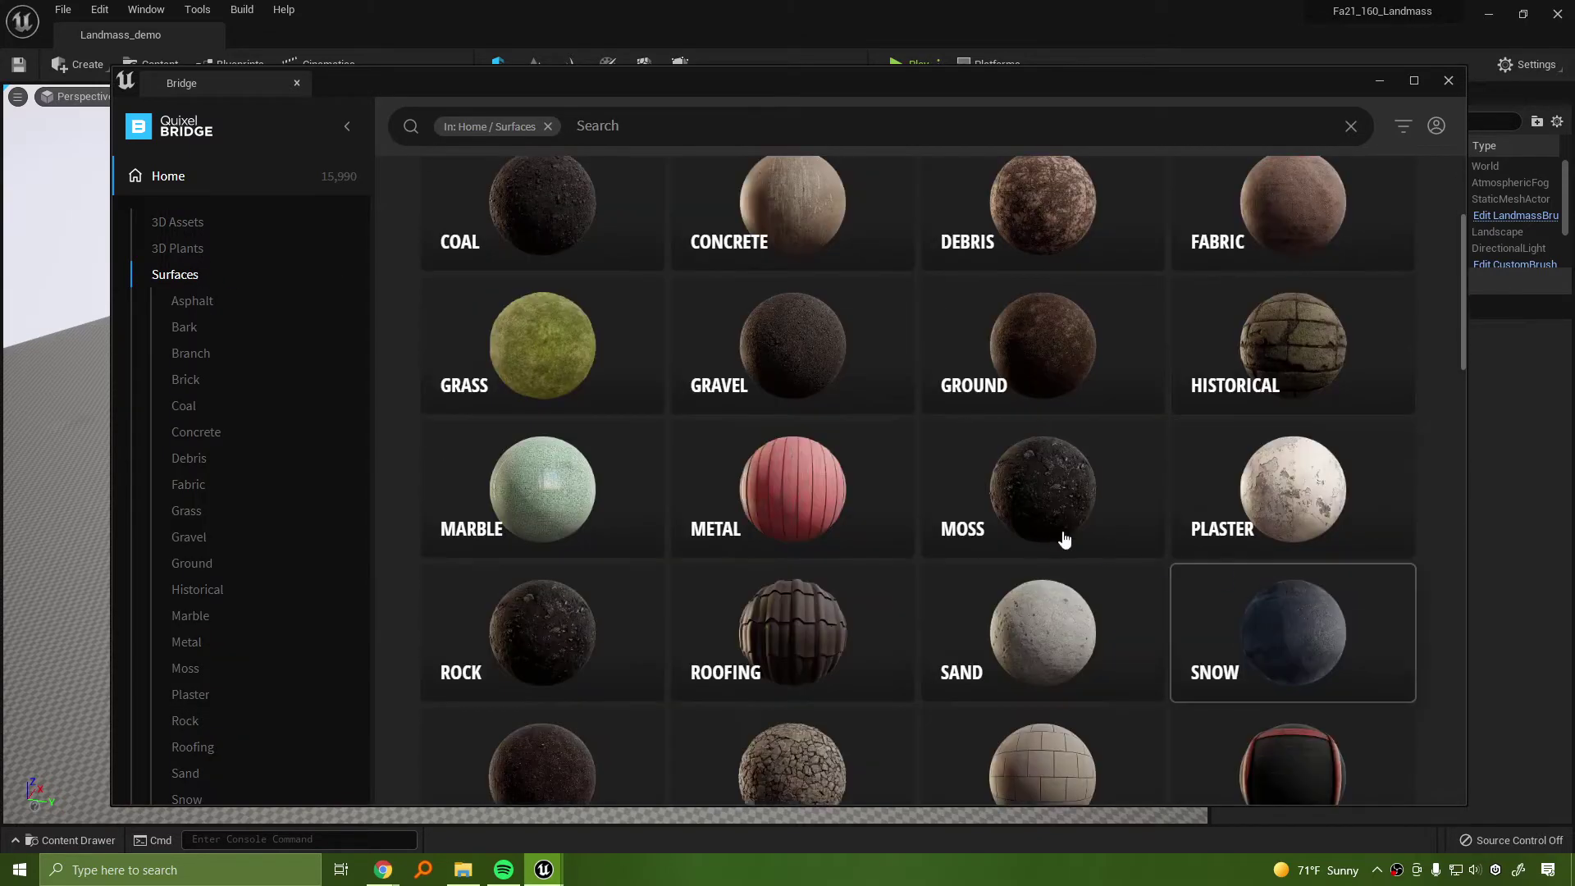
{"action": "left_click", "coordinate": [569, 642]}
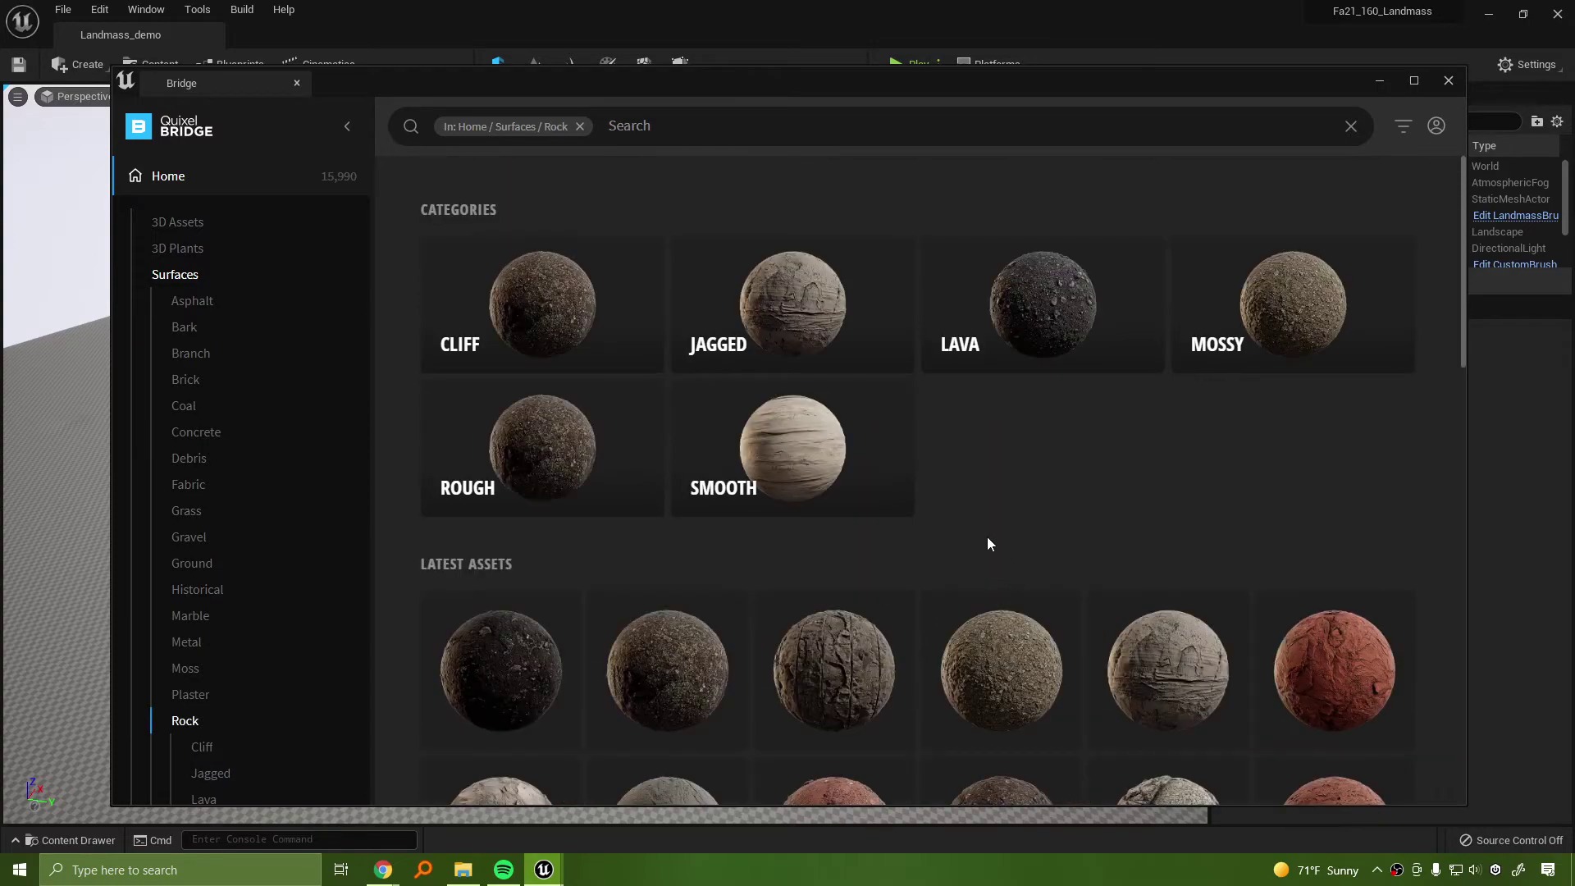
{"action": "scroll", "coordinate": [1108, 443], "scroll_direction": "down", "scroll_amount": 6}
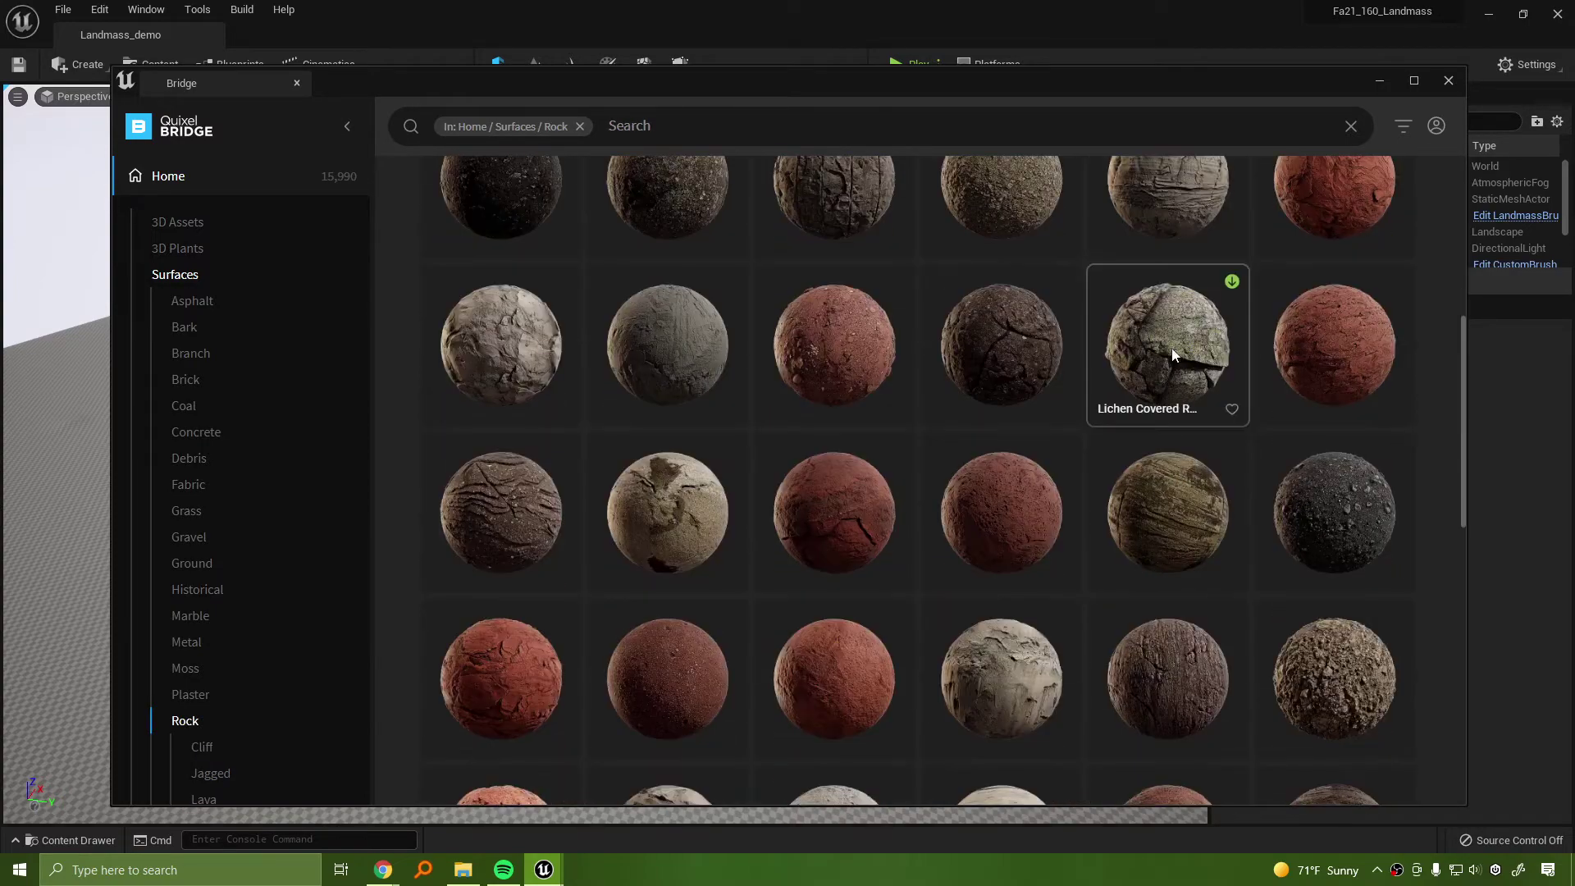
{"action": "left_click", "coordinate": [1171, 349]}
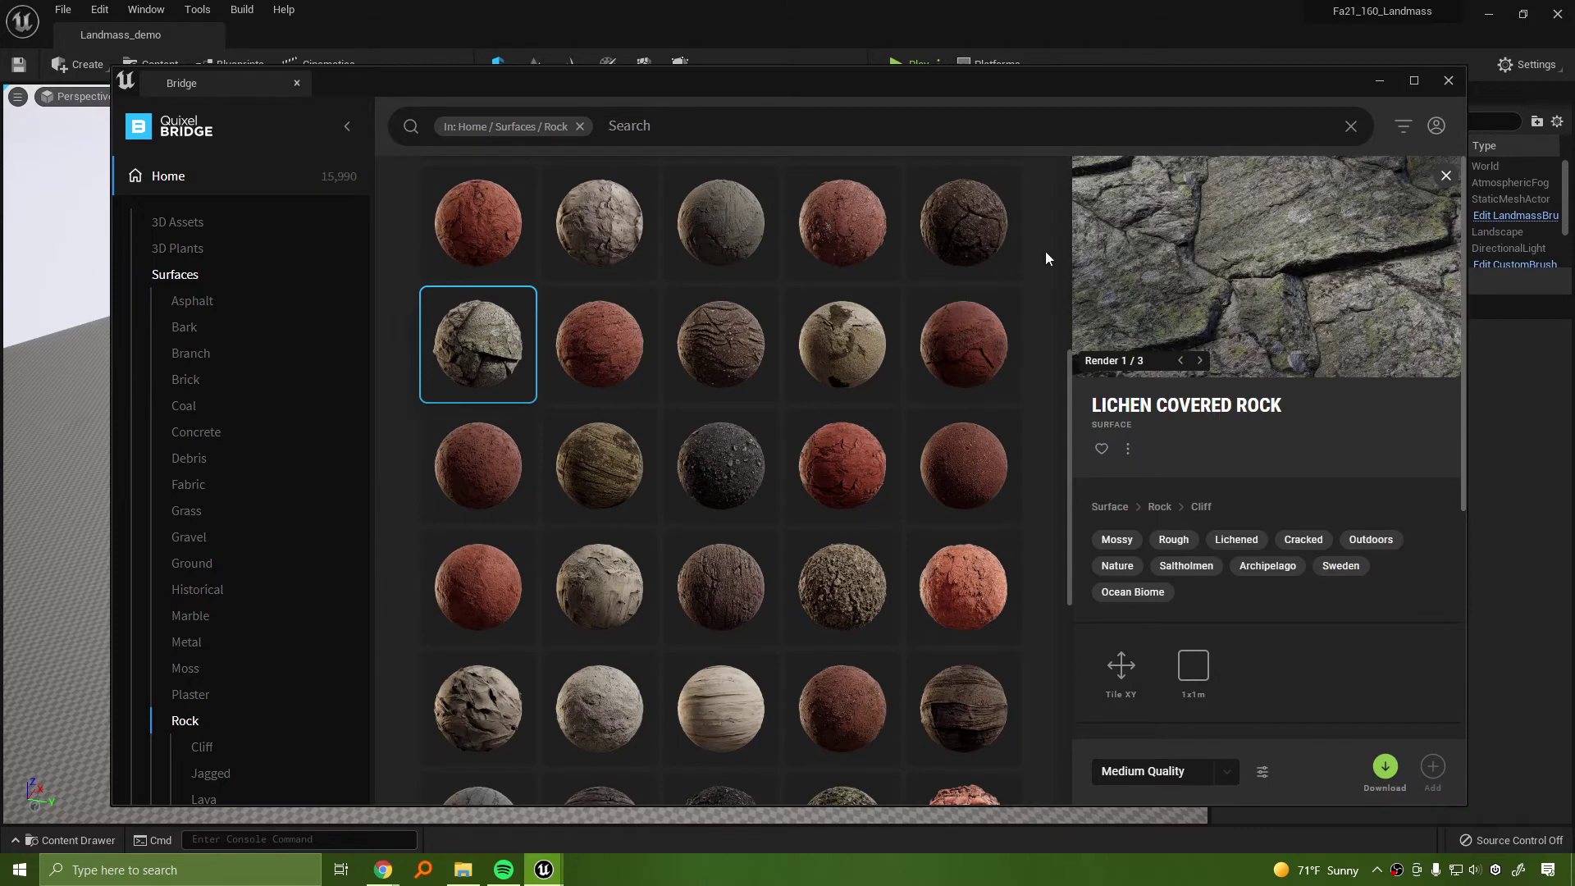
{"action": "left_click", "coordinate": [1394, 769]}
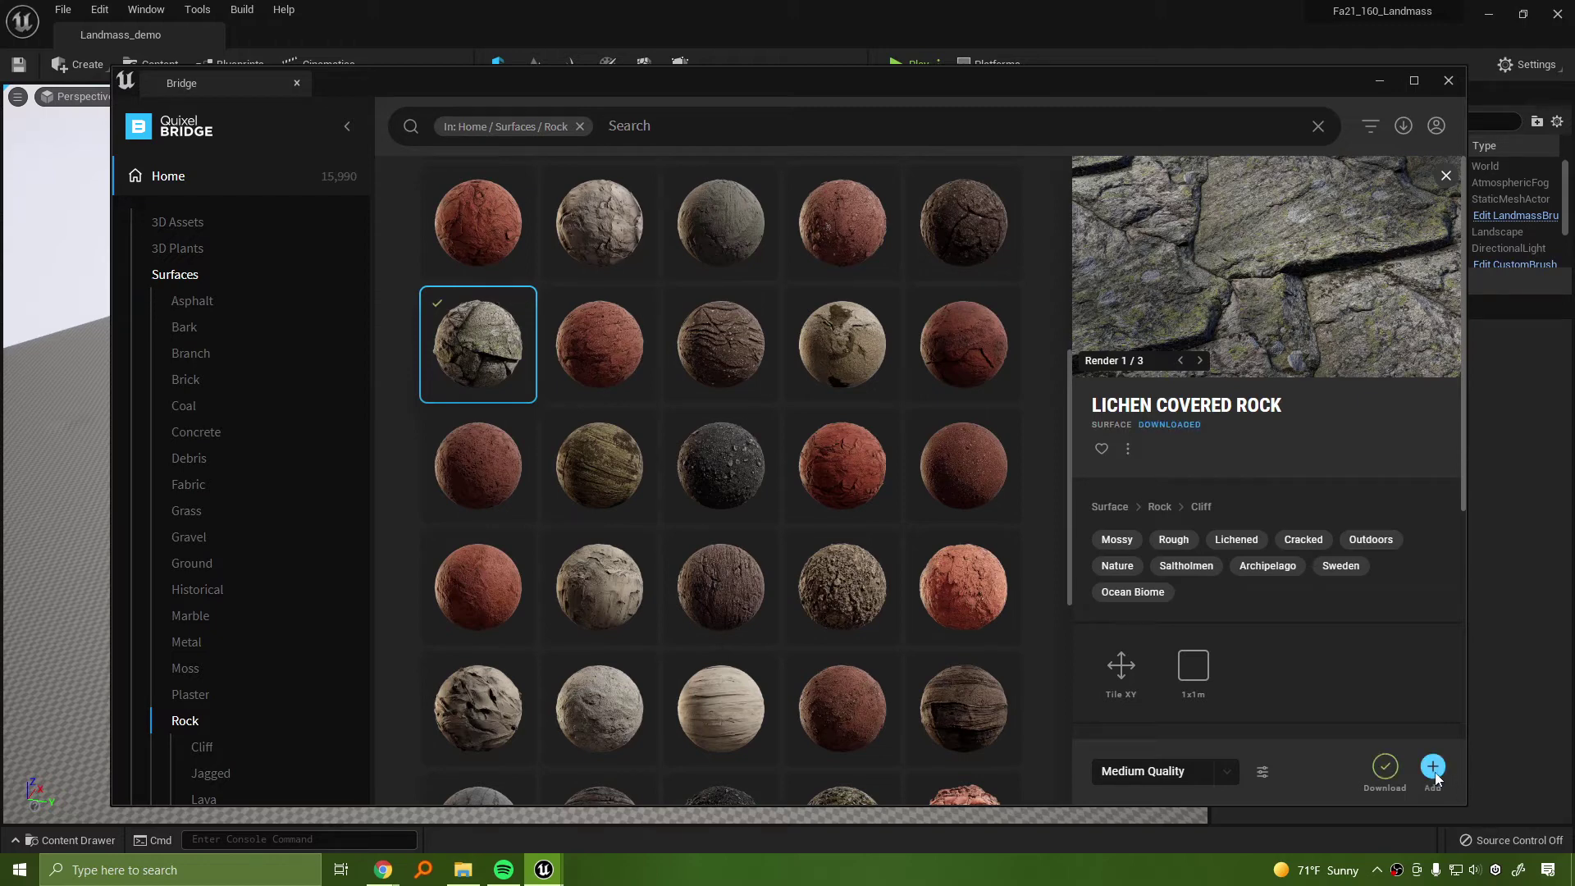
{"action": "left_click", "coordinate": [1433, 768]}
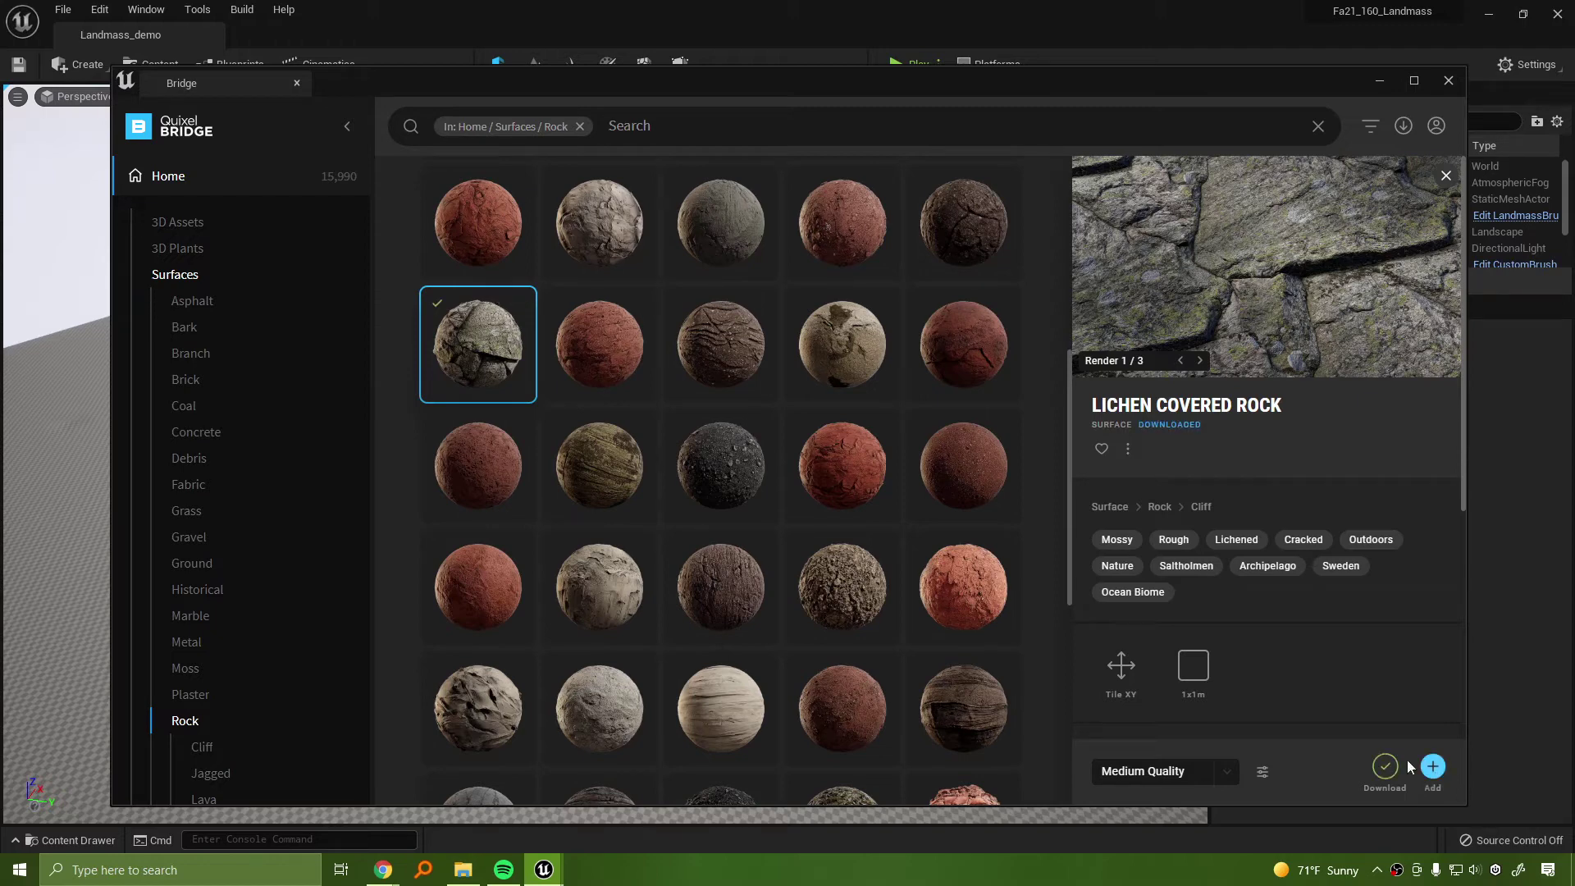
{"action": "left_click", "coordinate": [76, 840]}
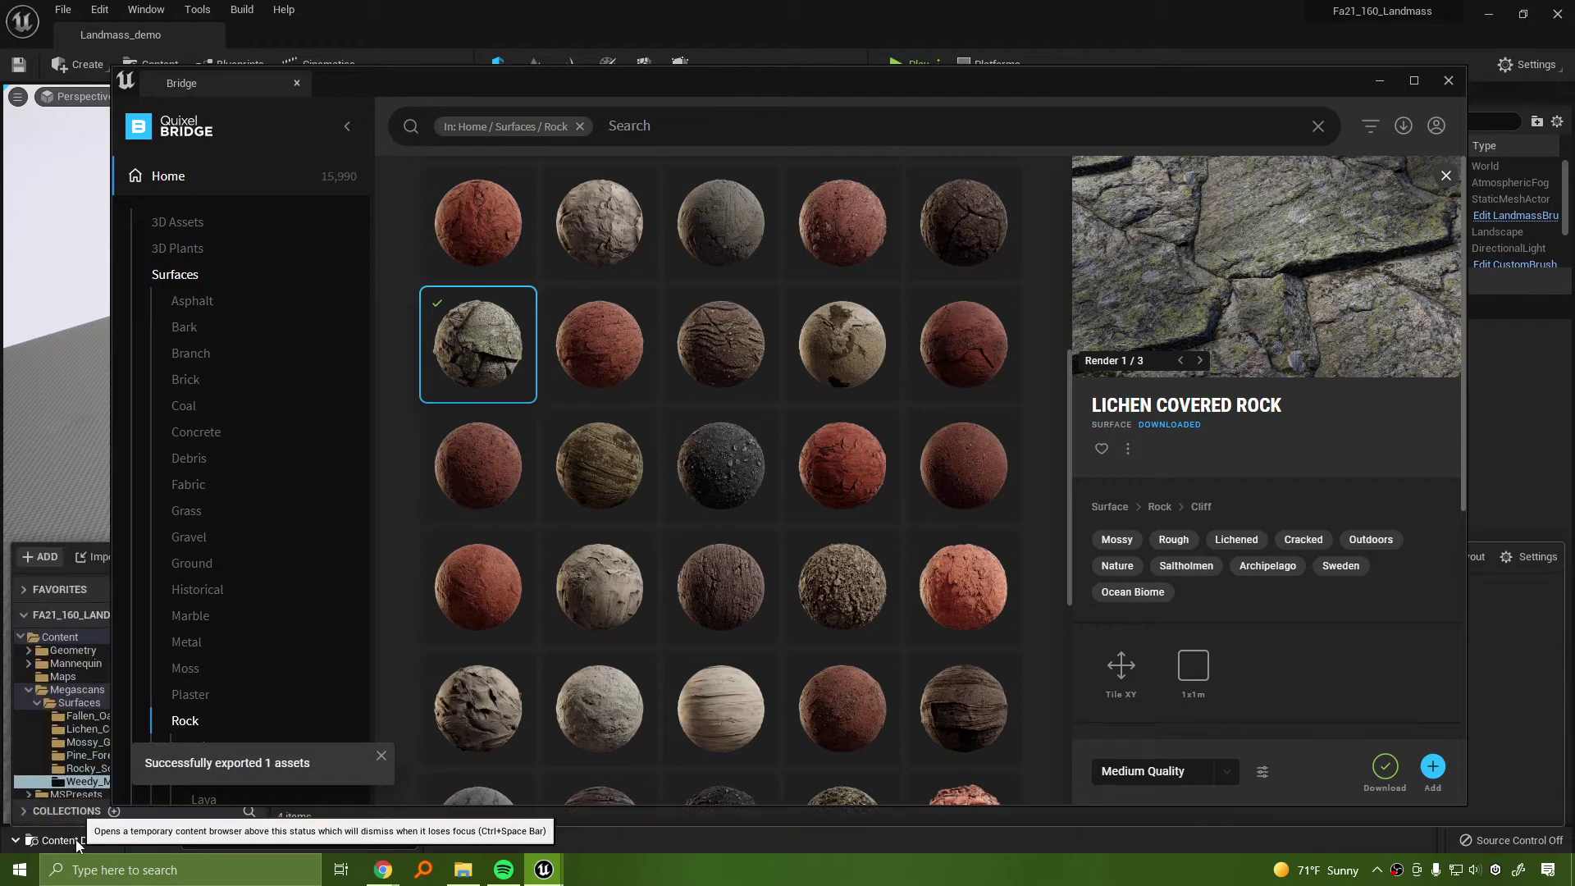
{"action": "left_click", "coordinate": [1380, 85]}
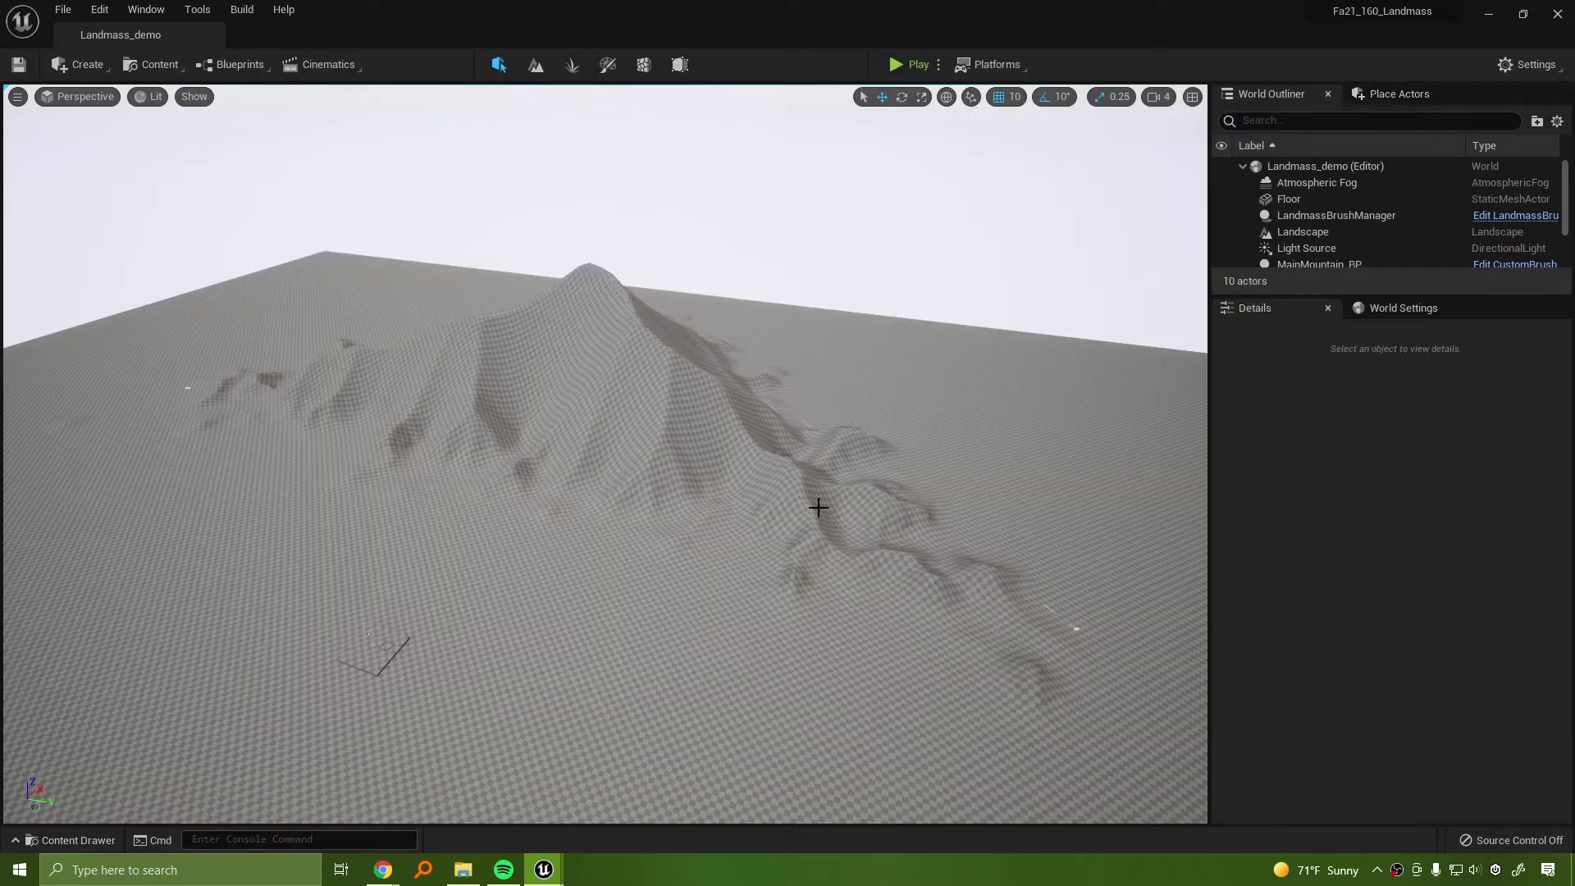
Assign the MI_Mossy_Grass material instance from the Megascans Surfaces content as the landscape's Landscape Material
{"action": "left_click", "coordinate": [1010, 452]}
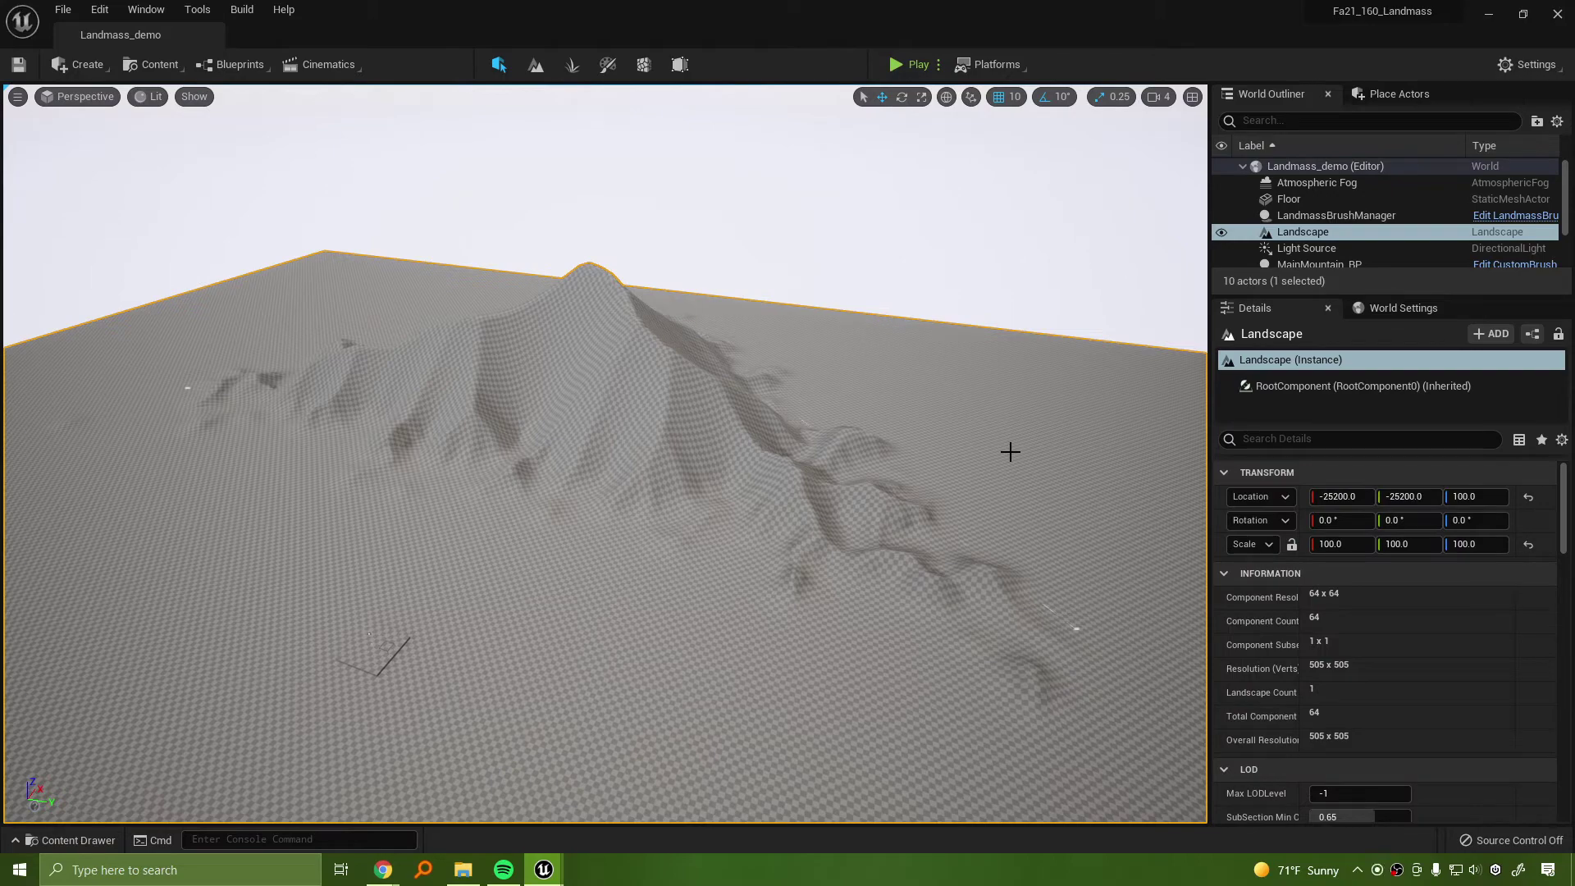
{"action": "left_click_drag", "start_coordinate": [1562, 538], "coordinate": [1562, 602]}
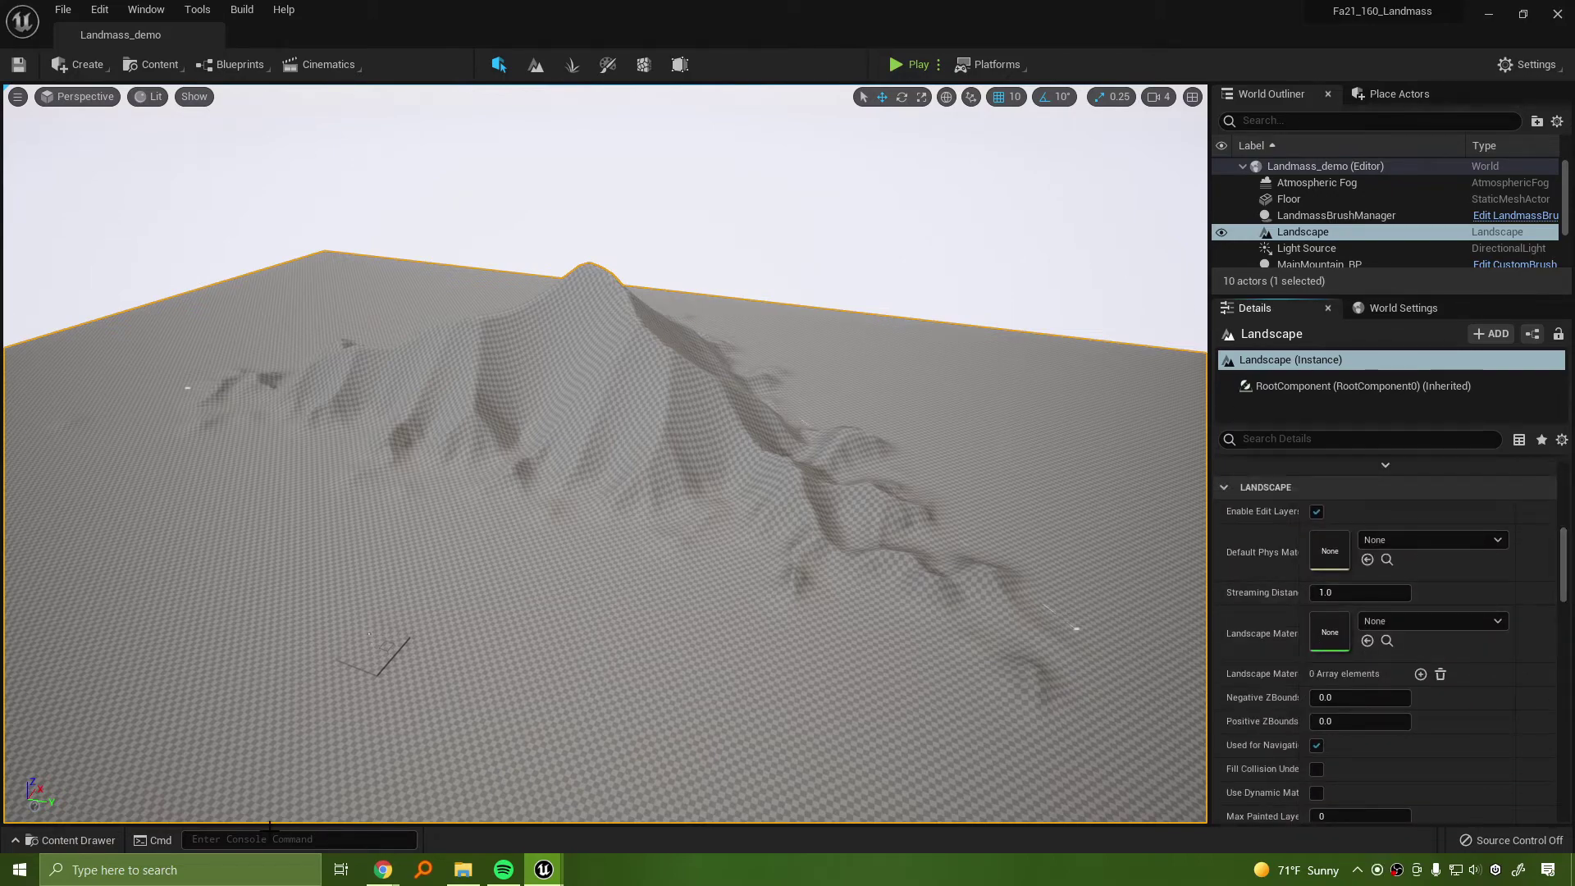
{"action": "left_click", "coordinate": [86, 844]}
{"action": "left_click", "coordinate": [85, 843]}
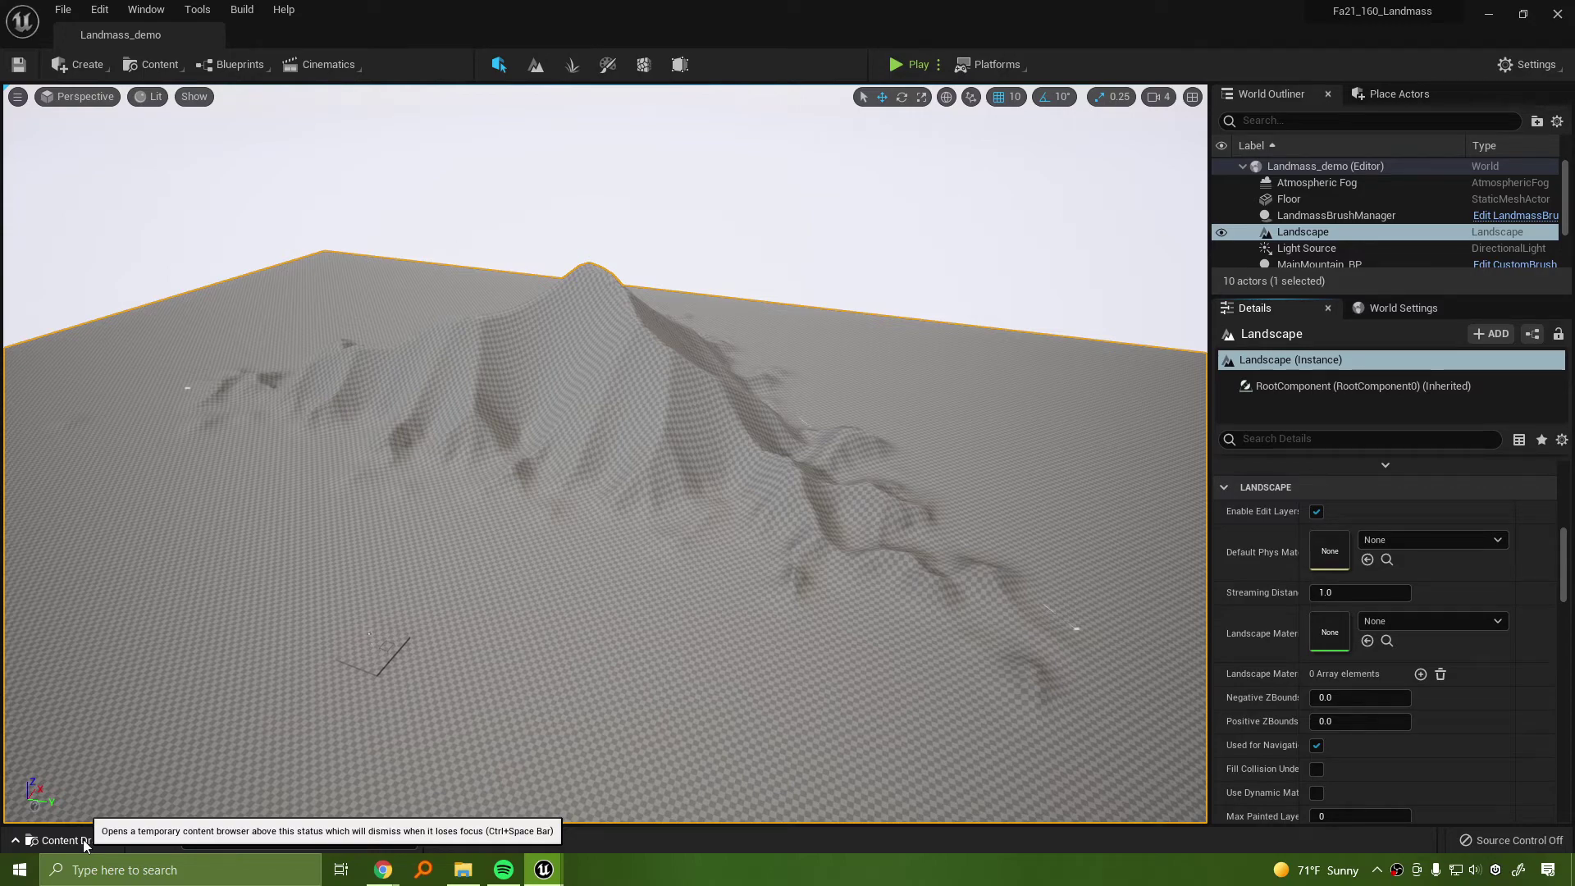
{"action": "left_click", "coordinate": [59, 840]}
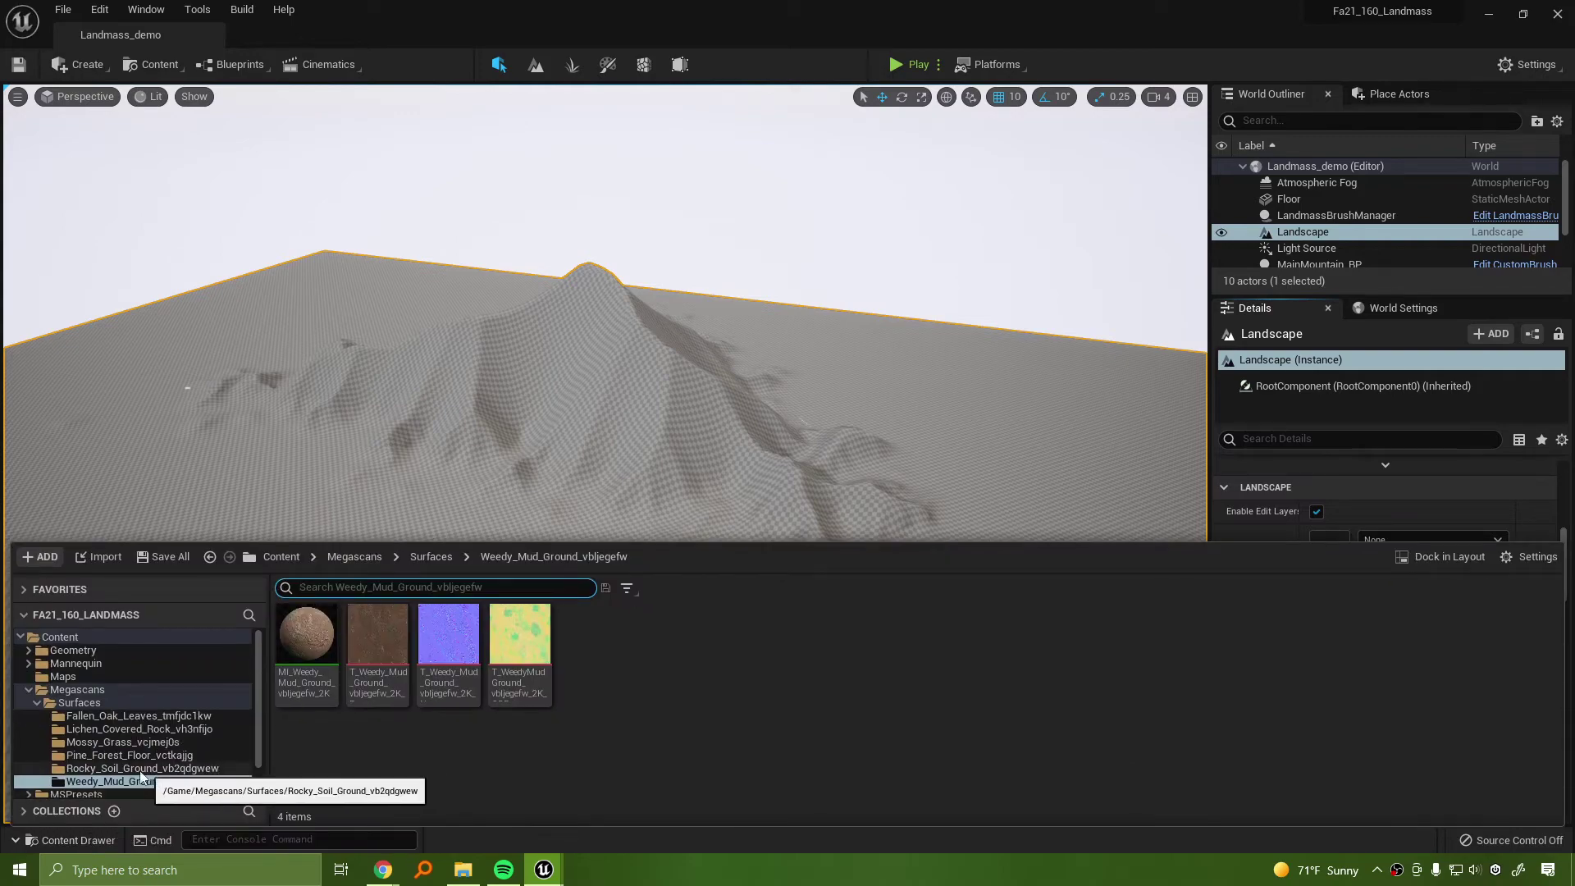
{"action": "left_click", "coordinate": [103, 768]}
{"action": "left_click", "coordinate": [102, 755]}
{"action": "left_click", "coordinate": [123, 730]}
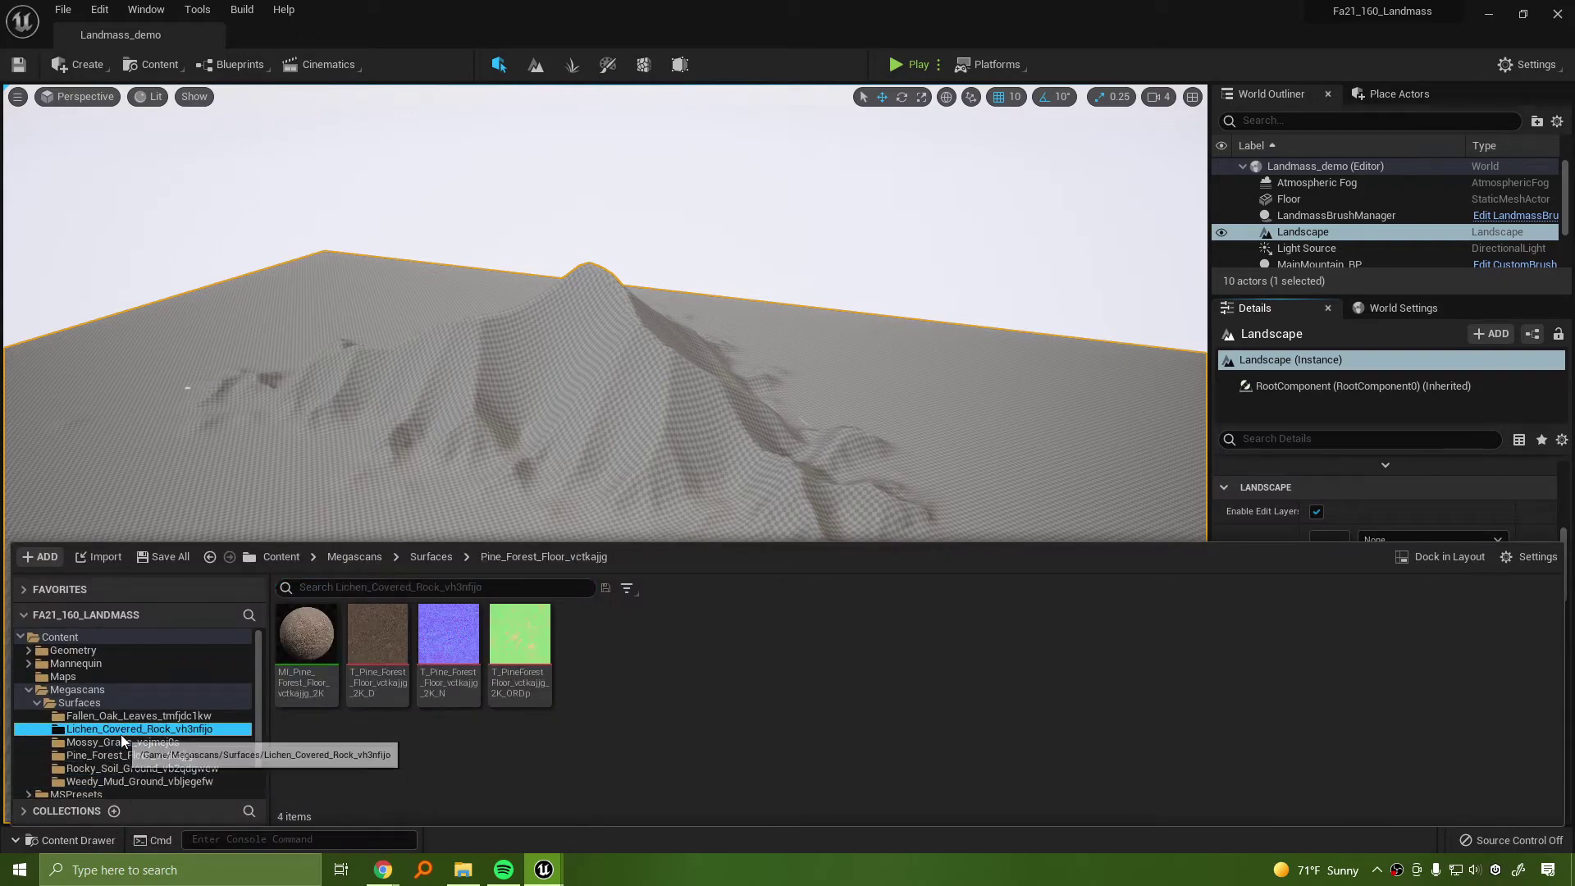
{"action": "left_click", "coordinate": [126, 717]}
{"action": "left_click", "coordinate": [121, 730]}
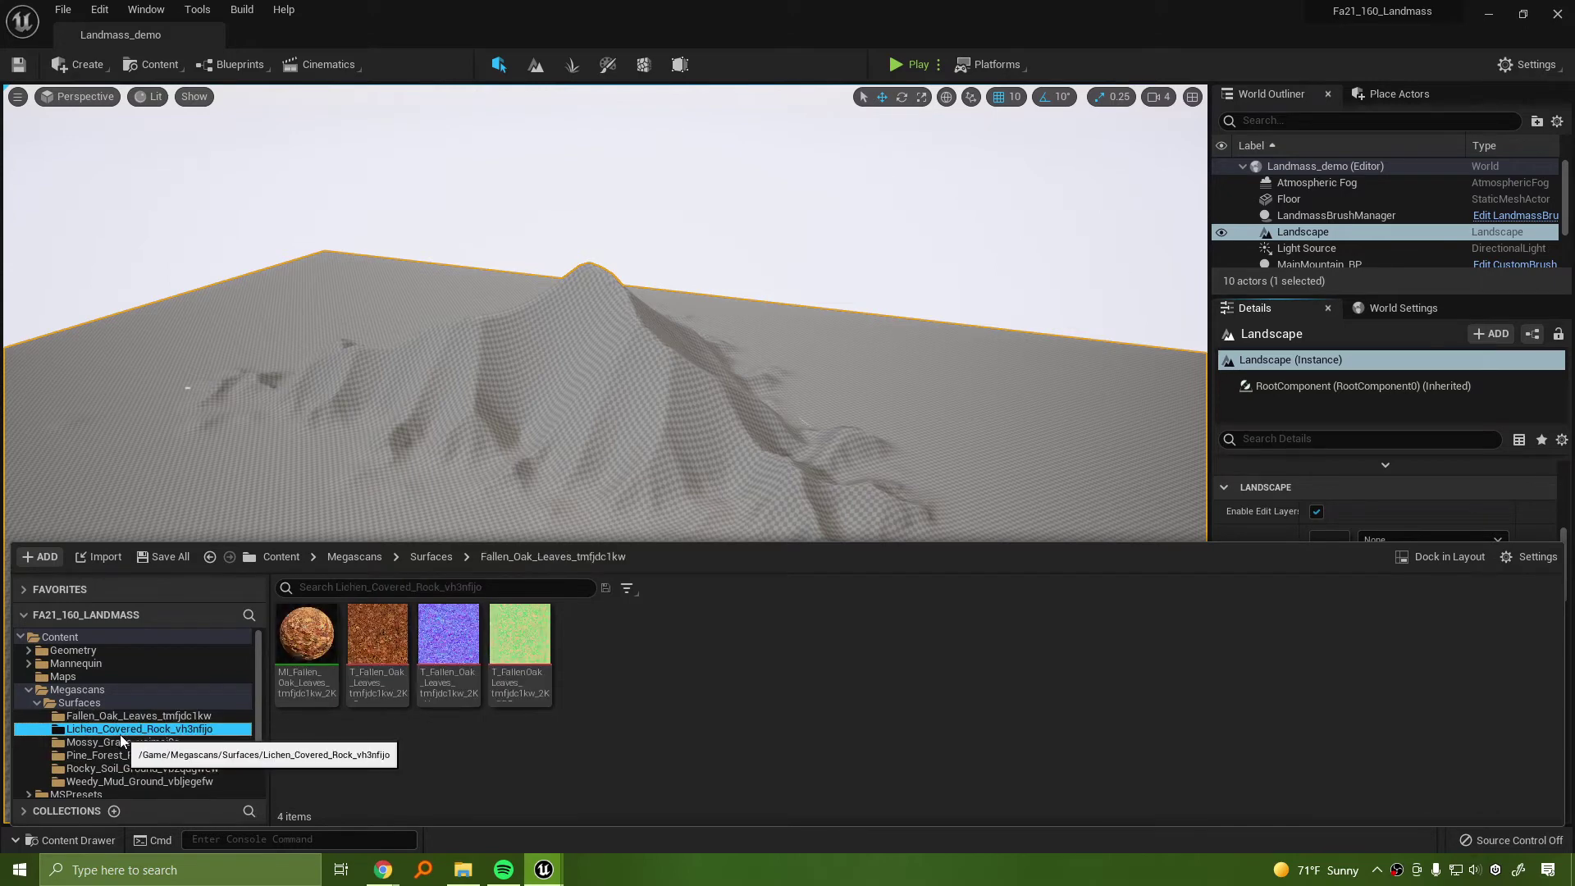
{"action": "left_click", "coordinate": [119, 743]}
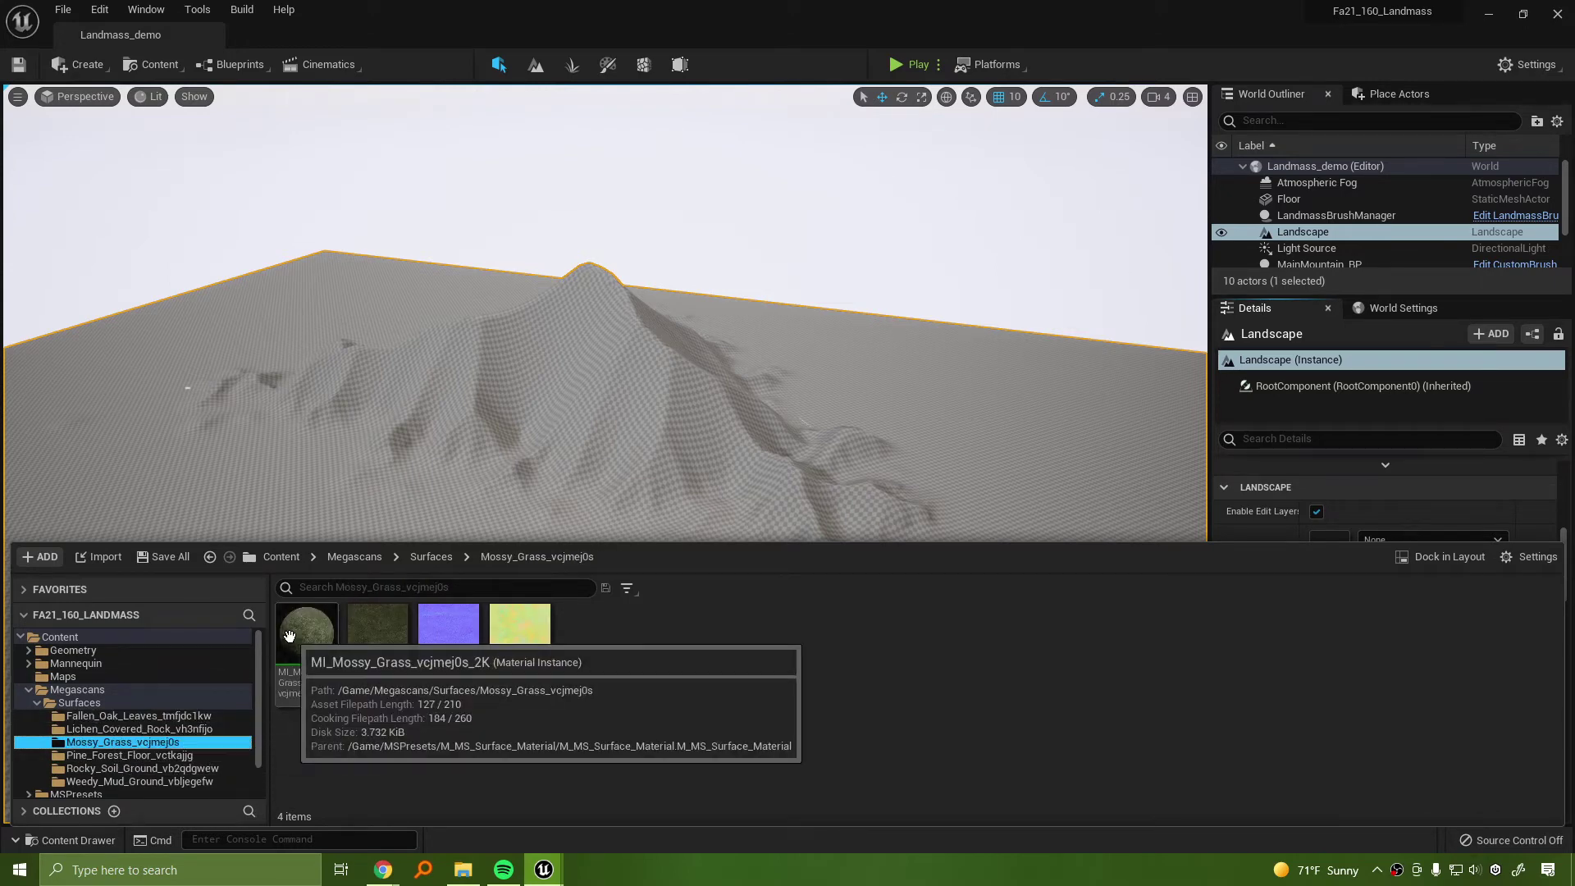
{"action": "scroll", "coordinate": [1346, 469], "scroll_direction": "down", "scroll_amount": 2}
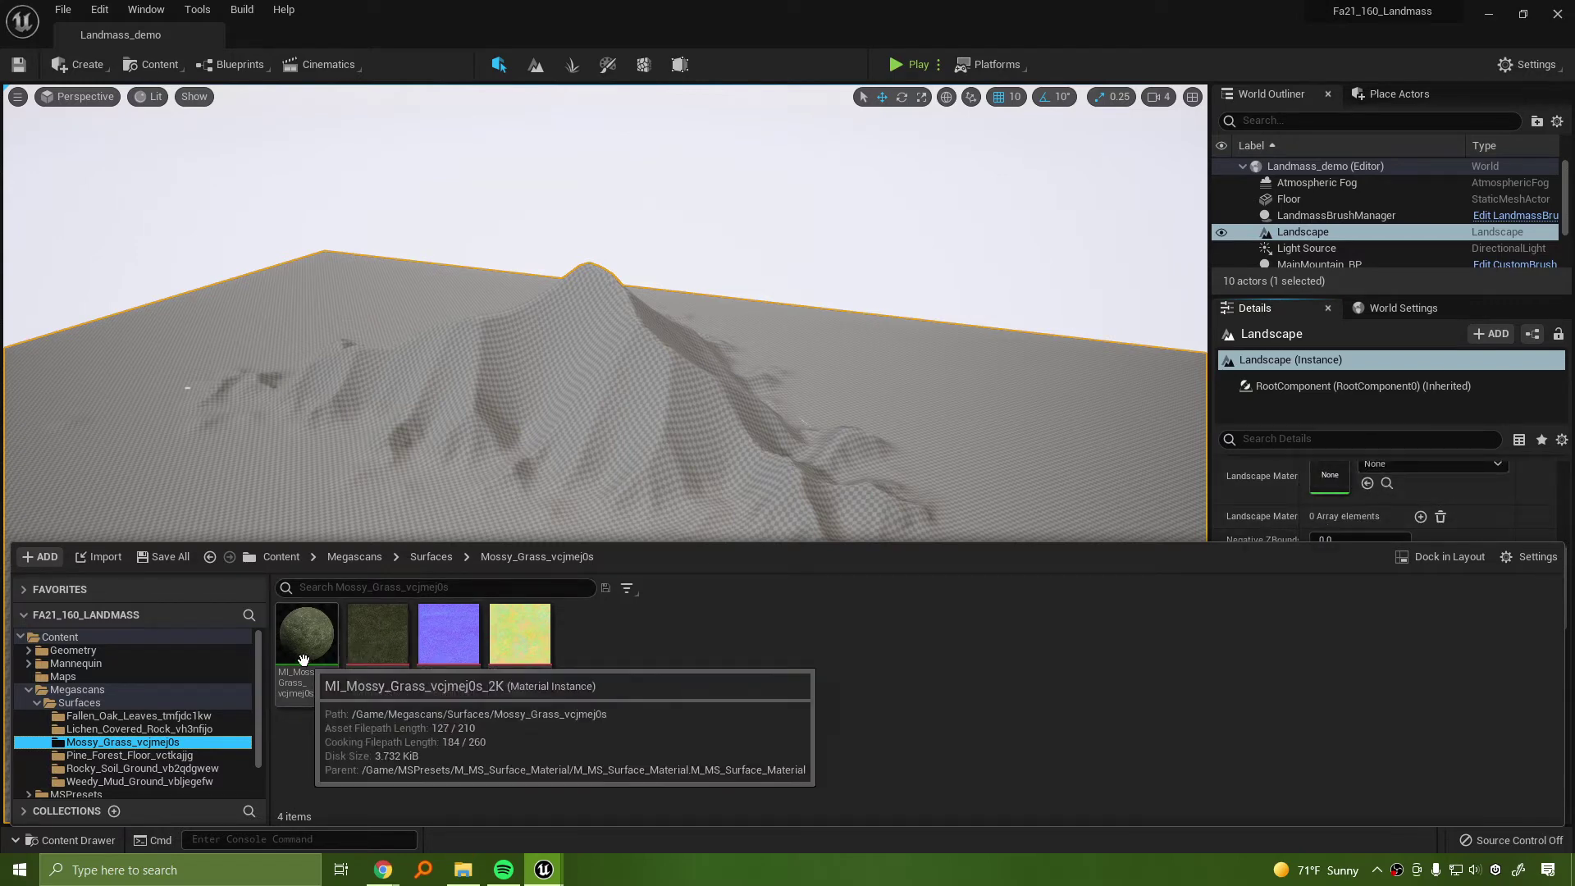
{"action": "left_click_drag", "start_coordinate": [303, 640], "coordinate": [1330, 480]}
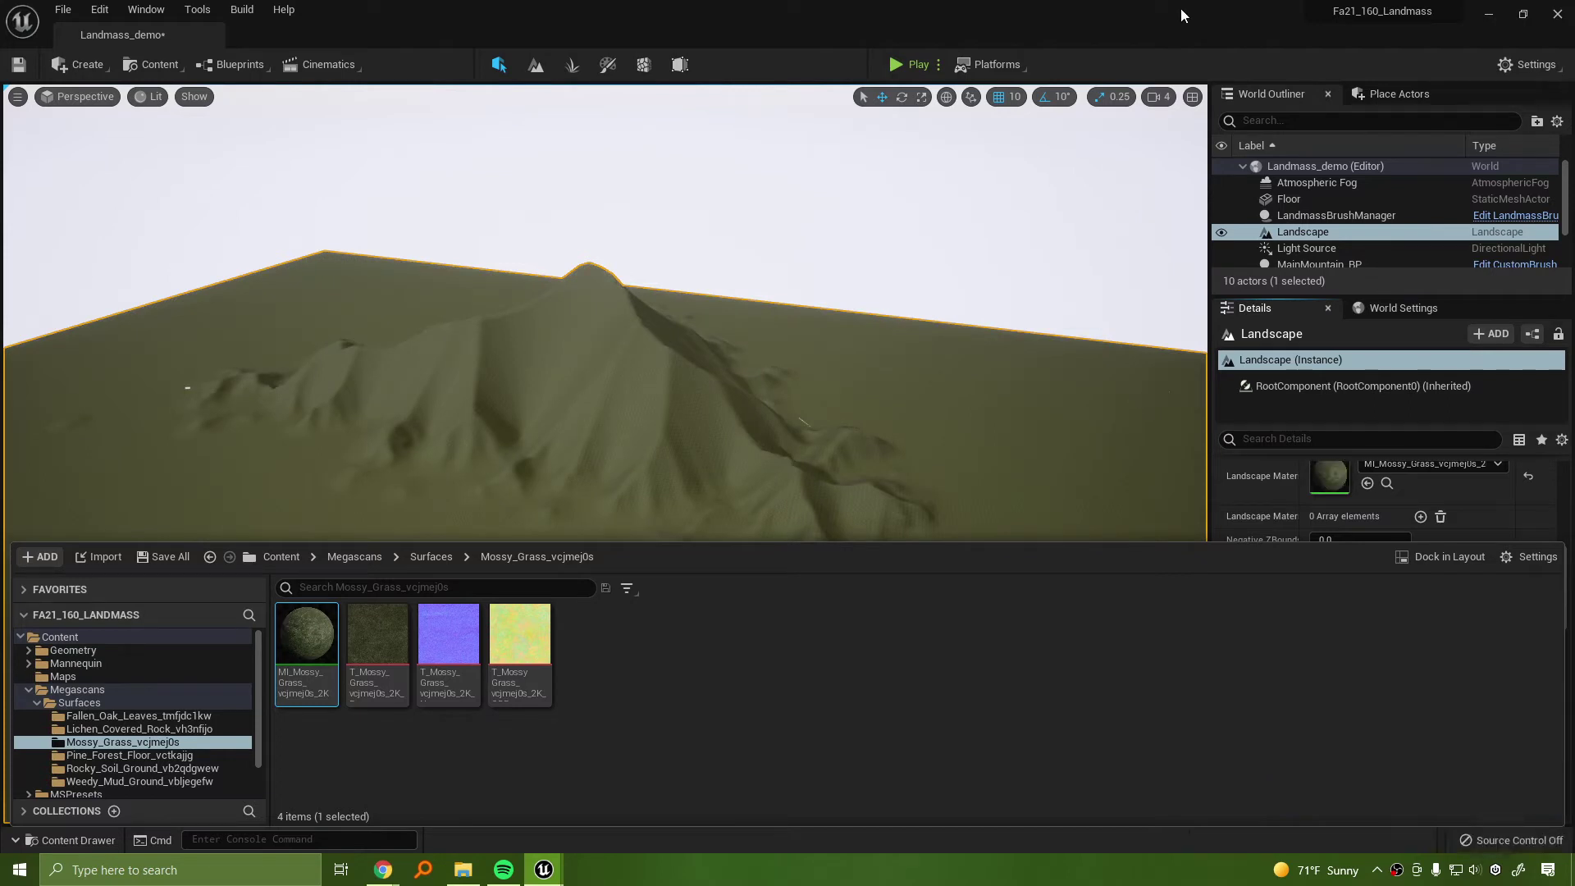
Move closer to the terrain, open the landscape's mossy grass material instance and examine its parameter groups and texture maps
{"action": "right_click_drag", "start_coordinate": [974, 274], "coordinate": [923, 289]}
{"action": "key", "text": "w"}
{"action": "double_click", "coordinate": [1329, 476]}
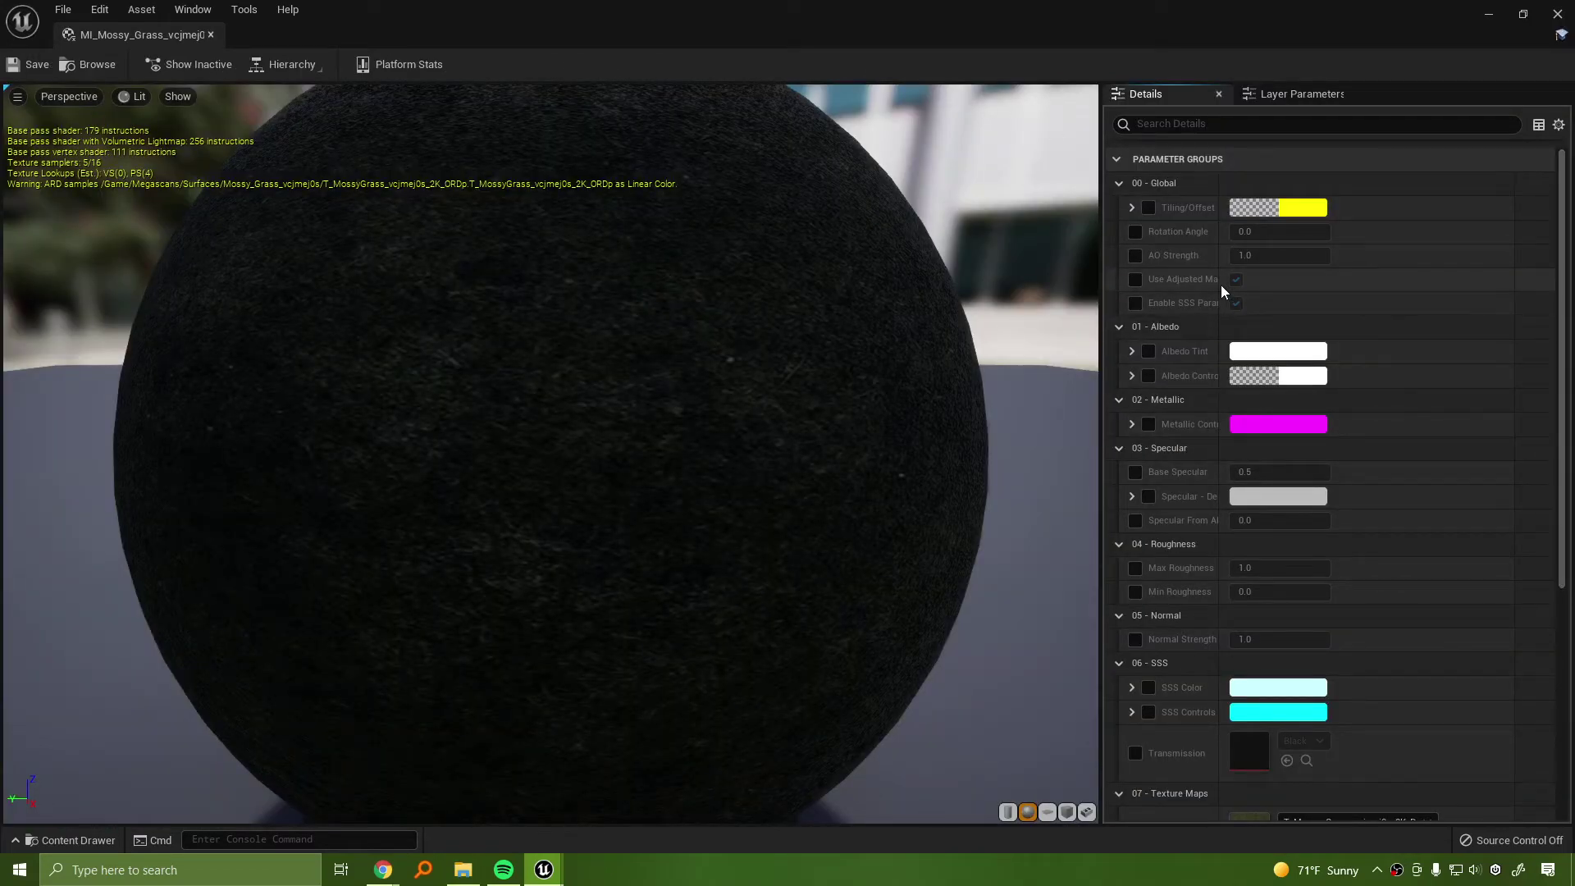
{"action": "left_click_drag", "start_coordinate": [1221, 280], "coordinate": [1318, 279]}
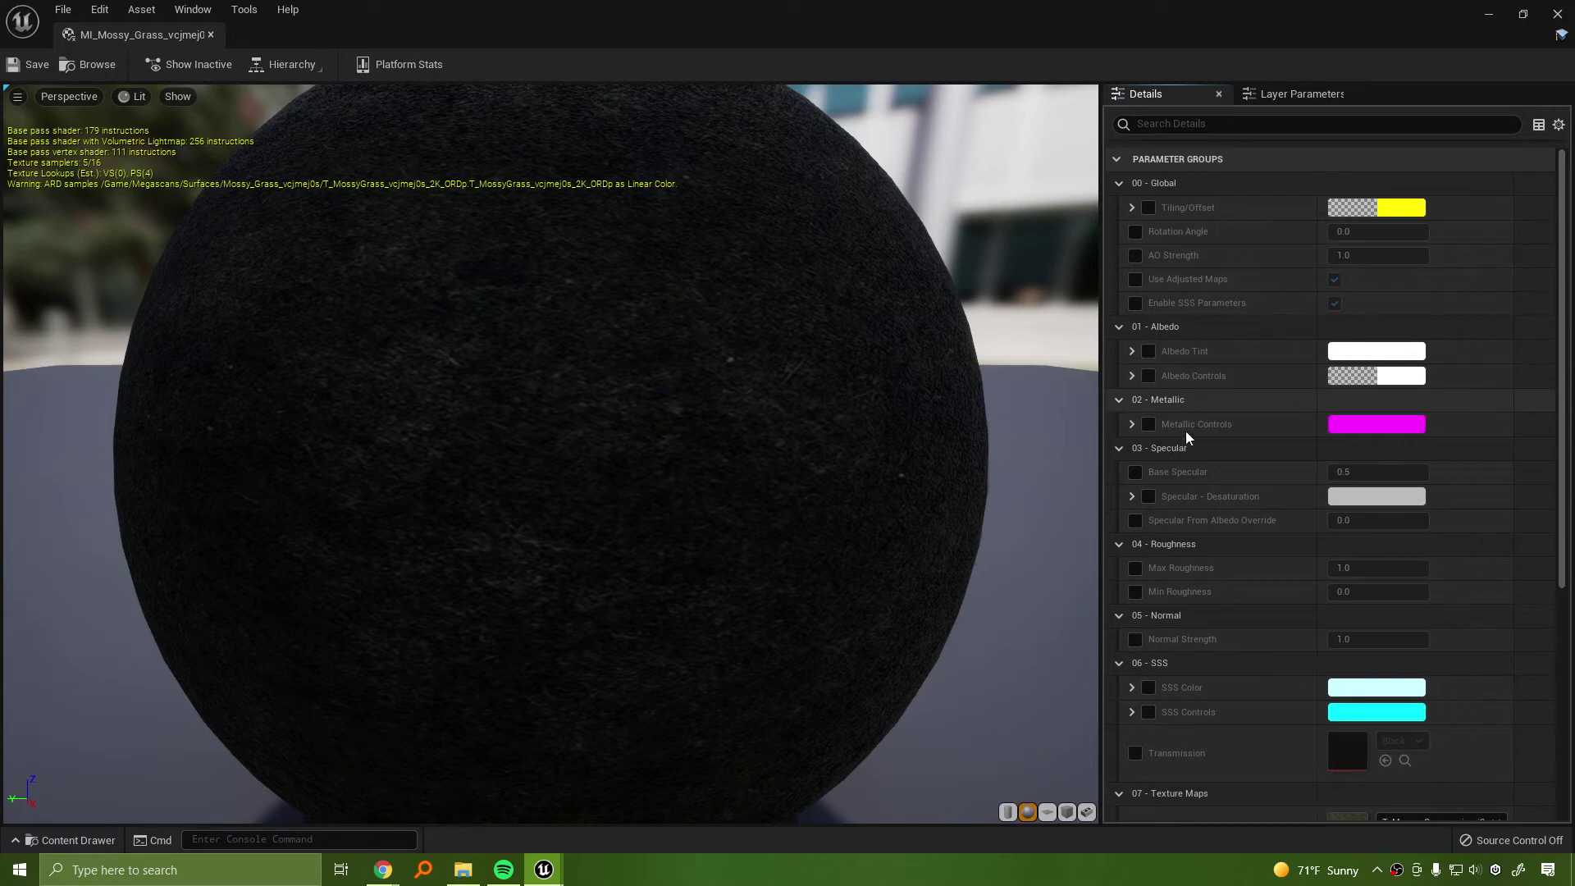
{"action": "scroll", "coordinate": [1209, 519], "scroll_direction": "down", "scroll_amount": 2}
{"action": "scroll", "coordinate": [1227, 550], "scroll_direction": "down", "scroll_amount": 10}
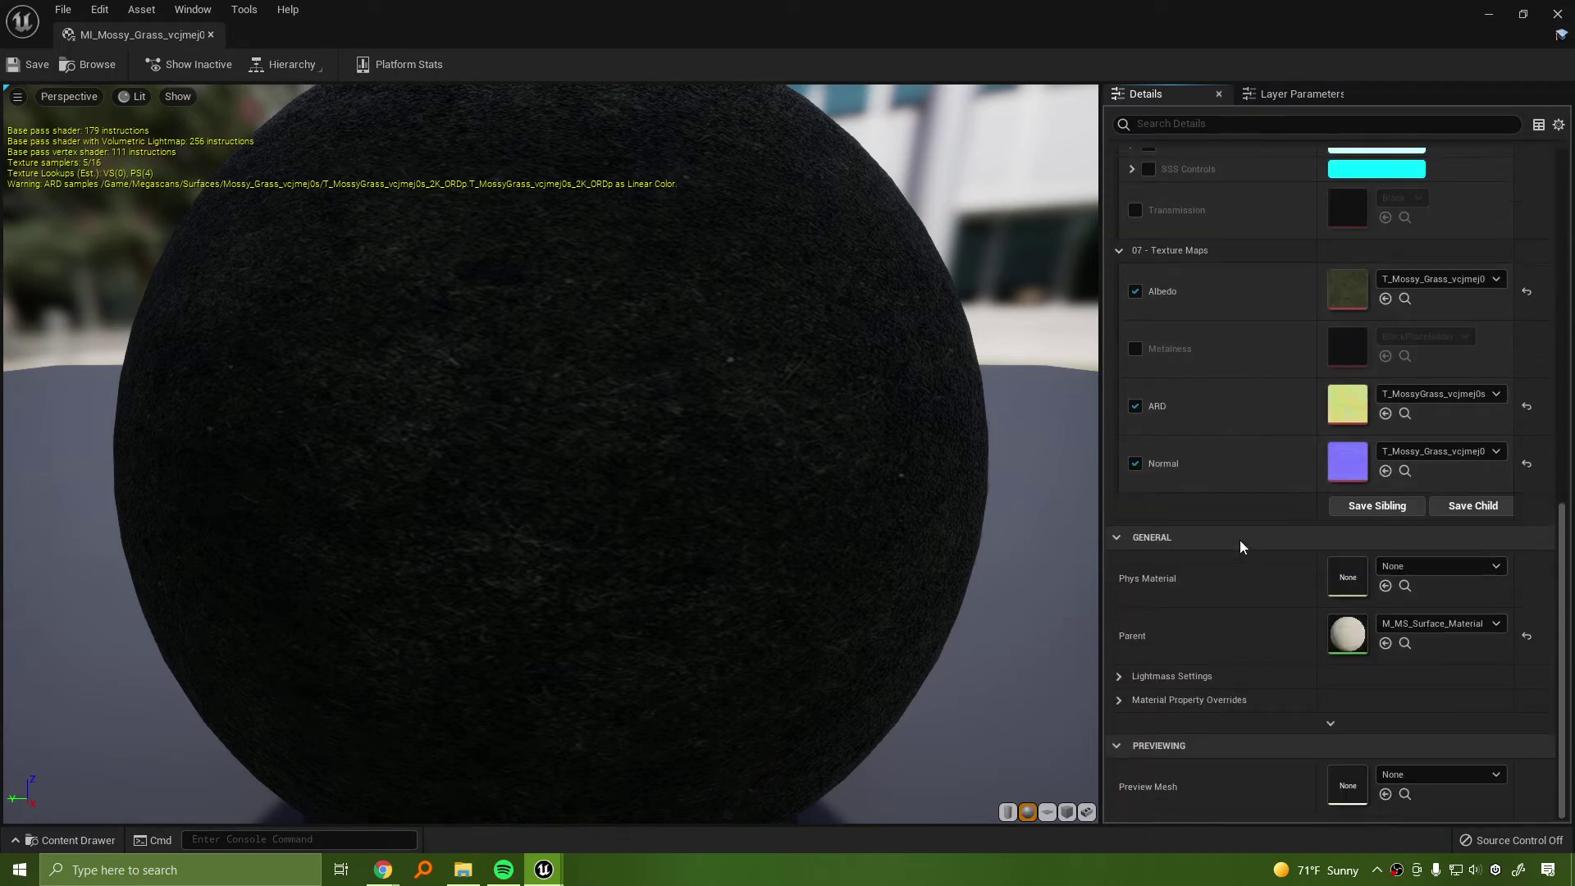
{"action": "scroll", "coordinate": [1240, 539], "scroll_direction": "up", "scroll_amount": 6}
{"action": "scroll", "coordinate": [1241, 531], "scroll_direction": "up", "scroll_amount": 6}
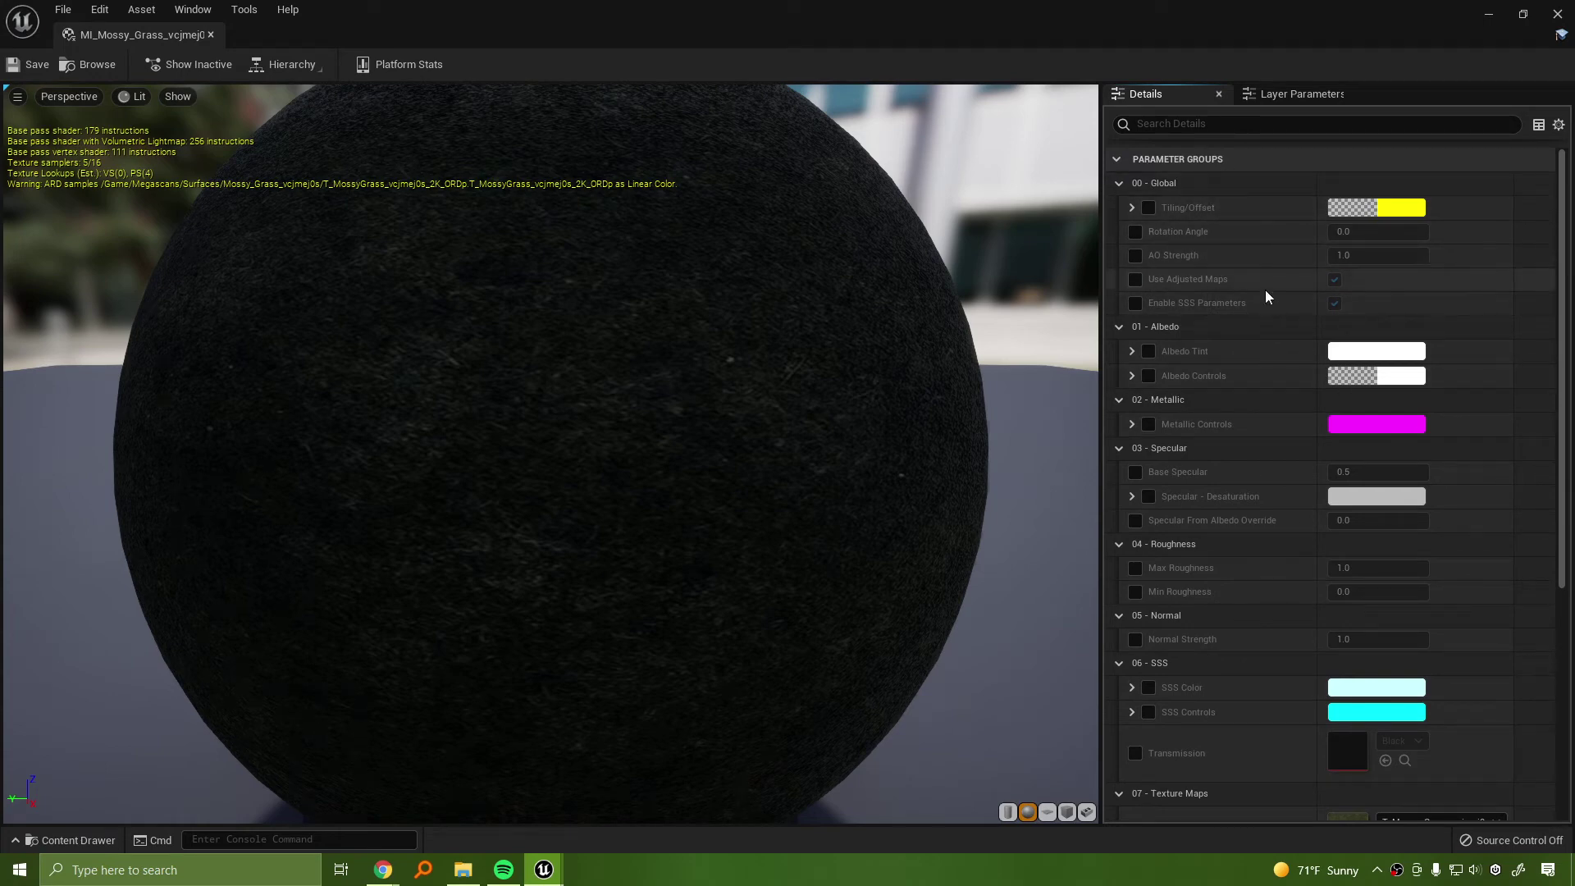
Enable the mossy grass material's Tiling/Offset override and set Tiling X and Tiling Y to 2, with its window floating over the level
{"action": "left_click", "coordinate": [1132, 209]}
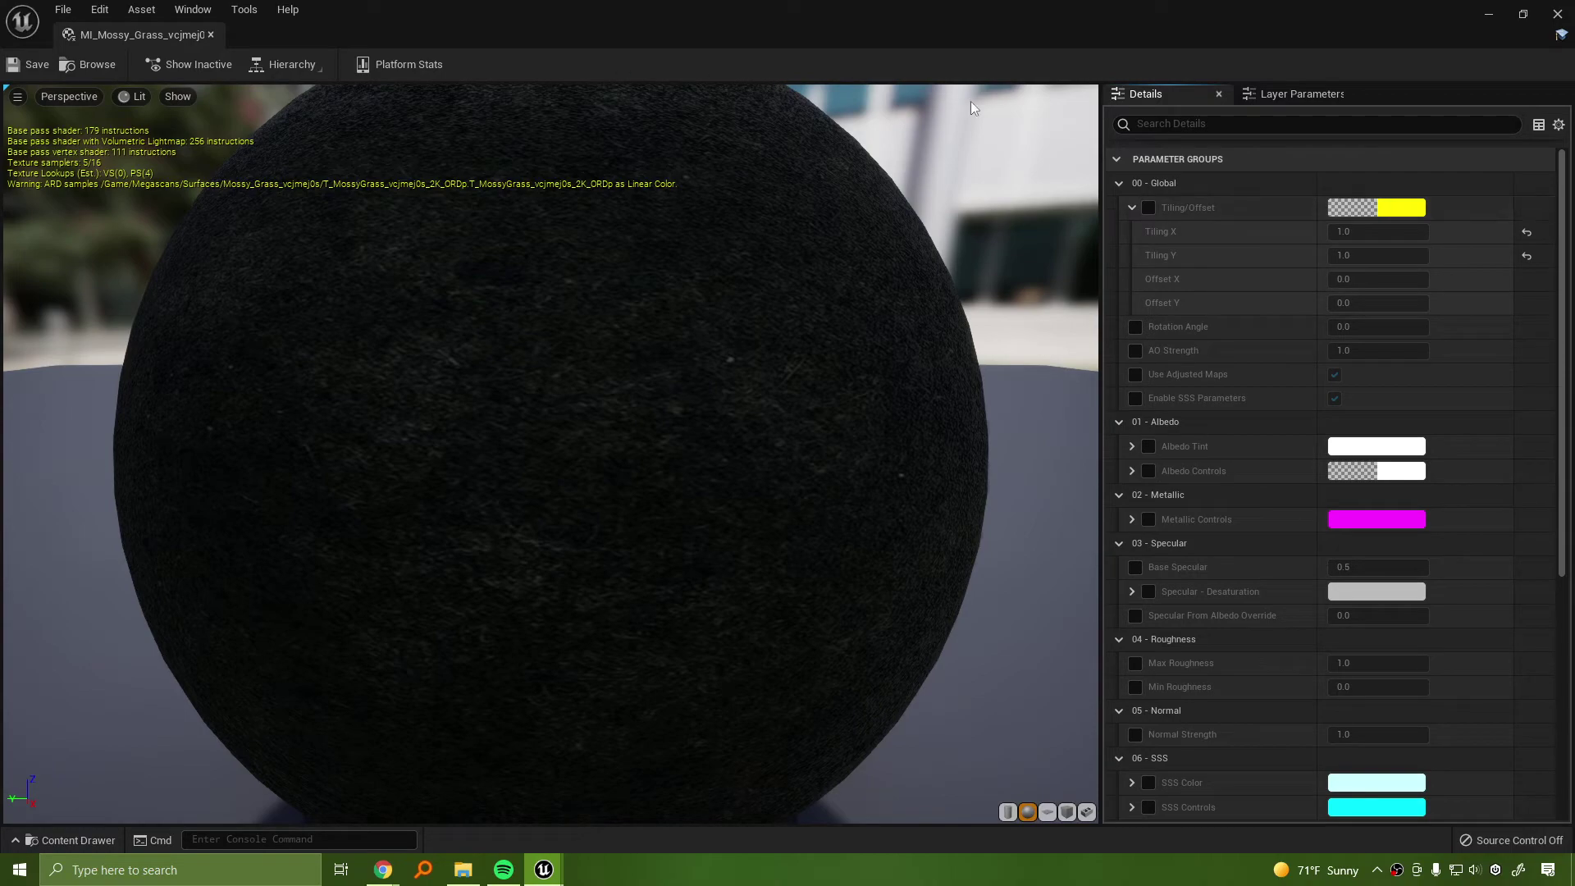
{"action": "left_click", "coordinate": [1148, 209]}
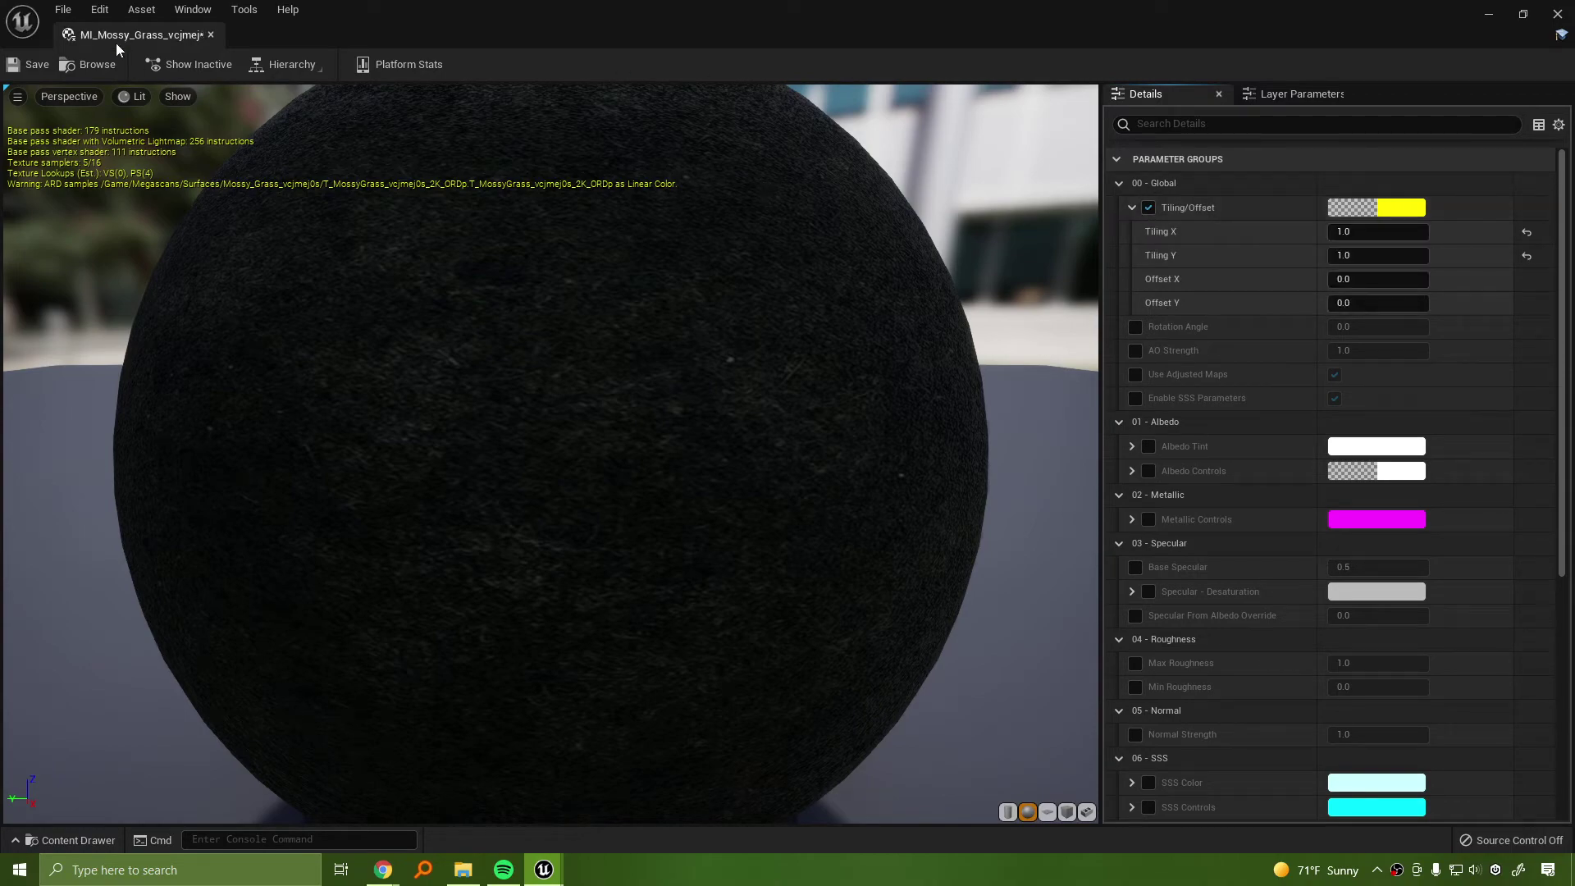
{"action": "left_click_drag", "start_coordinate": [116, 43], "coordinate": [161, 194]}
{"action": "left_click", "coordinate": [652, 403]}
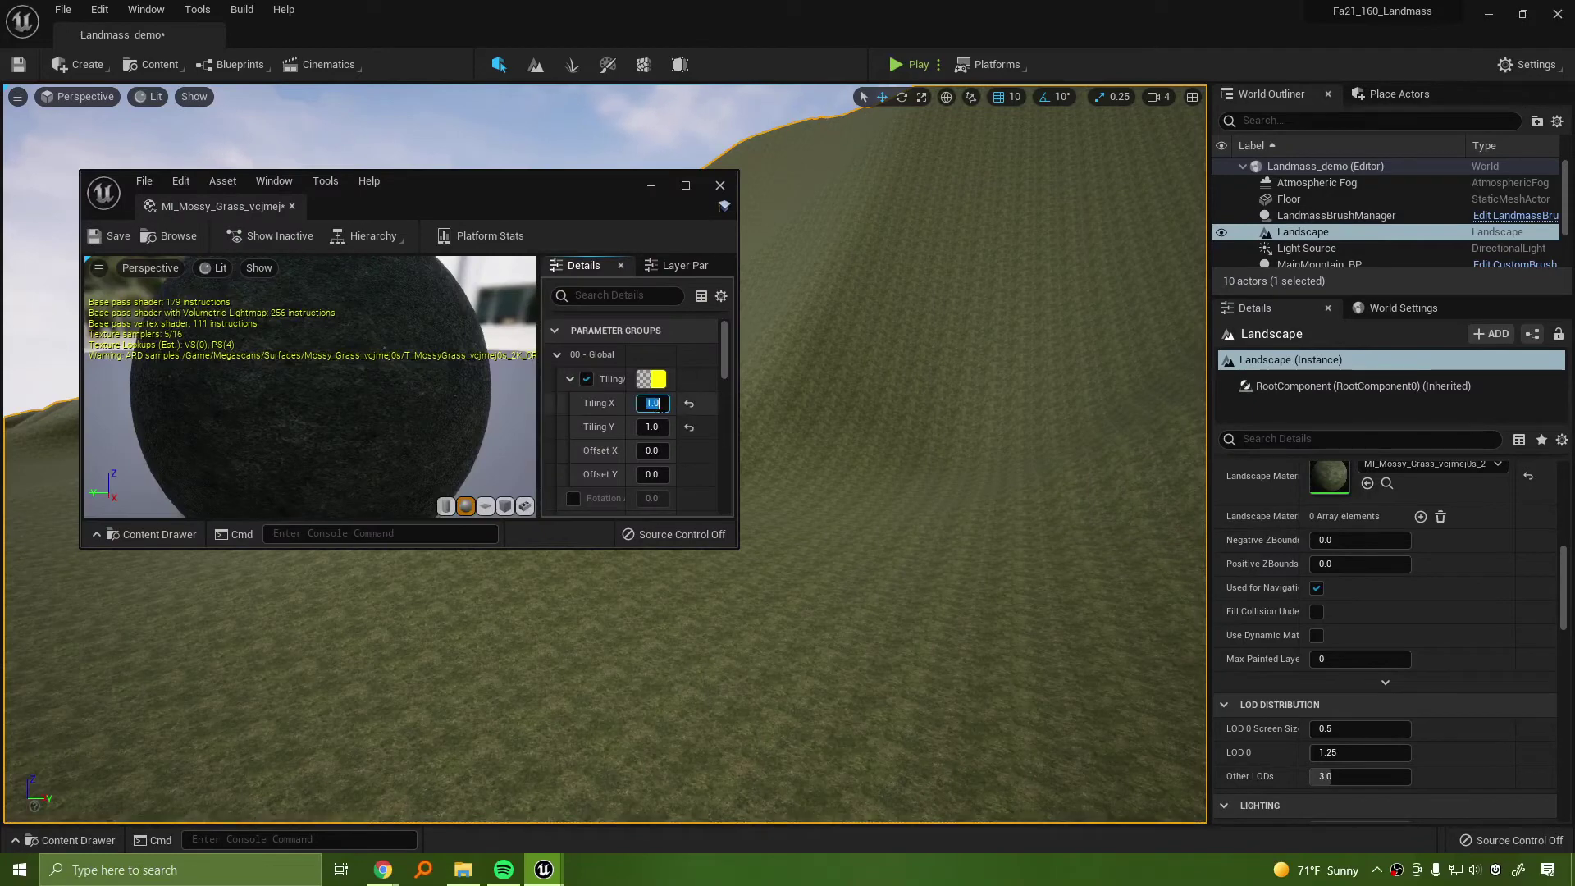
{"action": "left_click", "coordinate": [657, 429]}
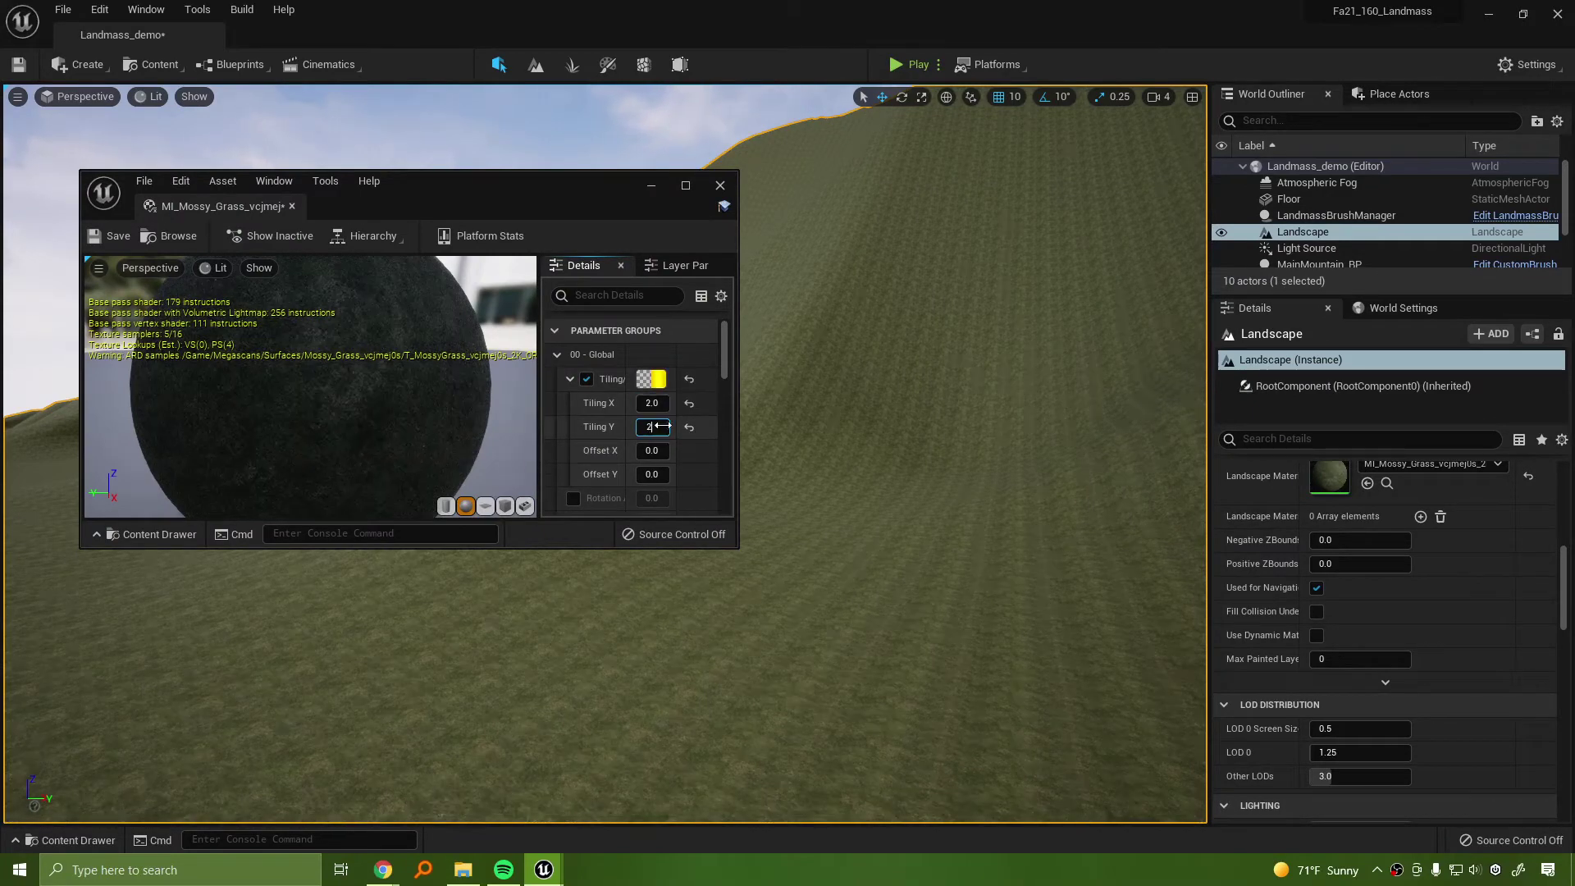
Set Tiling X and Tiling Y of the mossy grass material instance to 0.2 and close its editor
{"action": "type", "text": "2"}
{"action": "key", "text": "Return"}
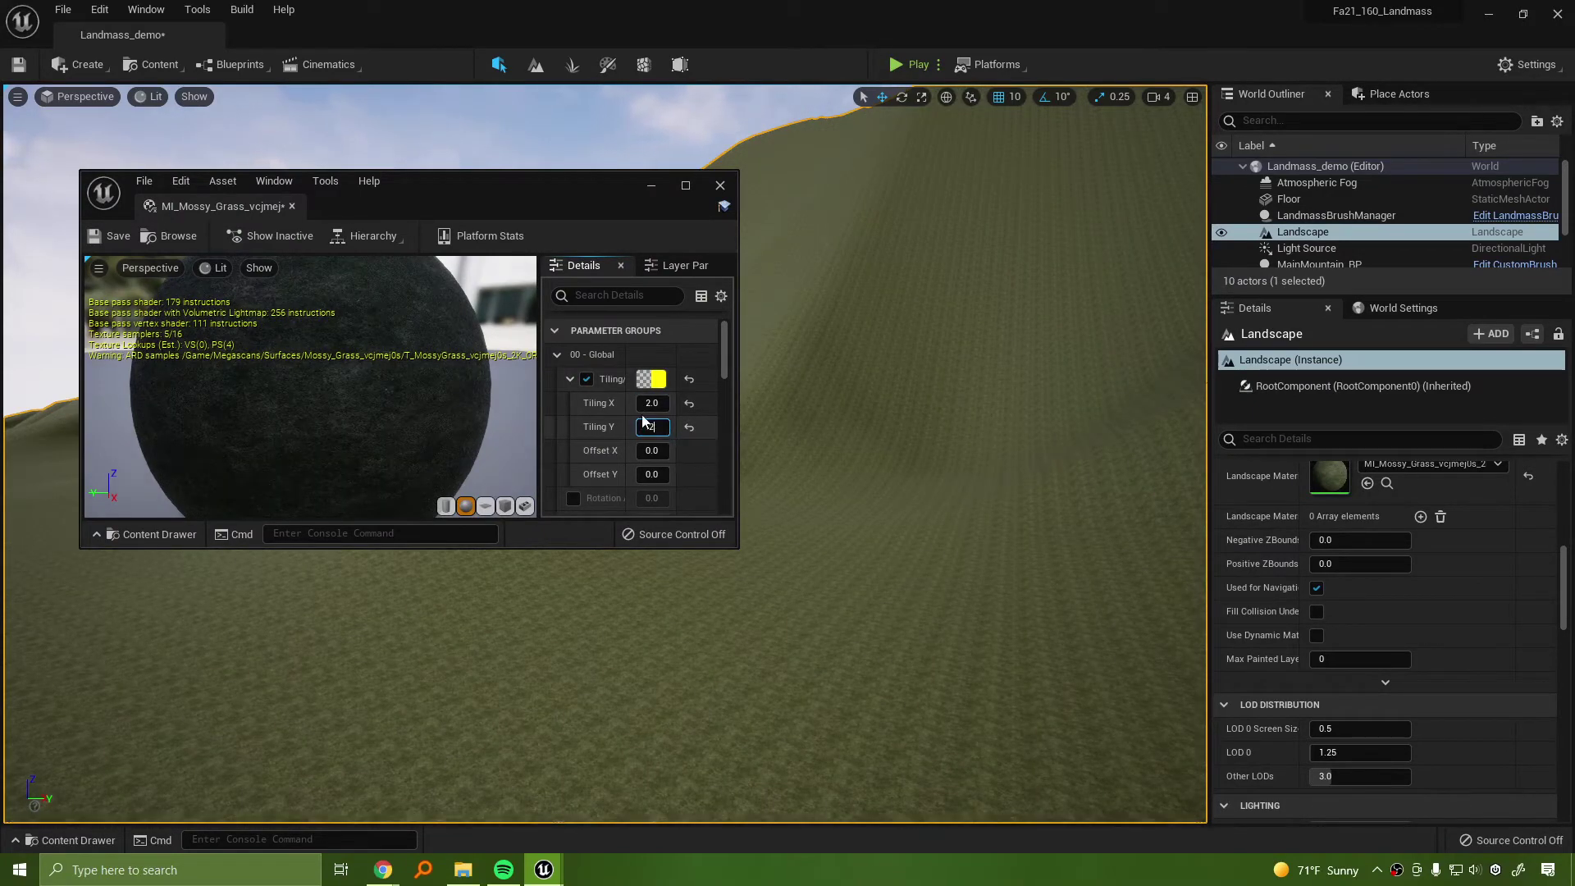
{"action": "left_click", "coordinate": [657, 405]}
{"action": "type", "text": ".2"}
{"action": "key", "text": "Return"}
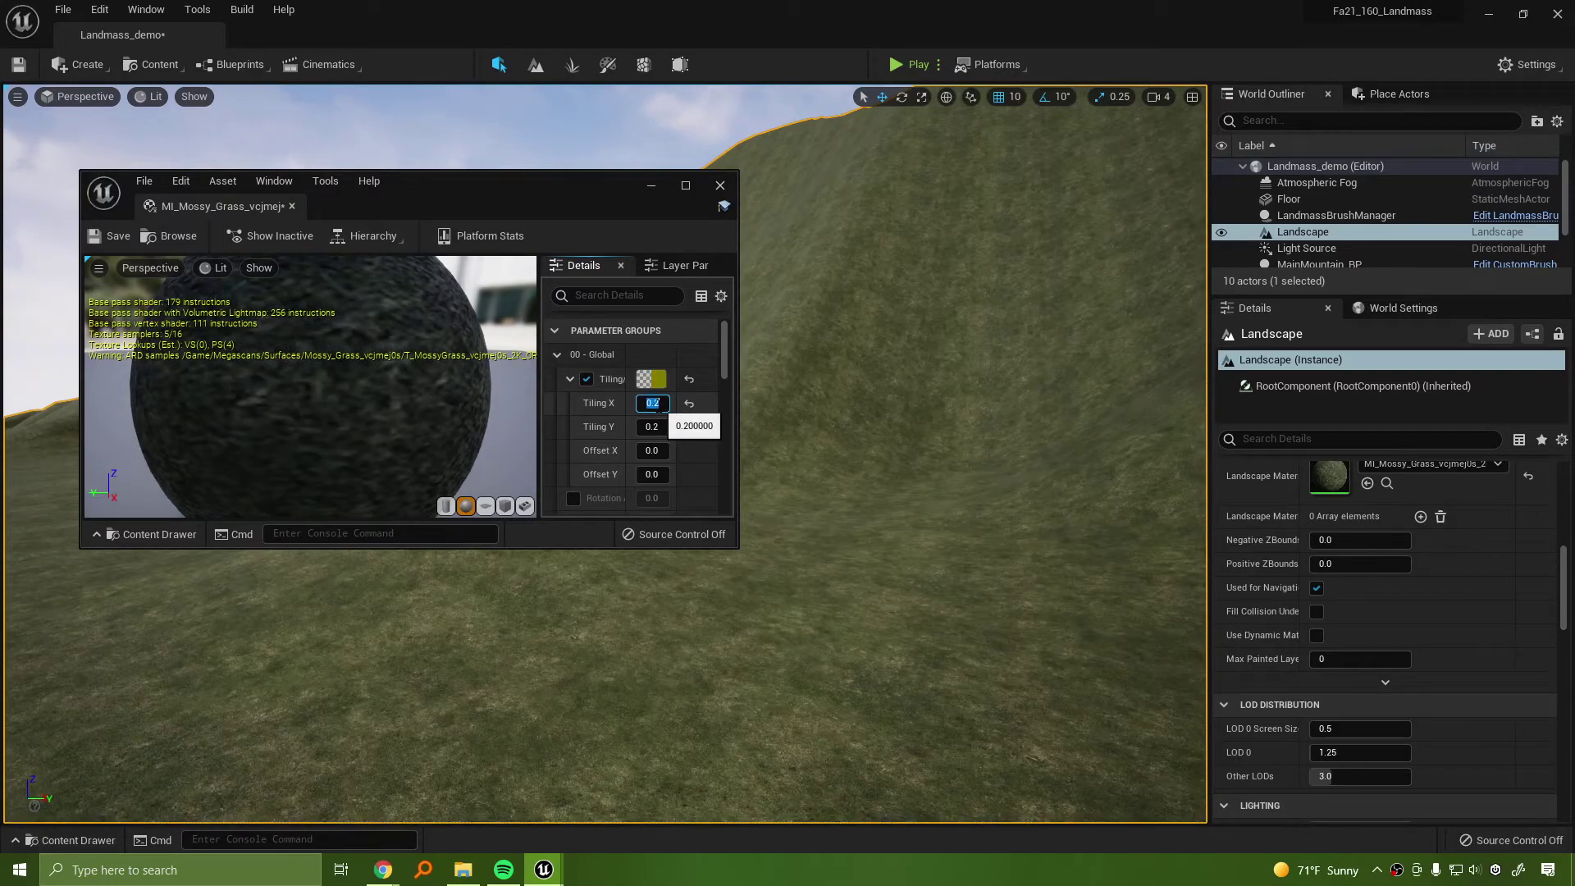
{"action": "left_click_drag", "start_coordinate": [960, 375], "coordinate": [763, 181]}
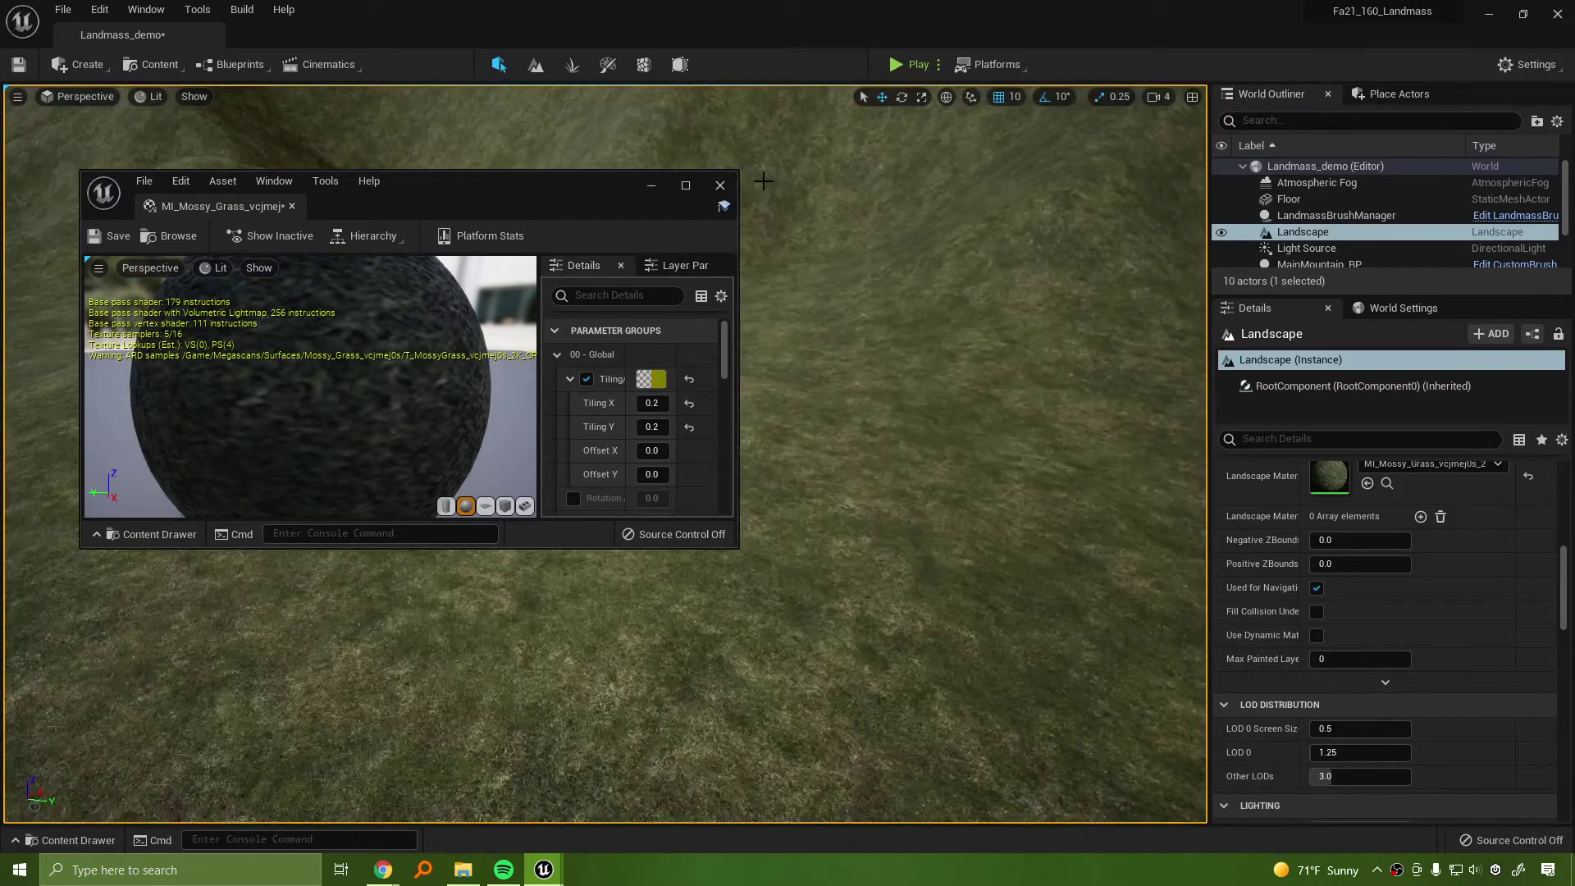
{"action": "left_click", "coordinate": [720, 185]}
{"action": "right_click_drag", "start_coordinate": [720, 190], "coordinate": [721, 191]}
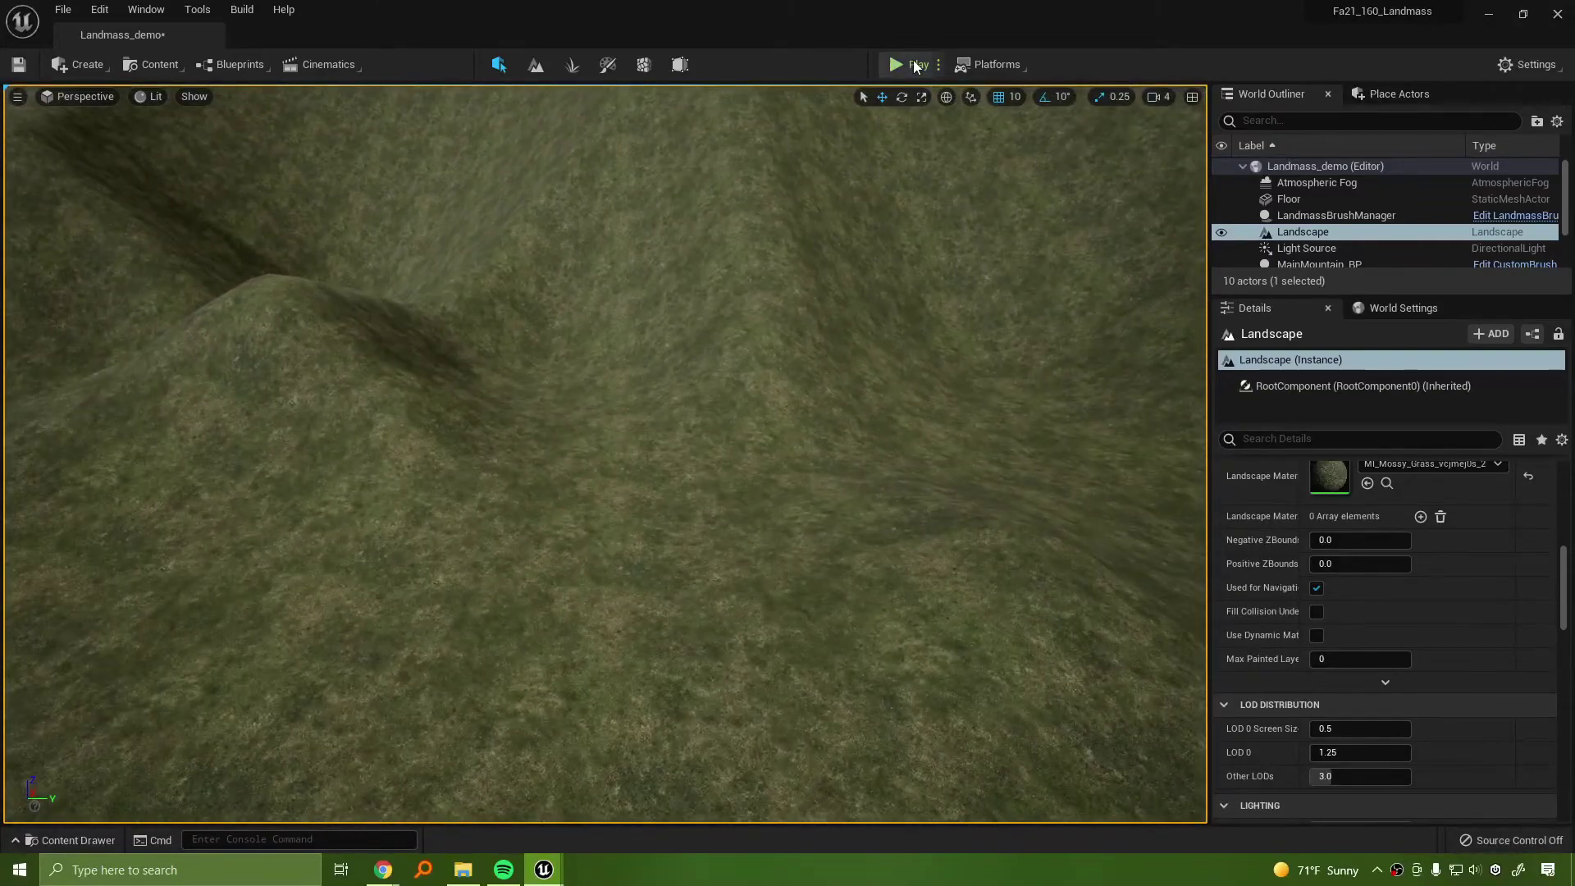
Play-test the level by running the character towards the mountain to check the grass texture scale, and end the session
{"action": "key", "text": "alt+p"}
{"action": "key", "text": "w"}
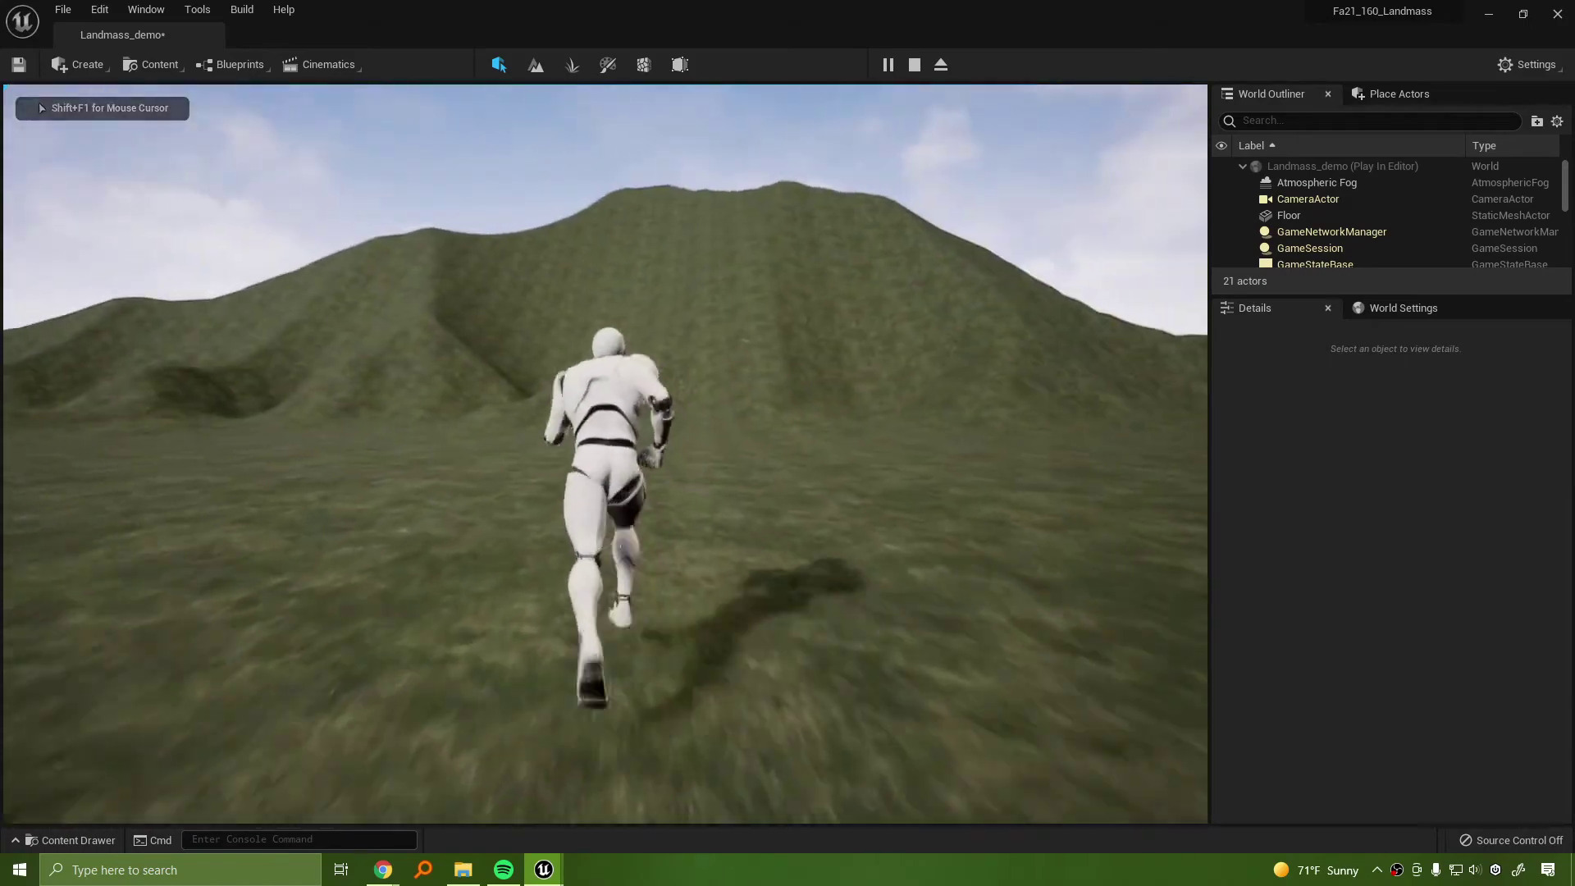
{"action": "key", "text": "d"}
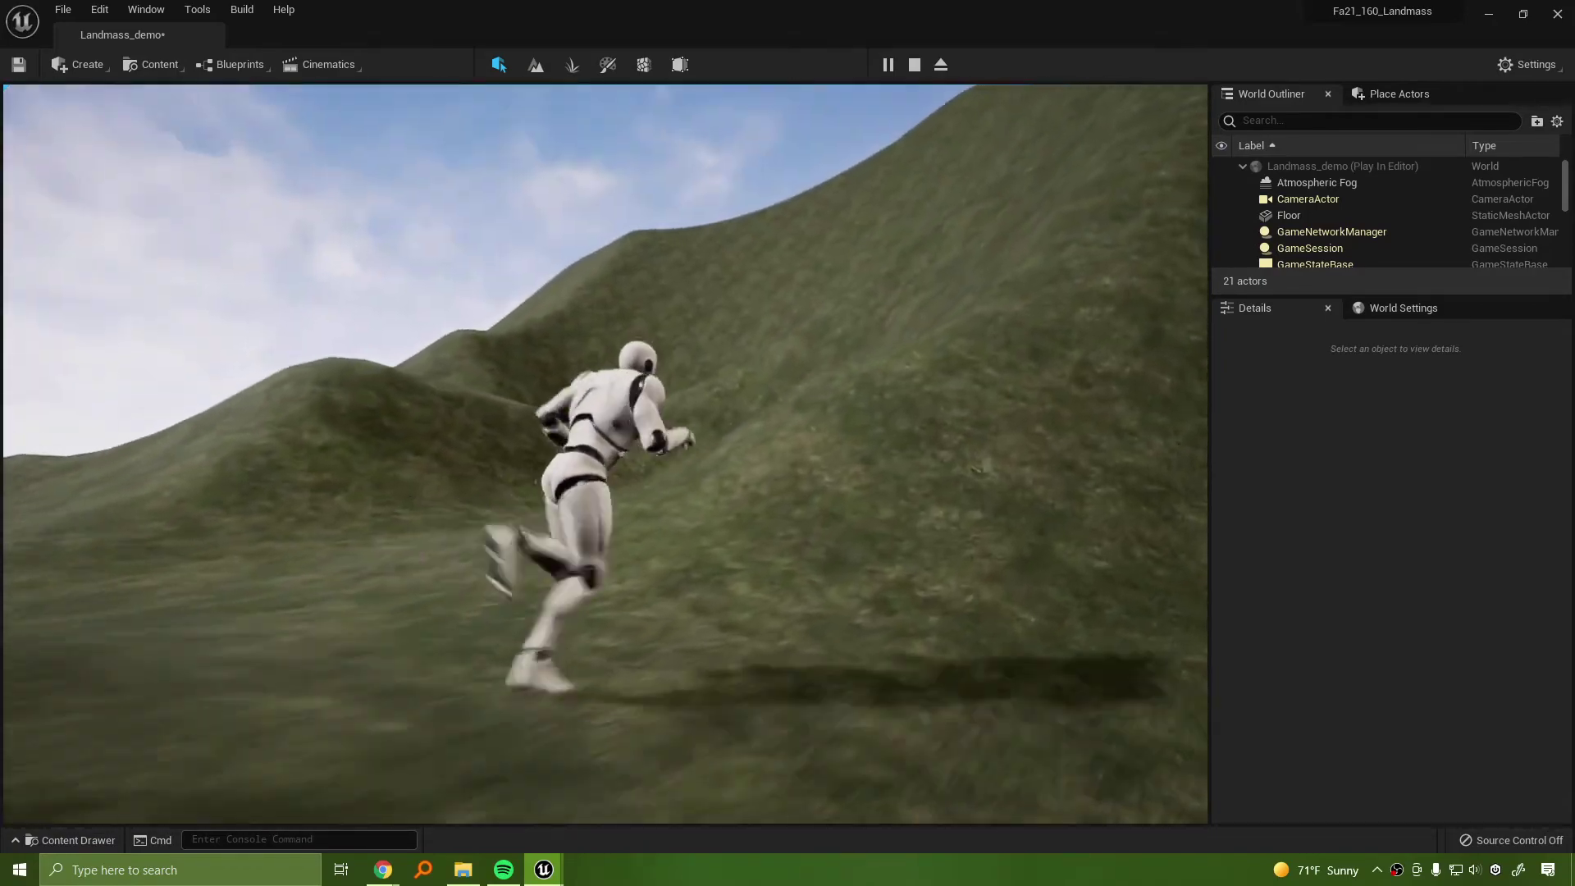
{"action": "key", "text": "Escape"}
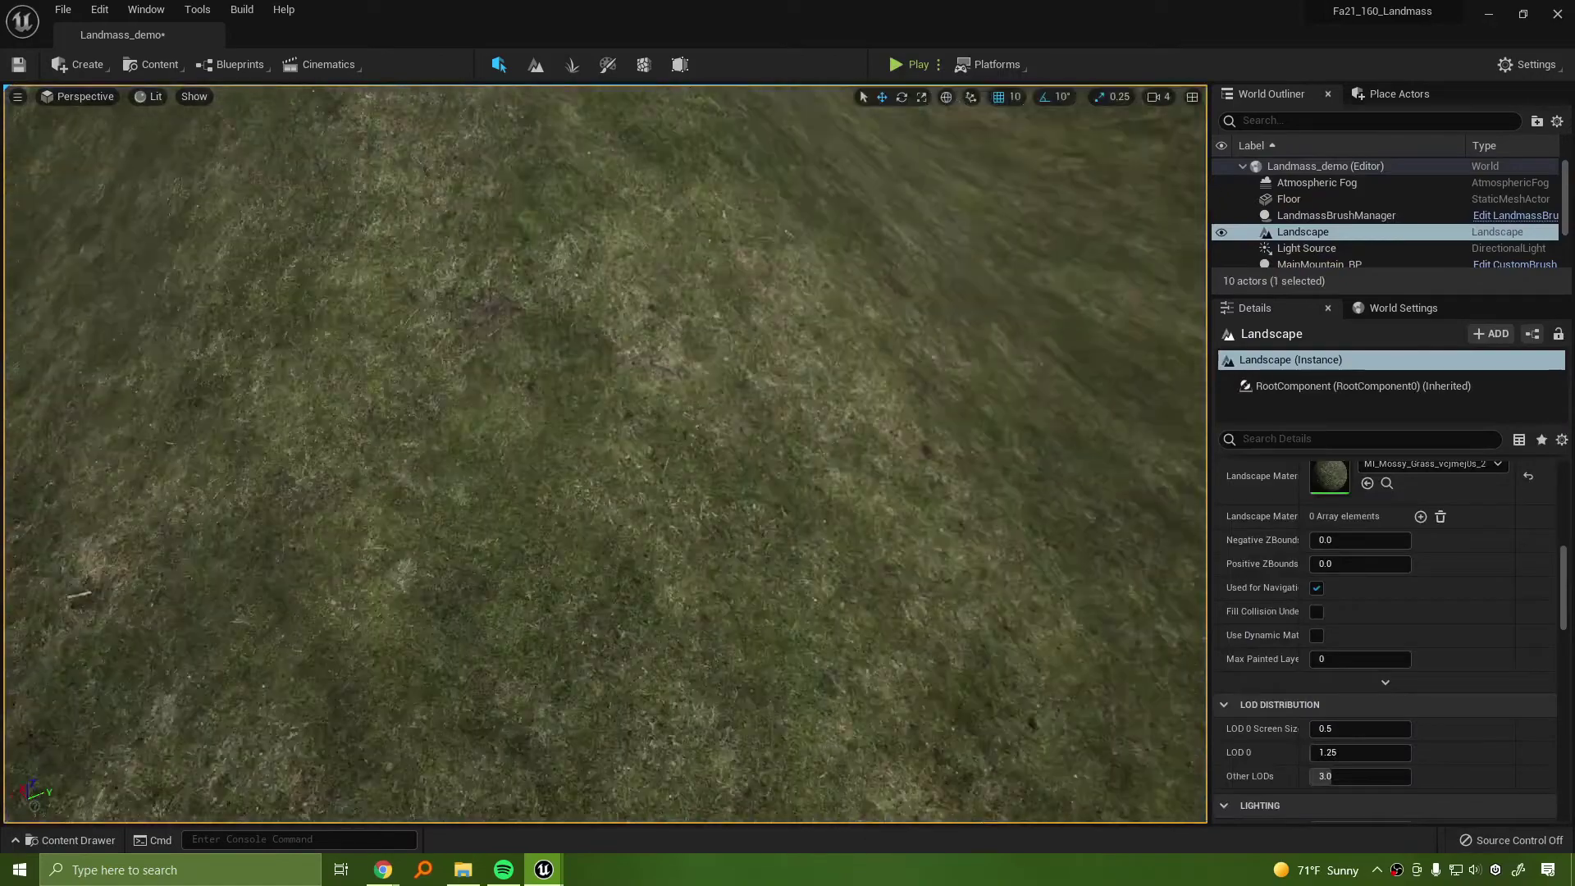
Inspect the grass texture repetition across the whole landscape from afar and up close around the checkered floor
{"action": "key", "text": "s"}
{"action": "right_click_drag", "start_coordinate": [604, 454], "coordinate": [402, 312]}
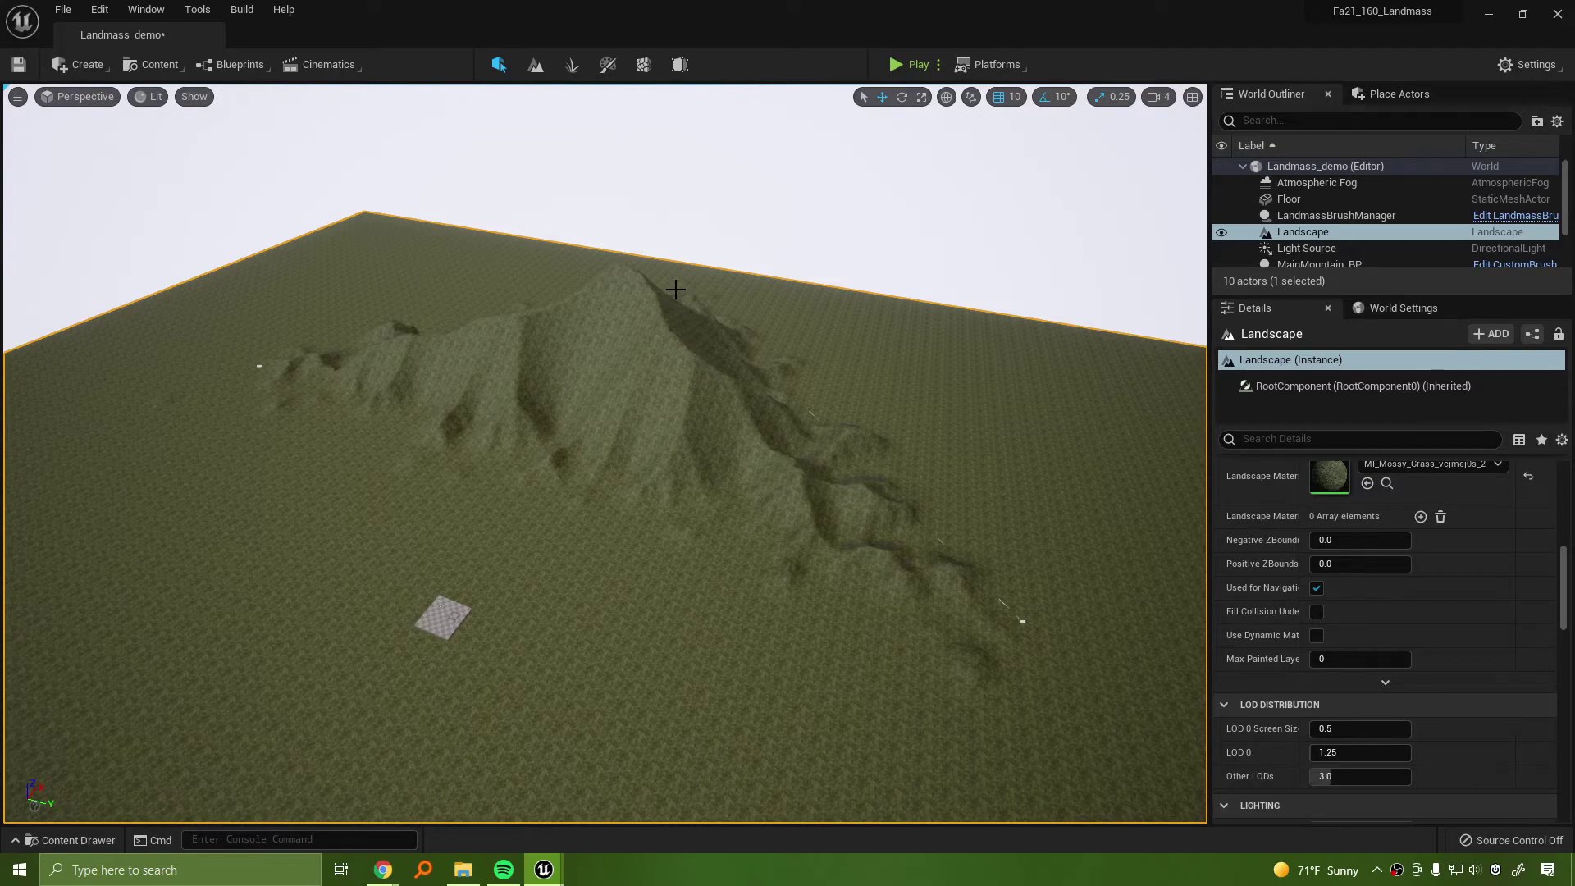
{"action": "right_click_drag", "start_coordinate": [761, 411], "coordinate": [449, 650]}
{"action": "key", "text": "w"}
{"action": "key", "text": "w"}
{"action": "key", "text": "s"}
{"action": "key", "text": "w"}
{"action": "key", "text": "s"}
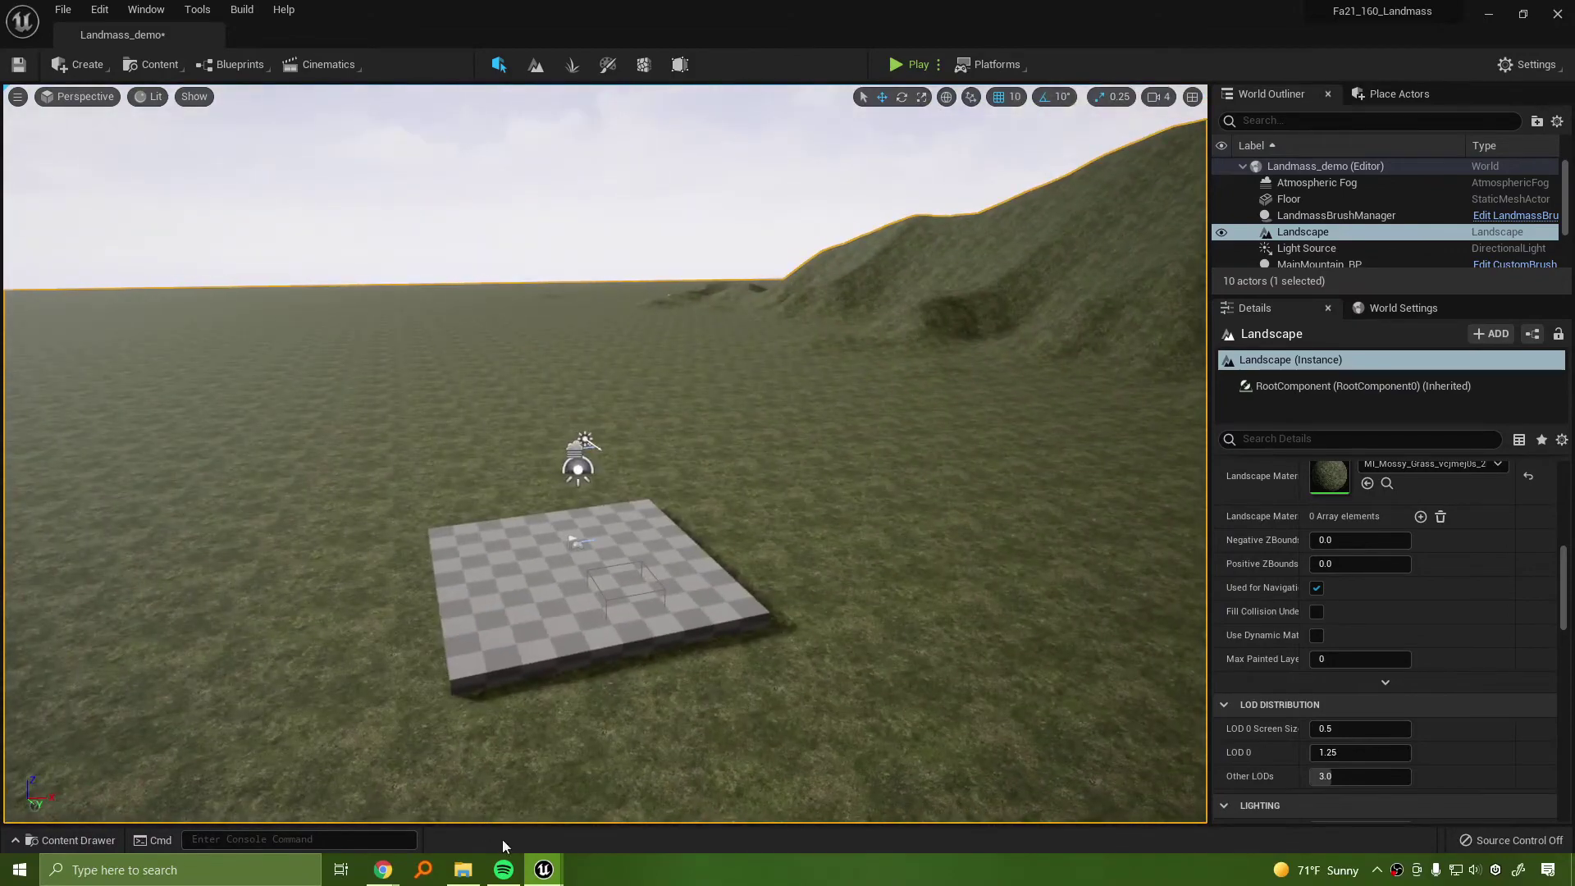
{"action": "mouse_move", "coordinate": [543, 870]}
{"action": "left_click", "coordinate": [642, 814]}
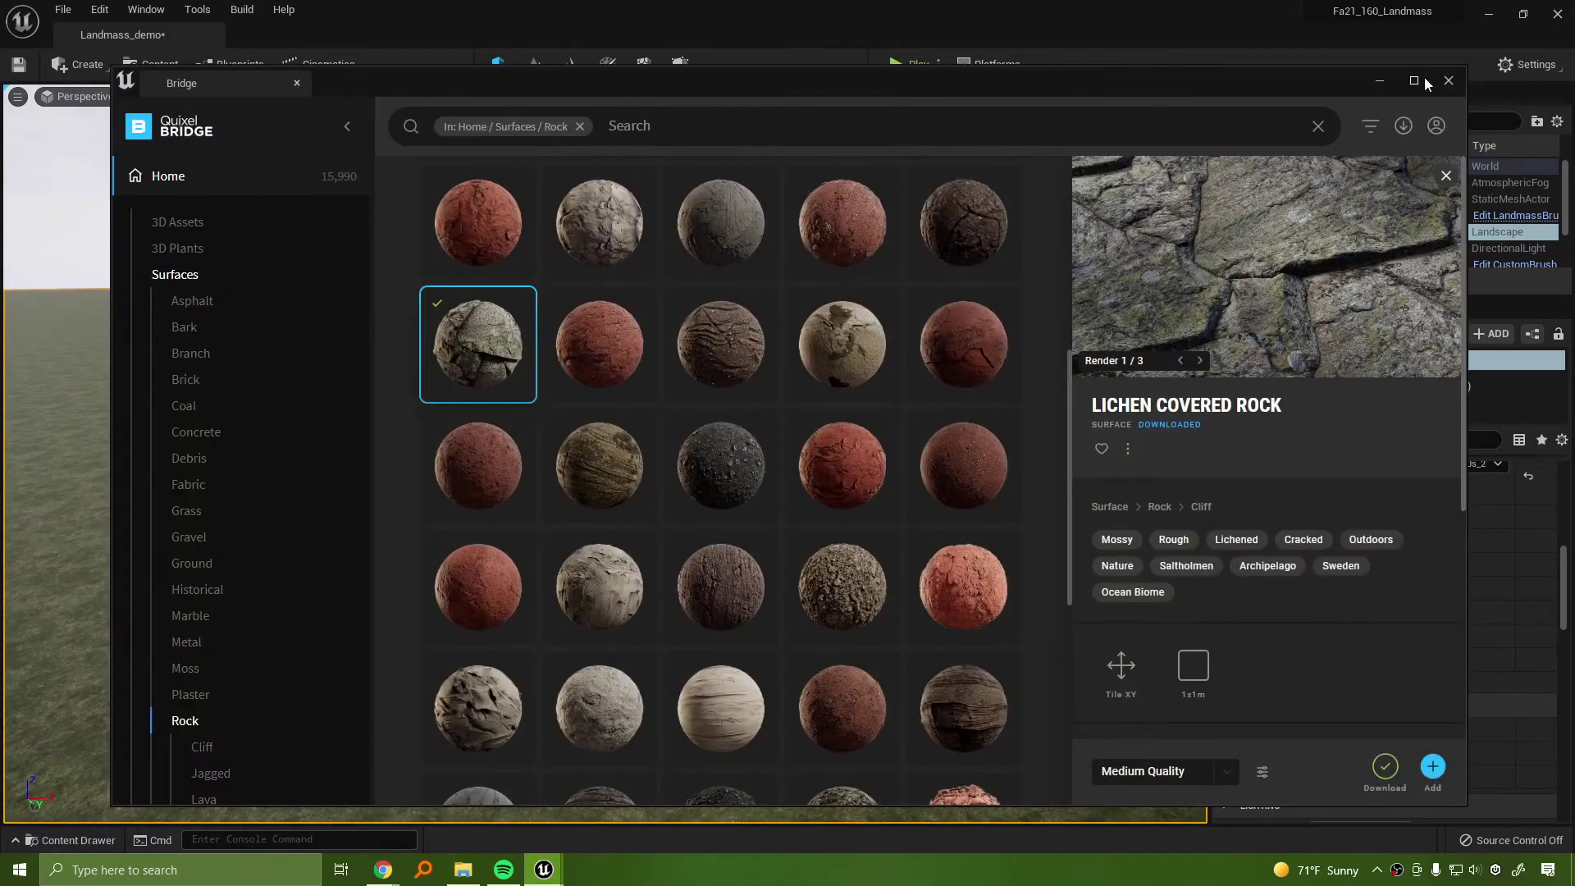
{"action": "left_click", "coordinate": [1446, 80]}
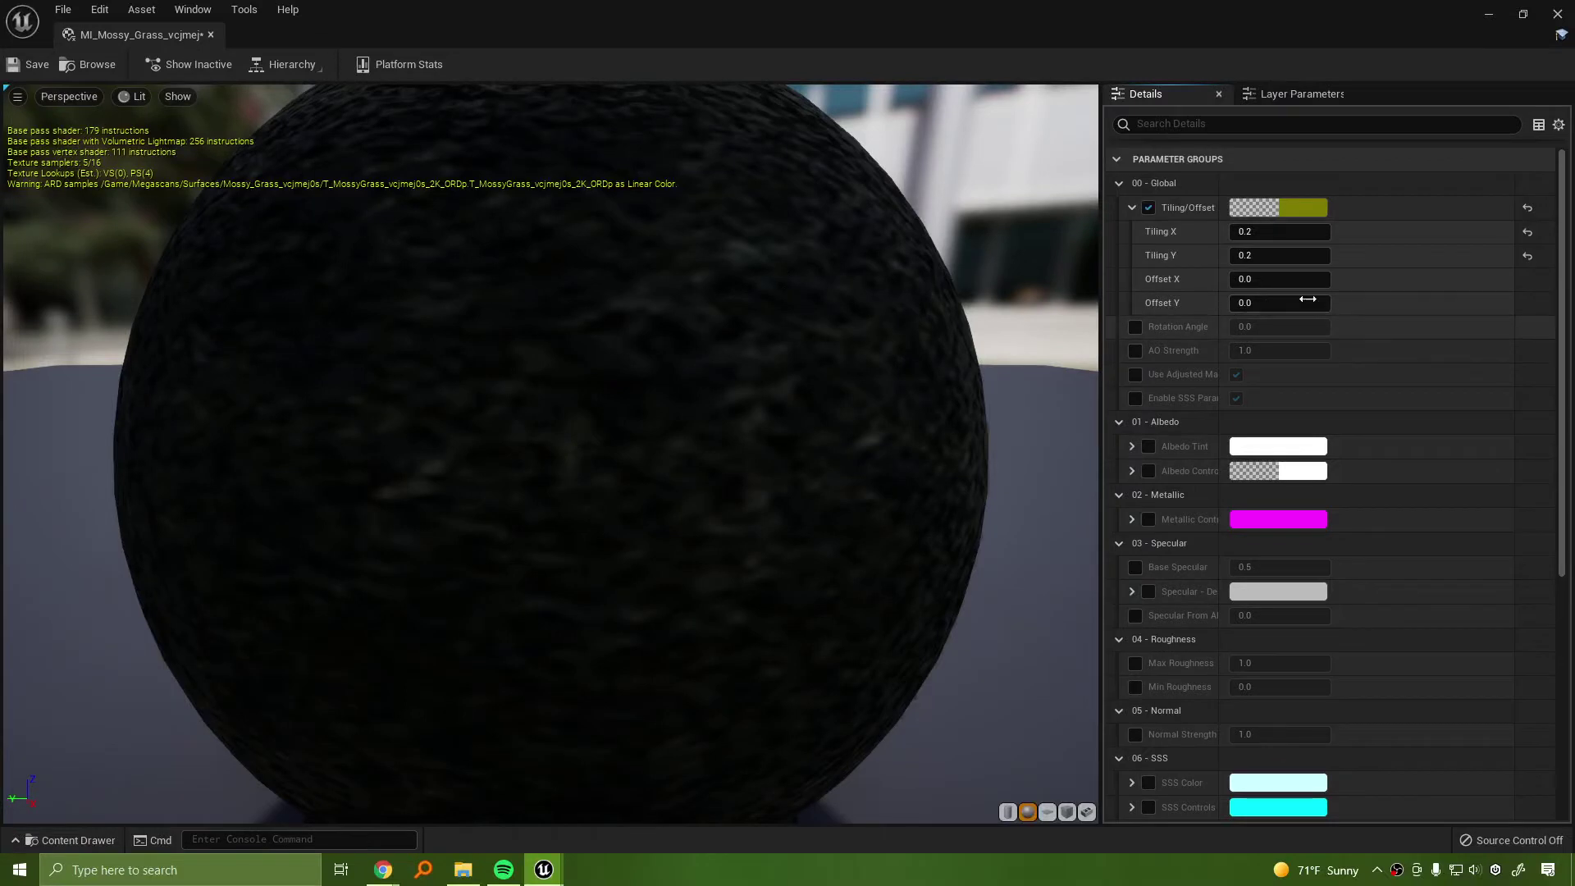
Set Tiling X and Tiling Y of the mossy grass material instance to 0.15, save it and close its editor
{"action": "left_click", "coordinate": [1253, 255]}
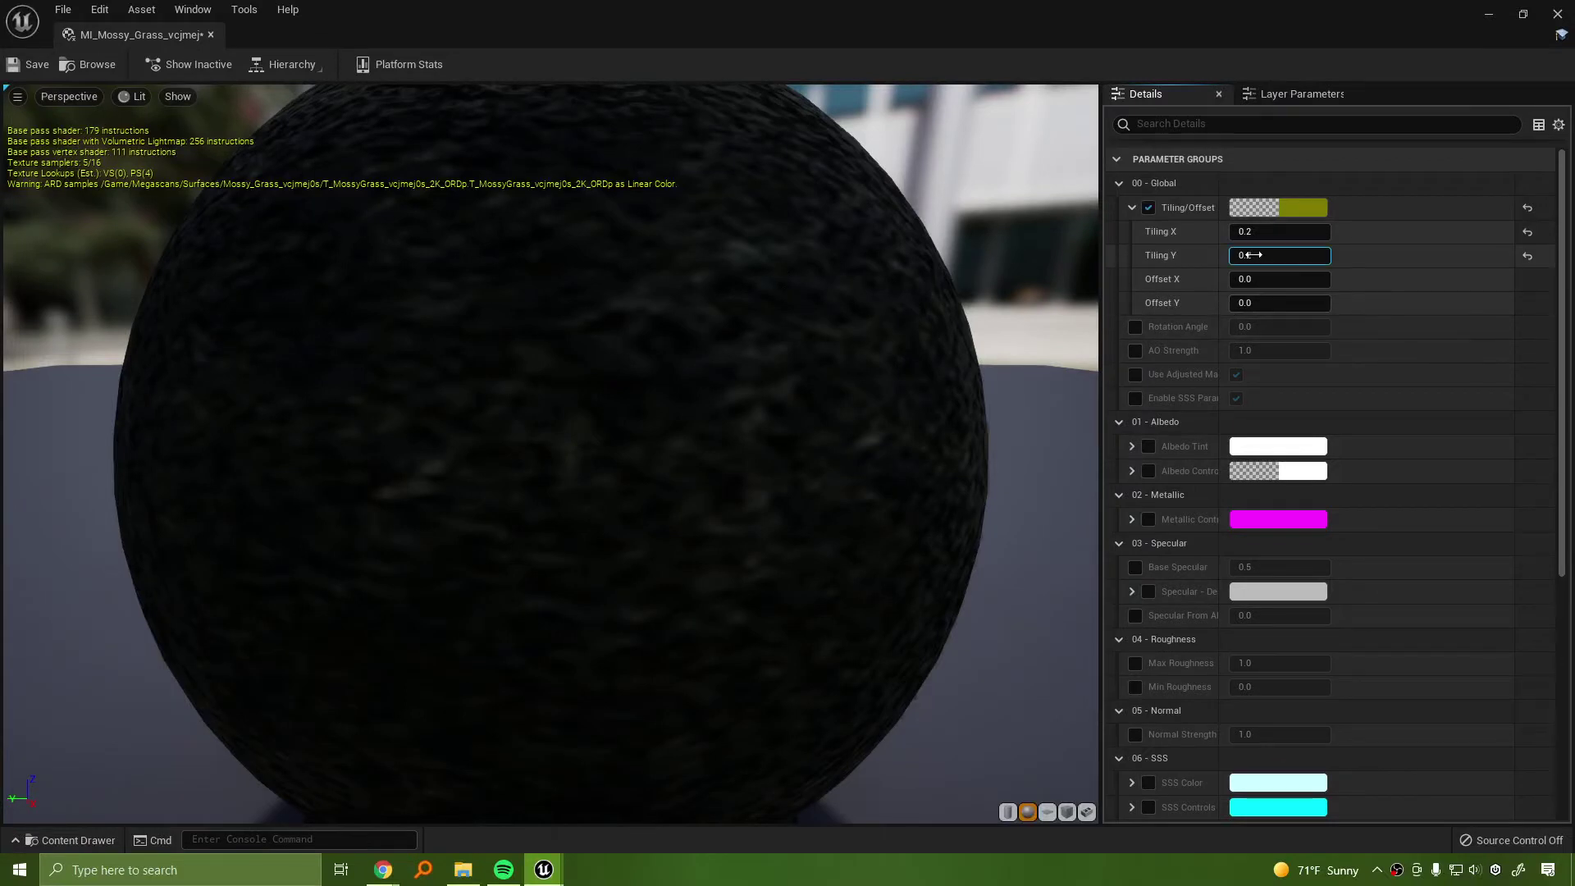
{"action": "key", "text": "BackSpace"}
{"action": "type", "text": ".1"}
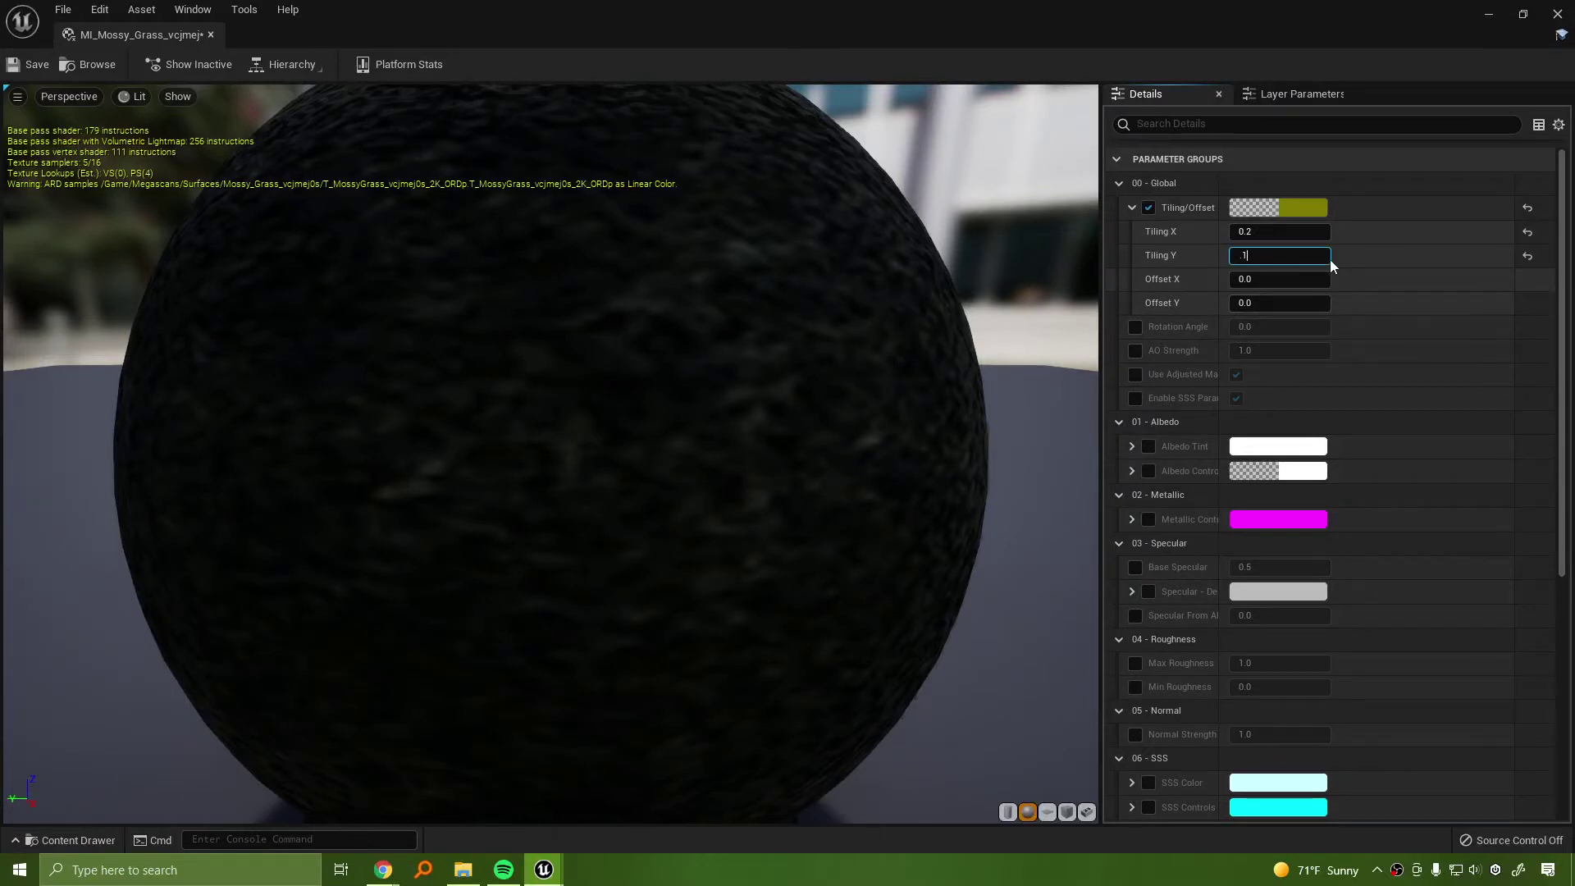
{"action": "type", "text": "5"}
{"action": "left_click", "coordinate": [1280, 232]}
{"action": "type", "text": ".15"}
{"action": "key", "text": "Return"}
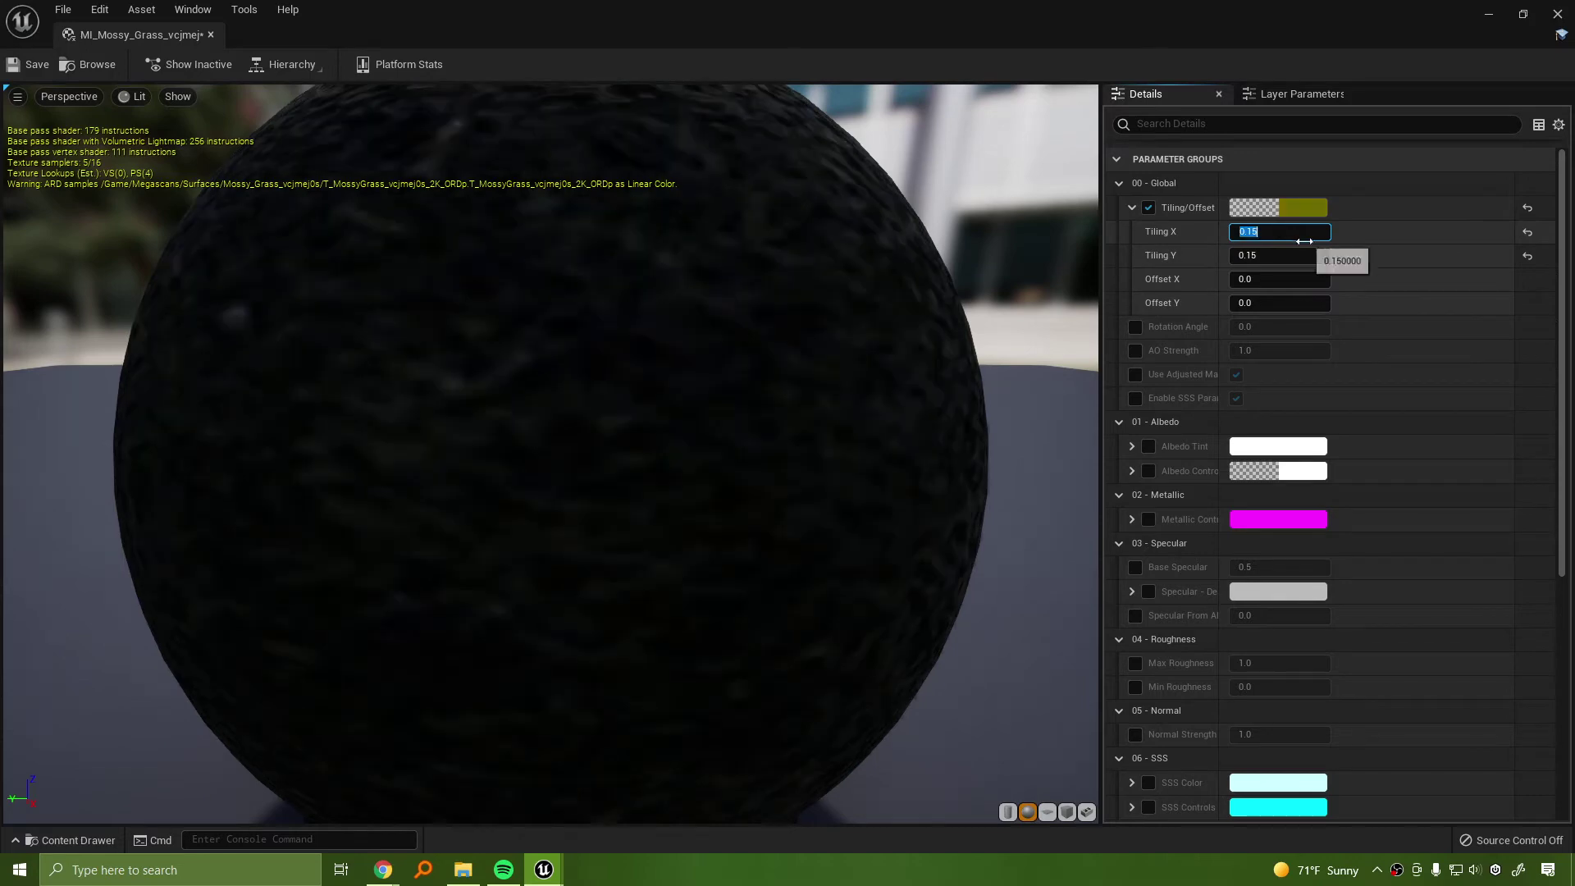
{"action": "left_click", "coordinate": [40, 66]}
{"action": "left_click", "coordinate": [210, 35]}
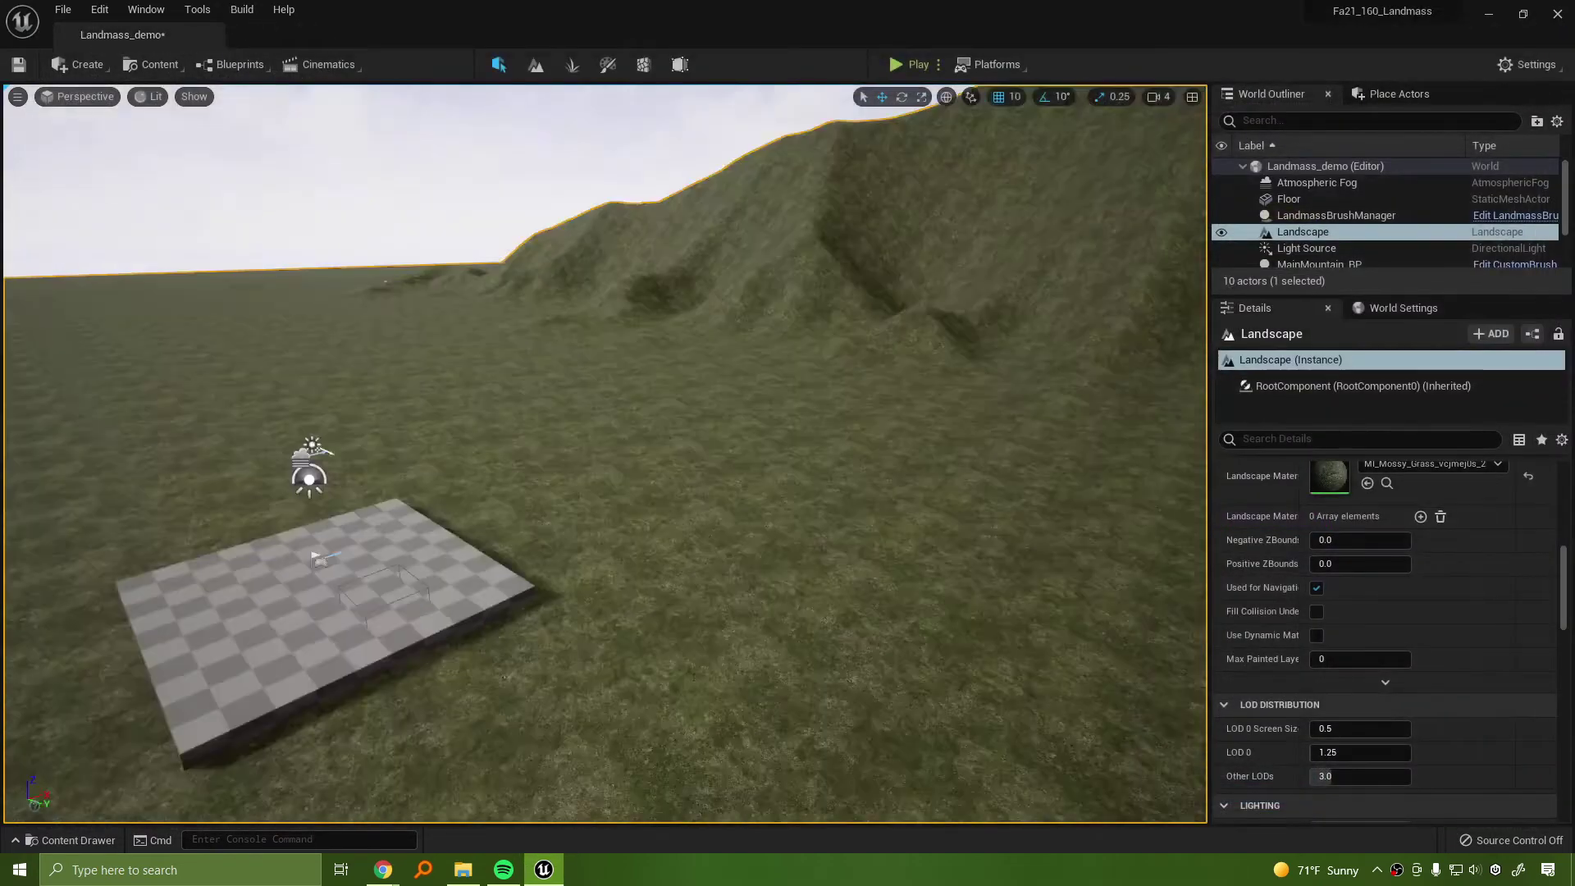
Play-test the level again to check the grass scale on the ground and the mountain from the character's viewpoint
{"action": "right_click_drag", "start_coordinate": [604, 454], "coordinate": [640, 451]}
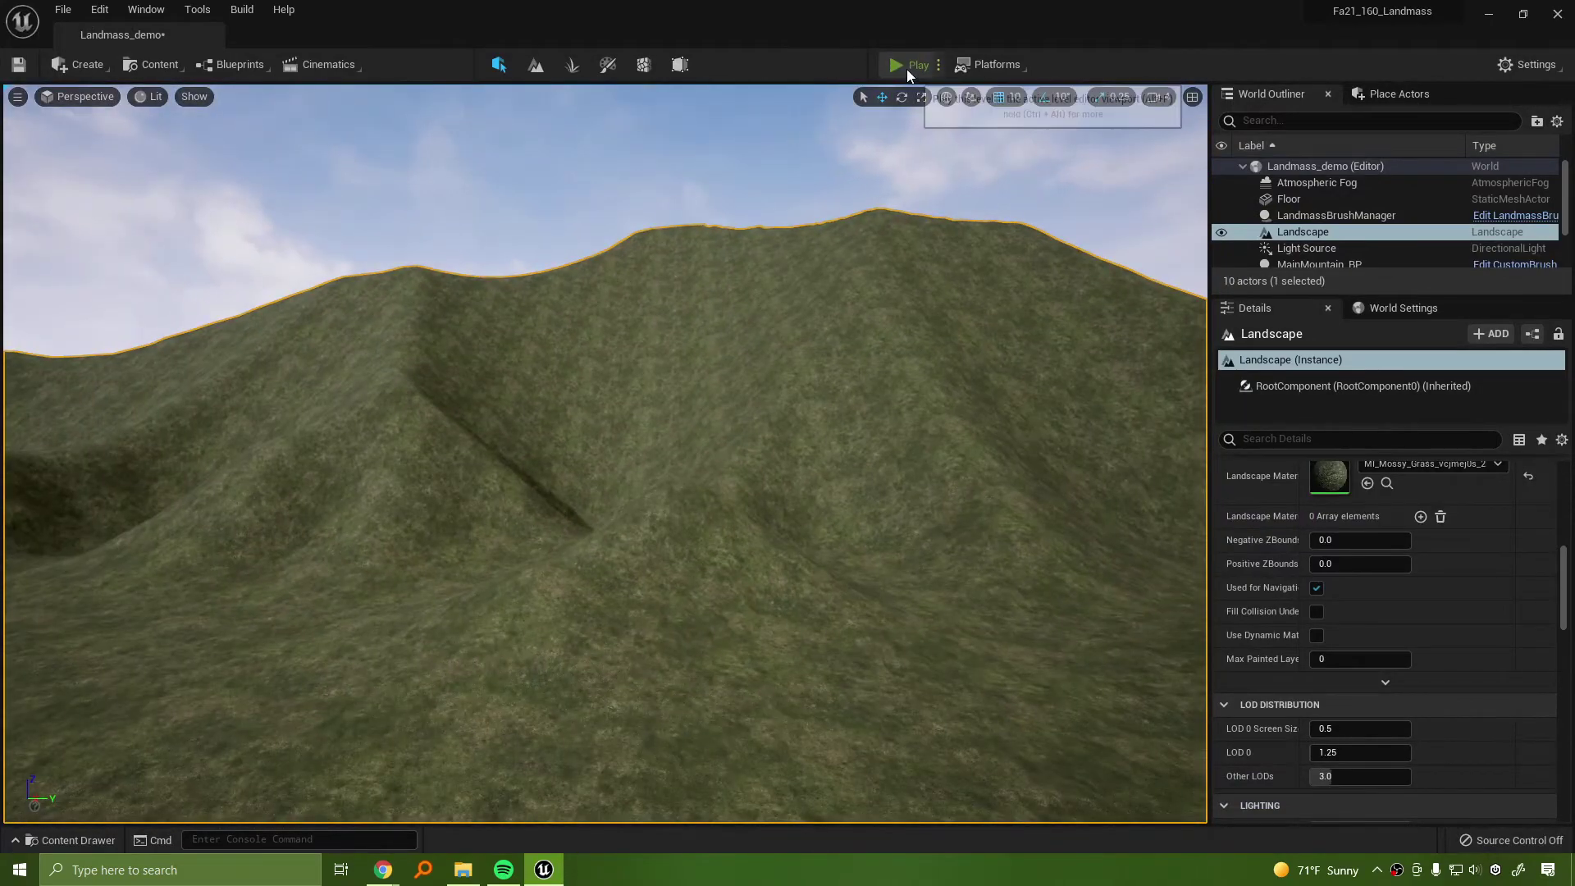
{"action": "left_click", "coordinate": [908, 67]}
{"action": "key", "text": "w"}
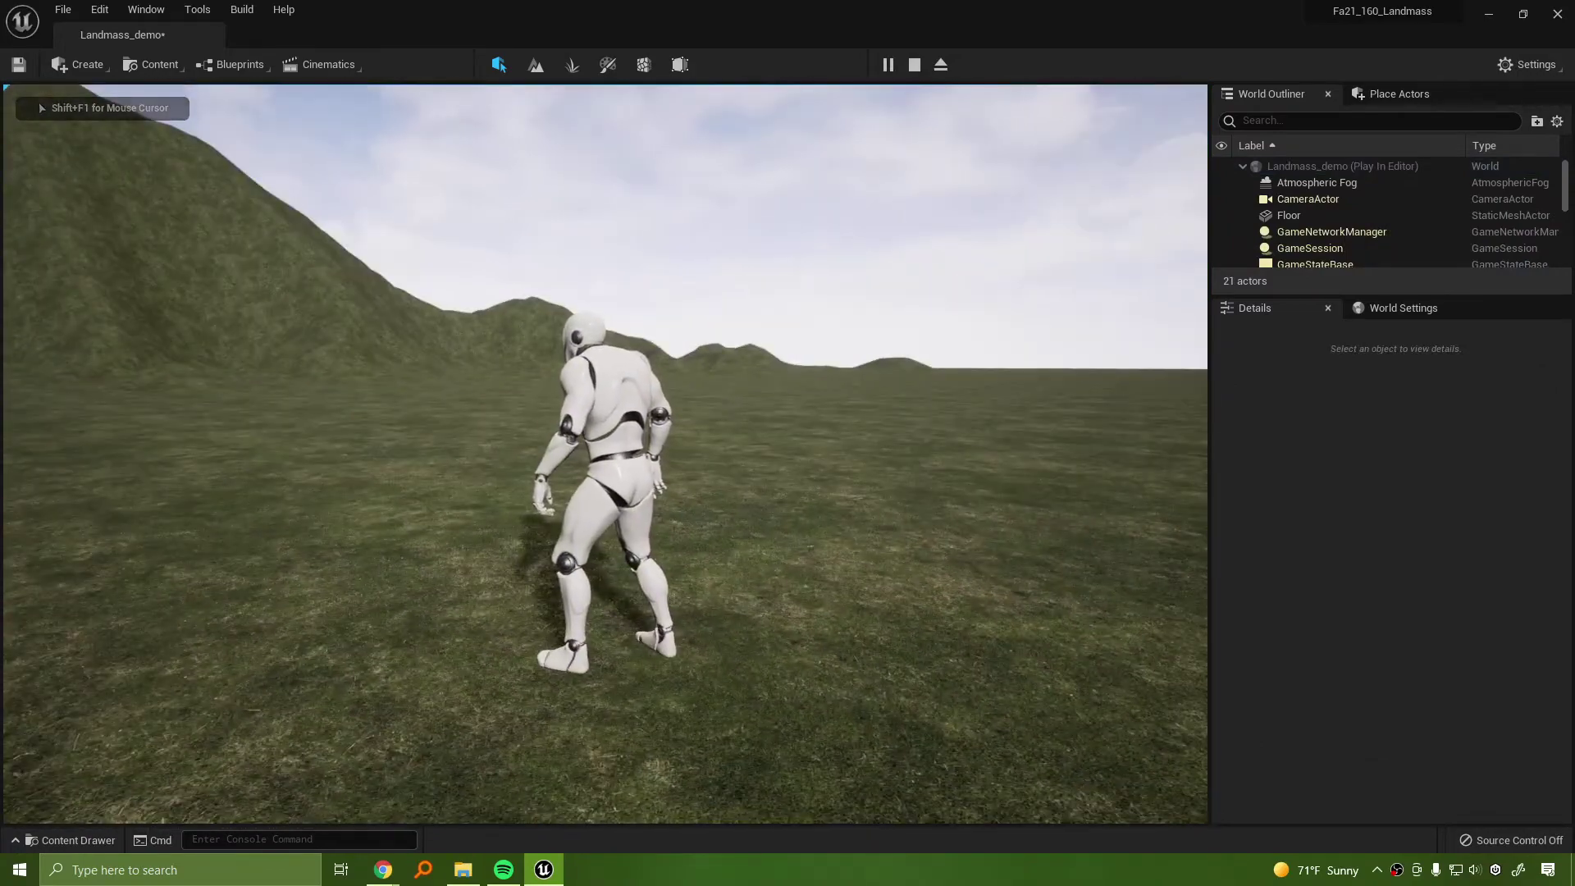
{"action": "key", "text": "w"}
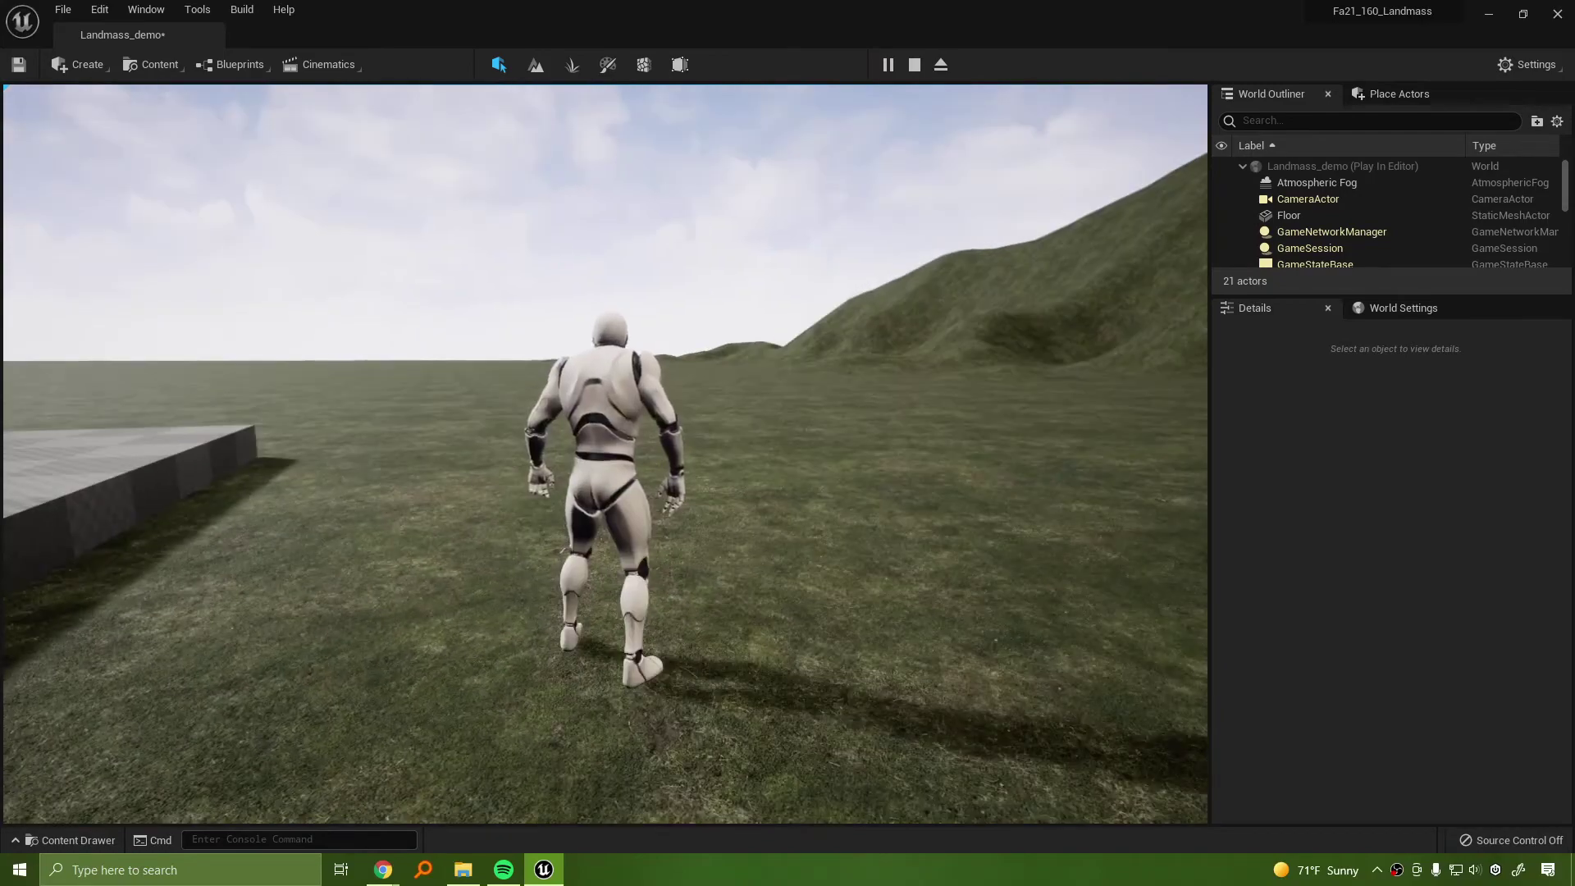
{"action": "key", "text": "w"}
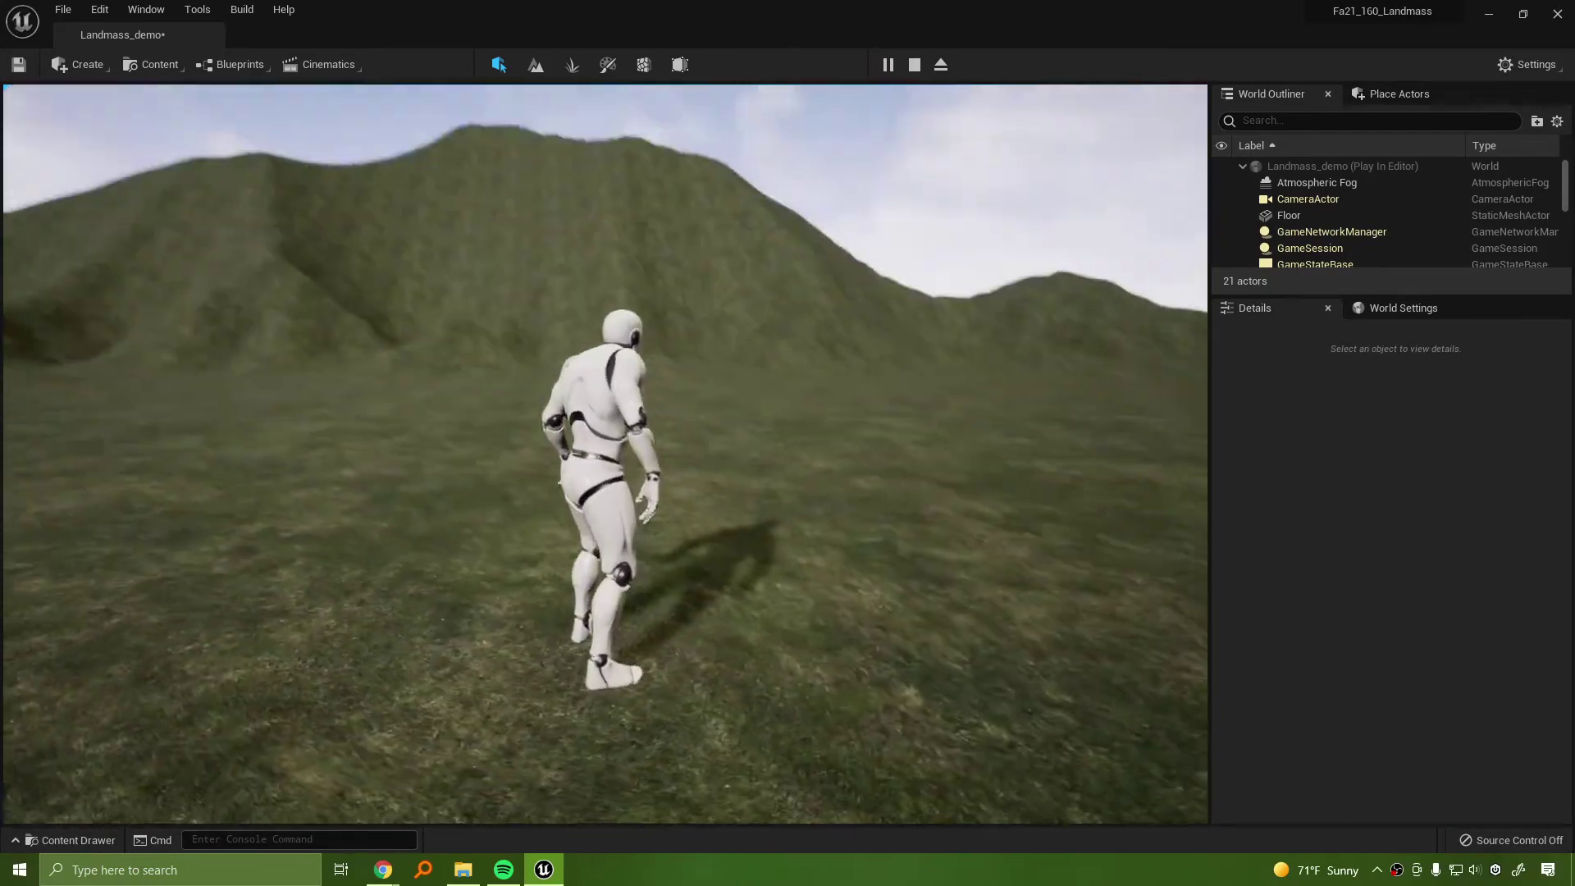
{"action": "key", "text": "w"}
{"action": "key", "text": "d"}
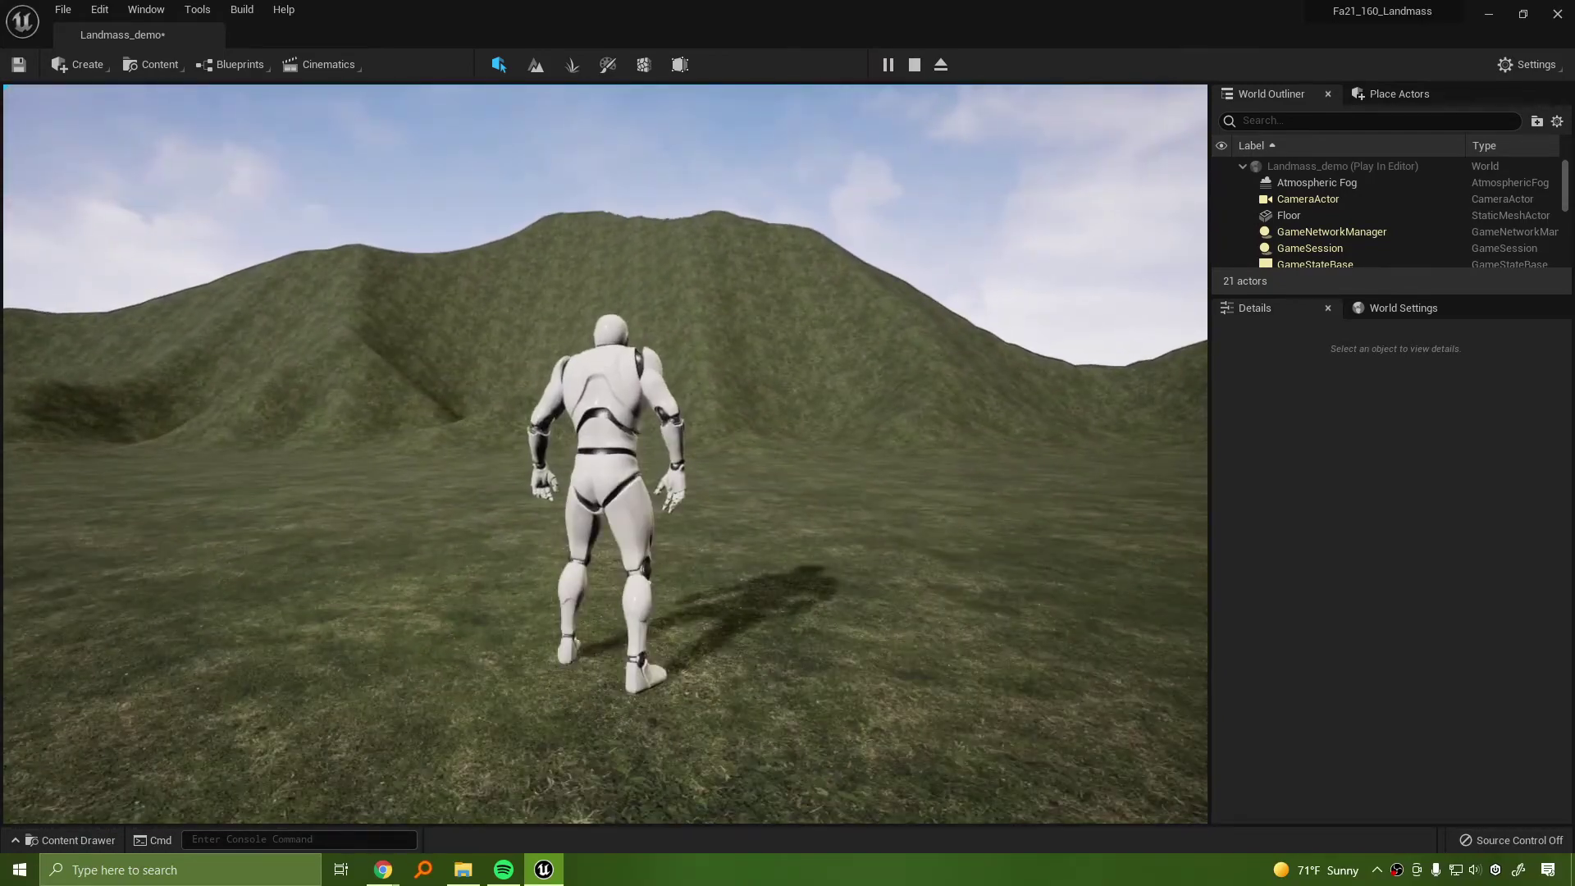
{"action": "key", "text": "Escape"}
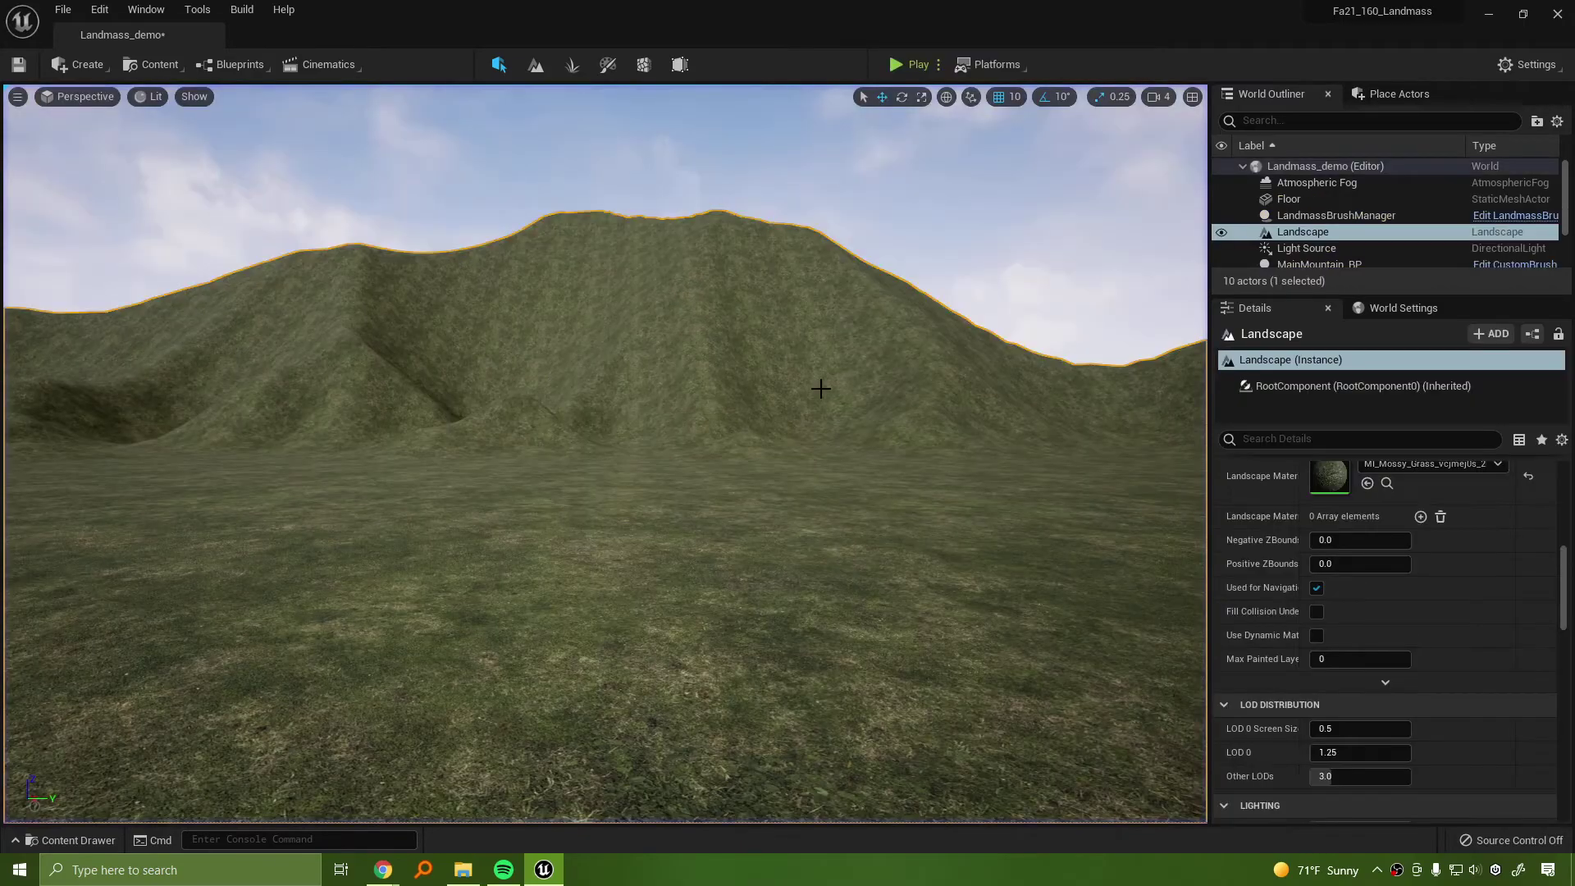
Examine the grass tiling on the mountain slopes and surrounding plain from a distance and from several angles
{"action": "mouse_move", "coordinate": [821, 388]}
{"action": "right_mouse_down"}
{"action": "mouse_move", "coordinate": [821, 656]}
{"action": "mouse_move", "coordinate": [821, 394]}
{"action": "mouse_move", "coordinate": [623, 398]}
{"action": "mouse_move", "coordinate": [525, 435]}
{"action": "mouse_move", "coordinate": [818, 392]}
{"action": "right_mouse_up"}
{"action": "key", "text": "s"}
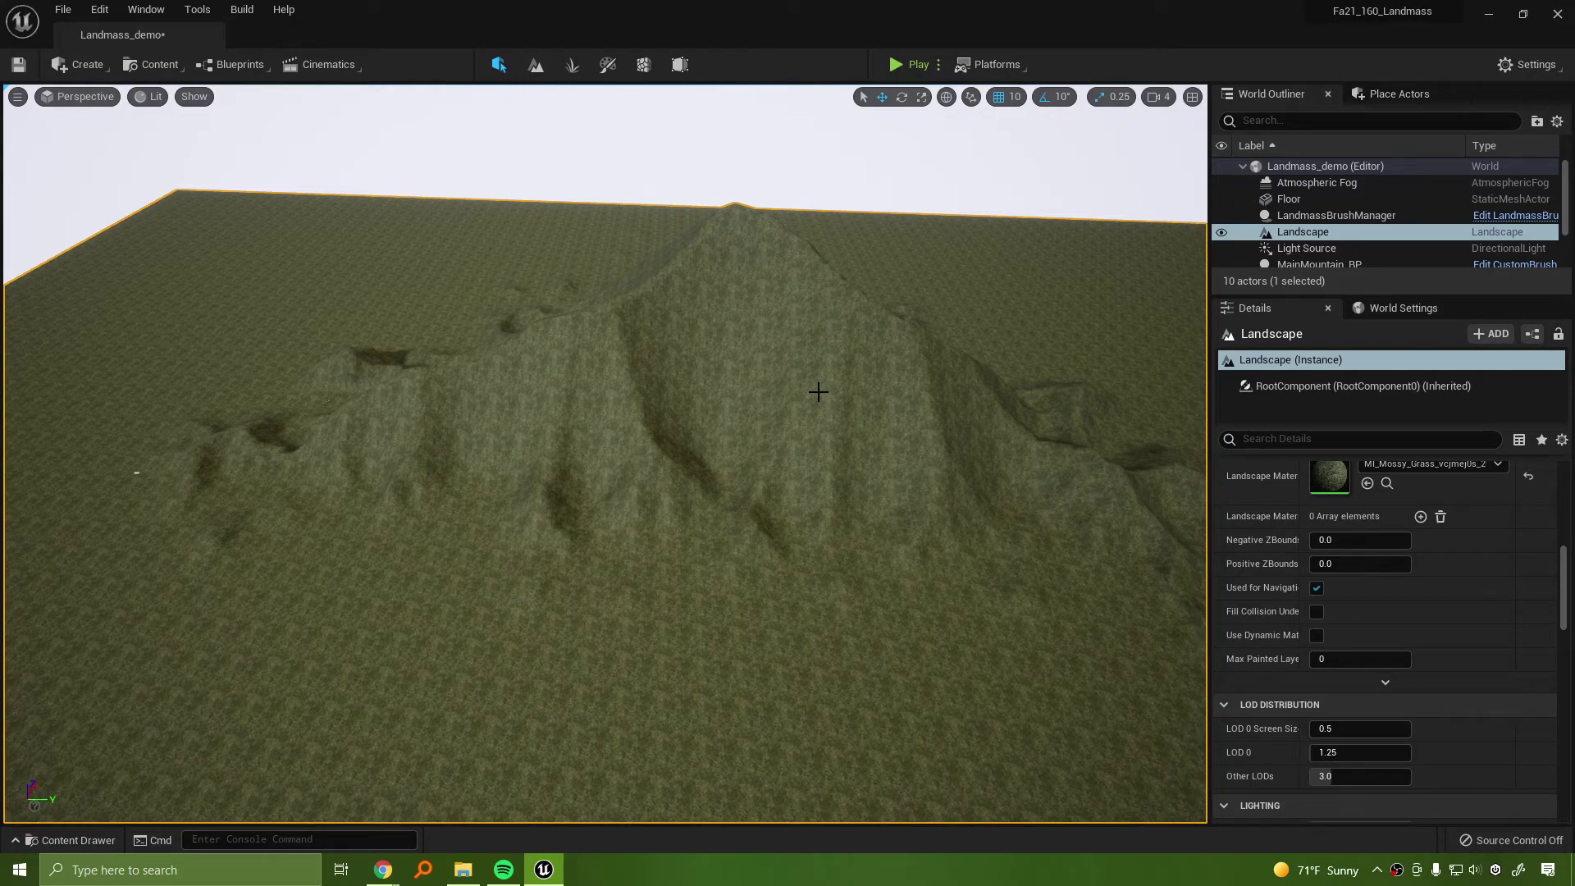
{"action": "right_click_drag", "start_coordinate": [605, 453], "coordinate": [393, 452]}
{"action": "right_click_drag", "start_coordinate": [656, 456], "coordinate": [1100, 419]}
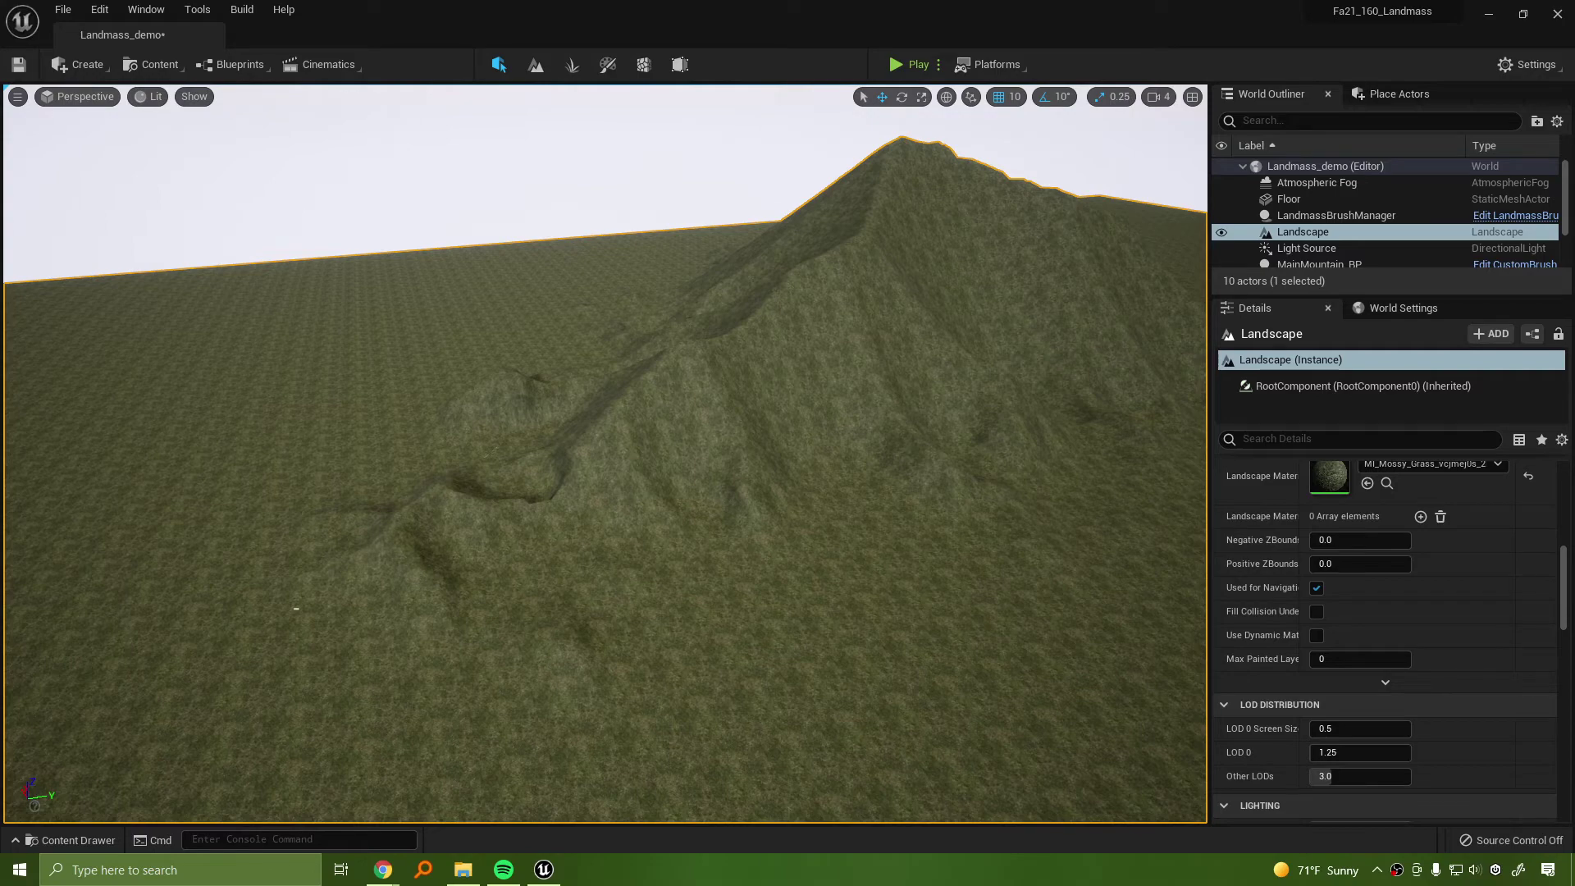
{"action": "key", "text": "s"}
{"action": "right_click_drag", "start_coordinate": [965, 463], "coordinate": [1017, 452]}
{"action": "right_click_drag", "start_coordinate": [787, 480], "coordinate": [779, 480]}
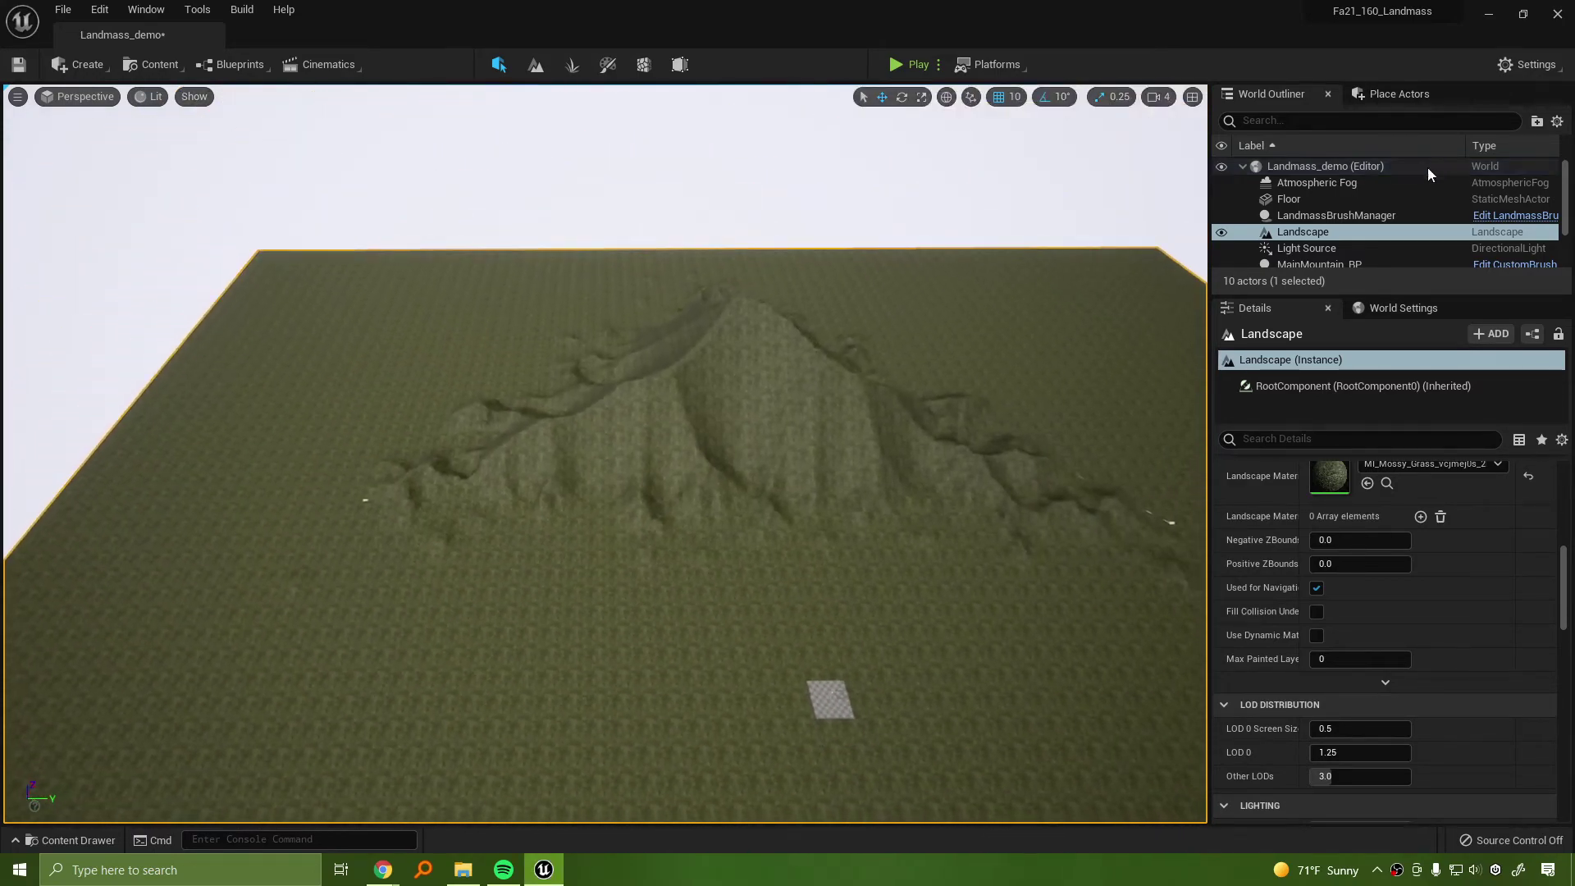
Select the MainMountain_BP brush and examine its spline outline and the open ground beside the mountain
{"action": "scroll", "coordinate": [1366, 246], "scroll_direction": "down", "scroll_amount": 1}
{"action": "left_click", "coordinate": [1364, 243]}
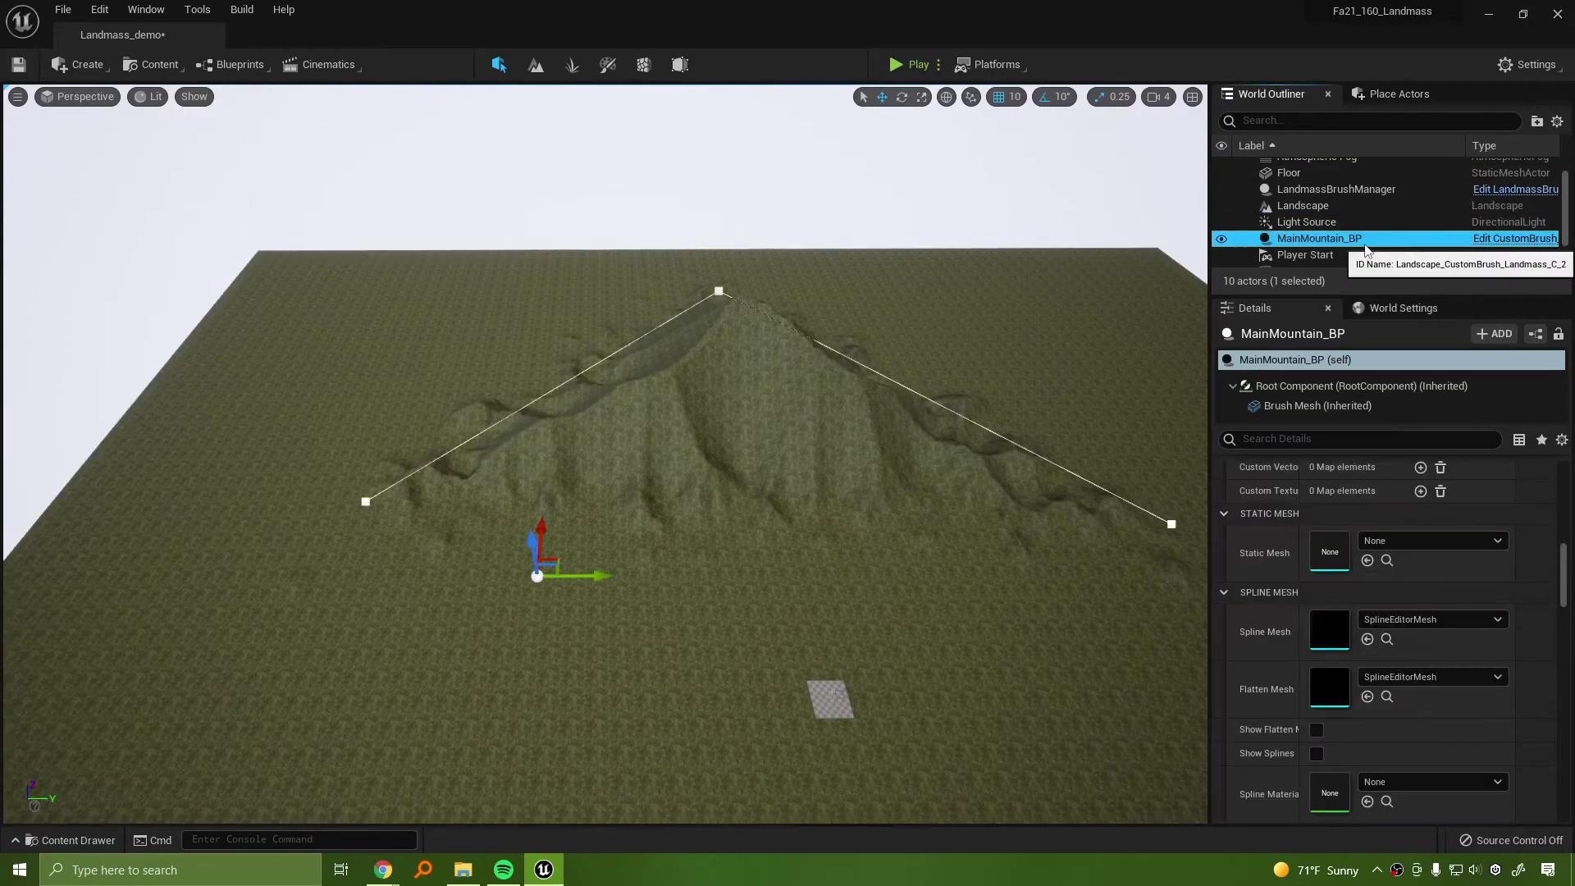
{"action": "key", "text": "s"}
{"action": "right_click_drag", "start_coordinate": [996, 468], "coordinate": [1071, 463]}
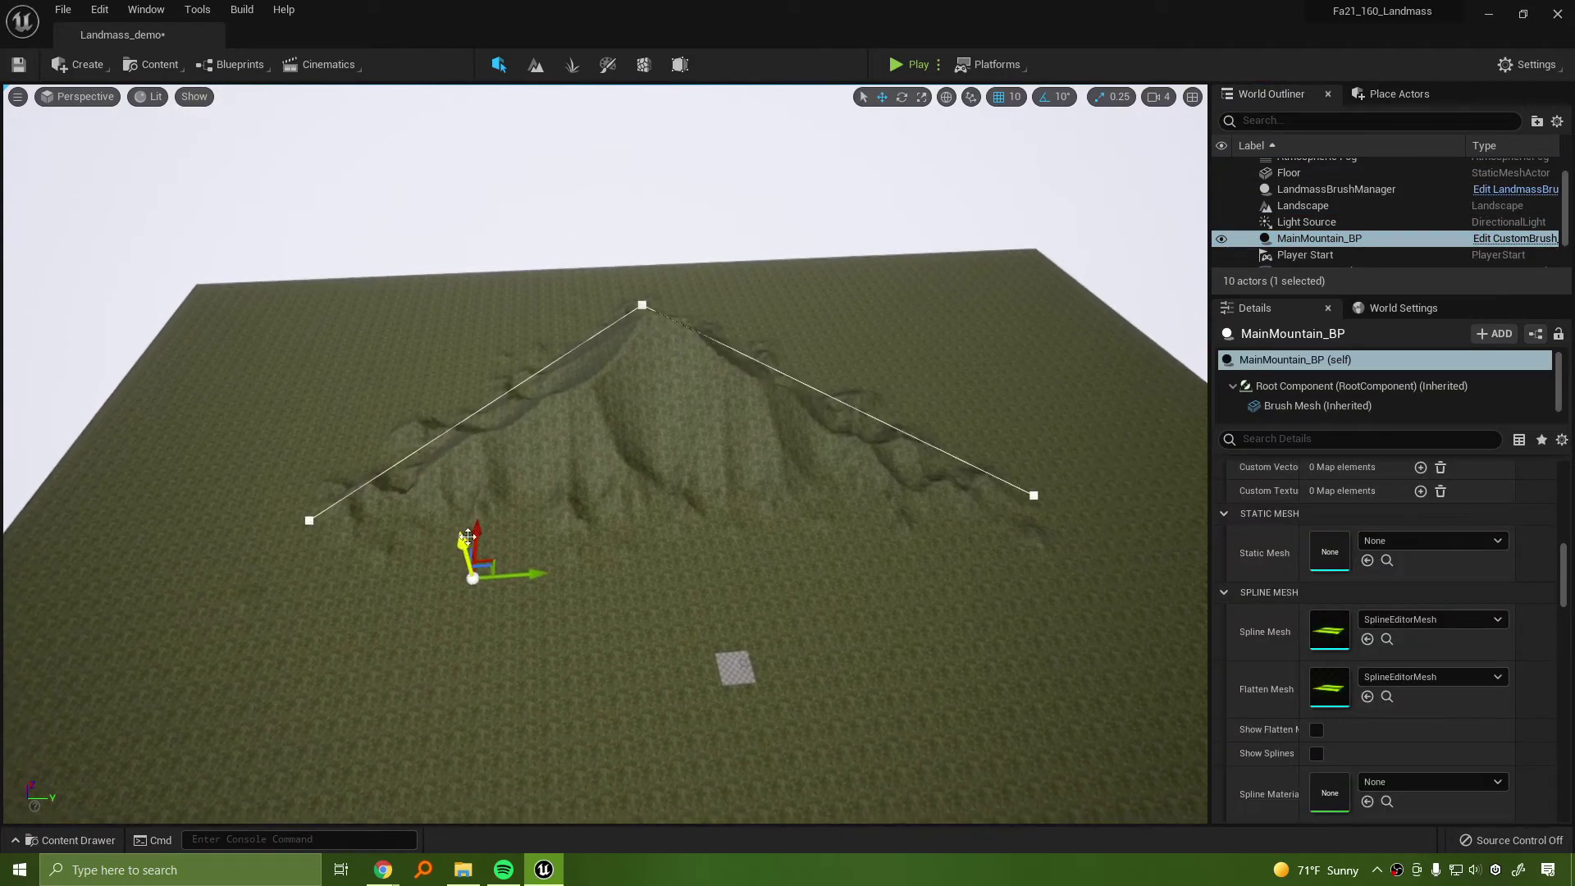
{"action": "mouse_move", "coordinate": [467, 536]}
{"action": "left_mouse_down"}
{"action": "mouse_move", "coordinate": [500, 369]}
{"action": "mouse_move", "coordinate": [505, 444]}
{"action": "left_mouse_up"}
{"action": "key", "text": "d"}
{"action": "right_click_drag", "start_coordinate": [697, 418], "coordinate": [434, 289]}
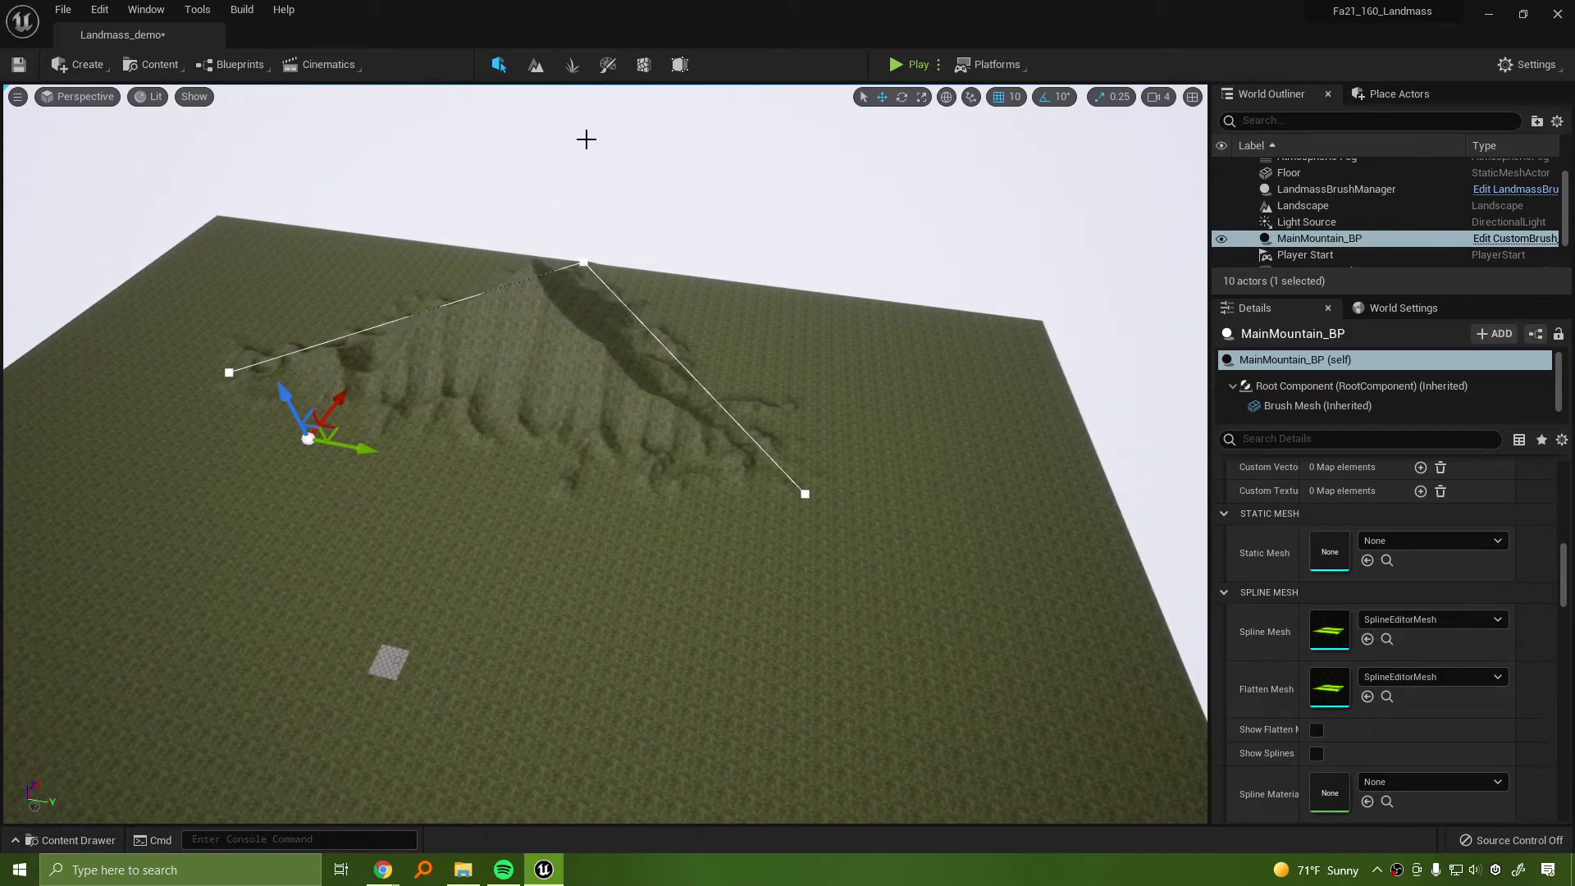
In landscape sculpting, place a CustomBrush_Landmass blueprint brush on the LandMass1 layer, on the open ground in front of the mountain
{"action": "key", "text": "shift+2"}
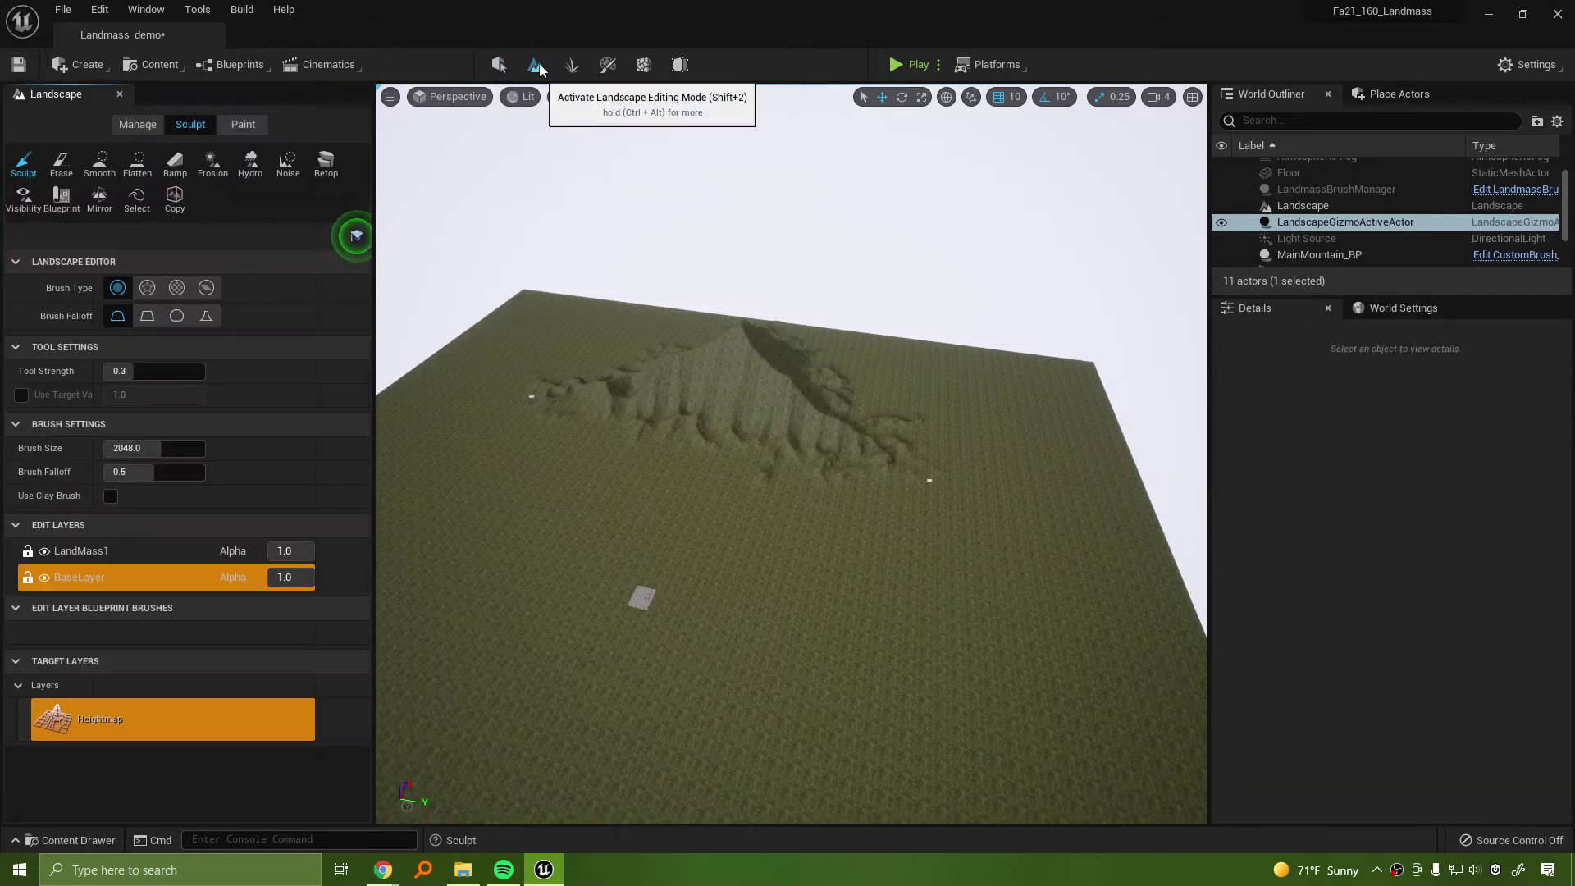
{"action": "left_click", "coordinate": [60, 199]}
{"action": "left_click", "coordinate": [120, 340]}
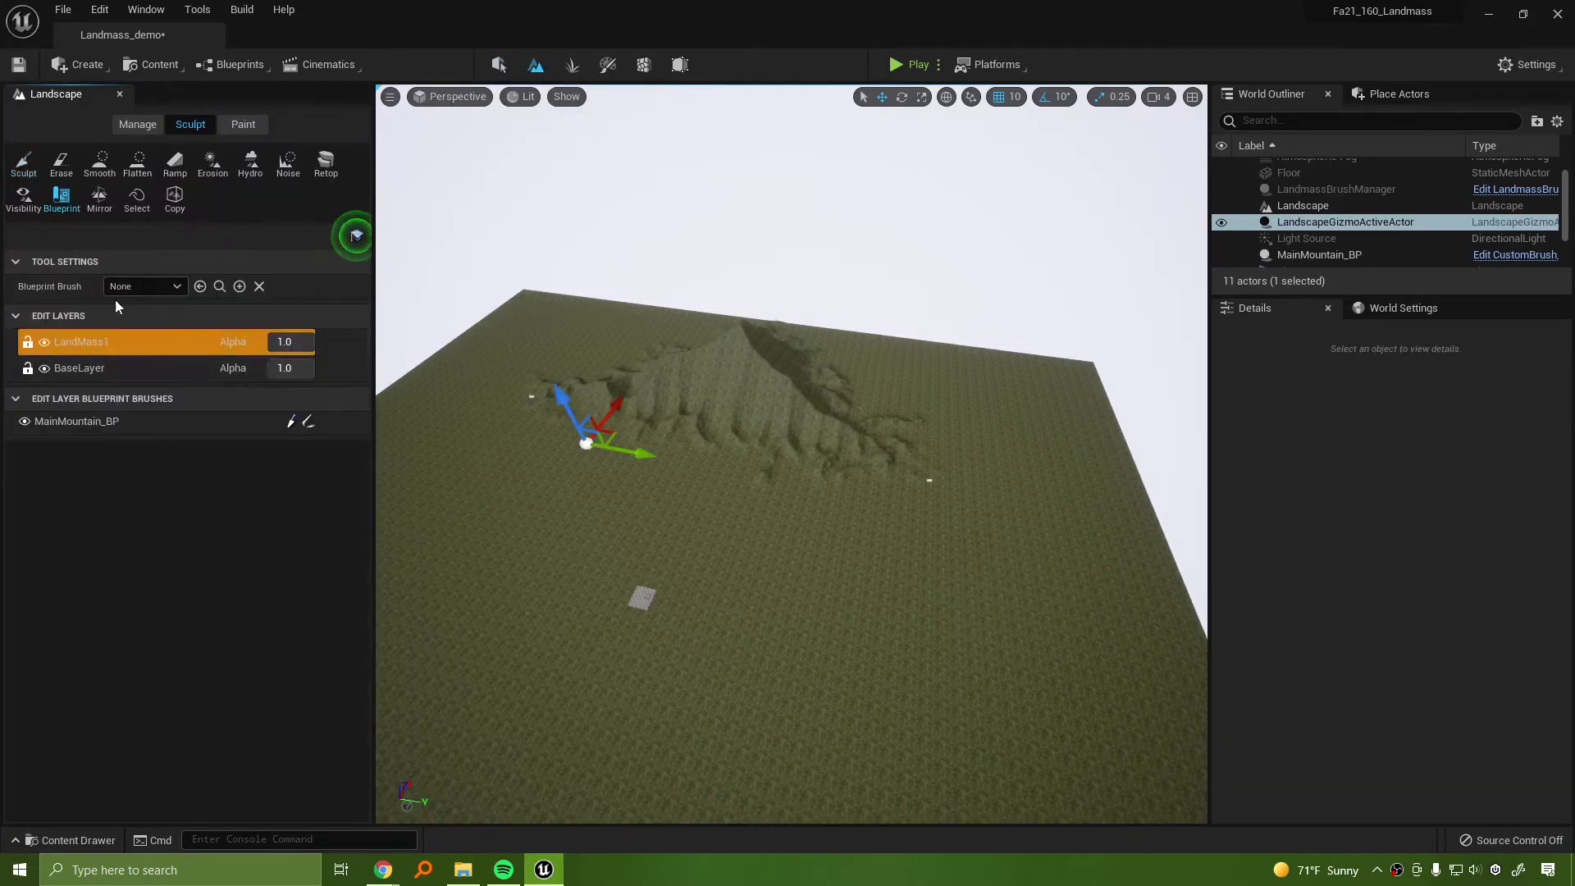
{"action": "left_click", "coordinate": [164, 286]}
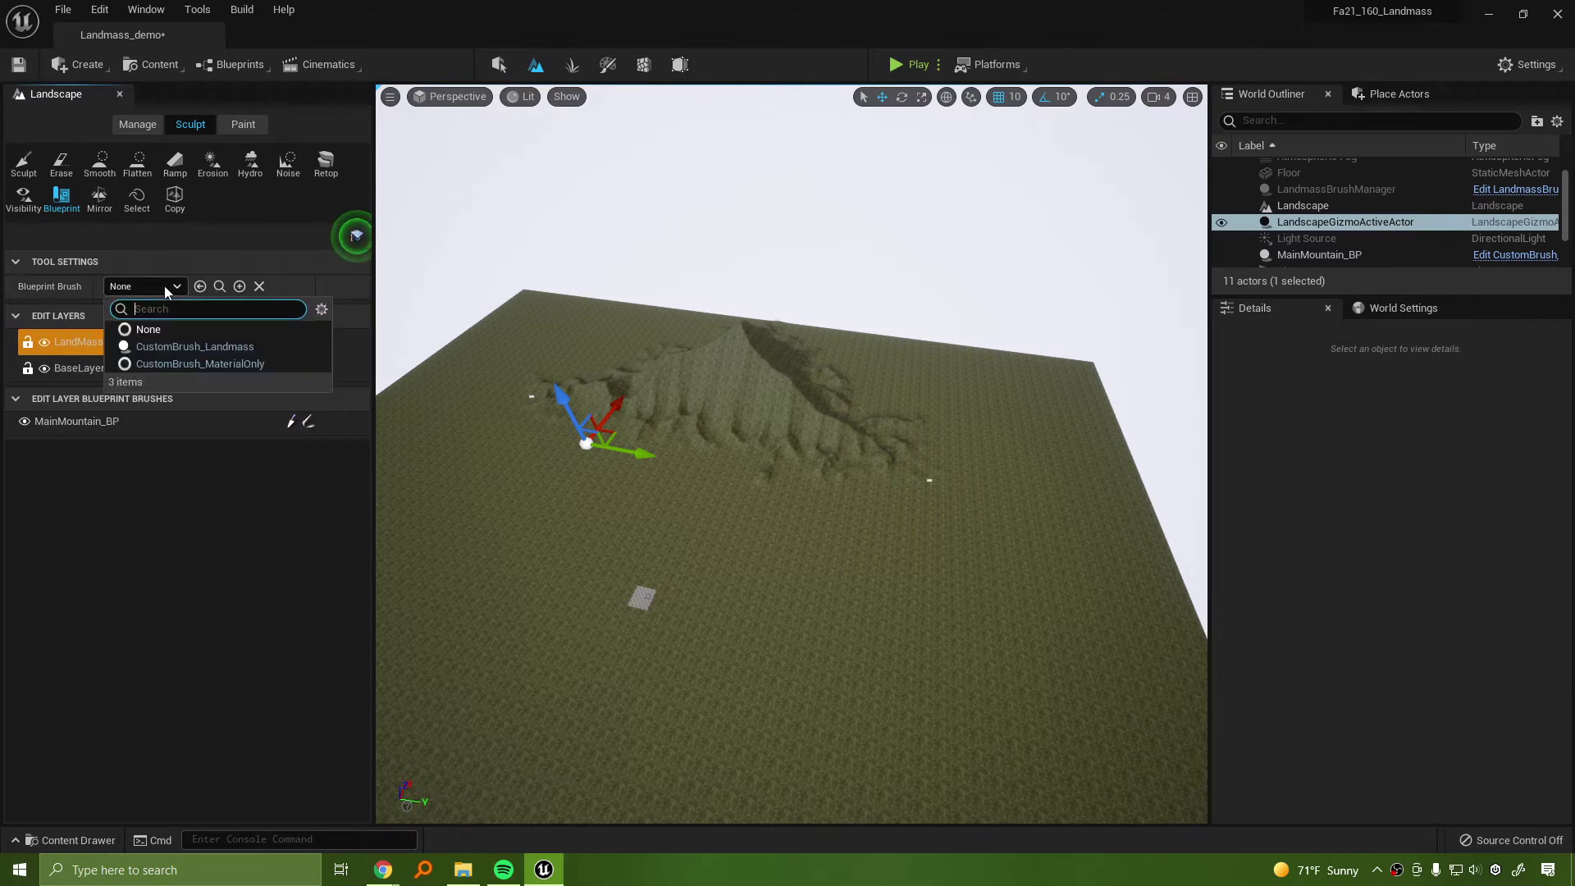
{"action": "left_click", "coordinate": [203, 343]}
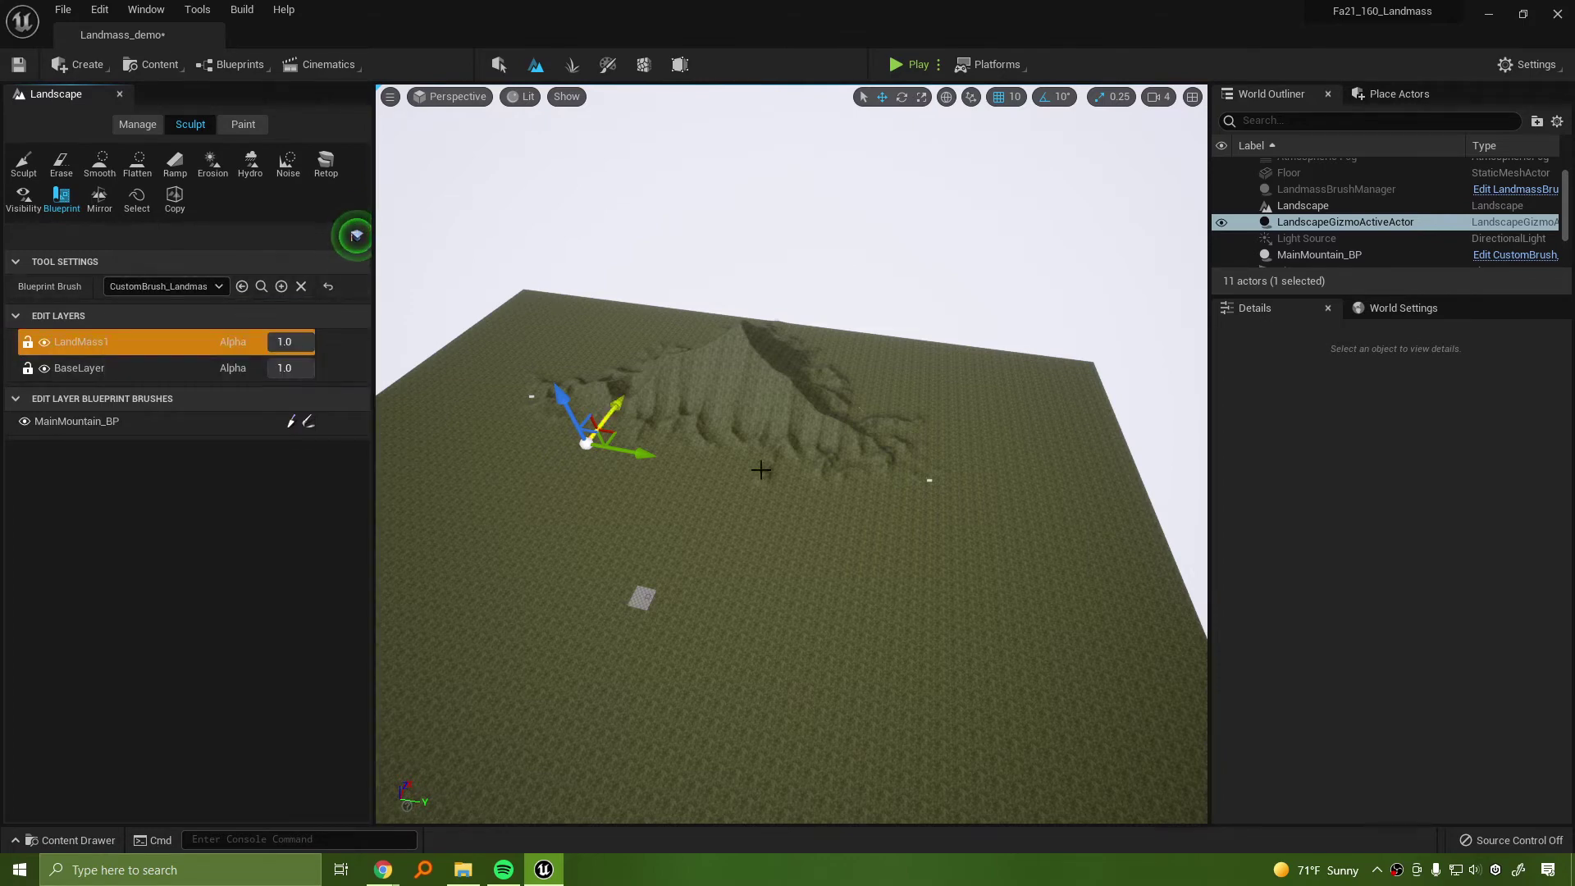
{"action": "left_click", "coordinate": [919, 609]}
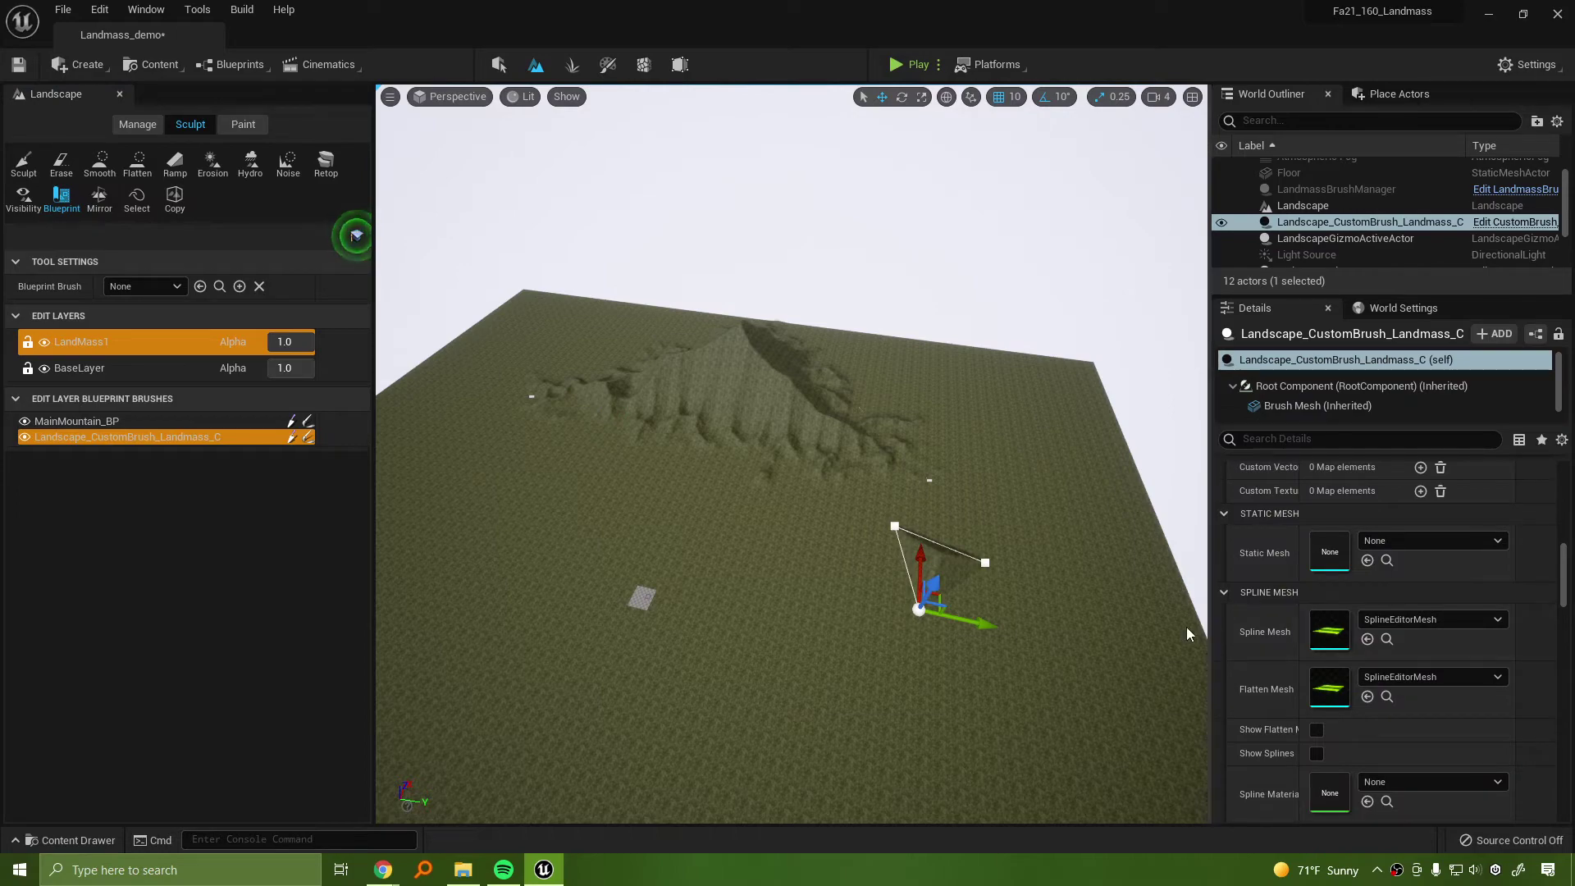
Reposition the new landmass brush beside the main mountain and stretch its spline end points far apart along the landscape's long edge
{"action": "mouse_move", "coordinate": [859, 495]}
{"action": "right_mouse_down"}
{"action": "mouse_move", "coordinate": [917, 543]}
{"action": "mouse_move", "coordinate": [949, 536]}
{"action": "mouse_move", "coordinate": [966, 648]}
{"action": "mouse_move", "coordinate": [983, 644]}
{"action": "mouse_move", "coordinate": [858, 495]}
{"action": "right_mouse_up"}
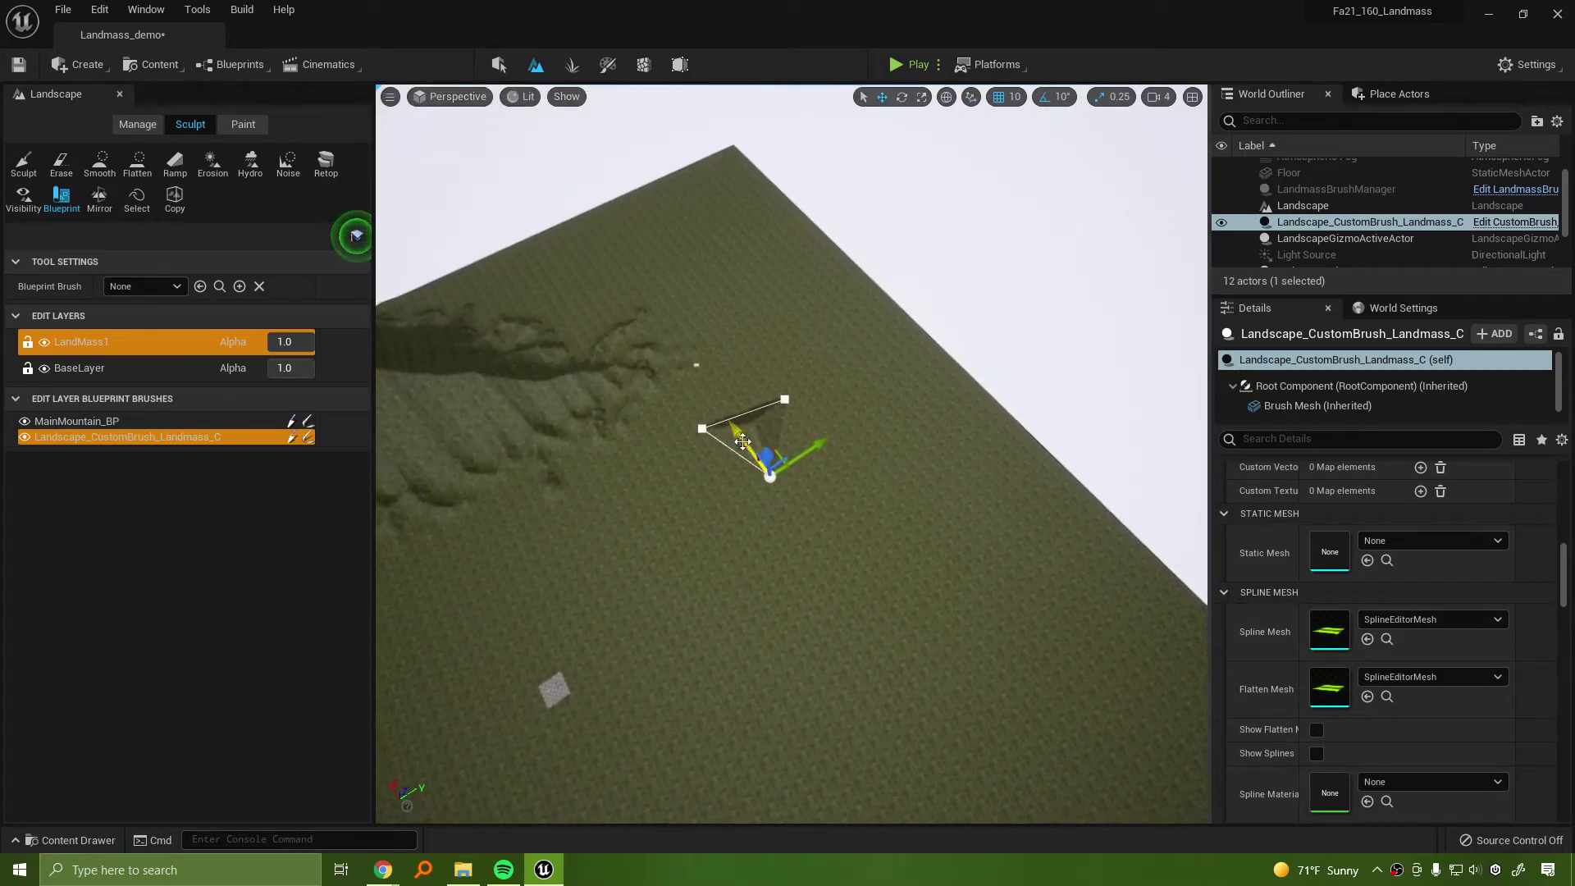
{"action": "mouse_move", "coordinate": [809, 483]}
{"action": "left_mouse_down"}
{"action": "mouse_move", "coordinate": [853, 540]}
{"action": "mouse_move", "coordinate": [778, 440]}
{"action": "left_mouse_up"}
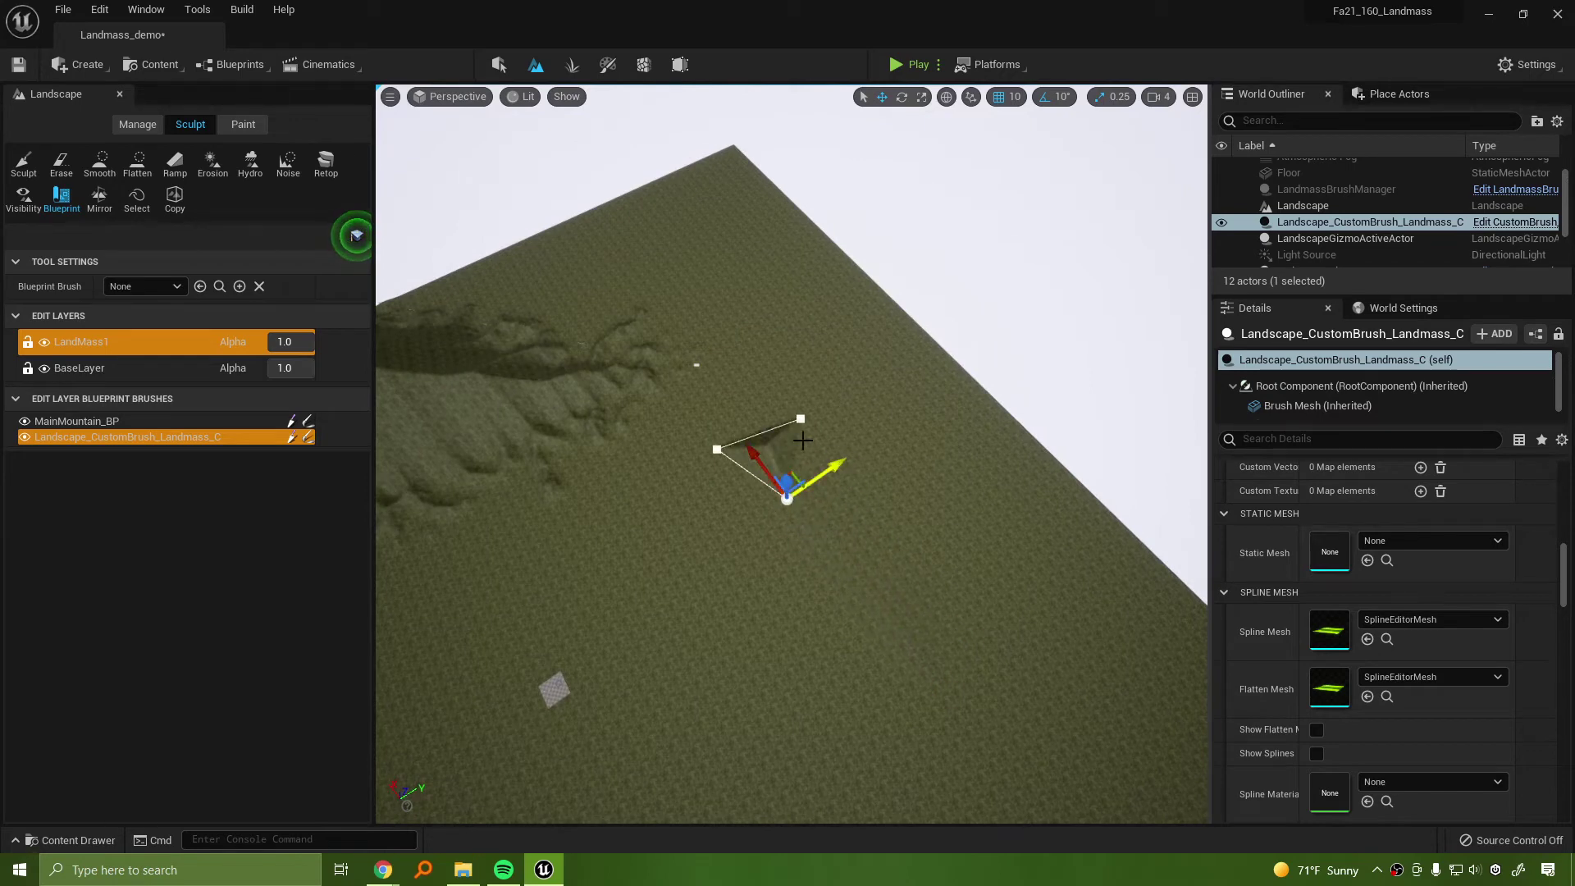
{"action": "left_click_drag", "start_coordinate": [762, 376], "coordinate": [622, 205]}
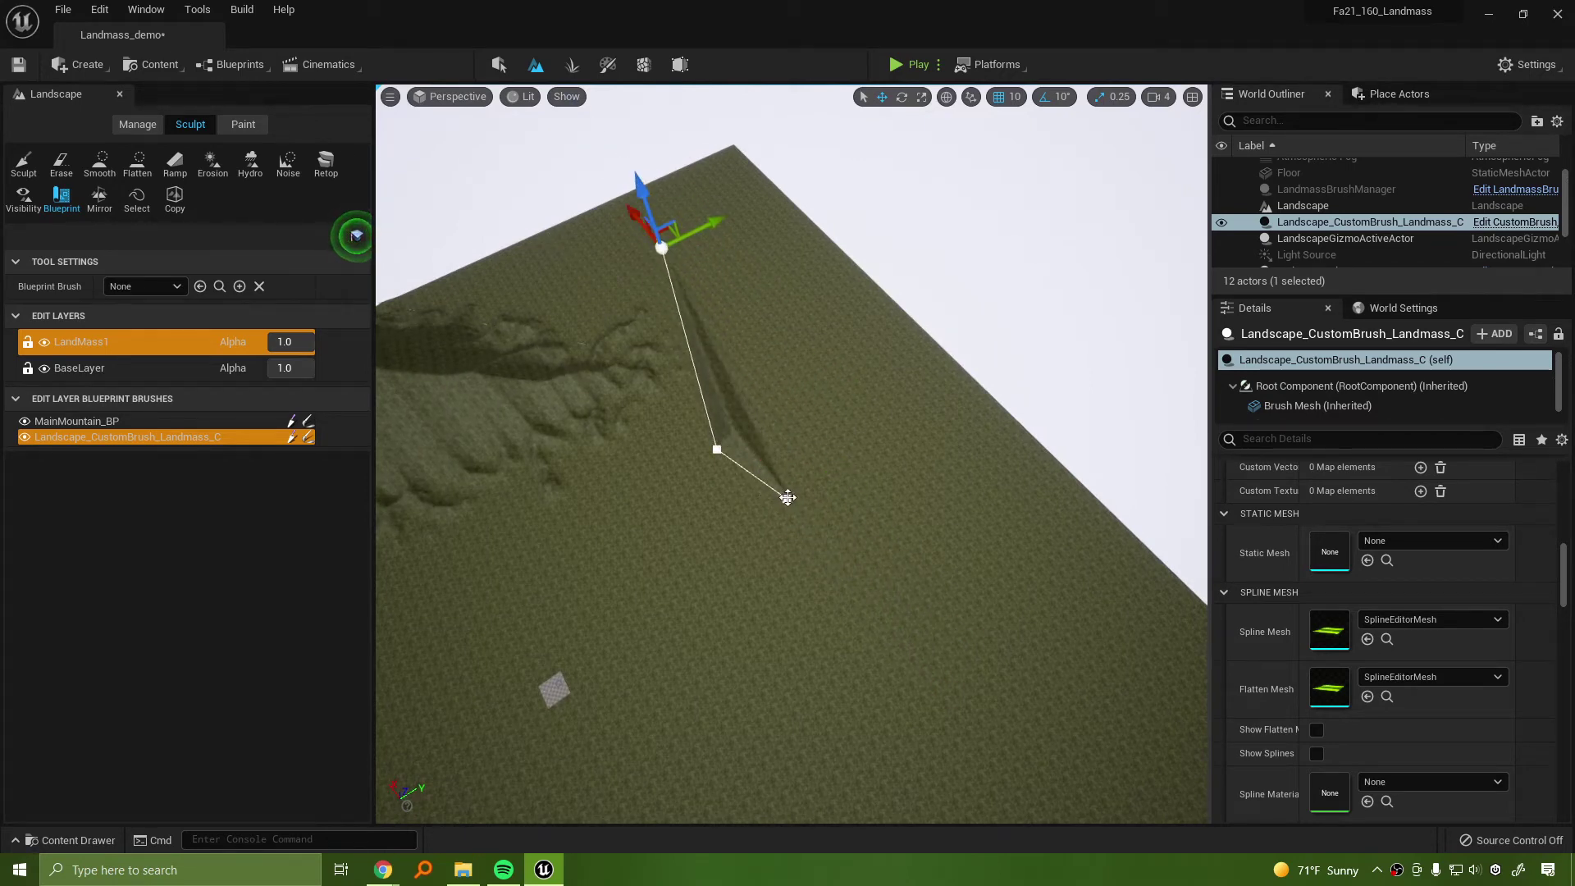
{"action": "right_click_drag", "start_coordinate": [921, 514], "coordinate": [927, 533]}
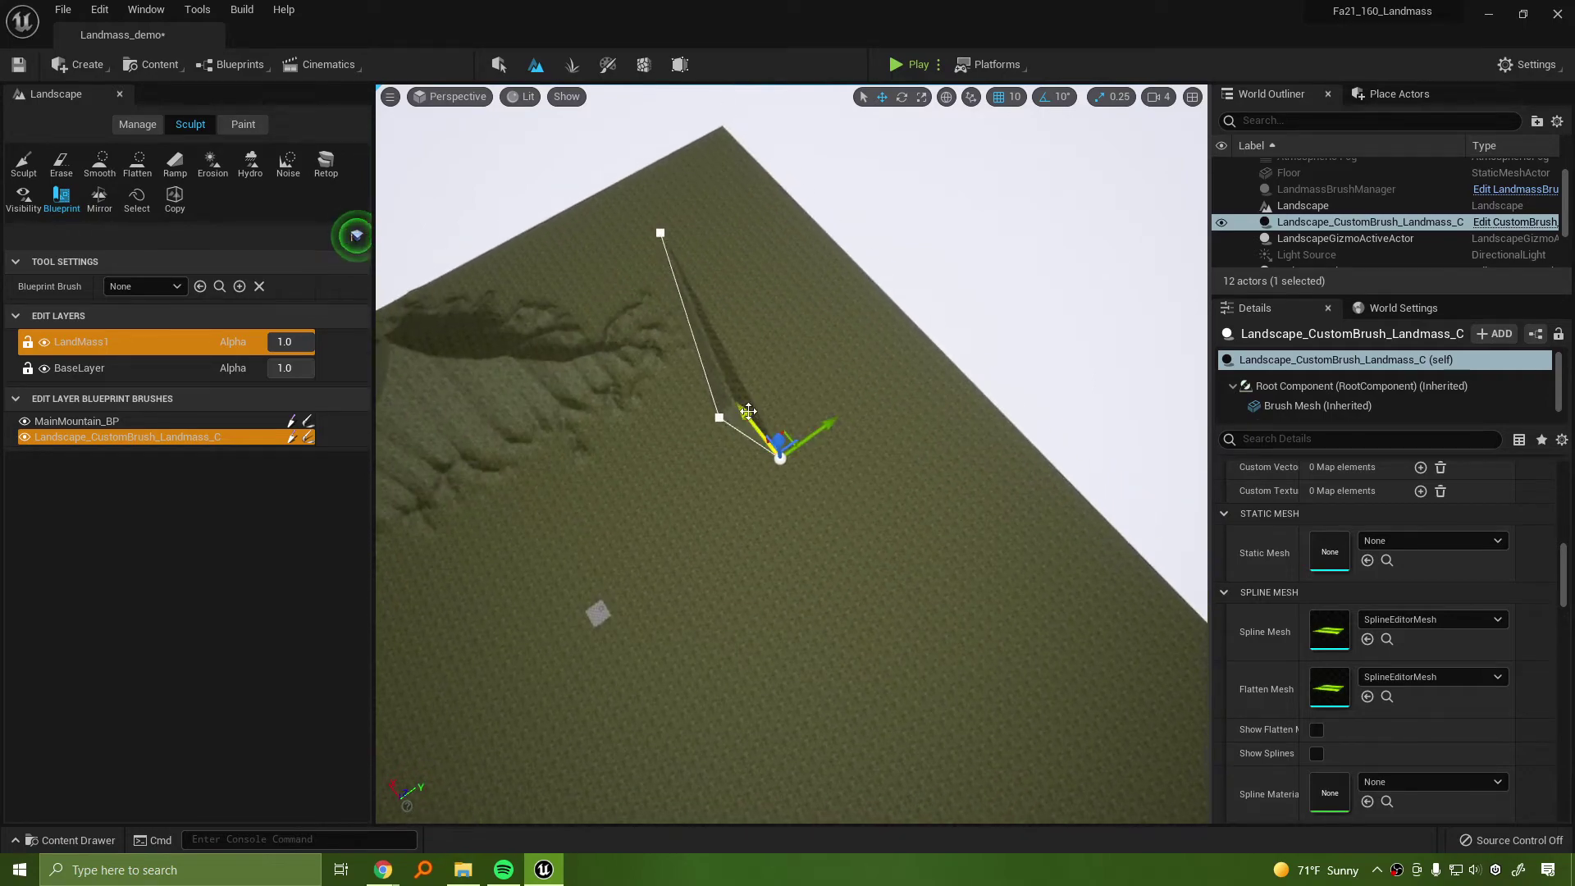
{"action": "left_click_drag", "start_coordinate": [748, 410], "coordinate": [1002, 771]}
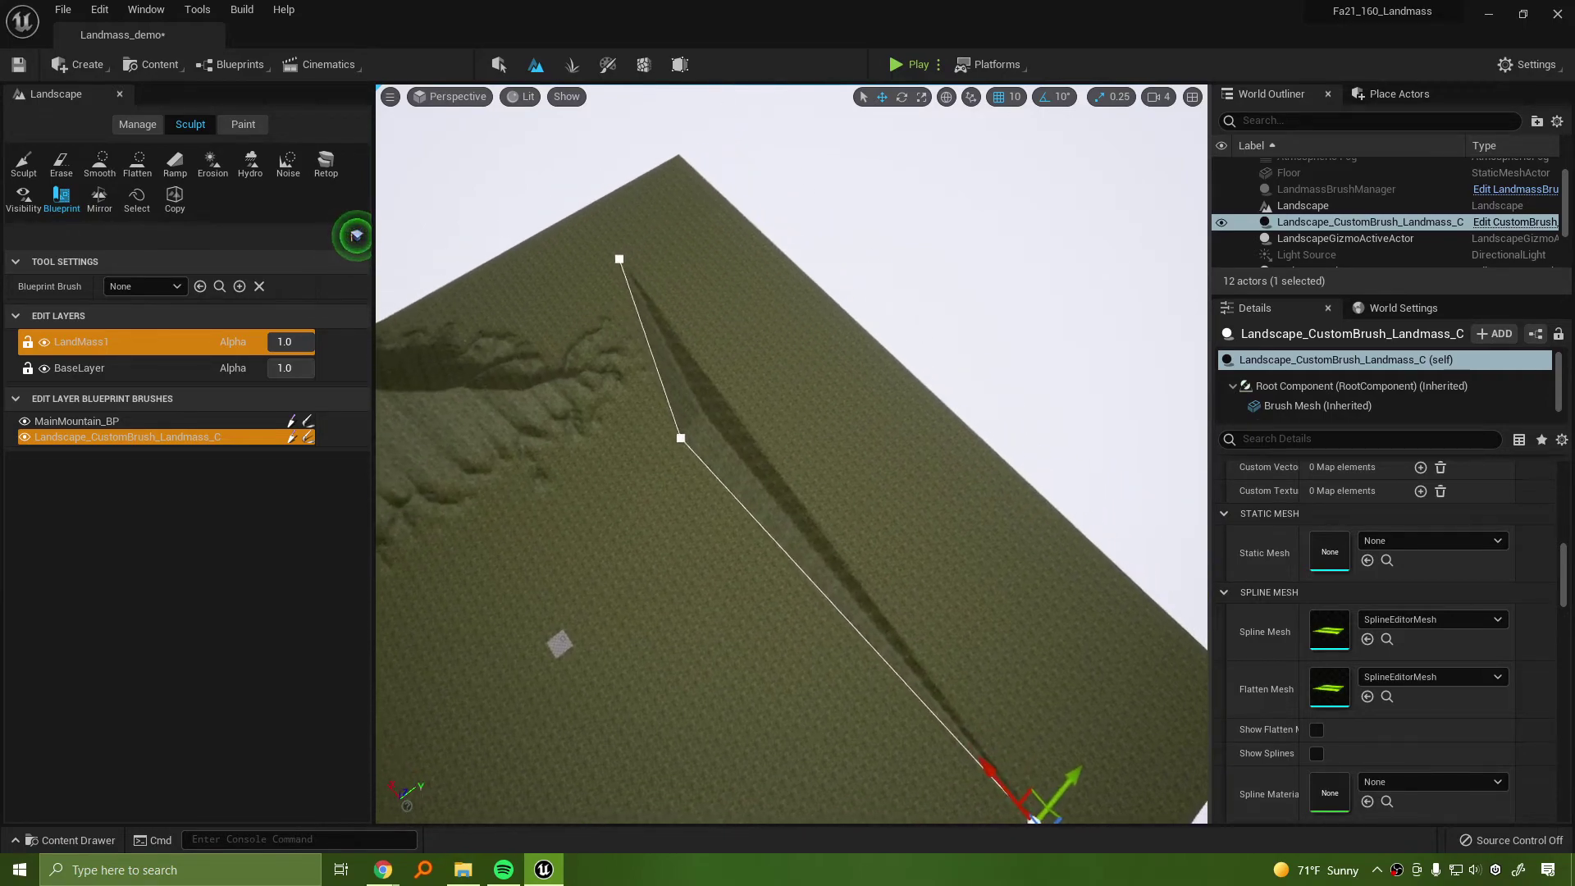
Extend both ends of the brush's spline with an added point out to the landscape edge, forming a wide ridge
{"action": "mouse_move", "coordinate": [985, 500]}
{"action": "right_mouse_down"}
{"action": "mouse_move", "coordinate": [788, 476]}
{"action": "mouse_move", "coordinate": [985, 500]}
{"action": "right_mouse_up"}
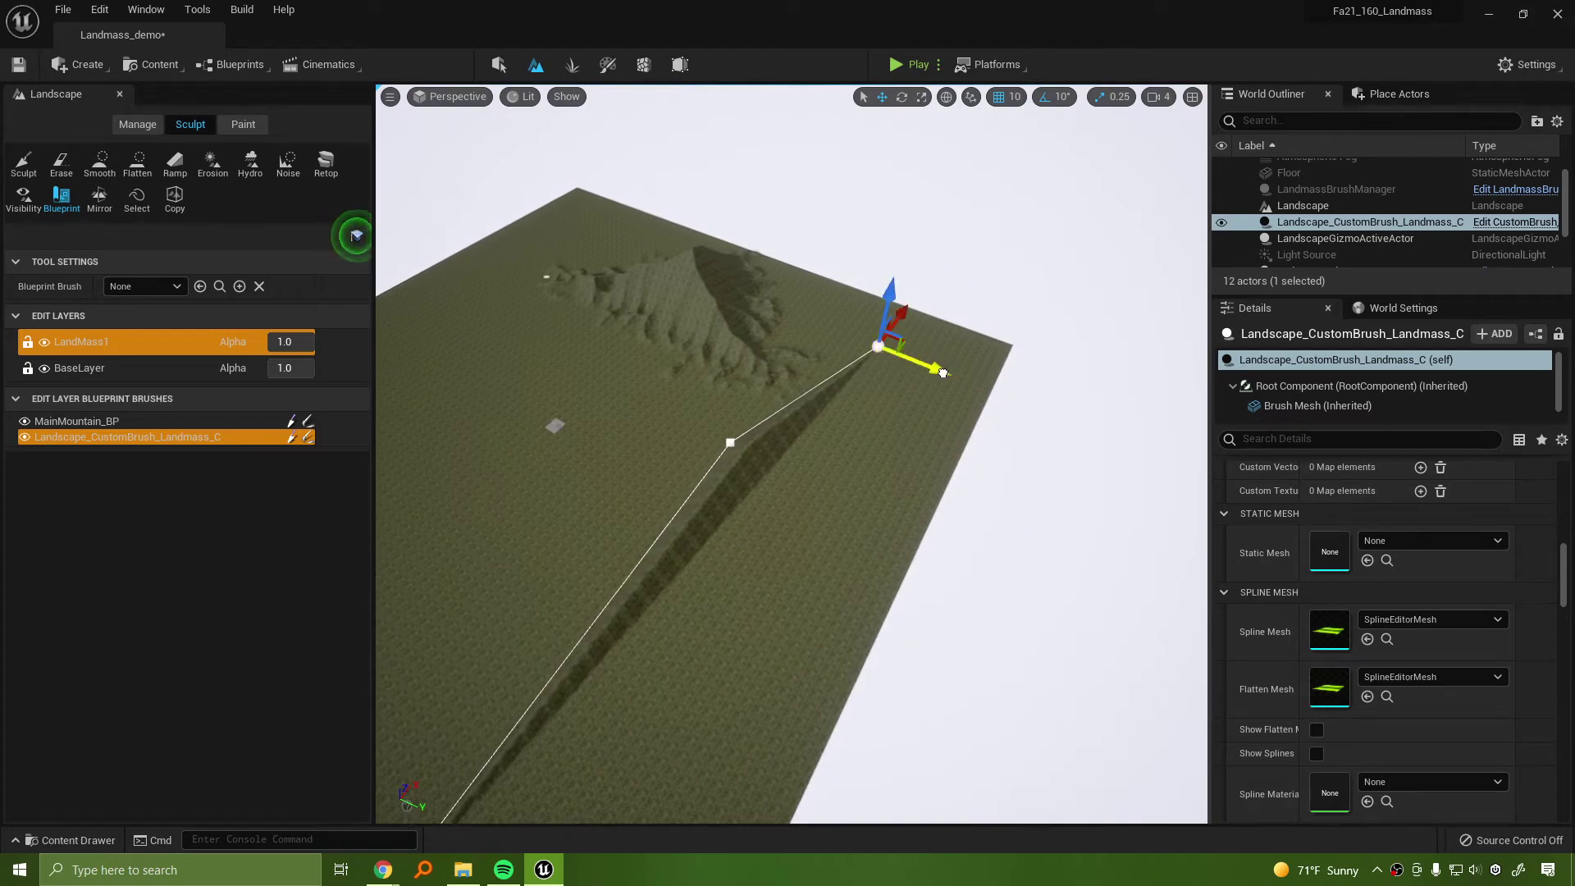
{"action": "left_click_drag", "start_coordinate": [942, 373], "coordinate": [1058, 439]}
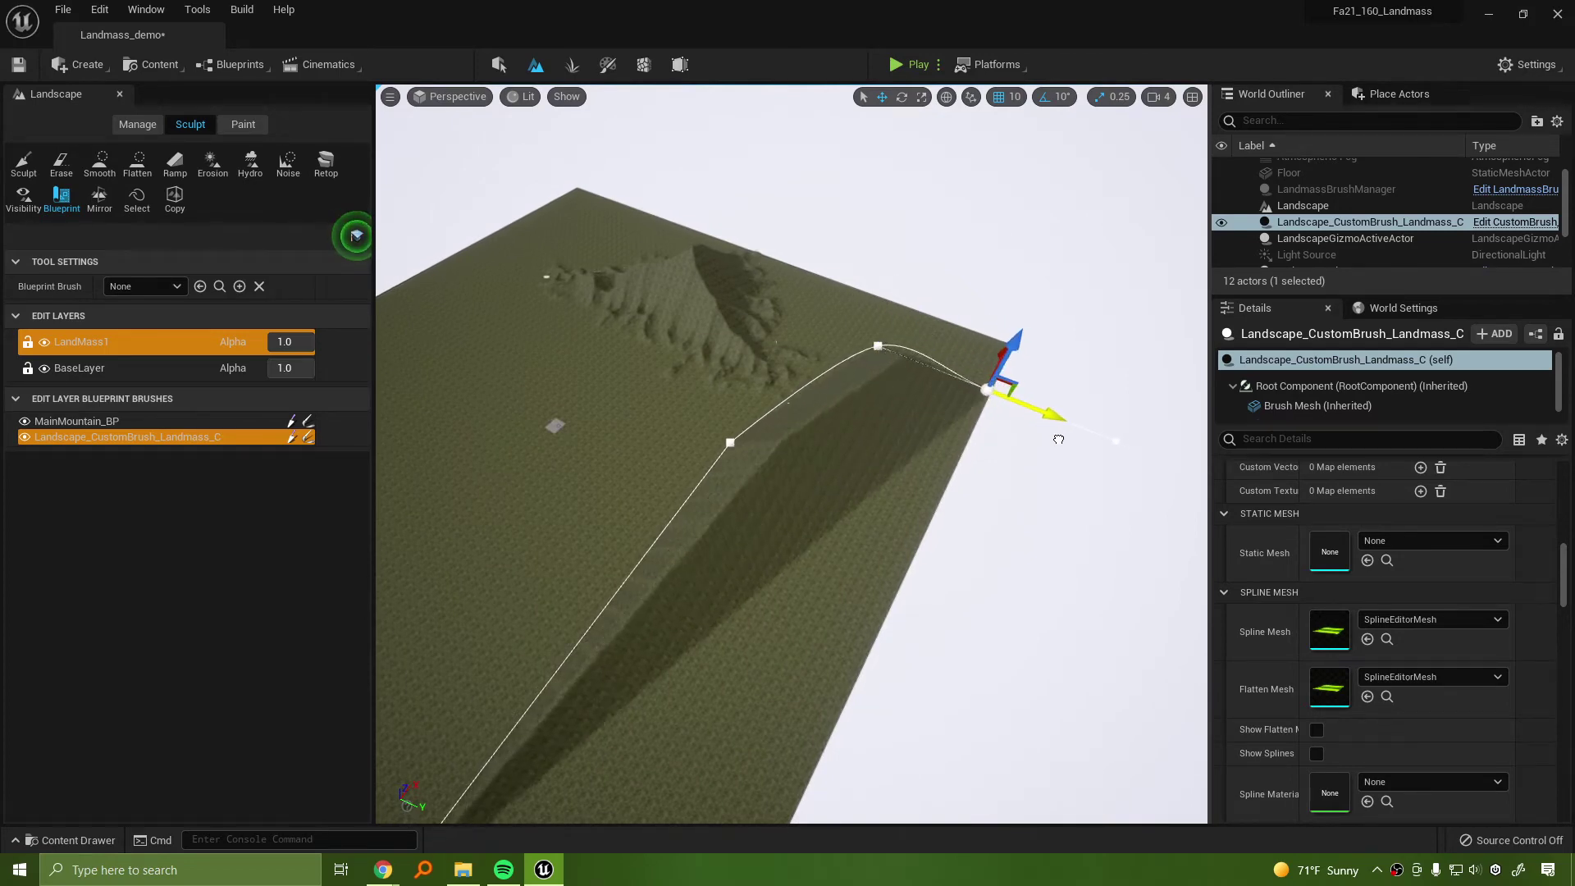
{"action": "right_click_drag", "start_coordinate": [1056, 441], "coordinate": [938, 520]}
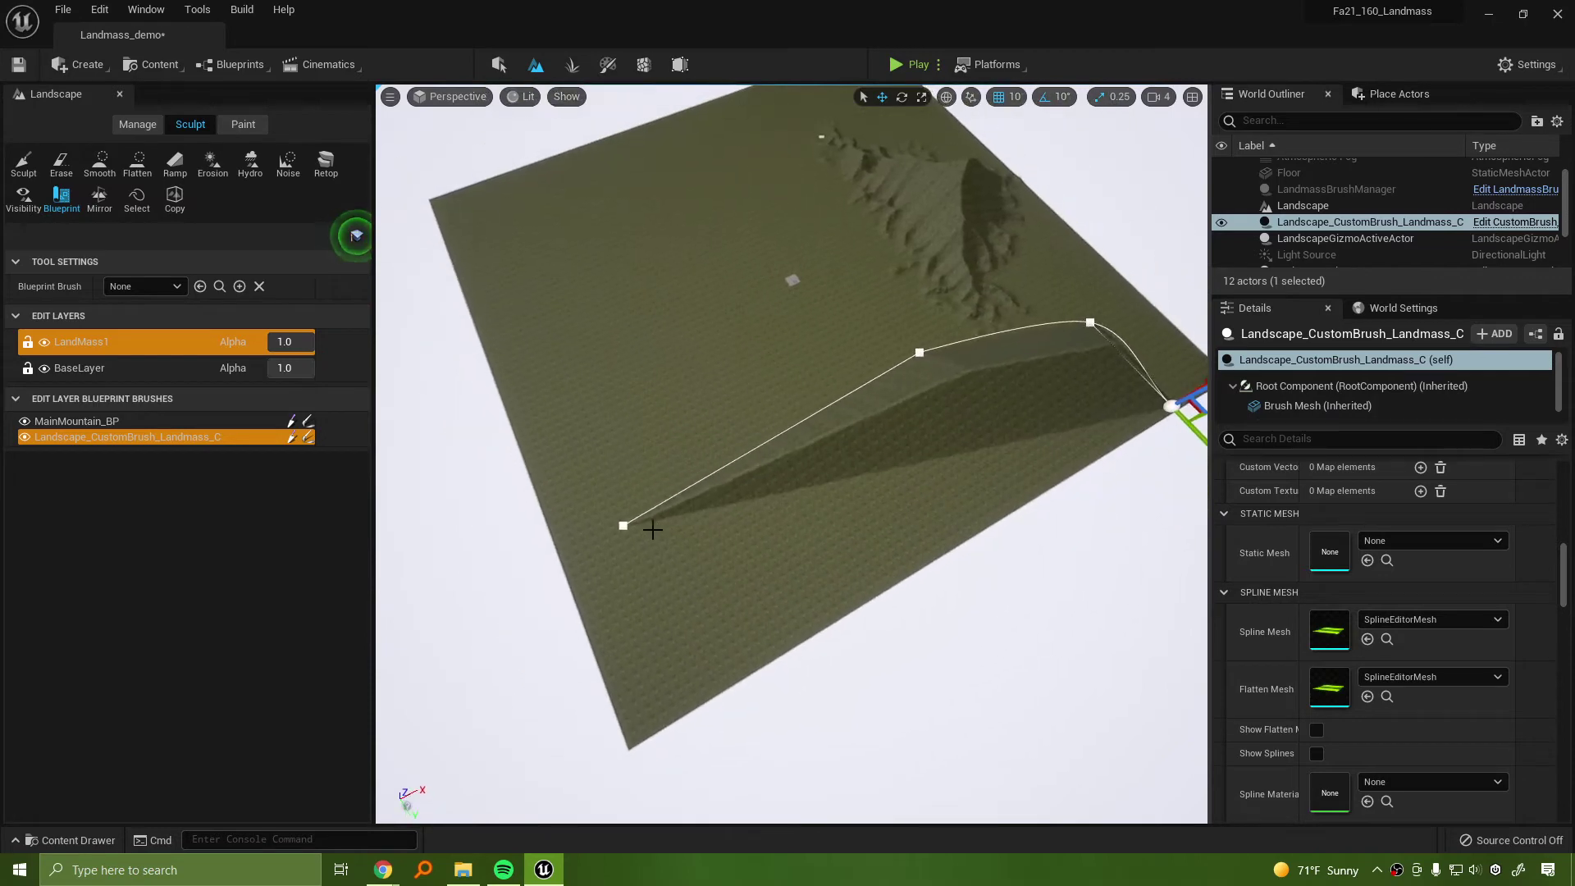
{"action": "left_click_drag", "start_coordinate": [646, 583], "coordinate": [722, 775], "text": "alt"}
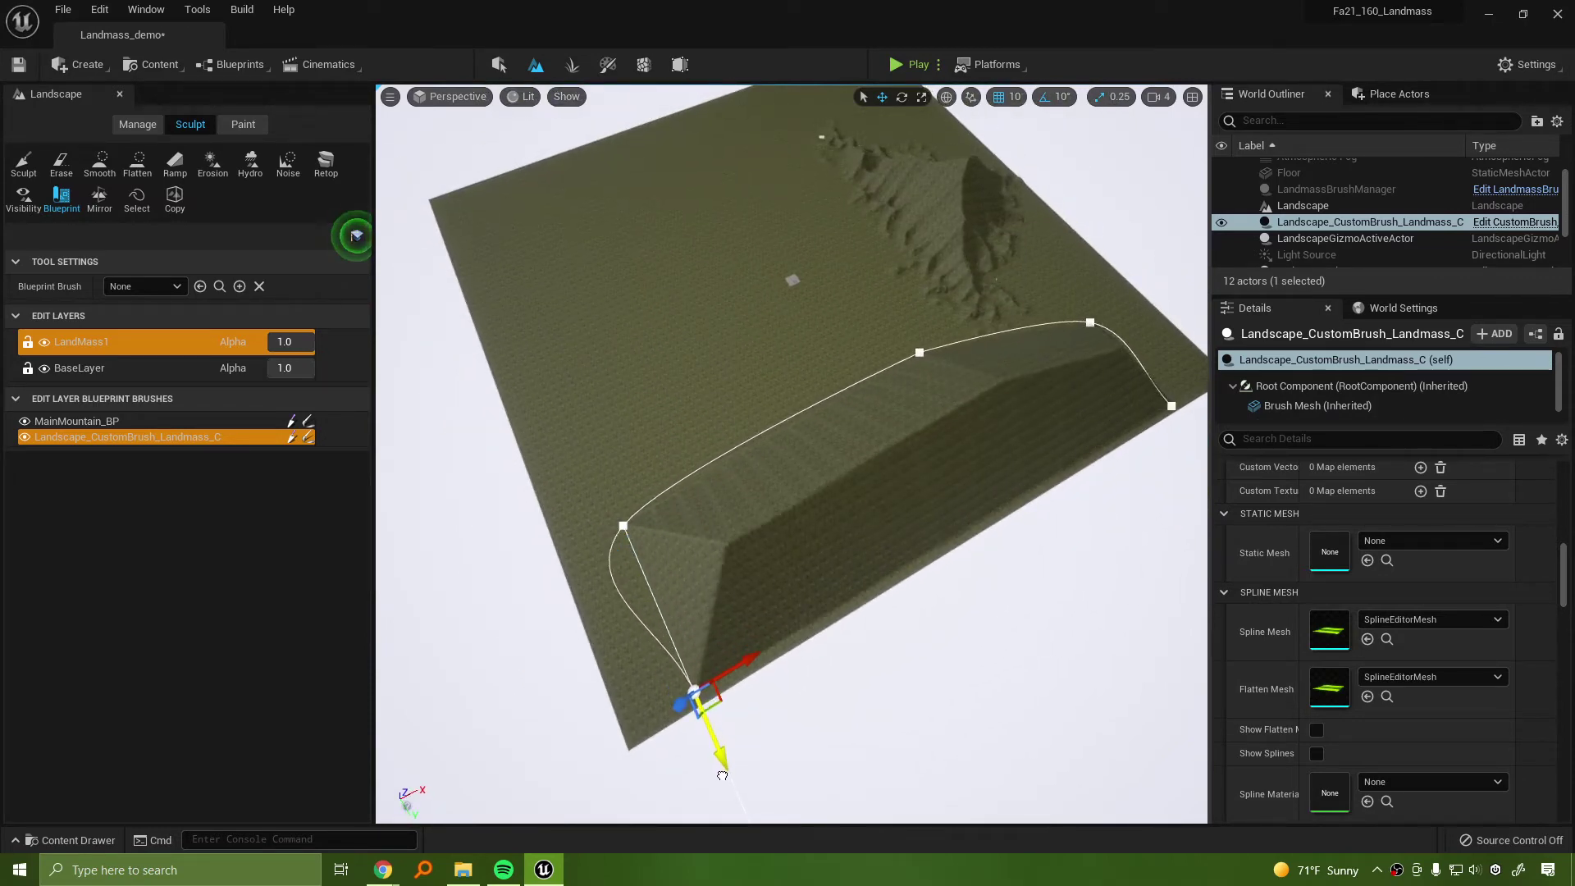
Rename the new Landscape_CustomBrush_Landmass_C actor as MTRangeRight
{"action": "left_click", "coordinate": [1345, 220]}
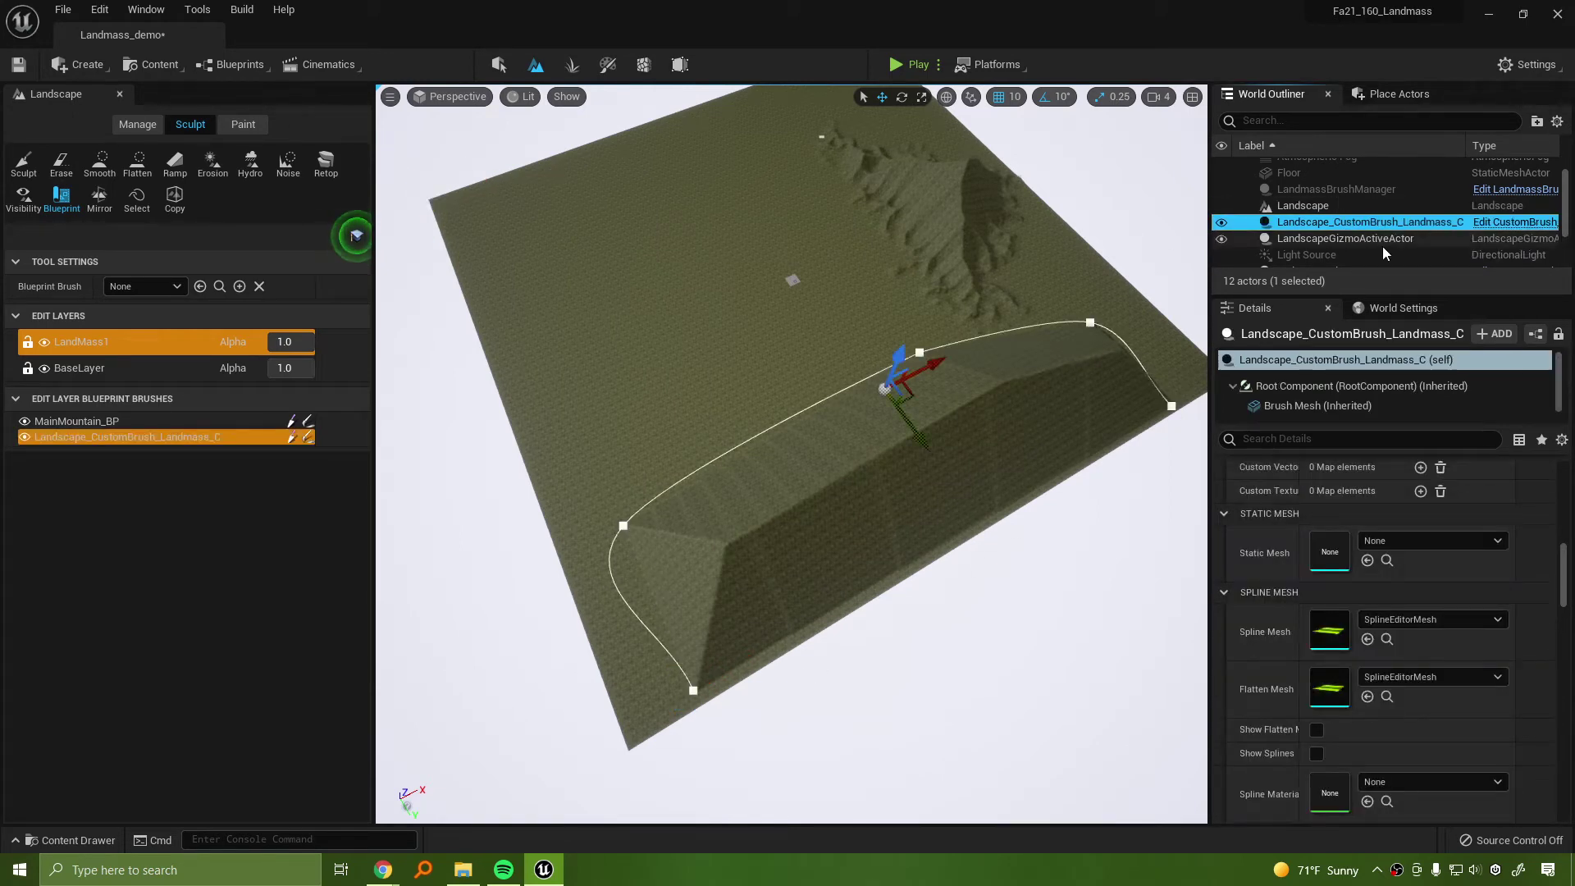
{"action": "key", "text": "F2"}
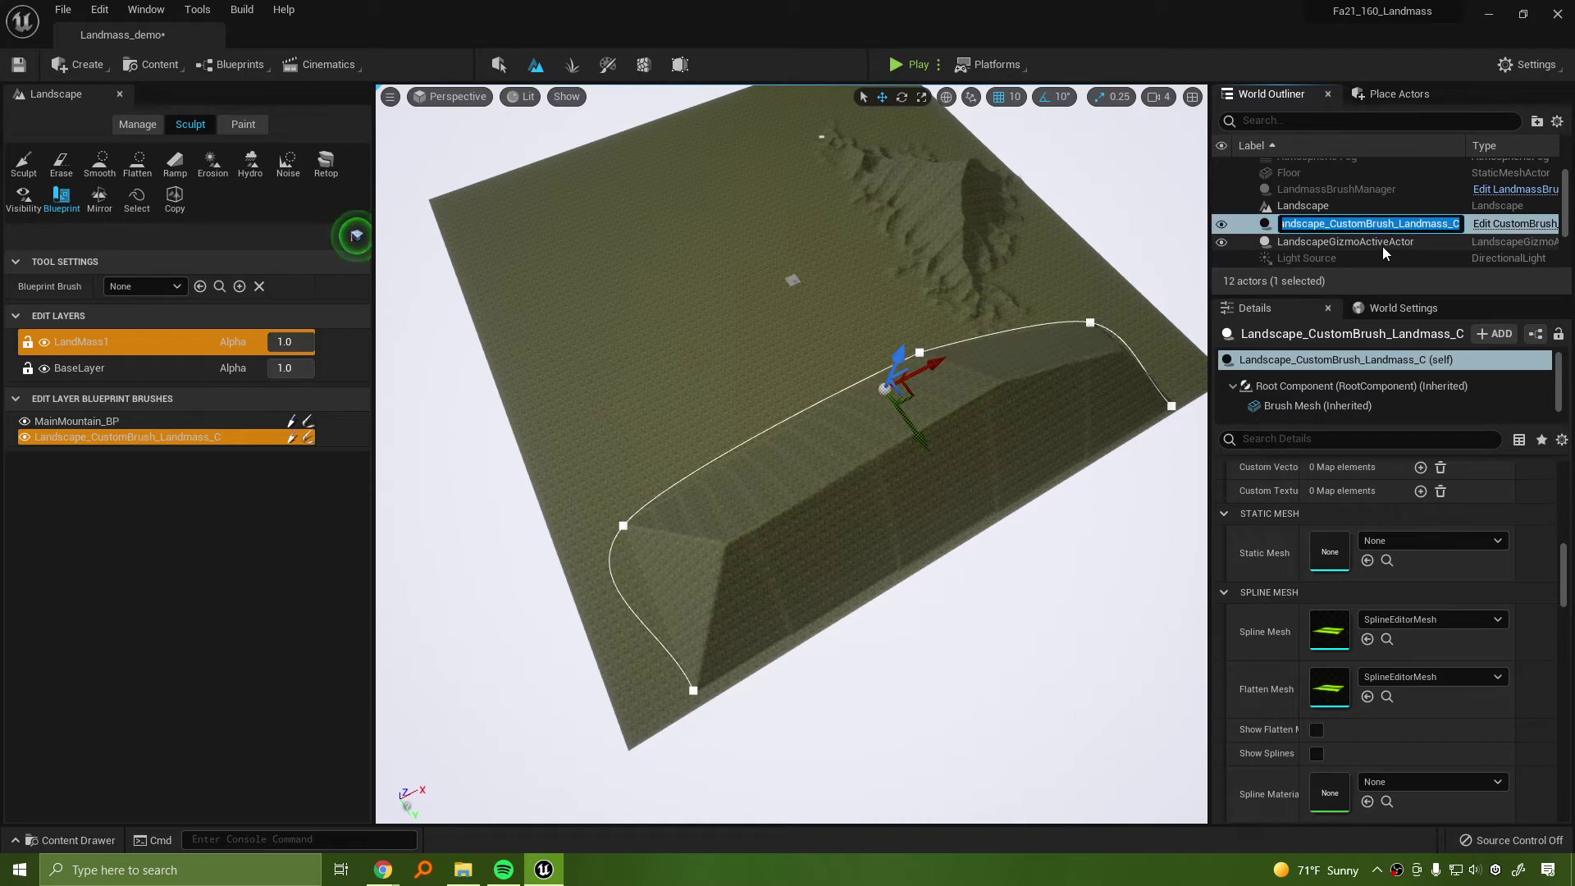
{"action": "type", "text": "range"}
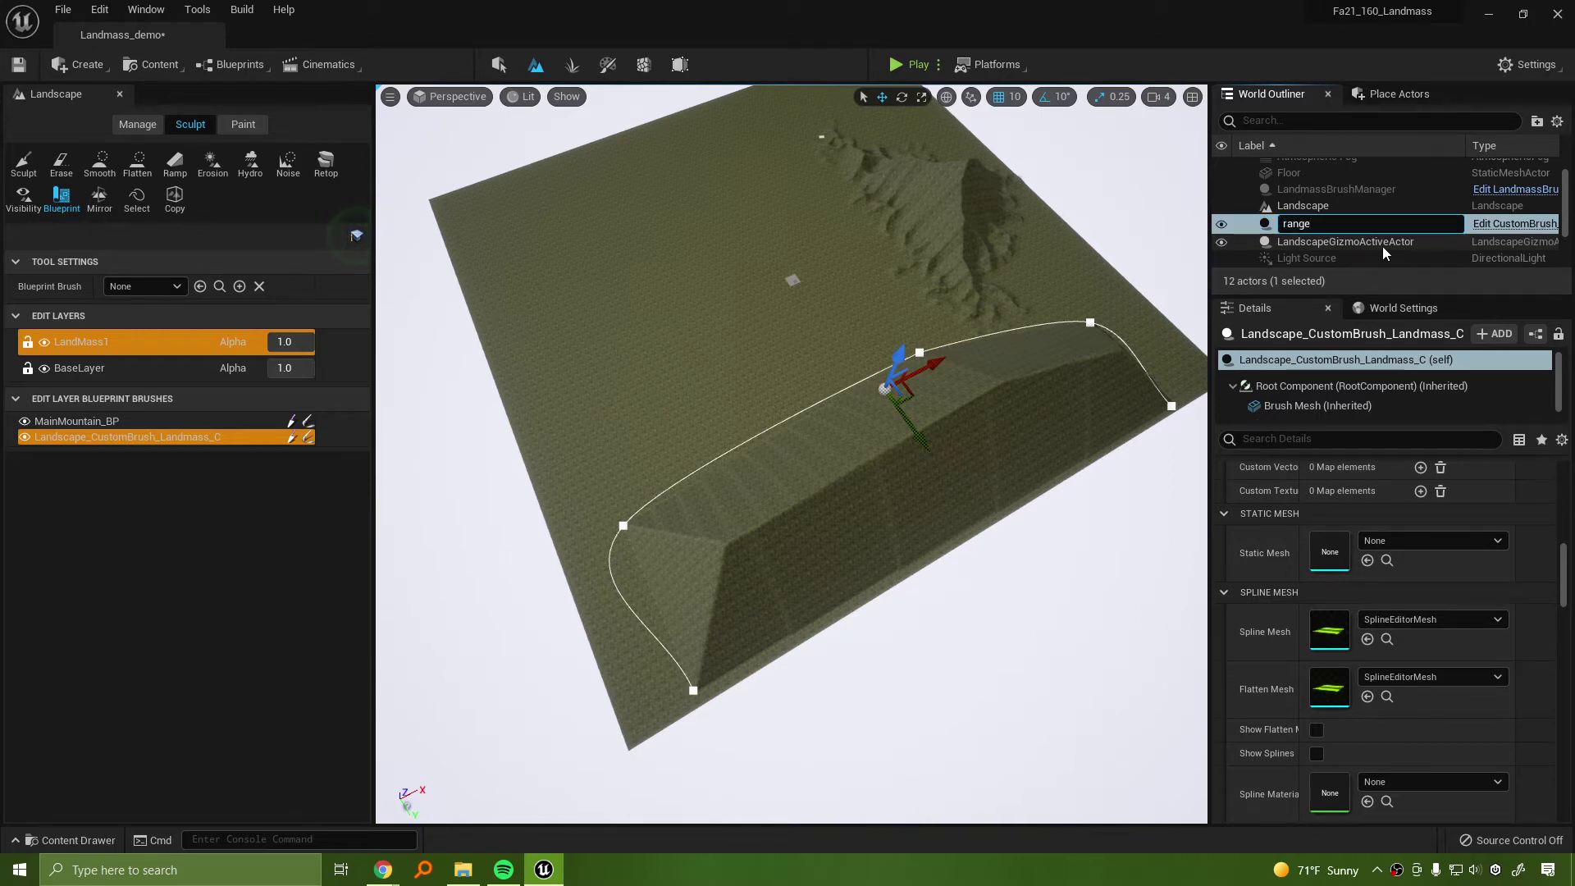
{"action": "key", "text": "ctrl+a"}
{"action": "type", "text": "MTRange"}
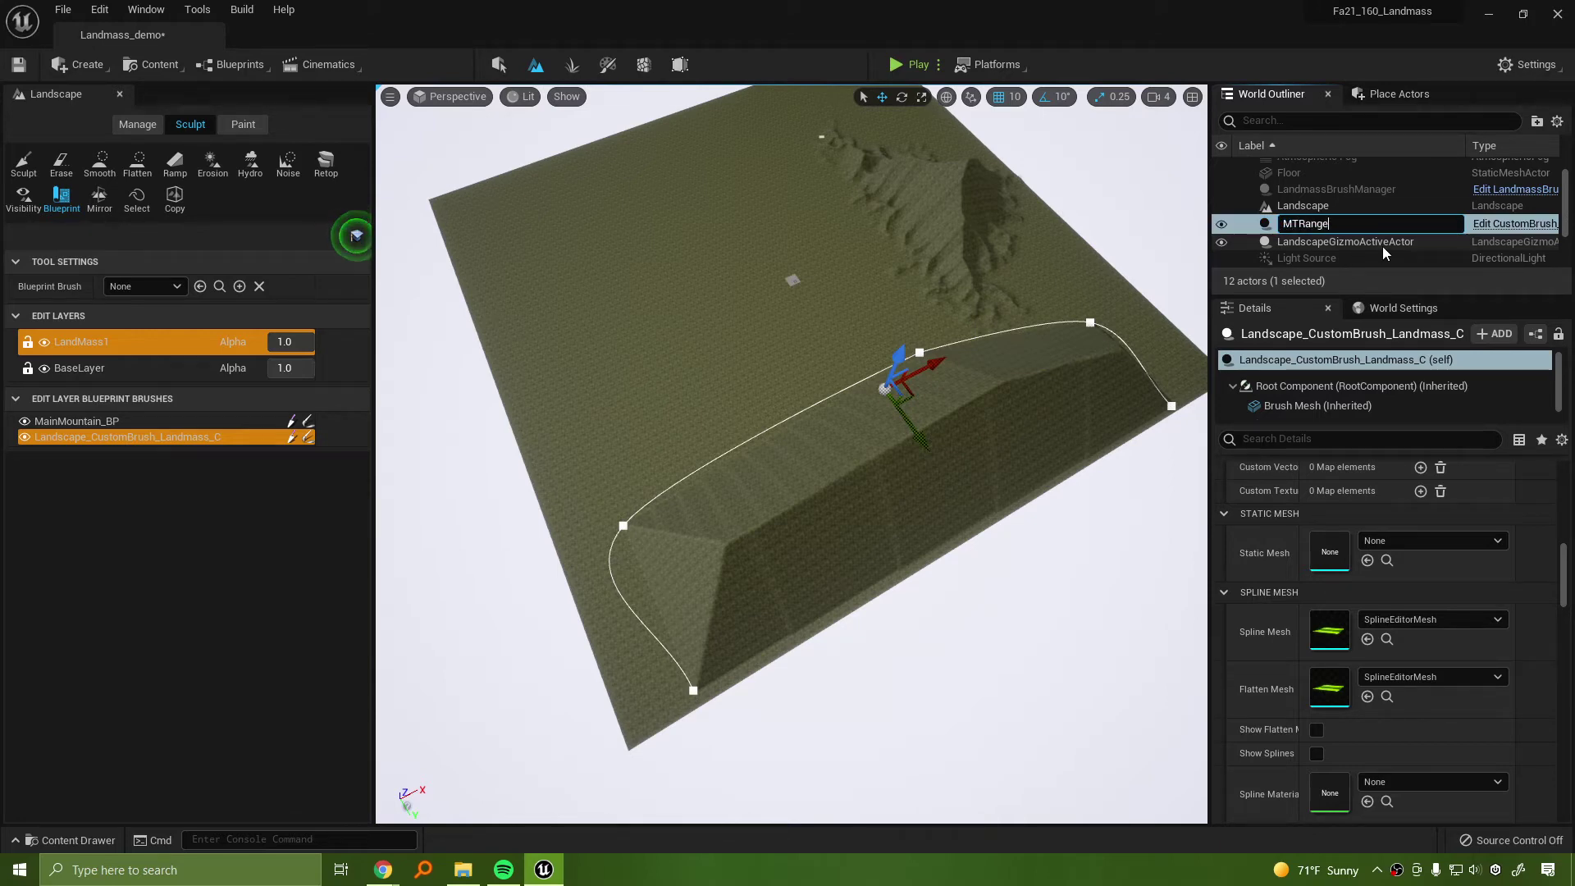
{"action": "type", "text": "Right"}
{"action": "key", "text": "Return"}
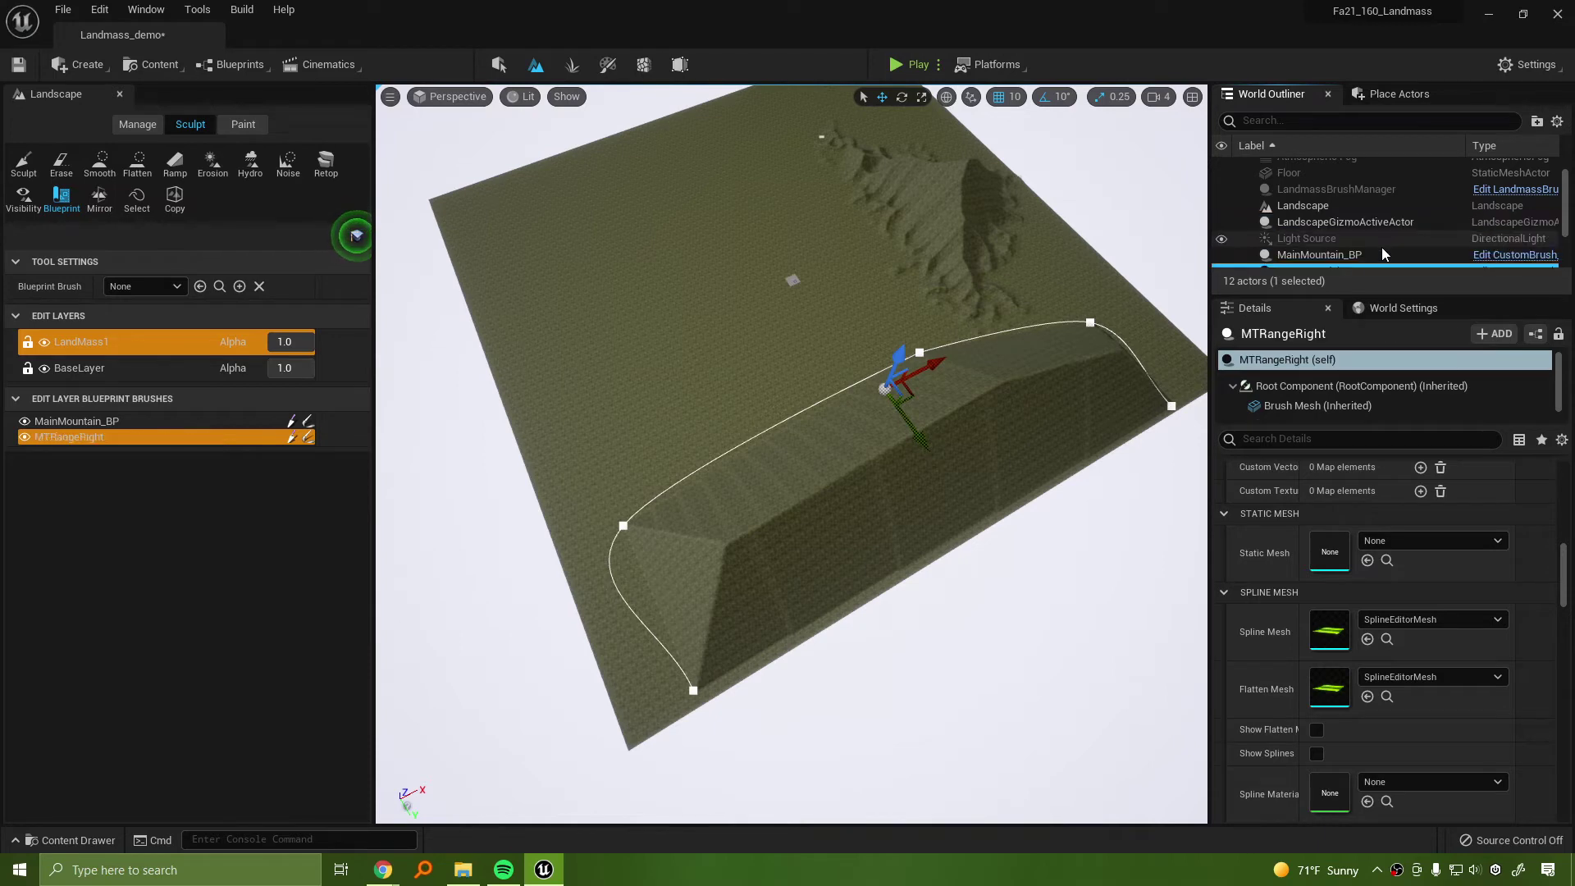
Try moving the MTRangeRight brush, undo it, and rotate the brush so its near end swings out past the landscape edge
{"action": "mouse_move", "coordinate": [926, 368]}
{"action": "left_mouse_down"}
{"action": "mouse_move", "coordinate": [972, 333]}
{"action": "mouse_move", "coordinate": [972, 348]}
{"action": "mouse_move", "coordinate": [950, 332]}
{"action": "mouse_move", "coordinate": [969, 308]}
{"action": "left_mouse_up"}
{"action": "key", "text": "ctrl+z"}
{"action": "mouse_move", "coordinate": [1034, 478]}
{"action": "right_mouse_down"}
{"action": "mouse_move", "coordinate": [1149, 472]}
{"action": "mouse_move", "coordinate": [1181, 435]}
{"action": "right_mouse_up"}
{"action": "right_click_drag", "start_coordinate": [624, 449], "coordinate": [779, 449]}
{"action": "key", "text": "e"}
{"action": "left_click_drag", "start_coordinate": [778, 449], "coordinate": [820, 455]}
{"action": "left_click", "coordinate": [805, 571]}
{"action": "right_click_drag", "start_coordinate": [653, 582], "coordinate": [787, 624]}
{"action": "right_click_drag", "start_coordinate": [356, 236], "coordinate": [355, 236]}
In MTRangeRight's curl noise effects, set Curl 1 Strength to 0.736 and Curl 2 Strength to 0.79136
{"action": "left_click", "coordinate": [1310, 222]}
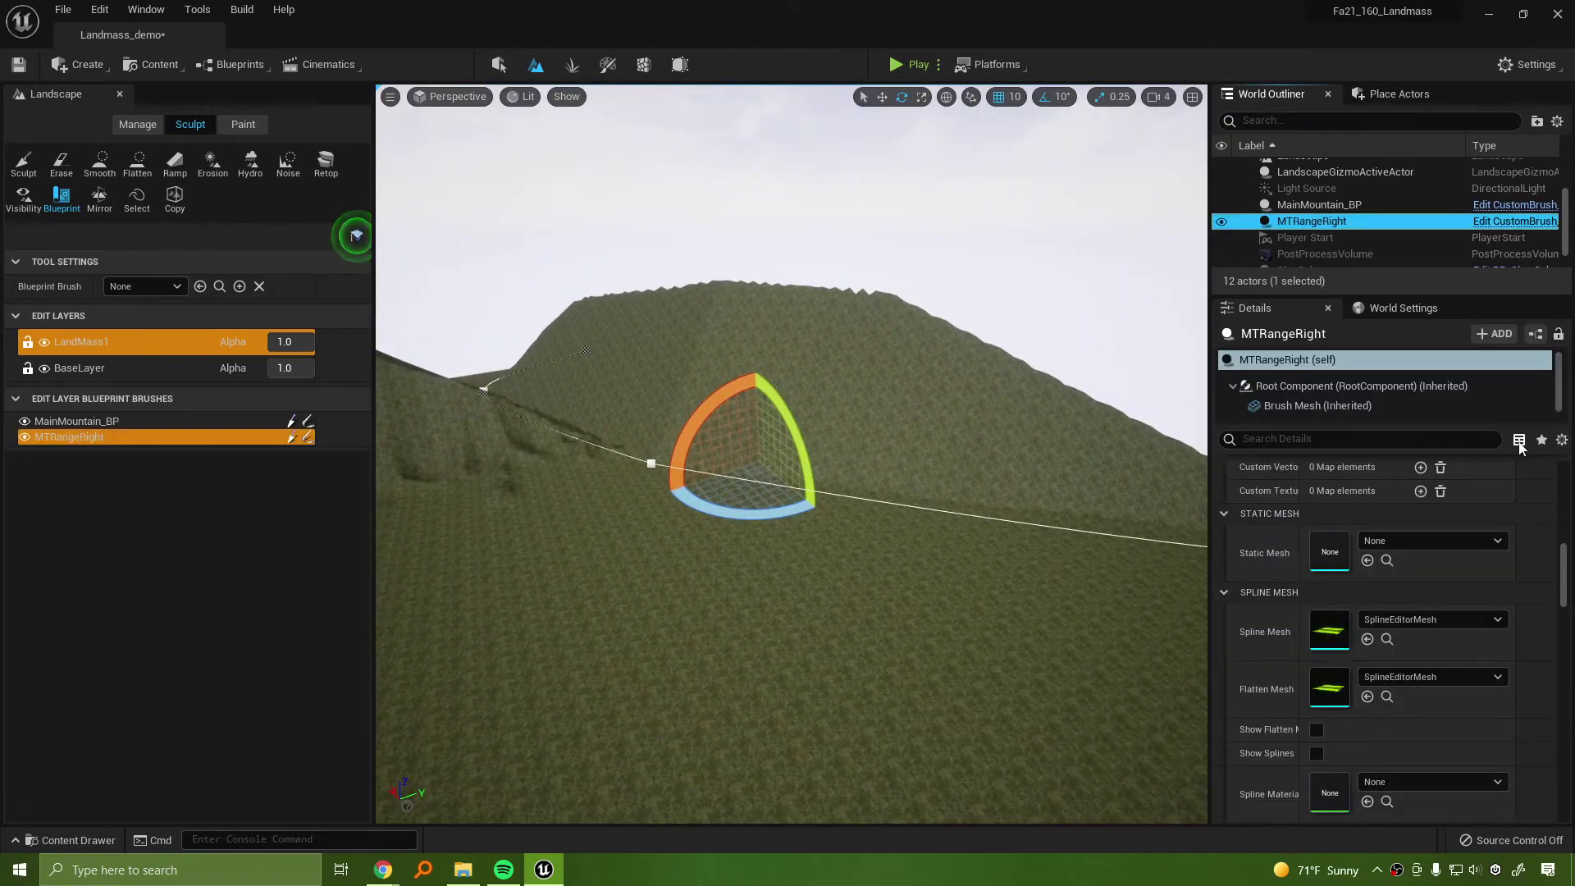
{"action": "mouse_move", "coordinate": [1563, 568]}
{"action": "left_mouse_down"}
{"action": "mouse_move", "coordinate": [1565, 518]}
{"action": "mouse_move", "coordinate": [1565, 644]}
{"action": "left_mouse_up"}
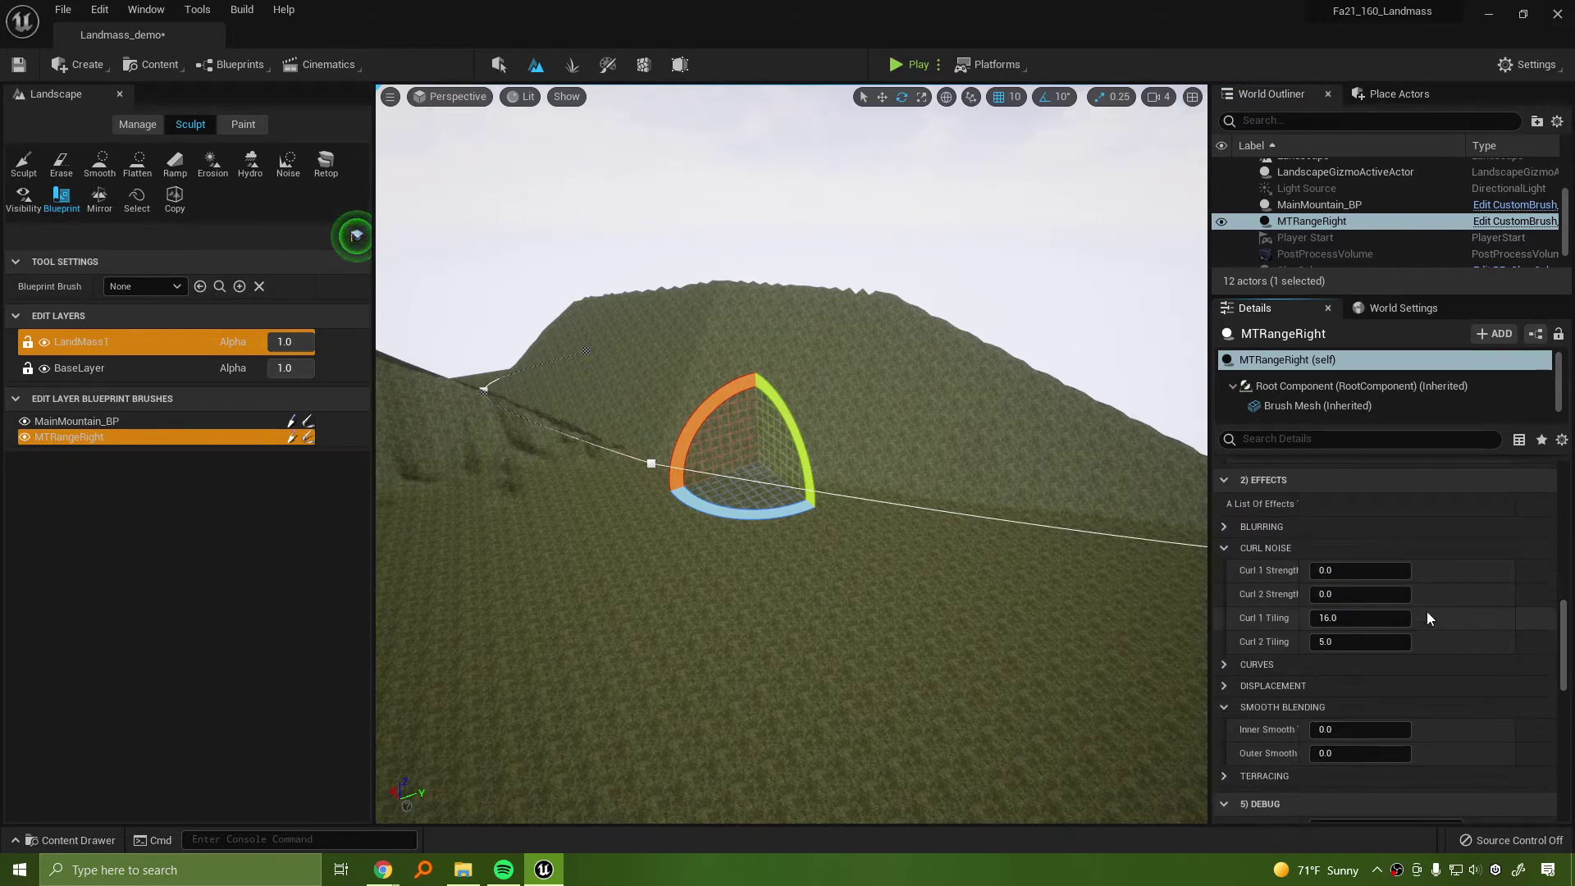
{"action": "left_click_drag", "start_coordinate": [1336, 570], "coordinate": [1374, 594]}
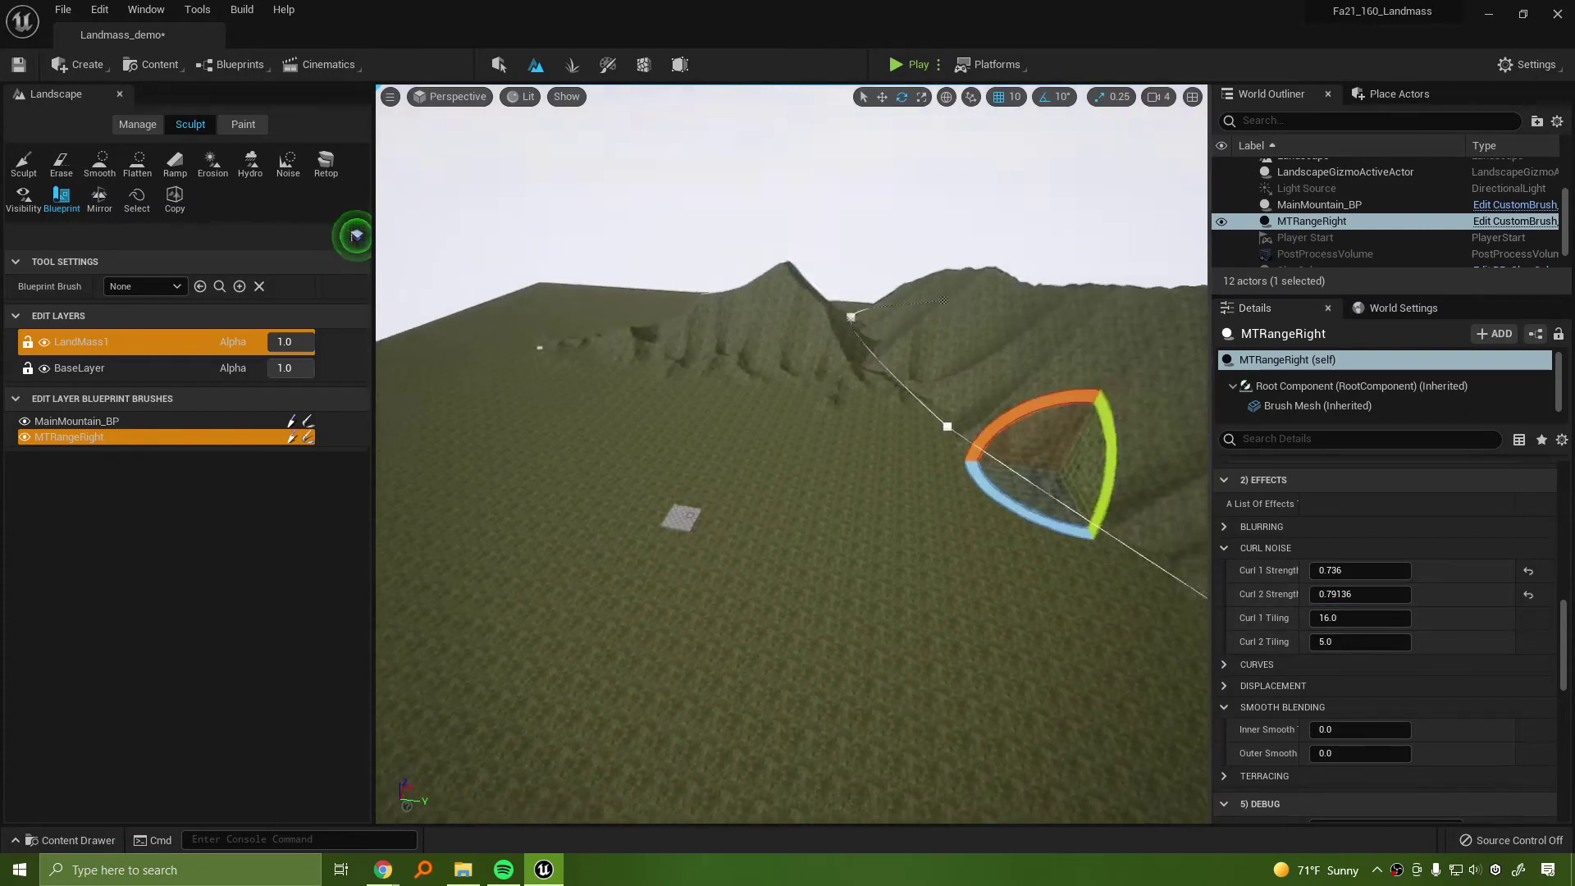
Set MTRangeRight's Curl 1 Tiling to 32, also trying 64 and undoing that change
{"action": "left_click", "coordinate": [1357, 618]}
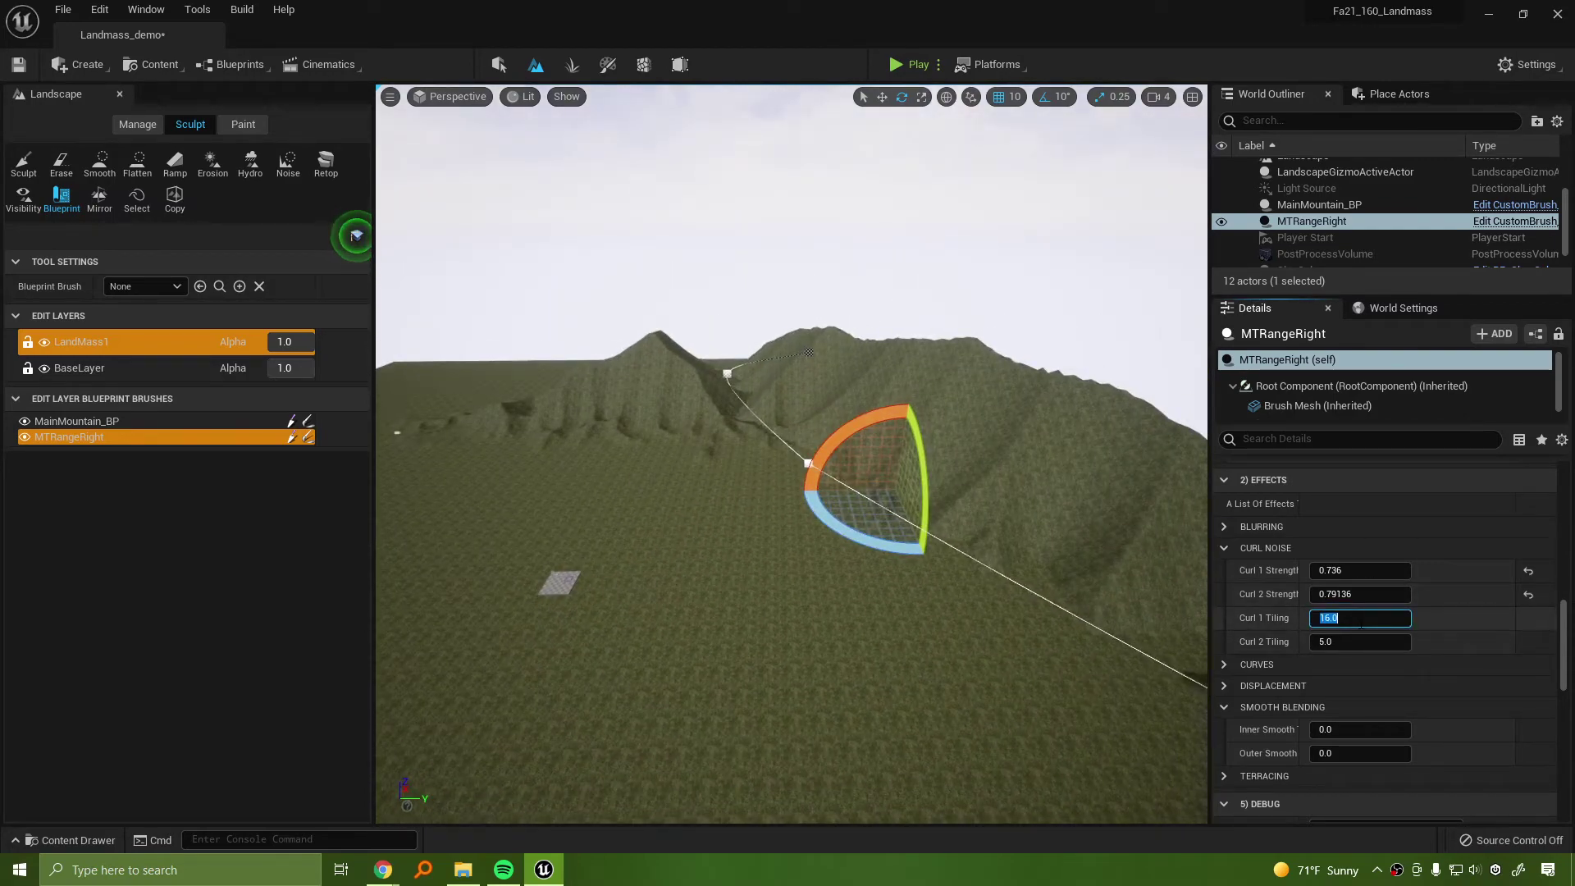
{"action": "type", "text": "32"}
{"action": "key", "text": "Return"}
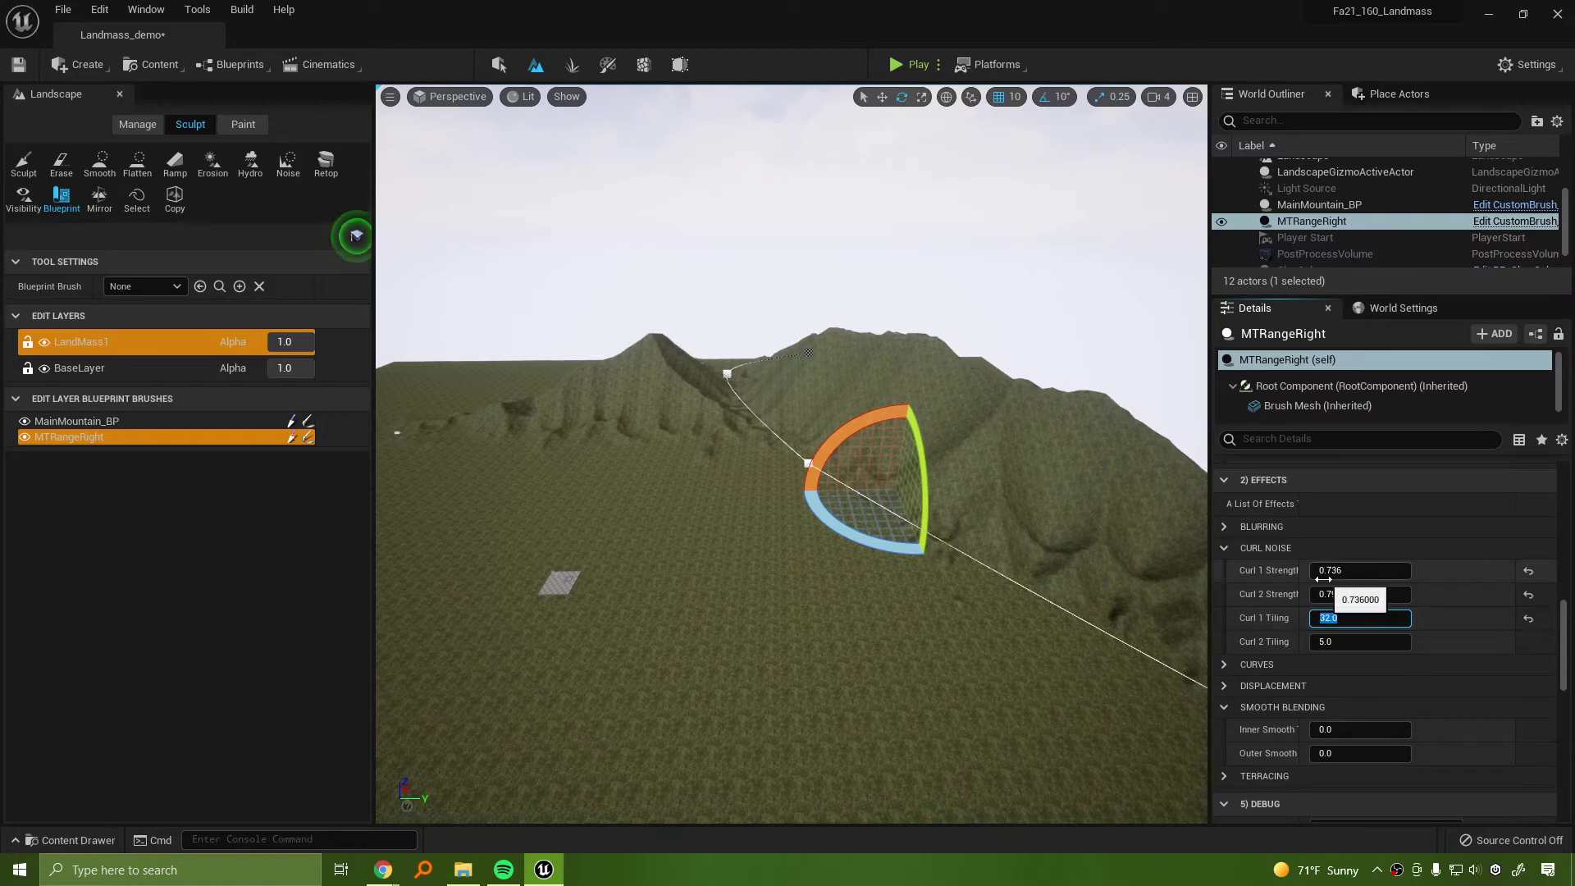
{"action": "key", "text": "Return"}
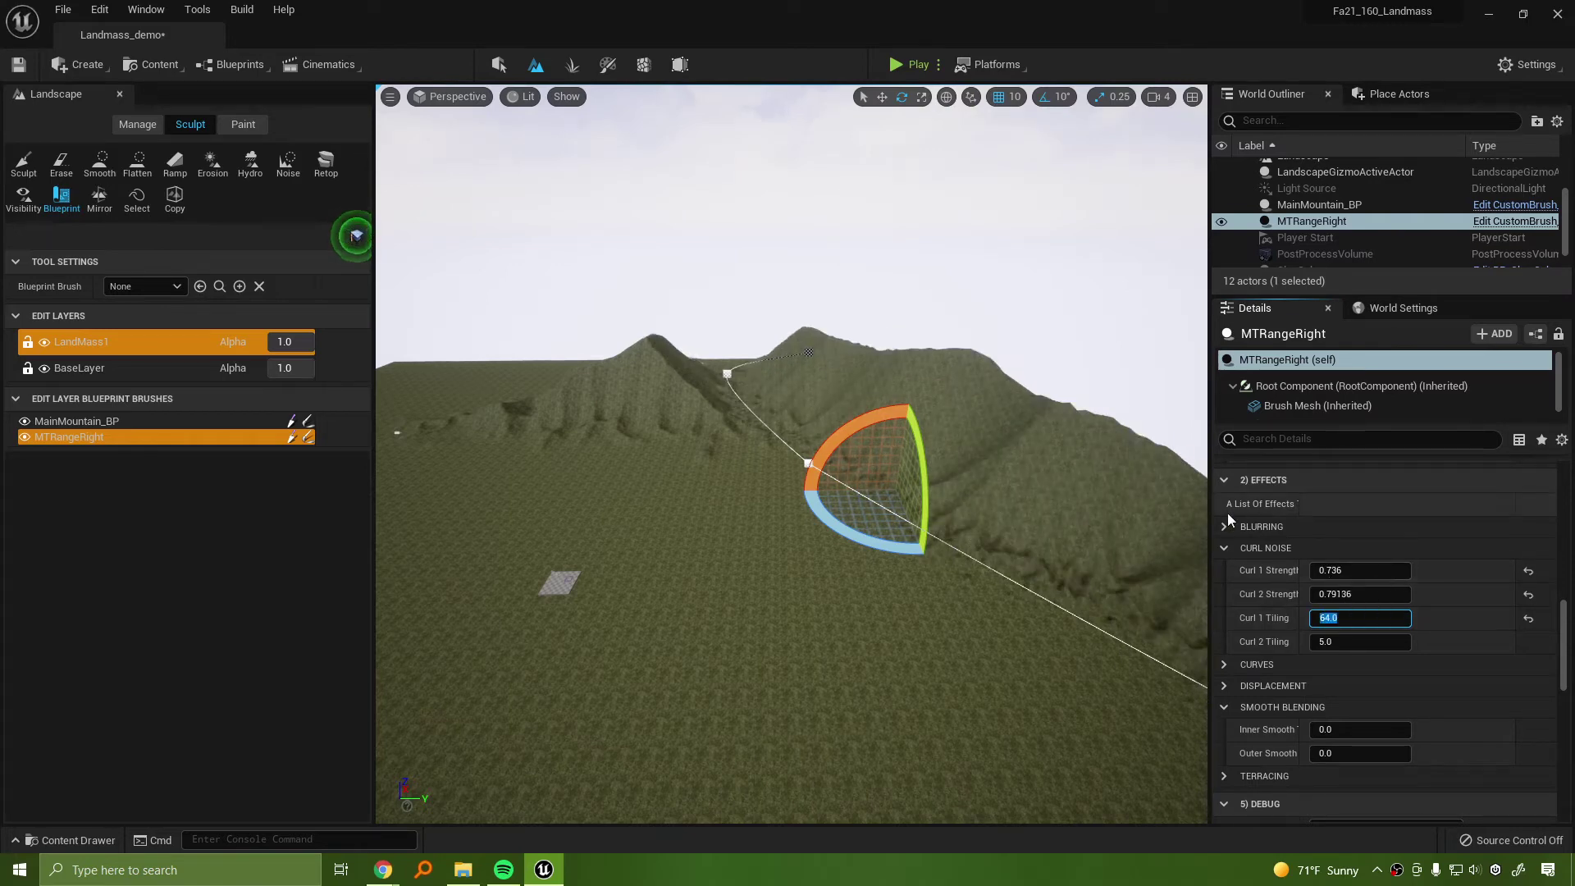
{"action": "key", "text": "ctrl+z"}
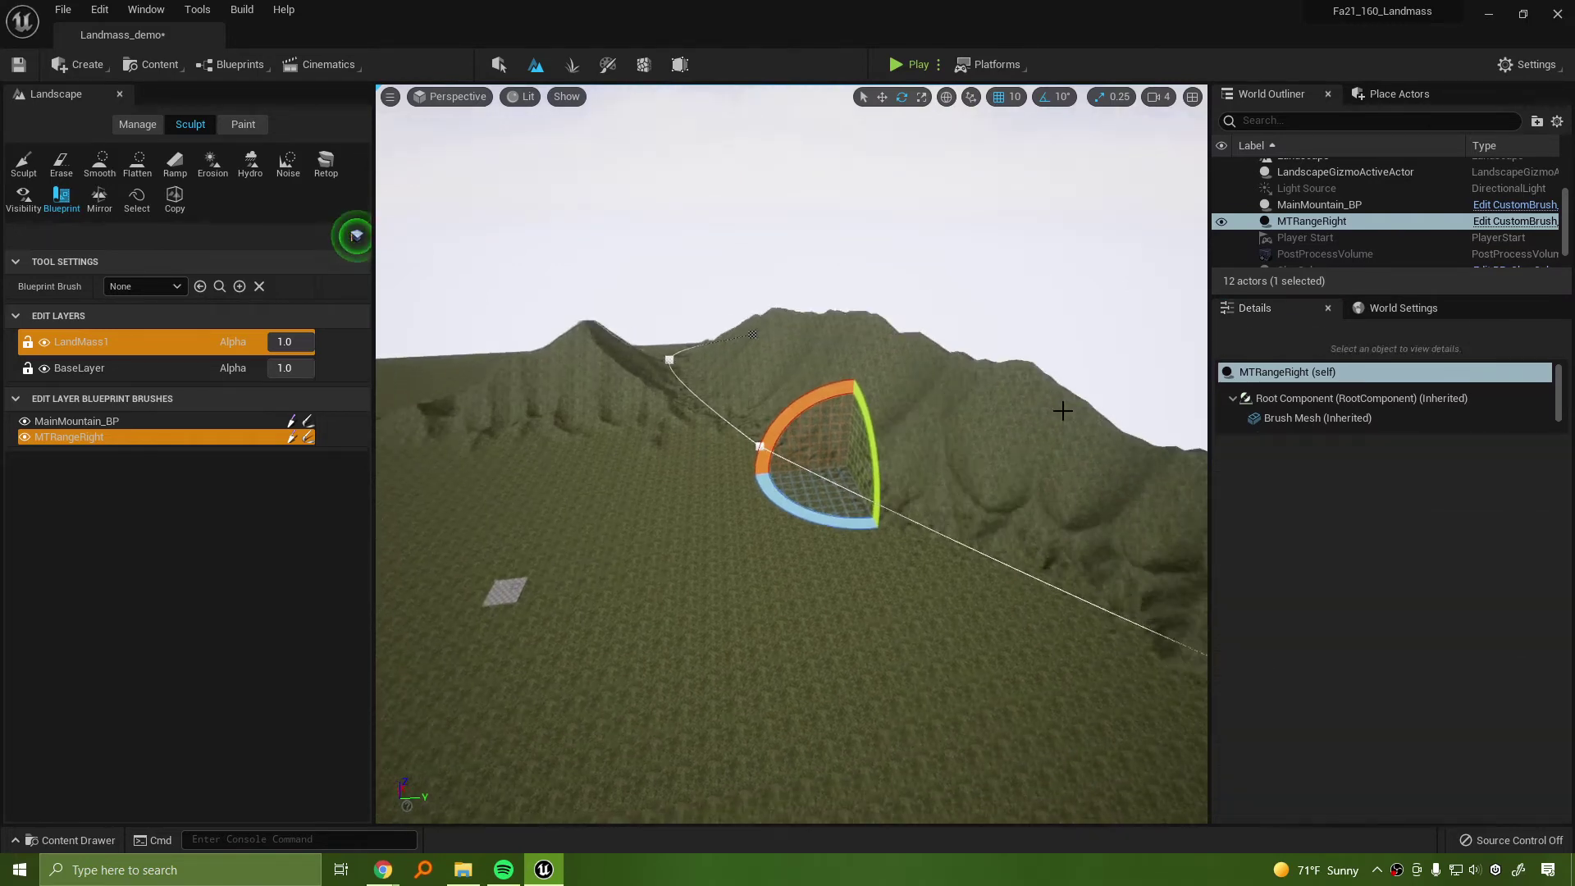
{"action": "left_click", "coordinate": [961, 539]}
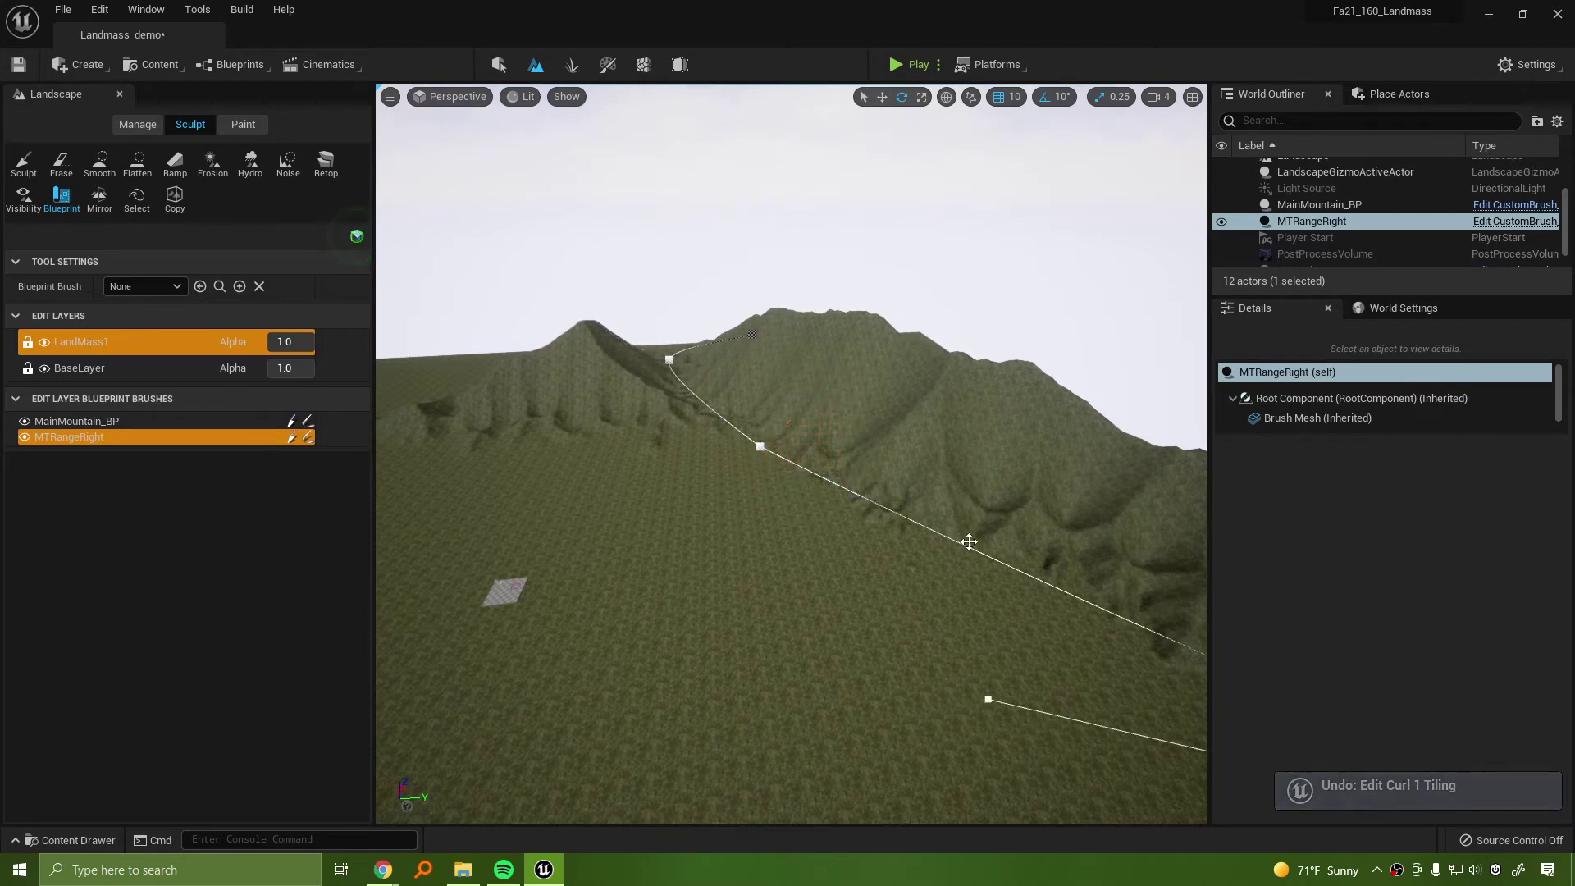
{"action": "left_click", "coordinate": [1332, 225]}
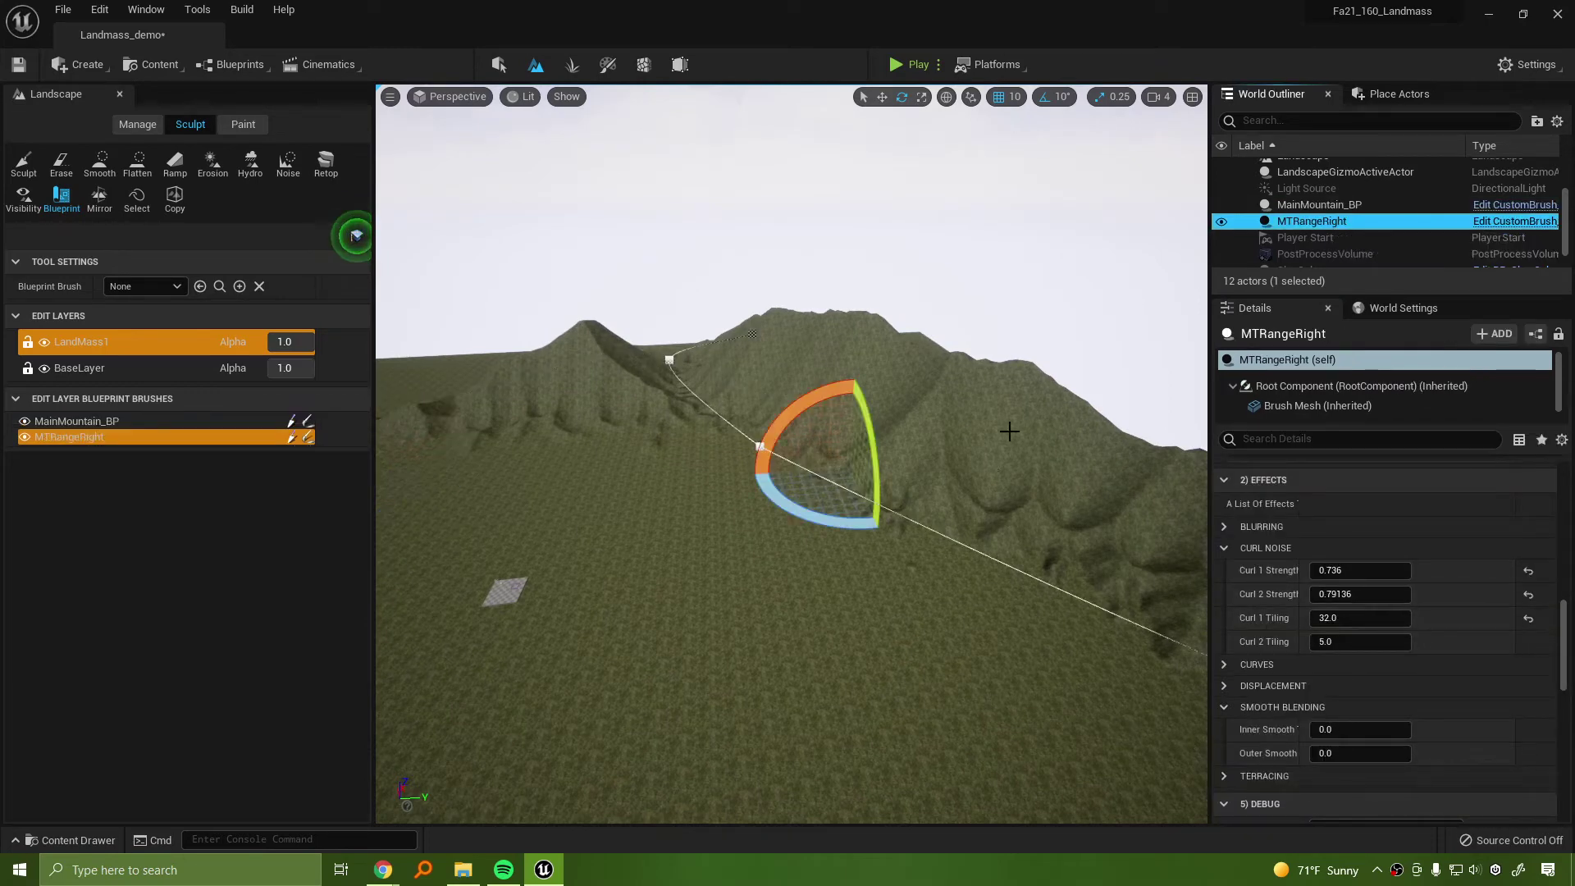
Set MTRangeRight's Curl 2 Tiling to 5.619307 and inspect the valley between the mountains up close
{"action": "right_click_drag", "start_coordinate": [1009, 431], "coordinate": [1100, 456]}
{"action": "left_click_drag", "start_coordinate": [1325, 641], "coordinate": [1373, 641]}
{"action": "right_click_drag", "start_coordinate": [791, 453], "coordinate": [754, 354]}
{"action": "key", "text": "w"}
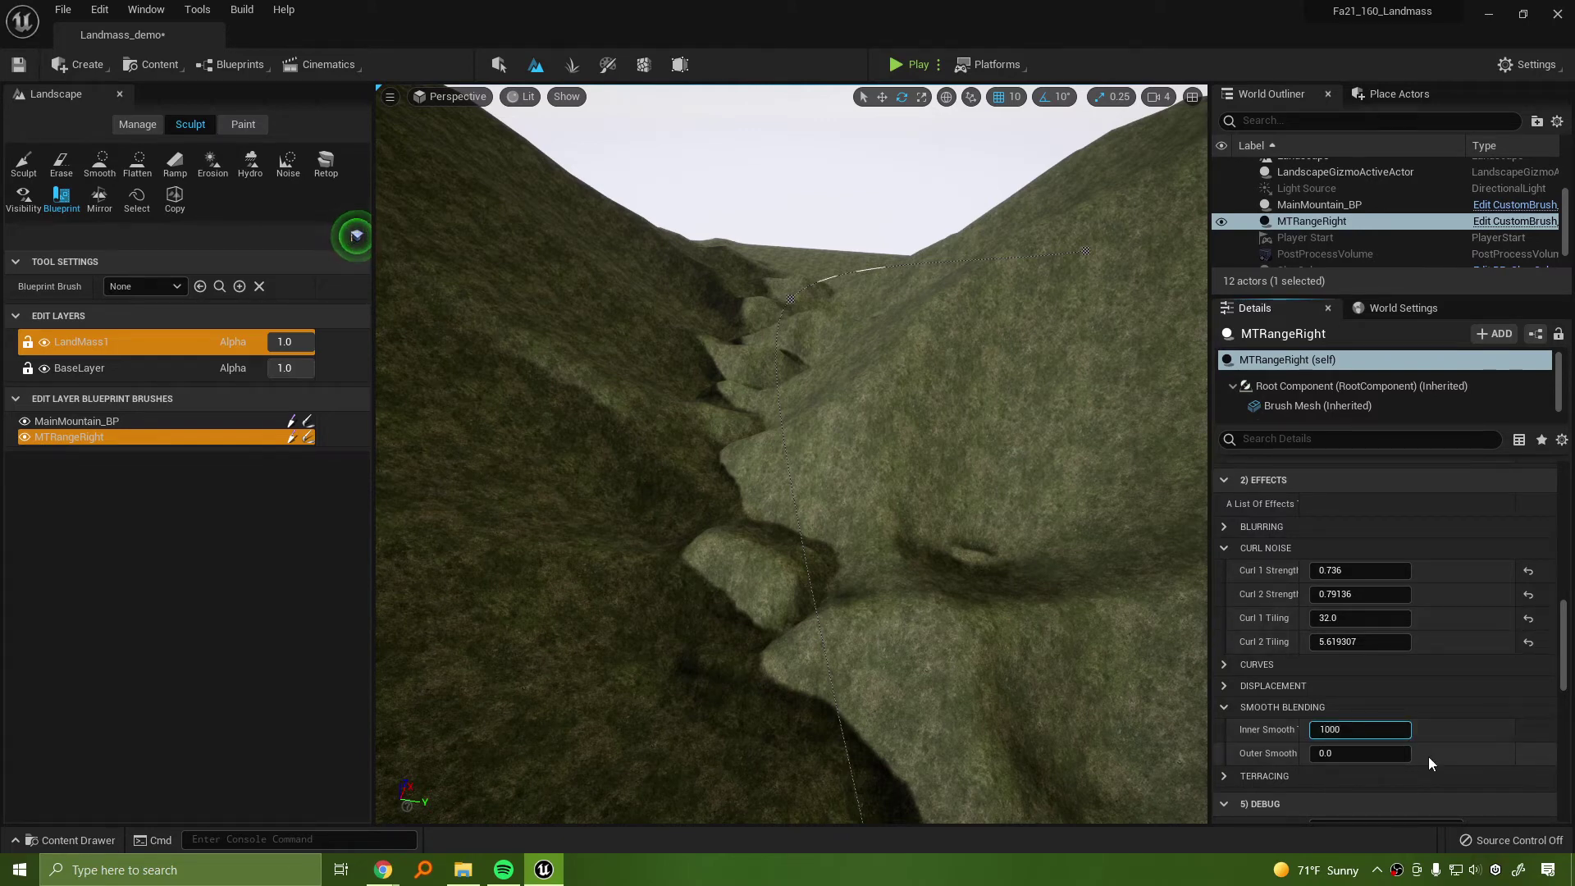
In MTRangeRight's smooth blending settings, set the inner smooth value to 1000 and the outer one to 1308.6521
{"action": "key", "text": "Return"}
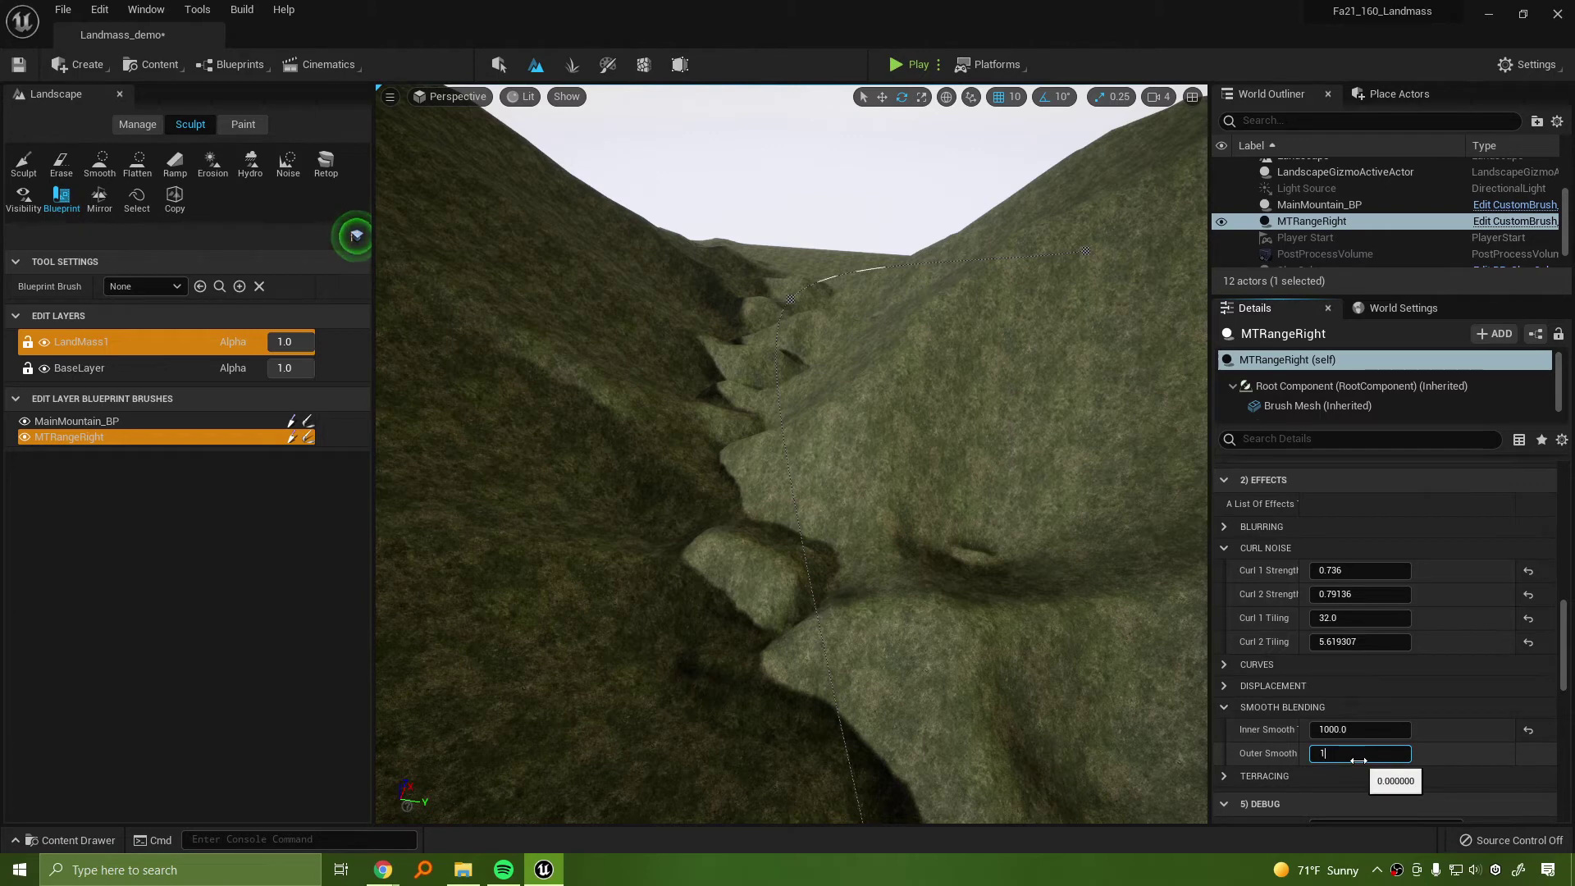
{"action": "left_click", "coordinate": [1359, 753]}
{"action": "type", "text": "1000"}
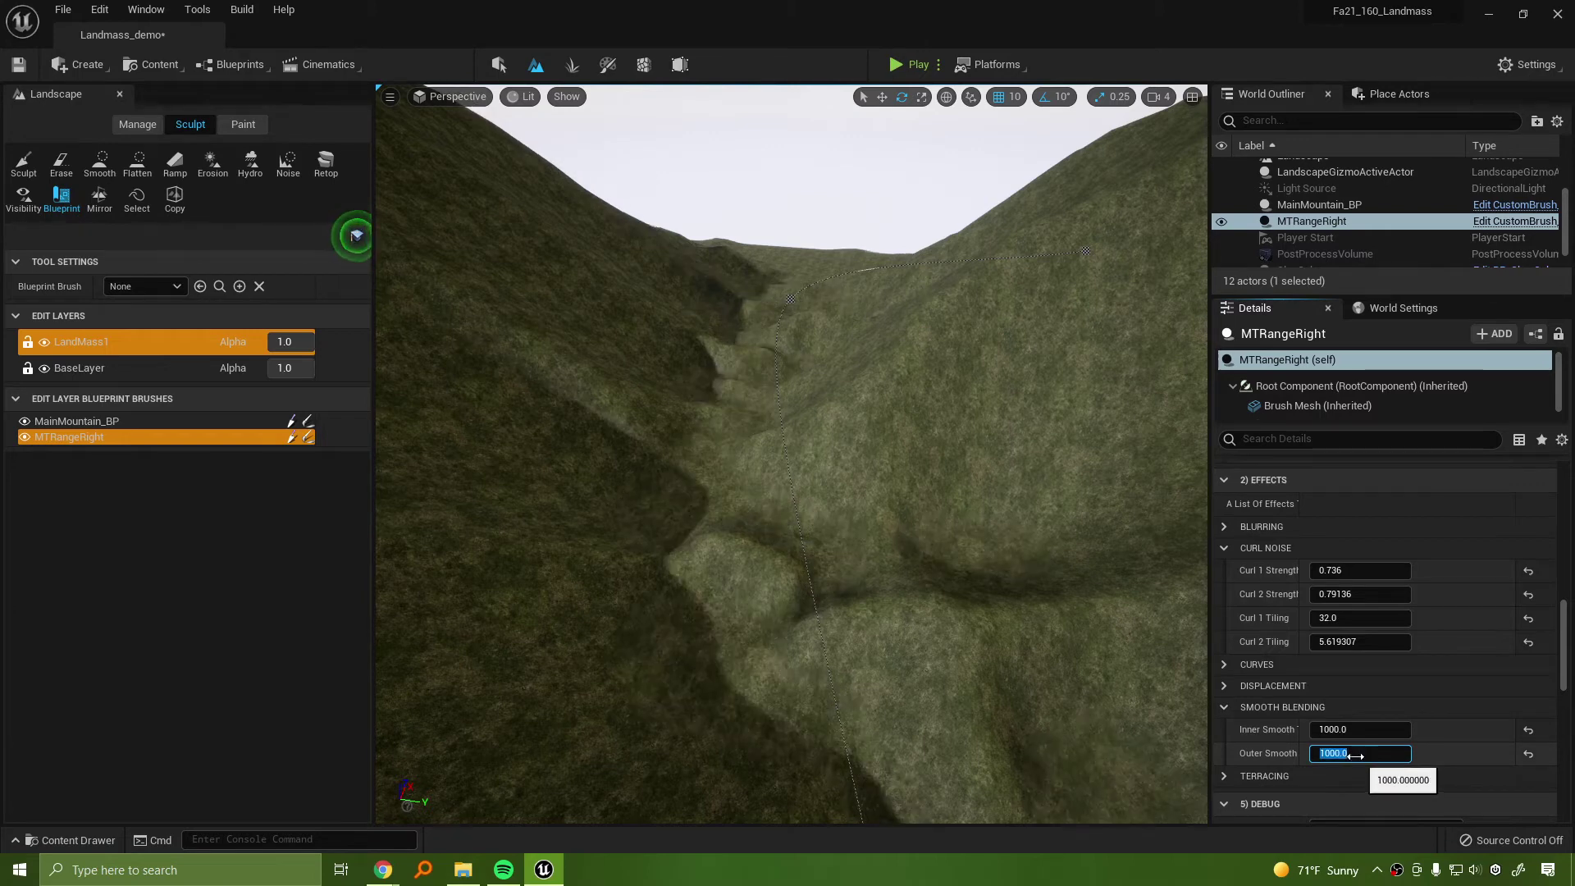
{"action": "key", "text": "Return"}
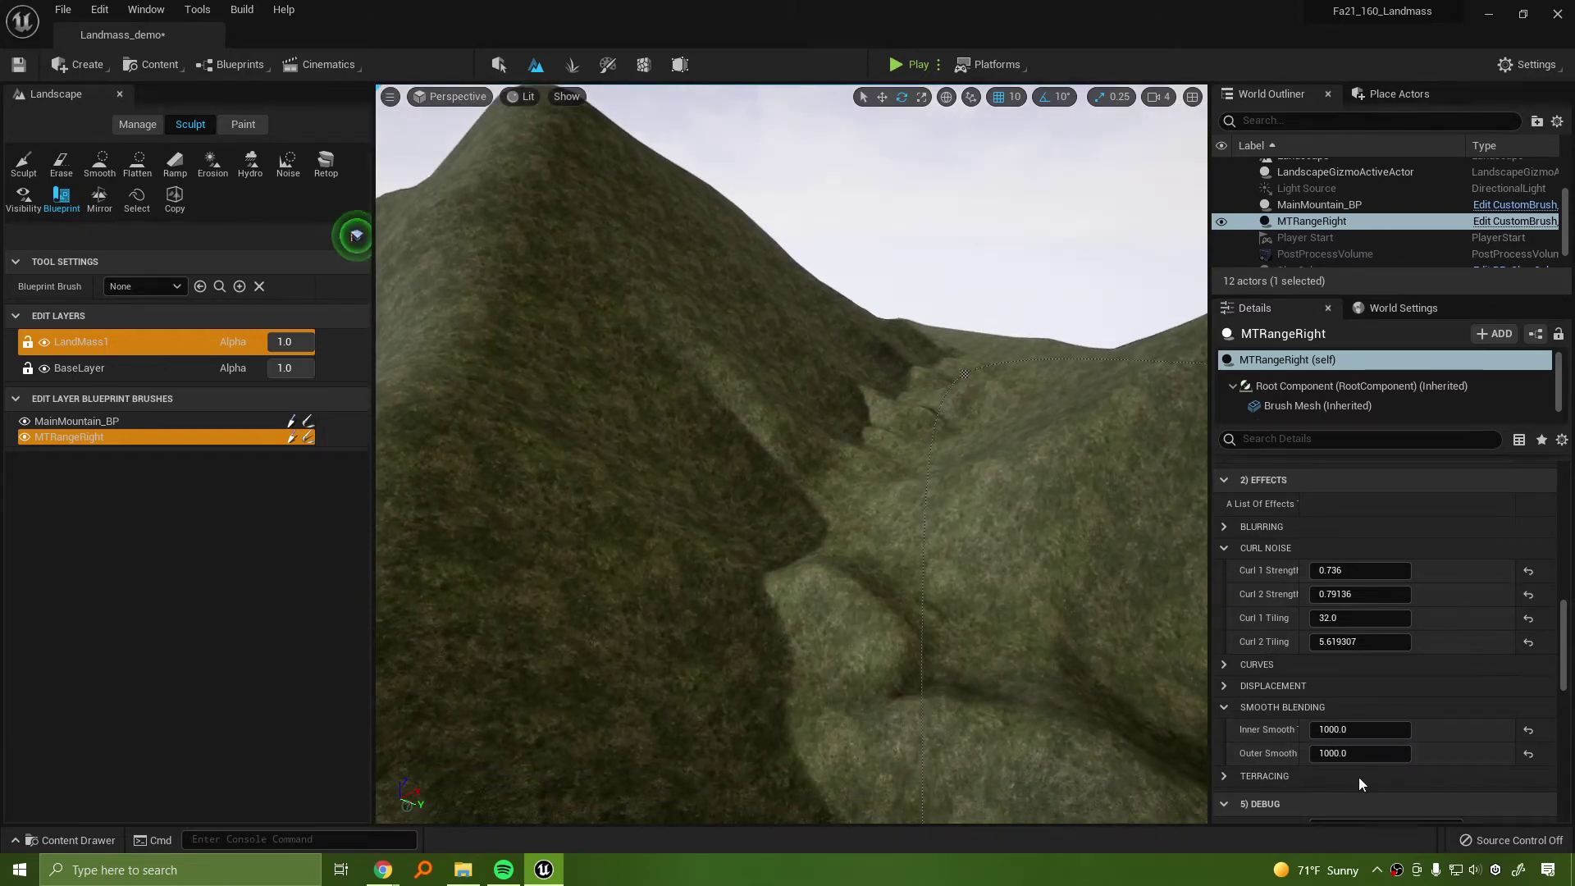
{"action": "right_click_drag", "start_coordinate": [1098, 589], "coordinate": [1065, 582]}
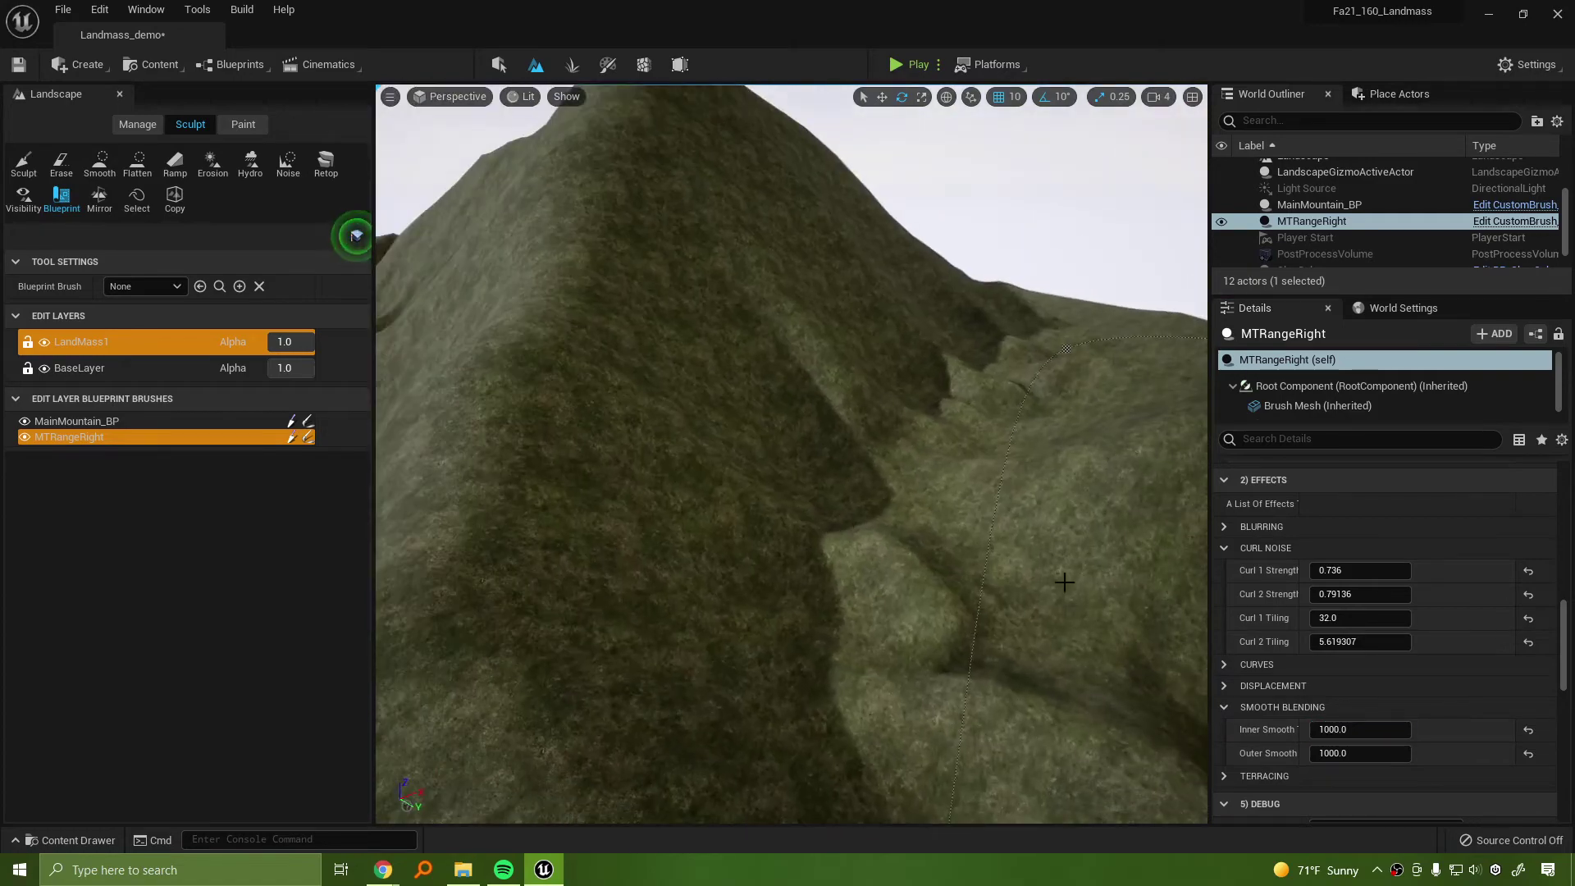
{"action": "left_click_drag", "start_coordinate": [1358, 753], "coordinate": [1381, 753]}
{"action": "right_click_drag", "start_coordinate": [791, 454], "coordinate": [770, 327]}
Move the MTRangeRight brush inward across the landscape and adjust its position beside the main mountain
{"action": "key", "text": "w"}
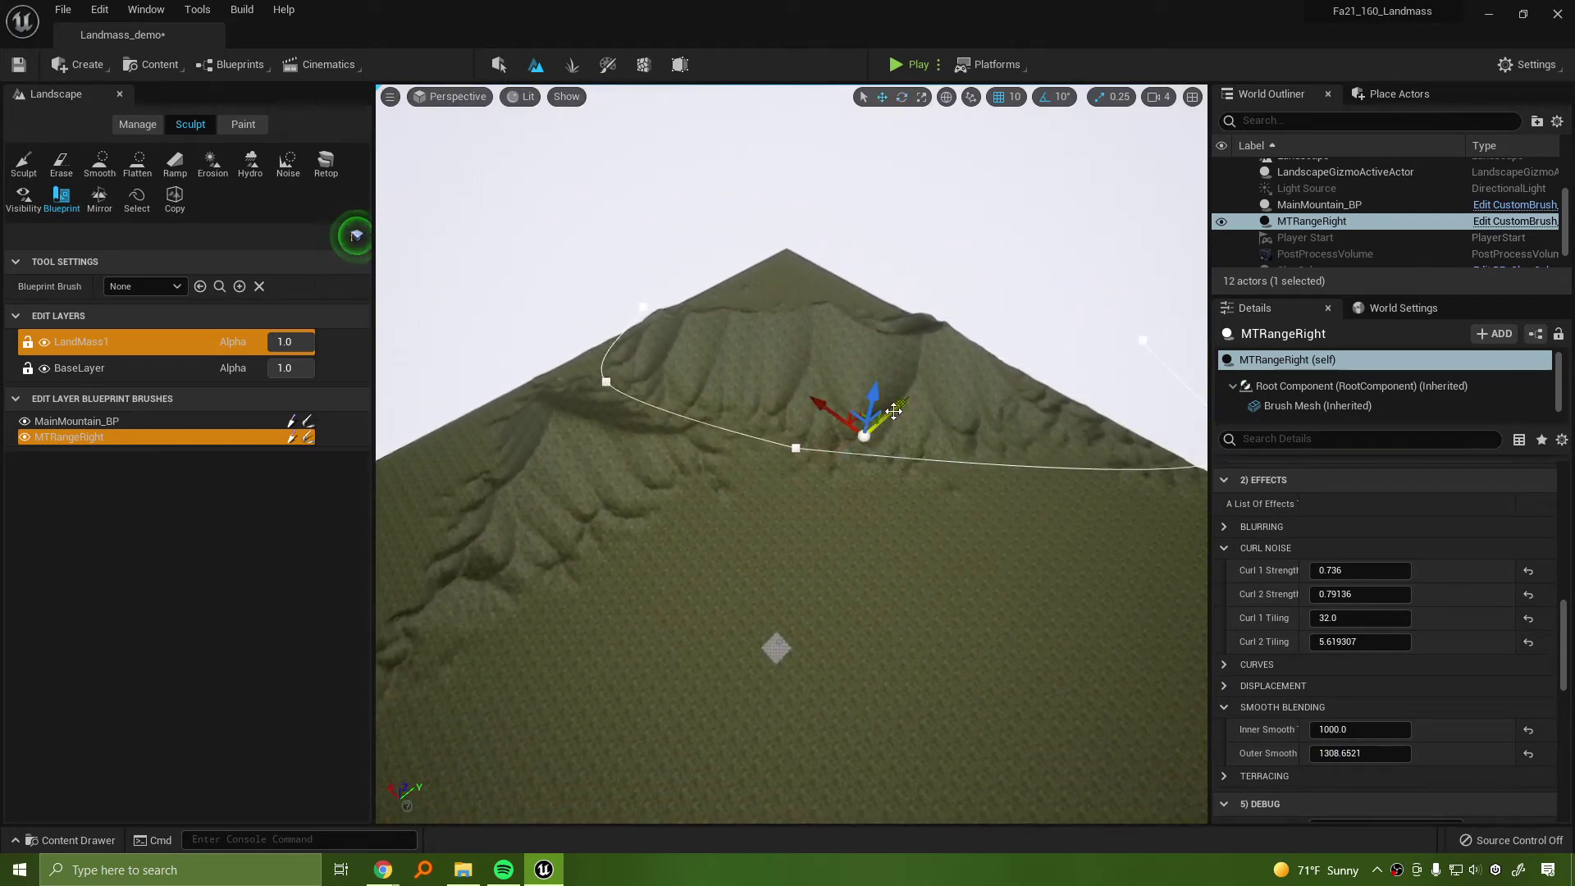
{"action": "mouse_move", "coordinate": [894, 410]}
{"action": "left_mouse_down"}
{"action": "mouse_move", "coordinate": [844, 431]}
{"action": "mouse_move", "coordinate": [871, 442]}
{"action": "left_mouse_up"}
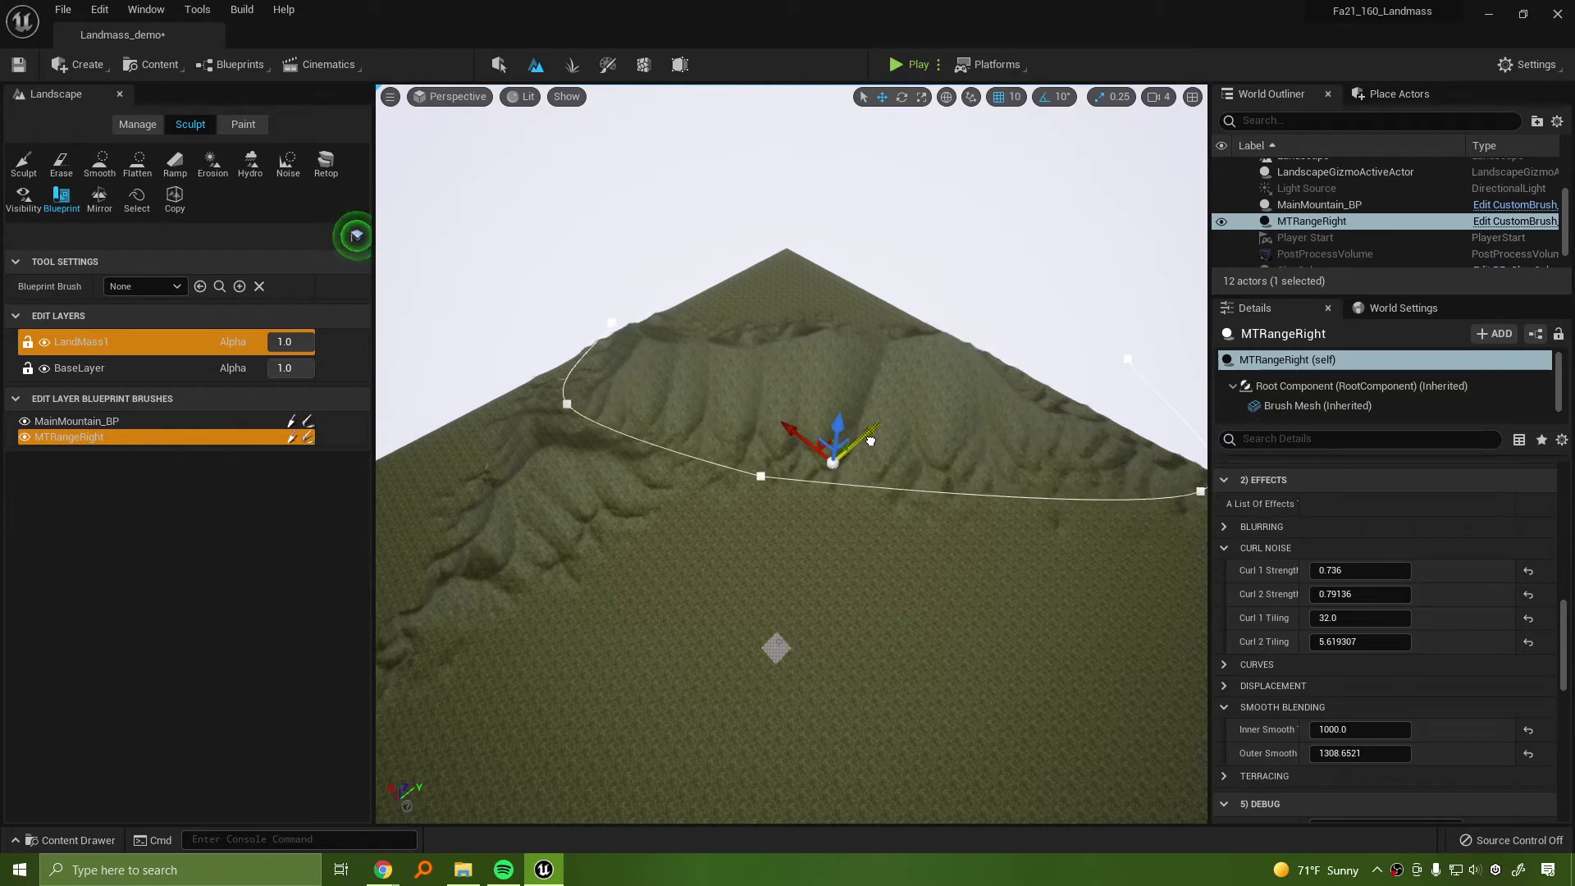
{"action": "mouse_move", "coordinate": [766, 410]}
{"action": "left_mouse_down"}
{"action": "mouse_move", "coordinate": [747, 428]}
{"action": "mouse_move", "coordinate": [755, 419]}
{"action": "left_mouse_up"}
{"action": "mouse_move", "coordinate": [855, 437]}
{"action": "left_mouse_down"}
{"action": "mouse_move", "coordinate": [914, 394]}
{"action": "mouse_move", "coordinate": [966, 411]}
{"action": "left_mouse_up"}
Try raising the MTRangeRight spline point next to the main mountain, undo the change, and reselect the whole brush
{"action": "right_click_drag", "start_coordinate": [965, 411], "coordinate": [797, 591]}
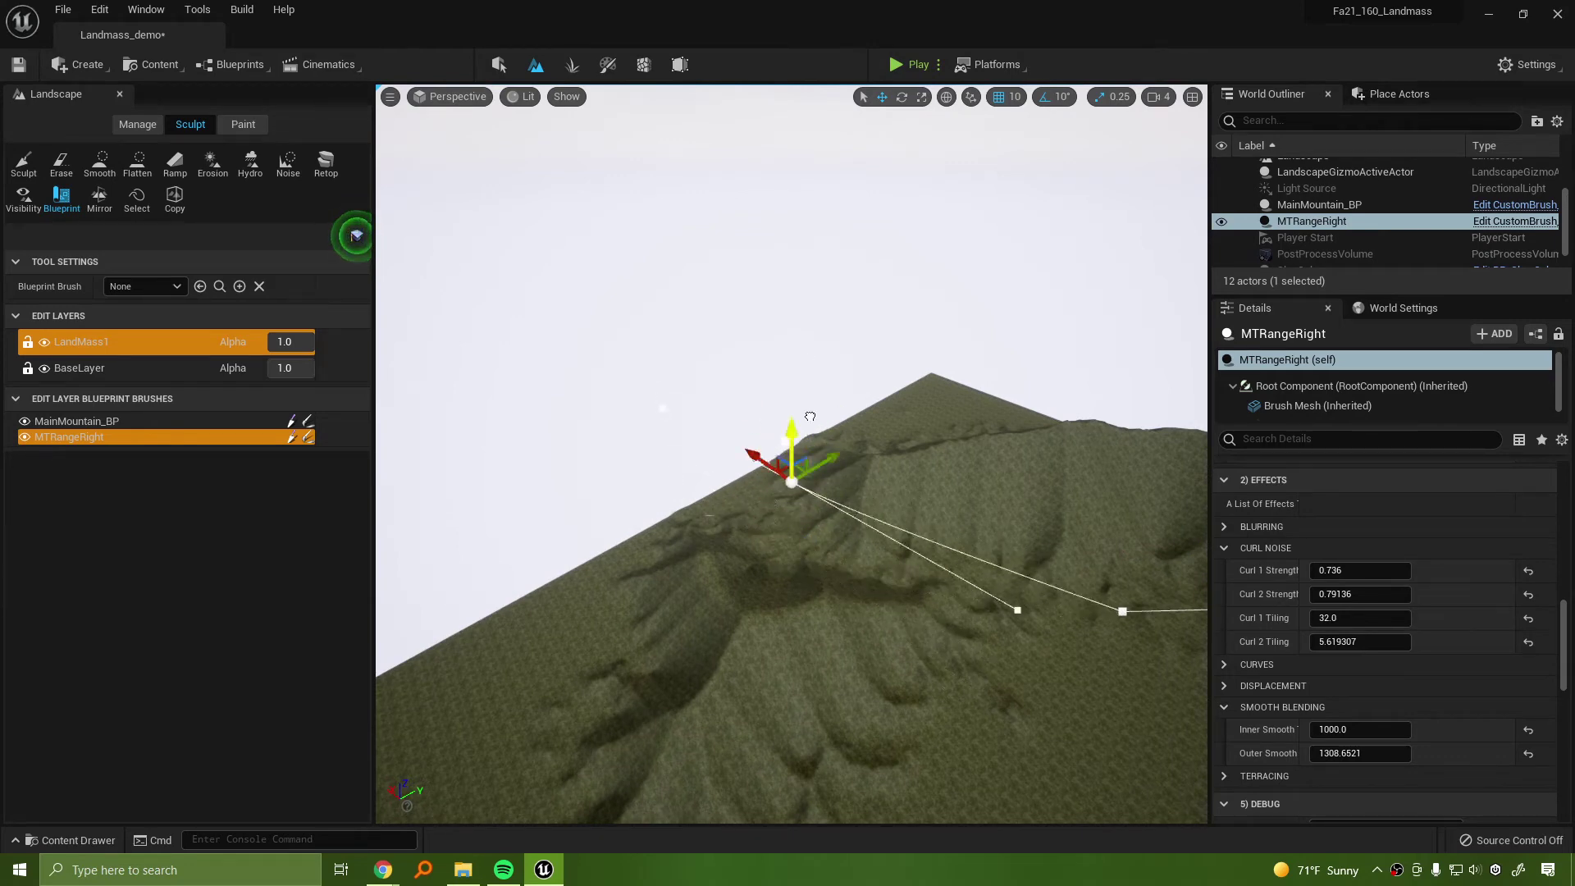
{"action": "key", "text": "ctrl+z"}
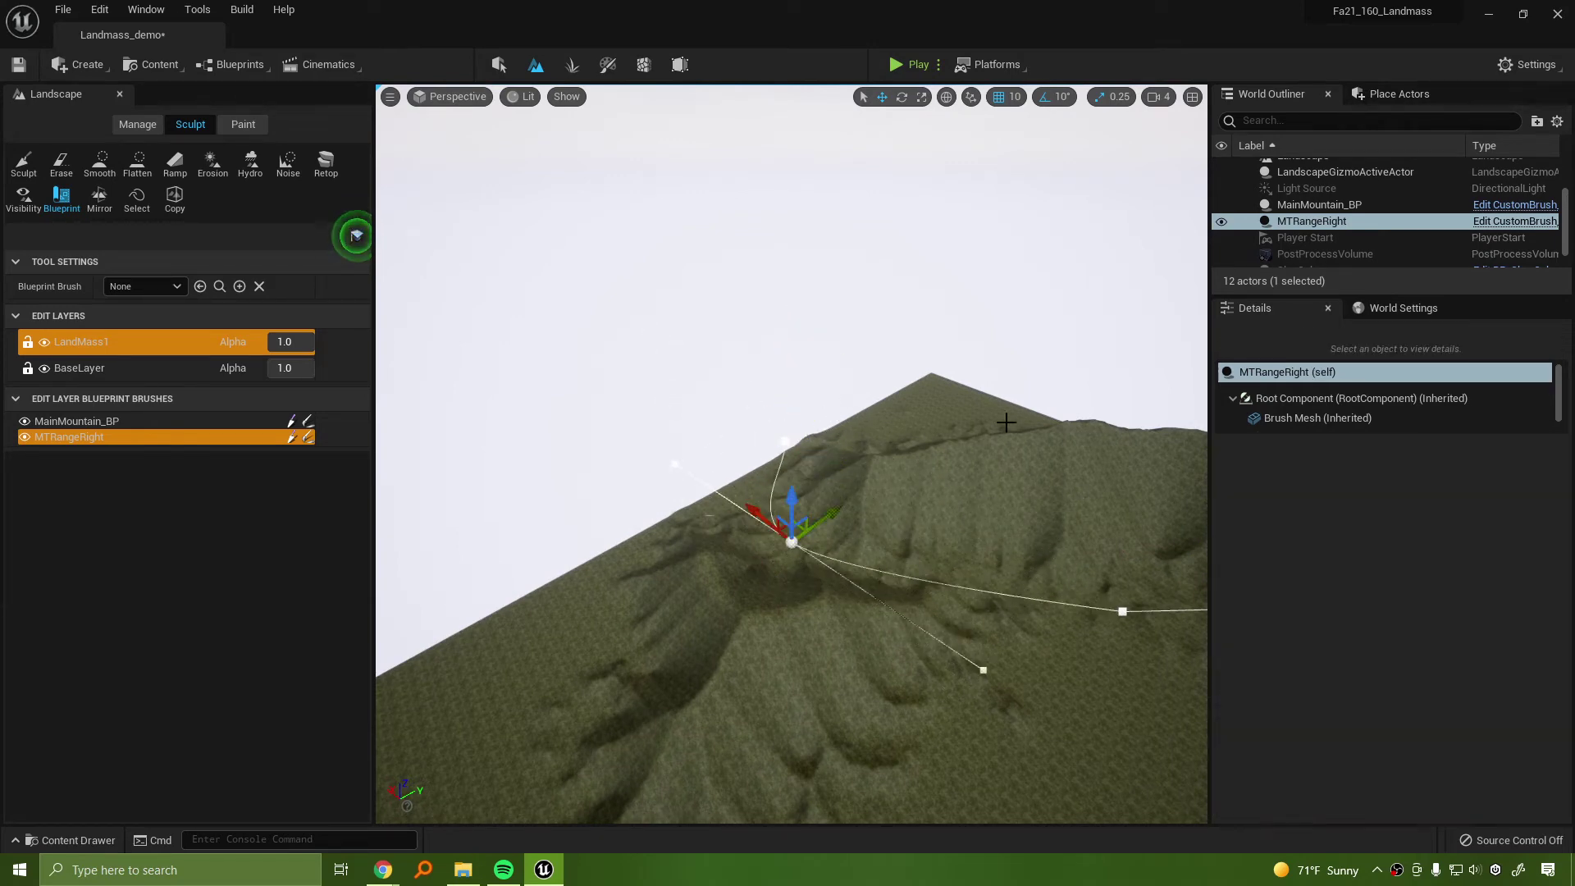
{"action": "right_click_drag", "start_coordinate": [1002, 421], "coordinate": [1108, 492]}
{"action": "right_click_drag", "start_coordinate": [968, 500], "coordinate": [1099, 481]}
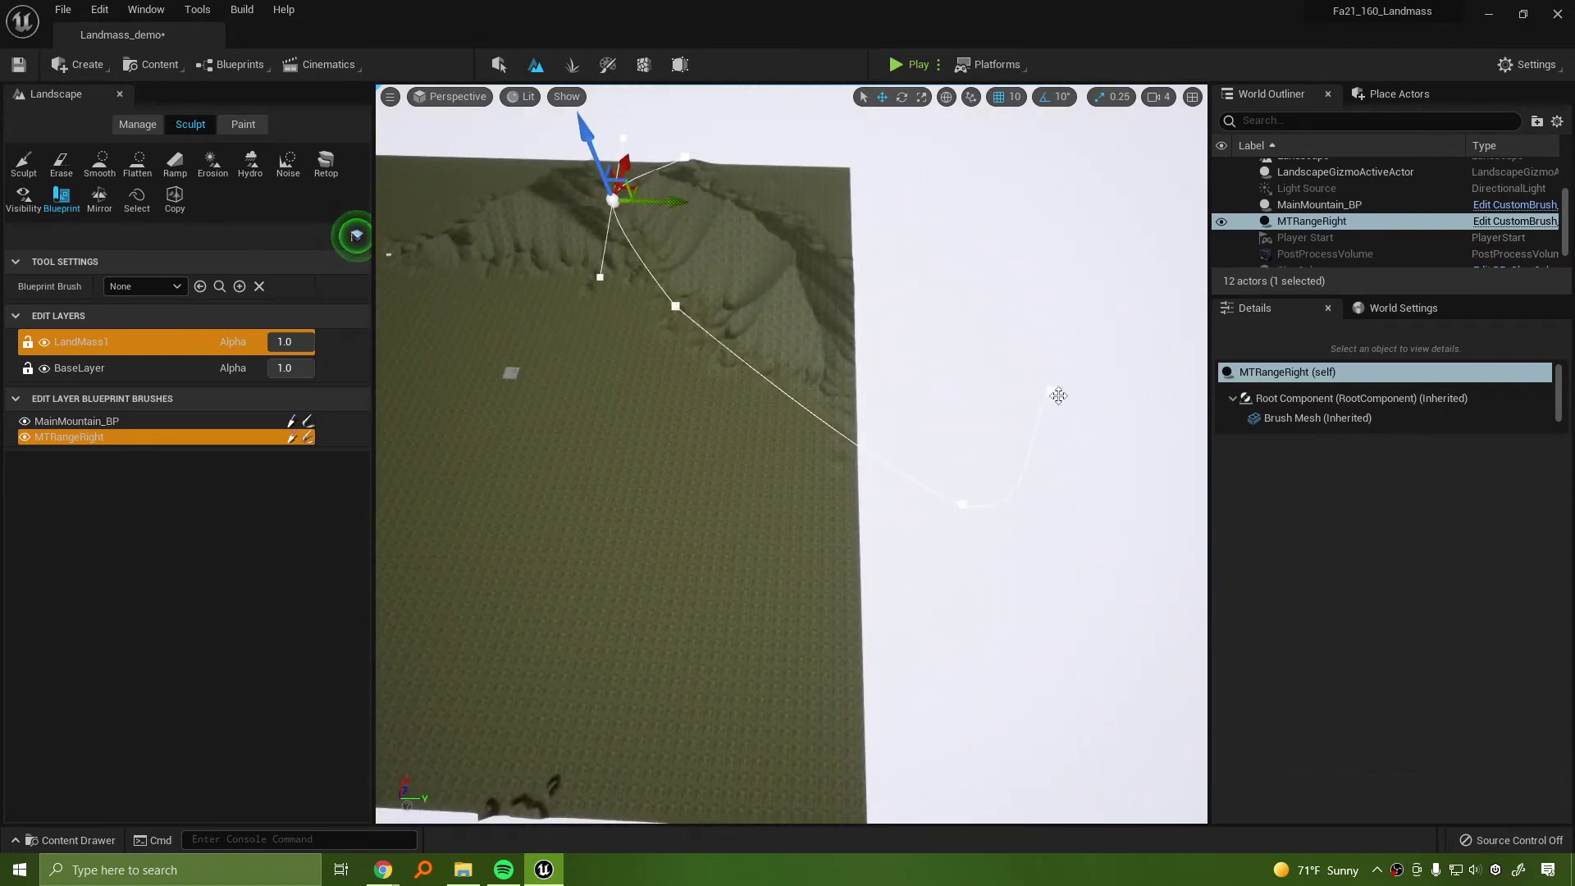
{"action": "right_click_drag", "start_coordinate": [1044, 510], "coordinate": [1044, 514]}
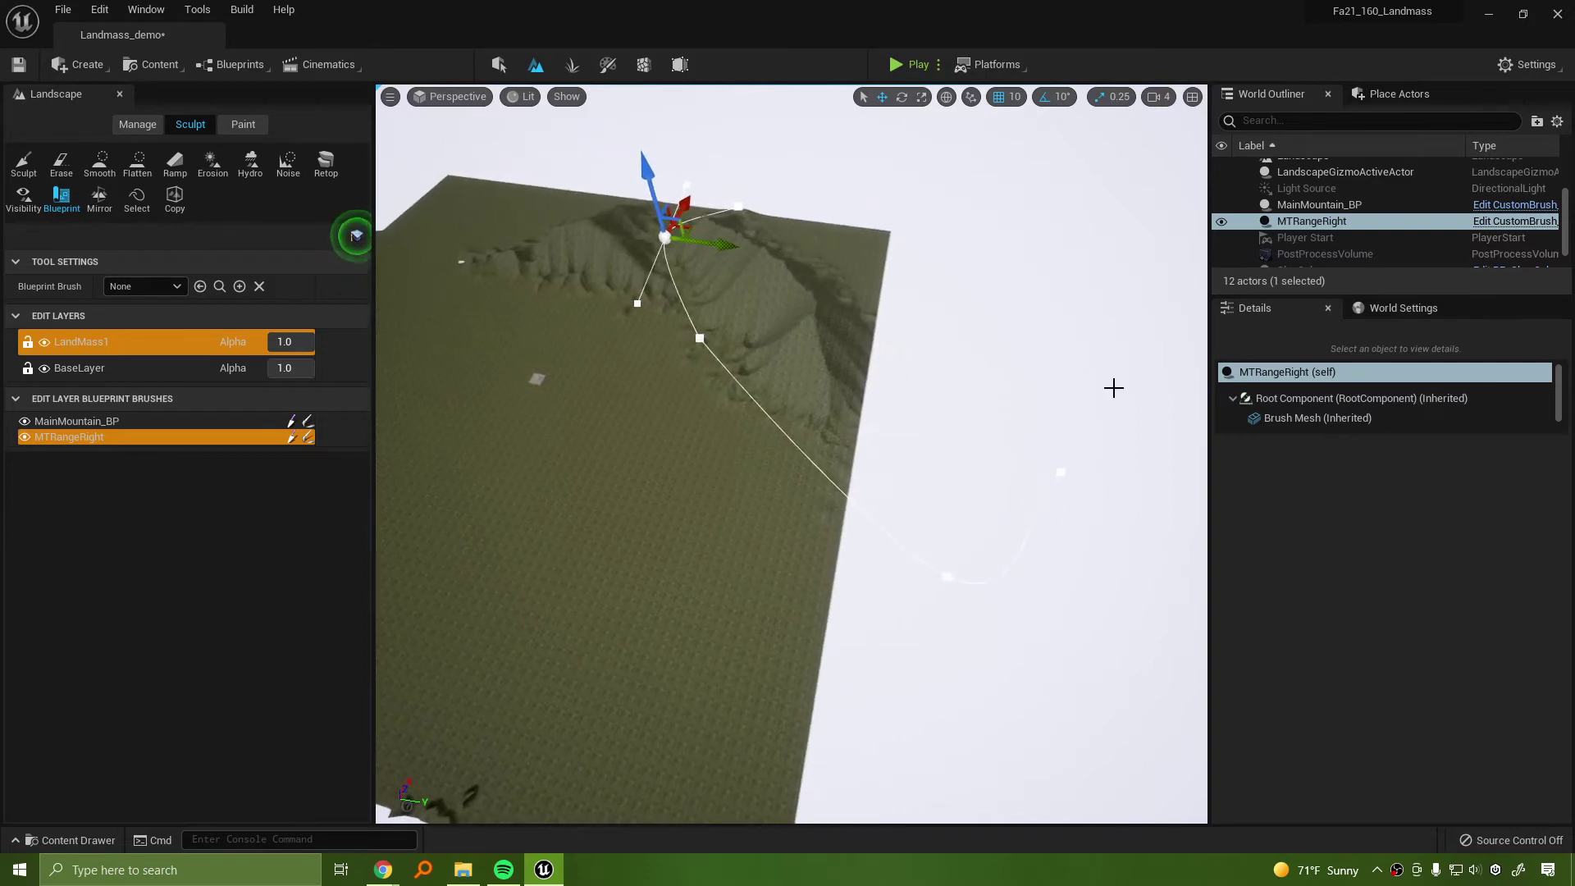
{"action": "left_click", "coordinate": [1301, 222]}
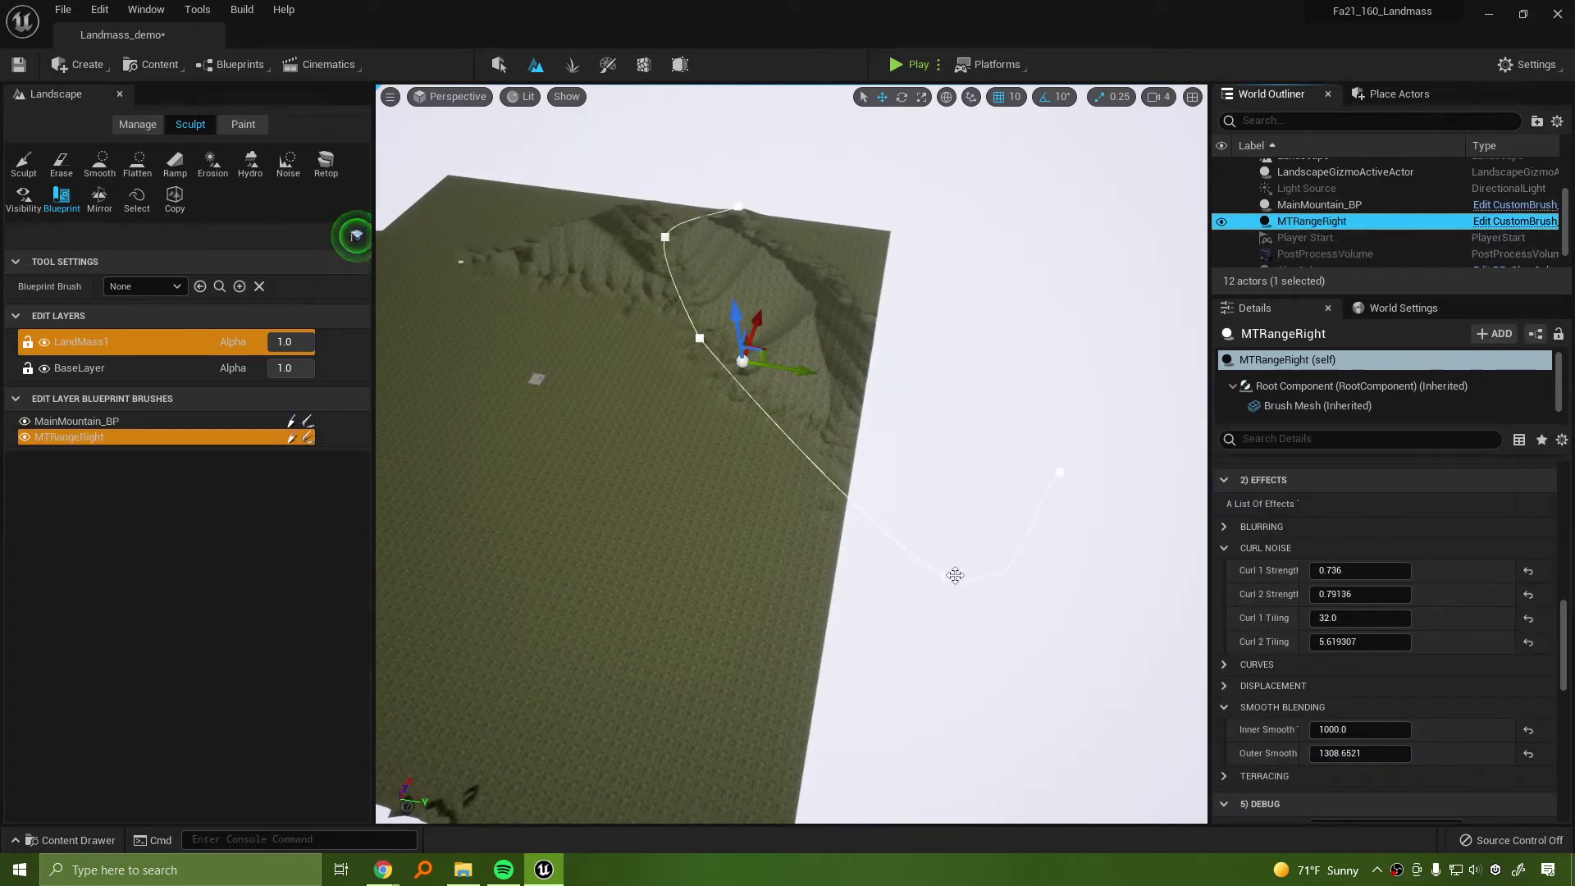
Move the MTRangeRight spline point lying off the landscape inward onto the terrain to extend the ridge along the edge
{"action": "left_click", "coordinate": [945, 574]}
{"action": "right_click_drag", "start_coordinate": [1059, 584], "coordinate": [1045, 558]}
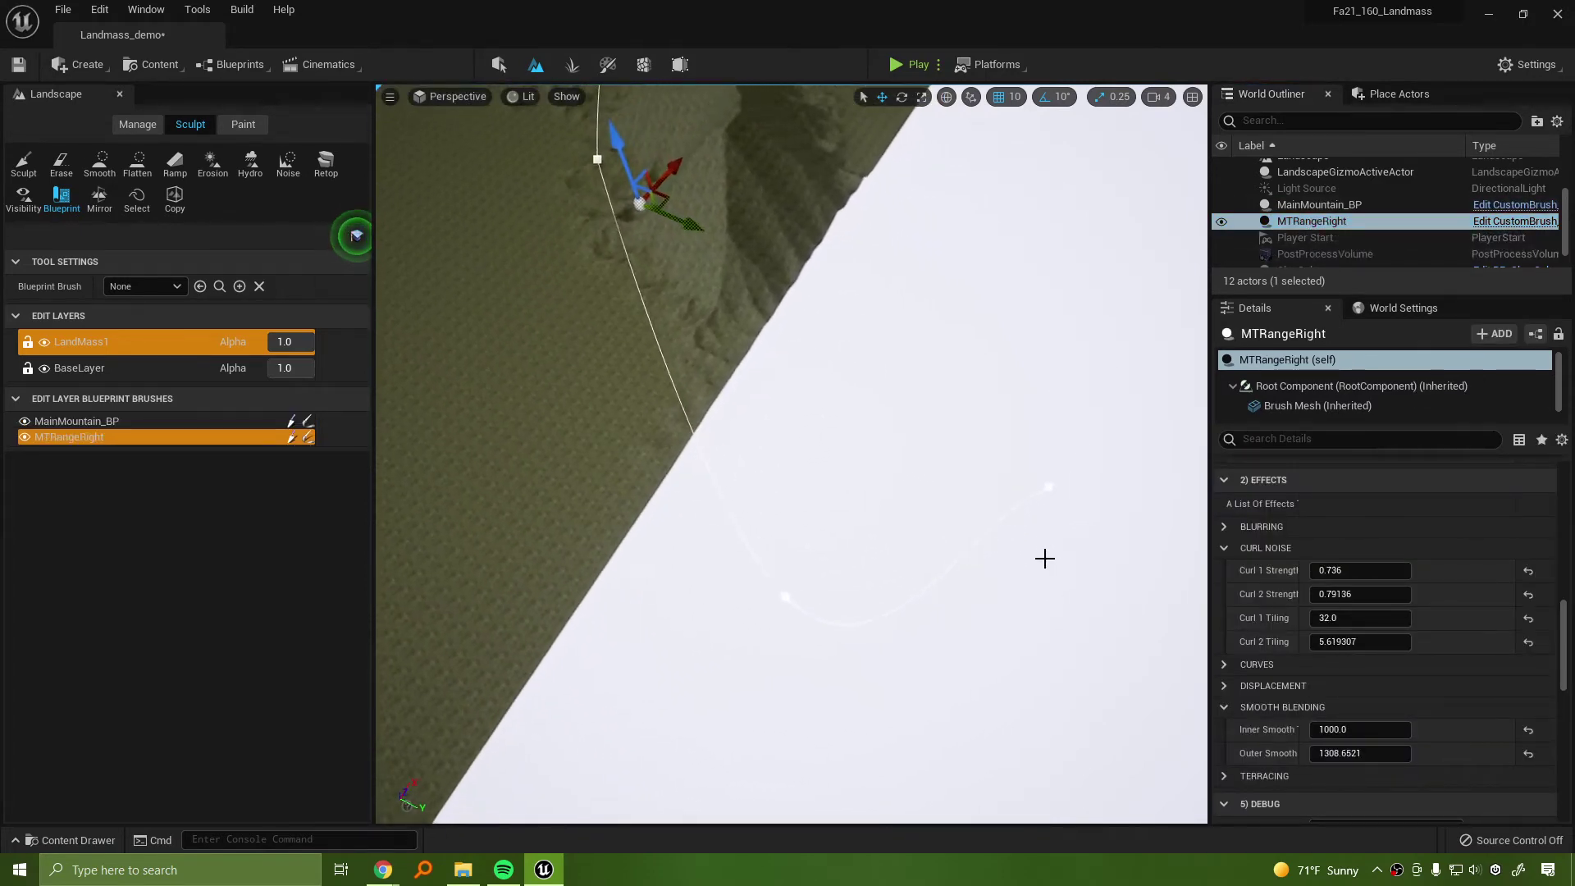
{"action": "scroll", "coordinate": [1037, 529], "scroll_direction": "down", "scroll_amount": 6}
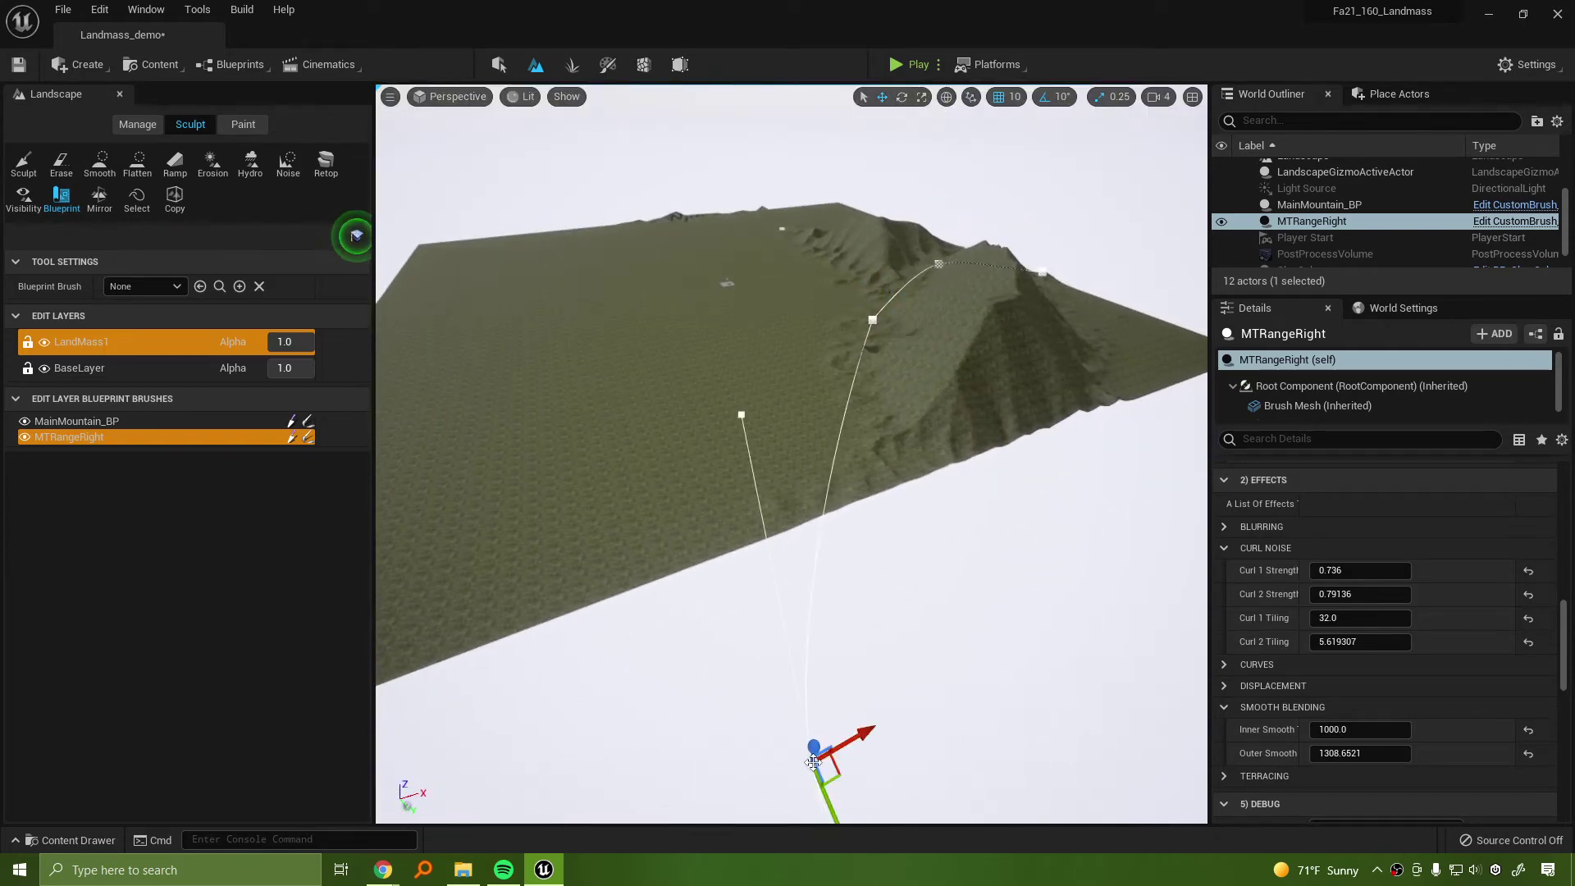
{"action": "right_click_drag", "start_coordinate": [901, 712], "coordinate": [840, 689]}
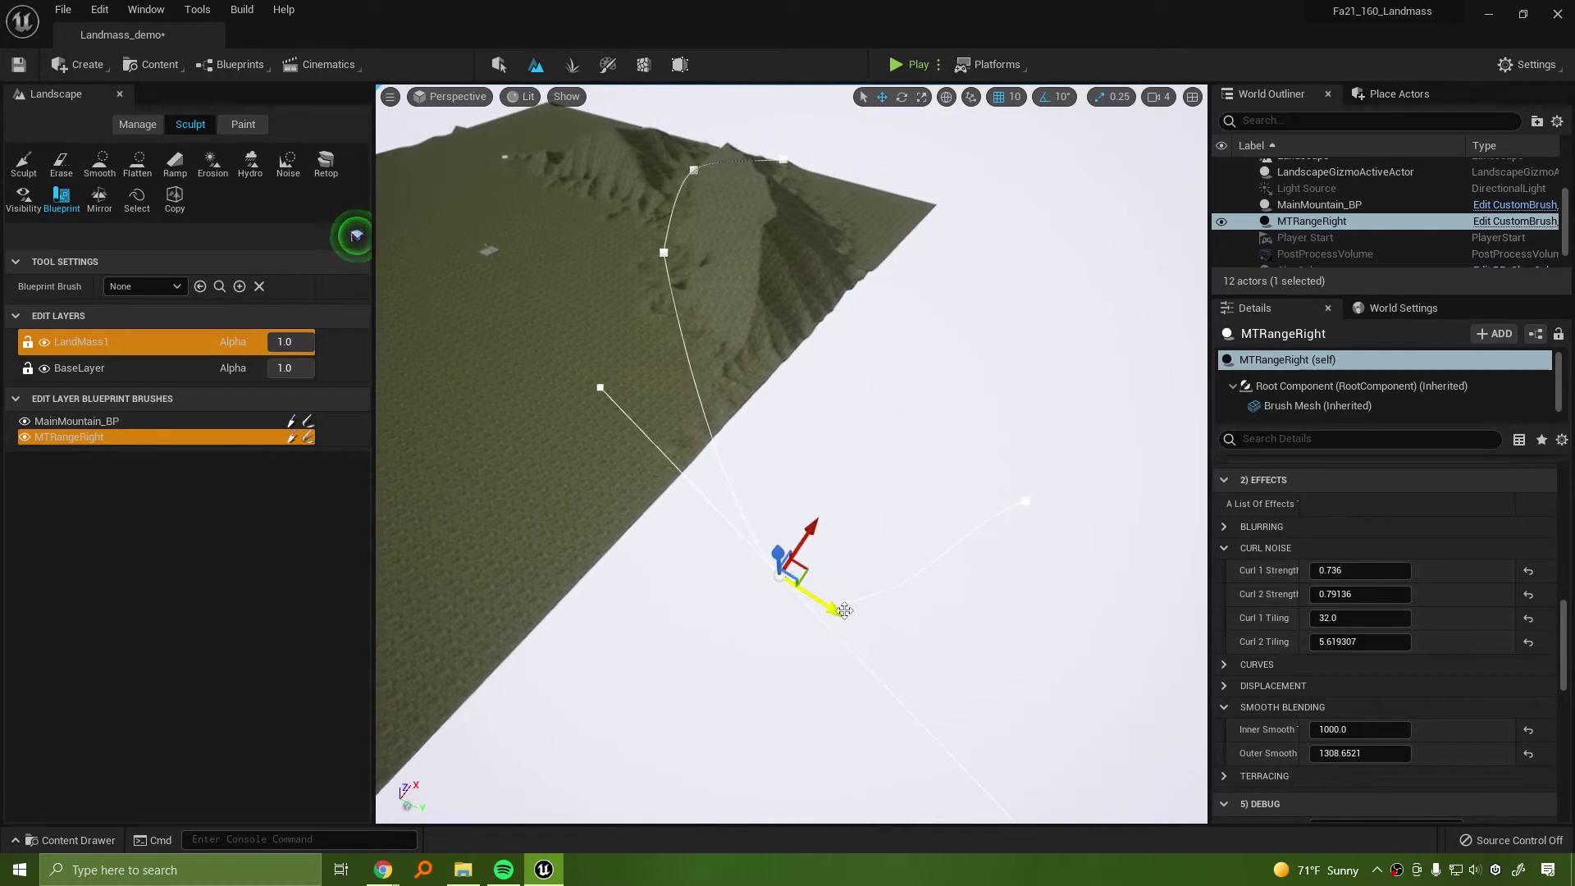
{"action": "left_click_drag", "start_coordinate": [836, 608], "coordinate": [592, 451]}
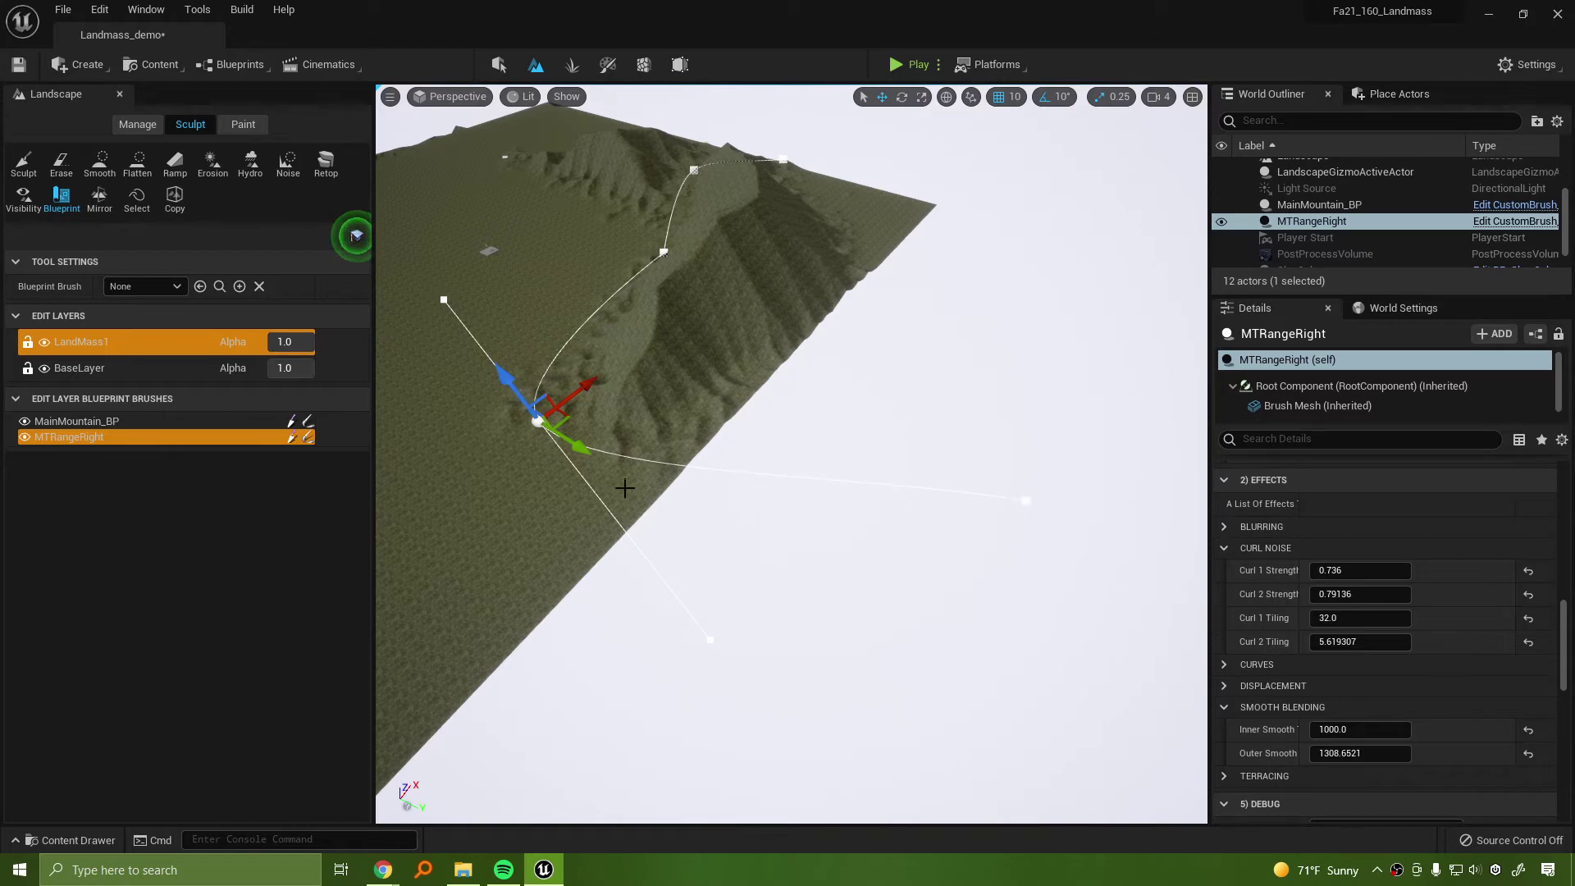
Select MTRangeRight's outermost spline point and reposition it off the landscape's edge, beyond the end of the ridge
{"action": "right_click_drag", "start_coordinate": [876, 512], "coordinate": [675, 587]}
{"action": "left_click", "coordinate": [796, 546]}
{"action": "left_click_drag", "start_coordinate": [702, 594], "coordinate": [570, 402]}
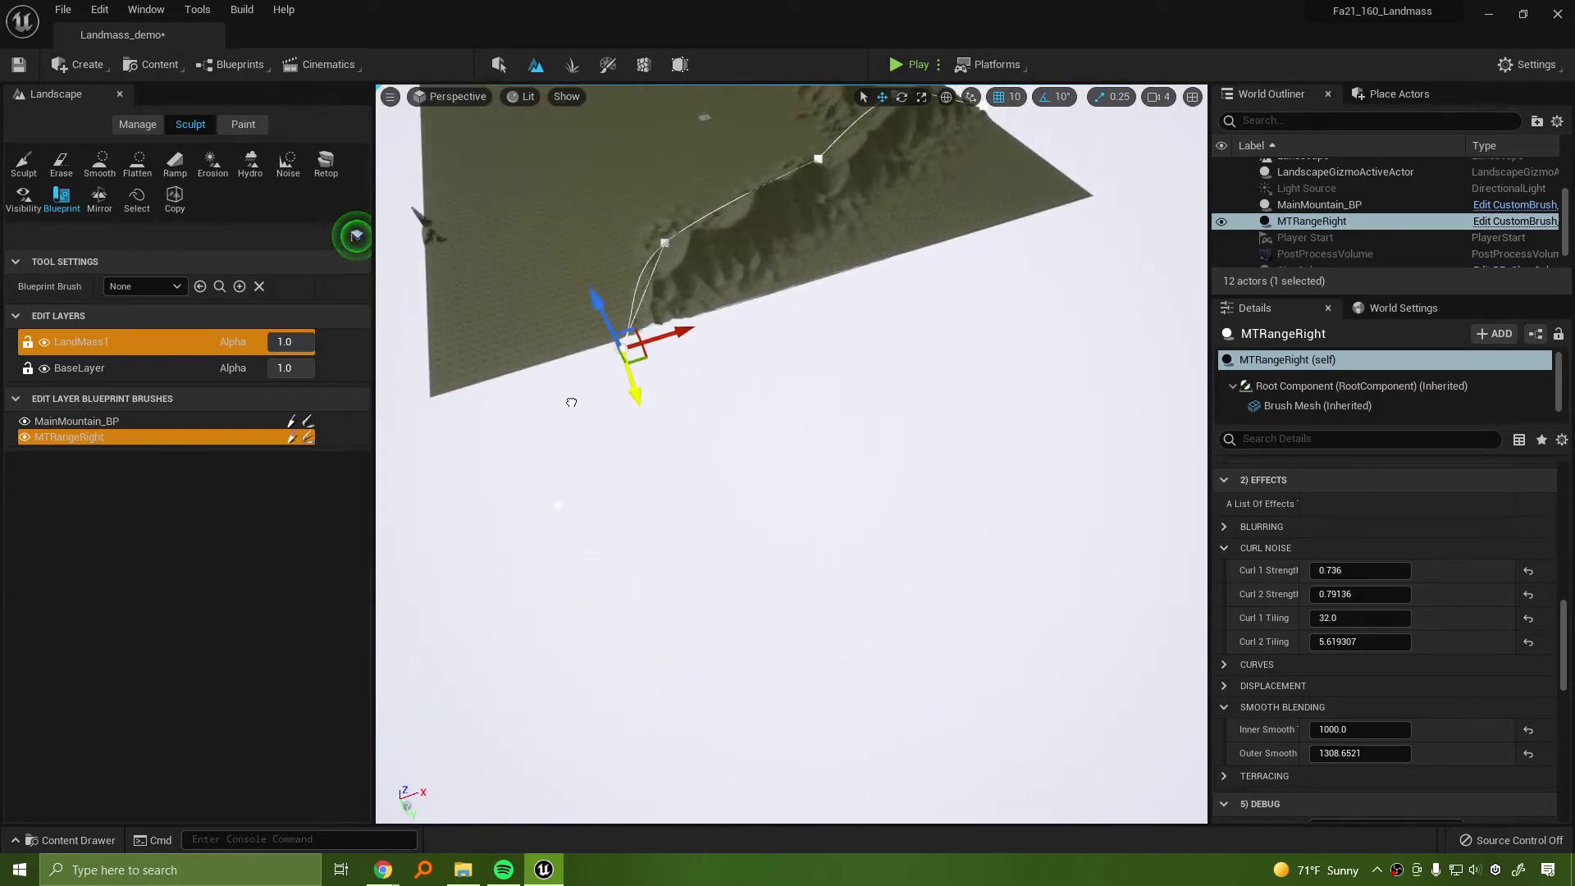
{"action": "mouse_move", "coordinate": [666, 337]}
{"action": "left_mouse_down"}
{"action": "mouse_move", "coordinate": [721, 550]}
{"action": "mouse_move", "coordinate": [742, 561]}
{"action": "mouse_move", "coordinate": [1020, 482]}
{"action": "mouse_move", "coordinate": [1222, 337]}
{"action": "mouse_move", "coordinate": [1064, 408]}
{"action": "mouse_move", "coordinate": [975, 414]}
{"action": "left_mouse_up"}
{"action": "right_click_drag", "start_coordinate": [728, 347], "coordinate": [673, 271]}
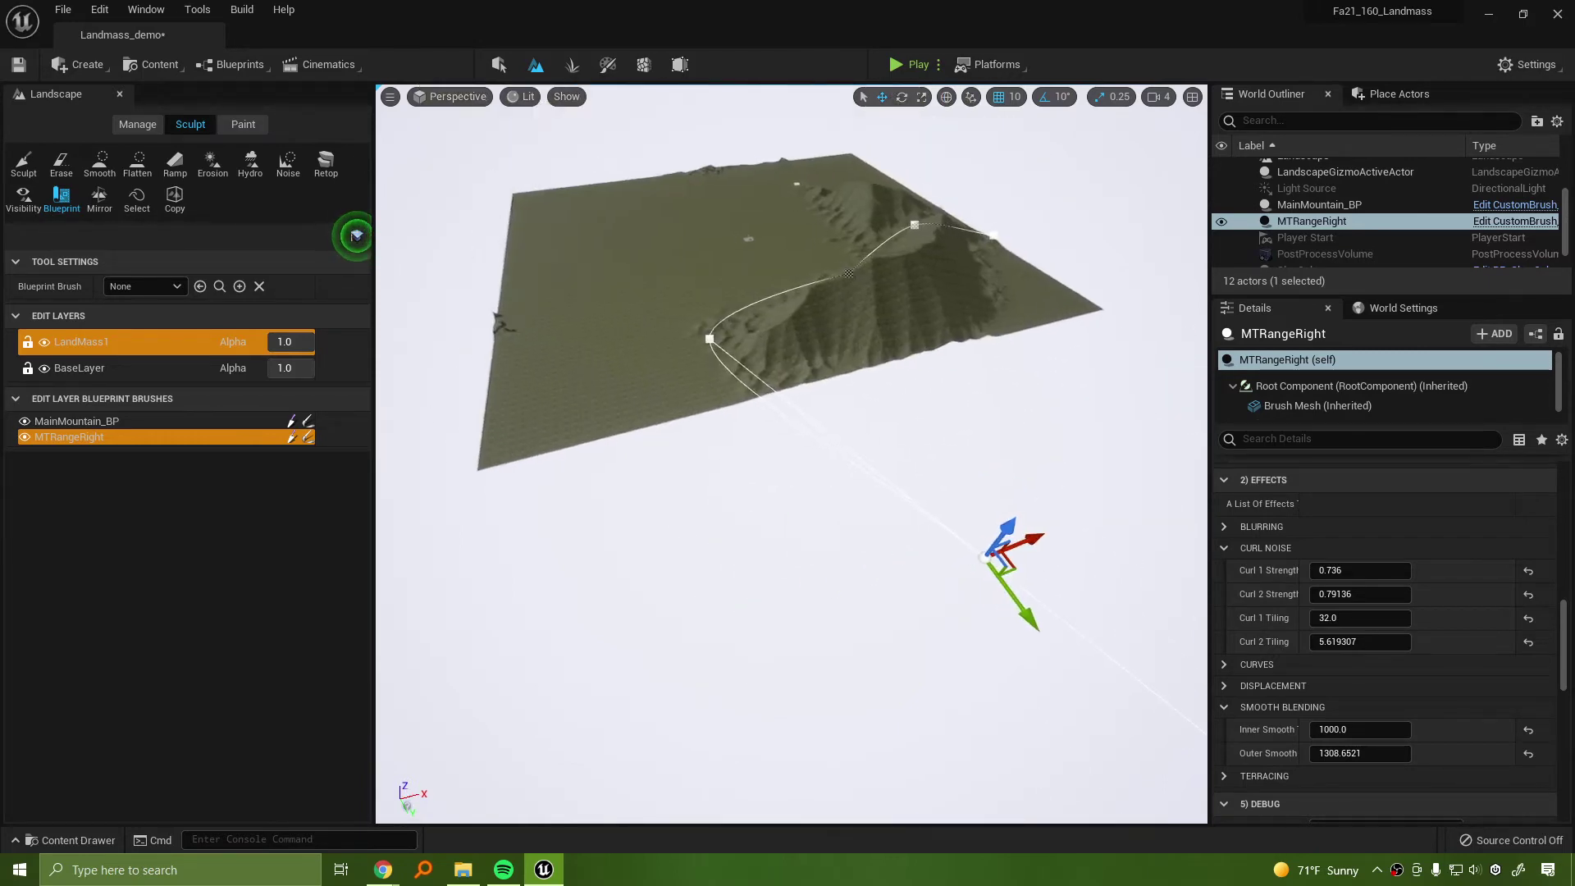
{"action": "mouse_move", "coordinate": [1010, 606]}
{"action": "left_mouse_down"}
{"action": "mouse_move", "coordinate": [981, 563]}
{"action": "mouse_move", "coordinate": [826, 467]}
{"action": "mouse_move", "coordinate": [894, 545]}
{"action": "left_mouse_up"}
{"action": "mouse_move", "coordinate": [949, 466]}
{"action": "left_mouse_down"}
{"action": "mouse_move", "coordinate": [857, 502]}
{"action": "mouse_move", "coordinate": [936, 465]}
{"action": "left_mouse_up"}
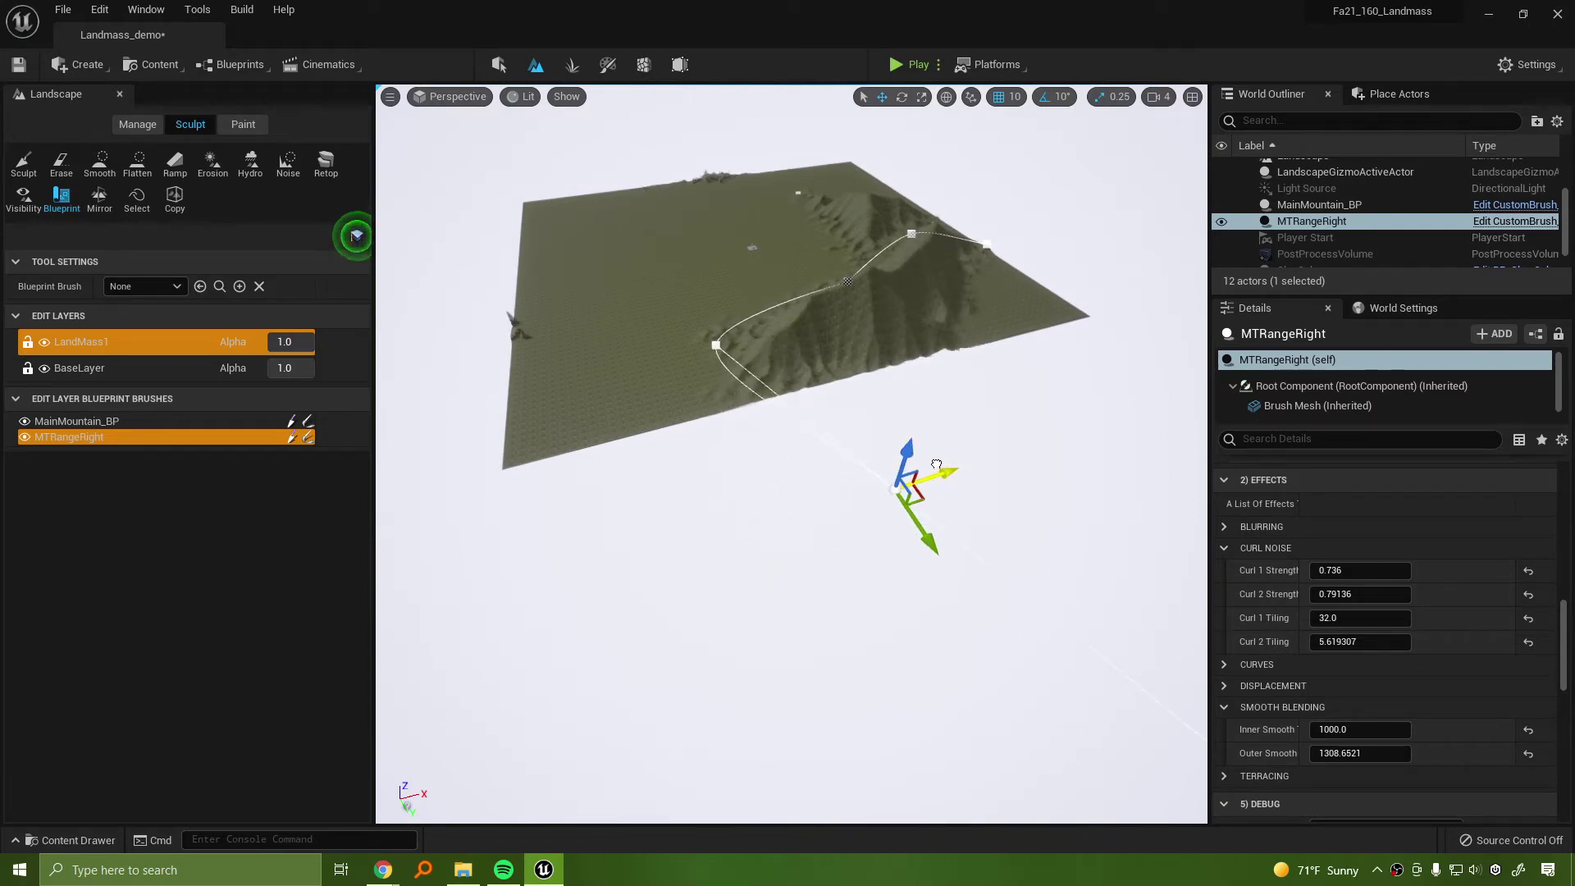
Reselect the whole MTRangeRight brush, scale it down uniformly, and reposition it along the landscape's edge beside the main mountain
{"action": "left_click", "coordinate": [1316, 205]}
{"action": "left_click", "coordinate": [1312, 222]}
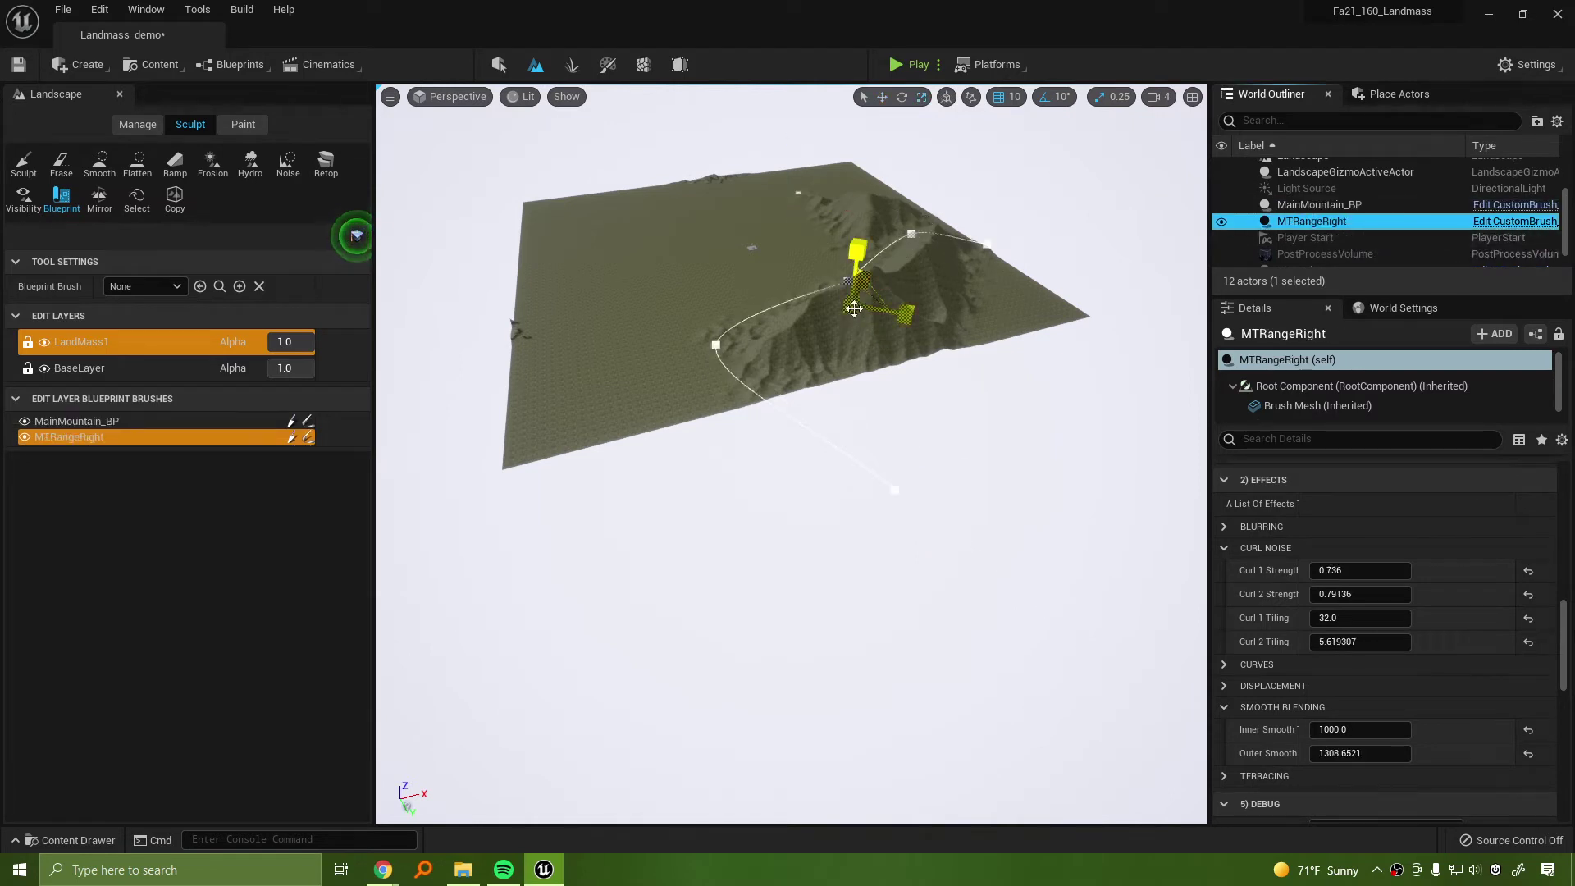
{"action": "left_click_drag", "start_coordinate": [853, 309], "coordinate": [822, 332]}
{"action": "mouse_move", "coordinate": [854, 309]}
{"action": "right_mouse_down"}
{"action": "mouse_move", "coordinate": [911, 300]}
{"action": "mouse_move", "coordinate": [796, 341]}
{"action": "right_mouse_up"}
{"action": "mouse_move", "coordinate": [847, 410]}
{"action": "left_mouse_down"}
{"action": "mouse_move", "coordinate": [909, 443]}
{"action": "mouse_move", "coordinate": [772, 353]}
{"action": "left_mouse_up"}
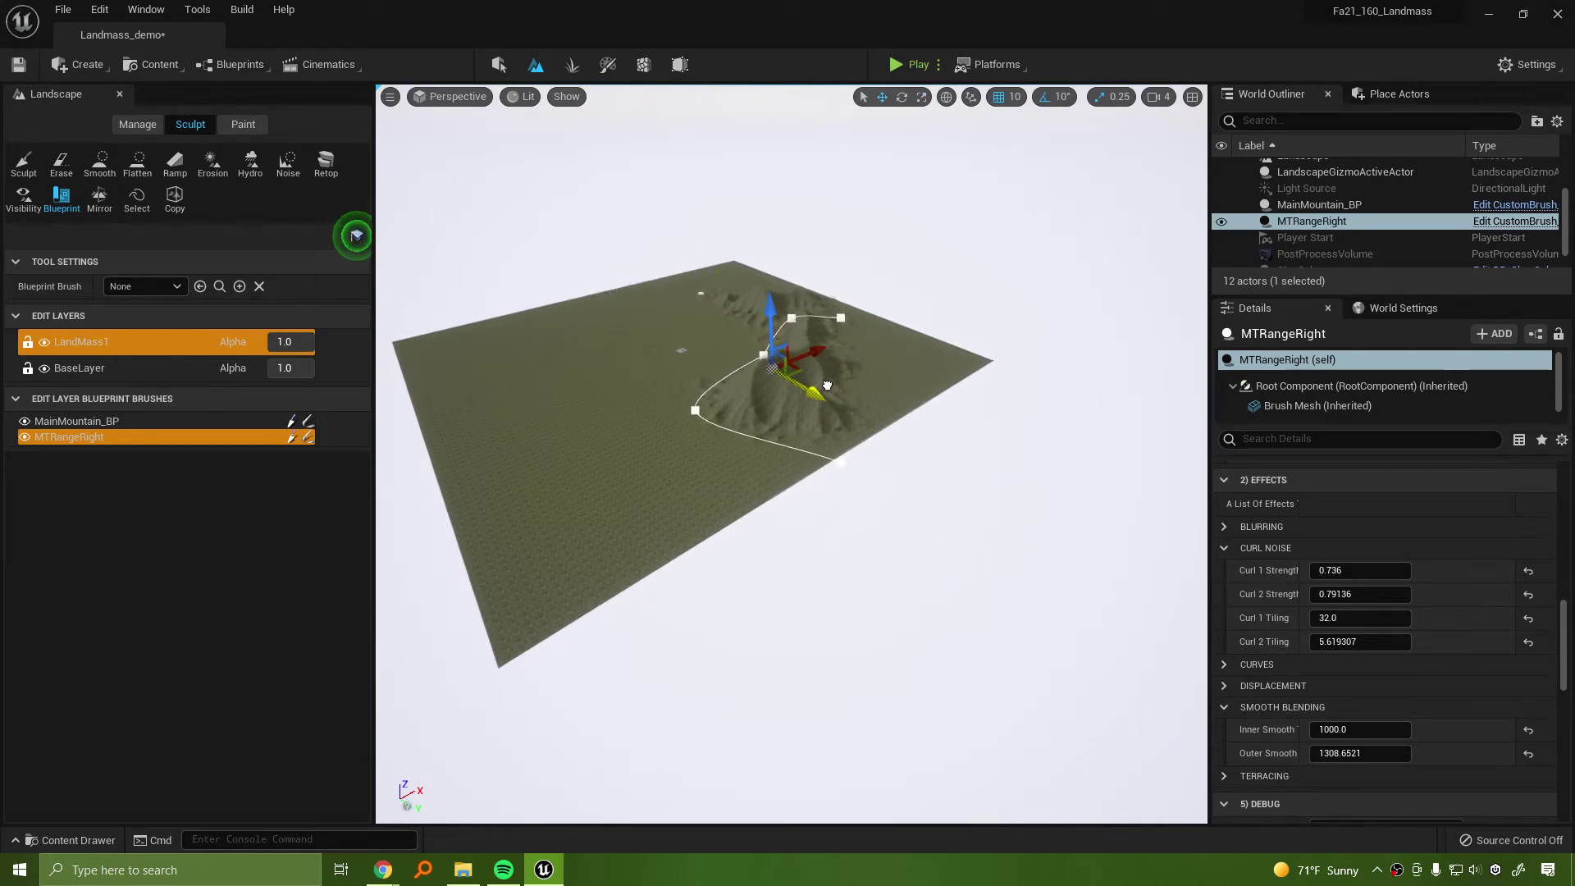
Raise the MTRangeRight brush vertically to increase the height of the mountain range
{"action": "right_click_drag", "start_coordinate": [753, 445], "coordinate": [837, 440]}
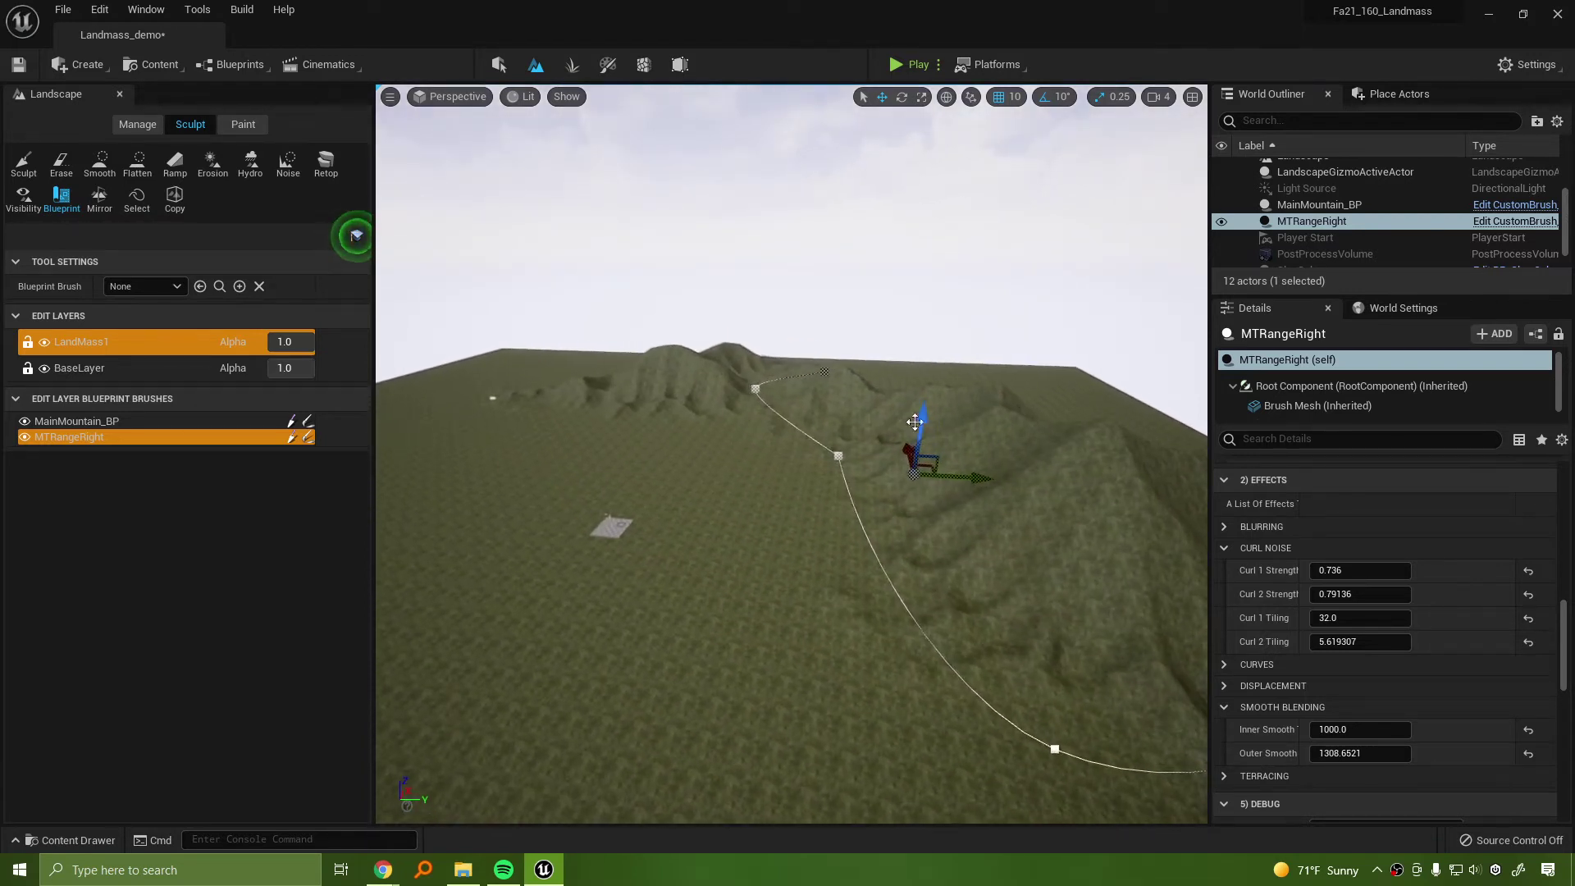
{"action": "left_click_drag", "start_coordinate": [918, 416], "coordinate": [927, 378]}
{"action": "right_click_drag", "start_coordinate": [926, 378], "coordinate": [853, 385]}
Play the level to view both mountain ranges from the character's position, and stop the session
{"action": "left_click", "coordinate": [894, 64]}
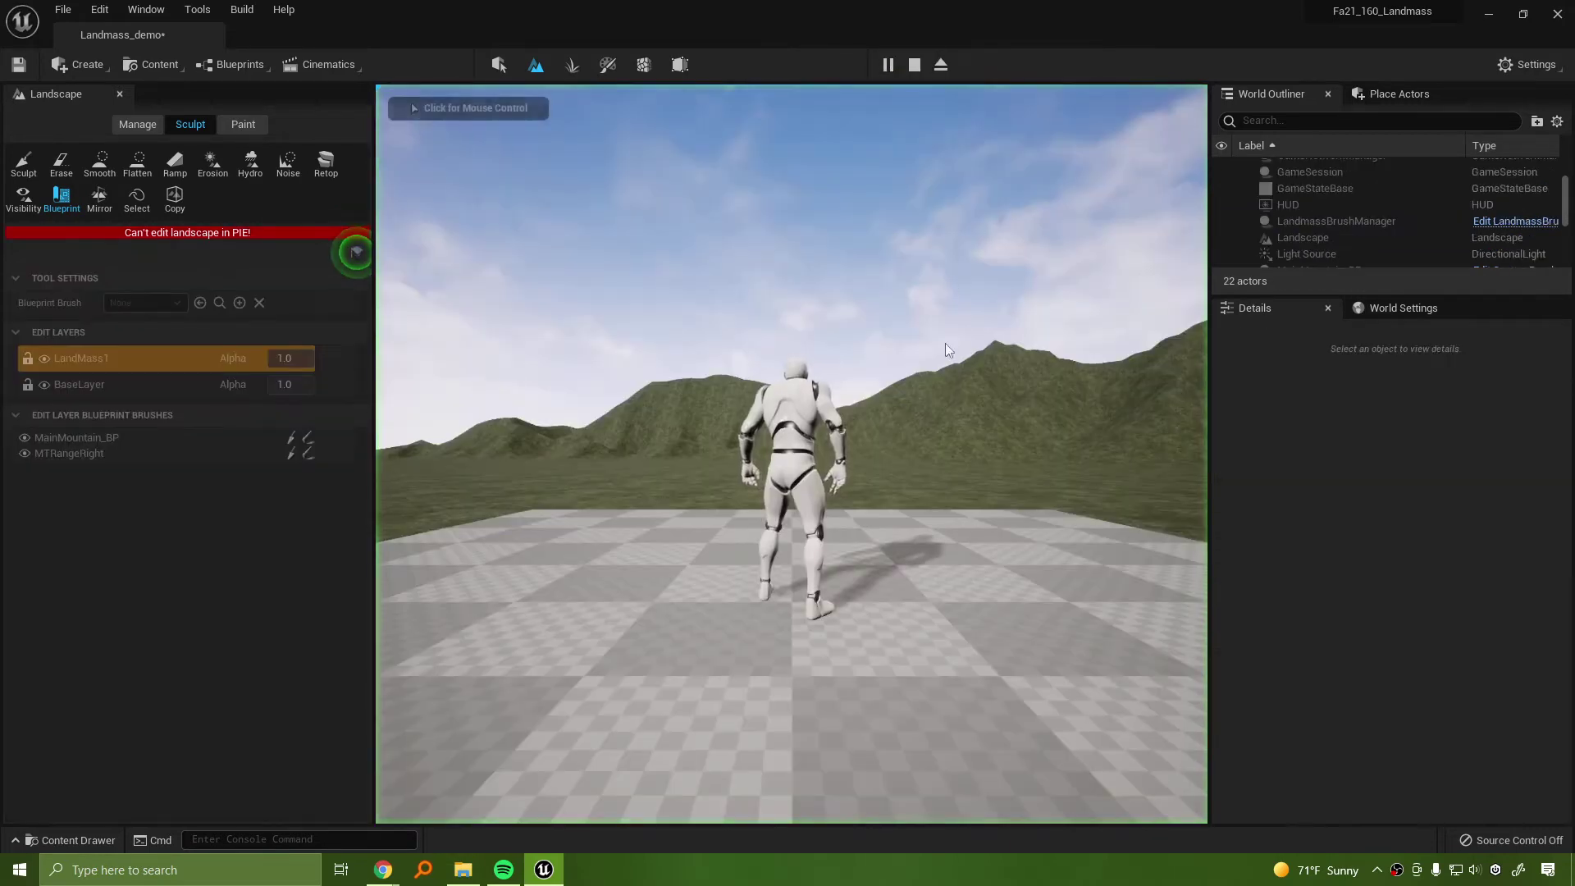
{"action": "key", "text": "w"}
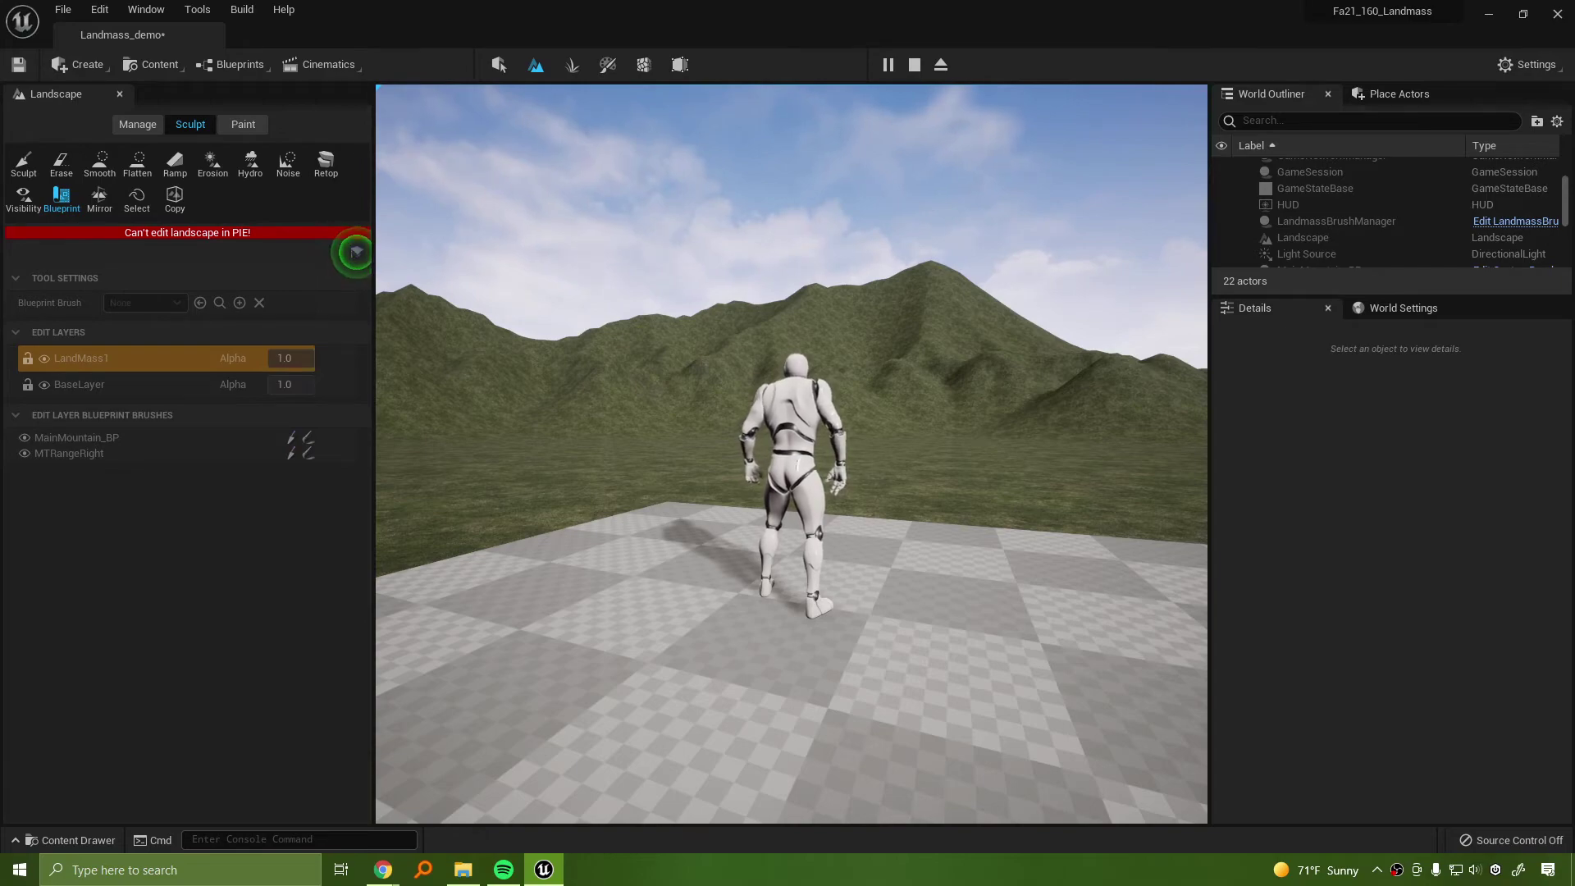
{"action": "key", "text": "Escape"}
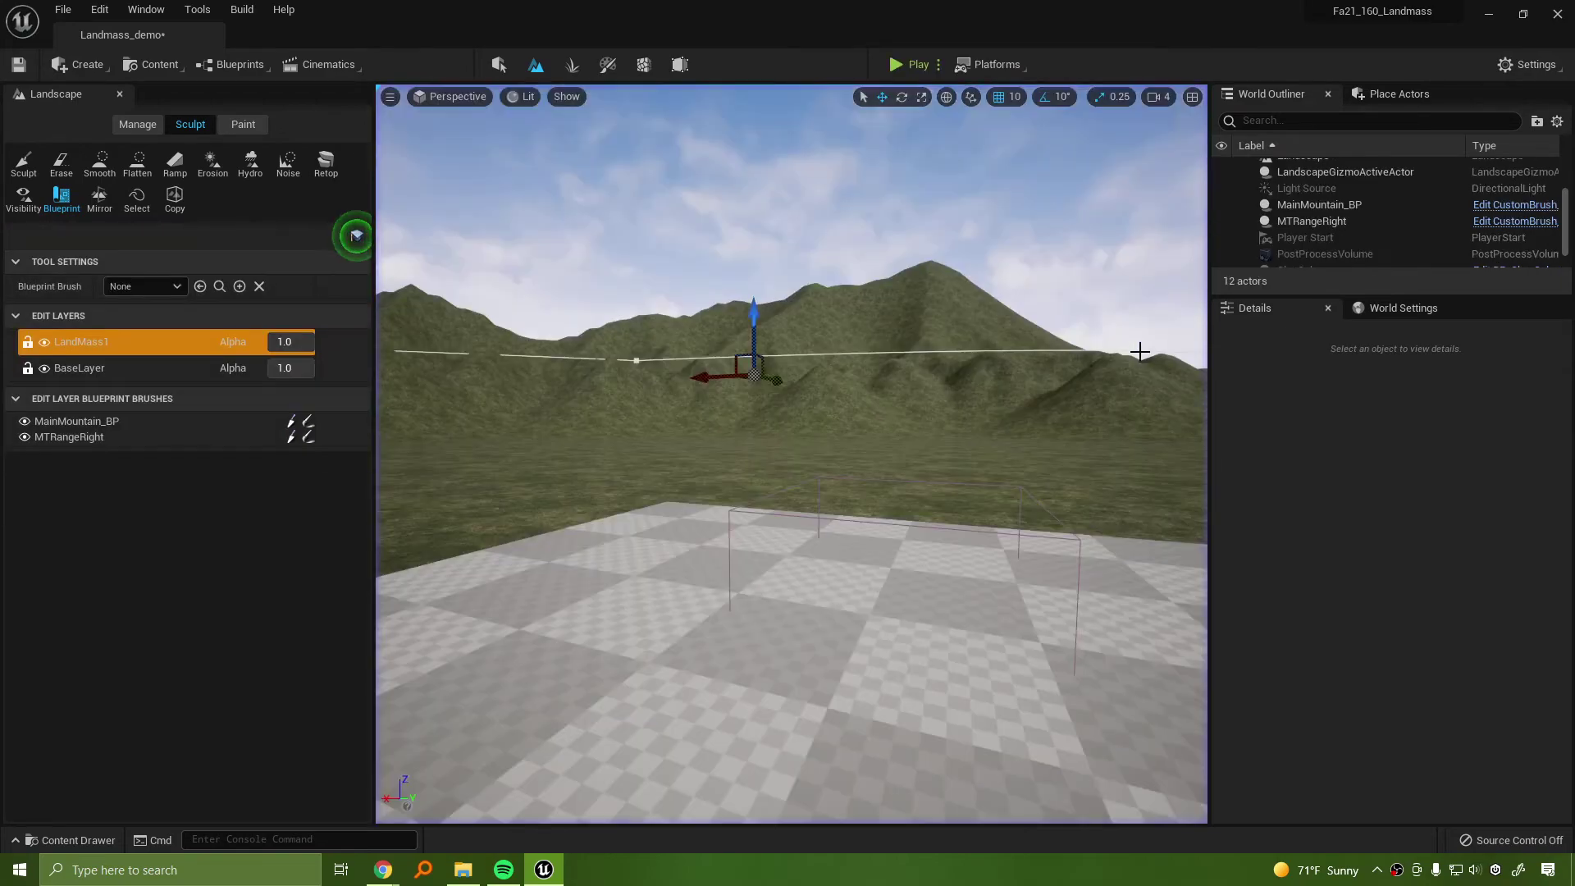
Choose the CustomBrush_Landmass blueprint brush and place a new one on the empty part of the landscape opposite the mountains
{"action": "right_click_drag", "start_coordinate": [1139, 352], "coordinate": [1185, 369]}
{"action": "key", "text": "s"}
{"action": "key", "text": "s"}
{"action": "key", "text": "a"}
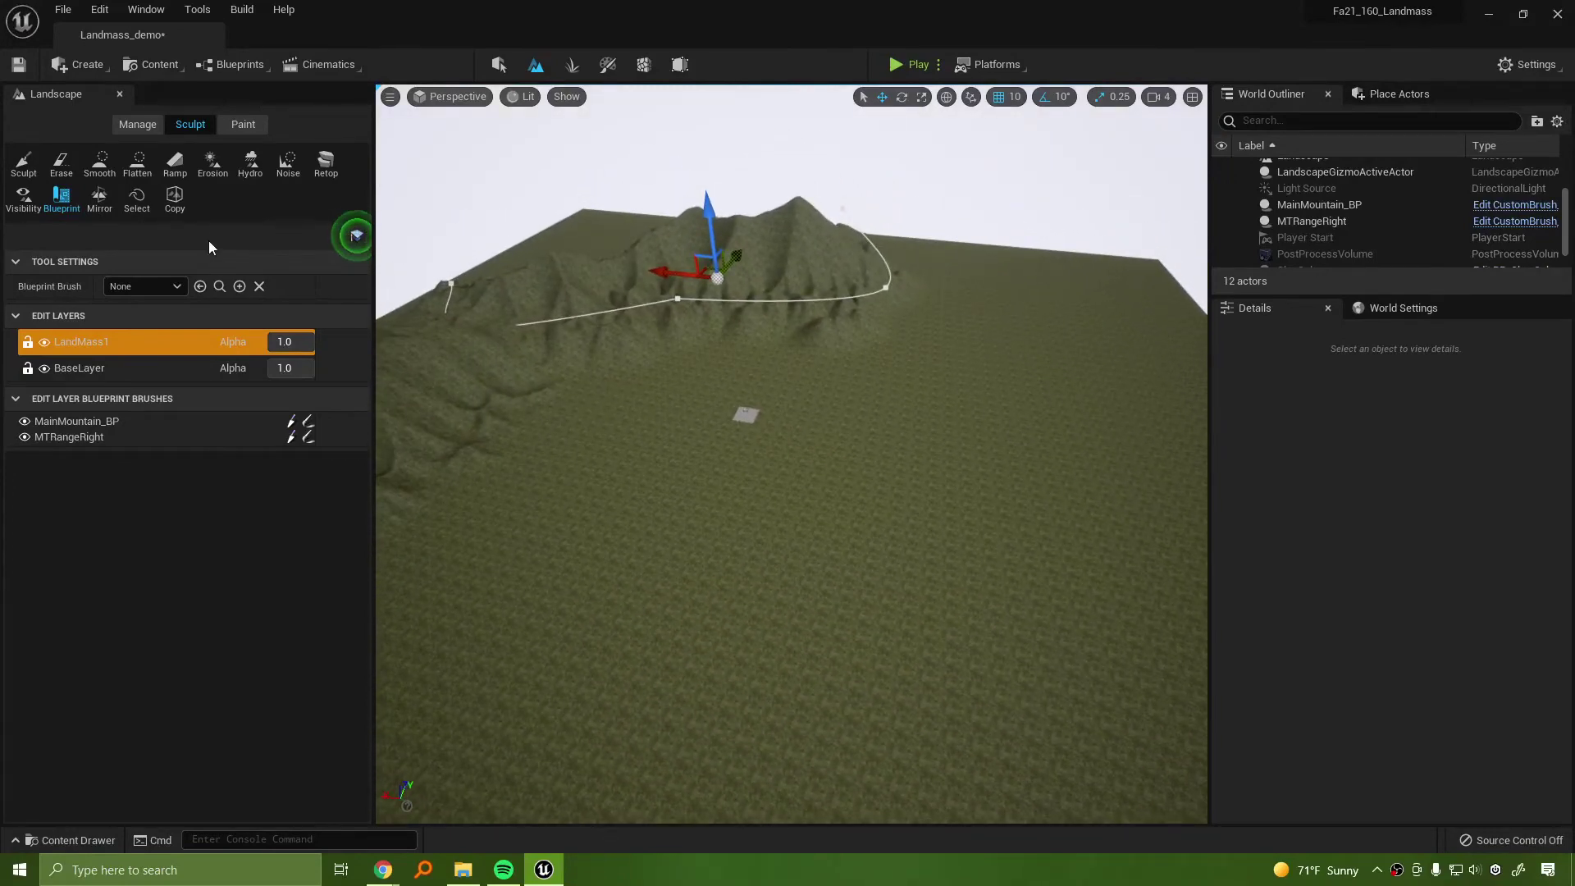
{"action": "left_click", "coordinate": [173, 288]}
{"action": "left_click", "coordinate": [192, 343]}
{"action": "right_click_drag", "start_coordinate": [980, 561], "coordinate": [1148, 574]}
{"action": "key", "text": "s"}
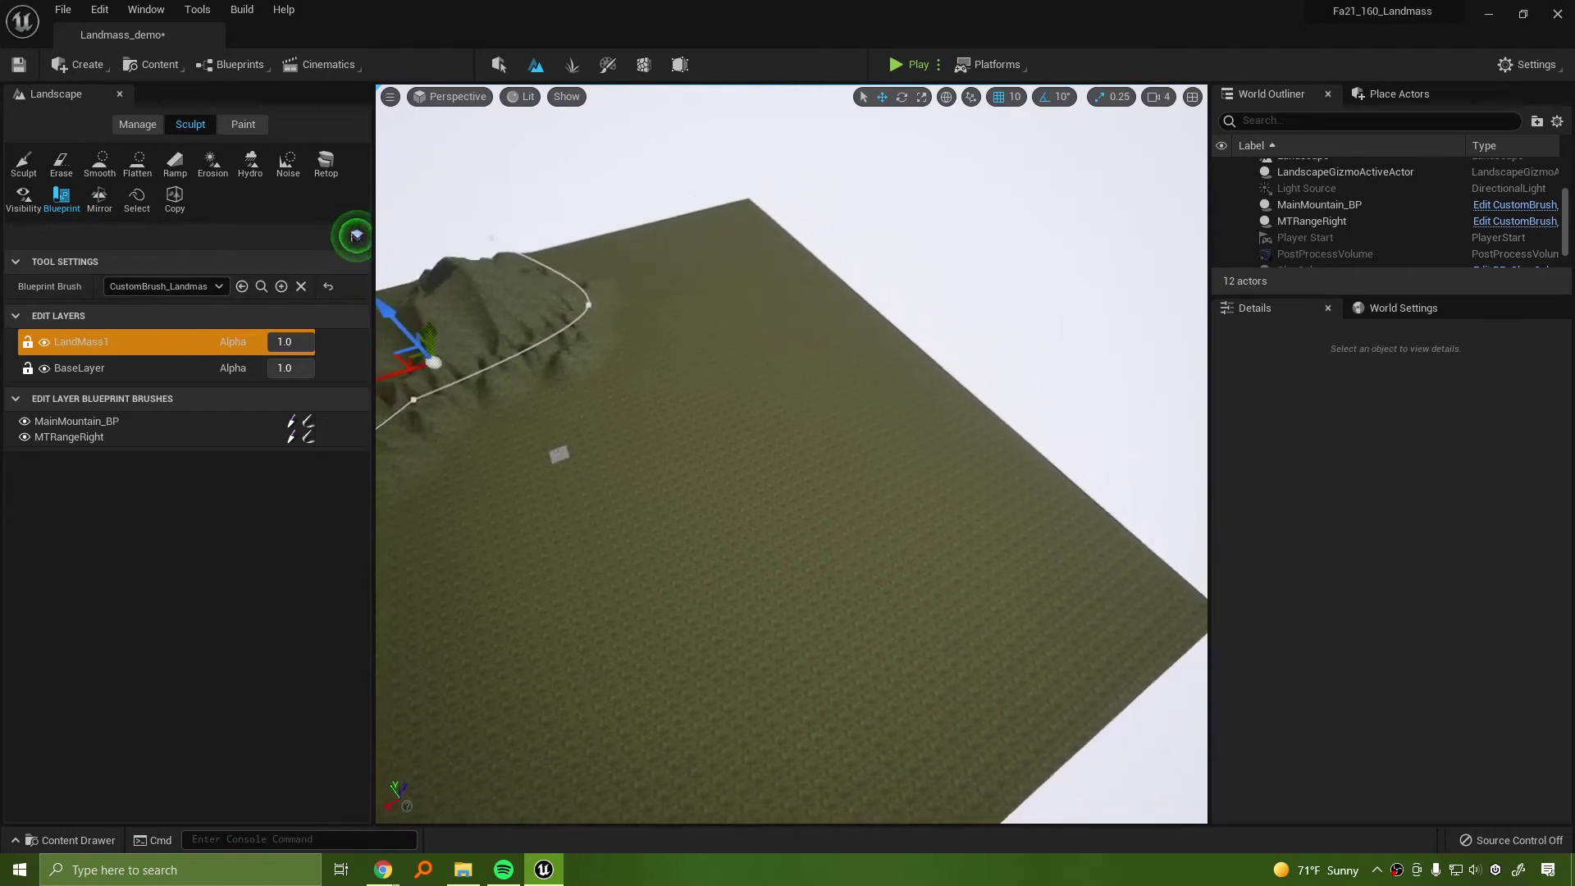
{"action": "left_click", "coordinate": [980, 561]}
Scale the new Landmass brush up uniformly and move it toward the landscape's empty corner
{"action": "right_click_drag", "start_coordinate": [980, 561], "coordinate": [1047, 664]}
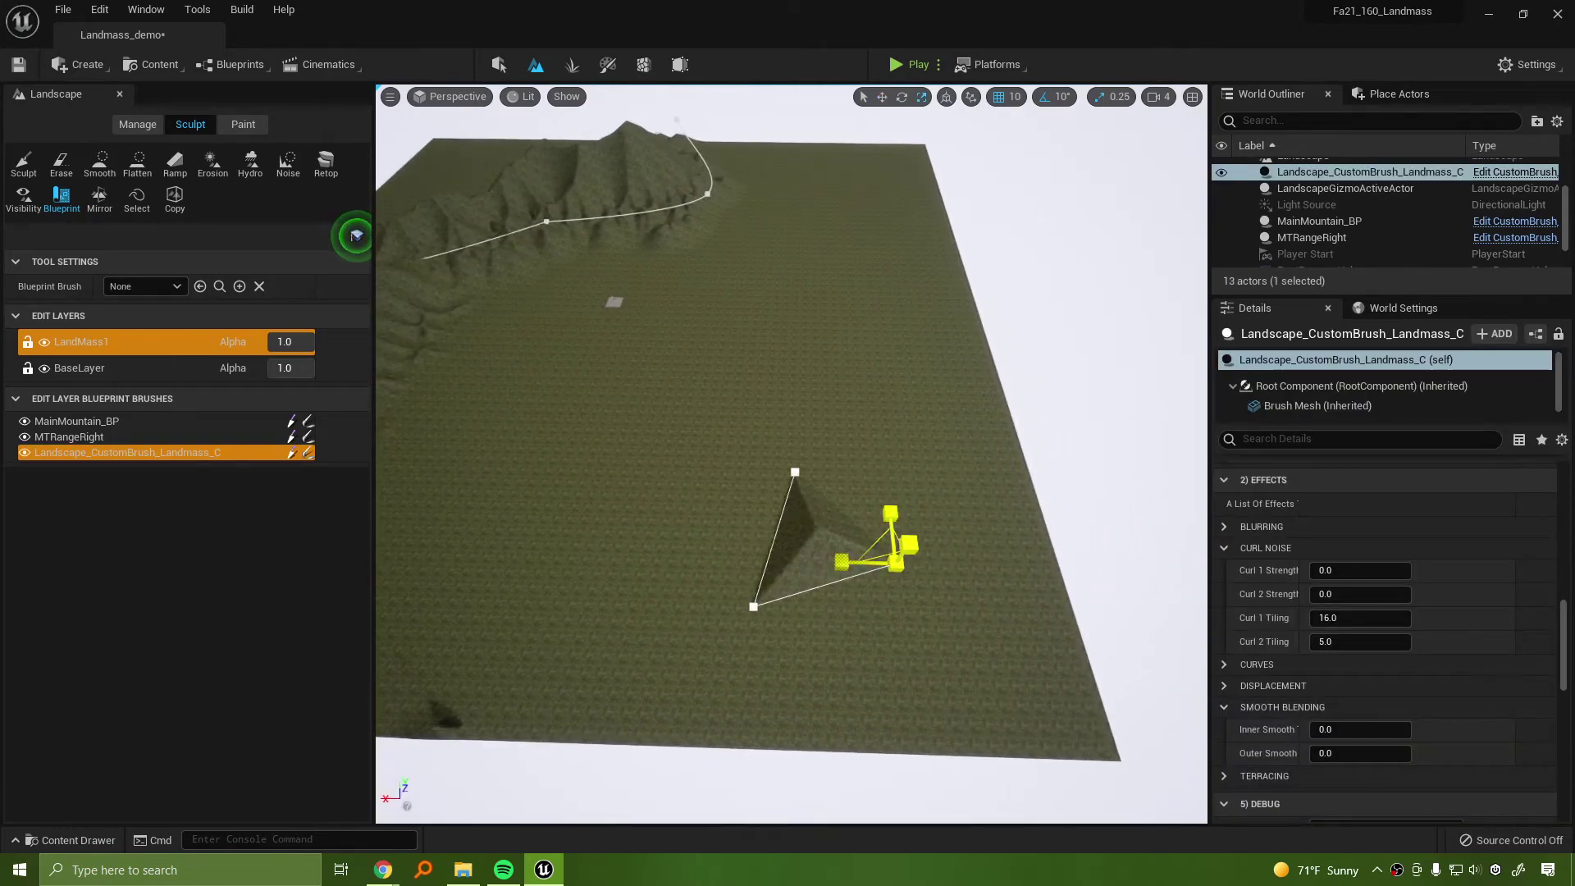
{"action": "left_click_drag", "start_coordinate": [896, 562], "coordinate": [976, 521]}
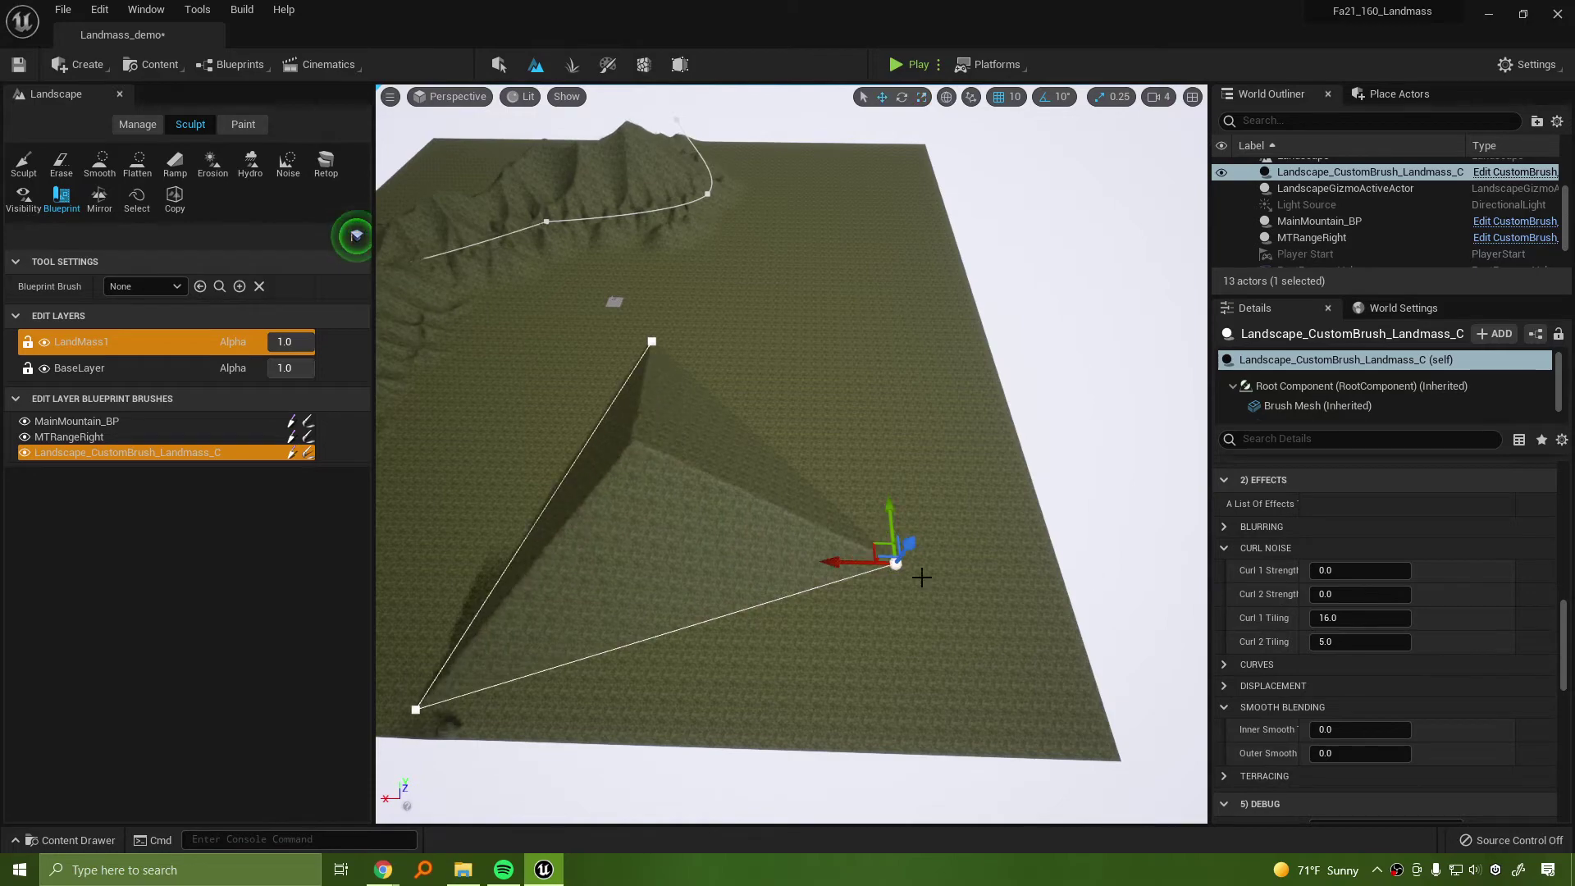
{"action": "mouse_move", "coordinate": [875, 543]}
{"action": "left_mouse_down"}
{"action": "mouse_move", "coordinate": [1042, 551]}
{"action": "mouse_move", "coordinate": [1234, 592]}
{"action": "mouse_move", "coordinate": [1222, 566]}
{"action": "left_mouse_up"}
{"action": "mouse_move", "coordinate": [1148, 566]}
{"action": "right_mouse_down"}
{"action": "mouse_move", "coordinate": [903, 566]}
{"action": "mouse_move", "coordinate": [812, 525]}
{"action": "mouse_move", "coordinate": [739, 529]}
{"action": "mouse_move", "coordinate": [730, 554]}
{"action": "mouse_move", "coordinate": [812, 590]}
{"action": "right_mouse_up"}
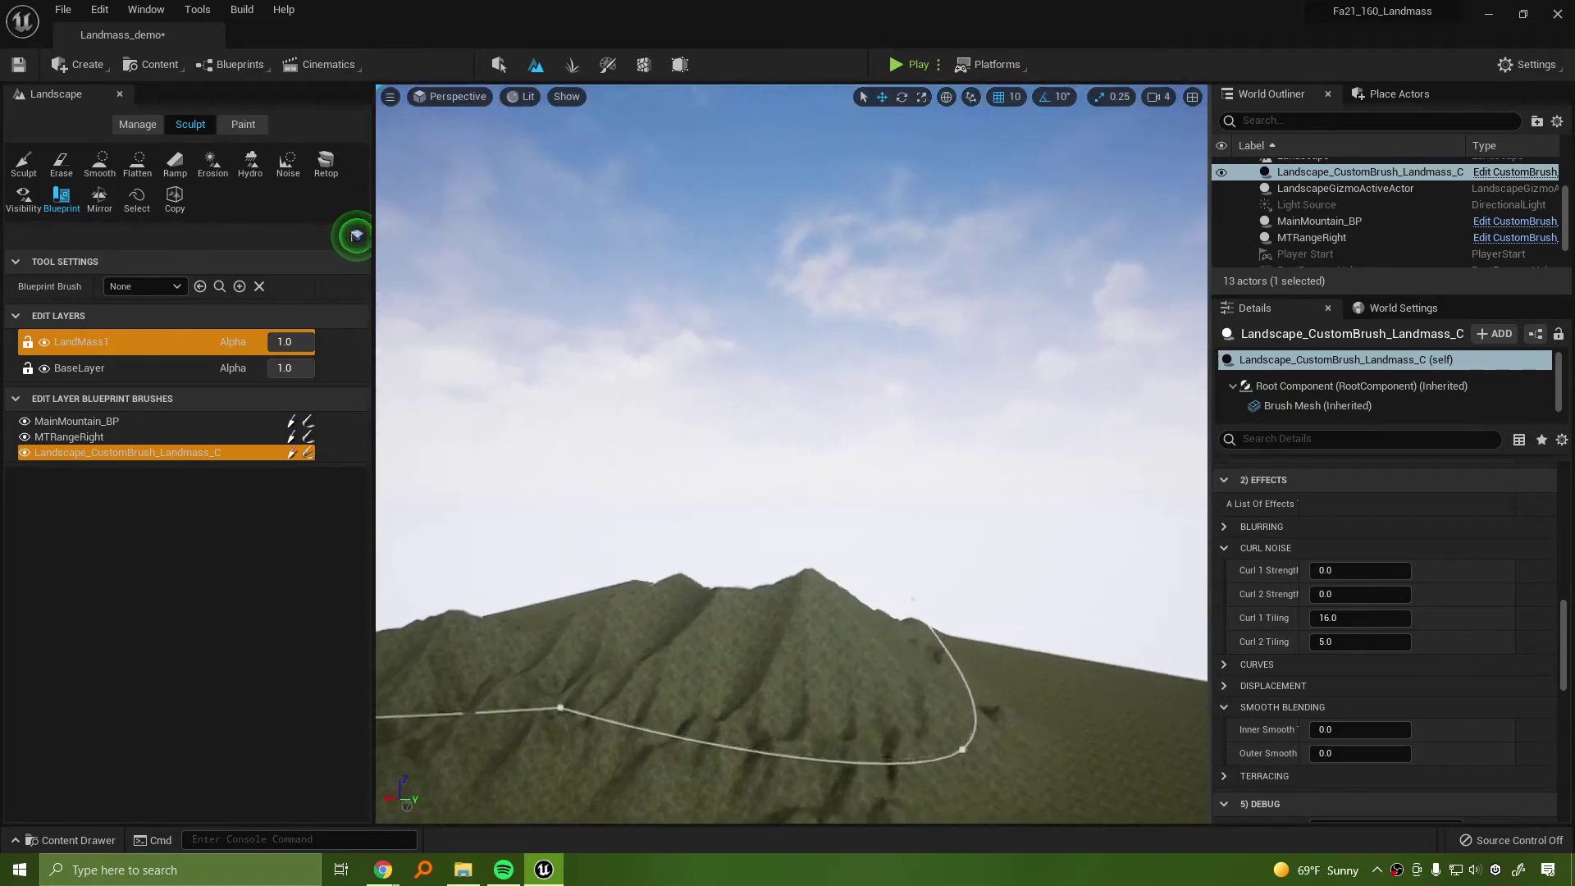
Select MTRangeRight's outermost spline point and adjust its position so the ridge ends at the landscape's edge
{"action": "mouse_move", "coordinate": [885, 617]}
{"action": "right_mouse_down"}
{"action": "mouse_move", "coordinate": [877, 644]}
{"action": "mouse_move", "coordinate": [799, 628]}
{"action": "mouse_move", "coordinate": [910, 624]}
{"action": "mouse_move", "coordinate": [885, 618]}
{"action": "right_mouse_up"}
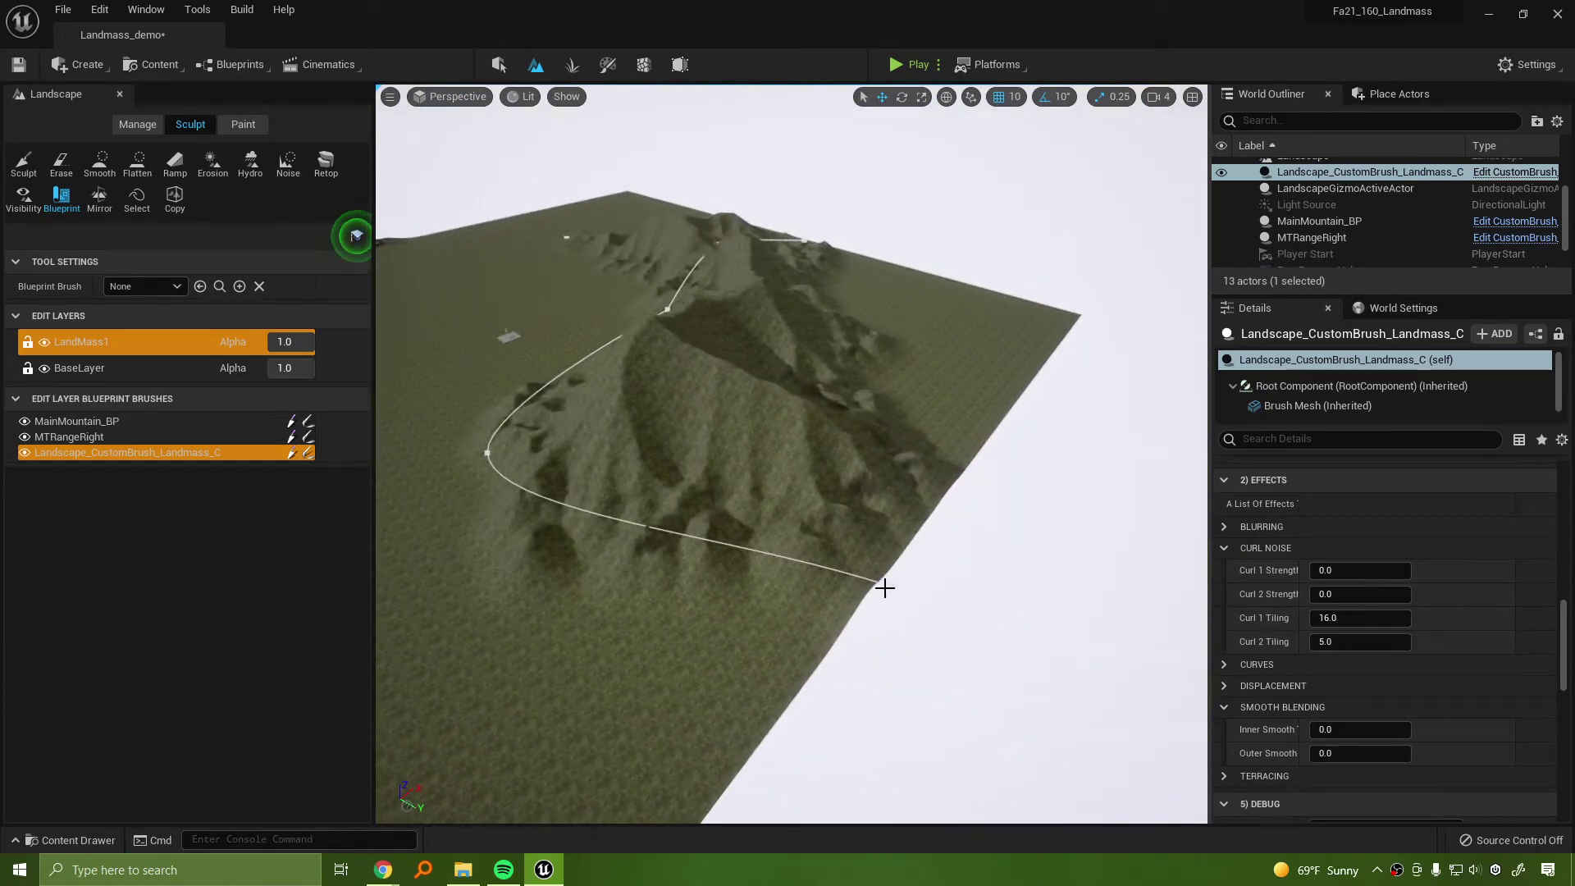
{"action": "left_click", "coordinate": [894, 588]}
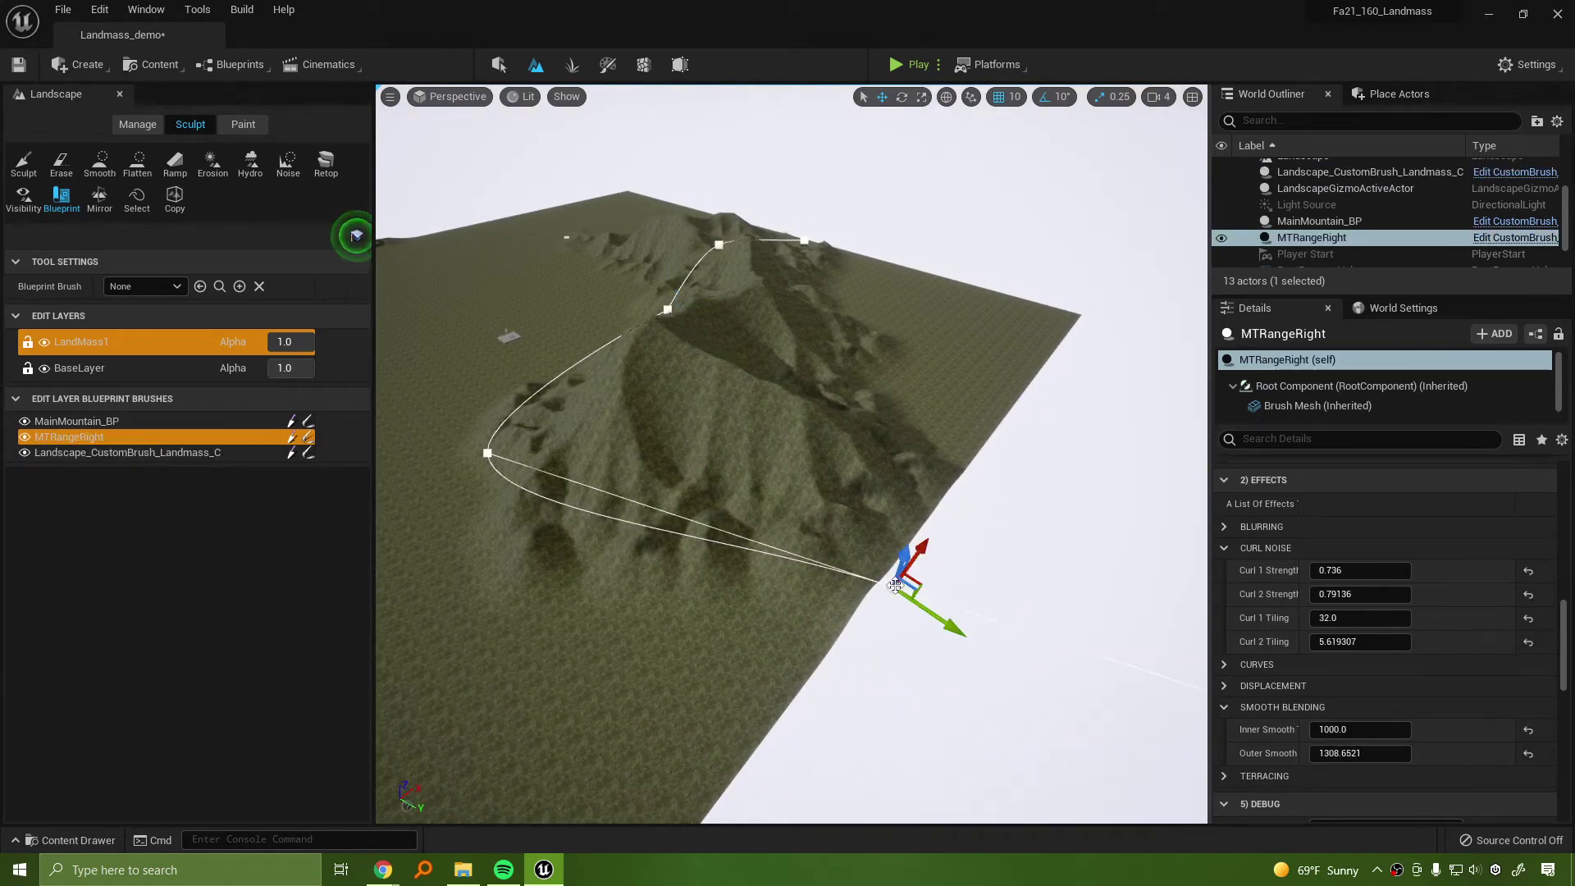
{"action": "right_click_drag", "start_coordinate": [1019, 648], "coordinate": [998, 643]}
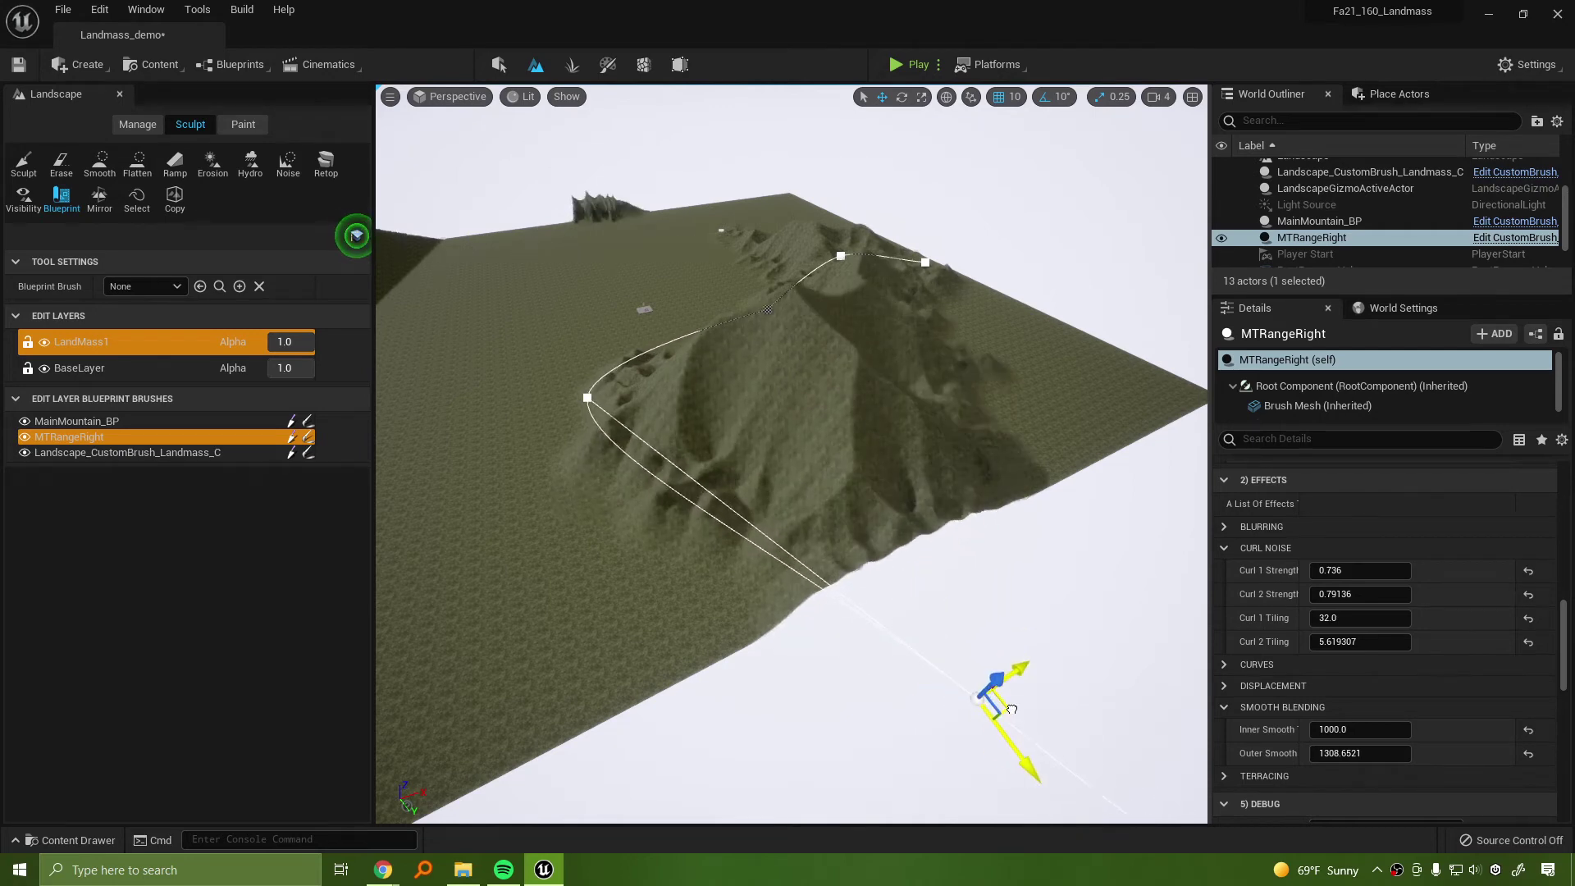
{"action": "left_click_drag", "start_coordinate": [1083, 771], "coordinate": [930, 654]}
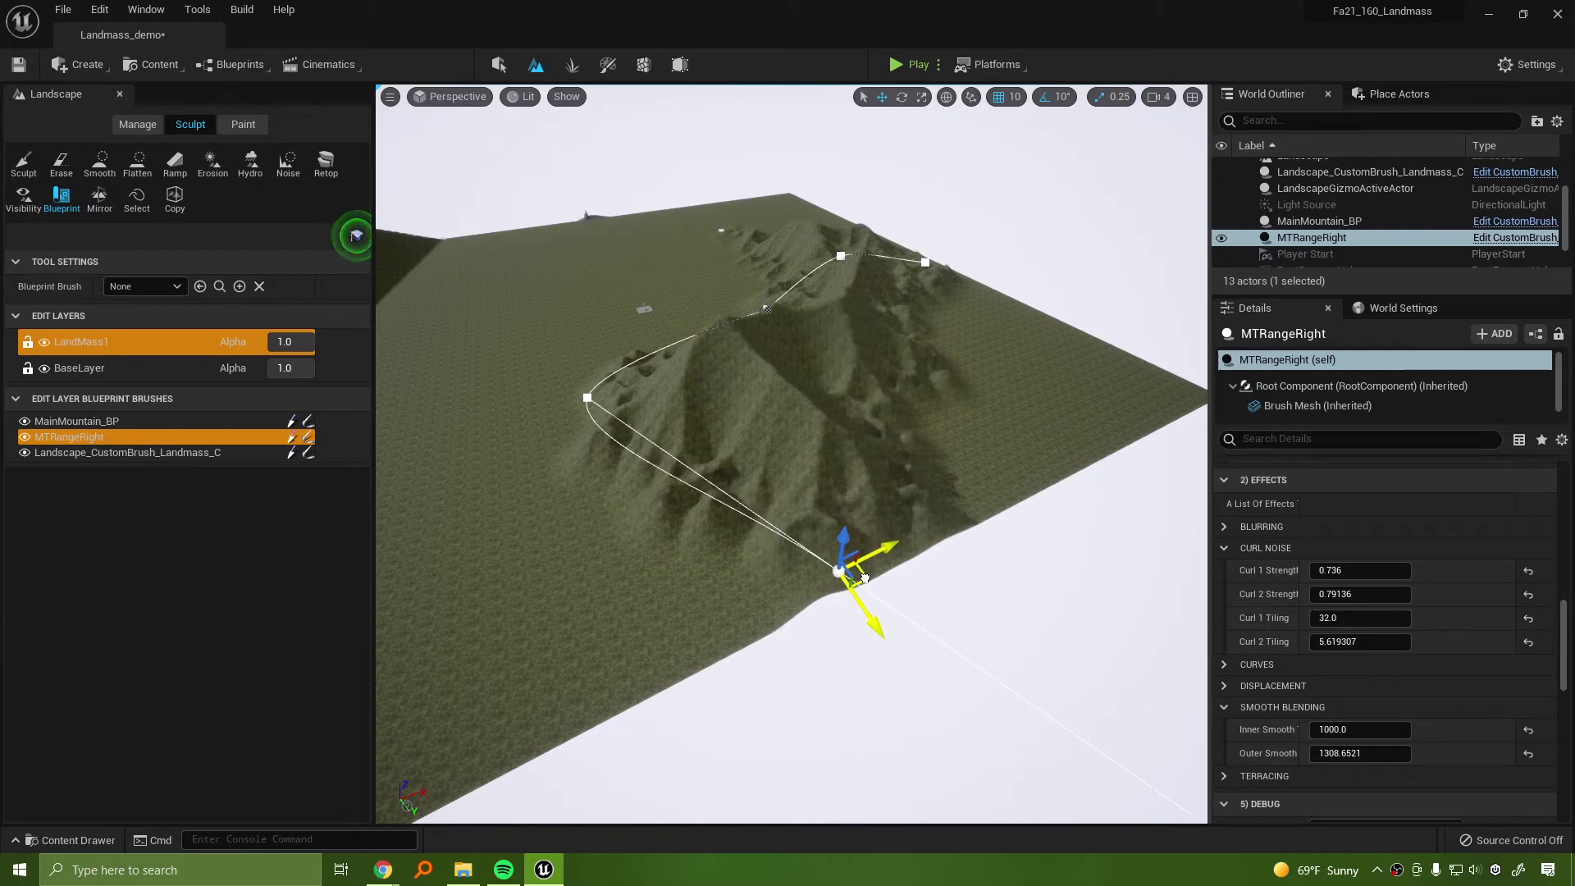
{"action": "left_click_drag", "start_coordinate": [857, 566], "coordinate": [888, 531]}
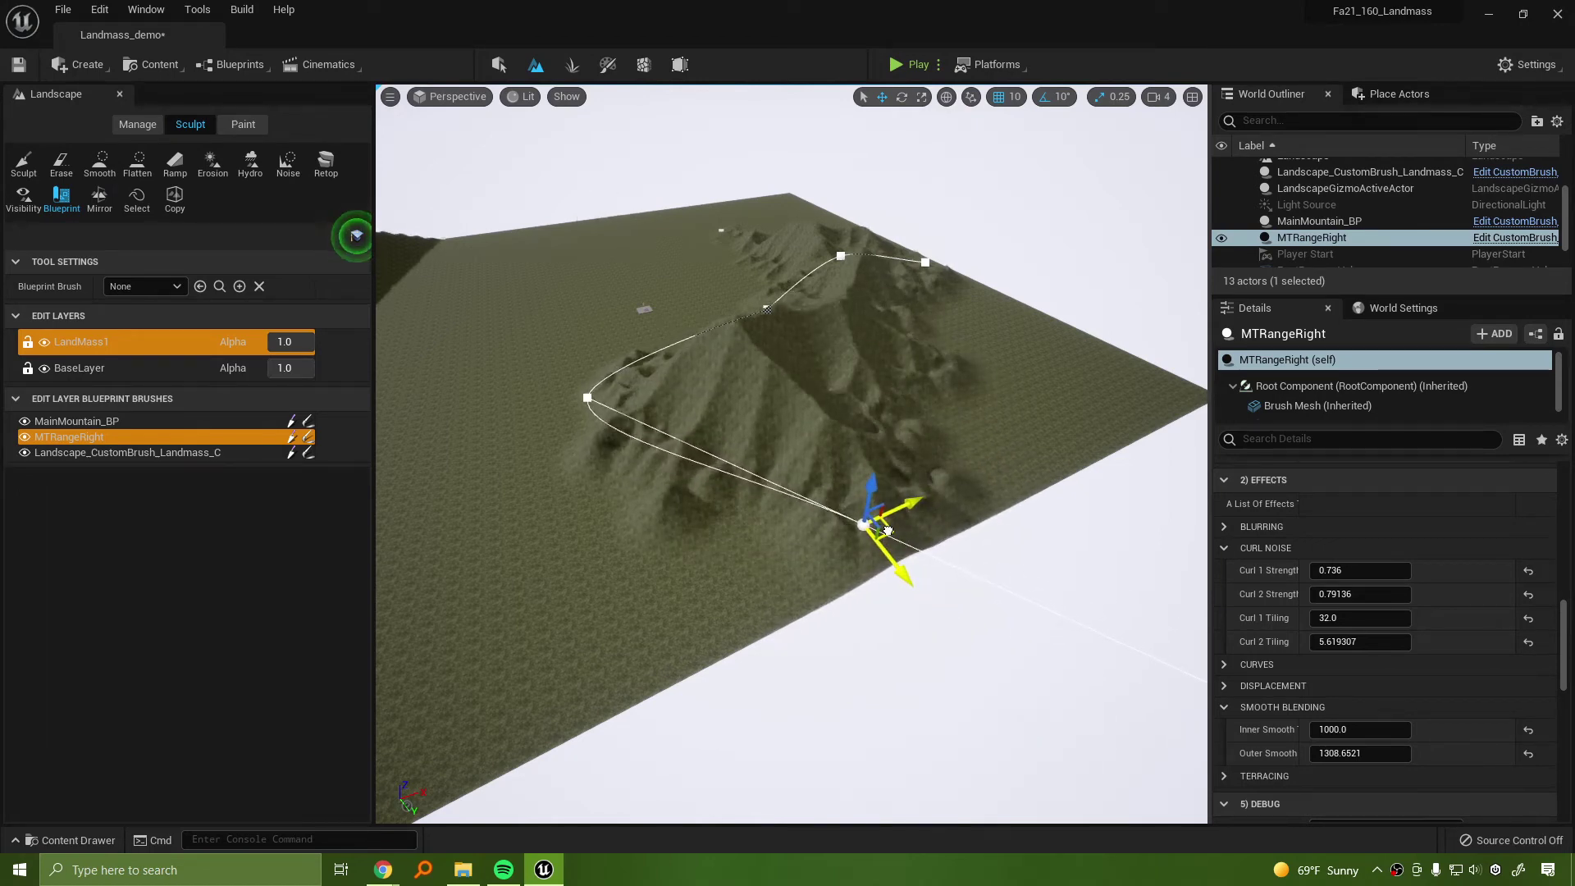
Try to move the Landscape actor near the new corner mountain, and undo the move
{"action": "right_click_drag", "start_coordinate": [1000, 381], "coordinate": [722, 279]}
{"action": "right_click_drag", "start_coordinate": [983, 278], "coordinate": [999, 344]}
{"action": "key", "text": "f"}
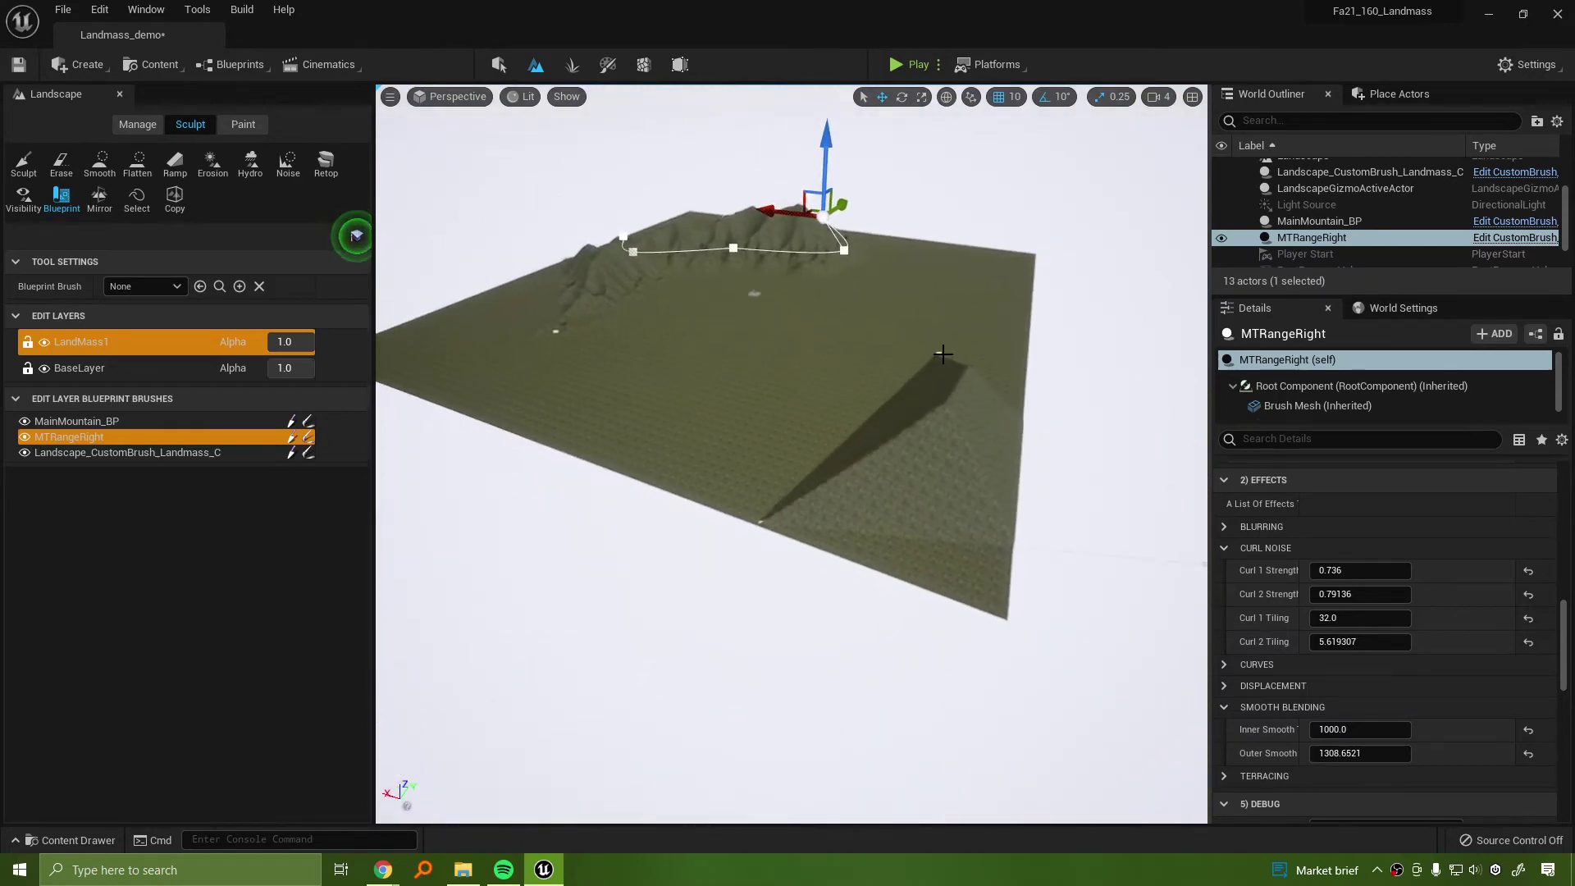
{"action": "left_click", "coordinate": [1009, 387]}
{"action": "mouse_move", "coordinate": [955, 602]}
{"action": "left_mouse_down"}
{"action": "mouse_move", "coordinate": [993, 611]}
{"action": "mouse_move", "coordinate": [974, 606]}
{"action": "left_mouse_up"}
{"action": "key", "text": "ctrl+z"}
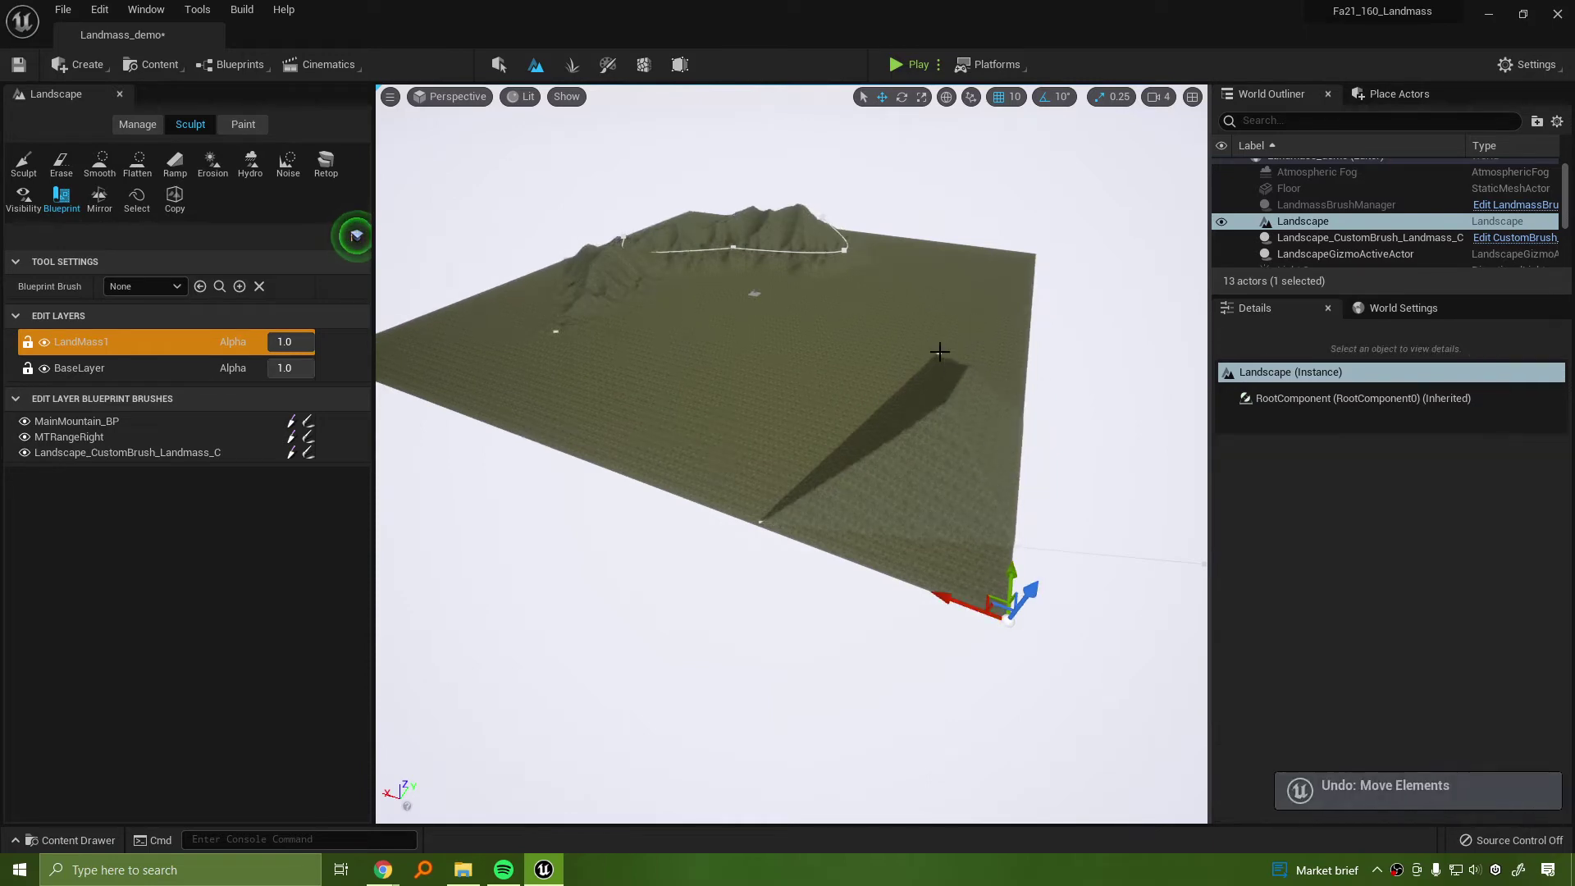
Select the new Landmass brush and rename it SouthMountain
{"action": "left_click", "coordinate": [939, 351]}
{"action": "double_click", "coordinate": [1376, 239]}
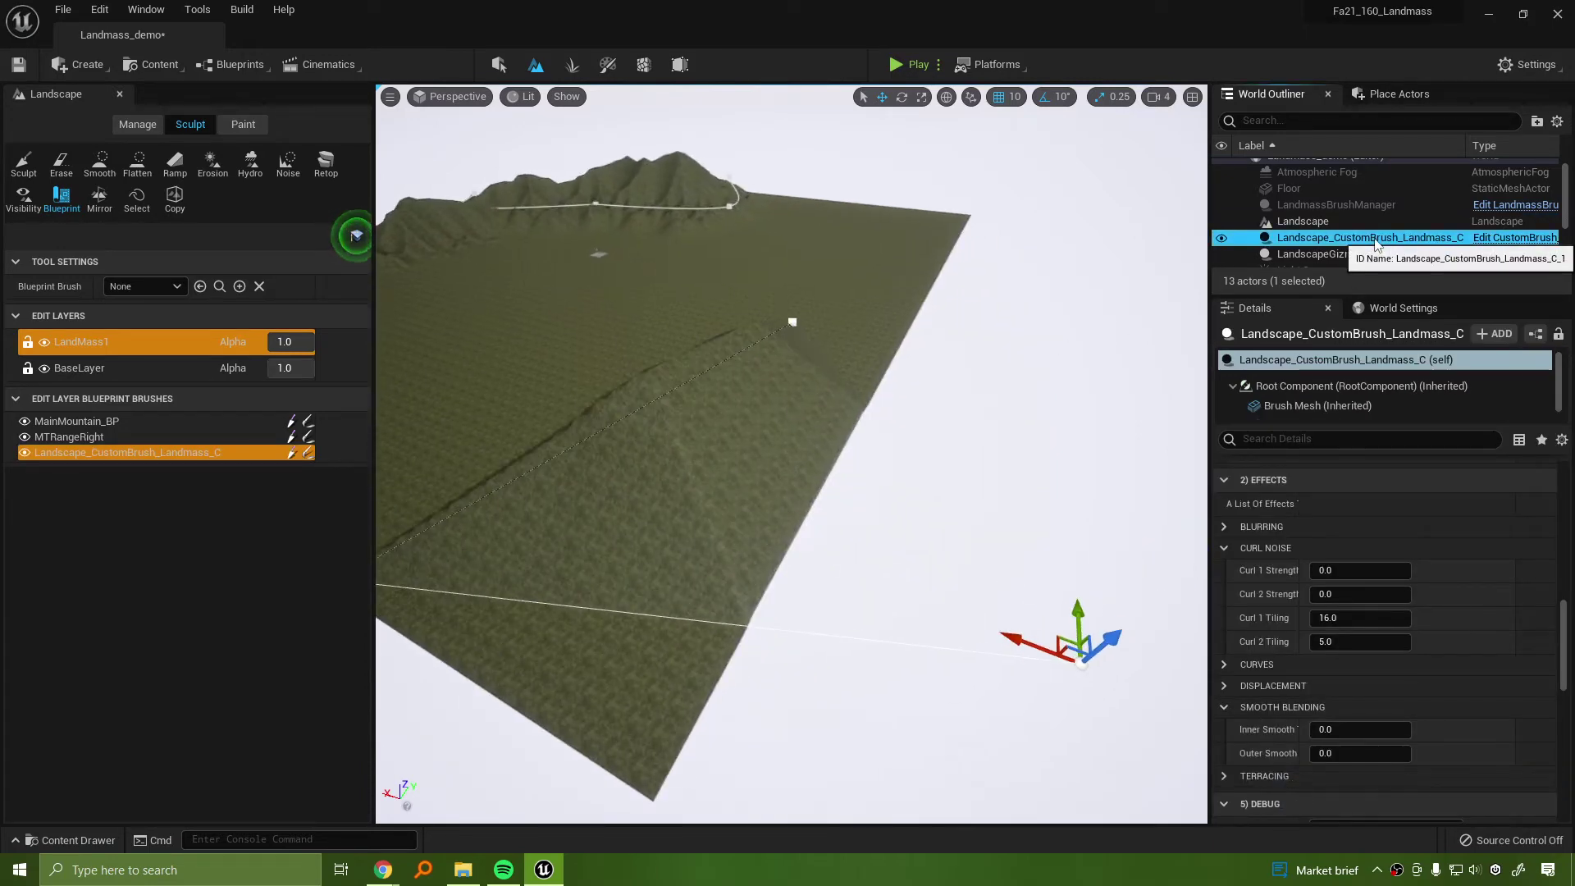
{"action": "left_click", "coordinate": [1375, 239]}
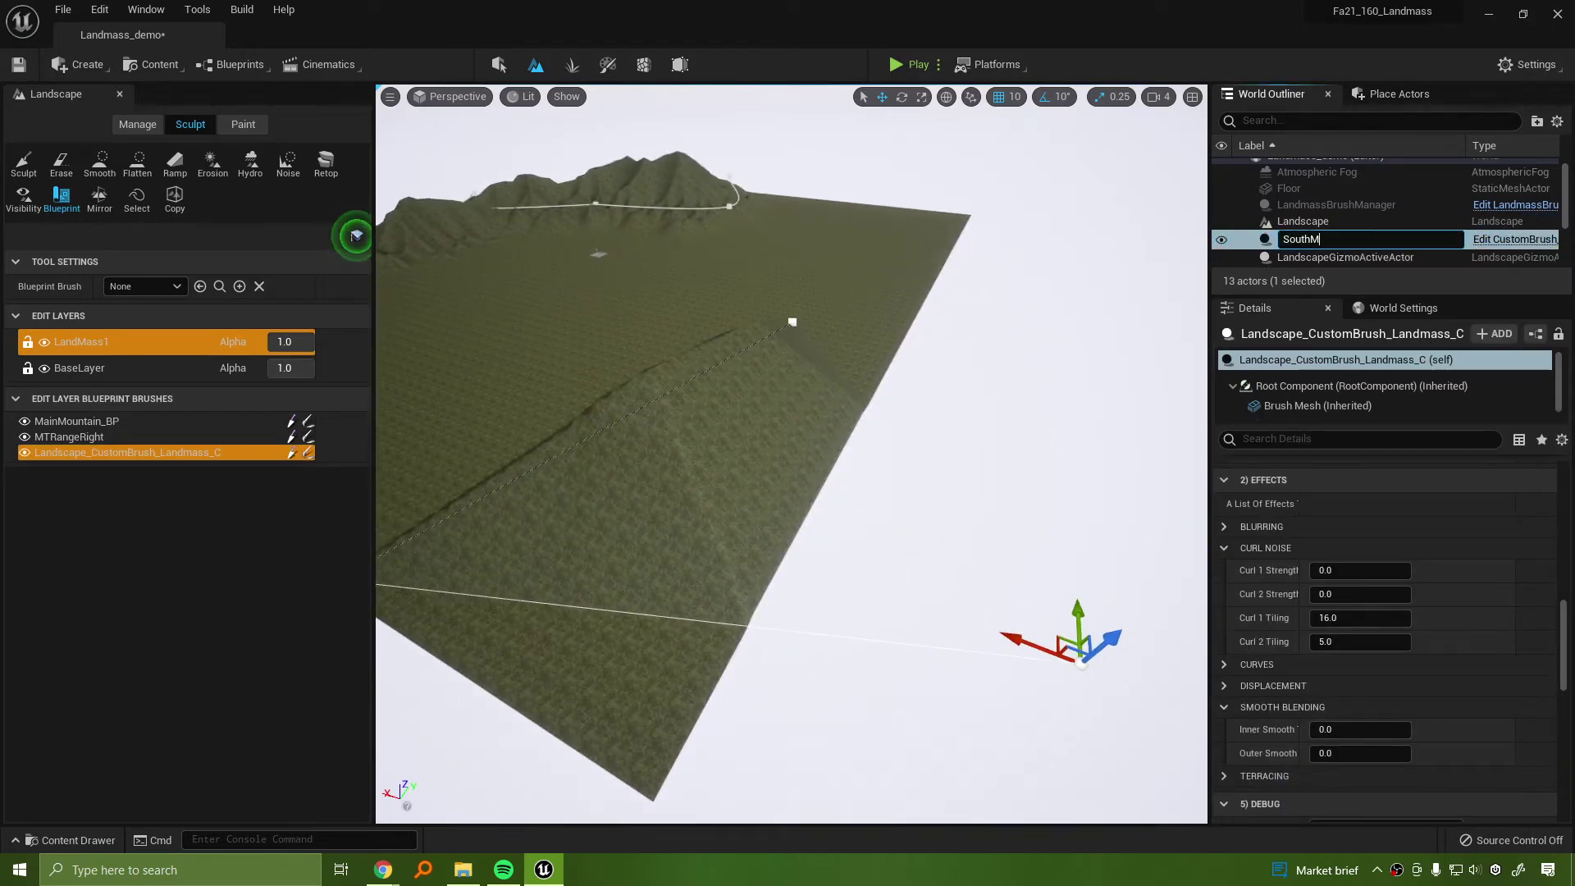
{"action": "type", "text": "SouthMountain"}
{"action": "key", "text": "Return"}
Move the SouthMountain brush outward so part of its outline extends past the landscape's corner
{"action": "right_click_drag", "start_coordinate": [981, 415], "coordinate": [1025, 476]}
{"action": "left_click_drag", "start_coordinate": [926, 451], "coordinate": [944, 476]}
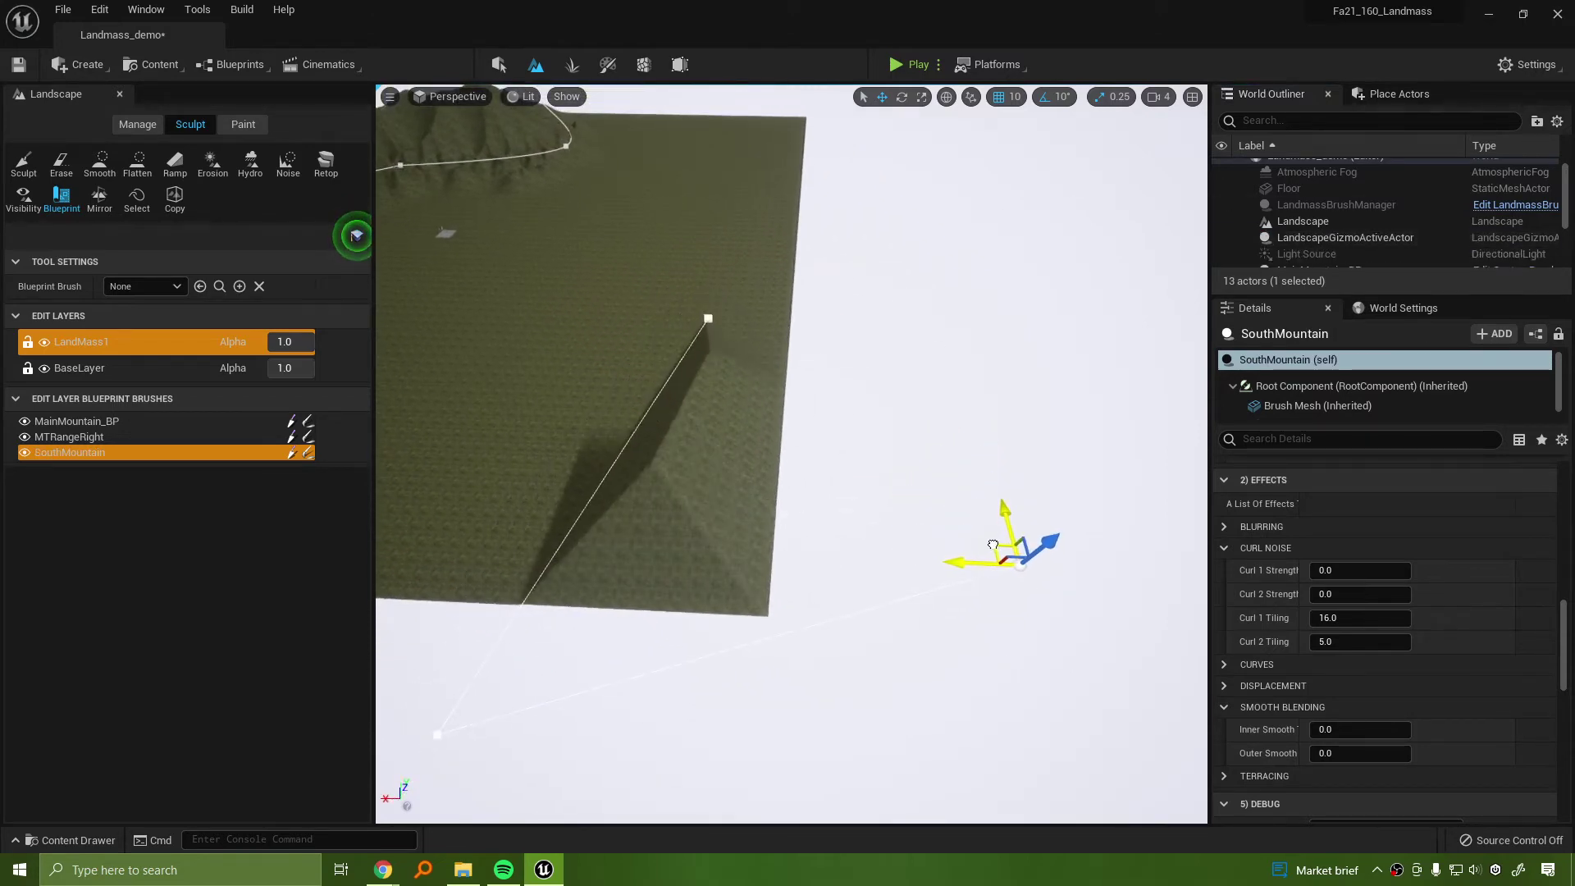
{"action": "right_click_drag", "start_coordinate": [923, 372], "coordinate": [1118, 432]}
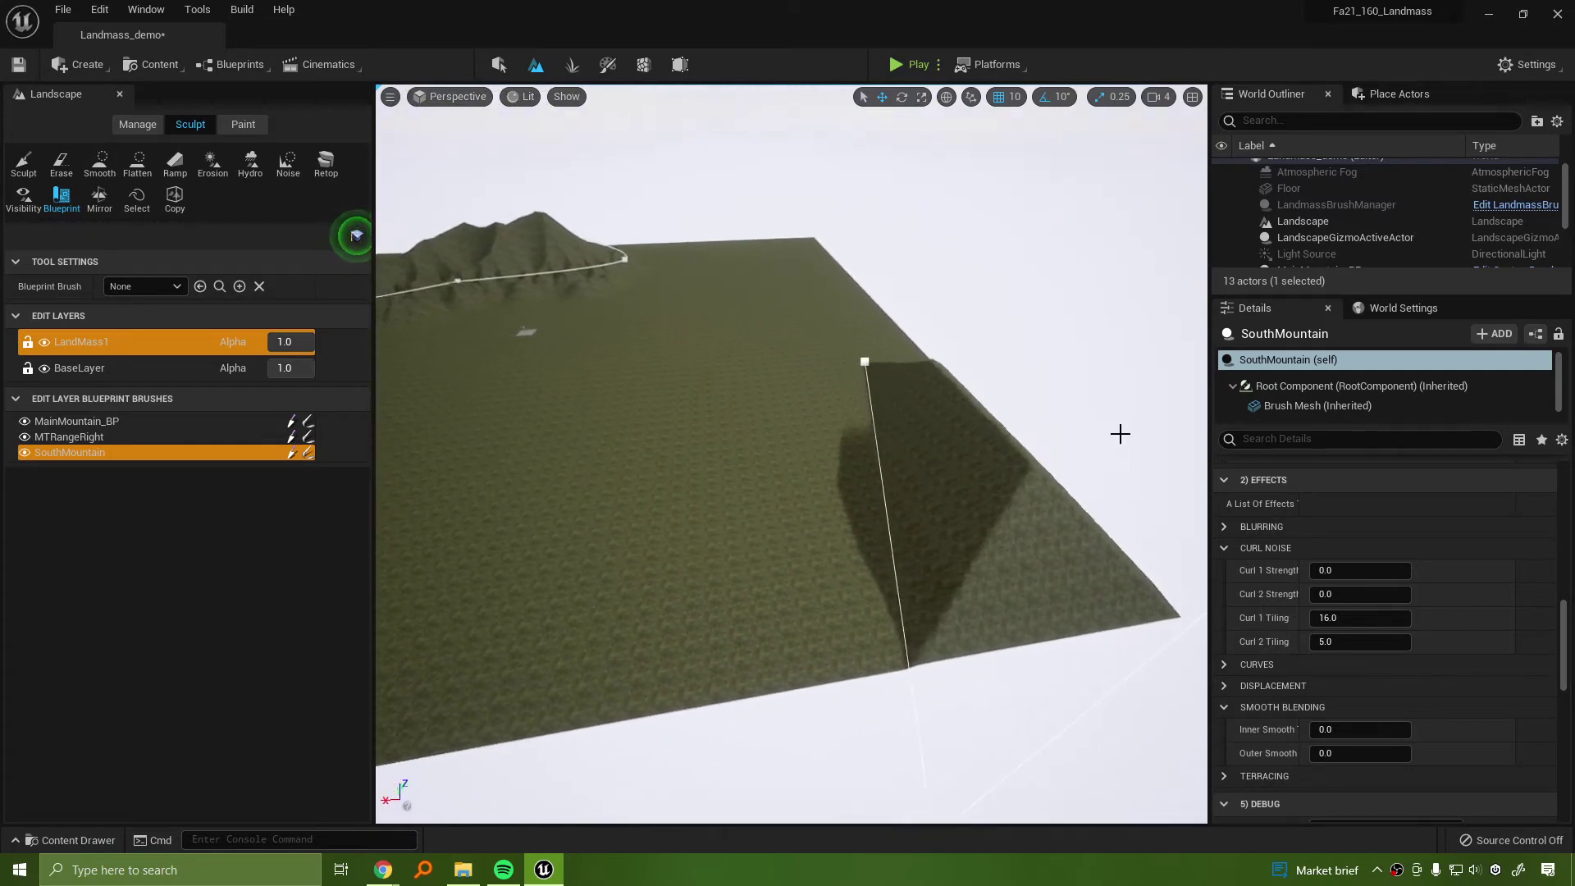
In SouthMountain's curl noise settings, set Curl 1 Strength to 0.423552 and Curl 2 Strength to 0.68
{"action": "mouse_move", "coordinate": [1346, 570]}
{"action": "left_mouse_down"}
{"action": "mouse_move", "coordinate": [1460, 570]}
{"action": "mouse_move", "coordinate": [1387, 570]}
{"action": "left_mouse_up"}
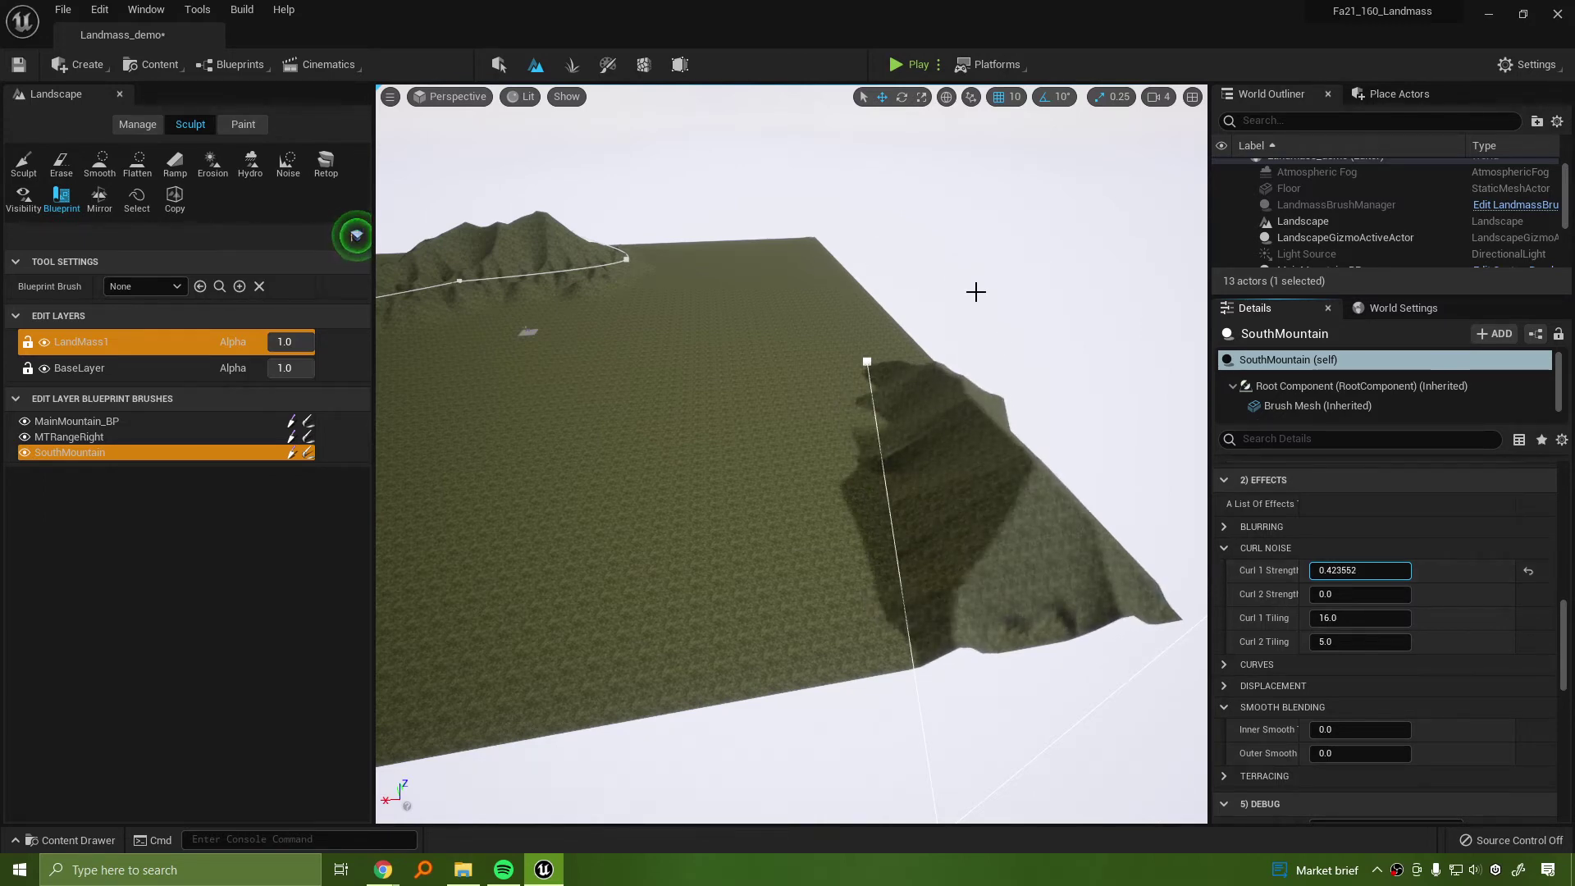
{"action": "right_click_drag", "start_coordinate": [976, 292], "coordinate": [712, 243]}
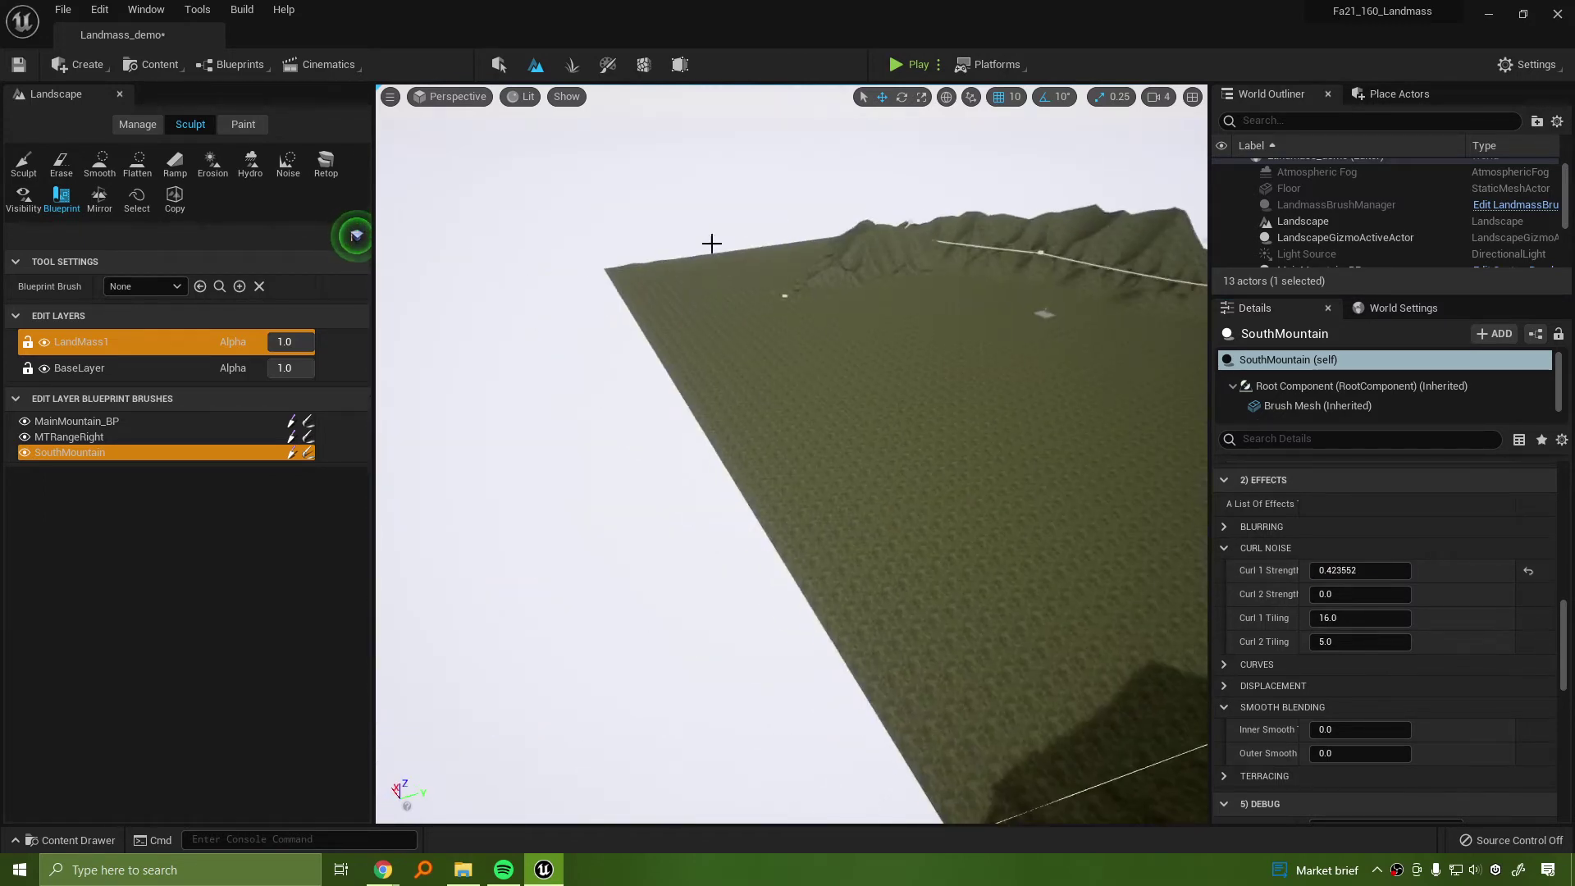
{"action": "right_click_drag", "start_coordinate": [921, 310], "coordinate": [1181, 320]}
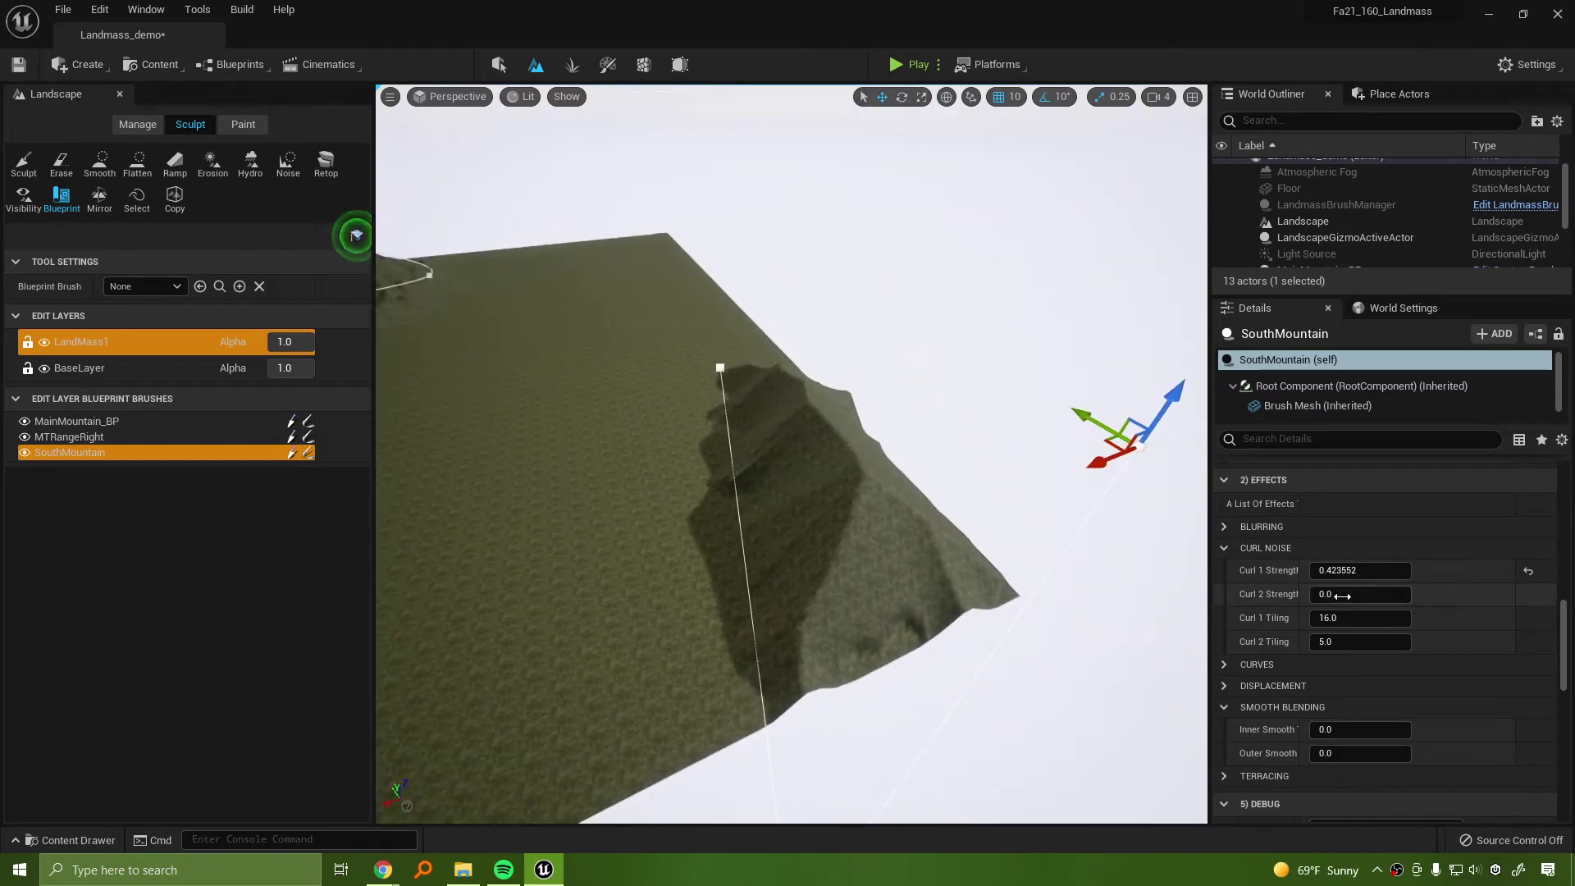
{"action": "left_click_drag", "start_coordinate": [1345, 594], "coordinate": [1452, 593]}
{"action": "right_click_drag", "start_coordinate": [971, 526], "coordinate": [966, 500]}
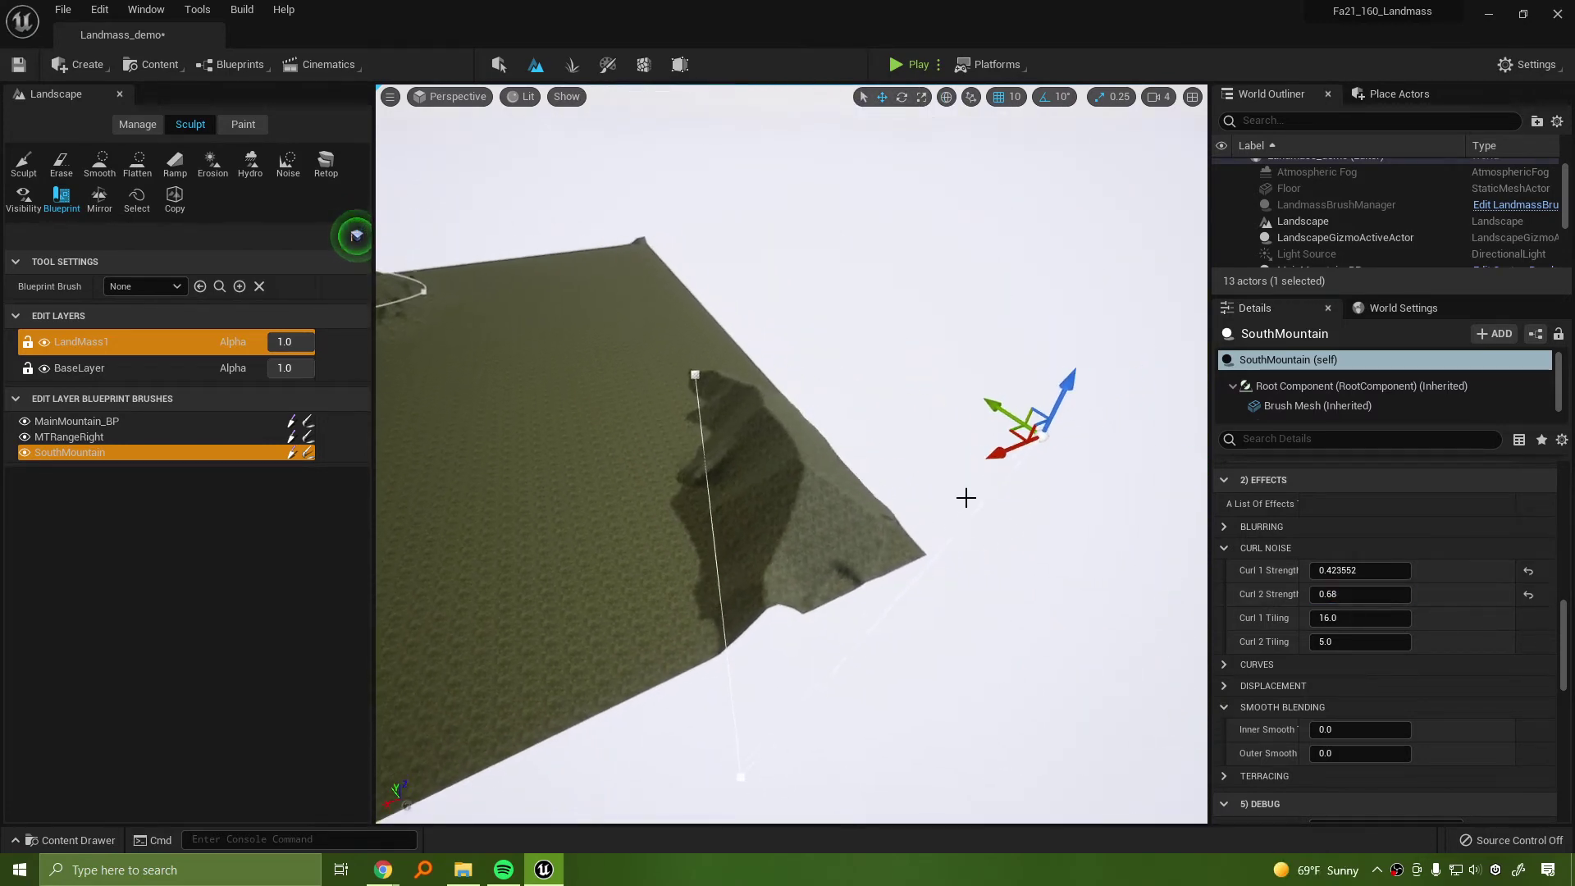
Move the SouthMountain brush inward from the corner so its whole outline lies on the landscape
{"action": "mouse_move", "coordinate": [1000, 434]}
{"action": "left_mouse_down"}
{"action": "mouse_move", "coordinate": [944, 406]}
{"action": "mouse_move", "coordinate": [976, 408]}
{"action": "mouse_move", "coordinate": [800, 362]}
{"action": "mouse_move", "coordinate": [812, 400]}
{"action": "mouse_move", "coordinate": [683, 334]}
{"action": "mouse_move", "coordinate": [610, 373]}
{"action": "left_mouse_up"}
{"action": "right_click_drag", "start_coordinate": [782, 426], "coordinate": [611, 385]}
{"action": "right_click_drag", "start_coordinate": [1163, 473], "coordinate": [1188, 484]}
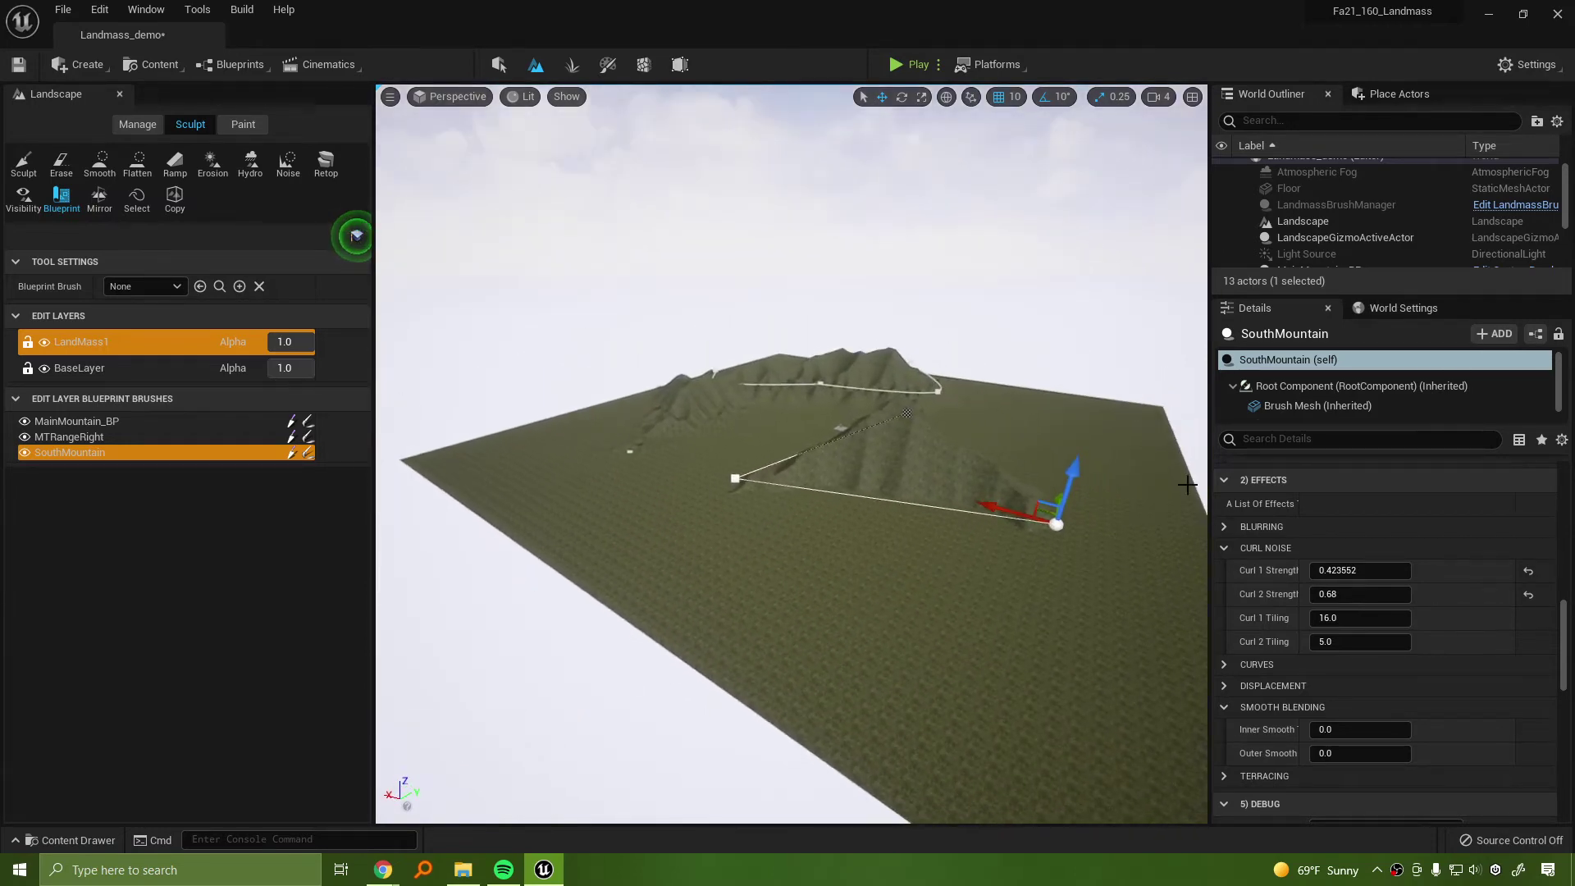
Collapse the Material, Static Mesh and Spline Mesh categories in SouthMountain's details, leaving its shape and falloff settings accessible
{"action": "mouse_move", "coordinate": [1562, 631]}
{"action": "left_mouse_down"}
{"action": "mouse_move", "coordinate": [1558, 504]}
{"action": "mouse_move", "coordinate": [1552, 544]}
{"action": "left_mouse_up"}
{"action": "left_click", "coordinate": [1224, 556]}
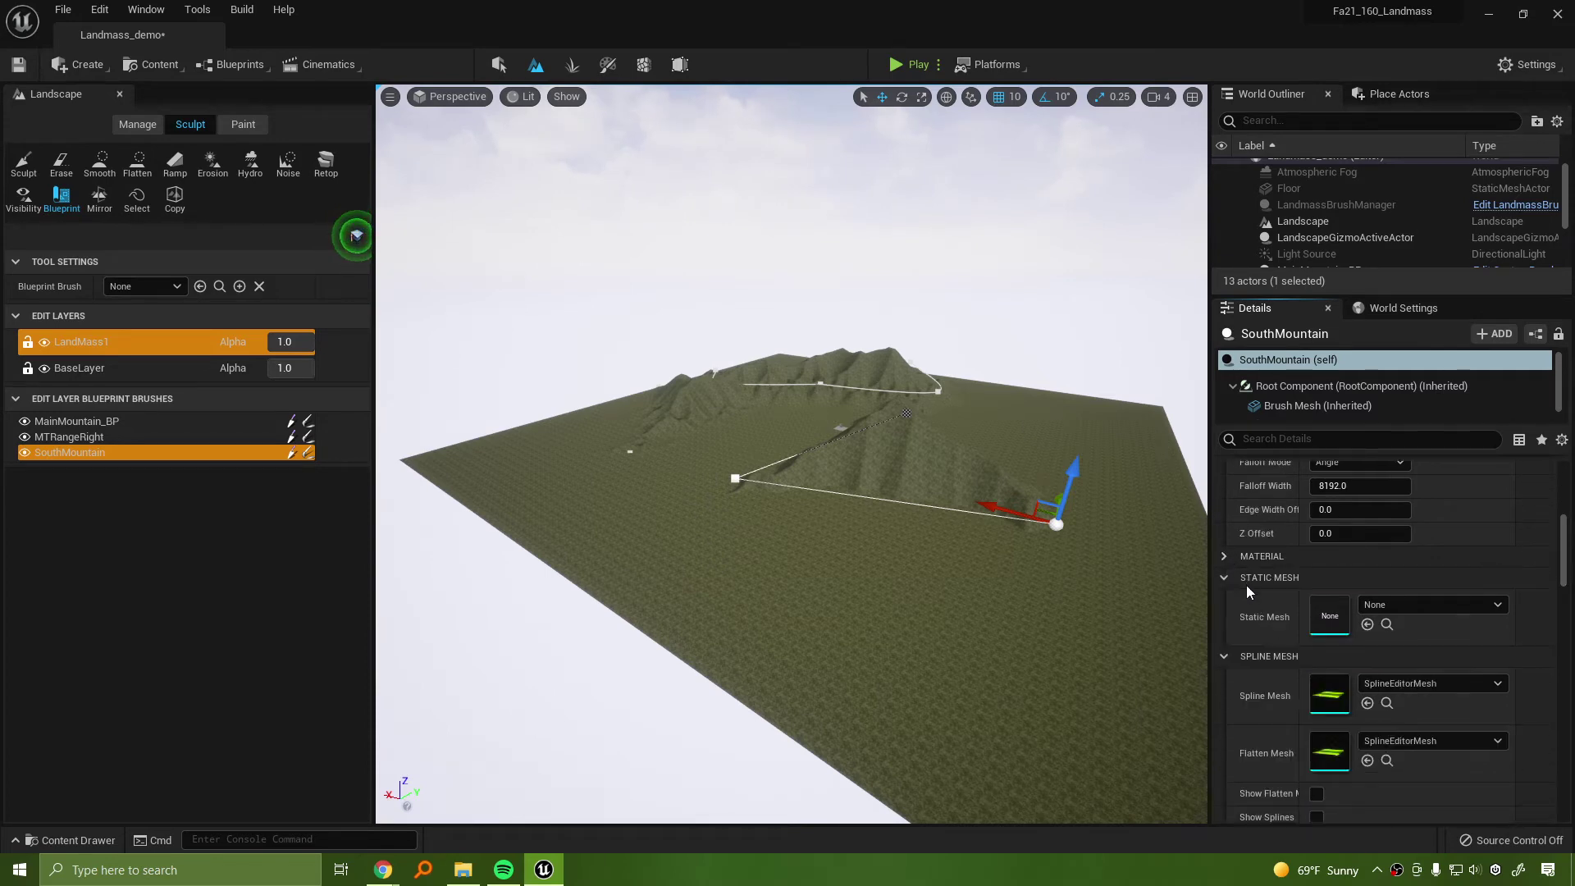
{"action": "left_click", "coordinate": [1223, 578]}
{"action": "left_click", "coordinate": [1223, 600]}
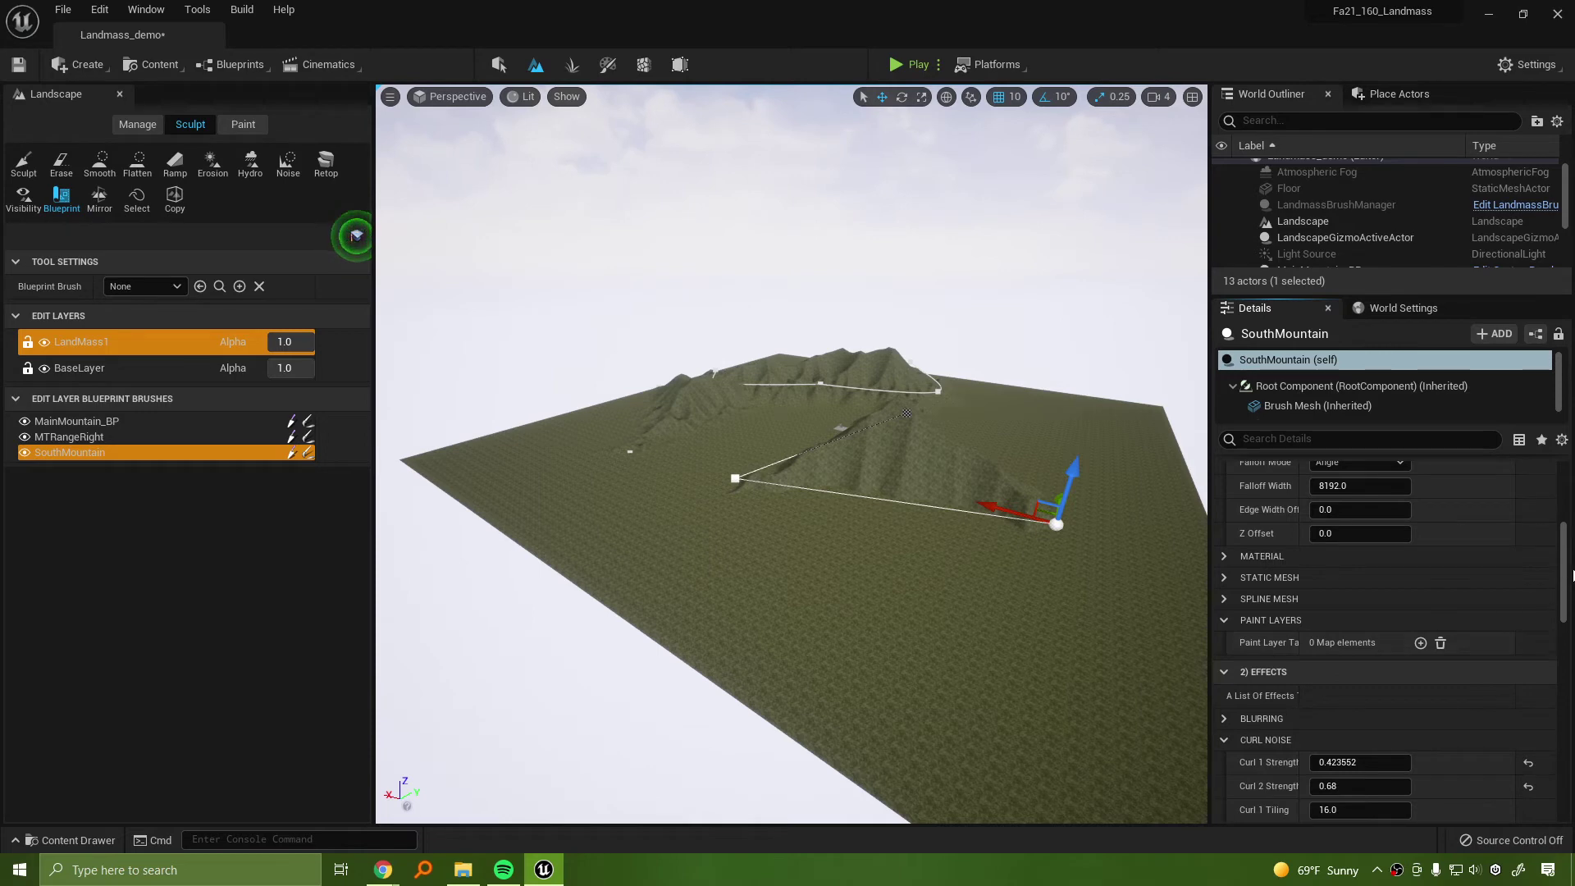
{"action": "left_click_drag", "start_coordinate": [1567, 579], "coordinate": [1567, 548]}
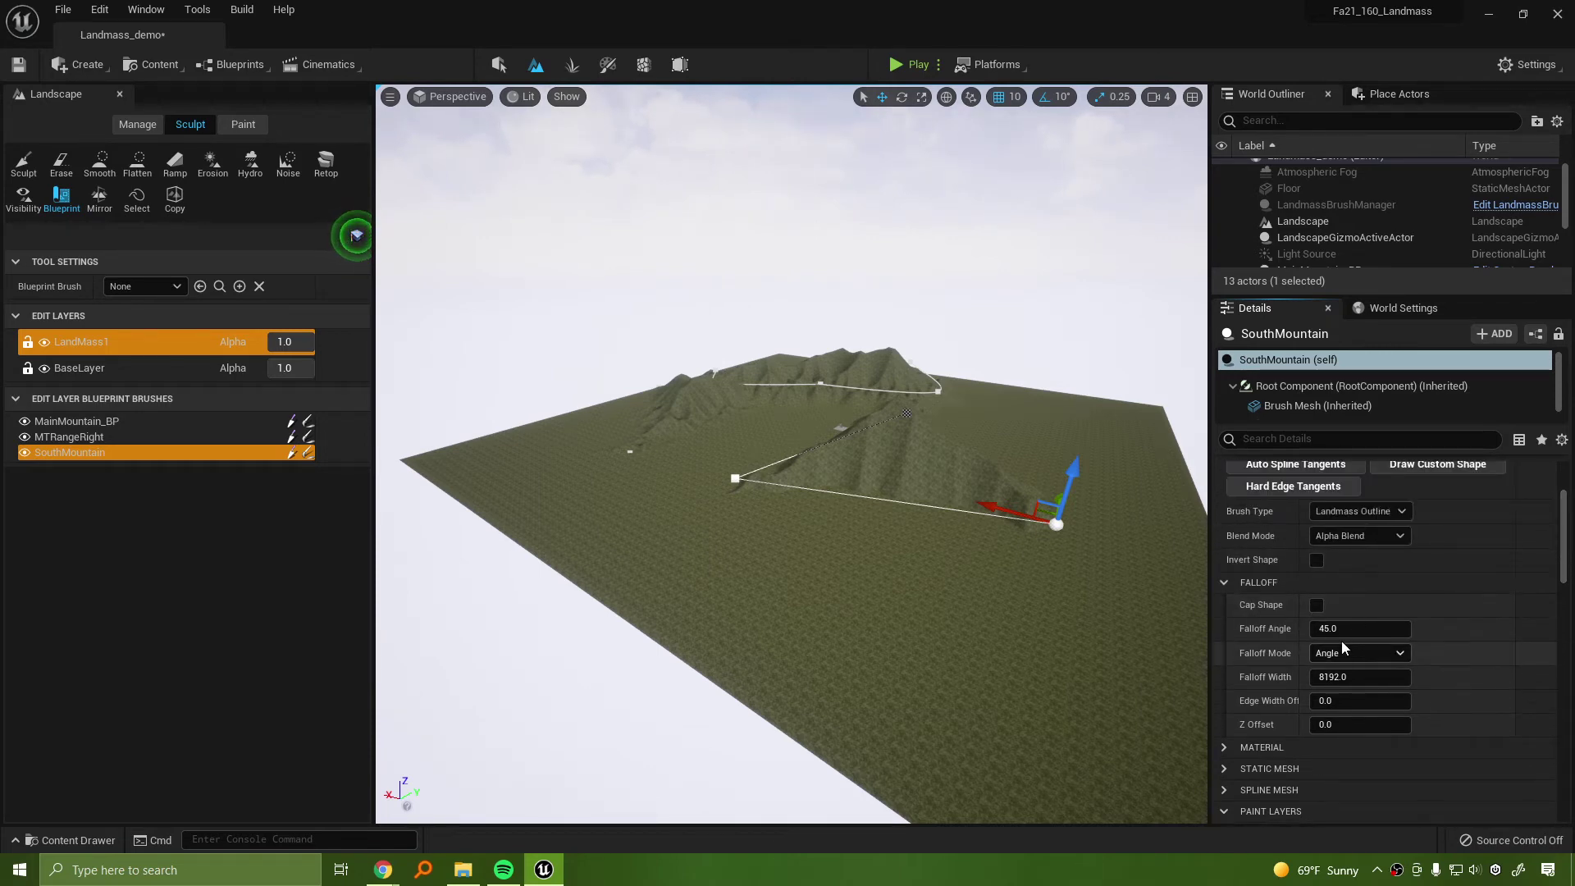
Enable Cap Shape on SouthMountain with Invert Shape off, and lower the brush below the landscape surface to carve a basin
{"action": "left_click", "coordinate": [1316, 560]}
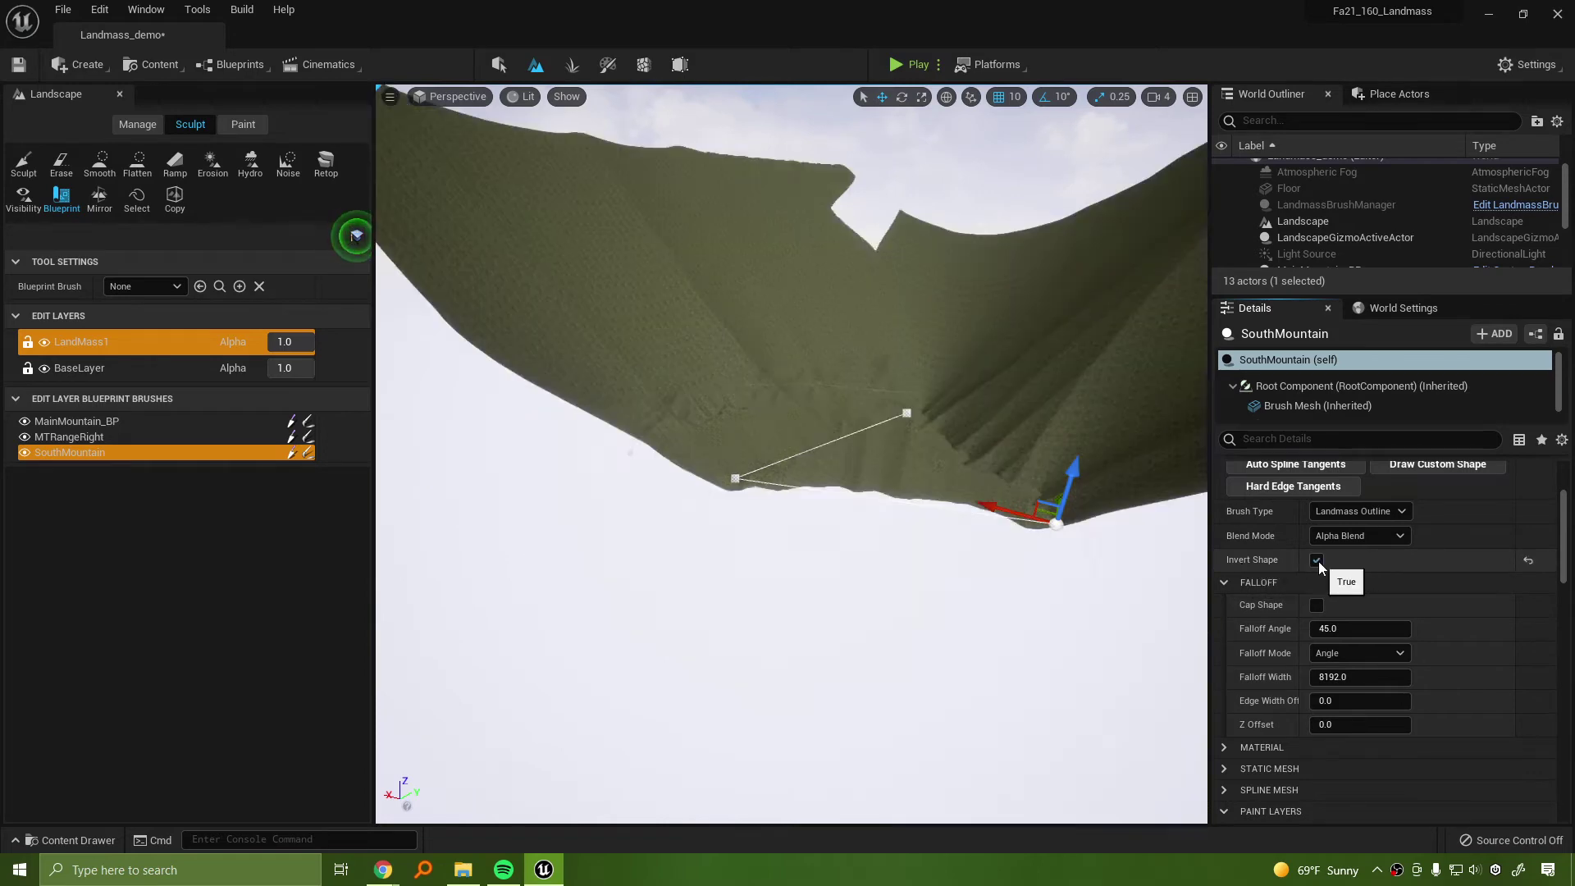
{"action": "left_click", "coordinate": [1317, 560]}
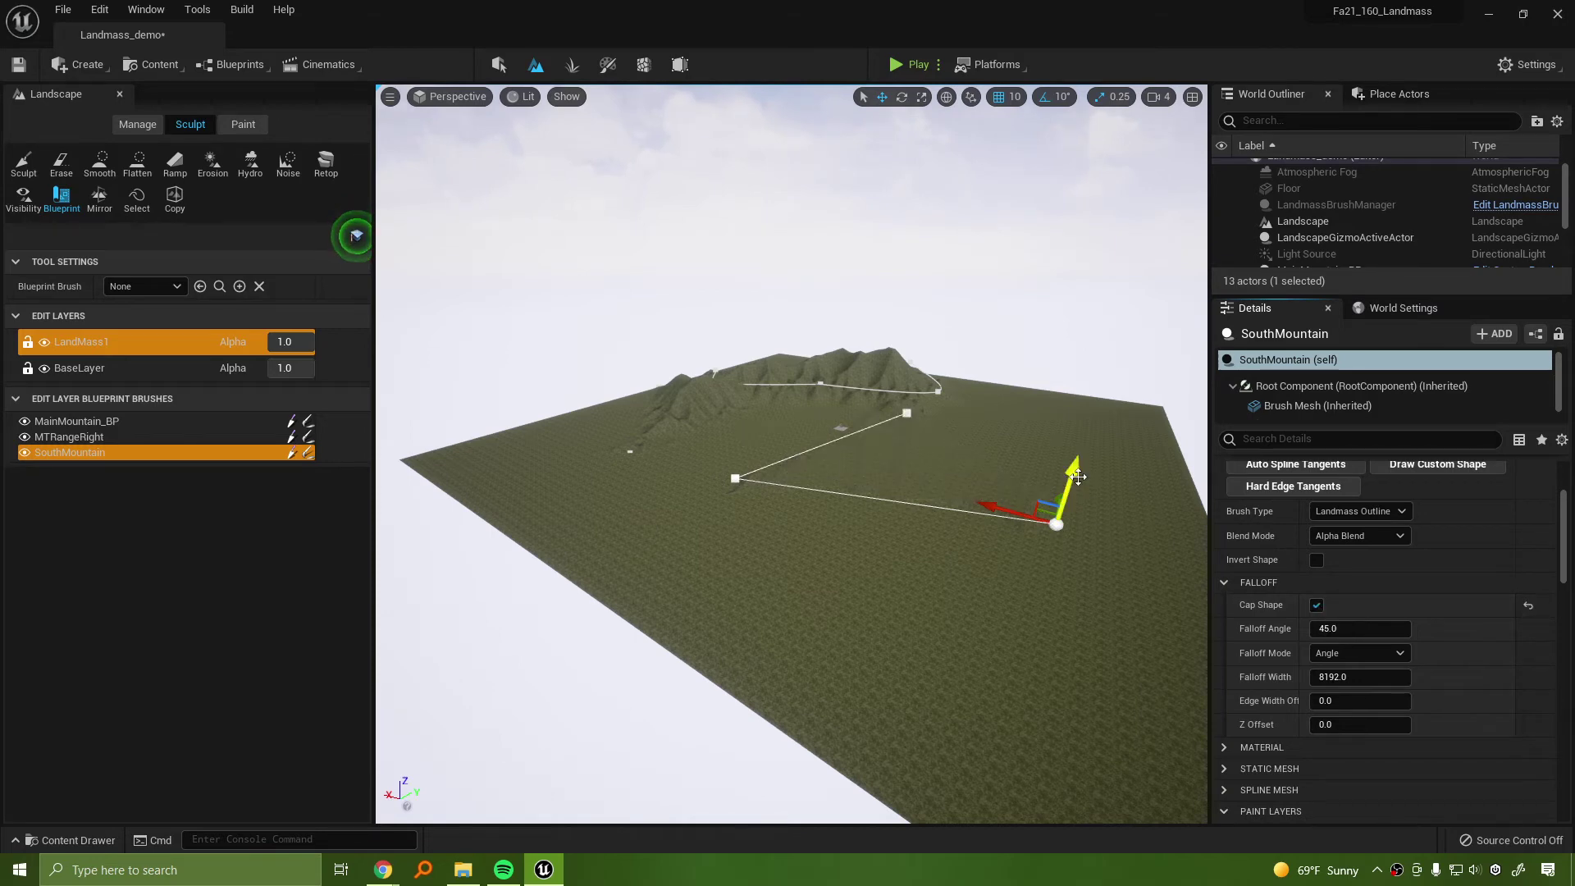
{"action": "left_click_drag", "start_coordinate": [1078, 477], "coordinate": [1078, 498]}
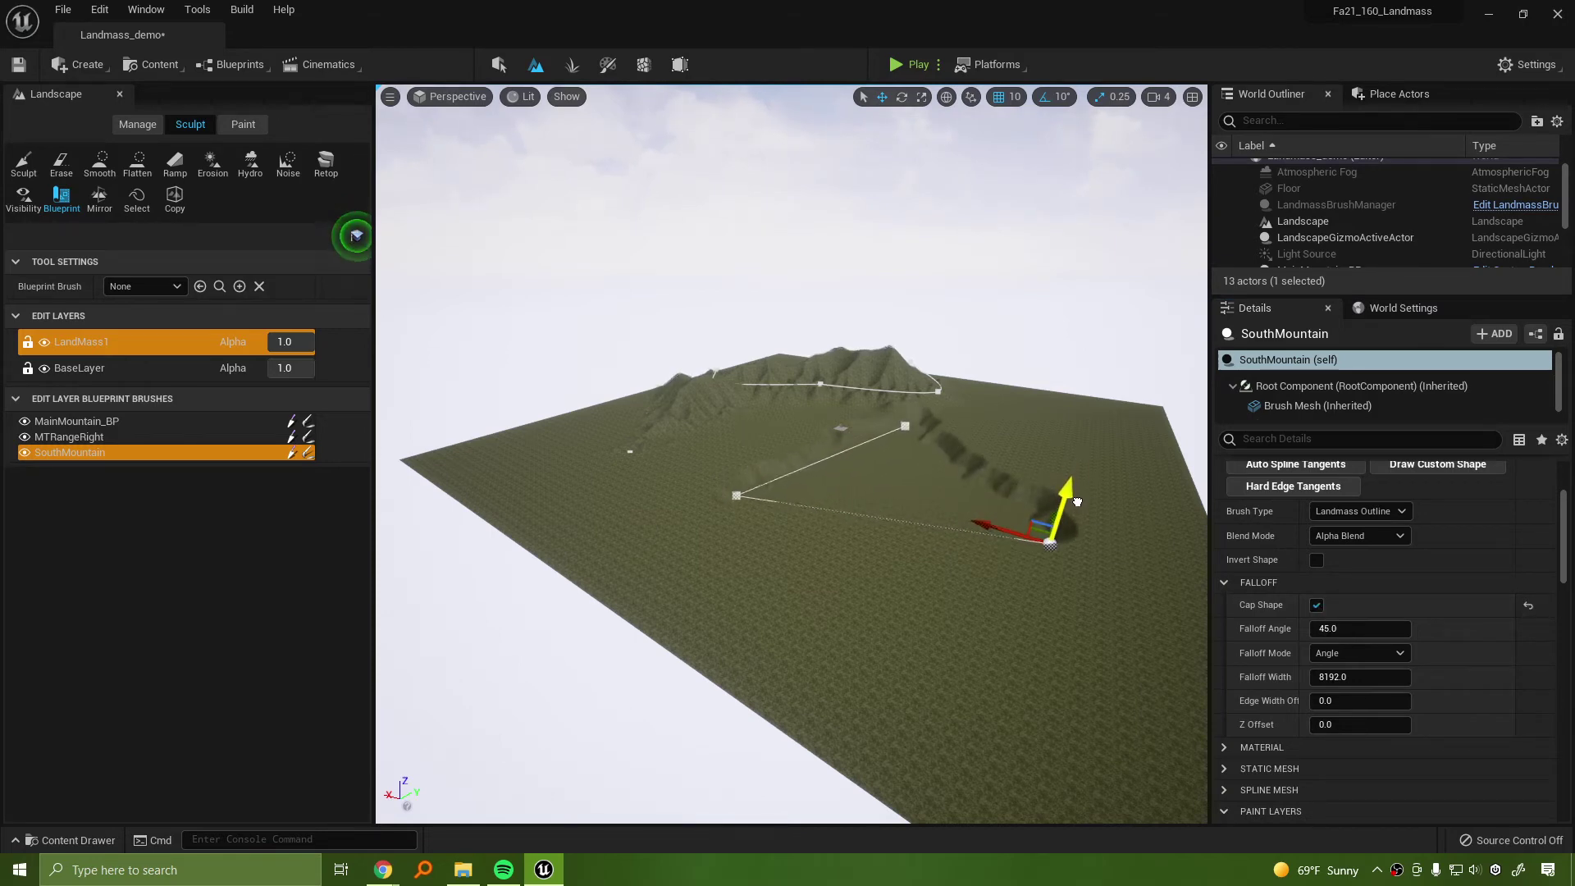
{"action": "mouse_move", "coordinate": [892, 486]}
{"action": "right_mouse_down"}
{"action": "mouse_move", "coordinate": [927, 443]}
{"action": "mouse_move", "coordinate": [984, 517]}
{"action": "mouse_move", "coordinate": [891, 486]}
{"action": "right_mouse_up"}
Move and rotate the SouthMountain brush to reposition the basin, and raise it slightly to make the depression shallower
{"action": "left_click_drag", "start_coordinate": [979, 447], "coordinate": [1050, 478]}
{"action": "key", "text": "e"}
{"action": "mouse_move", "coordinate": [1043, 535]}
{"action": "left_mouse_down"}
{"action": "mouse_move", "coordinate": [972, 484]}
{"action": "mouse_move", "coordinate": [972, 447]}
{"action": "mouse_move", "coordinate": [972, 462]}
{"action": "mouse_move", "coordinate": [886, 484]}
{"action": "mouse_move", "coordinate": [730, 484]}
{"action": "mouse_move", "coordinate": [796, 487]}
{"action": "mouse_move", "coordinate": [675, 440]}
{"action": "mouse_move", "coordinate": [989, 577]}
{"action": "left_mouse_up"}
{"action": "key", "text": "w"}
{"action": "right_click_drag", "start_coordinate": [969, 481], "coordinate": [587, 514]}
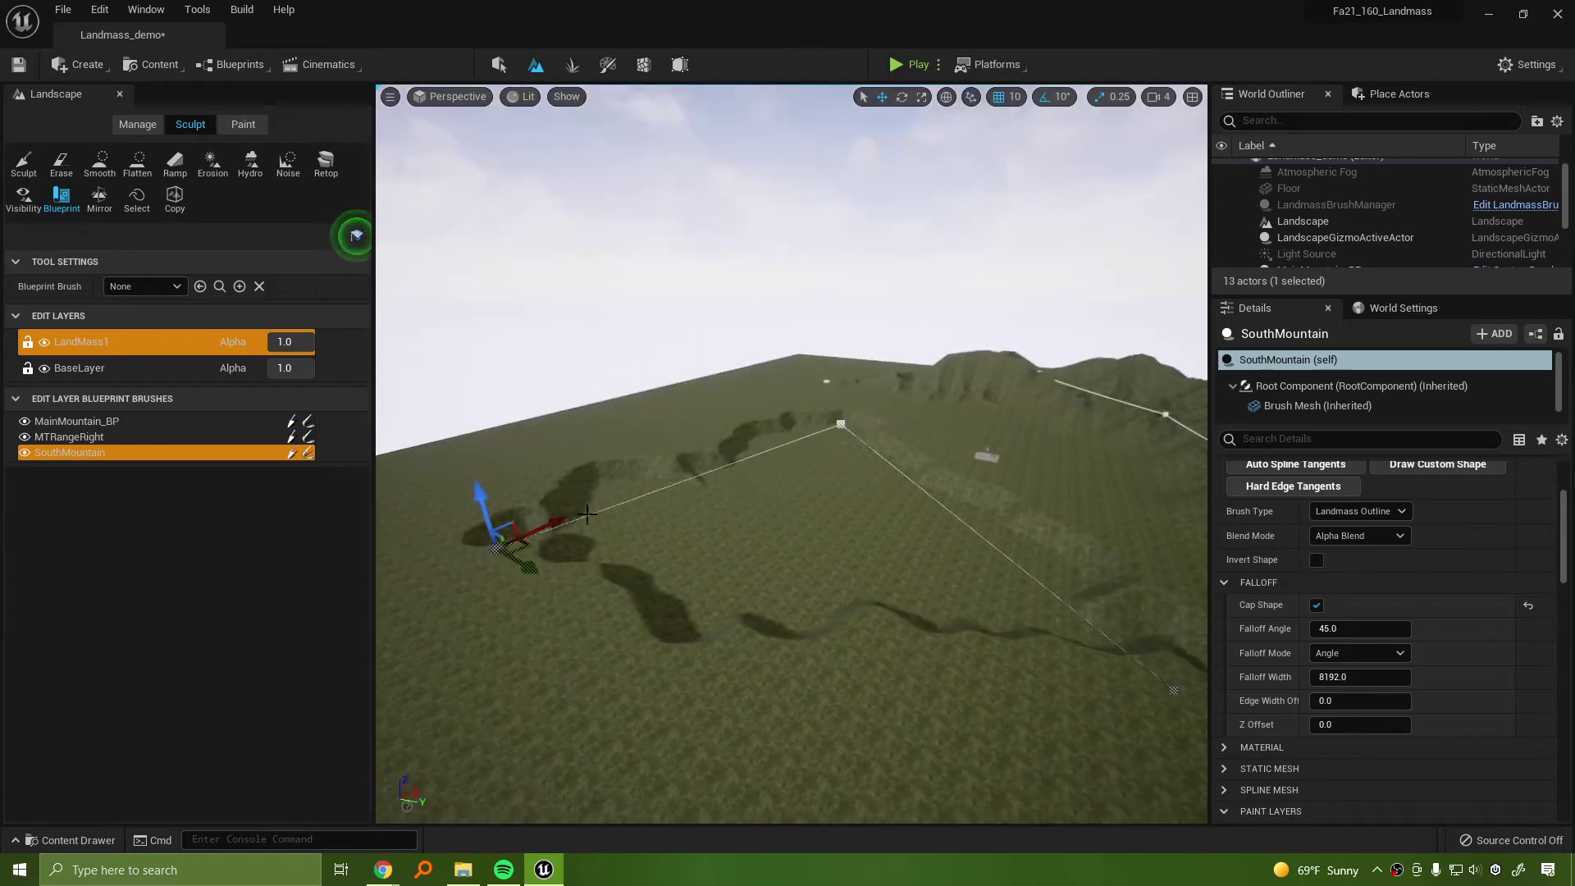
{"action": "left_click_drag", "start_coordinate": [478, 490], "coordinate": [486, 474]}
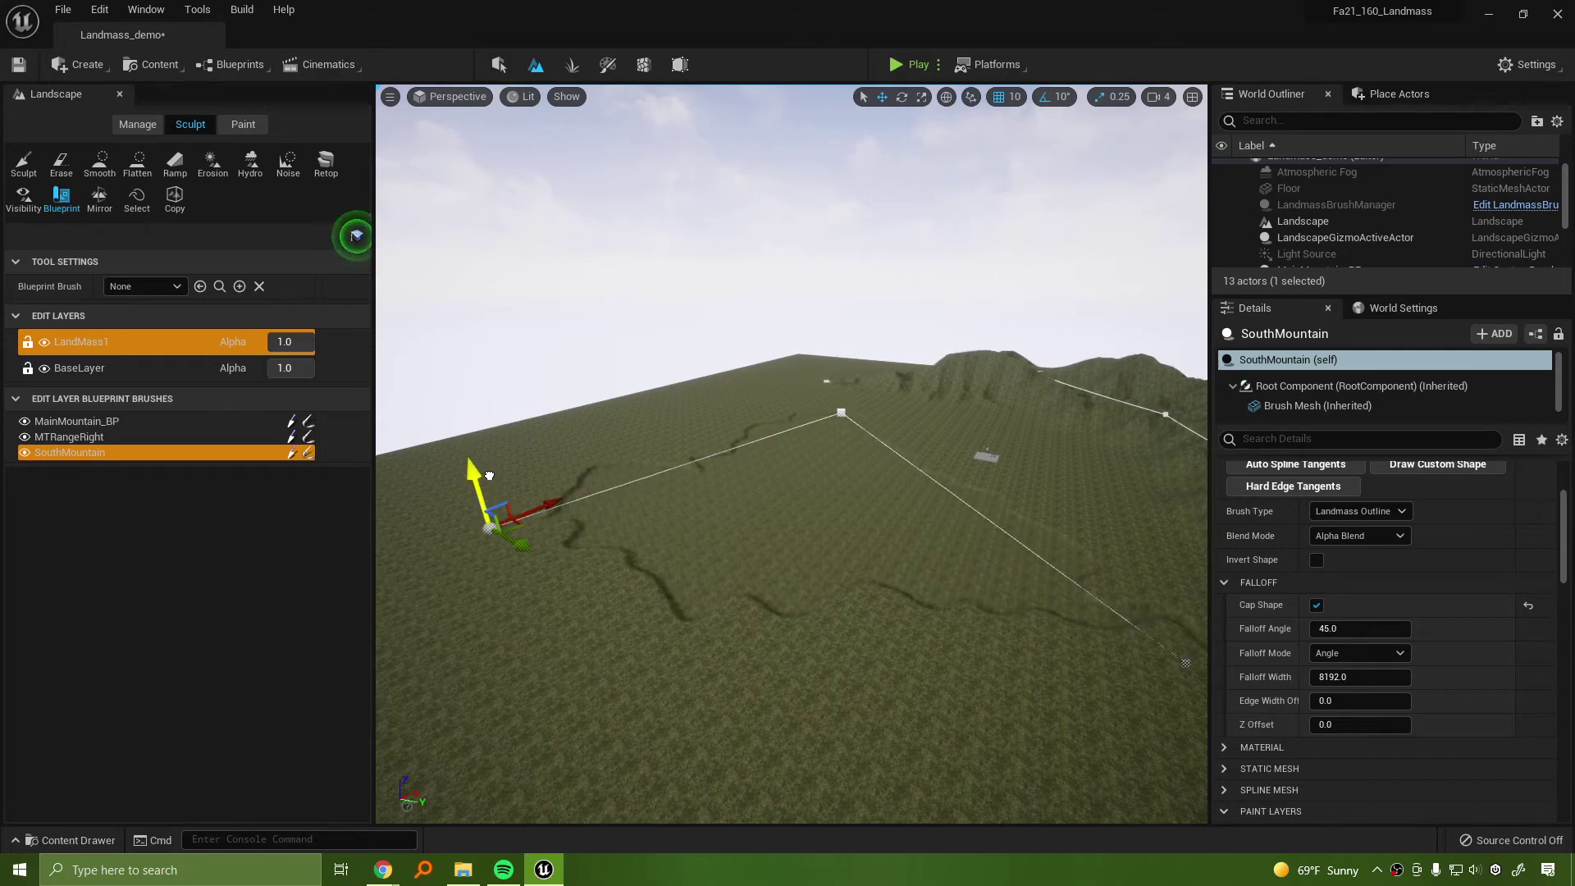
{"action": "right_click_drag", "start_coordinate": [654, 524], "coordinate": [603, 521]}
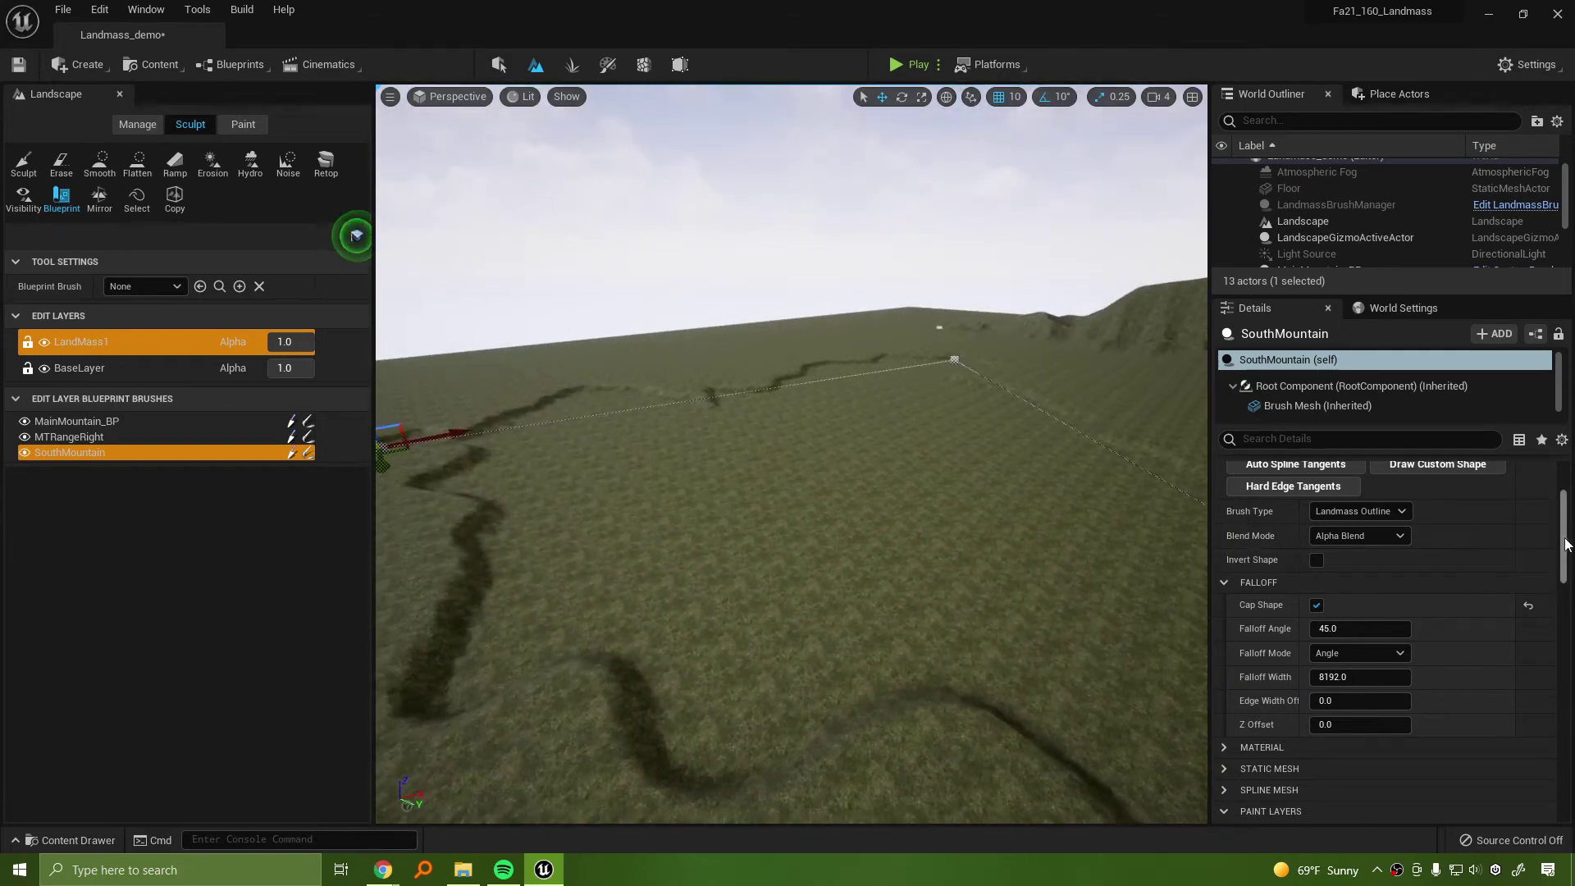
In SouthMountain's curl noise settings, set Curl 2 Strength to 0.888, Curl 1 Tiling to 18.168612 and Curl 2 Tiling to 5.036453
{"action": "left_click_drag", "start_coordinate": [1565, 545], "coordinate": [1563, 621]}
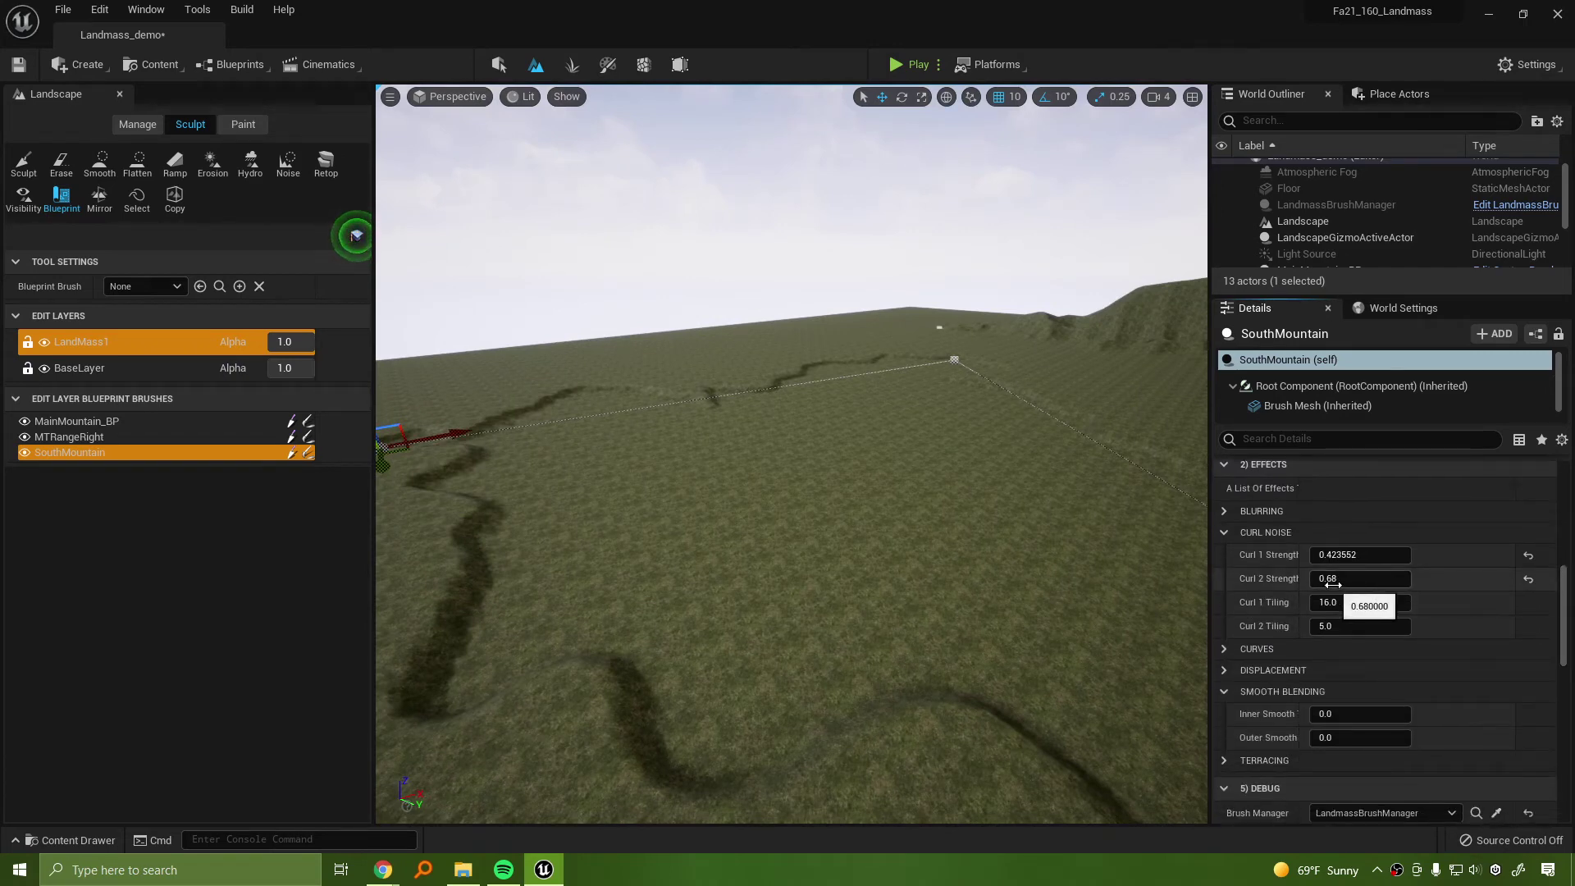
{"action": "left_click_drag", "start_coordinate": [1348, 578], "coordinate": [1435, 602]}
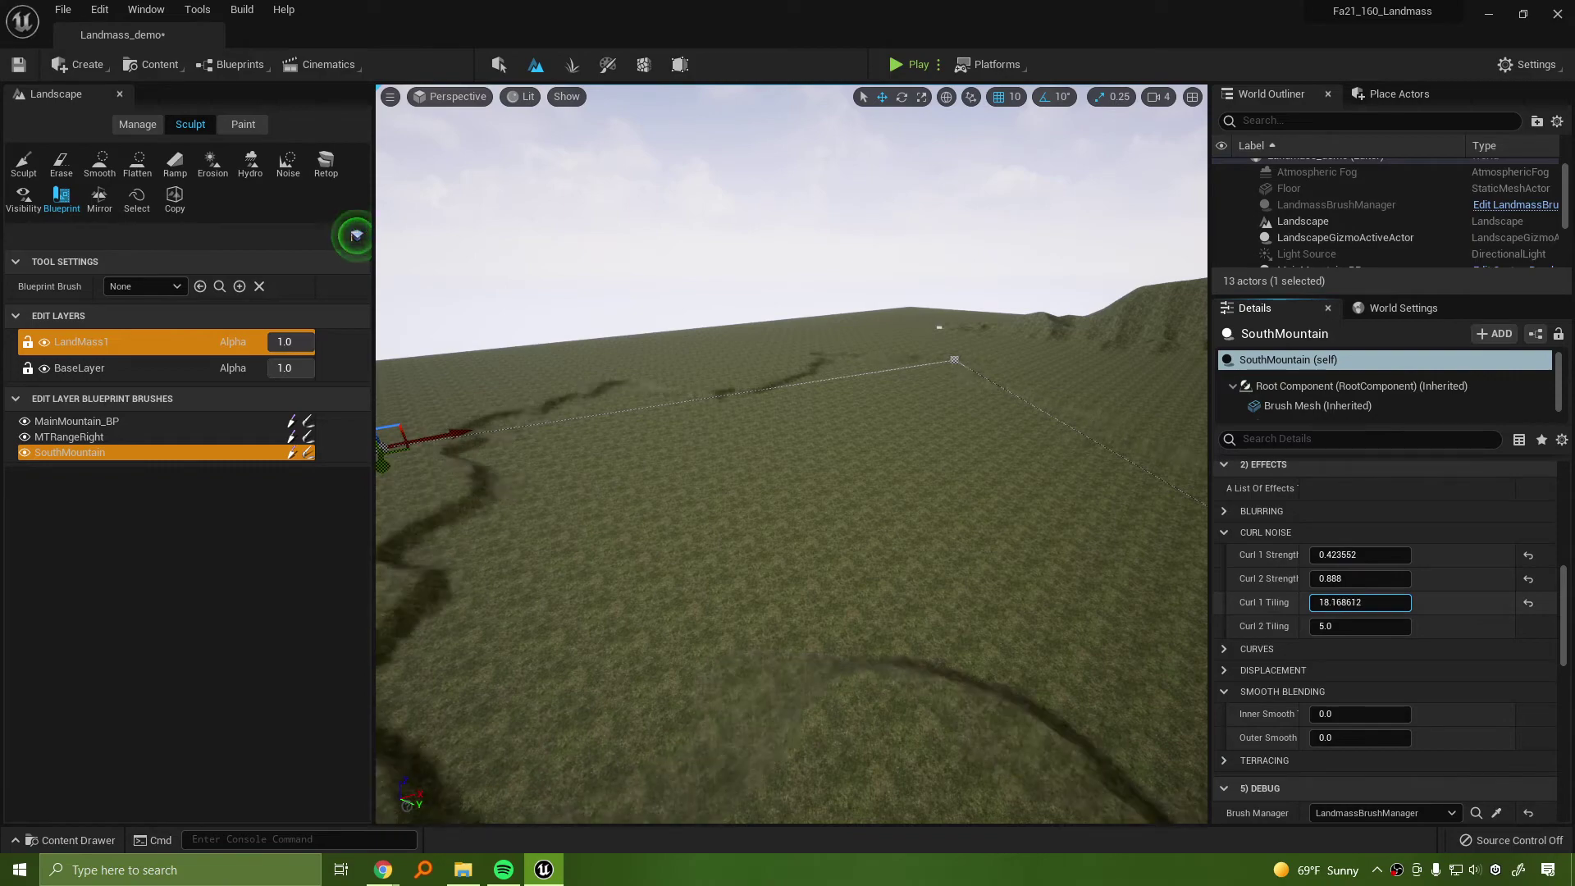
{"action": "left_click_drag", "start_coordinate": [1342, 626], "coordinate": [1370, 626]}
{"action": "right_click_drag", "start_coordinate": [791, 454], "coordinate": [615, 450]}
{"action": "left_click_drag", "start_coordinate": [1330, 626], "coordinate": [1305, 626]}
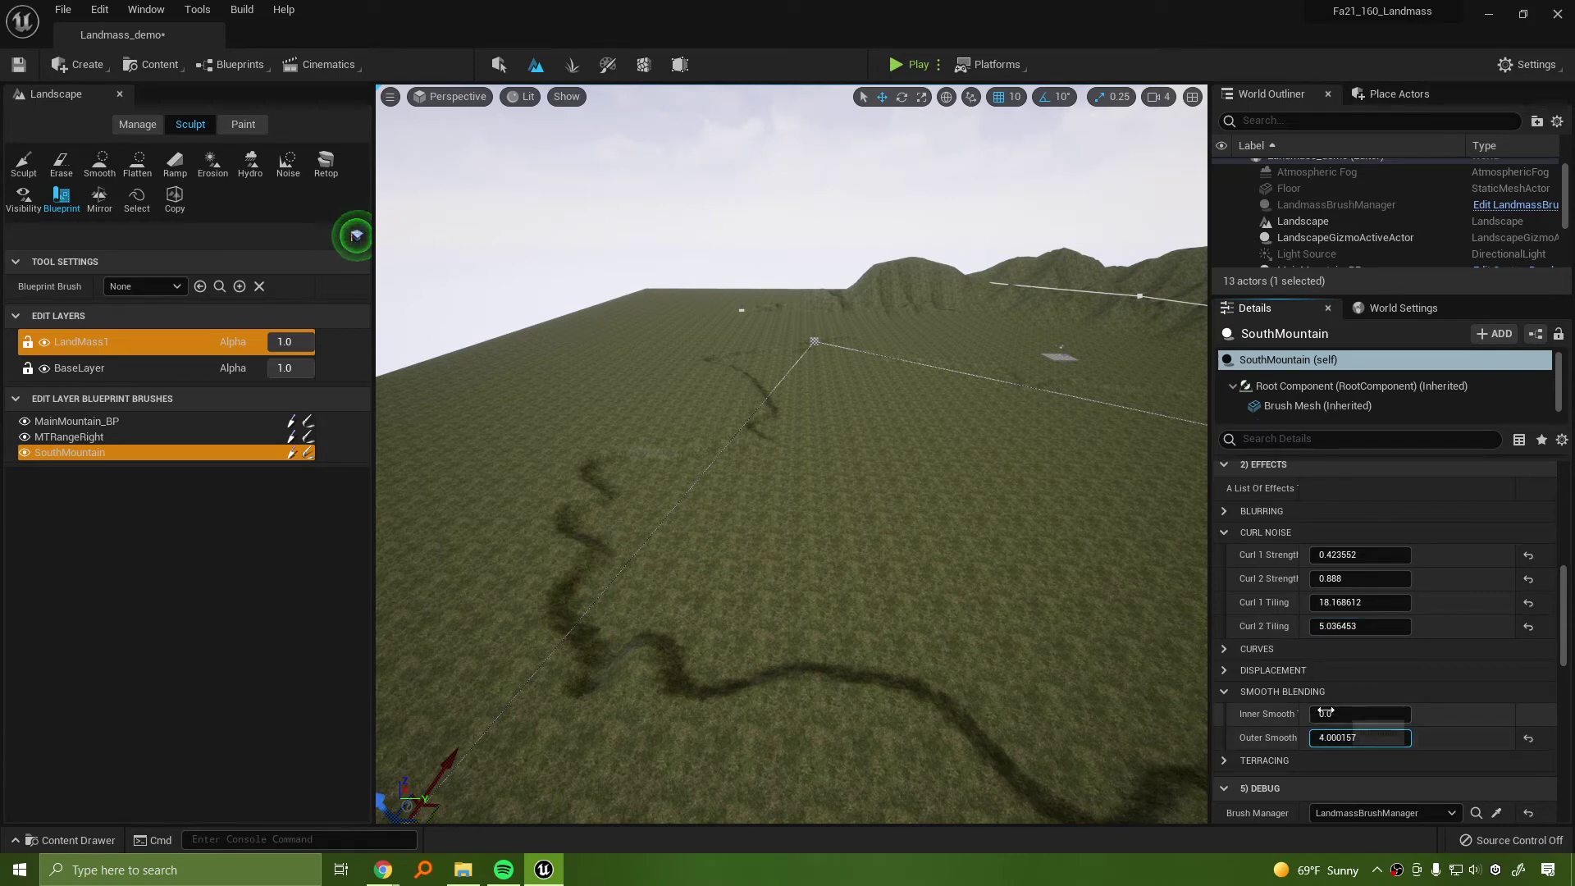
Smooth the basin's edges with Inner Smooth 1000 and Outer Smooth 4.000157, and inspect the shoreline from several angles
{"action": "key", "text": "Return"}
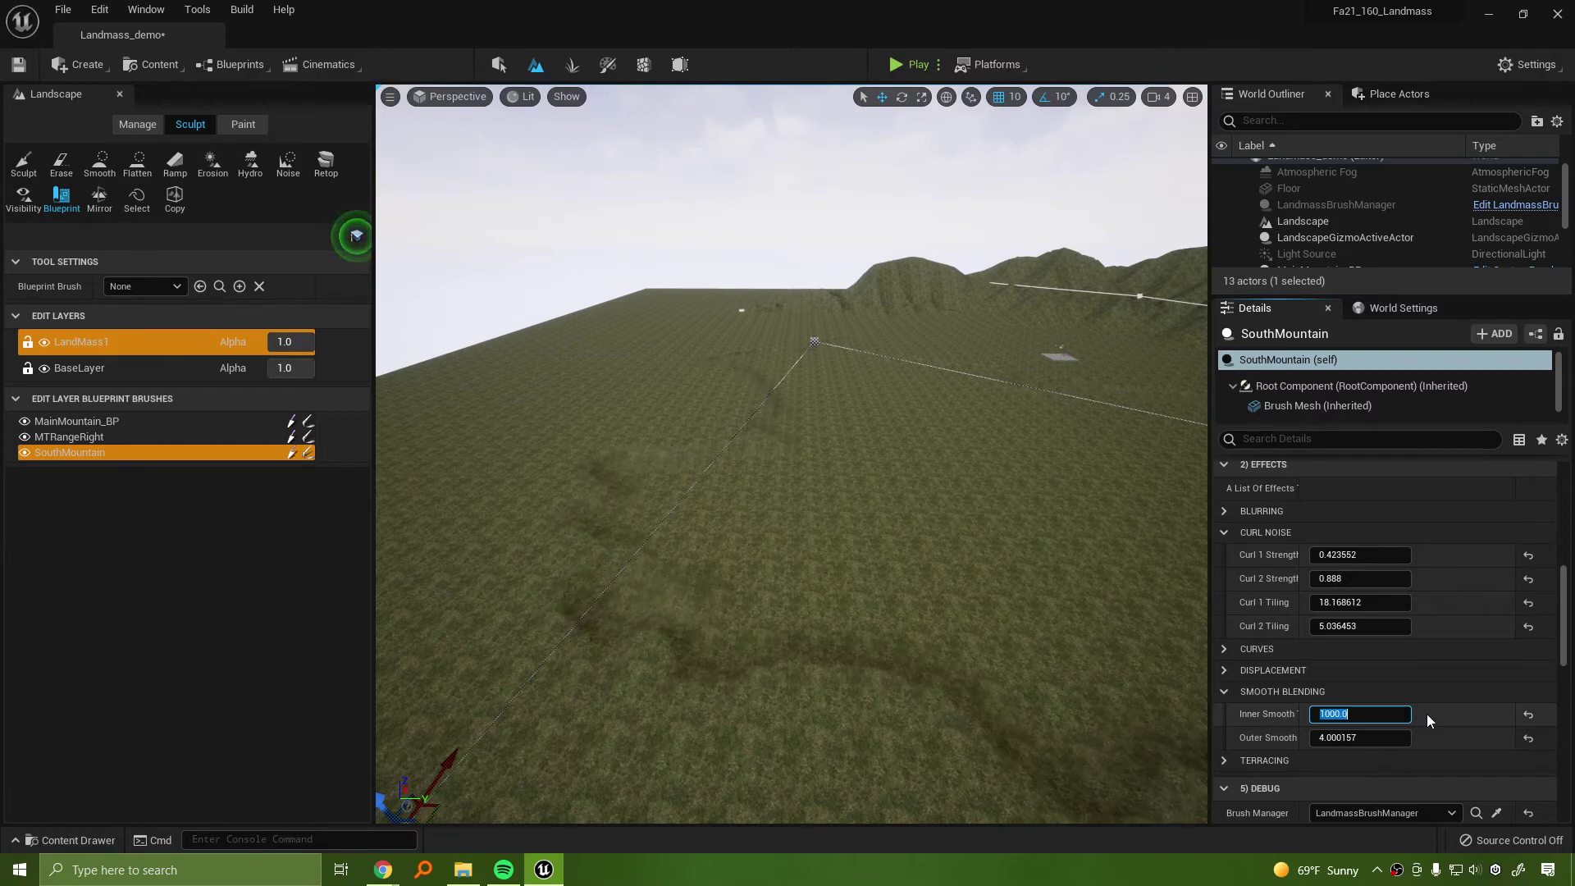
{"action": "right_click_drag", "start_coordinate": [828, 490], "coordinate": [657, 465]}
{"action": "mouse_move", "coordinate": [736, 342]}
{"action": "right_mouse_down"}
{"action": "mouse_move", "coordinate": [902, 492]}
{"action": "mouse_move", "coordinate": [992, 525]}
{"action": "mouse_move", "coordinate": [935, 378]}
{"action": "mouse_move", "coordinate": [689, 361]}
{"action": "mouse_move", "coordinate": [927, 378]}
{"action": "right_mouse_up"}
{"action": "right_click_drag", "start_coordinate": [829, 447], "coordinate": [730, 328]}
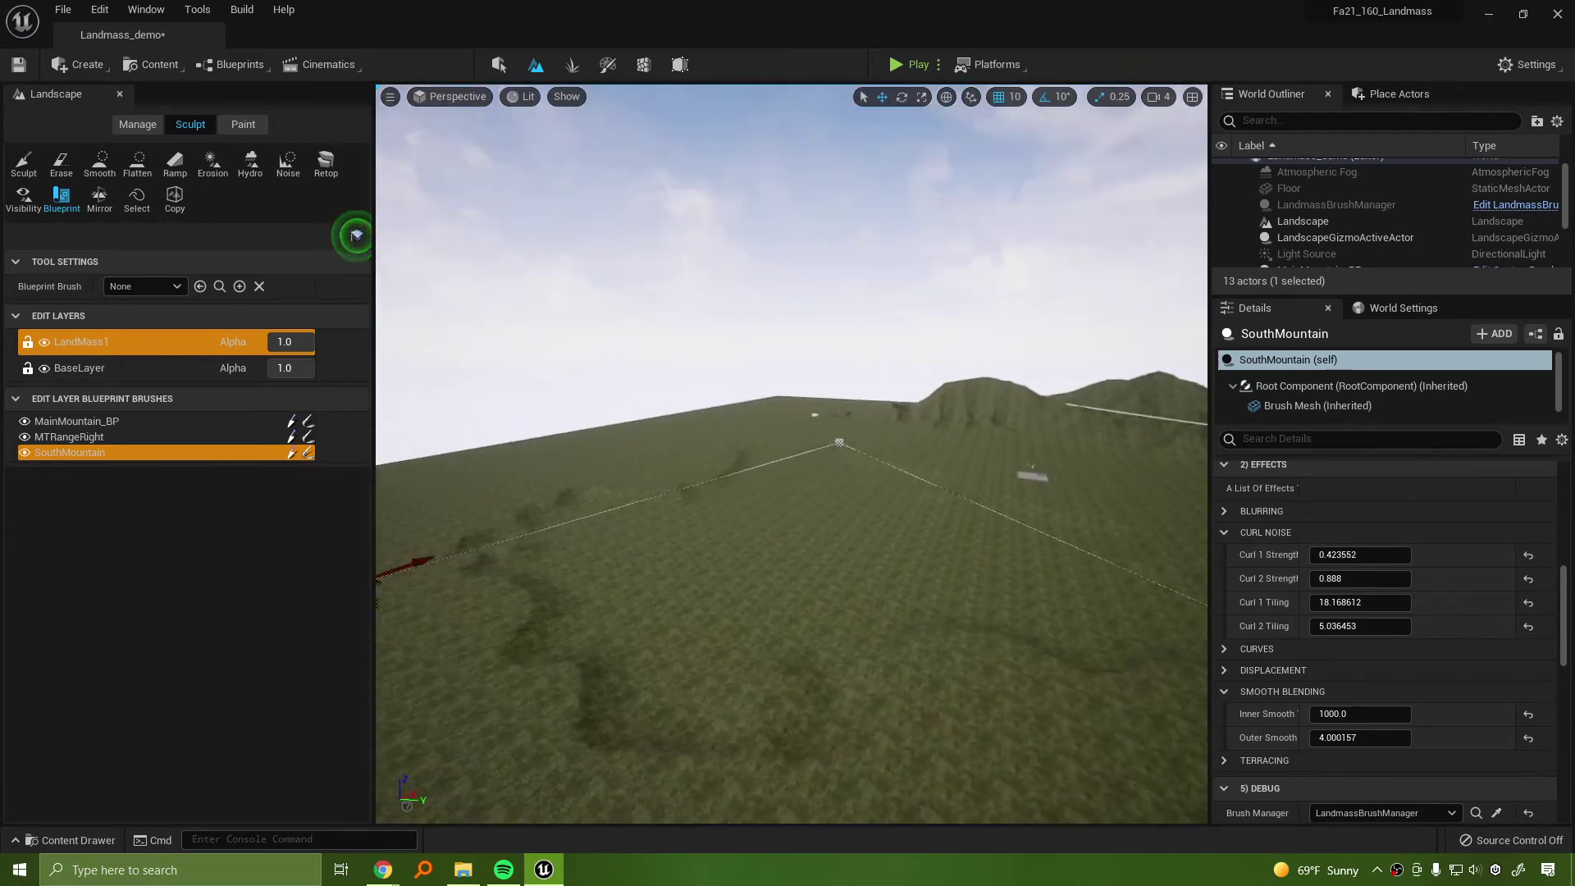
{"action": "right_click_drag", "start_coordinate": [812, 464], "coordinate": [893, 415]}
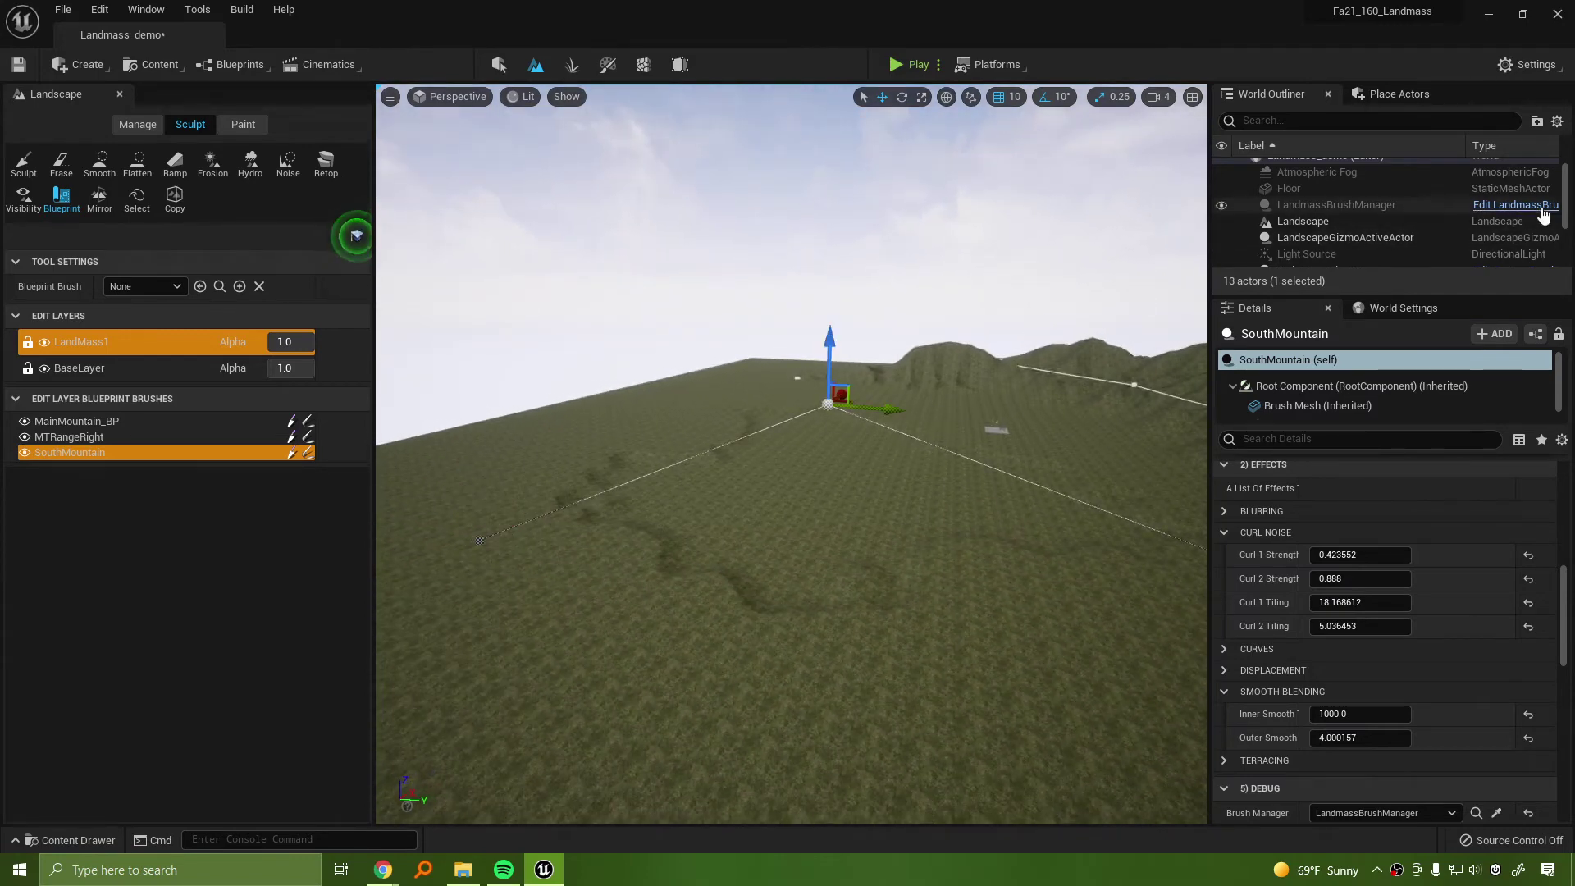
Rename the SouthMountain brush as MidLake
{"action": "left_click_drag", "start_coordinate": [1566, 214], "coordinate": [1565, 251]}
{"action": "left_click", "coordinate": [1367, 263]}
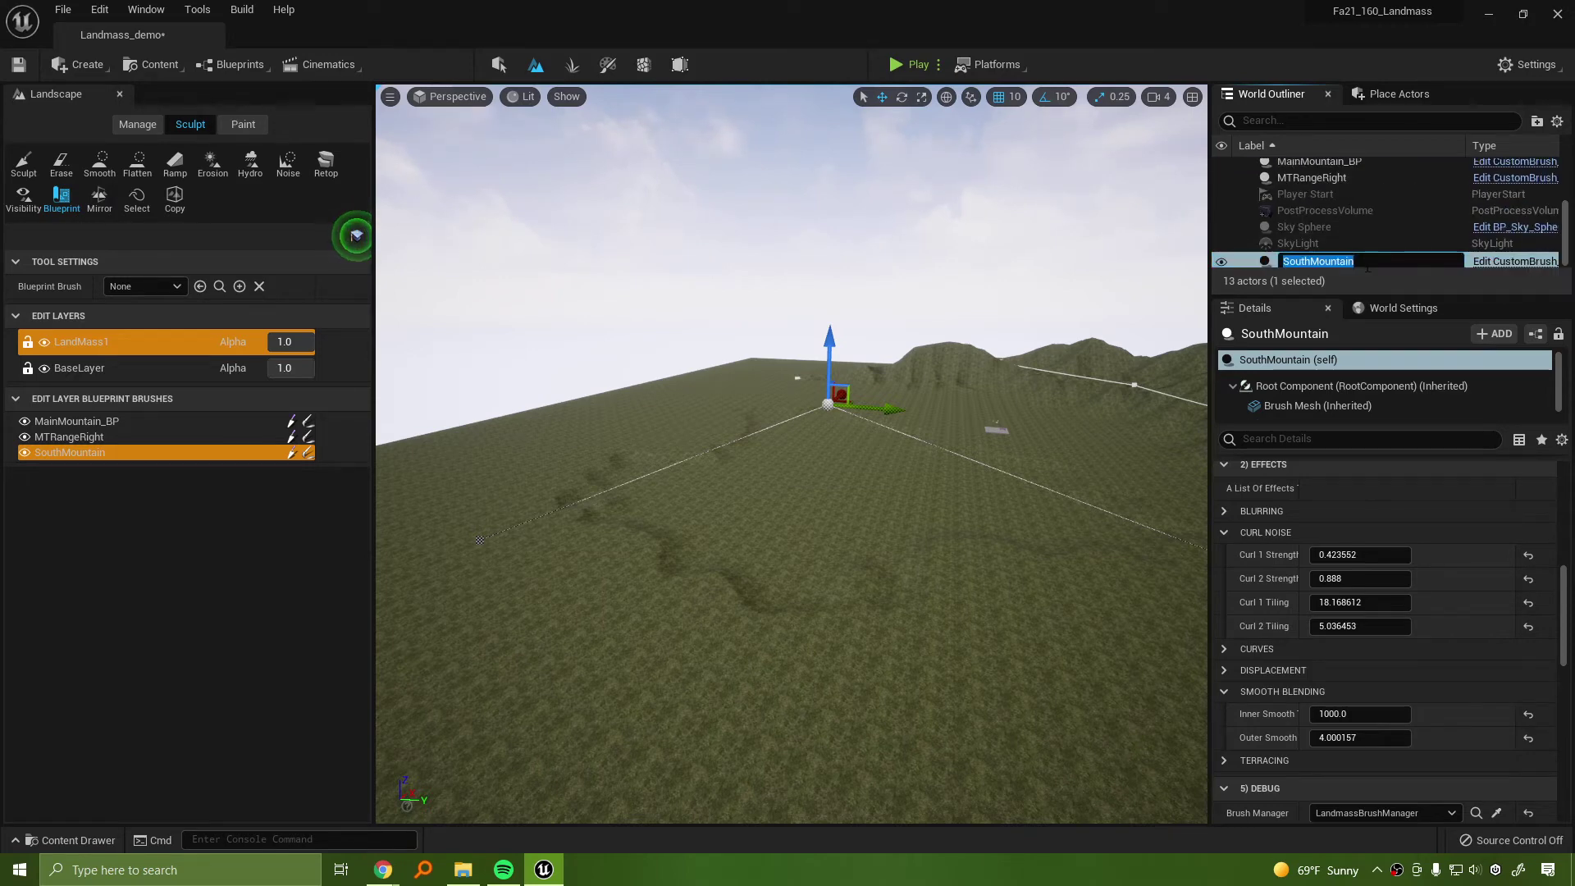
{"action": "type", "text": "MidLake"}
{"action": "key", "text": "Return"}
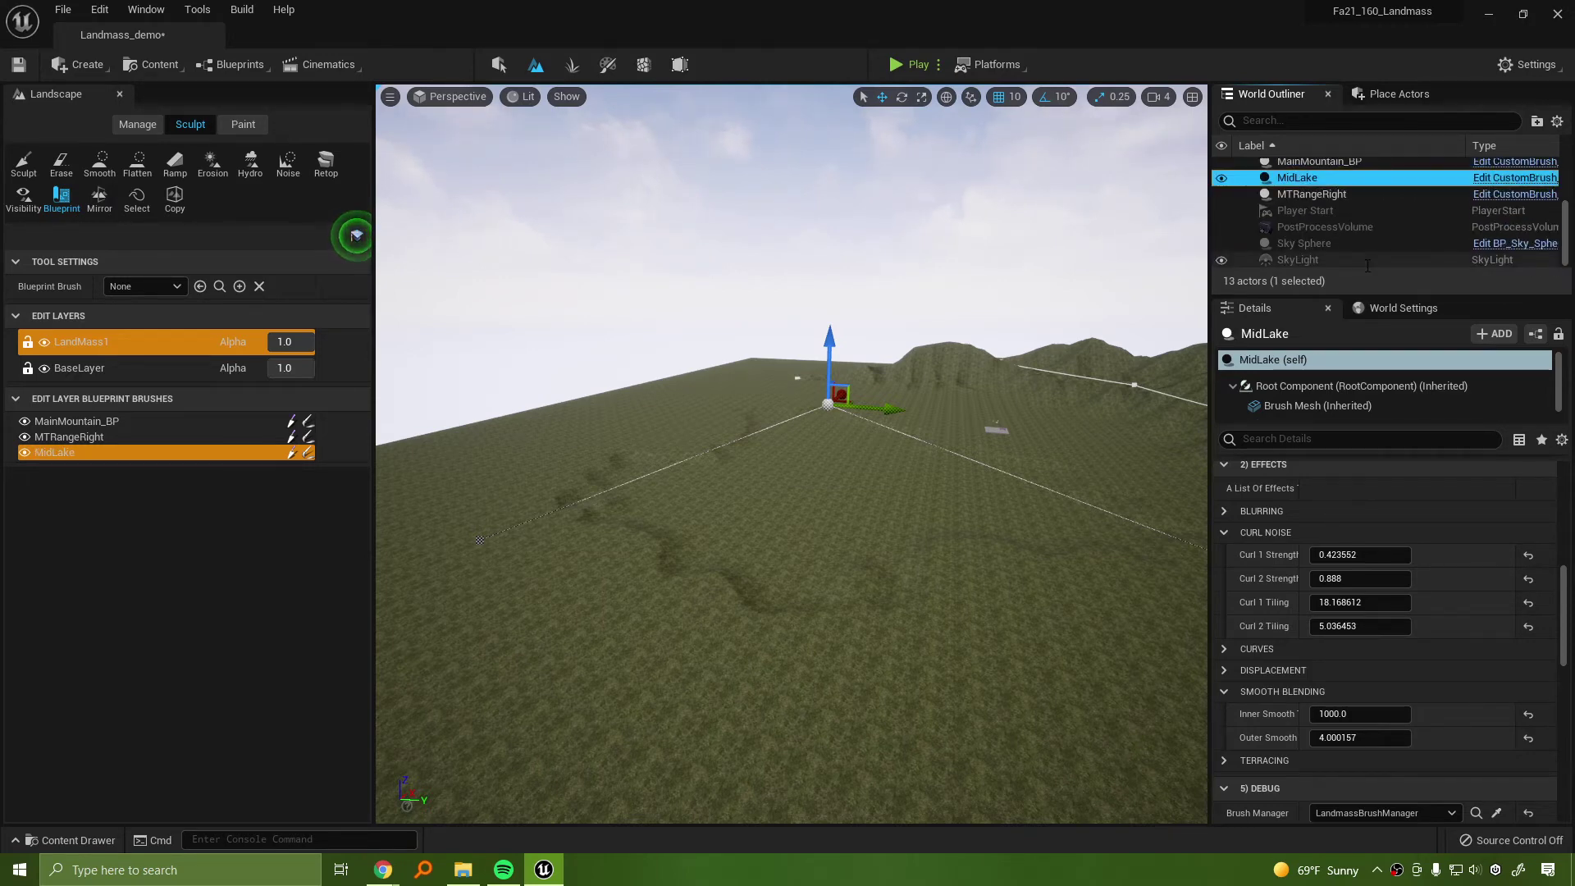
Duplicate the MidLake brush and rename the copy MidLake_Inner
{"action": "key", "text": "ctrl+d"}
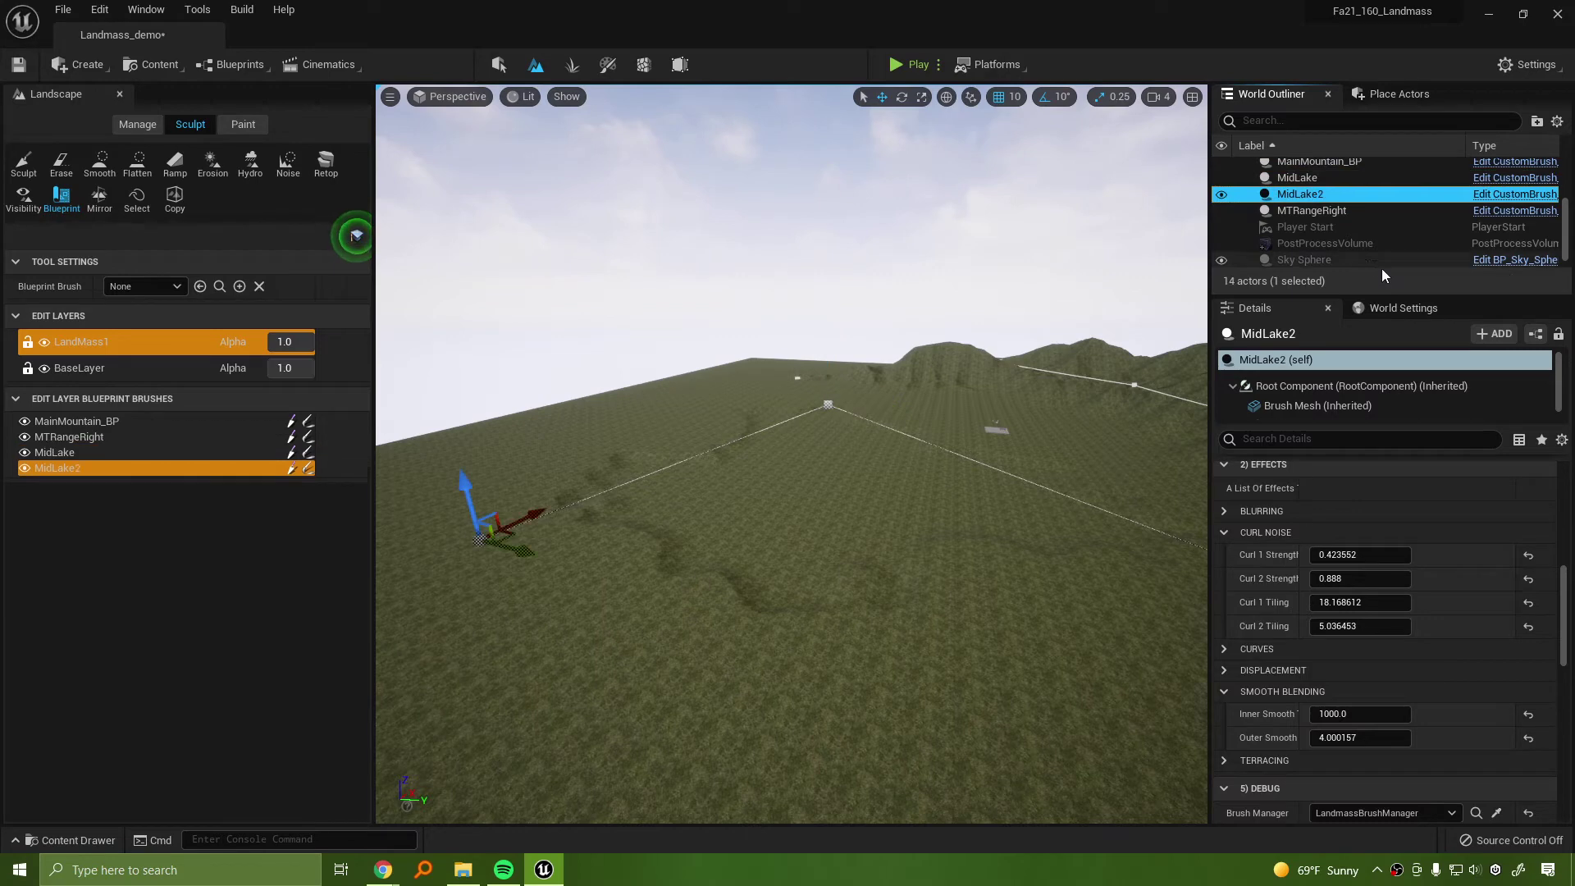
{"action": "left_click", "coordinate": [1320, 195]}
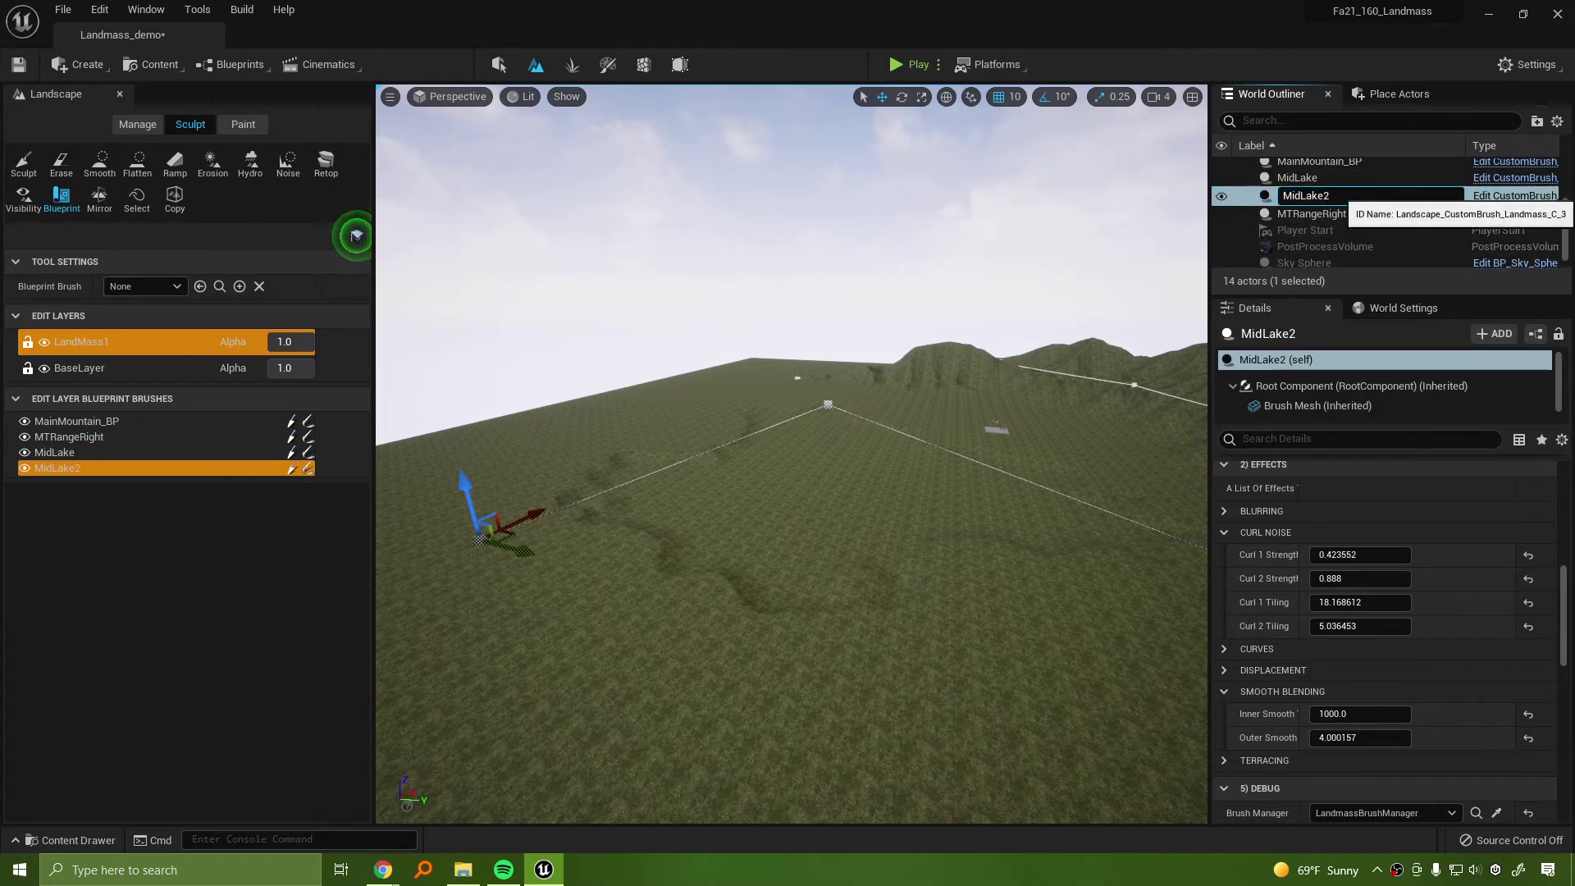
{"action": "key", "text": "Return"}
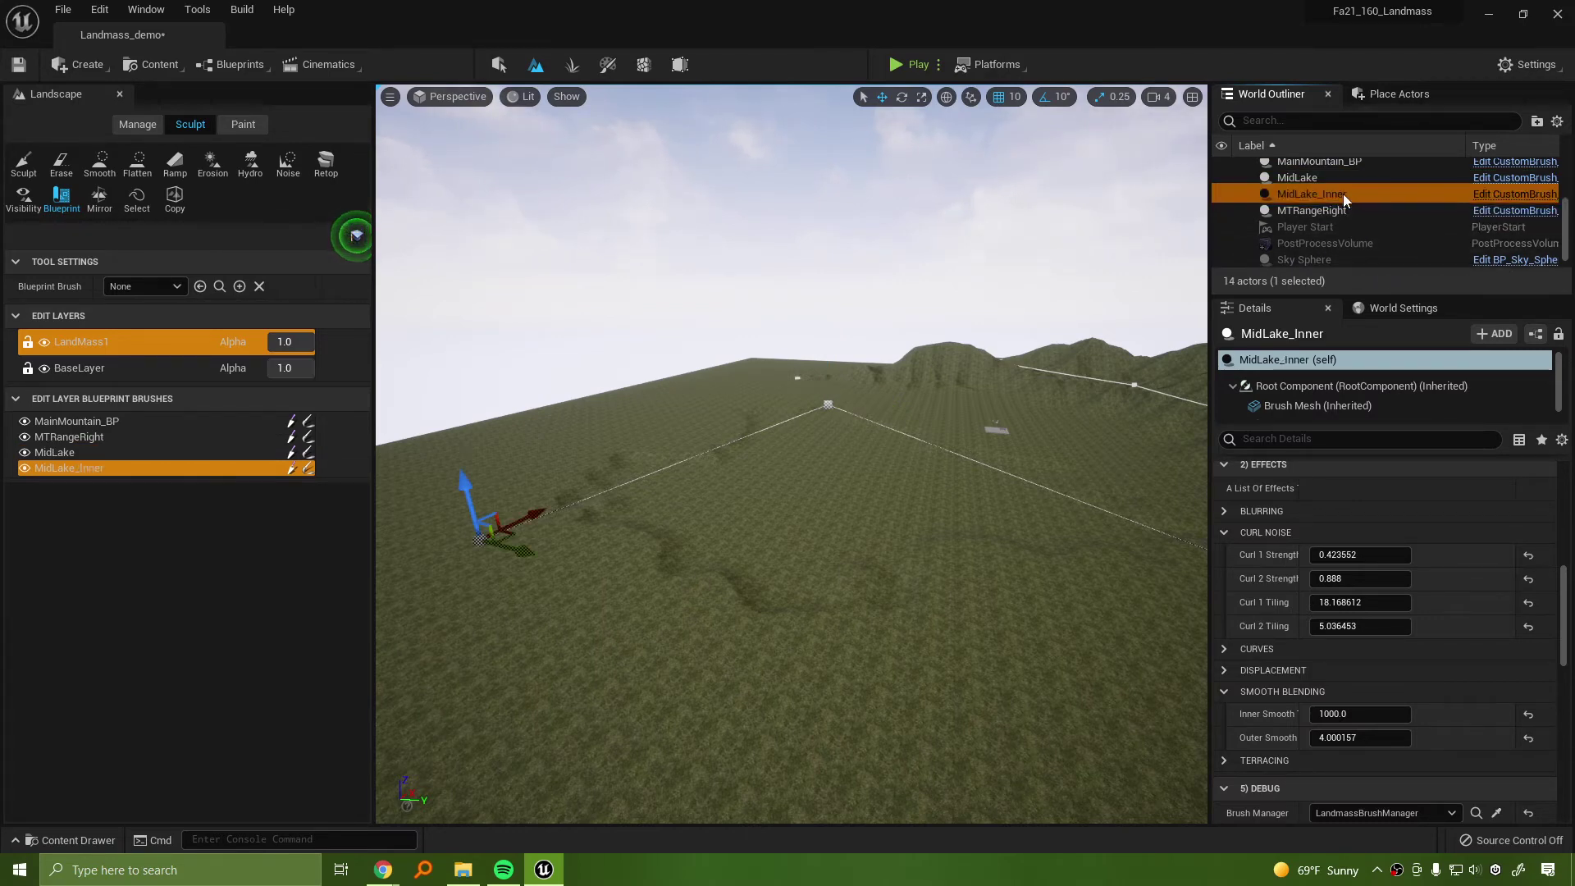
{"action": "right_click_drag", "start_coordinate": [907, 408], "coordinate": [845, 447]}
{"action": "key", "text": "r"}
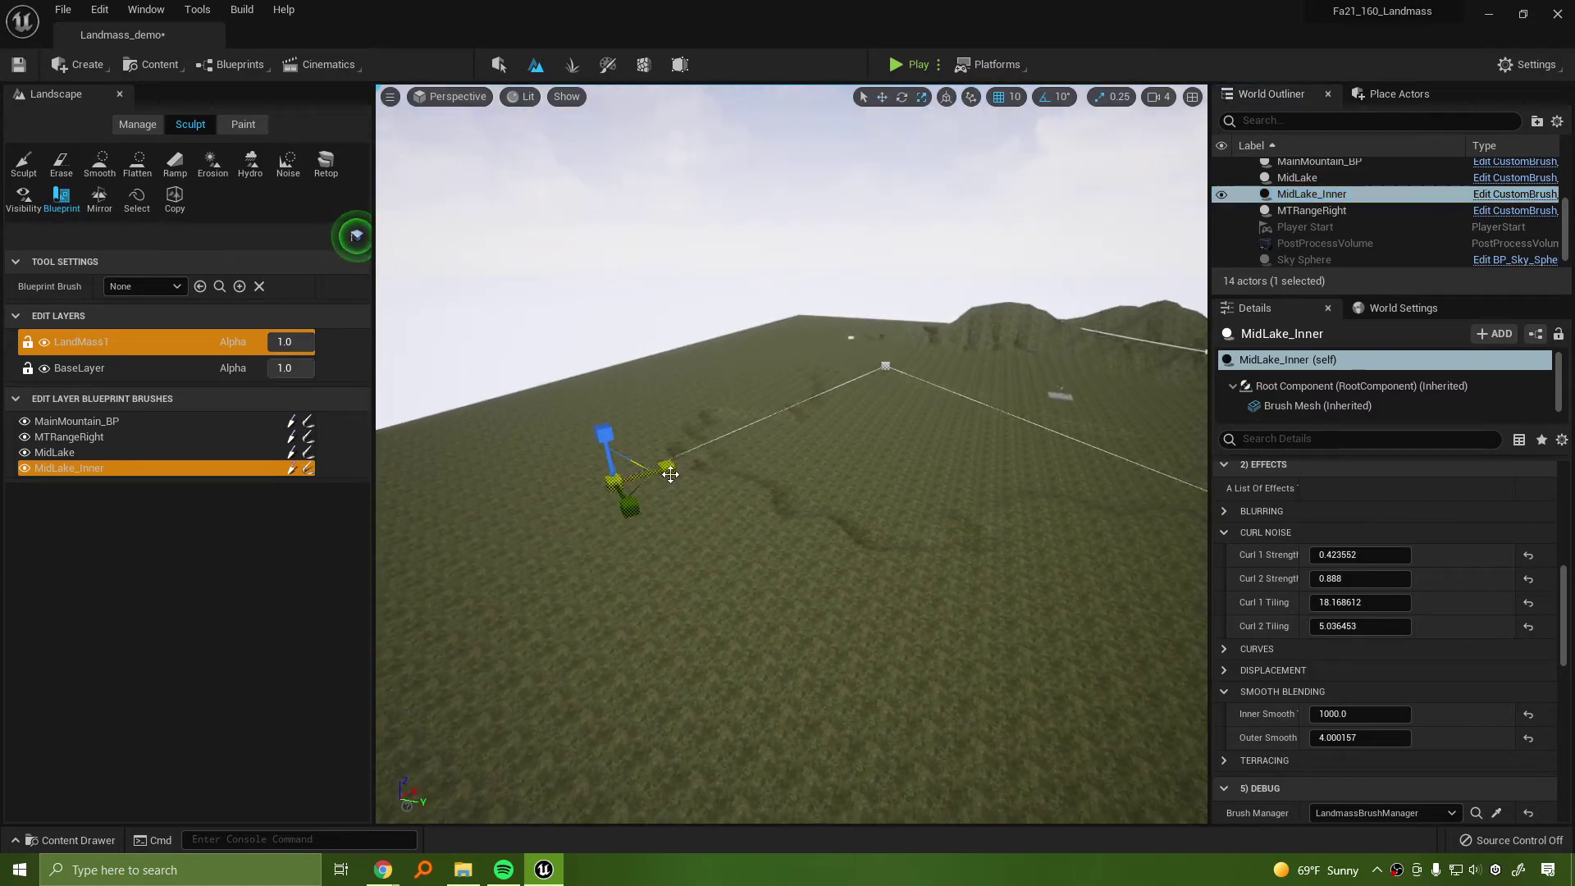
{"action": "mouse_move", "coordinate": [667, 467]}
{"action": "left_mouse_down"}
{"action": "mouse_move", "coordinate": [605, 484]}
{"action": "mouse_move", "coordinate": [644, 473]}
{"action": "left_mouse_up"}
{"action": "key", "text": "ctrl+z"}
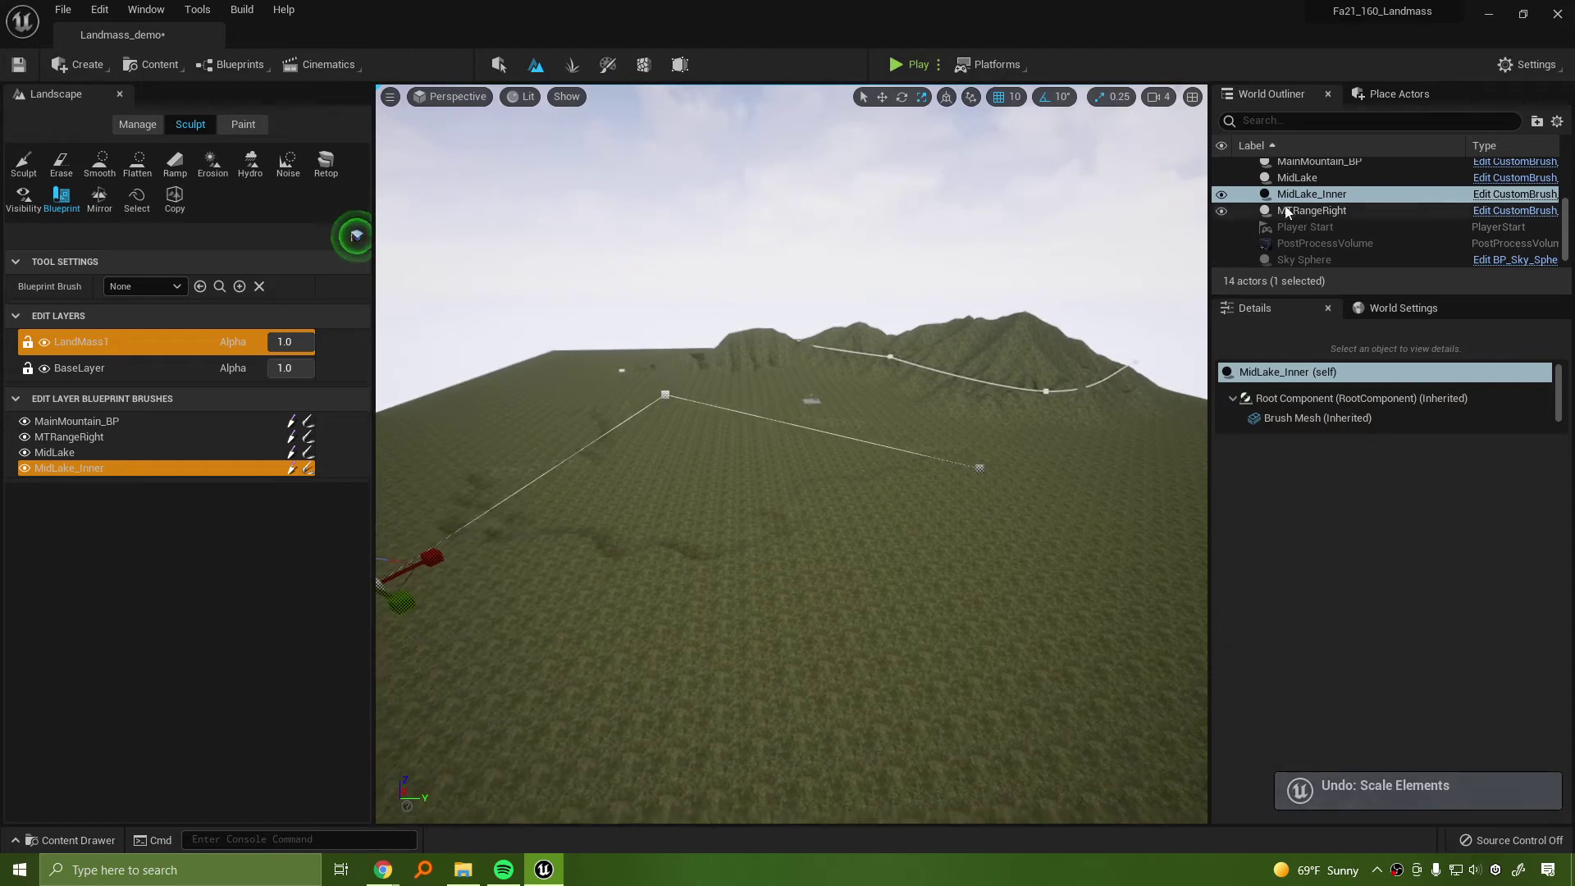
{"action": "left_click", "coordinate": [1313, 182]}
{"action": "left_click", "coordinate": [1312, 194]}
{"action": "key", "text": "f"}
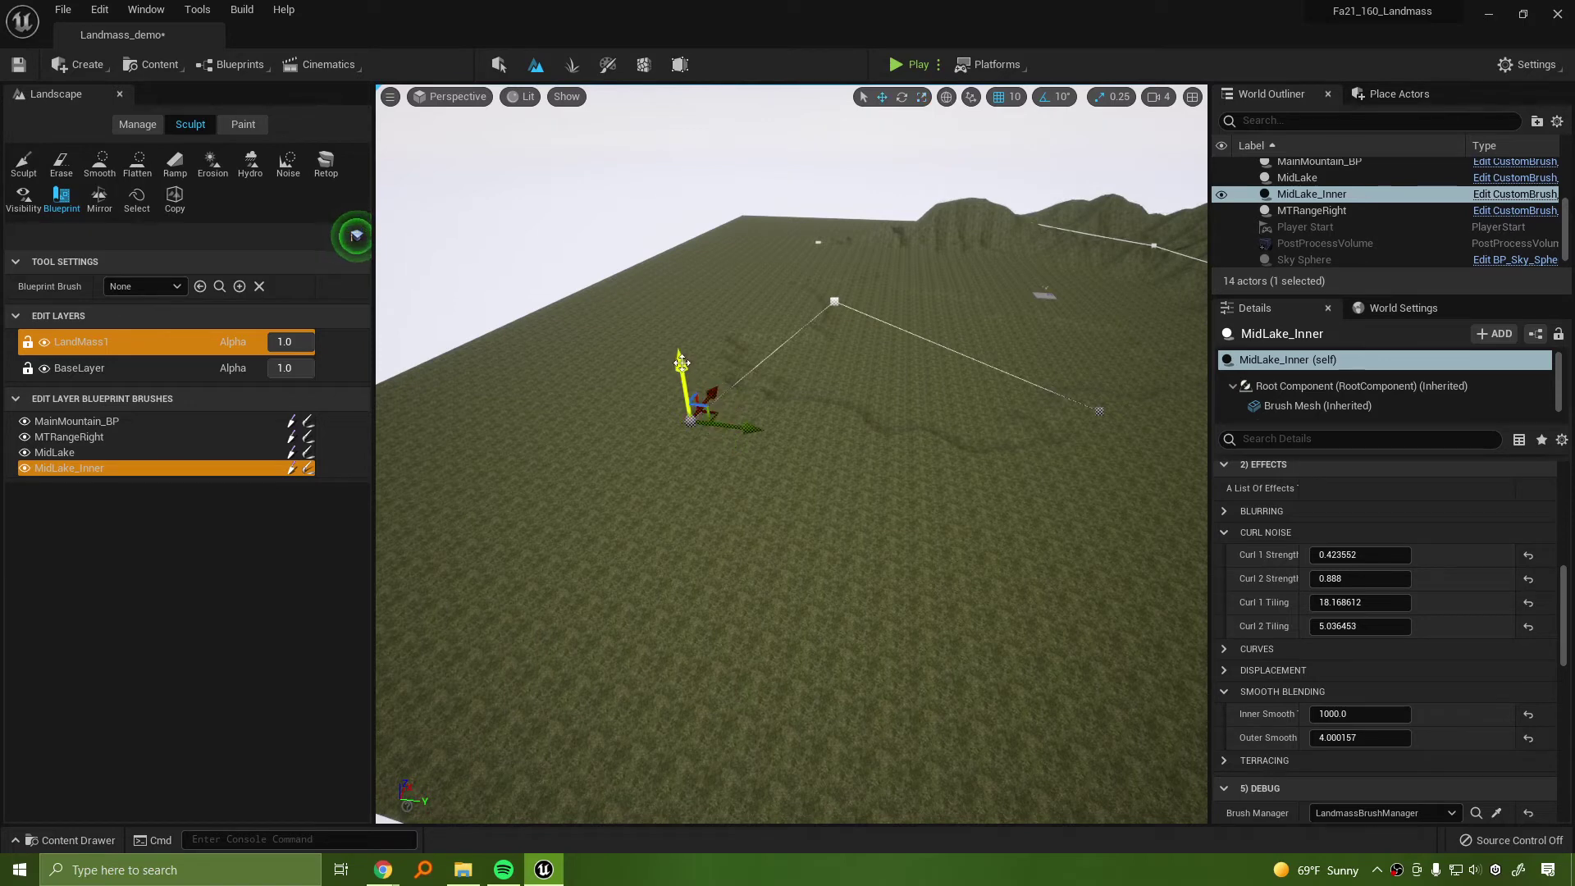
{"action": "left_click_drag", "start_coordinate": [682, 363], "coordinate": [716, 317]}
{"action": "key", "text": "ctrl+z"}
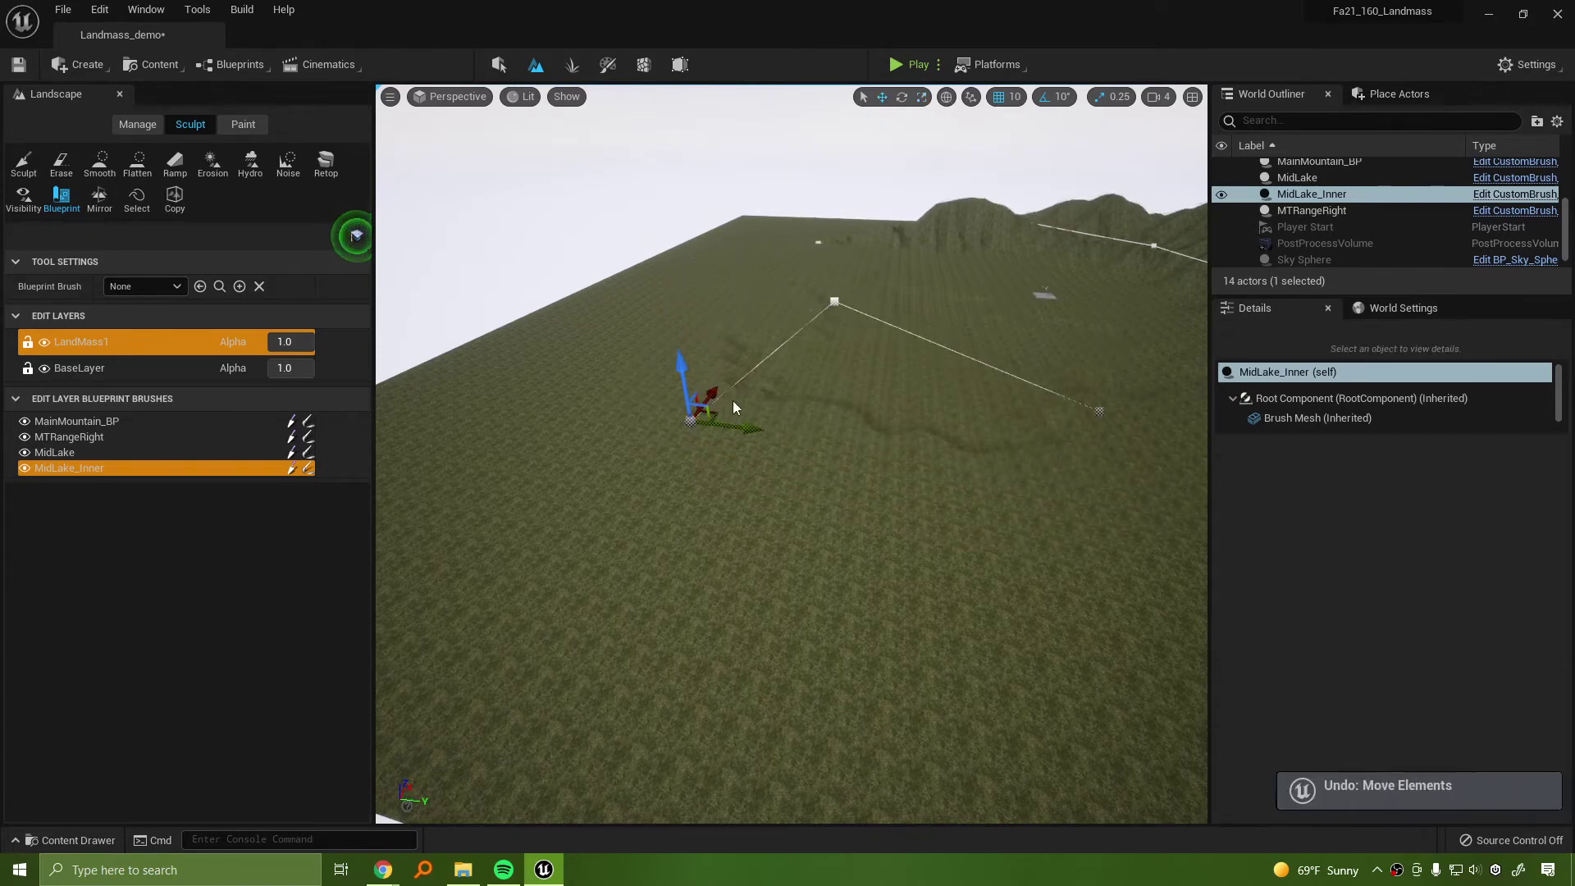
{"action": "mouse_move", "coordinate": [727, 420]}
{"action": "left_mouse_down"}
{"action": "mouse_move", "coordinate": [860, 374]}
{"action": "mouse_move", "coordinate": [842, 375]}
{"action": "left_mouse_up"}
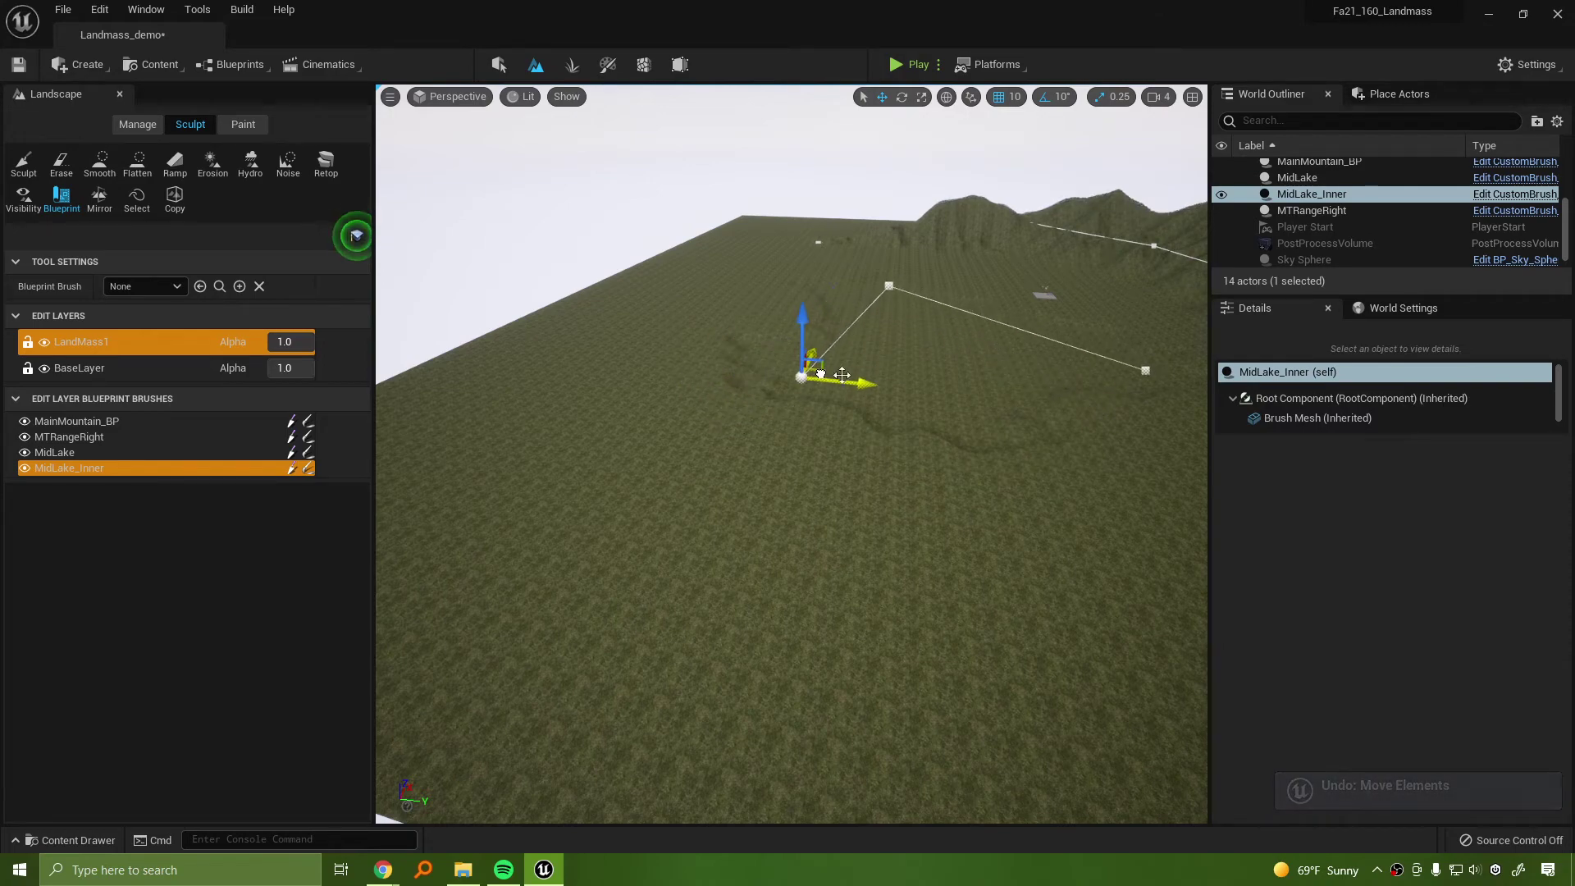
{"action": "right_click_drag", "start_coordinate": [841, 375], "coordinate": [845, 275]}
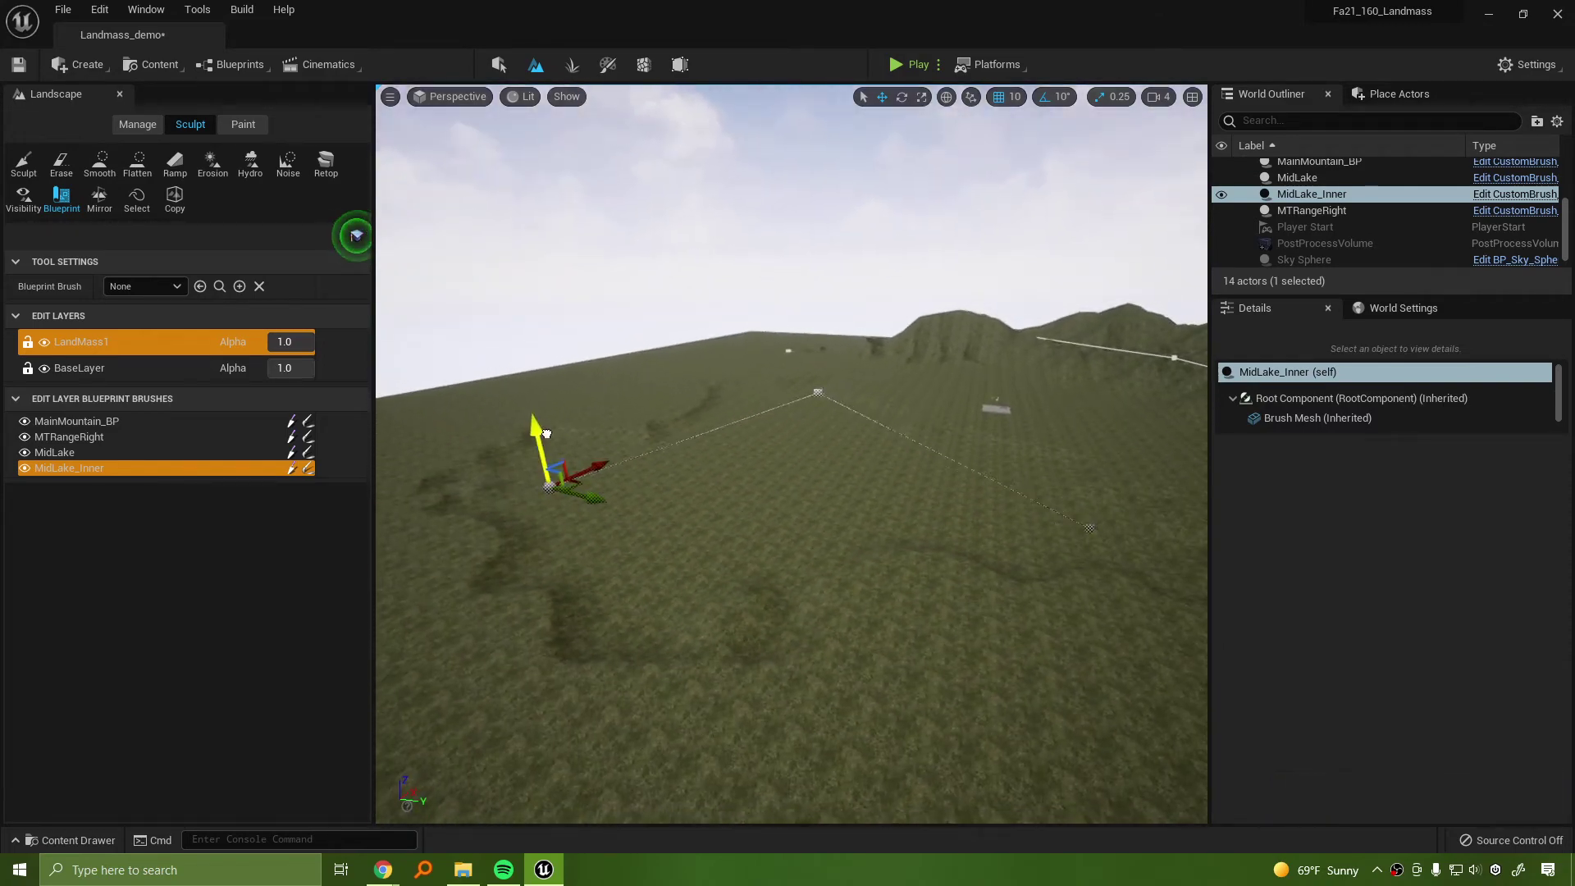
{"action": "key", "text": "ctrl+z"}
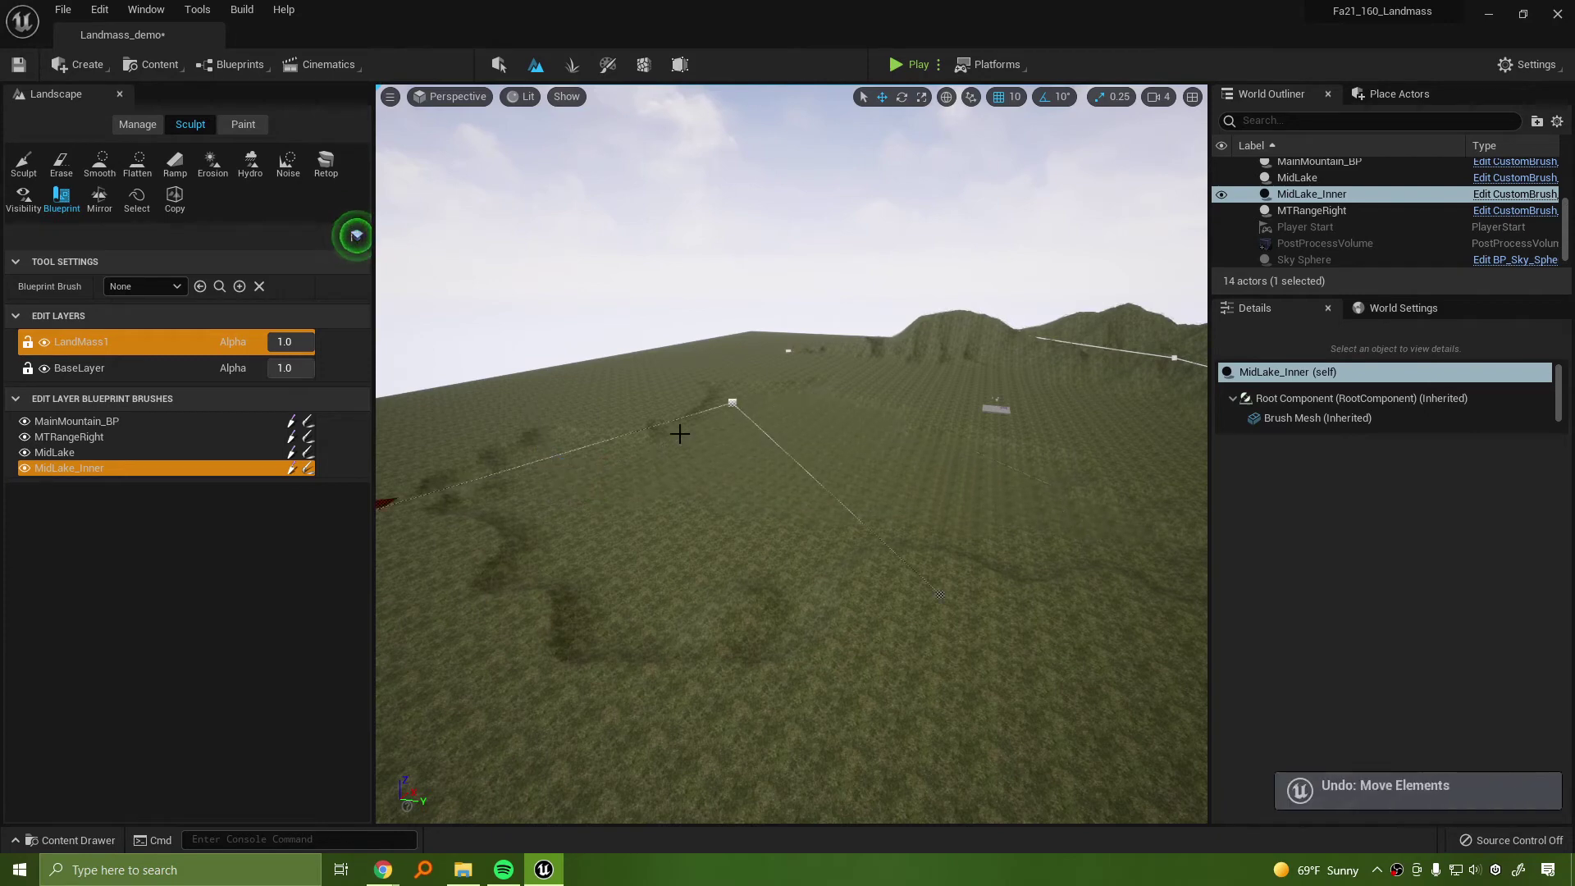
Lower the MidLake_Inner brush below the MidLake basin and shift it horizontally to offset its outline
{"action": "right_click_drag", "start_coordinate": [680, 434], "coordinate": [541, 446]}
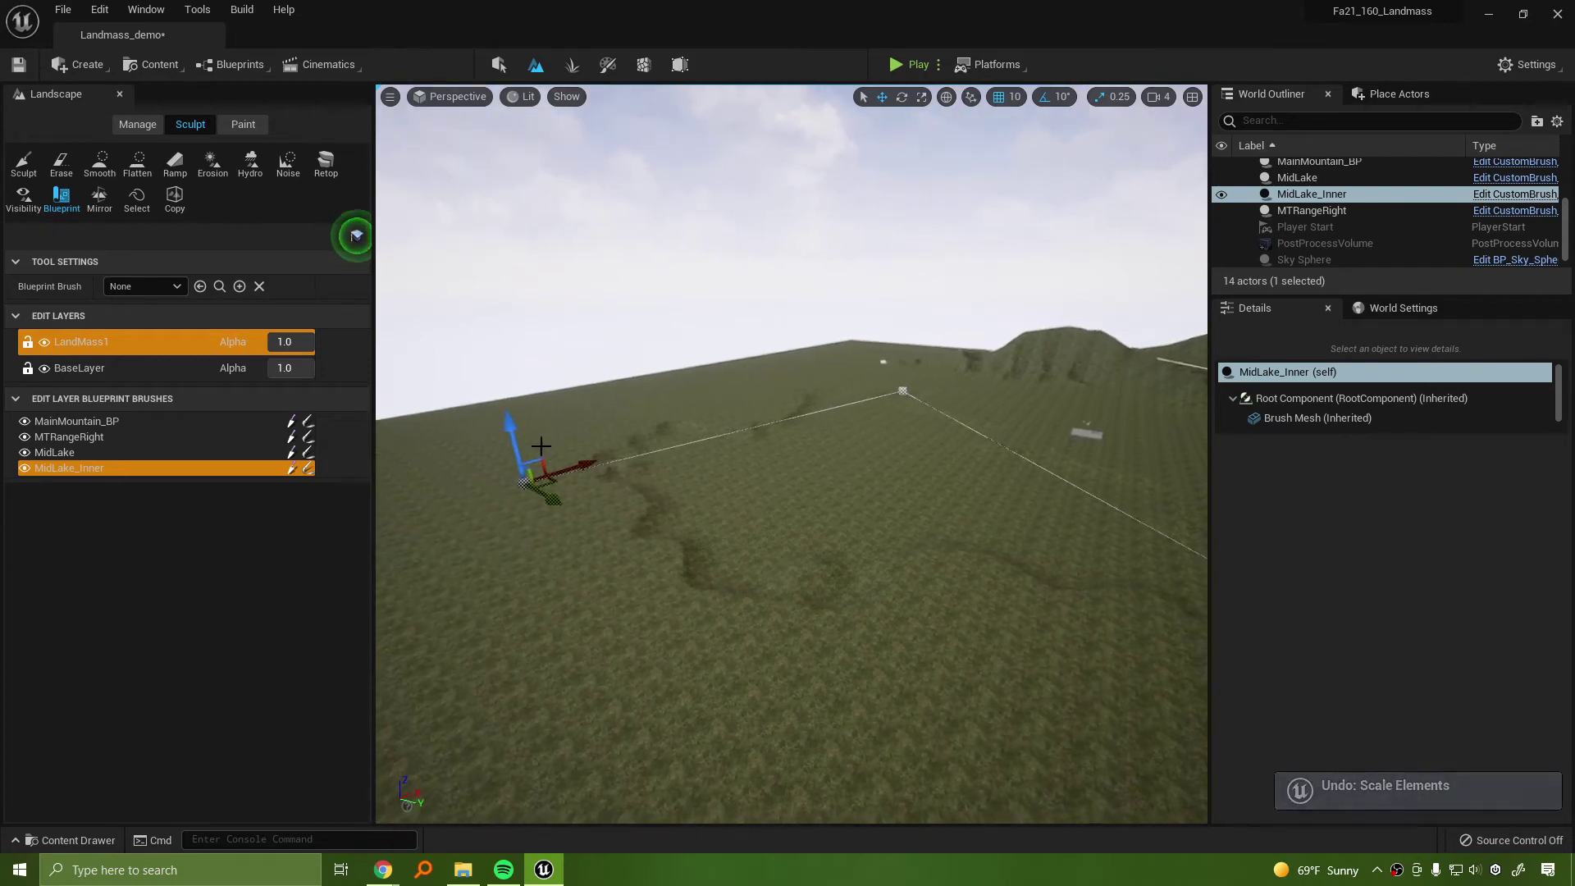
{"action": "left_click_drag", "start_coordinate": [510, 429], "coordinate": [515, 444]}
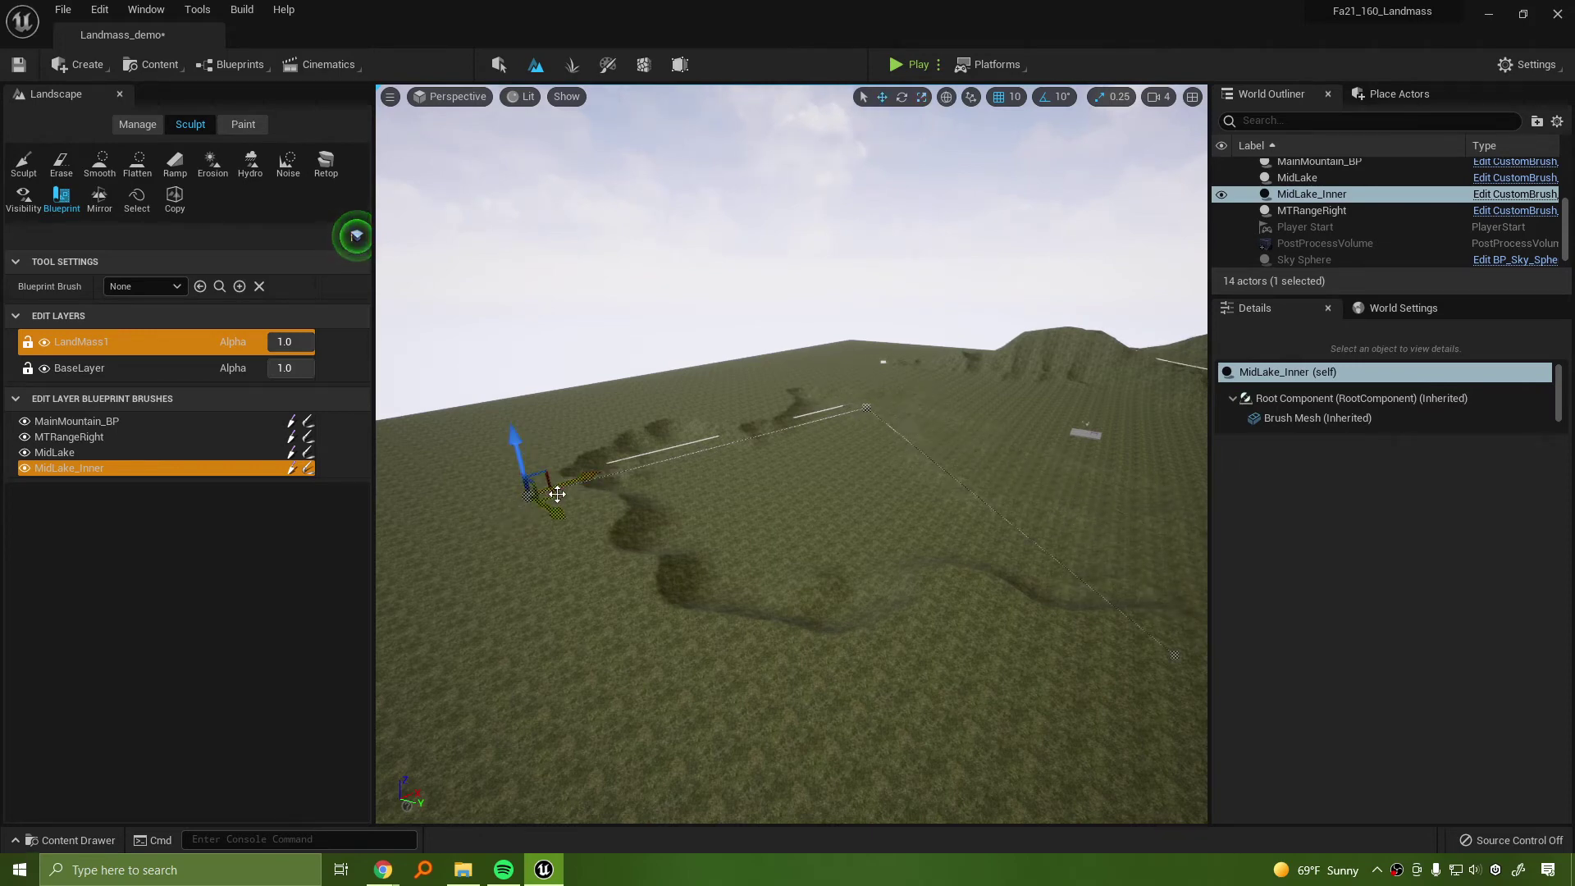
{"action": "left_click_drag", "start_coordinate": [569, 494], "coordinate": [636, 488]}
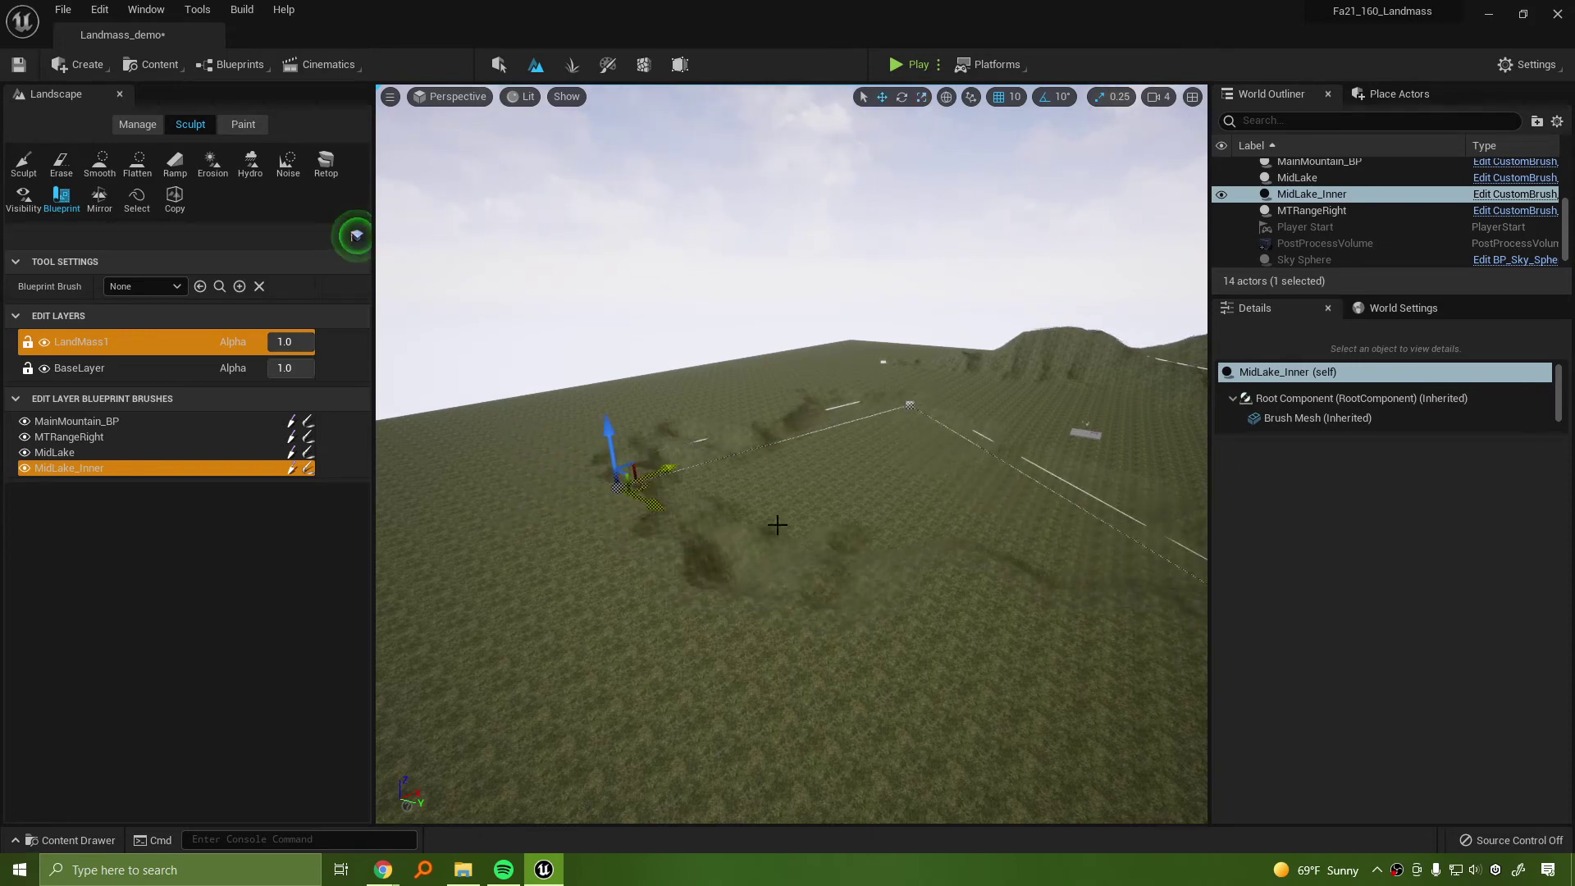
{"action": "mouse_move", "coordinate": [777, 525]}
{"action": "right_mouse_down"}
{"action": "mouse_move", "coordinate": [828, 542]}
{"action": "mouse_move", "coordinate": [766, 552]}
{"action": "right_mouse_up"}
Lower the MidLake_Inner brush further to deepen the lake bed, and fine-tune its position while checking the shoreline
{"action": "key", "text": "r"}
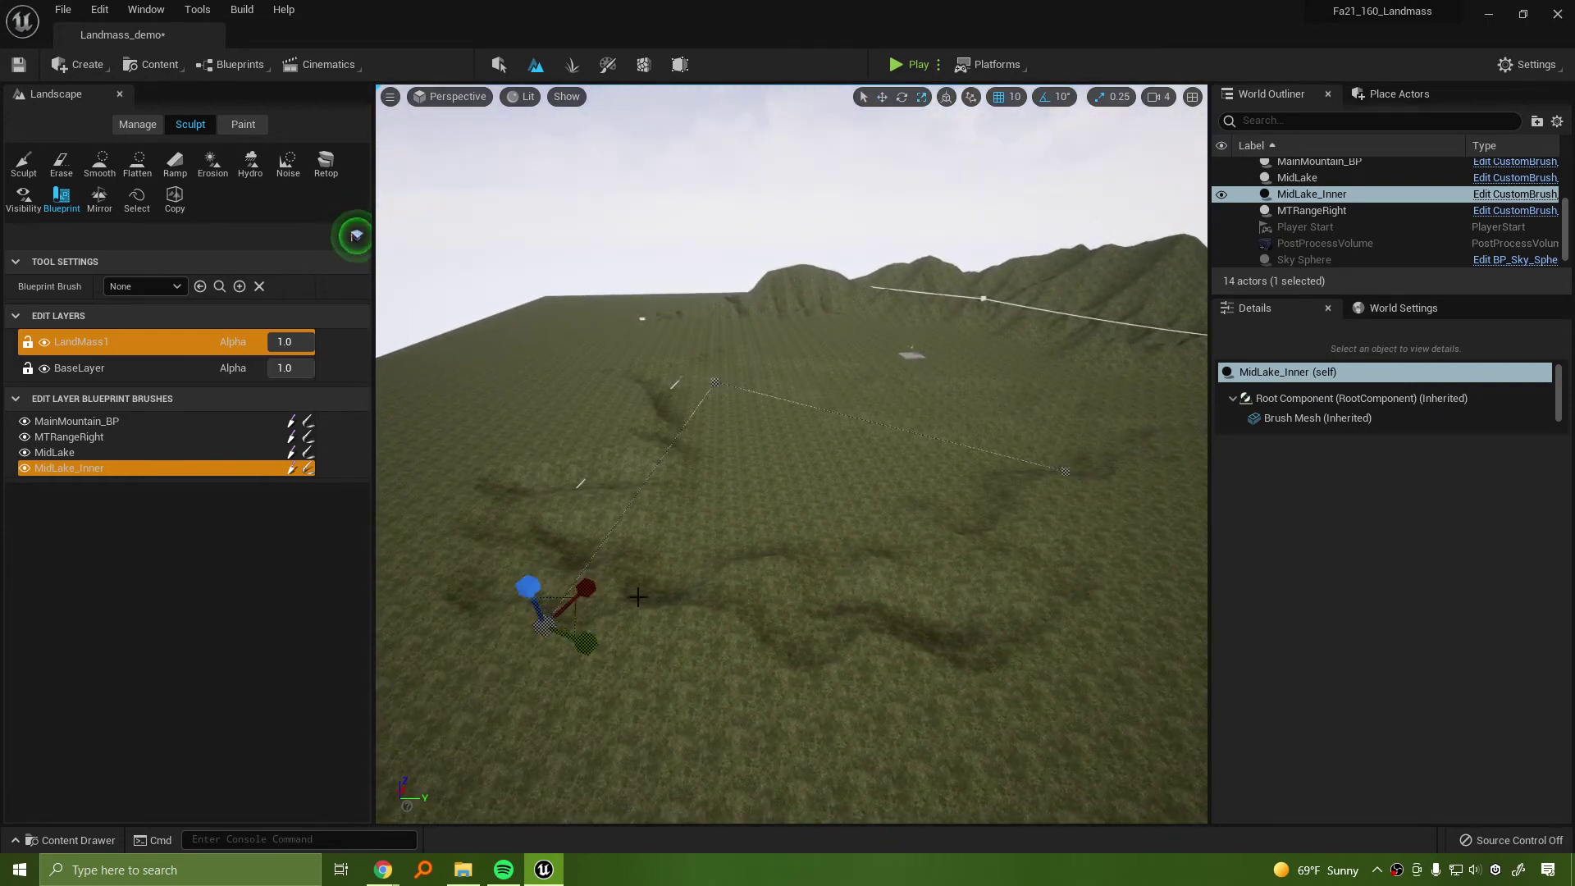
{"action": "key", "text": "w"}
{"action": "right_click_drag", "start_coordinate": [596, 506], "coordinate": [512, 506]}
{"action": "mouse_move", "coordinate": [550, 496]}
{"action": "left_mouse_down"}
{"action": "mouse_move", "coordinate": [629, 511]}
{"action": "mouse_move", "coordinate": [647, 485]}
{"action": "mouse_move", "coordinate": [565, 519]}
{"action": "mouse_move", "coordinate": [518, 489]}
{"action": "left_mouse_up"}
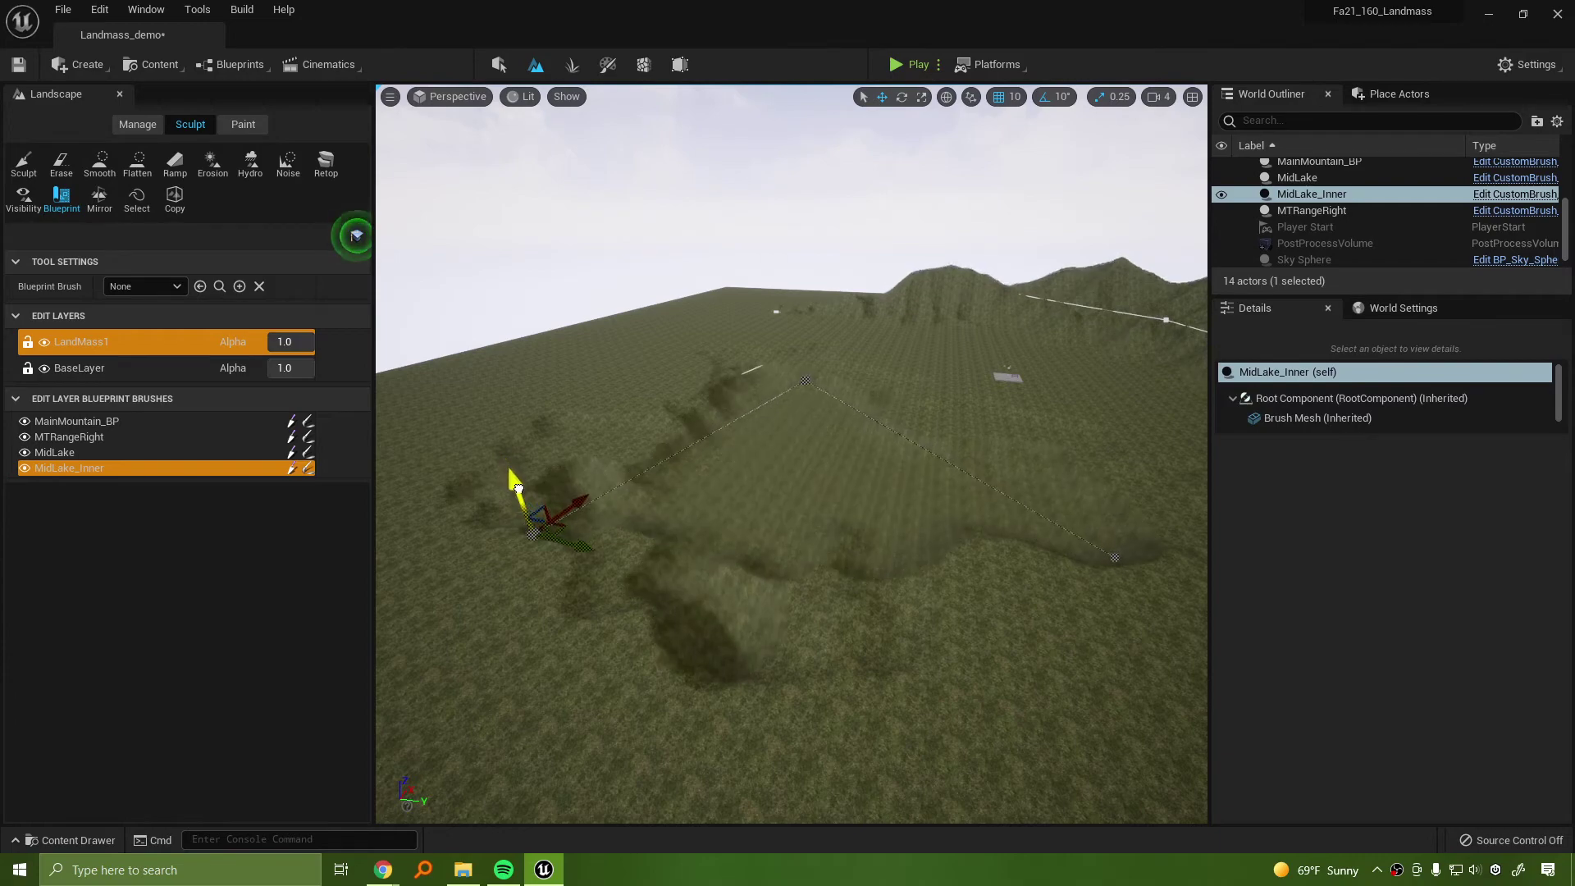
{"action": "mouse_move", "coordinate": [704, 527]}
{"action": "right_mouse_down"}
{"action": "mouse_move", "coordinate": [574, 492]}
{"action": "mouse_move", "coordinate": [642, 337]}
{"action": "right_mouse_up"}
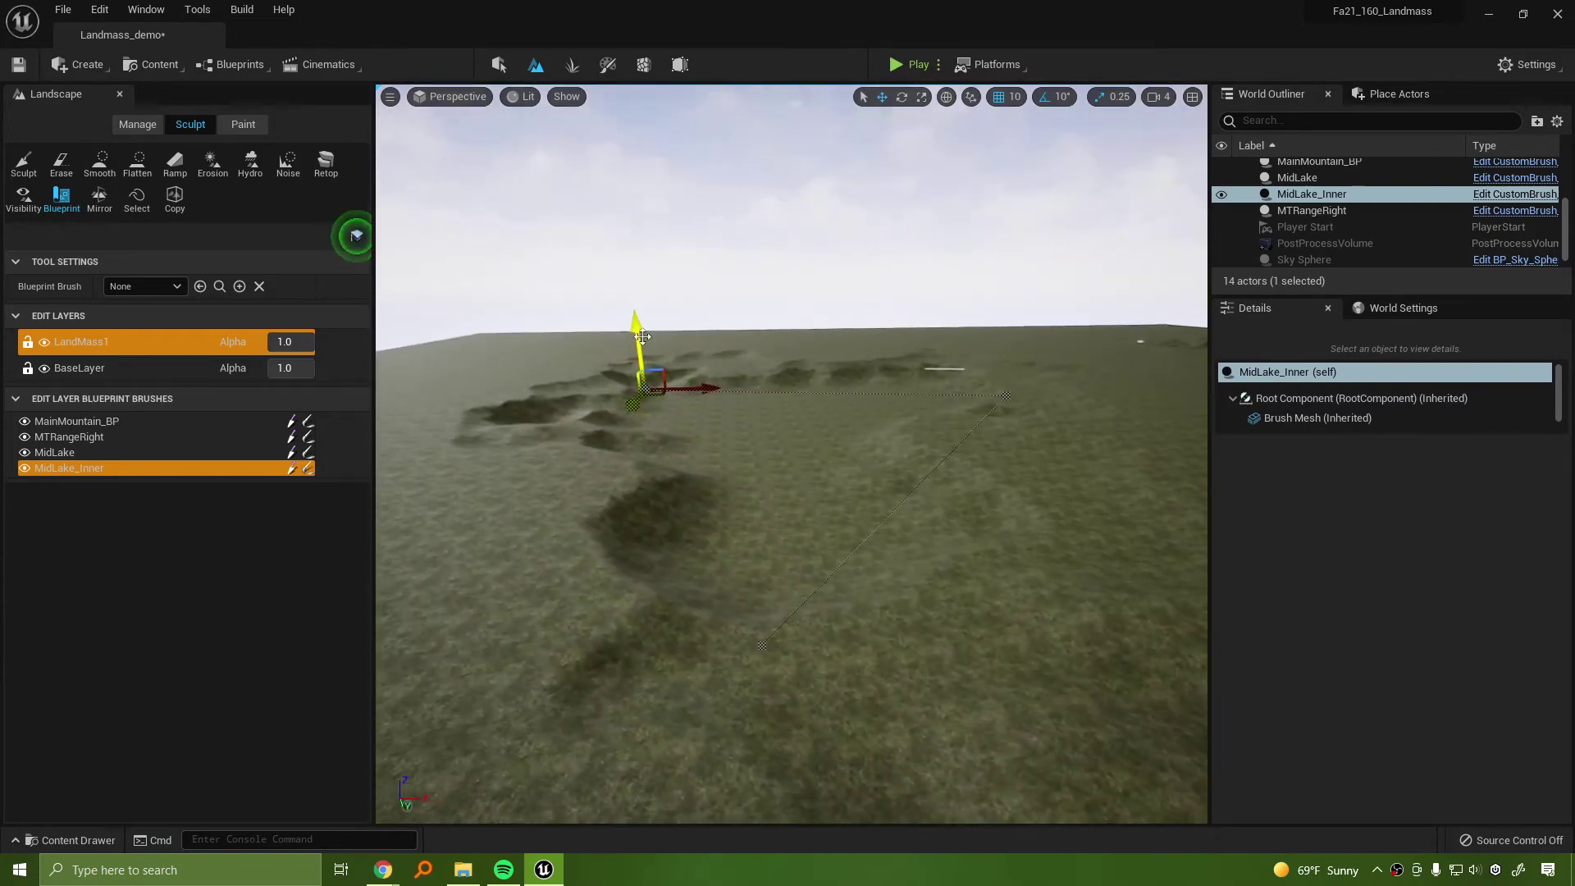
{"action": "left_click_drag", "start_coordinate": [641, 326], "coordinate": [639, 328]}
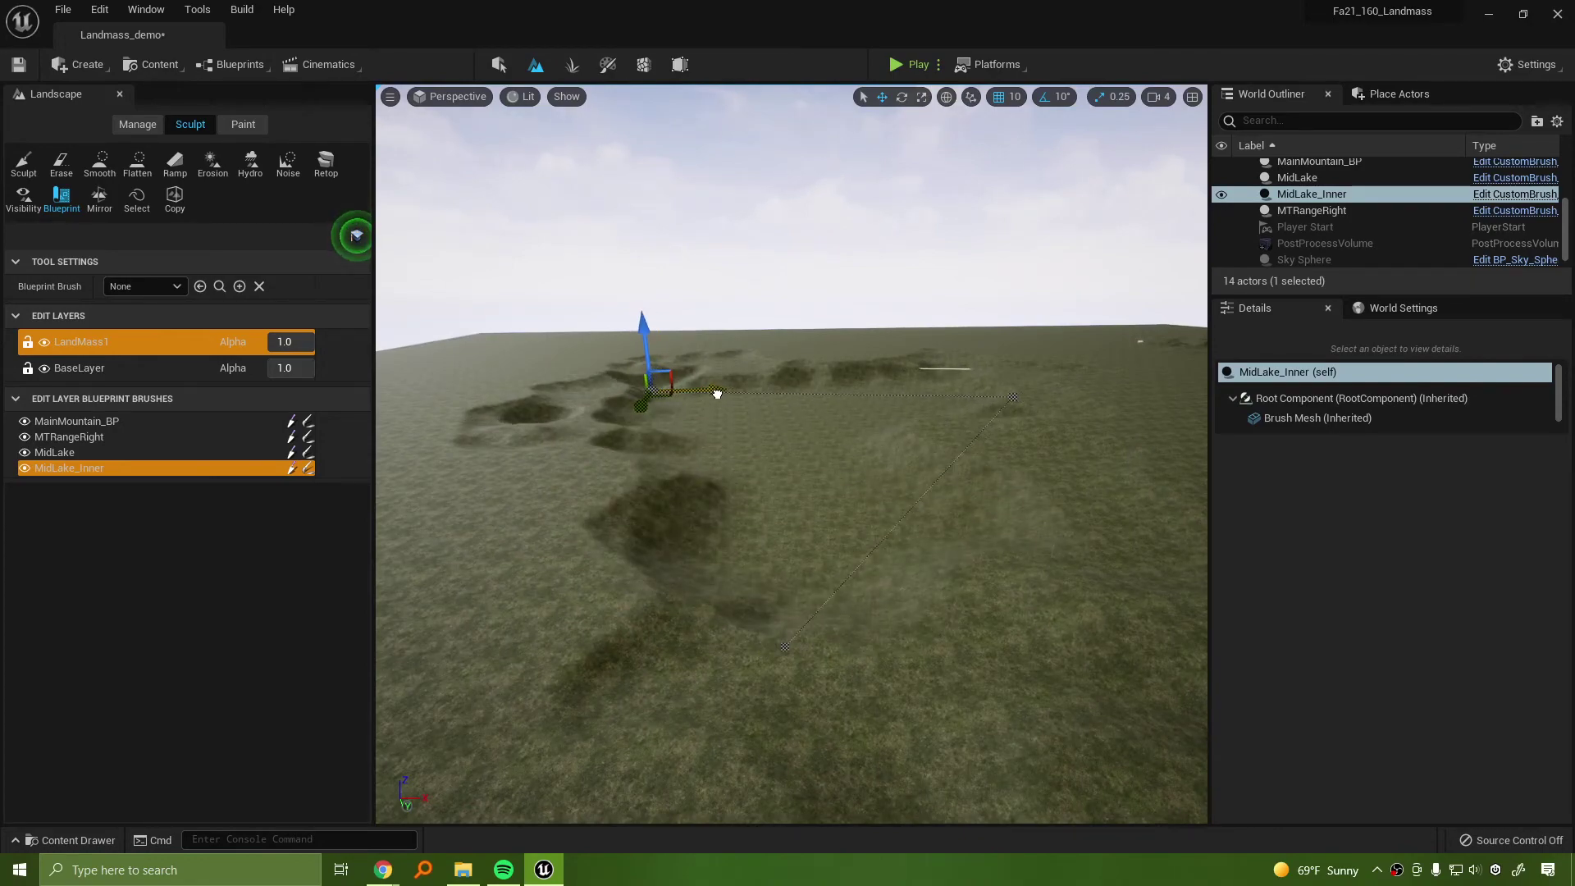
{"action": "right_click_drag", "start_coordinate": [720, 390], "coordinate": [930, 473]}
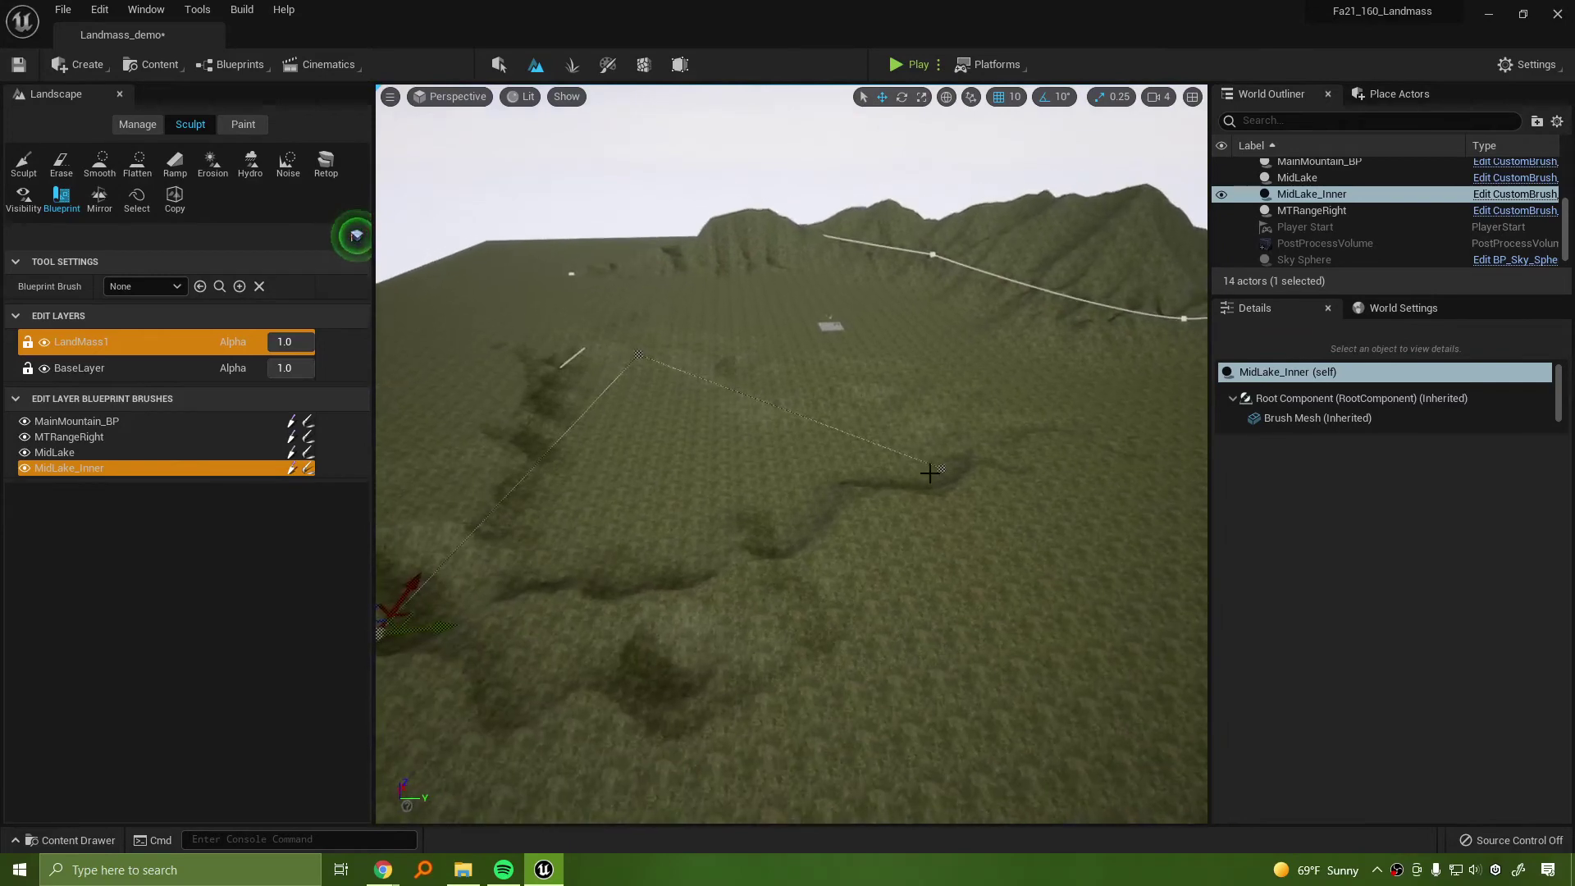
{"action": "left_click_drag", "start_coordinate": [997, 467], "coordinate": [949, 465]}
{"action": "mouse_move", "coordinate": [805, 558]}
{"action": "right_mouse_down"}
{"action": "mouse_move", "coordinate": [722, 558]}
{"action": "mouse_move", "coordinate": [730, 541]}
{"action": "mouse_move", "coordinate": [828, 558]}
{"action": "right_mouse_up"}
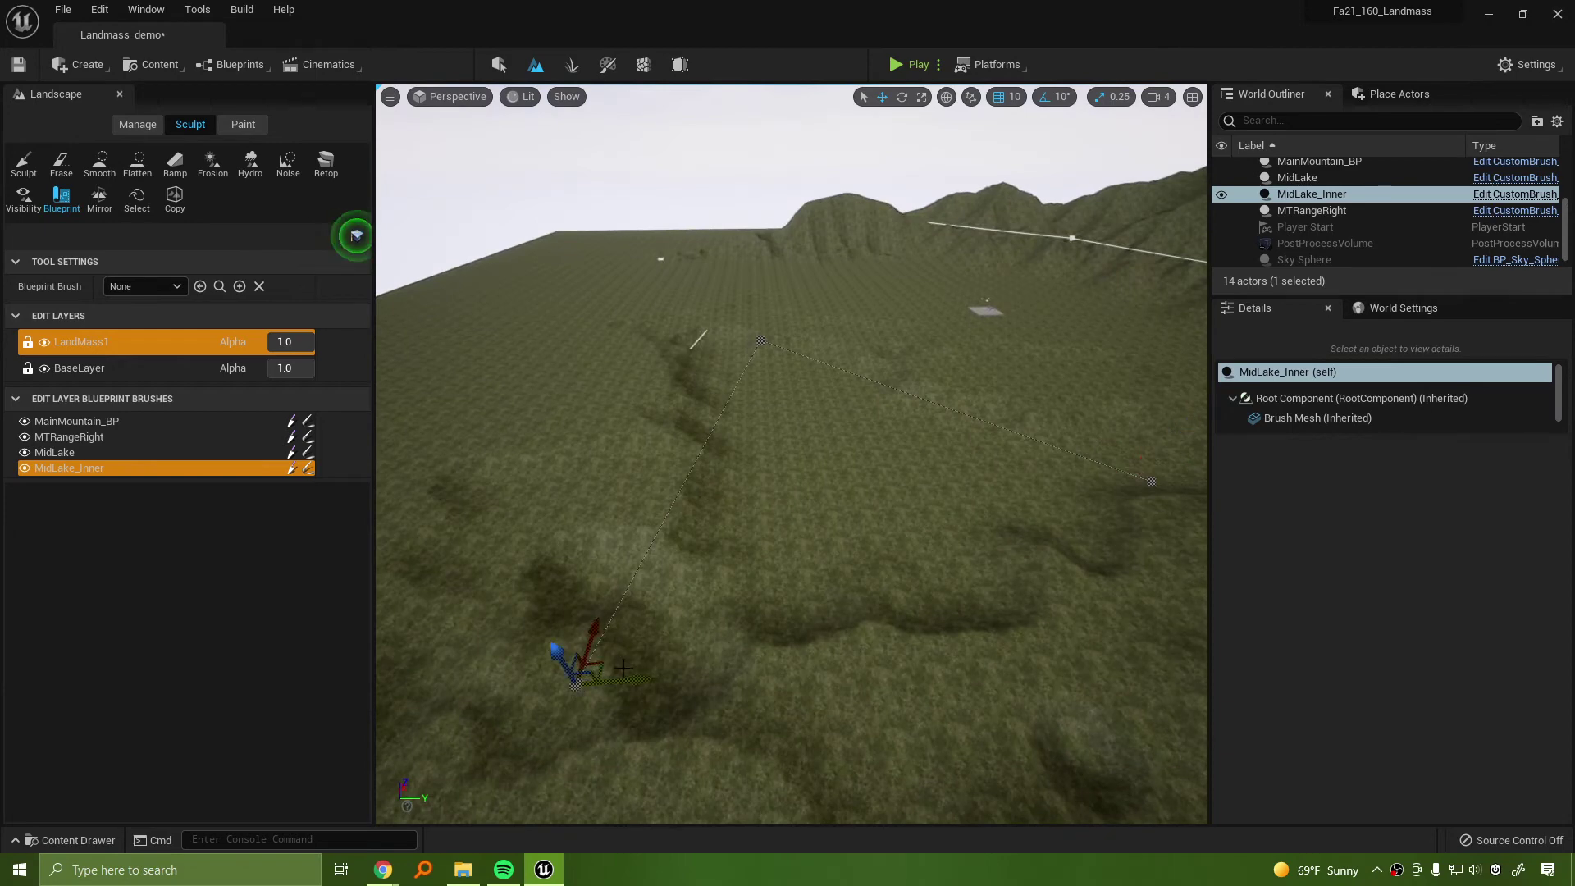
{"action": "right_click_drag", "start_coordinate": [632, 654], "coordinate": [878, 497]}
Try parenting the MTRangeRight brush under MidLake_Inner and moving MidLake_Inner, then undo the move and the attachment
{"action": "left_click", "coordinate": [1306, 210]}
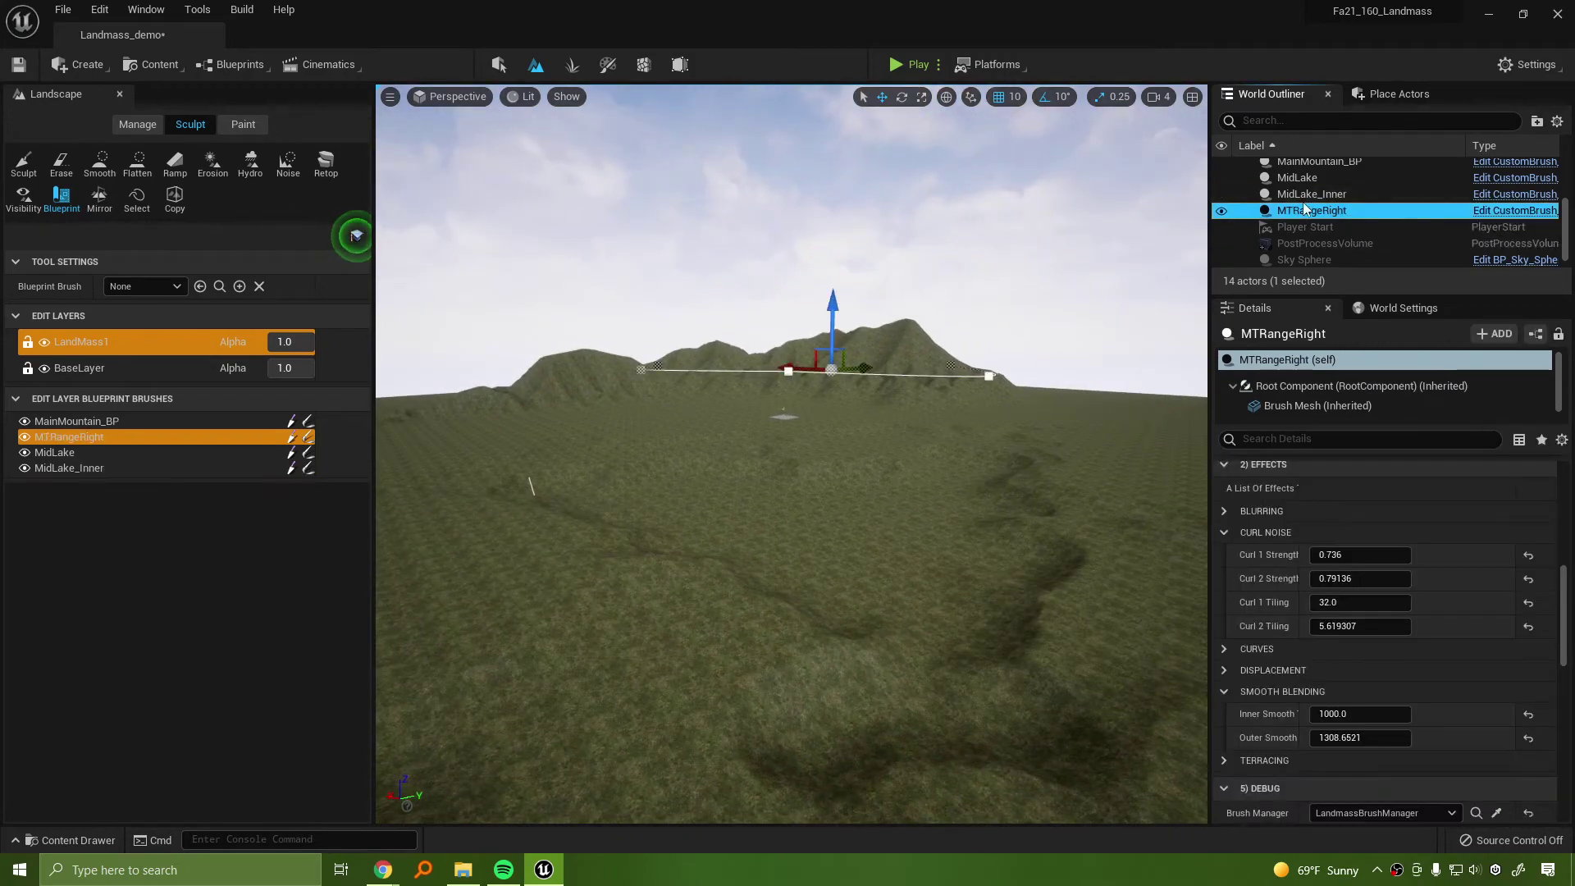
{"action": "left_click_drag", "start_coordinate": [1345, 197], "coordinate": [1336, 195]}
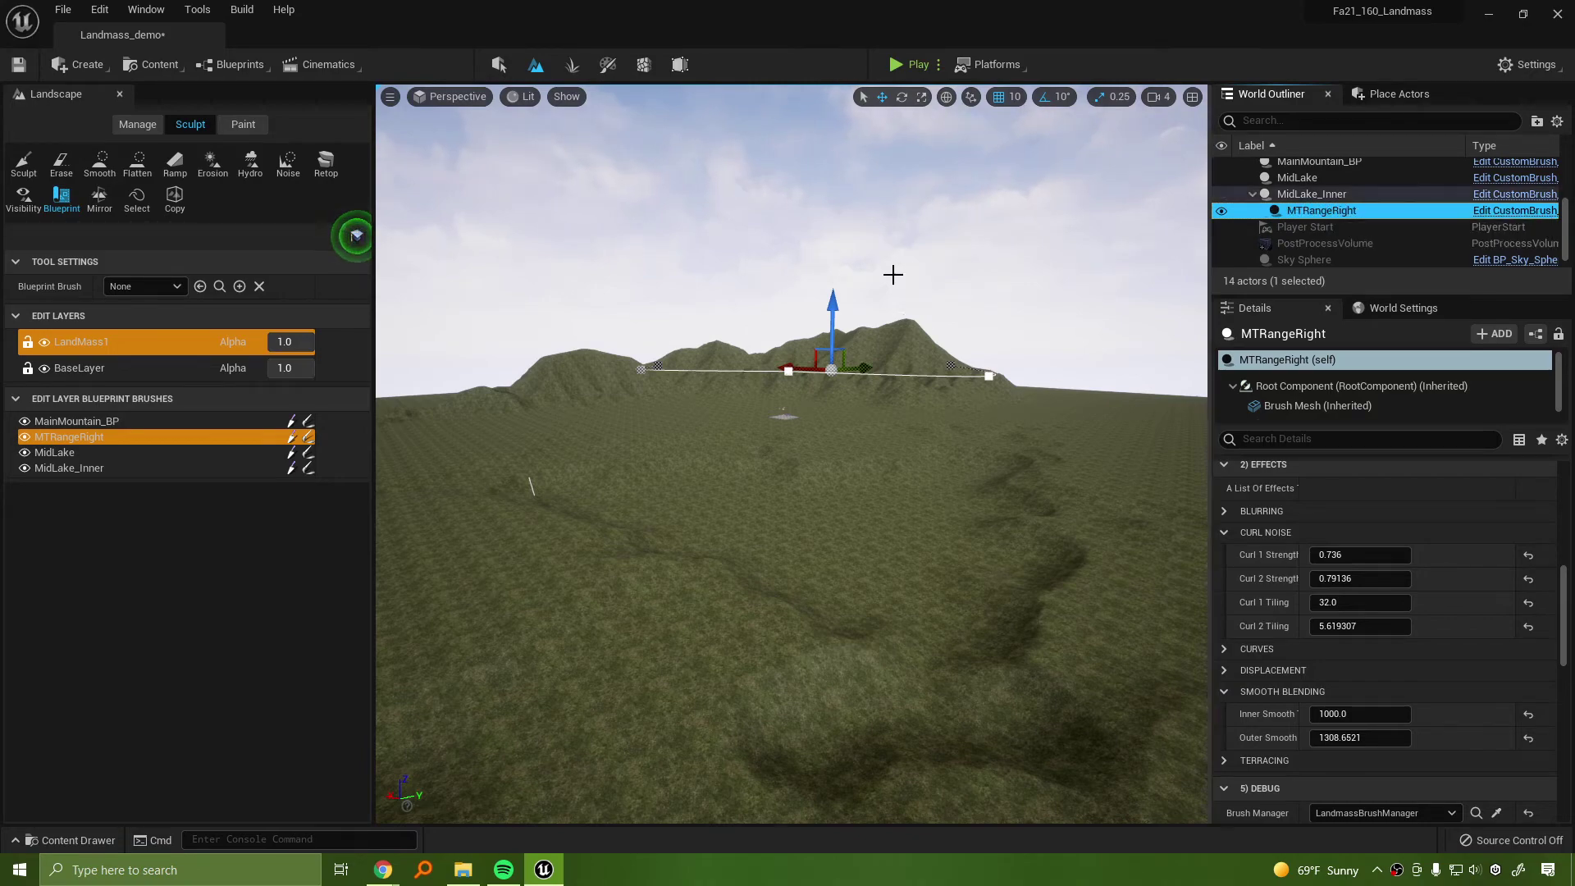
{"action": "right_click_drag", "start_coordinate": [835, 302], "coordinate": [607, 484]}
{"action": "left_click", "coordinate": [1353, 194]}
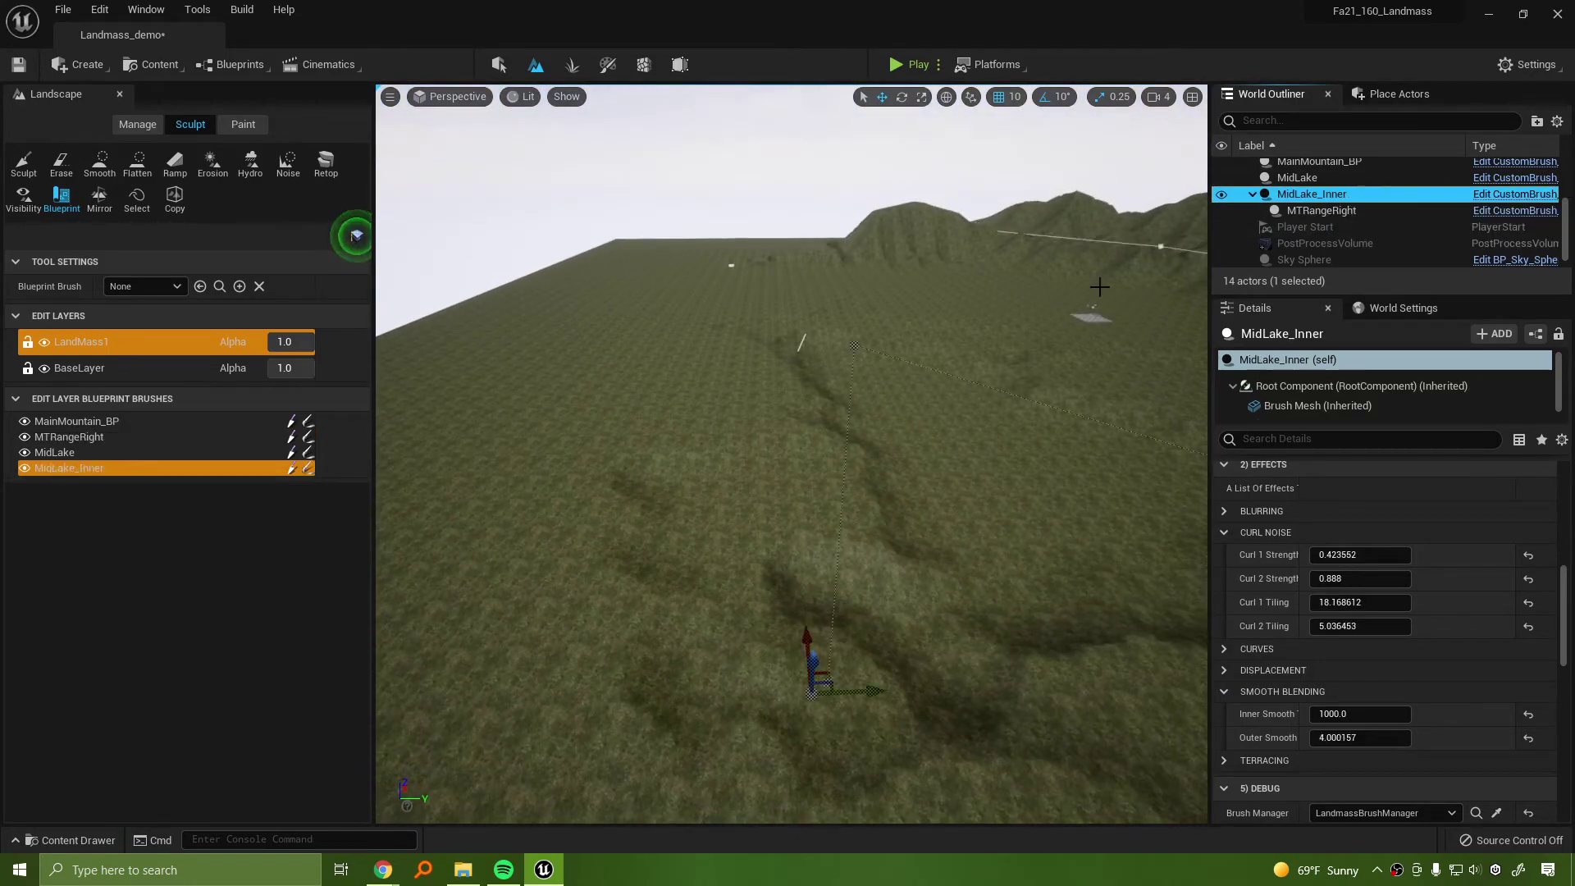
{"action": "right_click_drag", "start_coordinate": [903, 410], "coordinate": [1115, 418]}
{"action": "key", "text": "d"}
{"action": "left_click_drag", "start_coordinate": [517, 642], "coordinate": [752, 626]}
{"action": "key", "text": "ctrl+z"}
{"action": "left_click", "coordinate": [1329, 210]}
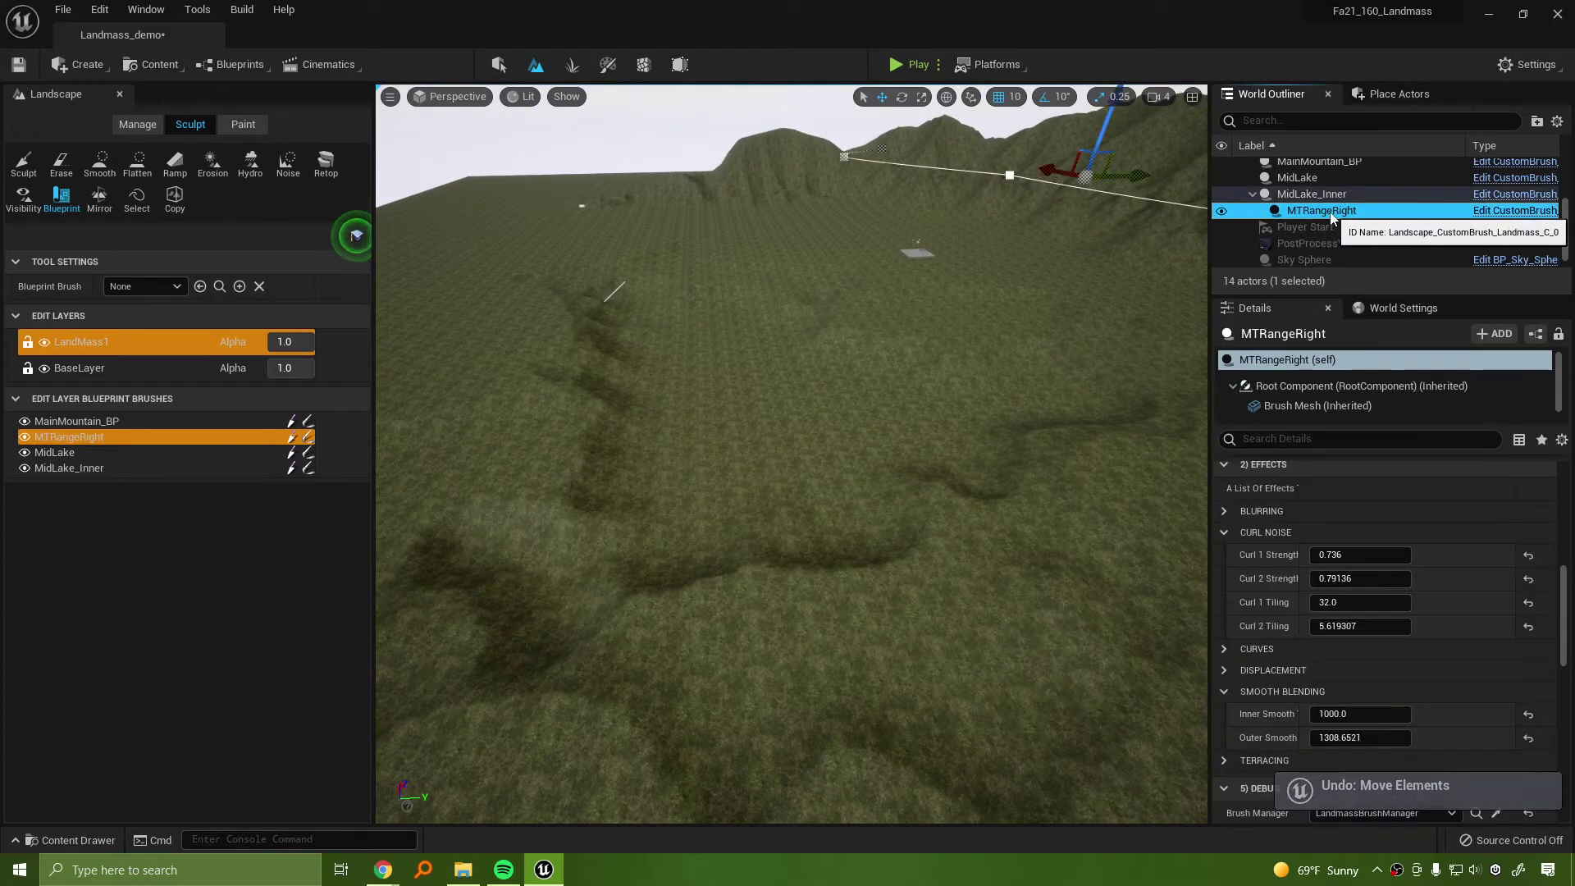
{"action": "key", "text": "ctrl+z"}
{"action": "key", "text": "ctrl+z"}
{"action": "key", "text": "ctrl+z"}
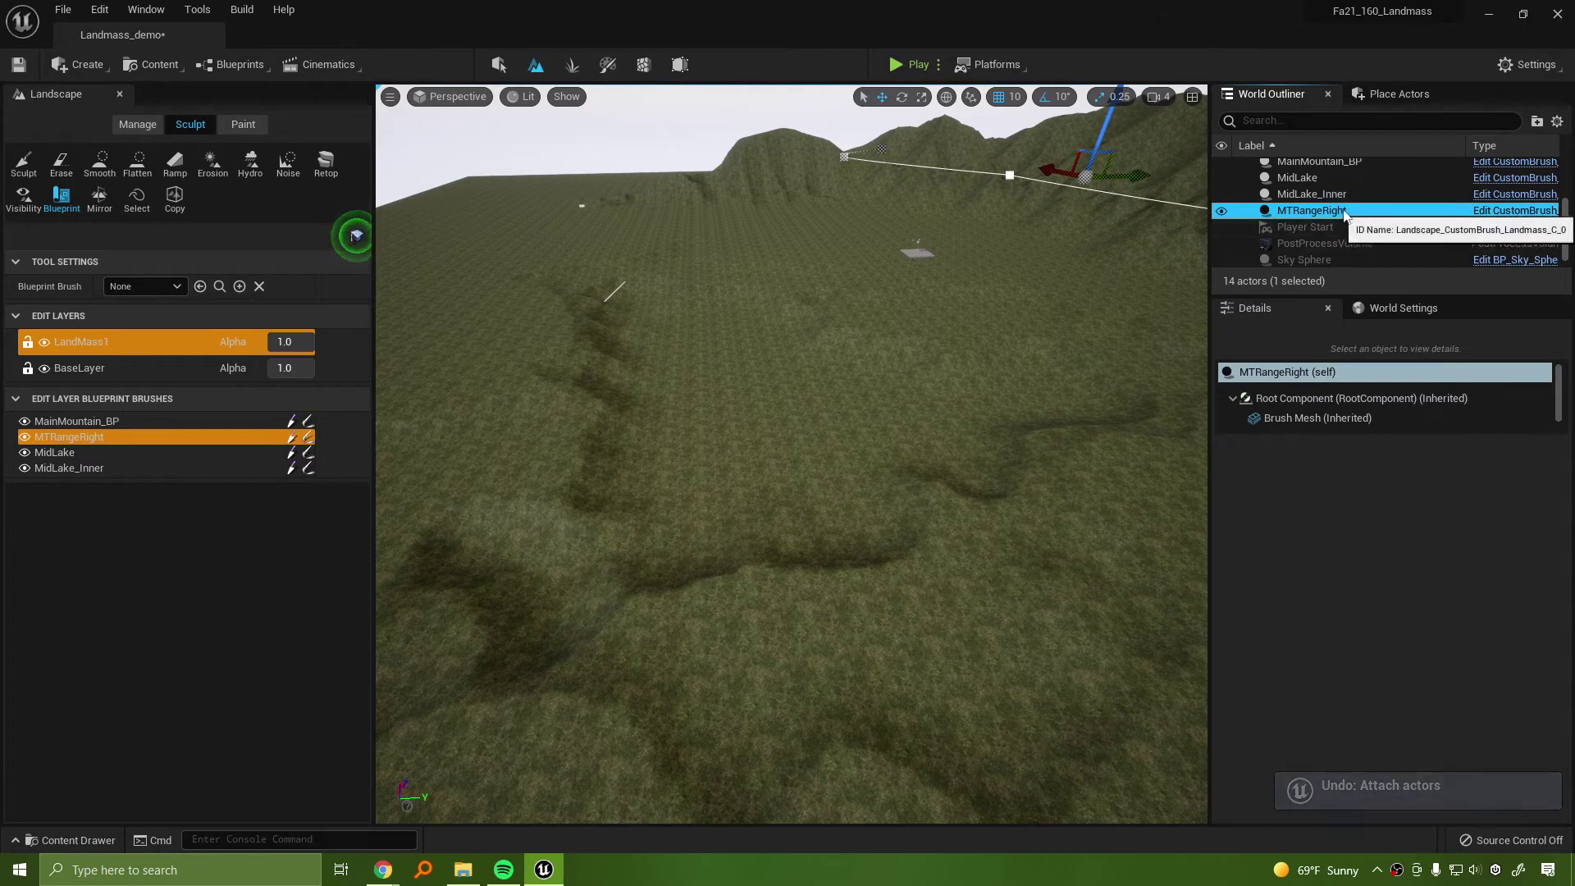
Parent the MidLake_Inner brush under the MidLake brush
{"action": "left_click_drag", "start_coordinate": [1332, 197], "coordinate": [1322, 187]}
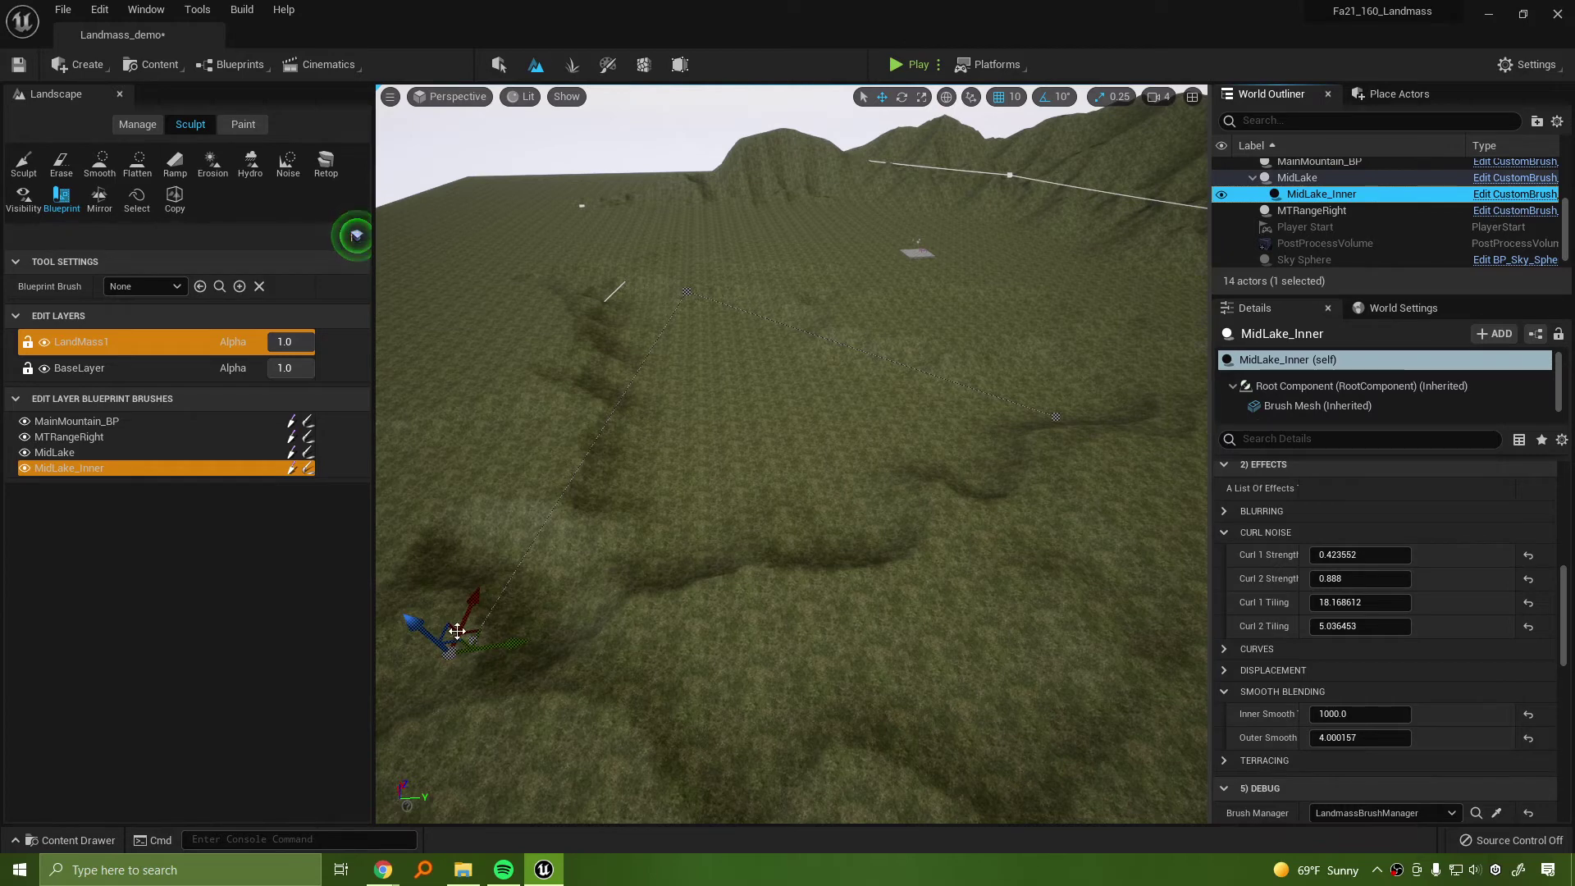
{"action": "left_click_drag", "start_coordinate": [426, 624], "coordinate": [437, 620]}
{"action": "key", "text": "ctrl+z"}
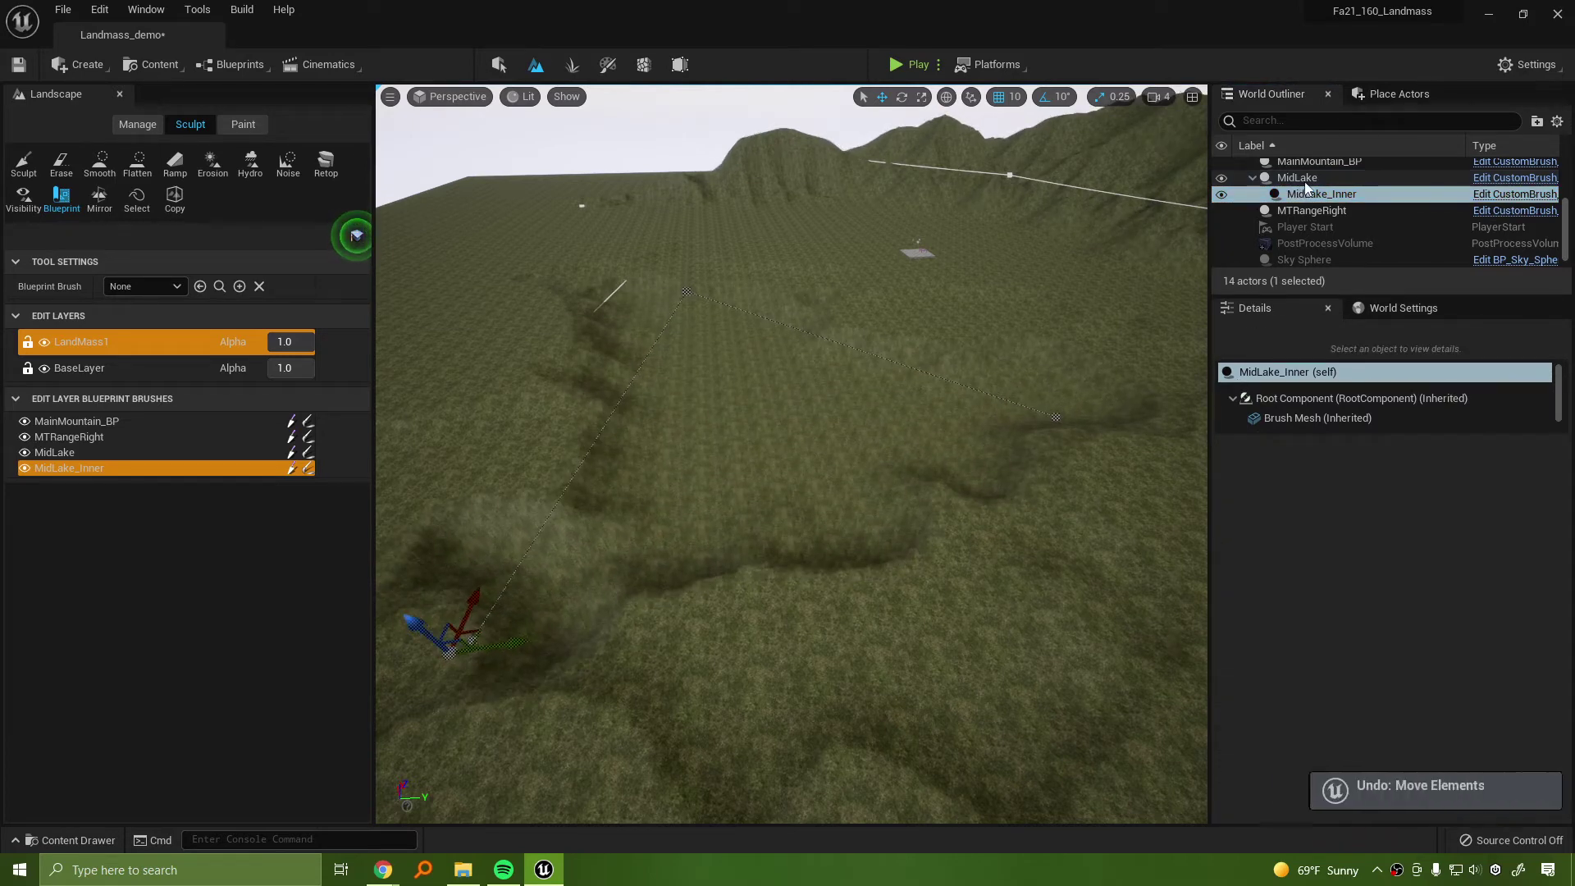
Select MidLake together with MidLake_Inner and lower both brushes to deepen the whole lake basin
{"action": "right_click_drag", "start_coordinate": [833, 435], "coordinate": [730, 369]}
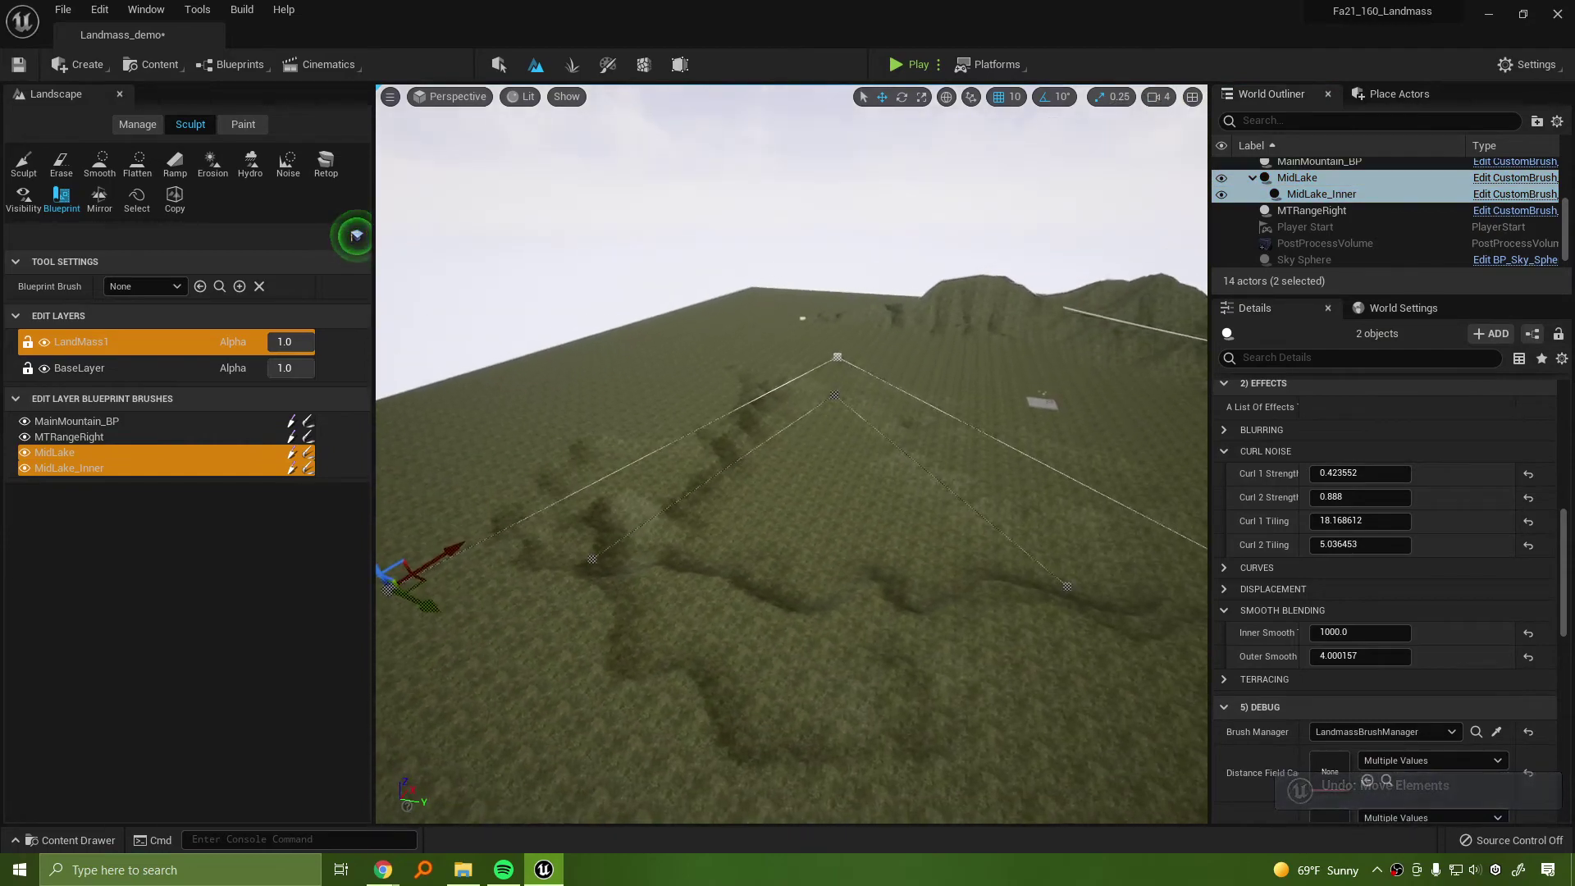
{"action": "right_click_drag", "start_coordinate": [554, 530], "coordinate": [516, 517]}
{"action": "left_click_drag", "start_coordinate": [503, 493], "coordinate": [511, 509]}
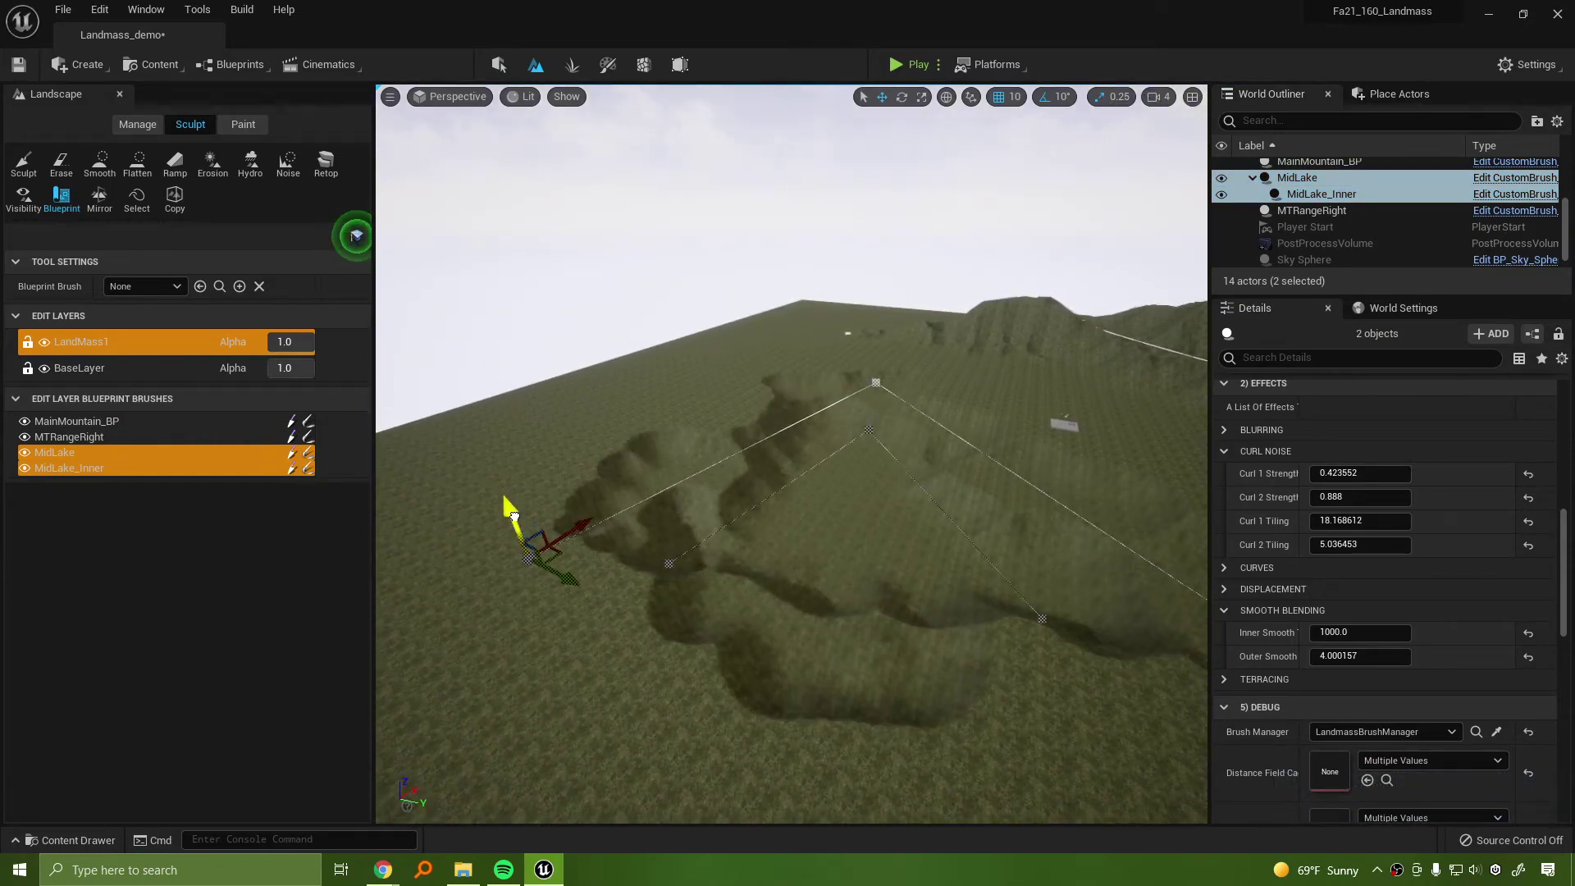
{"action": "mouse_move", "coordinate": [773, 537]}
{"action": "right_mouse_down"}
{"action": "mouse_move", "coordinate": [779, 559]}
{"action": "mouse_move", "coordinate": [894, 533]}
{"action": "mouse_move", "coordinate": [1017, 443]}
{"action": "mouse_move", "coordinate": [1058, 435]}
{"action": "mouse_move", "coordinate": [960, 361]}
{"action": "mouse_move", "coordinate": [959, 418]}
{"action": "right_mouse_up"}
{"action": "key", "text": "w"}
{"action": "key", "text": "w"}
{"action": "right_click_drag", "start_coordinate": [642, 414], "coordinate": [642, 463]}
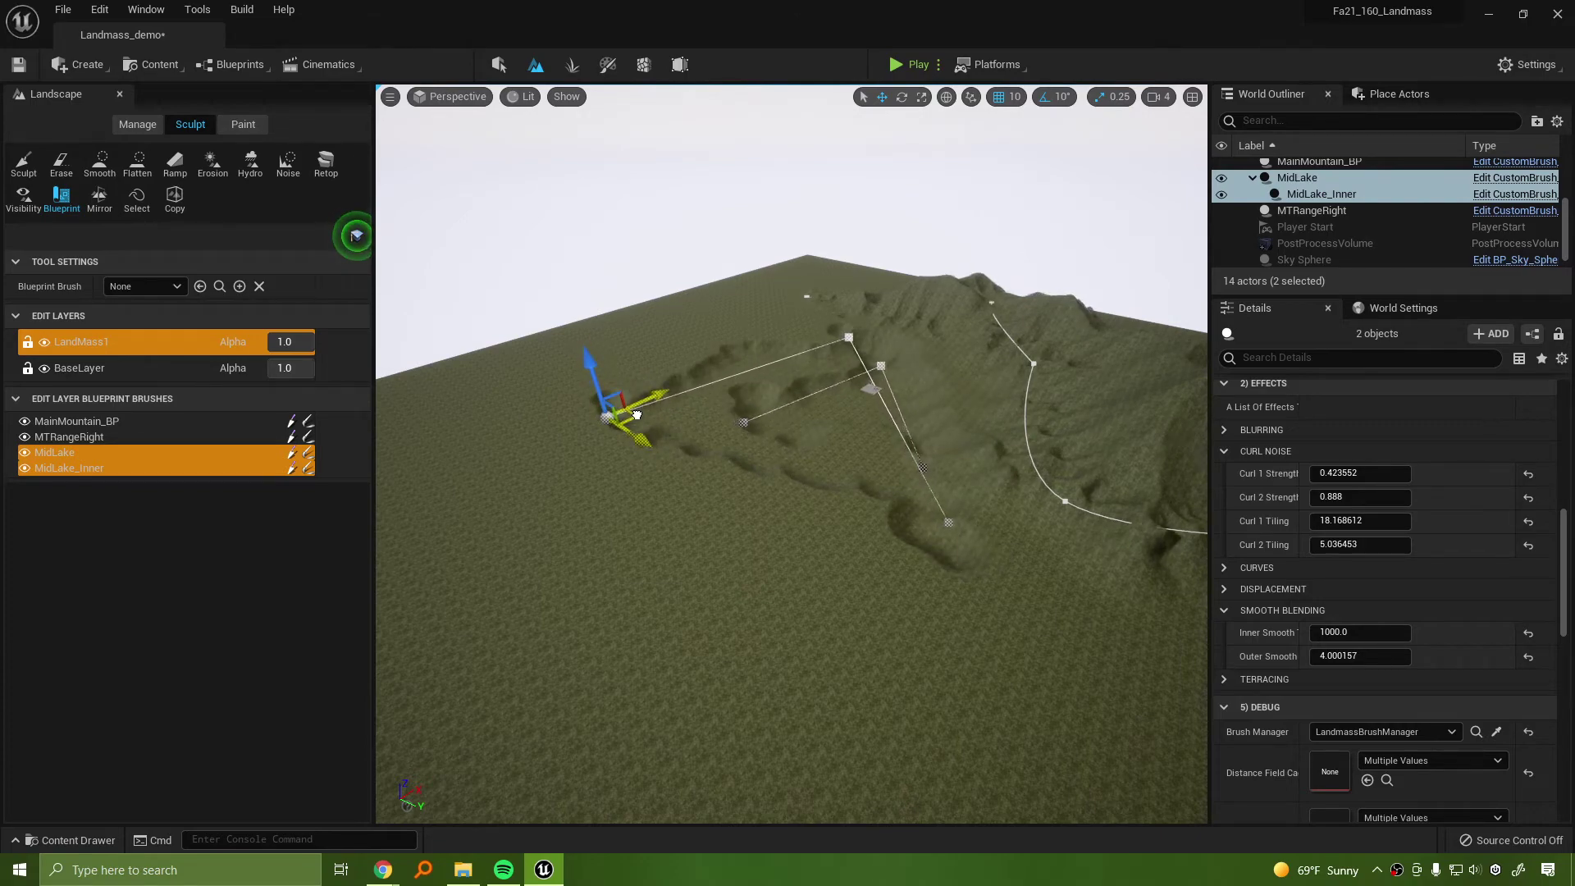
{"action": "mouse_move", "coordinate": [730, 569]}
{"action": "right_mouse_down"}
{"action": "mouse_move", "coordinate": [828, 569]}
{"action": "mouse_move", "coordinate": [681, 566]}
{"action": "right_mouse_up"}
{"action": "left_click", "coordinate": [730, 569]}
Playtest the level by running the character off the platform into the lake basin, end the session, and inspect the basin from above
{"action": "left_click", "coordinate": [918, 67]}
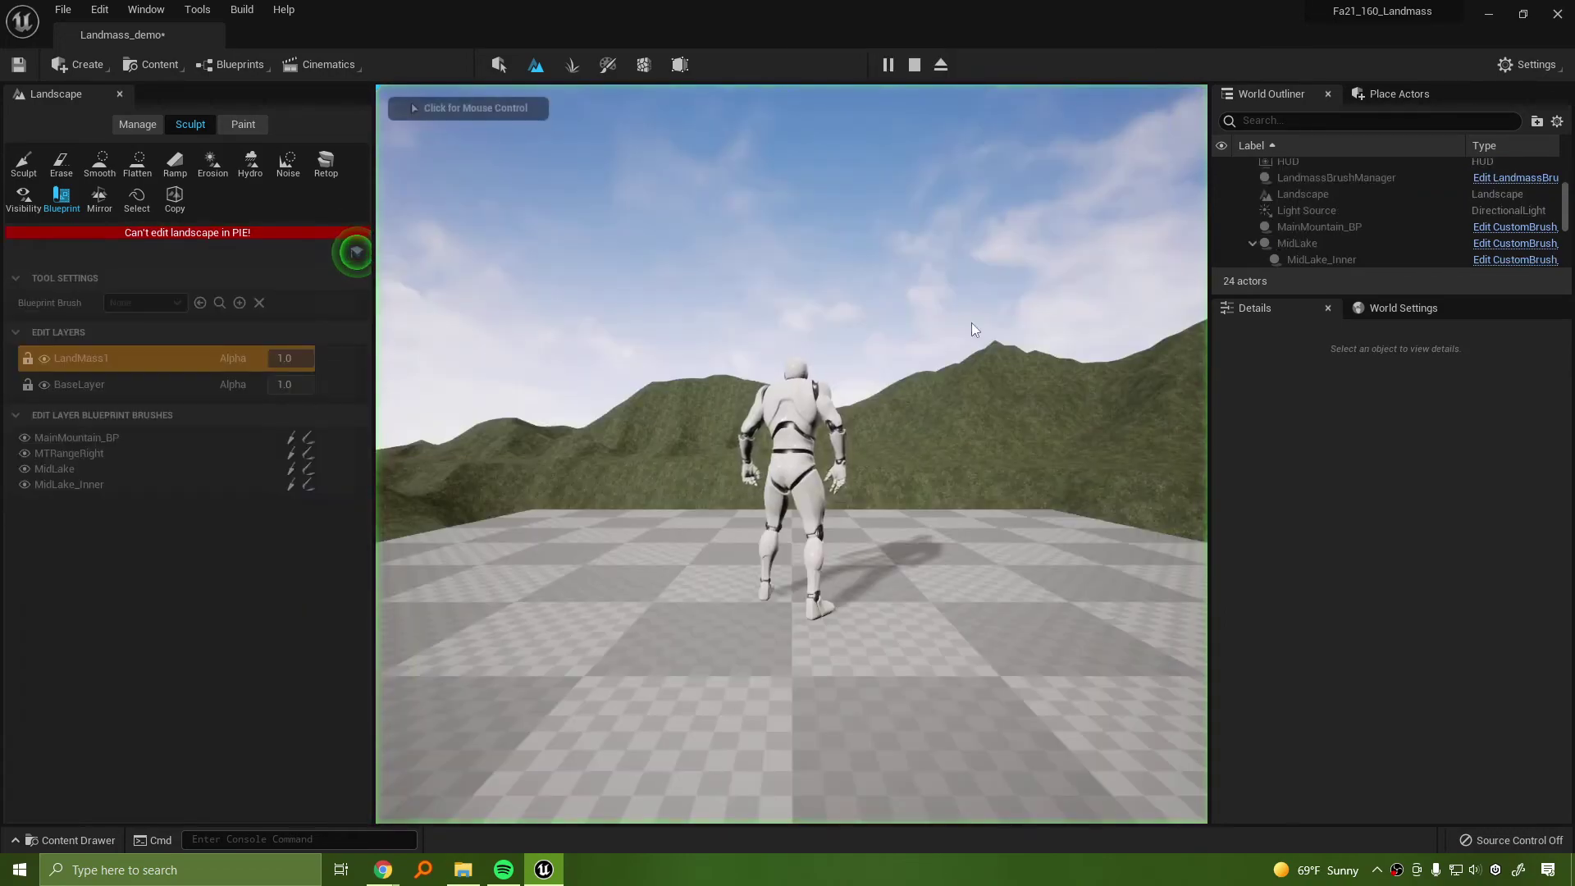
{"action": "left_click", "coordinate": [971, 323]}
{"action": "key", "text": "w"}
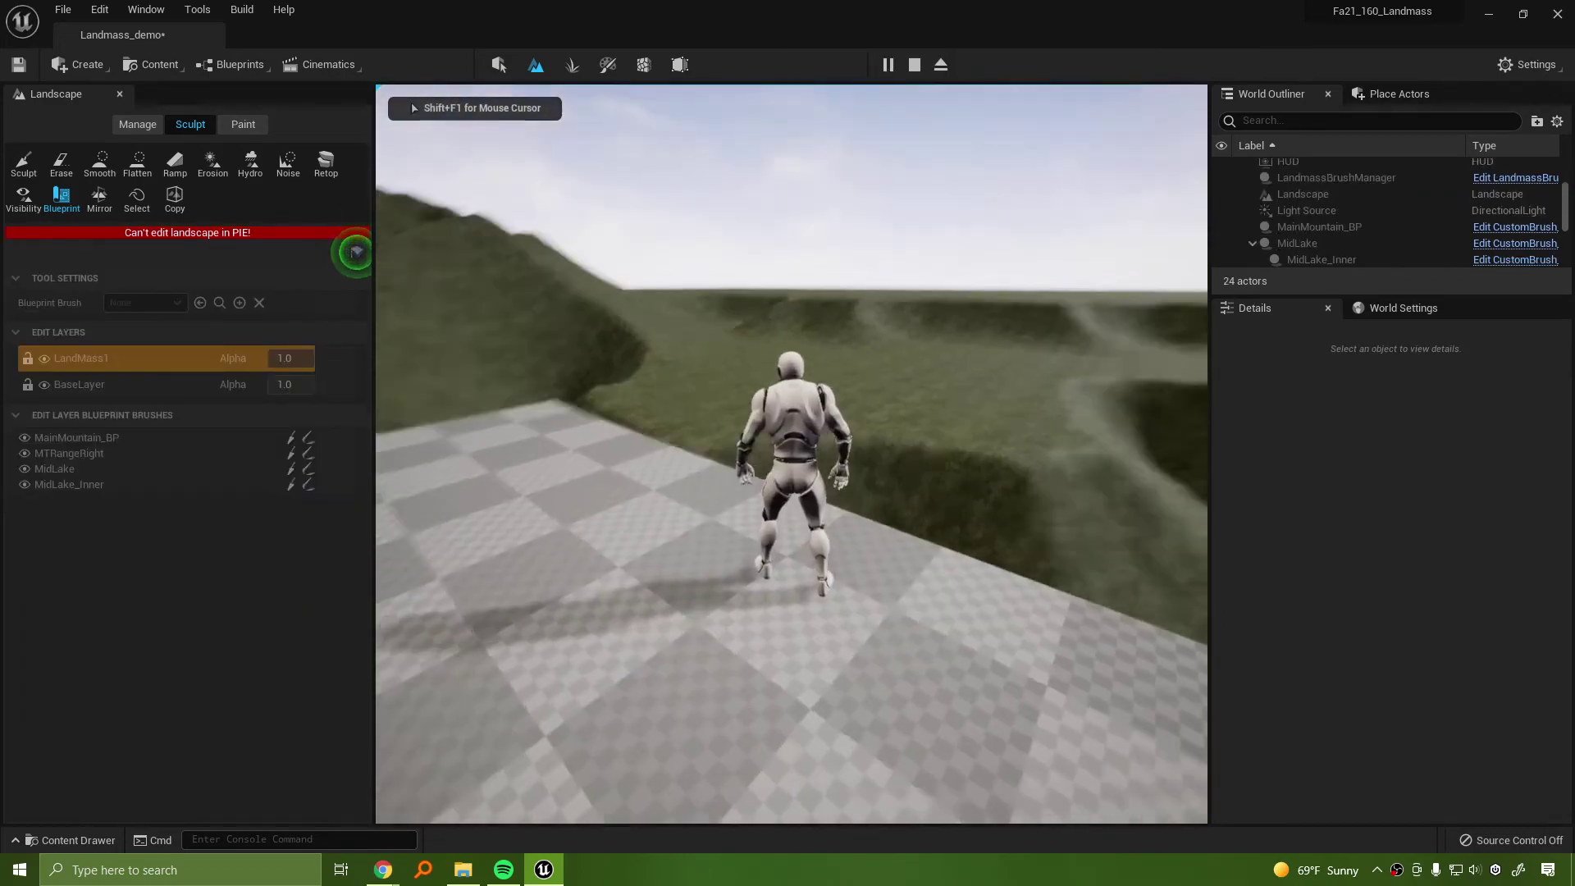
{"action": "key", "text": "w"}
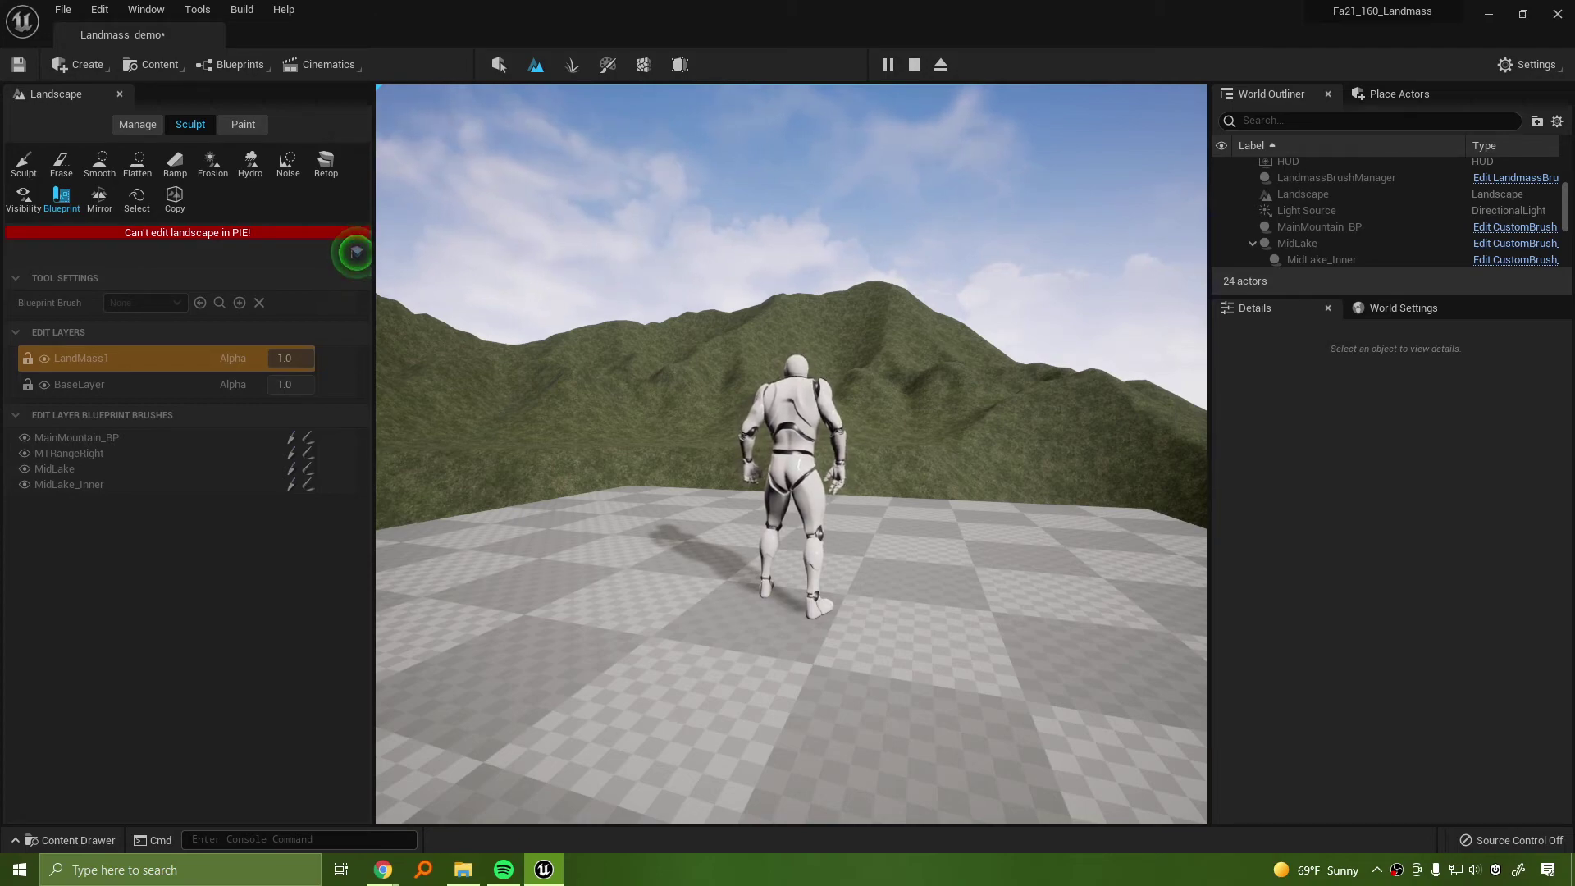
{"action": "key", "text": "w"}
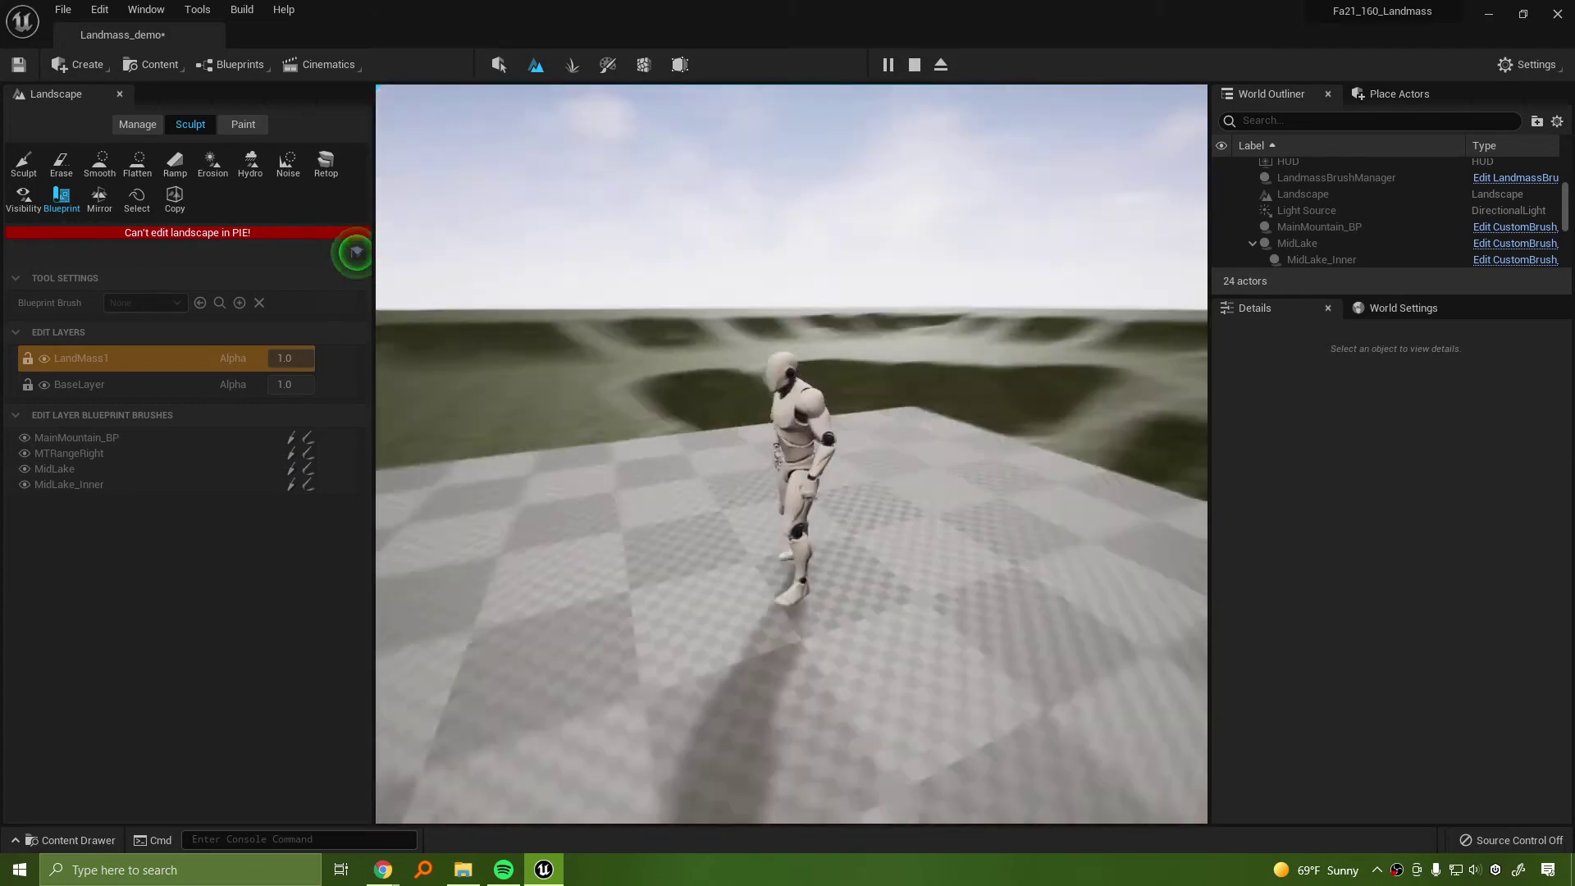
{"action": "key", "text": "w"}
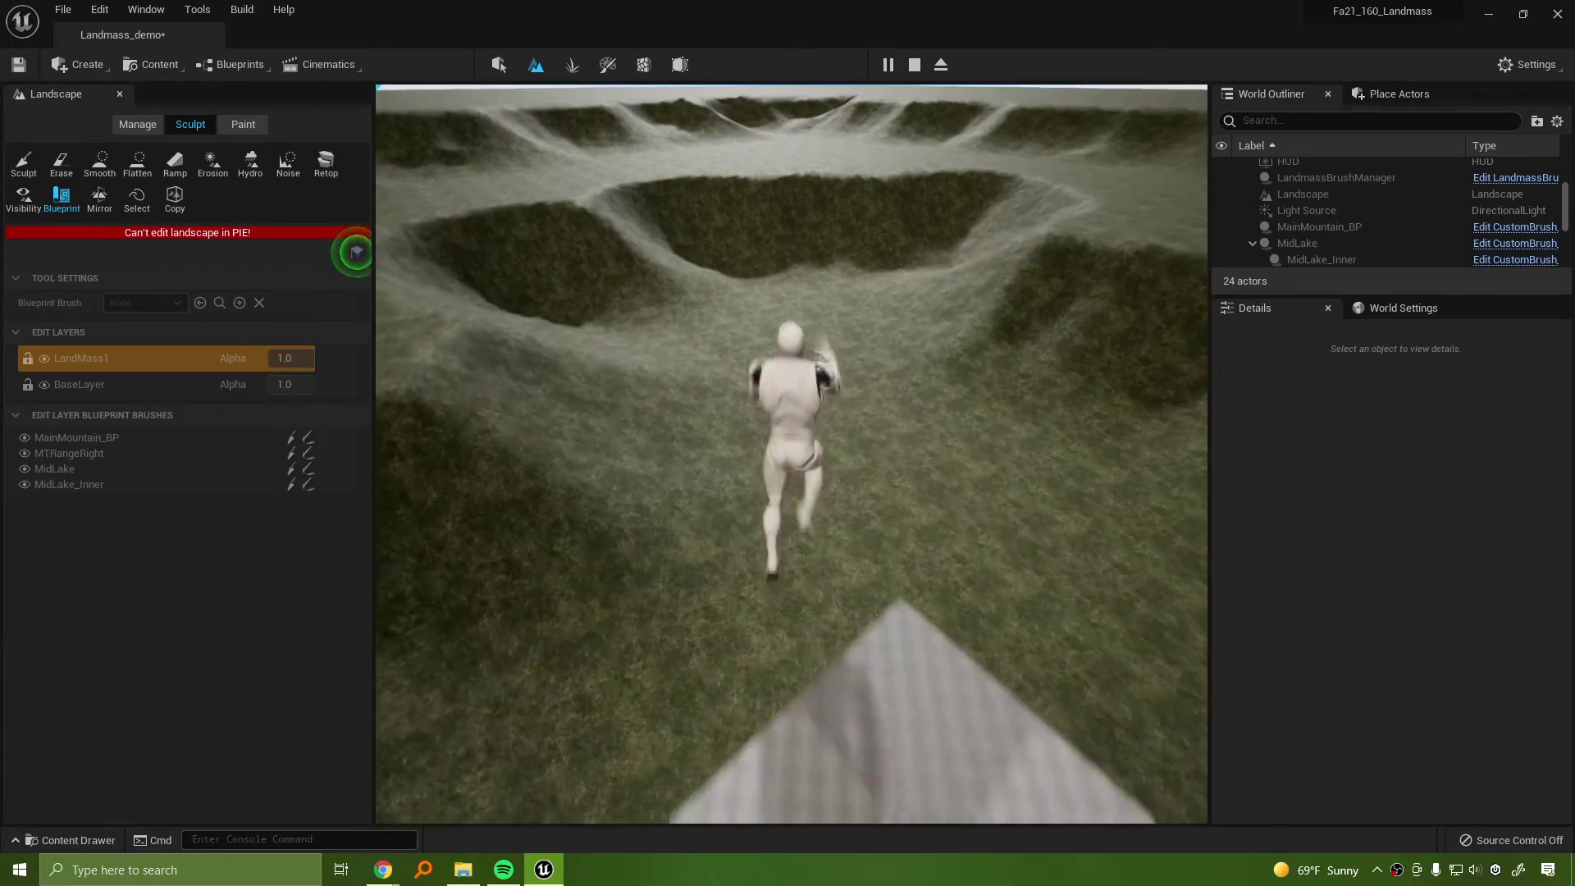
{"action": "key", "text": "w"}
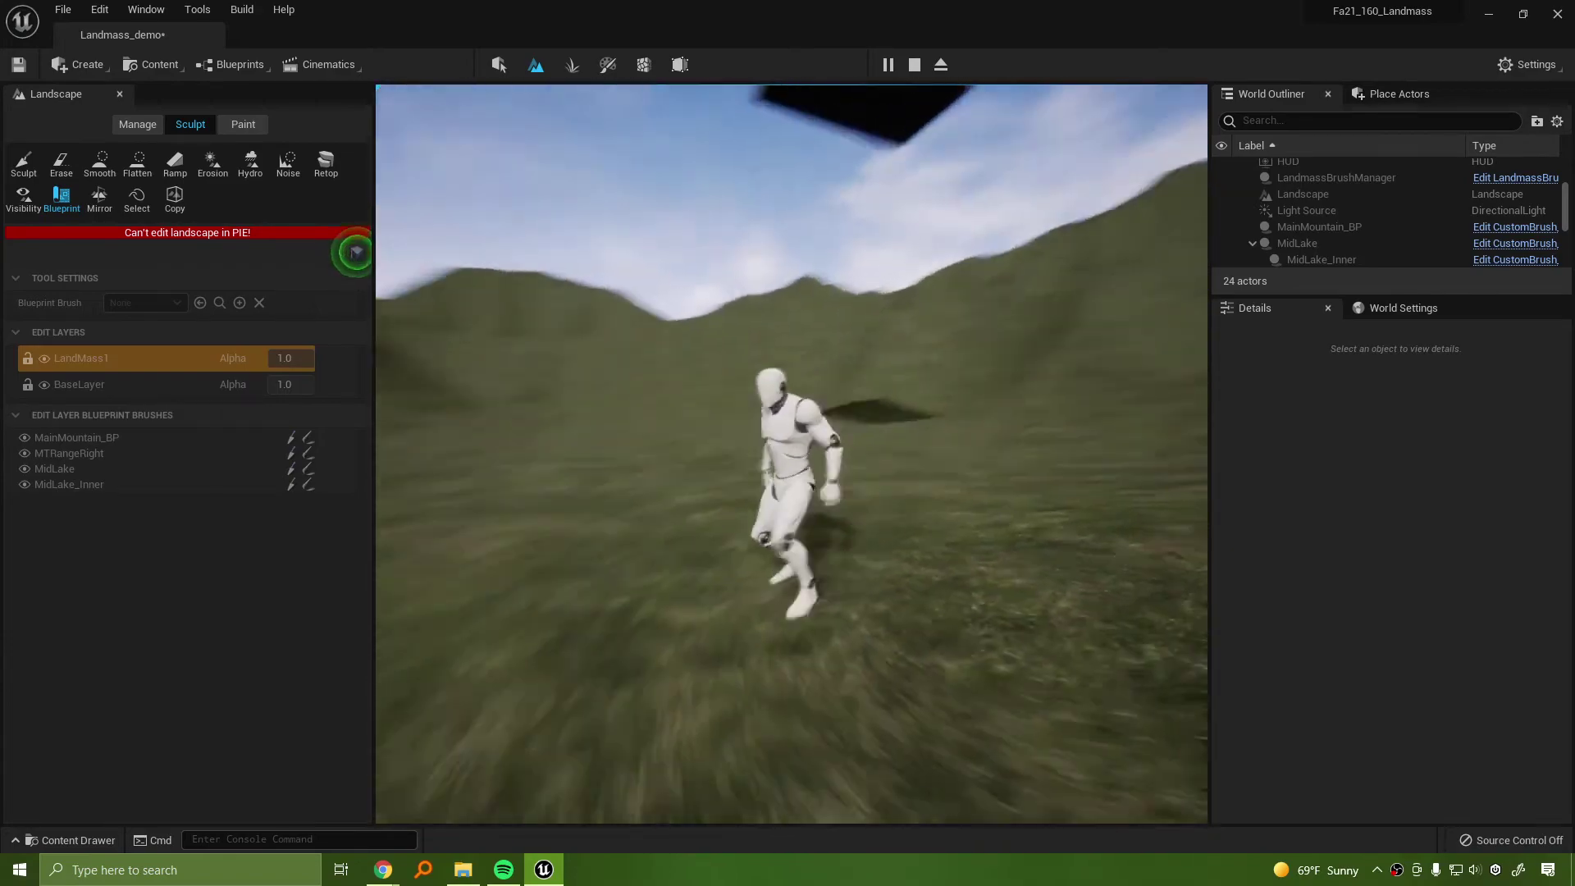
{"action": "key", "text": "Escape"}
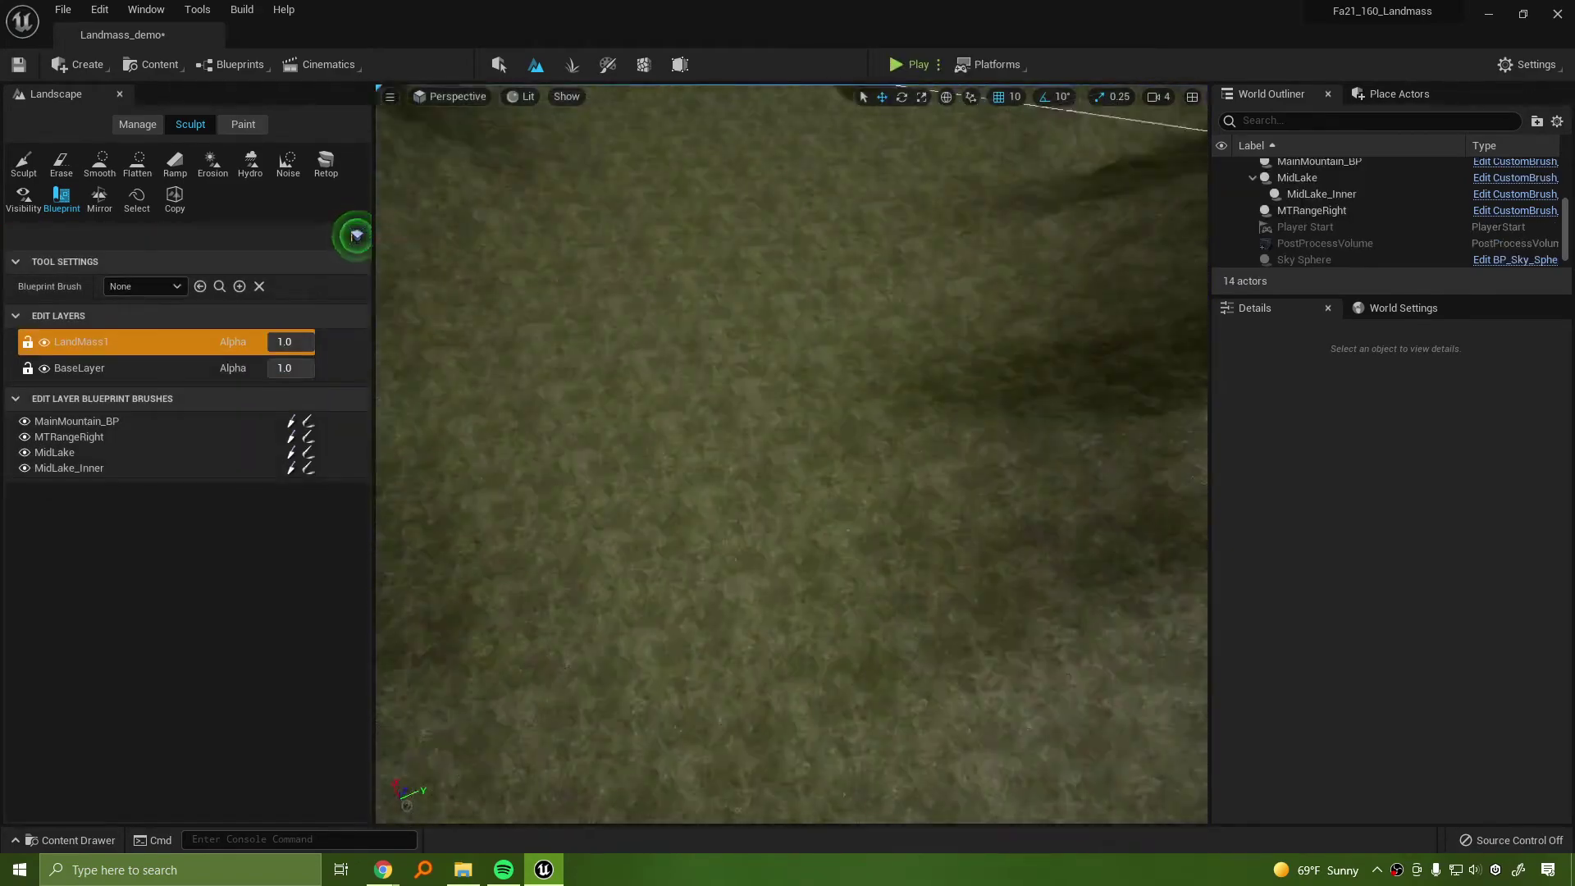
{"action": "right_click_drag", "start_coordinate": [790, 453], "coordinate": [771, 344]}
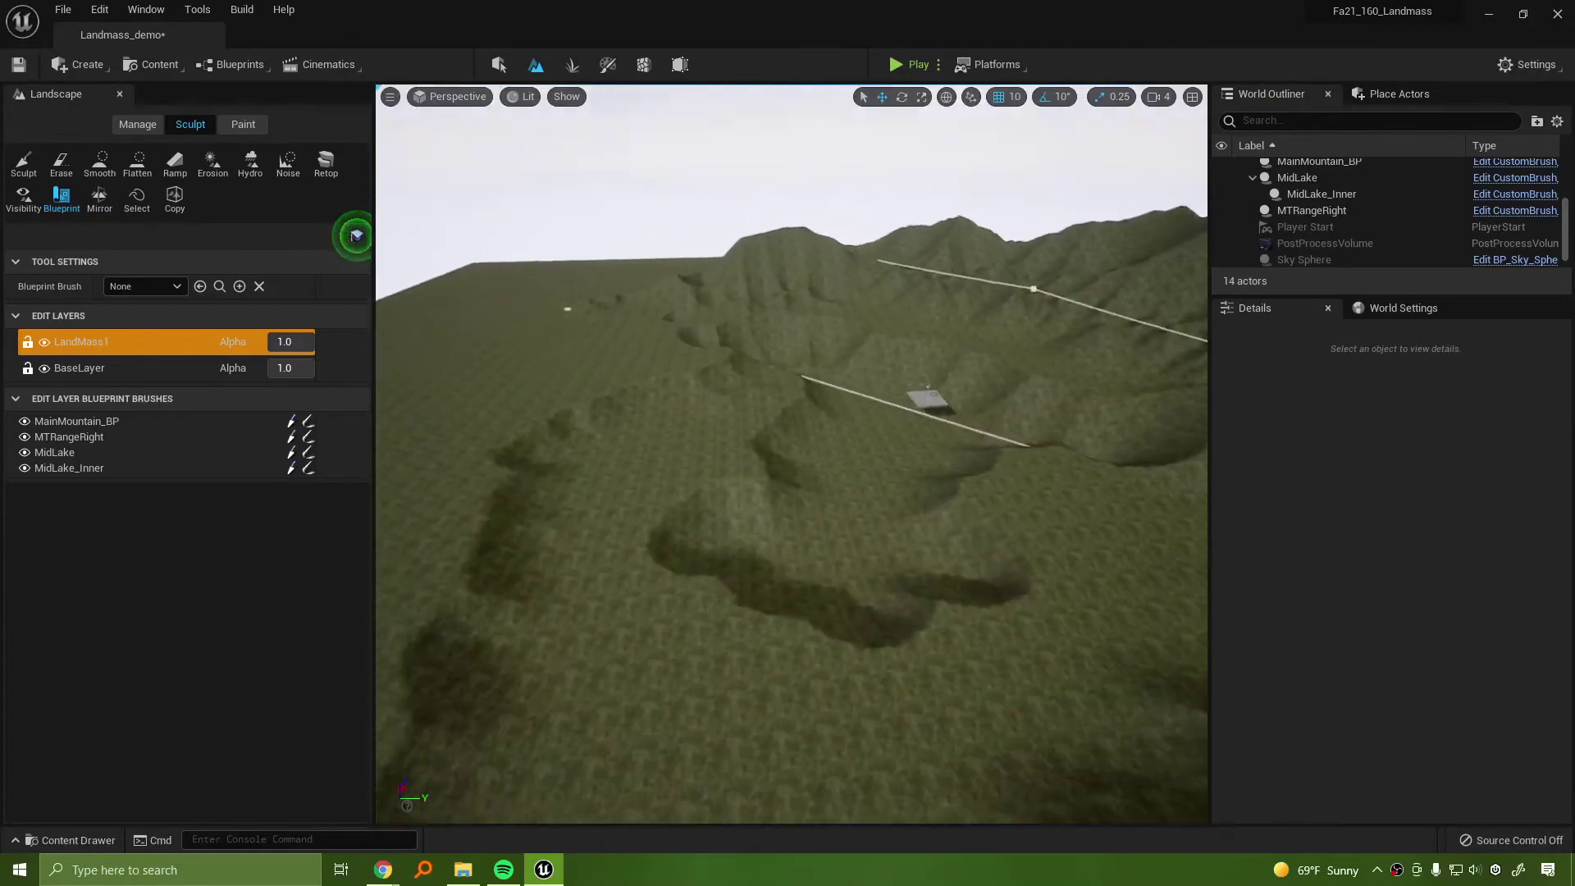
{"action": "right_click_drag", "start_coordinate": [790, 410], "coordinate": [985, 378]}
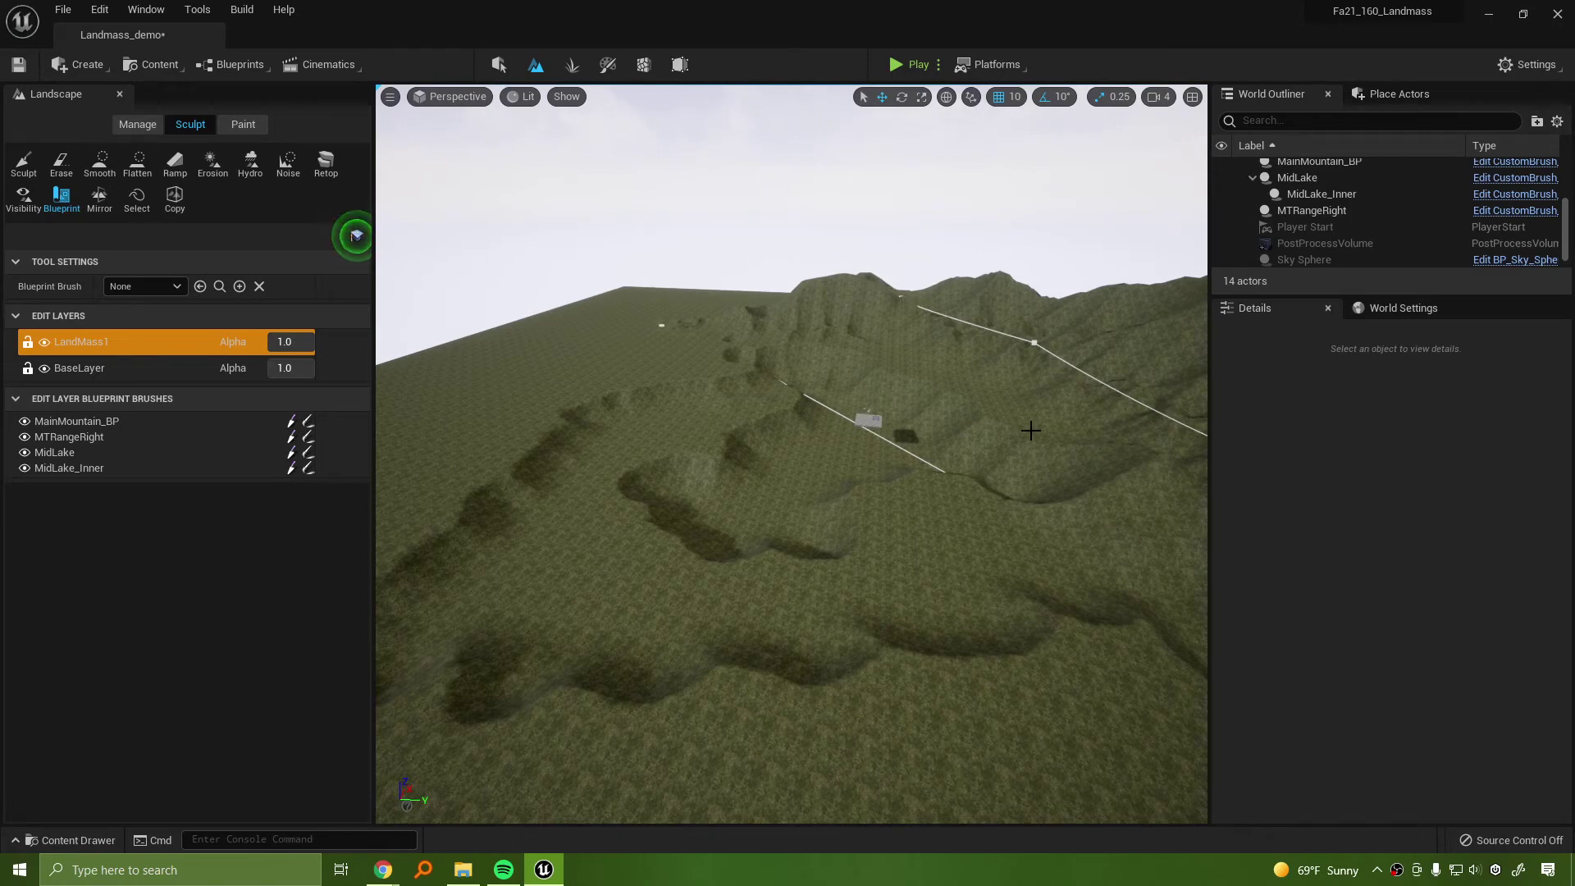
{"action": "right_click_drag", "start_coordinate": [898, 441], "coordinate": [857, 435]}
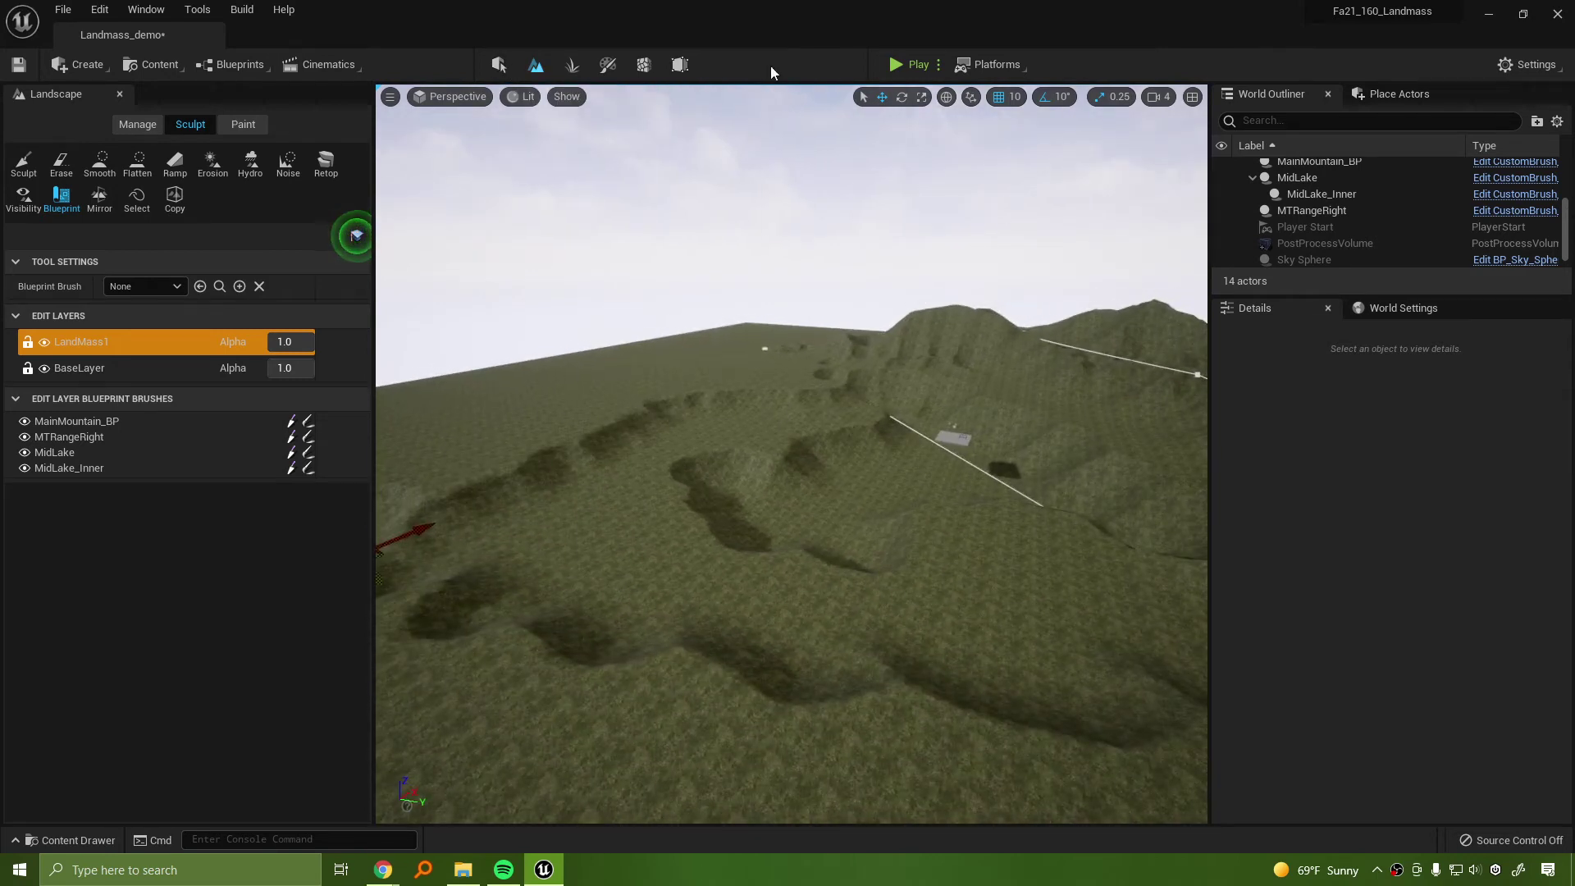
Leave landscape editing for selection mode and place a Plane shape inside the lake basin
{"action": "left_click", "coordinate": [1399, 94]}
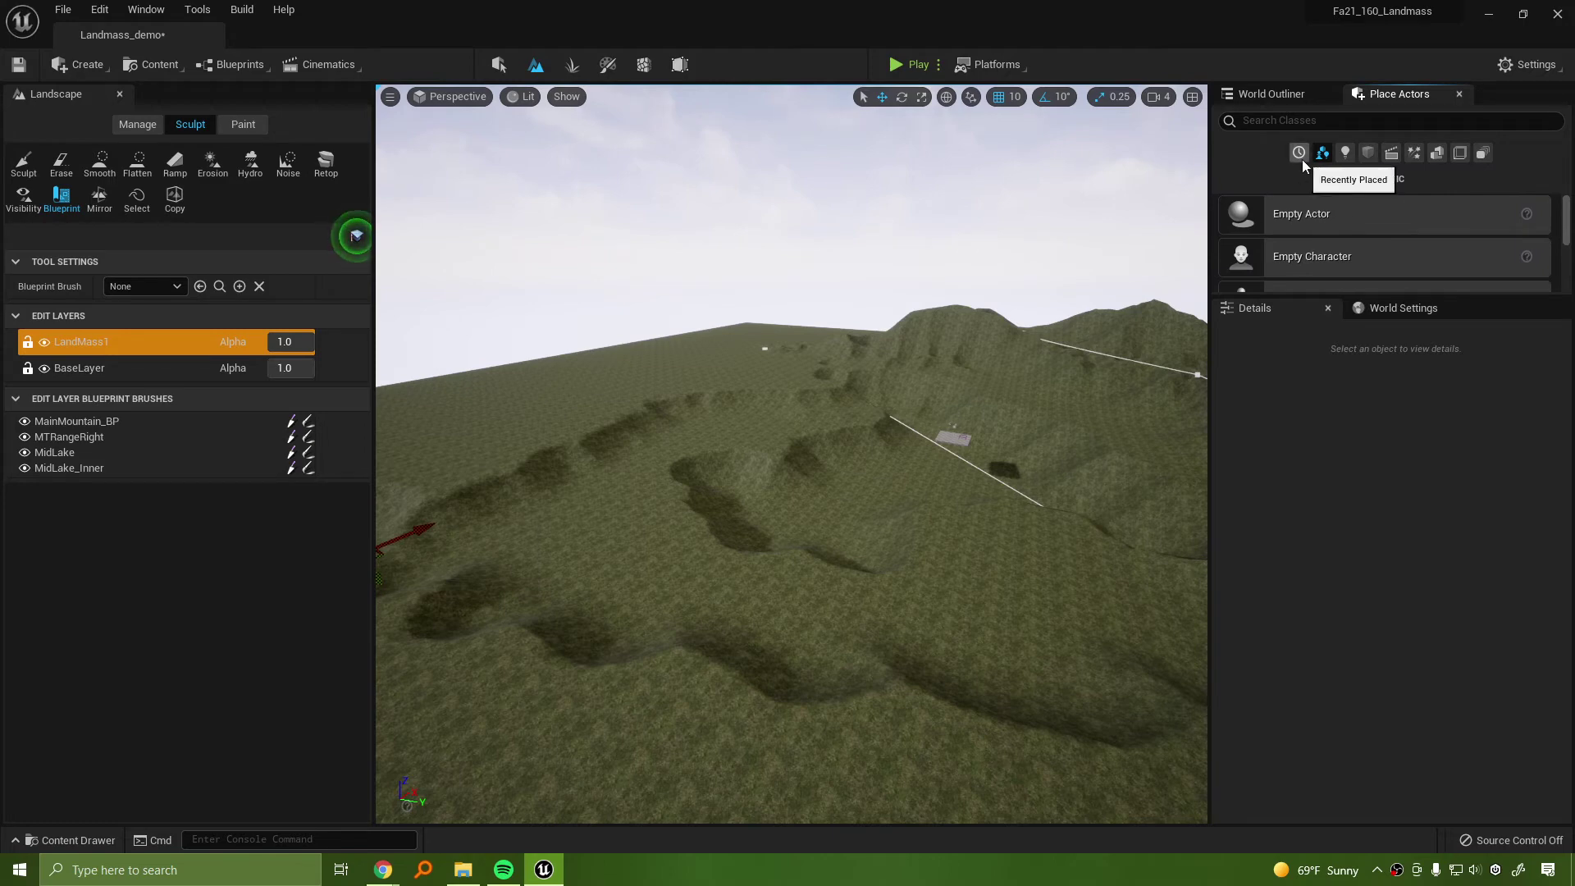
{"action": "left_click", "coordinate": [1367, 153]}
{"action": "scroll", "coordinate": [1380, 246], "scroll_direction": "down", "scroll_amount": 2}
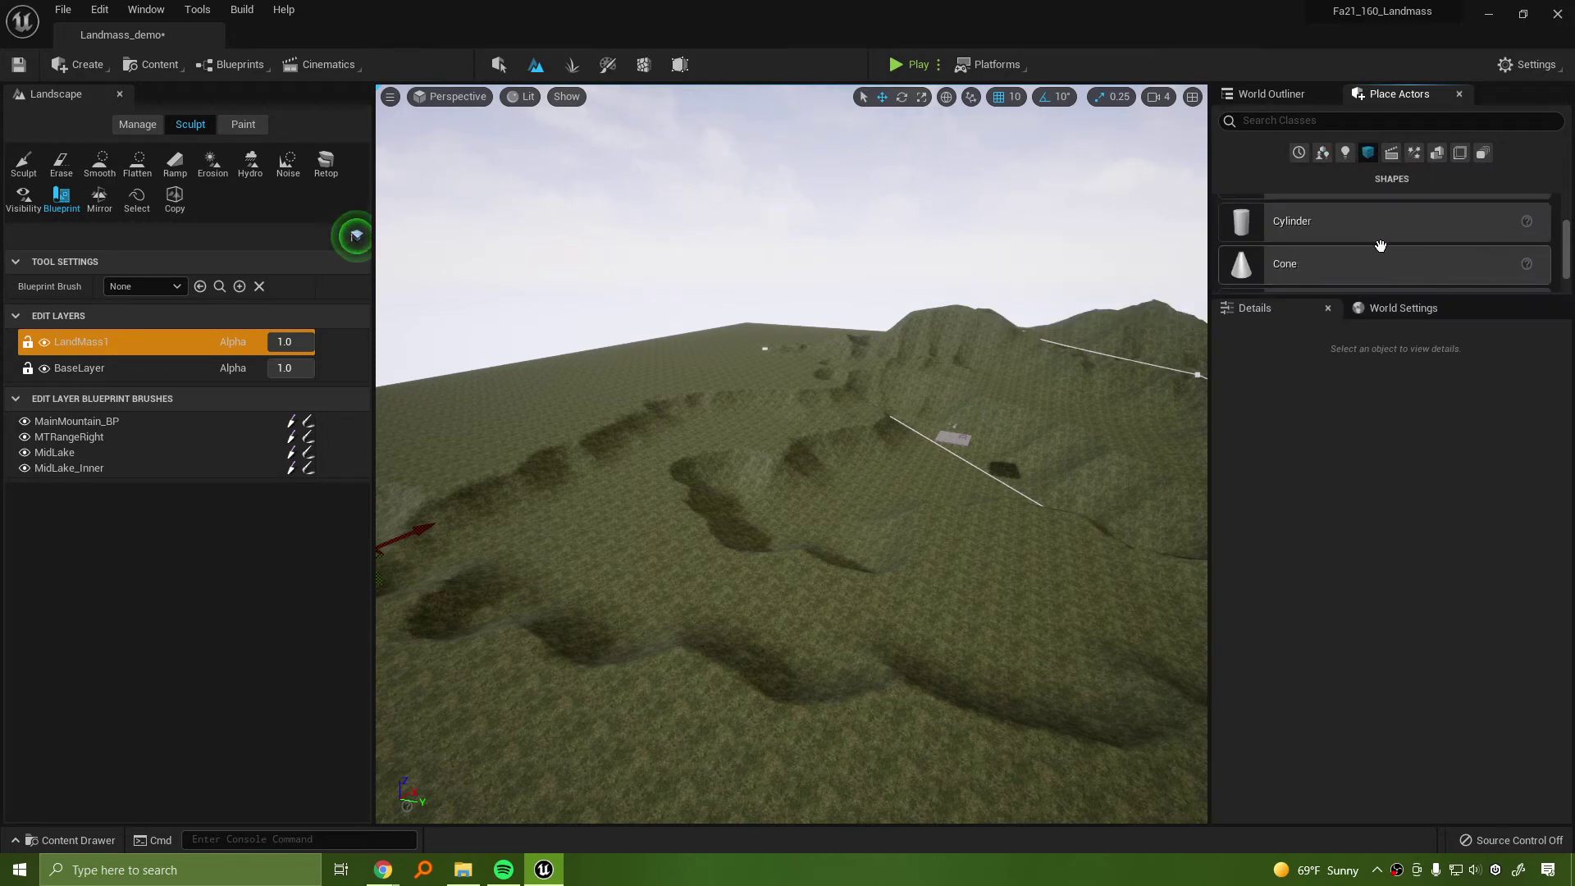
{"action": "scroll", "coordinate": [1381, 246], "scroll_direction": "down", "scroll_amount": 1}
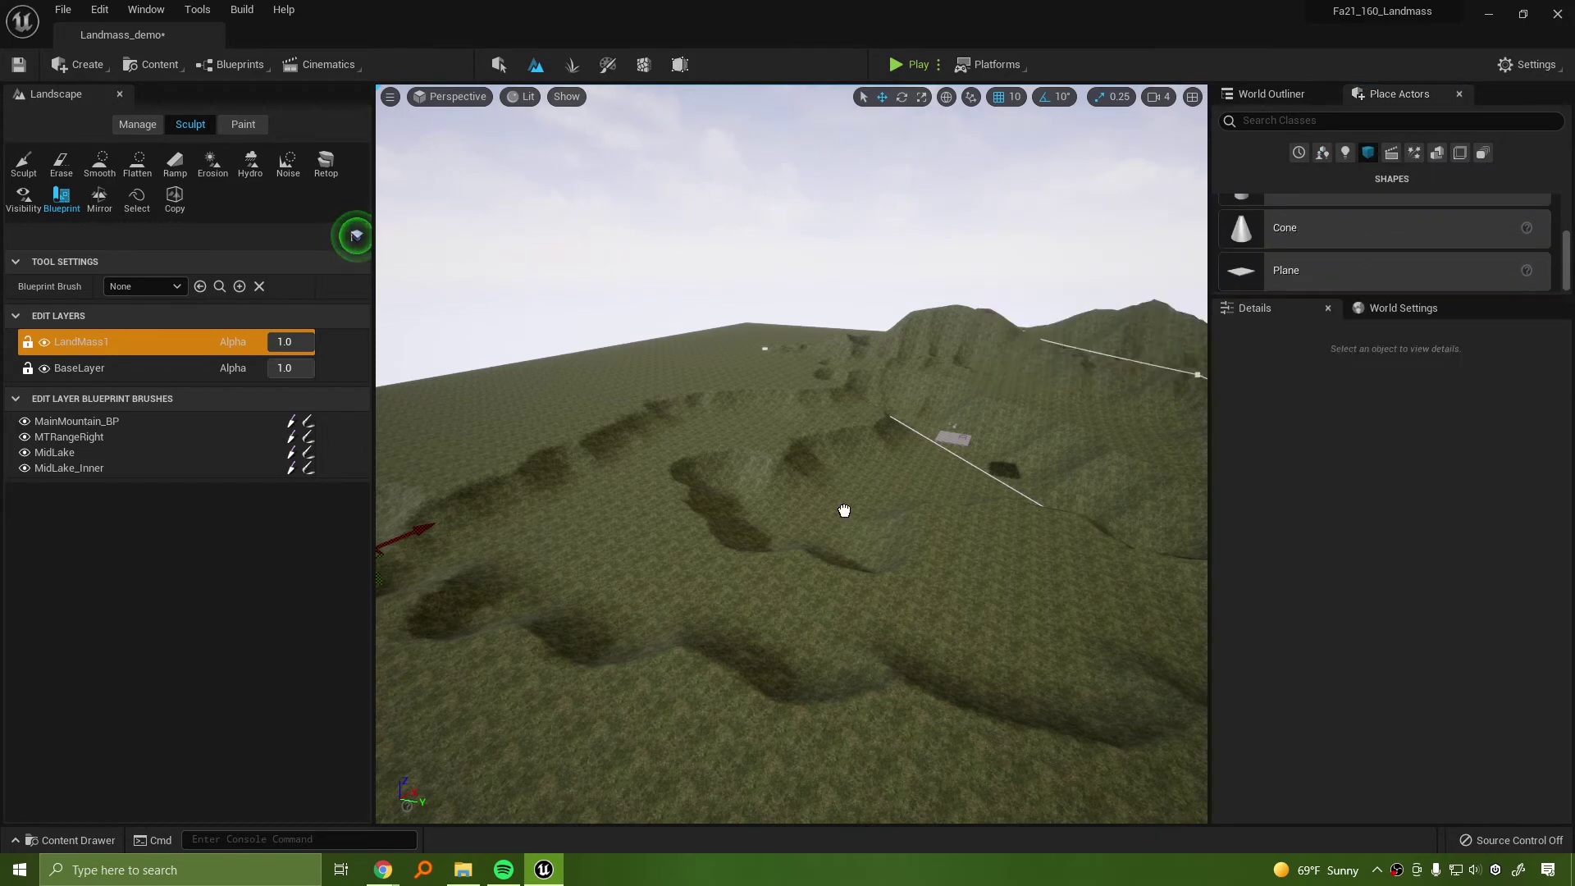
{"action": "key", "text": "w"}
{"action": "right_click_drag", "start_coordinate": [927, 469], "coordinate": [935, 505]}
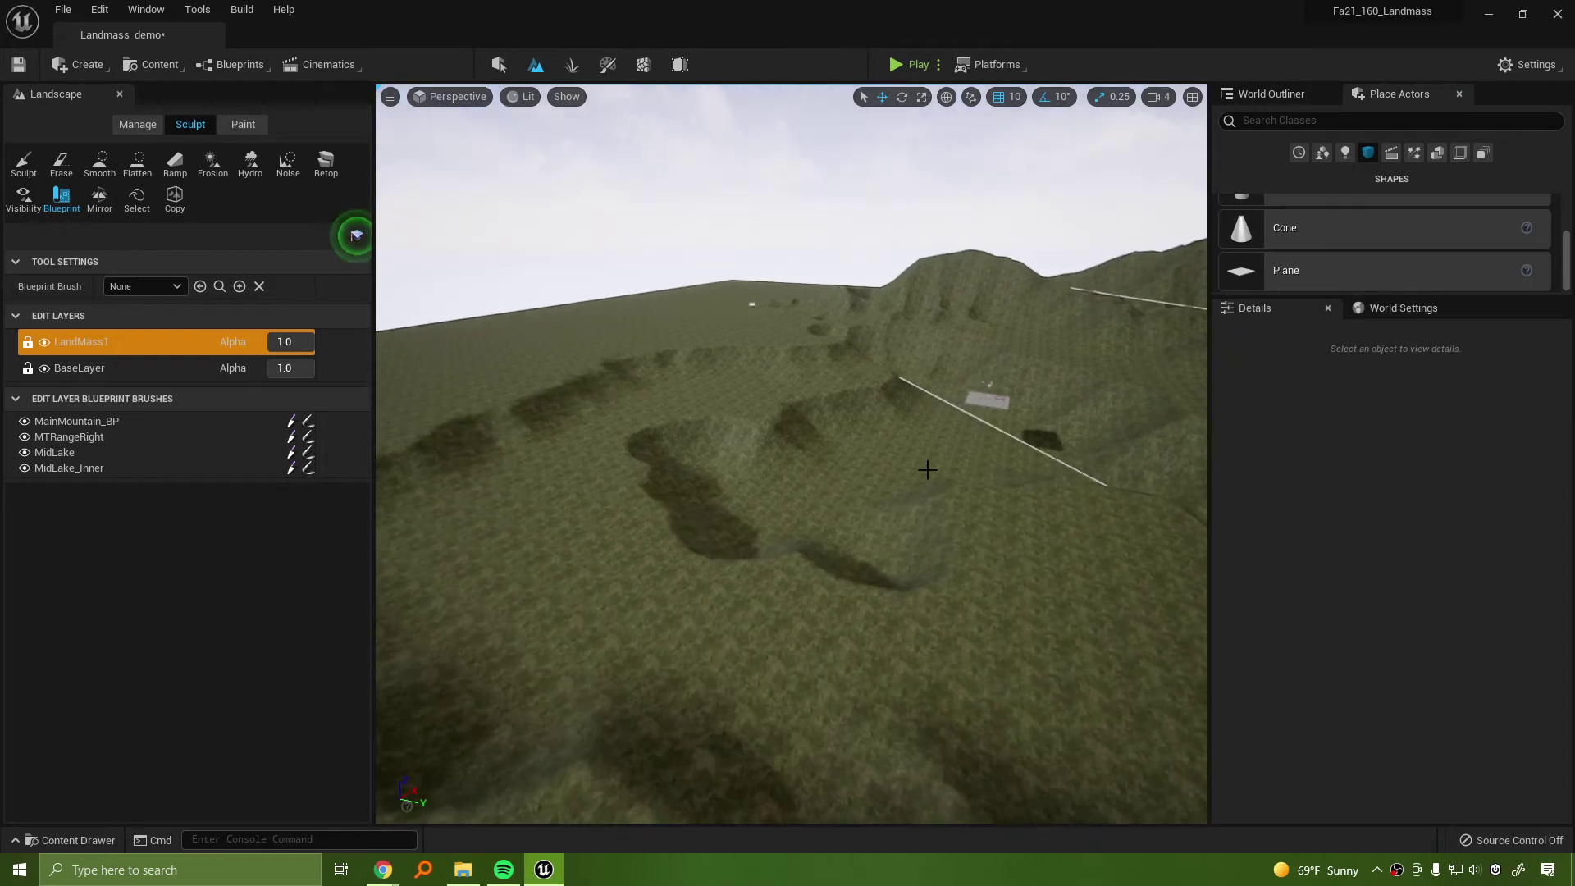
{"action": "left_click_drag", "start_coordinate": [1312, 270], "coordinate": [960, 442]}
{"action": "key", "text": "shift+1"}
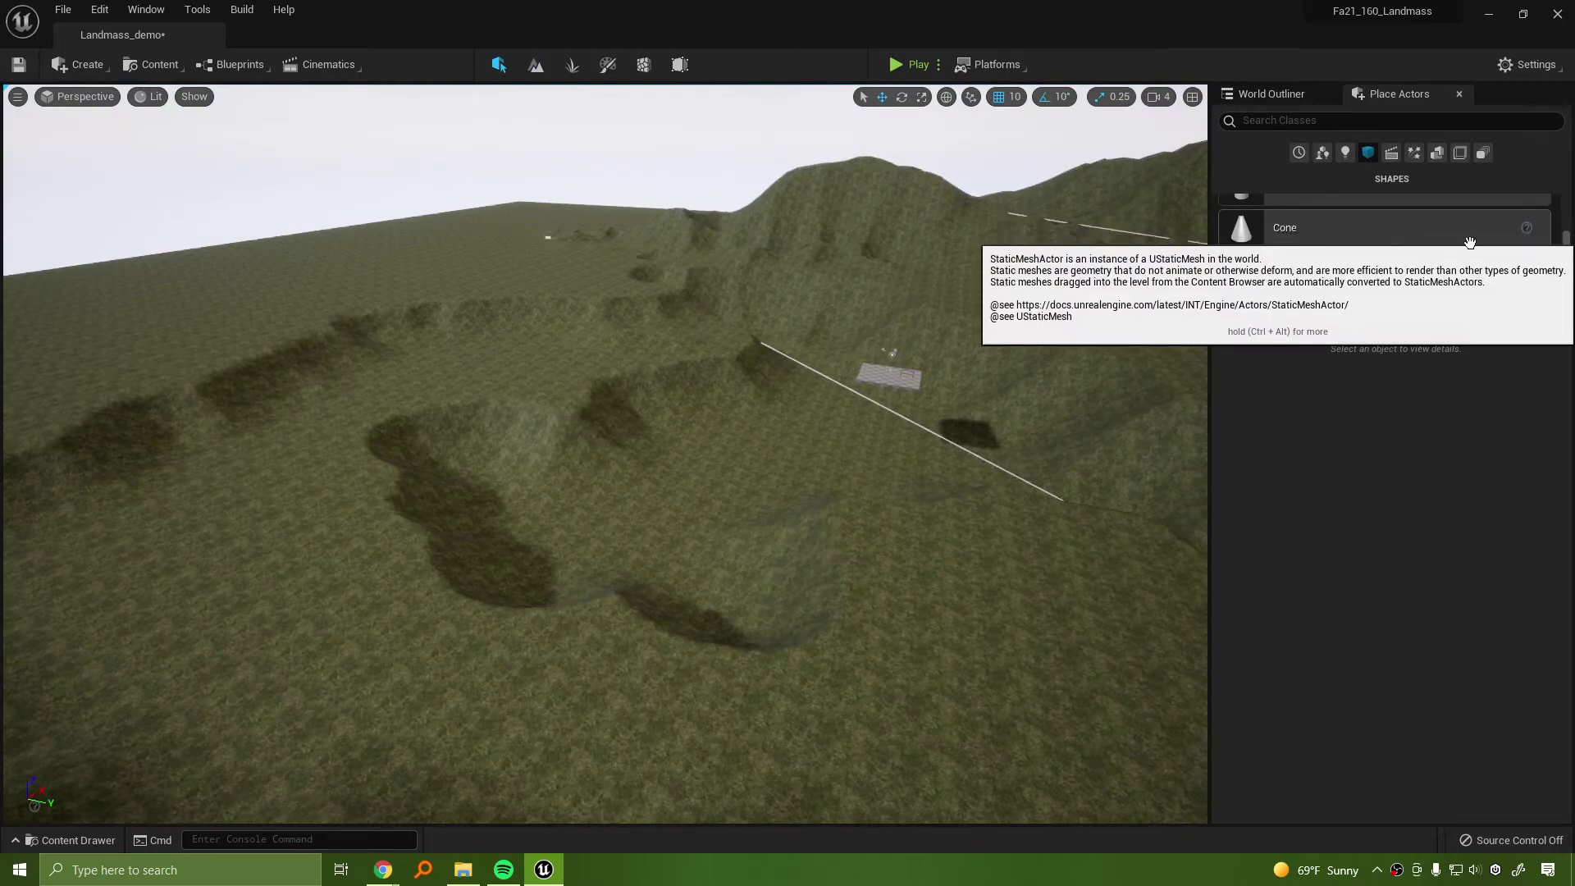
{"action": "left_click_drag", "start_coordinate": [683, 508], "coordinate": [684, 508]}
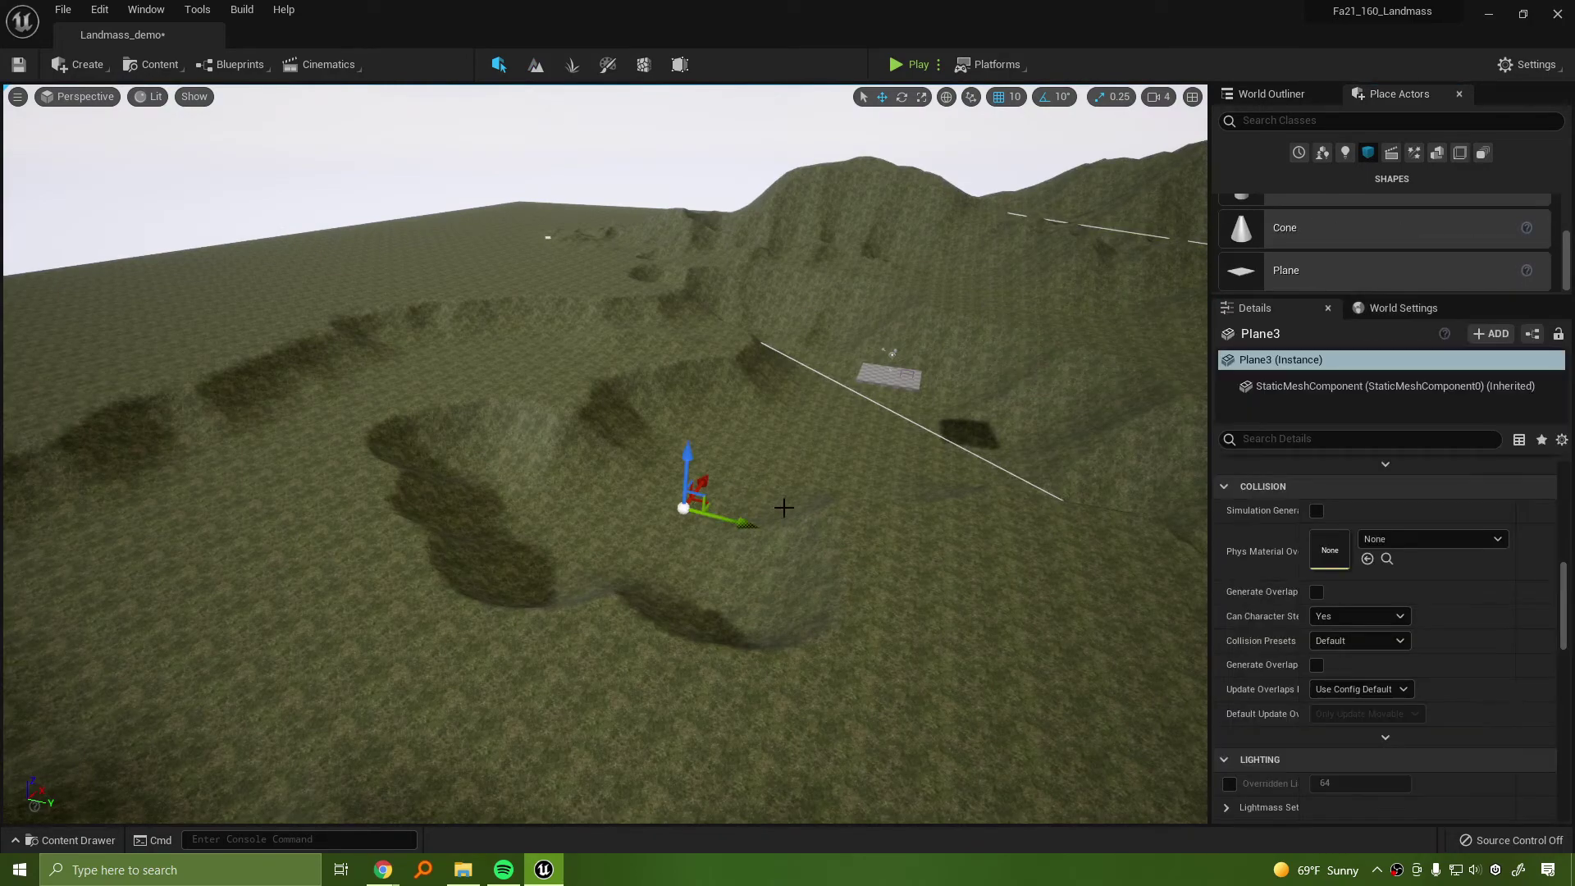
Scale the plane up across the lake basin and widen it along Y until it extends past the shoreline
{"action": "key", "text": "f"}
{"action": "key", "text": "s"}
{"action": "right_click_drag", "start_coordinate": [836, 512], "coordinate": [822, 510]}
{"action": "scroll", "coordinate": [689, 435], "scroll_direction": "down", "scroll_amount": 3}
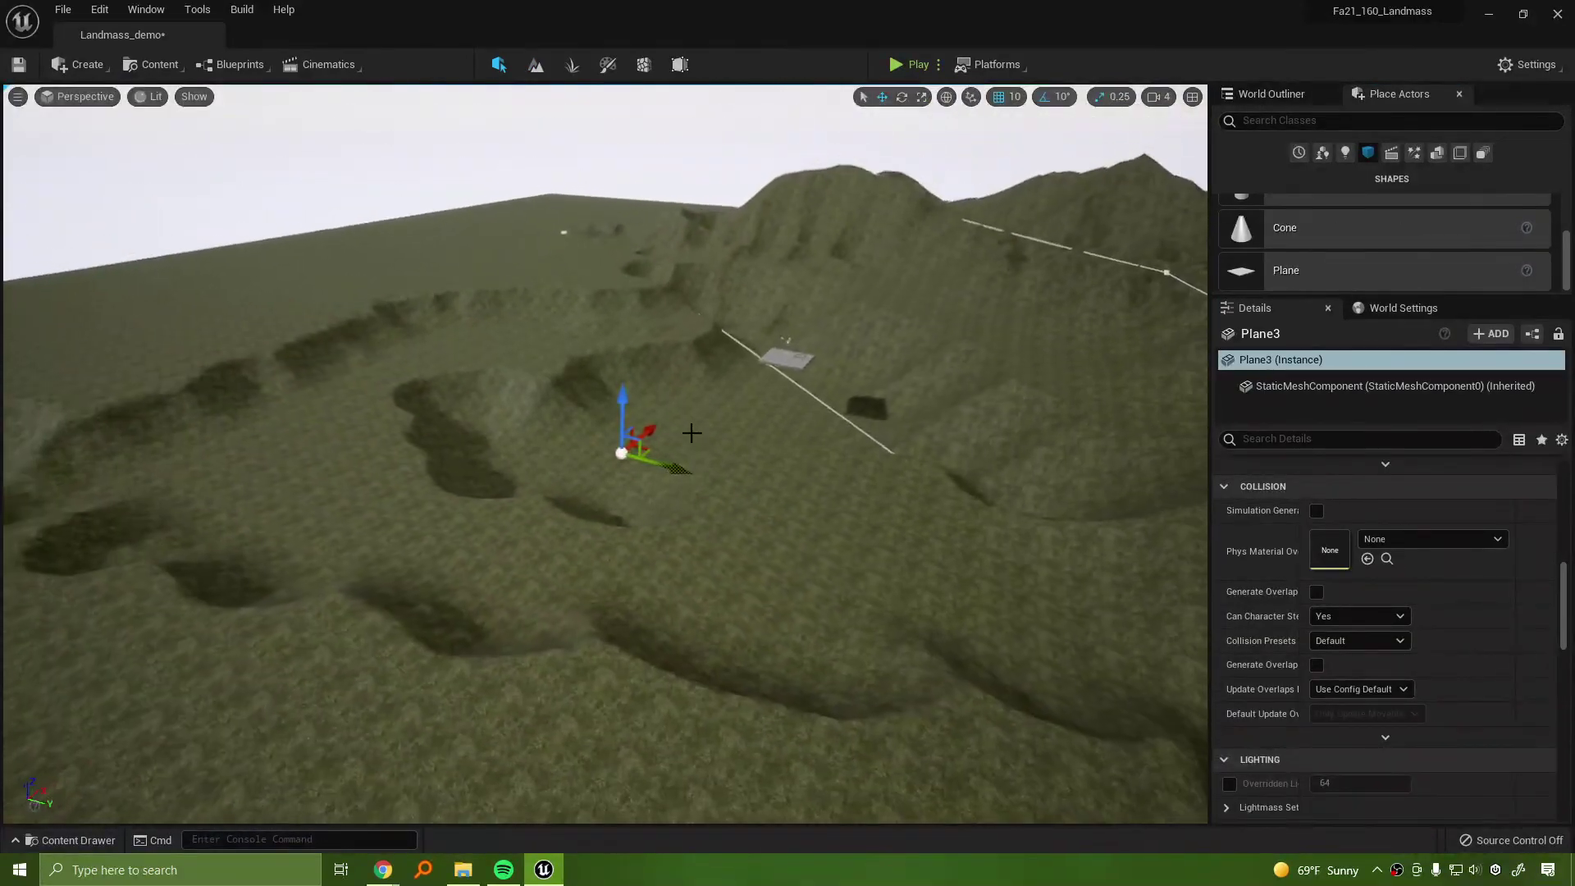
{"action": "key", "text": "s"}
{"action": "mouse_move", "coordinate": [637, 348]}
{"action": "right_mouse_down"}
{"action": "mouse_move", "coordinate": [644, 385]}
{"action": "mouse_move", "coordinate": [644, 331]}
{"action": "right_mouse_up"}
{"action": "key", "text": "r"}
{"action": "left_click_drag", "start_coordinate": [640, 317], "coordinate": [775, 182]}
{"action": "key", "text": "s"}
{"action": "mouse_move", "coordinate": [554, 450]}
{"action": "right_mouse_down"}
{"action": "mouse_move", "coordinate": [656, 435]}
{"action": "mouse_move", "coordinate": [555, 450]}
{"action": "right_mouse_up"}
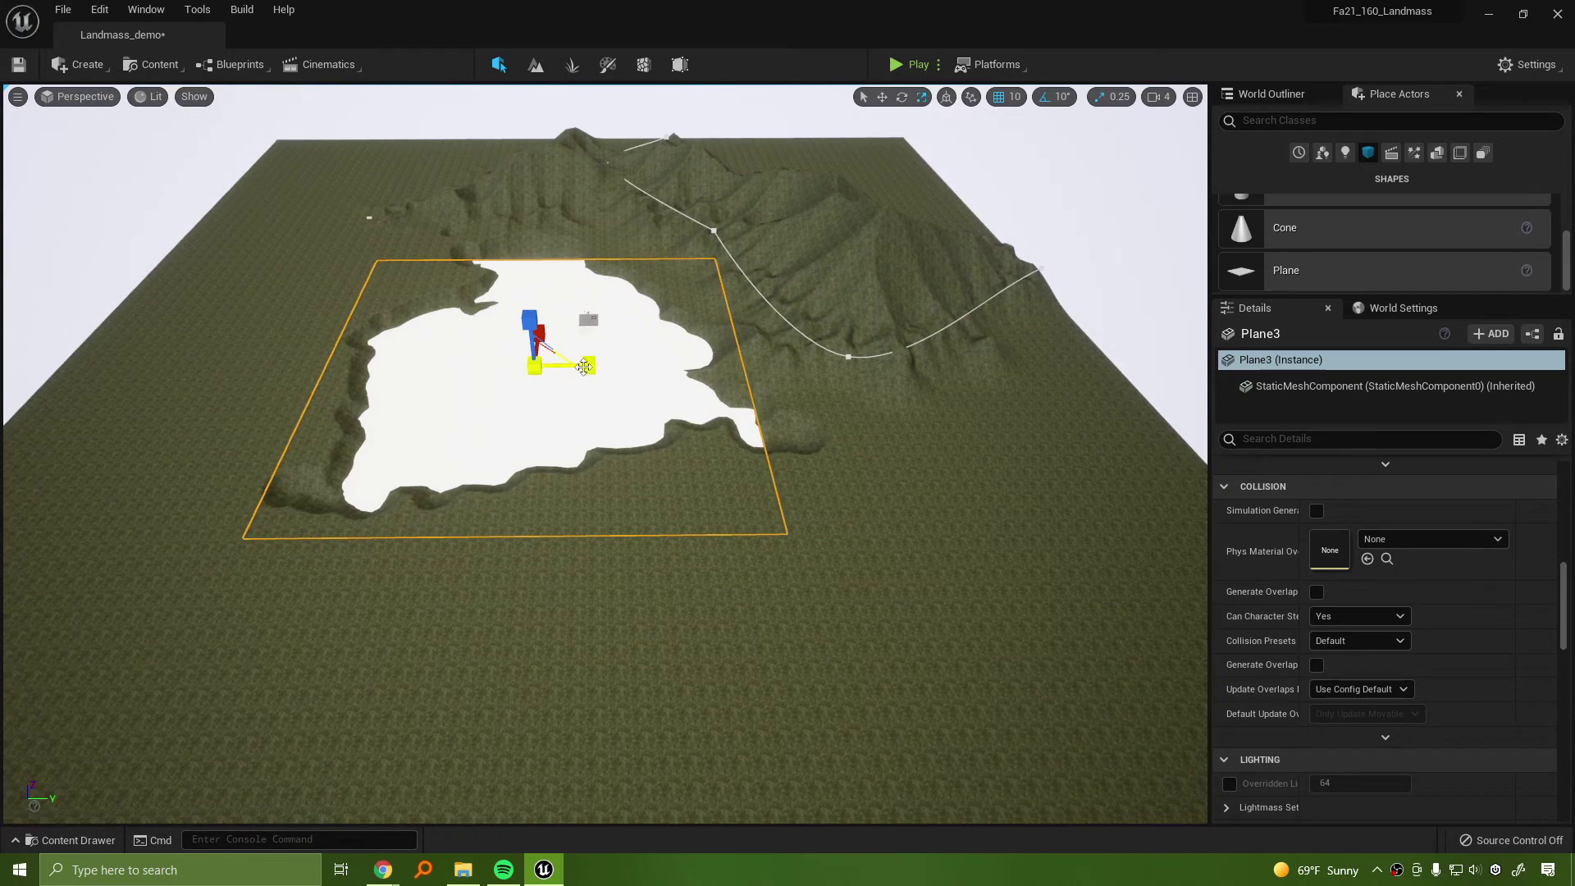
{"action": "left_click_drag", "start_coordinate": [584, 366], "coordinate": [661, 367]}
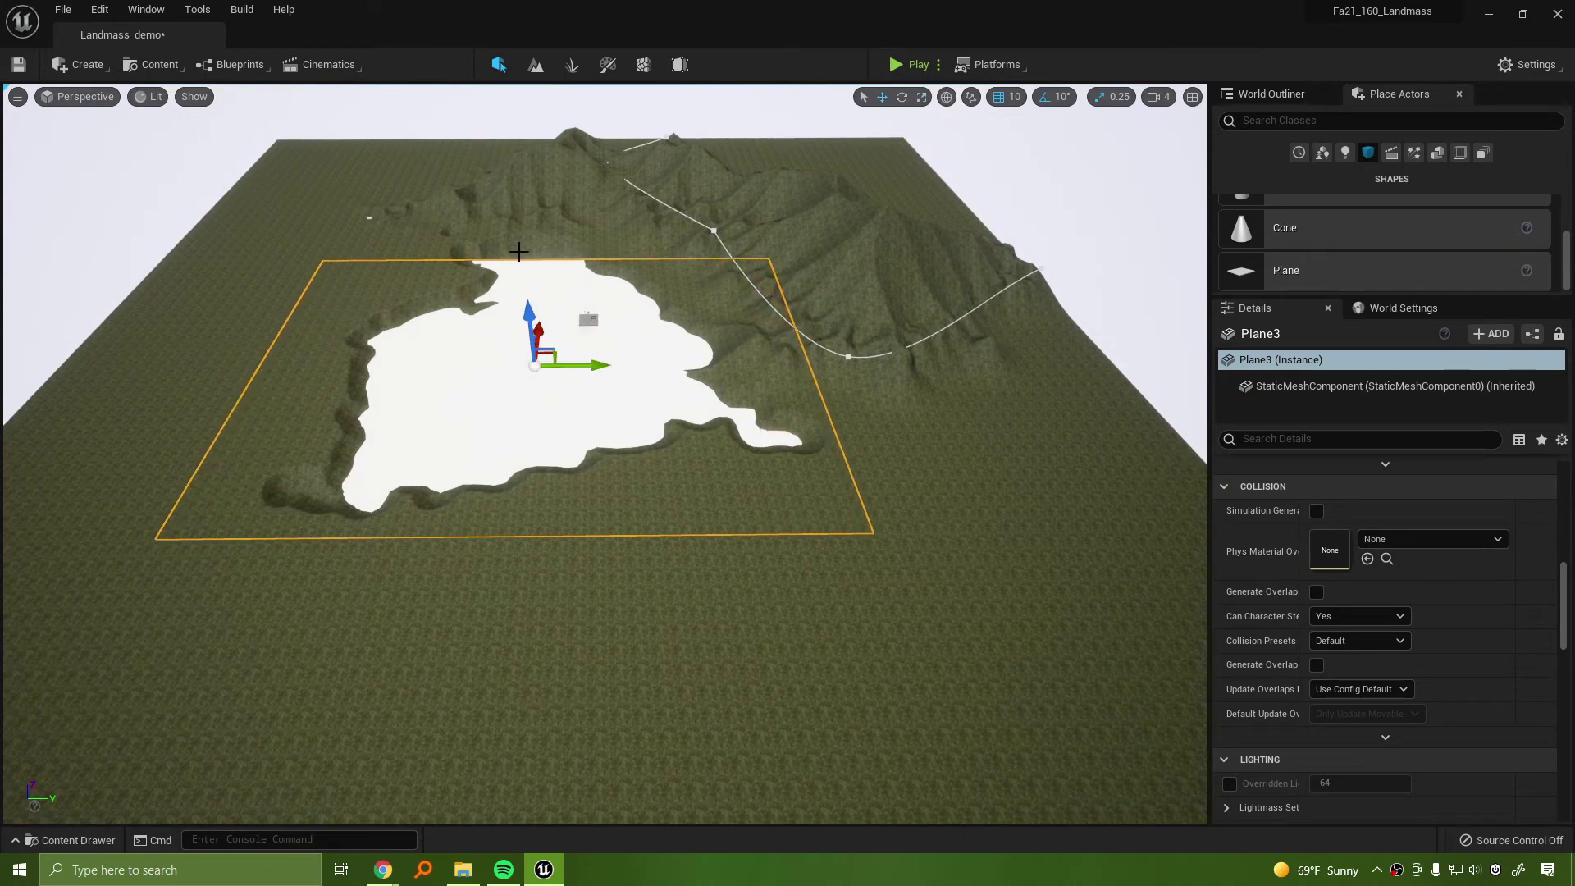
Raise the plane in small amounts to fill the lake basin close to its rim, and deselect it
{"action": "left_click_drag", "start_coordinate": [530, 312], "coordinate": [538, 308]}
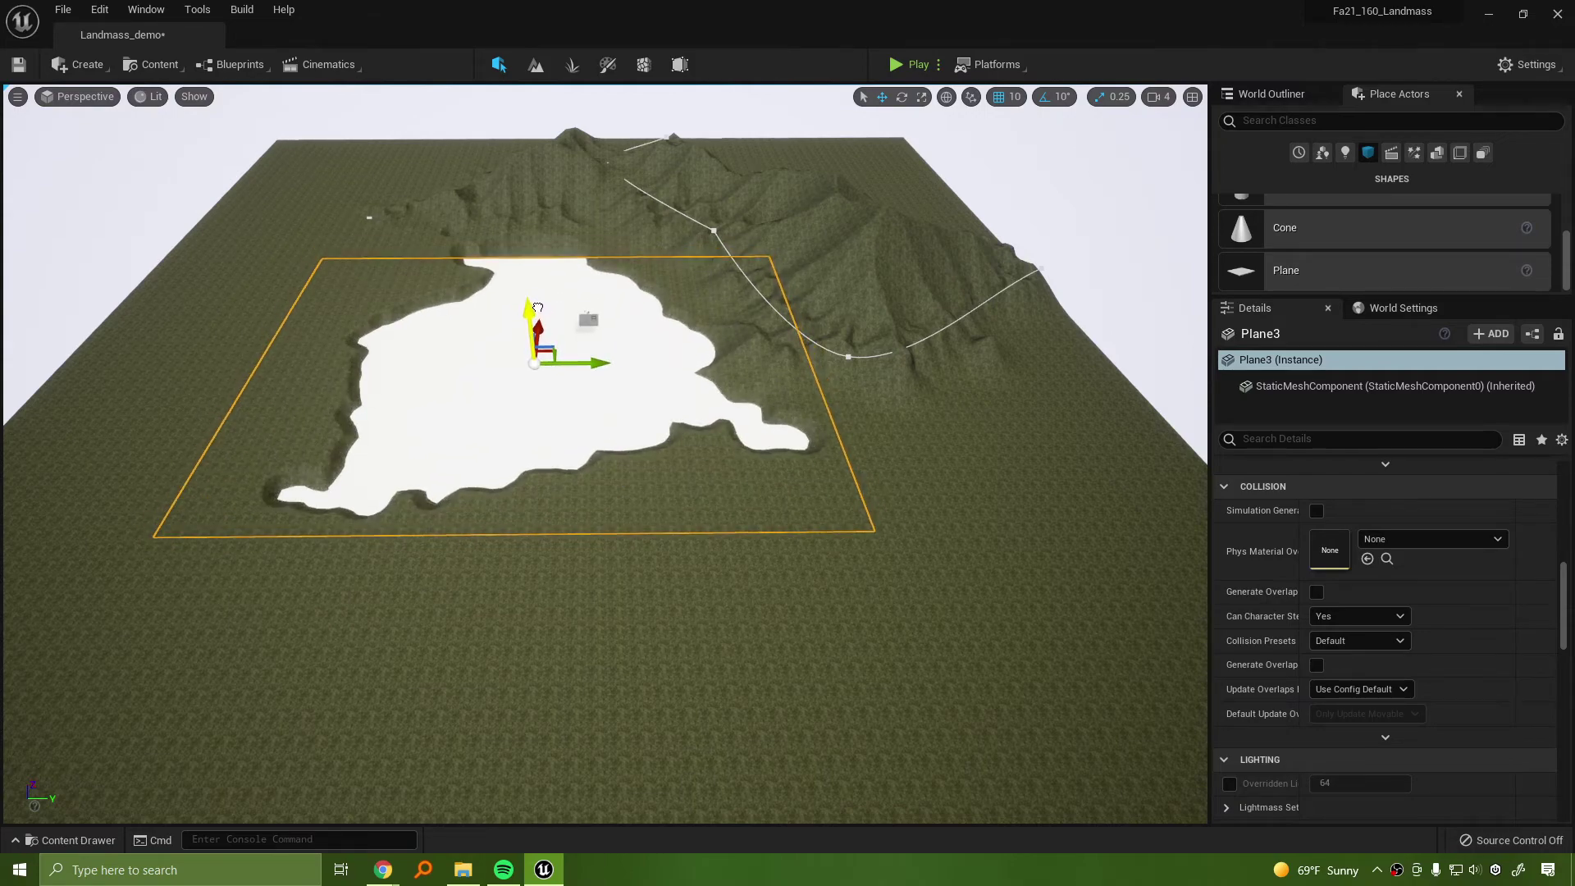
{"action": "key", "text": "Escape"}
{"action": "right_click_drag", "start_coordinate": [756, 475], "coordinate": [651, 408]}
{"action": "key", "text": "w"}
{"action": "key", "text": "w"}
{"action": "key", "text": "ctrl+z"}
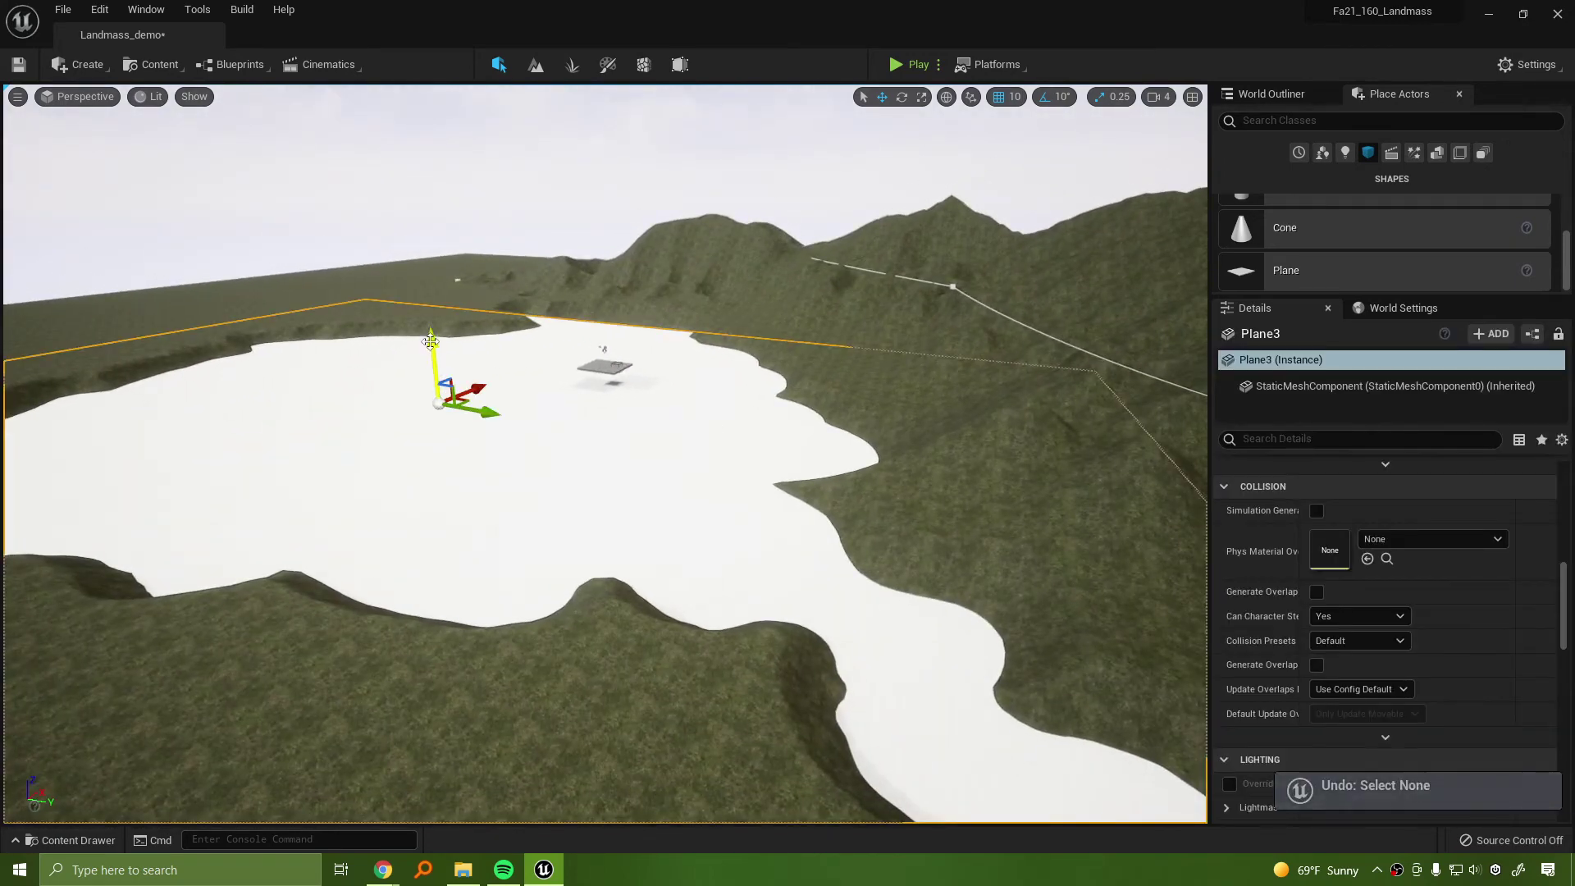
{"action": "left_click_drag", "start_coordinate": [430, 341], "coordinate": [434, 335]}
{"action": "left_click_drag", "start_coordinate": [435, 338], "coordinate": [437, 334]}
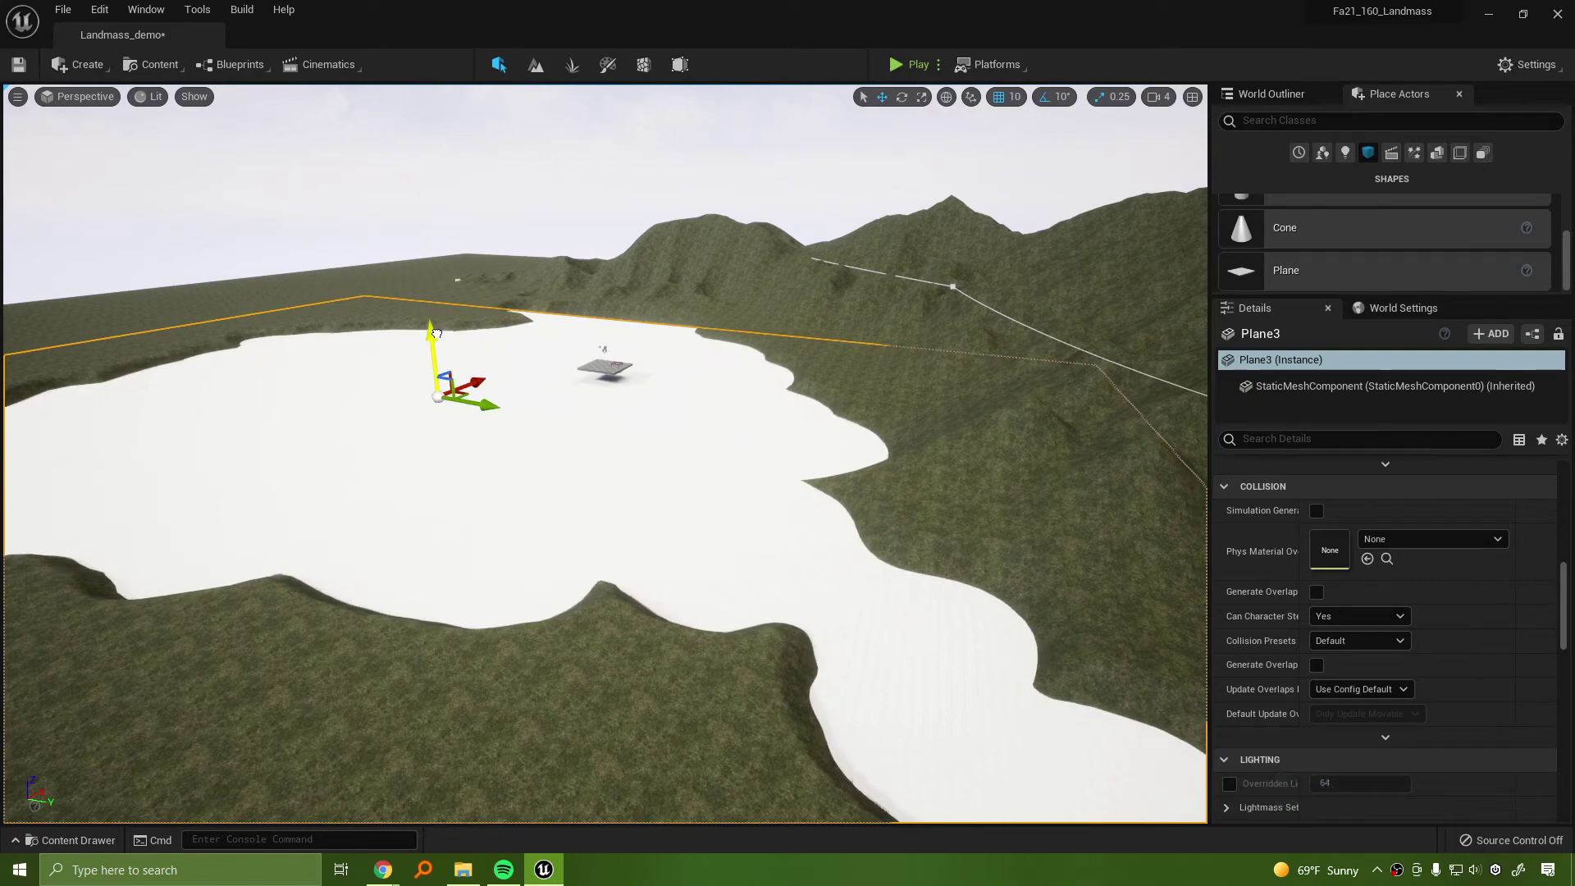
{"action": "key", "text": "Escape"}
View the filled lake as a whole and search the available plugins for water, closing the plugin browser without enabling any
{"action": "right_click_drag", "start_coordinate": [838, 463], "coordinate": [918, 447]}
{"action": "key", "text": "a"}
{"action": "key", "text": "s"}
{"action": "key", "text": "w"}
{"action": "key", "text": "s"}
{"action": "right_click_drag", "start_coordinate": [693, 414], "coordinate": [724, 435]}
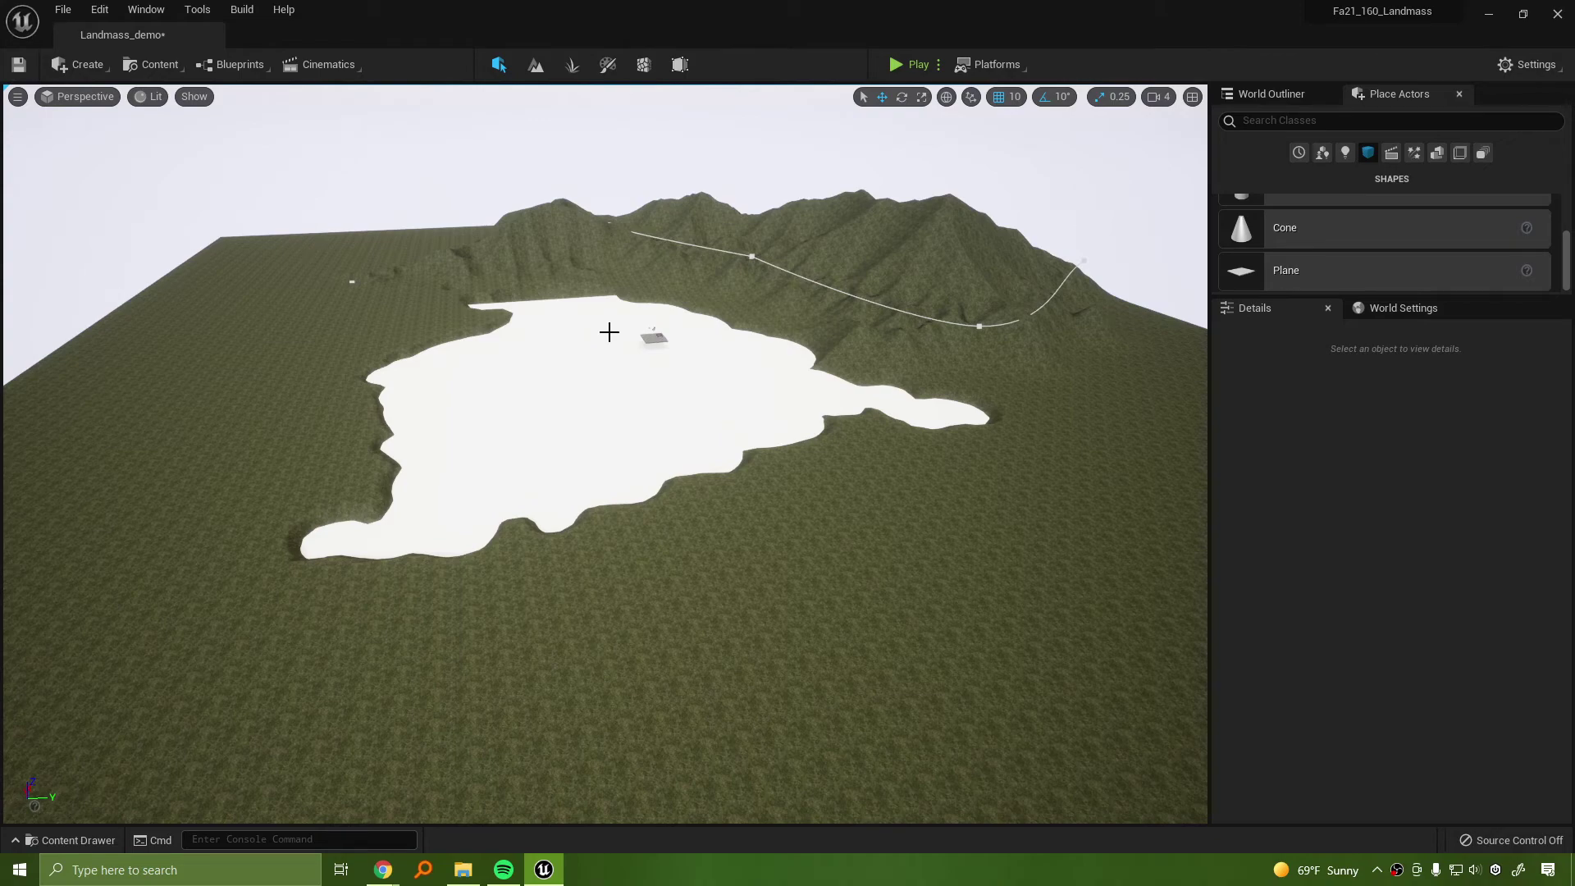
{"action": "left_click", "coordinate": [100, 9]}
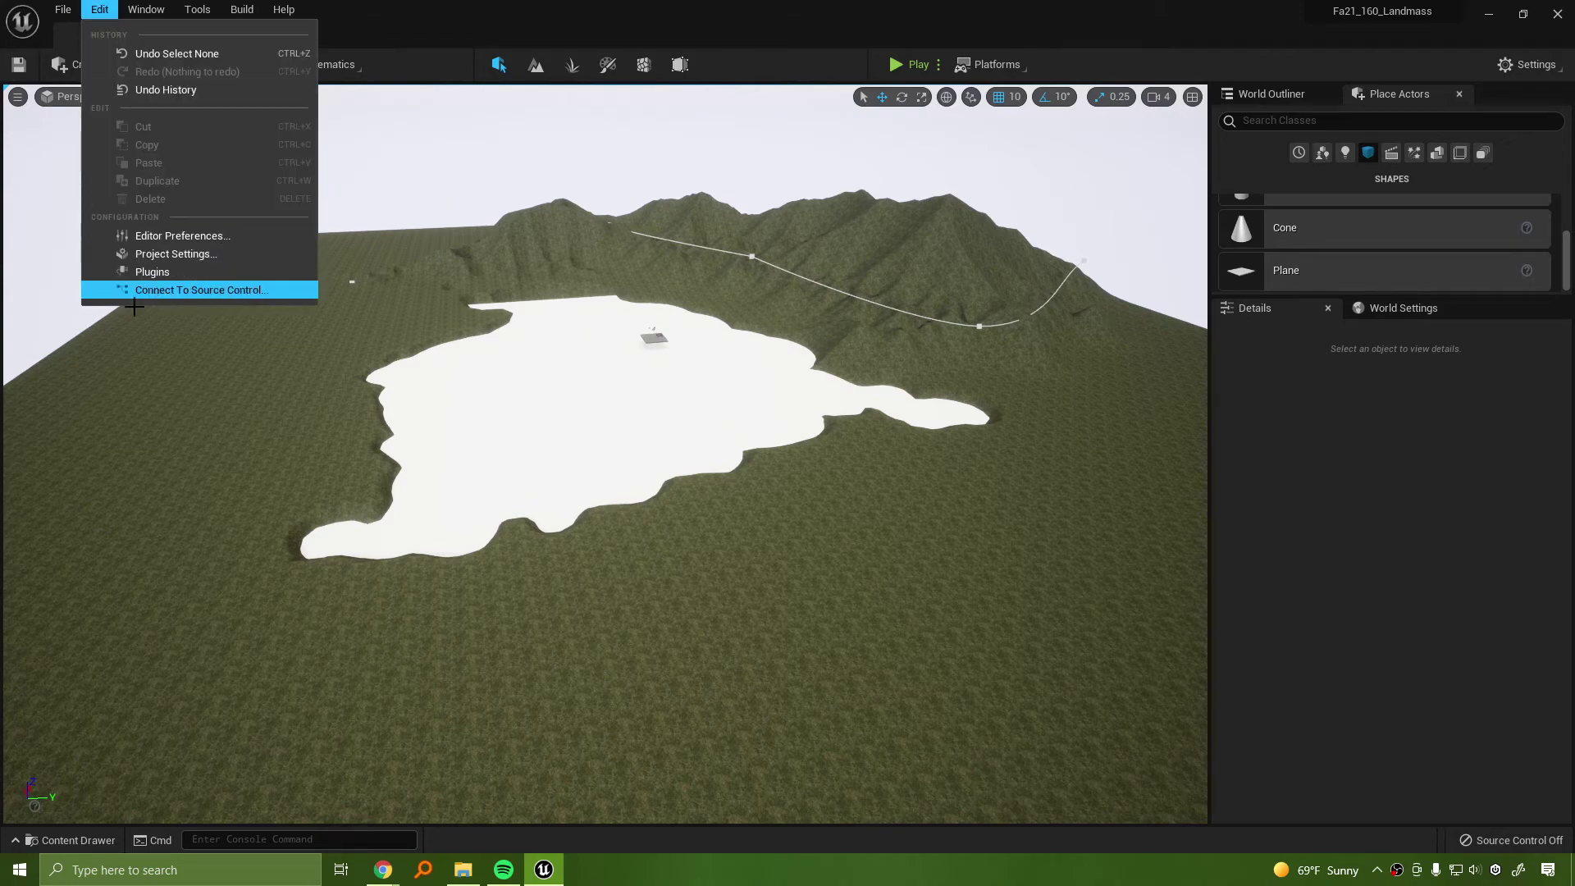
{"action": "left_click", "coordinate": [156, 273]}
{"action": "type", "text": "water"}
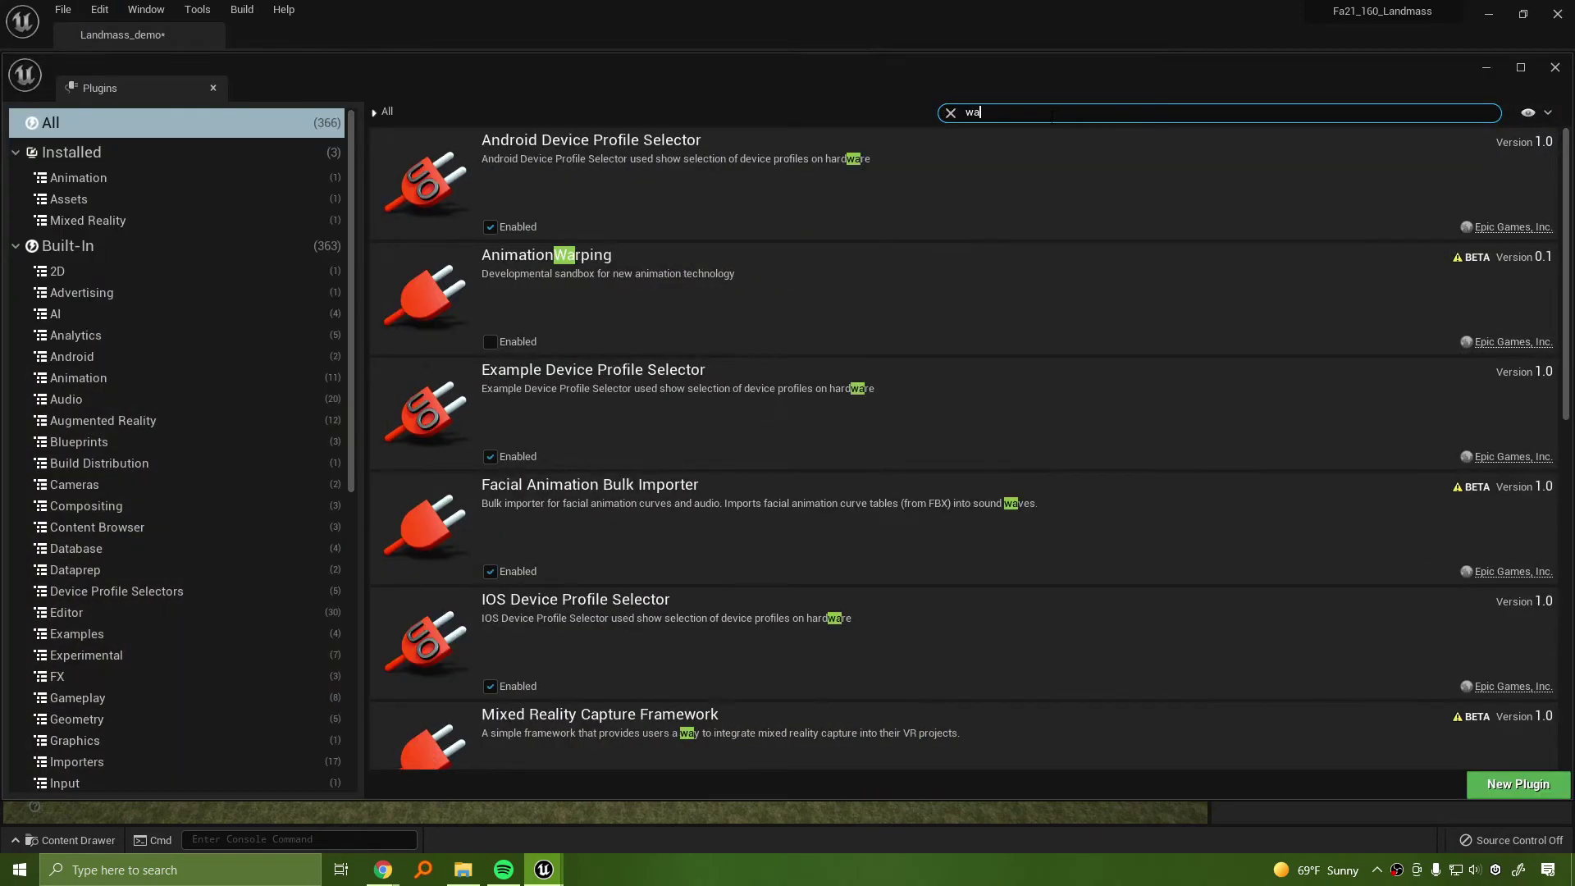
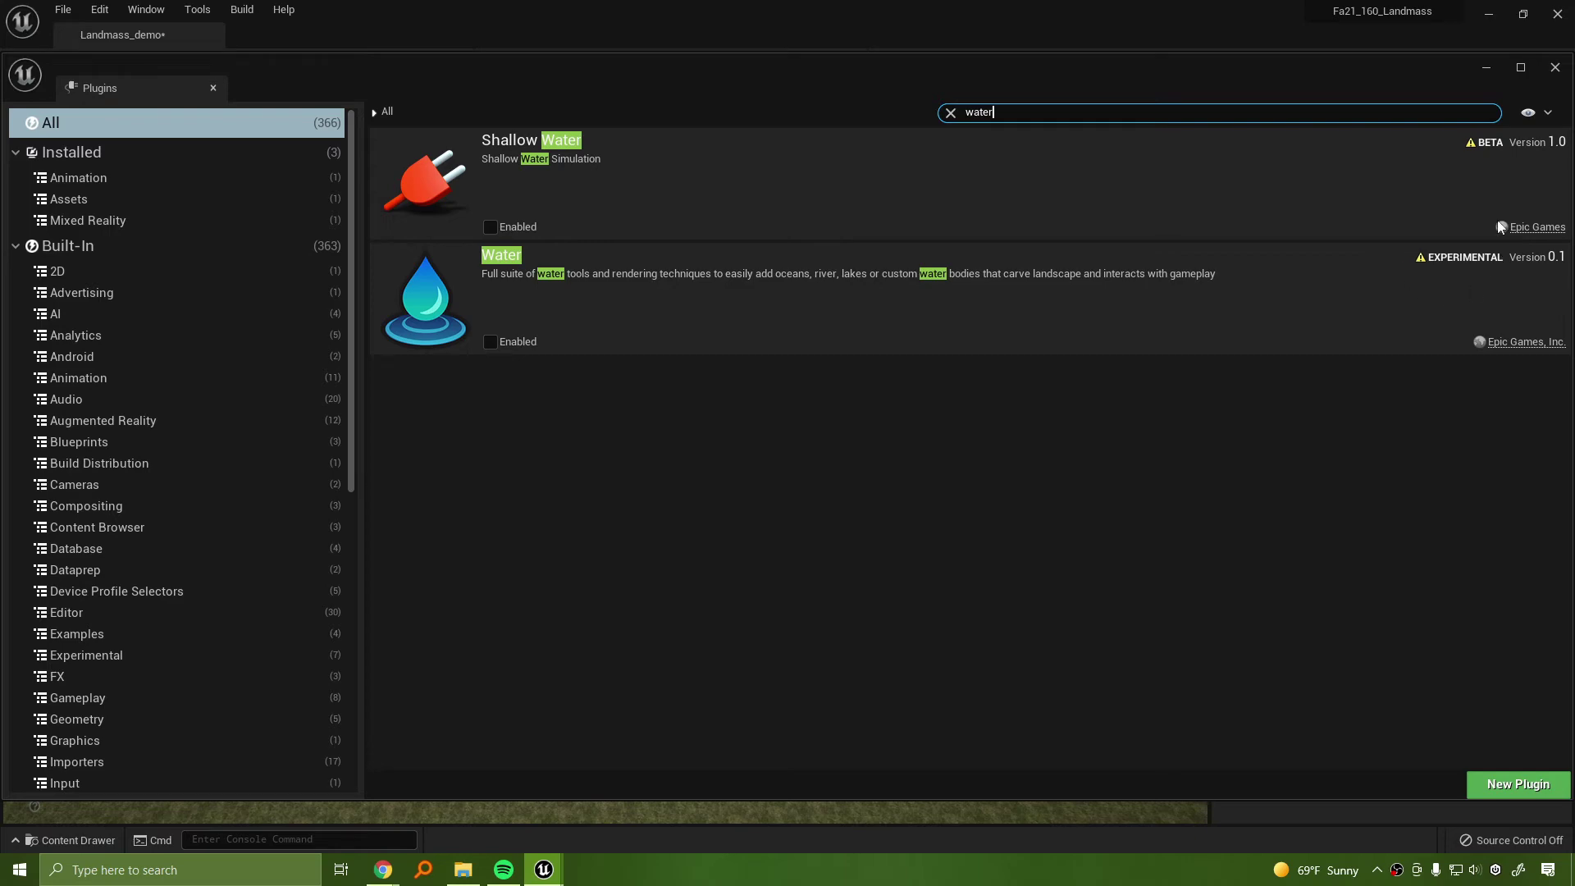
{"action": "left_click", "coordinate": [1556, 68]}
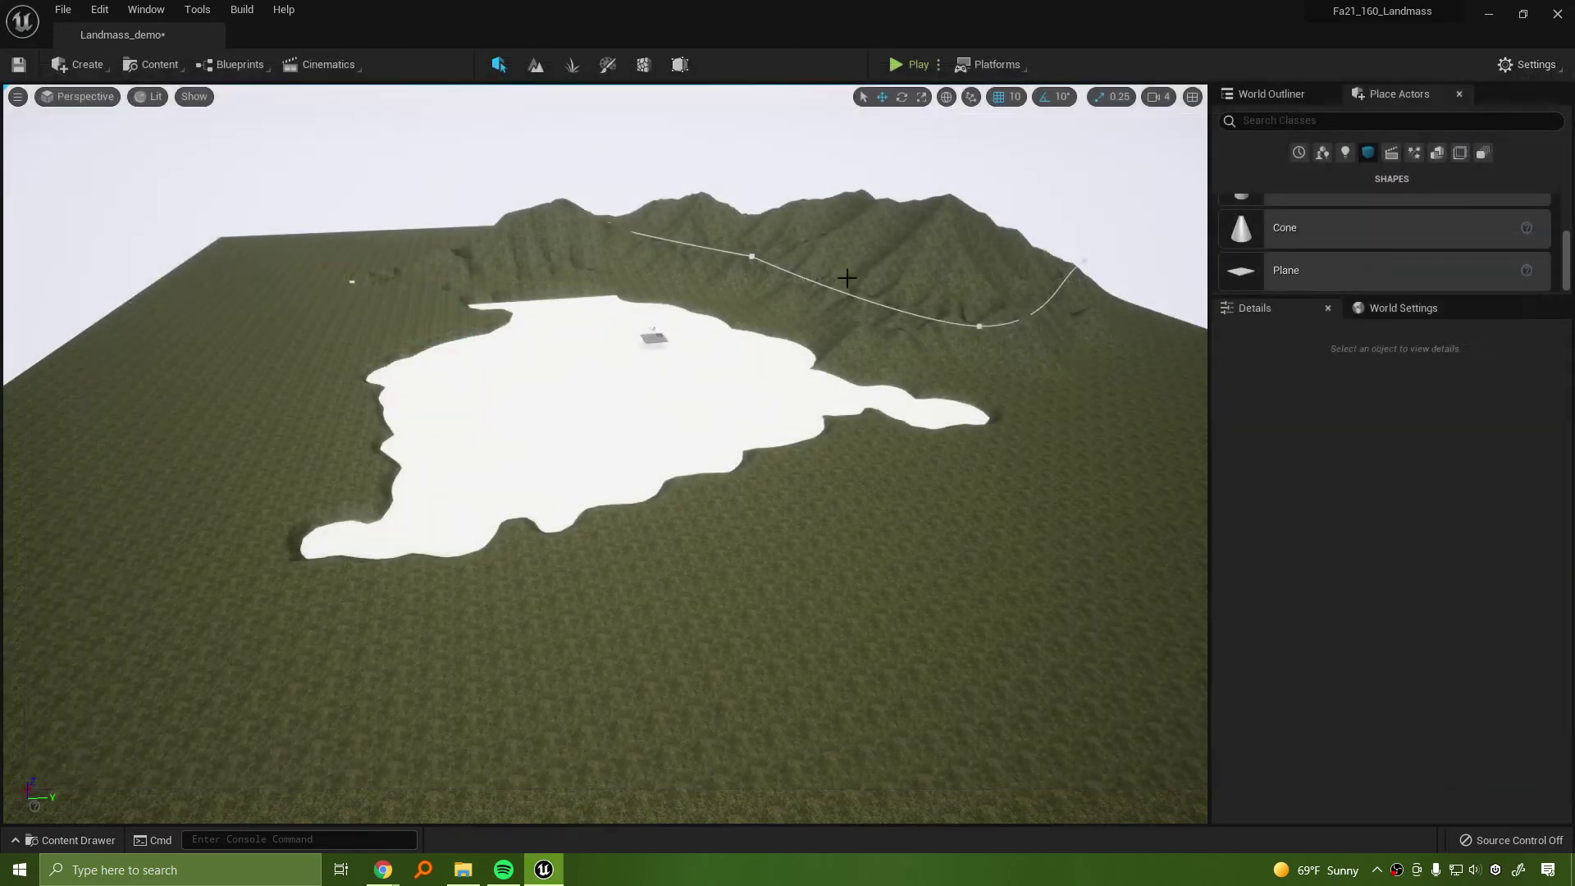
Select the landscape and reset its Landscape Material to None
{"action": "mouse_move", "coordinate": [909, 475]}
{"action": "right_mouse_down"}
{"action": "mouse_move", "coordinate": [843, 442]}
{"action": "mouse_move", "coordinate": [858, 433]}
{"action": "mouse_move", "coordinate": [980, 499]}
{"action": "mouse_move", "coordinate": [898, 492]}
{"action": "right_mouse_up"}
{"action": "right_click_drag", "start_coordinate": [1033, 492], "coordinate": [956, 573]}
{"action": "left_click", "coordinate": [957, 574]}
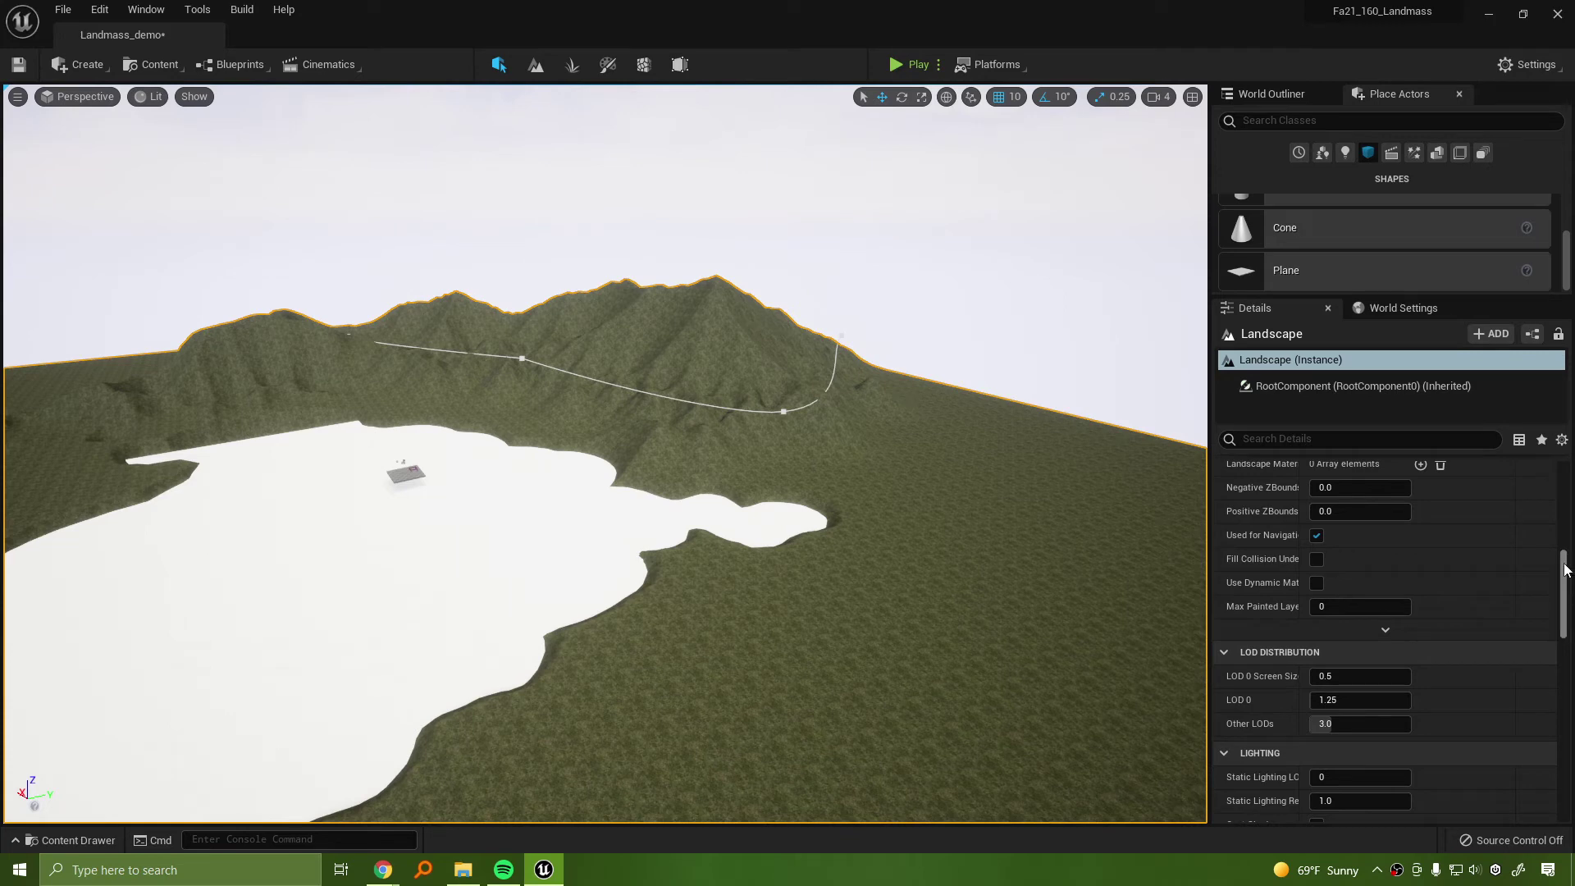
{"action": "scroll", "coordinate": [1565, 568], "scroll_direction": "up", "scroll_amount": 10}
{"action": "left_click", "coordinate": [195, 98]}
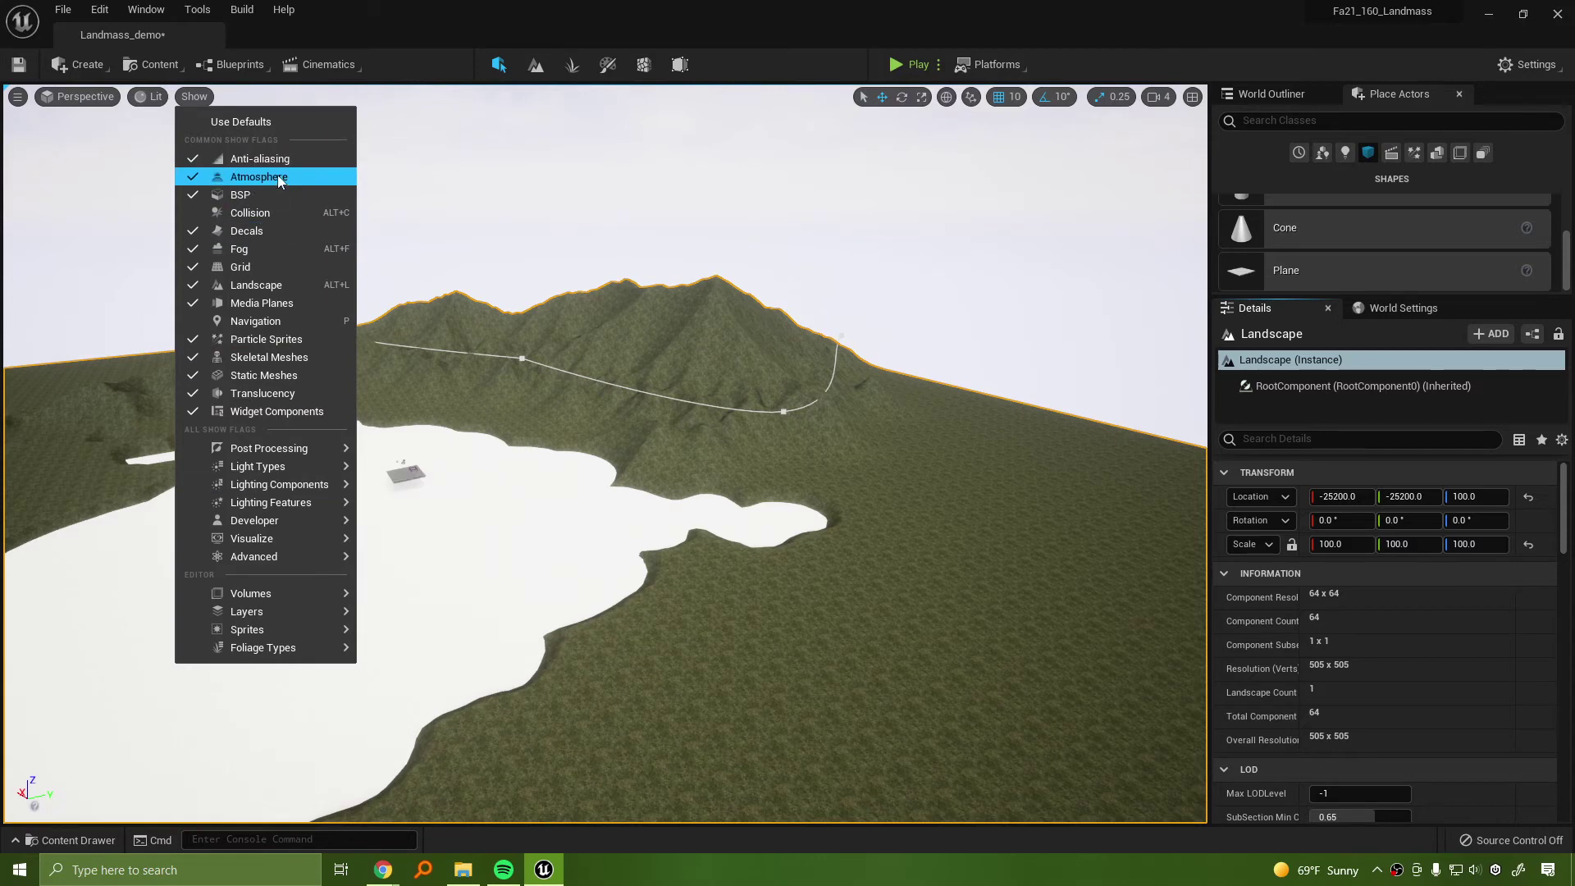
{"action": "mouse_move", "coordinate": [264, 548]}
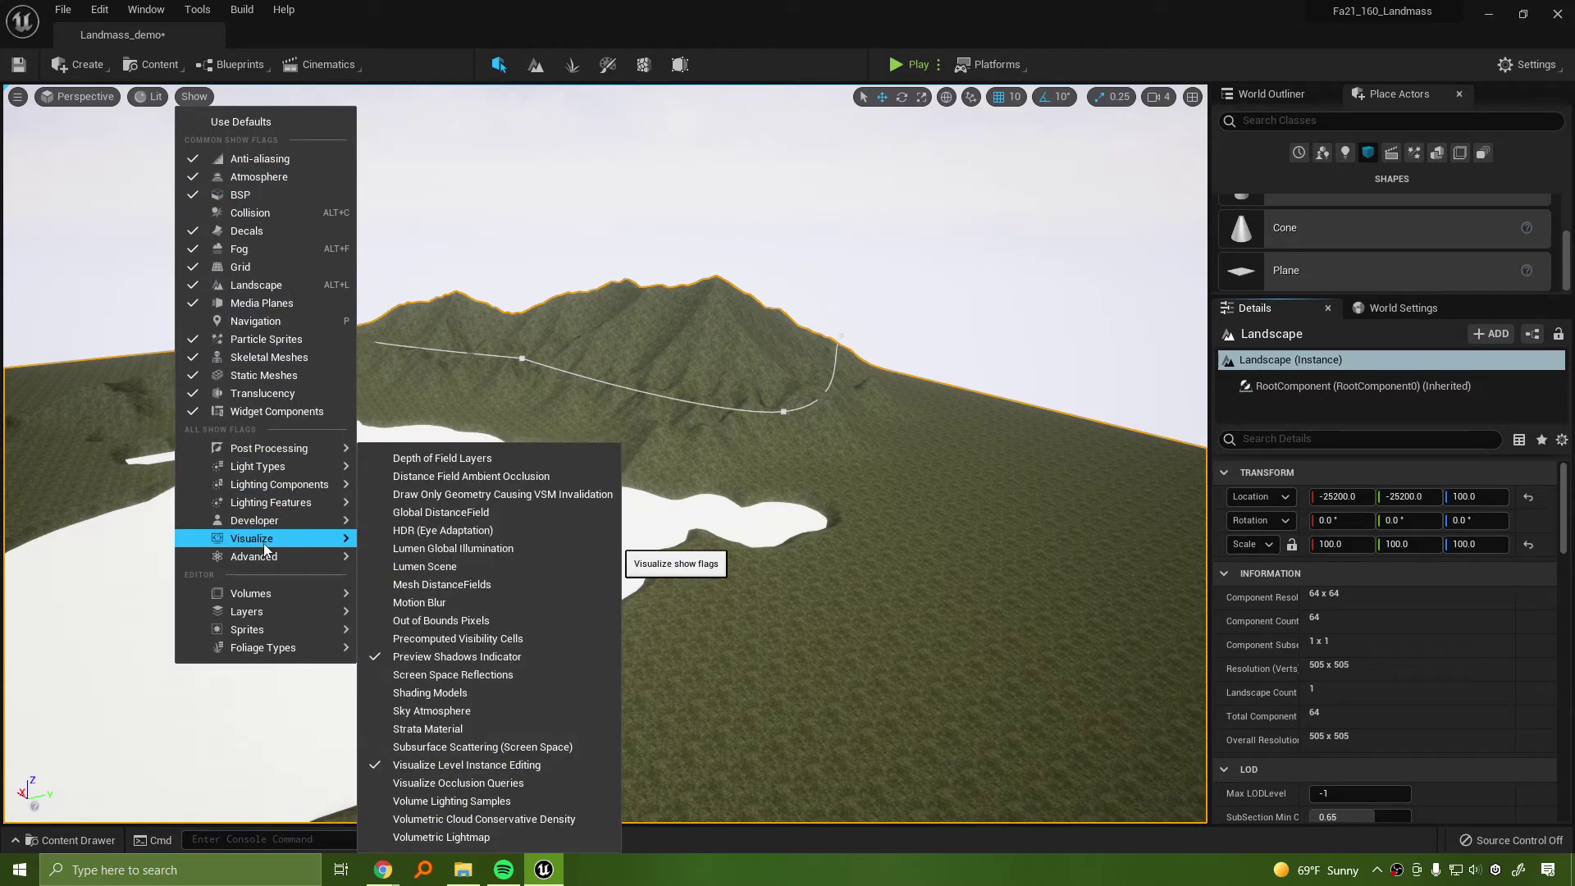
{"action": "left_click_drag", "start_coordinate": [1564, 525], "coordinate": [1563, 597]}
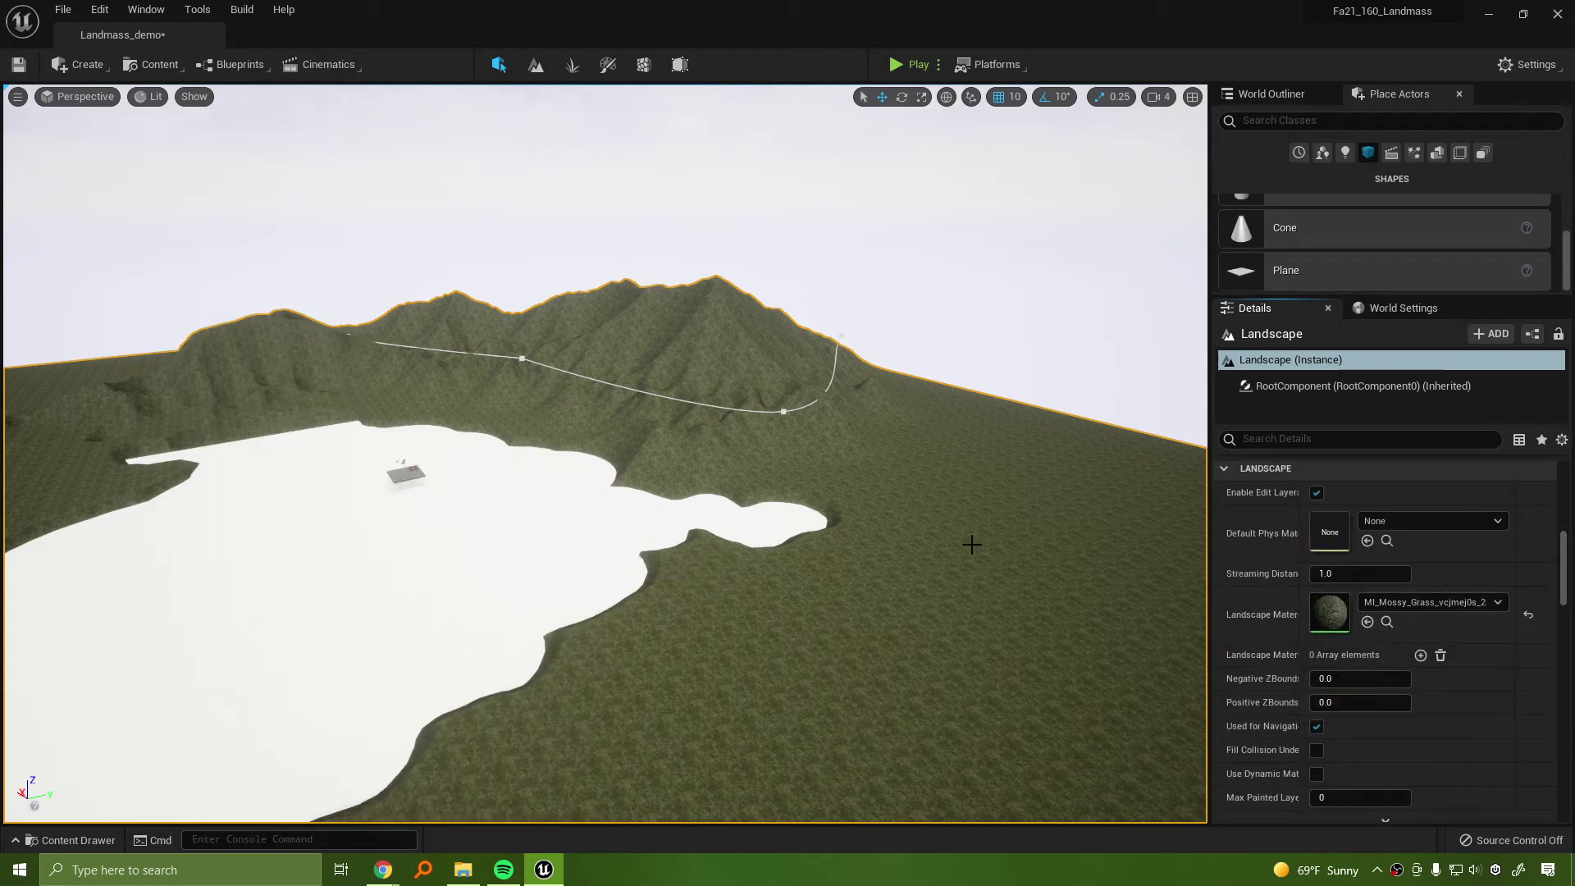
{"action": "left_click", "coordinate": [1531, 614]}
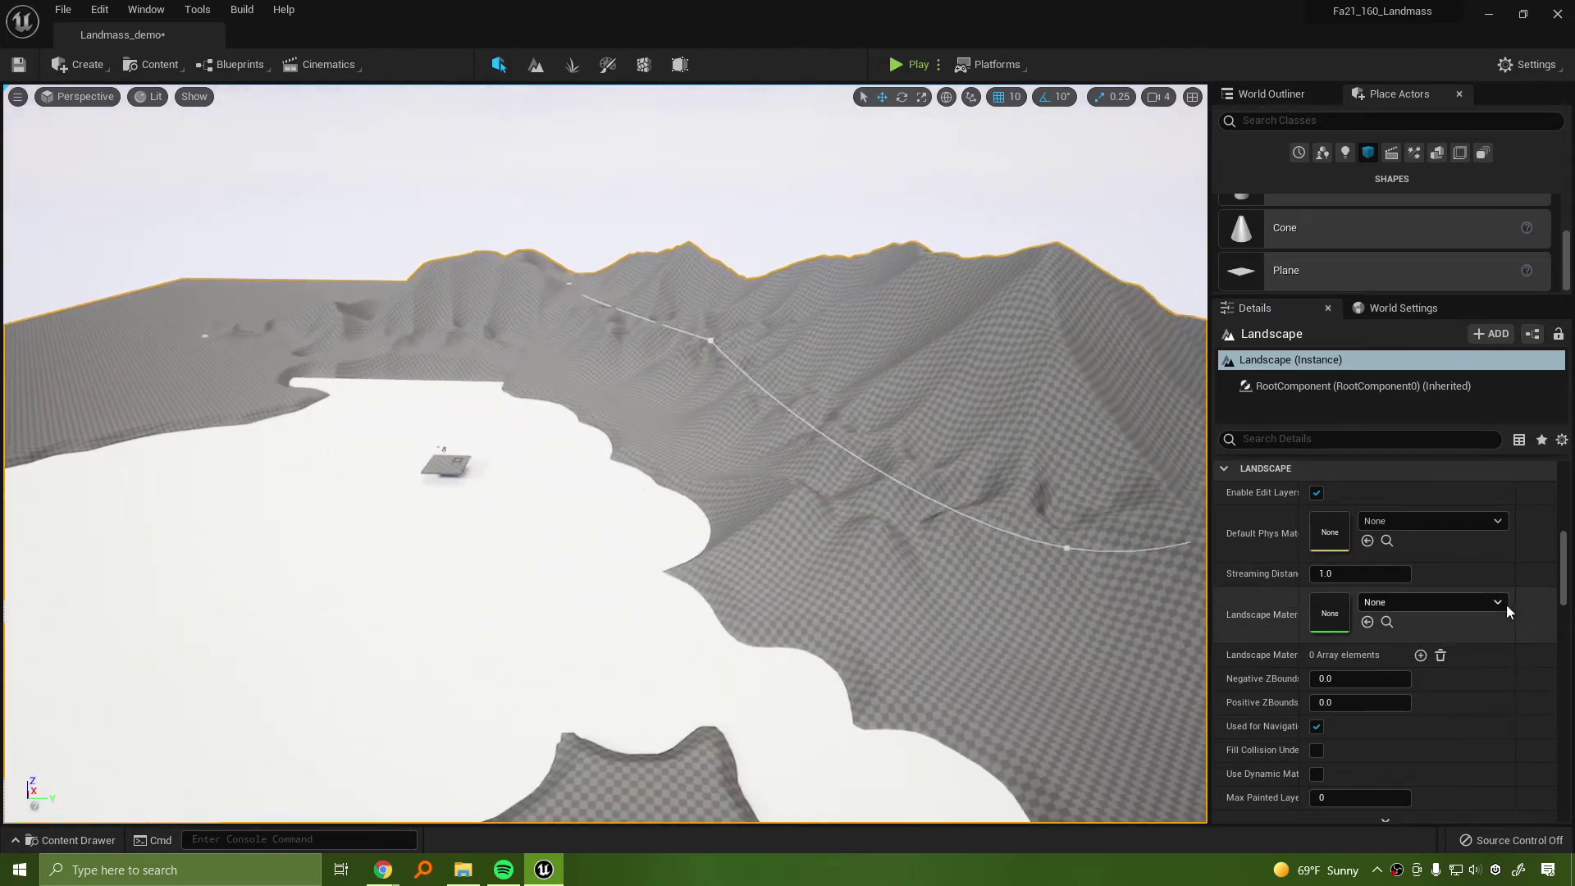
Assign the M_Basic_Wall material to the landscape and inspect the terrain with it
{"action": "left_click", "coordinate": [1426, 598]}
{"action": "type", "text": "wall"}
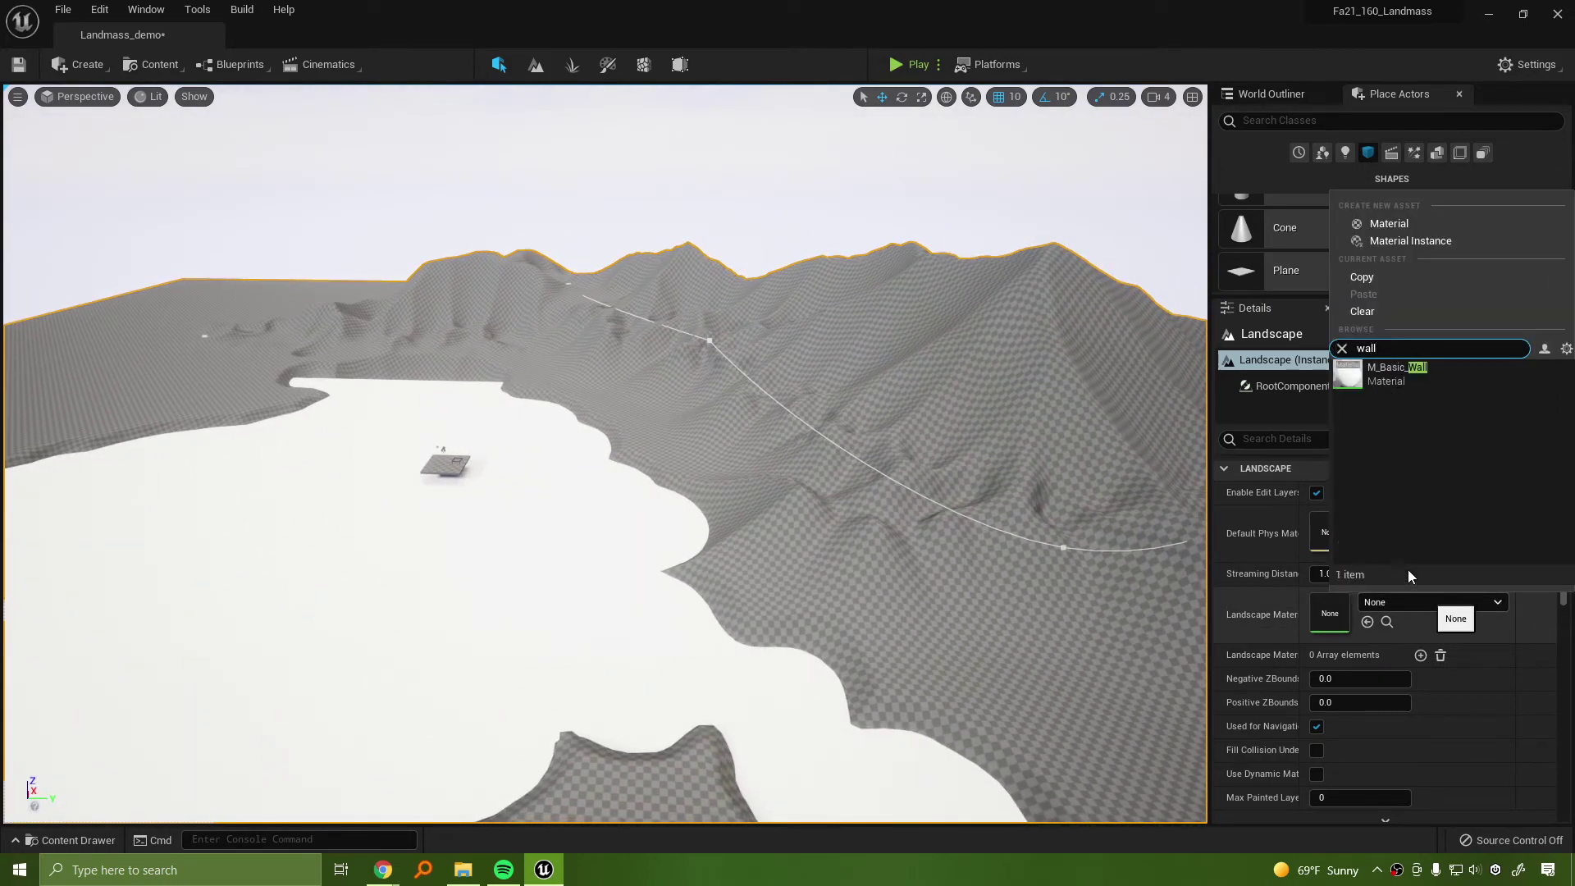
{"action": "left_click", "coordinate": [1391, 374]}
{"action": "right_click_drag", "start_coordinate": [605, 453], "coordinate": [713, 529]}
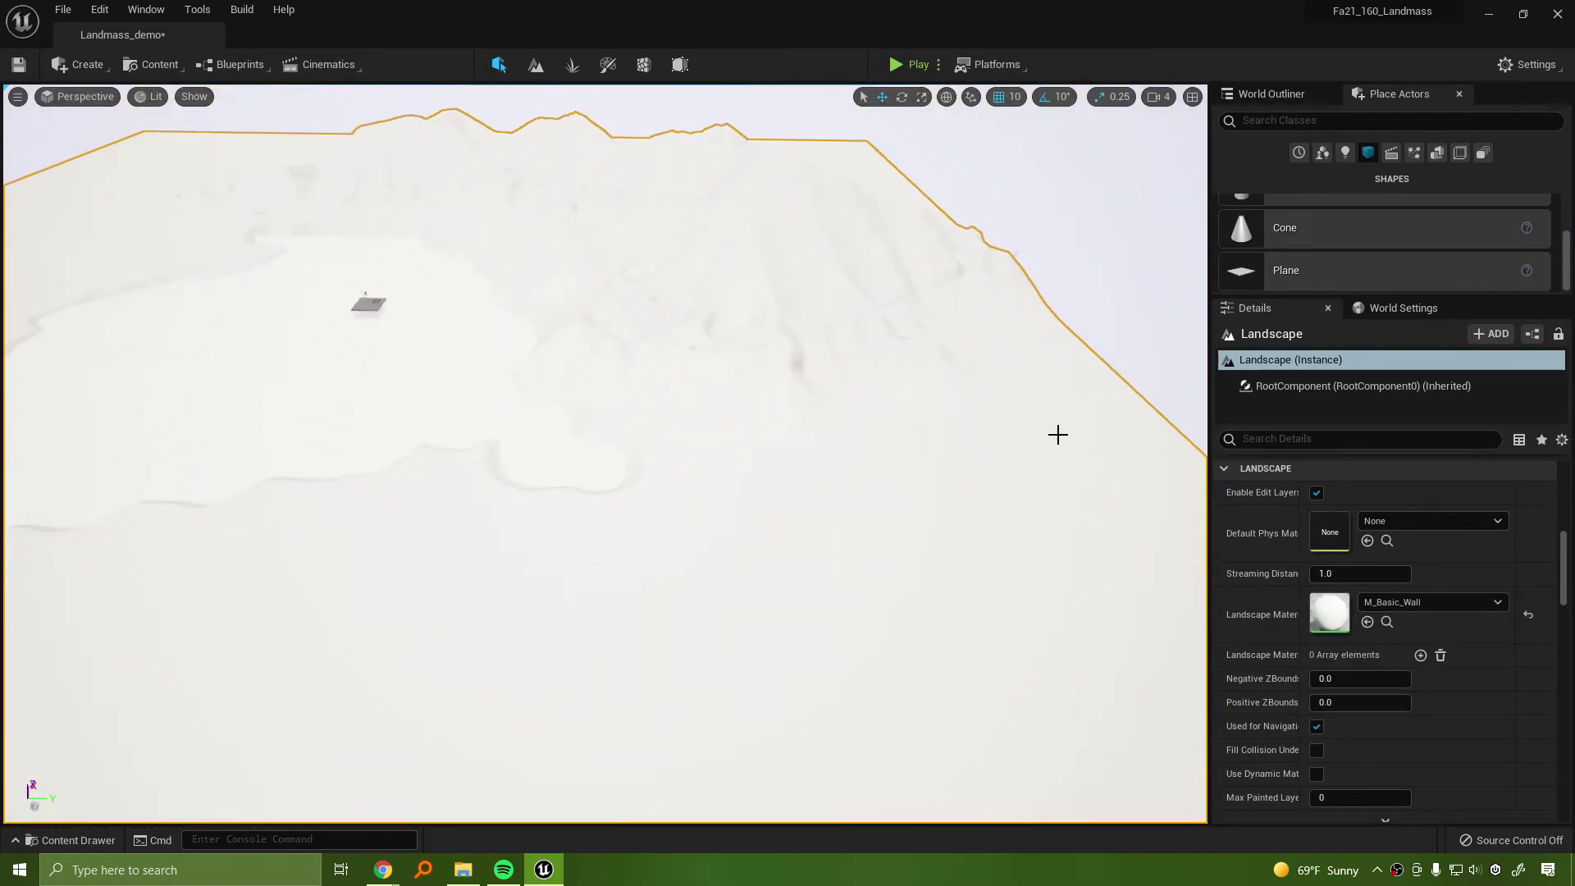
Reselect the landscape and remove the M_Basic_Wall material from it
{"action": "left_click", "coordinate": [1173, 327]}
{"action": "key", "text": "f"}
{"action": "right_click_drag", "start_coordinate": [1173, 328], "coordinate": [1220, 349]}
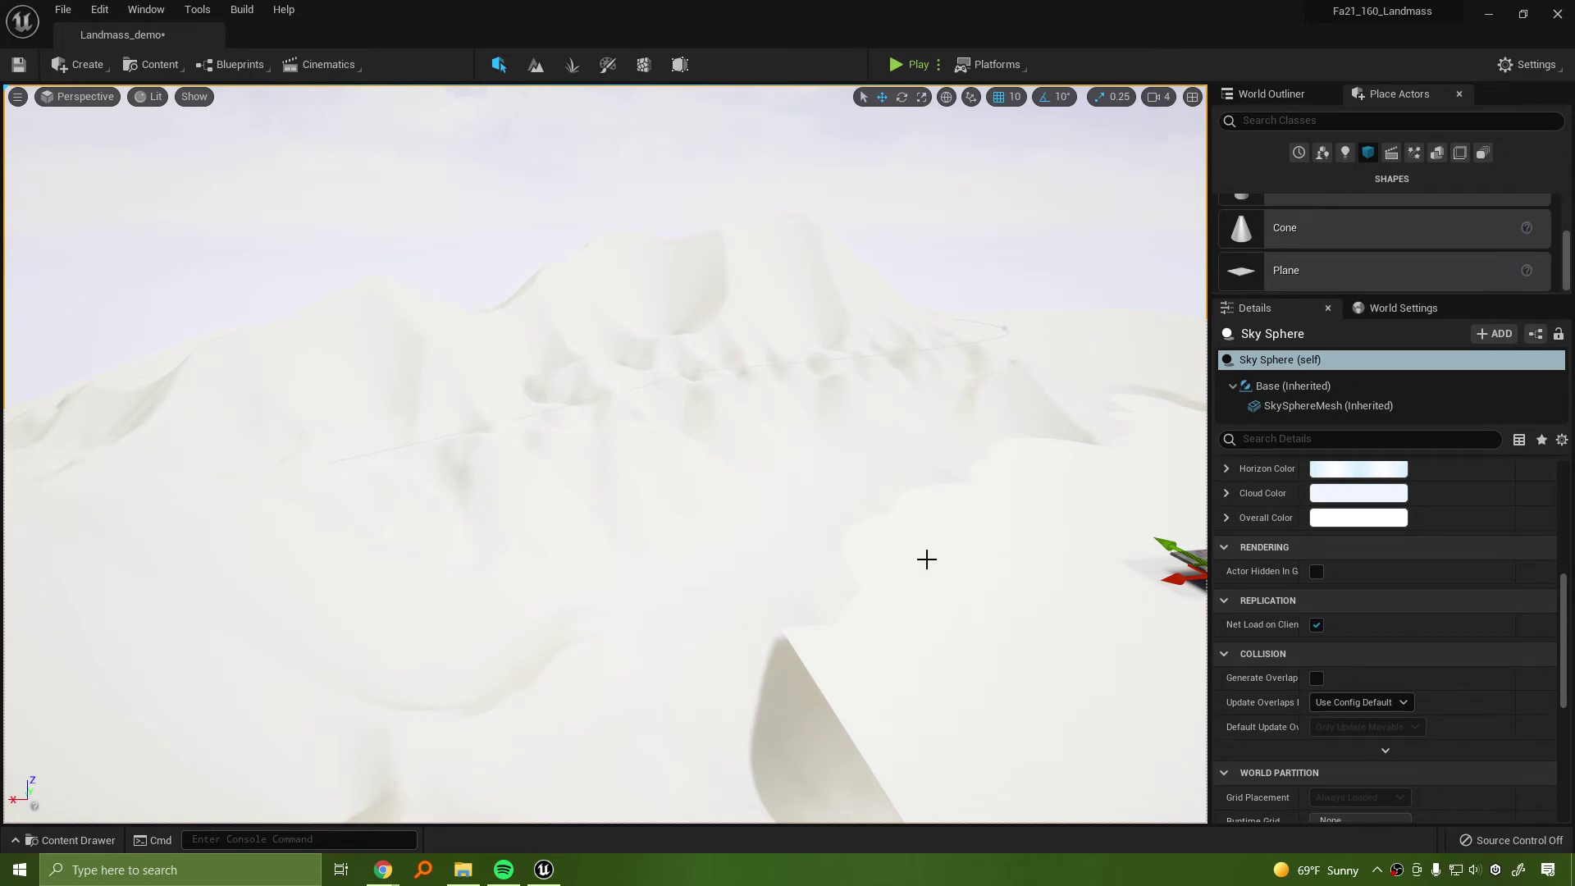
{"action": "mouse_move", "coordinate": [927, 560]}
{"action": "right_mouse_down"}
{"action": "mouse_move", "coordinate": [869, 549]}
{"action": "mouse_move", "coordinate": [1017, 574]}
{"action": "mouse_move", "coordinate": [1148, 566]}
{"action": "mouse_move", "coordinate": [910, 546]}
{"action": "right_mouse_up"}
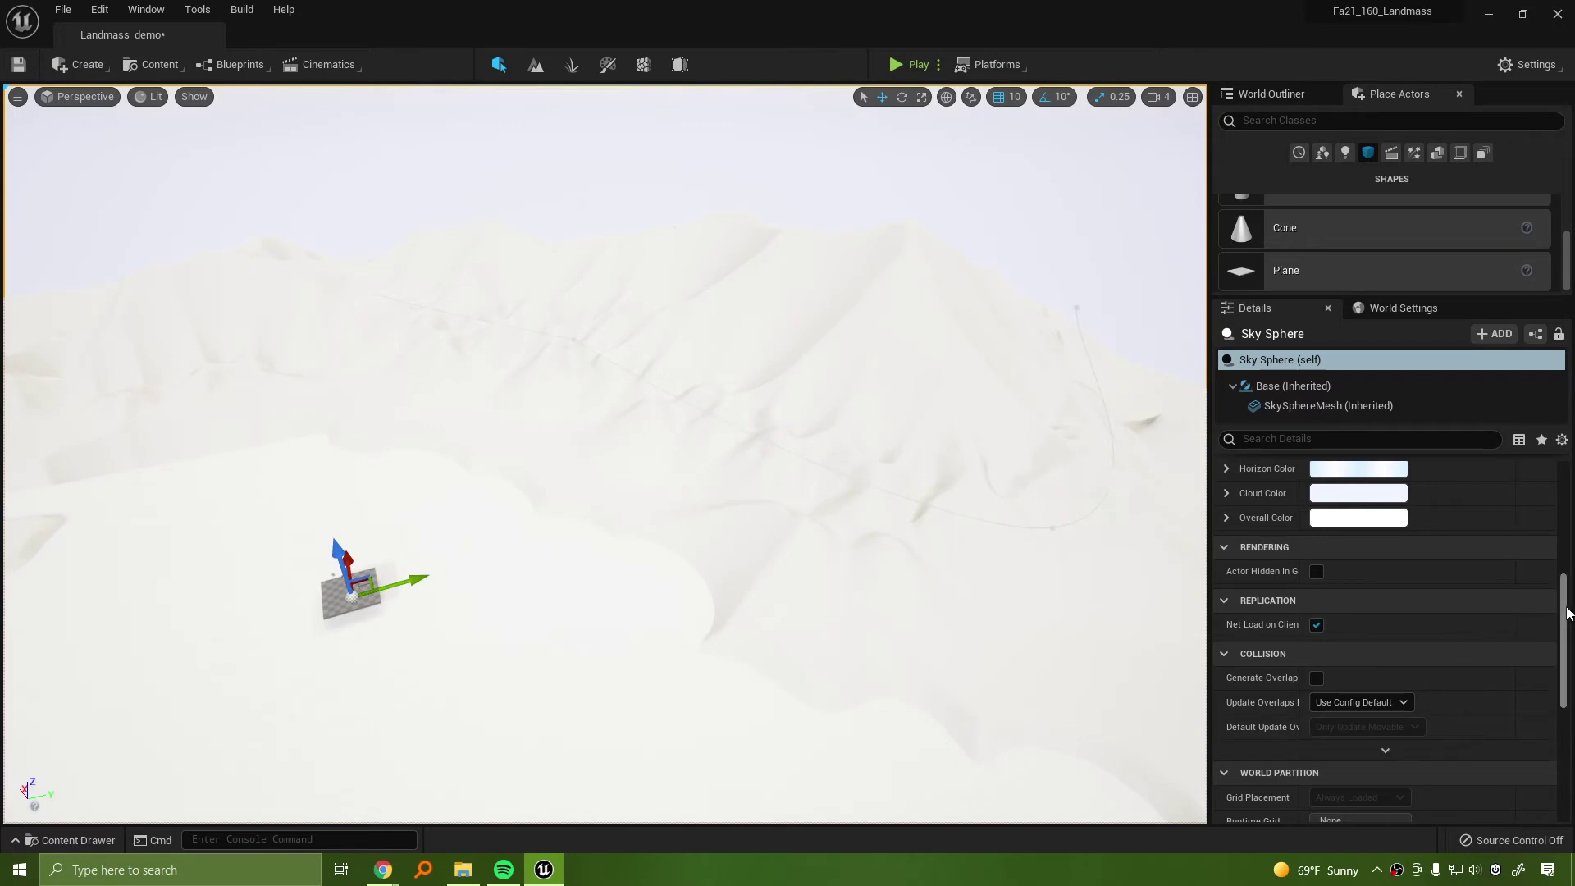
{"action": "left_click_drag", "start_coordinate": [1566, 608], "coordinate": [1559, 701]}
{"action": "left_click", "coordinate": [1016, 404]}
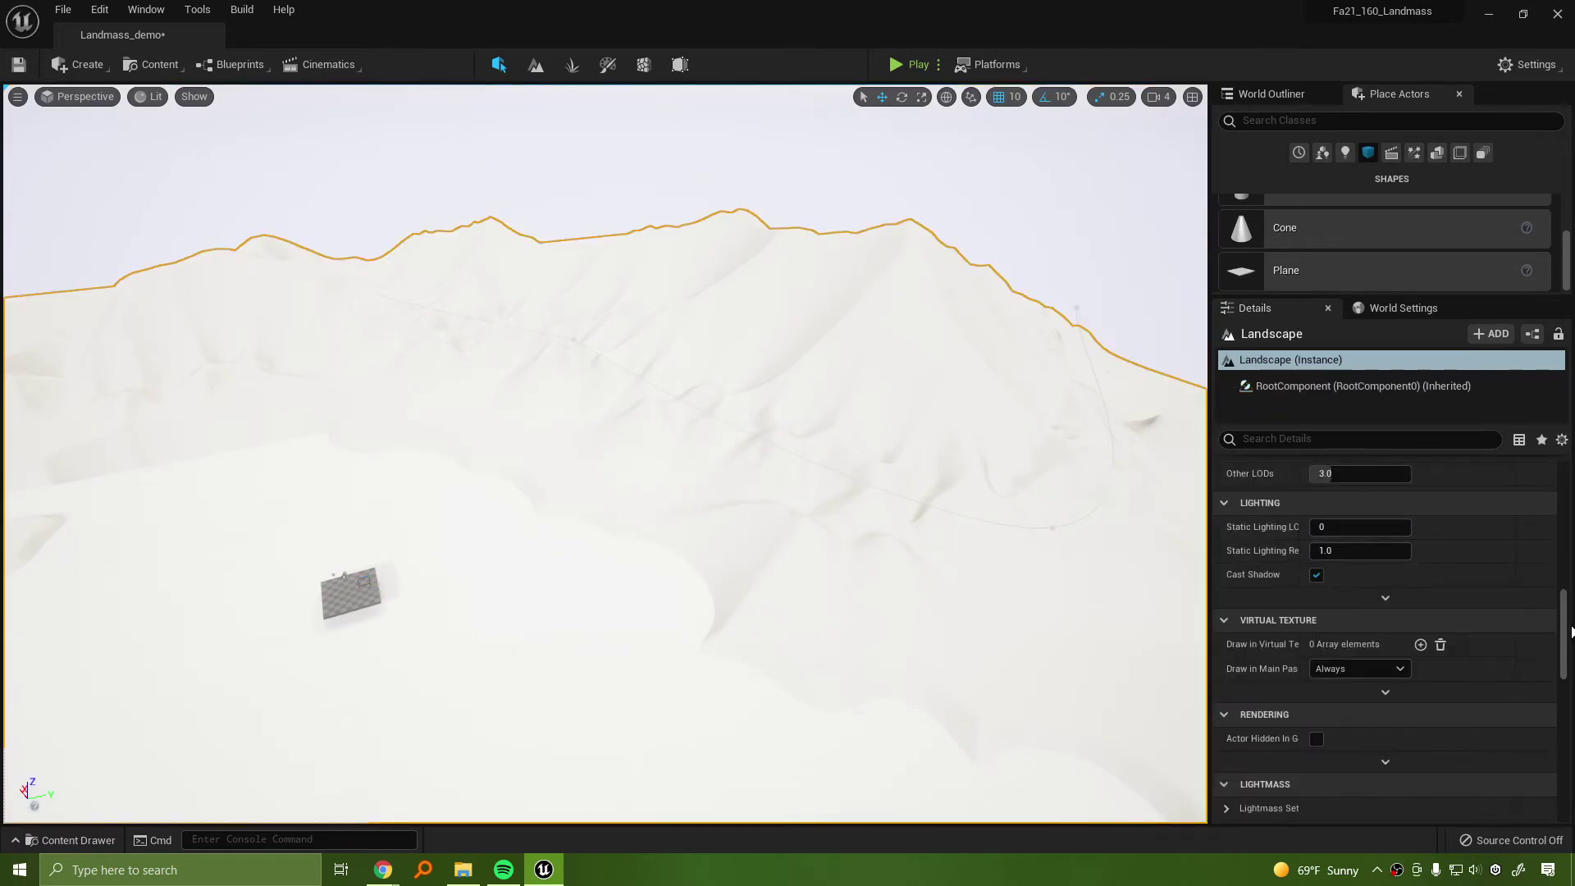
{"action": "scroll", "coordinate": [1559, 630], "scroll_direction": "up", "scroll_amount": 5}
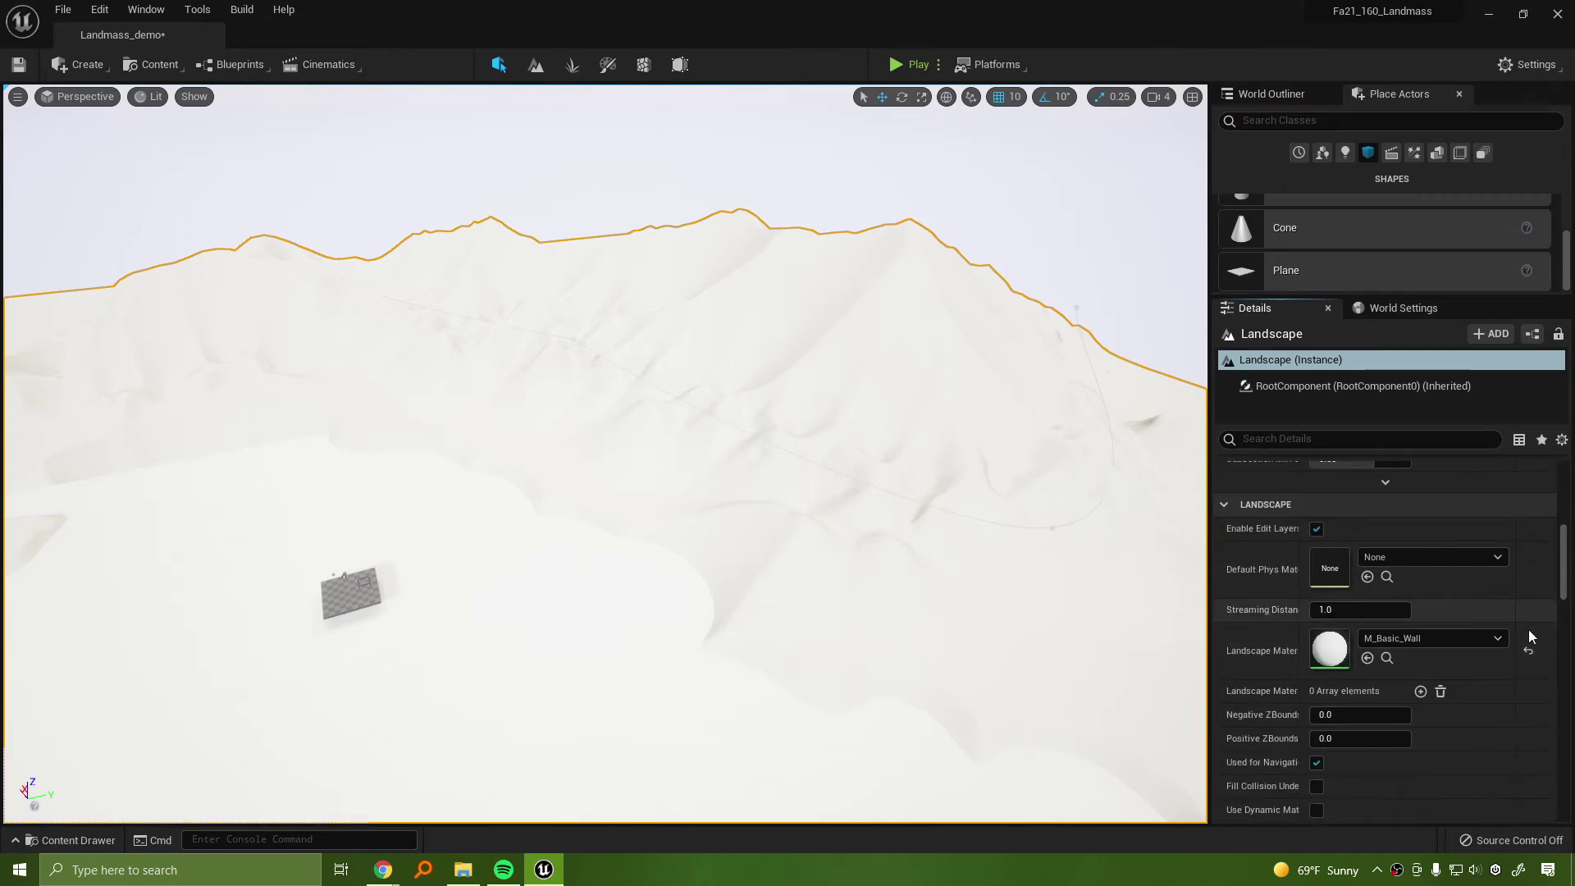
{"action": "left_click", "coordinate": [1529, 652]}
Scale the lake plane along X until it covers the uncovered bay at the basin's end, and deselect it
{"action": "right_click_drag", "start_coordinate": [1104, 479], "coordinate": [672, 455]}
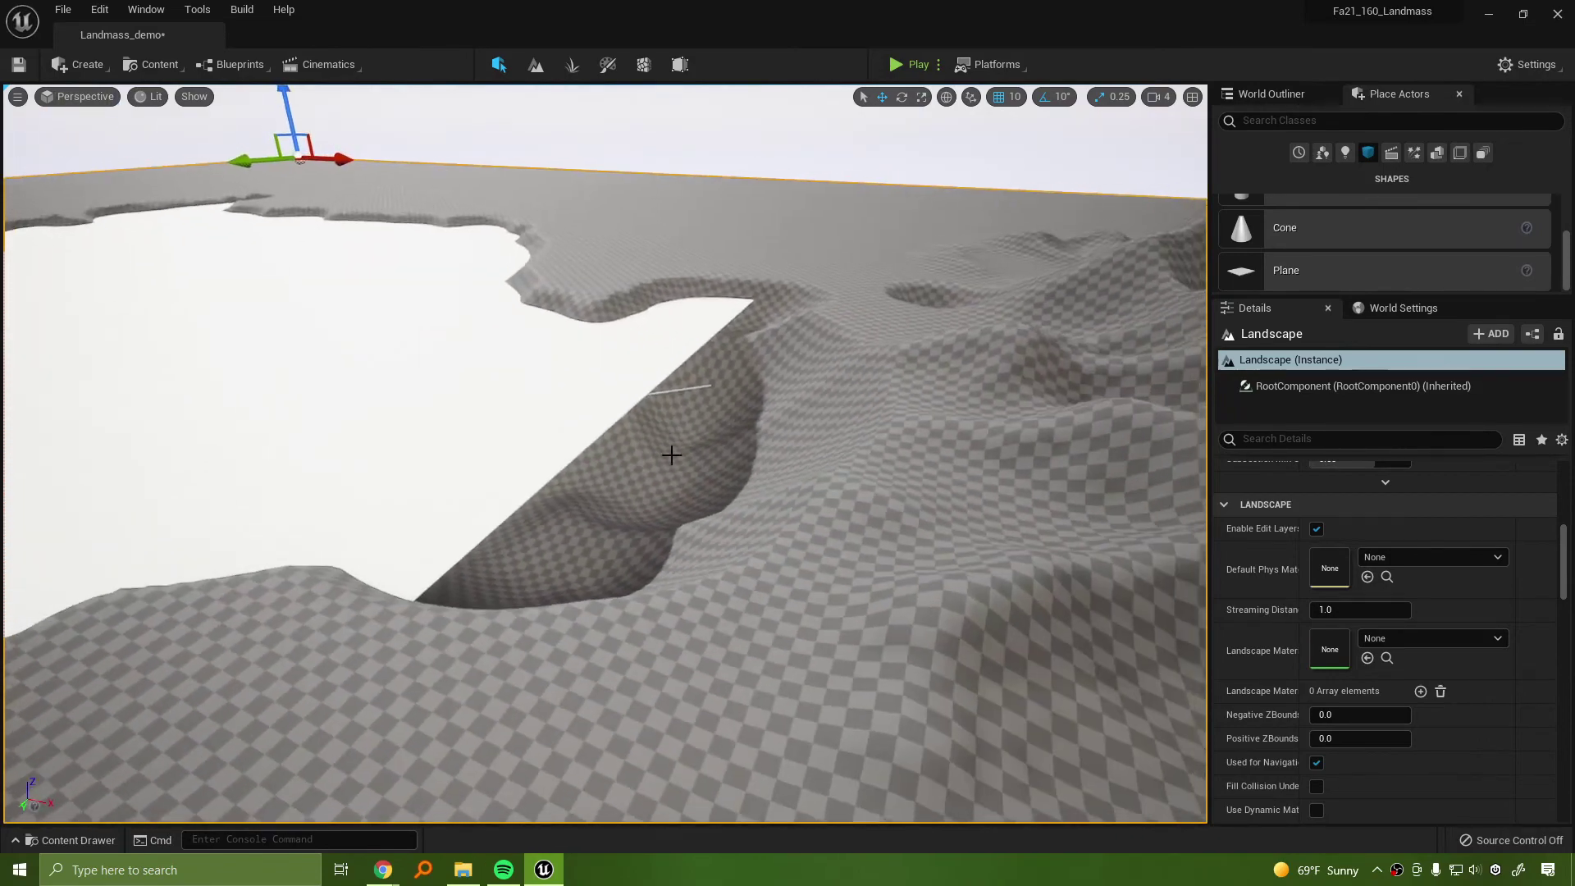
{"action": "left_click", "coordinate": [671, 455]}
{"action": "key", "text": "f"}
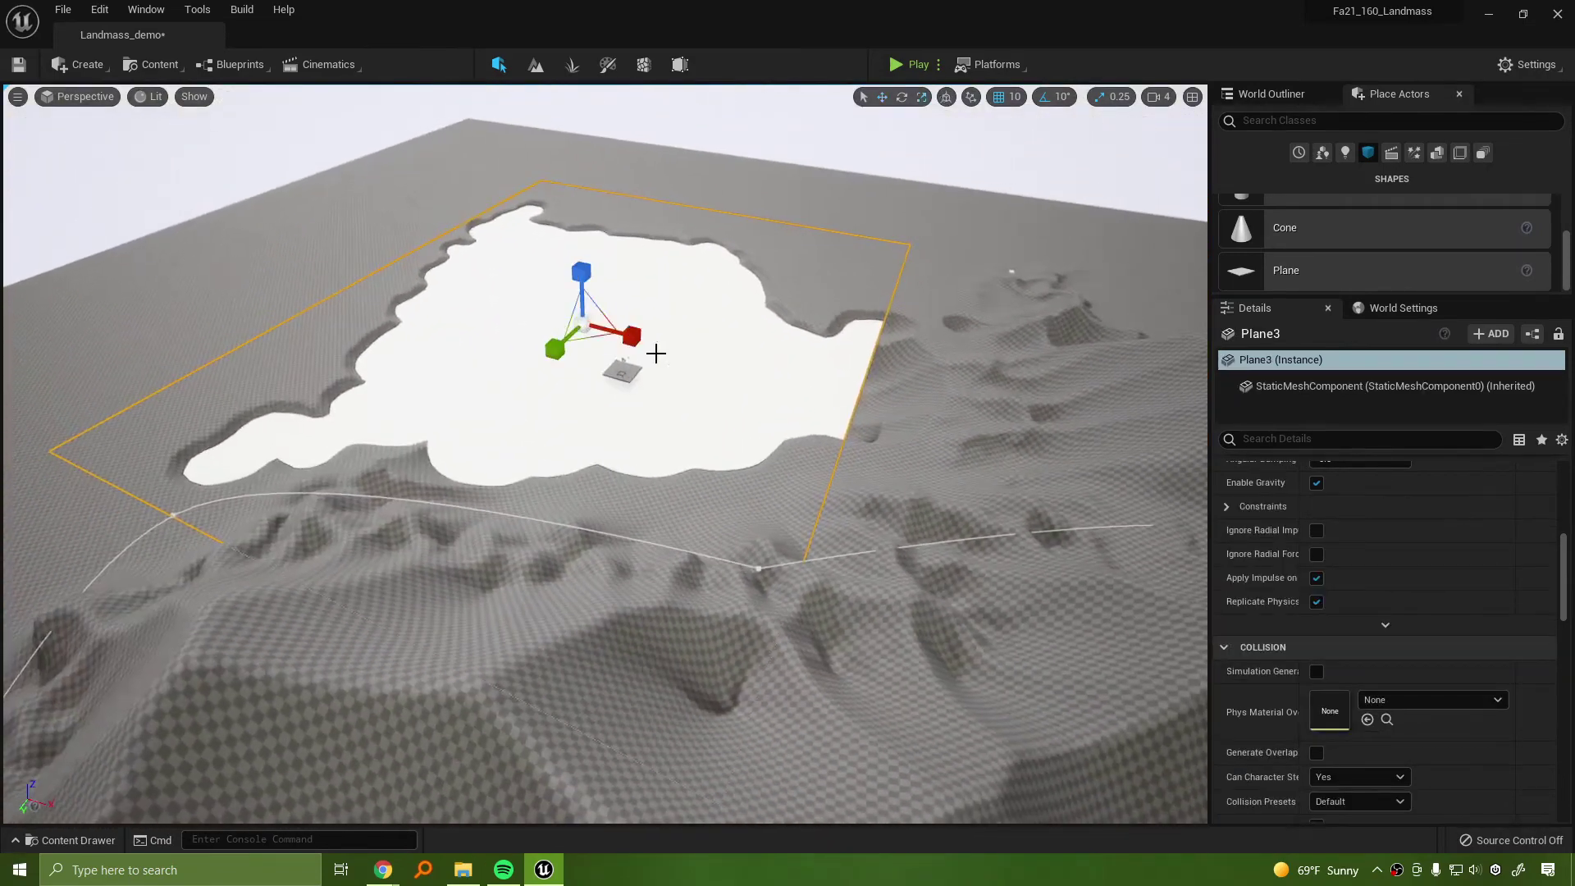
{"action": "left_click_drag", "start_coordinate": [631, 335], "coordinate": [662, 346]}
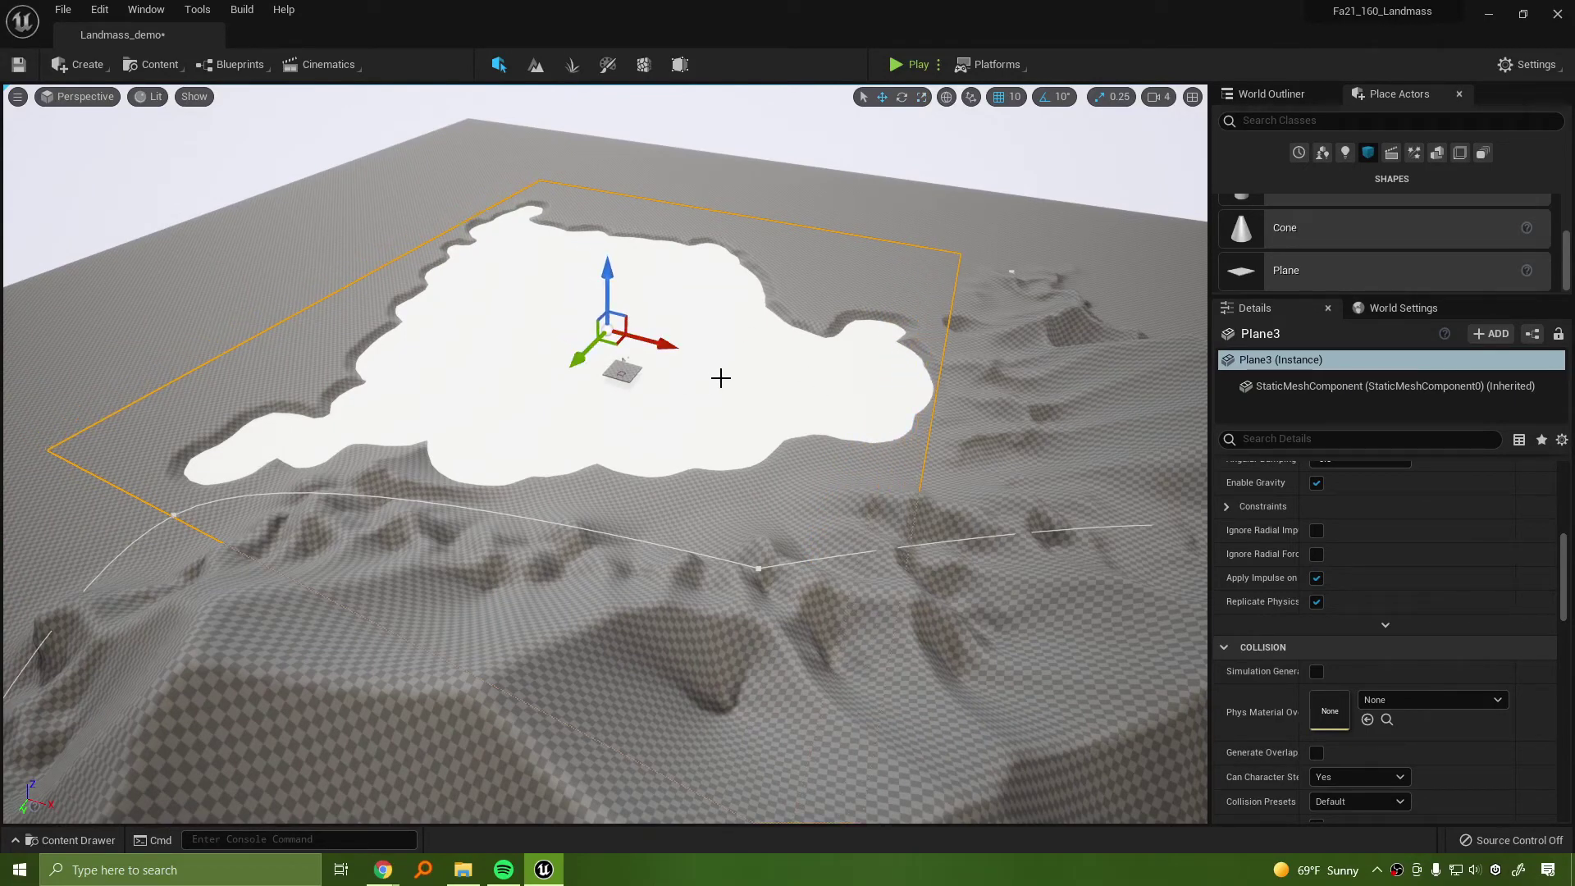
{"action": "right_click_drag", "start_coordinate": [721, 378], "coordinate": [794, 323]}
{"action": "key", "text": "Escape"}
{"action": "key", "text": "w"}
{"action": "key", "text": "a"}
{"action": "key", "text": "s"}
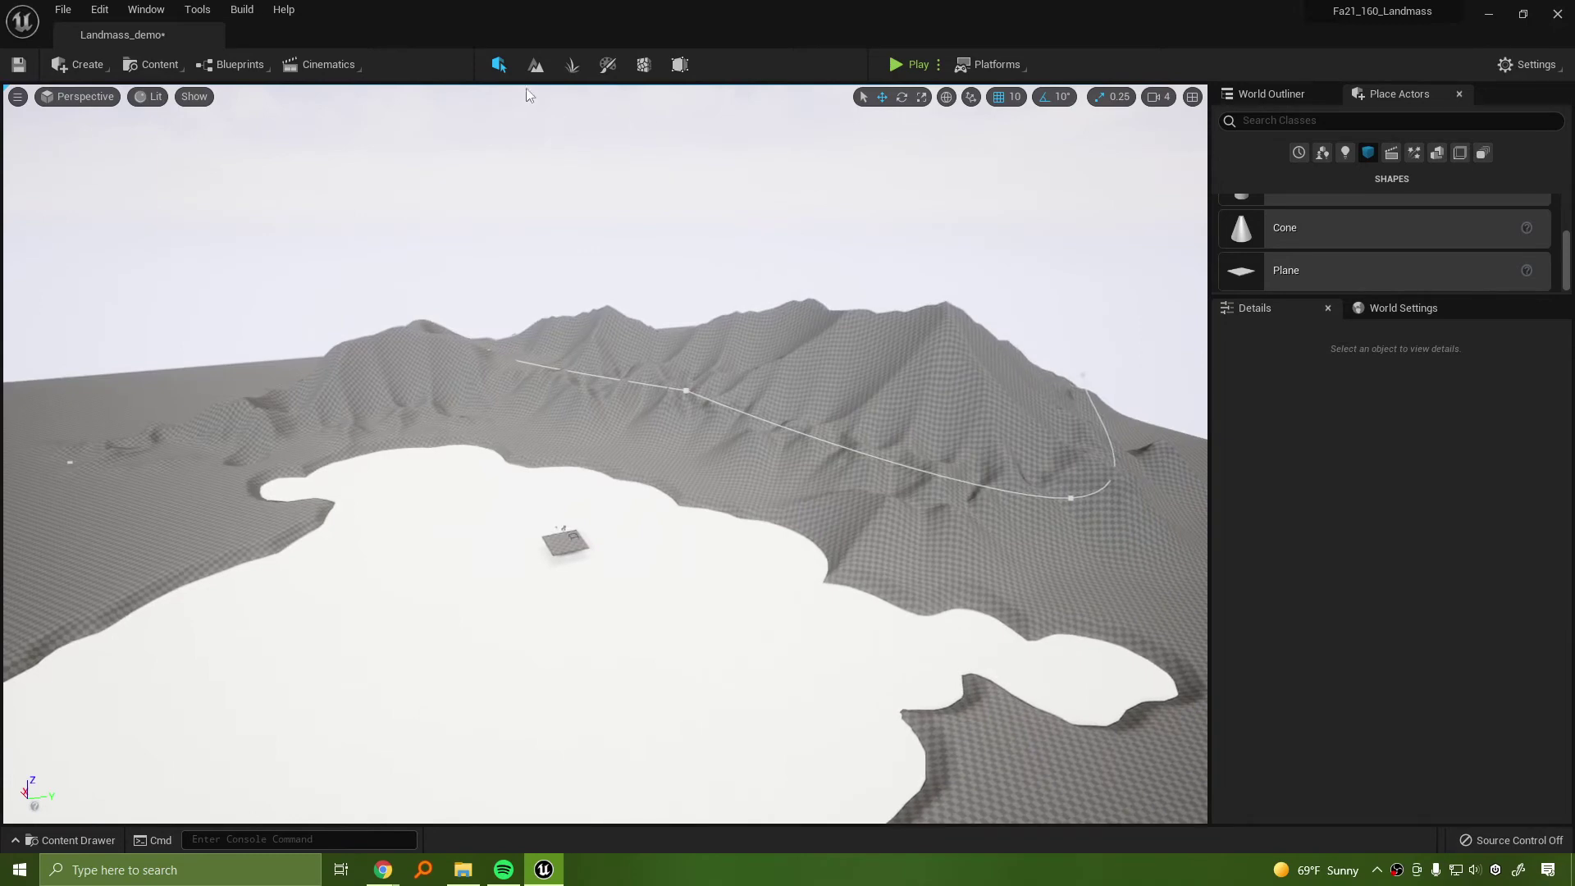
Return to landscape editing, create a new edit layer above LandMass1, and name it Sculpt
{"action": "left_click", "coordinate": [535, 65]}
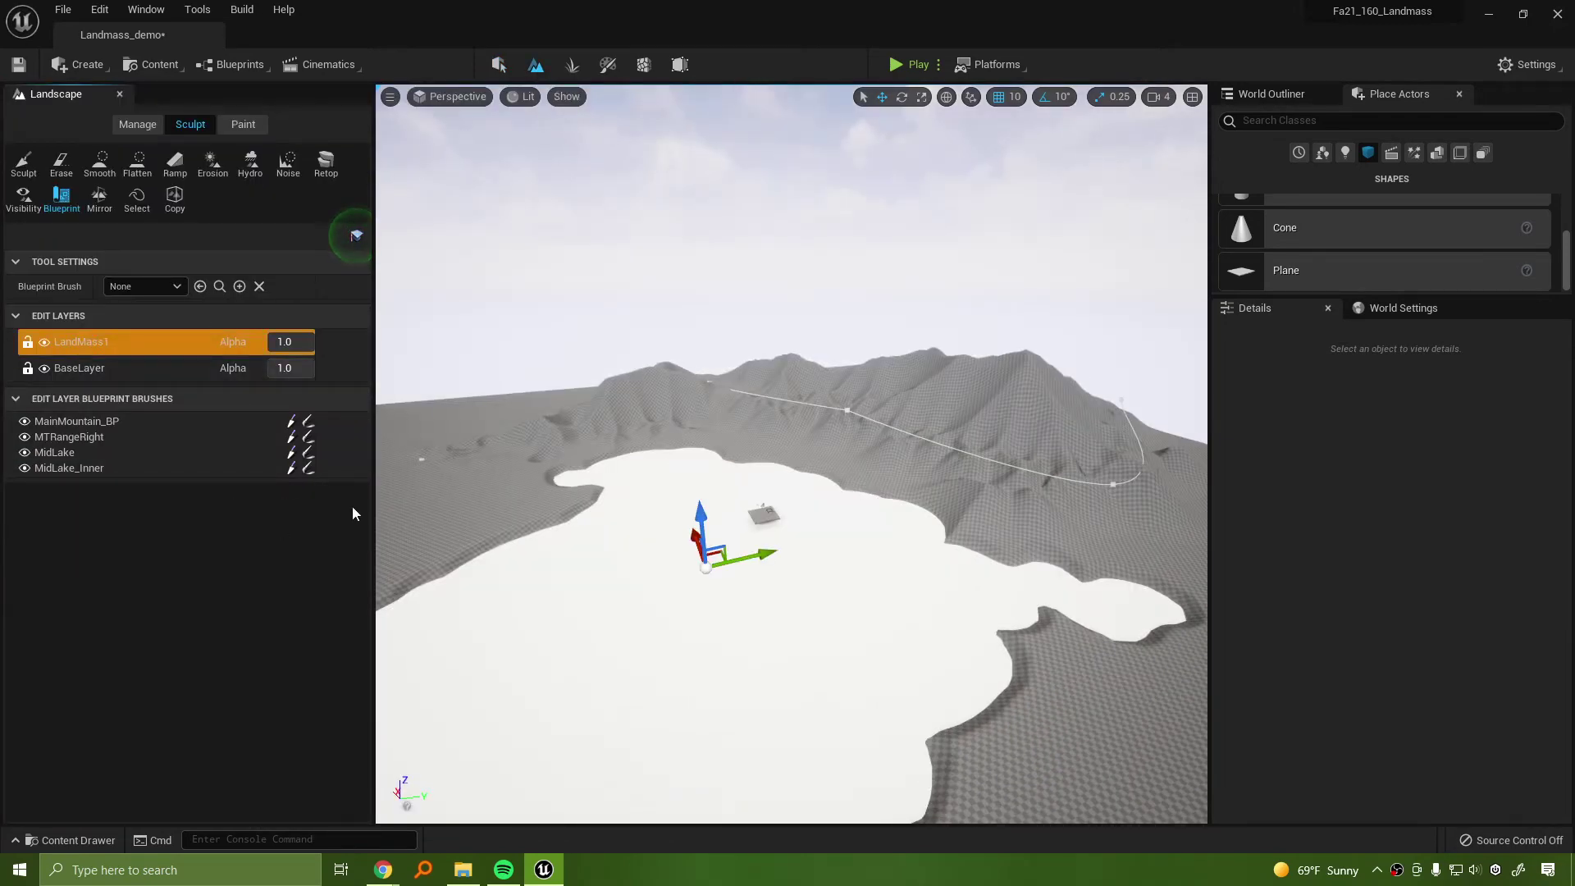
{"action": "left_click", "coordinate": [566, 96]}
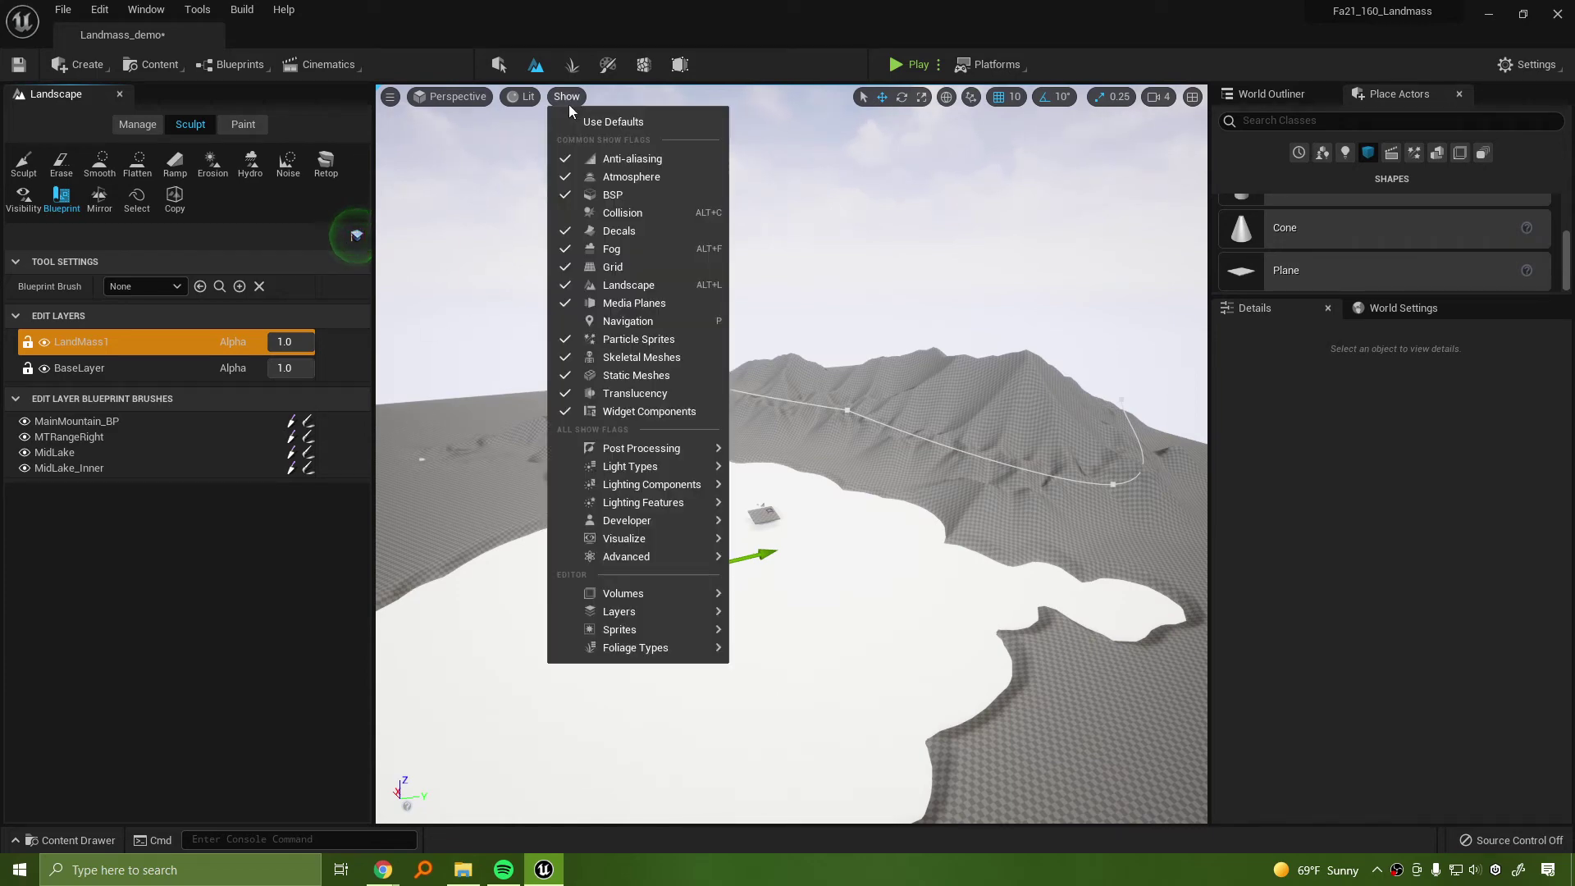
{"action": "left_click", "coordinate": [137, 342]}
{"action": "right_click", "coordinate": [137, 342]}
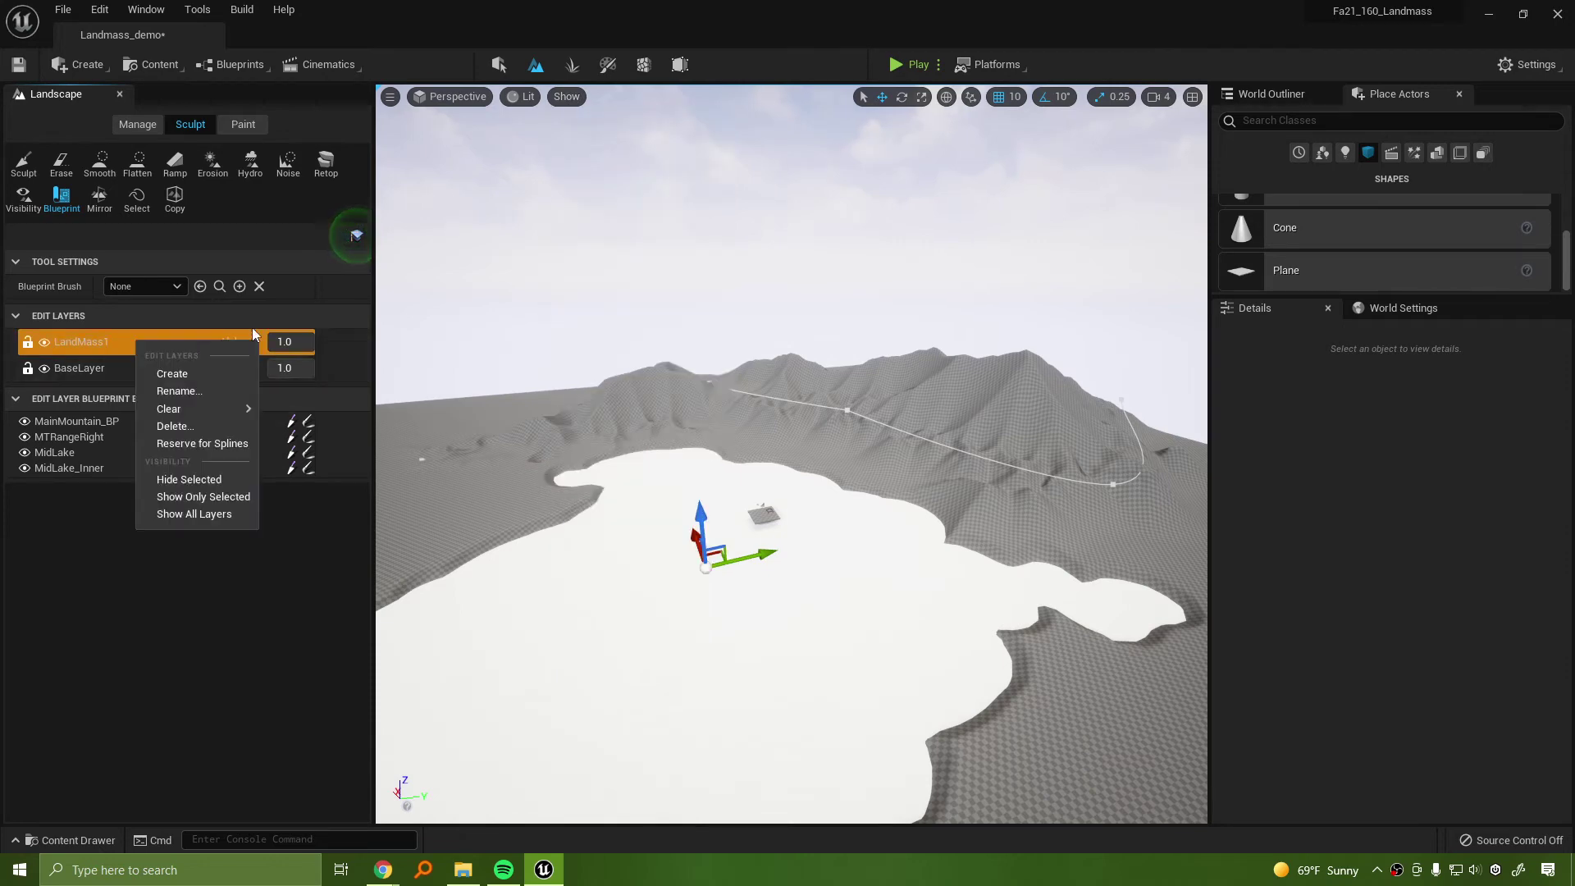
{"action": "left_click", "coordinate": [187, 373]}
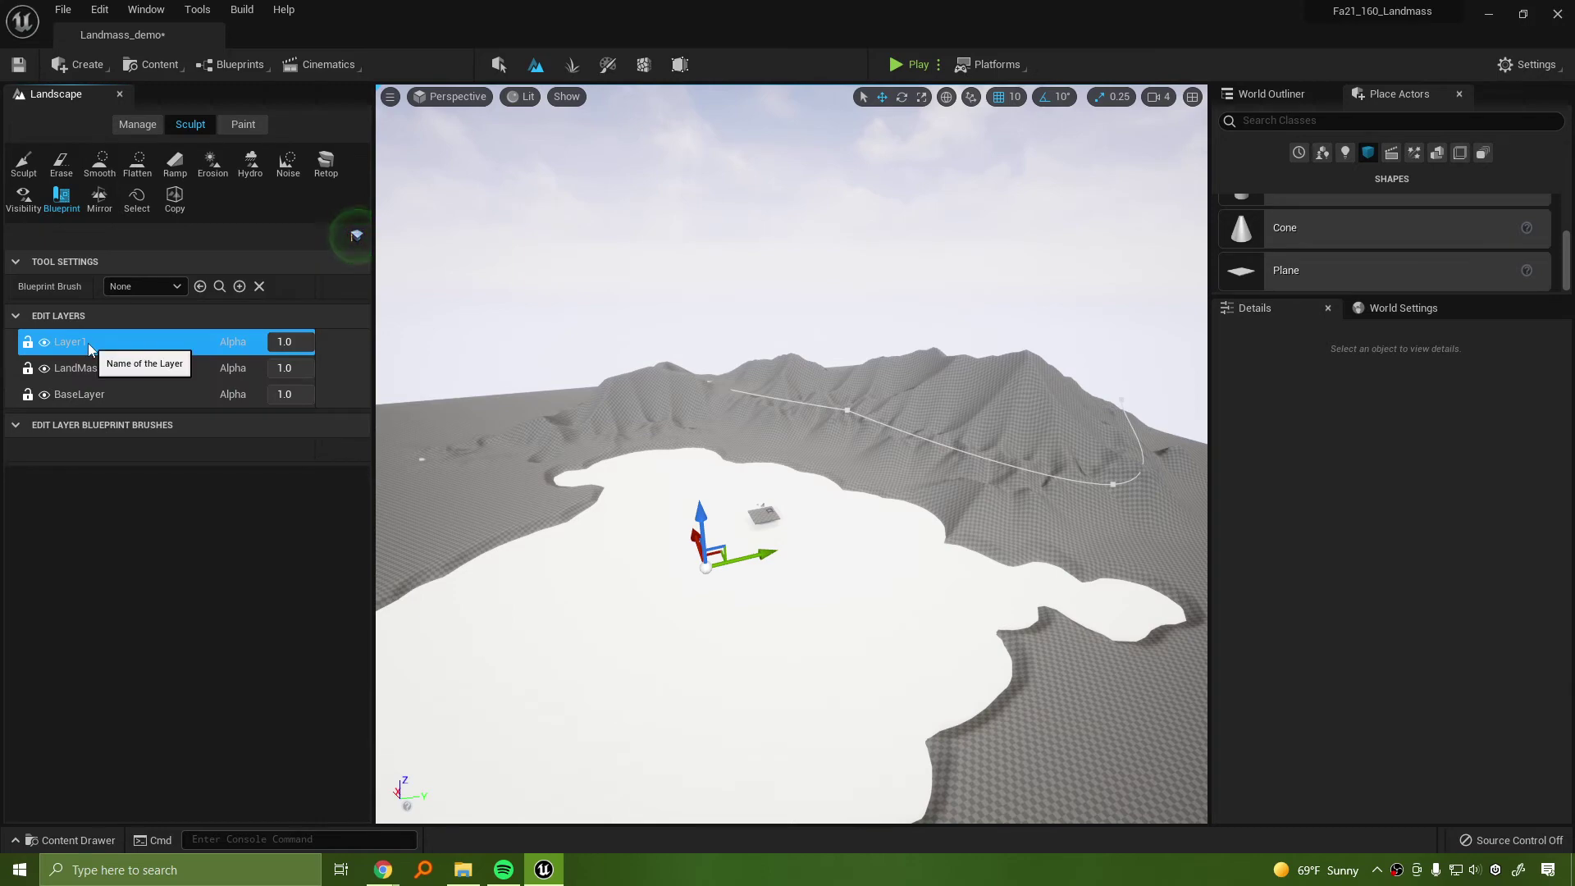
{"action": "double_click", "coordinate": [88, 344]}
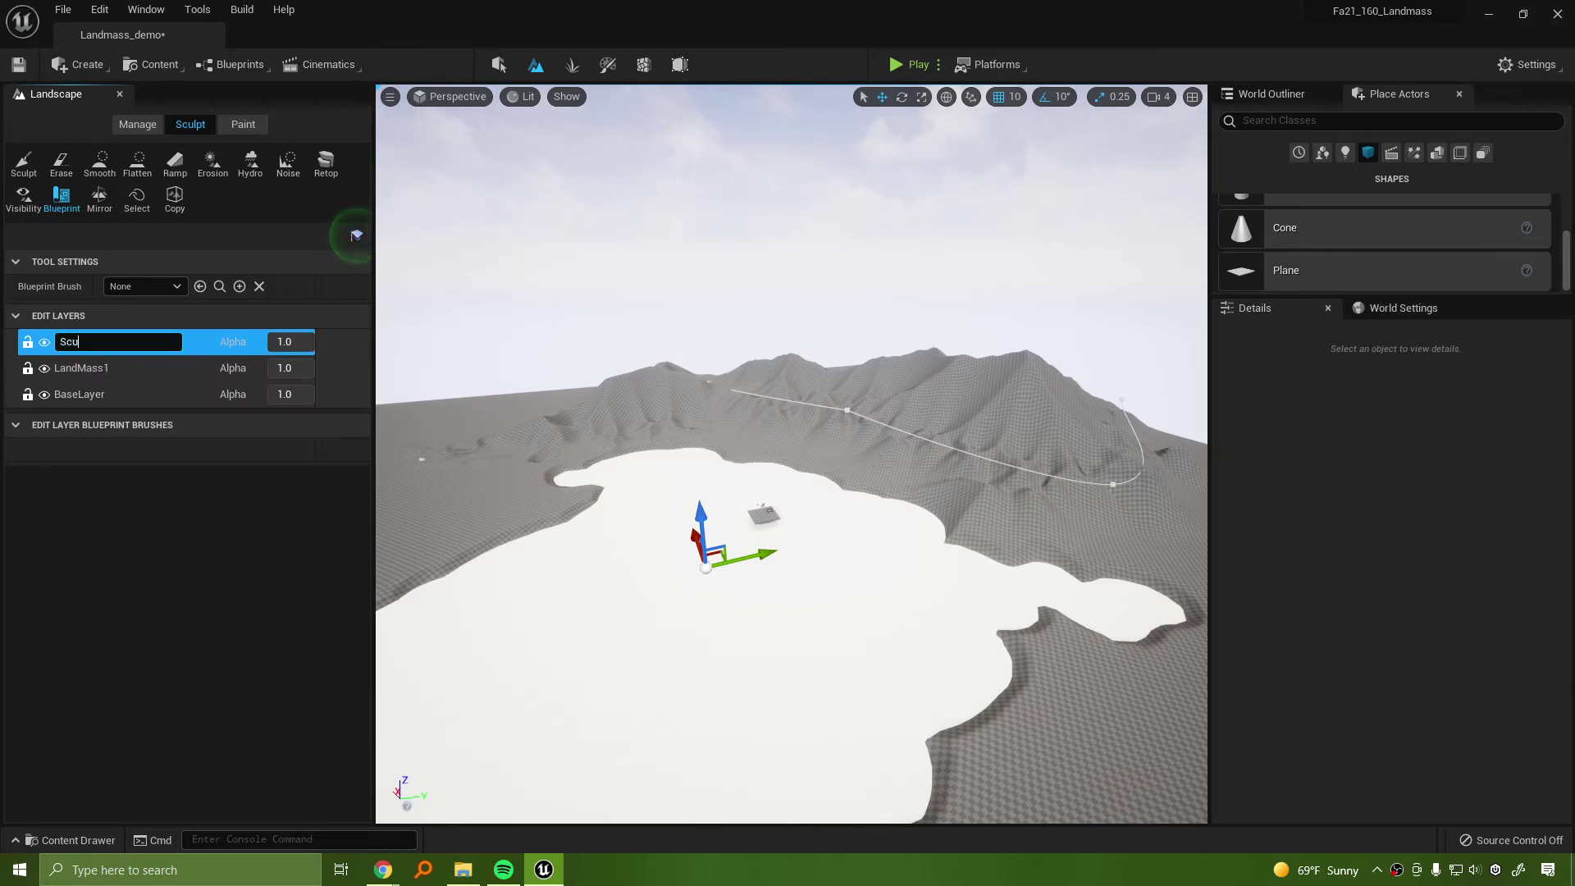
Activate the Sculpt tool over the mountain range and set the Sculpt layer's alpha to 0.3
{"action": "left_click", "coordinate": [23, 165]}
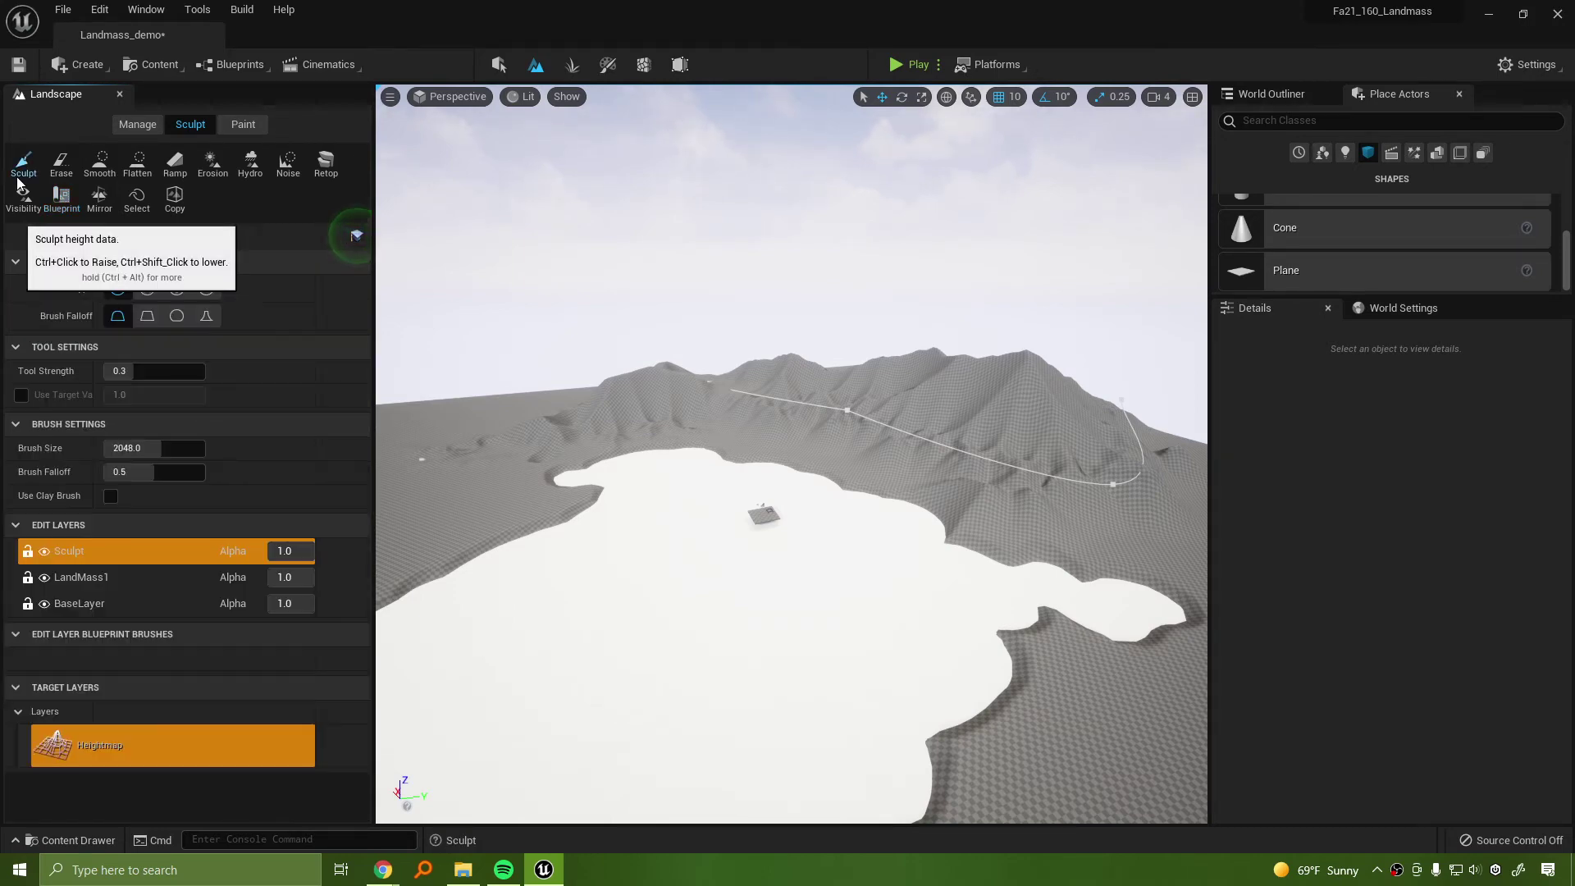
{"action": "mouse_move", "coordinate": [791, 453]}
{"action": "right_mouse_down"}
{"action": "mouse_move", "coordinate": [714, 453]}
{"action": "mouse_move", "coordinate": [714, 361]}
{"action": "mouse_move", "coordinate": [697, 422]}
{"action": "mouse_move", "coordinate": [629, 485]}
{"action": "right_mouse_up"}
{"action": "key", "text": "w"}
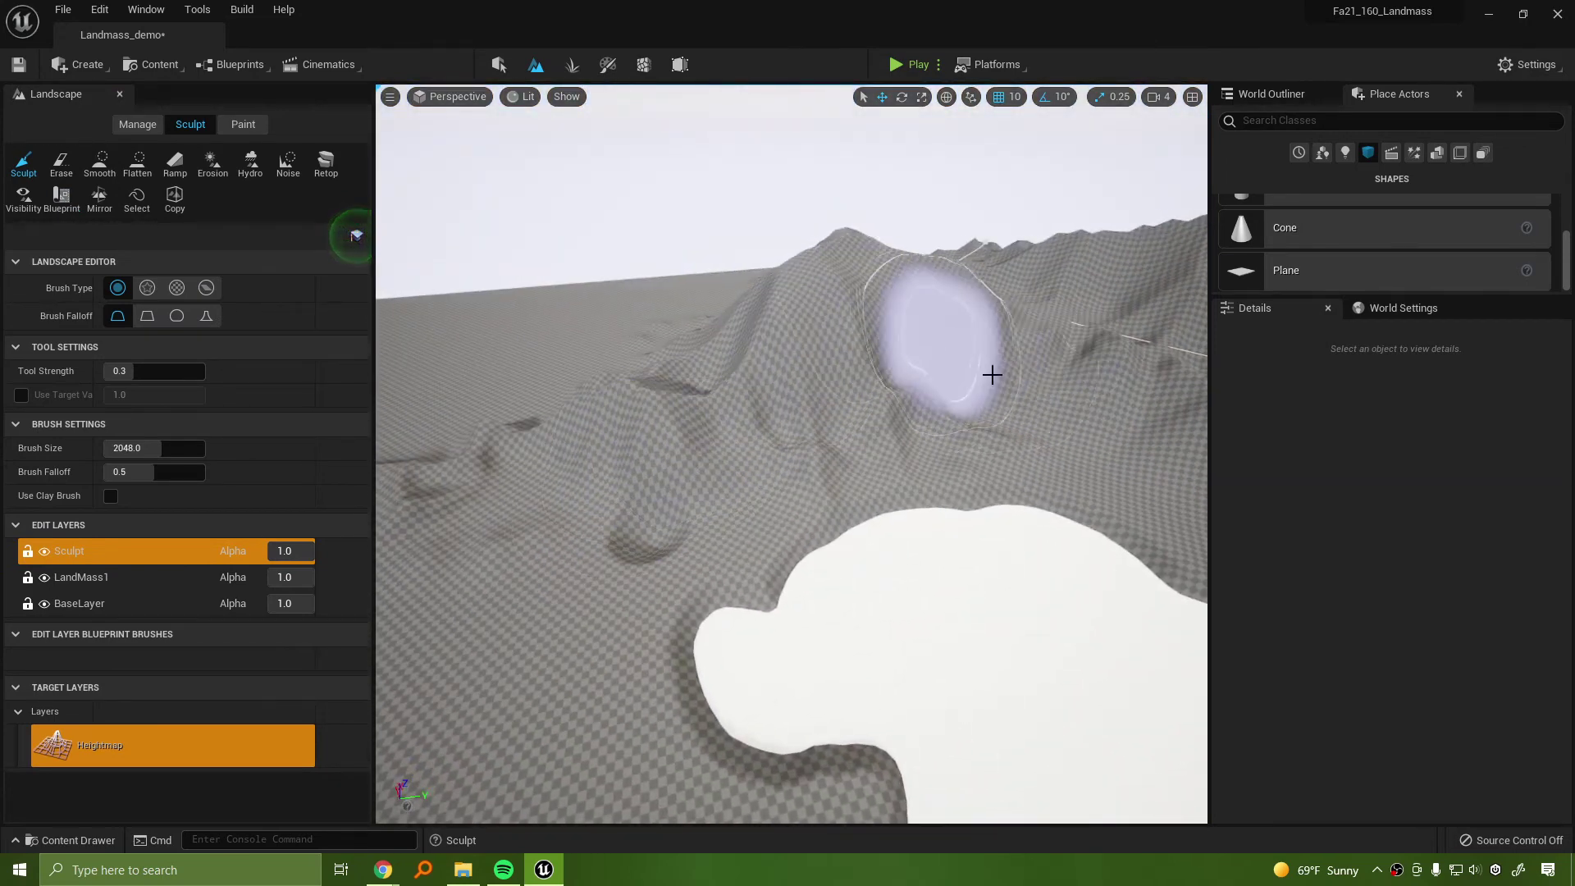
{"action": "right_click_drag", "start_coordinate": [780, 434], "coordinate": [1045, 422]}
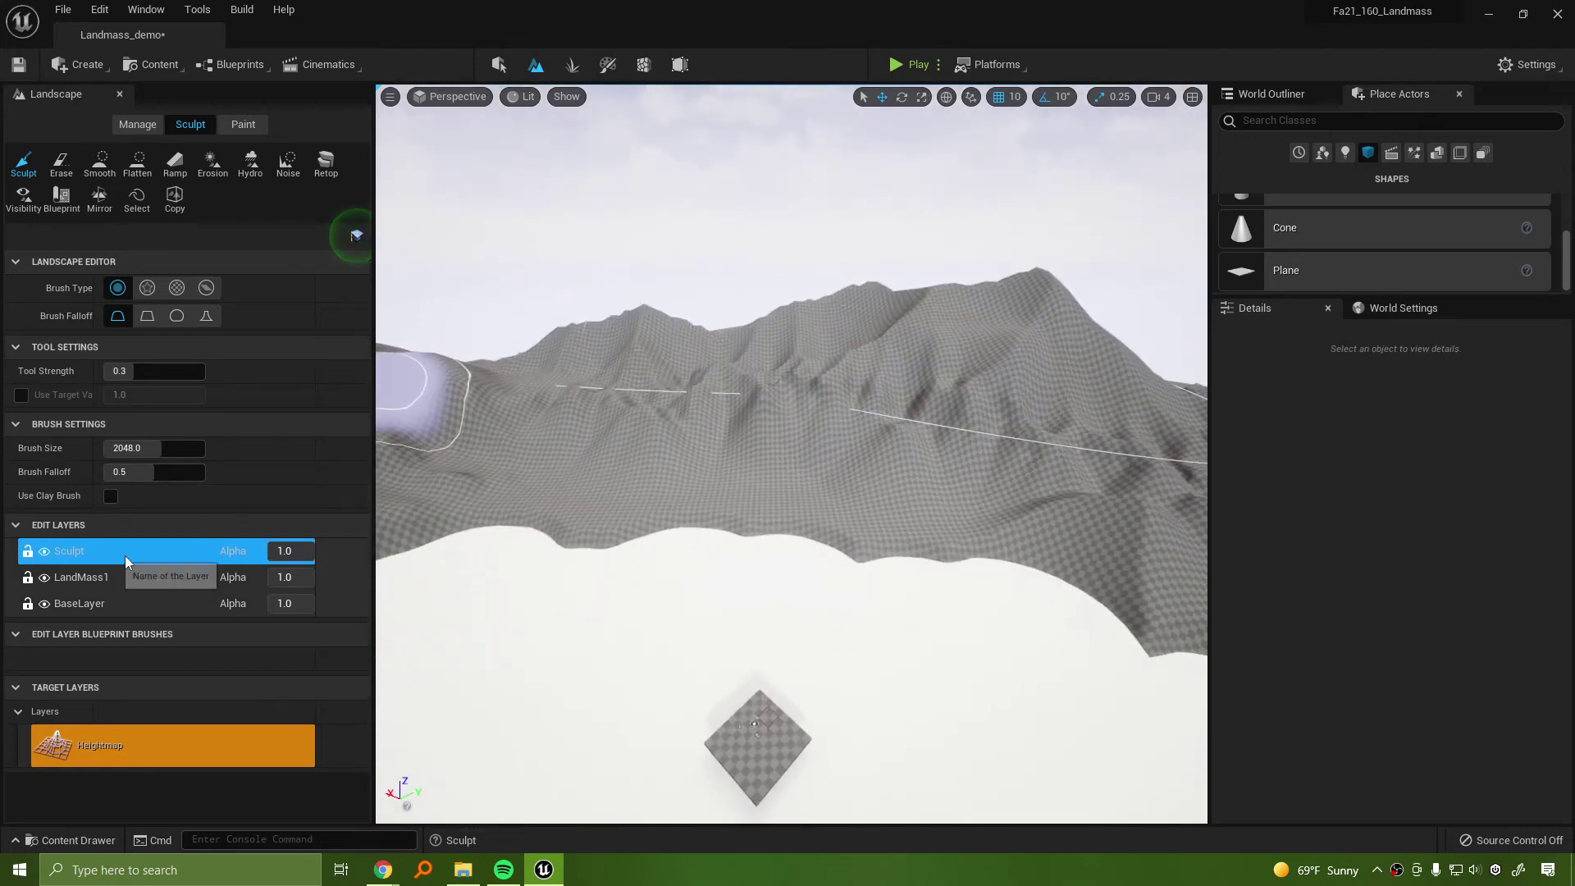
{"action": "left_click_drag", "start_coordinate": [303, 553], "coordinate": [230, 553]}
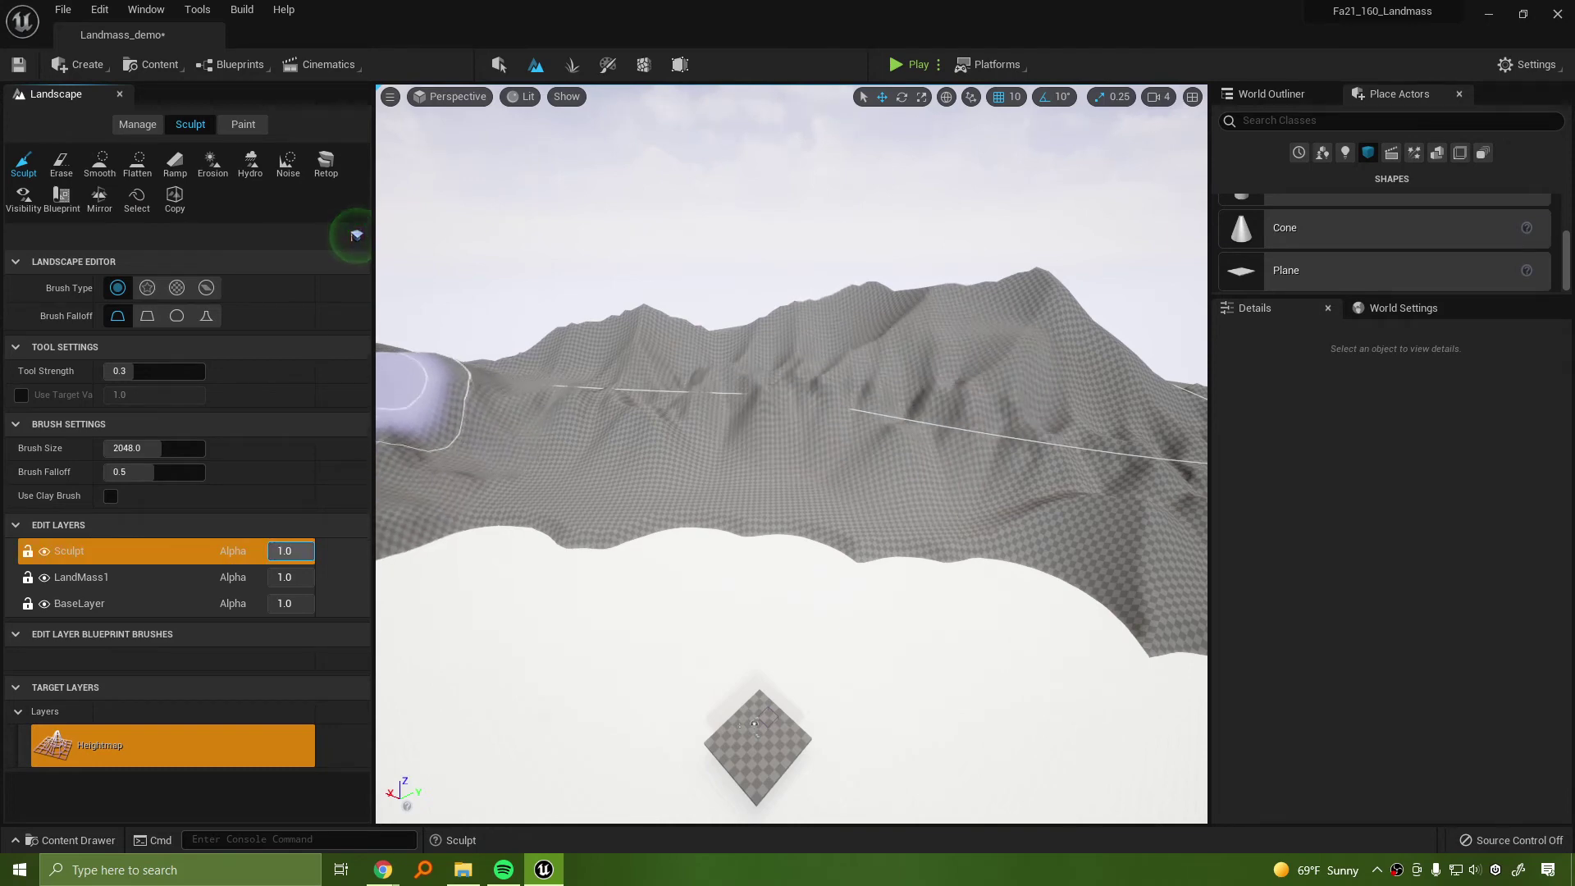
{"action": "left_click_drag", "start_coordinate": [229, 553], "coordinate": [340, 550]}
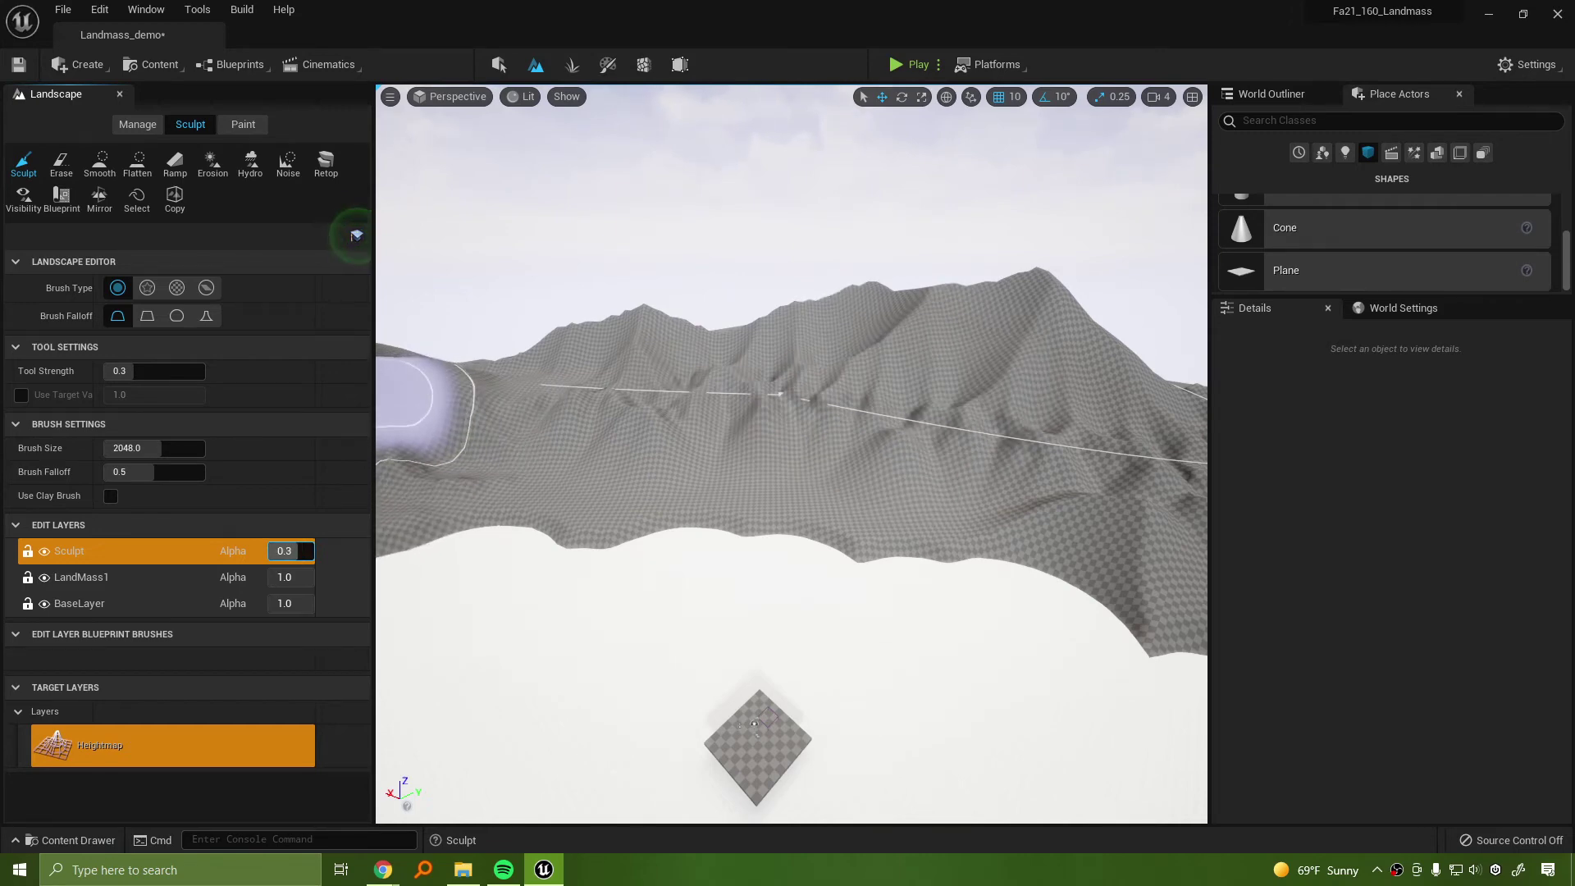
Try to sculpt the mountain slope with the Sculpt layer hidden, and show the layer again
{"action": "left_click", "coordinate": [44, 551]}
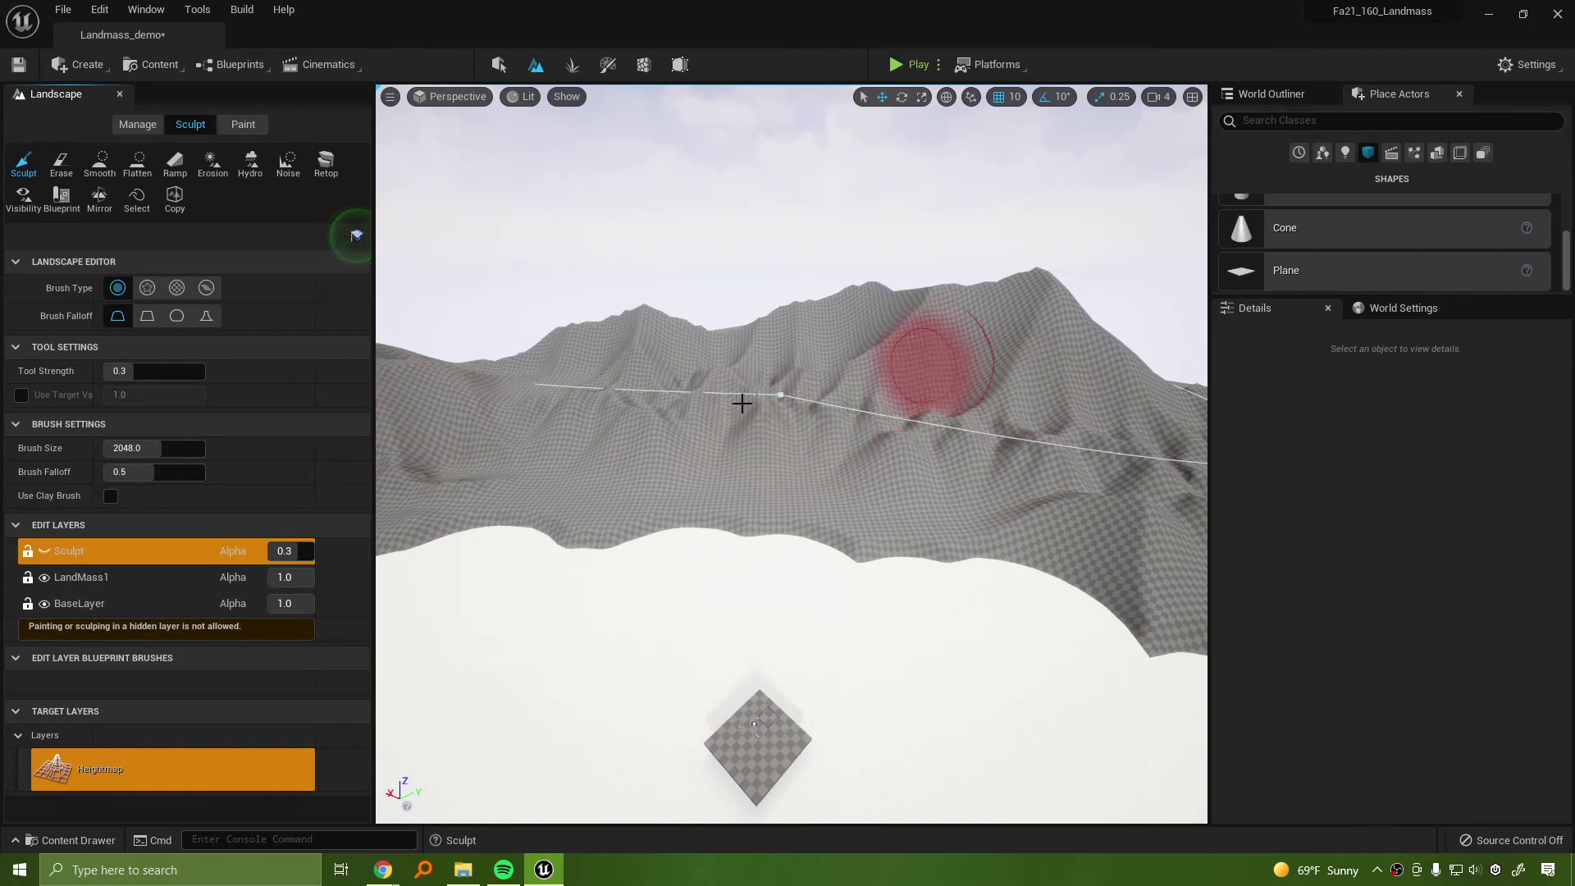
{"action": "left_click", "coordinate": [906, 377]}
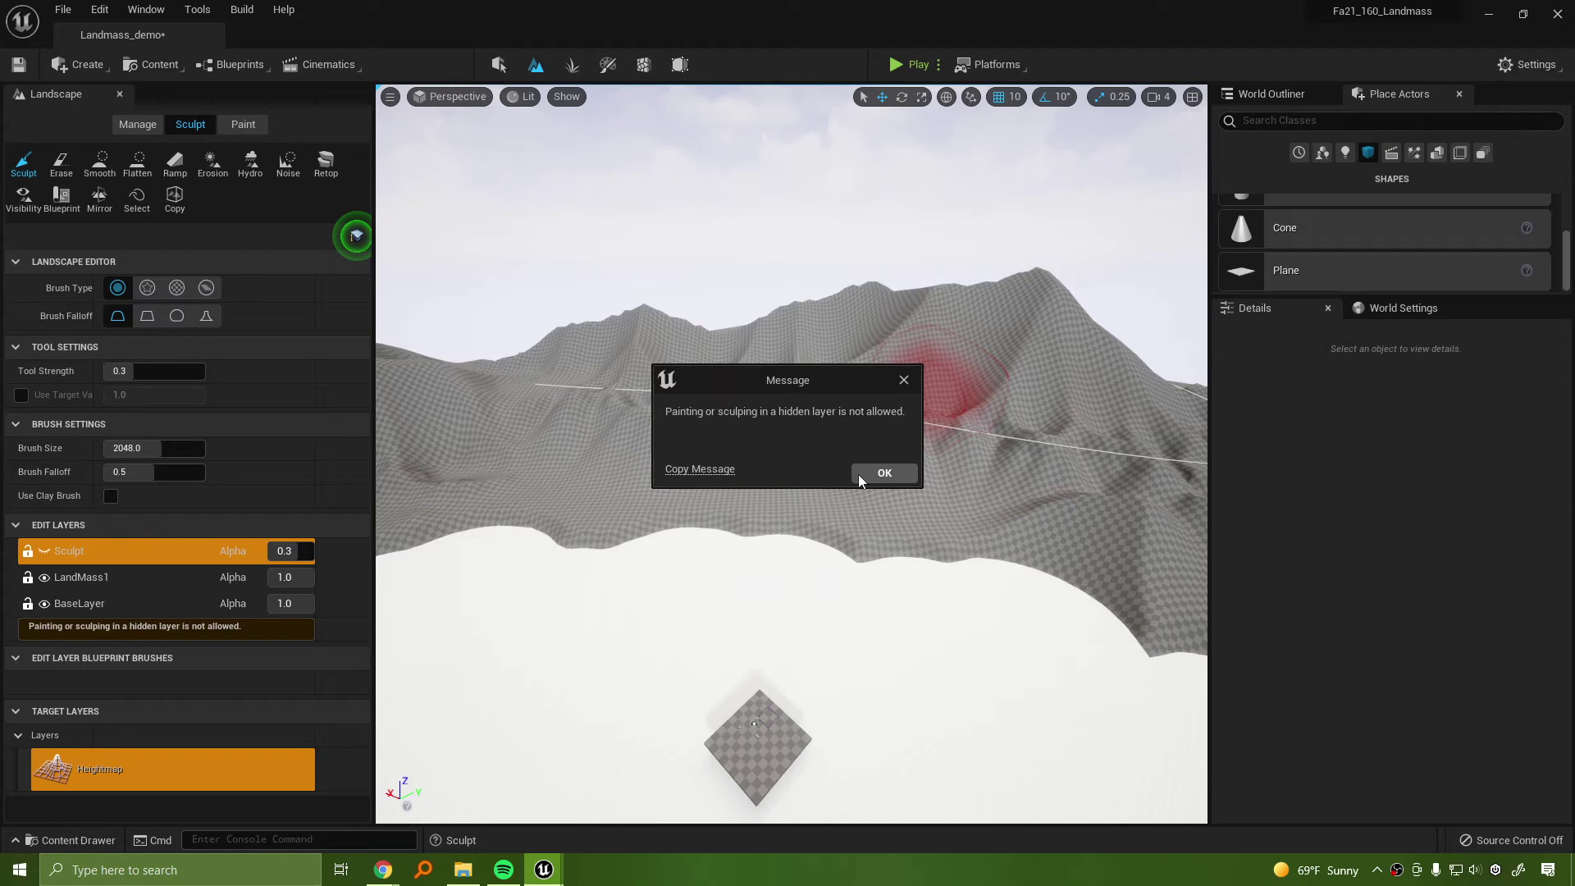
{"action": "left_click", "coordinate": [884, 473]}
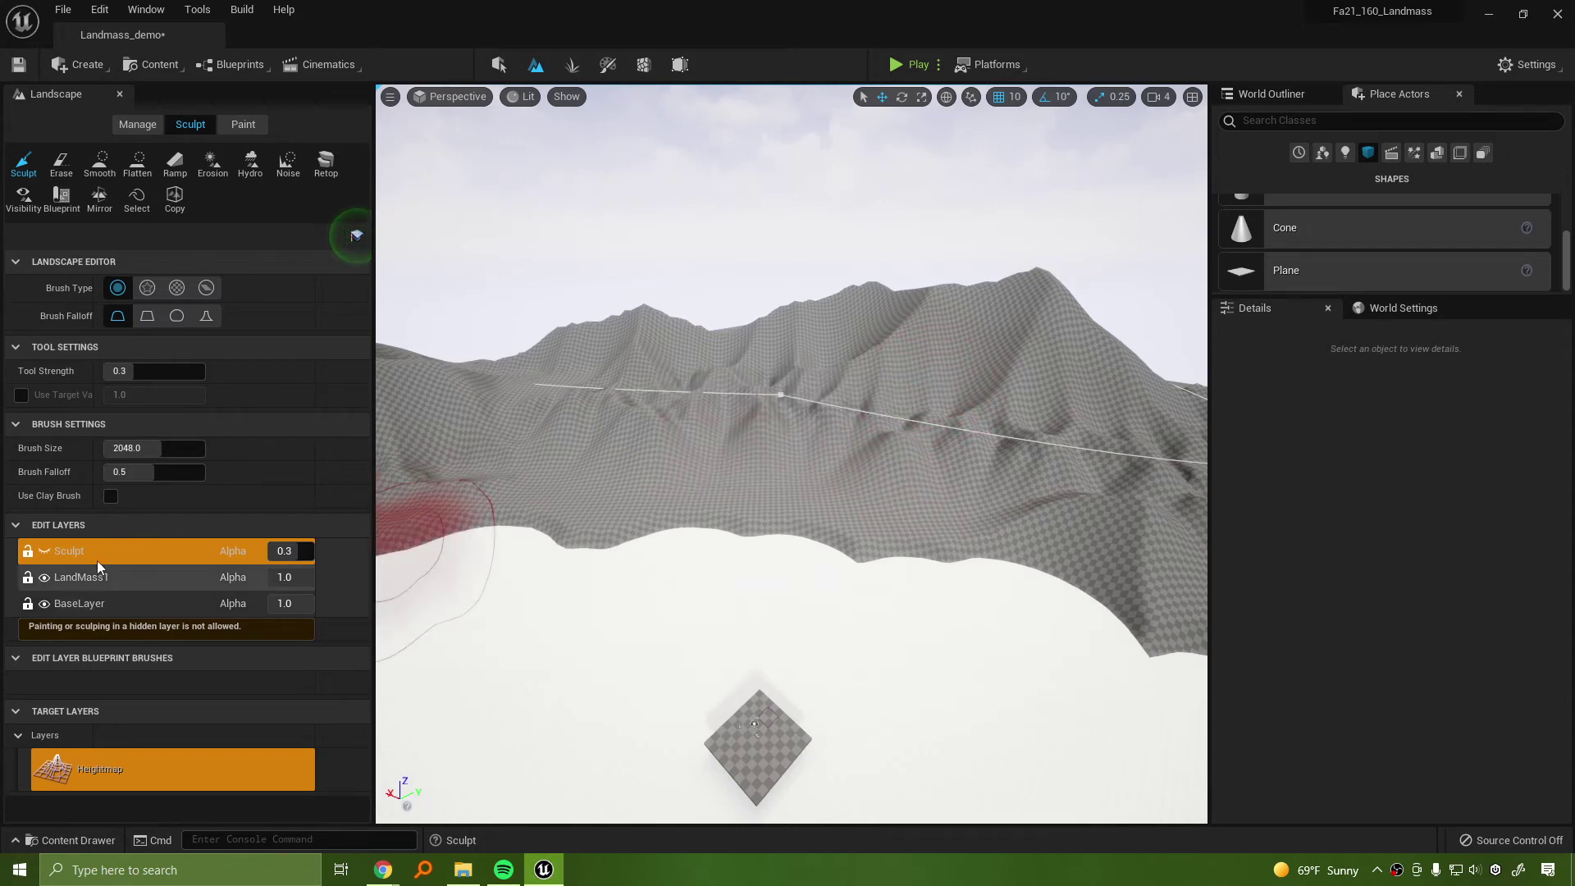
{"action": "left_click", "coordinate": [44, 551]}
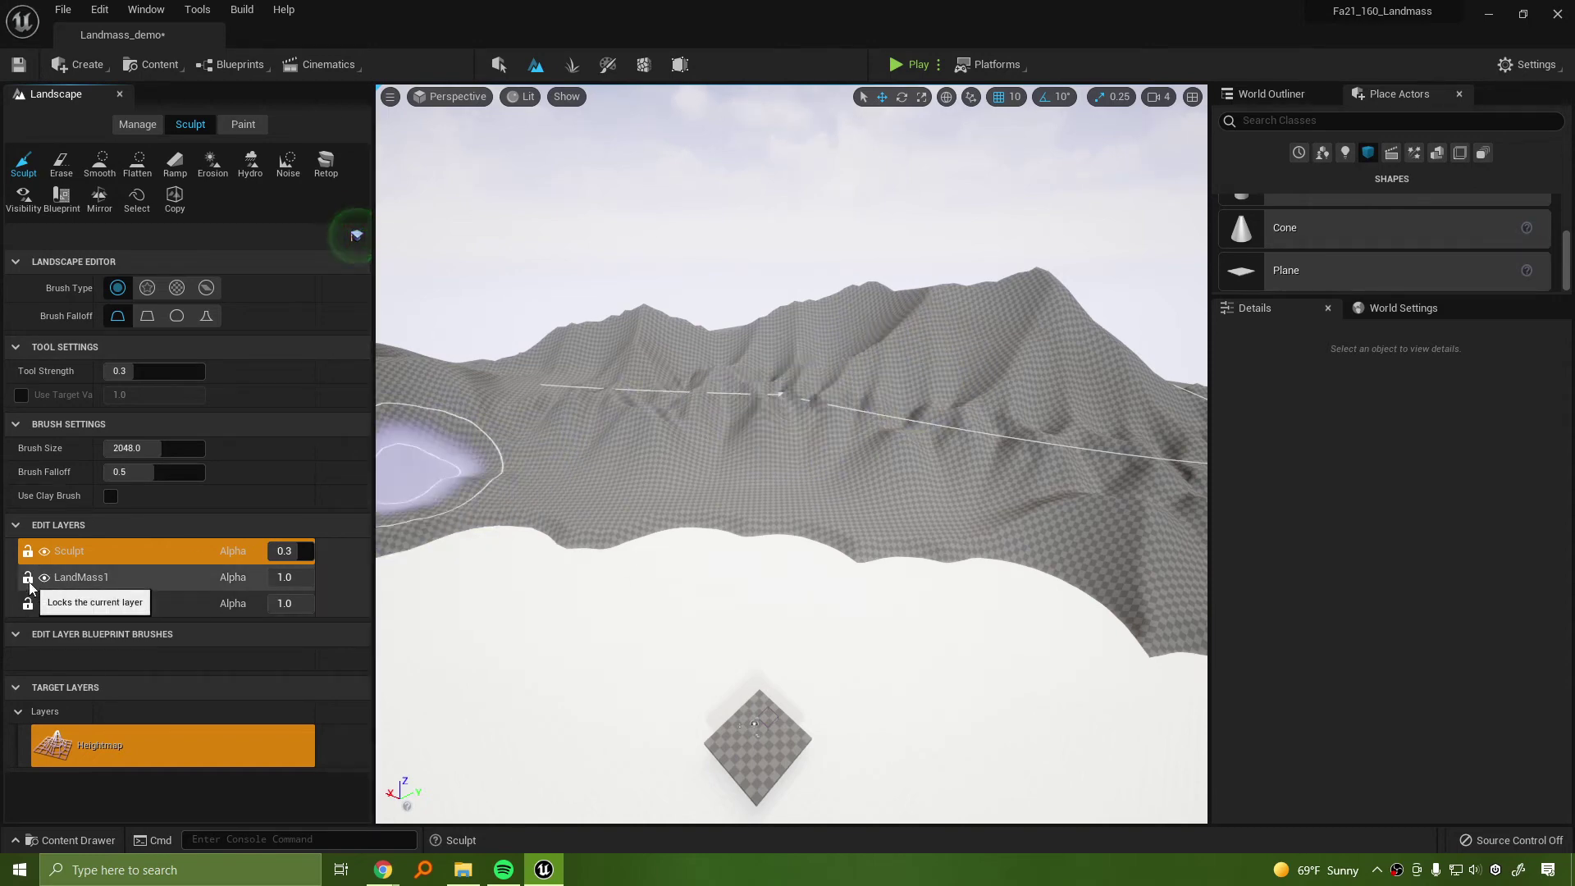
Clear all content from the Sculpt edit layer and confirm
{"action": "right_click_drag", "start_coordinate": [1014, 319], "coordinate": [1255, 336]}
{"action": "right_click_drag", "start_coordinate": [791, 453], "coordinate": [524, 525]}
{"action": "right_click_drag", "start_coordinate": [1049, 394], "coordinate": [649, 560]}
{"action": "right_click", "coordinate": [108, 551]}
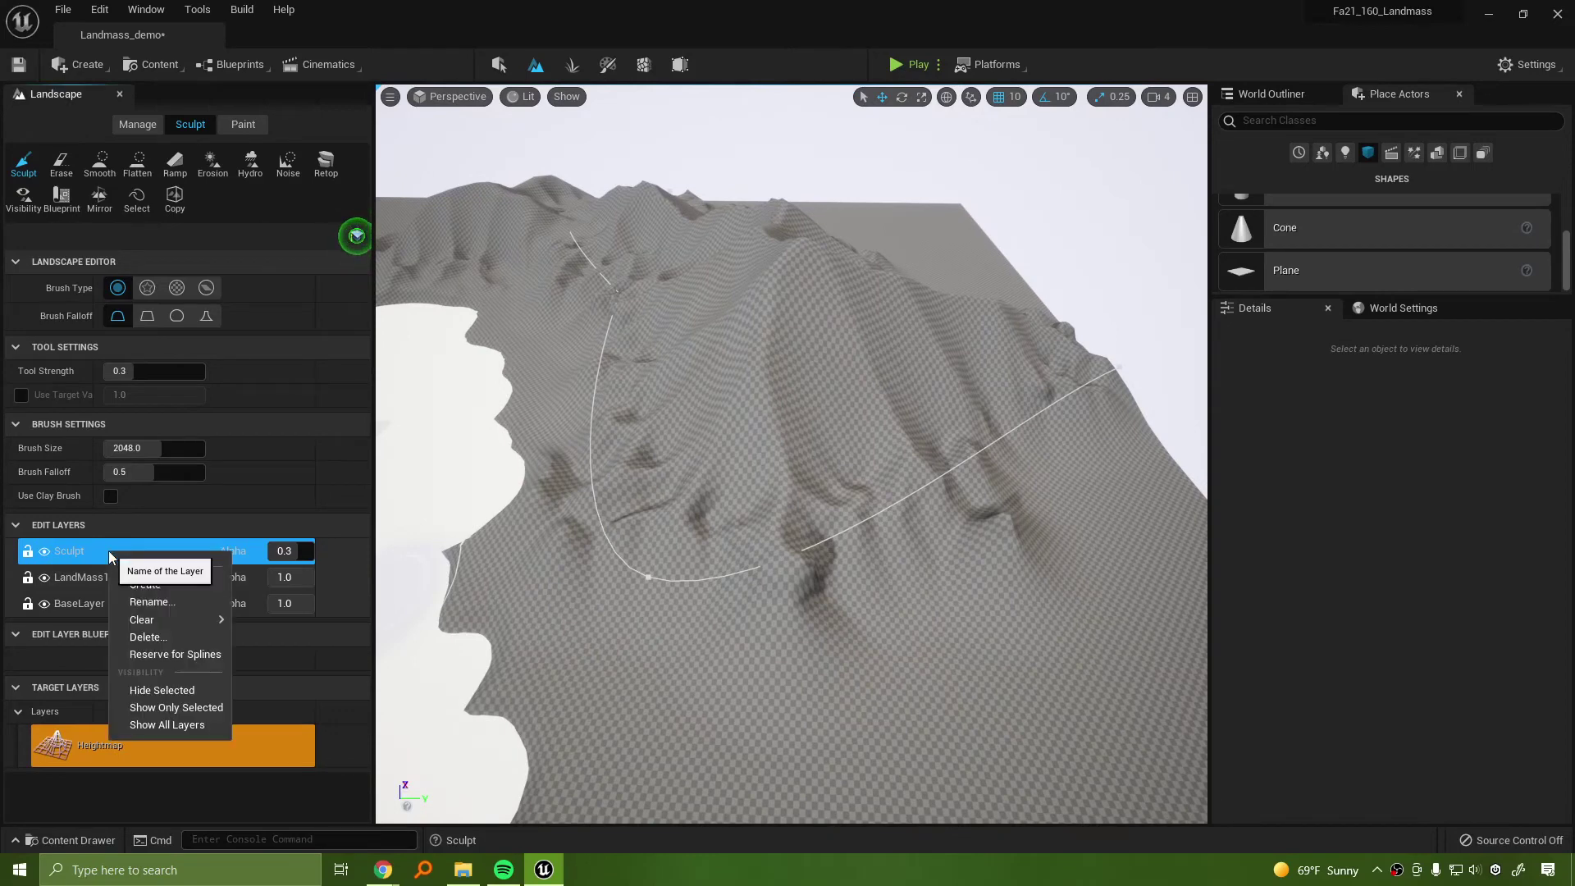
{"action": "mouse_move", "coordinate": [195, 627]}
{"action": "left_click", "coordinate": [273, 627]}
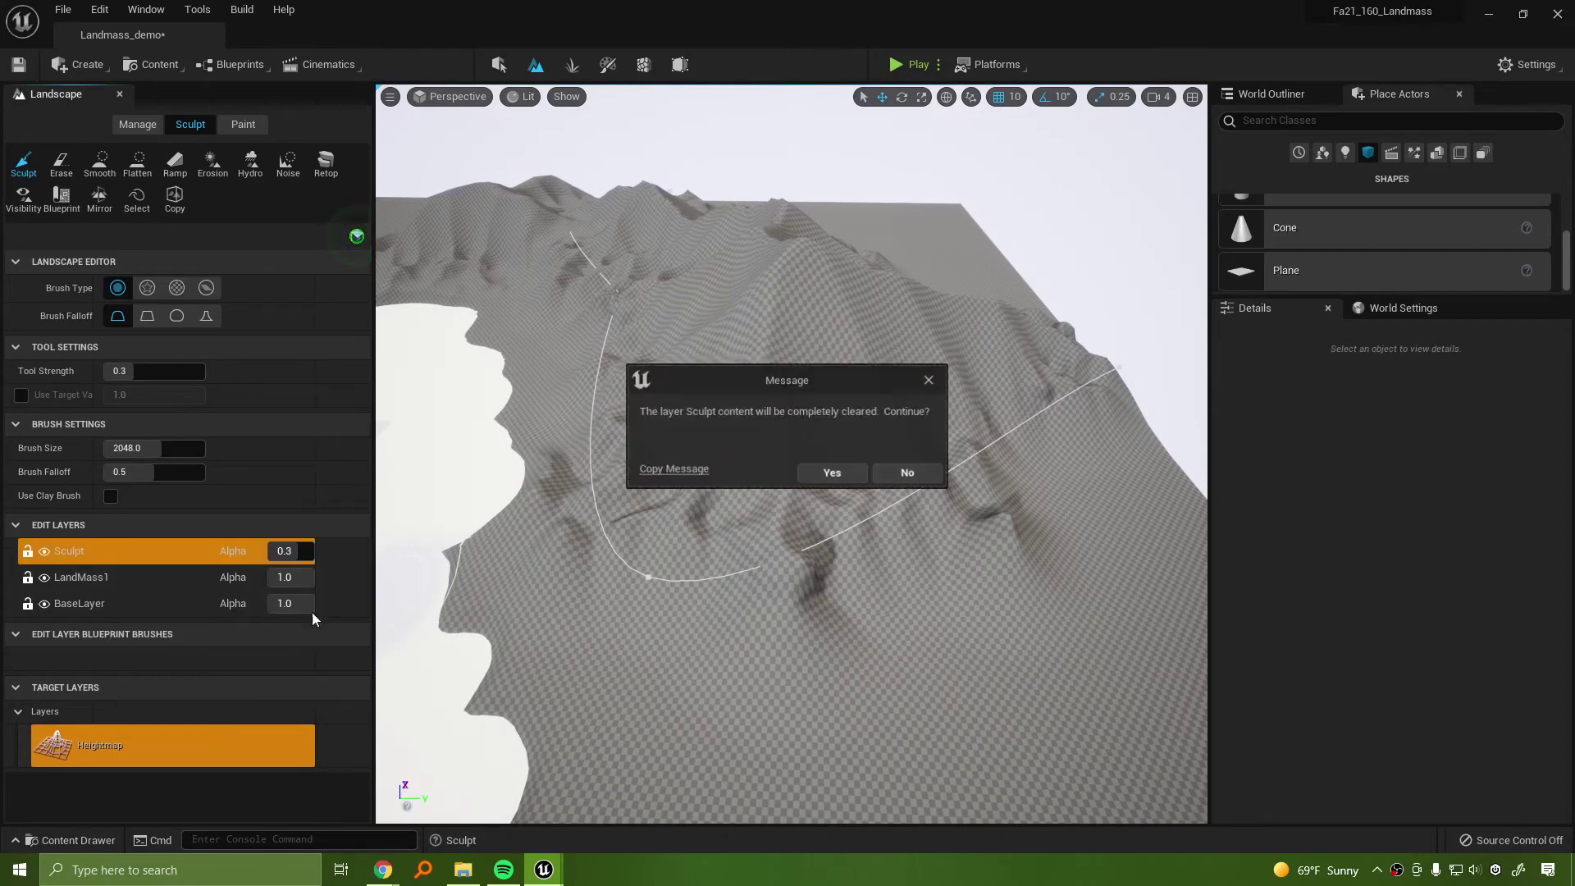
{"action": "left_click", "coordinate": [835, 469]}
Erode the mountain range with the Erosion tool on the Sculpt layer, and set that layer's alpha to 1.0
{"action": "right_click_drag", "start_coordinate": [829, 529], "coordinate": [829, 410]}
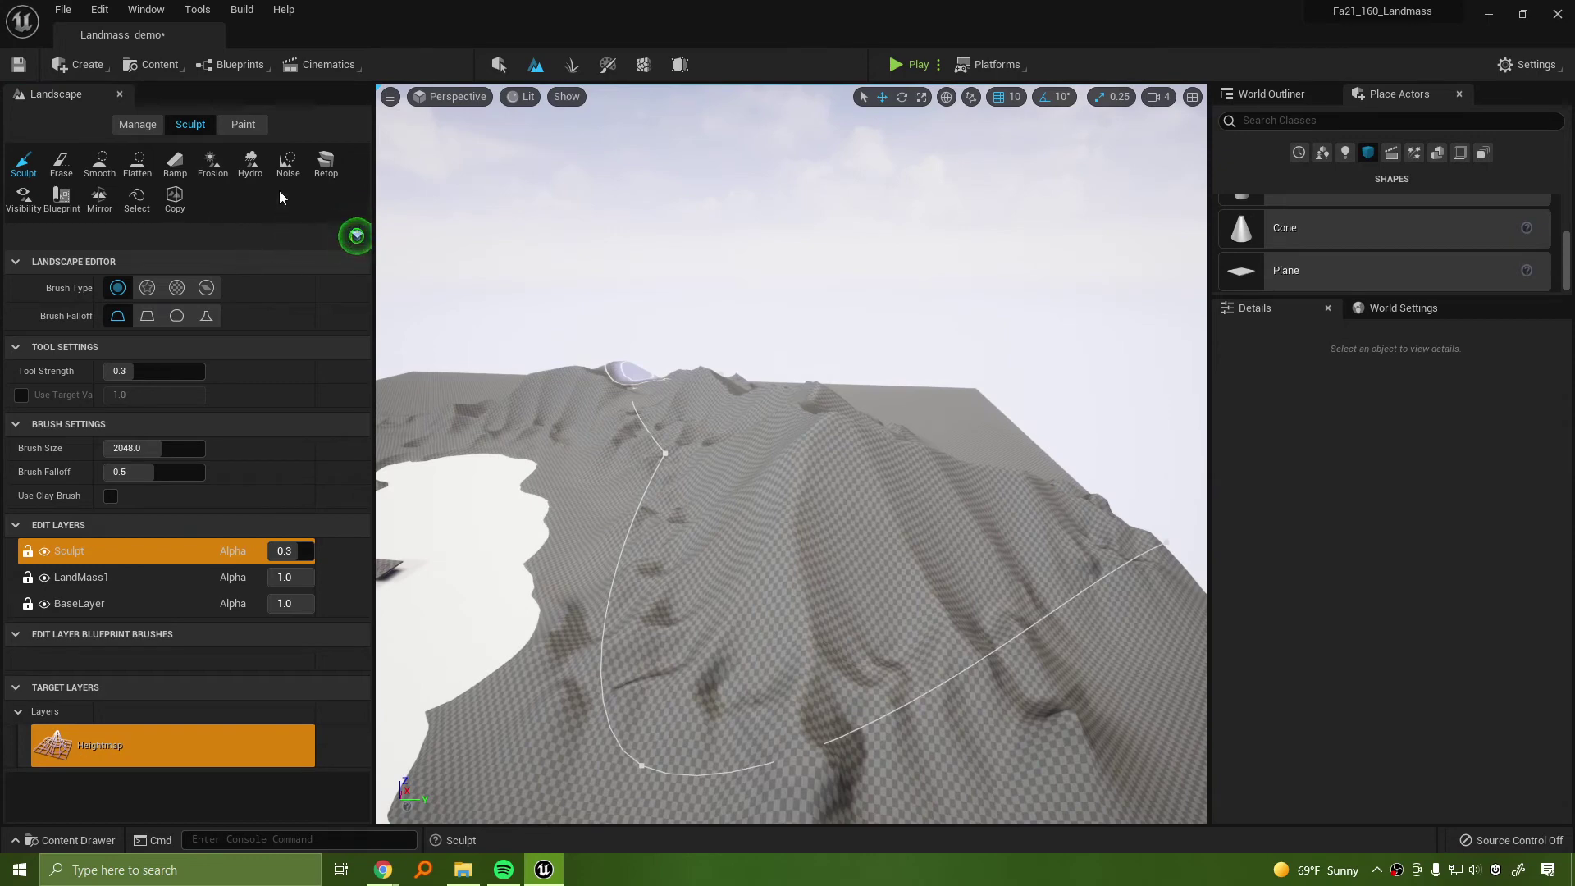
{"action": "left_click", "coordinate": [215, 164]}
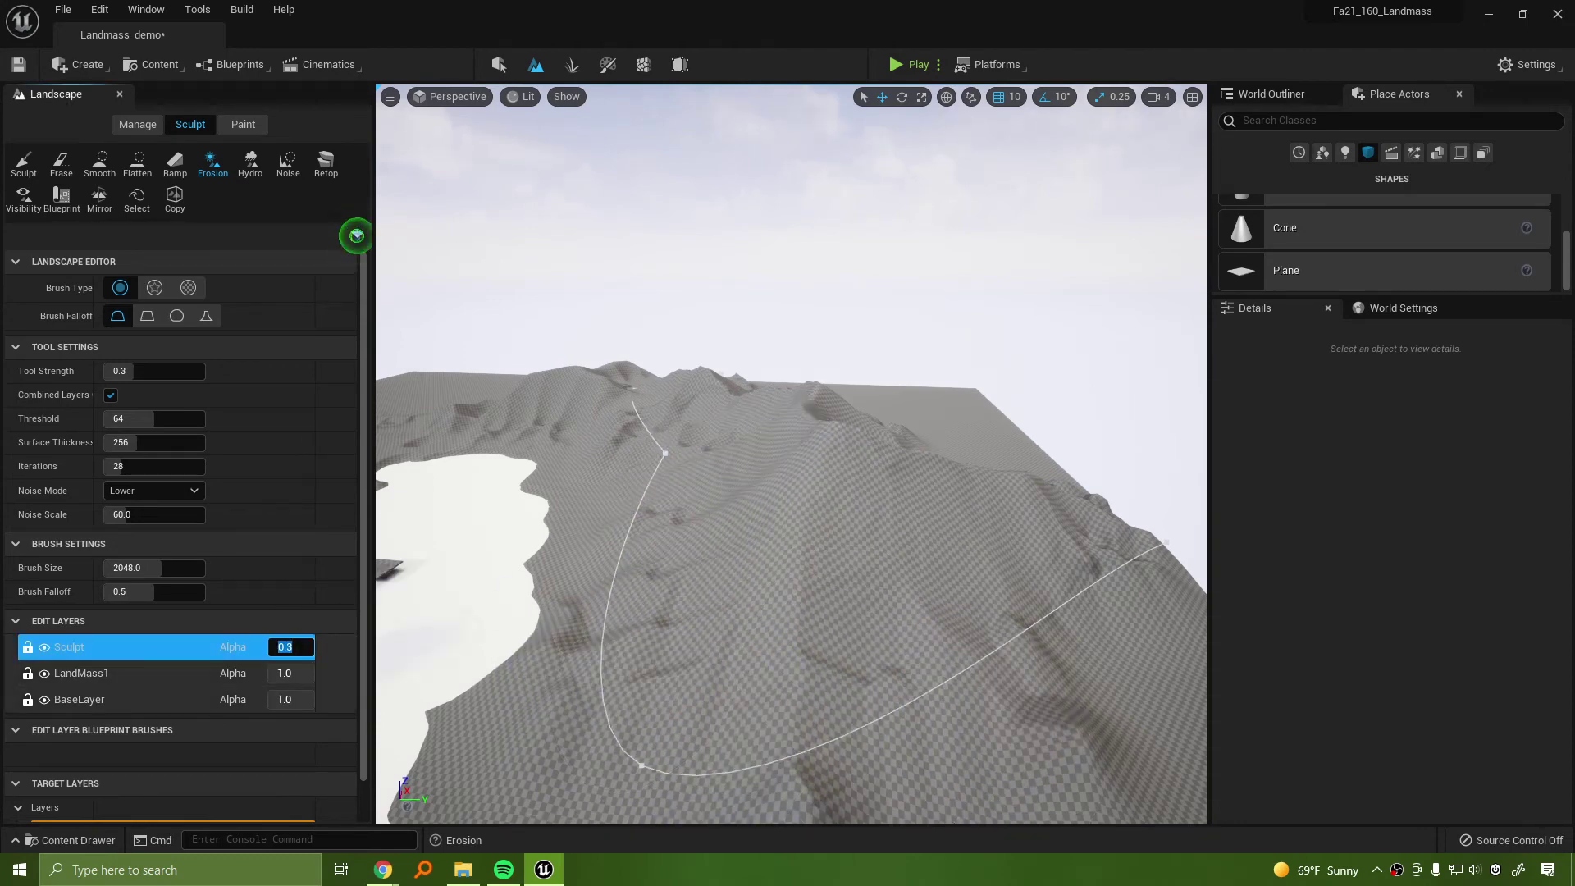
{"action": "type", "text": "1"}
{"action": "key", "text": "Return"}
{"action": "mouse_move", "coordinate": [645, 607]}
{"action": "right_mouse_down"}
{"action": "mouse_move", "coordinate": [646, 680]}
{"action": "mouse_move", "coordinate": [812, 680]}
{"action": "mouse_move", "coordinate": [612, 681]}
{"action": "right_mouse_up"}
{"action": "key", "text": "s"}
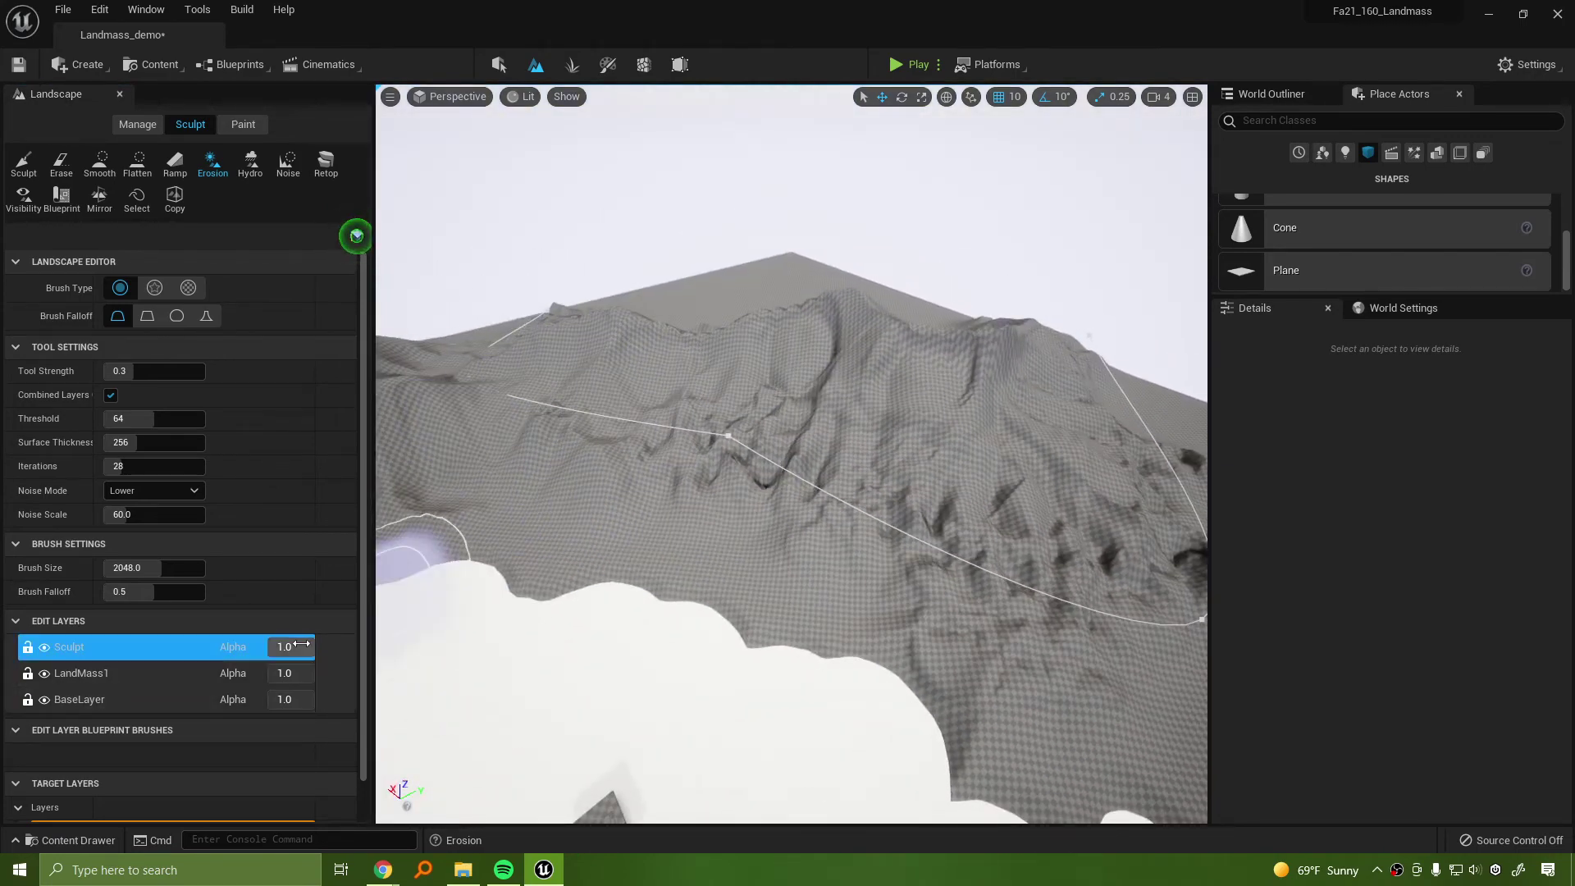
Set the Sculpt layer's alpha to 0.6 to soften the erosion on the mountain range
{"action": "left_click_drag", "start_coordinate": [302, 646], "coordinate": [256, 647]}
{"action": "mouse_move", "coordinate": [408, 618]}
{"action": "right_mouse_down"}
{"action": "mouse_move", "coordinate": [525, 631]}
{"action": "mouse_move", "coordinate": [492, 640]}
{"action": "mouse_move", "coordinate": [525, 615]}
{"action": "mouse_move", "coordinate": [443, 550]}
{"action": "mouse_move", "coordinate": [426, 467]}
{"action": "mouse_move", "coordinate": [393, 541]}
{"action": "right_mouse_up"}
{"action": "key", "text": "w"}
{"action": "key", "text": "w"}
{"action": "right_click_drag", "start_coordinate": [500, 554], "coordinate": [580, 517]}
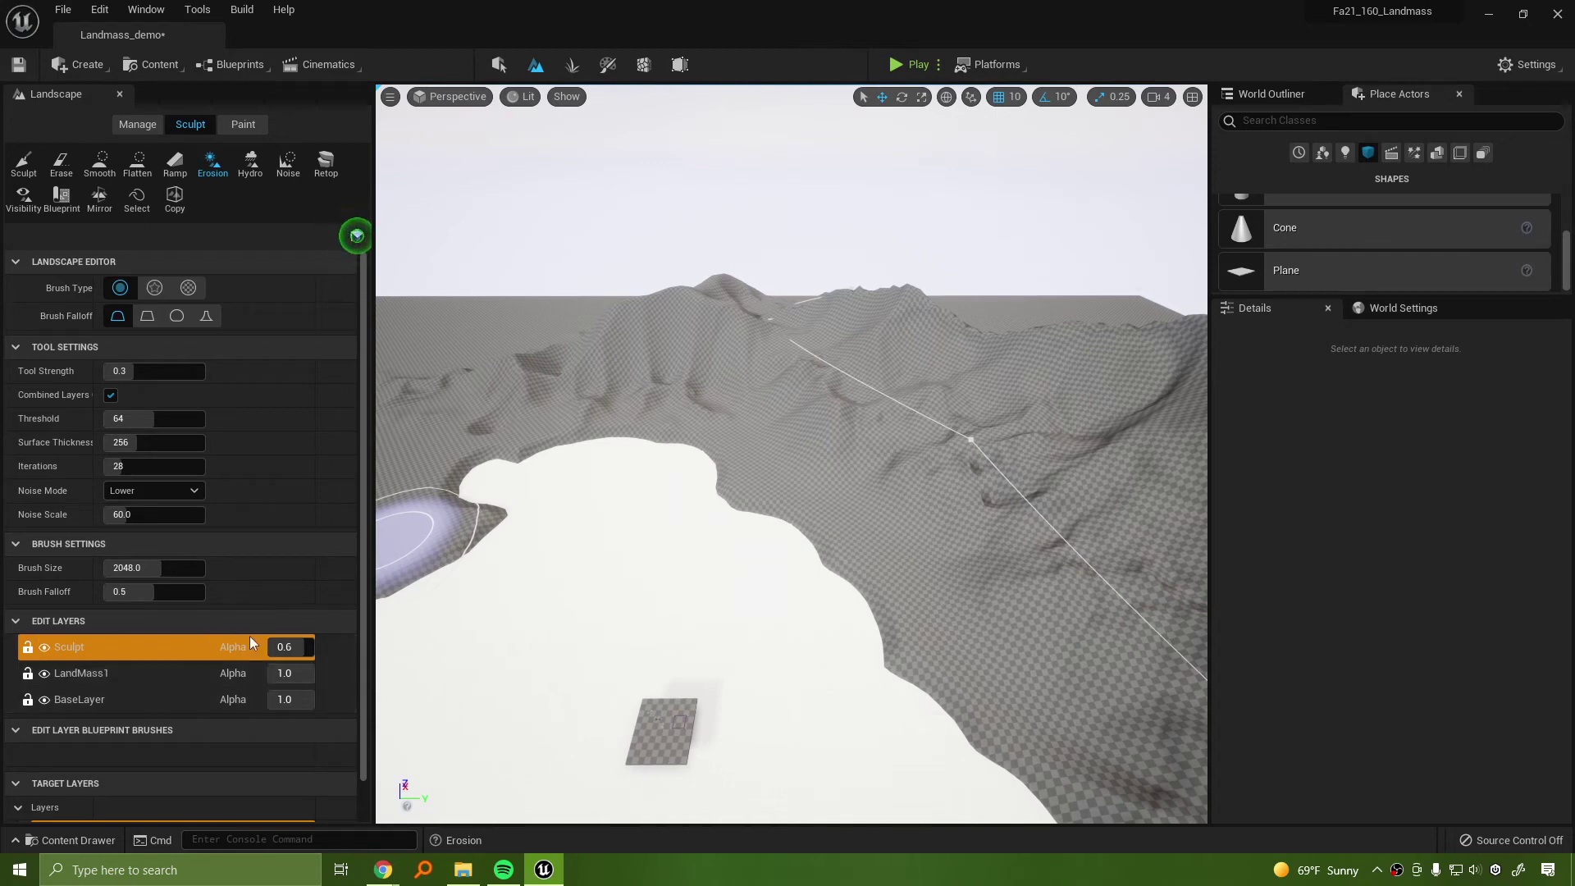
Try reserving the LandMass1 layer for landscape splines, and decline the confirmation
{"action": "left_click", "coordinate": [45, 649]}
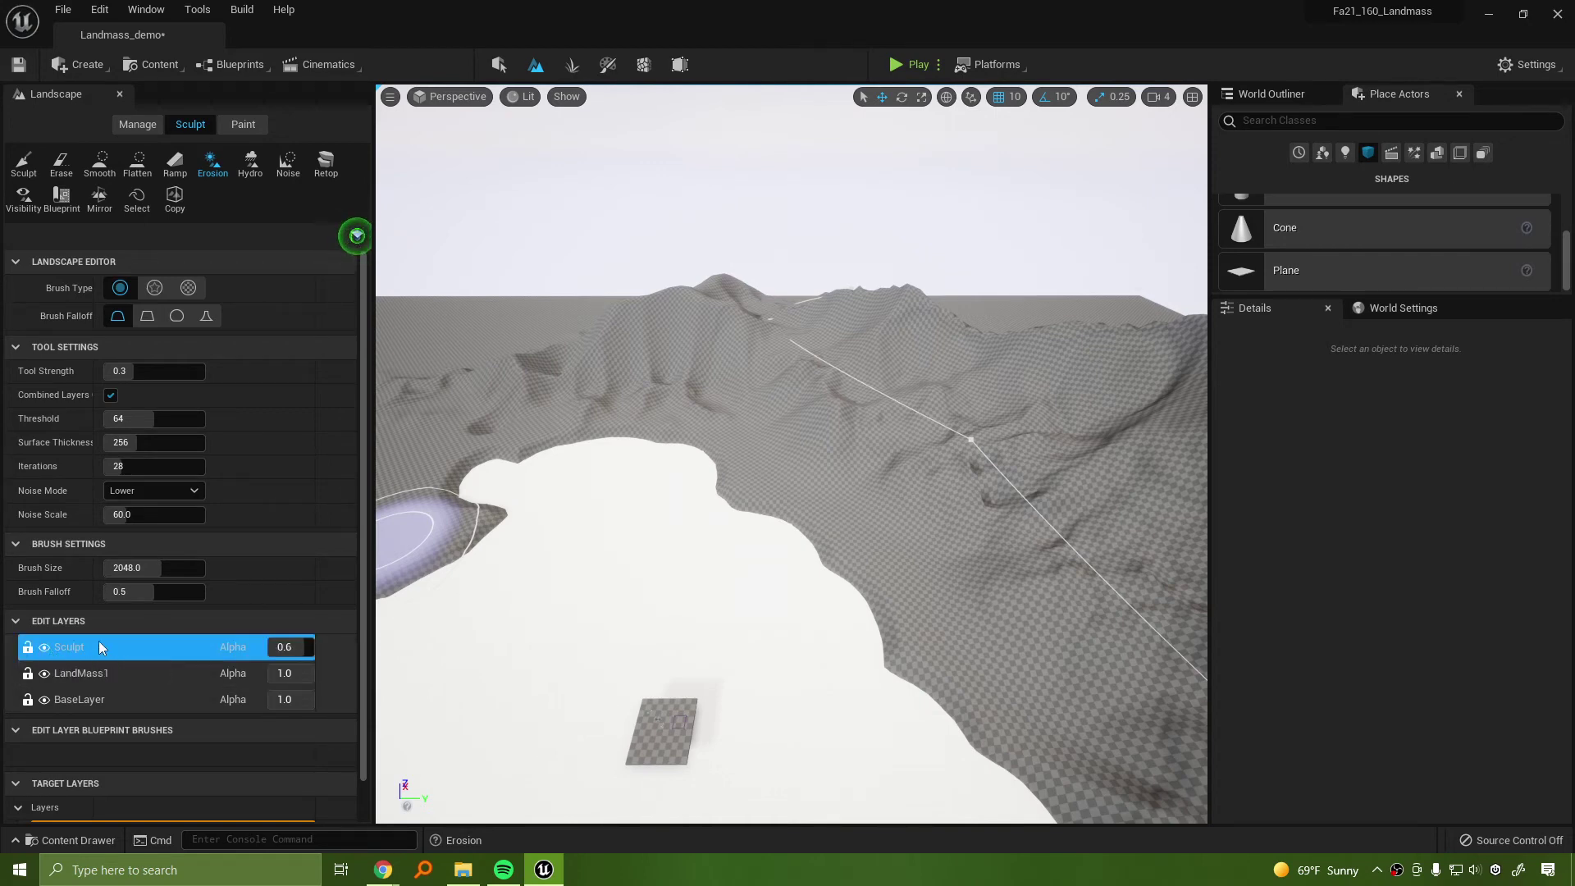
{"action": "right_click", "coordinate": [97, 648]}
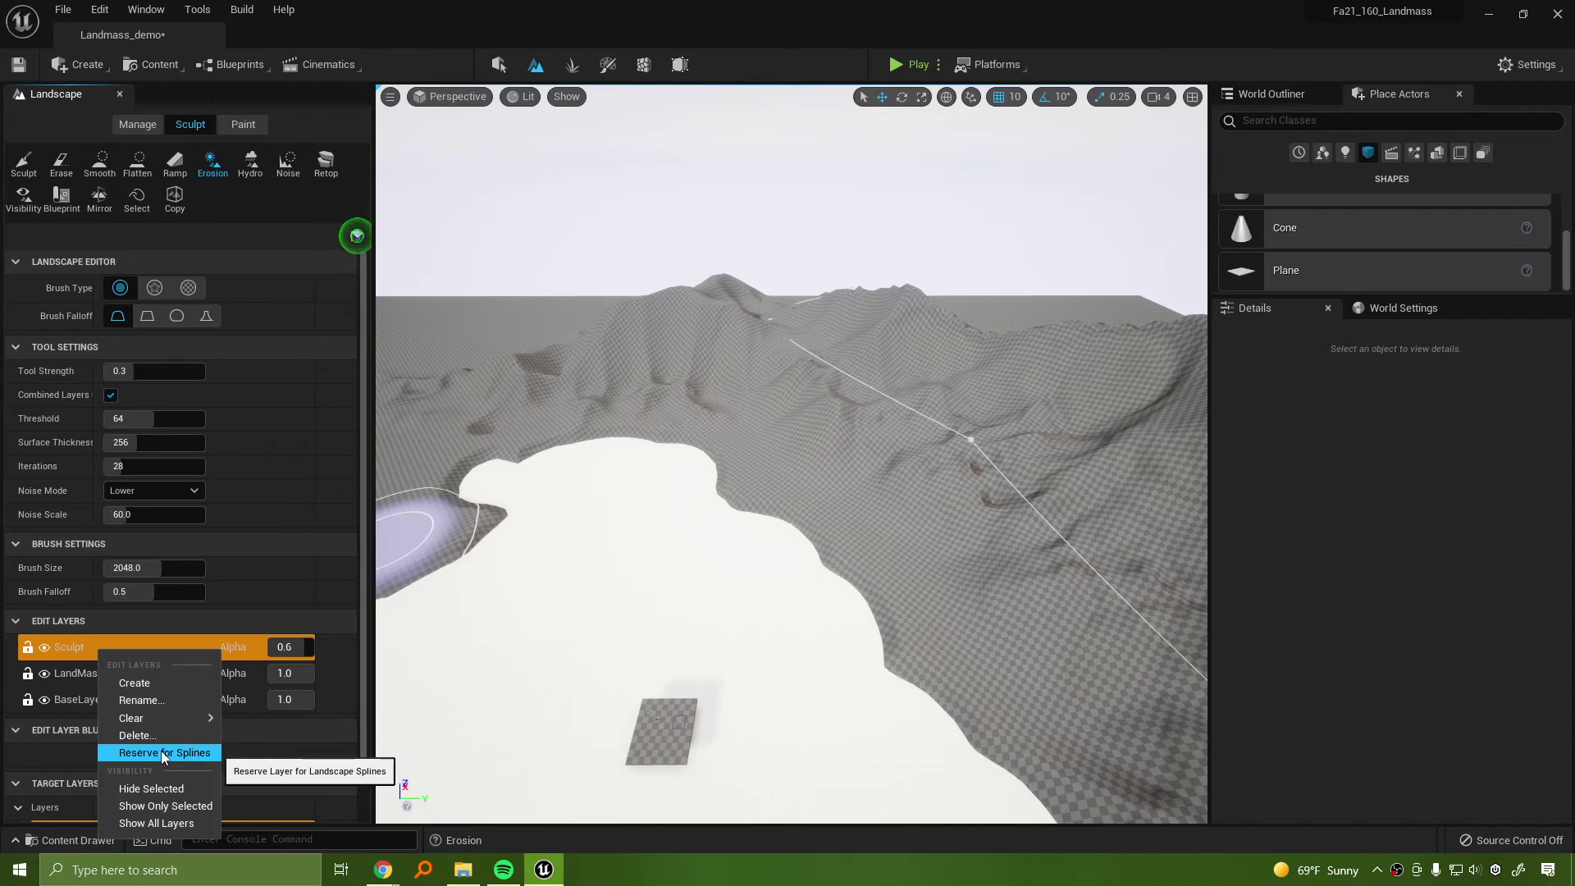
{"action": "left_click", "coordinate": [121, 675]}
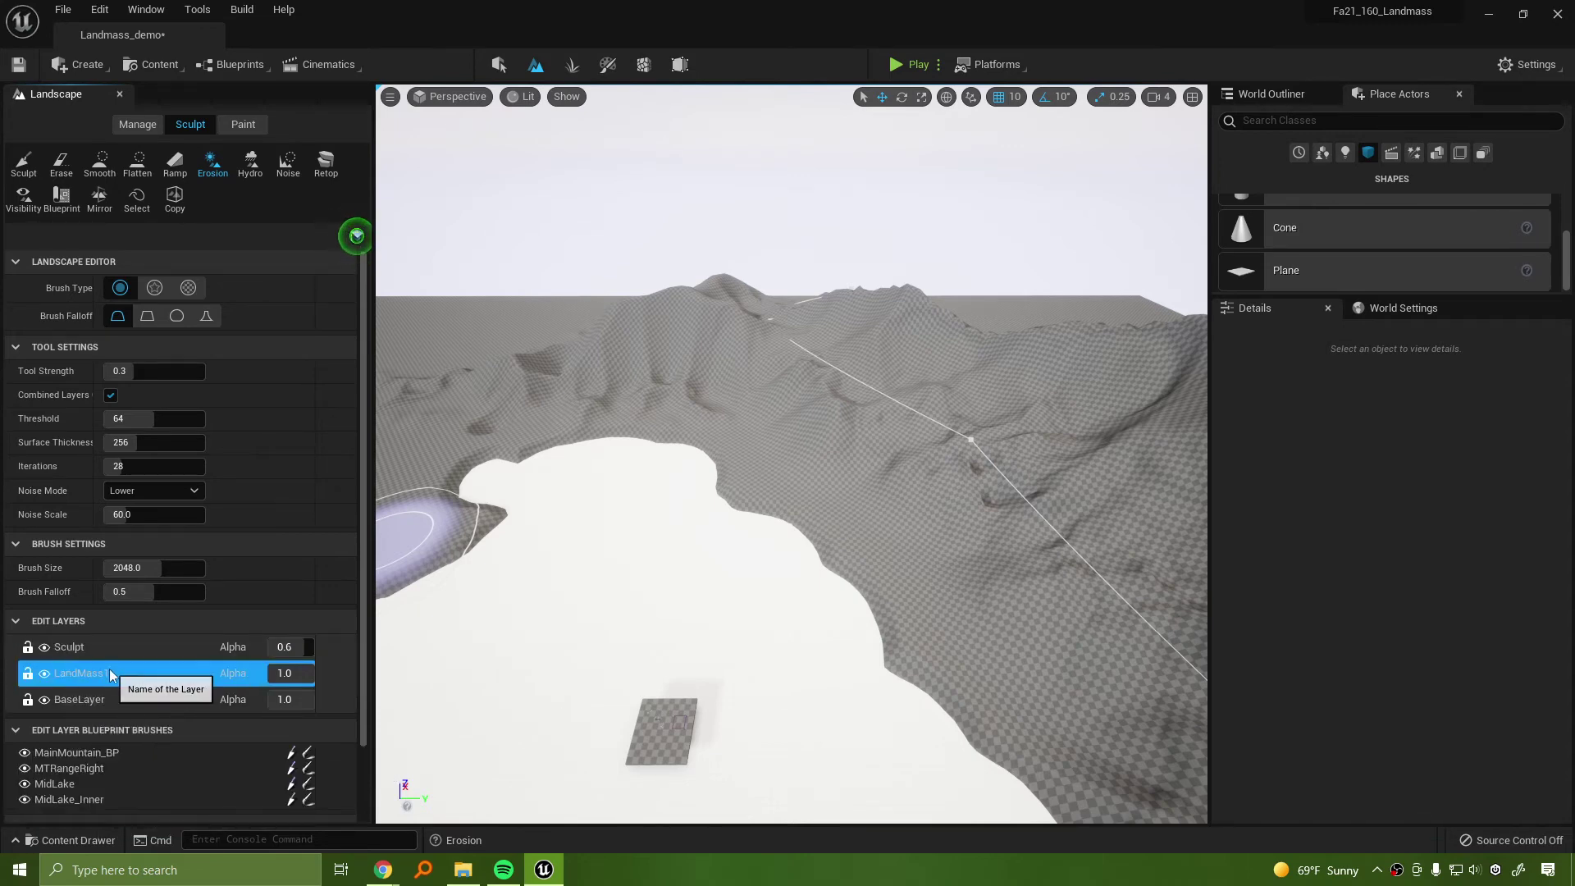
{"action": "right_click_drag", "start_coordinate": [945, 587], "coordinate": [727, 643]}
{"action": "right_click", "coordinate": [155, 669]}
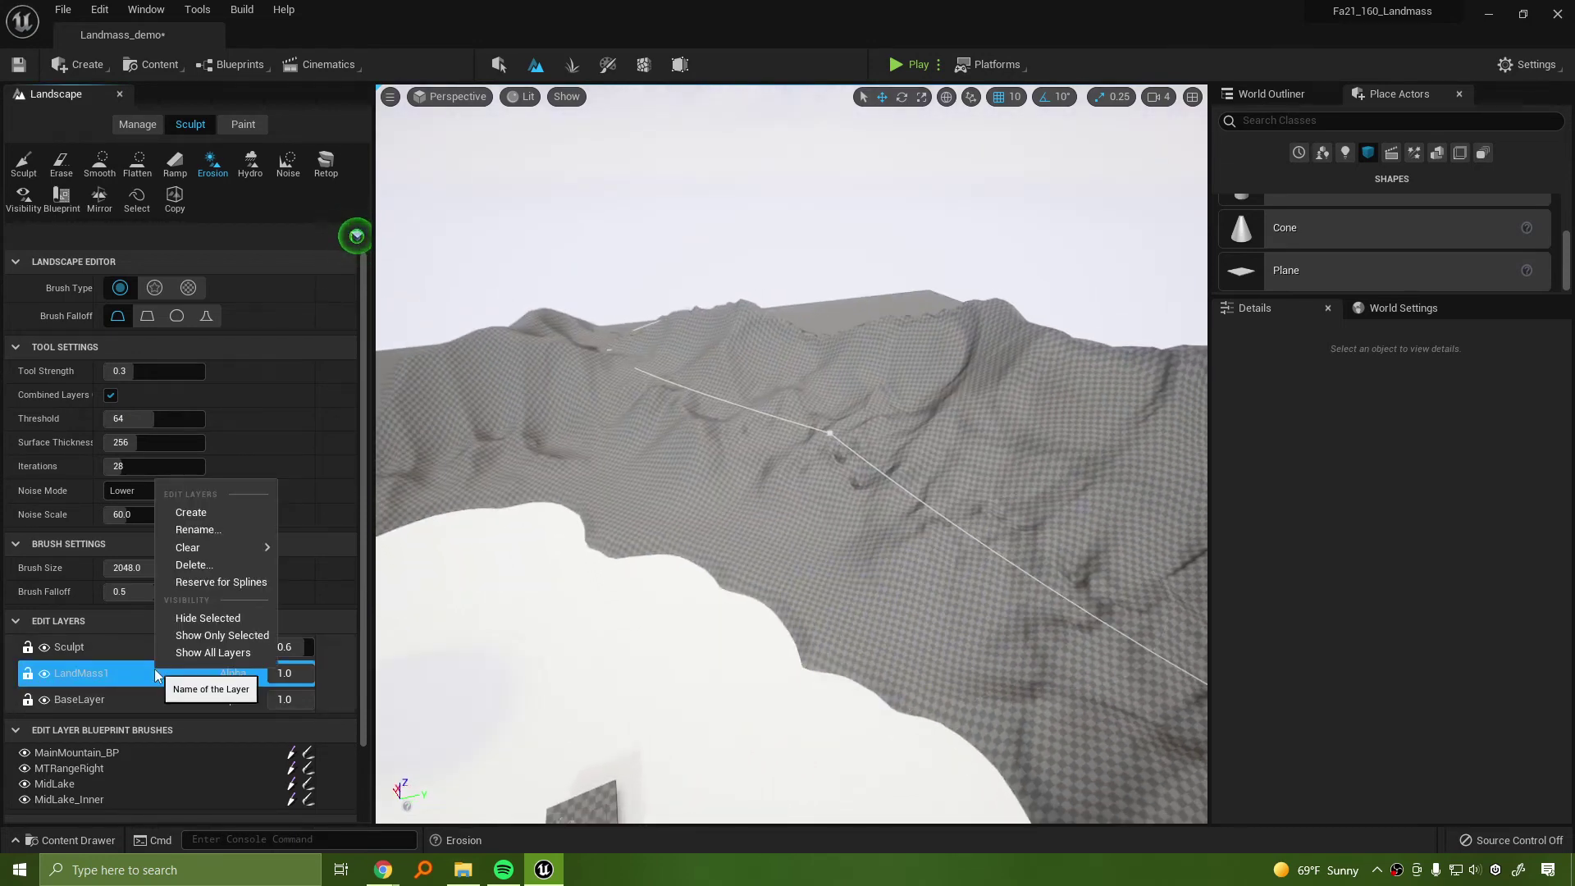
{"action": "left_click", "coordinate": [222, 580]}
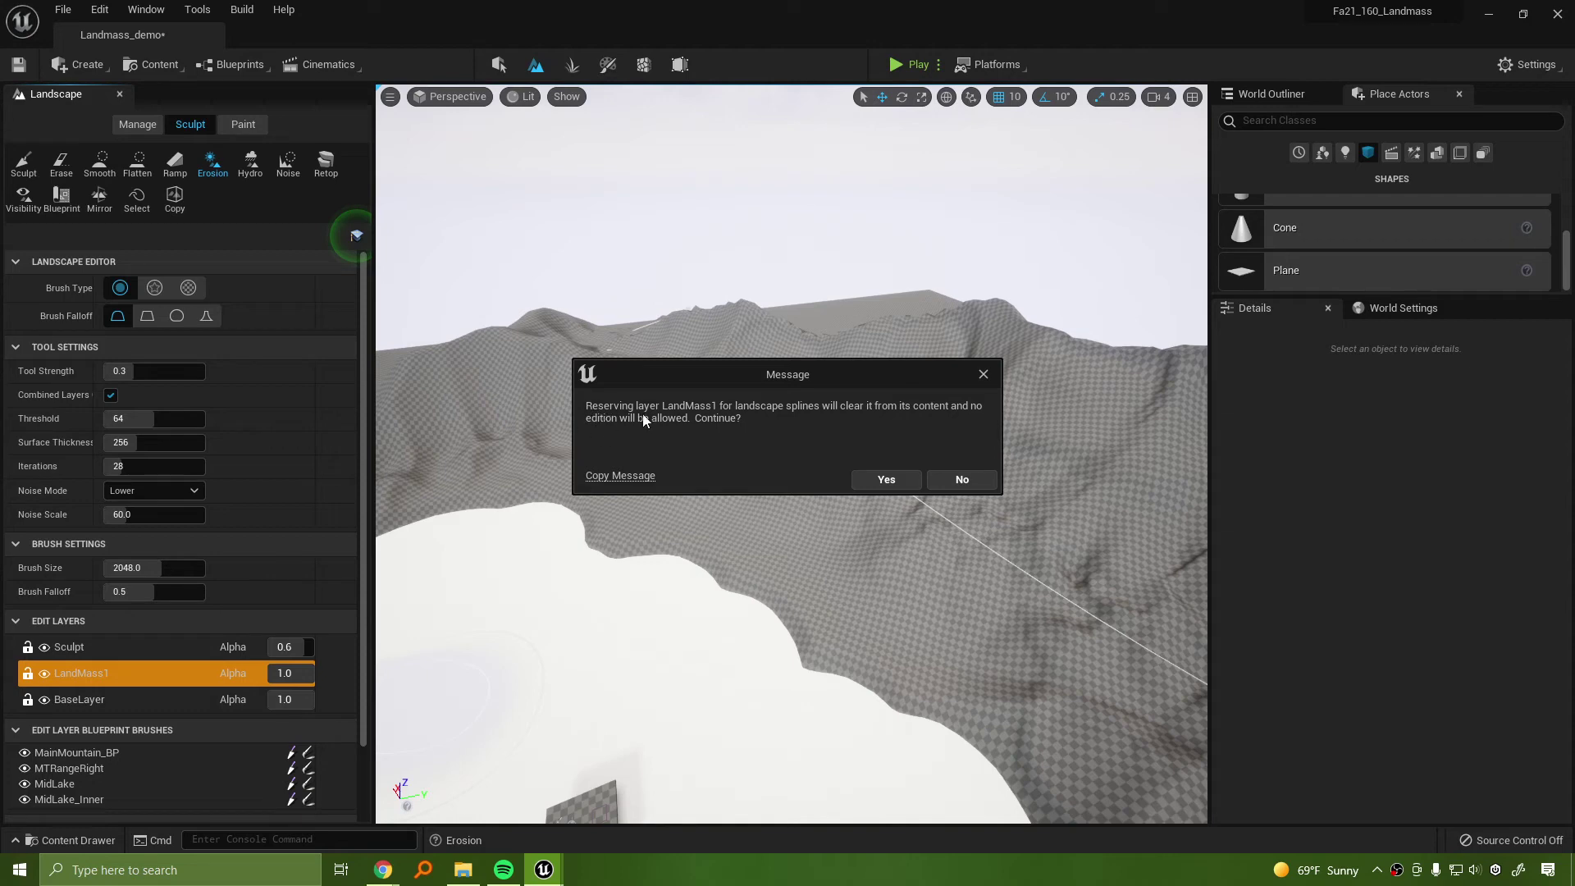
{"action": "left_click", "coordinate": [964, 480]}
Select the Sculpt layer and erode the ridge at the near end of the mountain range
{"action": "mouse_move", "coordinate": [861, 531]}
{"action": "right_mouse_down"}
{"action": "mouse_move", "coordinate": [795, 517]}
{"action": "mouse_move", "coordinate": [763, 425]}
{"action": "right_mouse_up"}
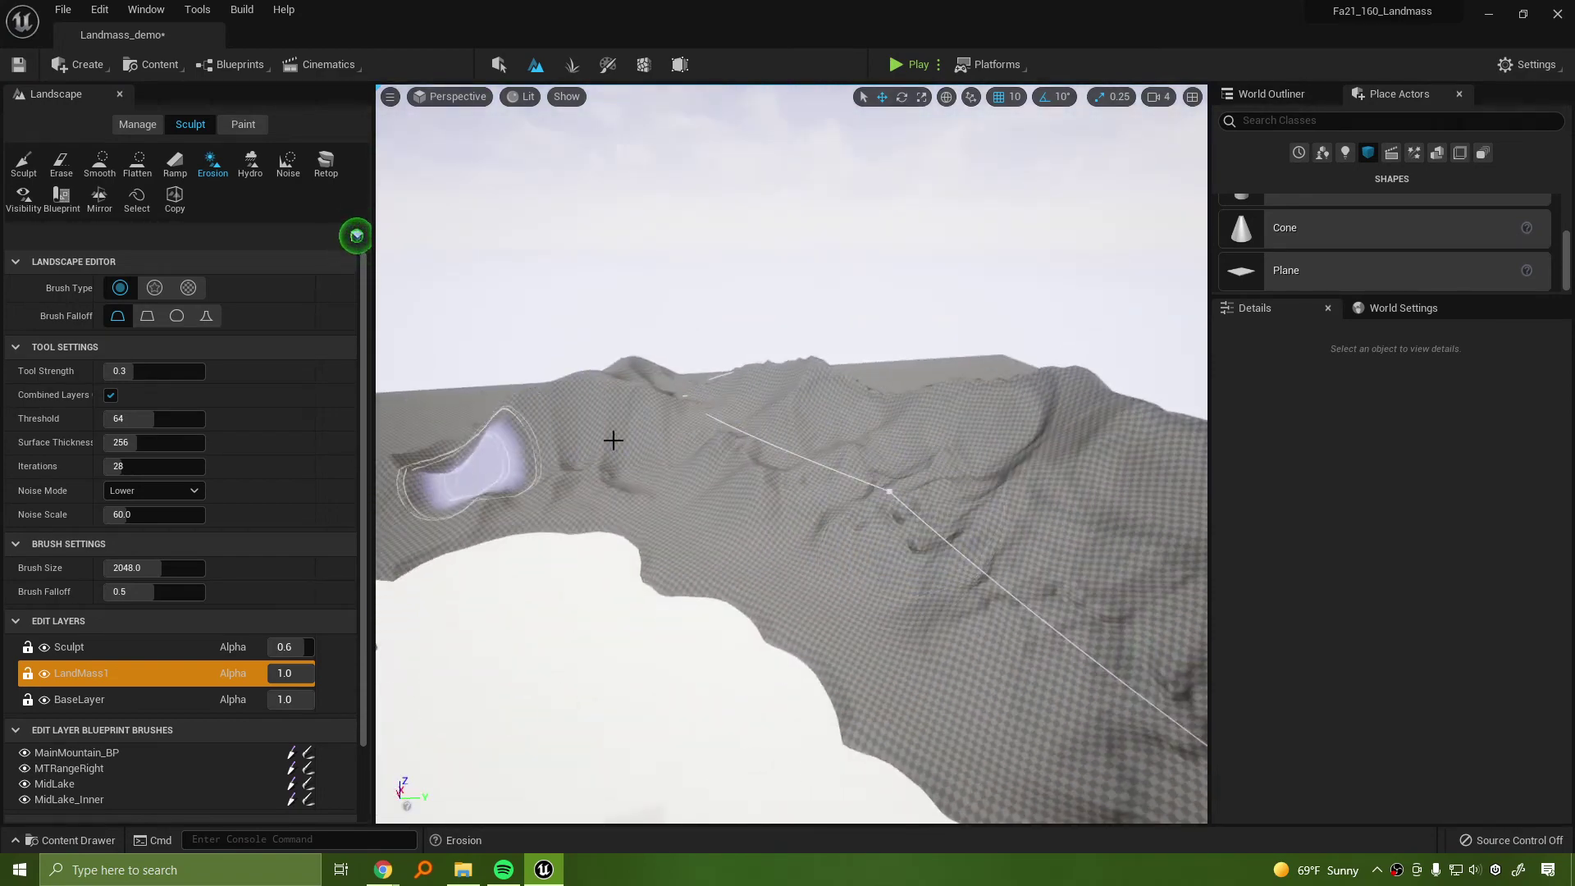
{"action": "mouse_move", "coordinate": [1026, 604]}
{"action": "right_mouse_down"}
{"action": "mouse_move", "coordinate": [955, 566]}
{"action": "mouse_move", "coordinate": [1033, 566]}
{"action": "mouse_move", "coordinate": [997, 557]}
{"action": "right_mouse_up"}
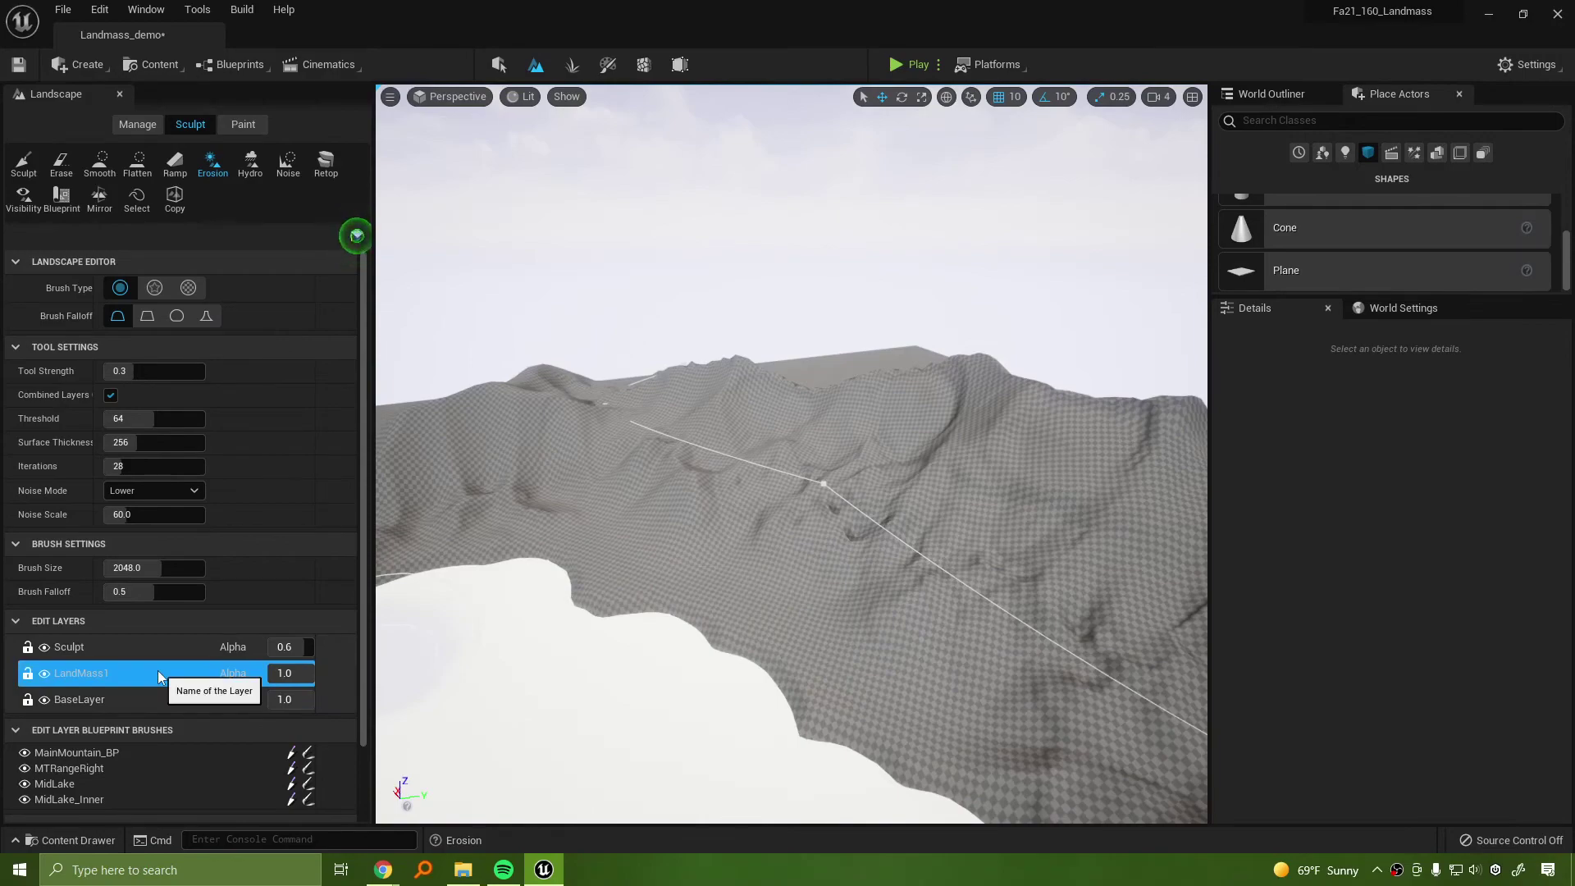
{"action": "right_click_drag", "start_coordinate": [714, 562], "coordinate": [893, 464]}
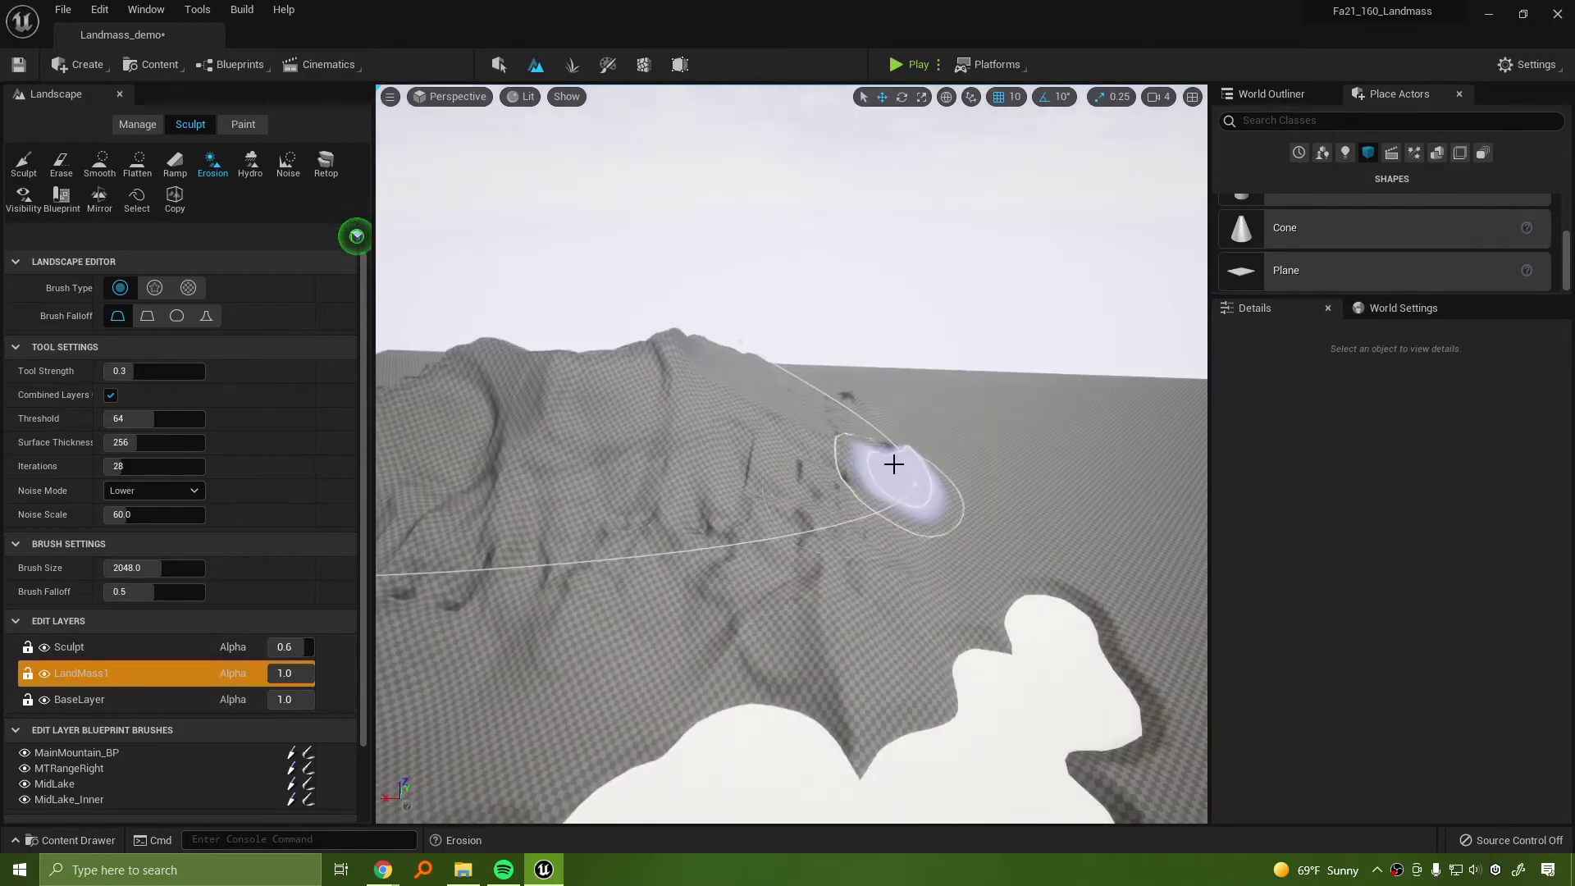
{"action": "right_click_drag", "start_coordinate": [819, 526], "coordinate": [809, 538]}
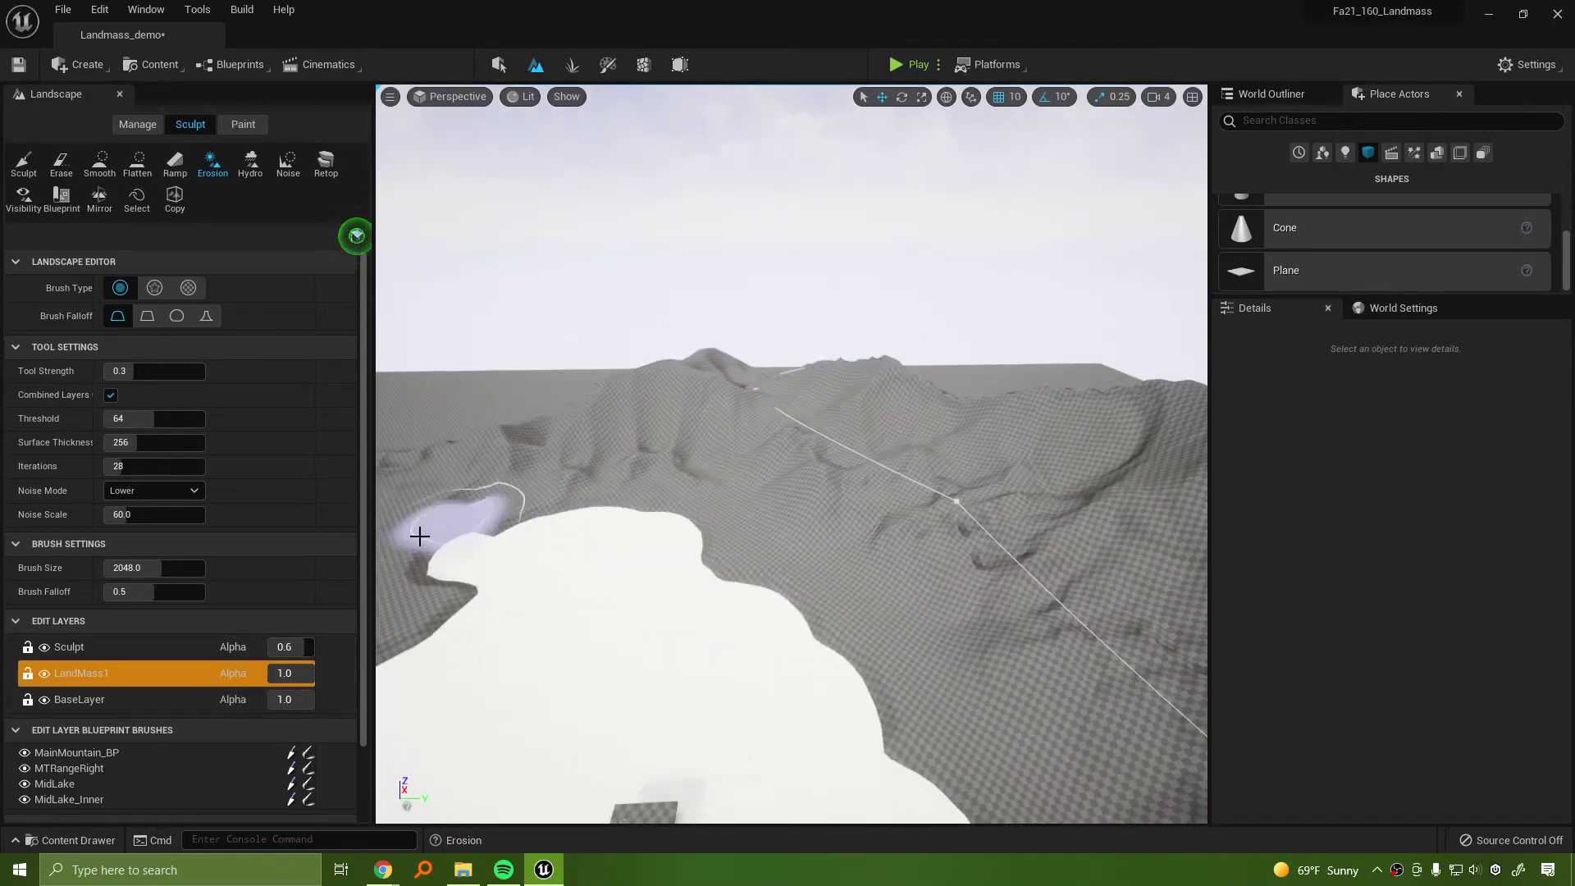
{"action": "right_click_drag", "start_coordinate": [897, 481], "coordinate": [738, 495]}
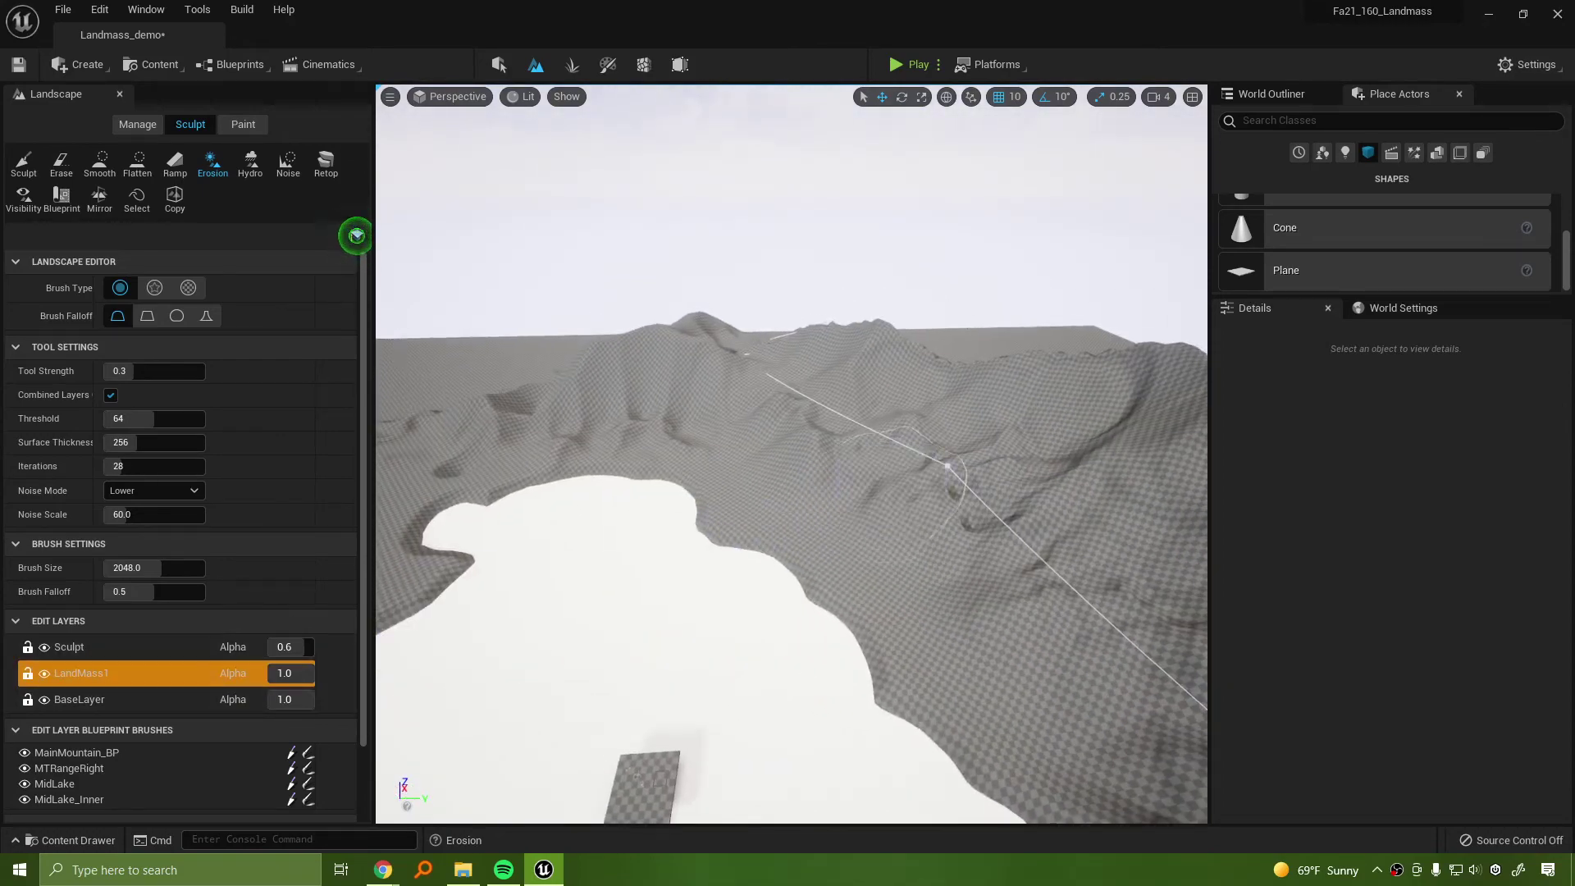
{"action": "mouse_move", "coordinate": [896, 484]}
{"action": "right_mouse_down"}
{"action": "mouse_move", "coordinate": [845, 484]}
{"action": "mouse_move", "coordinate": [869, 467]}
{"action": "mouse_move", "coordinate": [787, 488]}
{"action": "mouse_move", "coordinate": [882, 492]}
{"action": "mouse_move", "coordinate": [861, 500]}
{"action": "right_mouse_up"}
{"action": "left_click", "coordinate": [91, 645]}
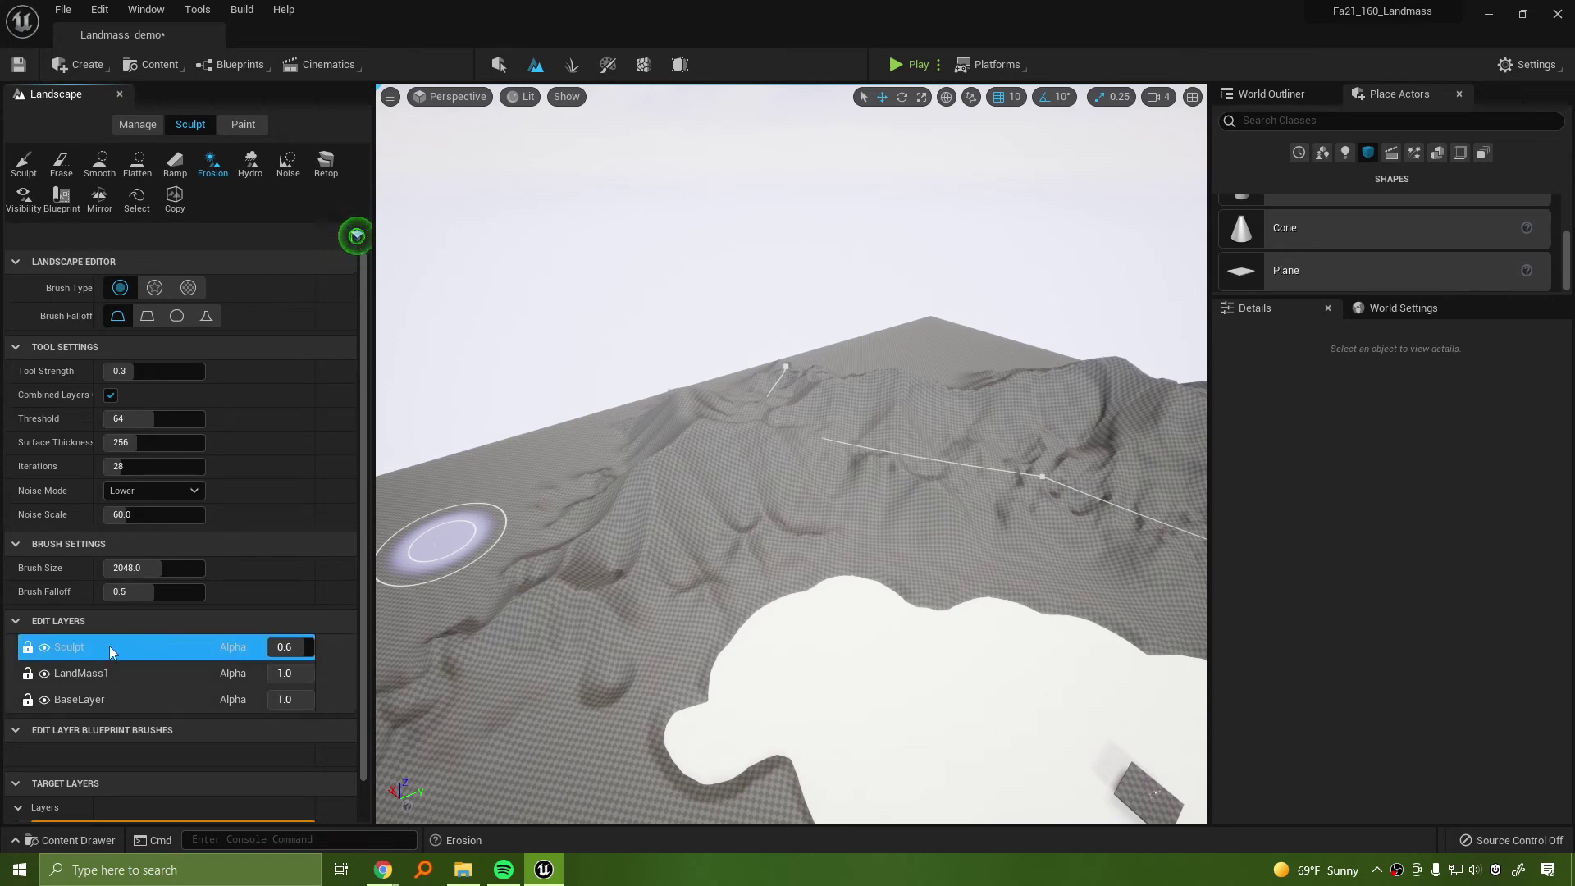
{"action": "mouse_move", "coordinate": [589, 552]}
{"action": "left_mouse_down"}
{"action": "mouse_move", "coordinate": [615, 531]}
{"action": "mouse_move", "coordinate": [712, 559]}
{"action": "mouse_move", "coordinate": [755, 432]}
{"action": "mouse_move", "coordinate": [746, 445]}
{"action": "left_mouse_up"}
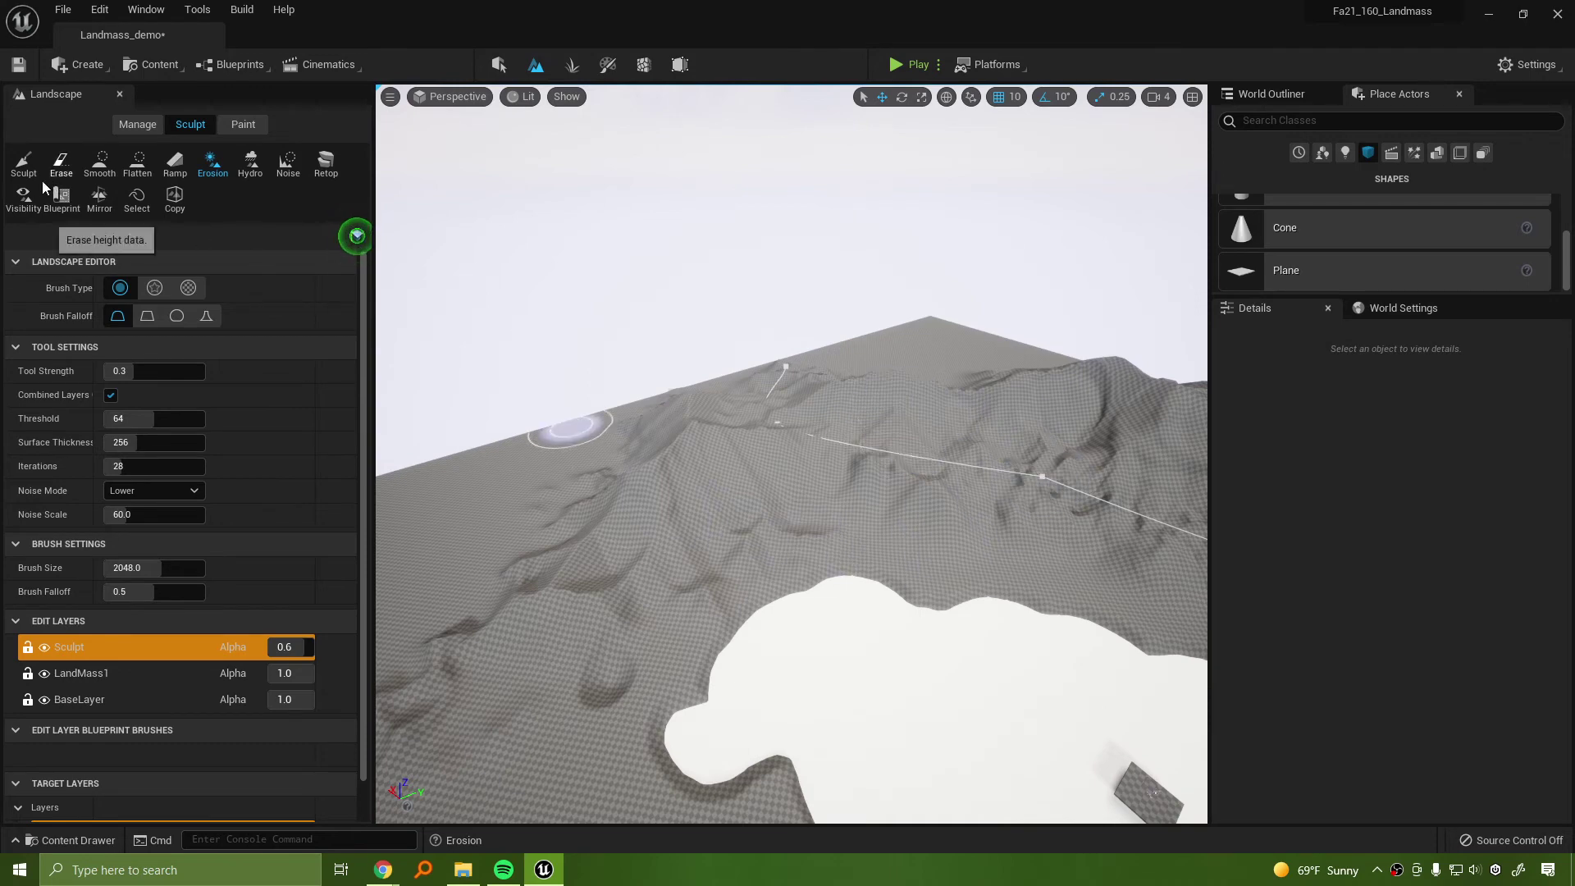
Roughen the whole mountain range on the Sculpt layer with the Noise tool, using a noise scale of about 30.12
{"action": "left_click", "coordinate": [288, 164]}
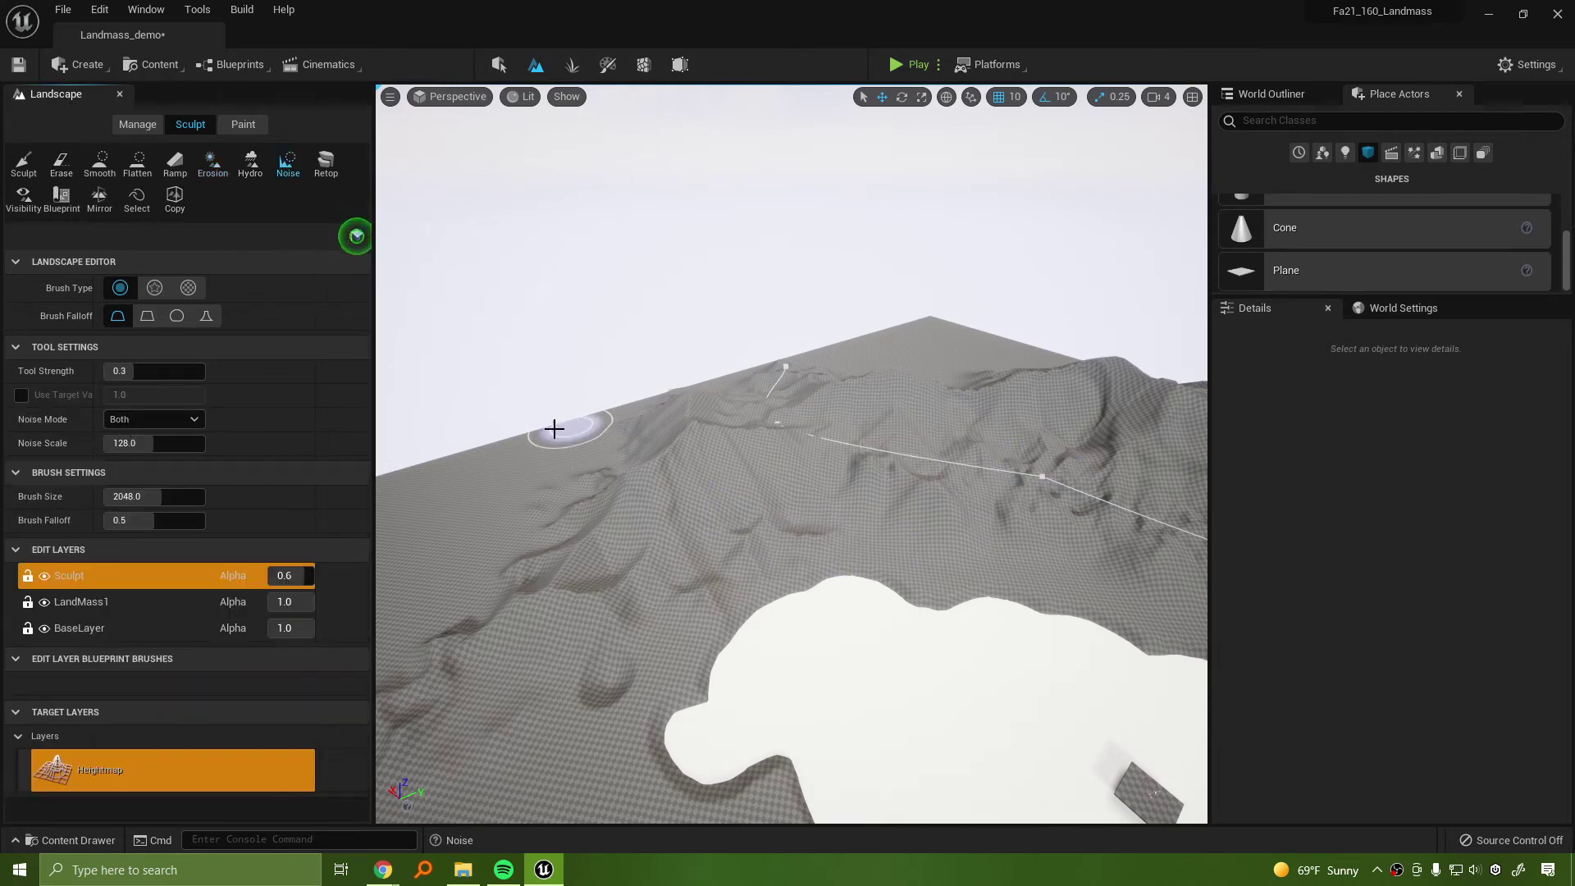
{"action": "mouse_move", "coordinate": [676, 531]}
{"action": "left_mouse_down"}
{"action": "mouse_move", "coordinate": [612, 541]}
{"action": "mouse_move", "coordinate": [555, 622]}
{"action": "mouse_move", "coordinate": [651, 594]}
{"action": "mouse_move", "coordinate": [703, 481]}
{"action": "left_mouse_up"}
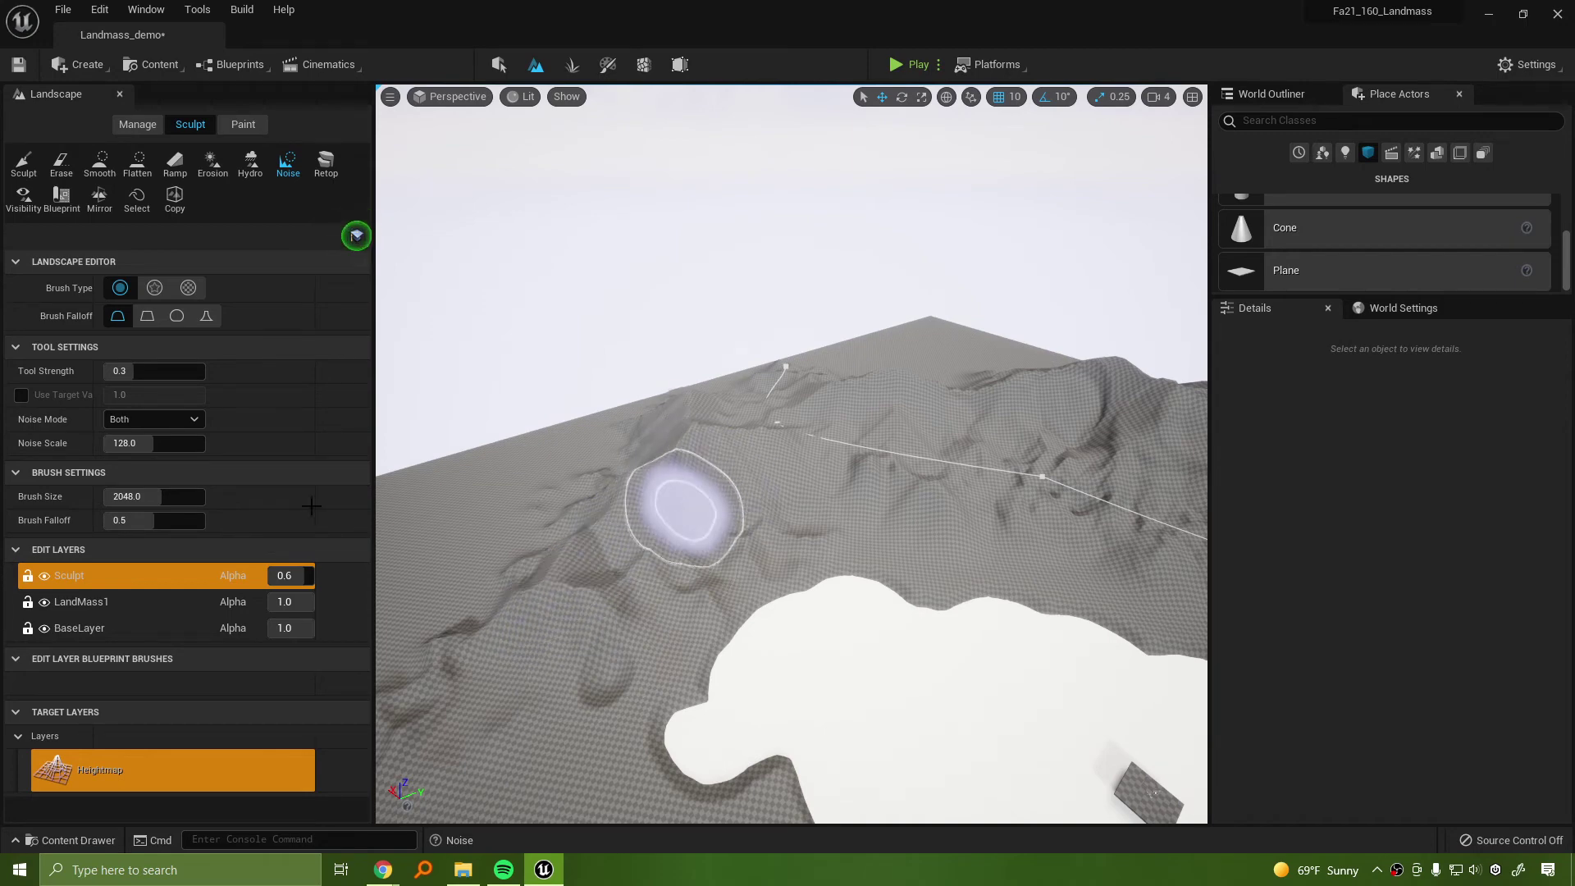
{"action": "key", "text": "ctrl+z"}
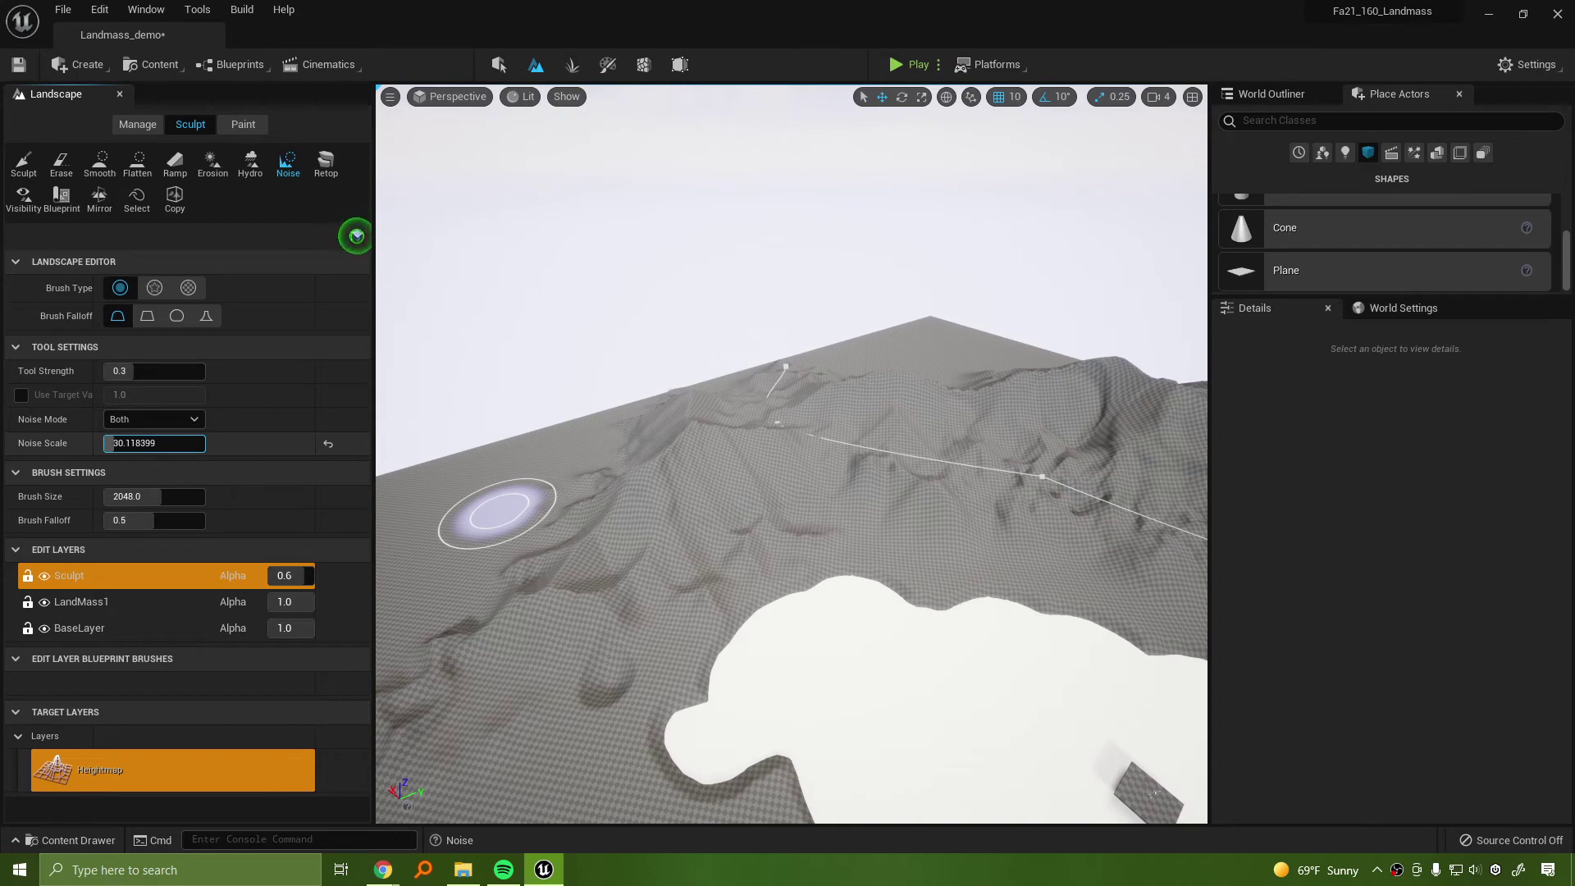
{"action": "mouse_move", "coordinate": [496, 513]}
{"action": "left_mouse_down"}
{"action": "mouse_move", "coordinate": [678, 552]}
{"action": "mouse_move", "coordinate": [662, 482]}
{"action": "mouse_move", "coordinate": [675, 422]}
{"action": "mouse_move", "coordinate": [815, 446]}
{"action": "mouse_move", "coordinate": [829, 421]}
{"action": "mouse_move", "coordinate": [819, 446]}
{"action": "mouse_move", "coordinate": [877, 402]}
{"action": "left_mouse_up"}
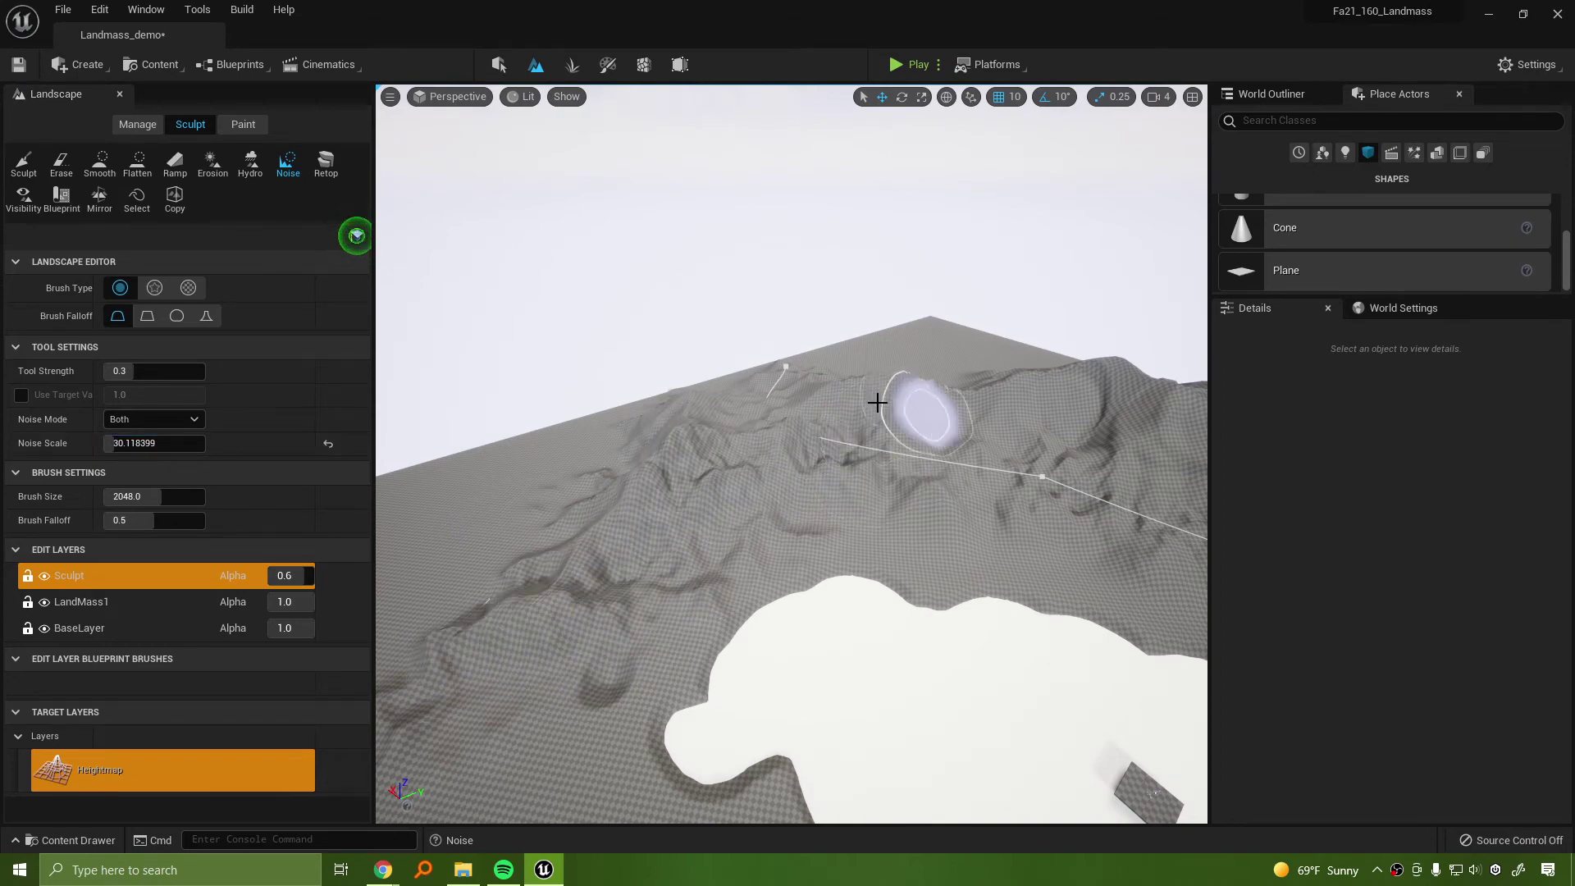
{"action": "right_click_drag", "start_coordinate": [988, 464], "coordinate": [1083, 465]}
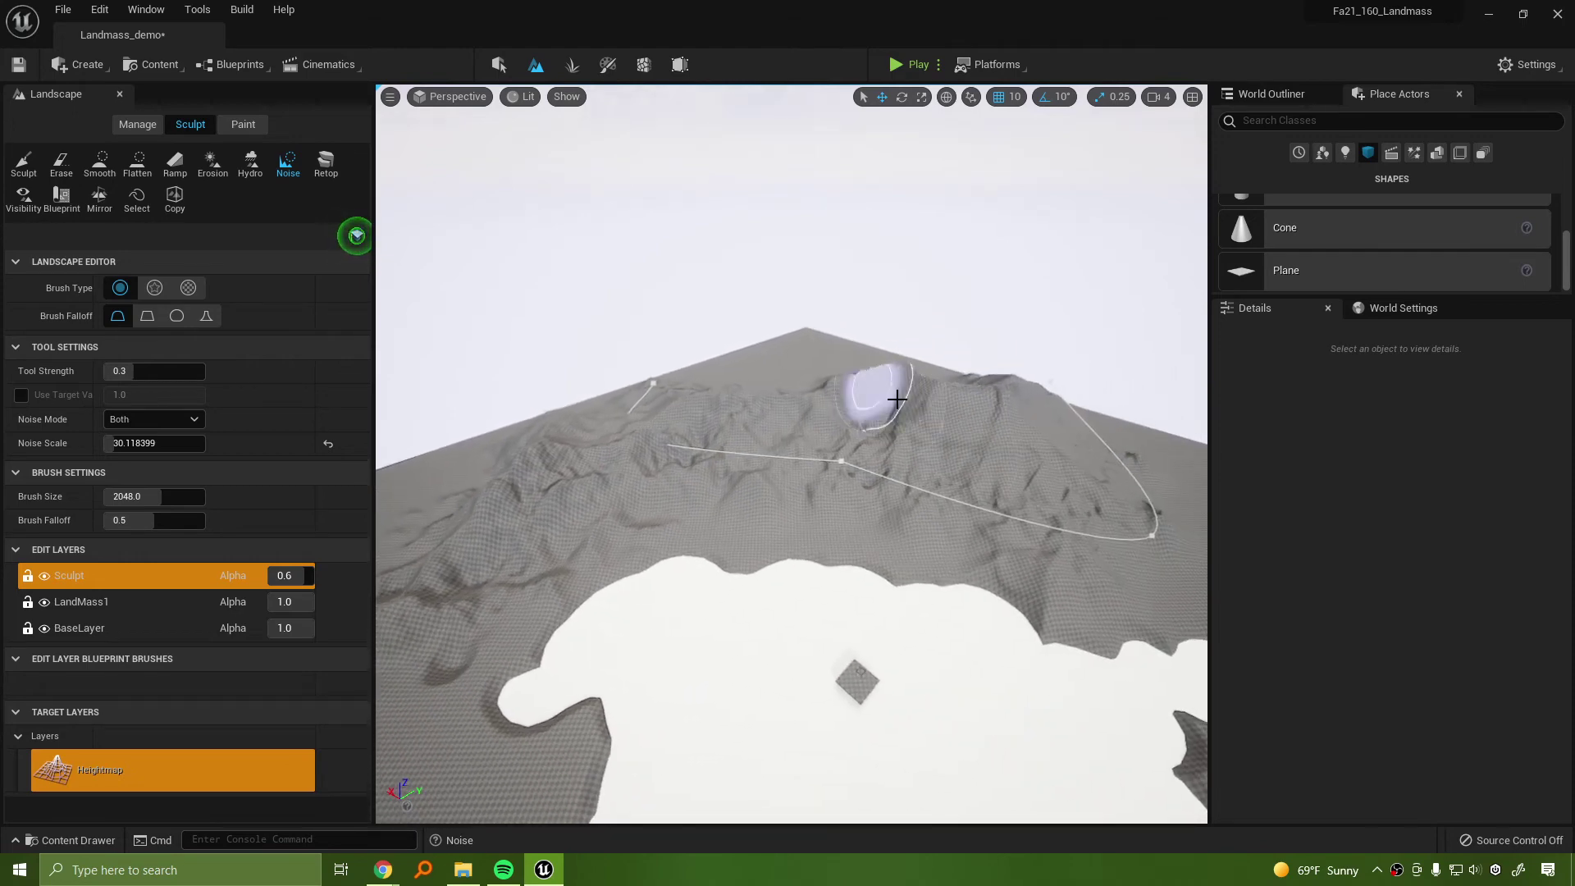
{"action": "mouse_move", "coordinate": [1008, 404]}
{"action": "left_mouse_down"}
{"action": "mouse_move", "coordinate": [1132, 432]}
{"action": "mouse_move", "coordinate": [1054, 467]}
{"action": "mouse_move", "coordinate": [943, 446]}
{"action": "mouse_move", "coordinate": [1119, 468]}
{"action": "mouse_move", "coordinate": [1076, 419]}
{"action": "mouse_move", "coordinate": [1075, 545]}
{"action": "mouse_move", "coordinate": [971, 520]}
{"action": "mouse_move", "coordinate": [1068, 556]}
{"action": "mouse_move", "coordinate": [754, 501]}
{"action": "mouse_move", "coordinate": [607, 520]}
{"action": "mouse_move", "coordinate": [805, 471]}
{"action": "left_mouse_up"}
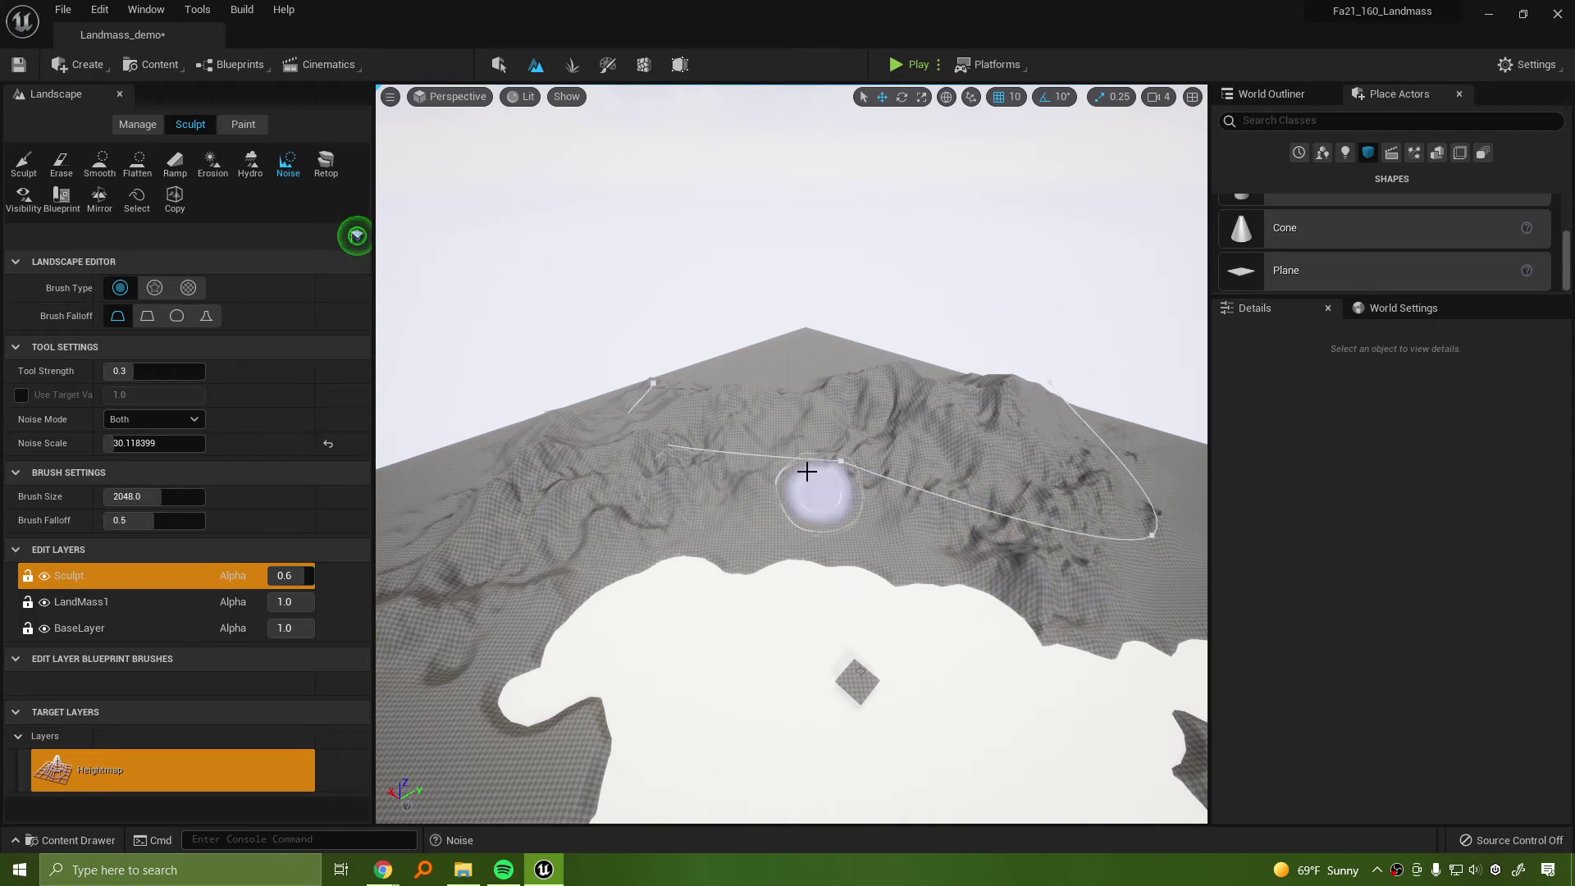
Toggle the Sculpt layer's visibility repeatedly to compare the terrain with and without the noise, leaving the layer hidden
{"action": "mouse_move", "coordinate": [805, 470]}
{"action": "right_mouse_down"}
{"action": "mouse_move", "coordinate": [705, 460]}
{"action": "mouse_move", "coordinate": [705, 480]}
{"action": "mouse_move", "coordinate": [624, 483]}
{"action": "mouse_move", "coordinate": [689, 451]}
{"action": "mouse_move", "coordinate": [721, 464]}
{"action": "right_mouse_up"}
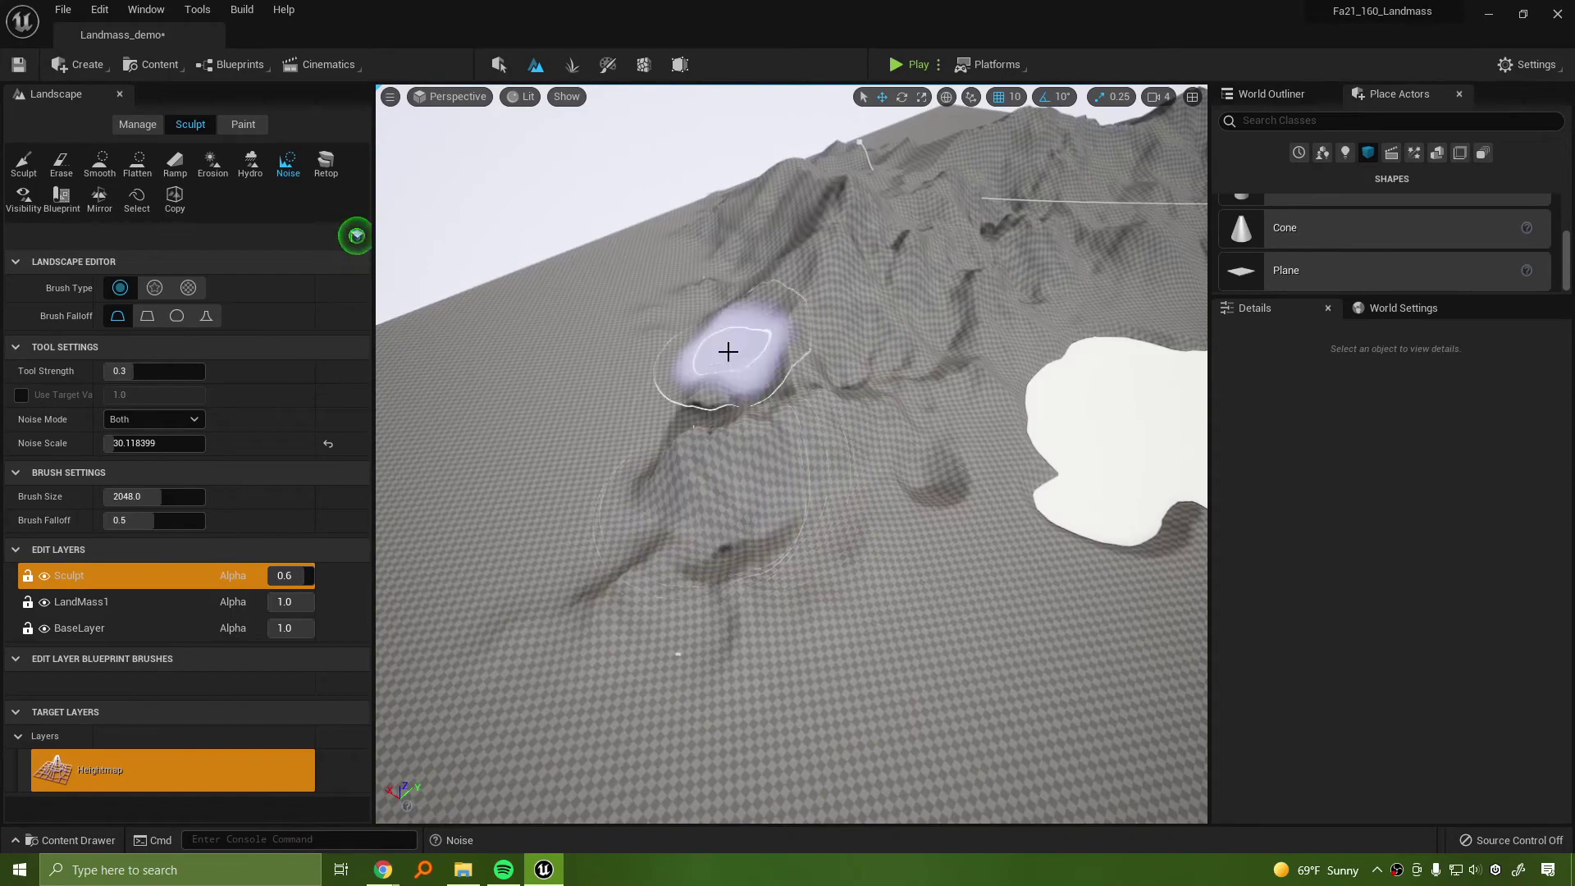
{"action": "right_click_drag", "start_coordinate": [918, 309], "coordinate": [806, 346]}
{"action": "left_click", "coordinate": [45, 577]}
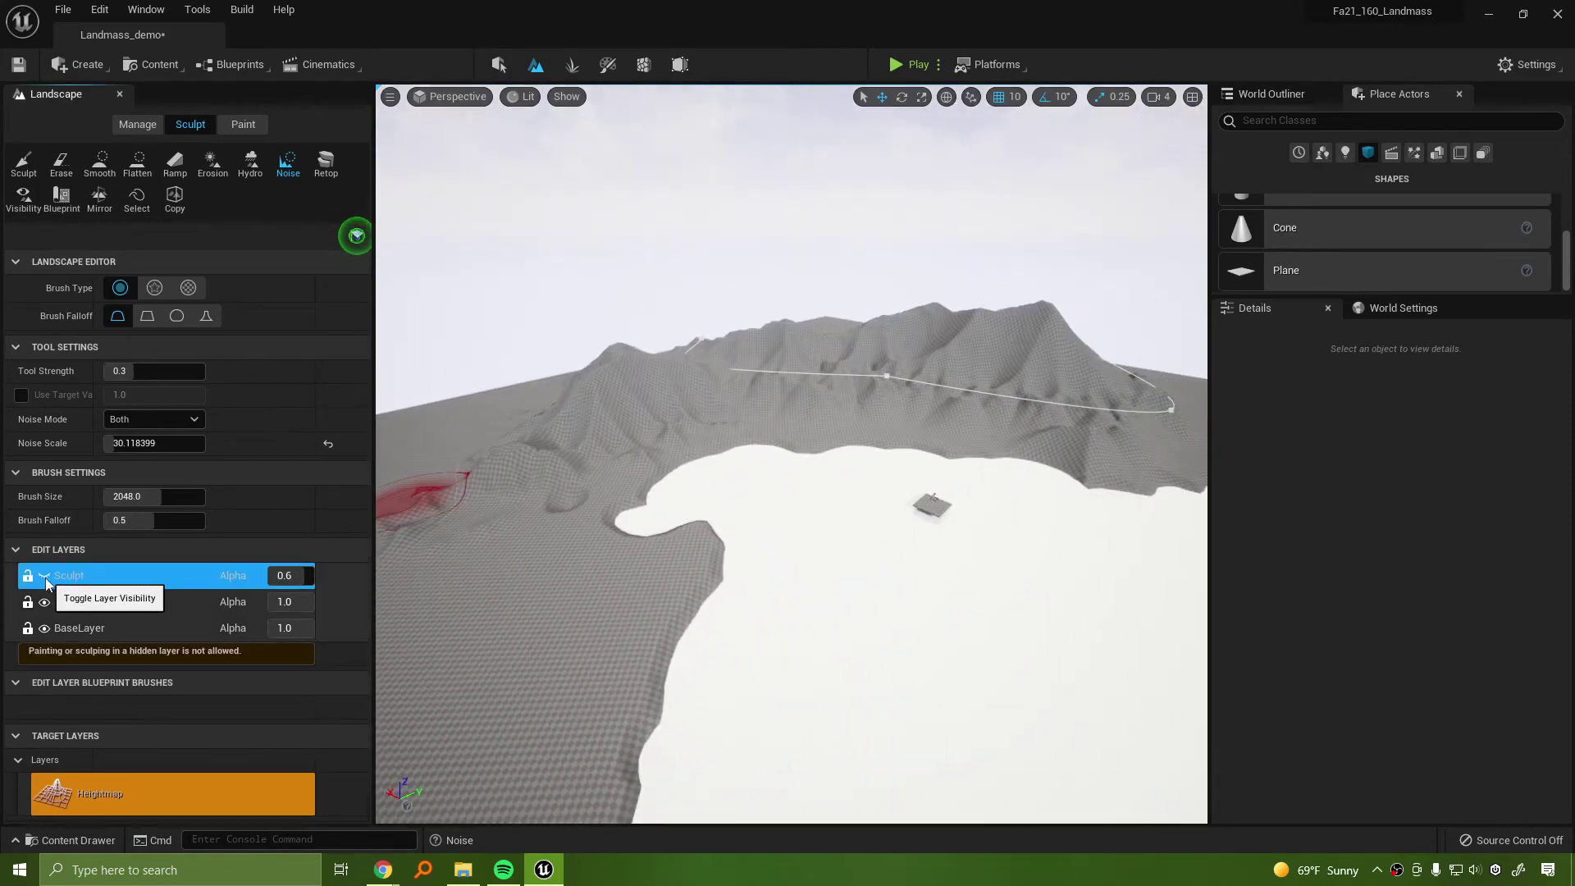
{"action": "left_click", "coordinate": [44, 577]}
{"action": "left_click", "coordinate": [45, 577]}
{"action": "left_click", "coordinate": [45, 576]}
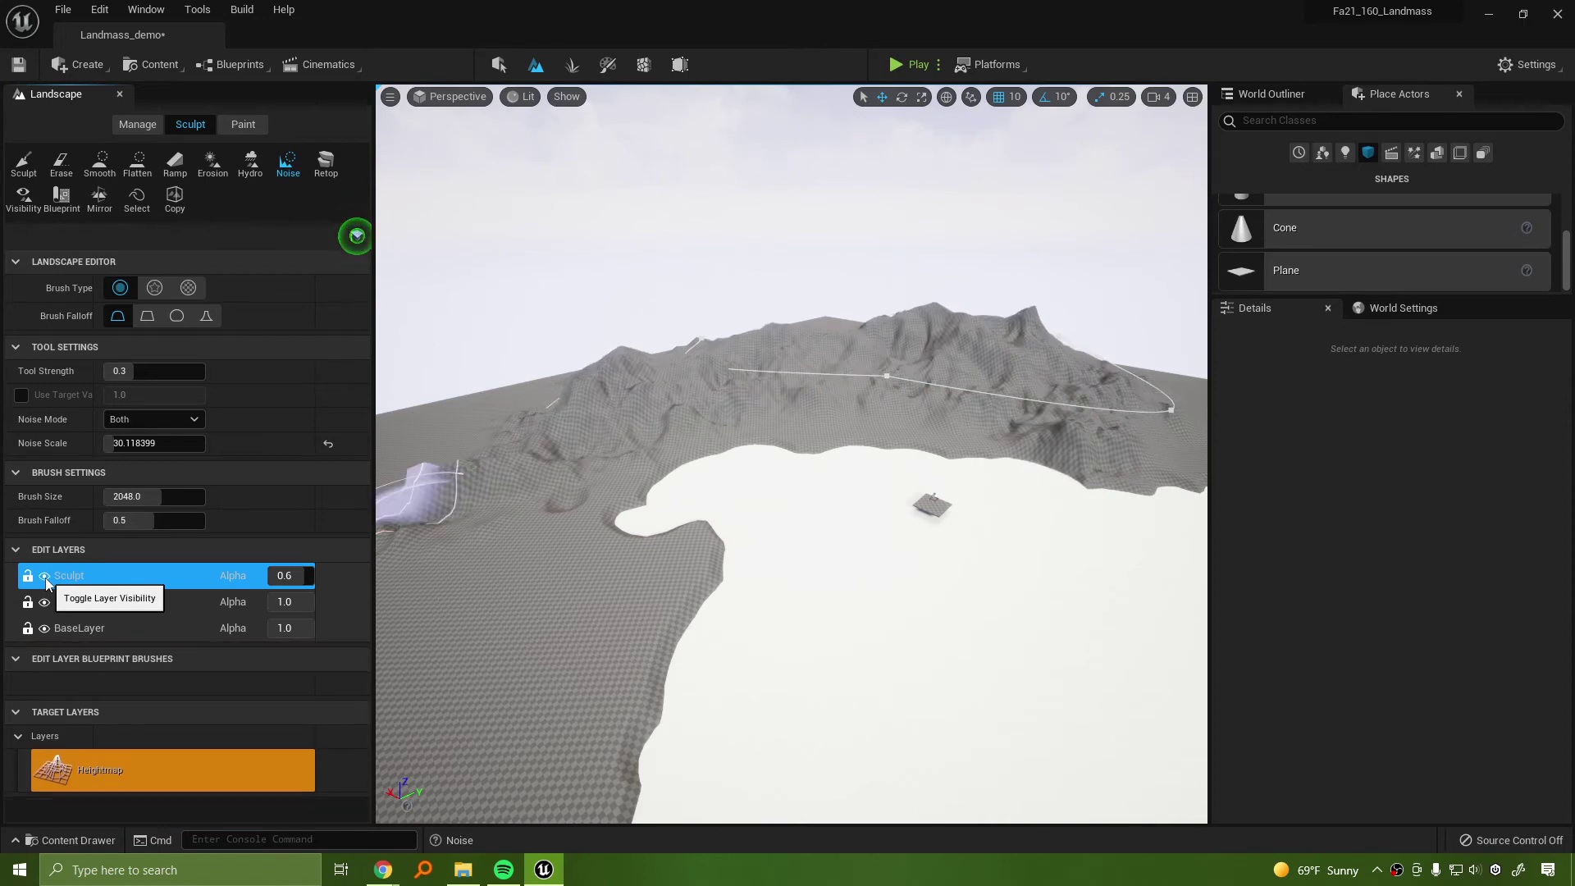
{"action": "left_click", "coordinate": [44, 576]}
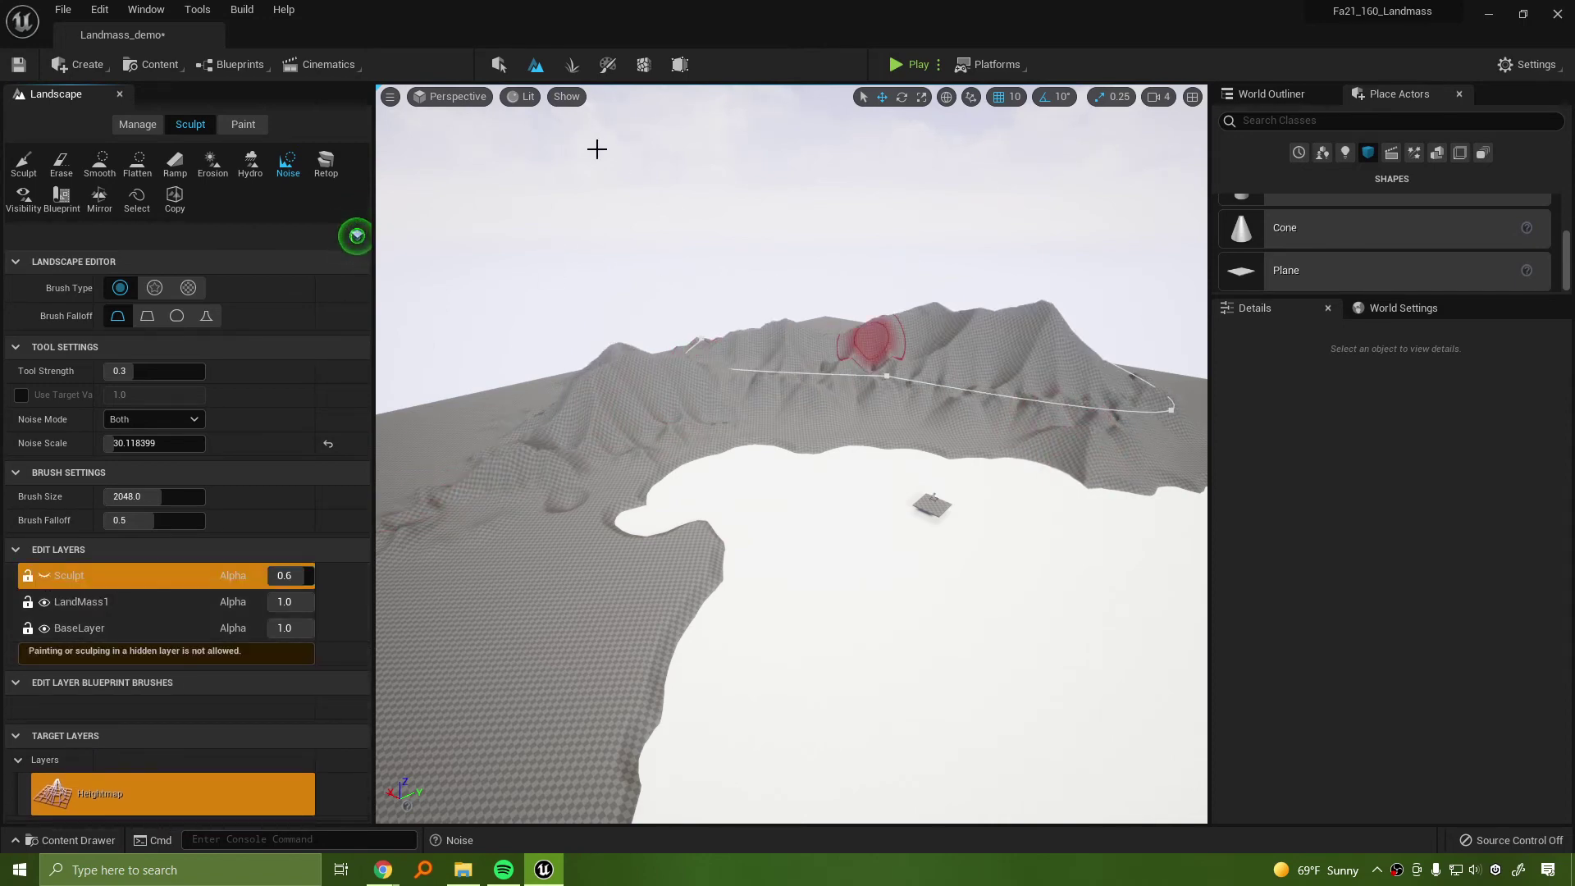
Set the viewport's landscape visualizer to Layer Contribution
{"action": "key", "text": "w"}
{"action": "mouse_move", "coordinate": [571, 112]}
{"action": "right_mouse_down"}
{"action": "mouse_move", "coordinate": [571, 91]}
{"action": "mouse_move", "coordinate": [571, 111]}
{"action": "right_mouse_up"}
{"action": "left_click", "coordinate": [567, 102]}
{"action": "left_click", "coordinate": [528, 96]}
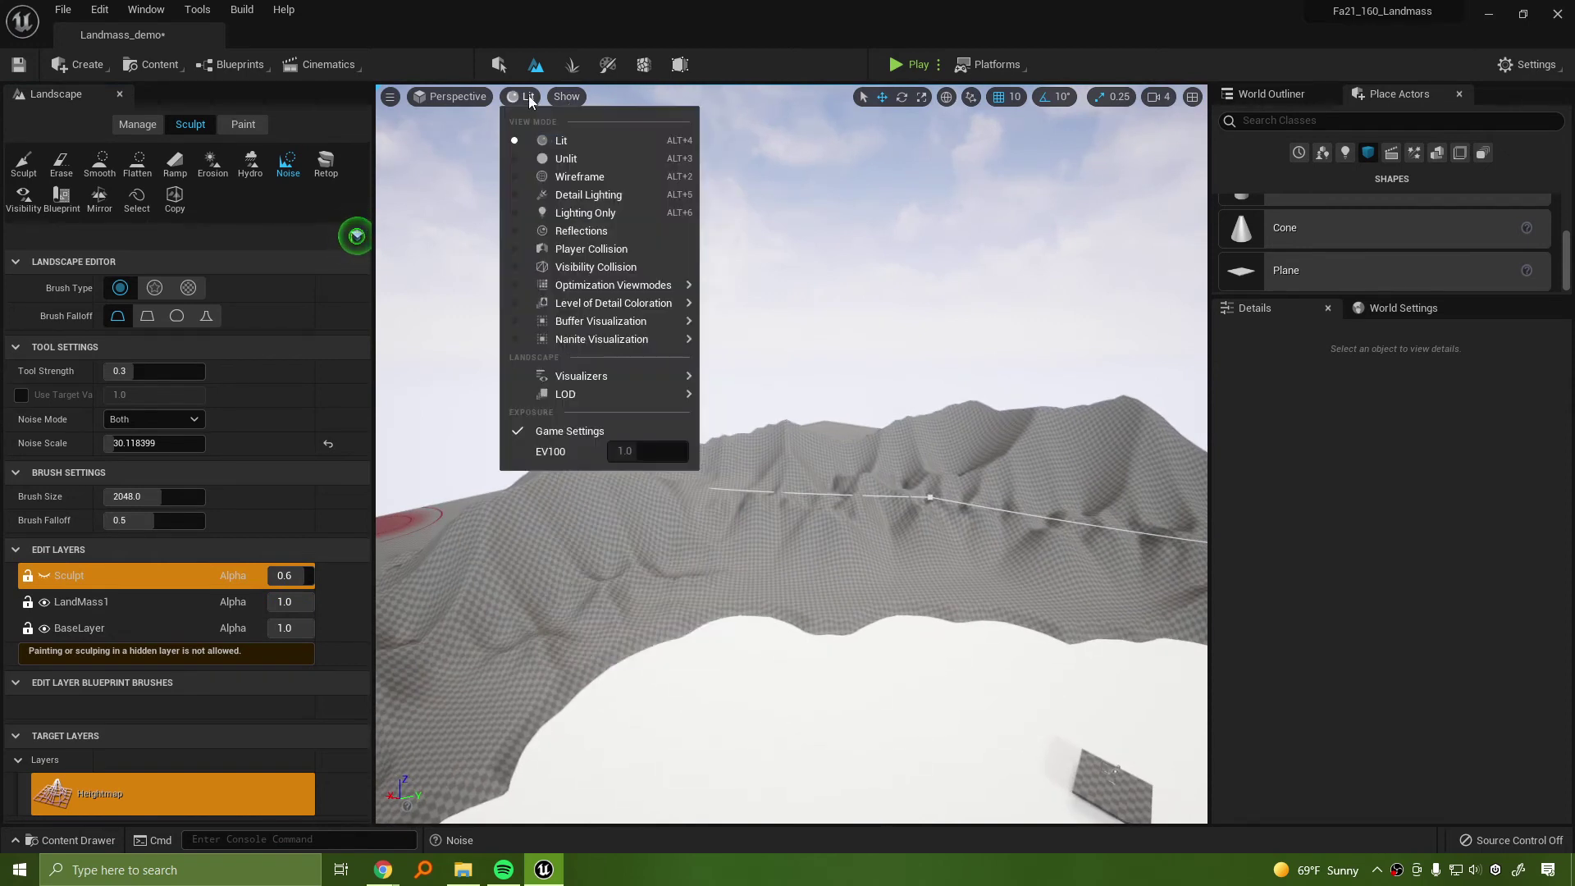
{"action": "mouse_move", "coordinate": [607, 374]}
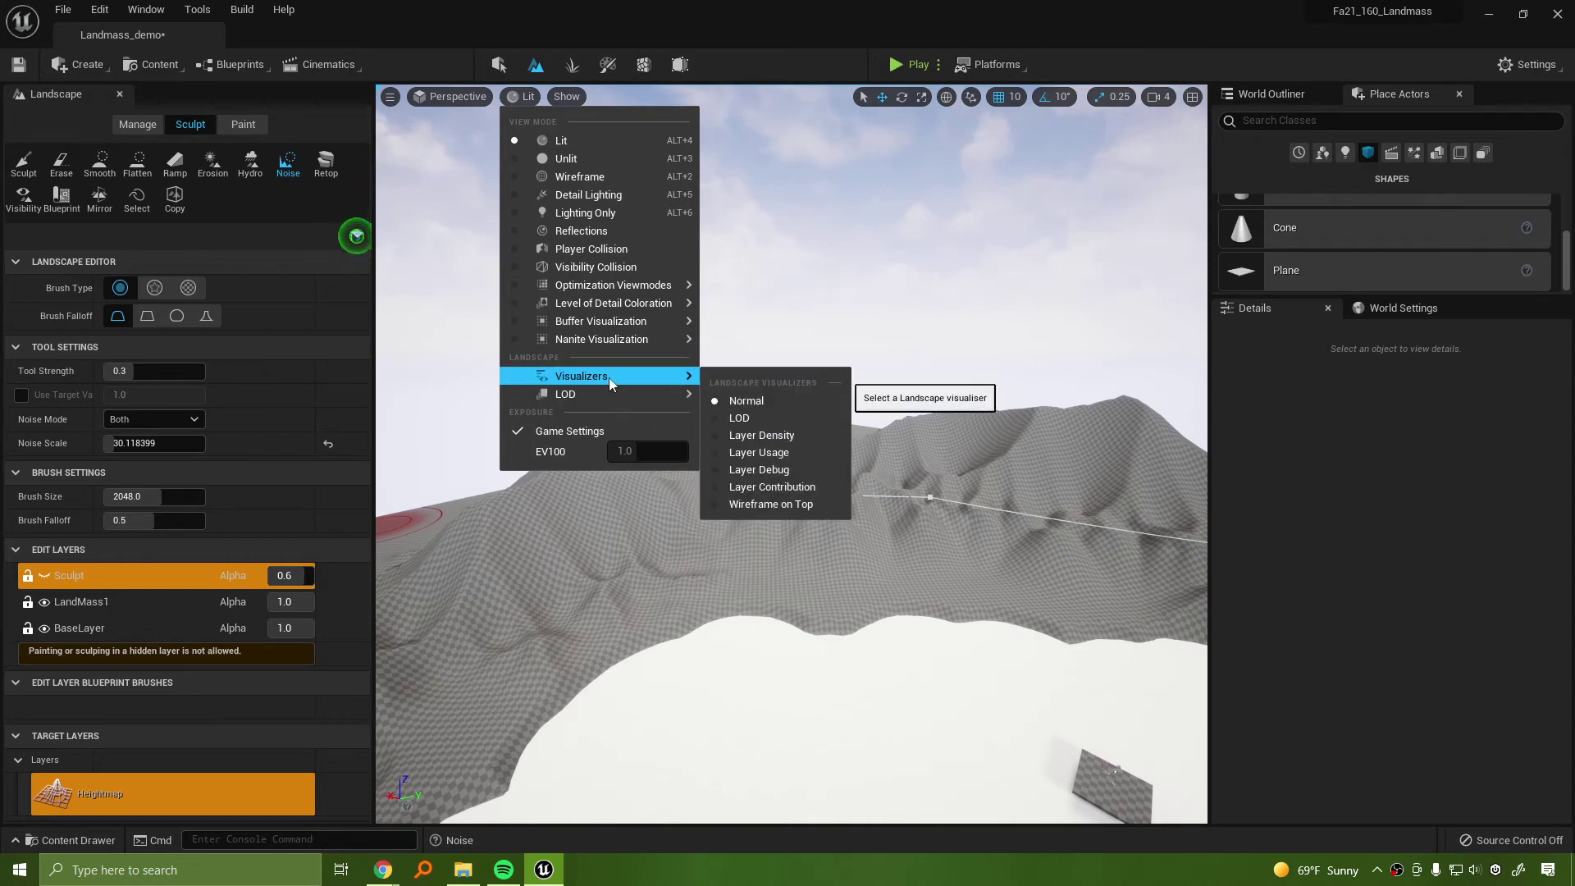
{"action": "left_click", "coordinate": [772, 487]}
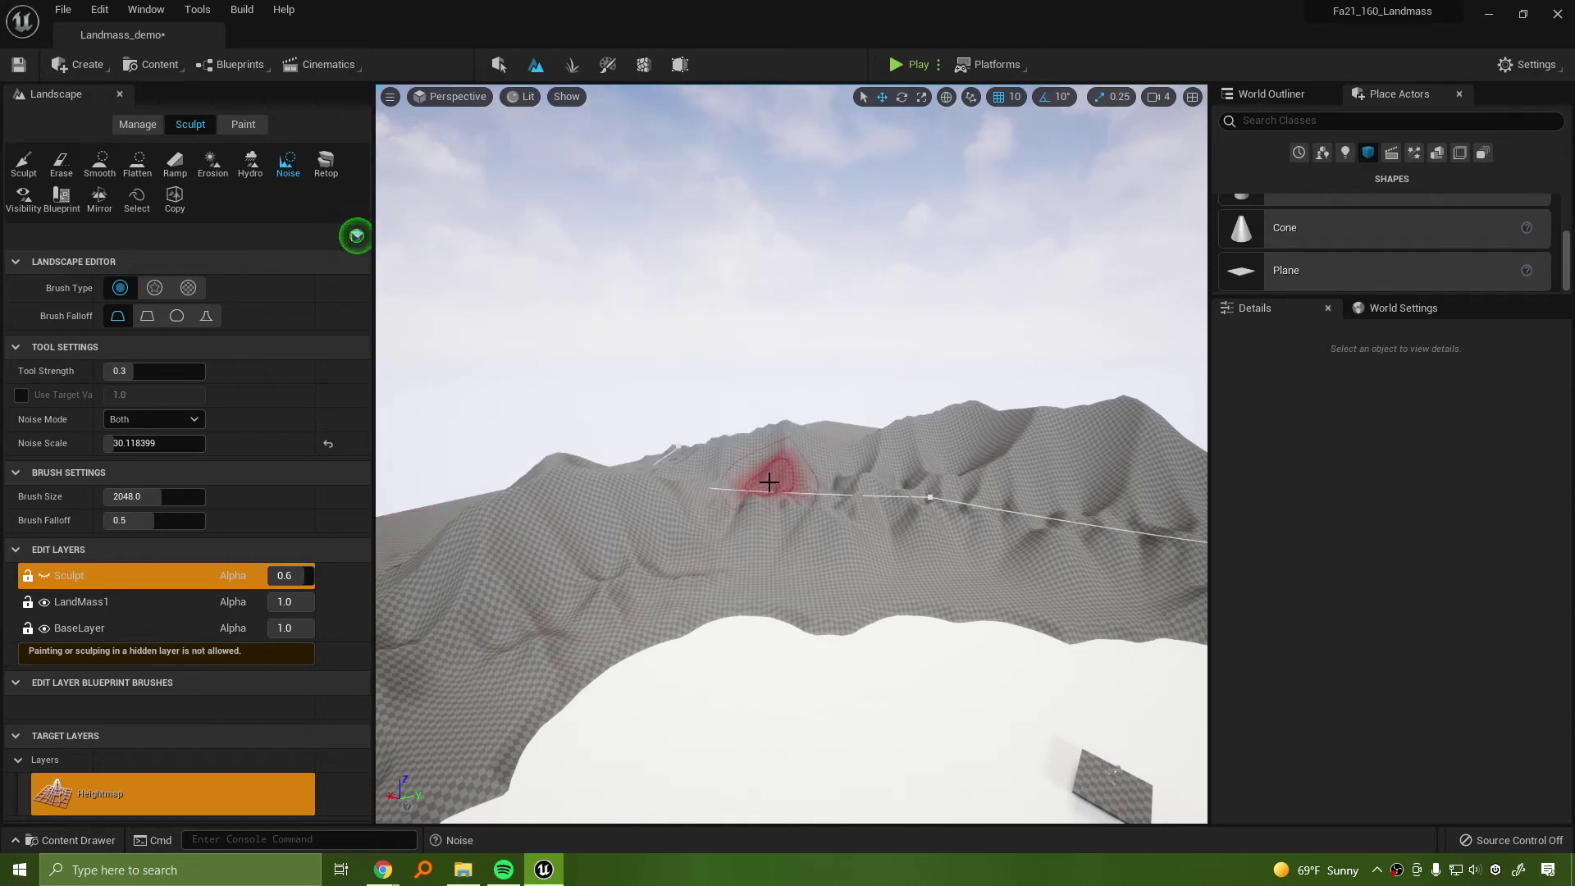
Show the Sculpt layer again and compare layer contributions by selecting LandMass1 and returning to Sculpt
{"action": "right_click_drag", "start_coordinate": [711, 492], "coordinate": [549, 595]}
{"action": "right_click_drag", "start_coordinate": [656, 533], "coordinate": [471, 545]}
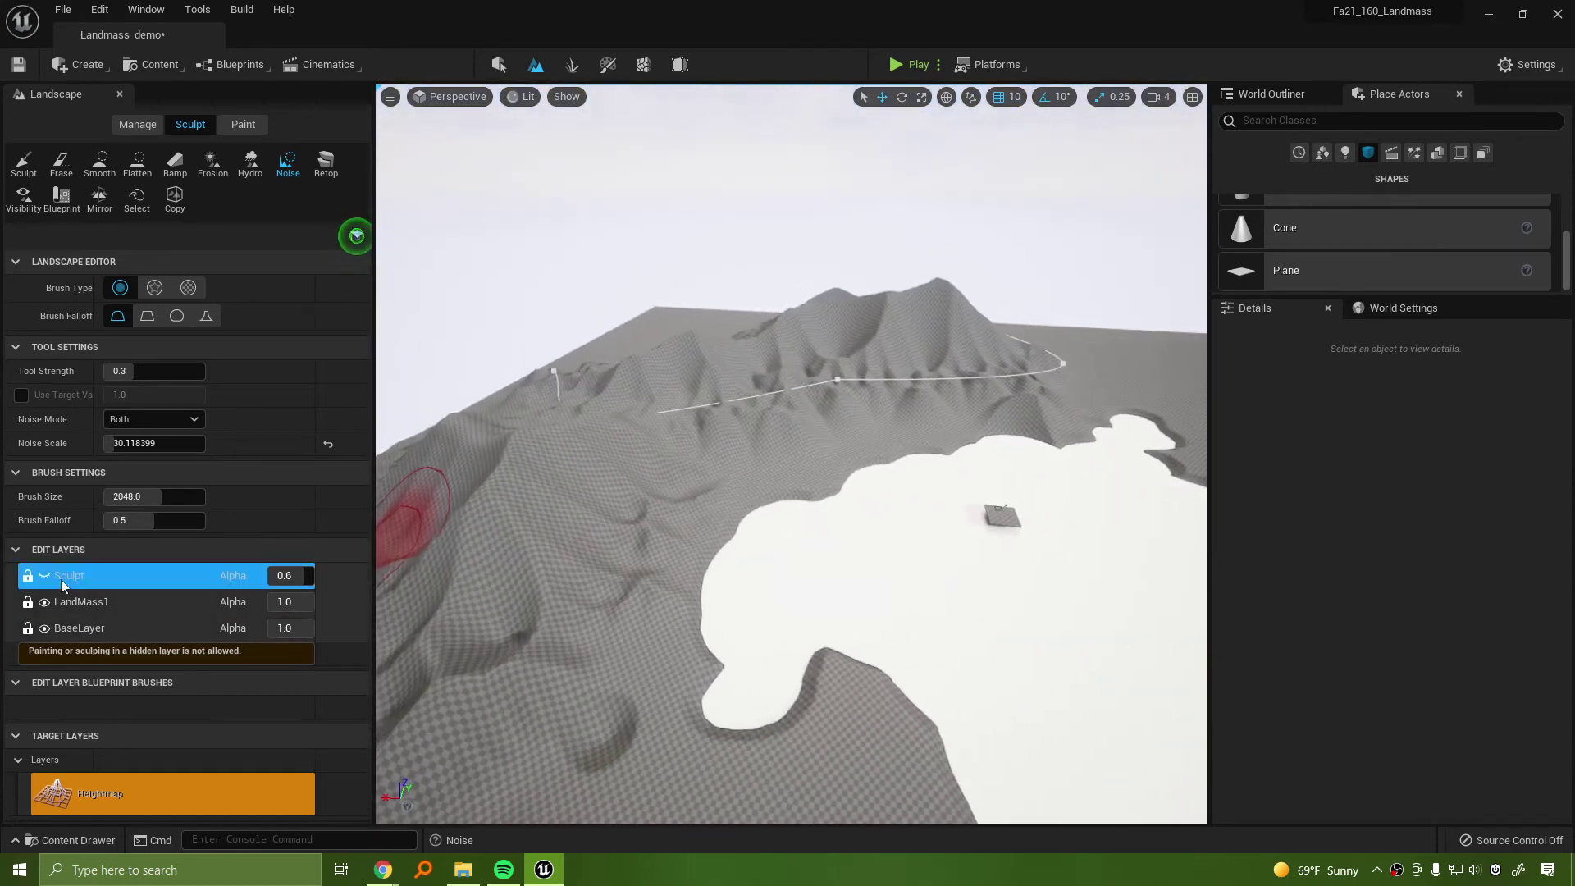
{"action": "left_click", "coordinate": [45, 575]}
{"action": "right_click_drag", "start_coordinate": [844, 558], "coordinate": [657, 583]}
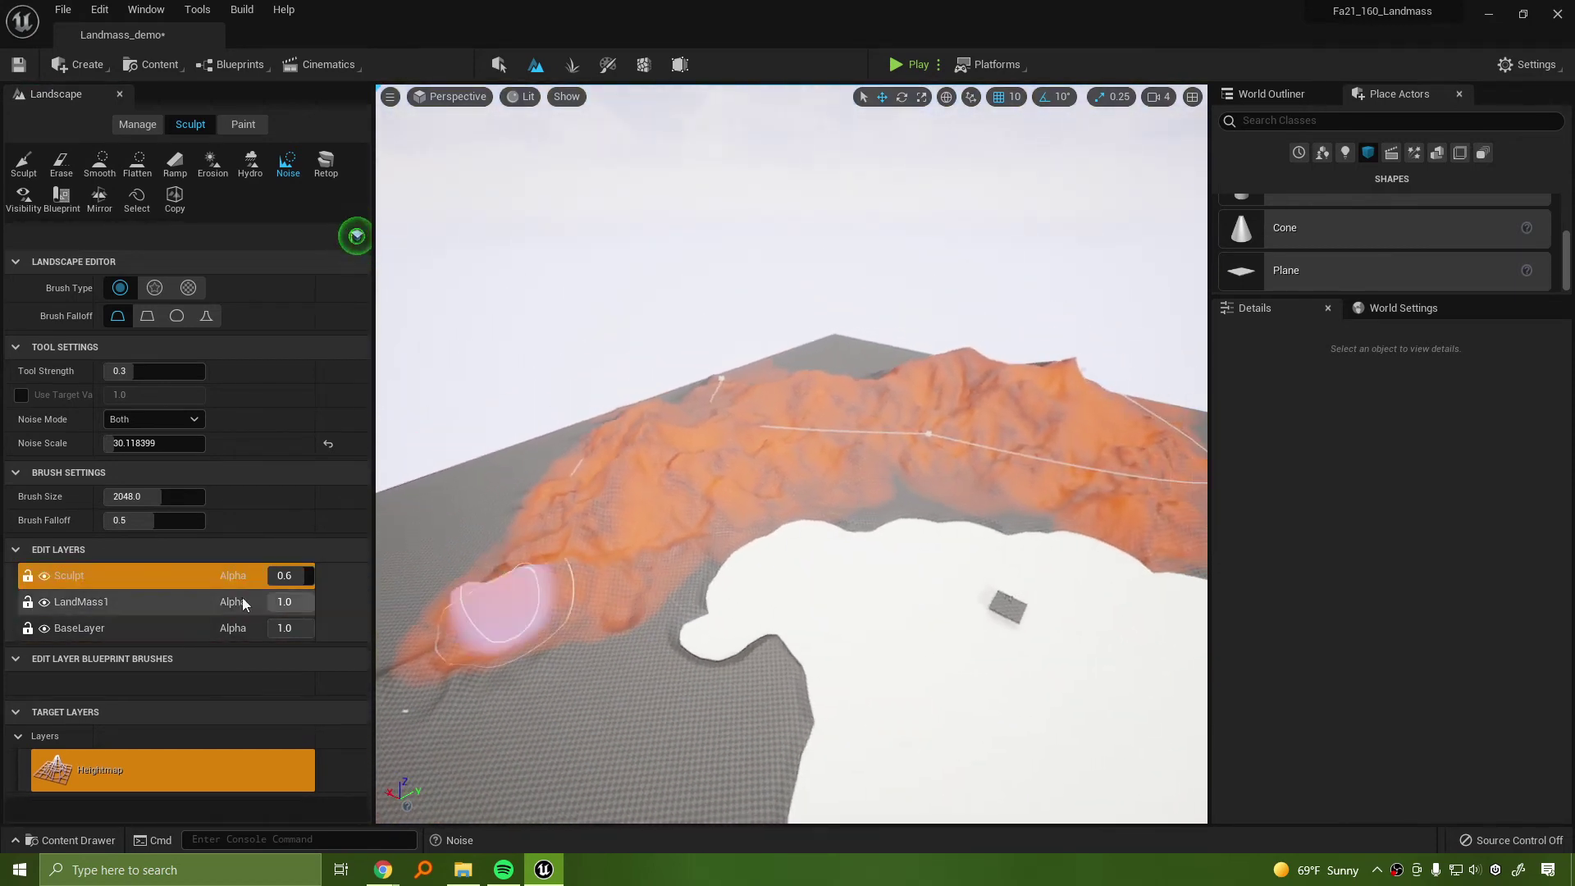
{"action": "left_click", "coordinate": [145, 600]}
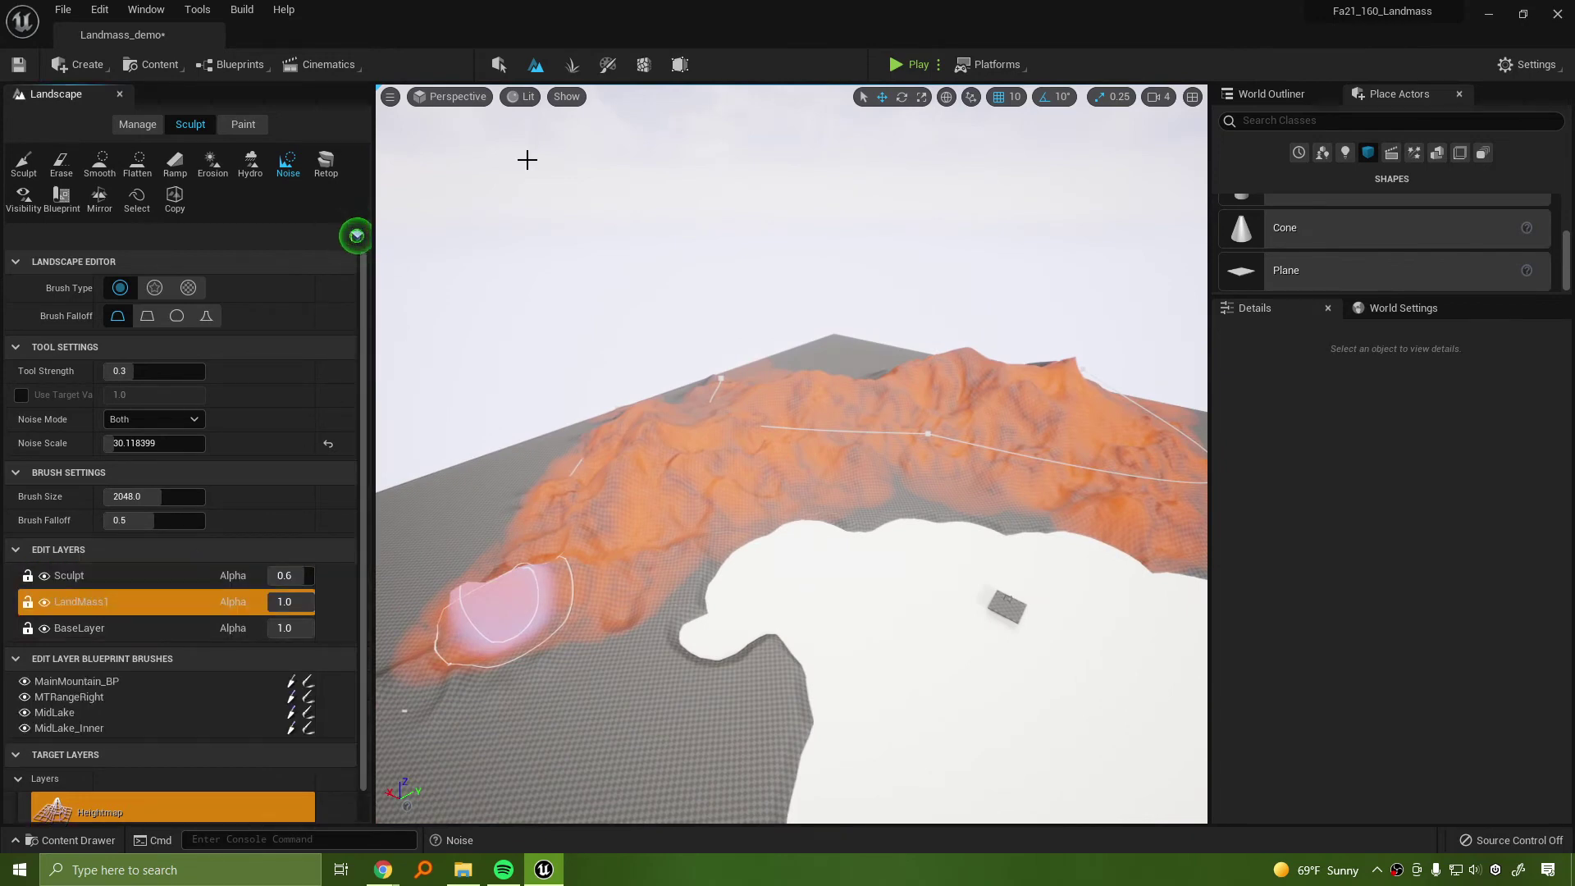
{"action": "left_click", "coordinate": [107, 576]}
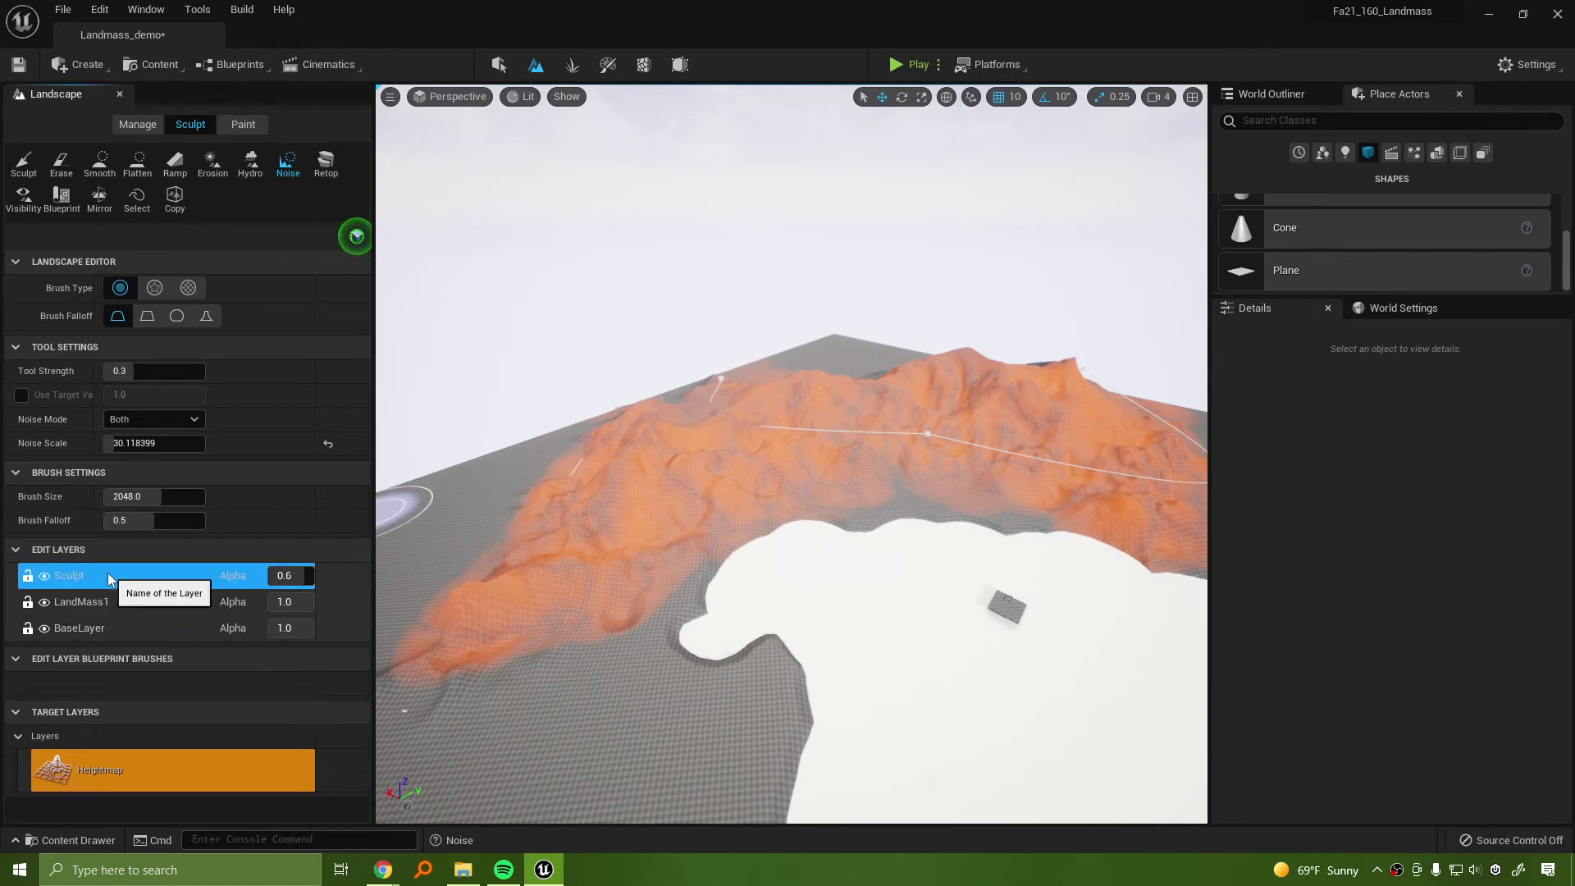
Reapply the Layer Contribution landscape visualizer in the viewport
{"action": "left_click", "coordinate": [566, 97]}
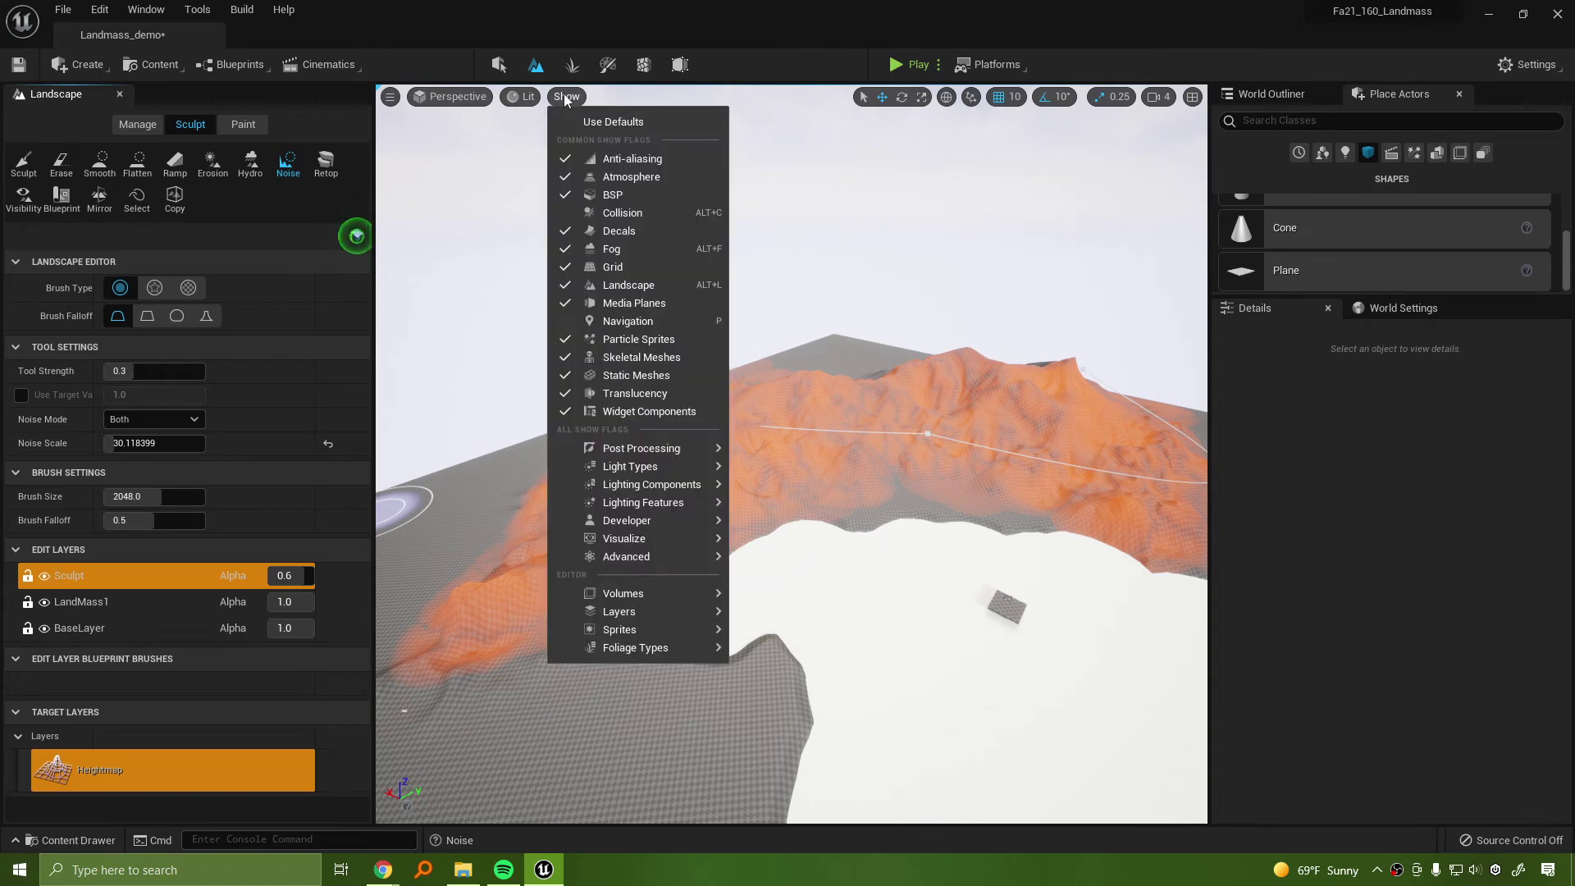
{"action": "left_click", "coordinate": [515, 98]}
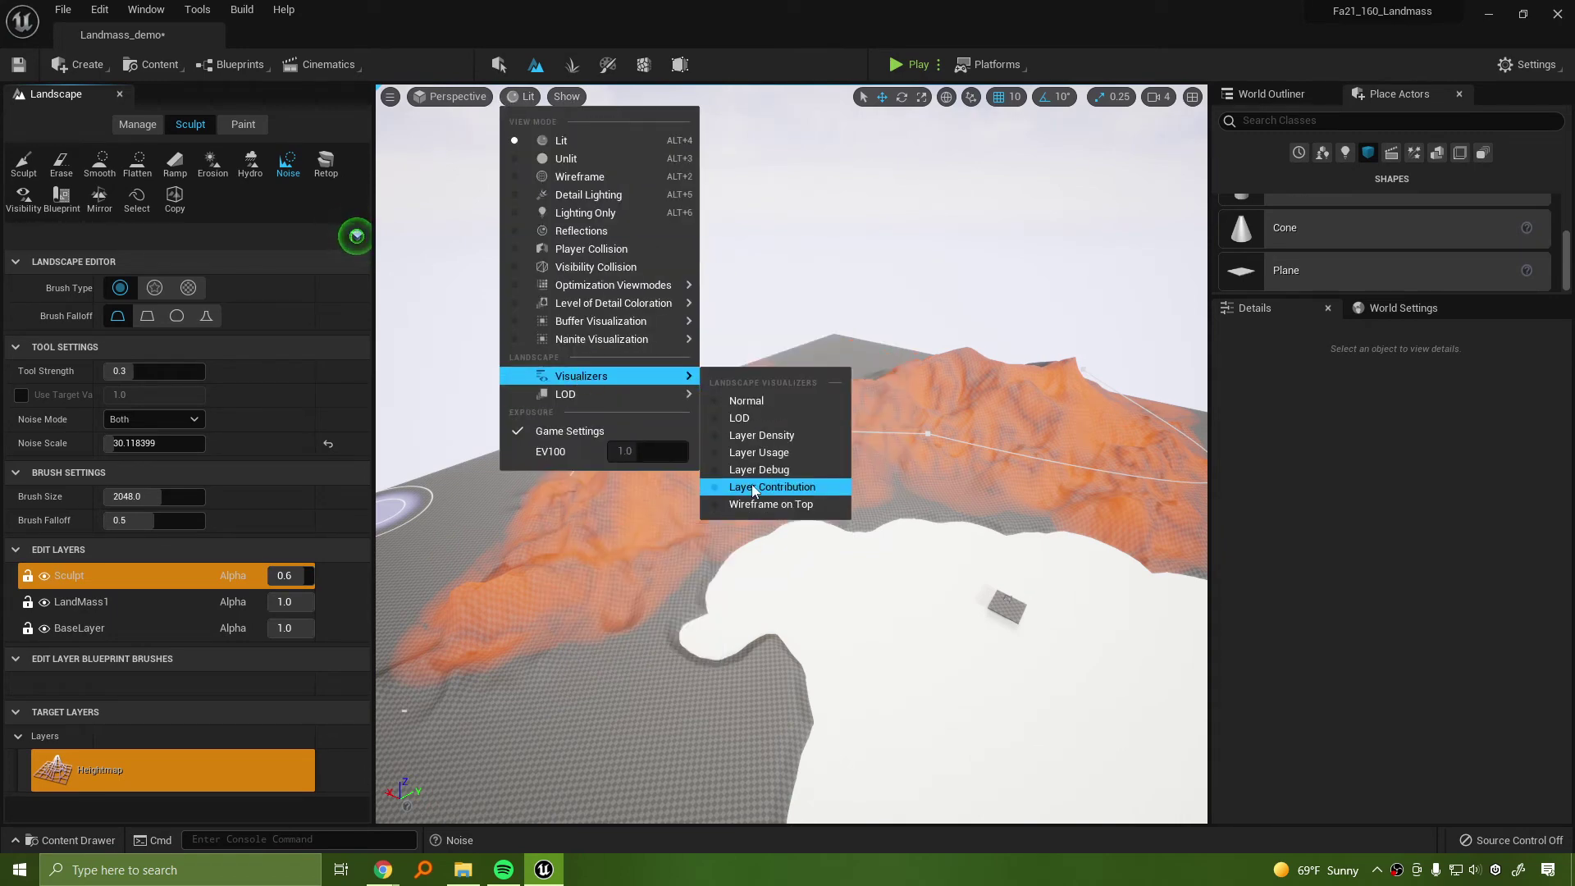
{"action": "left_click", "coordinate": [751, 486]}
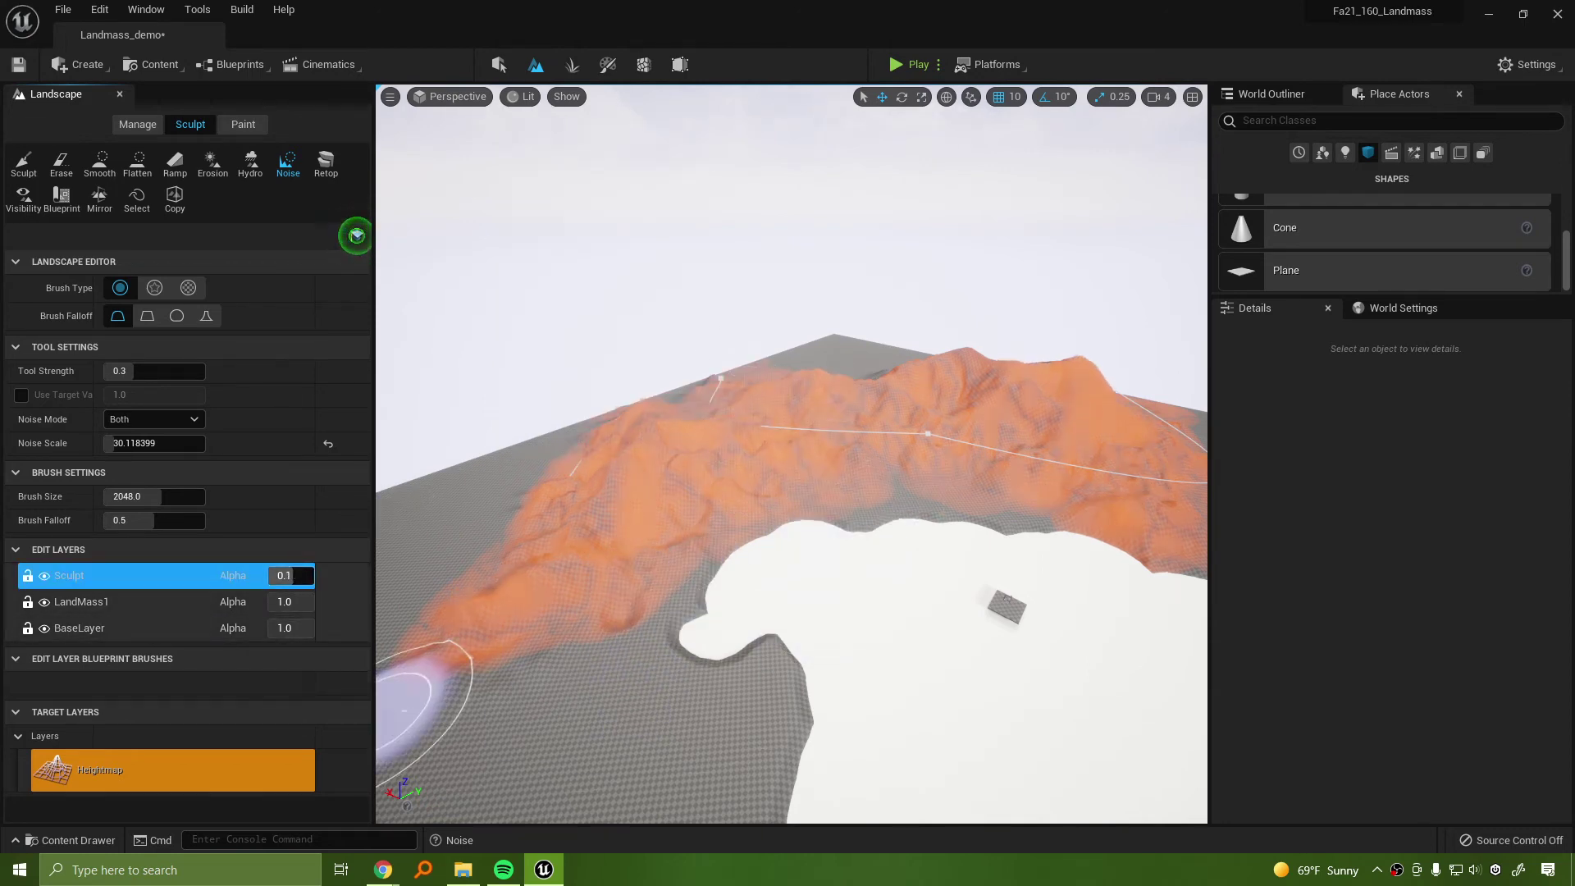
Try an alpha of -1.0 on the Sculpt layer and undo the change
{"action": "mouse_move", "coordinate": [292, 575]}
{"action": "left_mouse_down"}
{"action": "mouse_move", "coordinate": [269, 575]}
{"action": "mouse_move", "coordinate": [313, 575]}
{"action": "mouse_move", "coordinate": [267, 575]}
{"action": "left_mouse_up"}
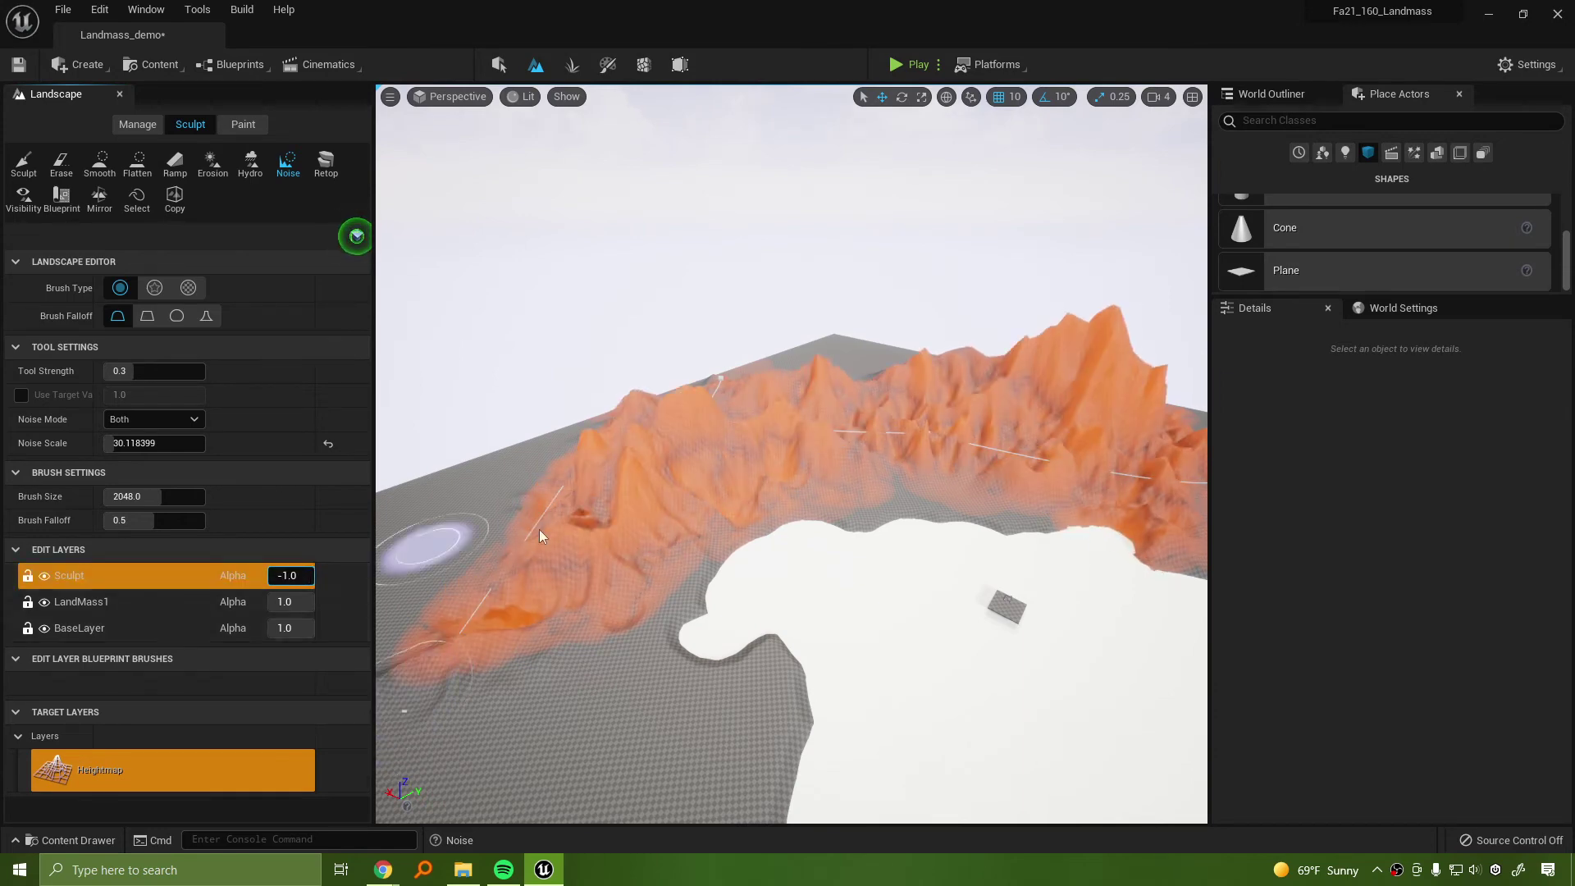
{"action": "key", "text": "ctrl+z"}
Hide and reshow the Sculpt layer to compare its effect on the far end of the mountain range
{"action": "mouse_move", "coordinate": [673, 533]}
{"action": "right_mouse_down"}
{"action": "mouse_move", "coordinate": [771, 500]}
{"action": "mouse_move", "coordinate": [689, 517]}
{"action": "right_mouse_up"}
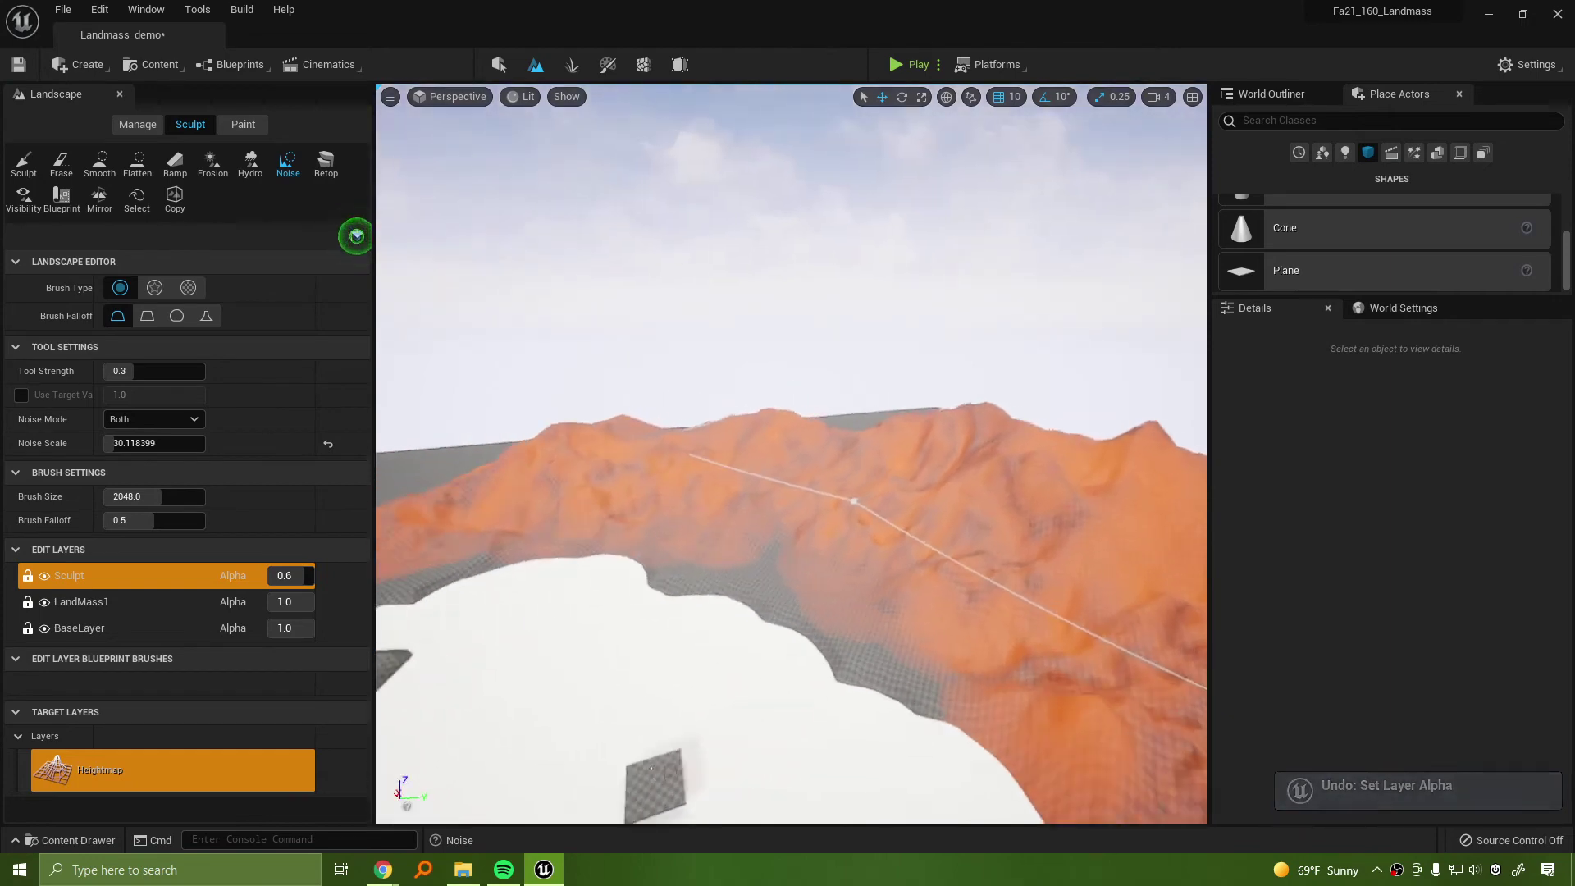
{"action": "right_click_drag", "start_coordinate": [524, 490], "coordinate": [549, 469]}
{"action": "left_click", "coordinate": [46, 576]}
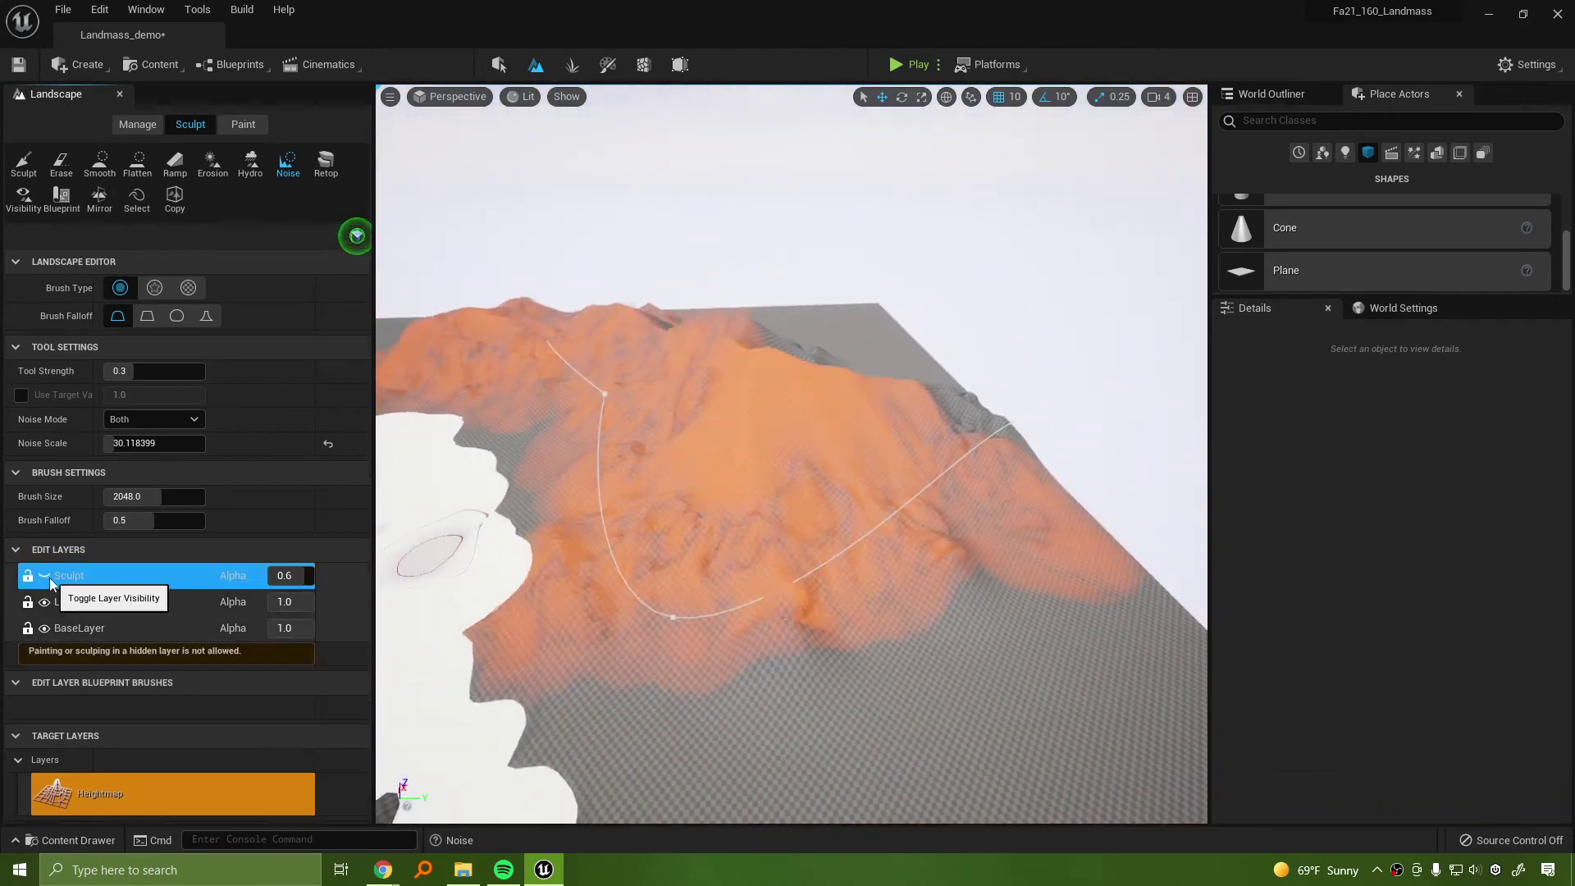
{"action": "left_click", "coordinate": [45, 576]}
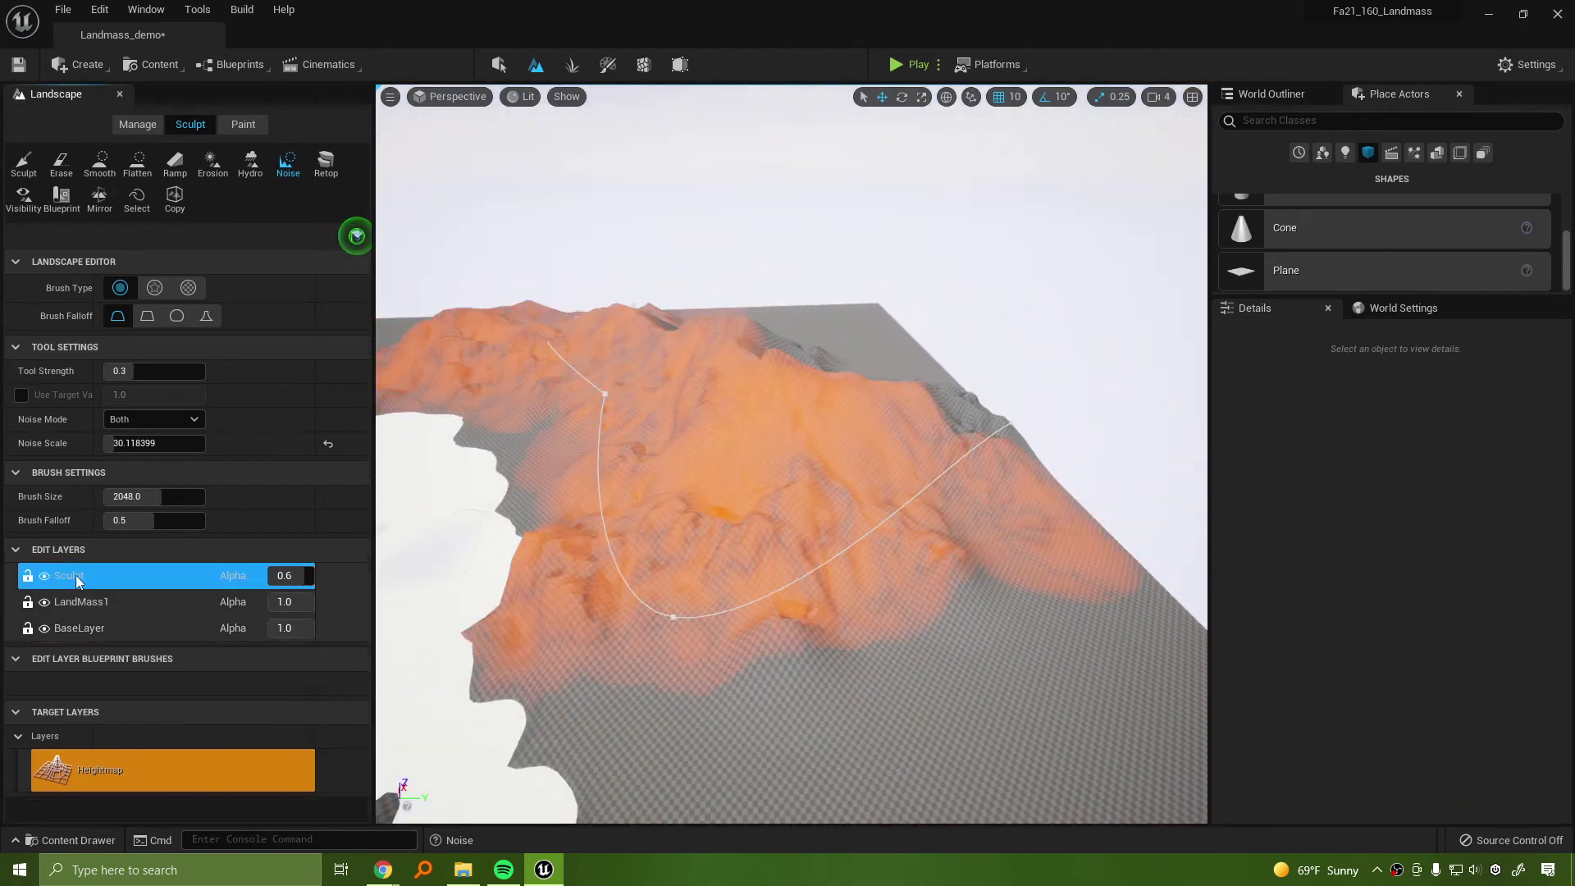
Preview the landscape with the Layer Debug visualizer and return it to Normal
{"action": "left_click", "coordinate": [514, 100]}
{"action": "mouse_move", "coordinate": [568, 379]}
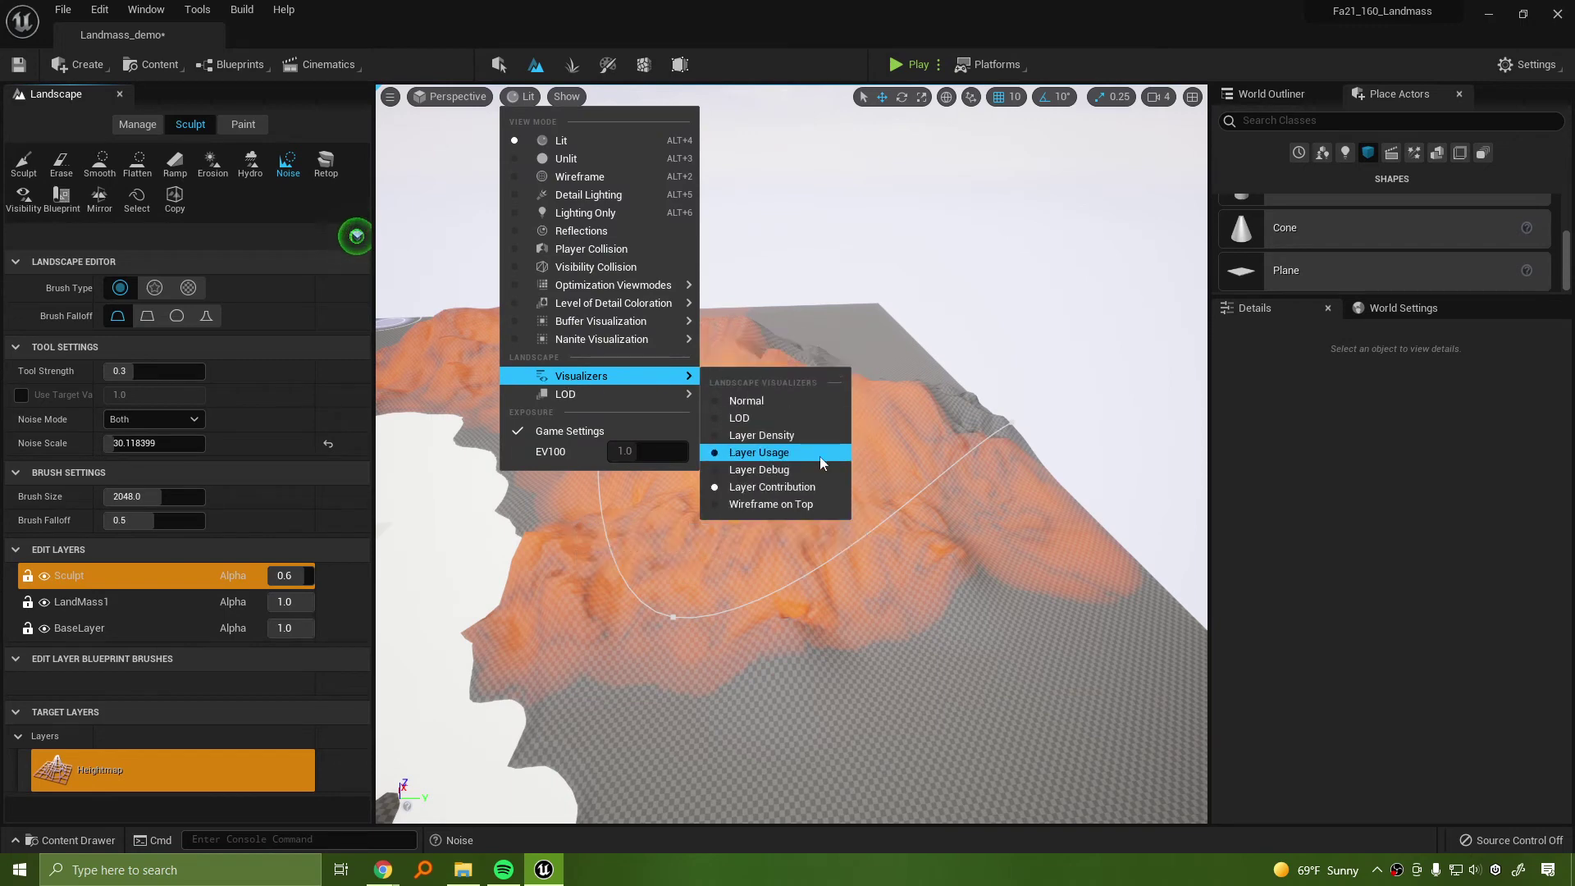
{"action": "left_click", "coordinate": [778, 478]}
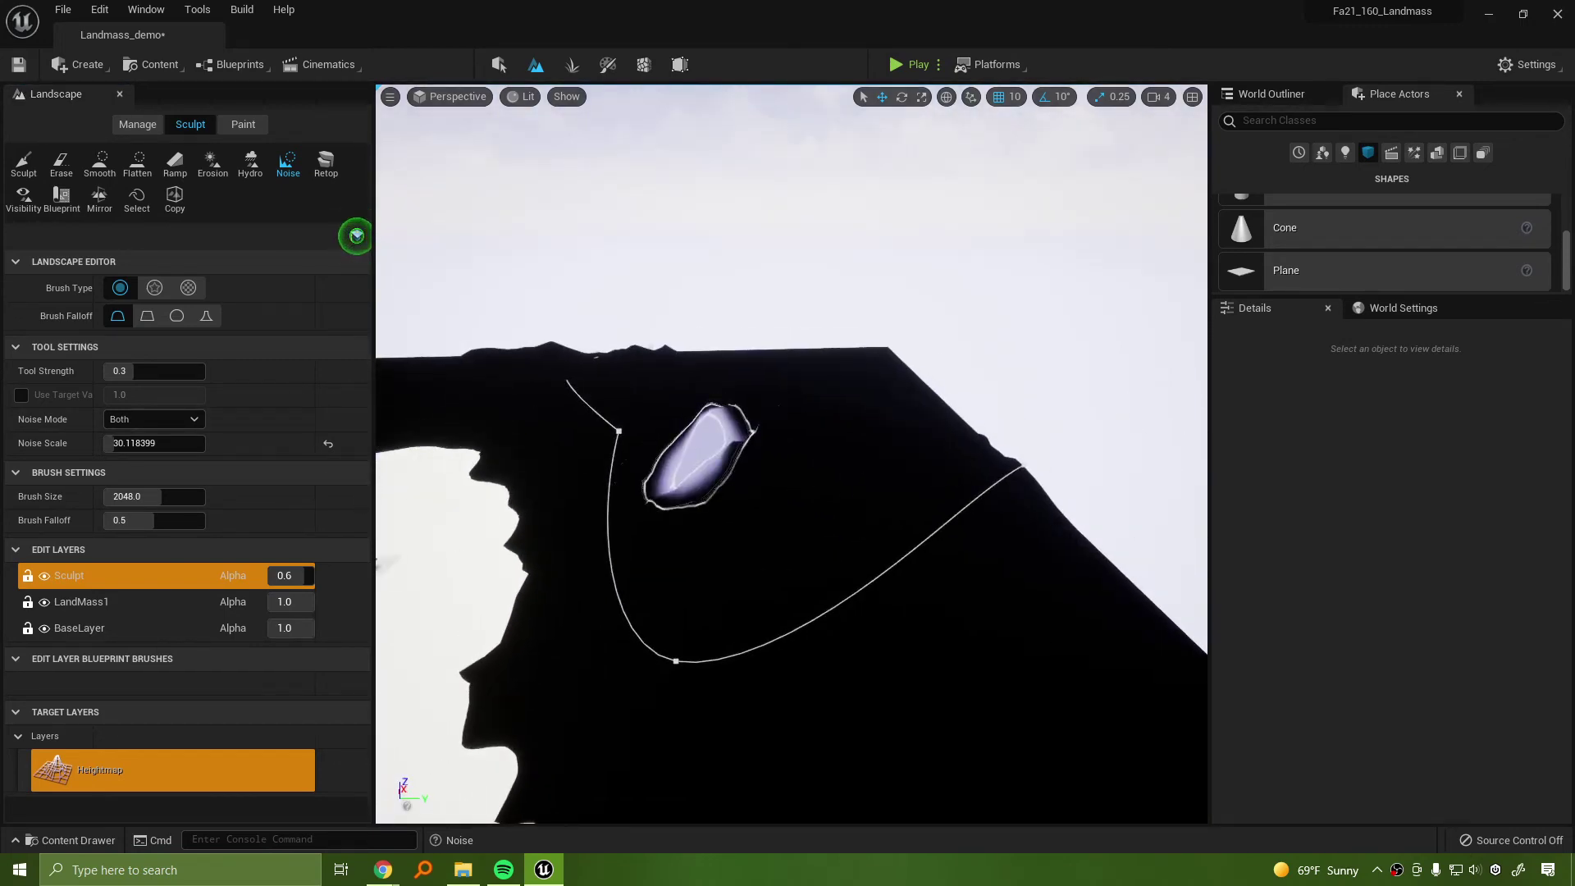
{"action": "left_click", "coordinate": [520, 96]}
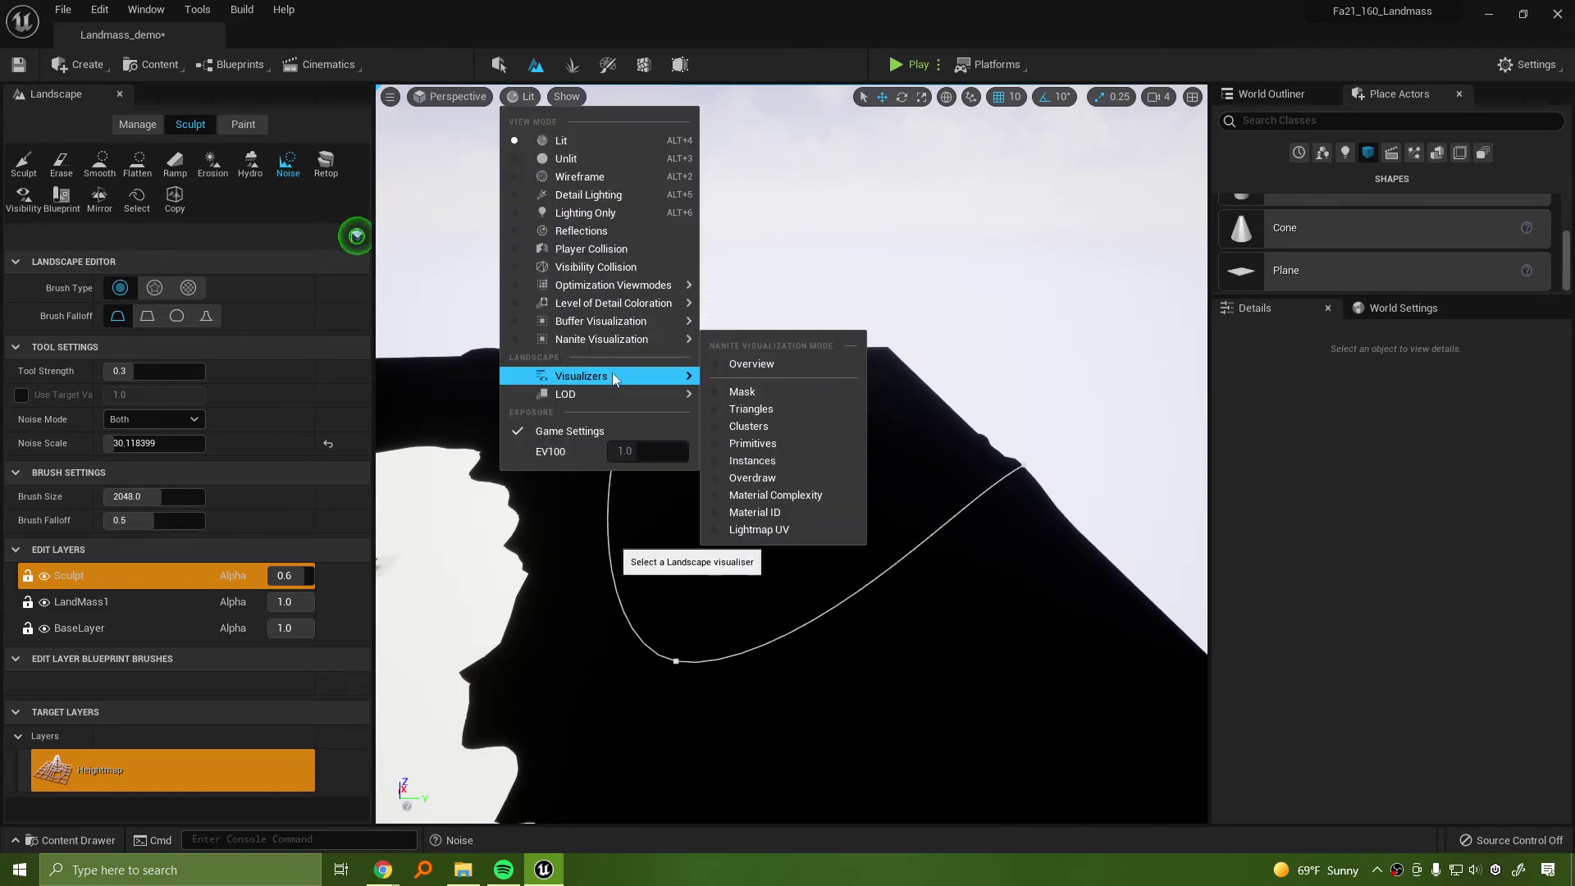
{"action": "mouse_move", "coordinate": [614, 374]}
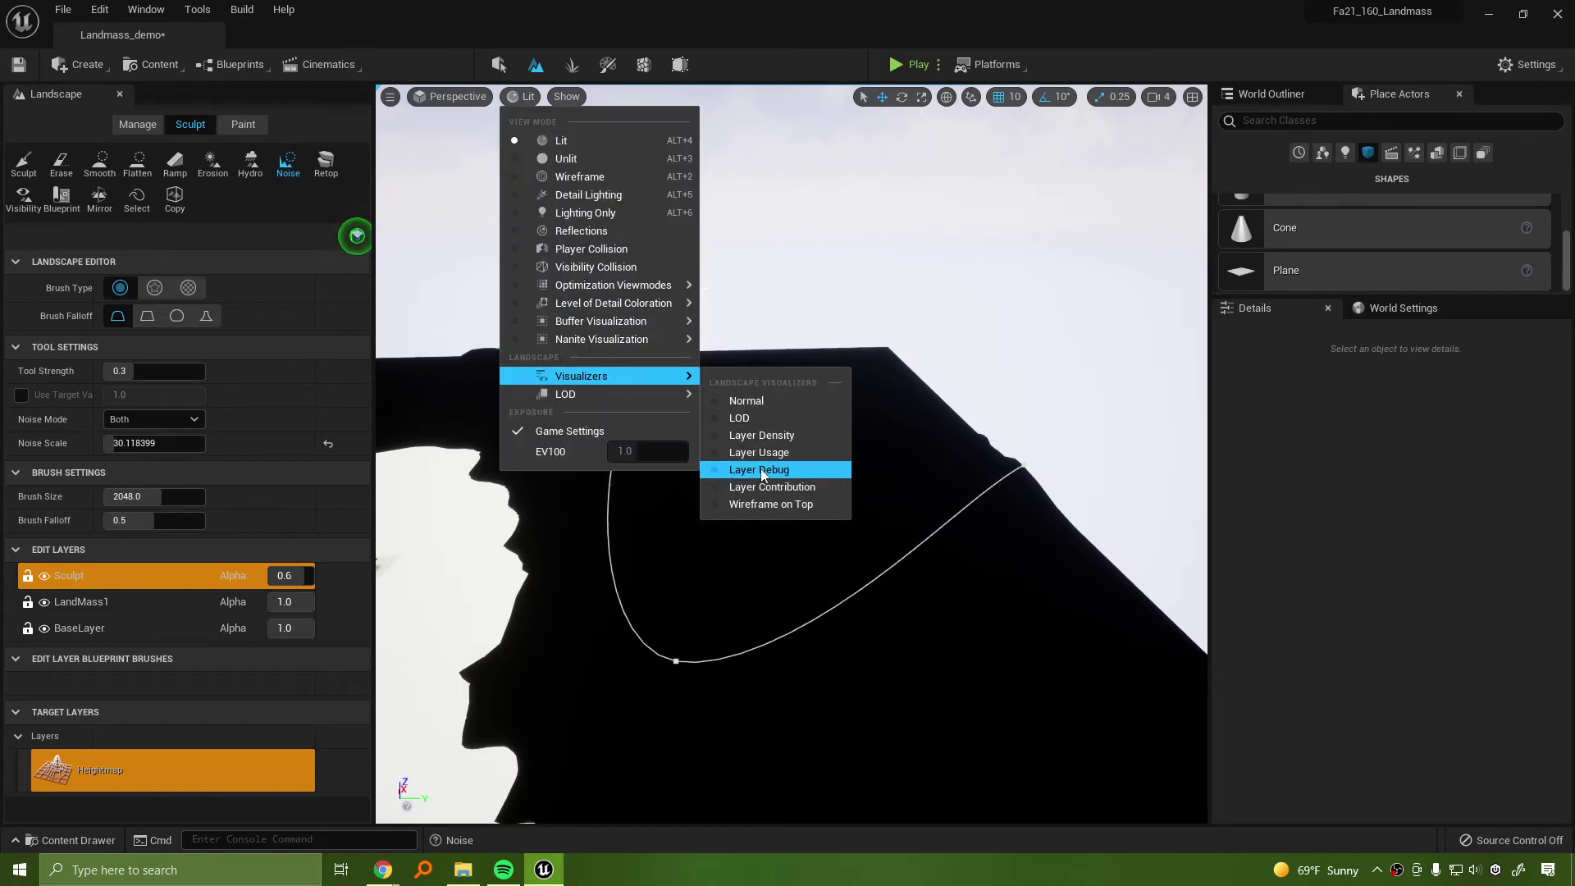
{"action": "left_click", "coordinate": [757, 400]}
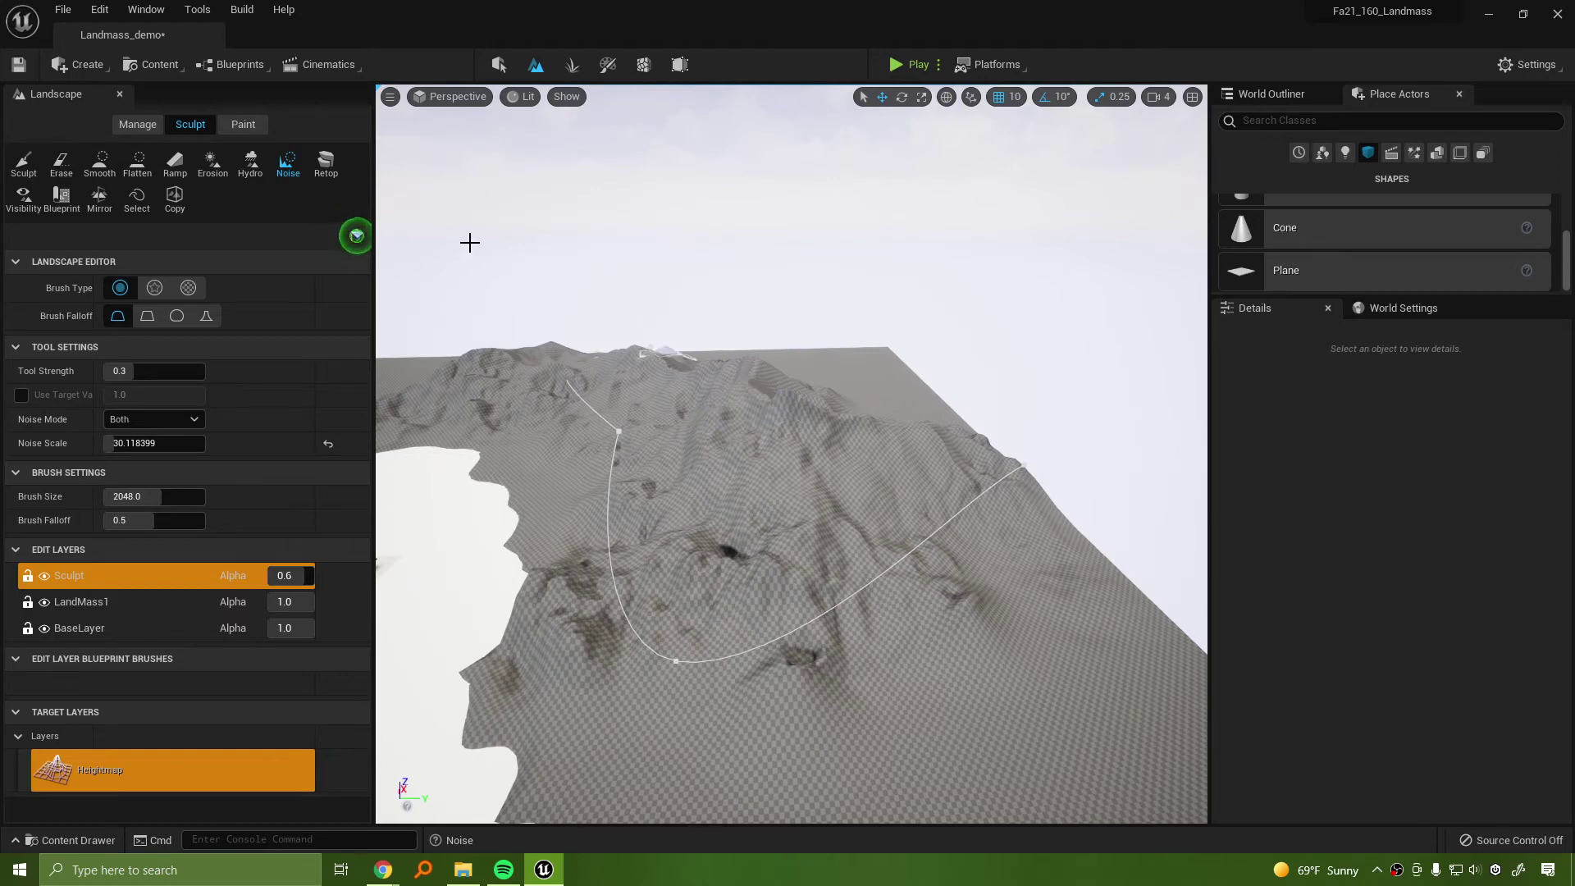
Set the landscape visualizer to Wireframe on Top and move in close to the mountains
{"action": "left_click", "coordinate": [522, 96]}
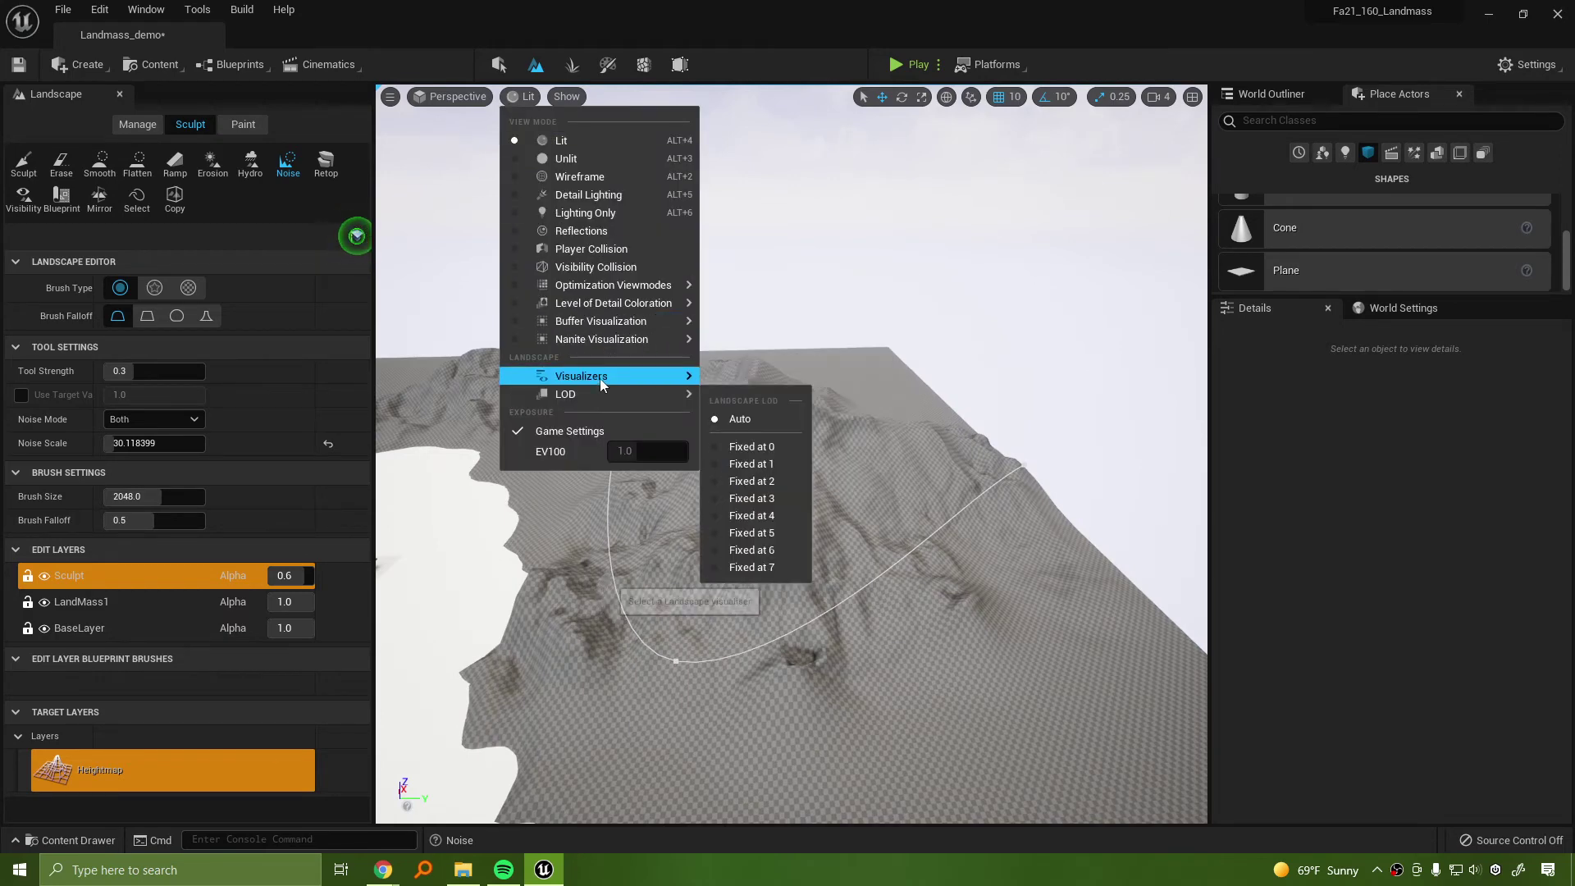
{"action": "mouse_move", "coordinate": [600, 377]}
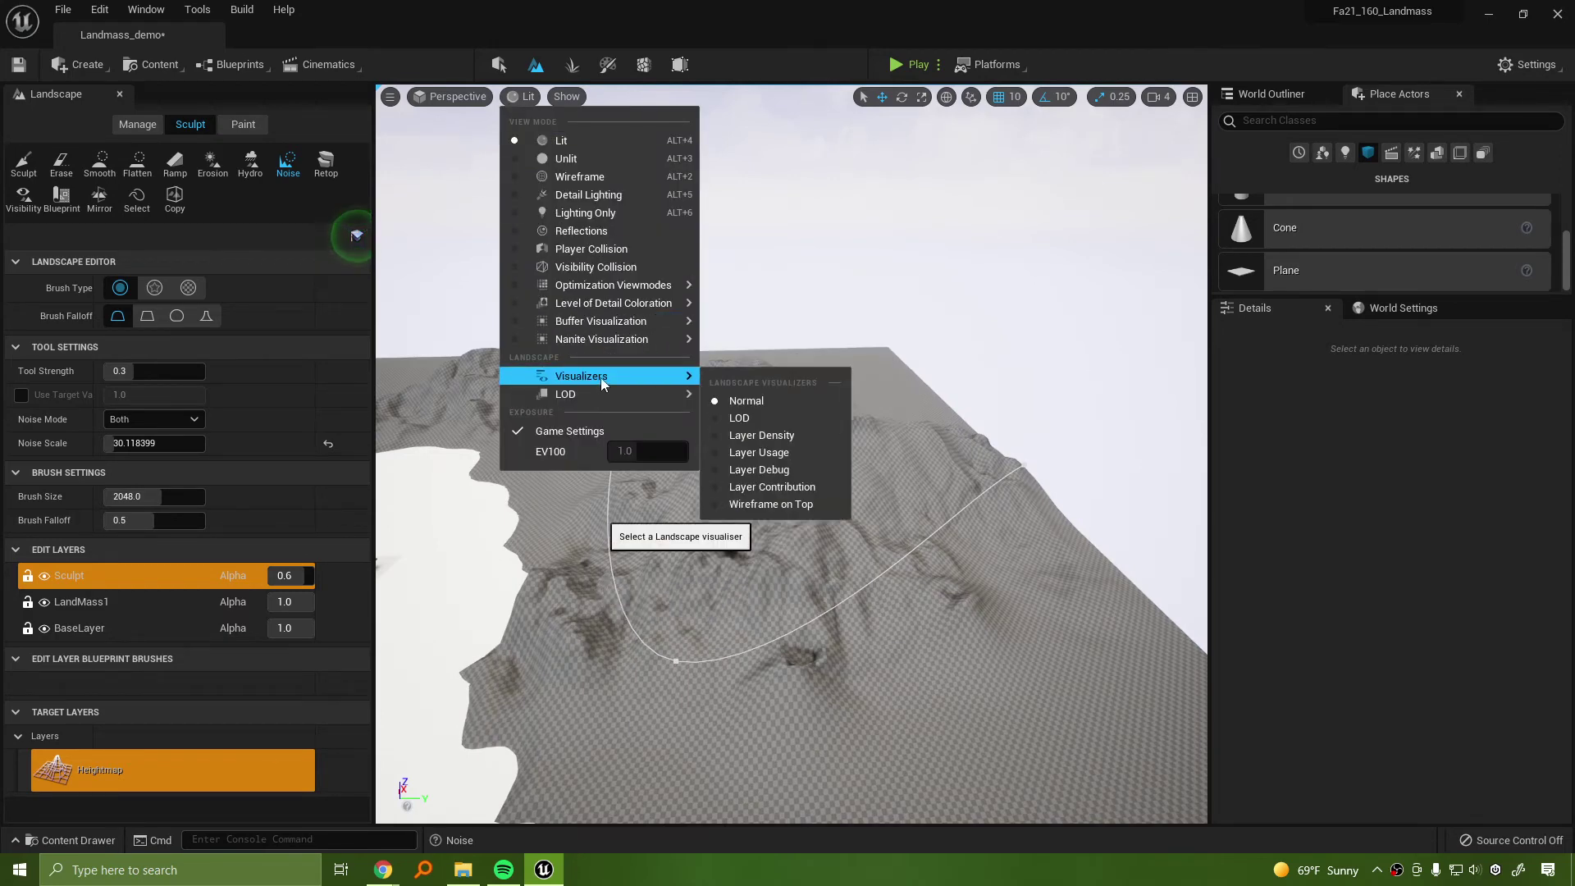
{"action": "left_click", "coordinate": [784, 504]}
{"action": "mouse_move", "coordinate": [781, 500]}
{"action": "right_mouse_down"}
{"action": "mouse_move", "coordinate": [747, 478]}
{"action": "mouse_move", "coordinate": [789, 543]}
{"action": "mouse_move", "coordinate": [736, 533]}
{"action": "mouse_move", "coordinate": [736, 508]}
{"action": "mouse_move", "coordinate": [808, 509]}
{"action": "mouse_move", "coordinate": [853, 549]}
{"action": "mouse_move", "coordinate": [828, 492]}
{"action": "mouse_move", "coordinate": [795, 574]}
{"action": "mouse_move", "coordinate": [755, 516]}
{"action": "mouse_move", "coordinate": [708, 503]}
{"action": "right_mouse_up"}
{"action": "key", "text": "w"}
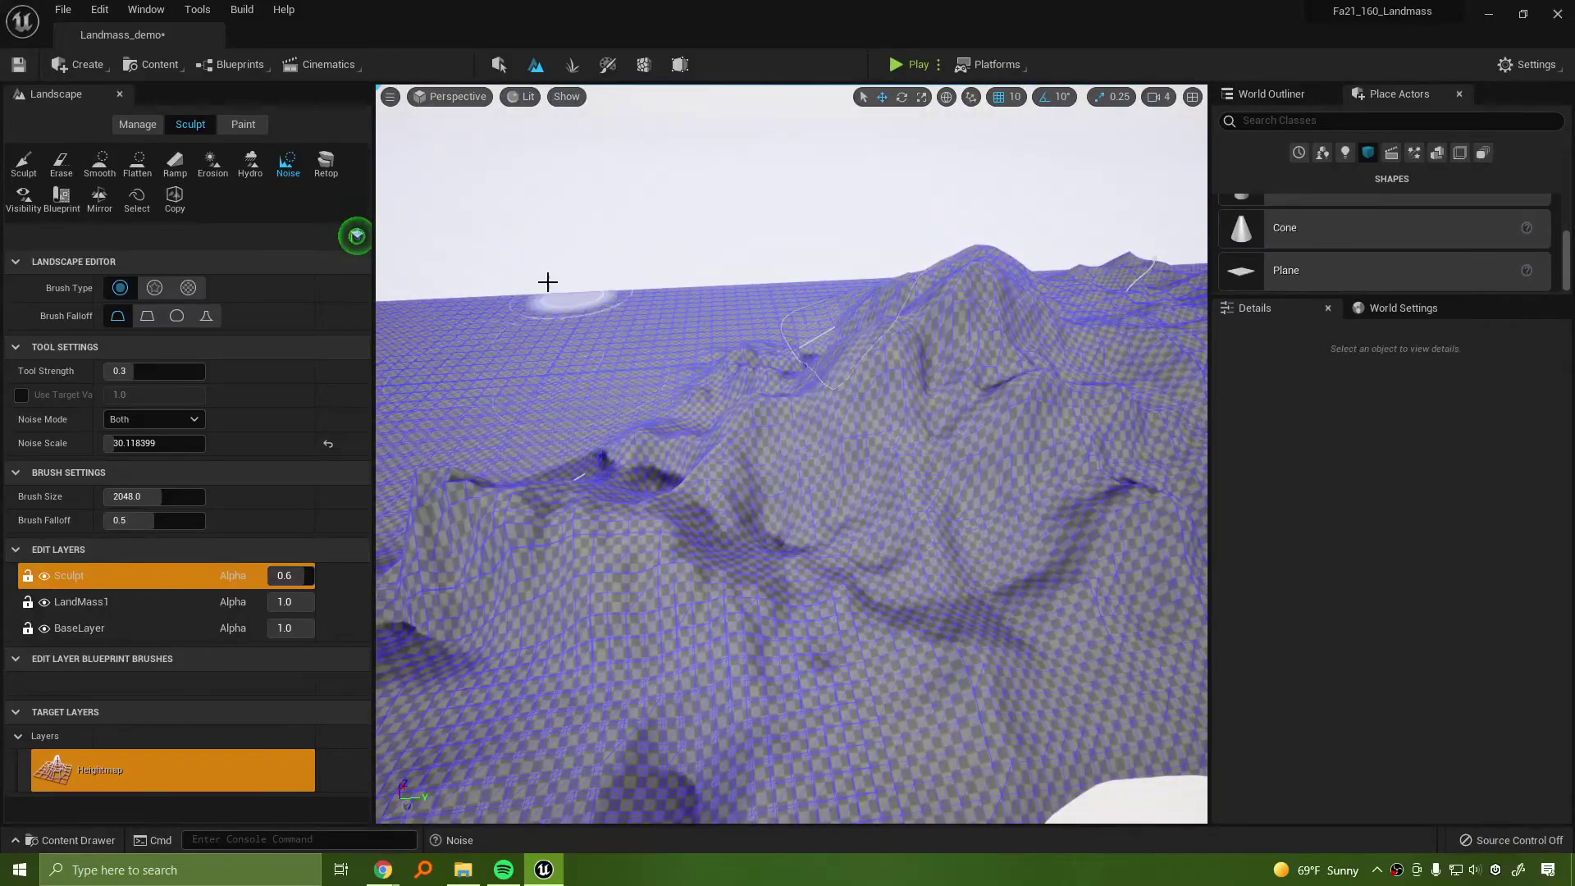
Examine how the wireframe density on the mountains and flat ground changes with camera distance
{"action": "right_click_drag", "start_coordinate": [748, 348], "coordinate": [705, 386]}
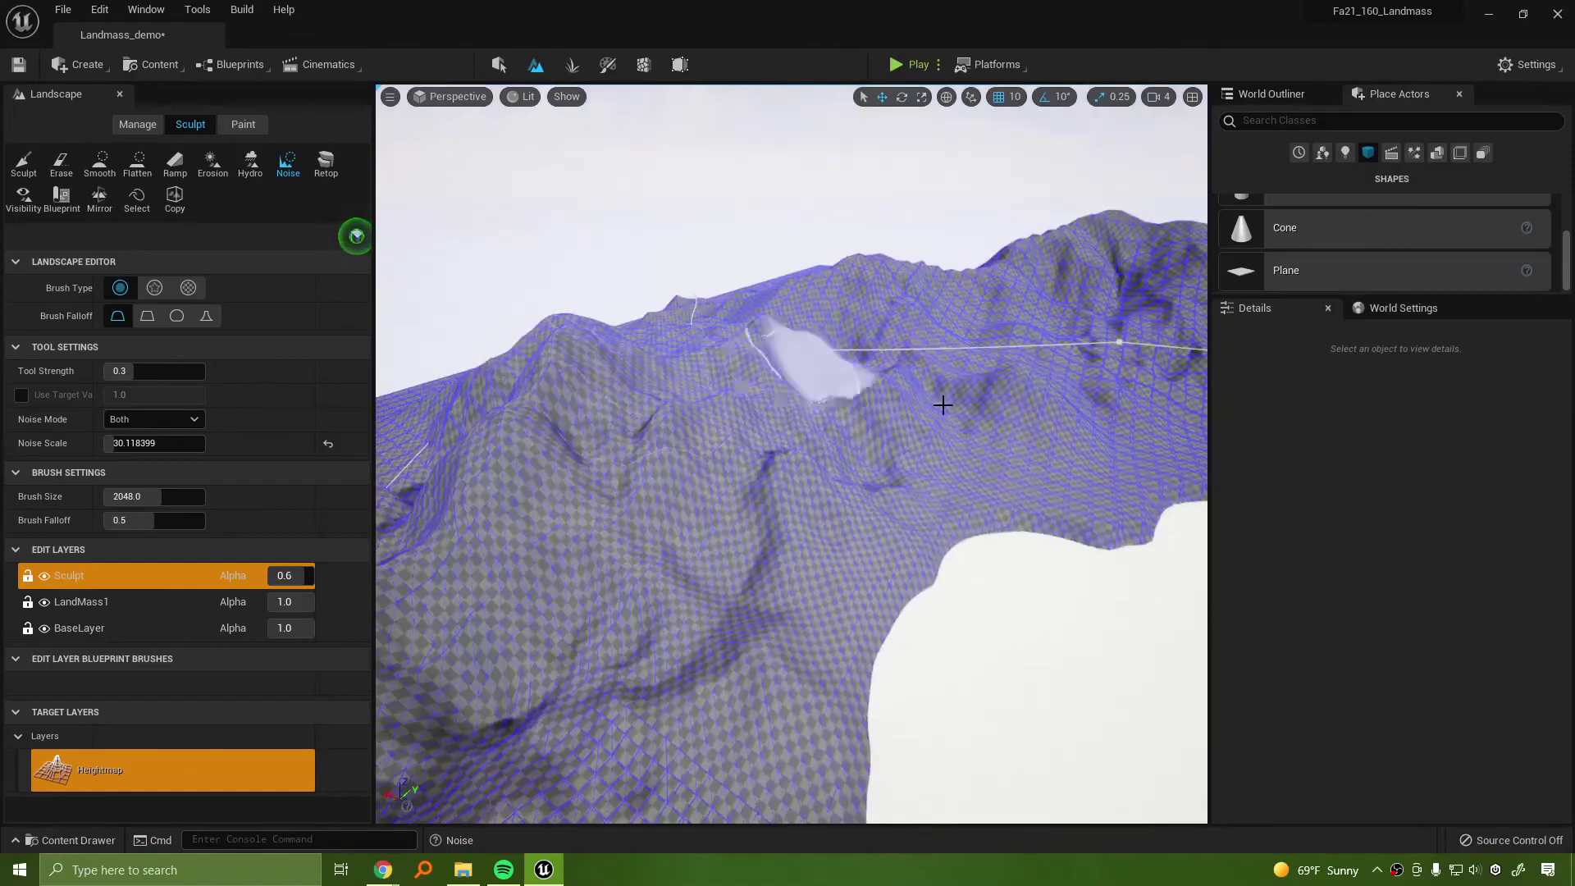
{"action": "right_click_drag", "start_coordinate": [942, 404], "coordinate": [1067, 386]}
{"action": "right_click_drag", "start_coordinate": [856, 427], "coordinate": [855, 427]}
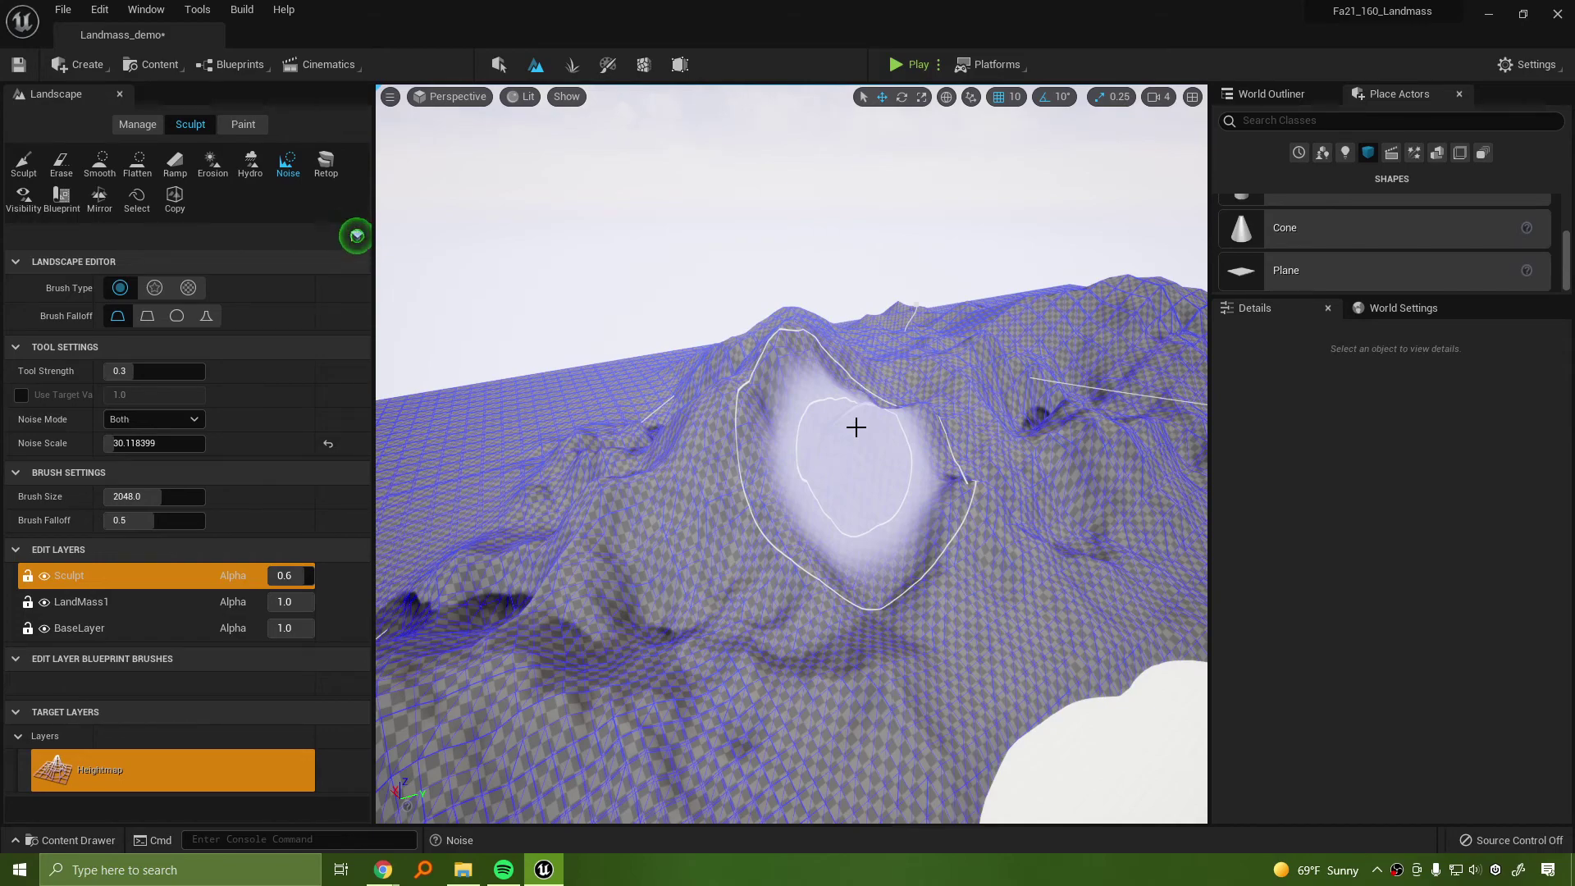
{"action": "mouse_move", "coordinate": [1019, 328]}
{"action": "right_mouse_down"}
{"action": "mouse_move", "coordinate": [1091, 459]}
{"action": "mouse_move", "coordinate": [1165, 386]}
{"action": "mouse_move", "coordinate": [959, 295]}
{"action": "mouse_move", "coordinate": [1075, 336]}
{"action": "mouse_move", "coordinate": [976, 353]}
{"action": "right_mouse_up"}
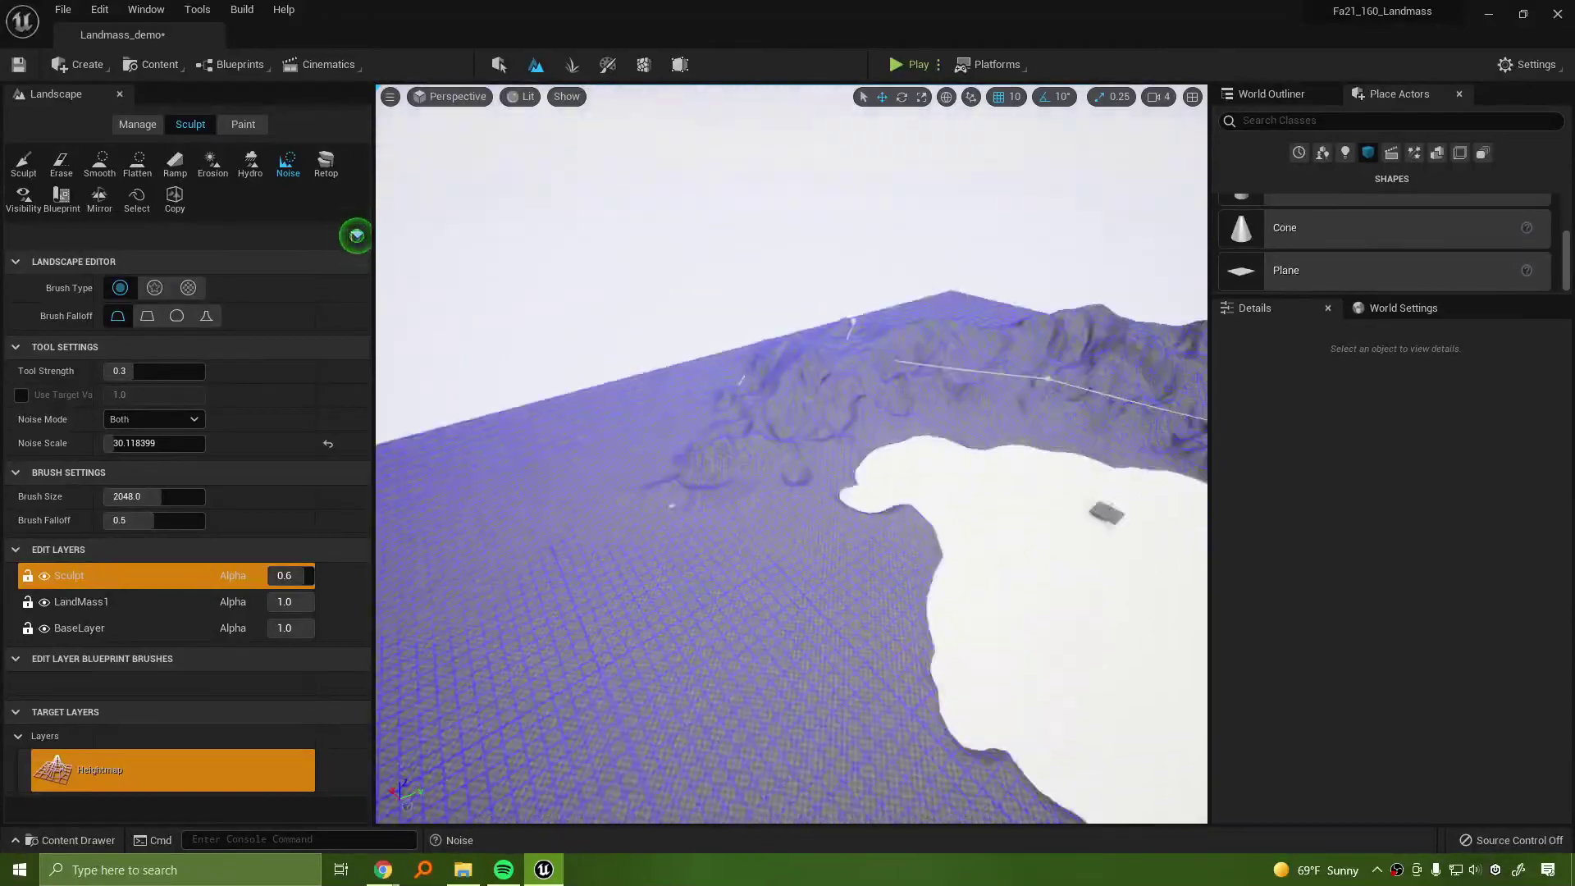
{"action": "right_click_drag", "start_coordinate": [750, 443], "coordinate": [656, 451]}
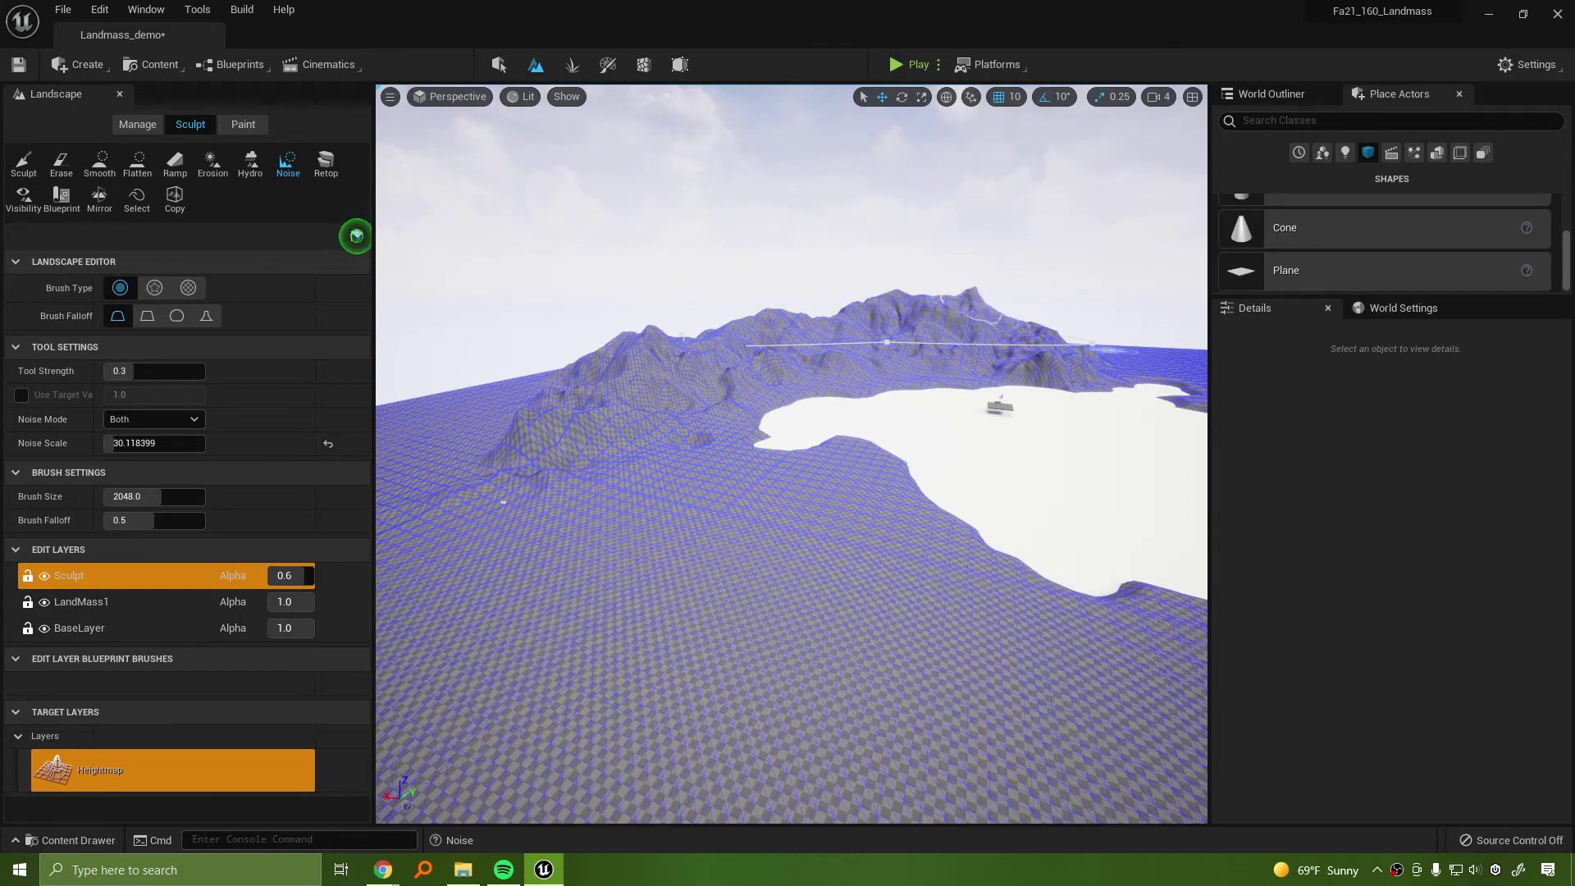
{"action": "right_click_drag", "start_coordinate": [792, 453], "coordinate": [683, 517]}
{"action": "key", "text": "w"}
{"action": "key", "text": "w"}
{"action": "key", "text": "s"}
{"action": "right_click_drag", "start_coordinate": [915, 542], "coordinate": [874, 509]}
{"action": "scroll", "coordinate": [985, 563], "scroll_direction": "up", "scroll_amount": 3}
{"action": "right_click_drag", "start_coordinate": [774, 612], "coordinate": [774, 612]}
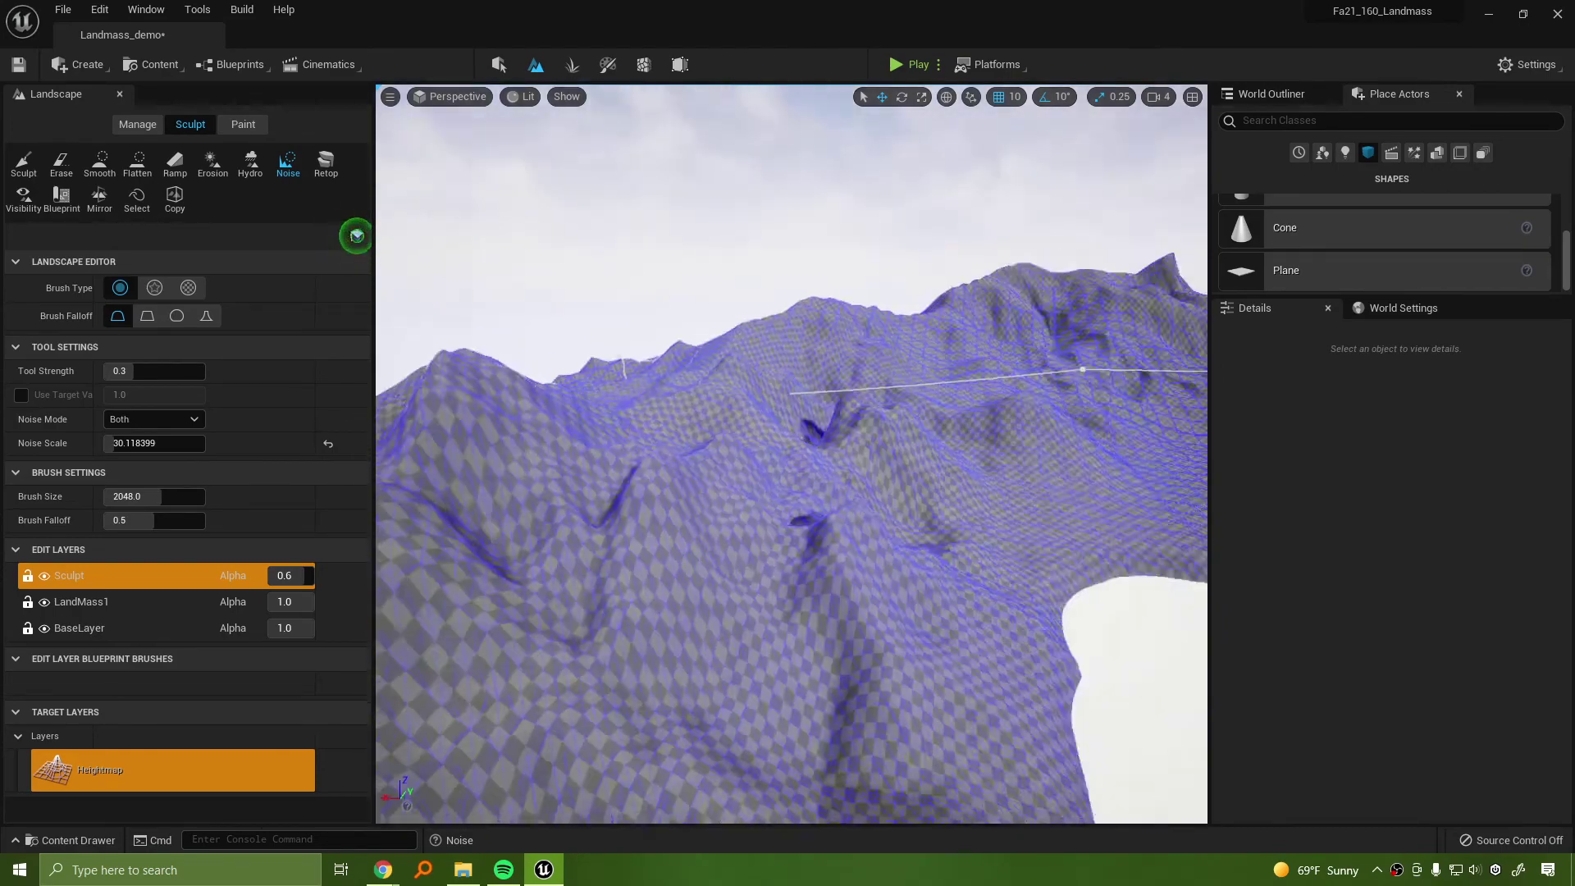
Select the Landscape actor and review its landscape, LOD Distribution and collision settings
{"action": "left_click", "coordinate": [1267, 95]}
{"action": "scroll", "coordinate": [1312, 205], "scroll_direction": "up", "scroll_amount": 5}
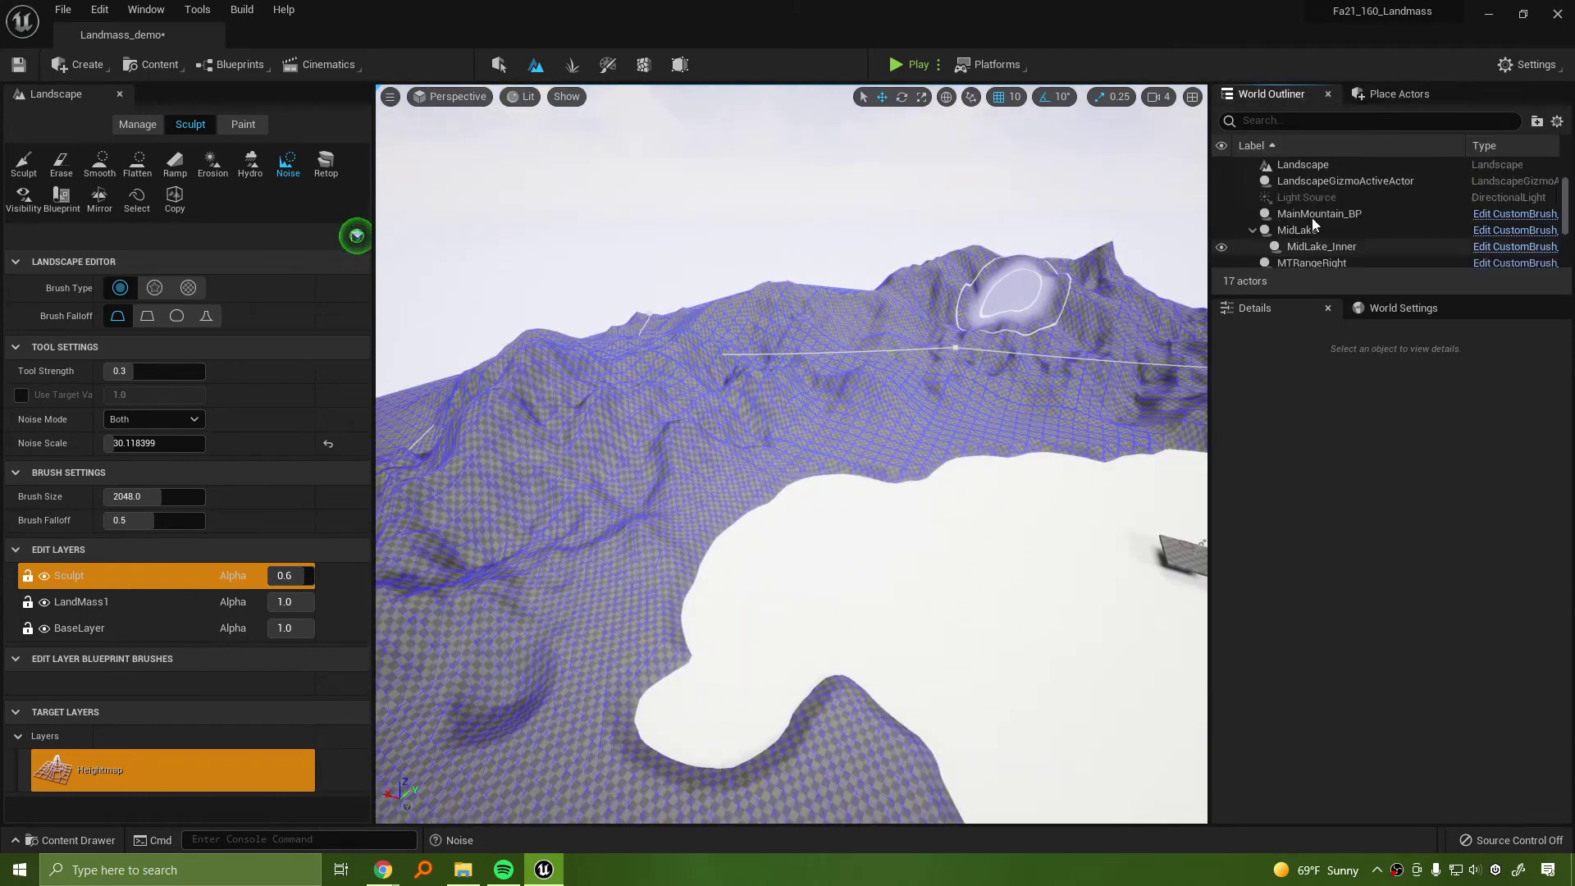
{"action": "left_click", "coordinate": [1304, 232]}
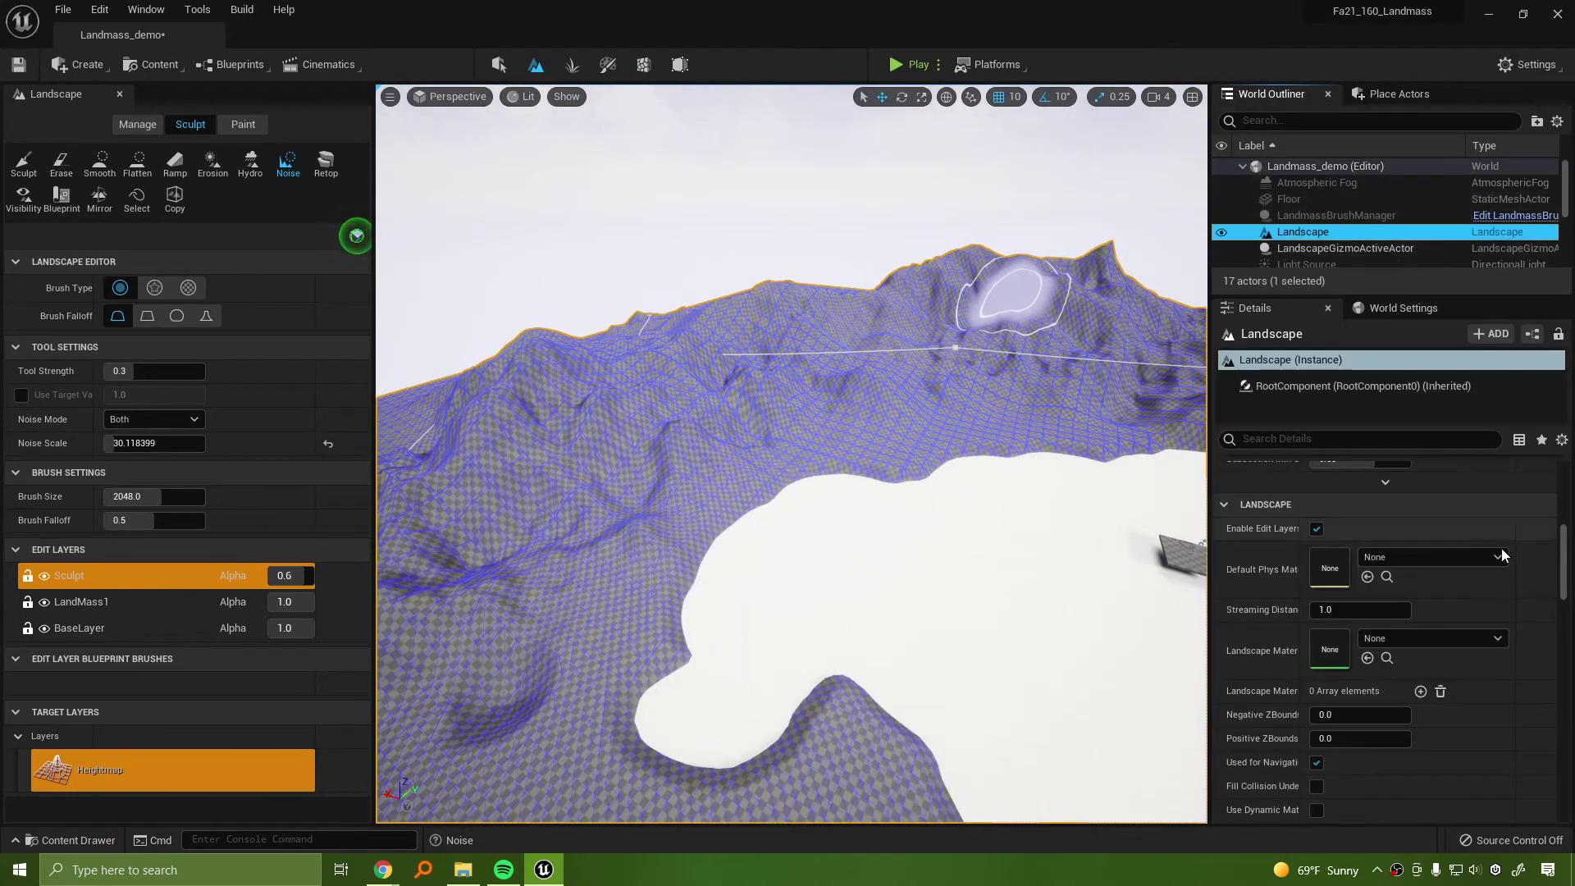
{"action": "scroll", "coordinate": [1558, 595], "scroll_direction": "down", "scroll_amount": 10}
{"action": "scroll", "coordinate": [1558, 593], "scroll_direction": "down", "scroll_amount": 3}
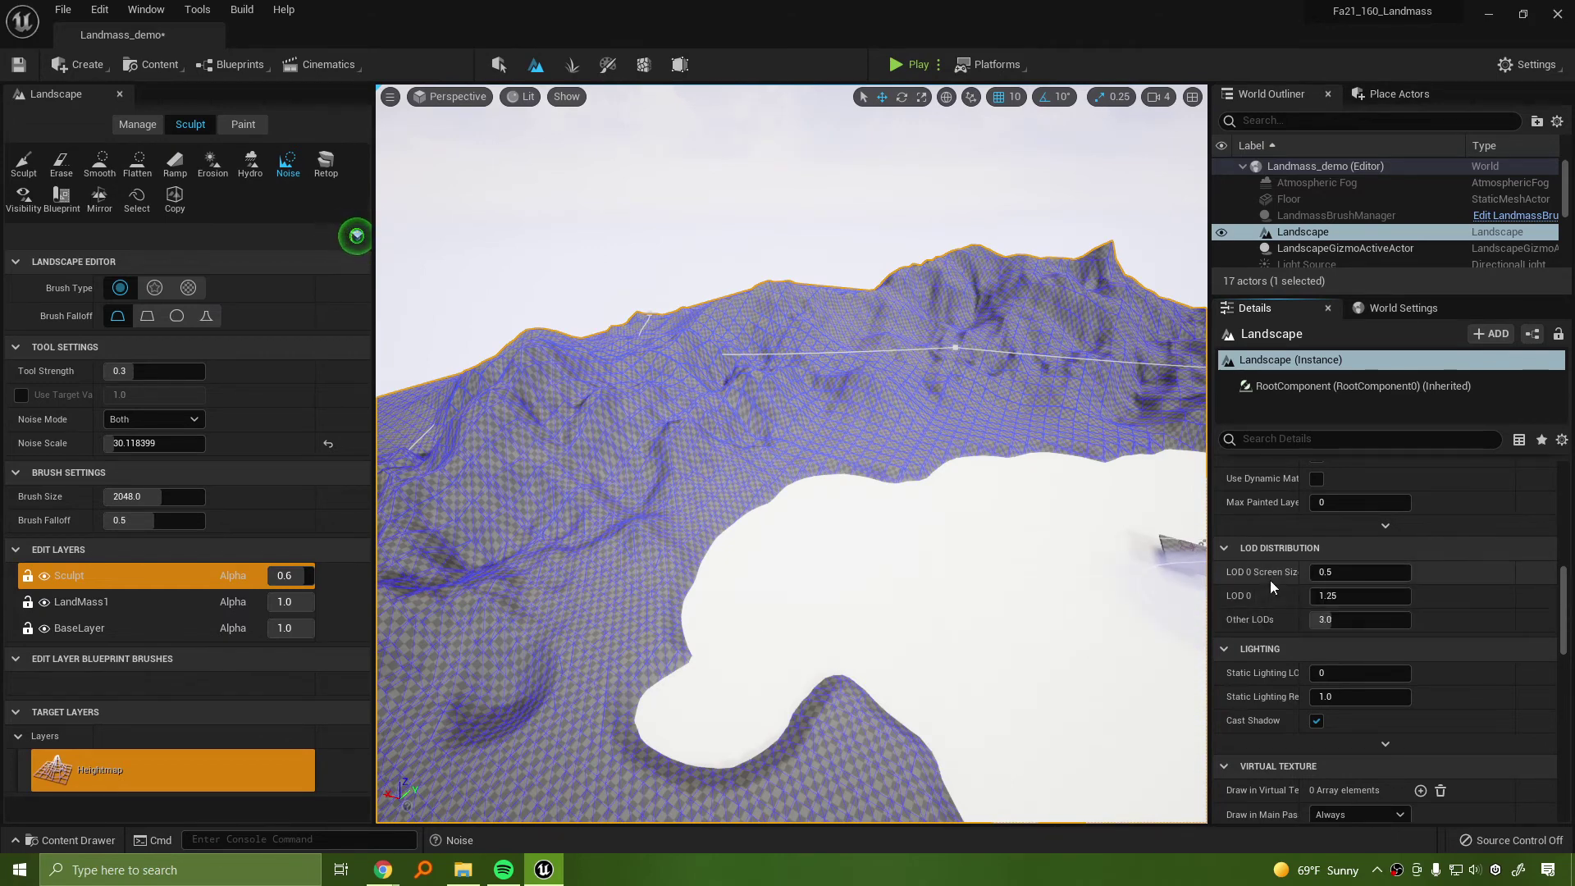
{"action": "left_click_drag", "start_coordinate": [1567, 619], "coordinate": [1565, 707]}
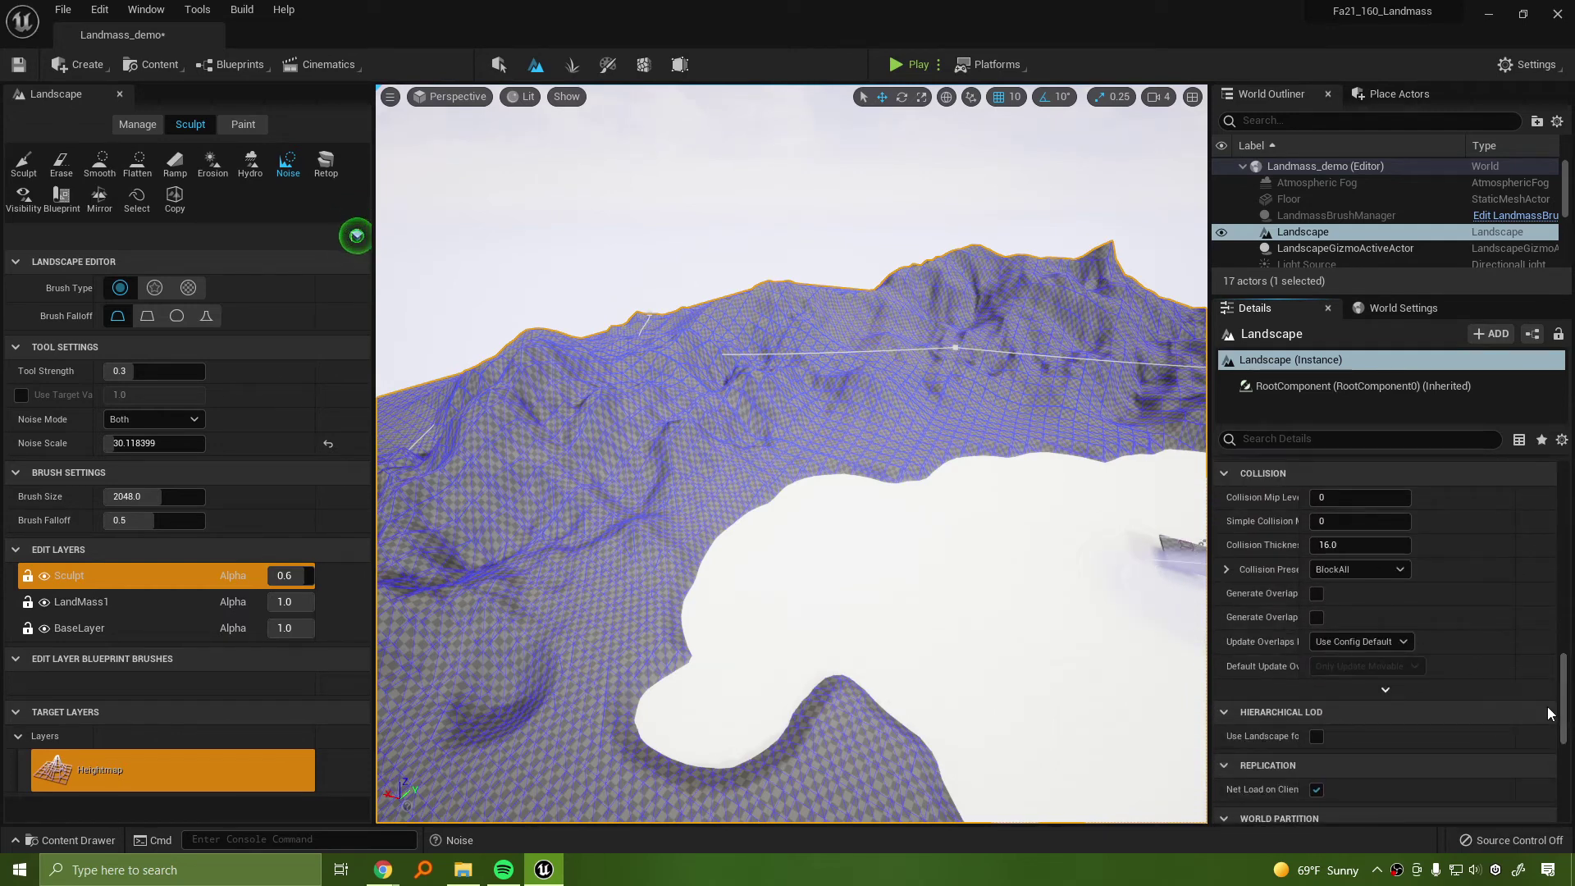
{"action": "left_click_drag", "start_coordinate": [1563, 696], "coordinate": [1570, 584]}
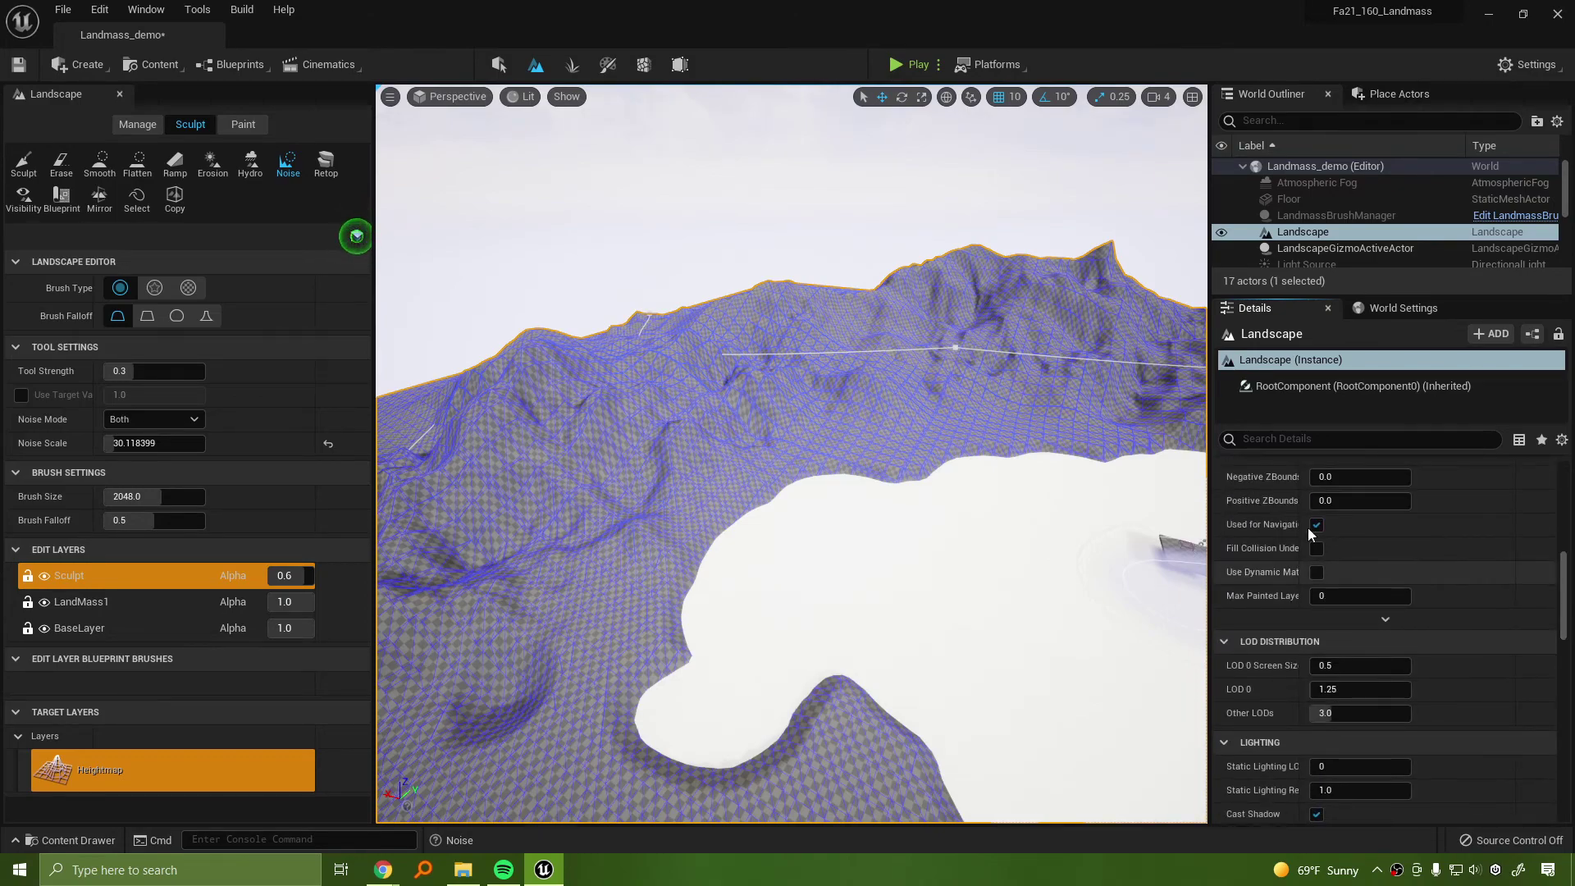
Inspect the landscape wireframe around the lake and mountain range from near and far viewpoints
{"action": "right_click_drag", "start_coordinate": [955, 448], "coordinate": [660, 377]}
{"action": "key", "text": "w"}
{"action": "key", "text": "s"}
{"action": "key", "text": "d"}
{"action": "key", "text": "s"}
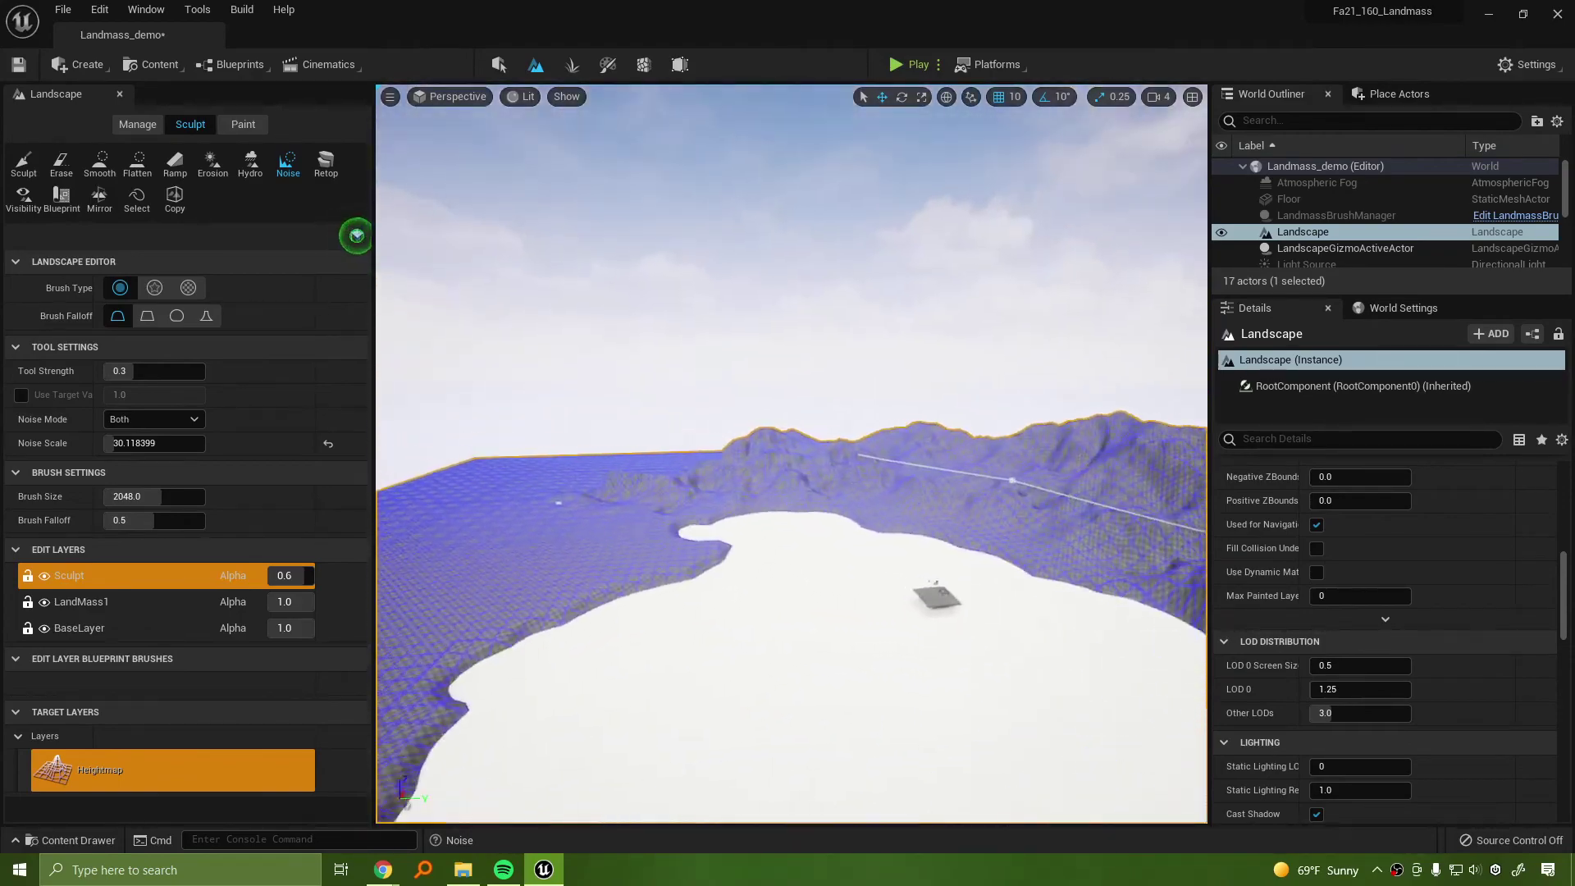
{"action": "right_click_drag", "start_coordinate": [791, 410], "coordinate": [792, 394]}
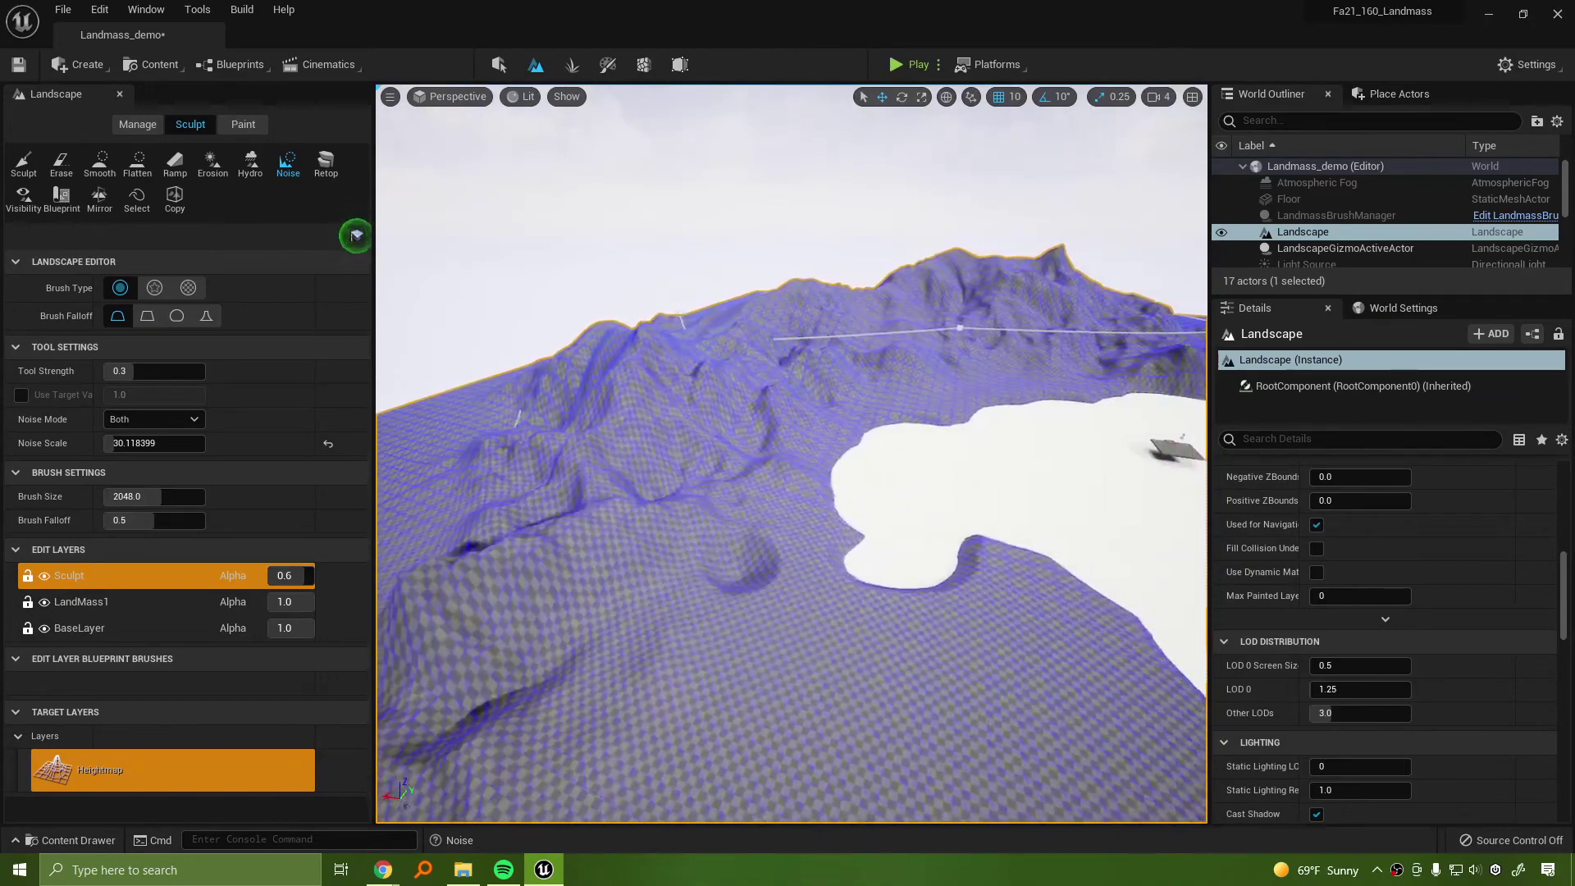
{"action": "right_click_drag", "start_coordinate": [943, 443], "coordinate": [944, 442]}
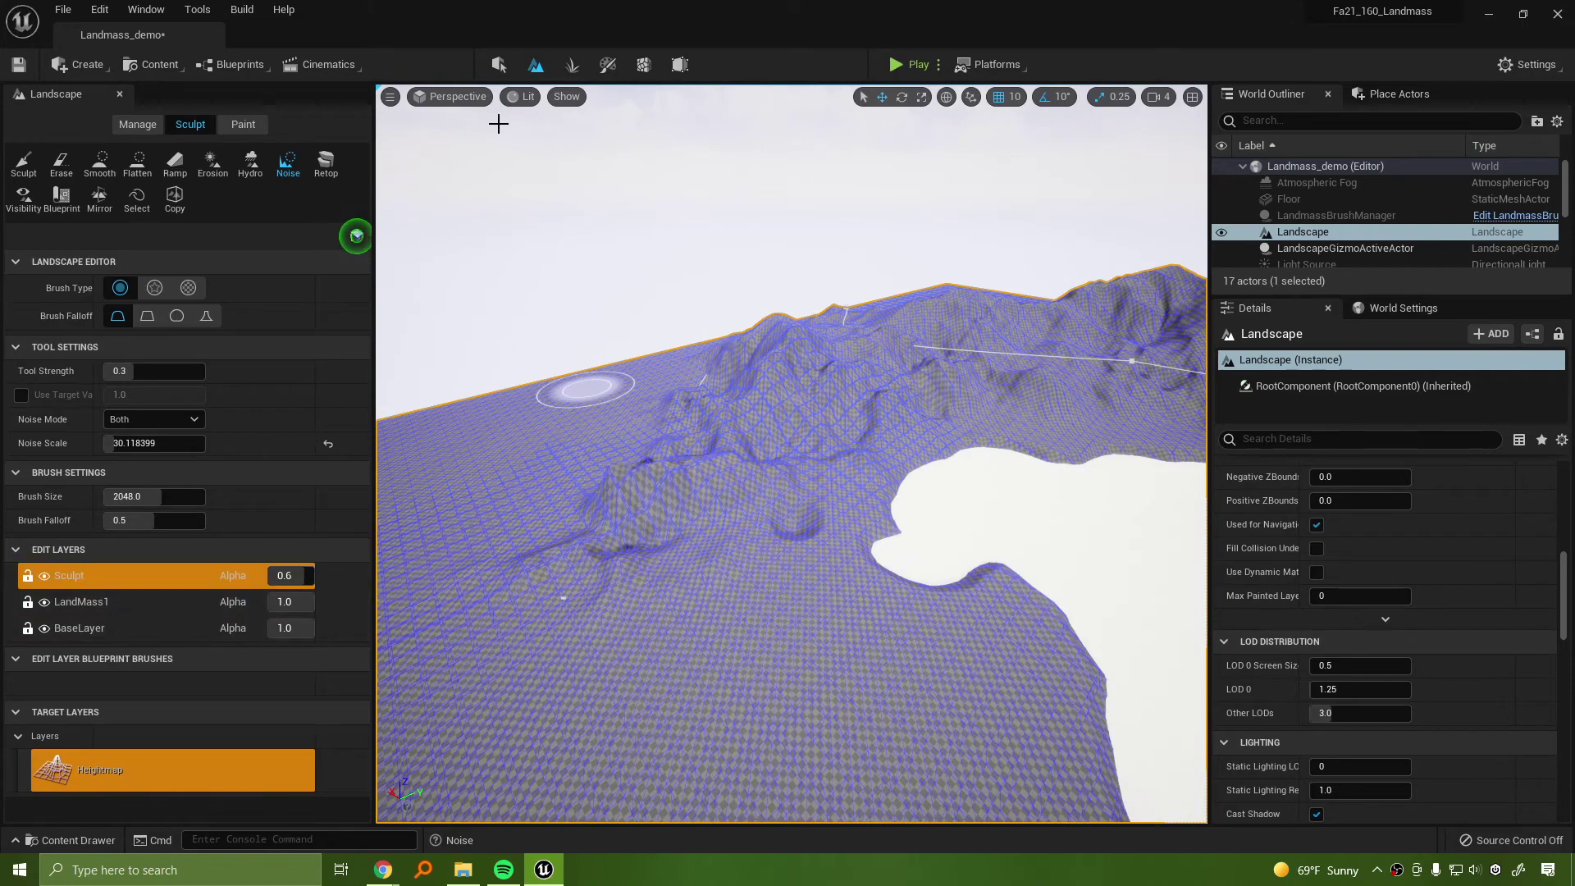
Select the LandMass1 edit layer and set the landscape visualizer to Layer Contribution to inspect its coverage on both sides of the mountains
{"action": "left_click", "coordinate": [95, 603]}
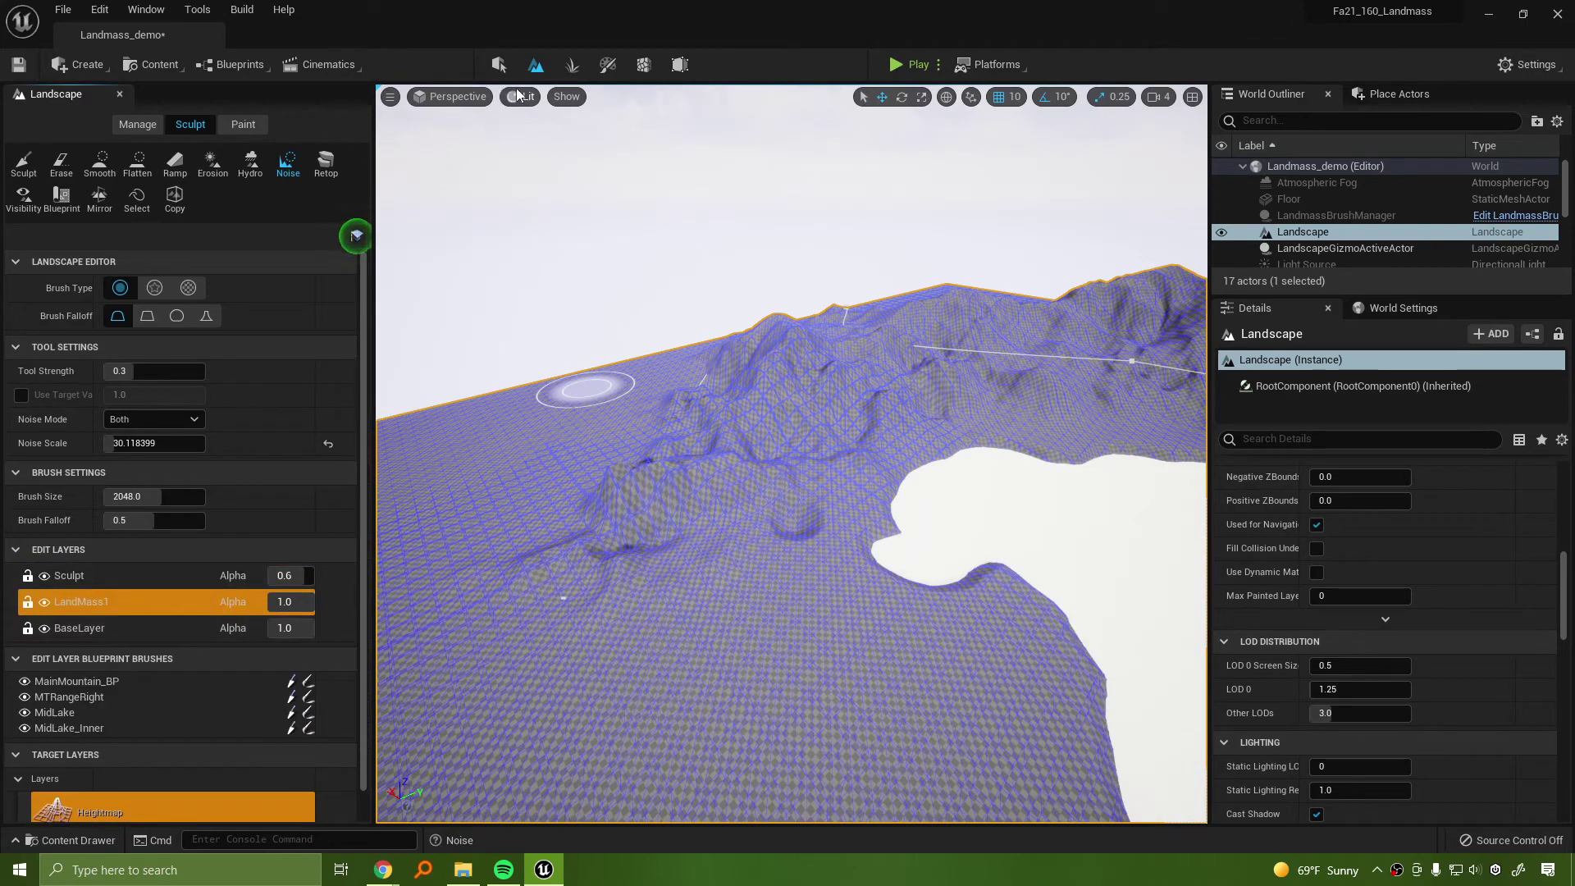
{"action": "left_click", "coordinate": [519, 96]}
{"action": "mouse_move", "coordinate": [597, 374]}
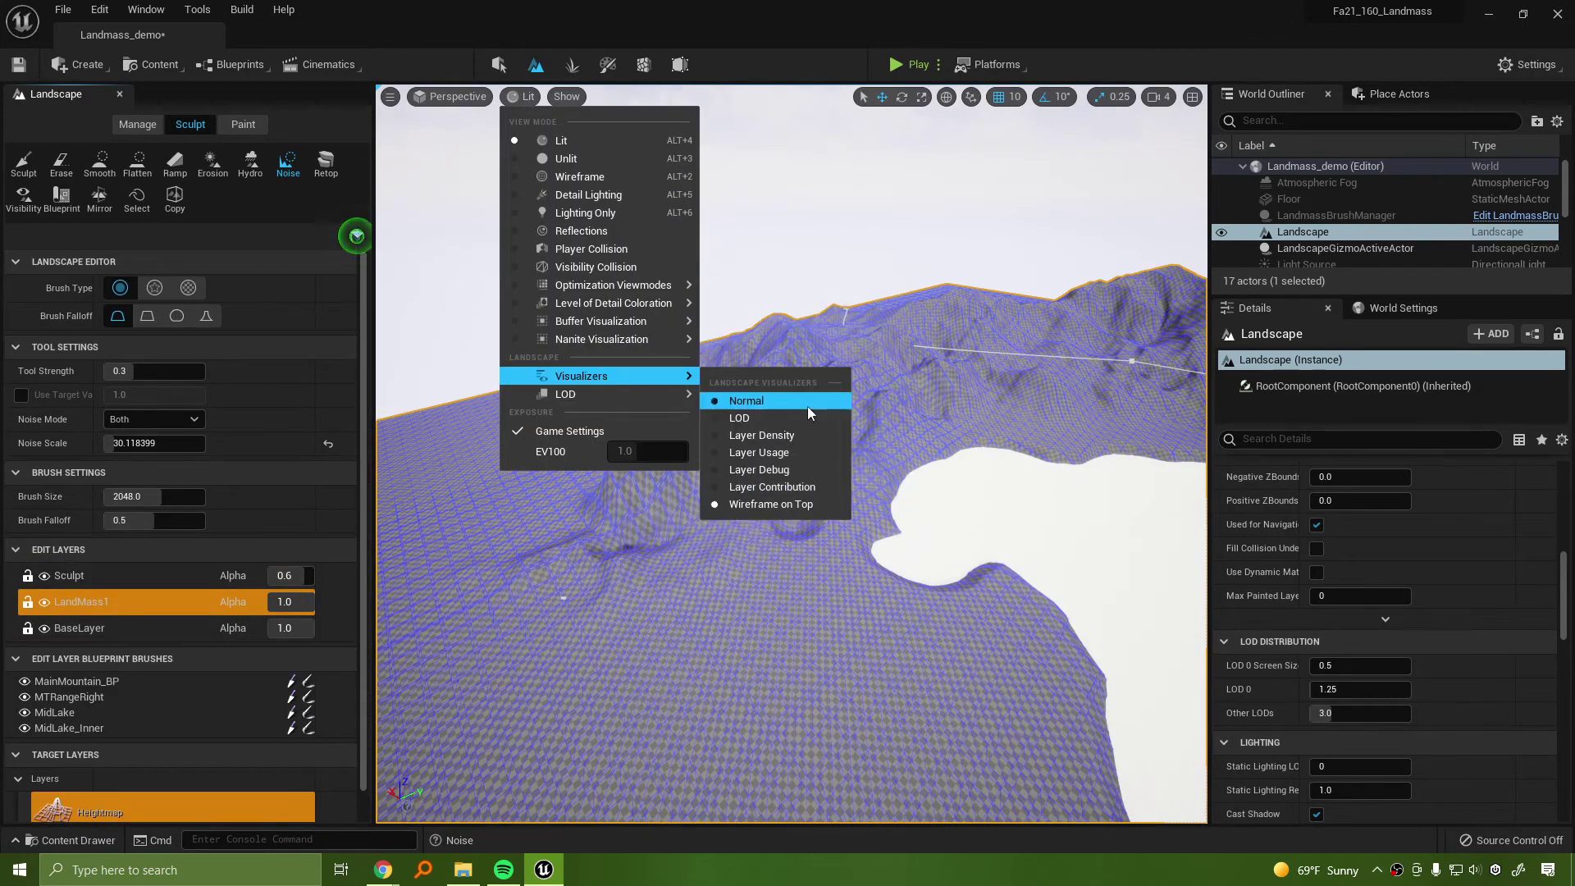
{"action": "left_click", "coordinate": [786, 490]}
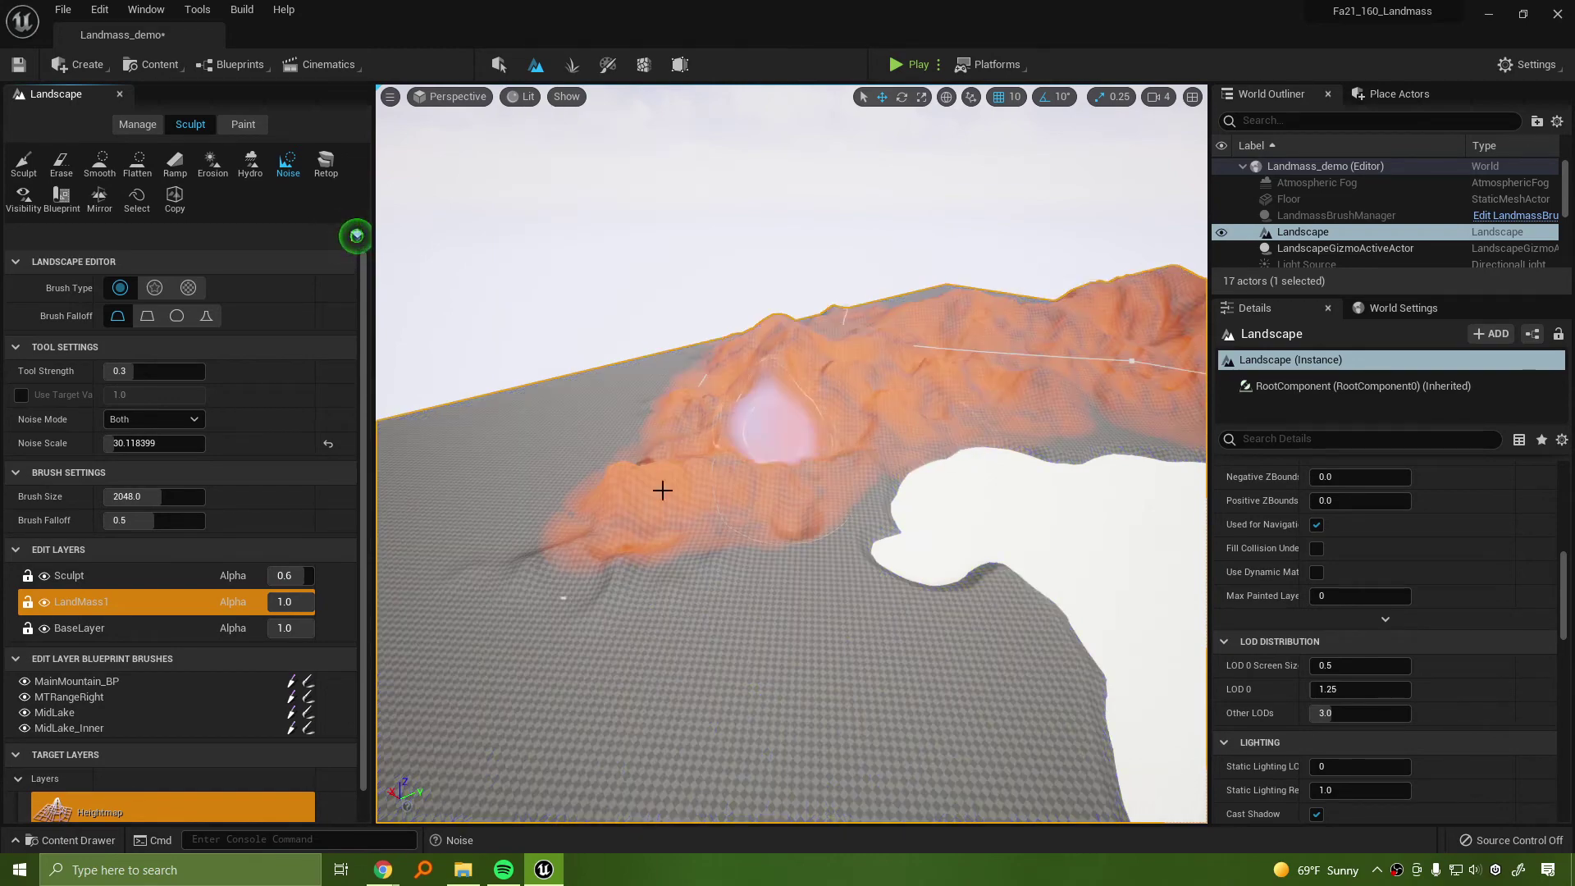
{"action": "right_click_drag", "start_coordinate": [632, 525], "coordinate": [697, 541]}
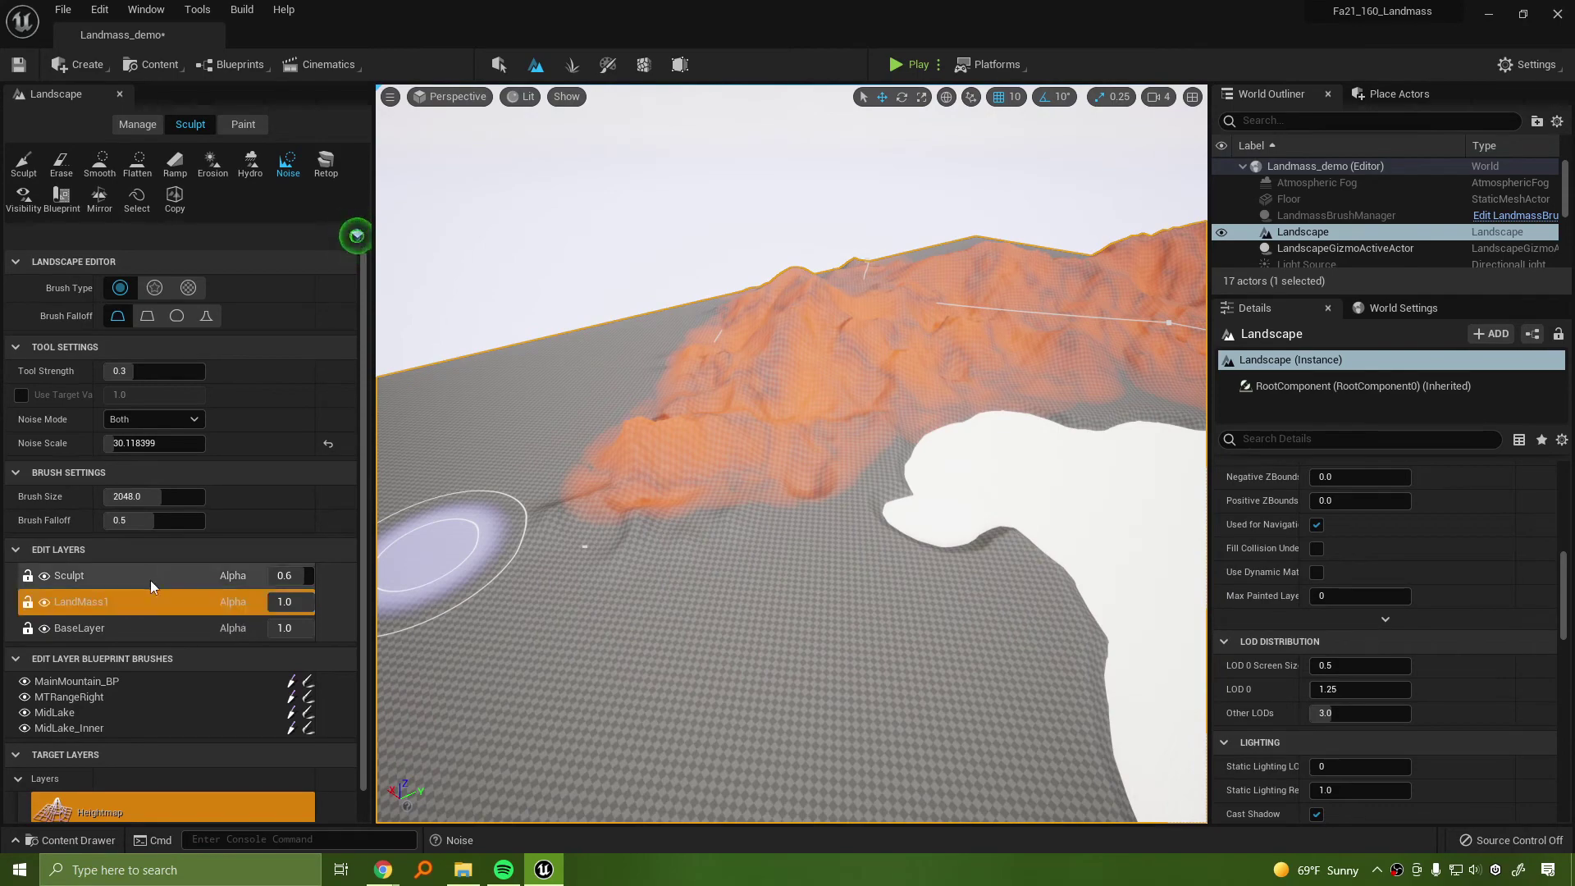
{"action": "mouse_move", "coordinate": [534, 555]}
{"action": "right_mouse_down"}
{"action": "mouse_move", "coordinate": [771, 525]}
{"action": "mouse_move", "coordinate": [534, 555]}
{"action": "right_mouse_up"}
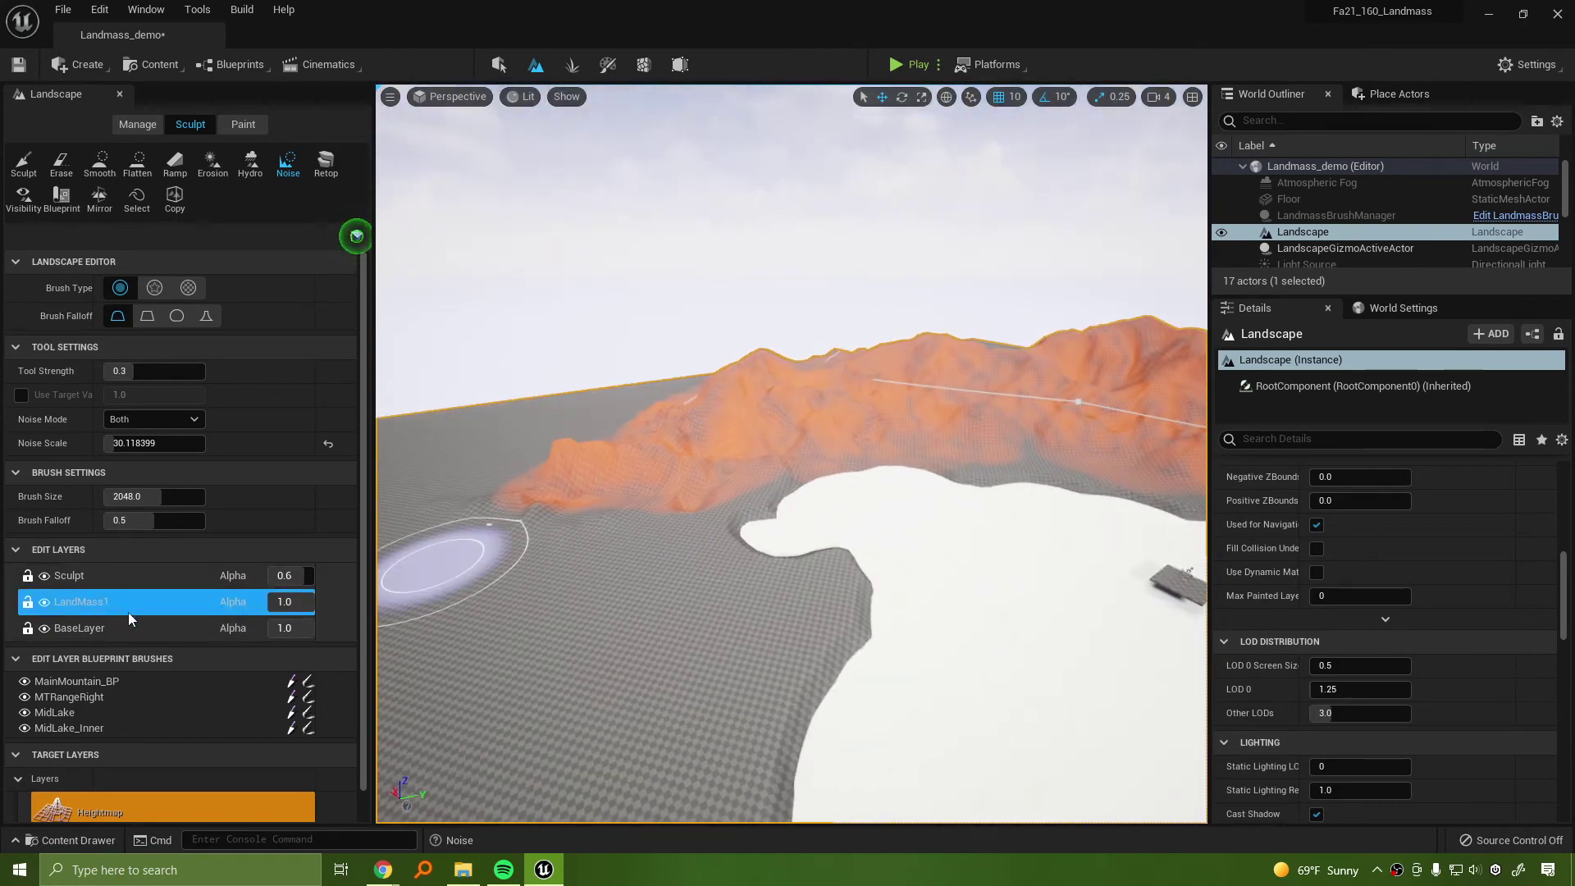
{"action": "right_click_drag", "start_coordinate": [805, 285], "coordinate": [1066, 247]}
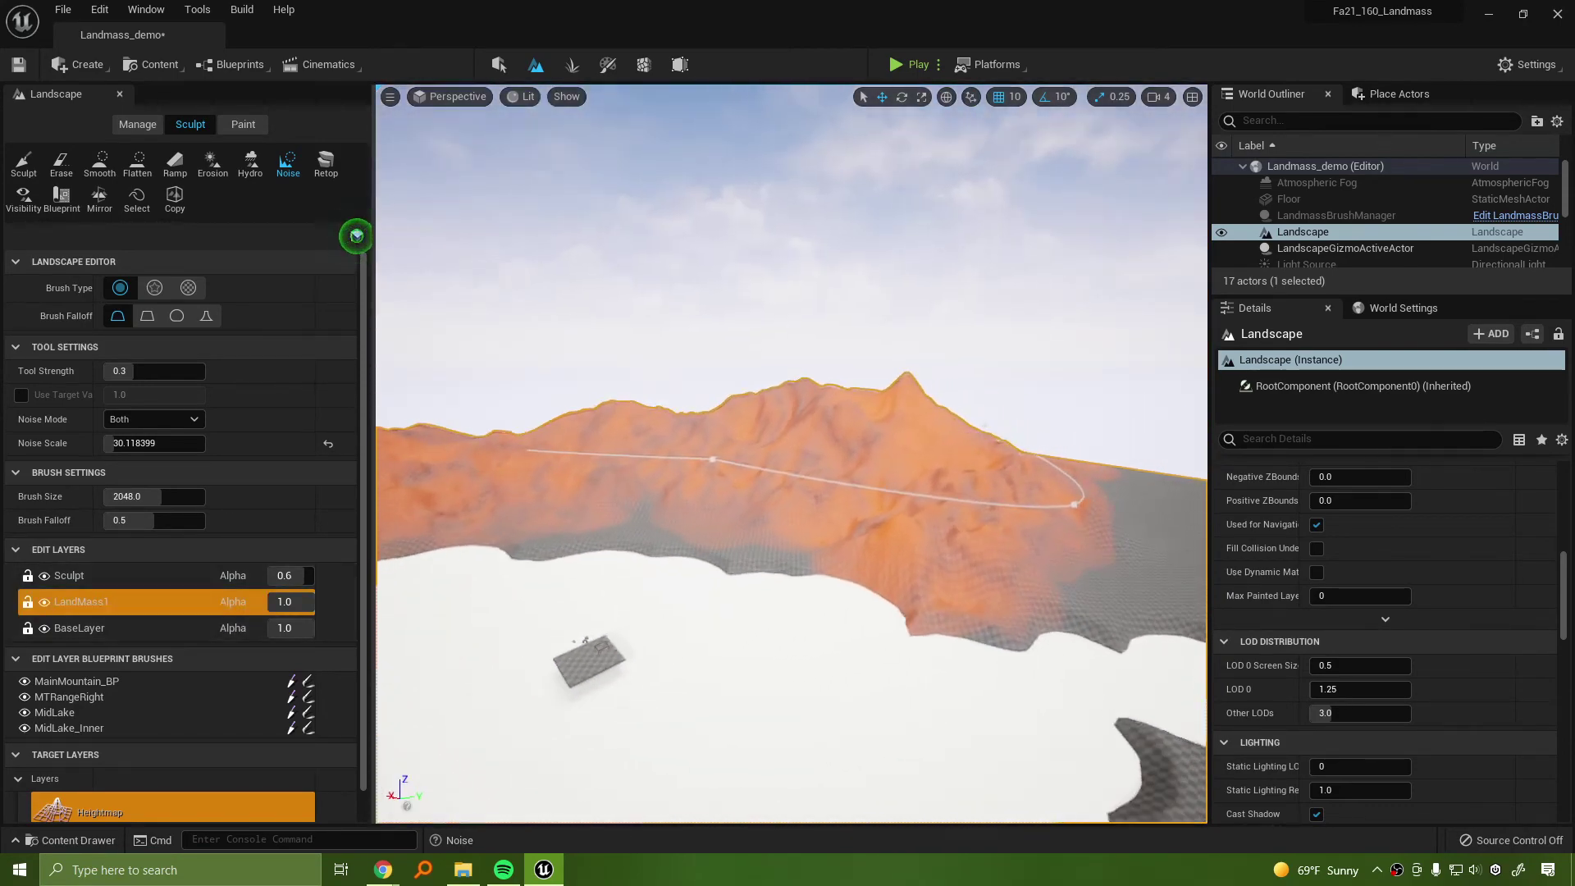
{"action": "mouse_move", "coordinate": [791, 370]}
{"action": "right_mouse_down"}
{"action": "mouse_move", "coordinate": [870, 525]}
{"action": "mouse_move", "coordinate": [837, 558]}
{"action": "mouse_move", "coordinate": [910, 557]}
{"action": "mouse_move", "coordinate": [984, 525]}
{"action": "mouse_move", "coordinate": [886, 517]}
{"action": "mouse_move", "coordinate": [952, 485]}
{"action": "right_mouse_up"}
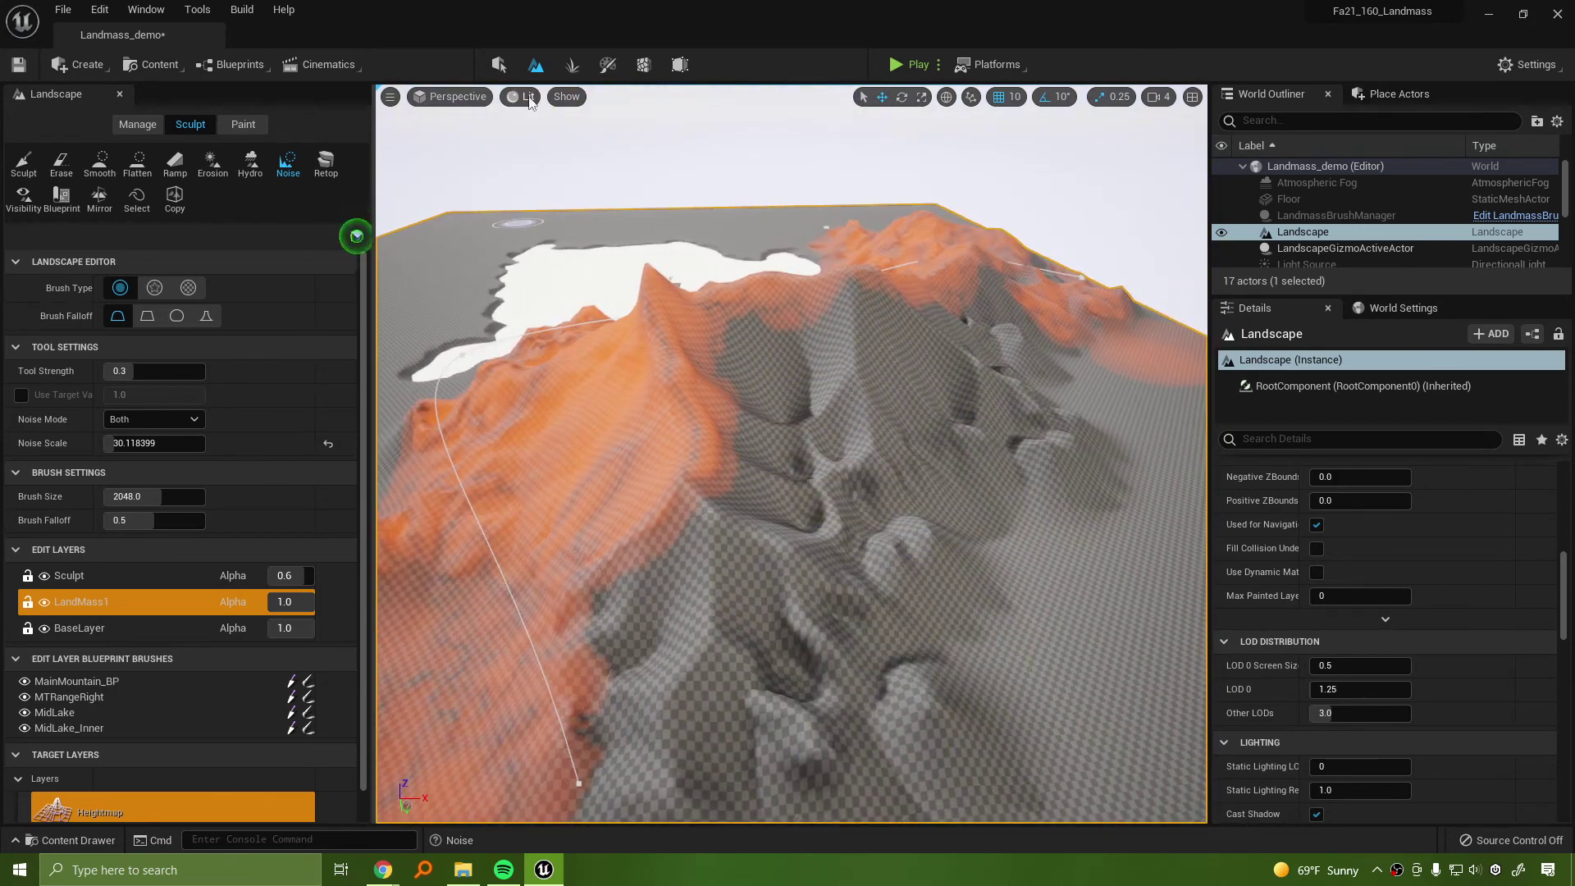
Select the Sculpt edit layer, inspect its contribution to the mountain terrain, and undo the stray noise stroke
{"action": "left_click", "coordinate": [129, 574]}
{"action": "mouse_move", "coordinate": [855, 473]}
{"action": "right_mouse_down"}
{"action": "mouse_move", "coordinate": [984, 473]}
{"action": "mouse_move", "coordinate": [951, 488]}
{"action": "right_mouse_up"}
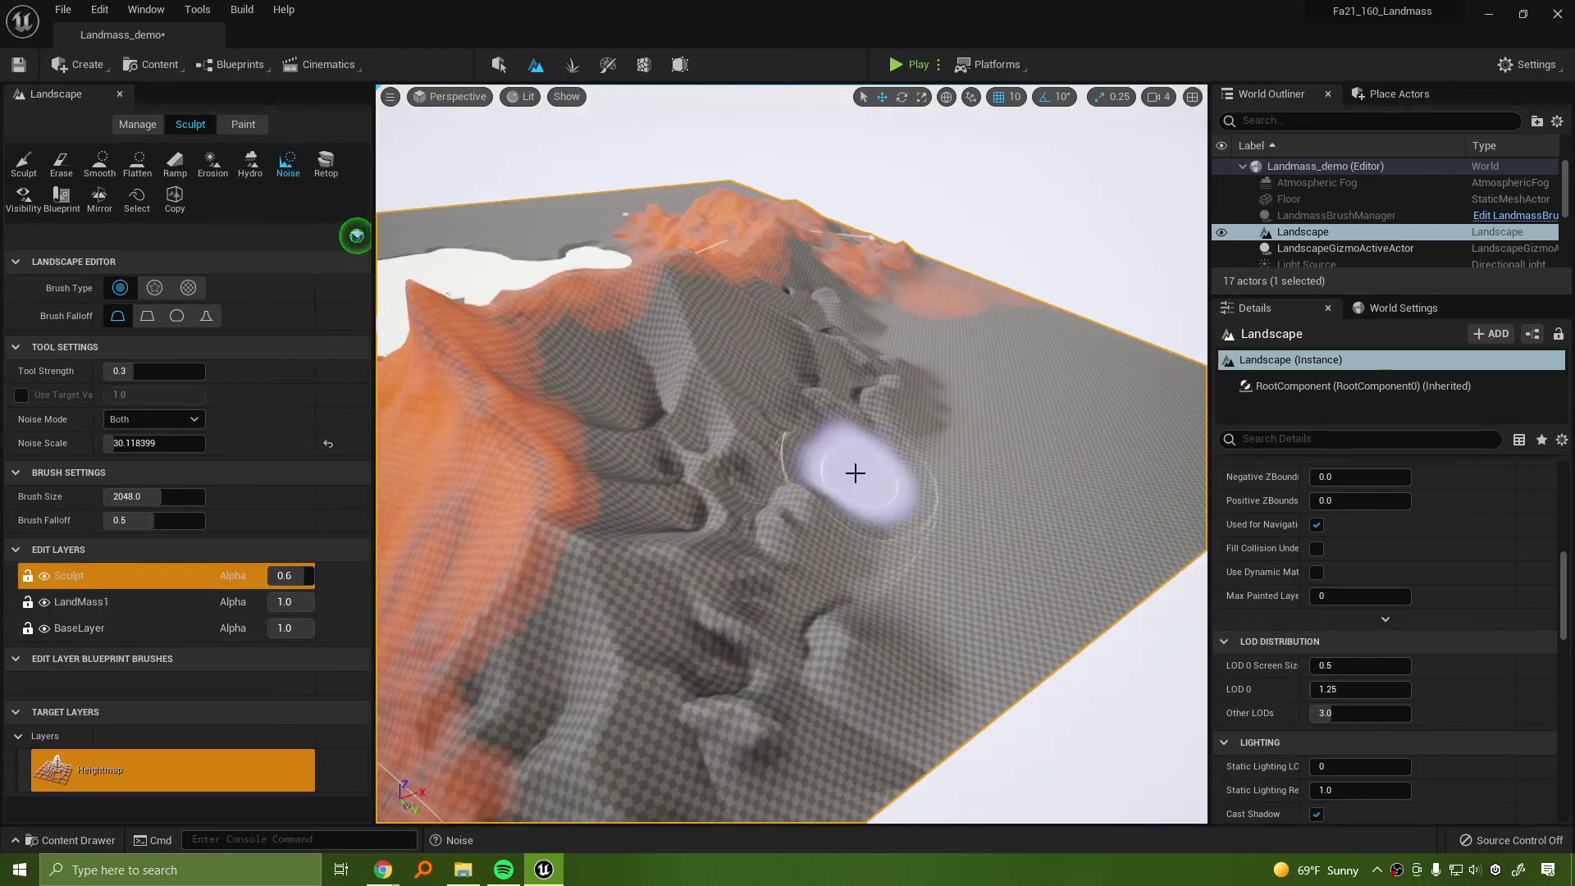
{"action": "mouse_move", "coordinate": [855, 474]}
{"action": "left_mouse_down"}
{"action": "mouse_move", "coordinate": [963, 460]}
{"action": "mouse_move", "coordinate": [1072, 366]}
{"action": "mouse_move", "coordinate": [1035, 345]}
{"action": "mouse_move", "coordinate": [1000, 572]}
{"action": "mouse_move", "coordinate": [957, 411]}
{"action": "left_mouse_up"}
{"action": "key", "text": "ctrl+z"}
{"action": "mouse_move", "coordinate": [1026, 402]}
{"action": "right_mouse_down"}
{"action": "mouse_move", "coordinate": [944, 402]}
{"action": "mouse_move", "coordinate": [1034, 328]}
{"action": "mouse_move", "coordinate": [943, 287]}
{"action": "right_mouse_up"}
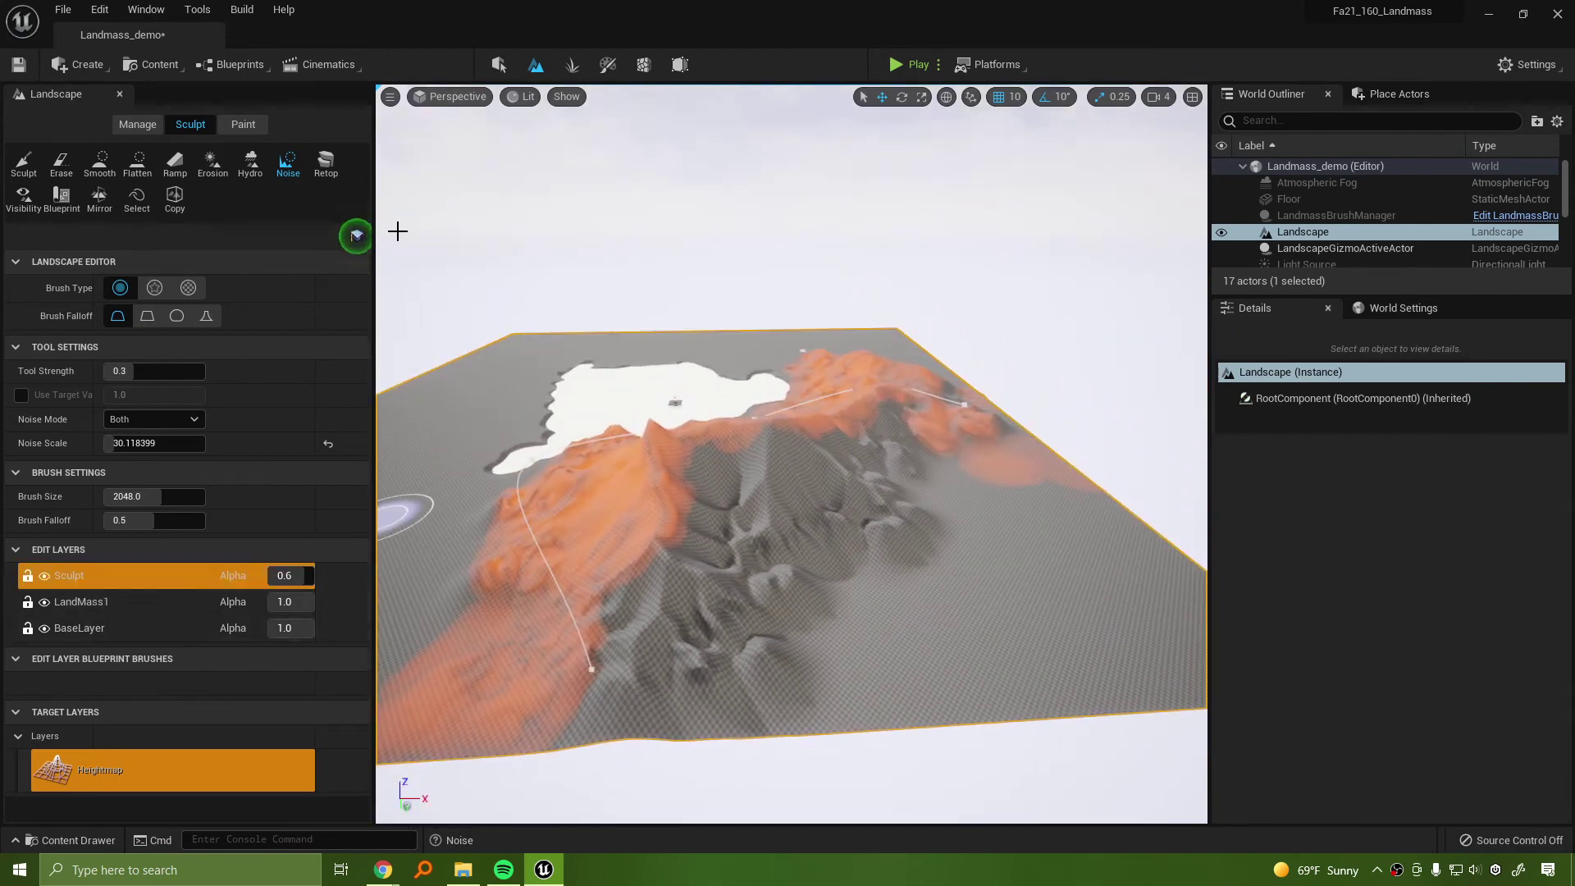
Set the landscape visualizer to Layer Density and inspect the landscape around the lake
{"action": "left_click", "coordinate": [523, 97]}
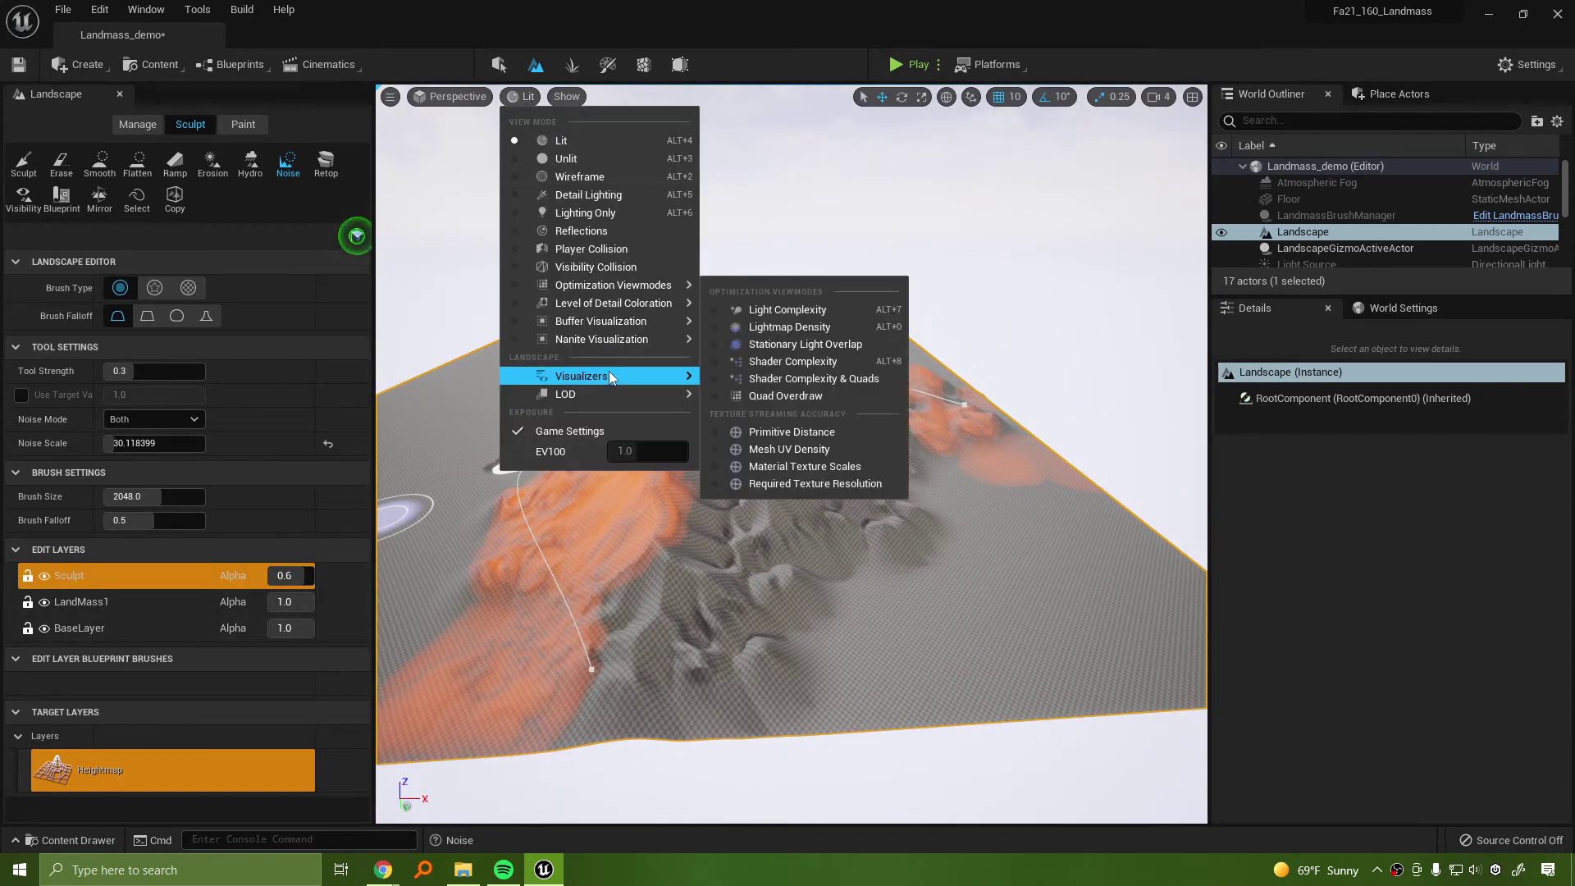
{"action": "mouse_move", "coordinate": [610, 376]}
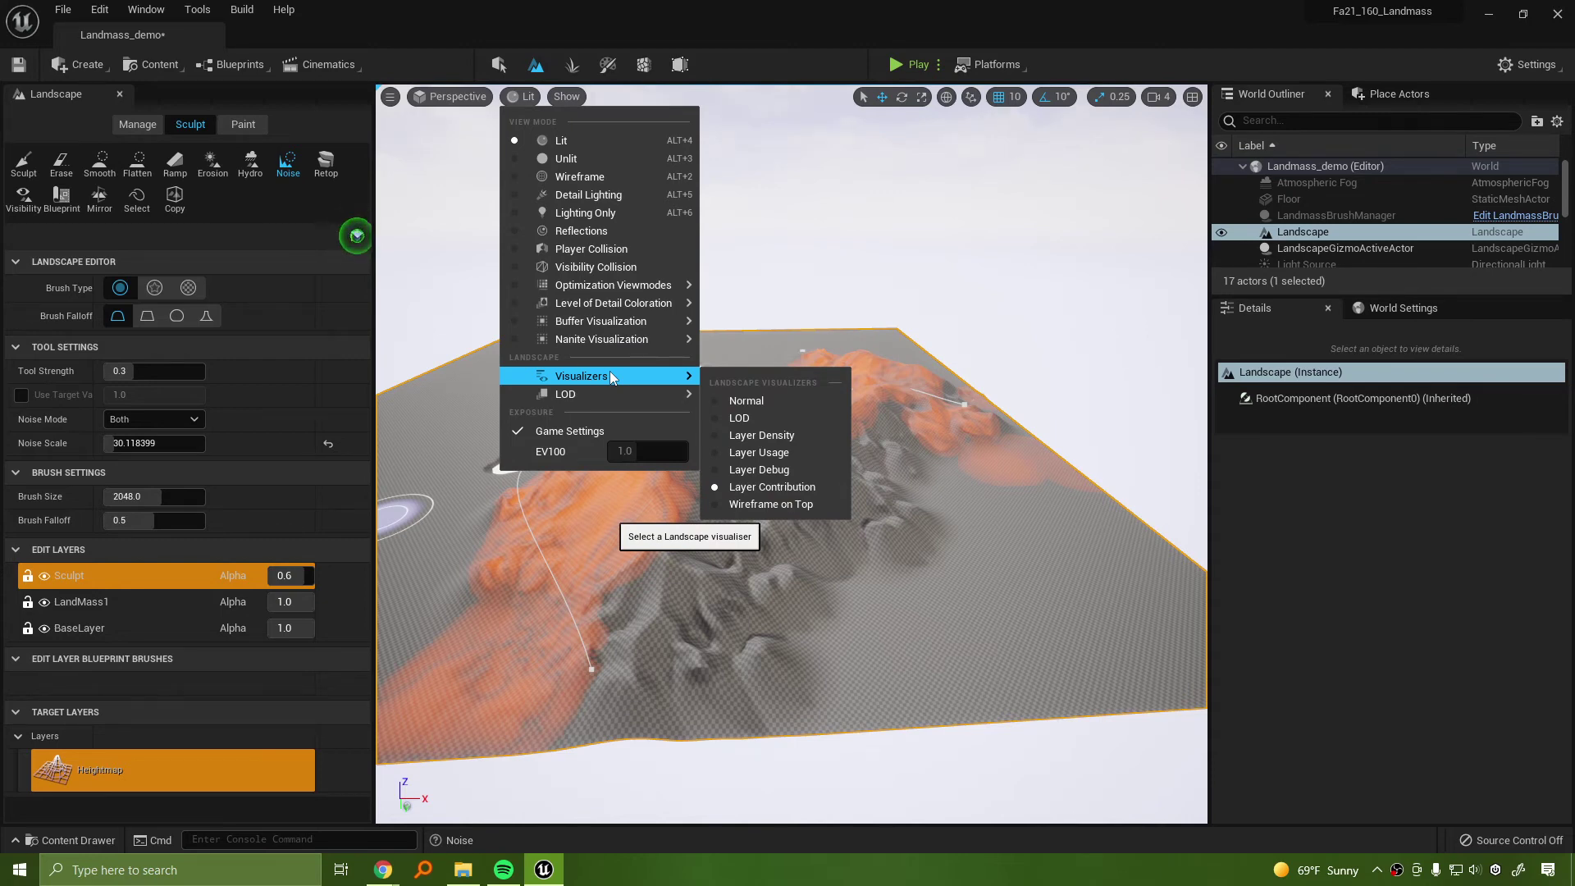
{"action": "left_click", "coordinate": [791, 438]}
{"action": "right_click_drag", "start_coordinate": [999, 564], "coordinate": [1026, 722]}
{"action": "key", "text": "w"}
{"action": "key", "text": "a"}
{"action": "key", "text": "w"}
{"action": "key", "text": "s"}
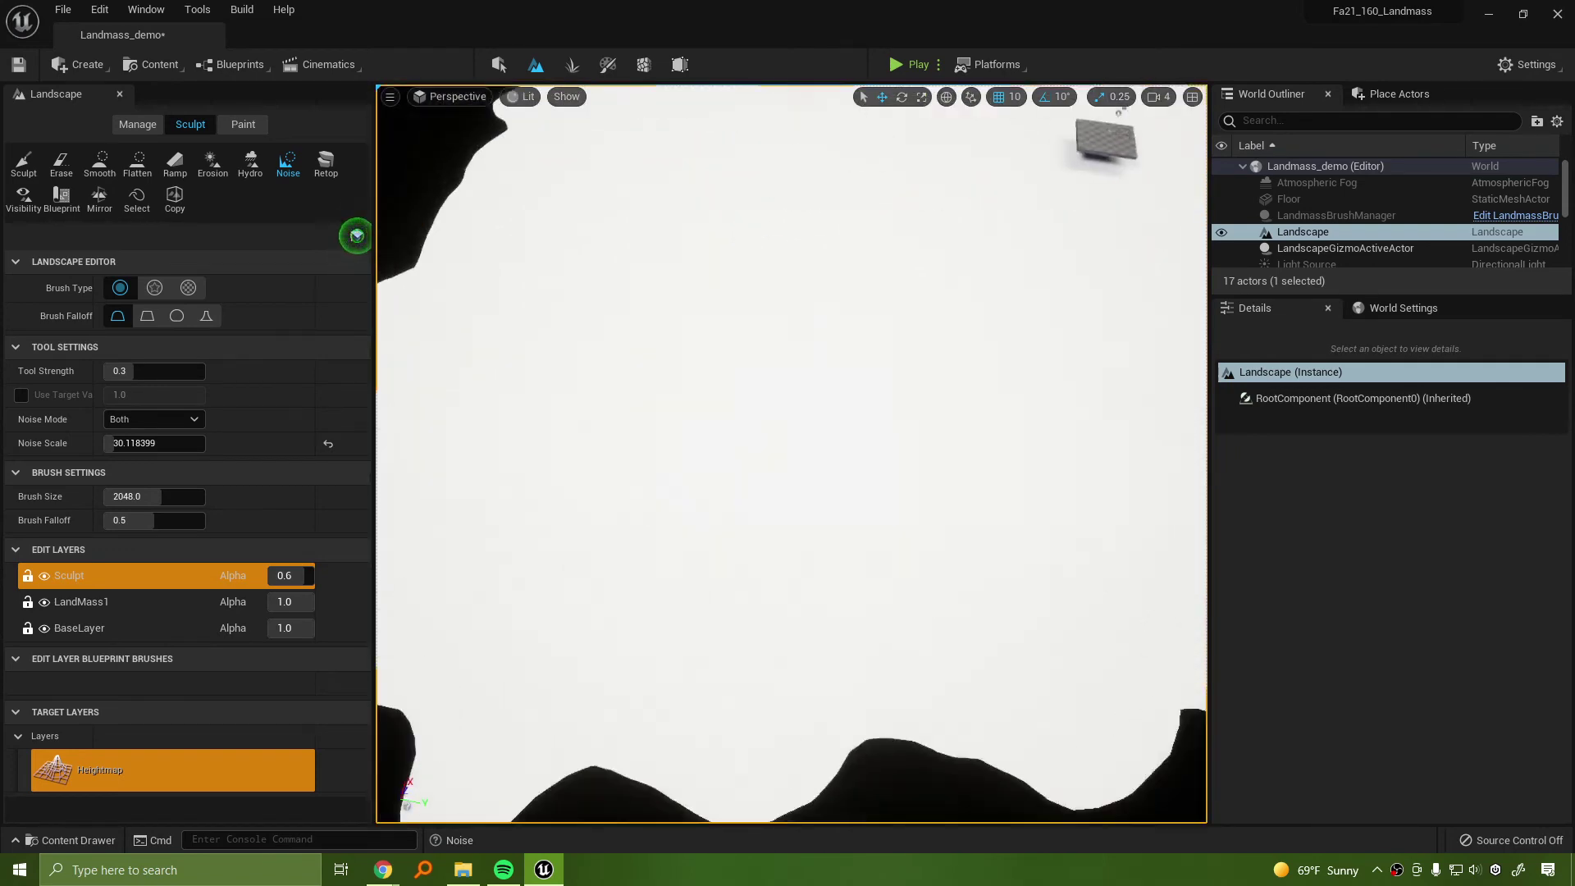
{"action": "right_click_drag", "start_coordinate": [736, 493], "coordinate": [497, 191]}
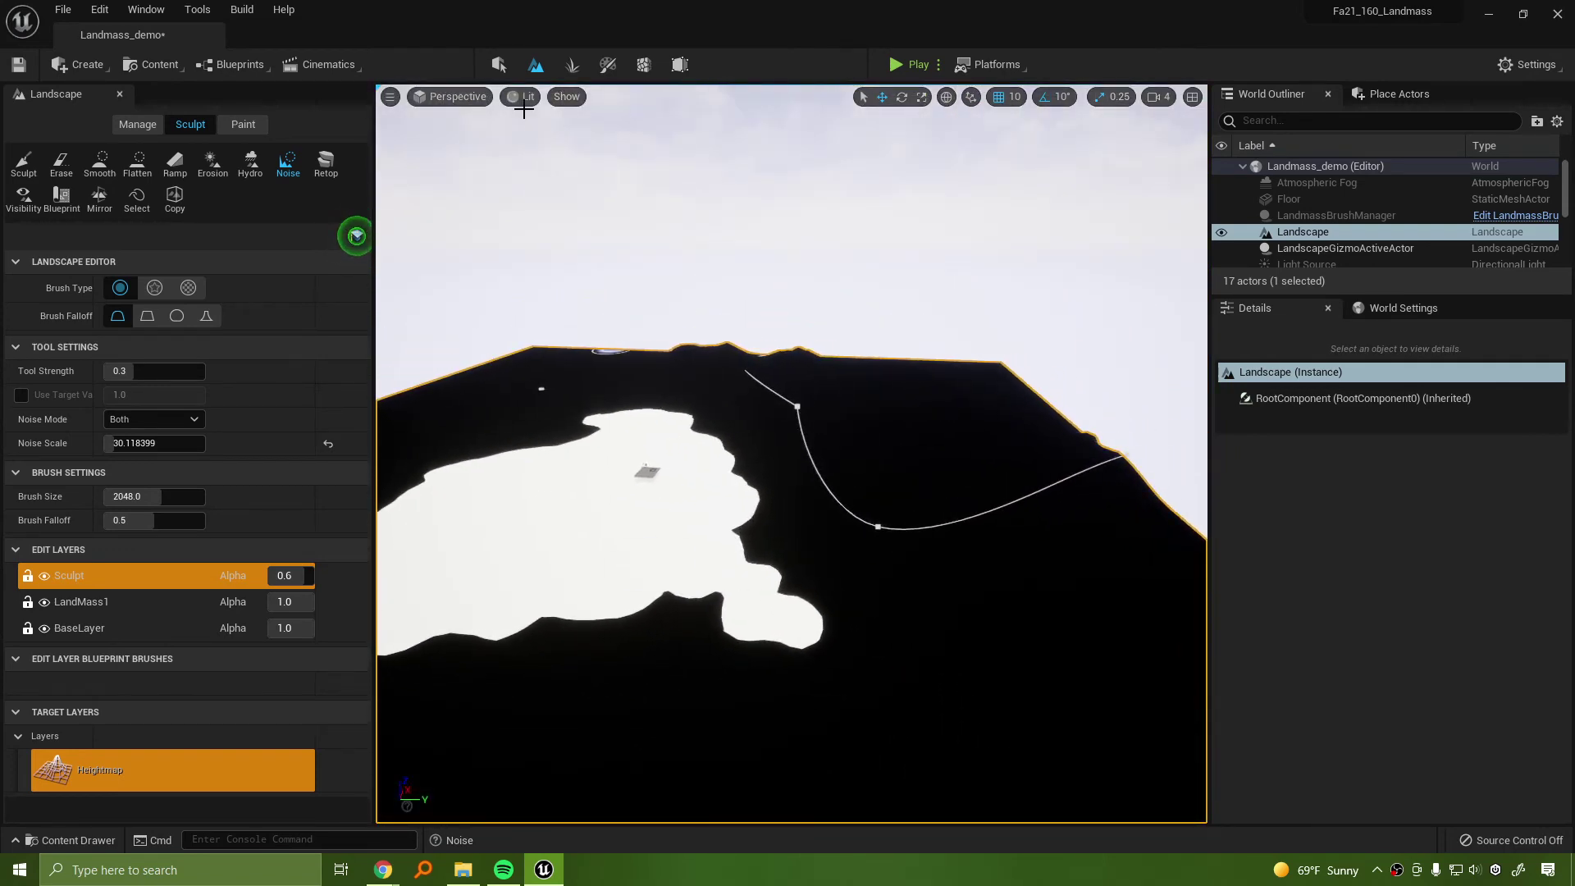
Switch from landscape editing to Selection mode and set the landscape visualizer to LOD
{"action": "left_click", "coordinate": [524, 97]}
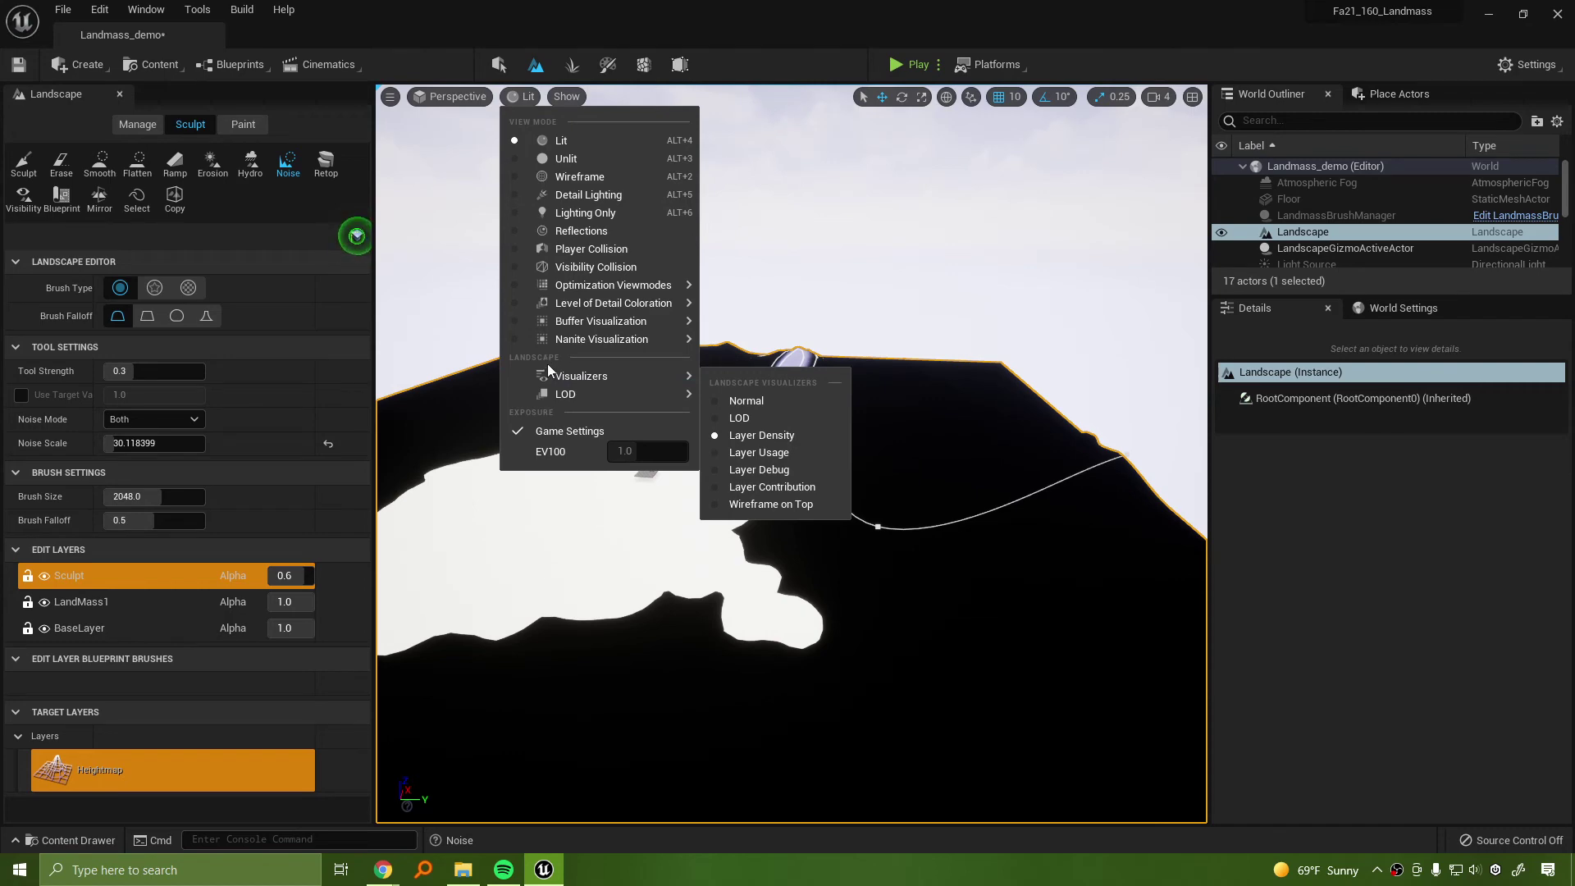
{"action": "left_click", "coordinate": [500, 63]}
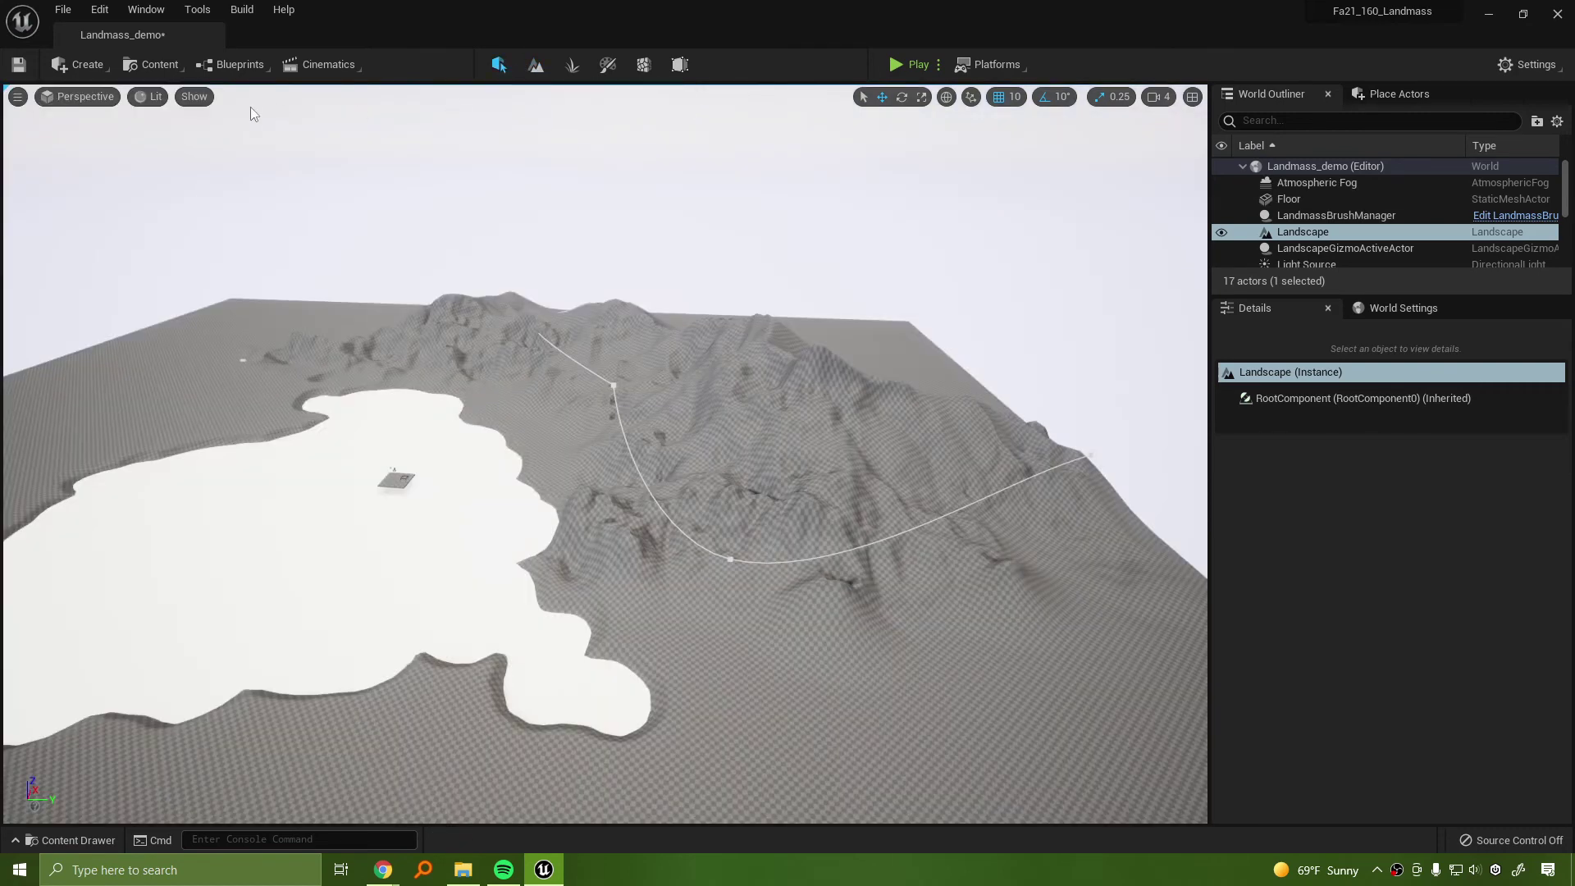
{"action": "left_click", "coordinate": [192, 96]}
{"action": "left_click", "coordinate": [152, 97]}
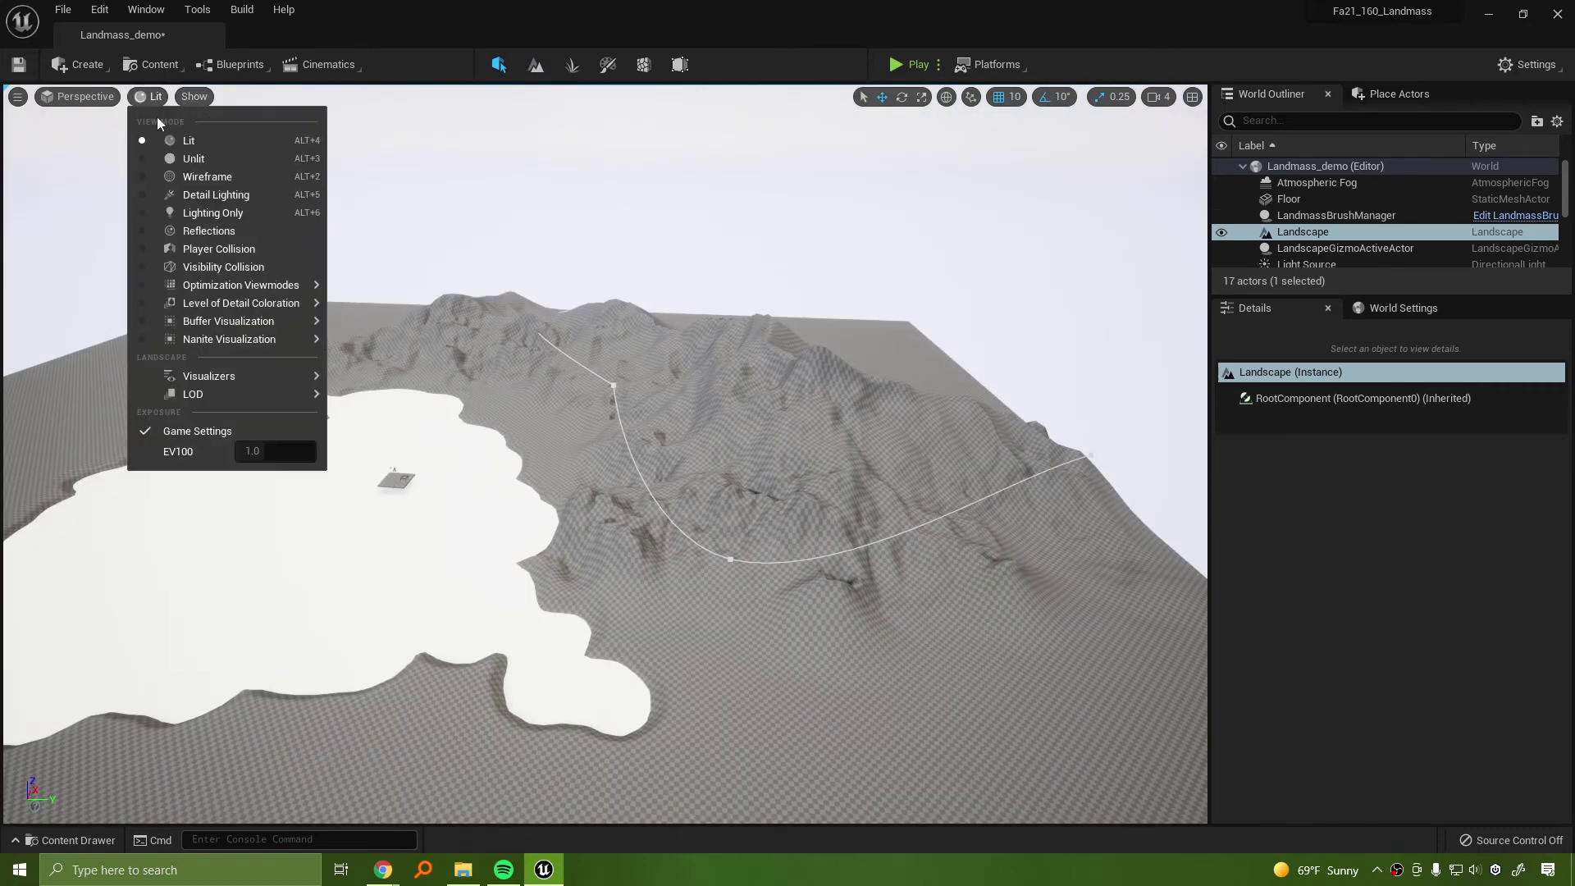
{"action": "mouse_move", "coordinate": [214, 377]}
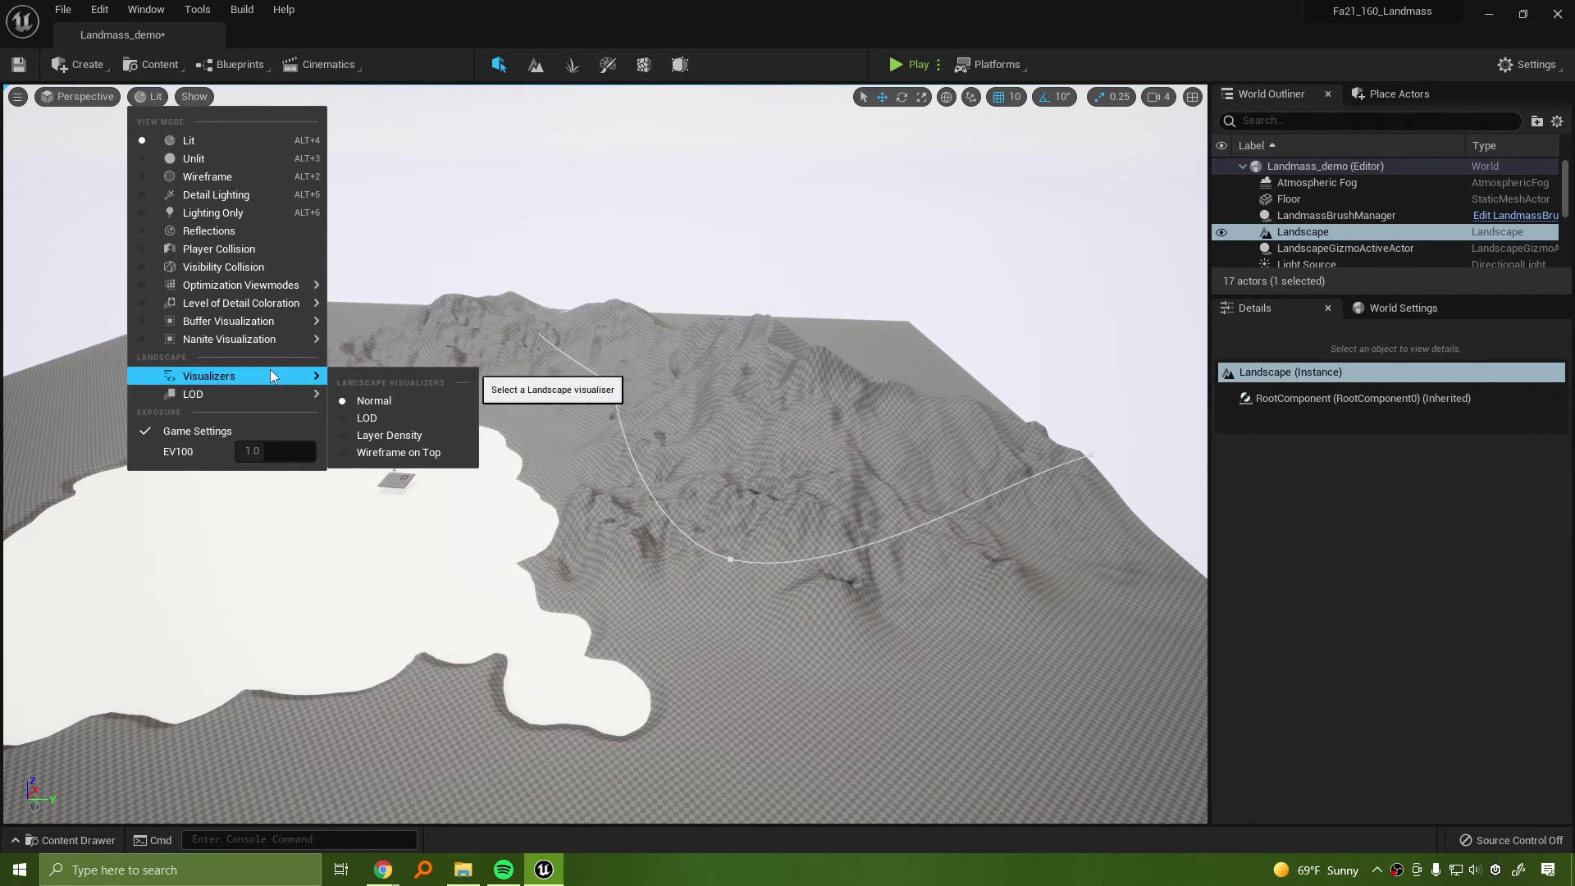
{"action": "left_click", "coordinate": [391, 420]}
Examine how the LOD colours on the landscape change between far and near camera distances
{"action": "right_click_drag", "start_coordinate": [408, 418], "coordinate": [228, 410]}
{"action": "key", "text": "s"}
{"action": "key", "text": "s"}
{"action": "key", "text": "d"}
{"action": "key", "text": "w"}
{"action": "key", "text": "w"}
{"action": "key", "text": "s"}
{"action": "key", "text": "s"}
{"action": "key", "text": "s"}
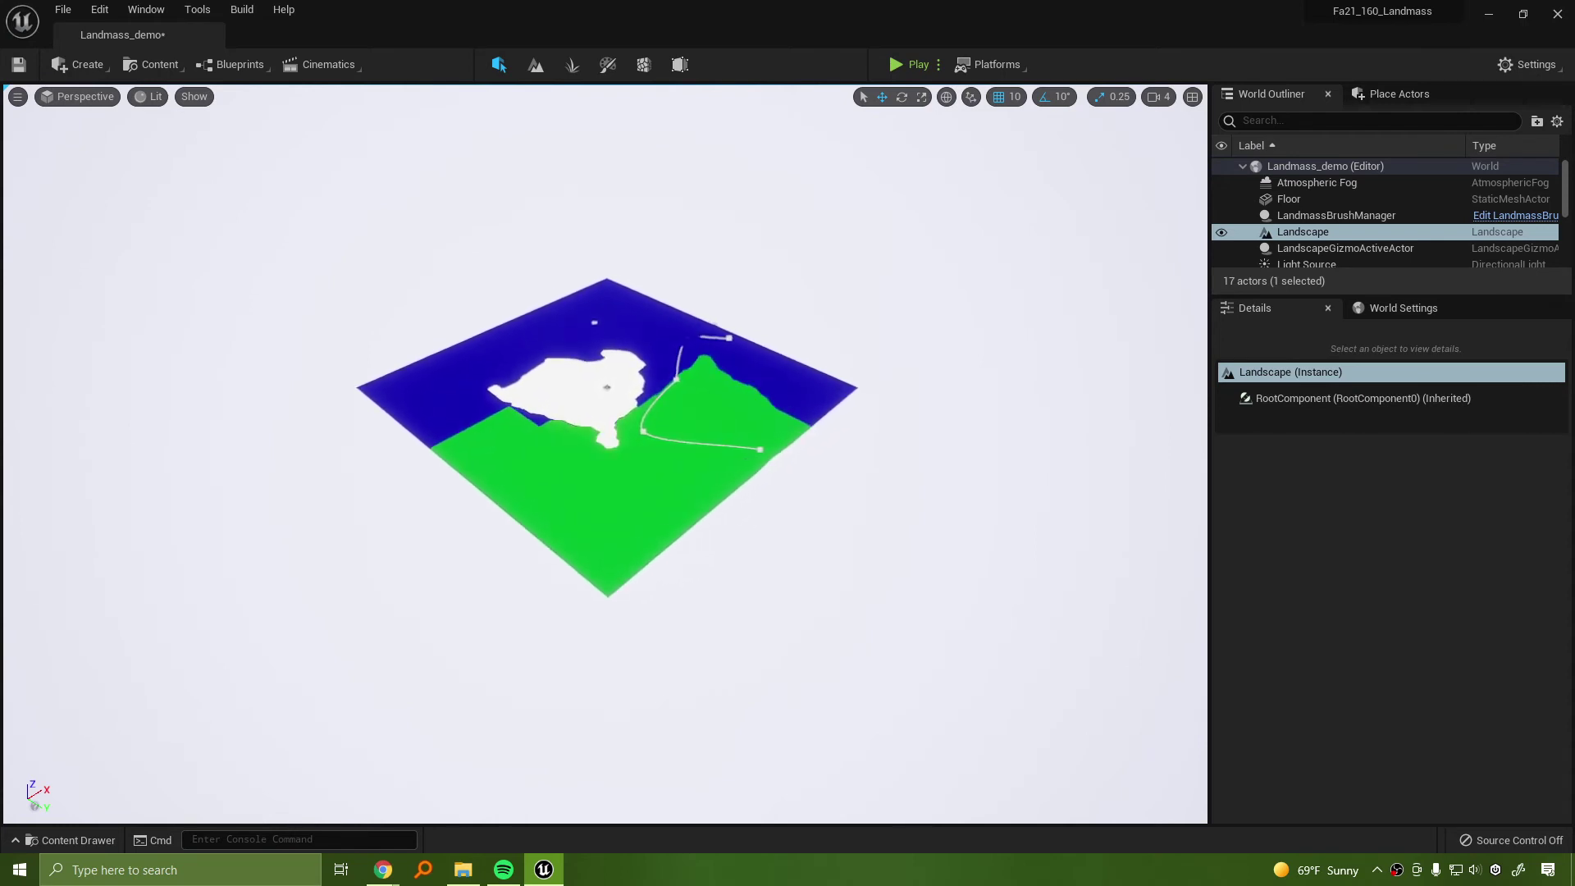
{"action": "key", "text": "w"}
{"action": "right_click_drag", "start_coordinate": [228, 410], "coordinate": [180, 418]}
{"action": "key", "text": "w"}
{"action": "key", "text": "w"}
{"action": "key", "text": "w"}
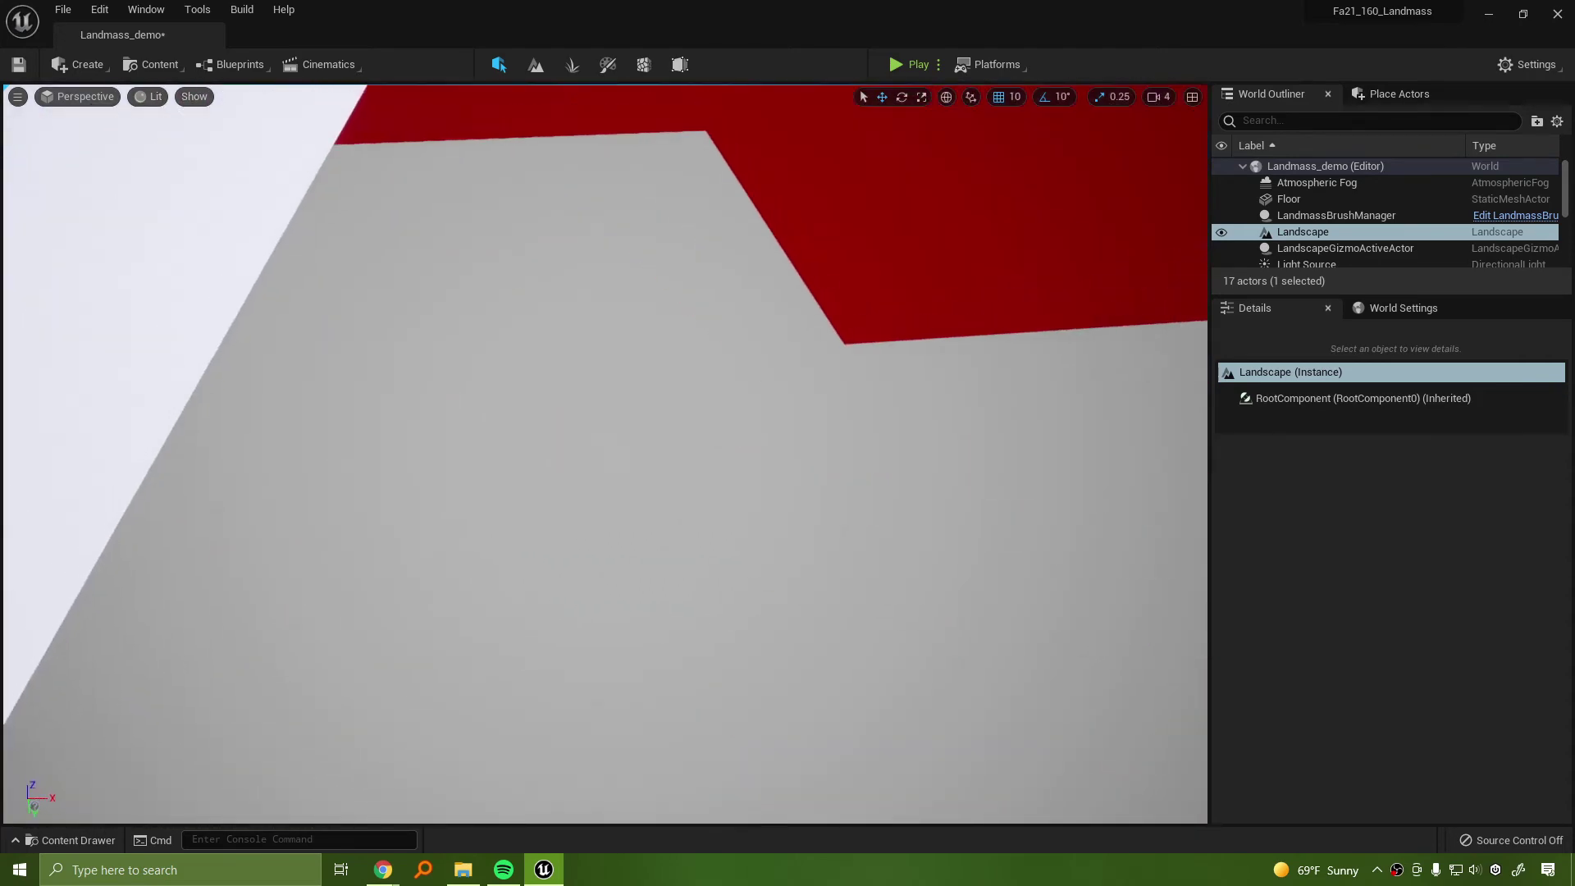
{"action": "right_click_drag", "start_coordinate": [415, 459], "coordinate": [462, 373]}
{"action": "key", "text": "d"}
{"action": "key", "text": "a"}
{"action": "key", "text": "a"}
{"action": "key", "text": "w"}
{"action": "key", "text": "w"}
{"action": "right_click_drag", "start_coordinate": [606, 454], "coordinate": [692, 378]}
{"action": "right_click_drag", "start_coordinate": [737, 515], "coordinate": [647, 503]}
{"action": "key", "text": "s"}
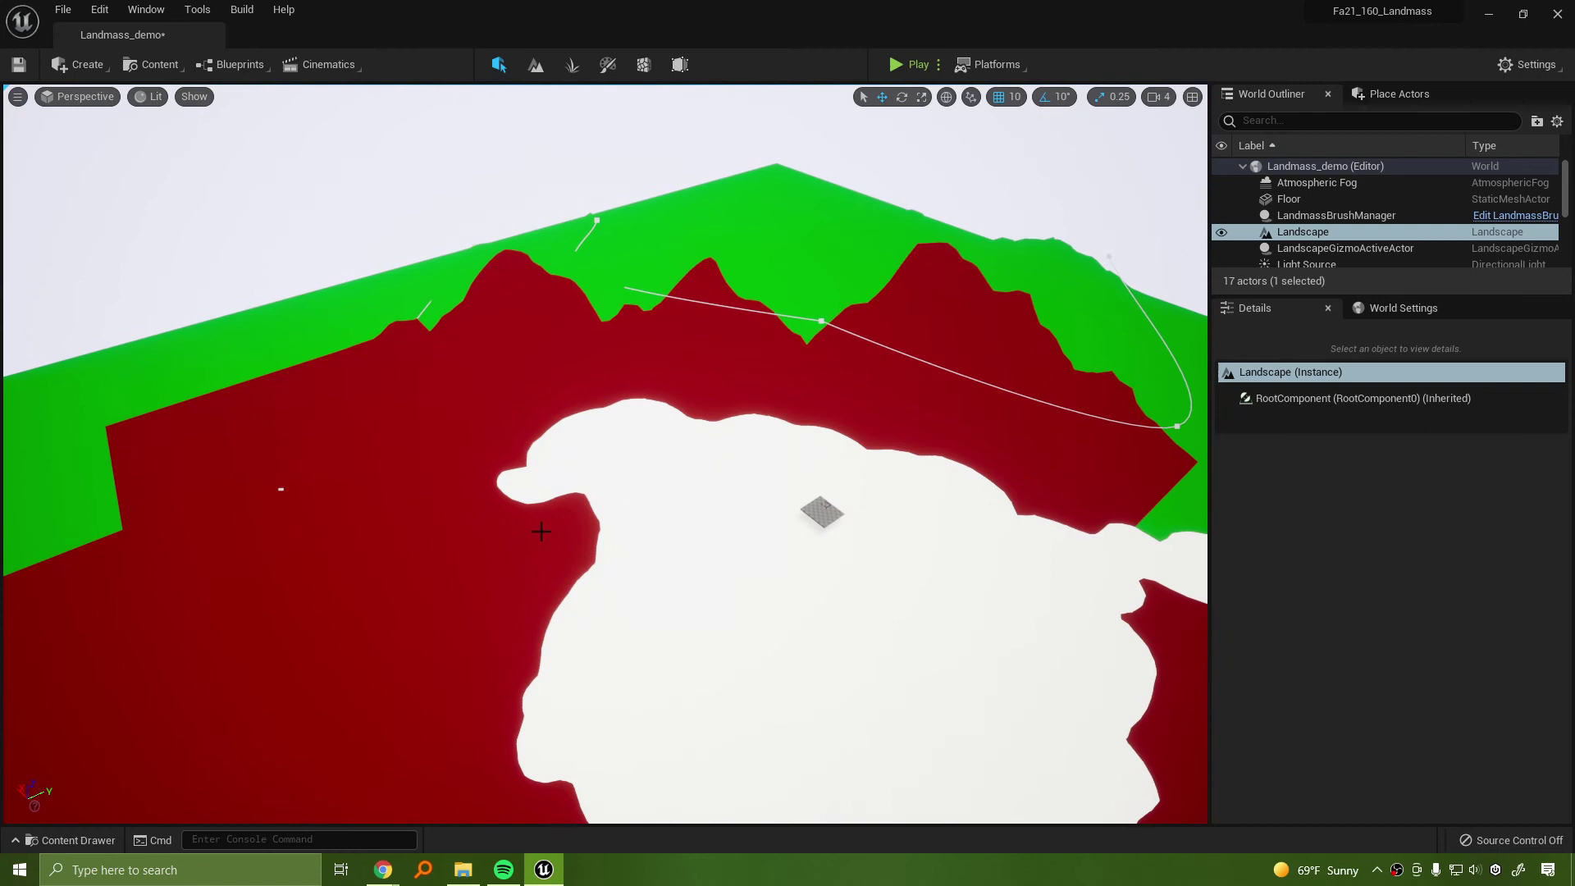
Restore the Normal landscape visualizer in Landscape mode and save the level
{"action": "left_click", "coordinate": [536, 65]}
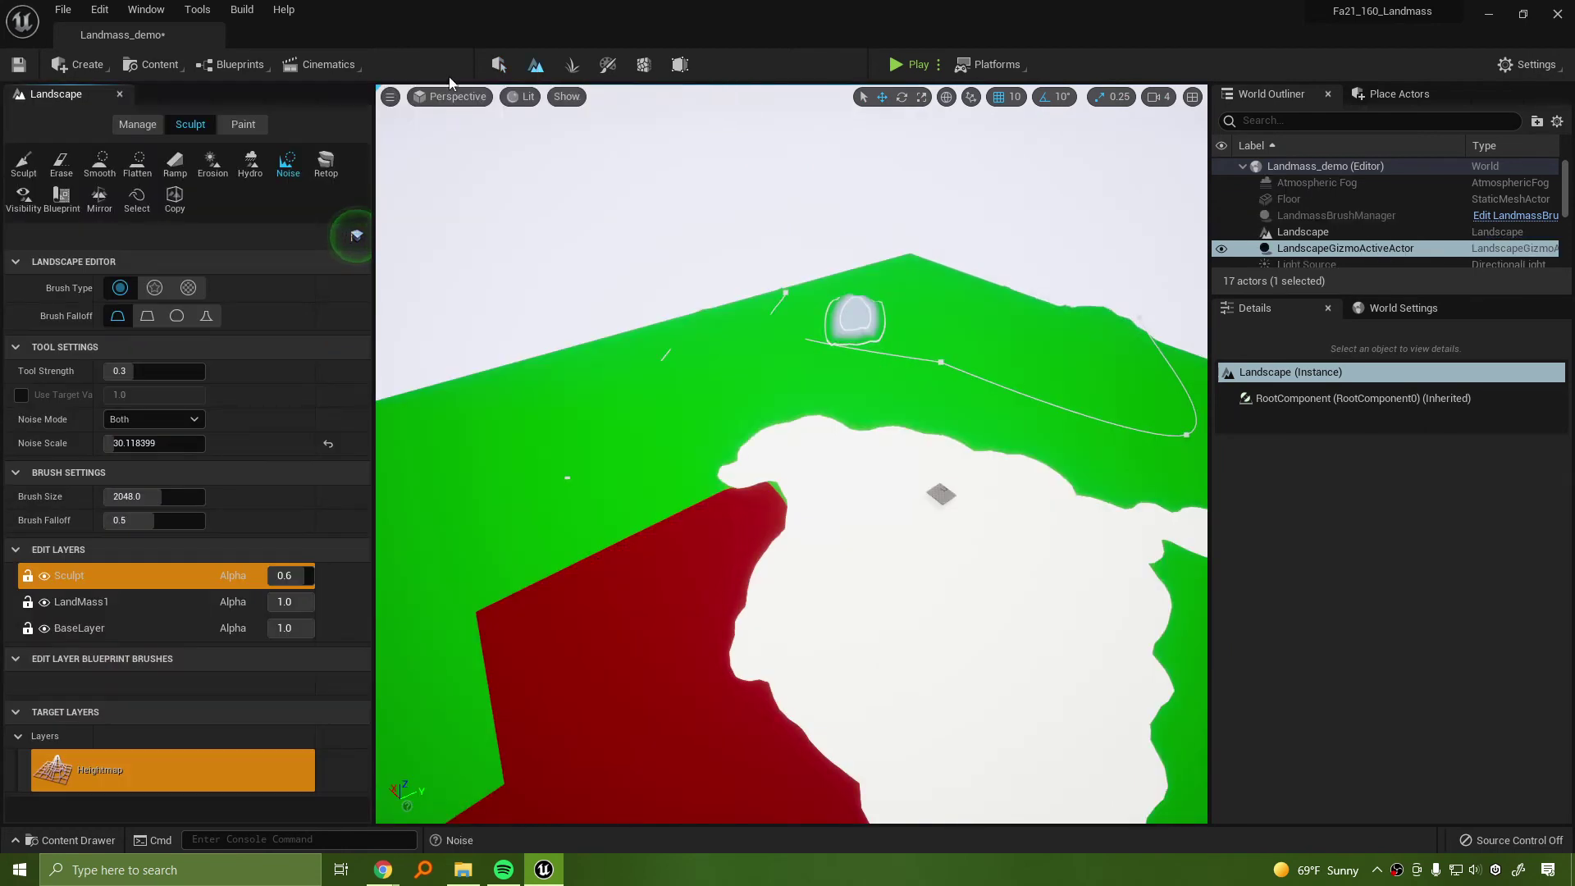
{"action": "left_click", "coordinate": [523, 96]}
{"action": "mouse_move", "coordinate": [583, 381]}
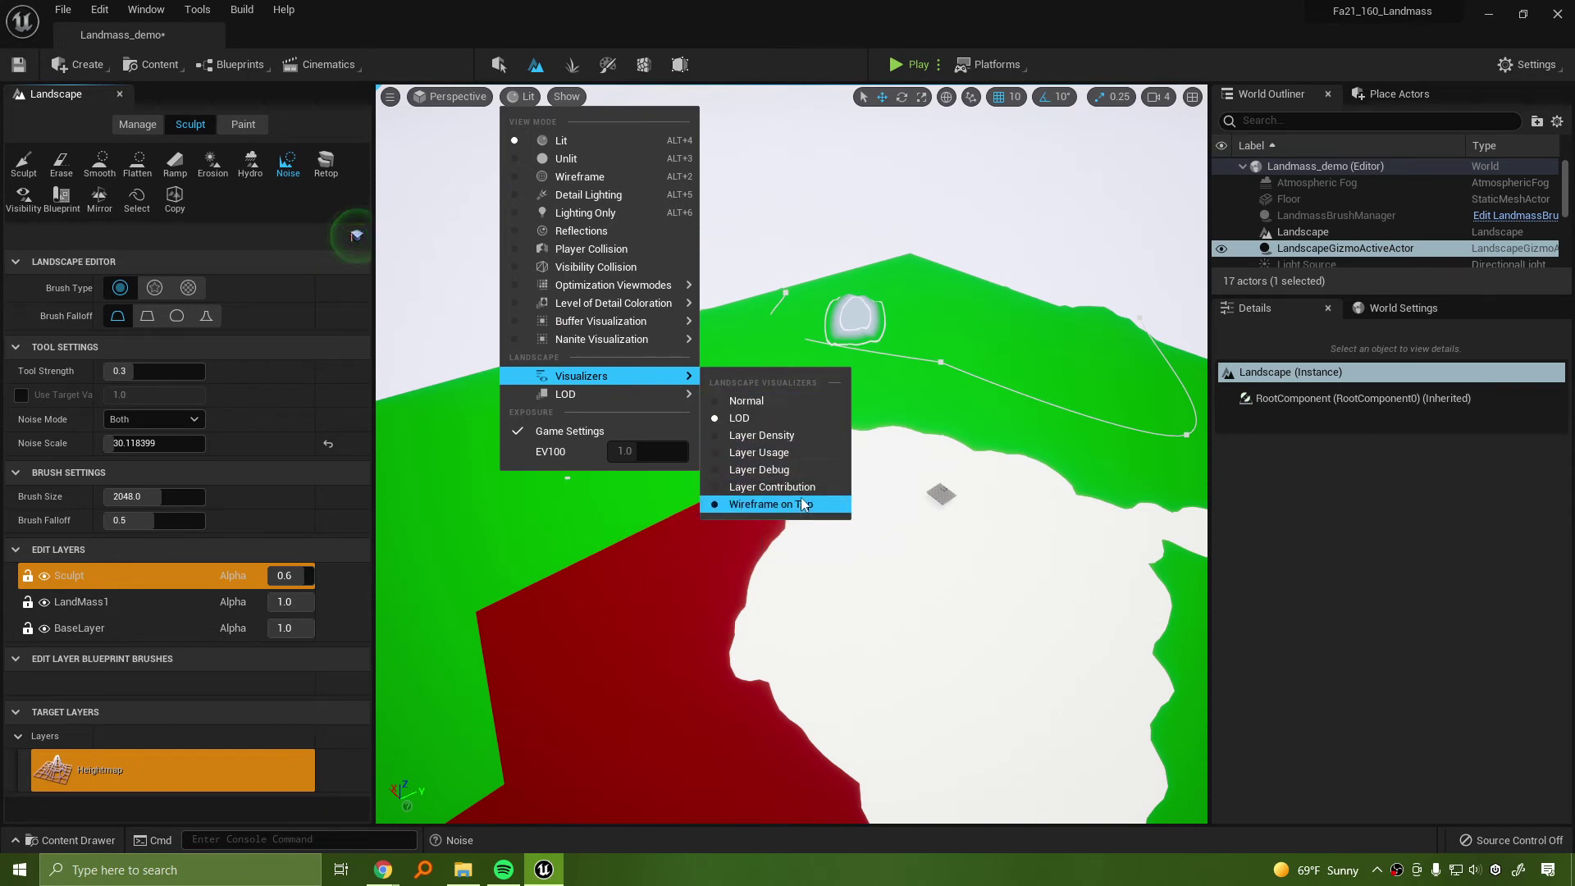
{"action": "left_click", "coordinate": [786, 400]}
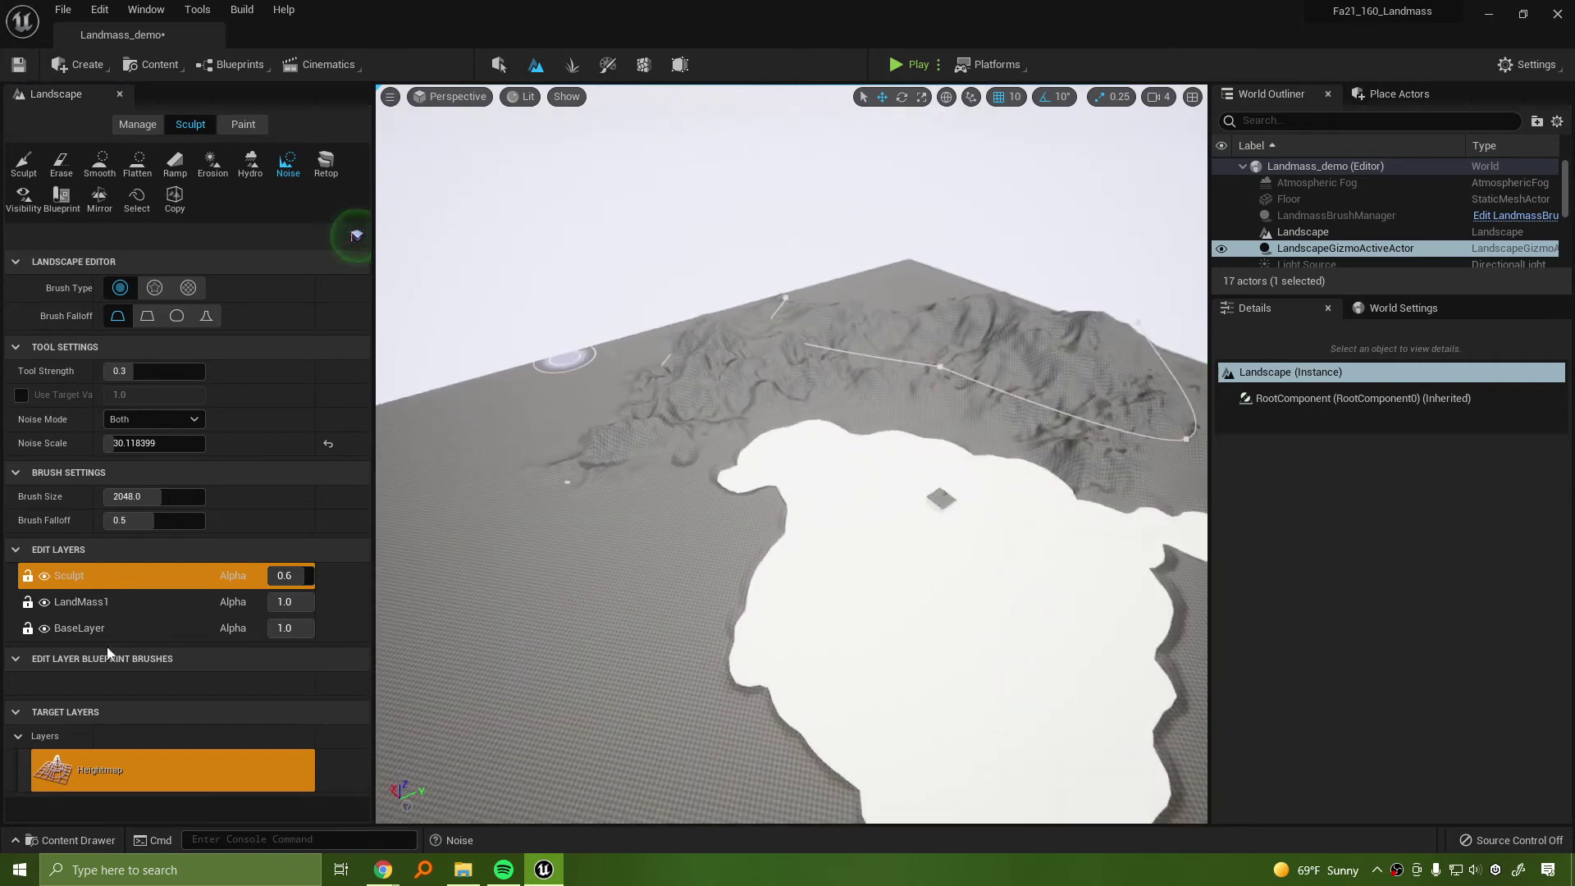
{"action": "mouse_move", "coordinate": [703, 356]}
{"action": "right_mouse_down"}
{"action": "mouse_move", "coordinate": [935, 377]}
{"action": "mouse_move", "coordinate": [779, 426]}
{"action": "mouse_move", "coordinate": [703, 352]}
{"action": "right_mouse_up"}
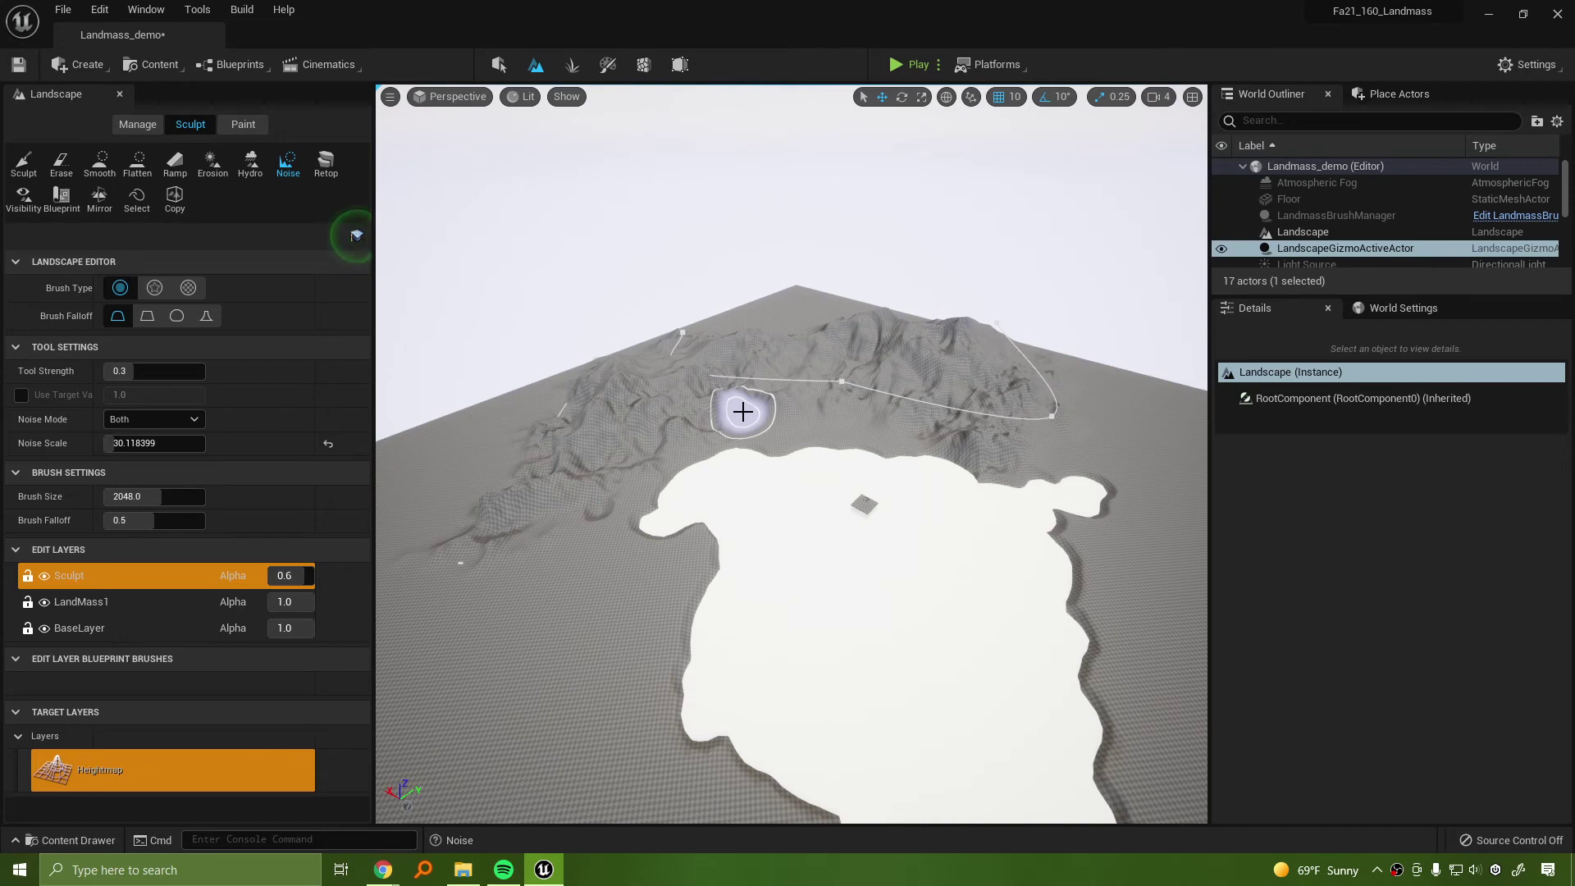
{"action": "key", "text": "ctrl+s"}
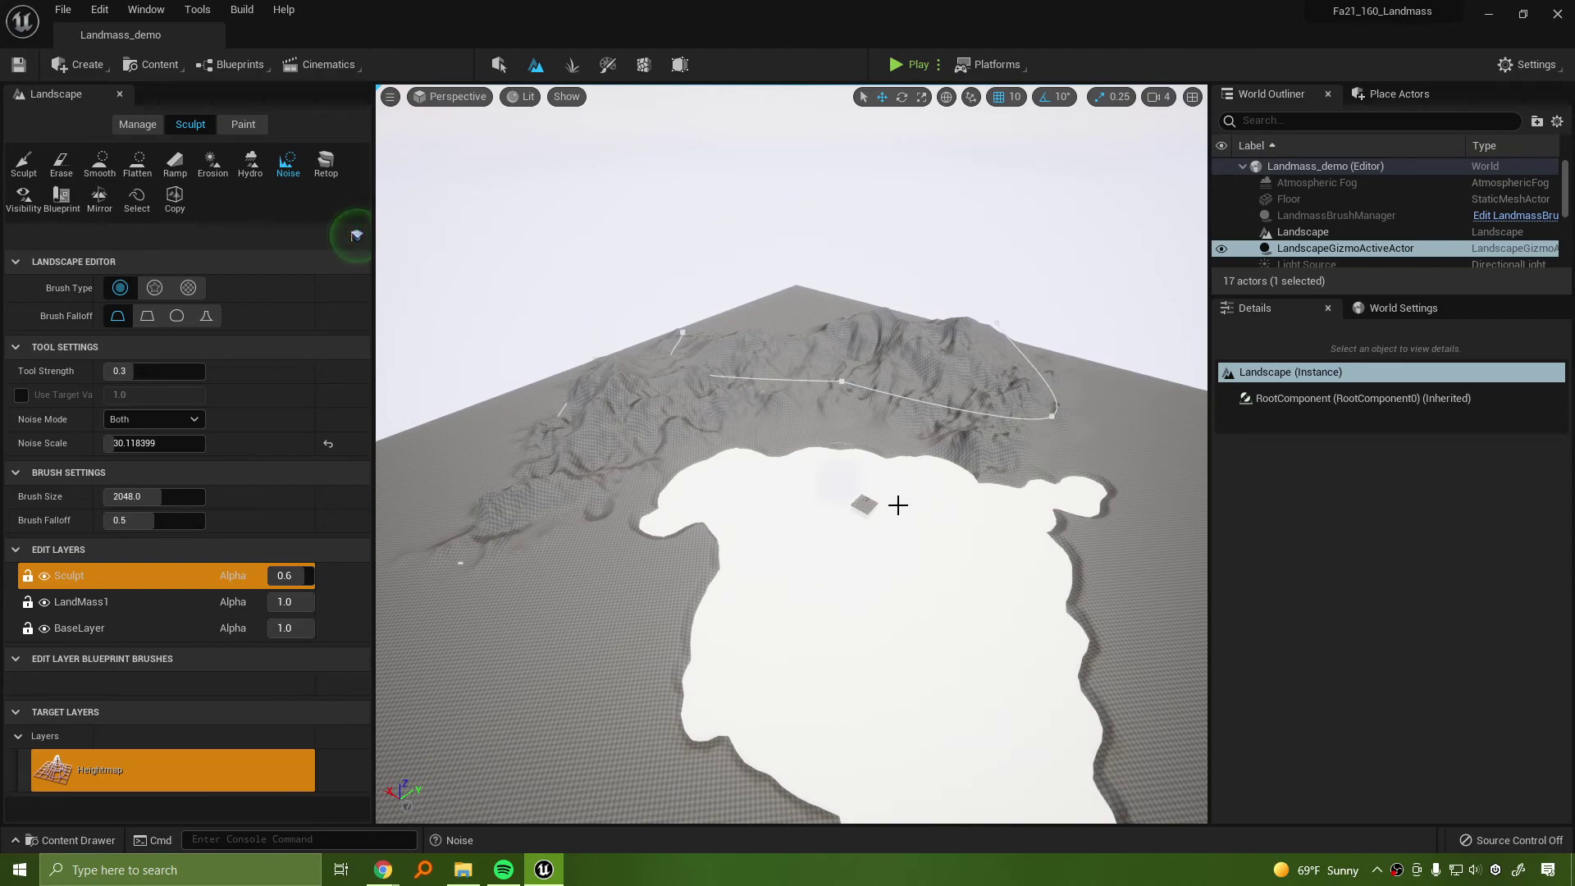
Inspect the mountain range and lake from several sides and distances
{"action": "mouse_move", "coordinate": [896, 503]}
{"action": "right_mouse_down"}
{"action": "mouse_move", "coordinate": [806, 482]}
{"action": "mouse_move", "coordinate": [1066, 492]}
{"action": "mouse_move", "coordinate": [705, 484]}
{"action": "mouse_move", "coordinate": [779, 514]}
{"action": "mouse_move", "coordinate": [907, 509]}
{"action": "right_mouse_up"}
{"action": "key", "text": "w"}
{"action": "key", "text": "s"}
{"action": "key", "text": "d"}
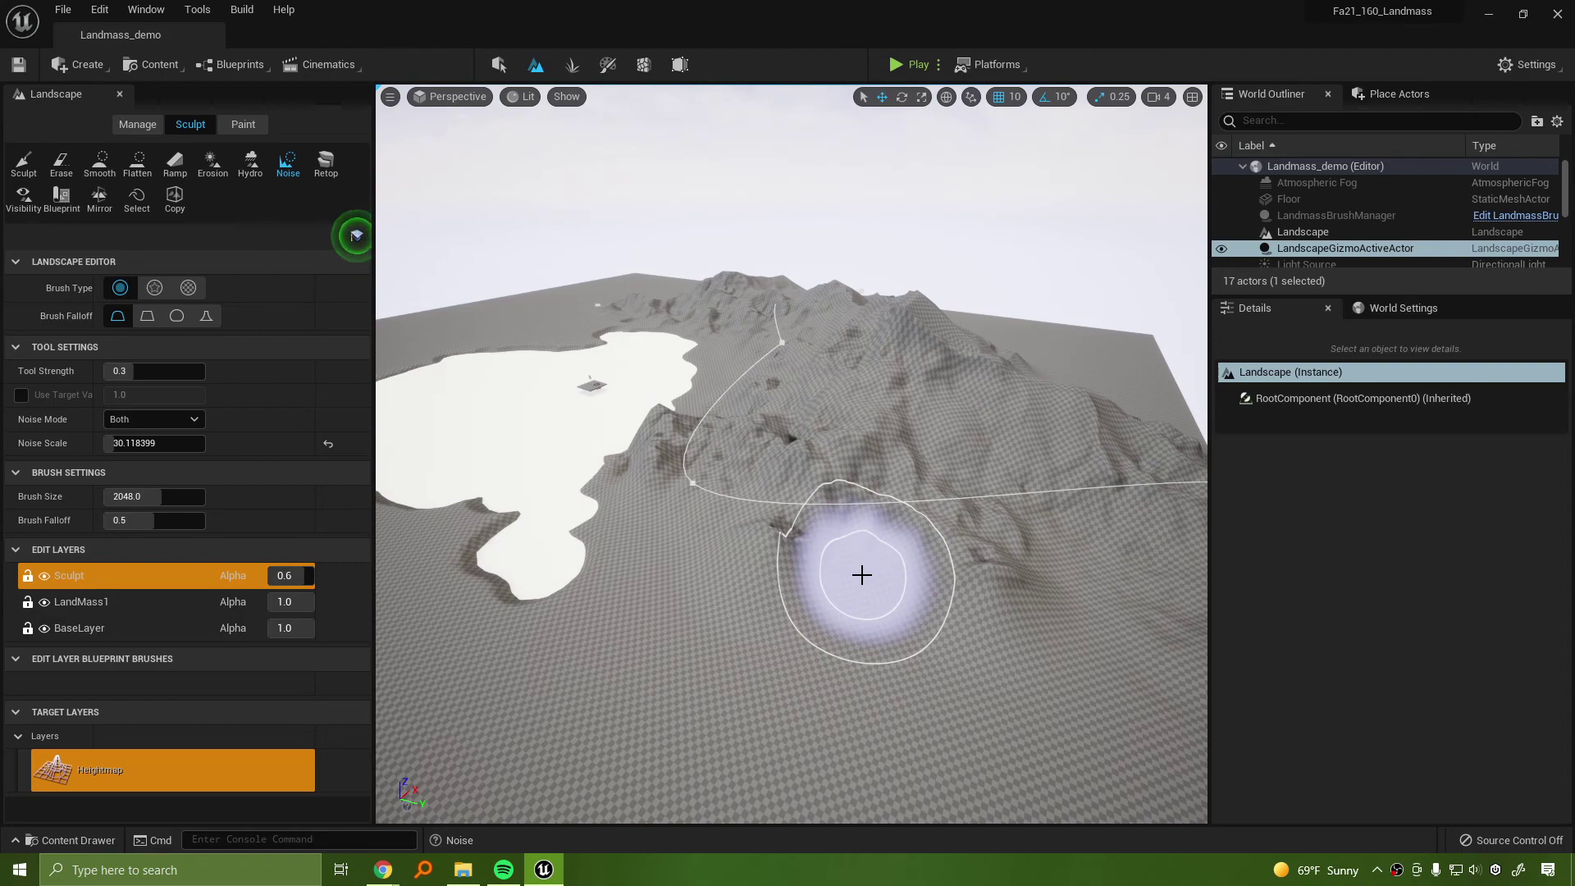
{"action": "key", "text": "d"}
{"action": "right_click_drag", "start_coordinate": [1087, 303], "coordinate": [1423, 415]}
{"action": "key", "text": "a"}
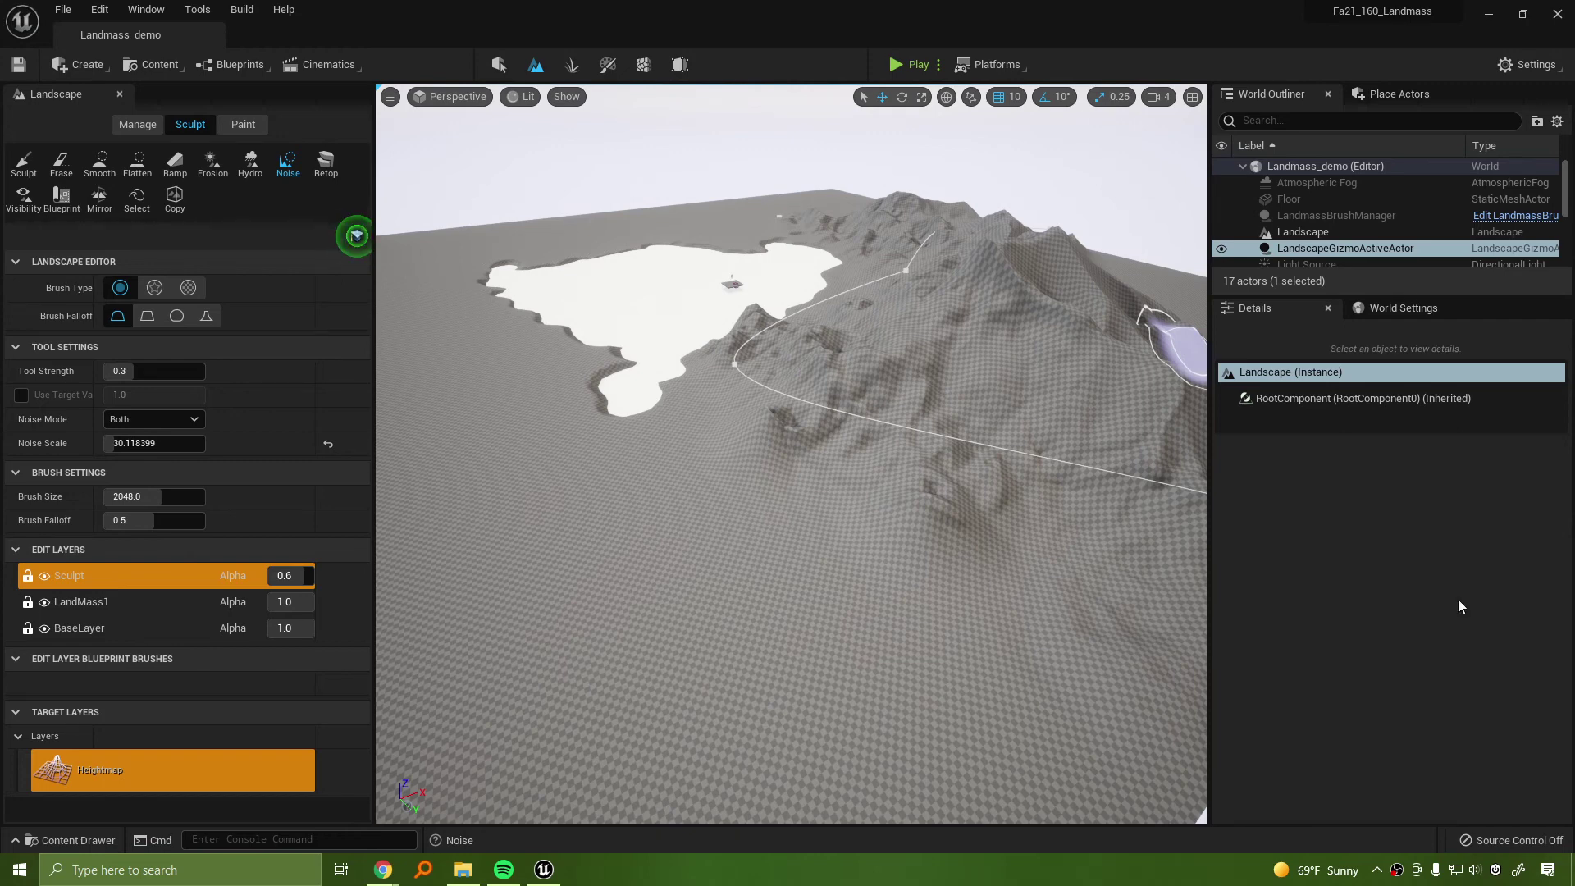
{"action": "mouse_move", "coordinate": [898, 460]}
{"action": "right_mouse_down"}
{"action": "mouse_move", "coordinate": [738, 542]}
{"action": "mouse_move", "coordinate": [886, 525]}
{"action": "mouse_move", "coordinate": [898, 464]}
{"action": "mouse_move", "coordinate": [894, 566]}
{"action": "right_mouse_up"}
Select the LandMass1 edit layer and place a CustomBrush_Landmass blueprint brush on the flat ground near the mountains
{"action": "left_click", "coordinate": [137, 598]}
{"action": "mouse_move", "coordinate": [574, 484]}
{"action": "right_mouse_down"}
{"action": "mouse_move", "coordinate": [738, 377]}
{"action": "mouse_move", "coordinate": [649, 307]}
{"action": "right_mouse_up"}
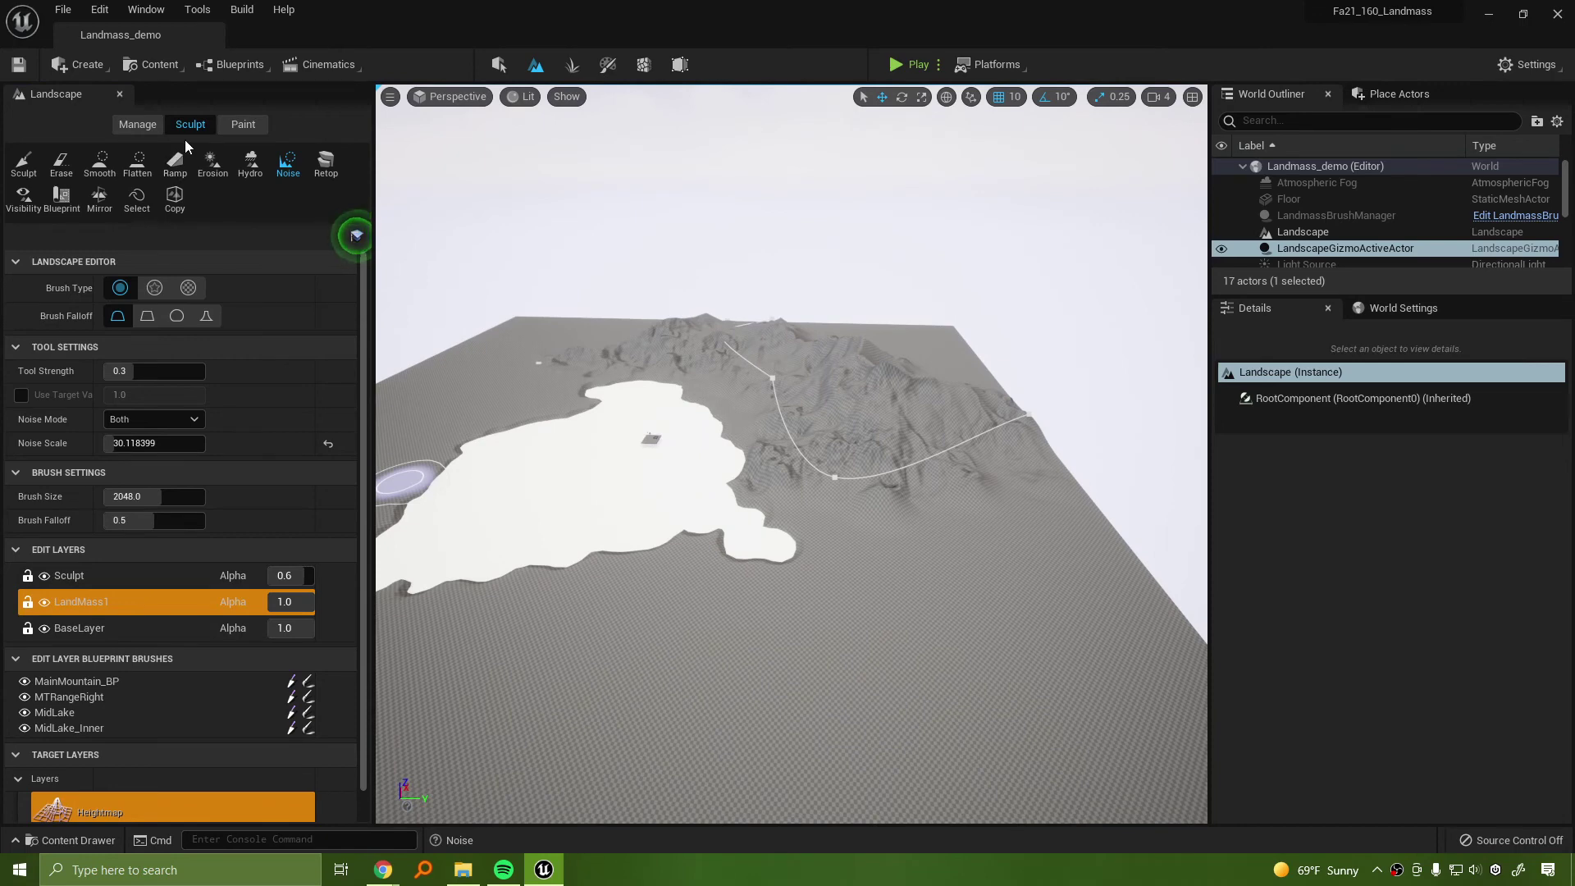
{"action": "left_click", "coordinate": [64, 199]}
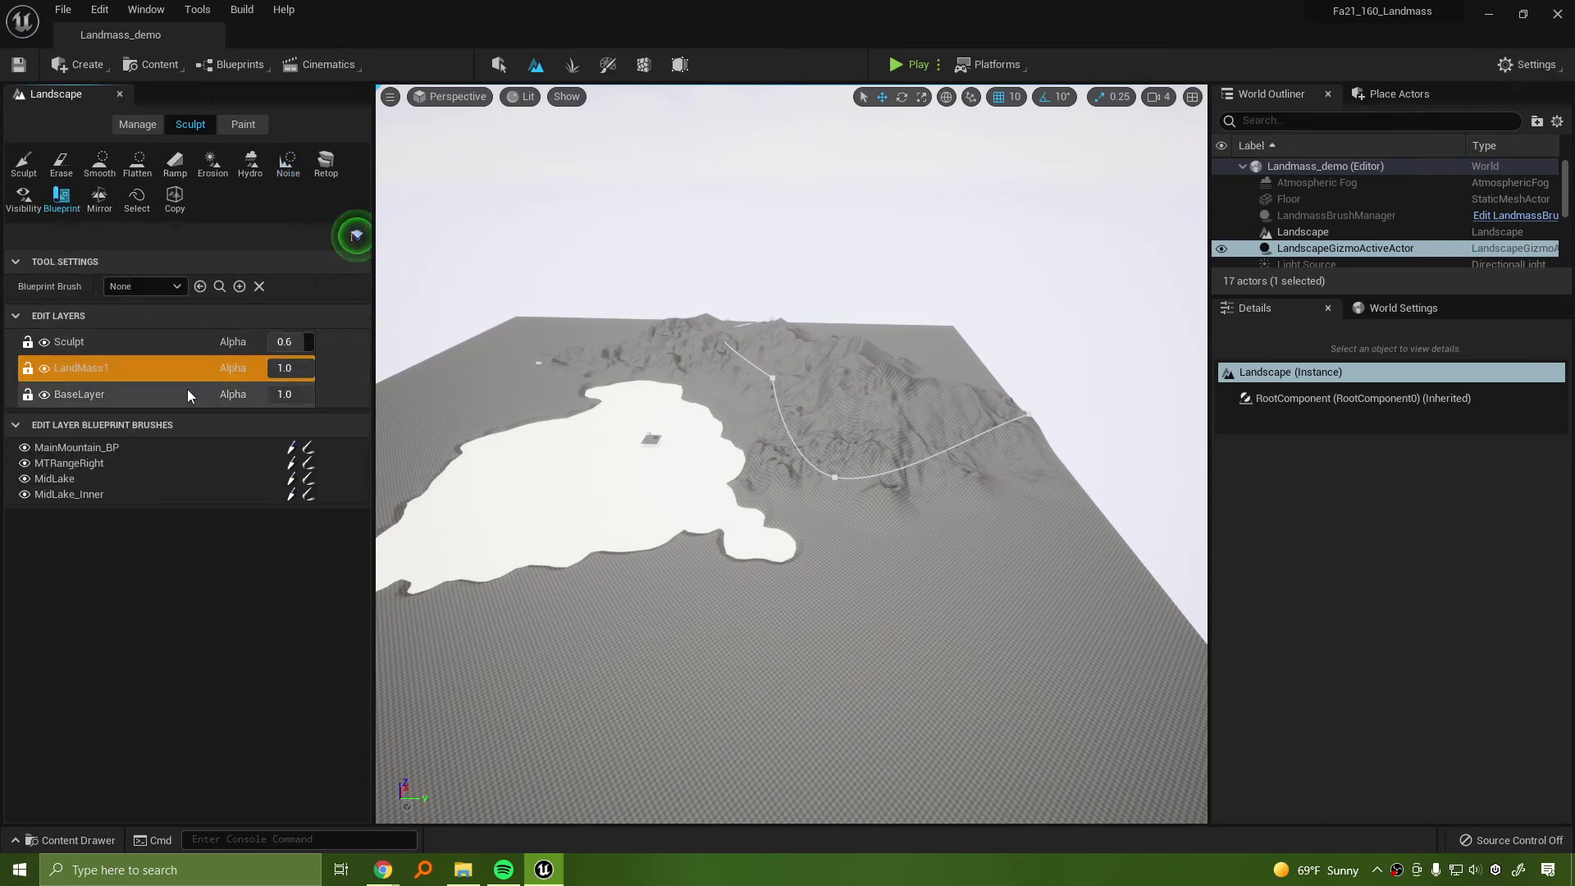
{"action": "left_click", "coordinate": [144, 287]}
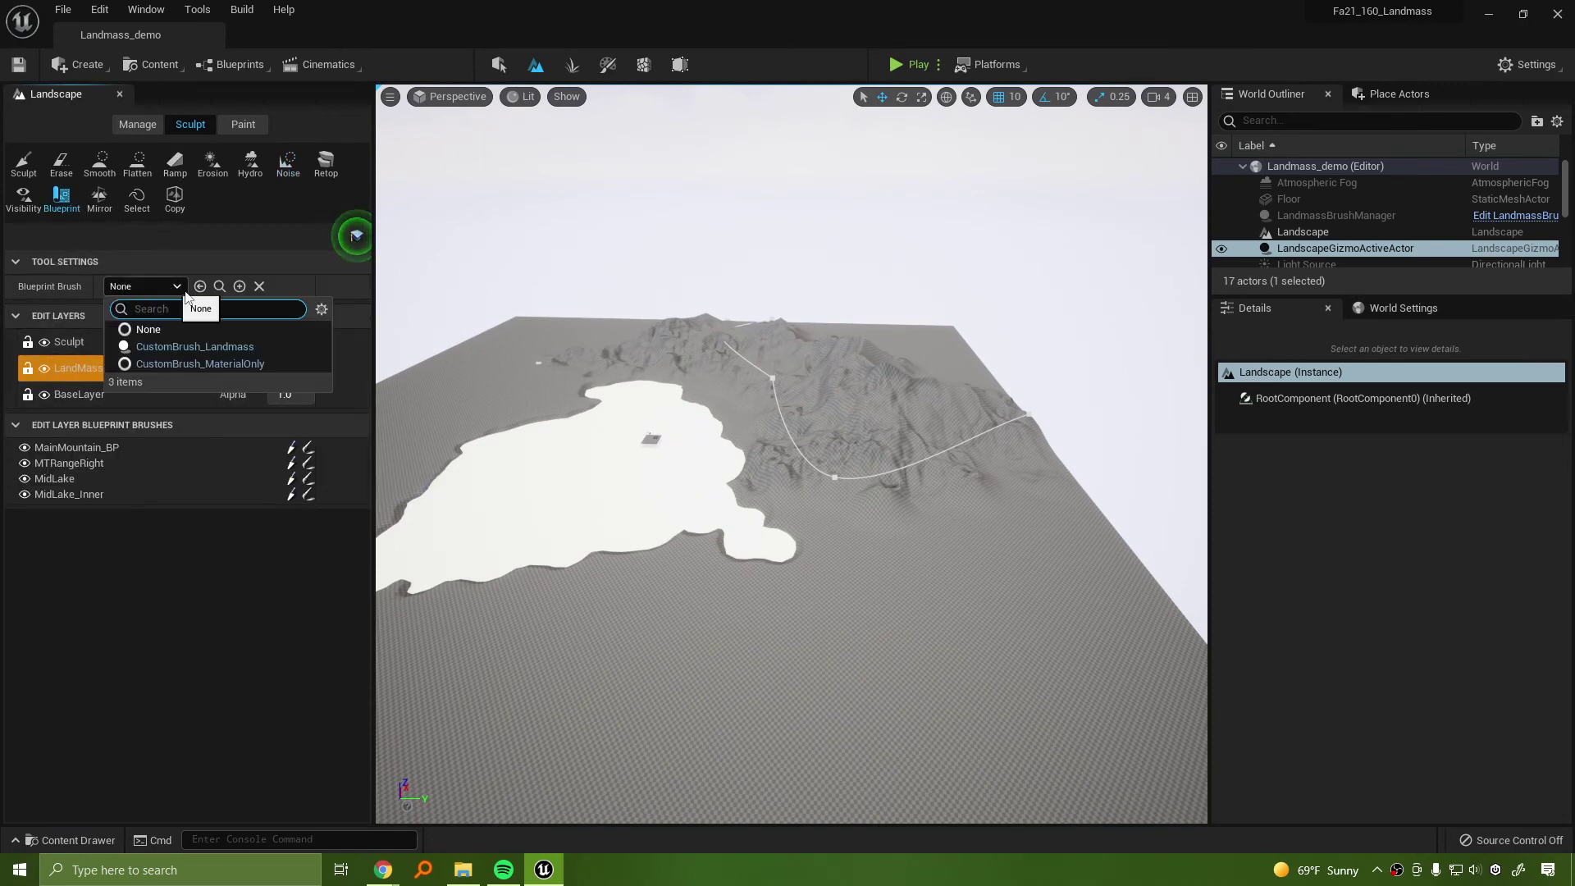
{"action": "left_click", "coordinate": [223, 346]}
{"action": "left_click", "coordinate": [997, 647]}
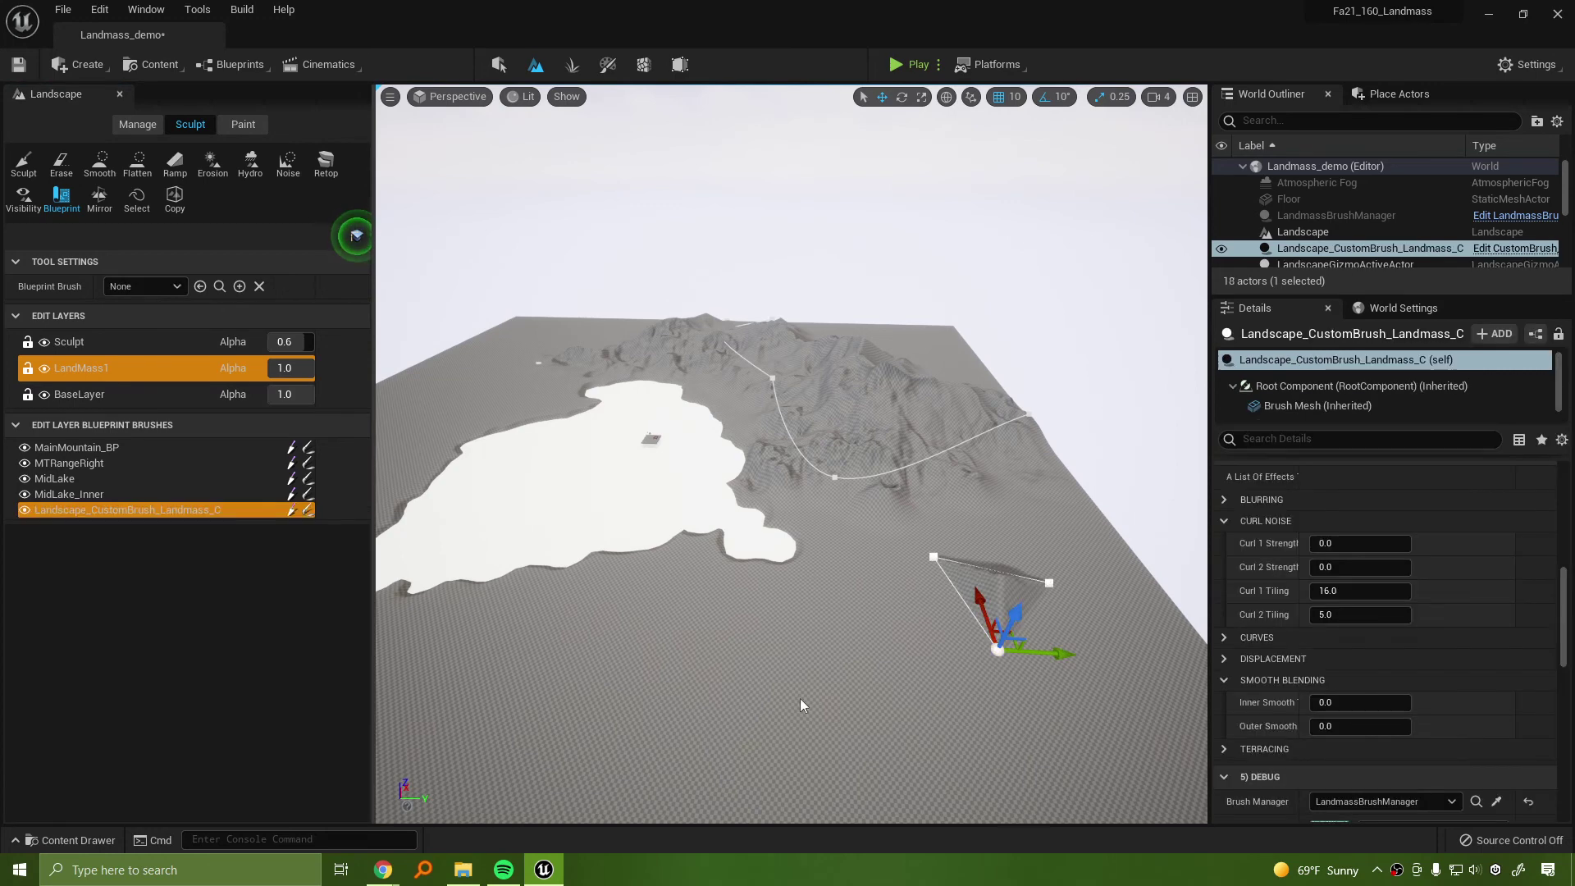
Set the new brush's Curl 1 Strength to 0.288 and Curl 1 Tiling to 18.315132 to roughen its shape
{"action": "right_click_drag", "start_coordinate": [802, 706], "coordinate": [836, 632]}
{"action": "mouse_move", "coordinate": [885, 532]}
{"action": "left_mouse_down"}
{"action": "mouse_move", "coordinate": [767, 449]}
{"action": "mouse_move", "coordinate": [784, 428]}
{"action": "mouse_move", "coordinate": [837, 564]}
{"action": "mouse_move", "coordinate": [822, 535]}
{"action": "mouse_move", "coordinate": [865, 504]}
{"action": "mouse_move", "coordinate": [841, 477]}
{"action": "mouse_move", "coordinate": [863, 500]}
{"action": "left_mouse_up"}
{"action": "mouse_move", "coordinate": [863, 500]}
{"action": "right_mouse_down"}
{"action": "mouse_move", "coordinate": [808, 529]}
{"action": "mouse_move", "coordinate": [836, 513]}
{"action": "right_mouse_up"}
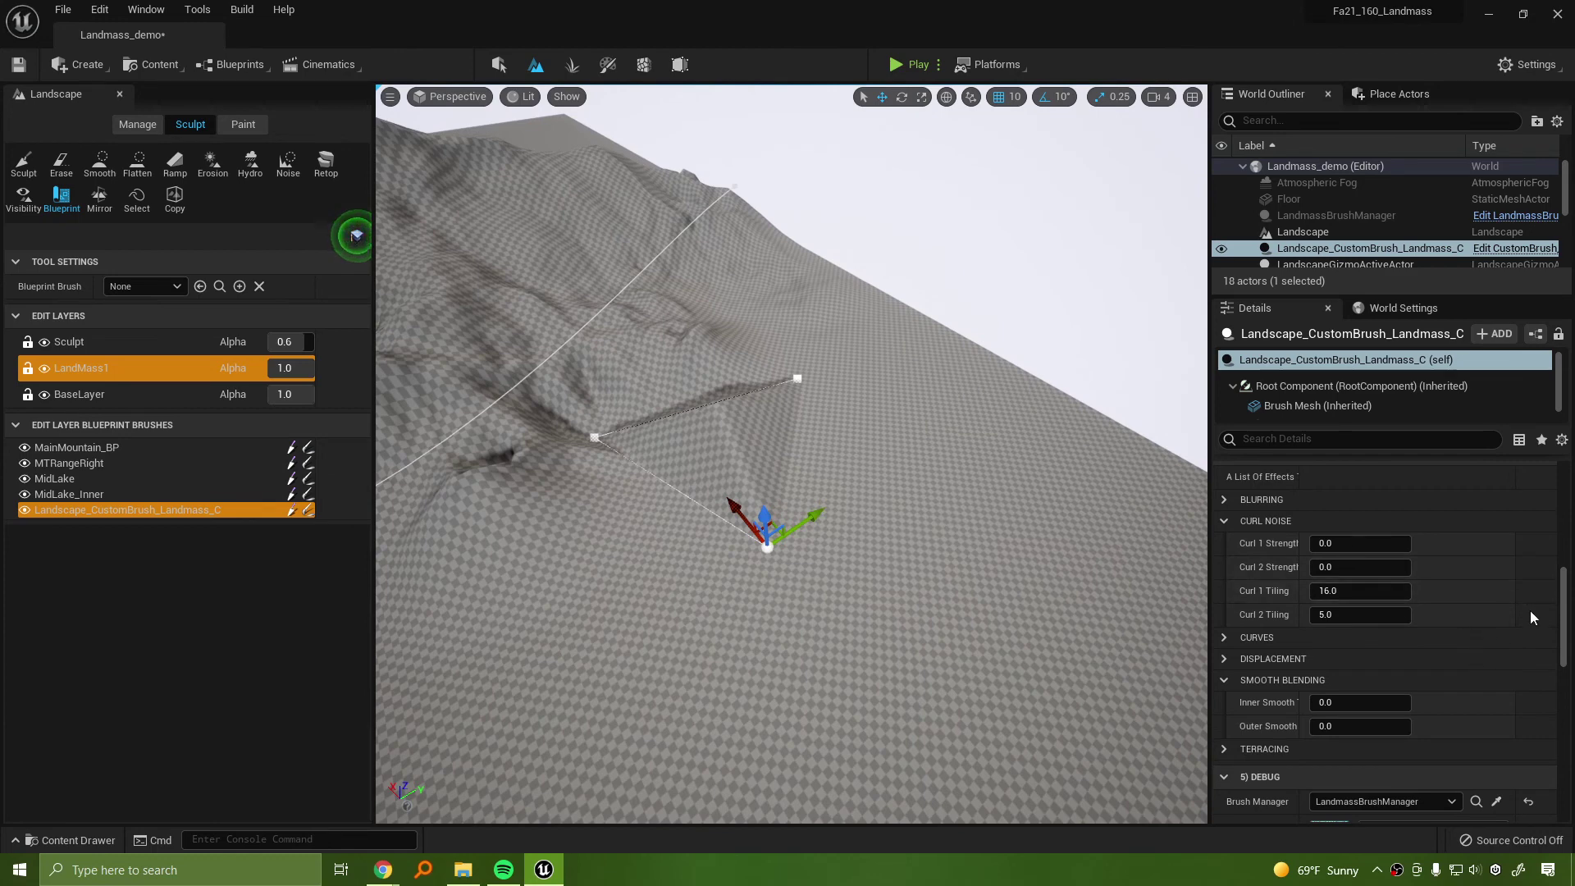
{"action": "mouse_move", "coordinate": [1362, 543]}
{"action": "left_mouse_down"}
{"action": "mouse_move", "coordinate": [1386, 543]}
{"action": "mouse_move", "coordinate": [1342, 544]}
{"action": "mouse_move", "coordinate": [1375, 567]}
{"action": "mouse_move", "coordinate": [1419, 568]}
{"action": "mouse_move", "coordinate": [1325, 566]}
{"action": "mouse_move", "coordinate": [1391, 591]}
{"action": "left_mouse_up"}
{"action": "left_click_drag", "start_coordinate": [841, 570], "coordinate": [888, 518], "text": "alt"}
{"action": "left_click", "coordinate": [887, 518]}
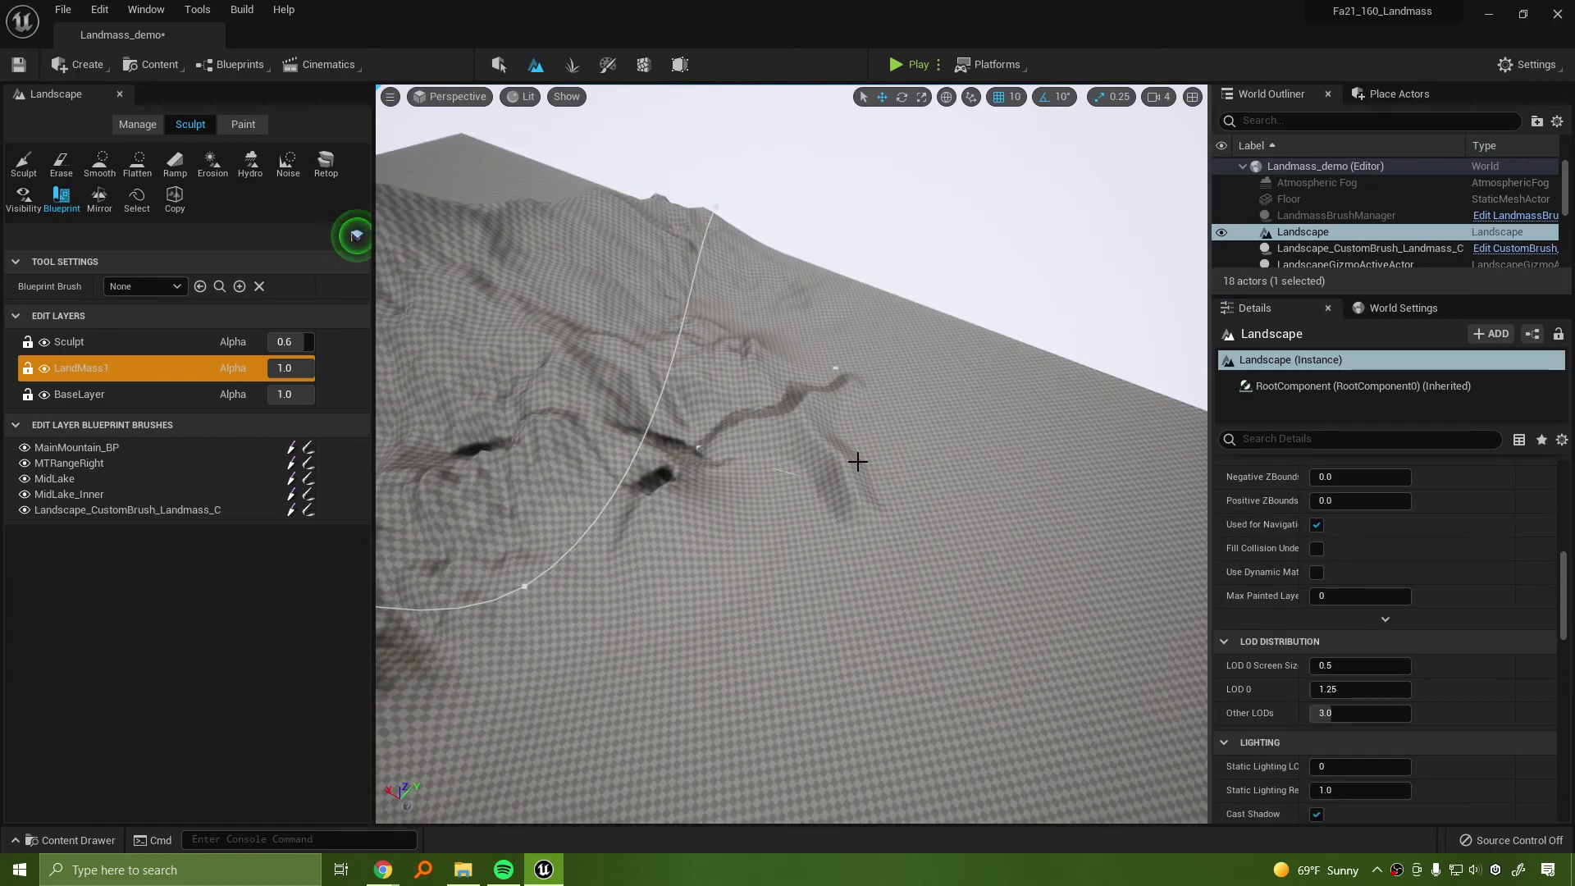
Rename the new Landmass brush actor as babyspline and frame it in the viewport
{"action": "left_click", "coordinate": [1338, 251]}
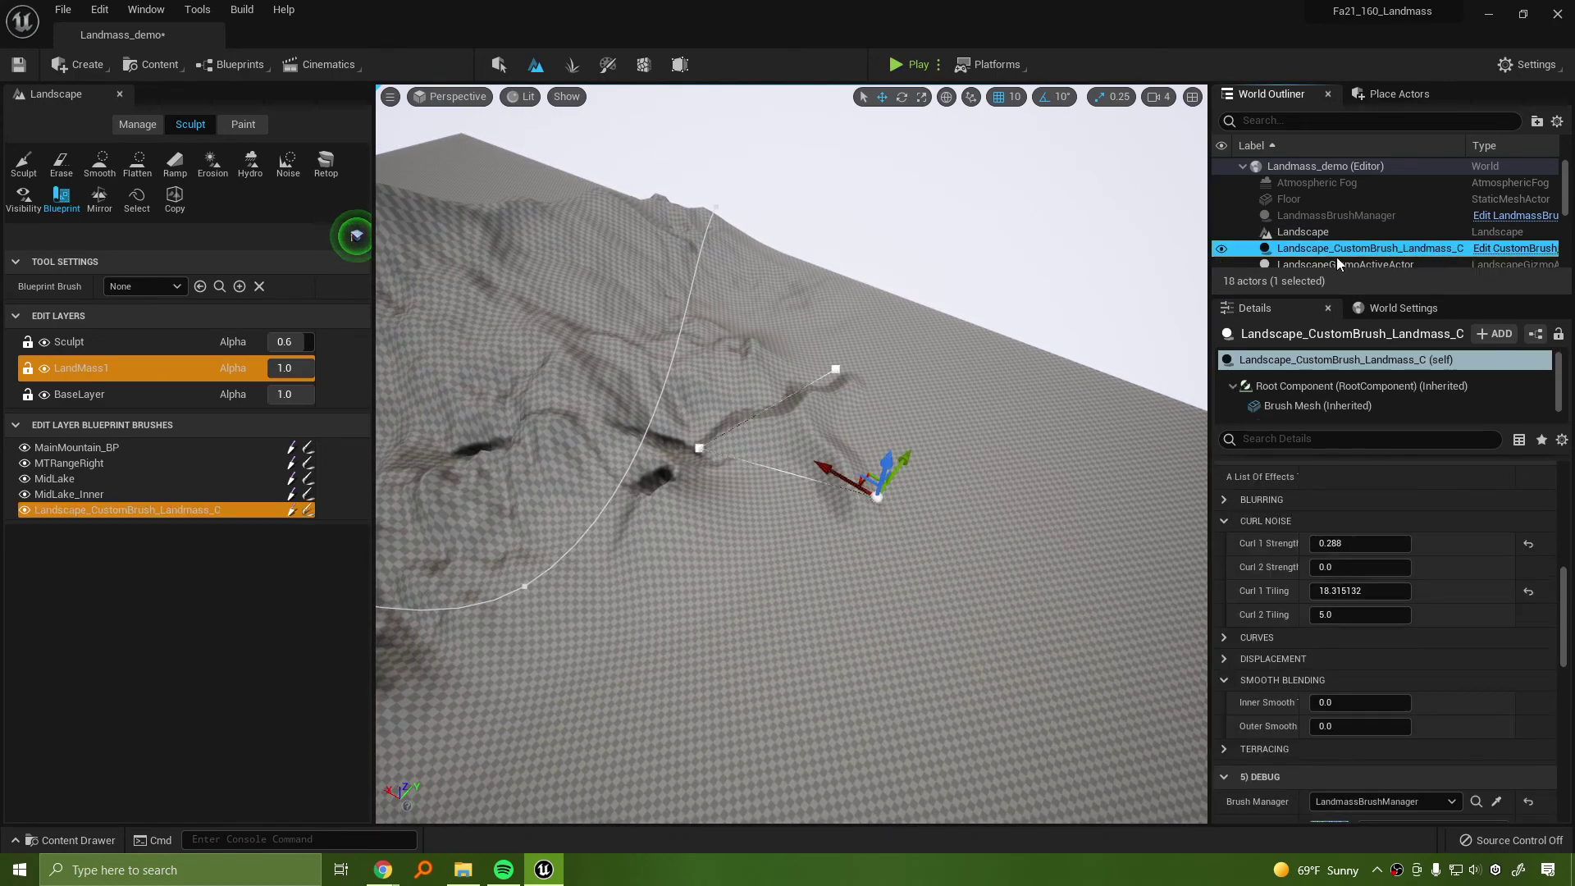
{"action": "double_click", "coordinate": [1393, 250]}
{"action": "key", "text": "F2"}
{"action": "type", "text": "ba"}
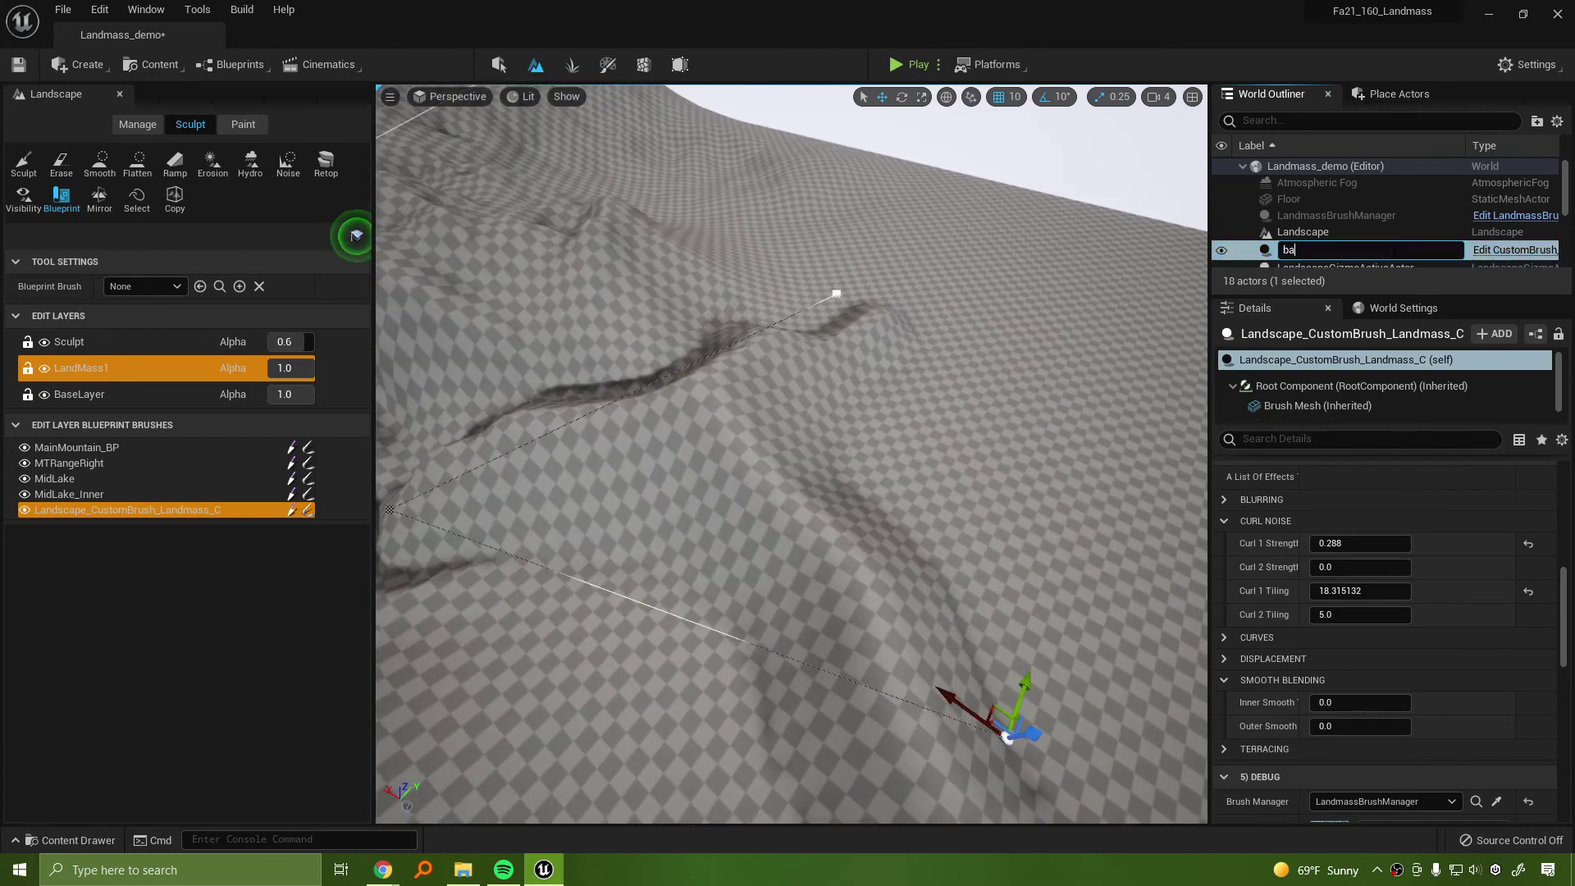
{"action": "type", "text": "byspline"}
{"action": "key", "text": "Return"}
{"action": "key", "text": "f"}
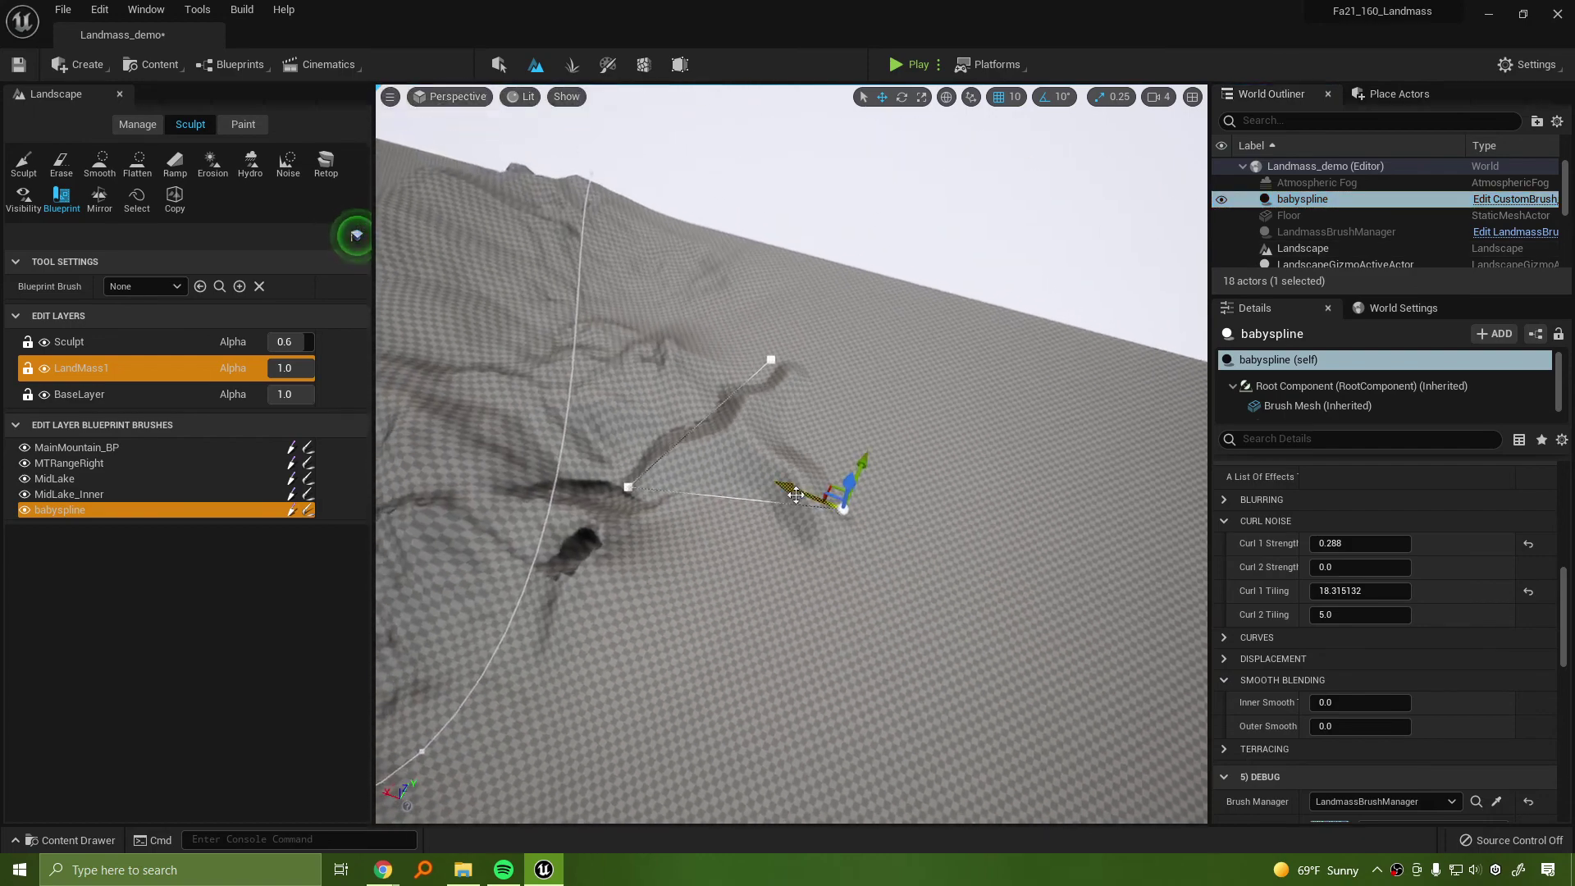
Deselect the babyspline brush, locate its spline from below the landscape, and reselect and frame it
{"action": "left_click", "coordinate": [890, 544]}
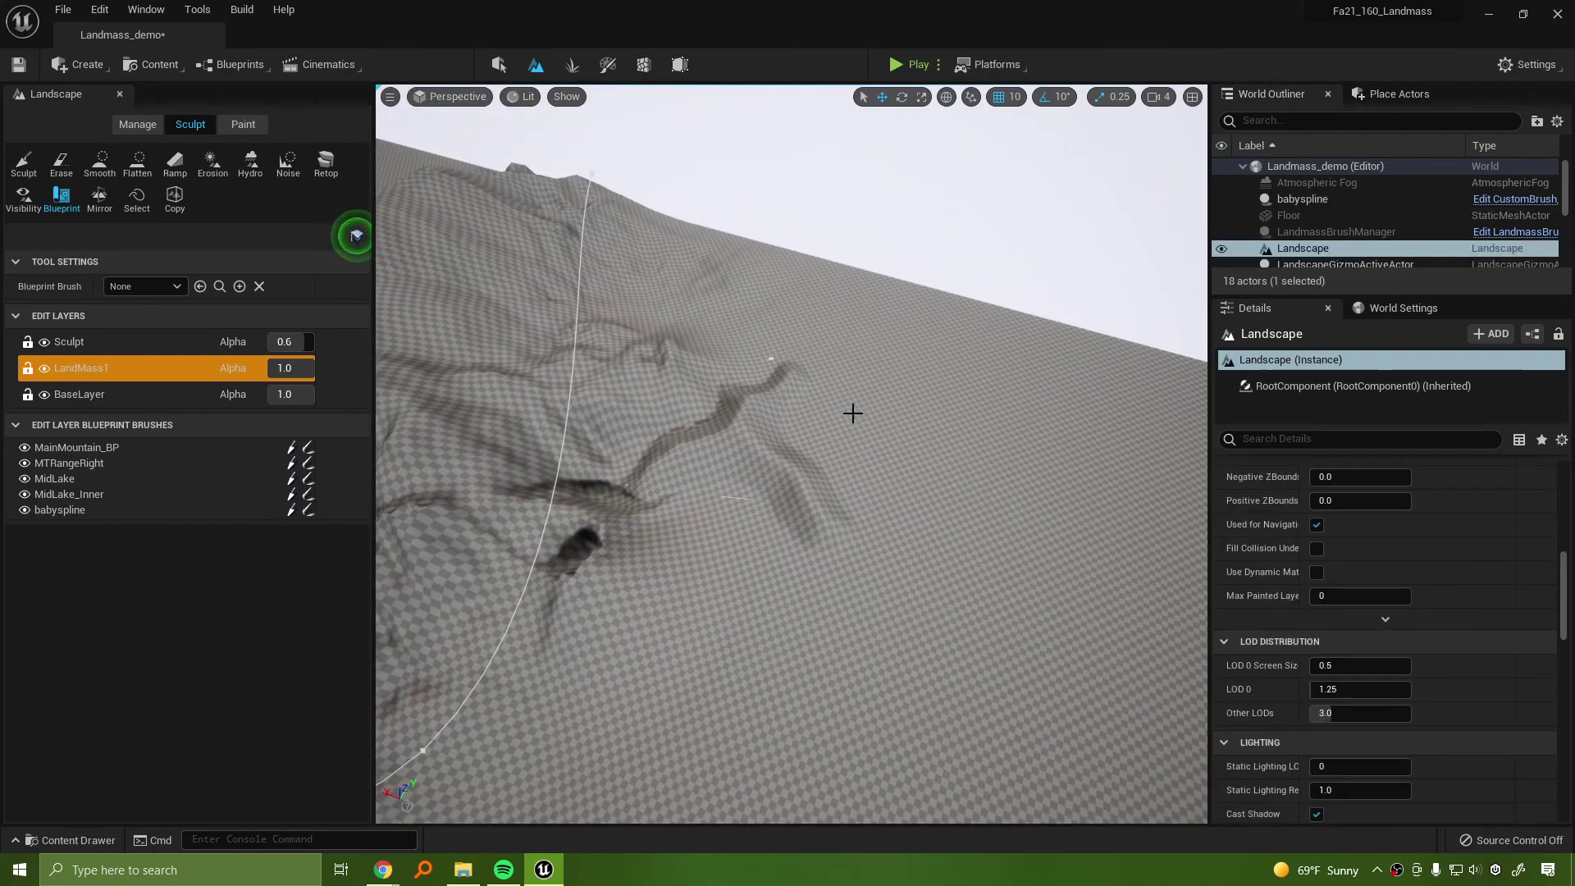
{"action": "right_click_drag", "start_coordinate": [904, 420], "coordinate": [927, 328]}
{"action": "right_click_drag", "start_coordinate": [730, 344], "coordinate": [889, 366]}
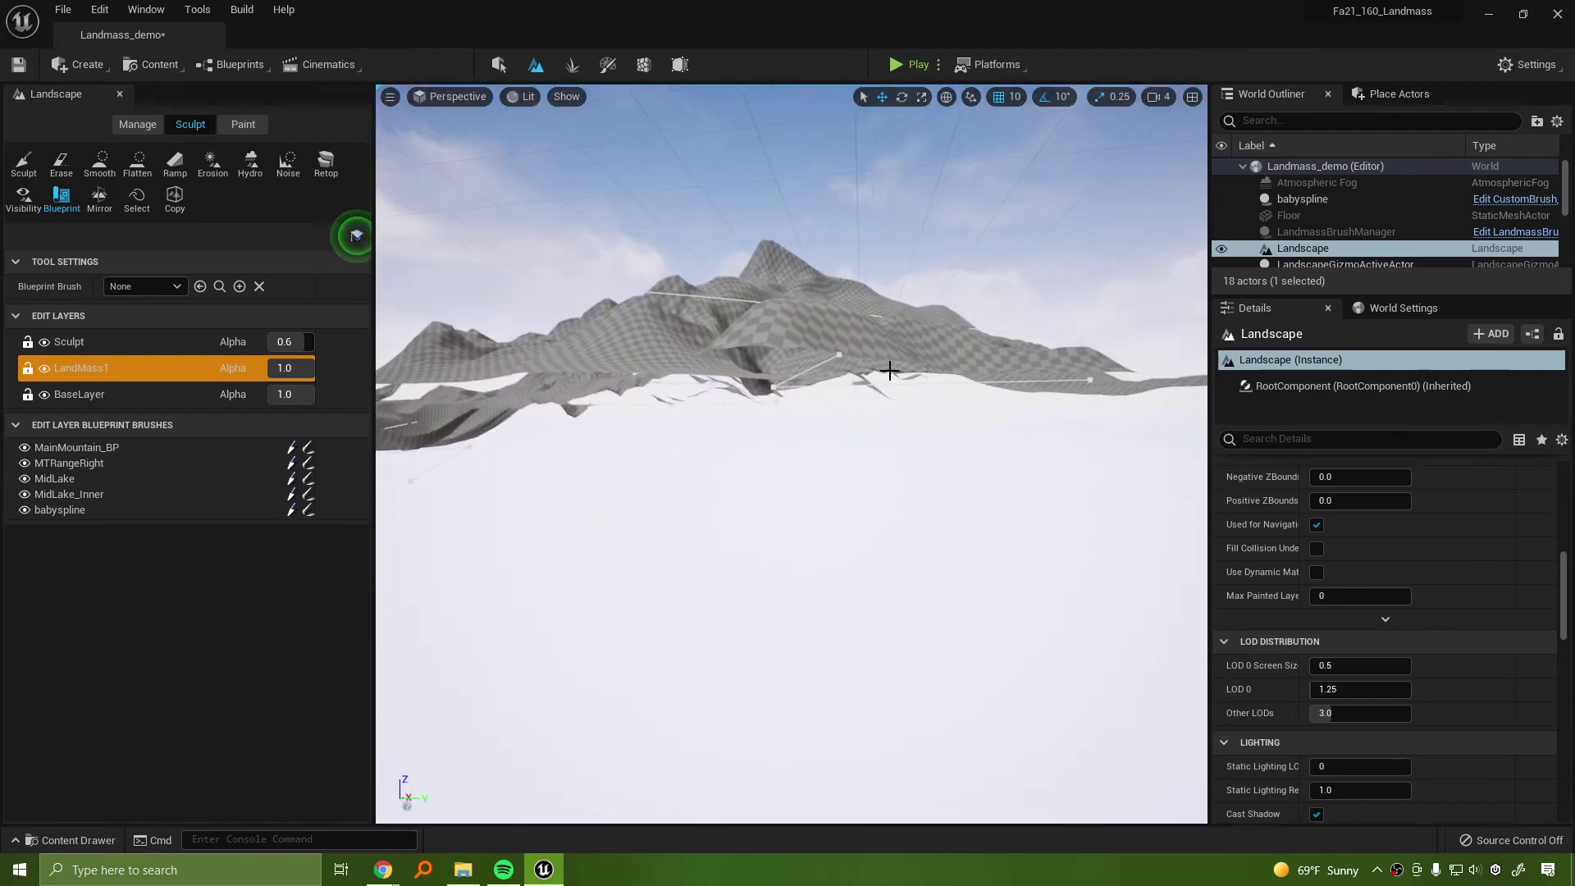
{"action": "left_click", "coordinate": [840, 353]}
{"action": "key", "text": "f"}
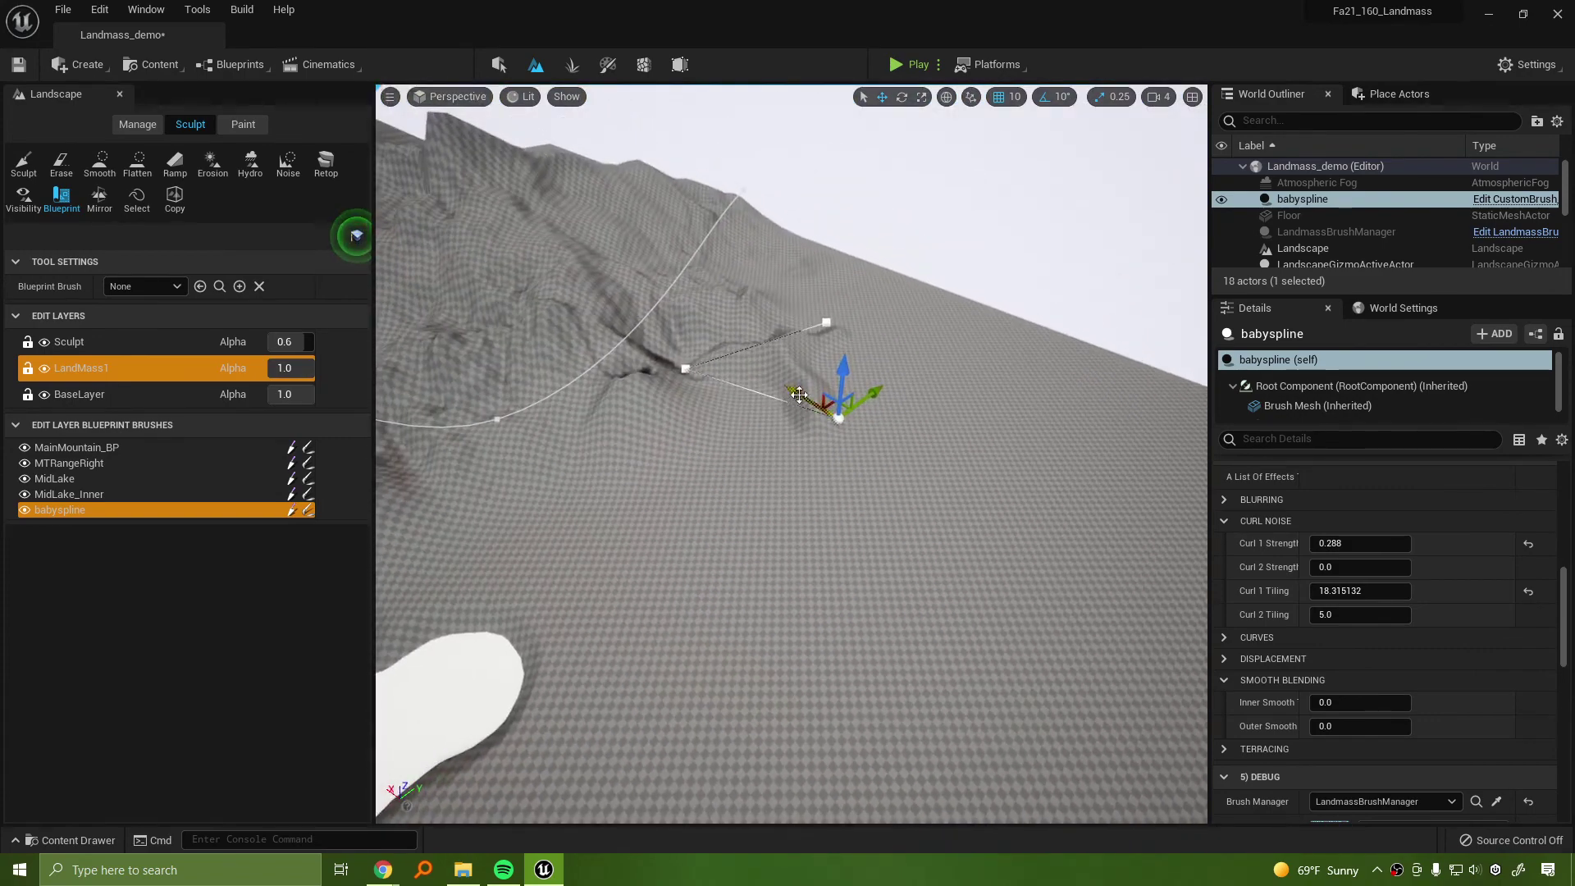
Pull the babyspline brush's spline point outward across the flat ground to lengthen its ridge, and reselect the whole brush
{"action": "left_click_drag", "start_coordinate": [827, 408], "coordinate": [891, 380]}
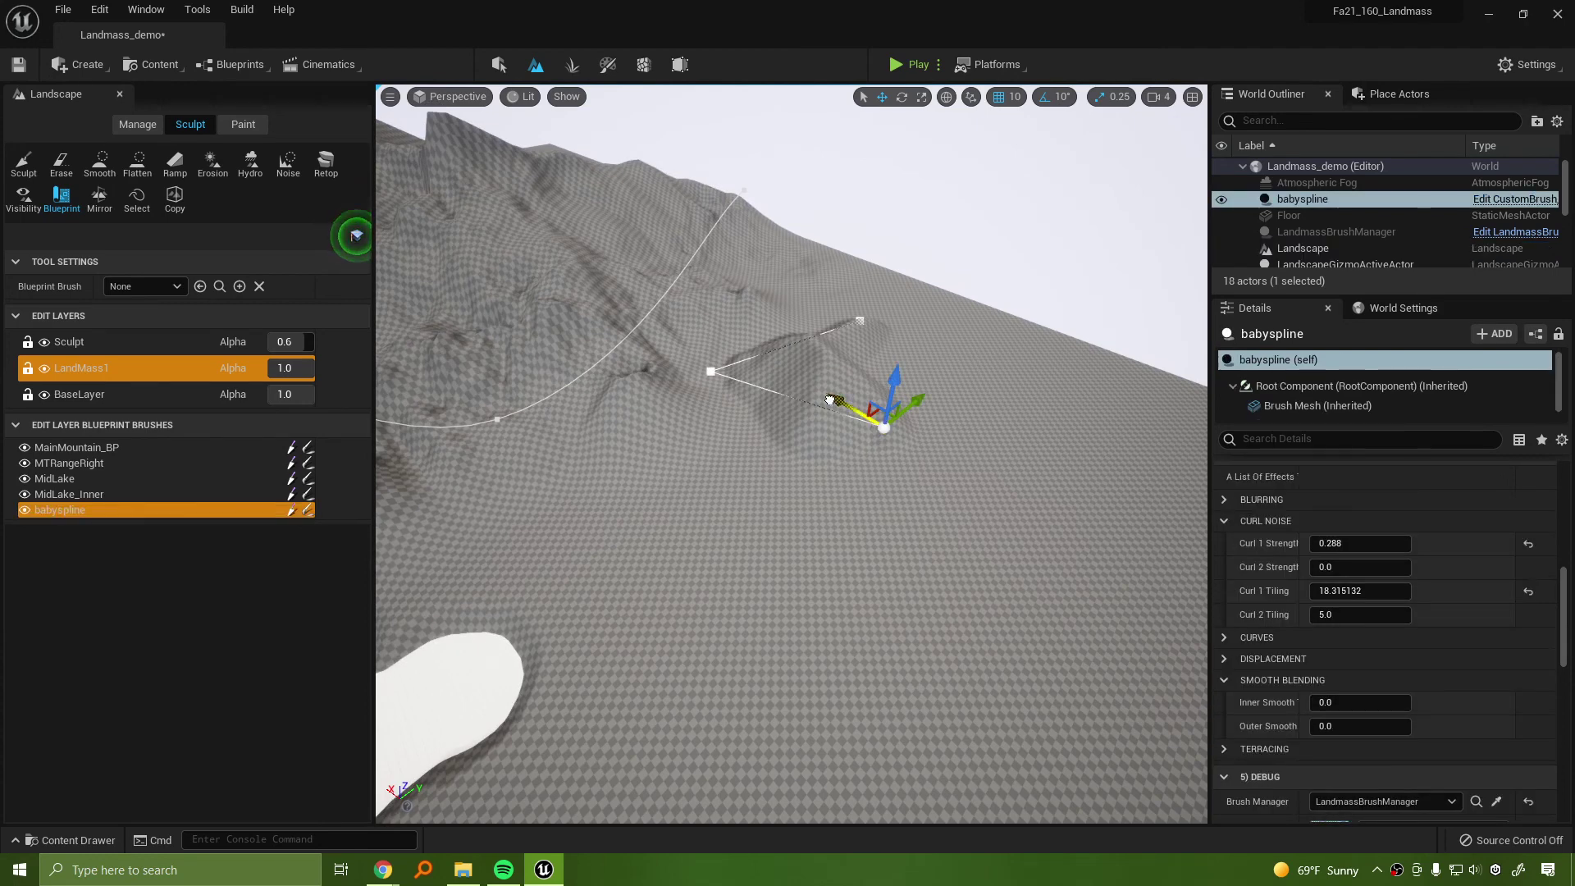
{"action": "left_click_drag", "start_coordinate": [830, 397], "coordinate": [959, 503]}
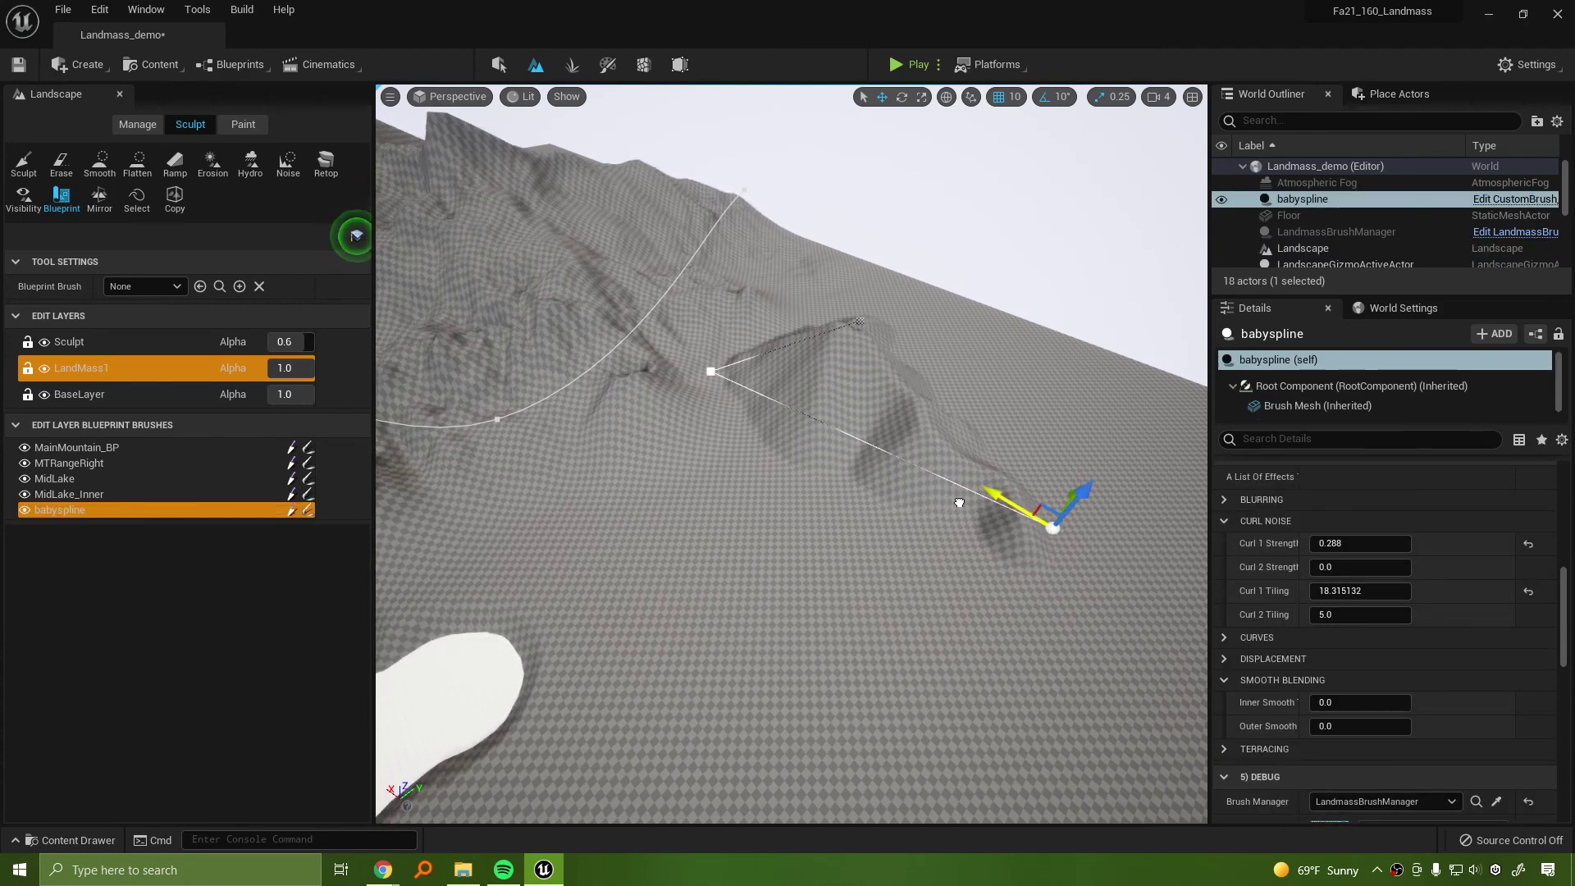
{"action": "left_click", "coordinate": [1297, 249]}
{"action": "left_click", "coordinate": [1302, 200]}
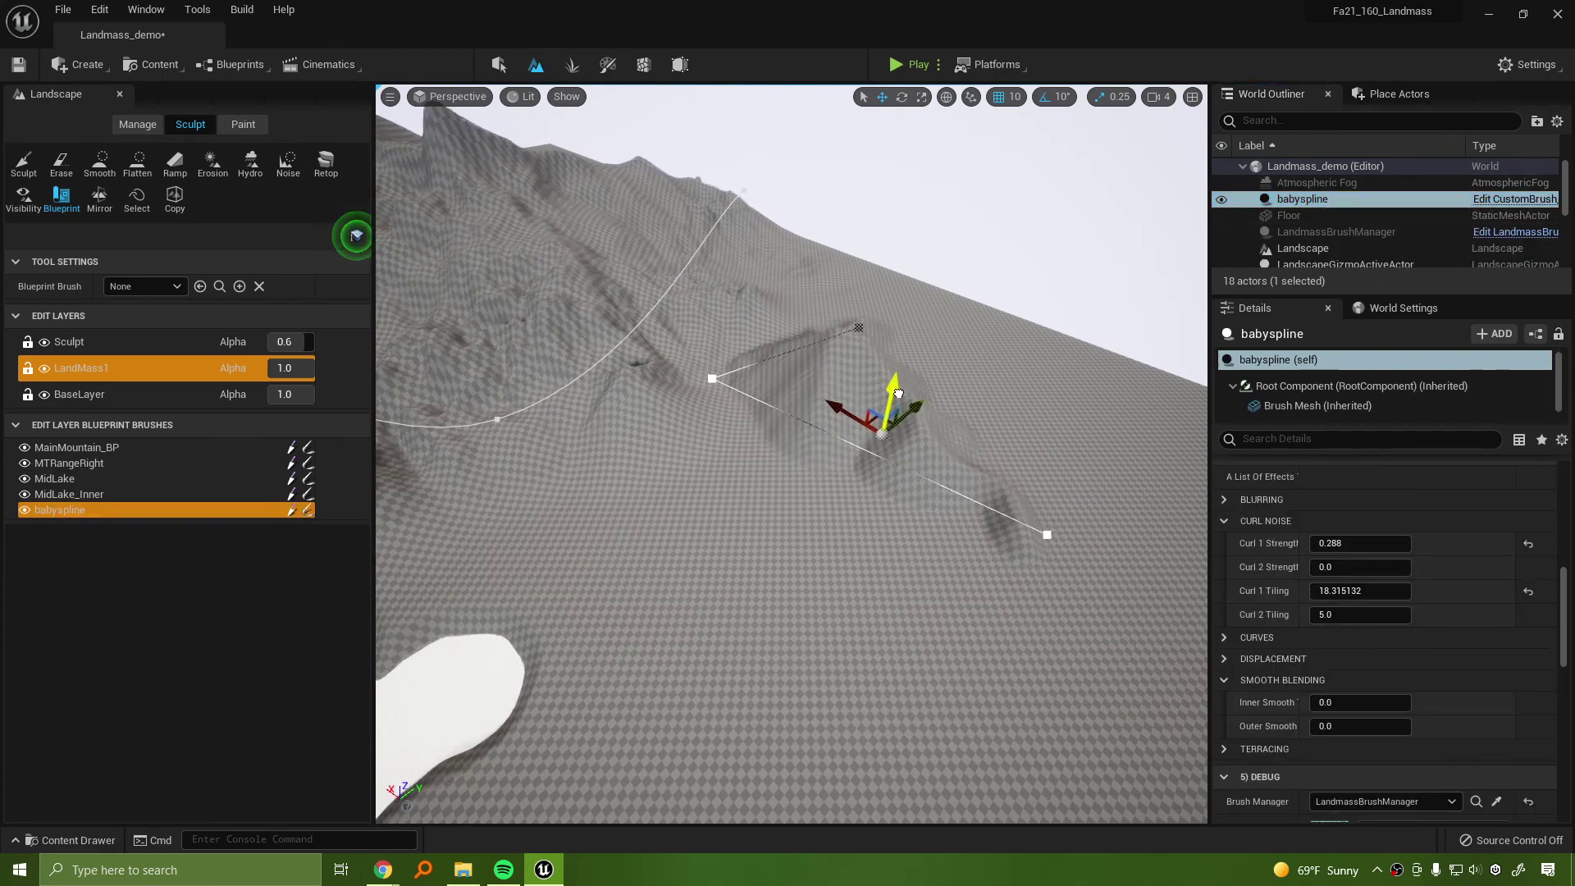
Set the babyspline brush's Z location to 0.0
{"action": "left_click_drag", "start_coordinate": [898, 392], "coordinate": [898, 397]}
{"action": "left_click_drag", "start_coordinate": [1561, 573], "coordinate": [1561, 570]}
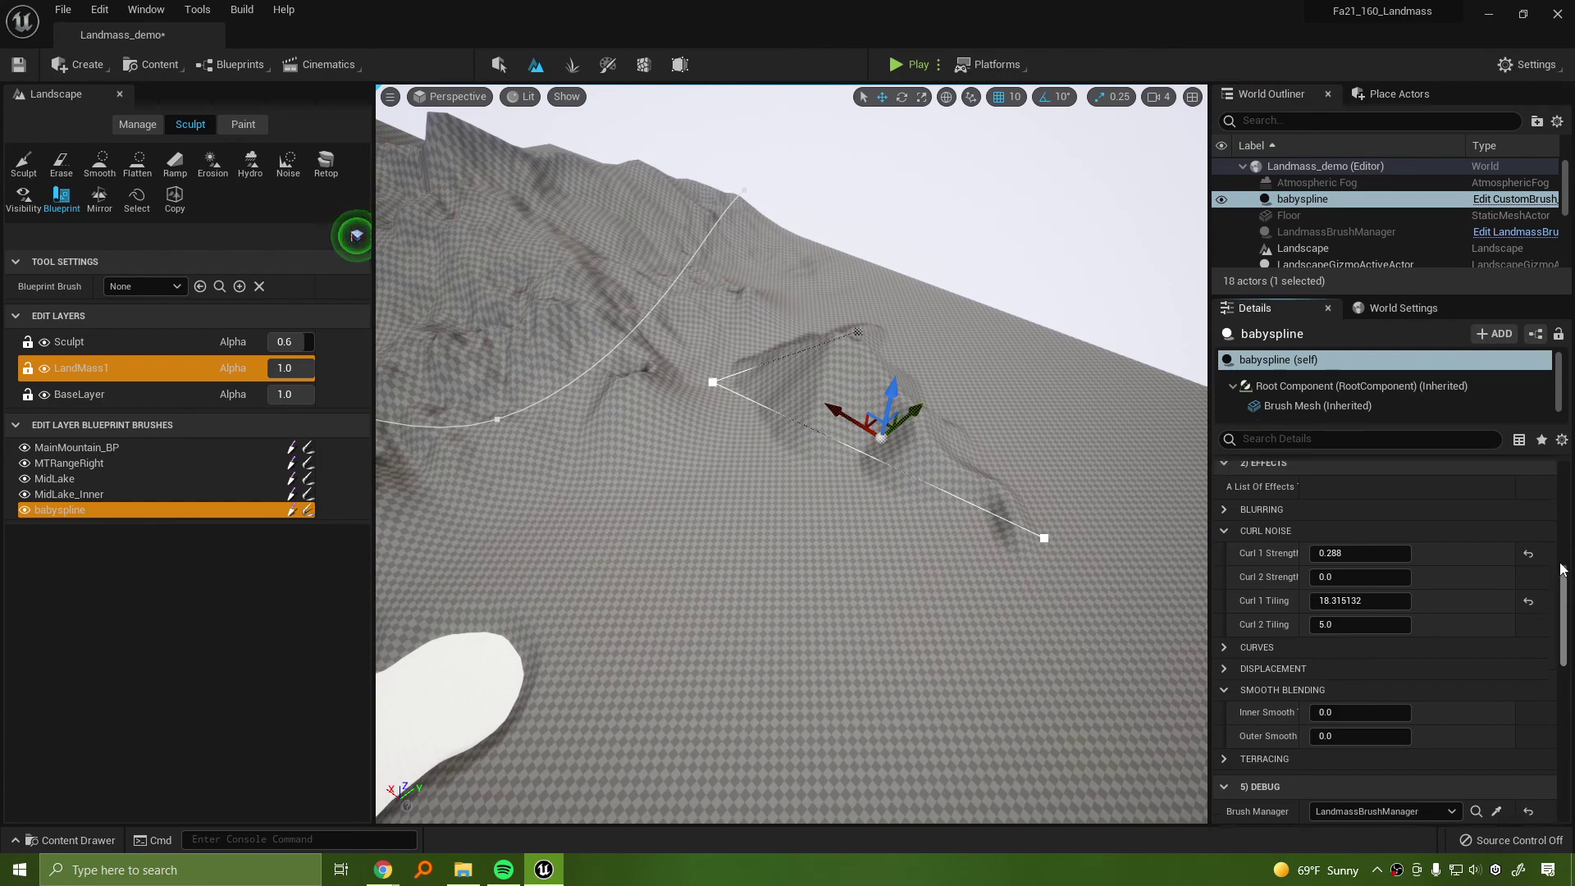
{"action": "scroll", "coordinate": [1561, 568], "scroll_direction": "up", "scroll_amount": 5}
{"action": "left_click", "coordinate": [1472, 498]}
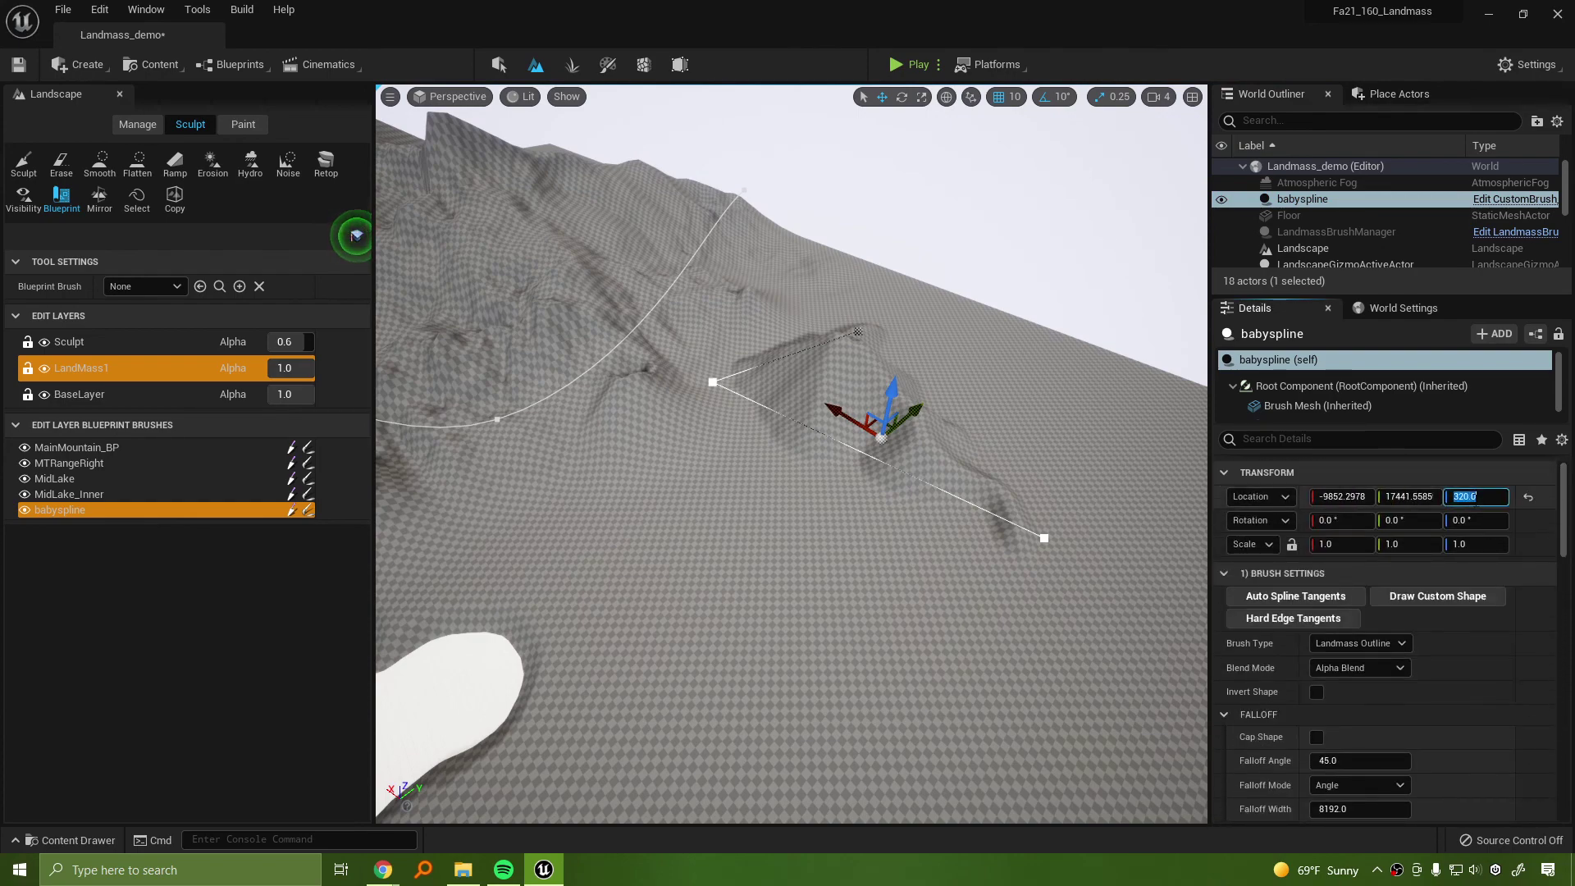
{"action": "type", "text": "0"}
{"action": "key", "text": "Return"}
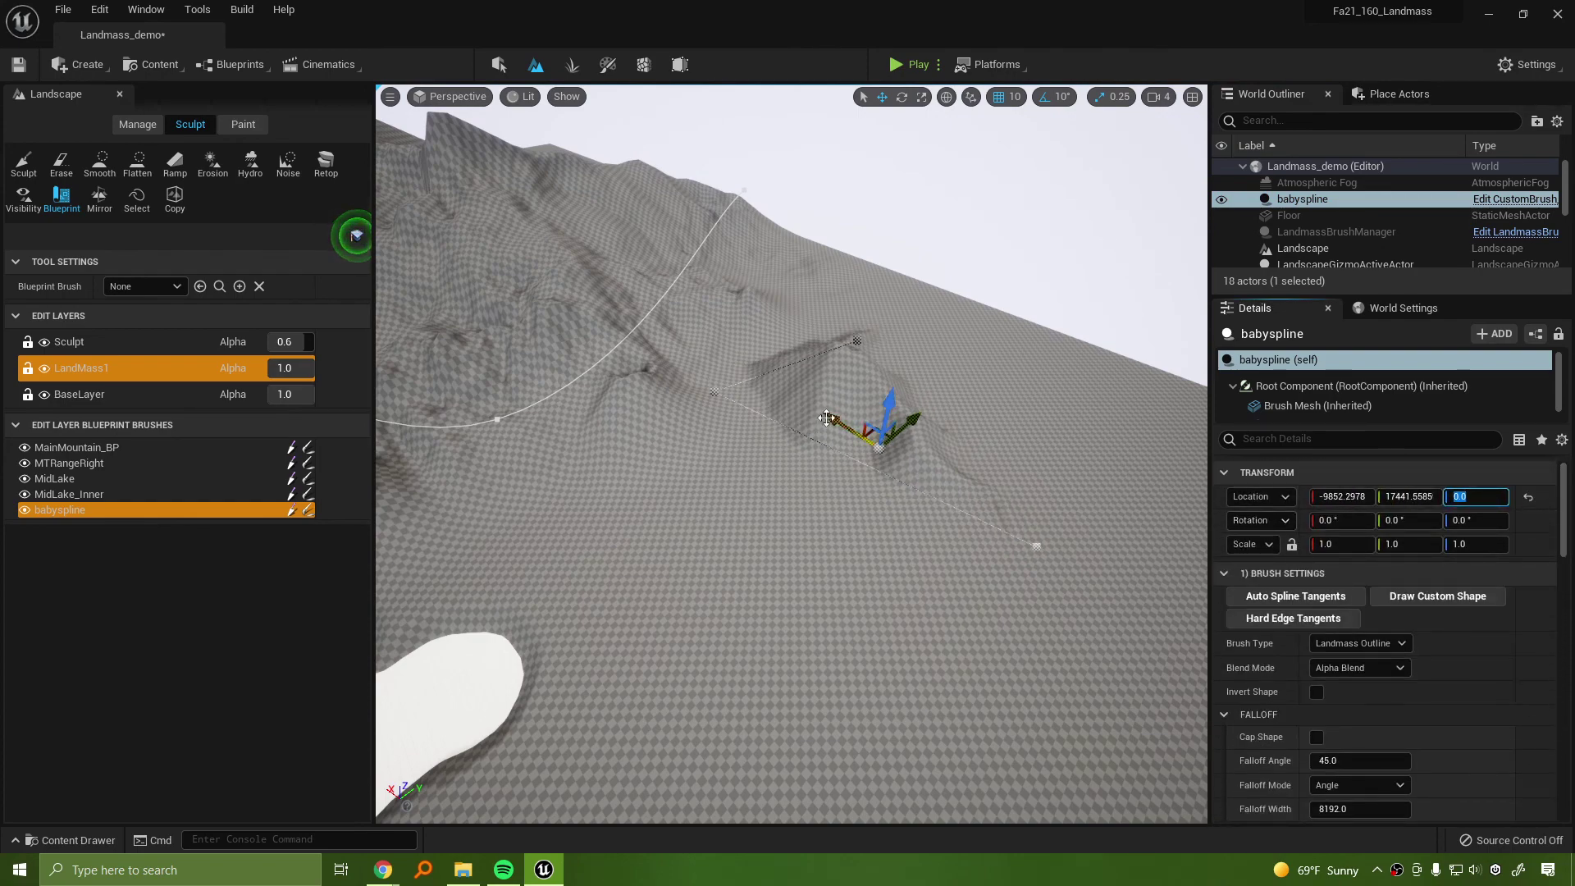
Raise the babyspline brush to Z 600, rotate it 10° about Z, and move it to about X -6732, Y 20552
{"action": "mouse_move", "coordinate": [827, 418]}
{"action": "left_mouse_down"}
{"action": "mouse_move", "coordinate": [775, 345]}
{"action": "mouse_move", "coordinate": [802, 406]}
{"action": "mouse_move", "coordinate": [871, 361]}
{"action": "left_mouse_up"}
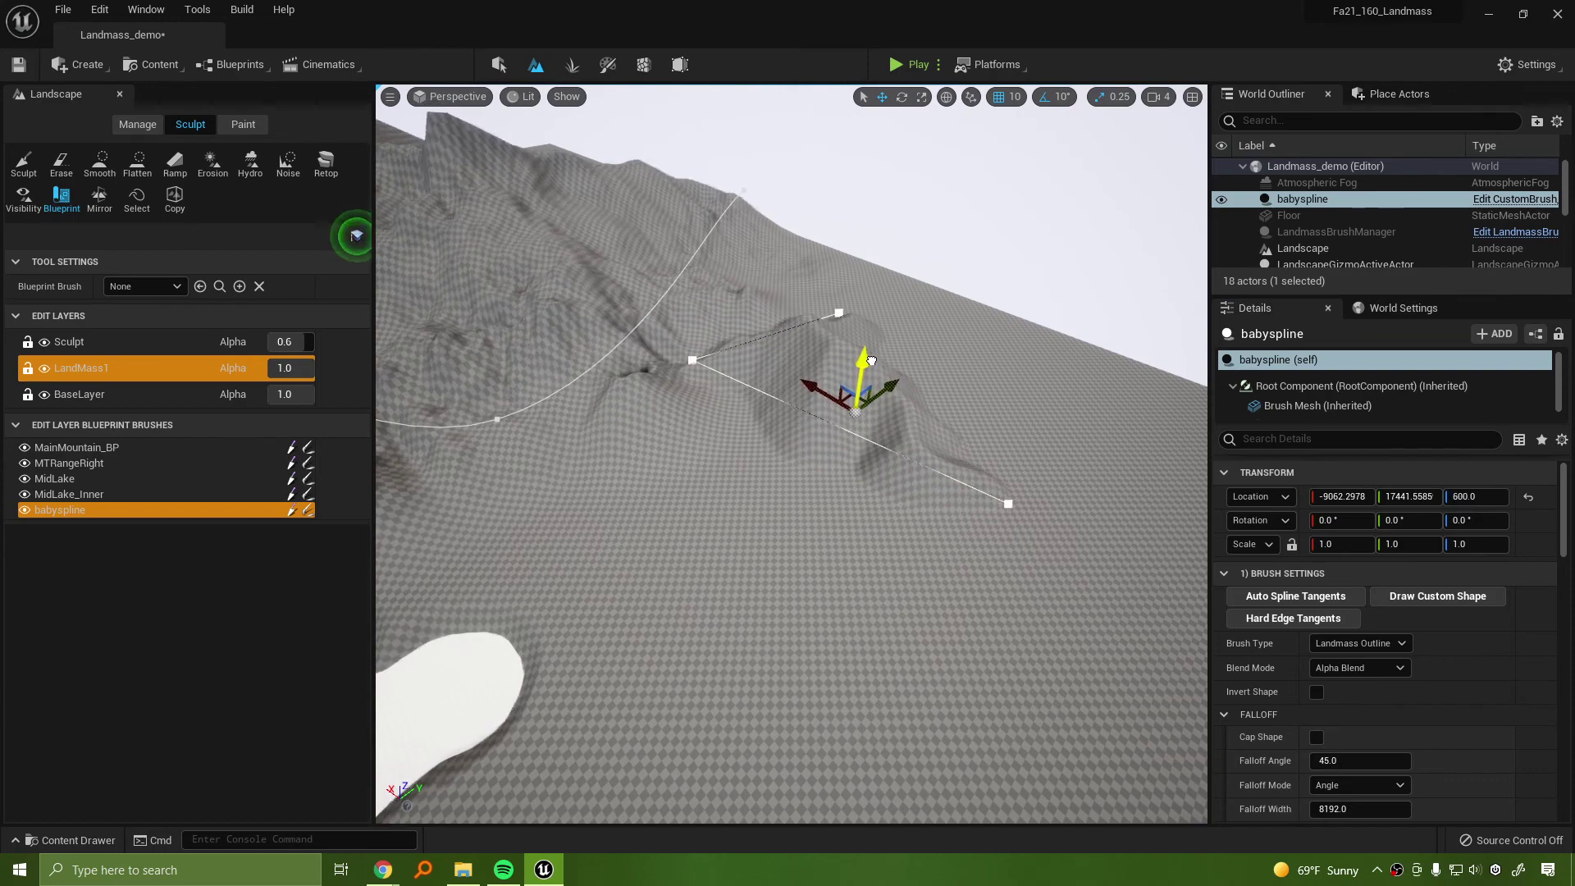
{"action": "left_click_drag", "start_coordinate": [1014, 421], "coordinate": [932, 446], "text": "alt"}
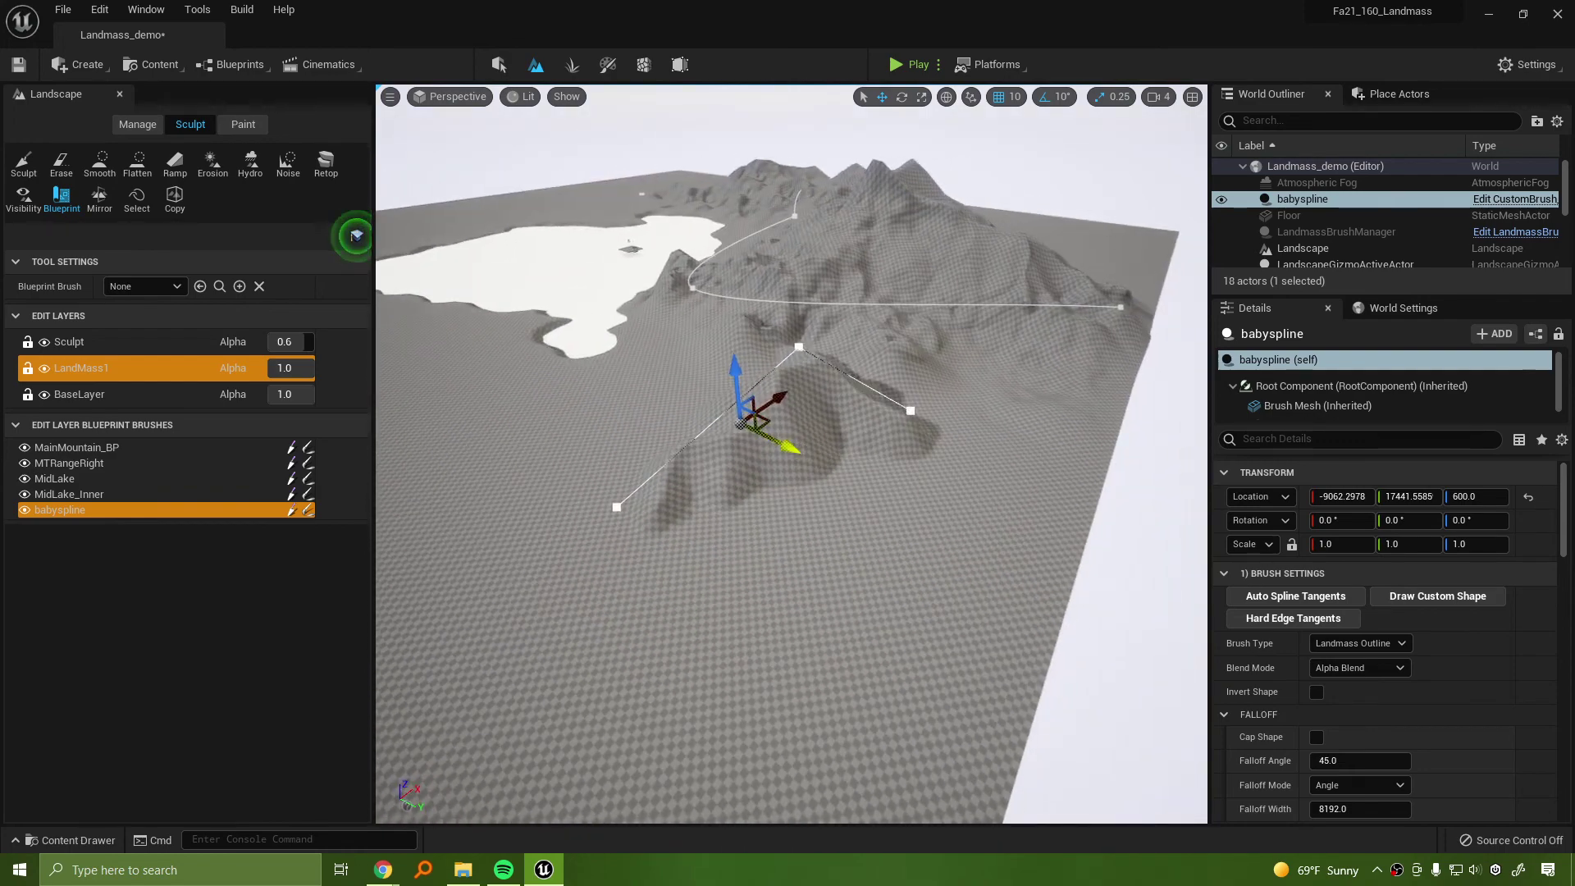
{"action": "mouse_move", "coordinate": [790, 447]}
{"action": "left_mouse_down"}
{"action": "mouse_move", "coordinate": [820, 457]}
{"action": "mouse_move", "coordinate": [772, 484]}
{"action": "left_mouse_up"}
{"action": "key", "text": "e"}
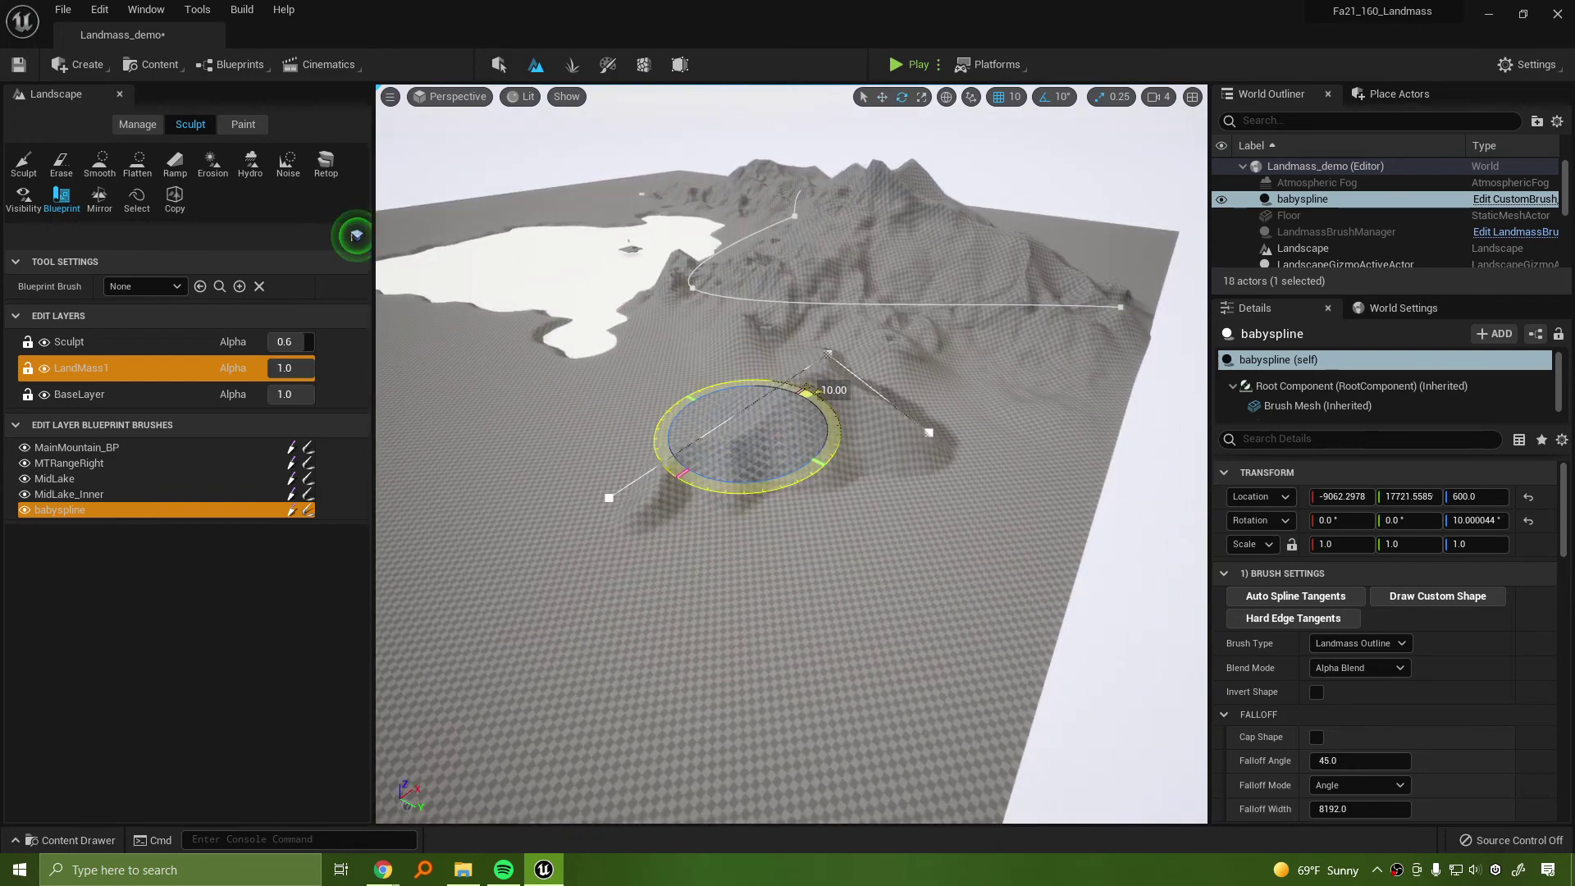
{"action": "right_click_drag", "start_coordinate": [812, 479], "coordinate": [812, 449]}
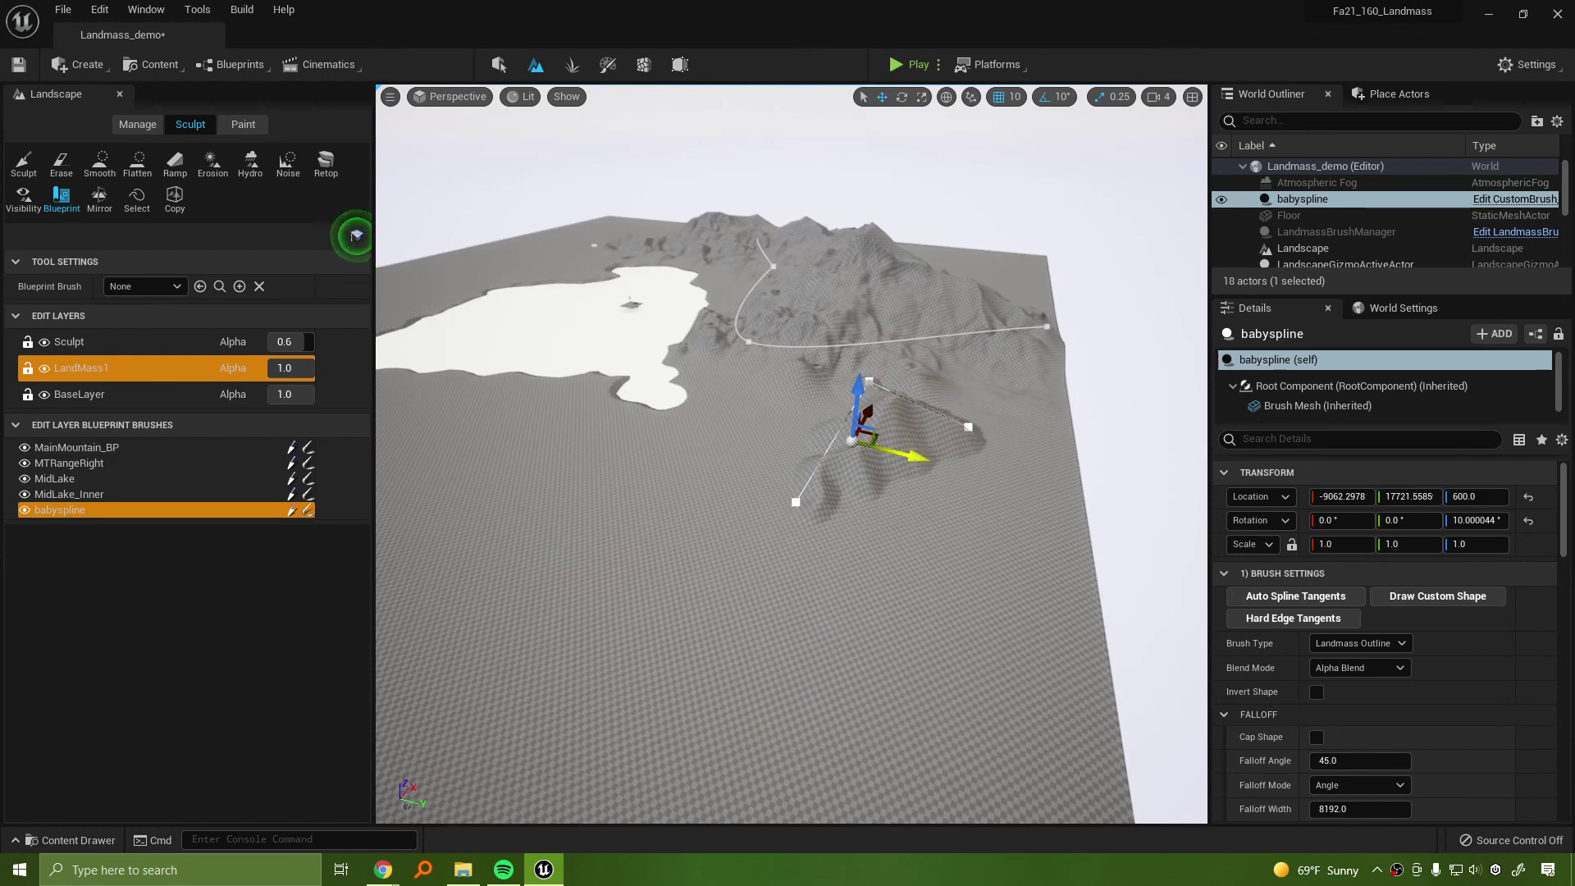
{"action": "mouse_move", "coordinate": [903, 454]}
{"action": "left_mouse_down"}
{"action": "mouse_move", "coordinate": [980, 470]}
{"action": "mouse_move", "coordinate": [935, 414]}
{"action": "mouse_move", "coordinate": [954, 399]}
{"action": "mouse_move", "coordinate": [1024, 440]}
{"action": "left_mouse_up"}
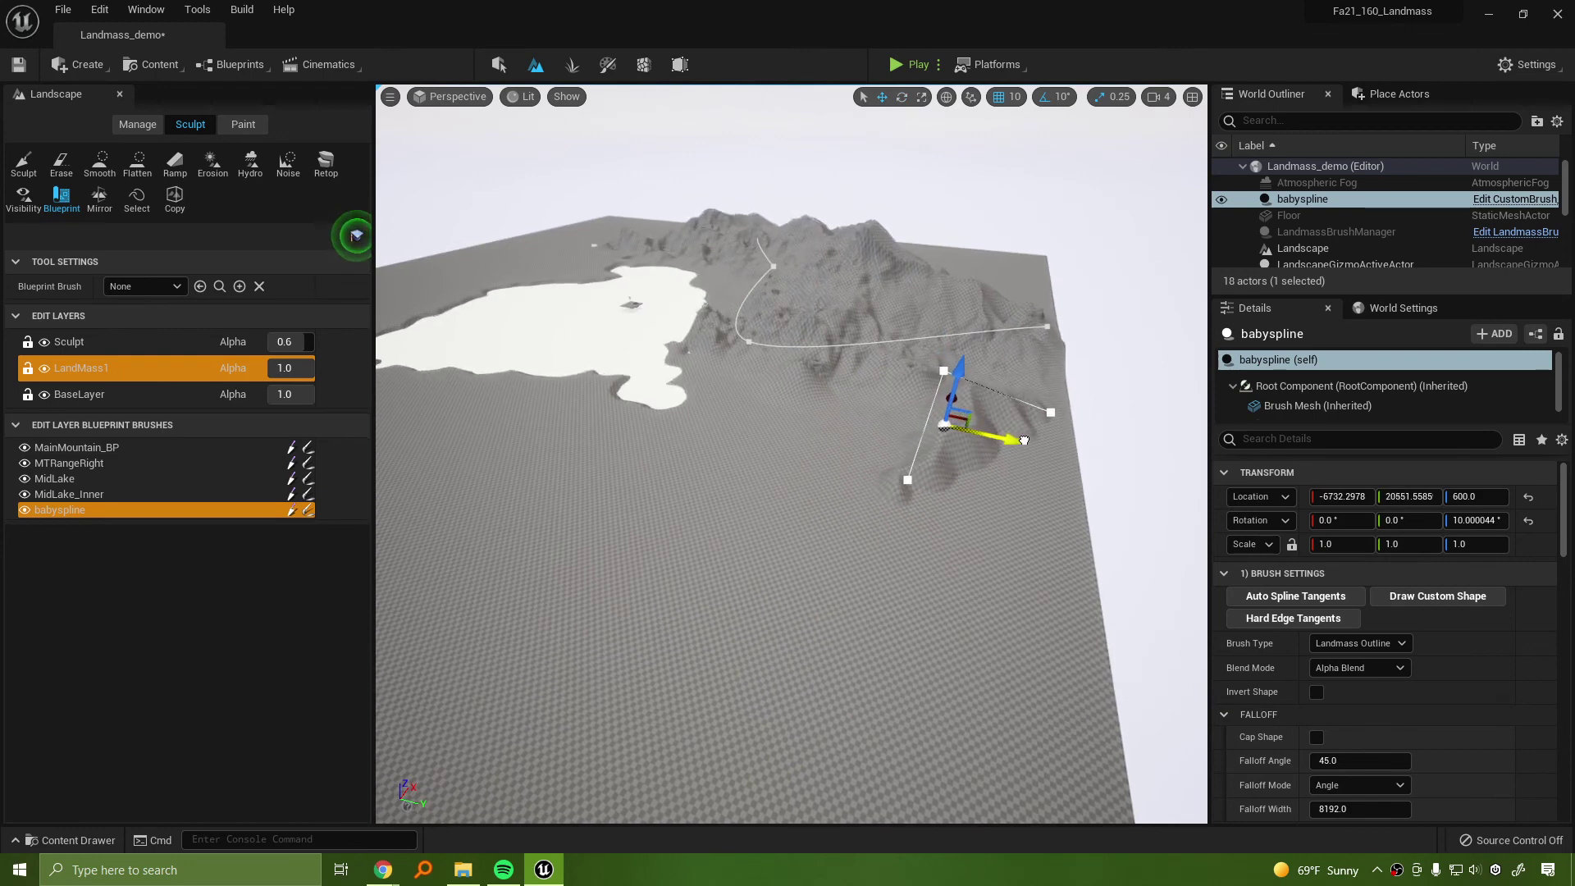
Make the Sculpt edit layer active and activate the Sculpt tool
{"action": "left_click", "coordinate": [112, 348]}
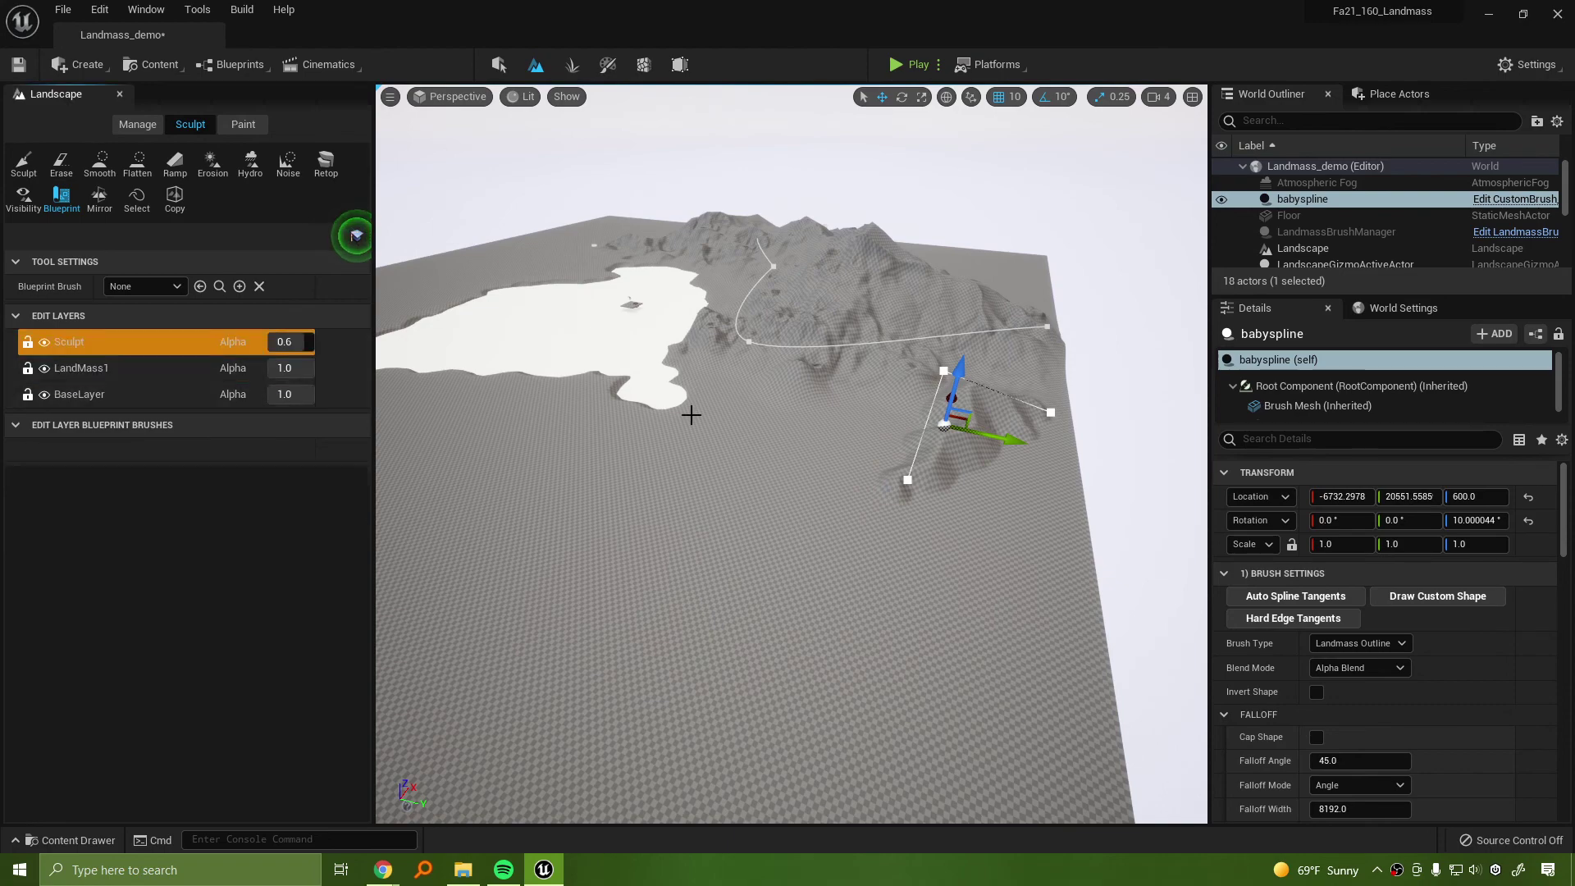
{"action": "key", "text": "w"}
{"action": "mouse_move", "coordinate": [689, 411]}
{"action": "right_mouse_down"}
{"action": "mouse_move", "coordinate": [787, 352]}
{"action": "mouse_move", "coordinate": [788, 435]}
{"action": "mouse_move", "coordinate": [774, 422]}
{"action": "mouse_move", "coordinate": [857, 449]}
{"action": "mouse_move", "coordinate": [816, 464]}
{"action": "right_mouse_up"}
{"action": "key", "text": "a"}
{"action": "key", "text": "s"}
{"action": "left_click", "coordinate": [33, 170]}
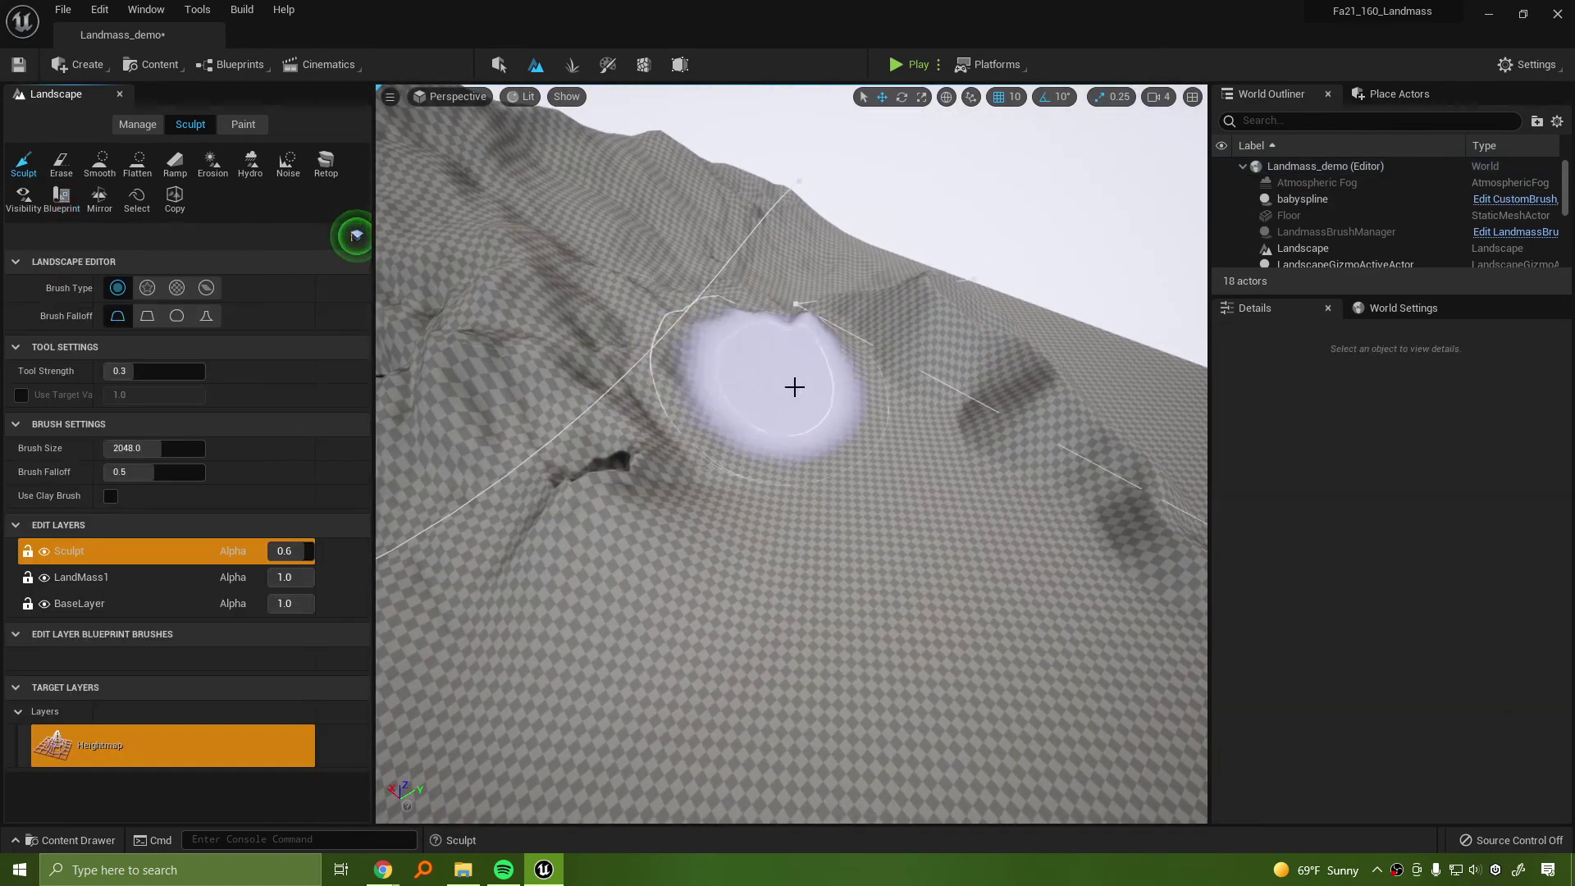
Examine the babyspline ridge, mountain range and lake from several viewpoints around the landscape
{"action": "mouse_move", "coordinate": [795, 386]}
{"action": "right_mouse_down"}
{"action": "mouse_move", "coordinate": [728, 379]}
{"action": "mouse_move", "coordinate": [727, 411]}
{"action": "right_mouse_up"}
{"action": "right_click_drag", "start_coordinate": [841, 392], "coordinate": [937, 377]}
{"action": "key", "text": "s"}
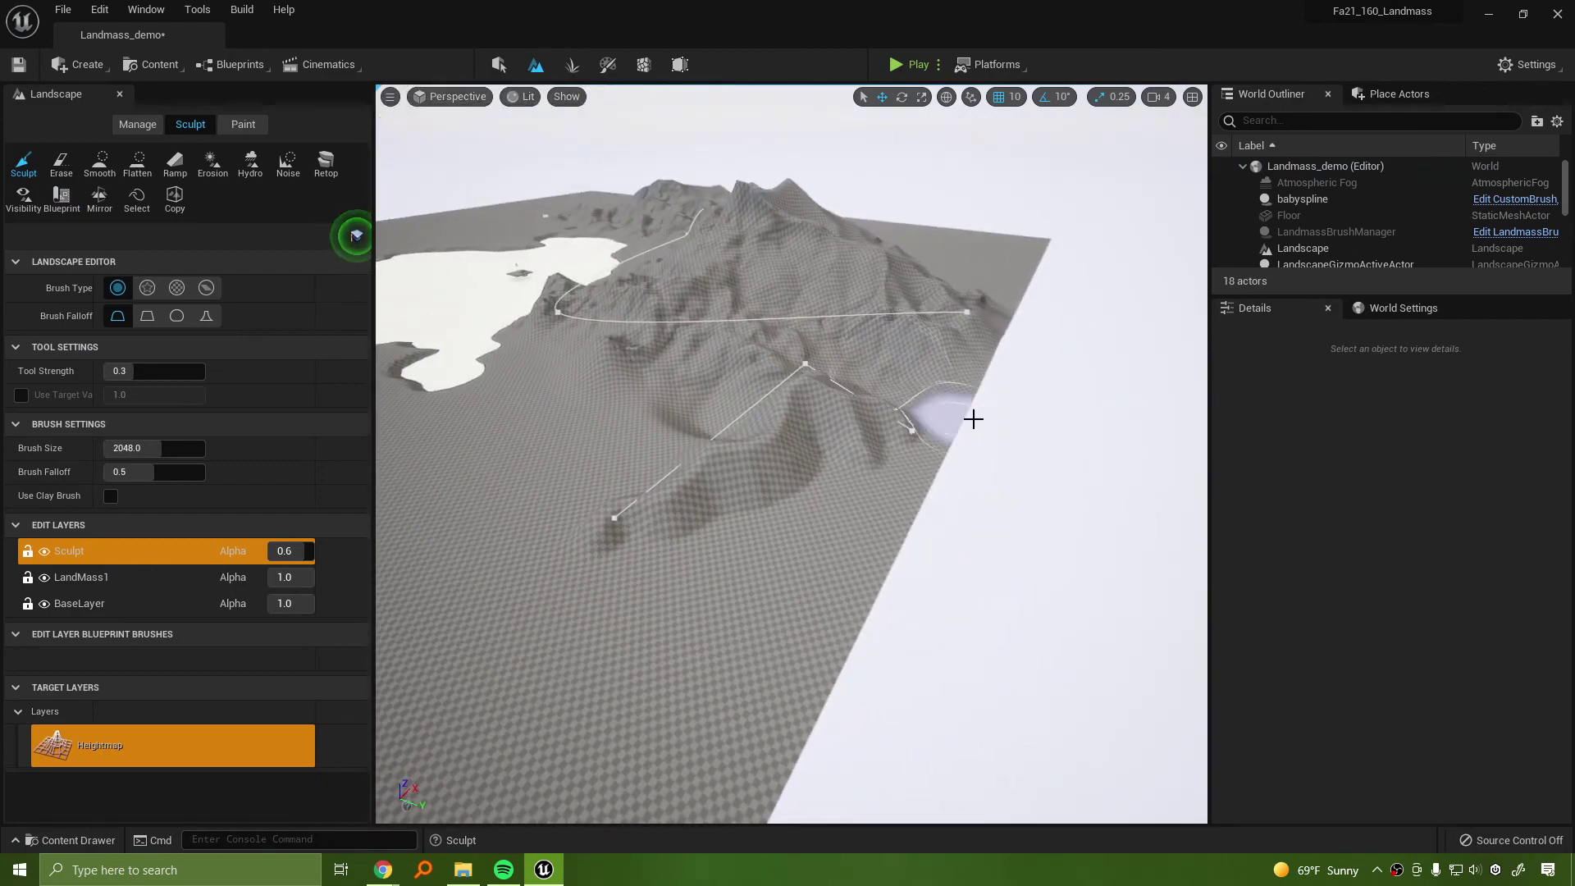
{"action": "key", "text": "s"}
{"action": "right_click_drag", "start_coordinate": [603, 451], "coordinate": [771, 402]}
{"action": "key", "text": "a"}
{"action": "key", "text": "w"}
{"action": "key", "text": "s"}
{"action": "key", "text": "w"}
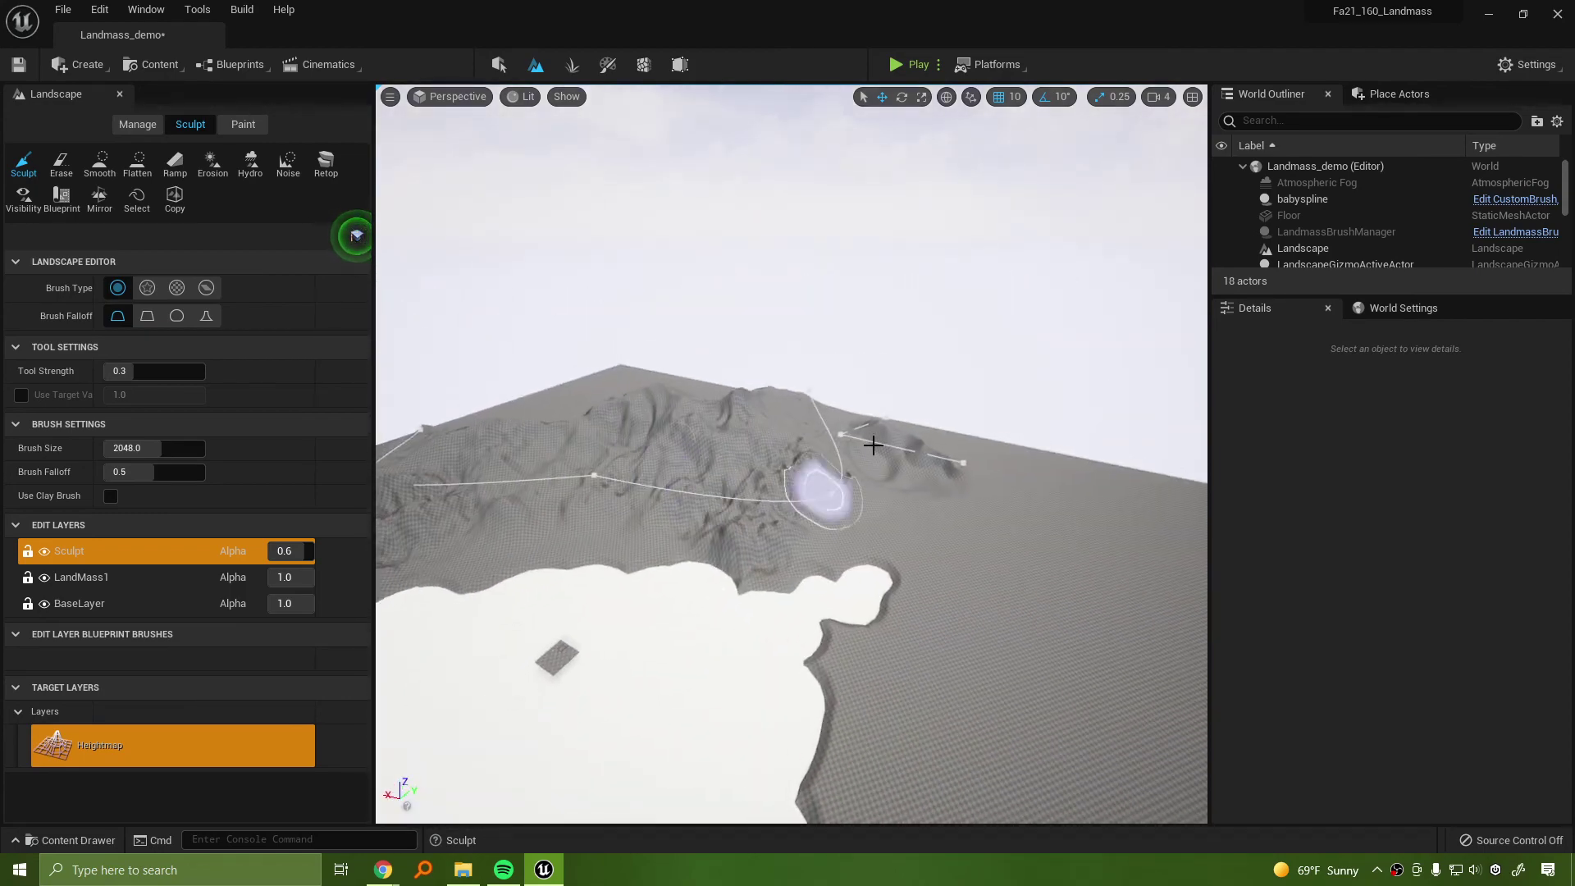
{"action": "right_click_drag", "start_coordinate": [981, 487], "coordinate": [821, 484]}
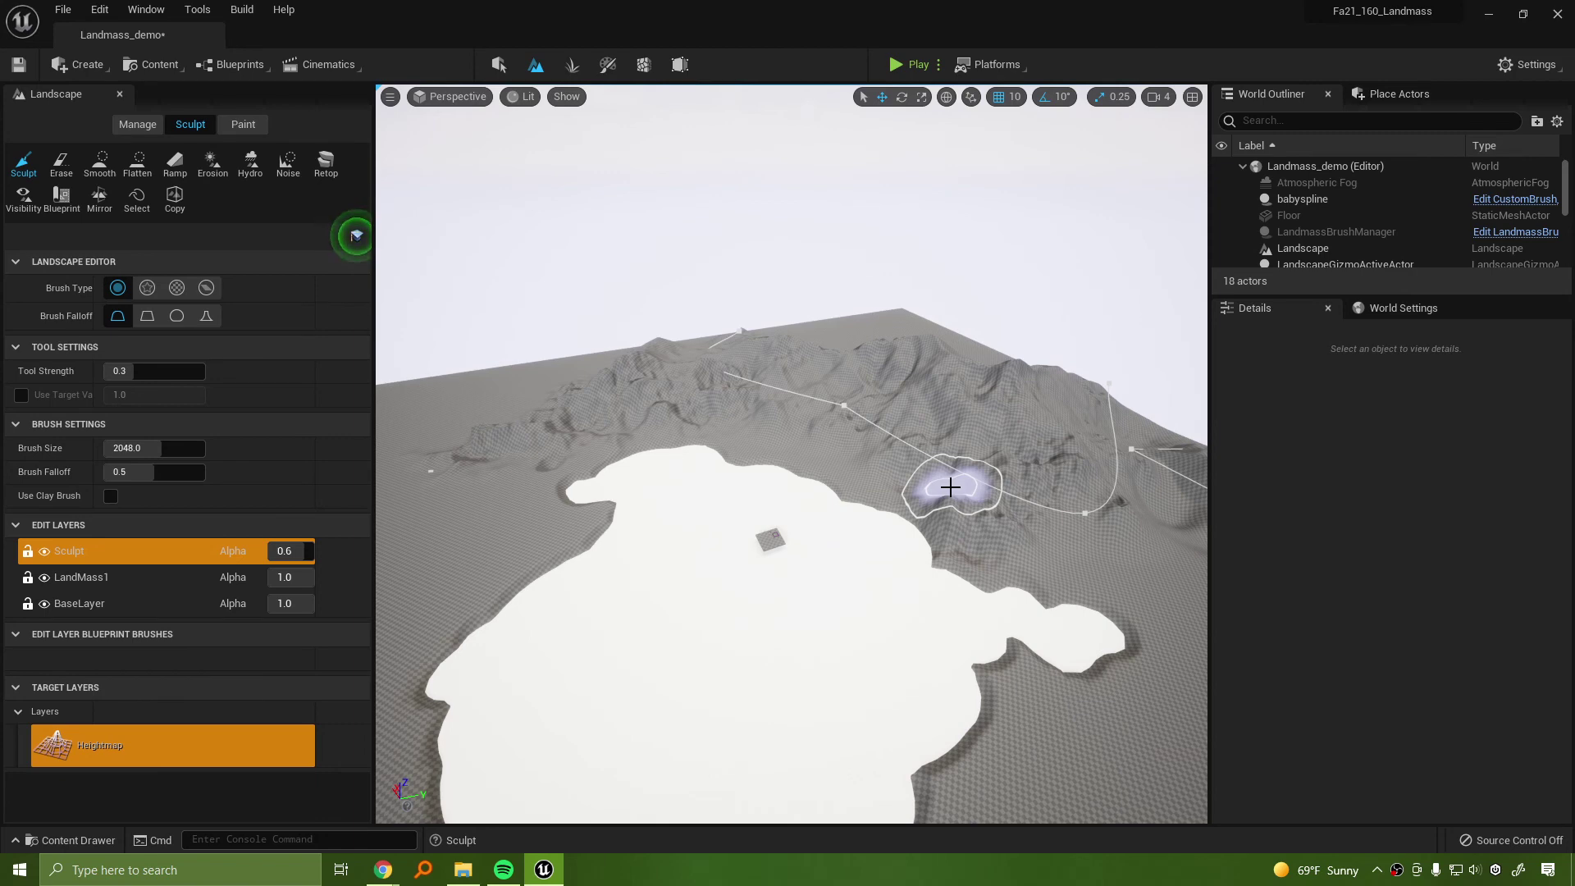
Save the Landmass_demo level and create a new level from the Default template
{"action": "key", "text": "ctrl+s"}
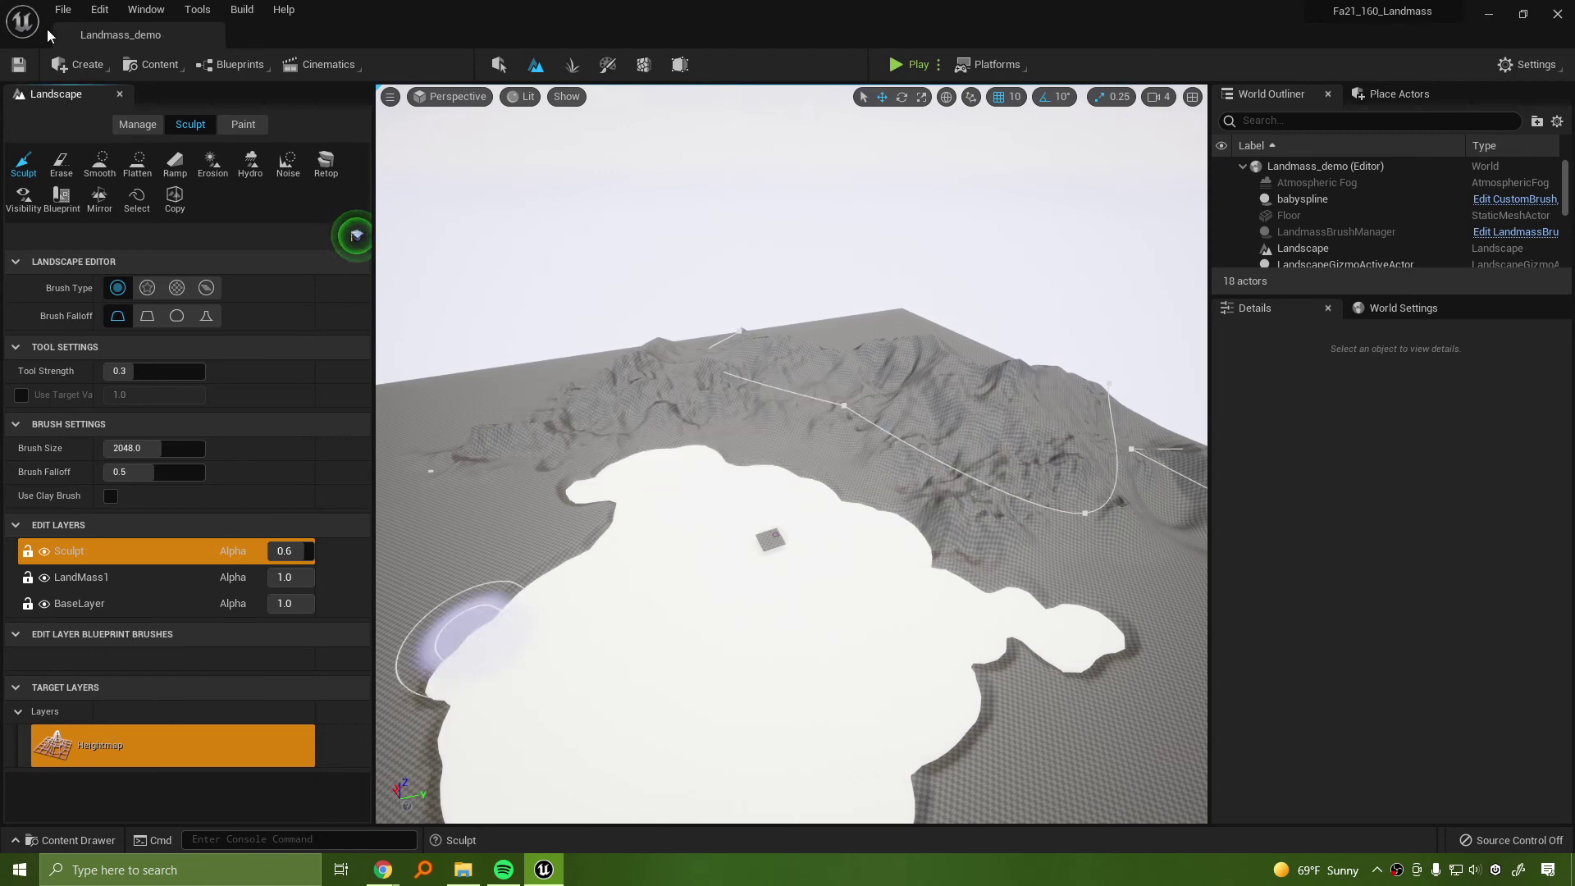
{"action": "left_click", "coordinate": [62, 9]}
{"action": "left_click", "coordinate": [238, 53]}
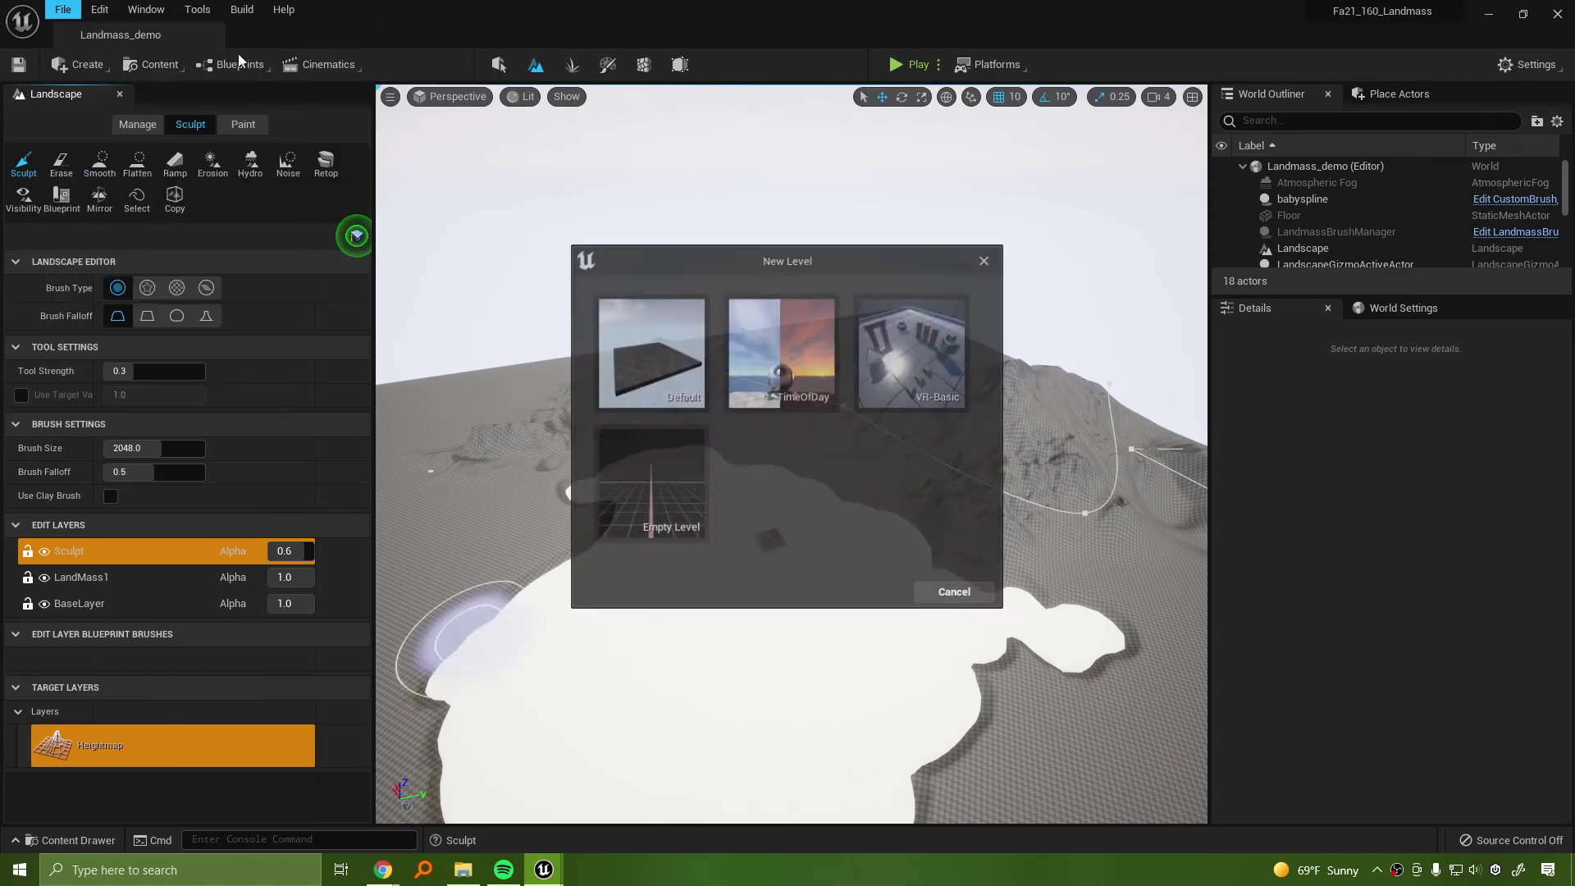
{"action": "left_click", "coordinate": [650, 355]}
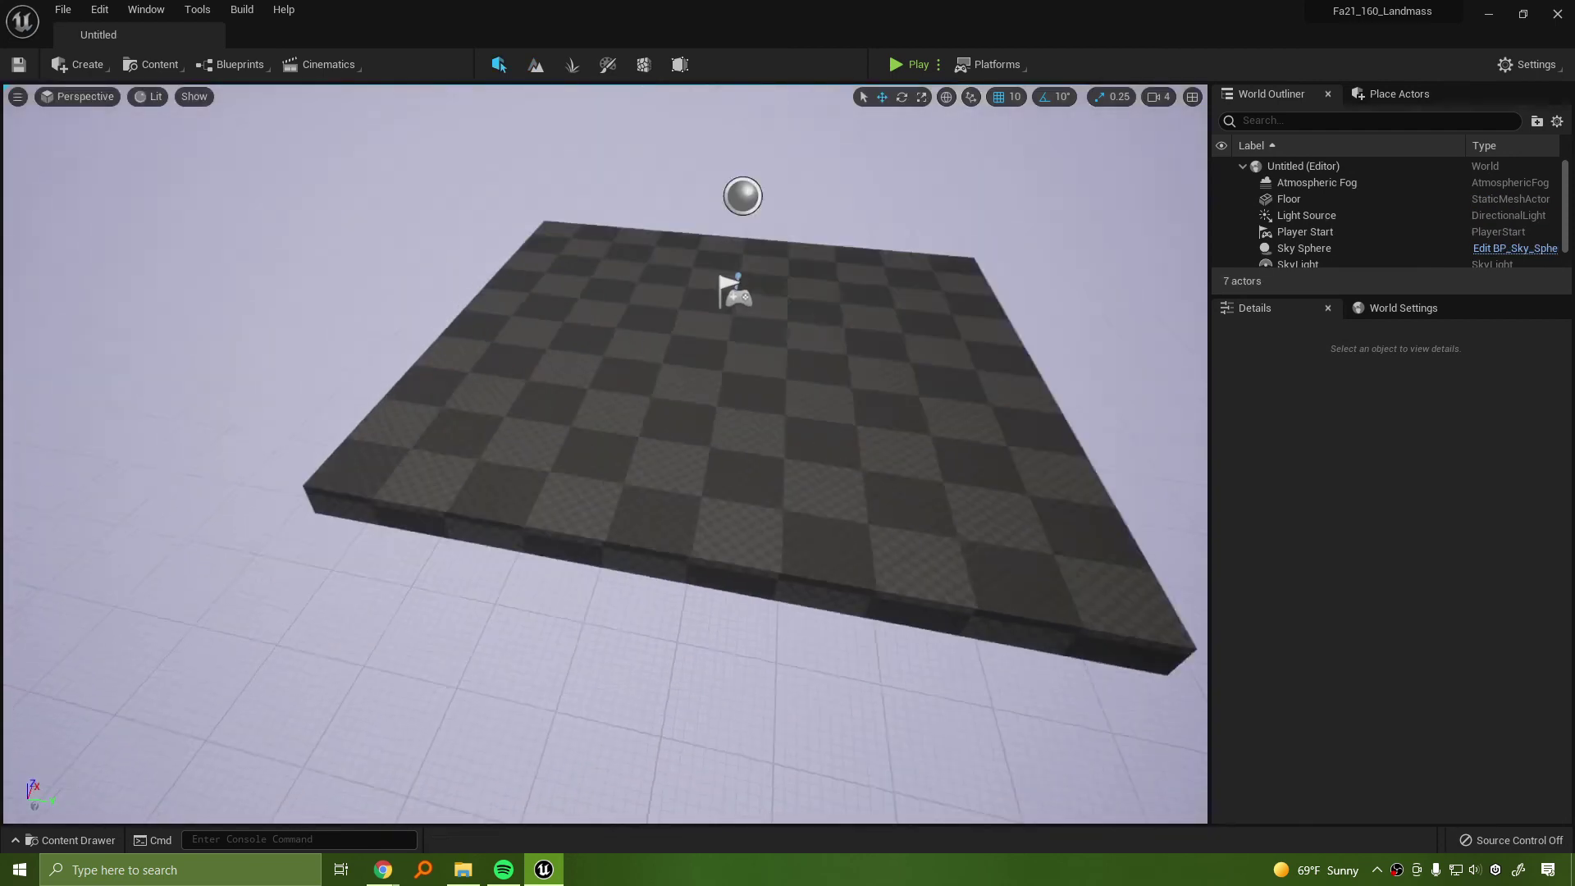
Enter Landscape mode and set up a new landscape imported from the heightmap file D:/Photos/Heightmap.png
{"action": "mouse_move", "coordinate": [604, 453]}
{"action": "right_mouse_down"}
{"action": "mouse_move", "coordinate": [680, 443]}
{"action": "mouse_move", "coordinate": [533, 467]}
{"action": "mouse_move", "coordinate": [623, 443]}
{"action": "right_mouse_up"}
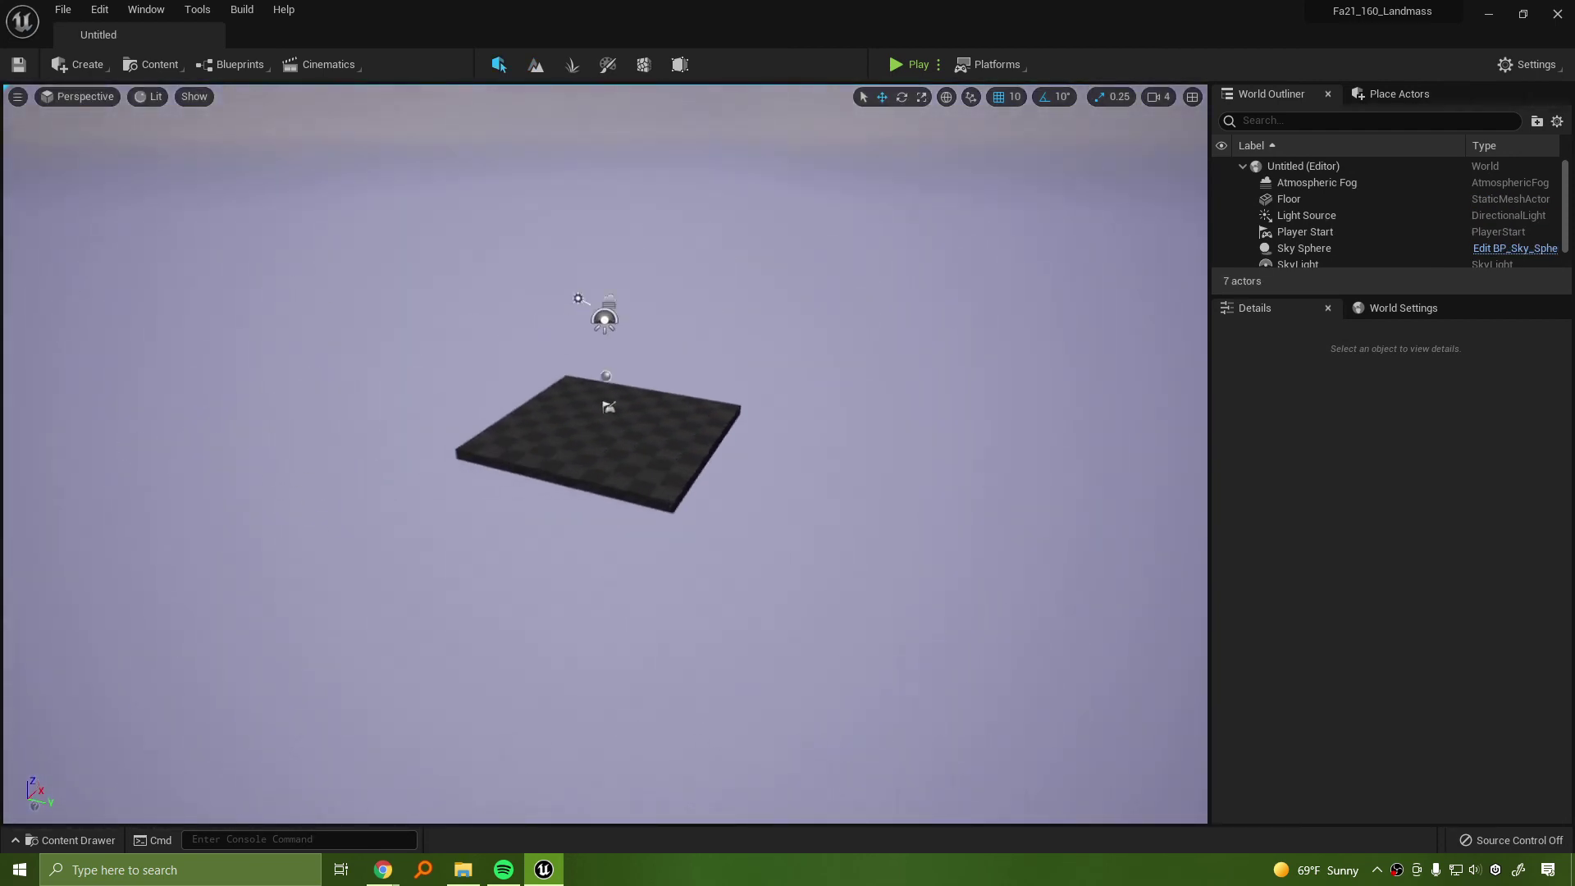
{"action": "left_click", "coordinate": [536, 64]}
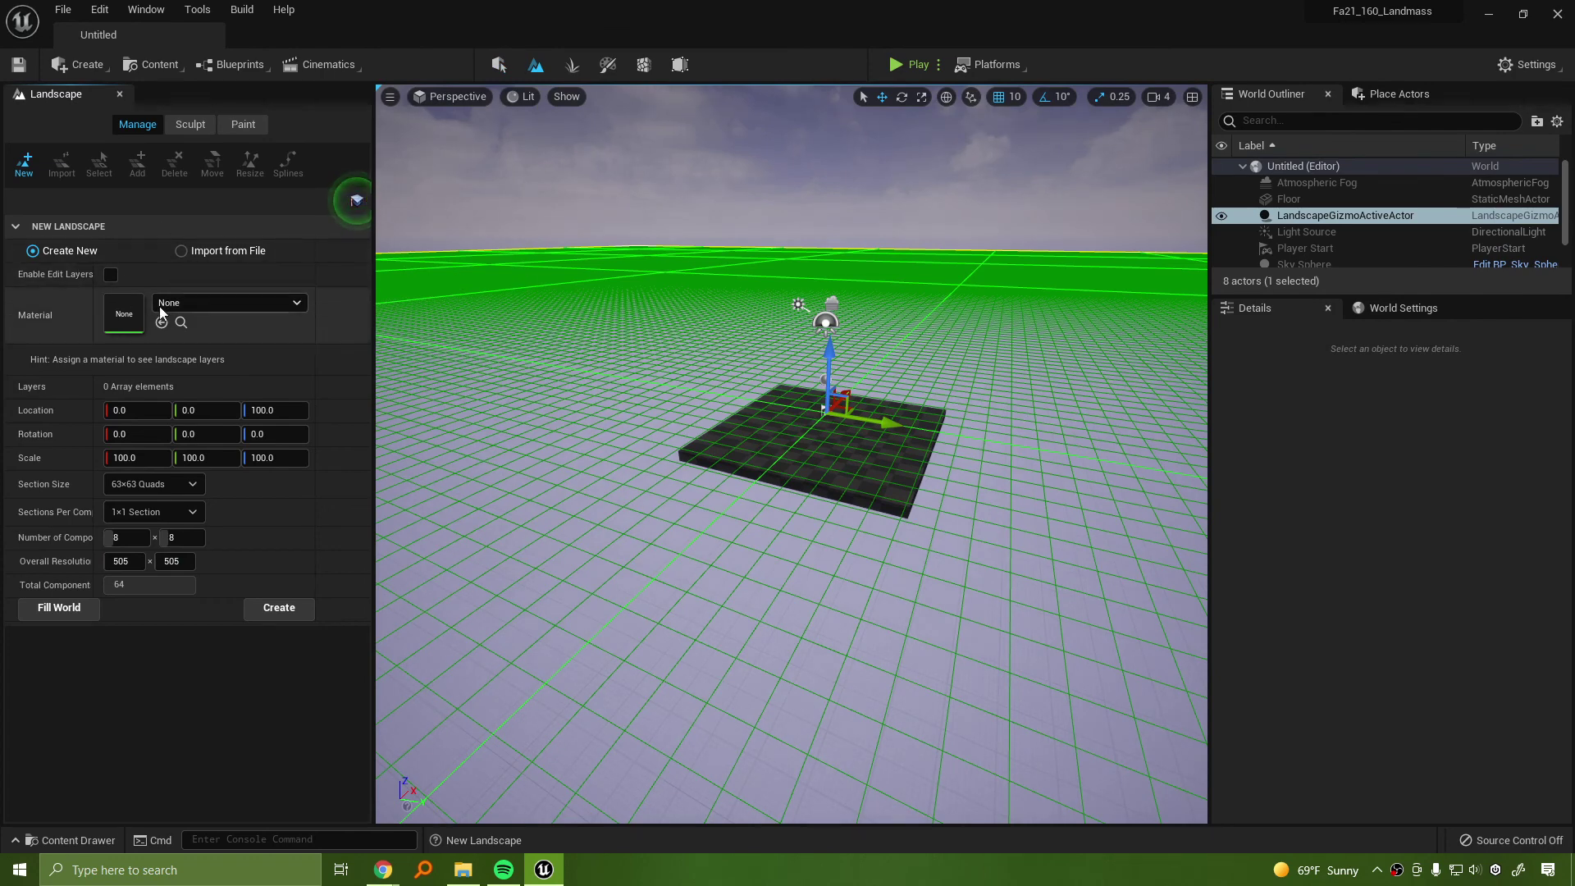
{"action": "left_click", "coordinate": [183, 252]}
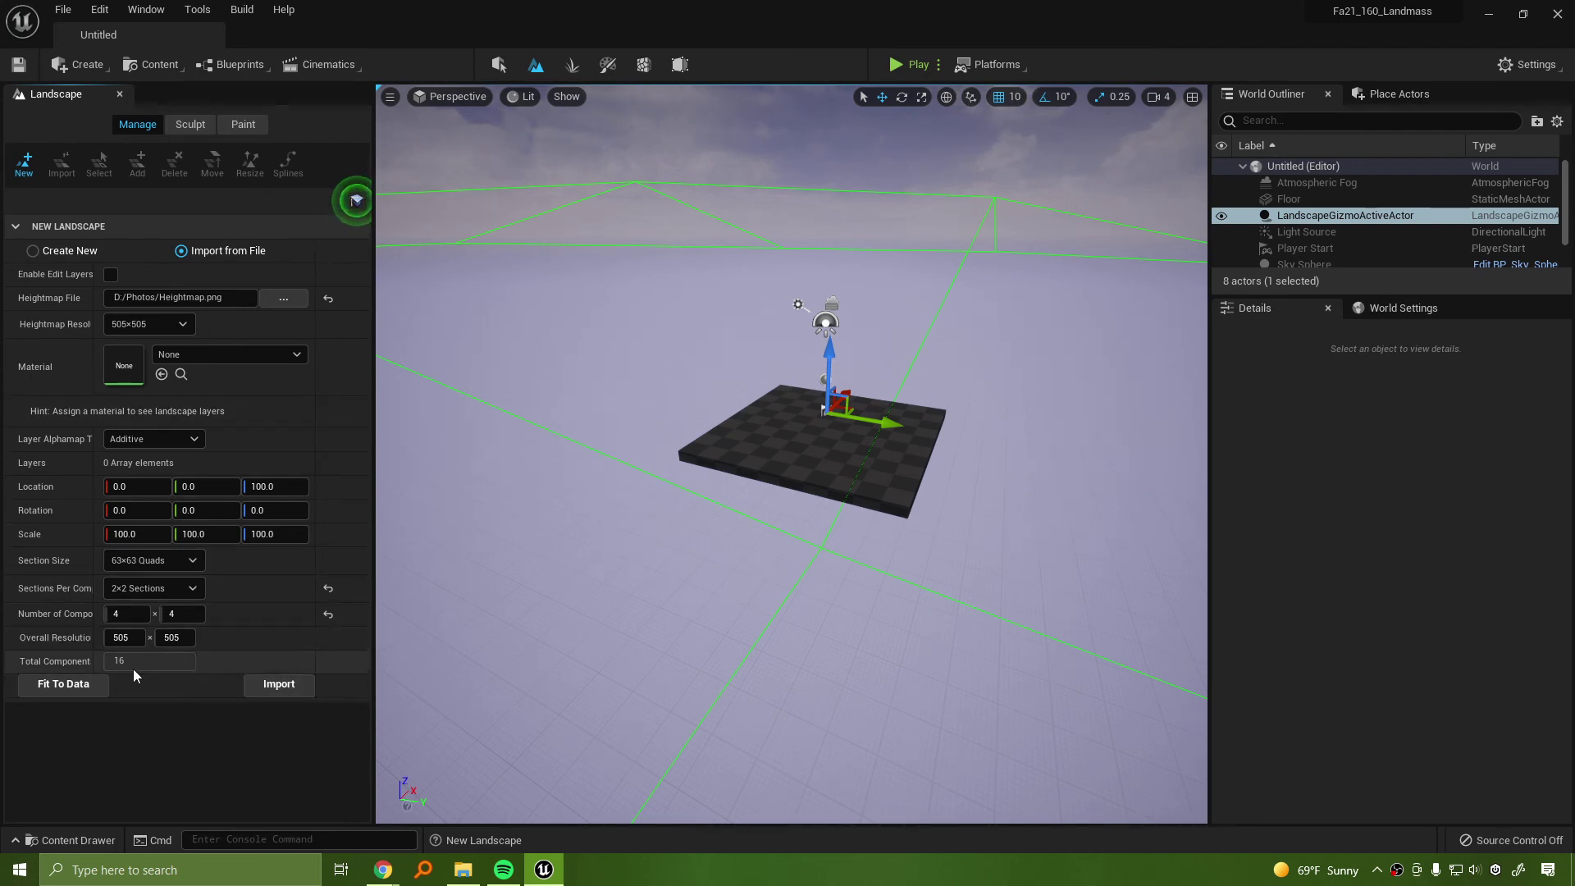
Compare 1×1 Section and 2×2 Sections per component in the landscape preview, ending on 2×2 Sections
{"action": "left_click", "coordinate": [141, 590]}
{"action": "left_click", "coordinate": [138, 614]}
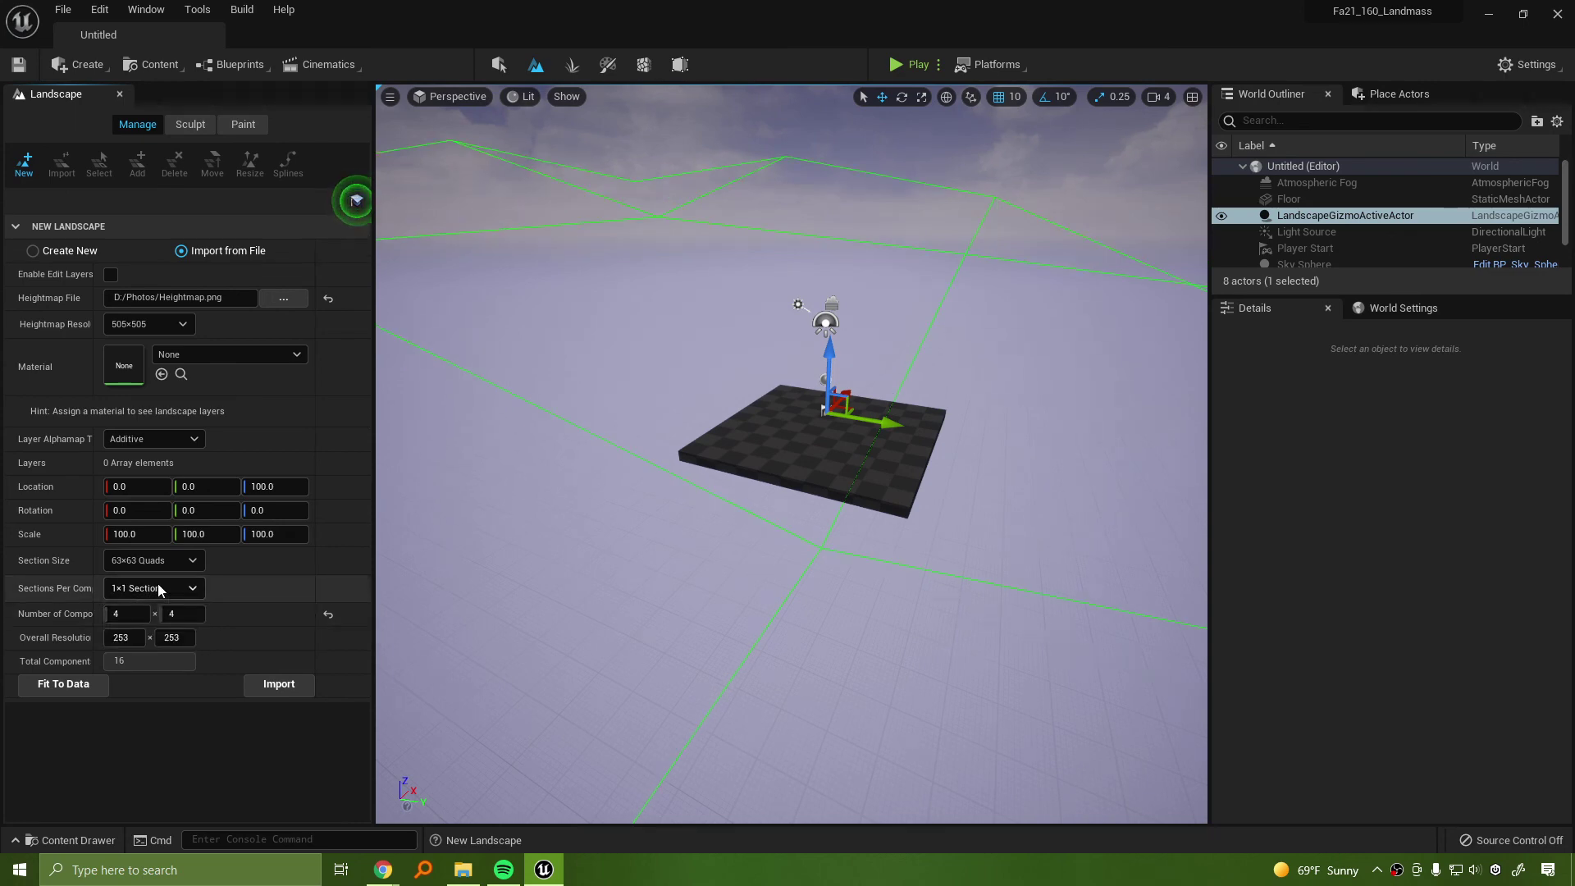
{"action": "left_click", "coordinate": [157, 585]}
{"action": "left_click", "coordinate": [143, 632]}
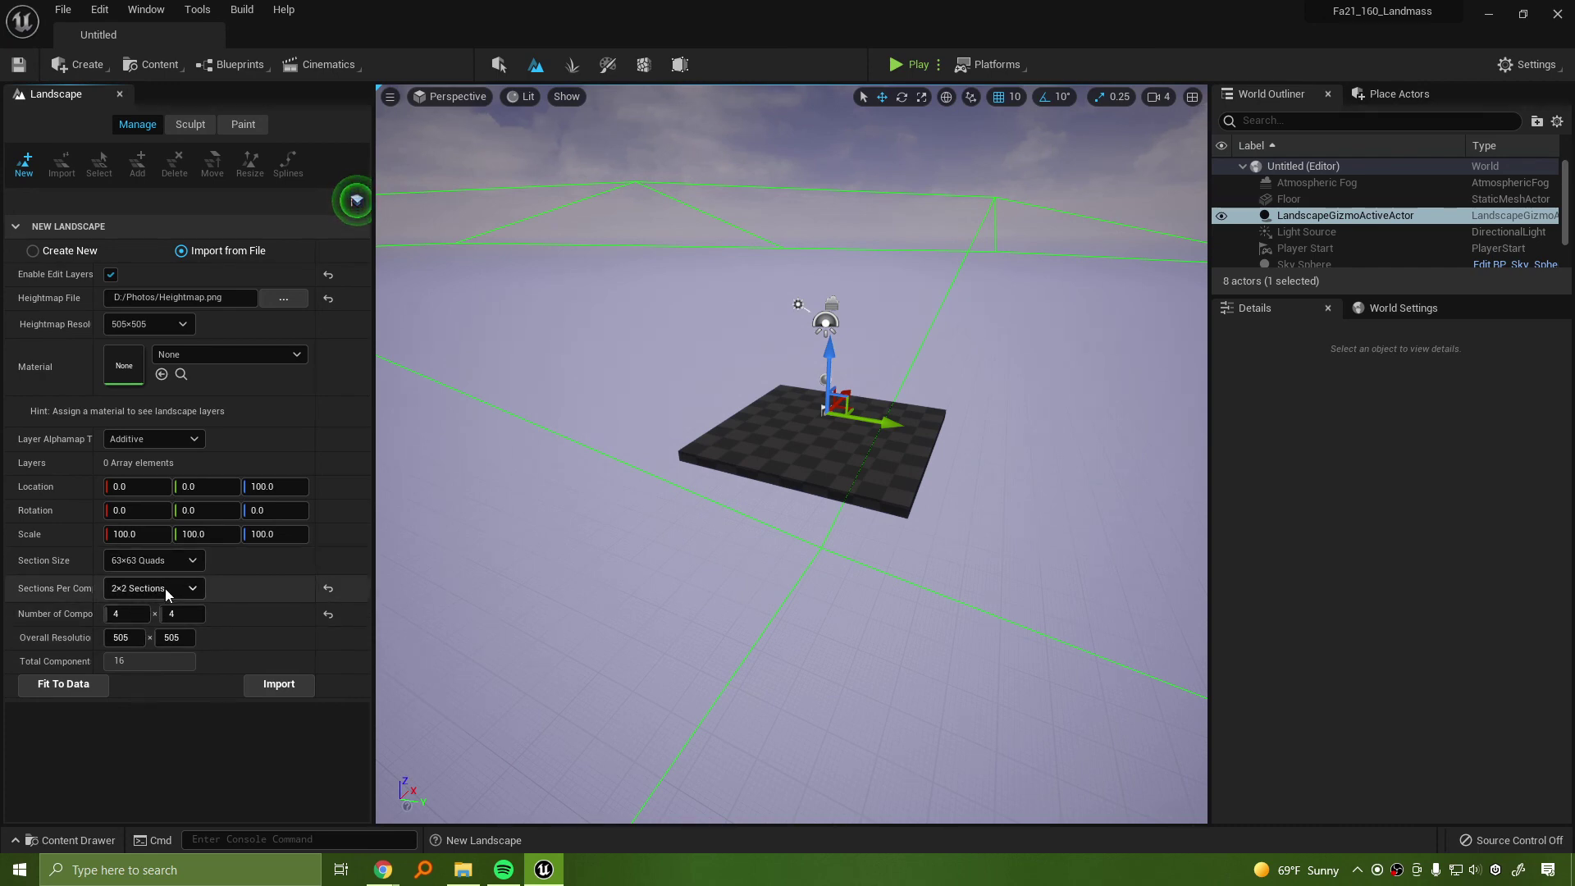
{"action": "left_click", "coordinate": [192, 588]}
{"action": "left_click", "coordinate": [151, 615]}
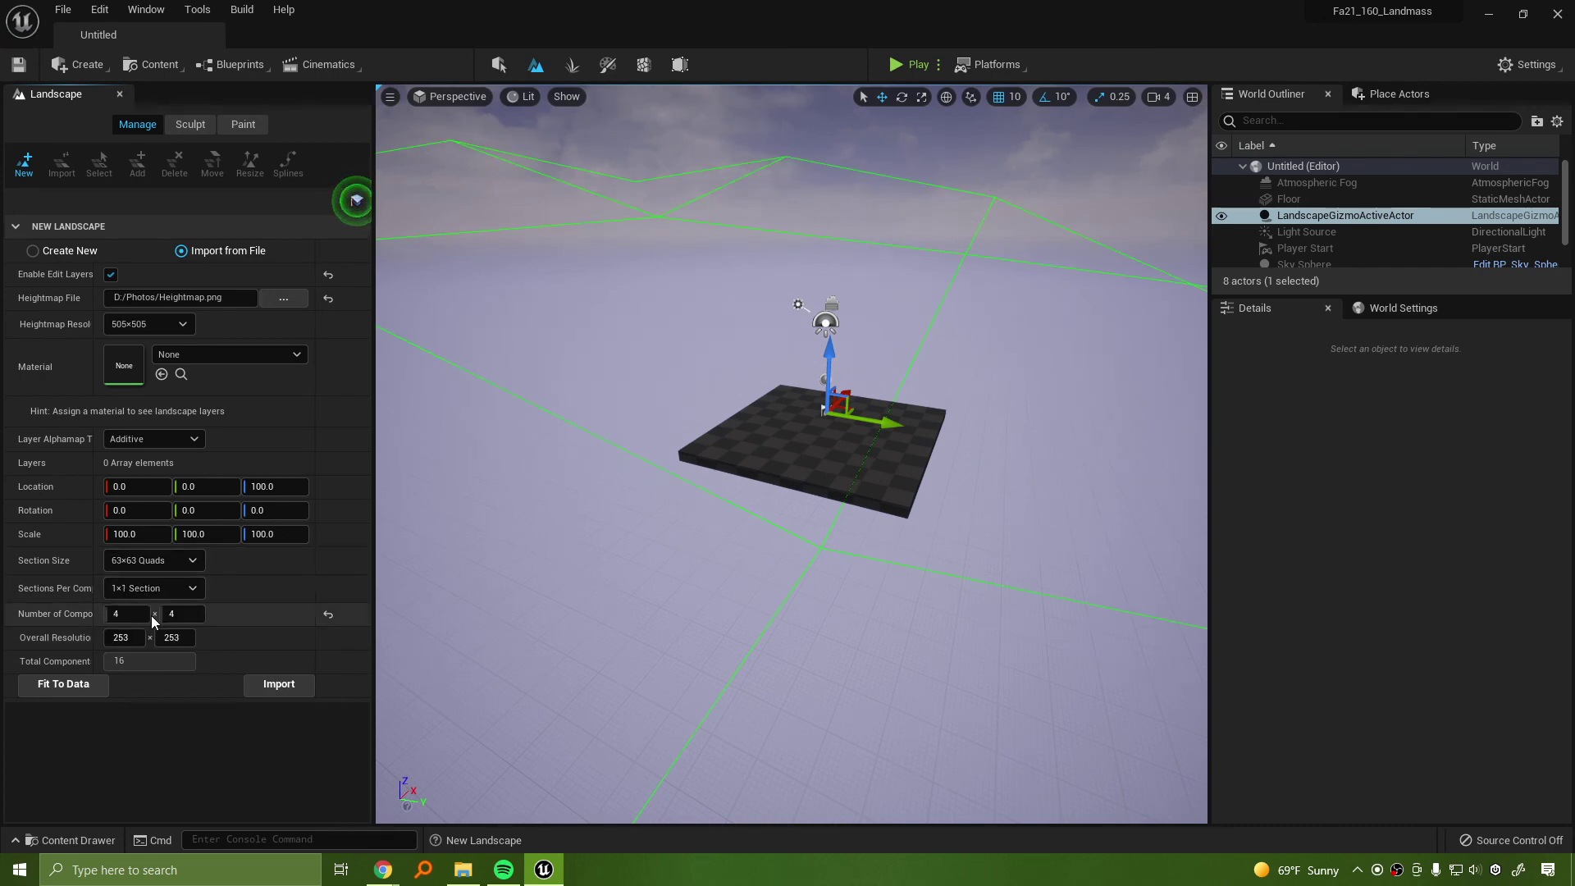
{"action": "right_click_drag", "start_coordinate": [791, 453], "coordinate": [700, 517]}
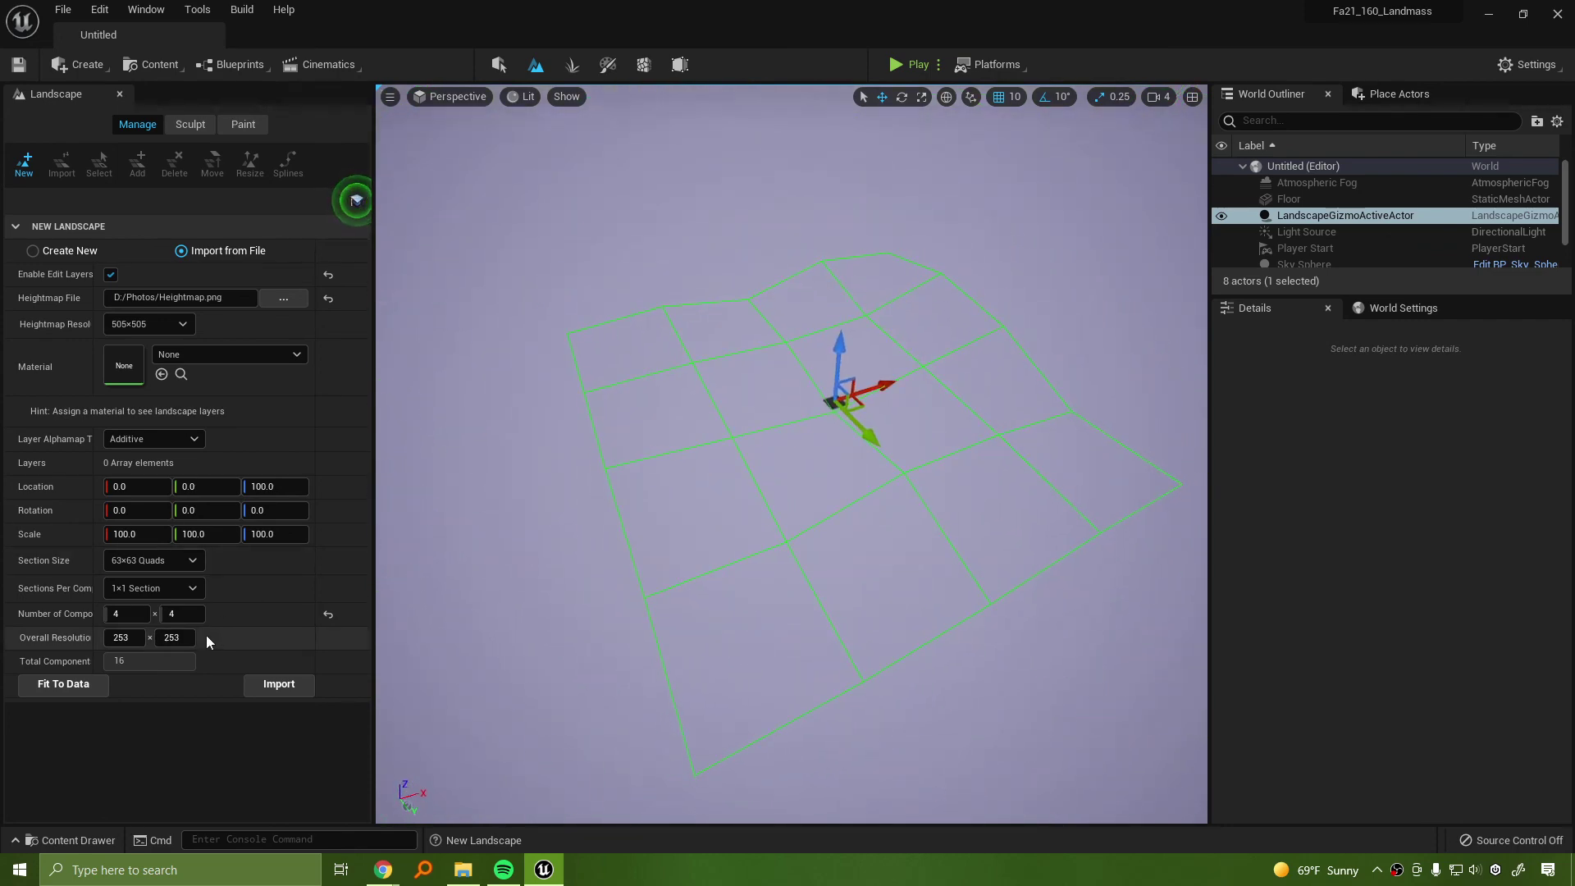
{"action": "left_click", "coordinate": [151, 590]}
{"action": "left_click", "coordinate": [151, 629]}
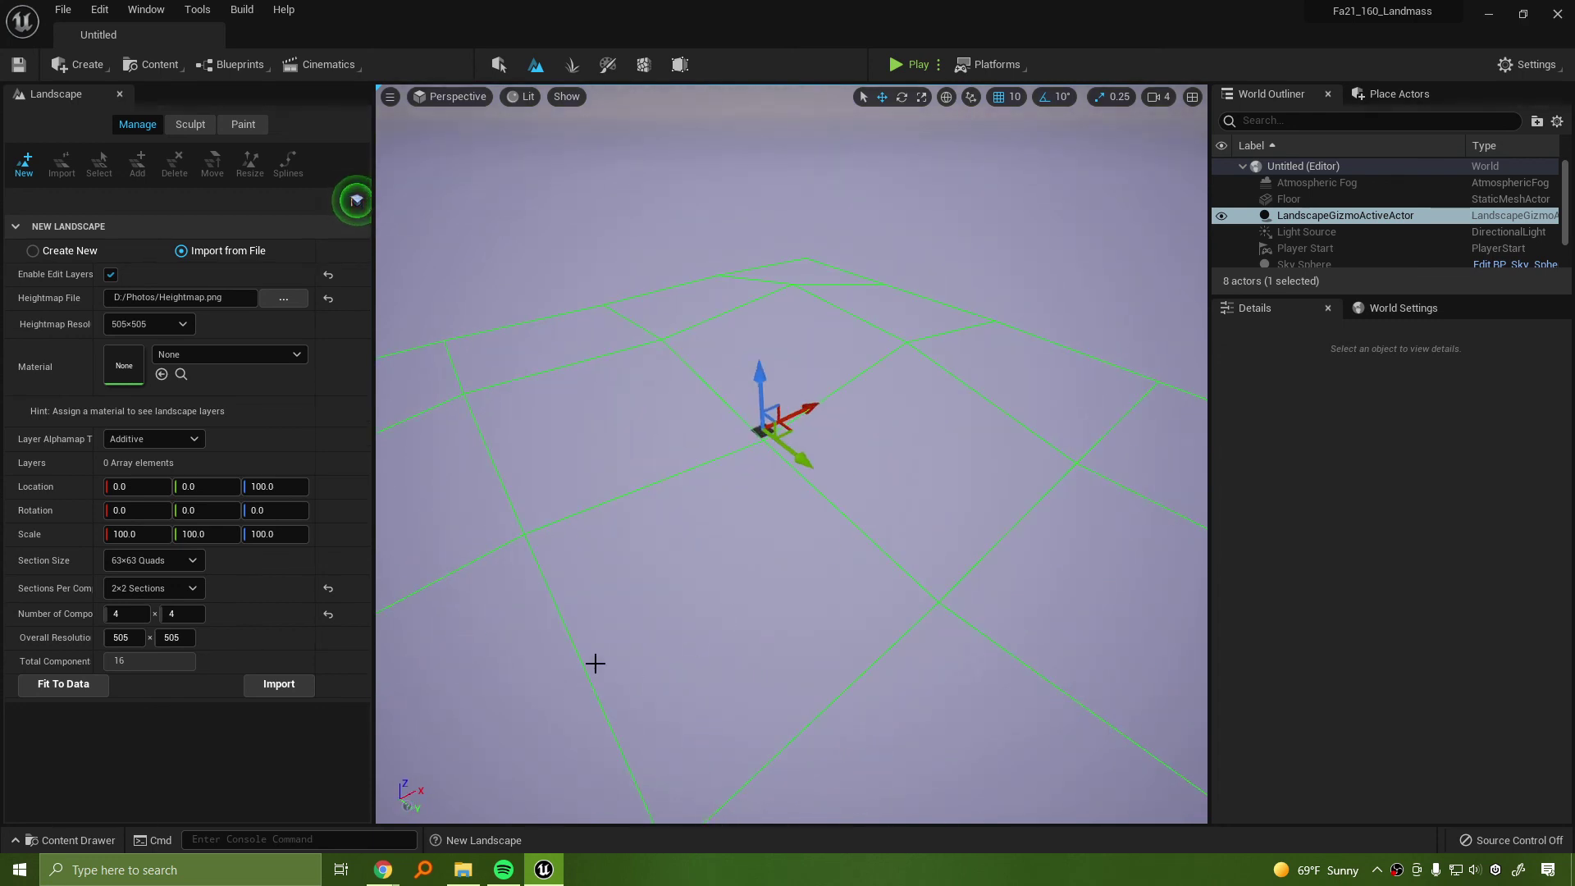
Check the section size options, keep 63×63 Quads, and import the heightmap as a landscape with 4×4 components
{"action": "left_click", "coordinate": [191, 562]}
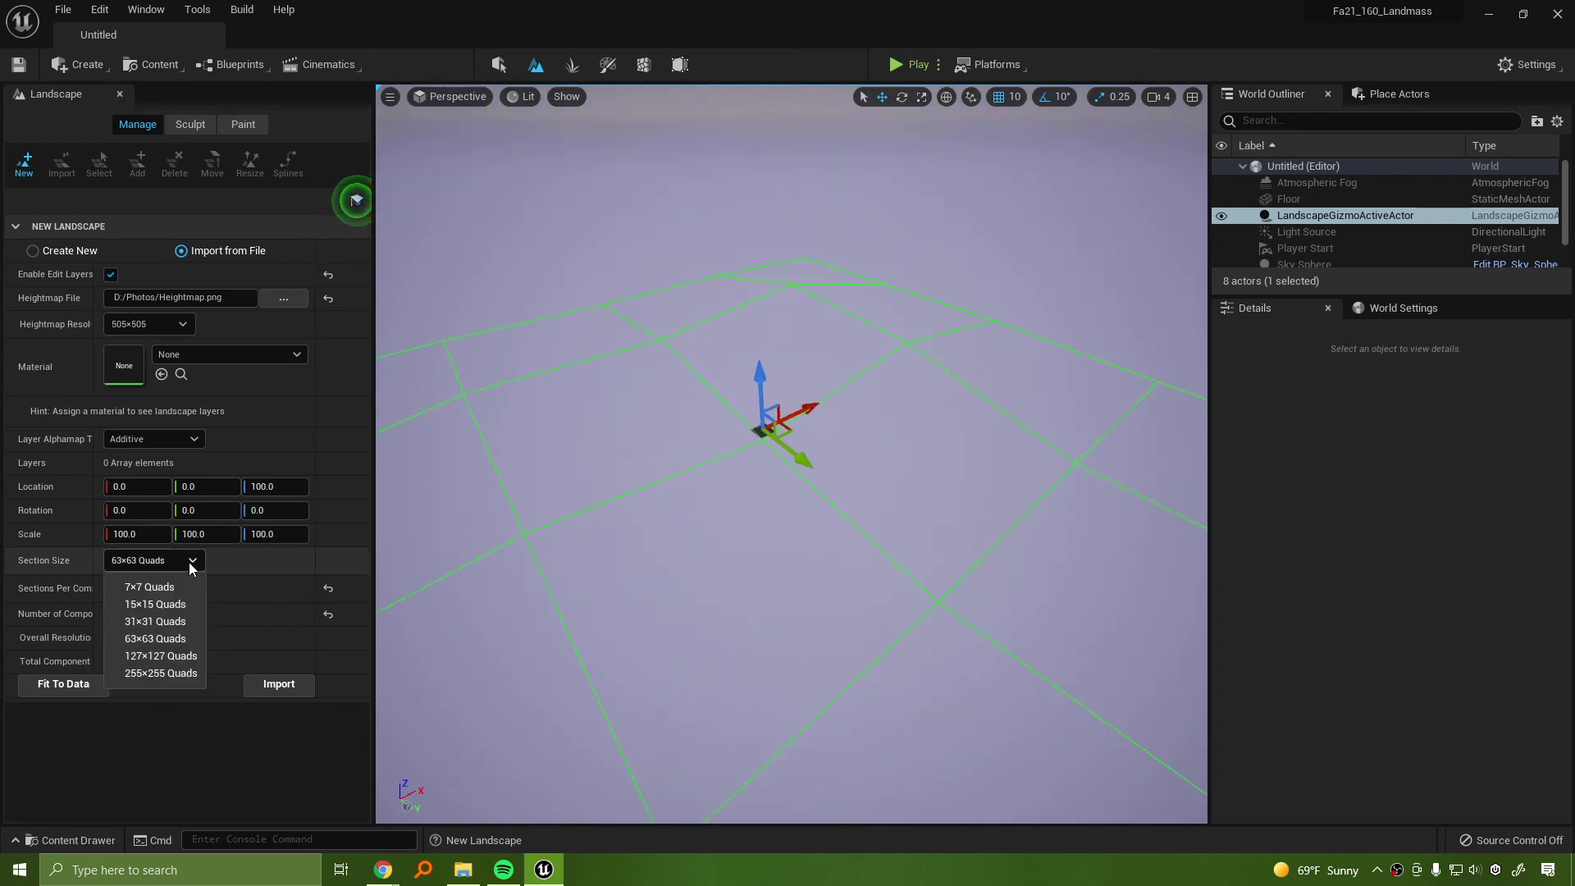
{"action": "left_click", "coordinate": [191, 563]}
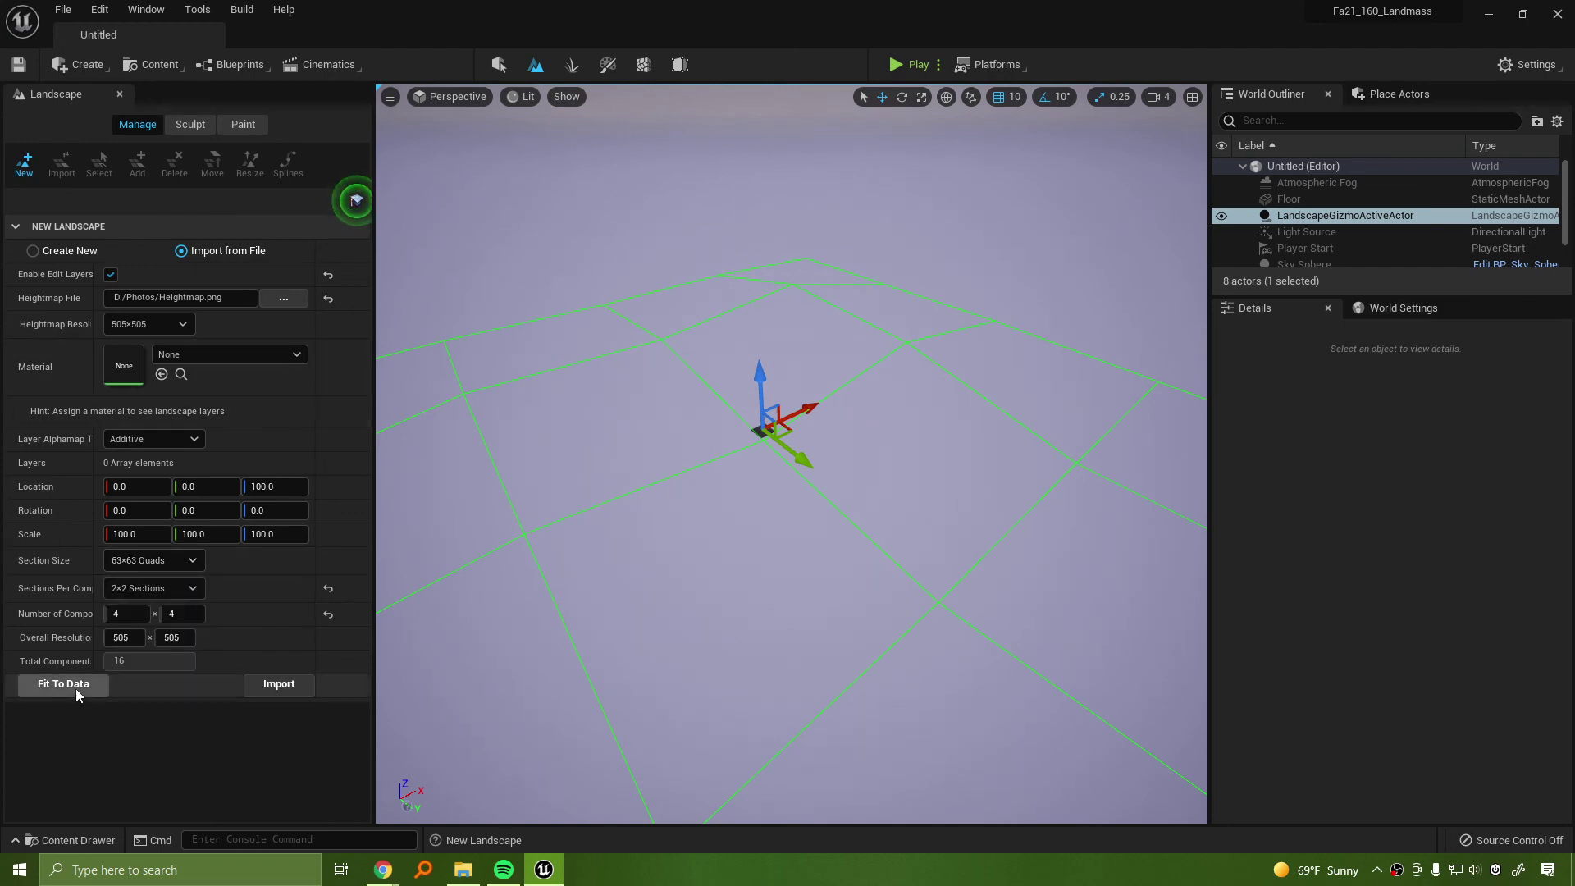
{"action": "left_click", "coordinate": [291, 686]}
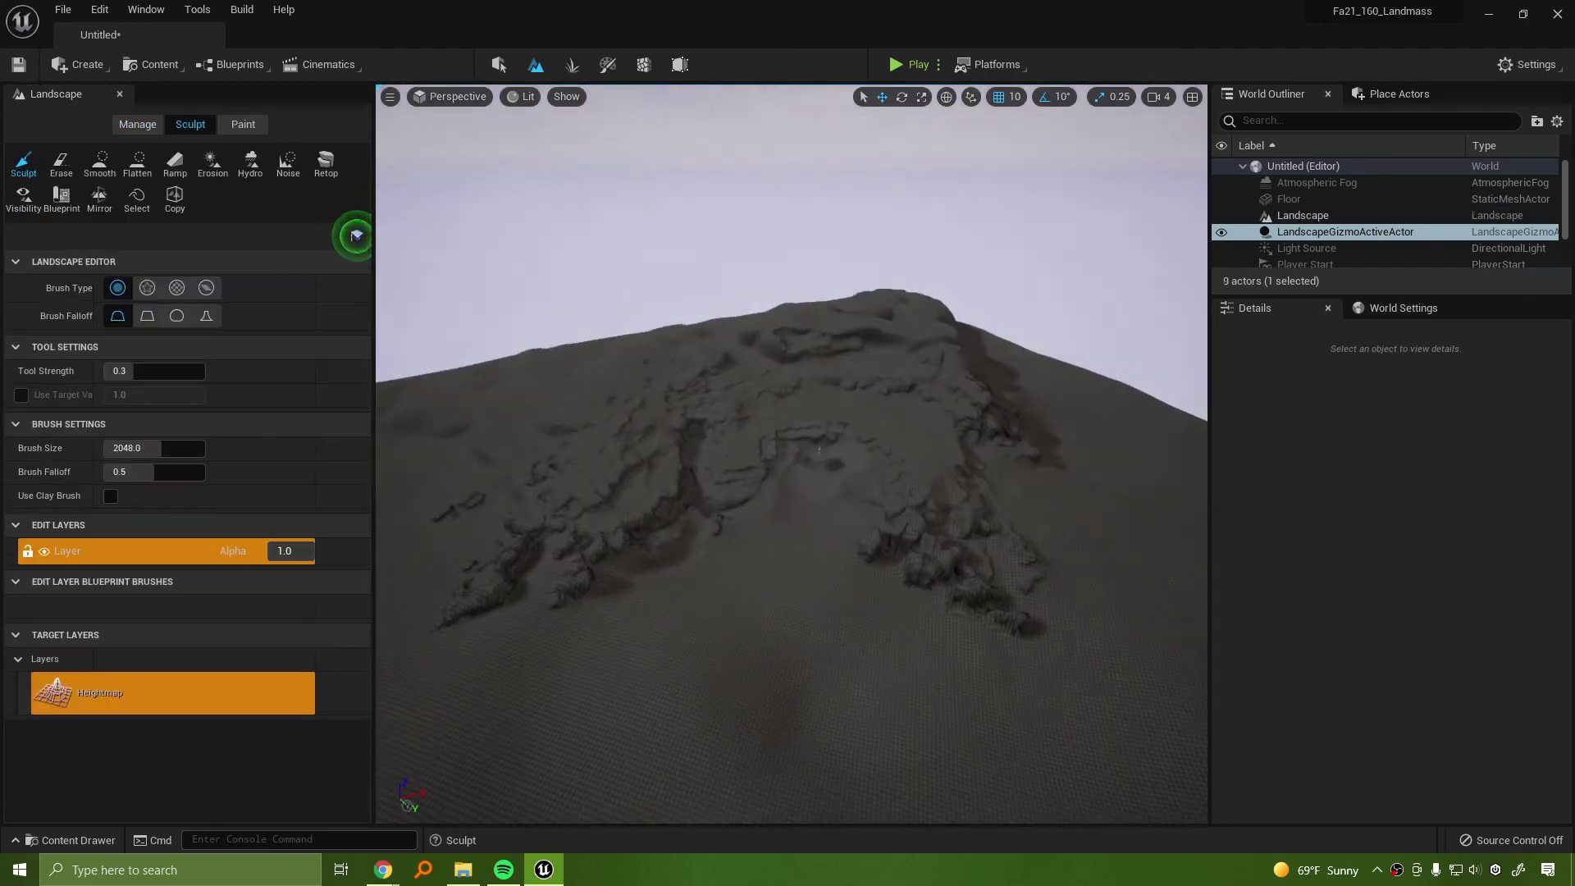
{"action": "key", "text": "w"}
{"action": "right_click_drag", "start_coordinate": [738, 397], "coordinate": [812, 418]}
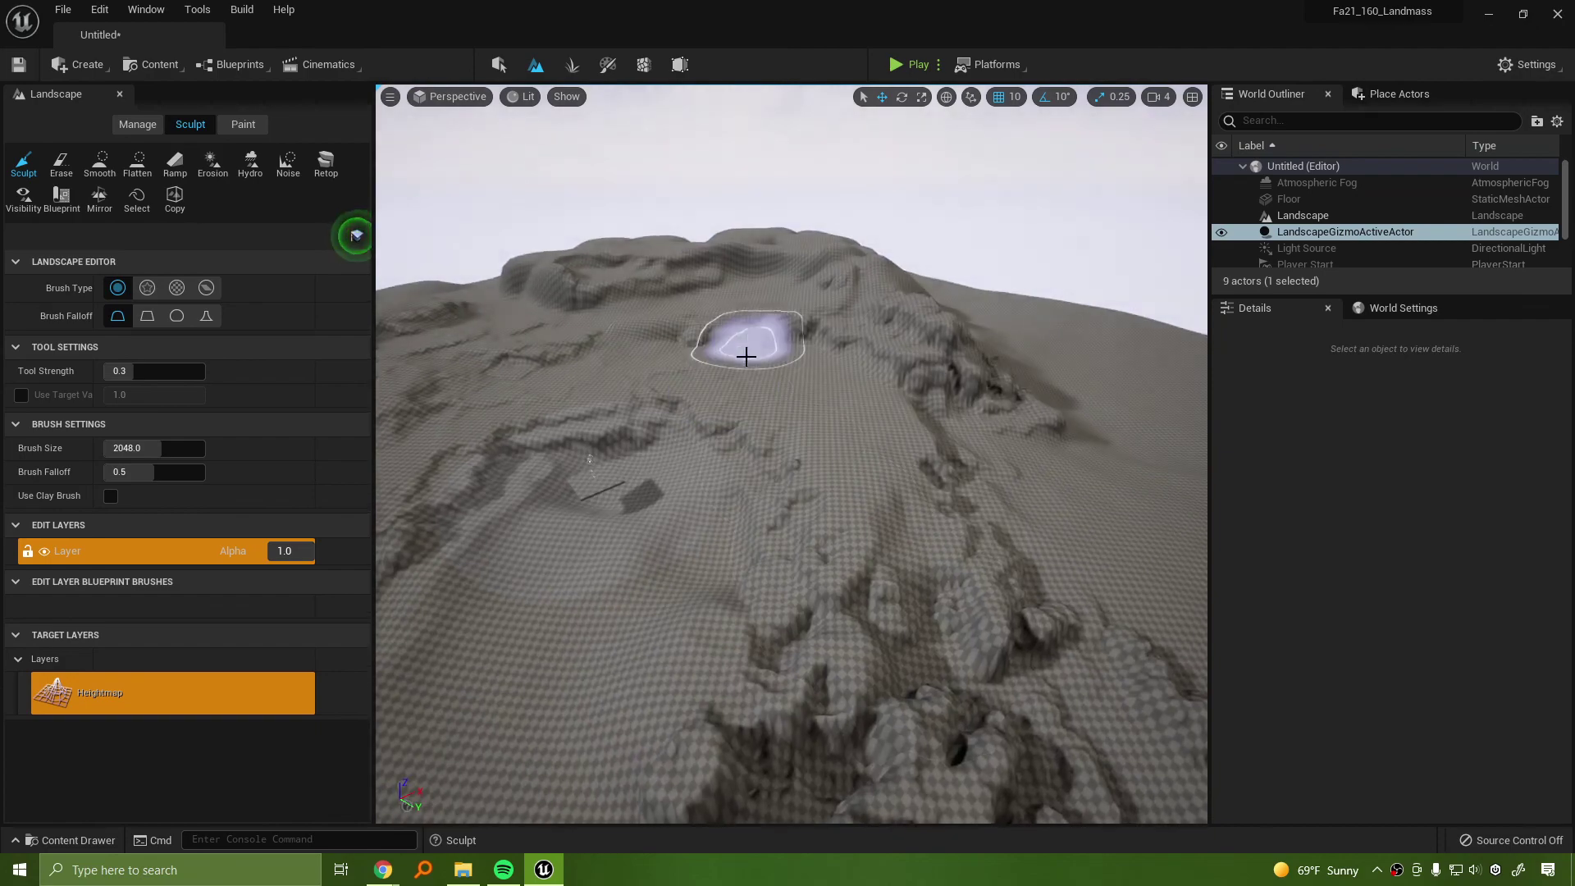
Return to selection mode, select the imported Landscape actor, and set its Z scale to 150
{"action": "key", "text": "shift+1"}
{"action": "left_click", "coordinate": [1329, 216]}
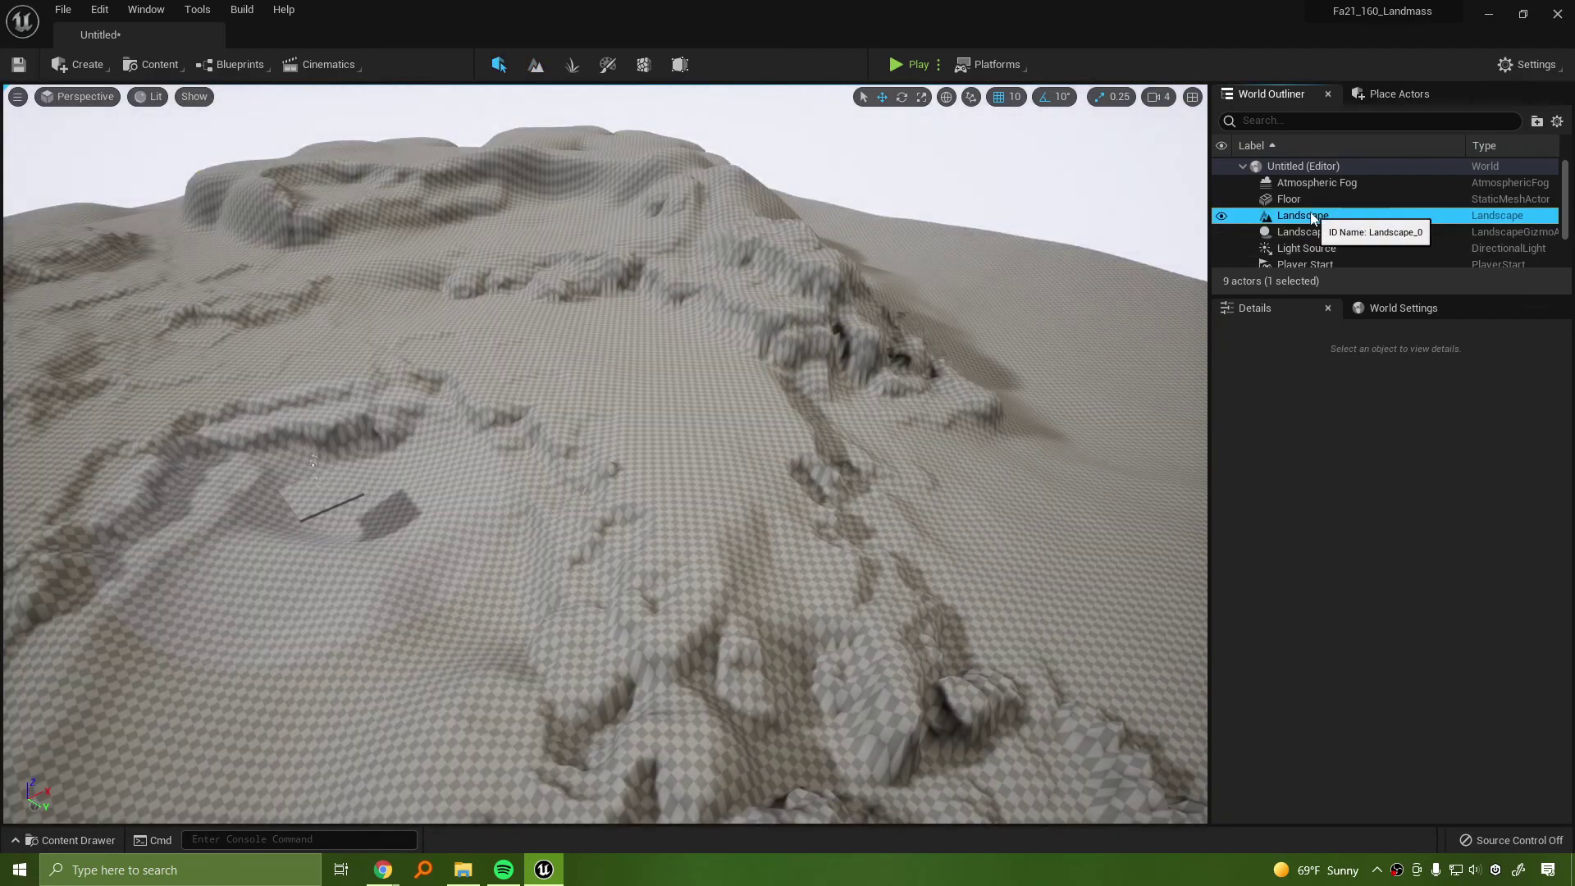
{"action": "scroll", "coordinate": [843, 485], "scroll_direction": "down", "scroll_amount": 5}
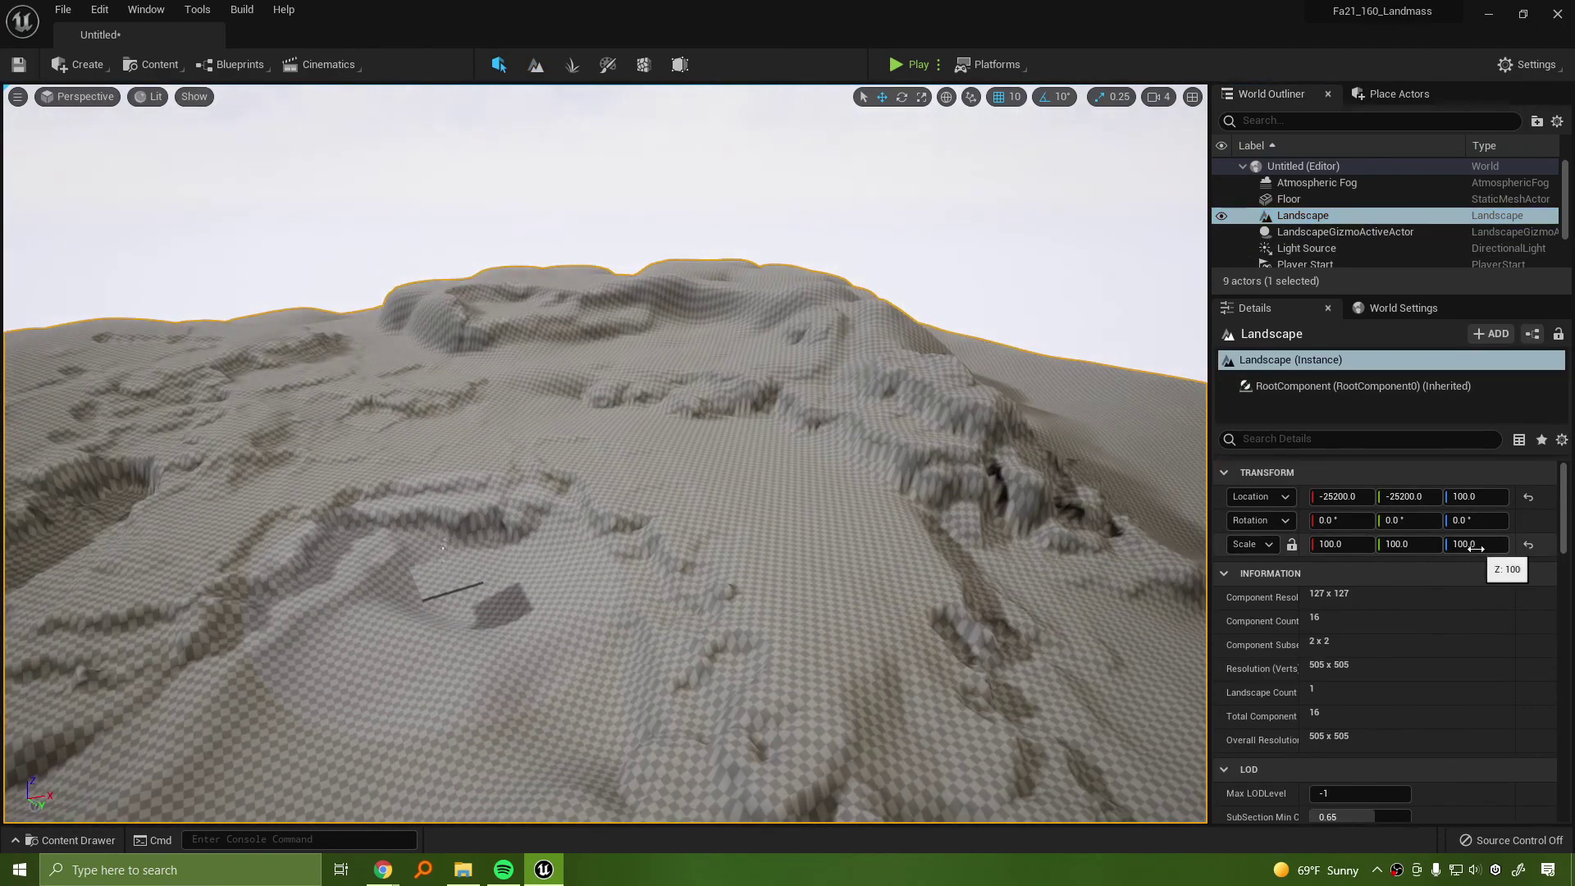
{"action": "key", "text": "Return"}
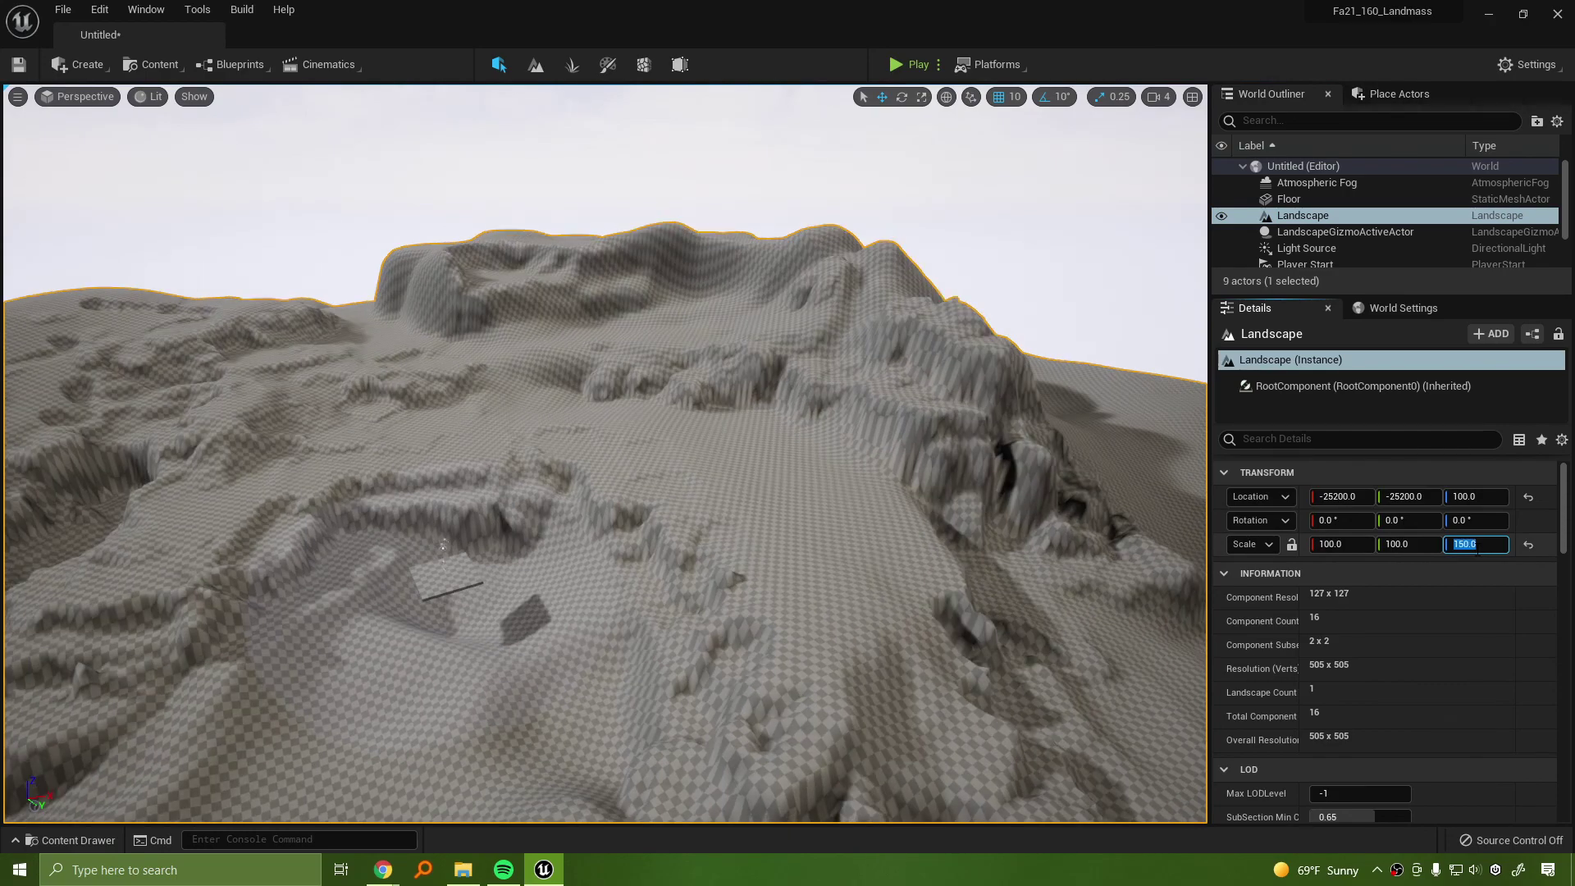
Examine the rescaled terrain up close around the floor slab, selecting the sphere reflection capture there
{"action": "right_click_drag", "start_coordinate": [605, 454], "coordinate": [692, 426]}
{"action": "key", "text": "w"}
{"action": "key", "text": "s"}
{"action": "scroll", "coordinate": [784, 387], "scroll_direction": "up", "scroll_amount": 6}
{"action": "right_click_drag", "start_coordinate": [854, 323], "coordinate": [1123, 352]}
{"action": "key", "text": "q"}
{"action": "left_click", "coordinate": [509, 453]}
{"action": "right_click_drag", "start_coordinate": [509, 453], "coordinate": [854, 460]}
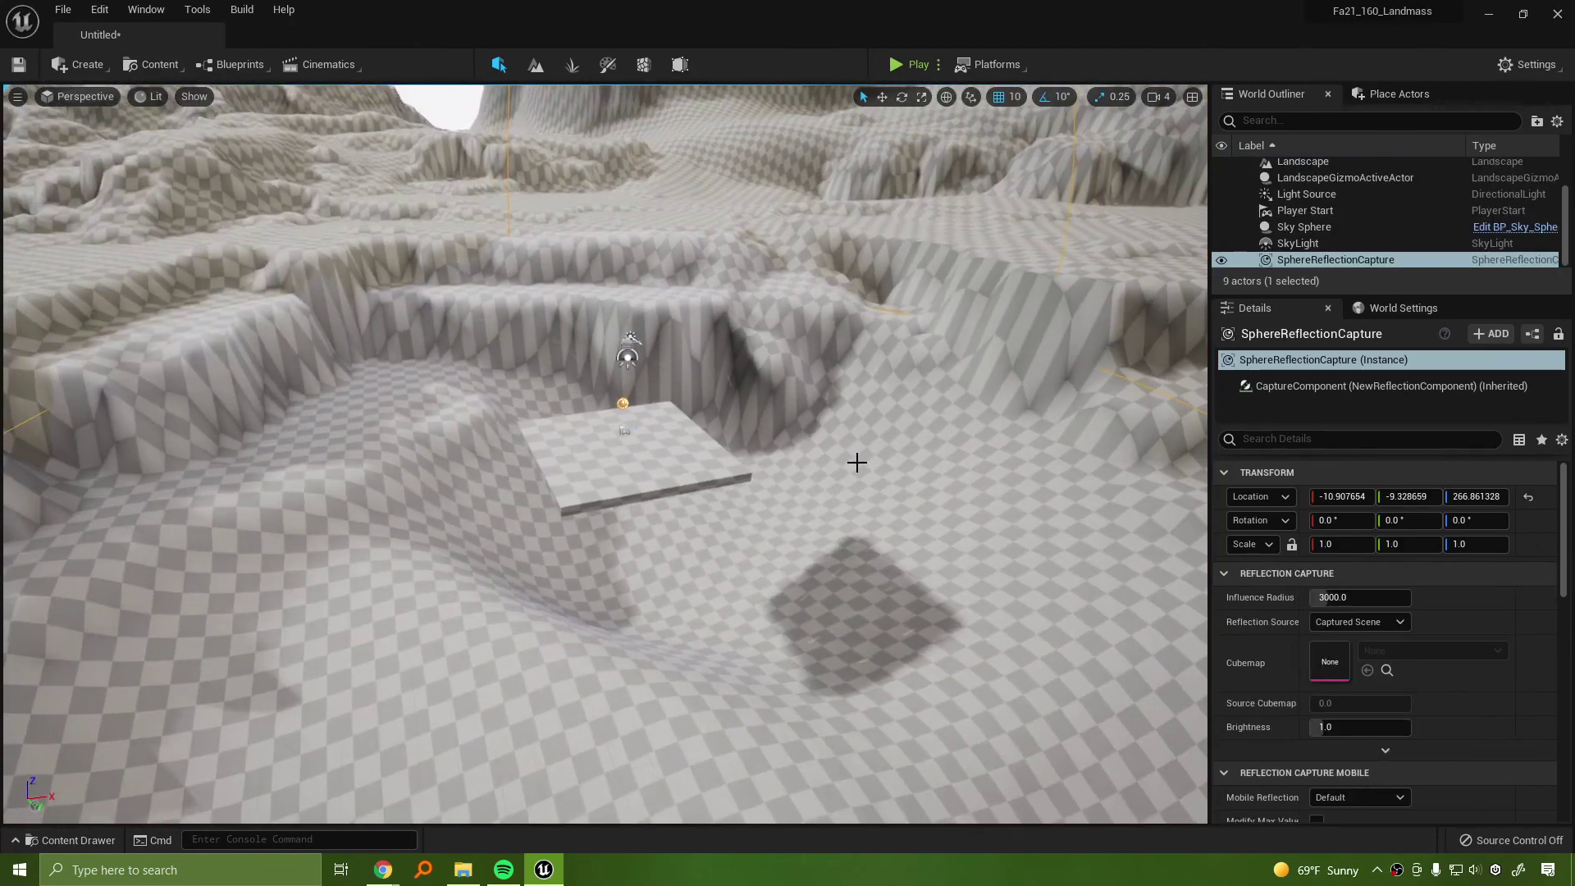
Delete the selected sphere reflection capture from the level
{"action": "key", "text": "Delete"}
{"action": "right_click_drag", "start_coordinate": [999, 441], "coordinate": [1099, 460]}
{"action": "key", "text": "s"}
{"action": "right_click_drag", "start_coordinate": [886, 419], "coordinate": [847, 376]}
Select the Landscape actor and set its X and Y scale to 150
{"action": "left_click", "coordinate": [795, 354]}
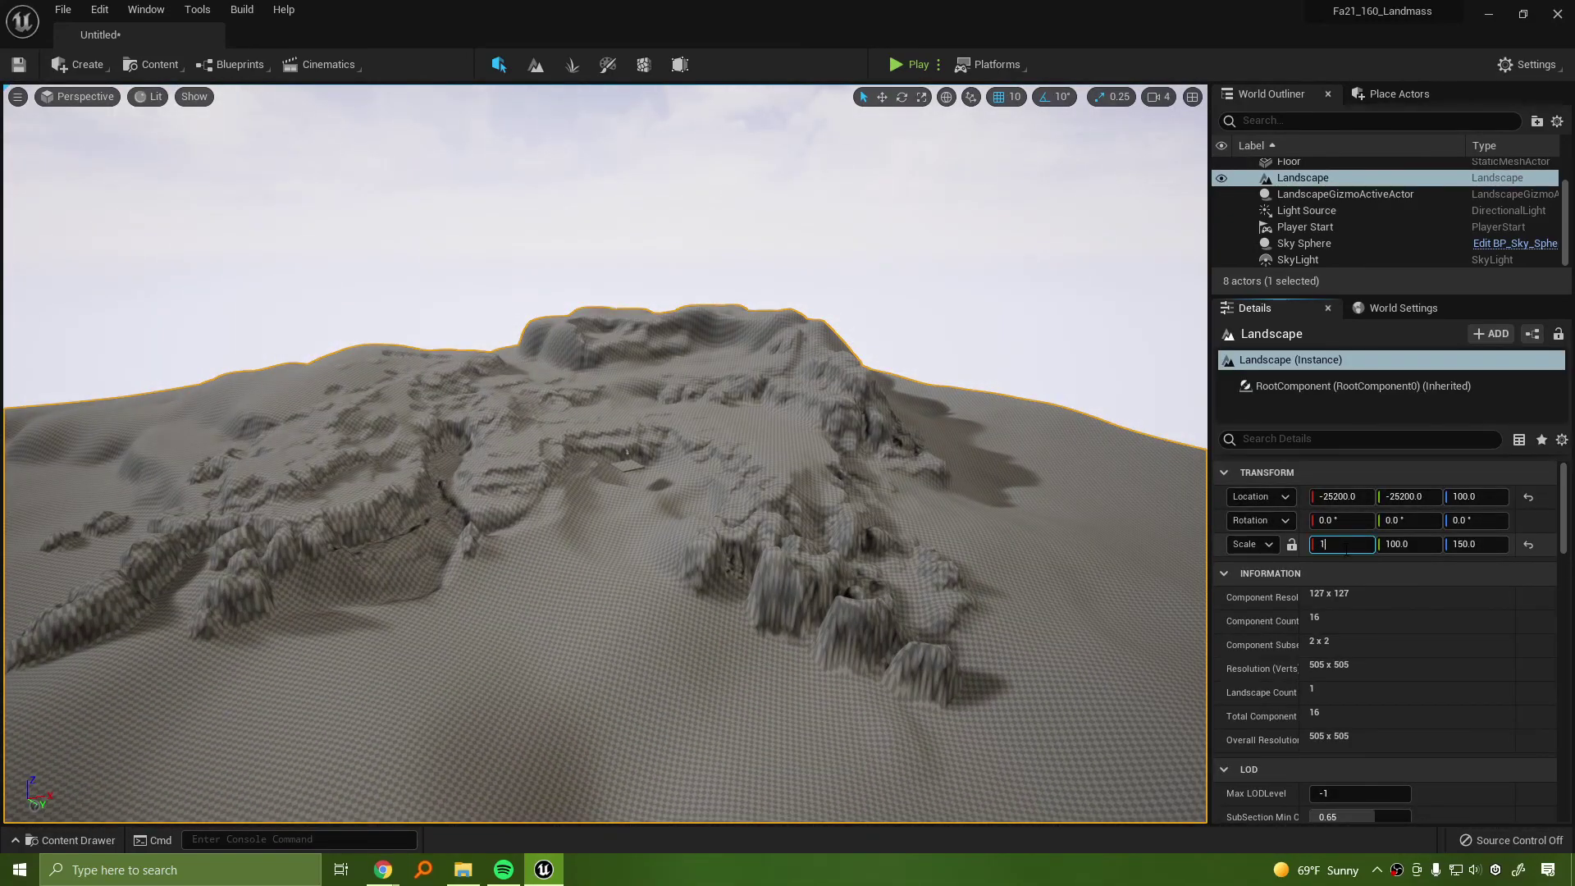
{"action": "left_click", "coordinate": [1400, 544]}
{"action": "type", "text": "150"}
{"action": "key", "text": "Return"}
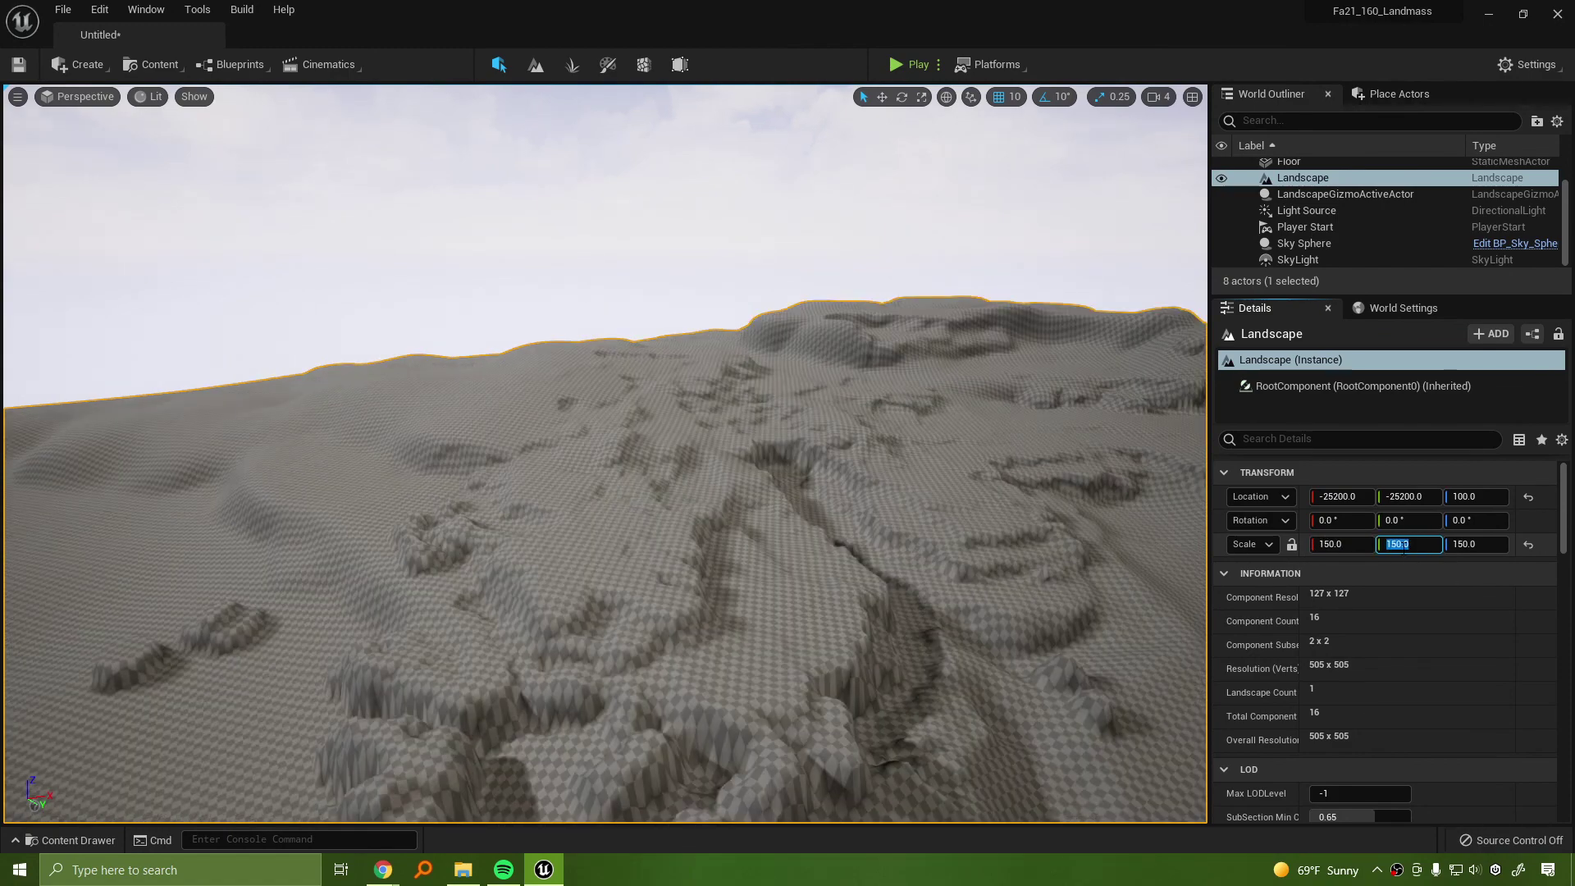
{"action": "key", "text": "s"}
{"action": "right_click_drag", "start_coordinate": [800, 361], "coordinate": [844, 393]}
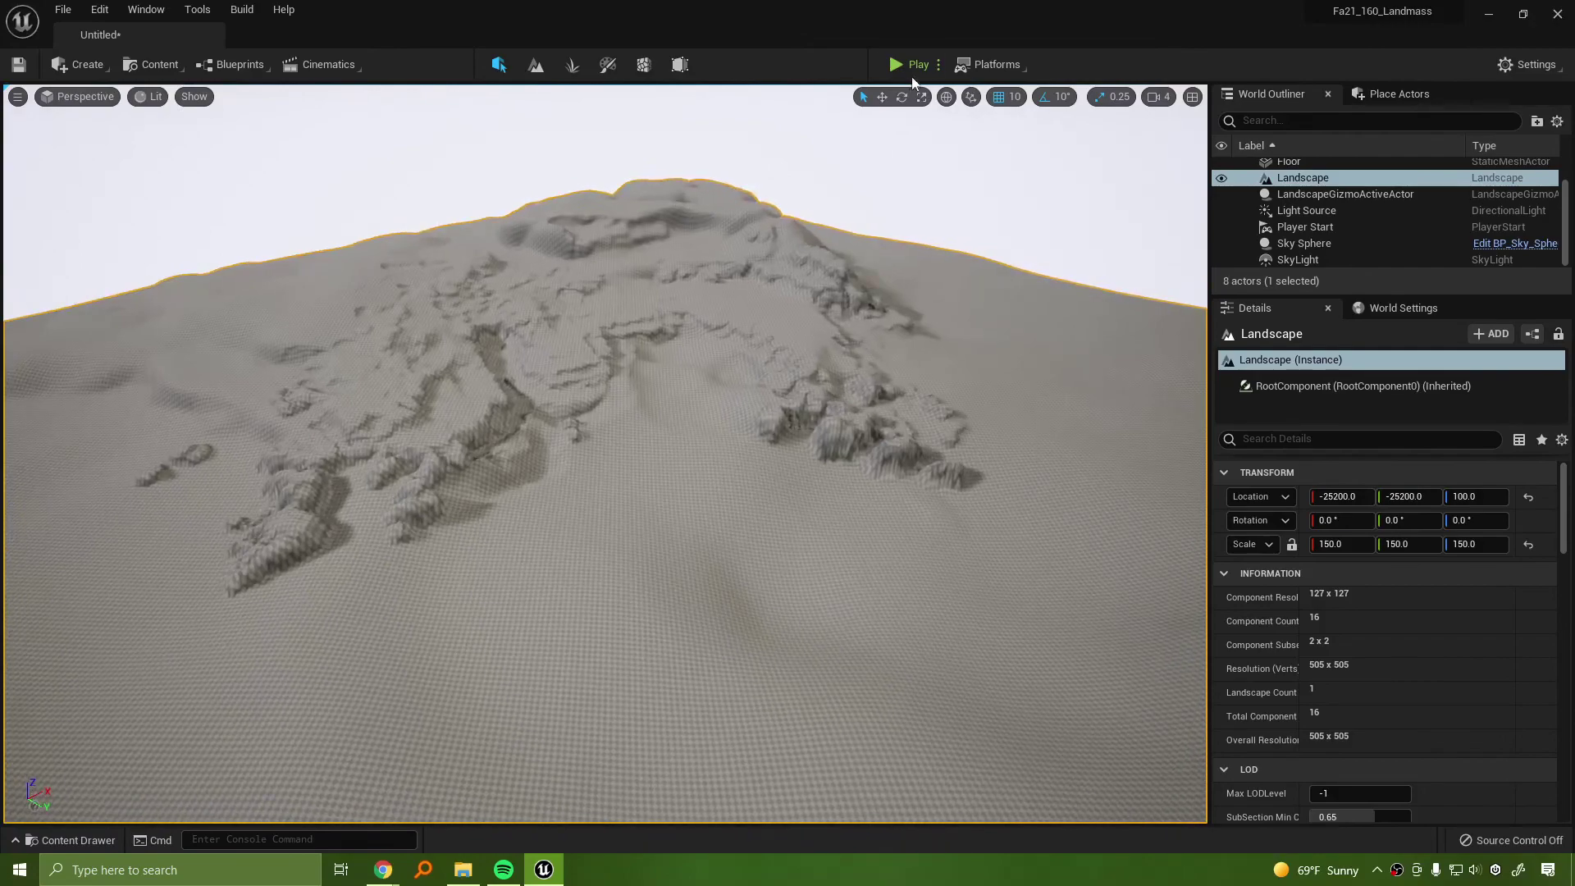
Play-test the enlarged landscape from the floor slab, jumping with the character, and stop the session
{"action": "left_click", "coordinate": [911, 65]}
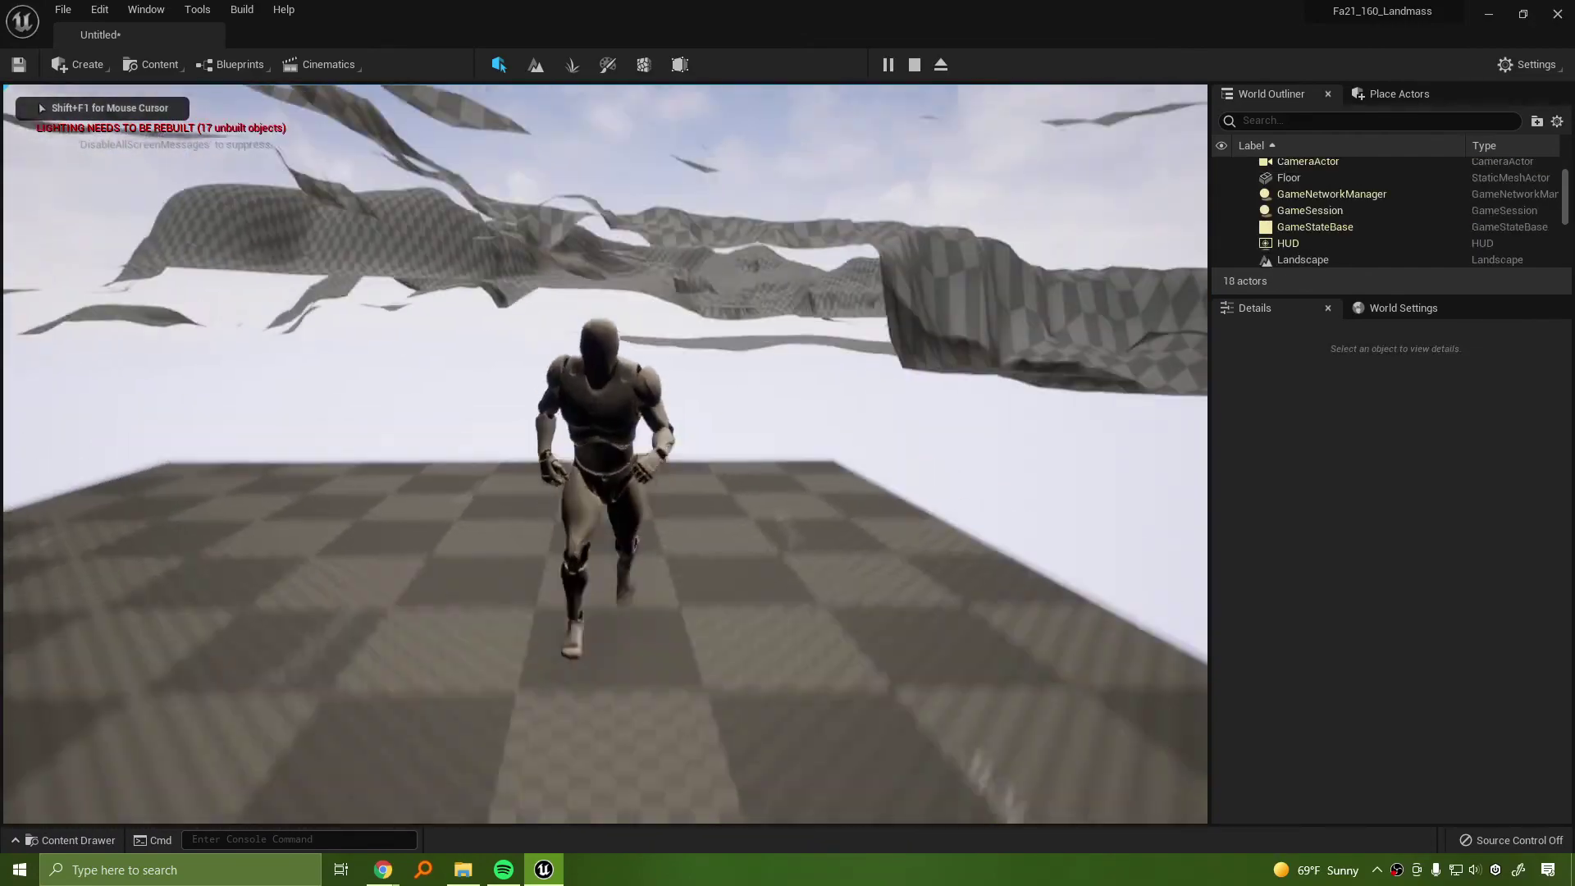
{"action": "key", "text": "space"}
{"action": "key", "text": "Escape"}
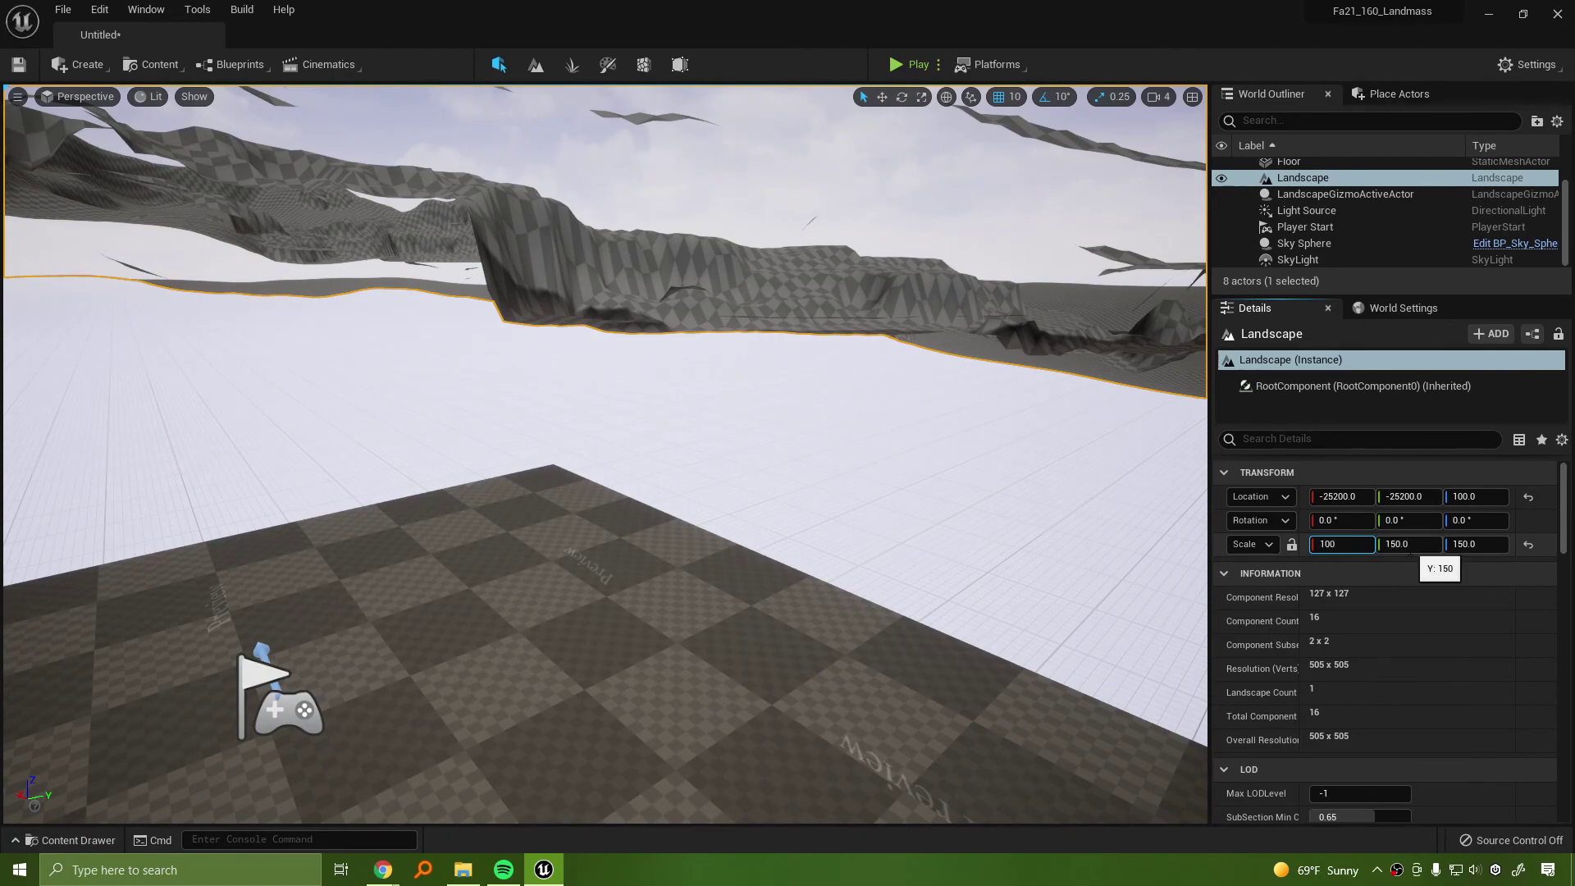
Set the Landscape actor's X and Y scale back to 100
{"action": "left_click", "coordinate": [1409, 548]}
{"action": "type", "text": "1"}
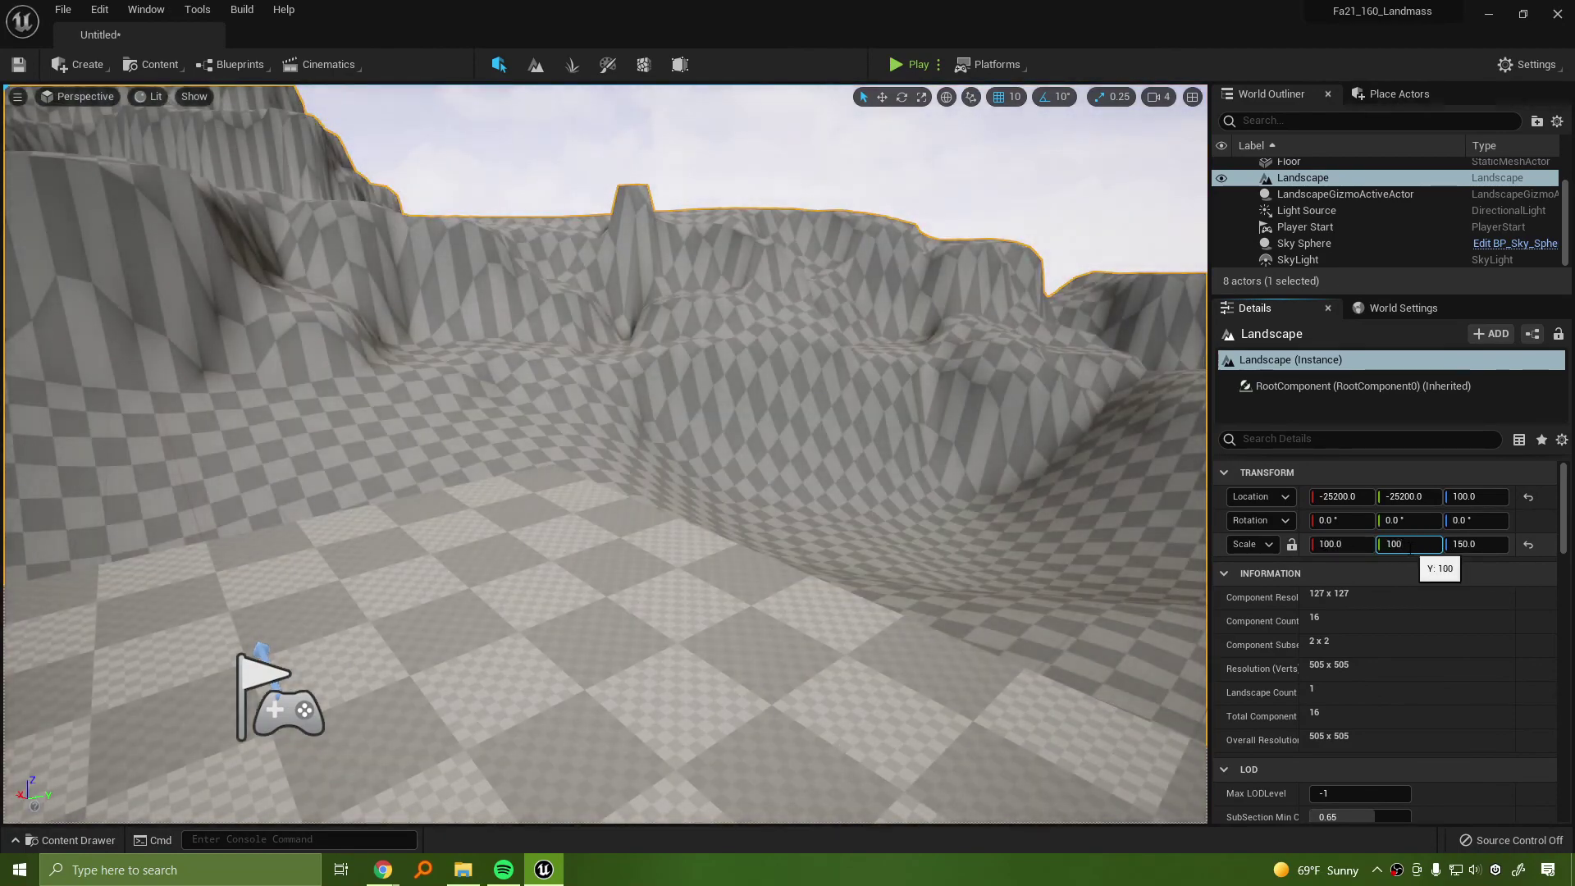
{"action": "key", "text": "Return"}
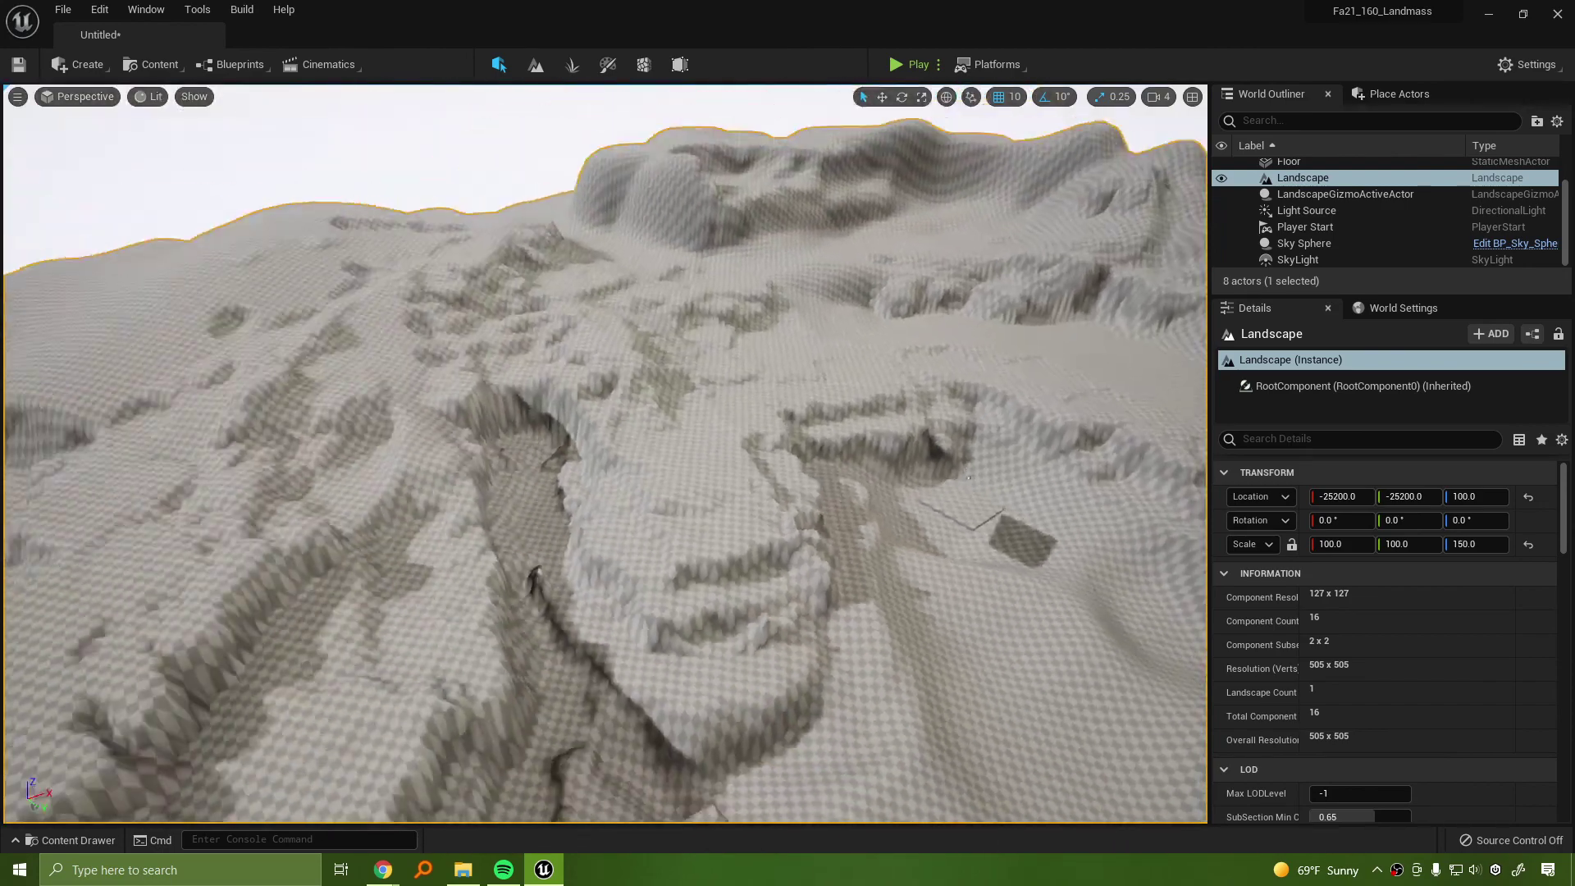
Examine the restored terrain from above, play-test it at character level, and stop the session
{"action": "key", "text": "s"}
{"action": "right_click_drag", "start_coordinate": [1030, 161], "coordinate": [1030, 161]}
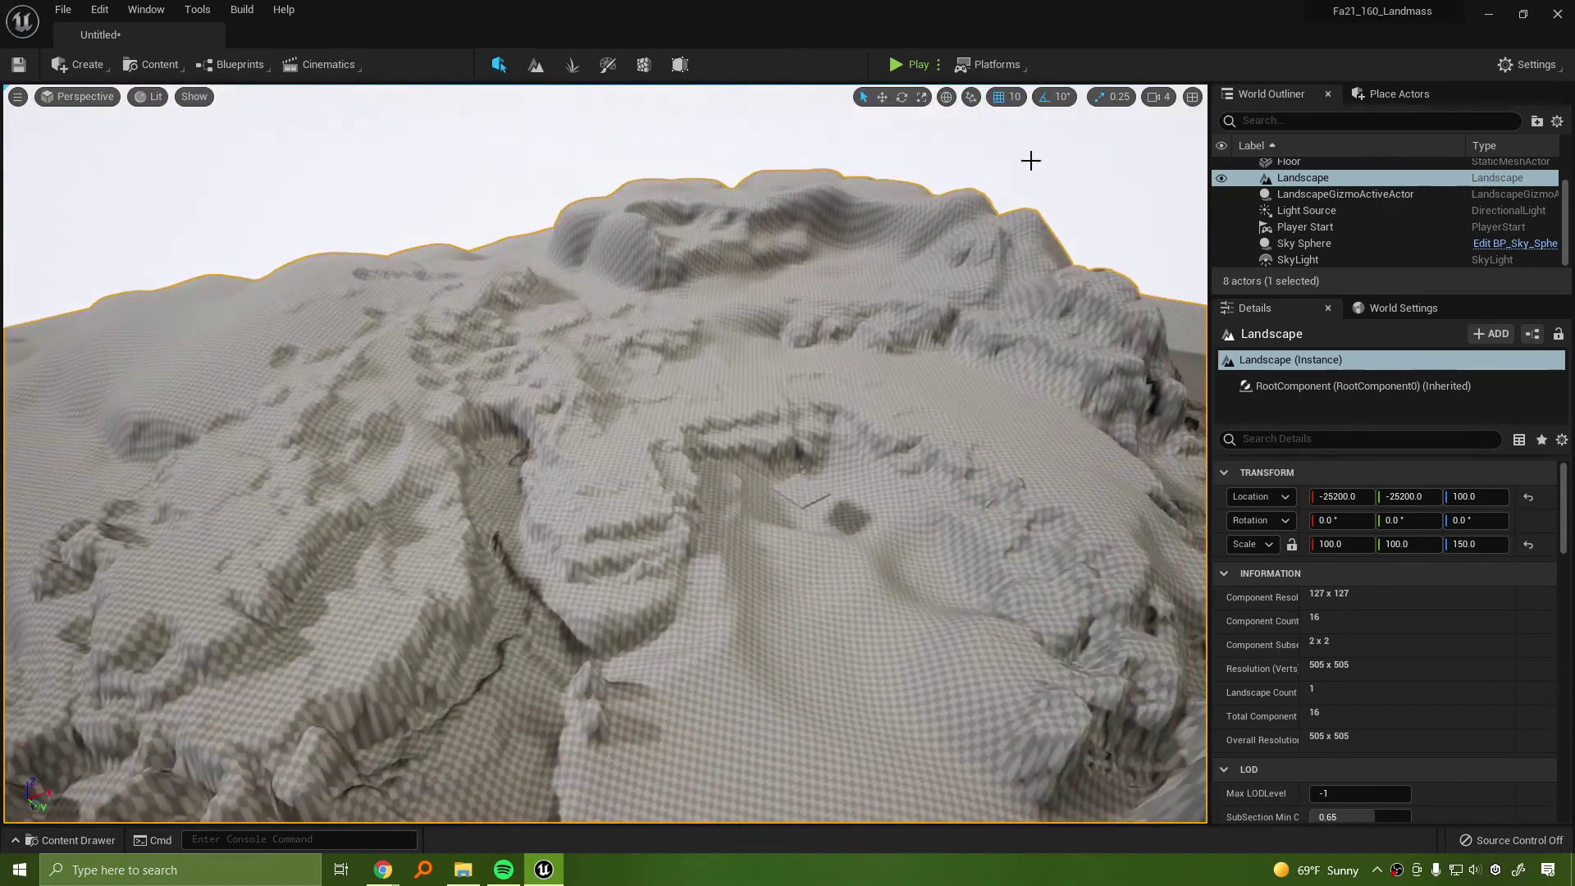
{"action": "left_click", "coordinate": [915, 65]}
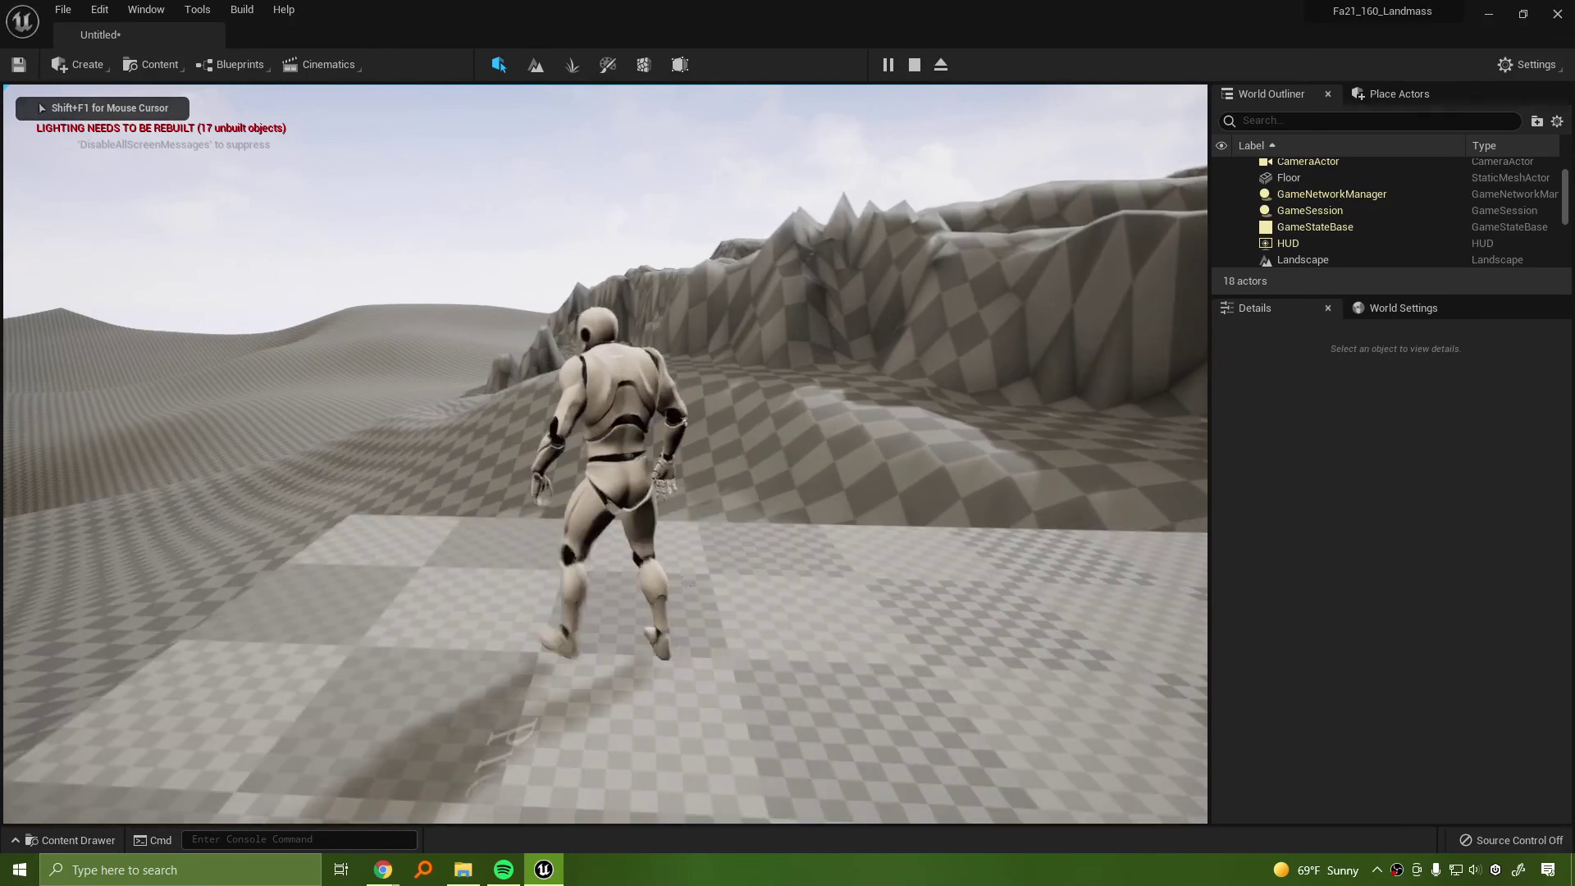
{"action": "key", "text": "Escape"}
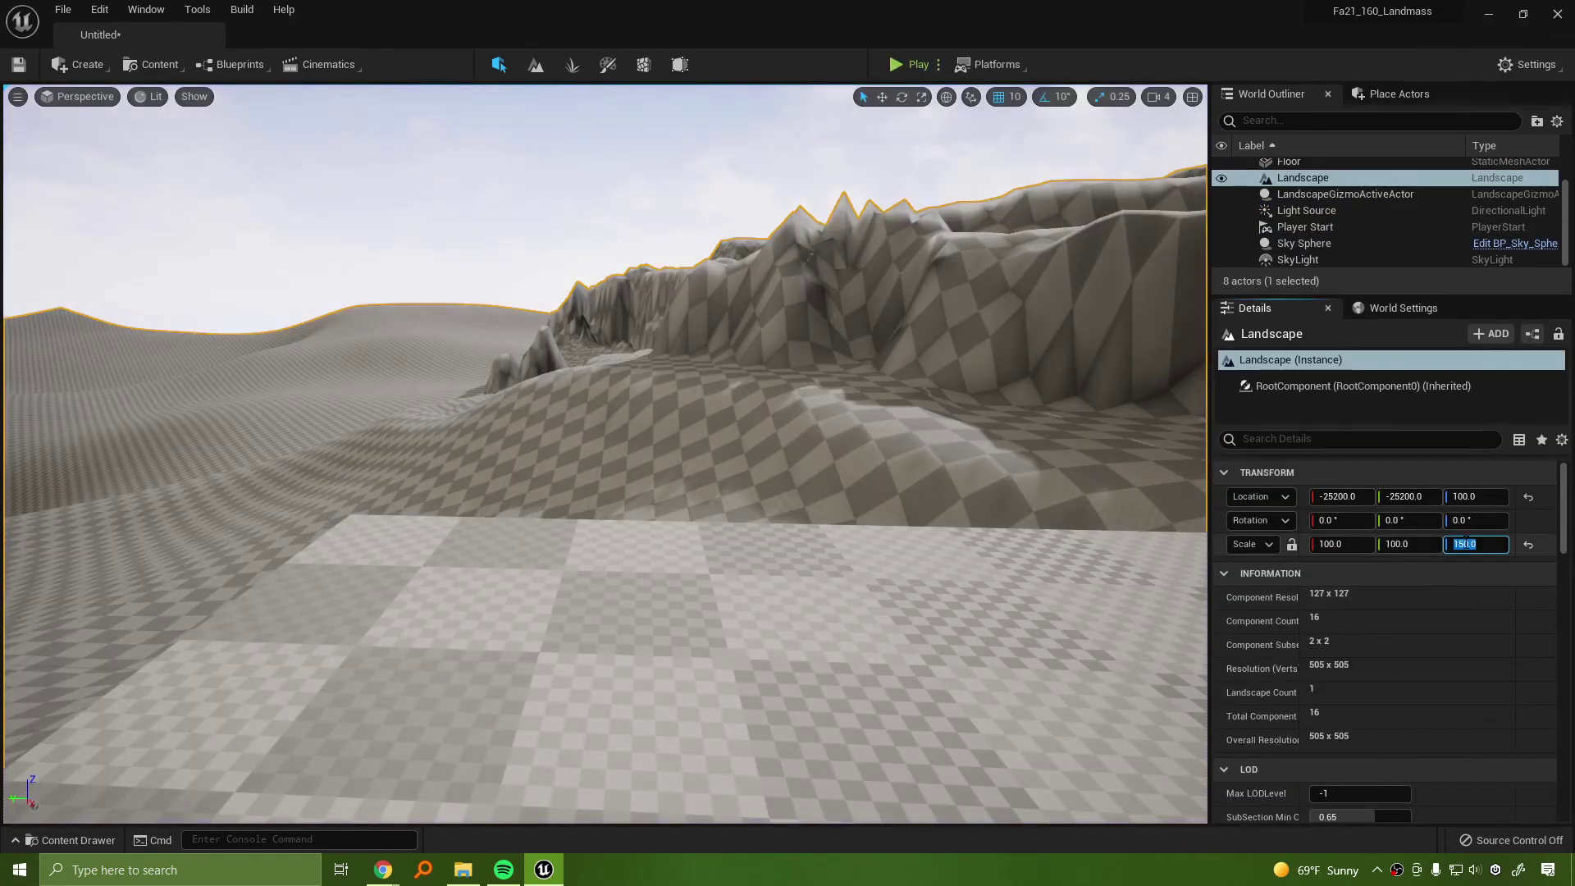
Set the Landscape actor's Z scale to 110
{"action": "left_click", "coordinate": [1466, 543]}
{"action": "type", "text": "110"}
{"action": "key", "text": "Return"}
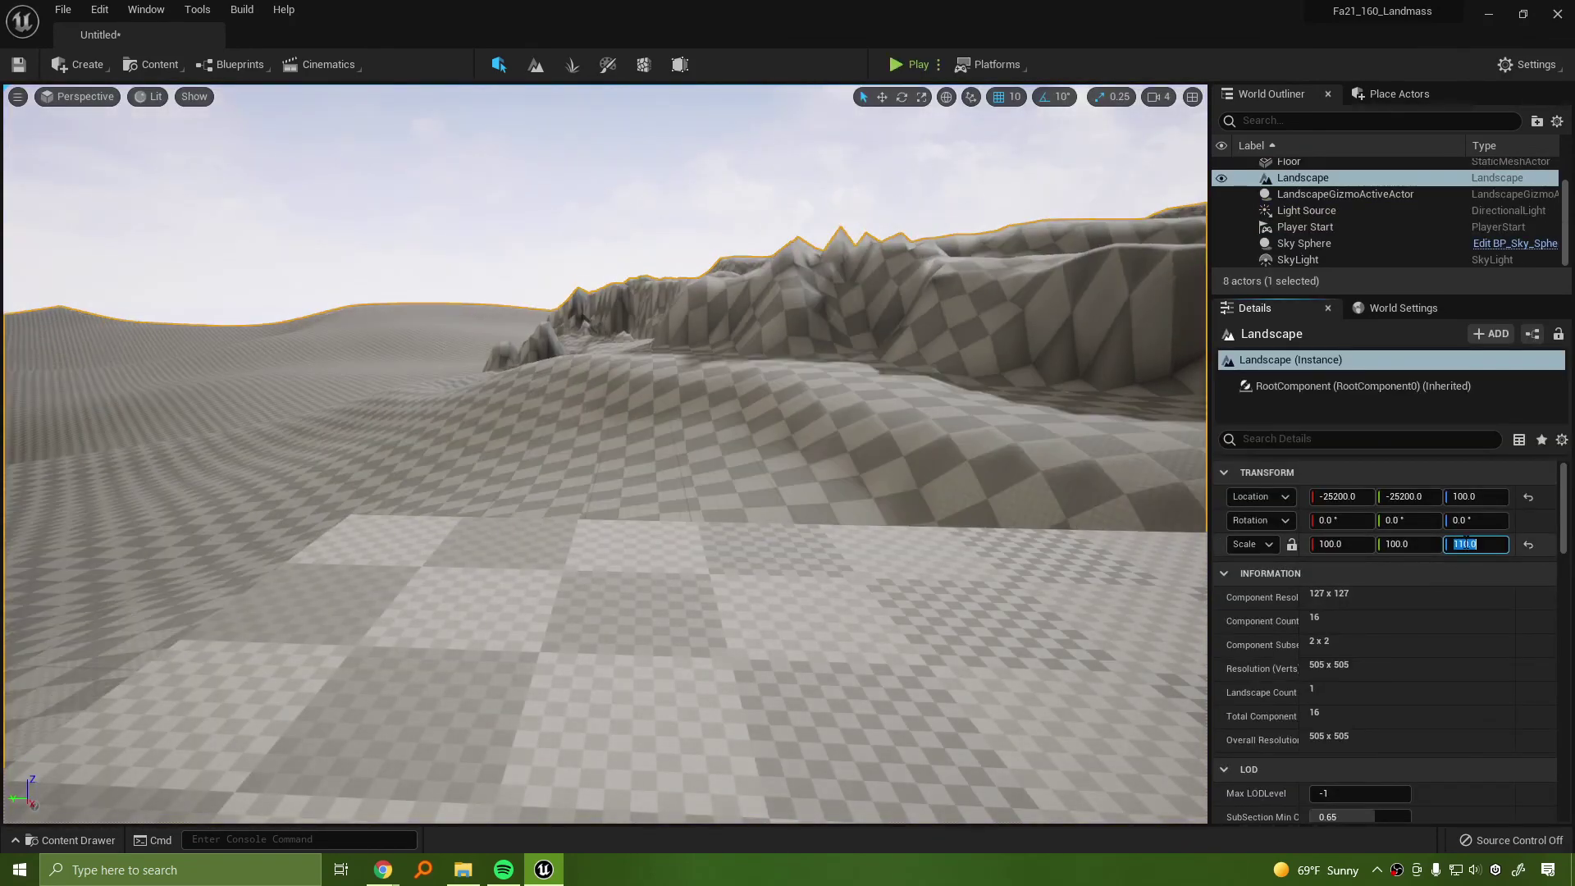
Play-test the lowered terrain twice and examine the area around the floor slab between sessions
{"action": "left_click", "coordinate": [912, 64]}
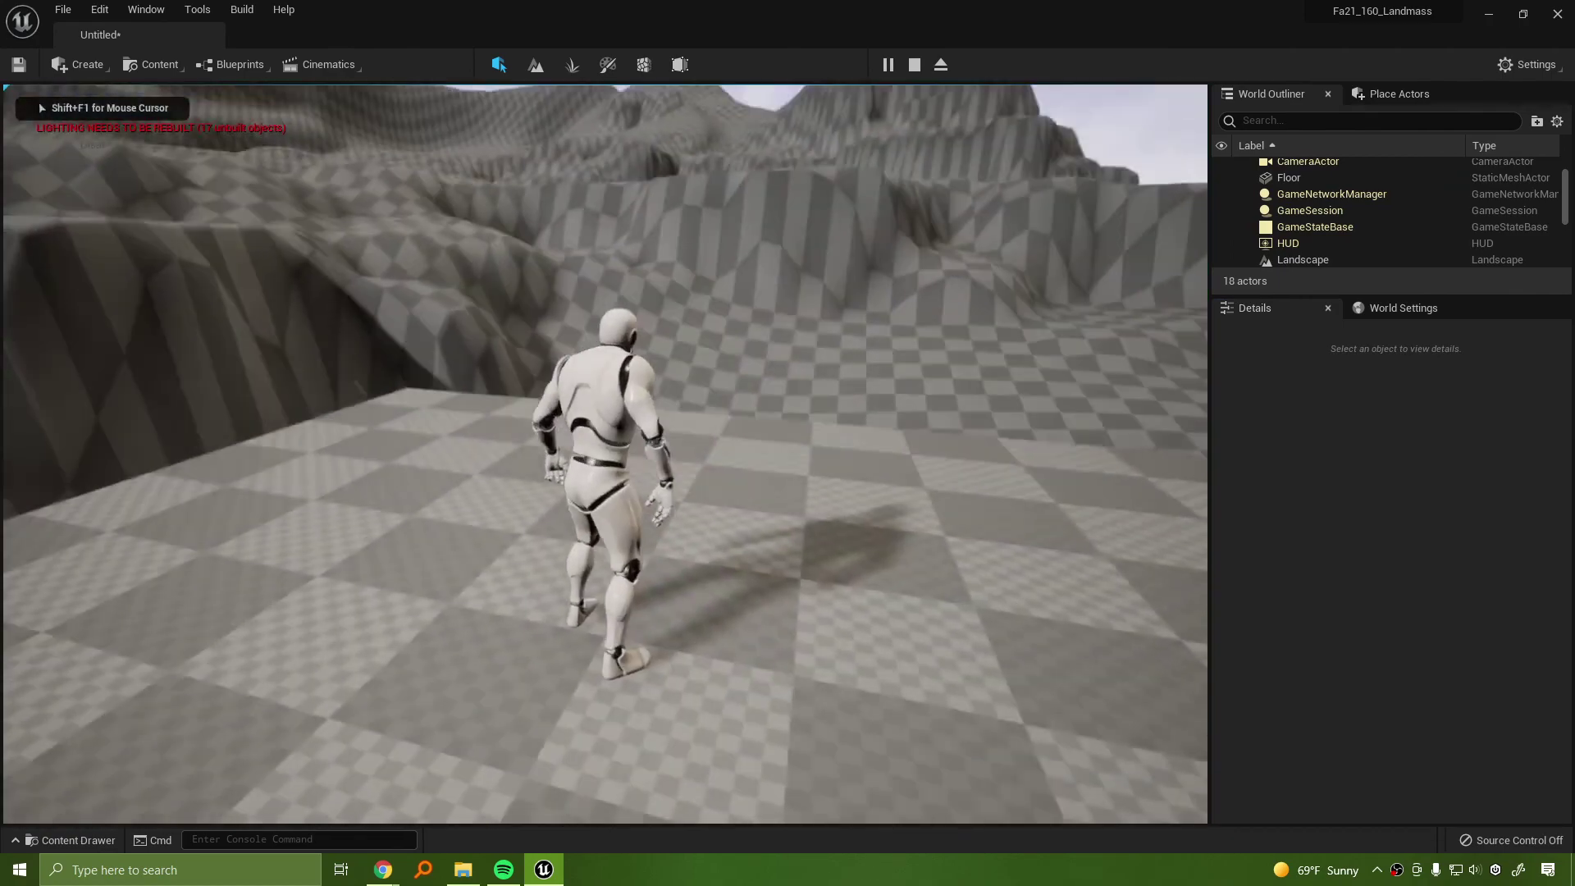
{"action": "key", "text": "Escape"}
{"action": "right_click_drag", "start_coordinate": [513, 468], "coordinate": [574, 525]}
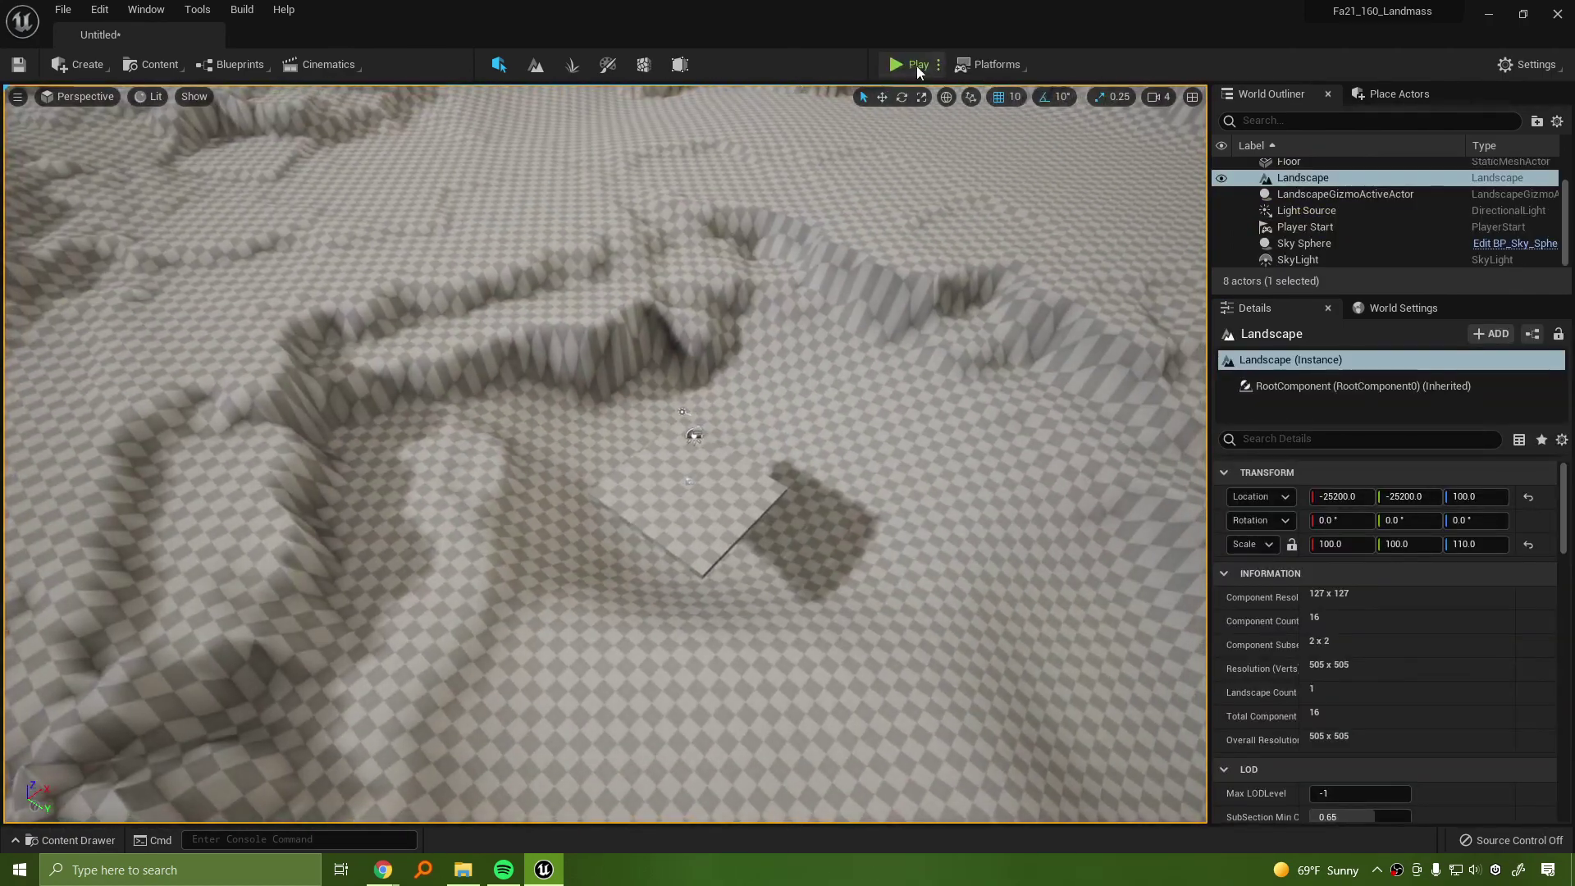
{"action": "left_click", "coordinate": [917, 65]}
{"action": "key", "text": "Escape"}
{"action": "right_click_drag", "start_coordinate": [887, 406], "coordinate": [851, 383]}
{"action": "key", "text": "s"}
{"action": "key", "text": "w"}
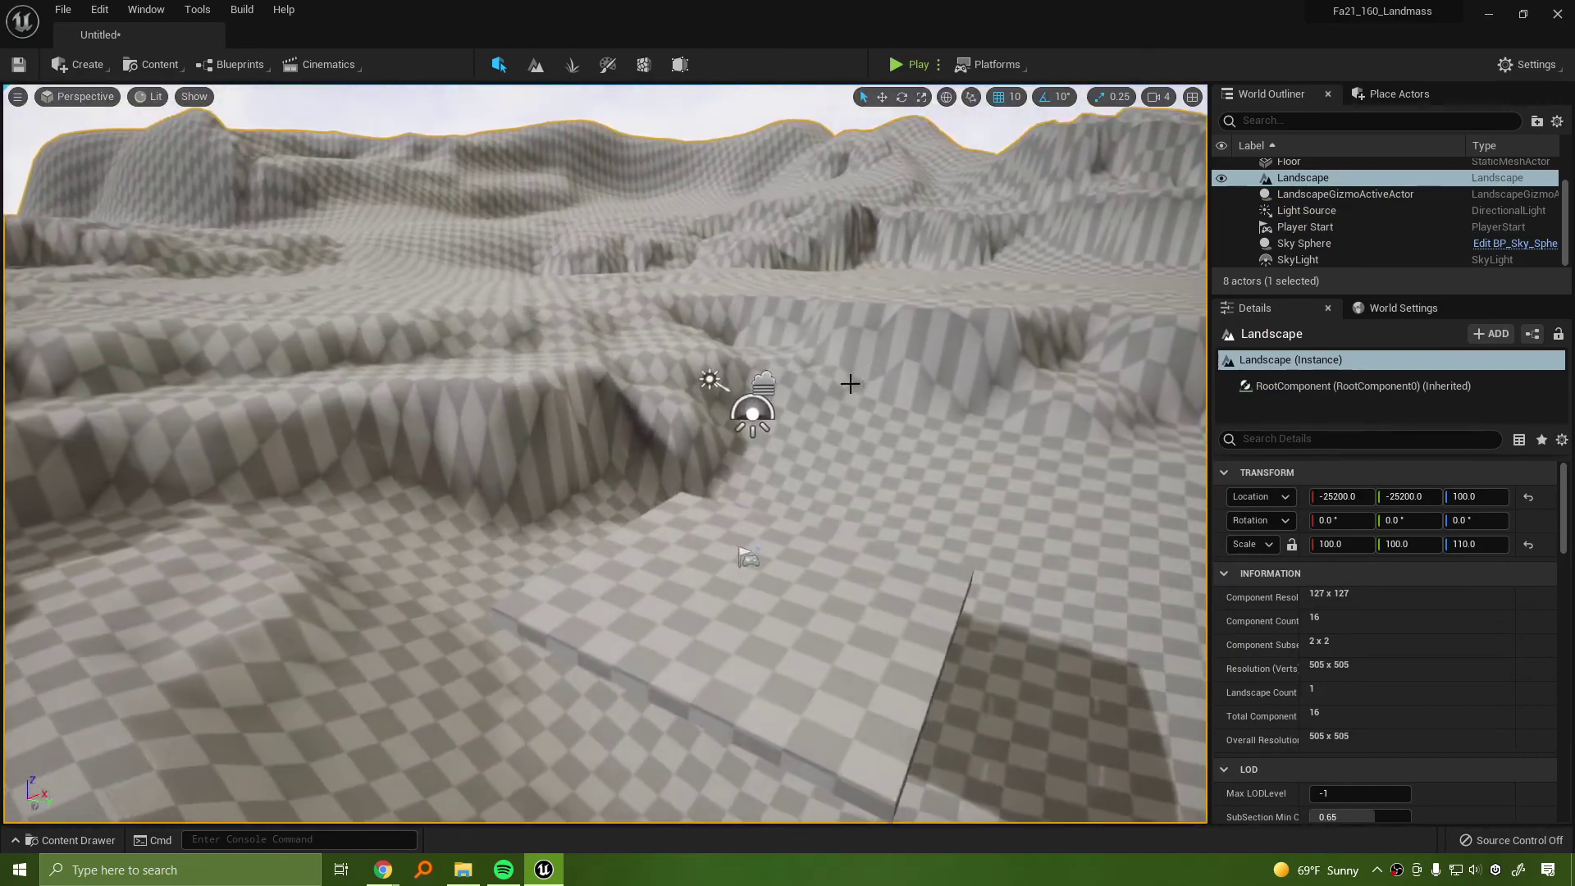
Set the mobility of both the SkyLight and the directional Light Source to Movable
{"action": "left_click", "coordinate": [764, 407]}
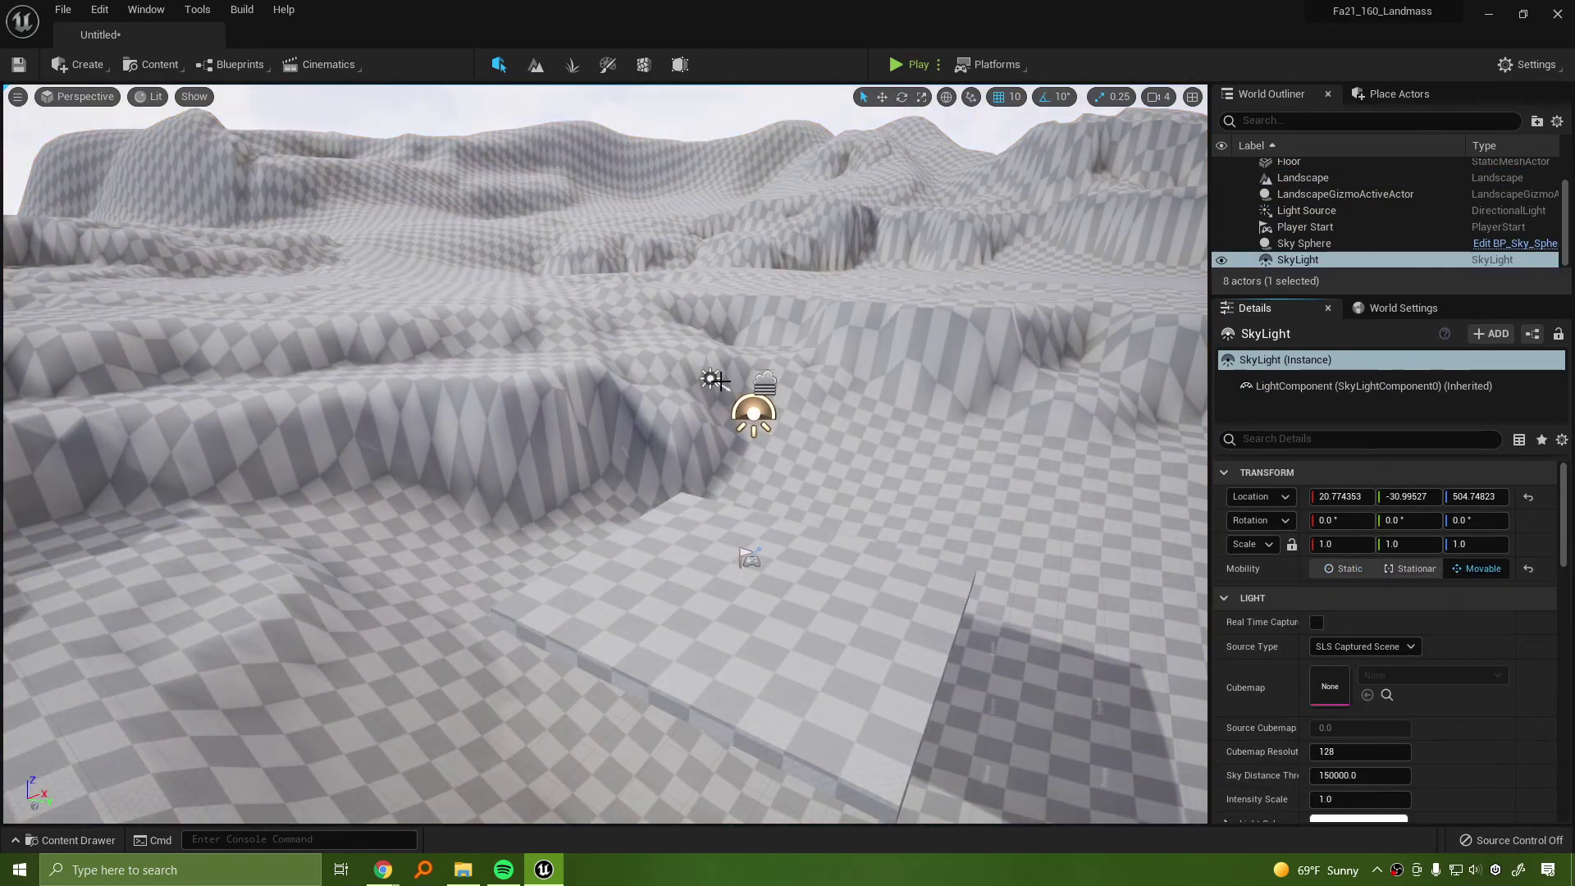
{"action": "left_click", "coordinate": [714, 380]}
{"action": "left_click", "coordinate": [1476, 568]}
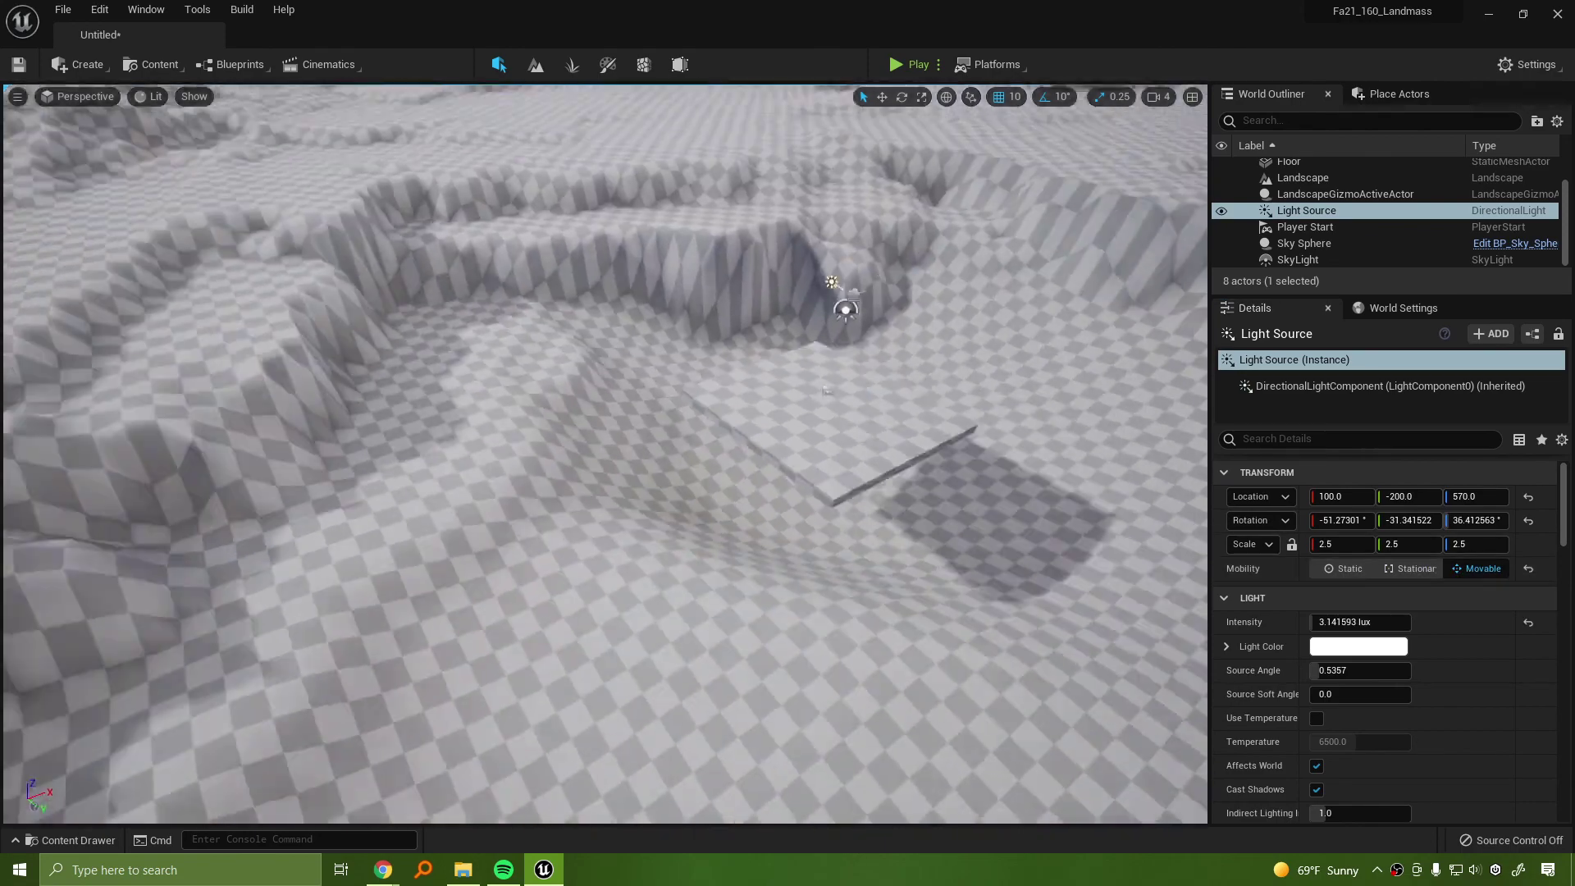
{"action": "right_click_drag", "start_coordinate": [844, 306], "coordinate": [844, 306]}
{"action": "right_click_drag", "start_coordinate": [408, 173], "coordinate": [408, 173]}
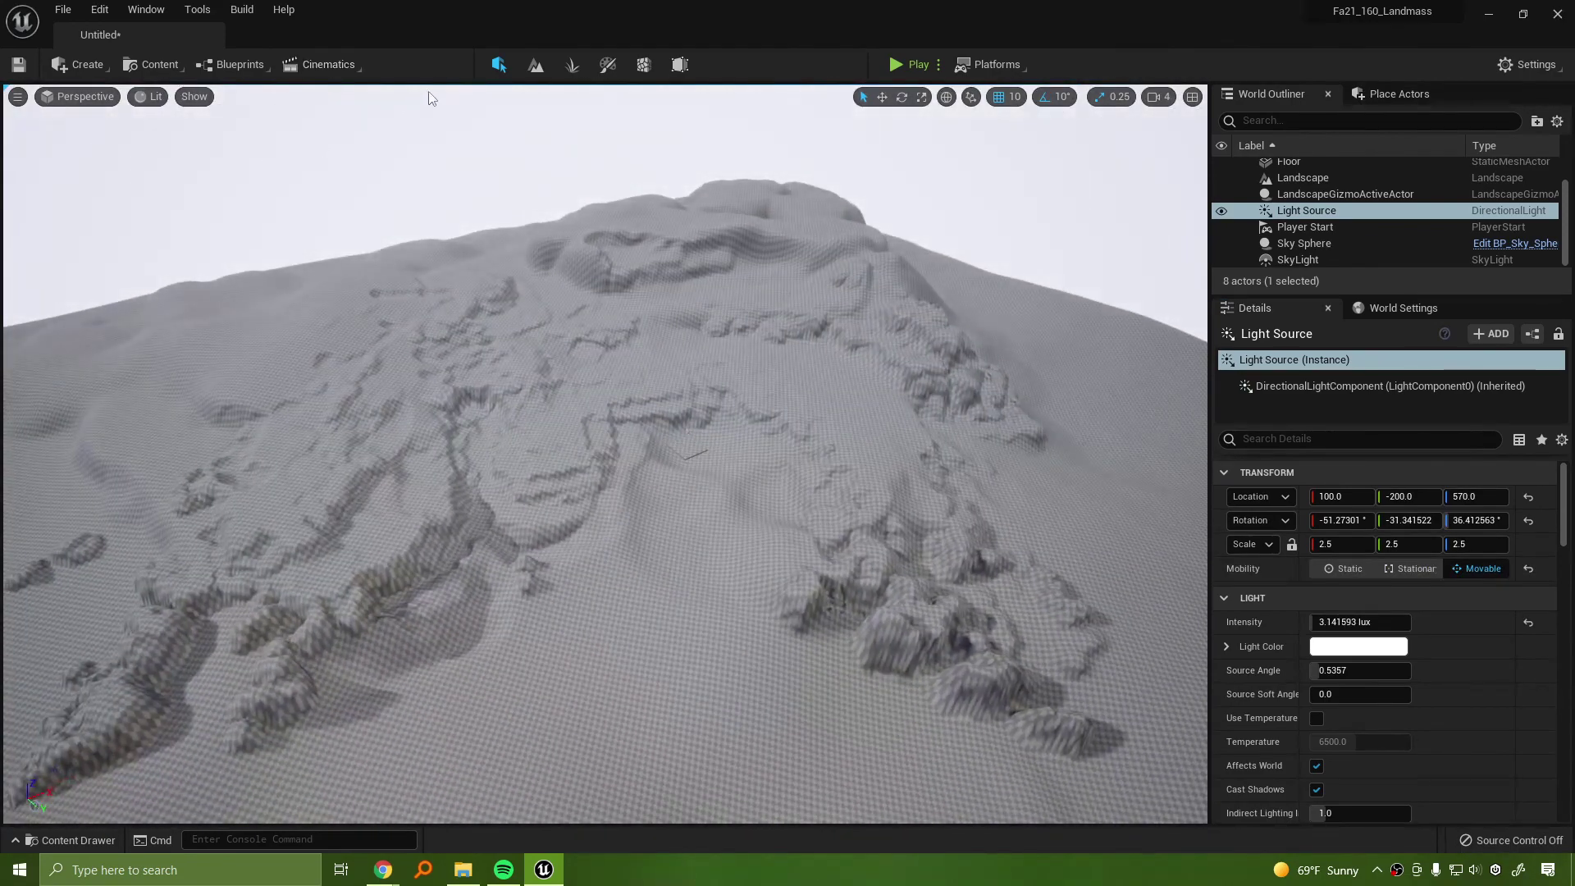
Switch to landscape sculpting and choose the Smooth tool with a tool strength of 0.06
{"action": "left_click", "coordinate": [536, 65]}
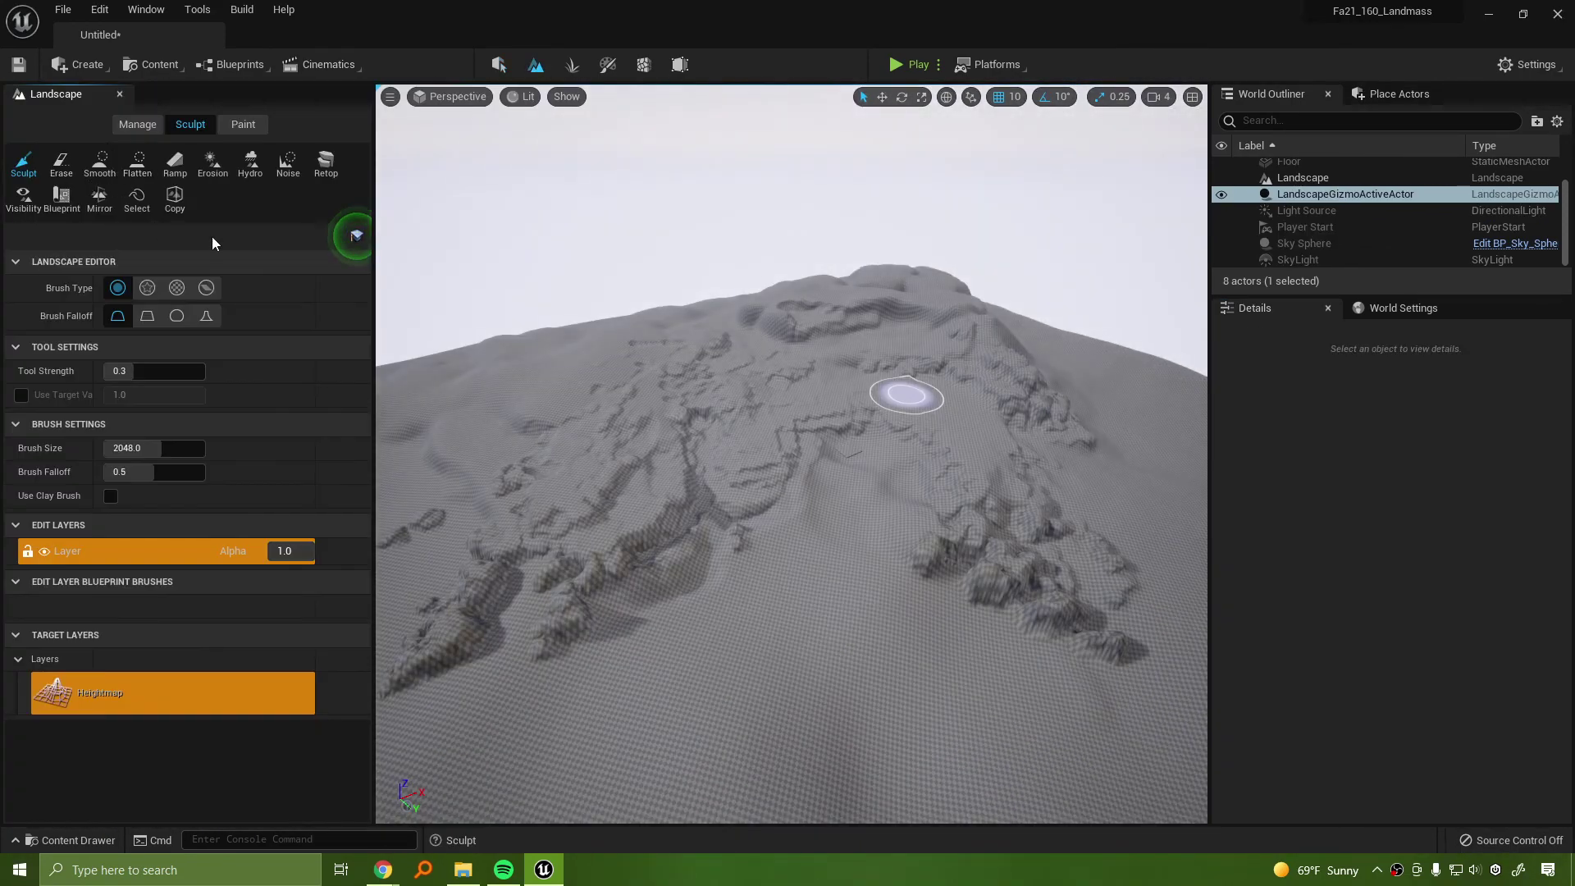
{"action": "left_click", "coordinate": [101, 166]}
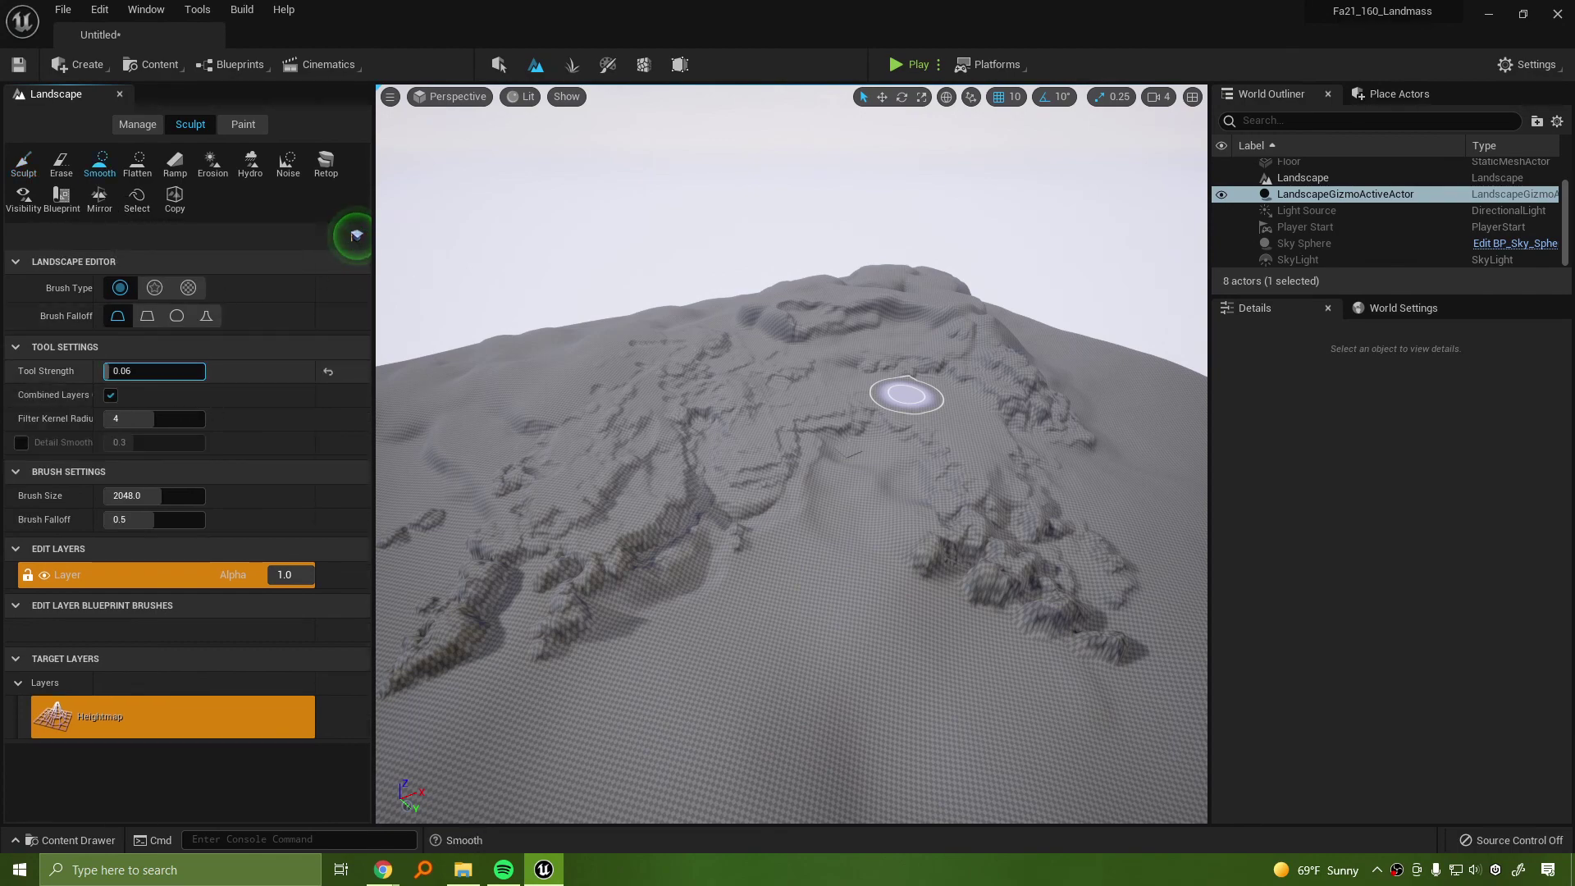
{"action": "right_click_drag", "start_coordinate": [906, 395], "coordinate": [752, 474]}
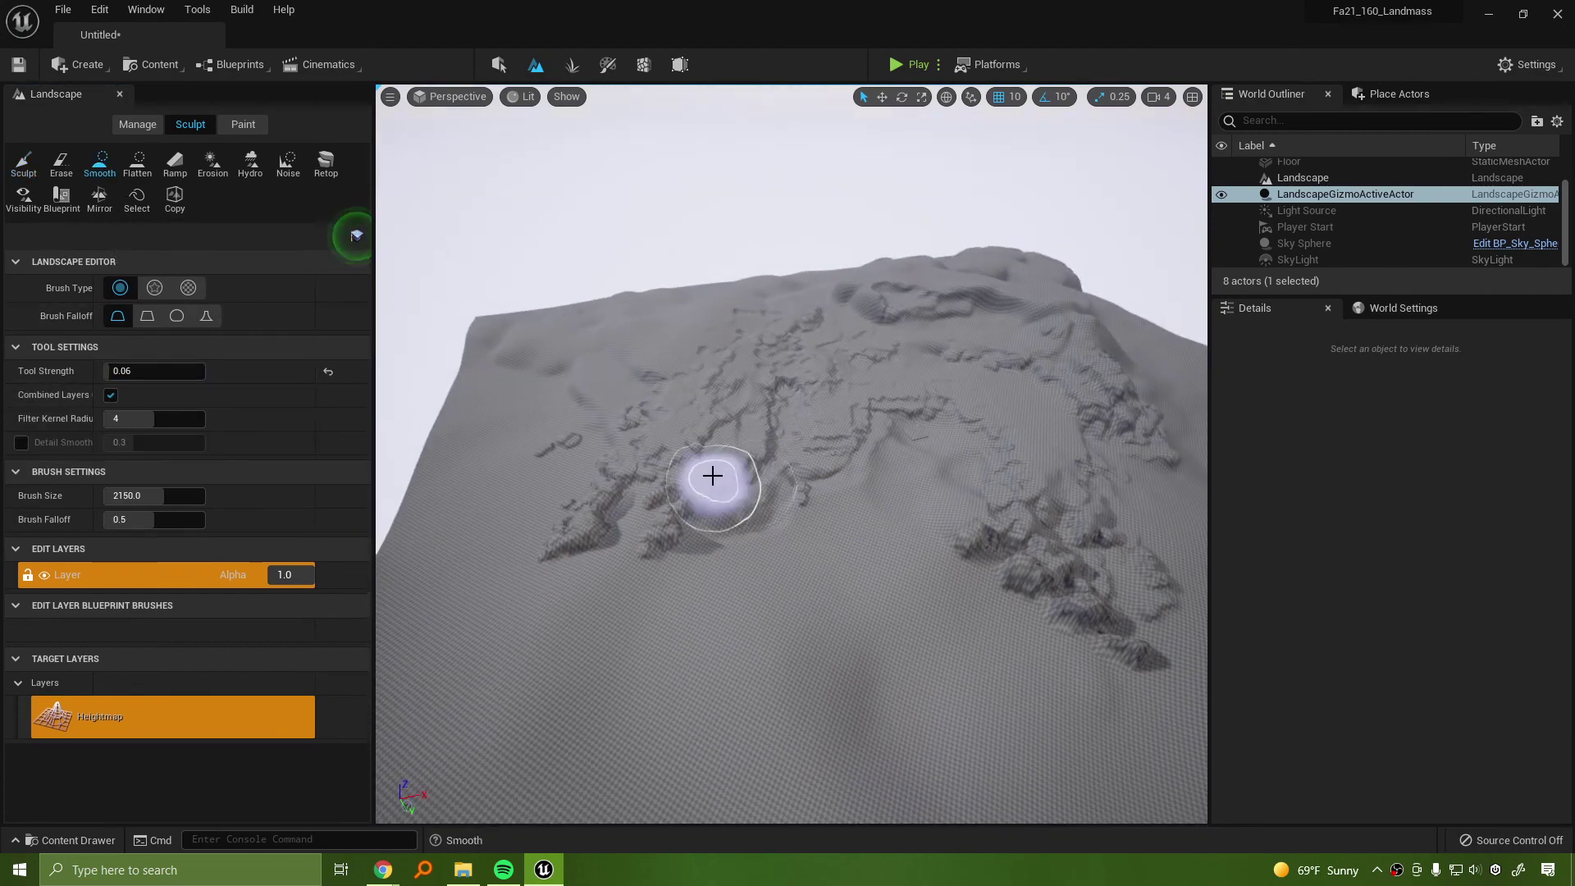
Enlarge the Smooth brush size to 8192
{"action": "key", "text": "bracketright"}
{"action": "key", "text": "bracketright"}
{"action": "key", "text": "bracketright"}
{"action": "key", "text": "bracketright"}
{"action": "key", "text": "bracketright"}
{"action": "key", "text": "bracketright"}
{"action": "key", "text": "bracketright"}
{"action": "key", "text": "bracketright"}
{"action": "key", "text": "bracketright"}
{"action": "key", "text": "]"}
{"action": "key", "text": "]"}
{"action": "key", "text": "]"}
{"action": "key", "text": "]"}
{"action": "key", "text": "]"}
{"action": "key", "text": "]"}
{"action": "key", "text": "]"}
{"action": "key", "text": "]"}
{"action": "key", "text": "]"}
{"action": "key", "text": "]"}
{"action": "key", "text": "]"}
{"action": "key", "text": "]"}
{"action": "key", "text": "]"}
{"action": "key", "text": "]"}
{"action": "key", "text": "]"}
{"action": "key", "text": "]"}
{"action": "key", "text": "]"}
{"action": "key", "text": "]"}
{"action": "key", "text": "]"}
{"action": "key", "text": "]"}
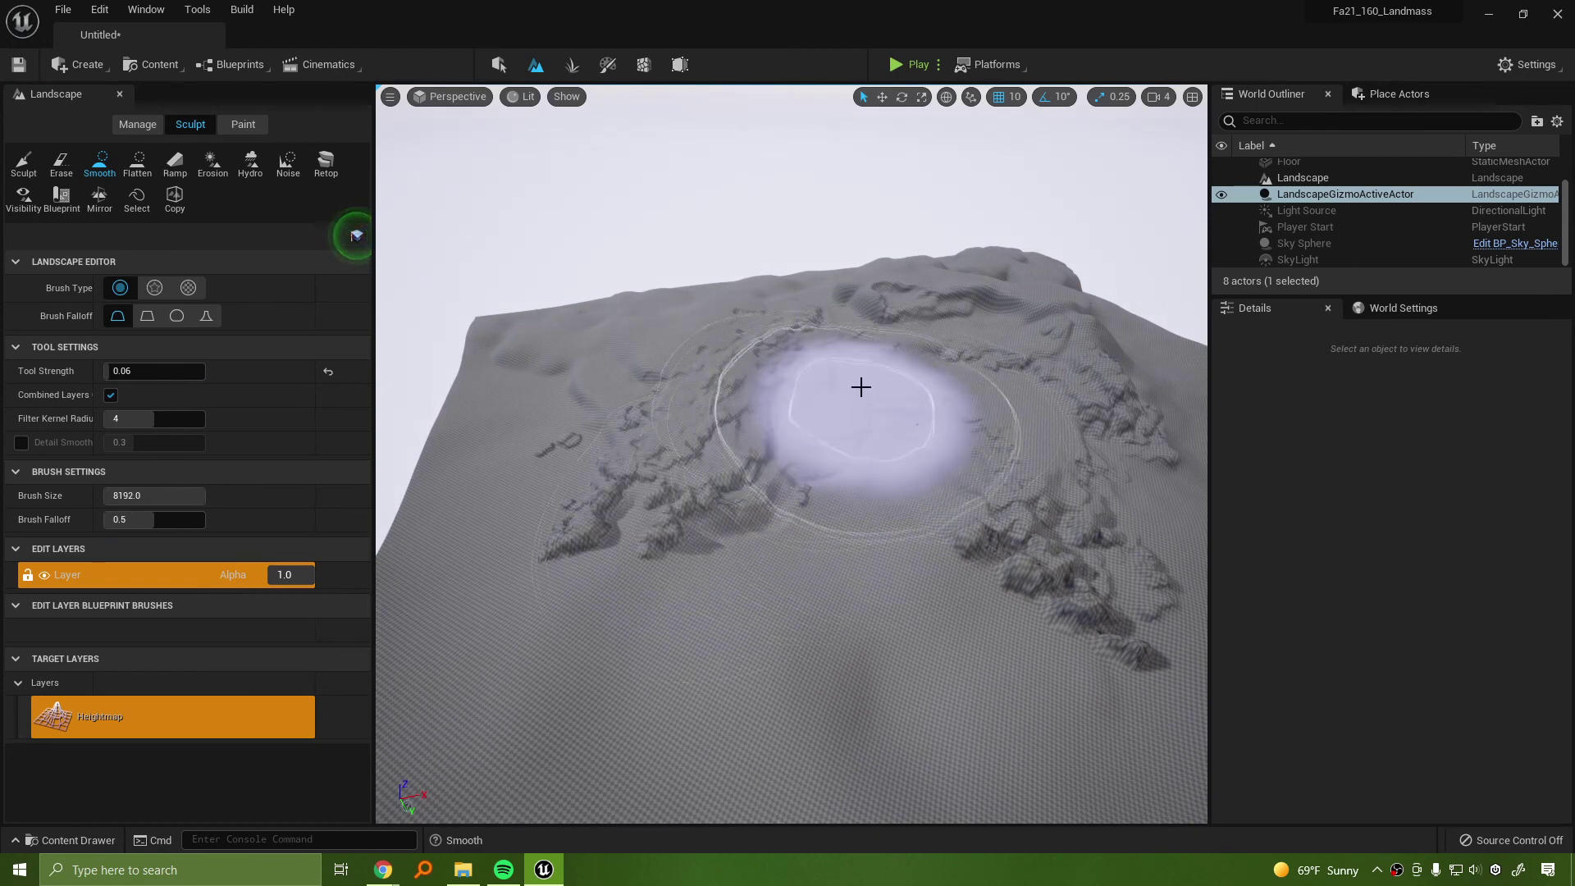
Try smoothing the rocky terrain around the floor slab with the large brush, and undo the smoothing strokes
{"action": "mouse_move", "coordinate": [693, 441]}
{"action": "left_mouse_down"}
{"action": "mouse_move", "coordinate": [580, 451]}
{"action": "mouse_move", "coordinate": [1141, 422]}
{"action": "mouse_move", "coordinate": [1096, 328]}
{"action": "mouse_move", "coordinate": [738, 318]}
{"action": "mouse_move", "coordinate": [539, 365]}
{"action": "mouse_move", "coordinate": [795, 604]}
{"action": "mouse_move", "coordinate": [1040, 278]}
{"action": "left_mouse_up"}
{"action": "key", "text": "w"}
{"action": "mouse_move", "coordinate": [999, 502]}
{"action": "right_mouse_down"}
{"action": "mouse_move", "coordinate": [1034, 503]}
{"action": "mouse_move", "coordinate": [1033, 459]}
{"action": "mouse_move", "coordinate": [985, 548]}
{"action": "right_mouse_up"}
{"action": "key", "text": "s"}
{"action": "key", "text": "ctrl+z"}
{"action": "key", "text": "ctrl+z"}
{"action": "right_click_drag", "start_coordinate": [1054, 421], "coordinate": [1115, 385]}
{"action": "mouse_move", "coordinate": [807, 487]}
{"action": "left_mouse_down"}
{"action": "mouse_move", "coordinate": [1034, 506]}
{"action": "mouse_move", "coordinate": [703, 637]}
{"action": "mouse_move", "coordinate": [1031, 390]}
{"action": "mouse_move", "coordinate": [716, 388]}
{"action": "left_mouse_up"}
{"action": "key", "text": "ctrl+z"}
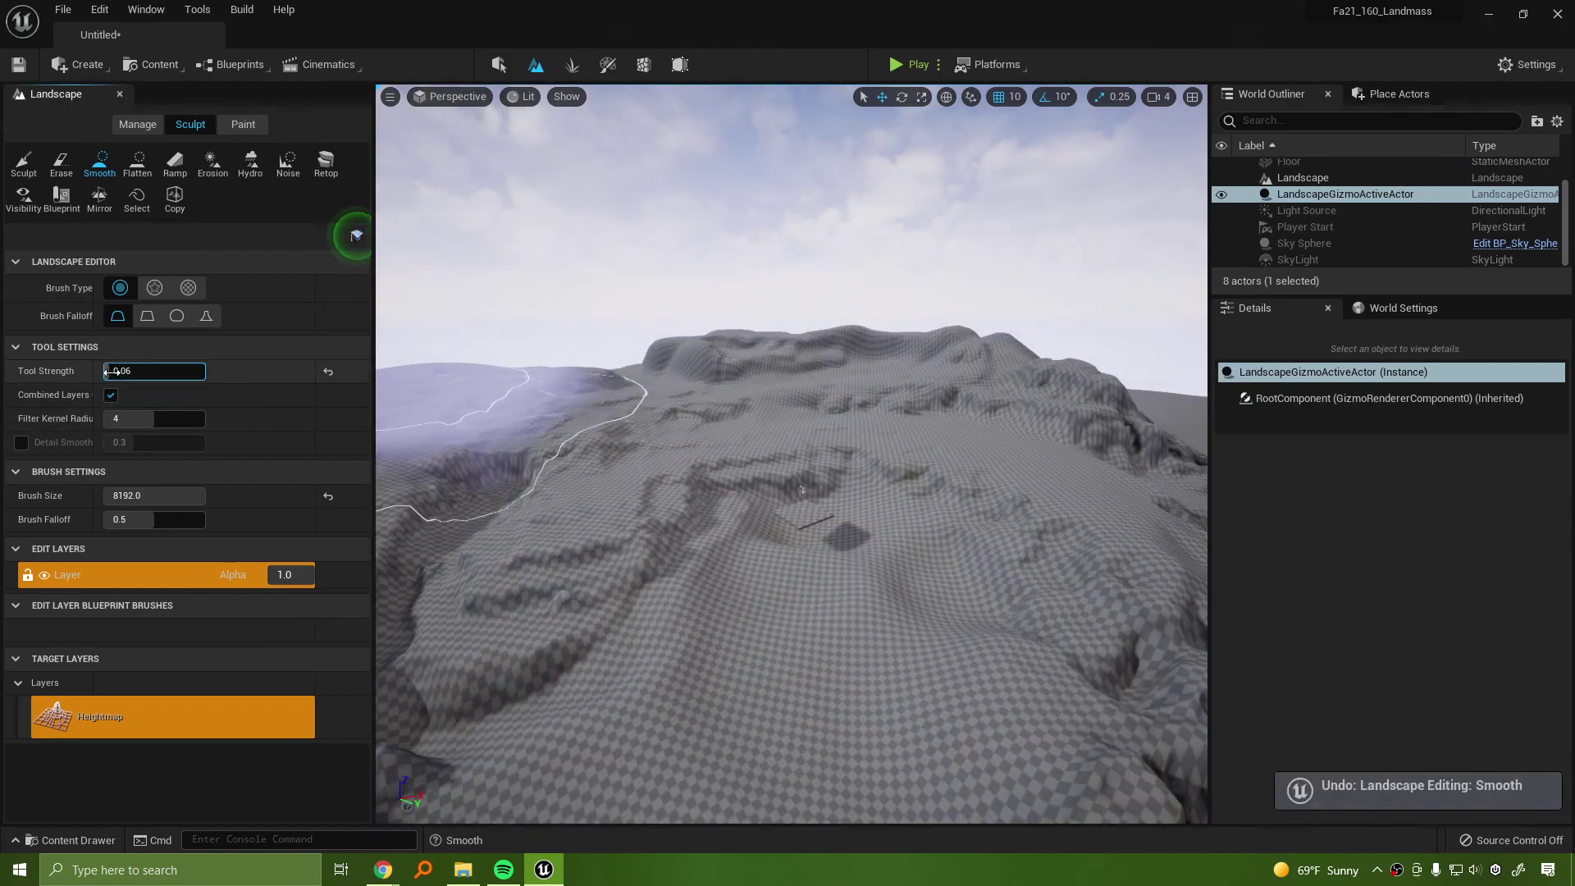
Set the Smooth tool strength to 0.02 and lightly smooth the rocky ridges across the landscape
{"action": "key", "text": "s"}
{"action": "right_click_drag", "start_coordinate": [733, 415], "coordinate": [623, 414]}
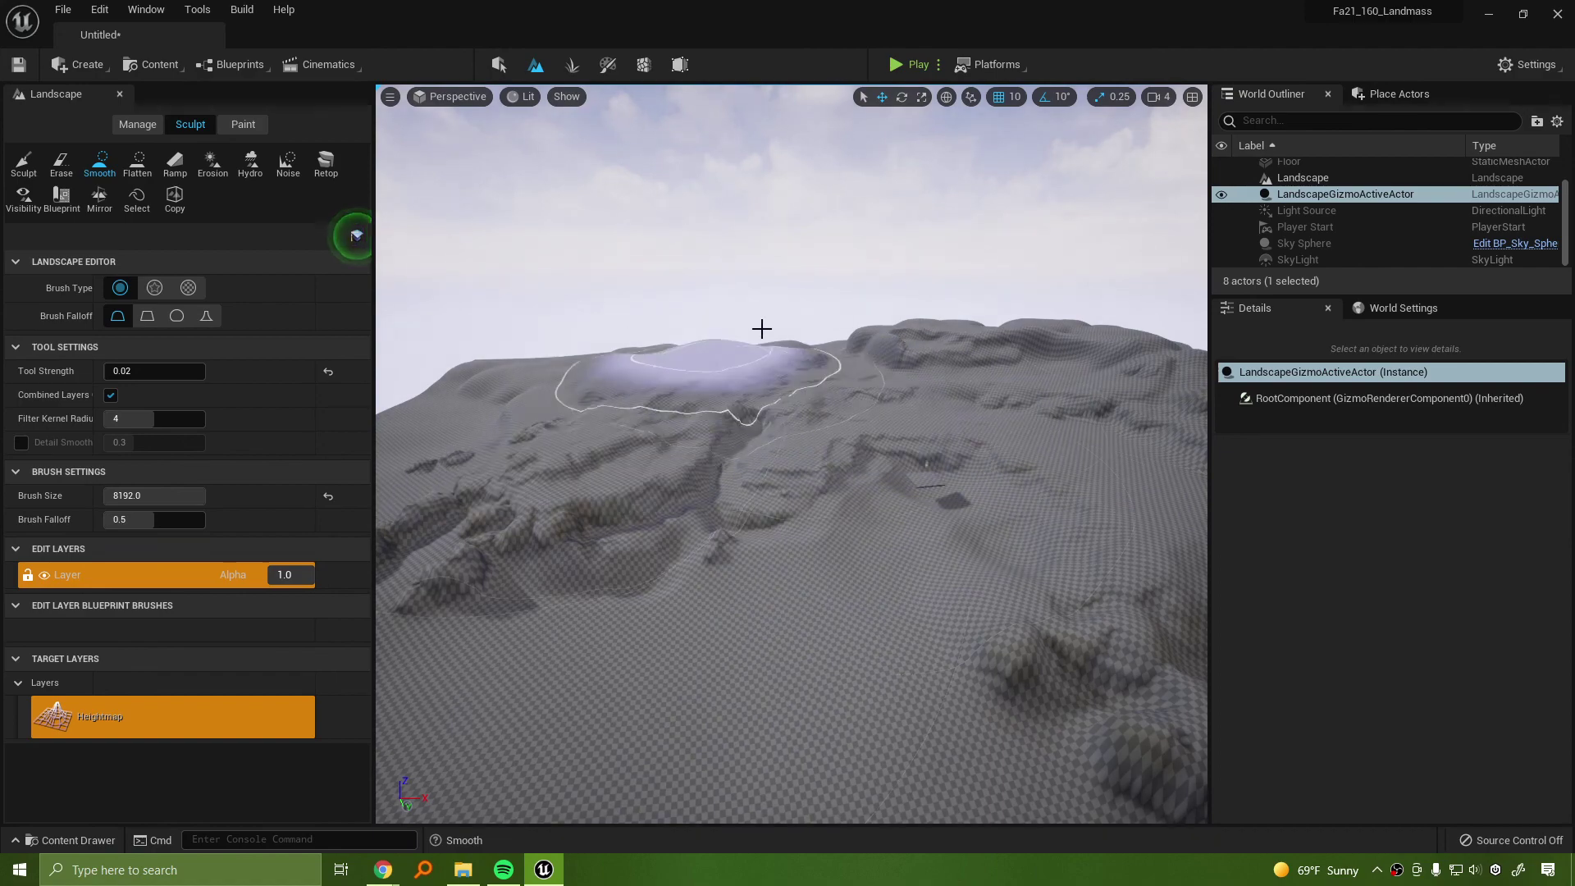
{"action": "mouse_move", "coordinate": [539, 361]}
{"action": "right_mouse_down"}
{"action": "mouse_move", "coordinate": [681, 495]}
{"action": "mouse_move", "coordinate": [867, 435]}
{"action": "right_mouse_up"}
{"action": "key", "text": "s"}
{"action": "key", "text": "w"}
{"action": "mouse_move", "coordinate": [933, 483]}
{"action": "right_mouse_down"}
{"action": "mouse_move", "coordinate": [934, 296]}
{"action": "mouse_move", "coordinate": [933, 591]}
{"action": "mouse_move", "coordinate": [933, 460]}
{"action": "mouse_move", "coordinate": [771, 468]}
{"action": "mouse_move", "coordinate": [771, 419]}
{"action": "right_mouse_up"}
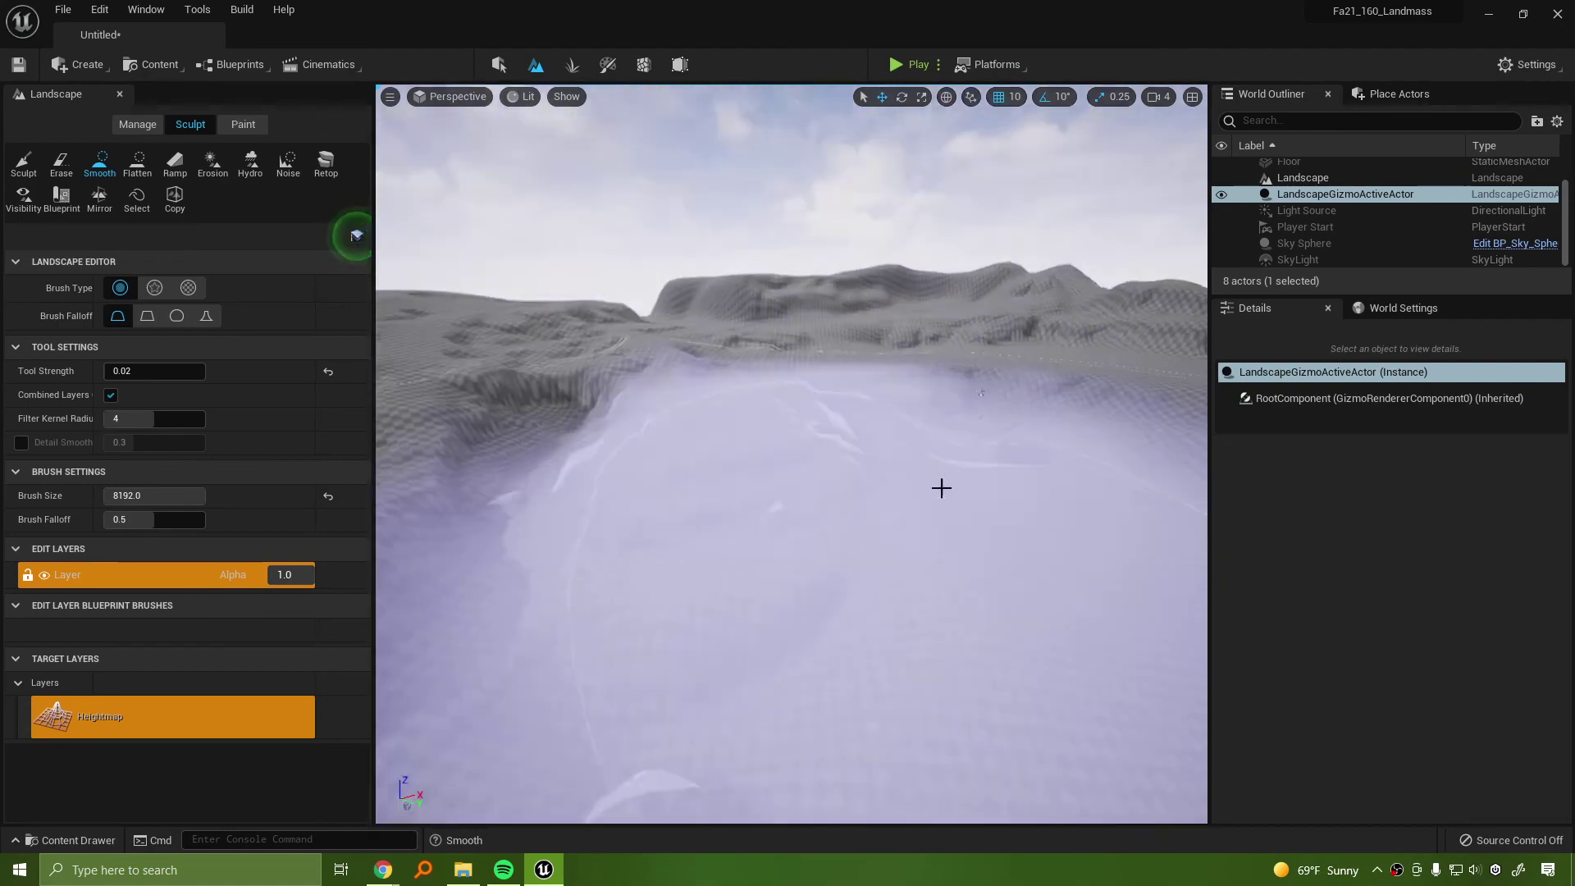
Play-test the smoothed landscape, running and jumping off the floor slab up onto the hills, and stop the session
{"action": "left_click", "coordinate": [908, 63]}
{"action": "key", "text": "w"}
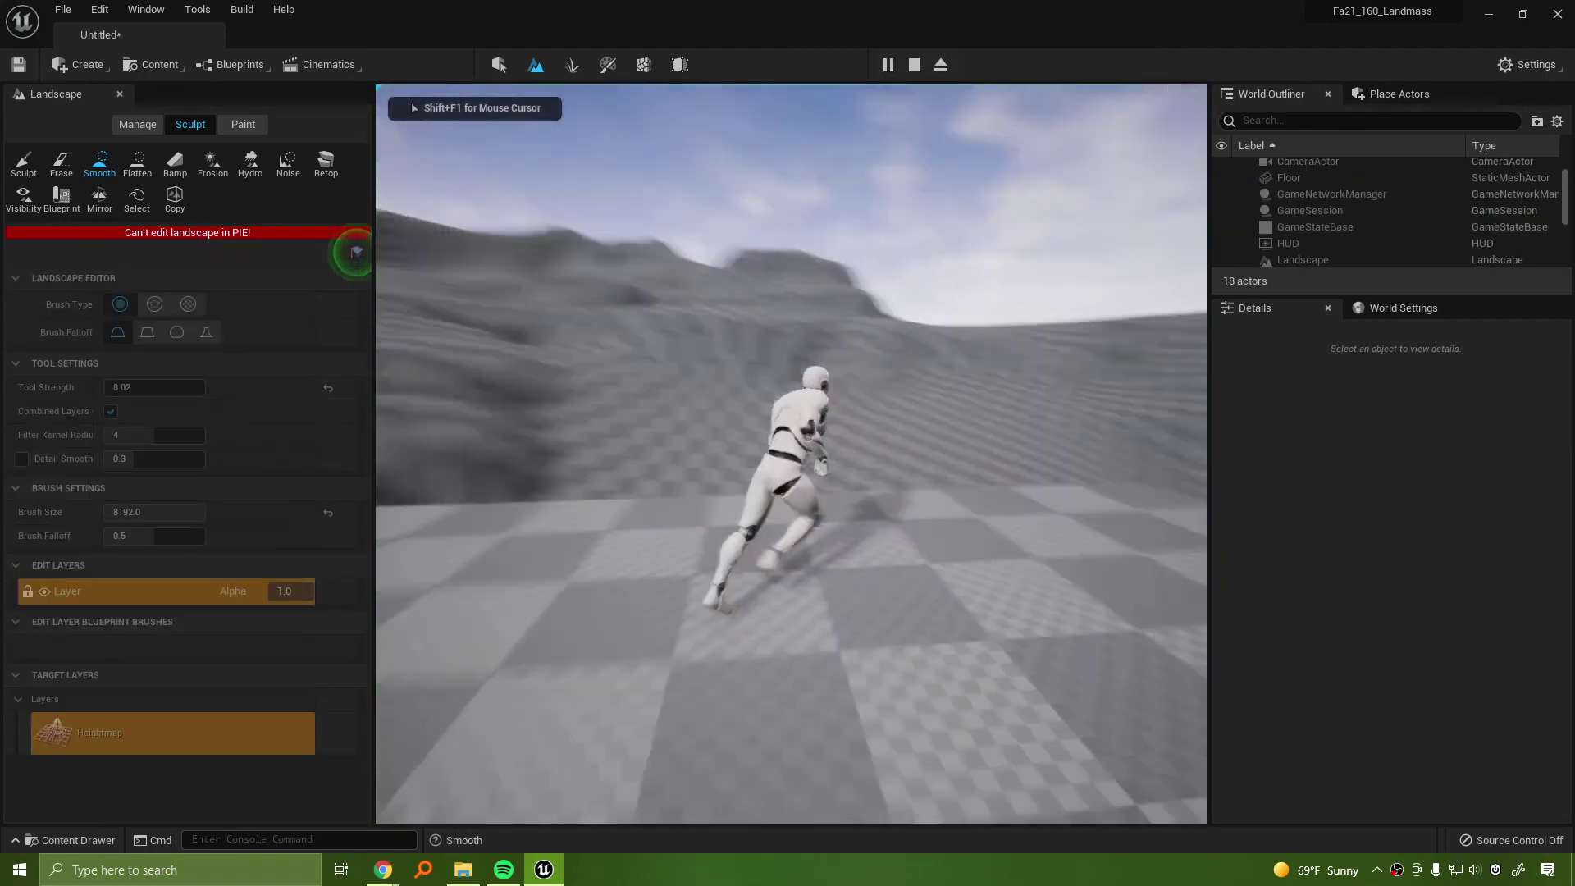
{"action": "key", "text": "space"}
{"action": "key", "text": "w"}
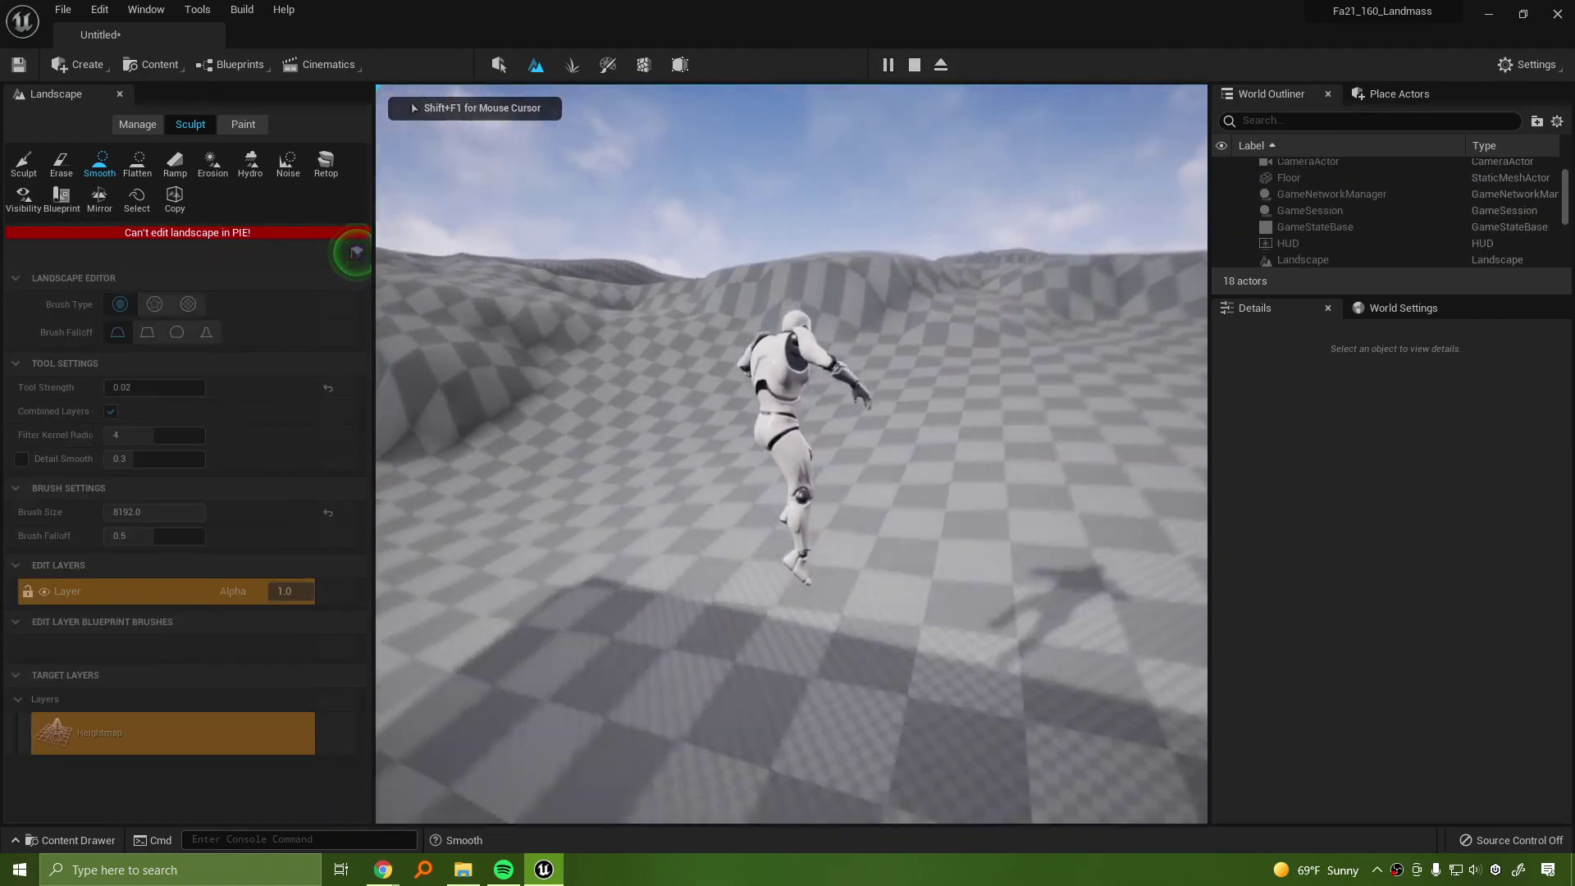
{"action": "key", "text": "space"}
{"action": "key", "text": "w"}
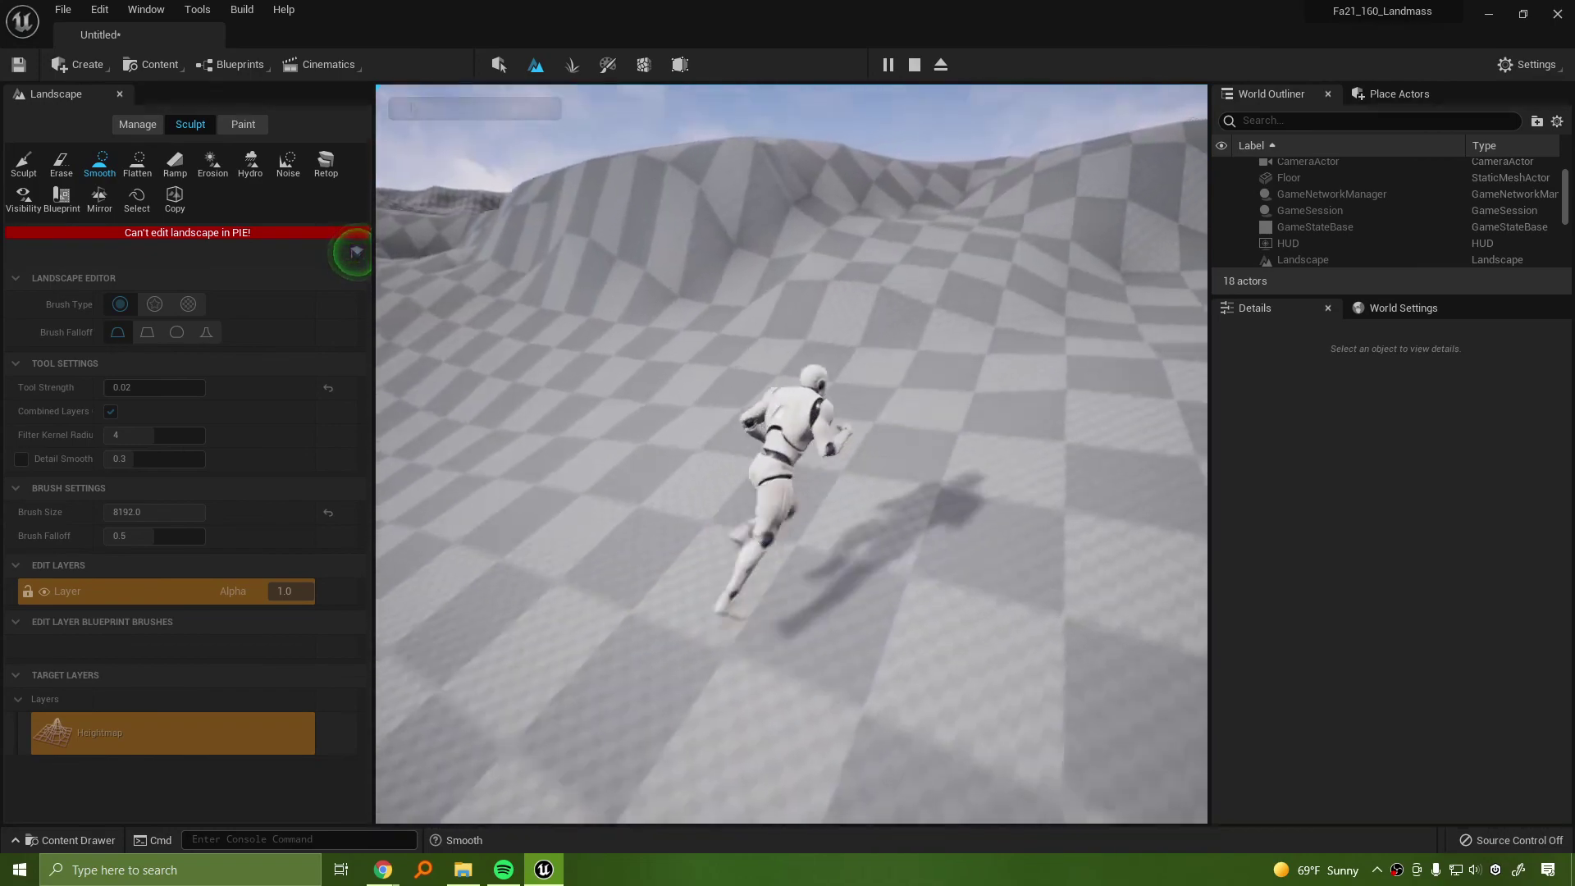
{"action": "key", "text": "w"}
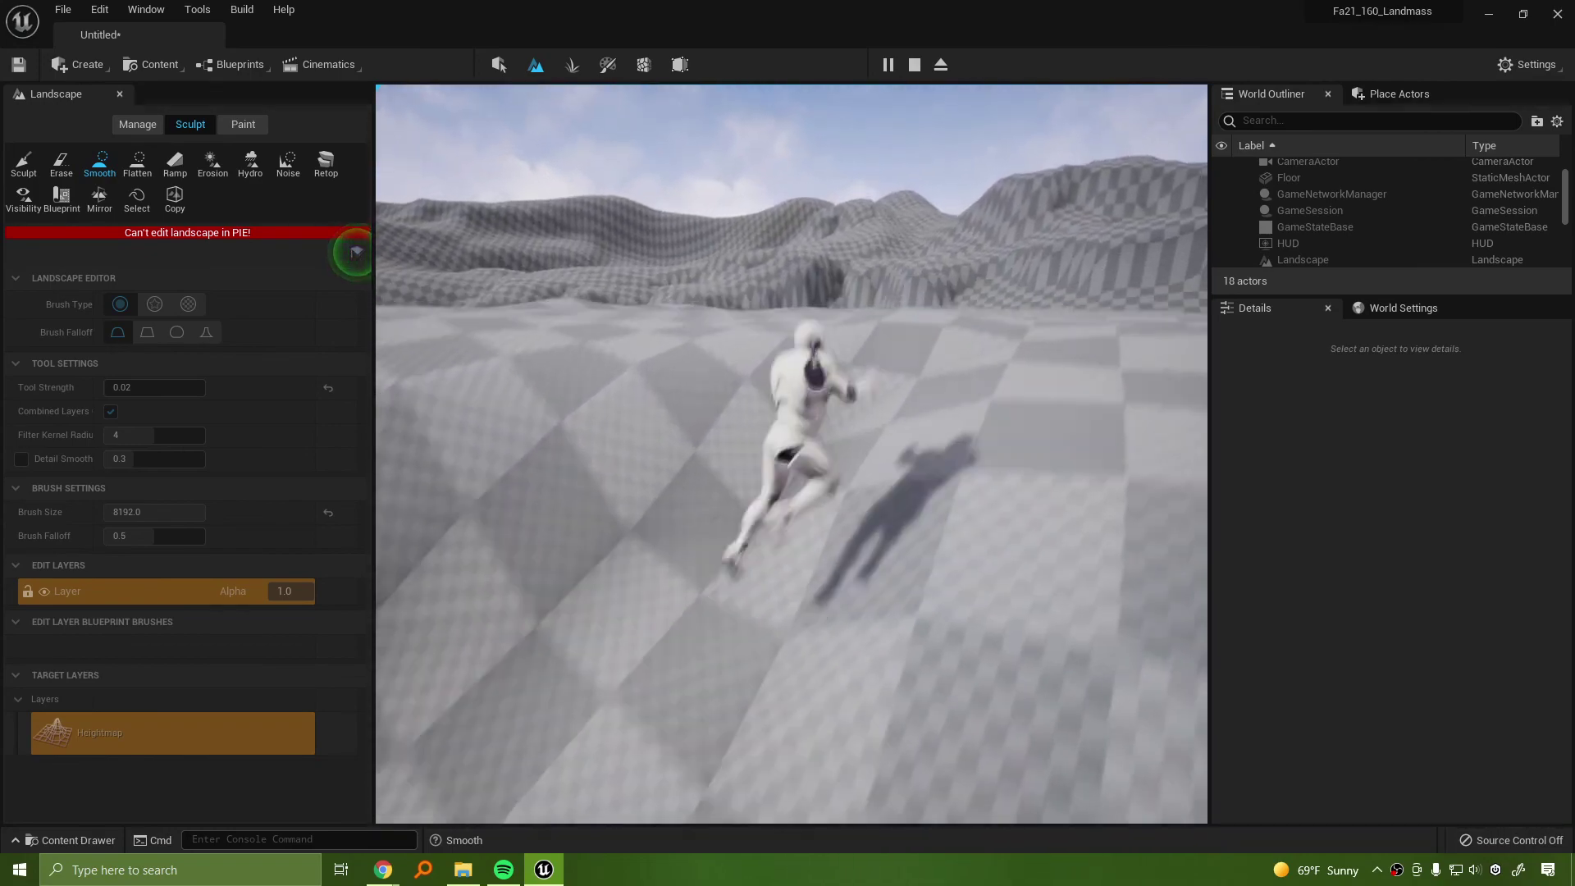
{"action": "key", "text": "w"}
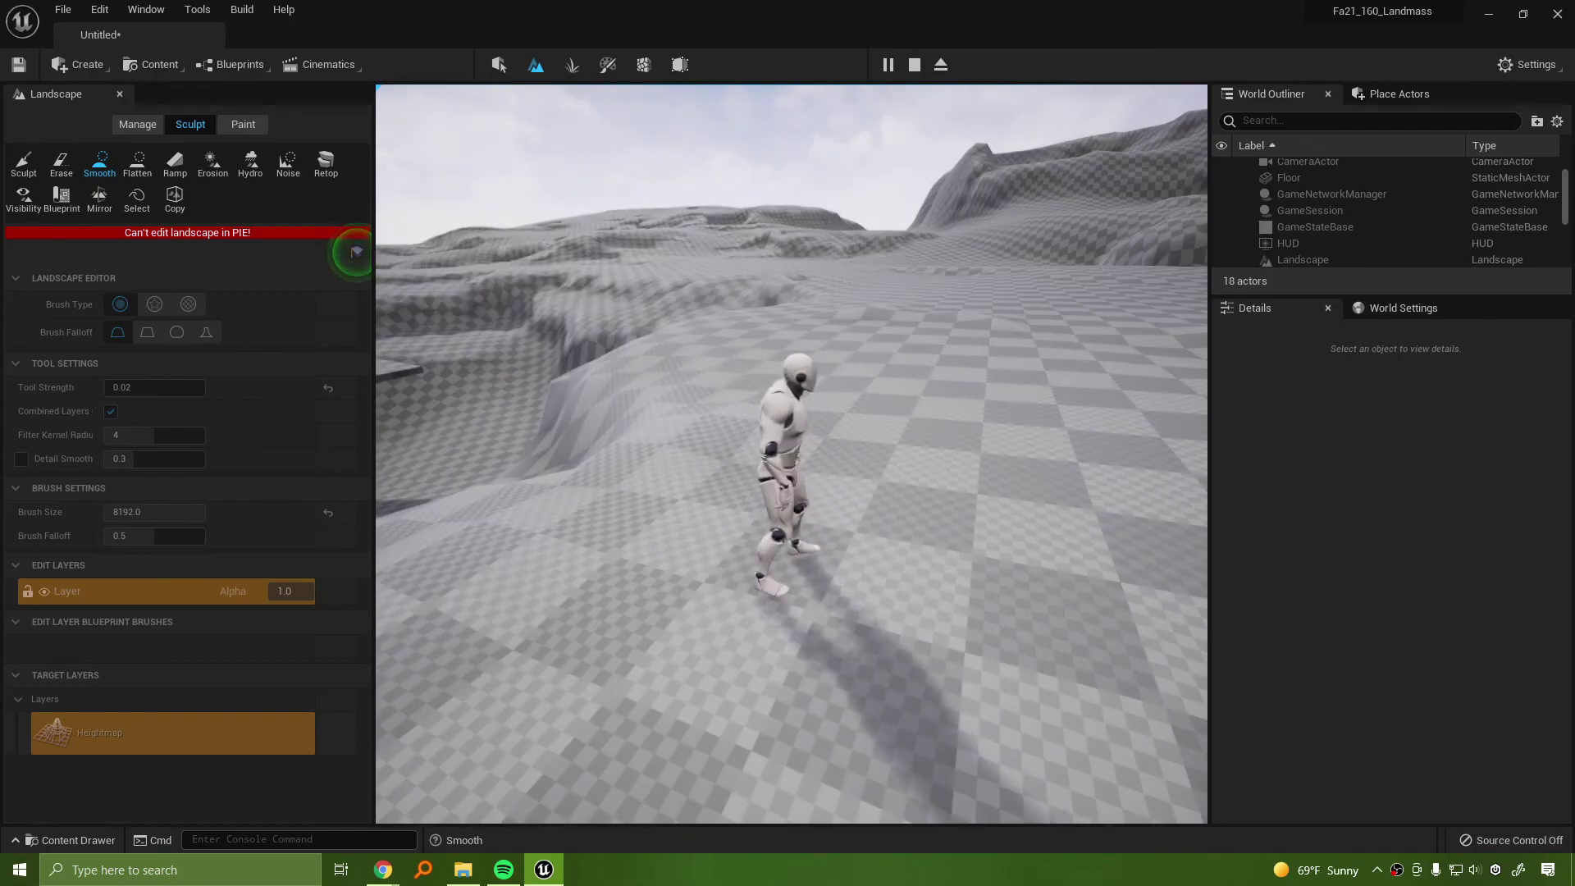
{"action": "key", "text": "Escape"}
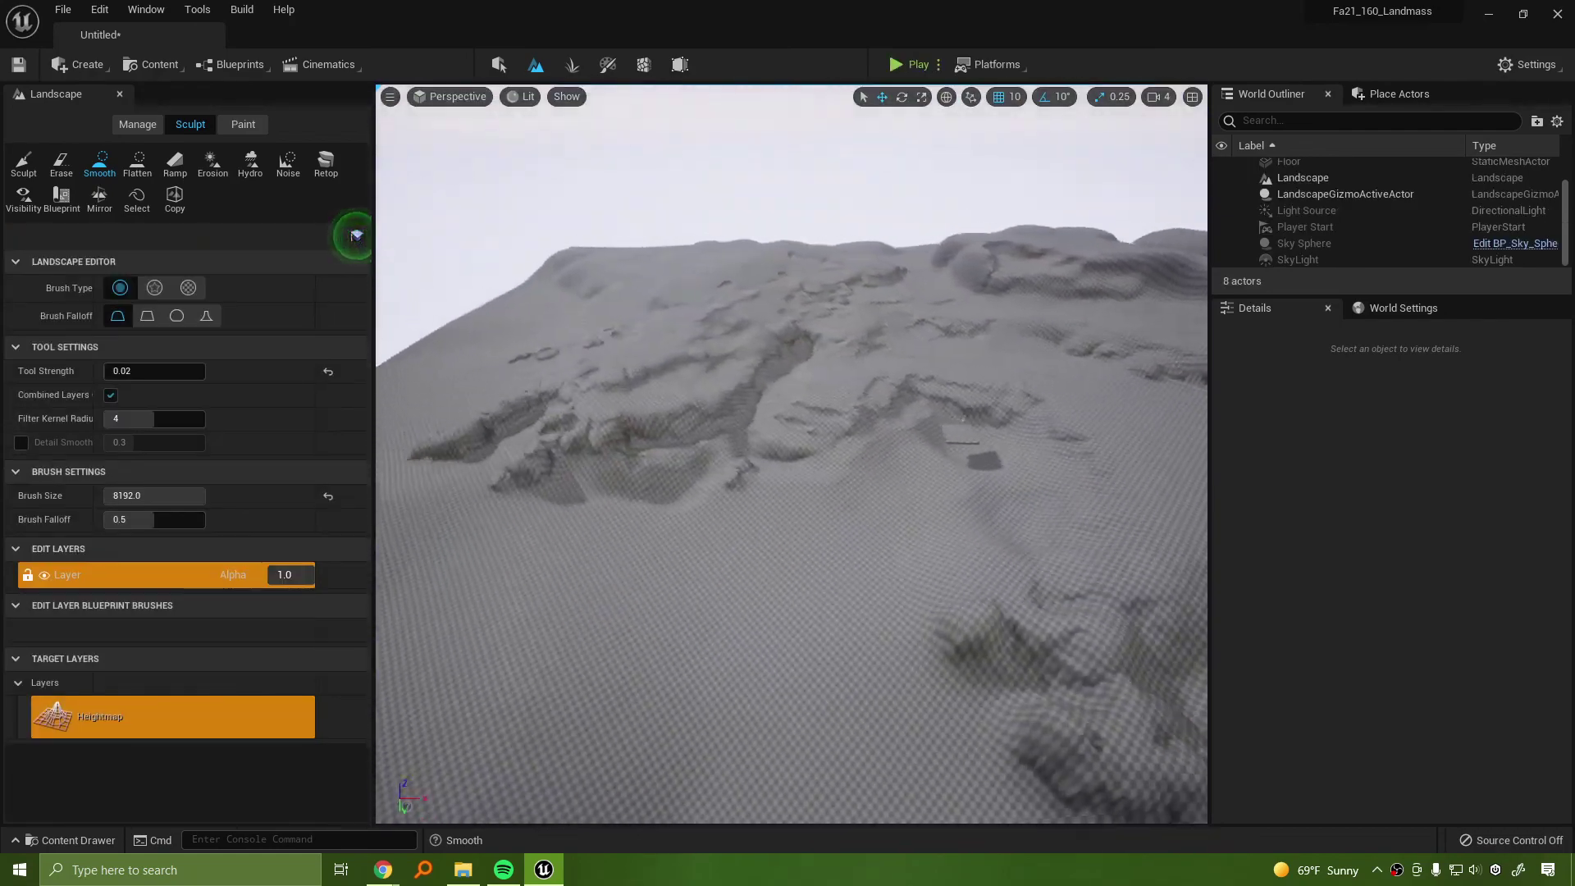
{"action": "right_click_drag", "start_coordinate": [790, 453], "coordinate": [1036, 492]}
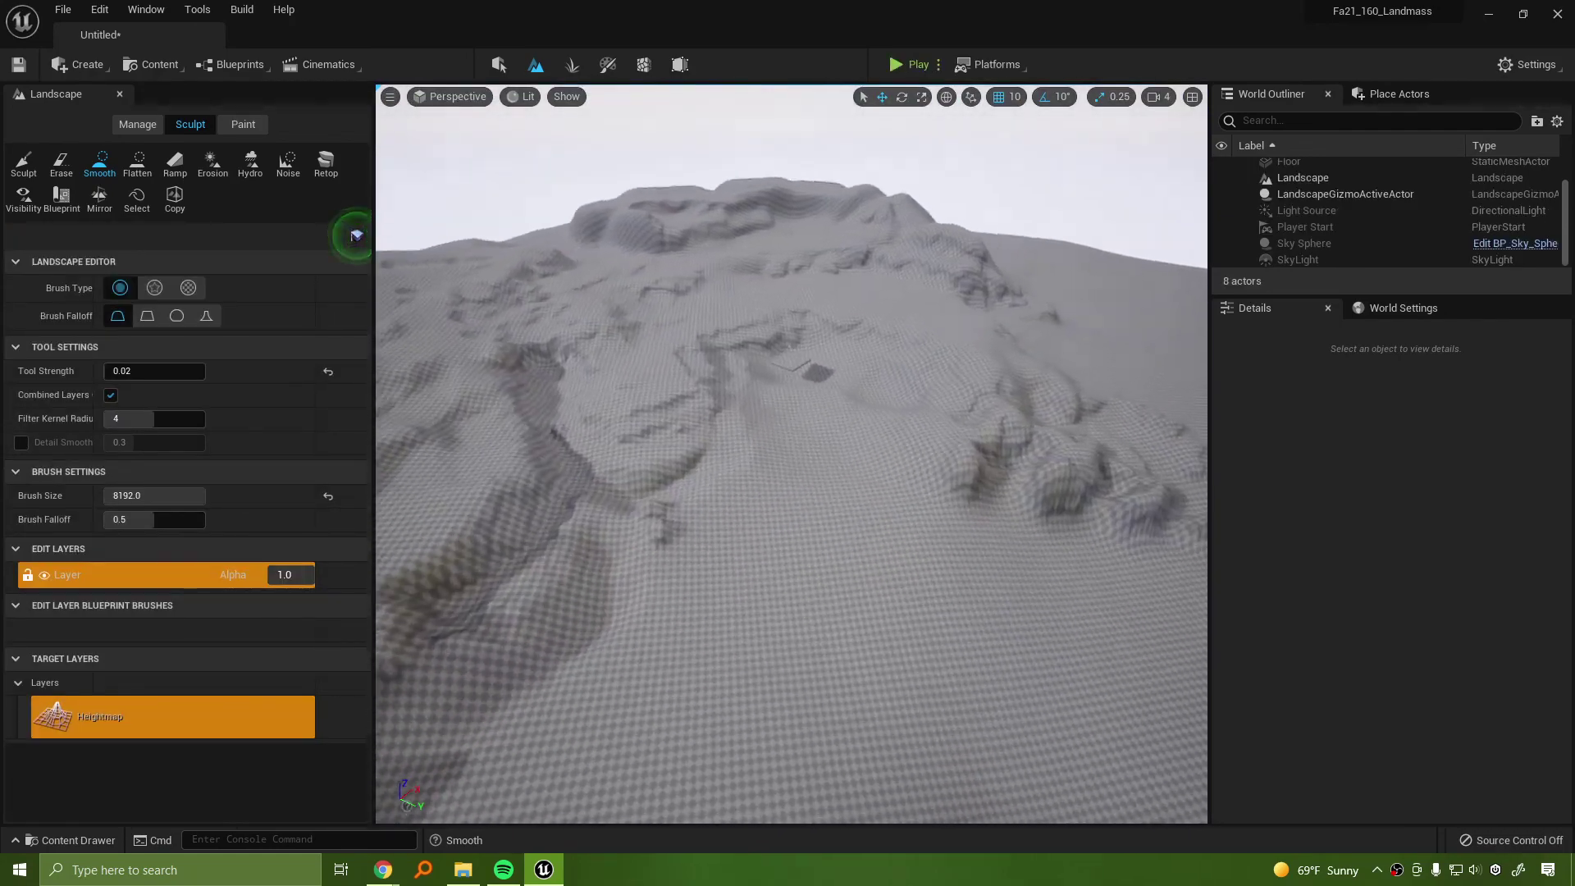